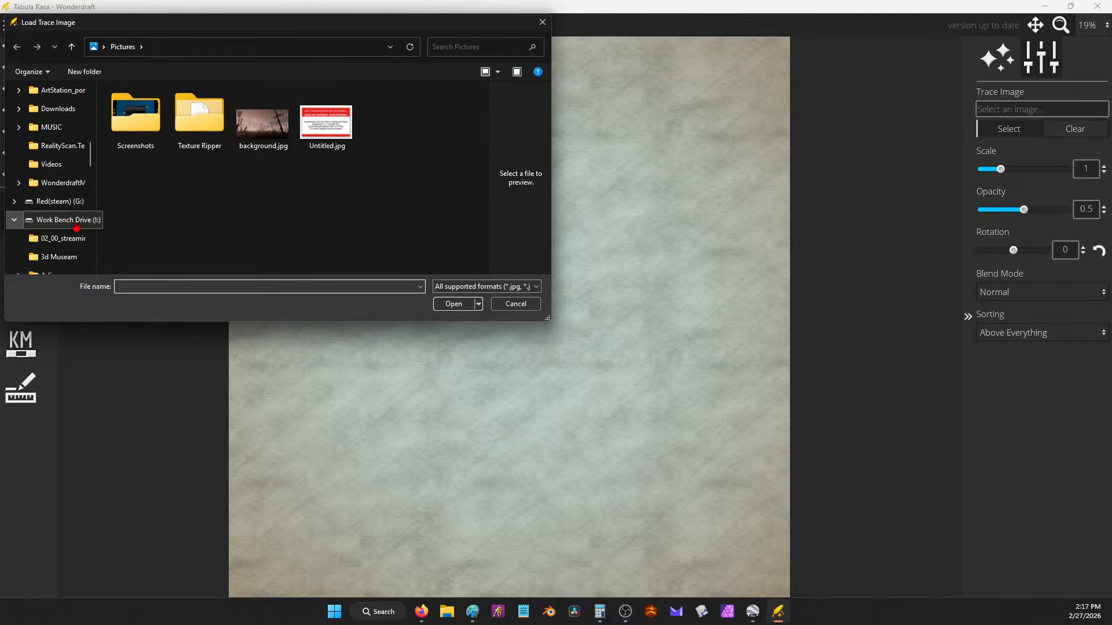
Step: Load Correct size 8k.jpg from 02_00_streaming stuff as the trace image, scaled to 0.65
scroll(52, 209, down, 3)
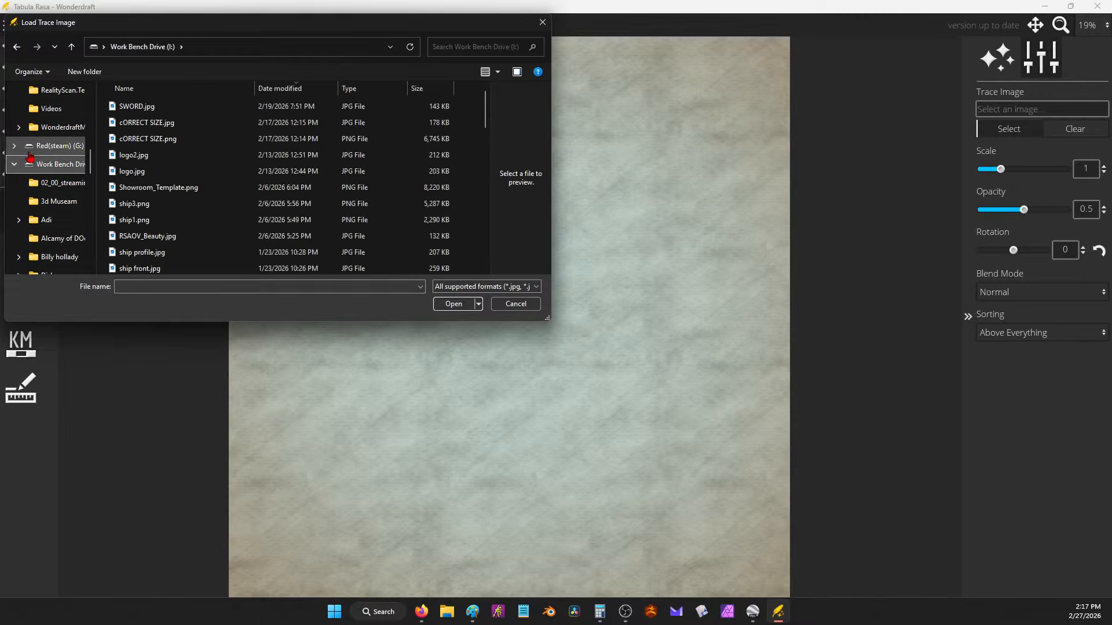
scroll(73, 218, down, 2)
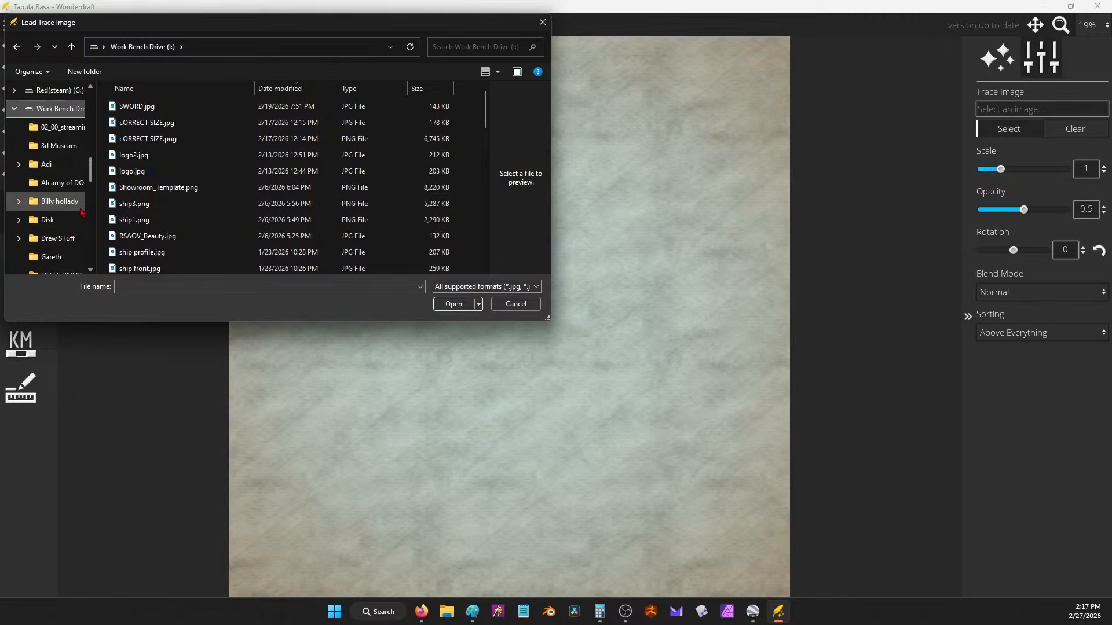
scroll(77, 220, up, 3)
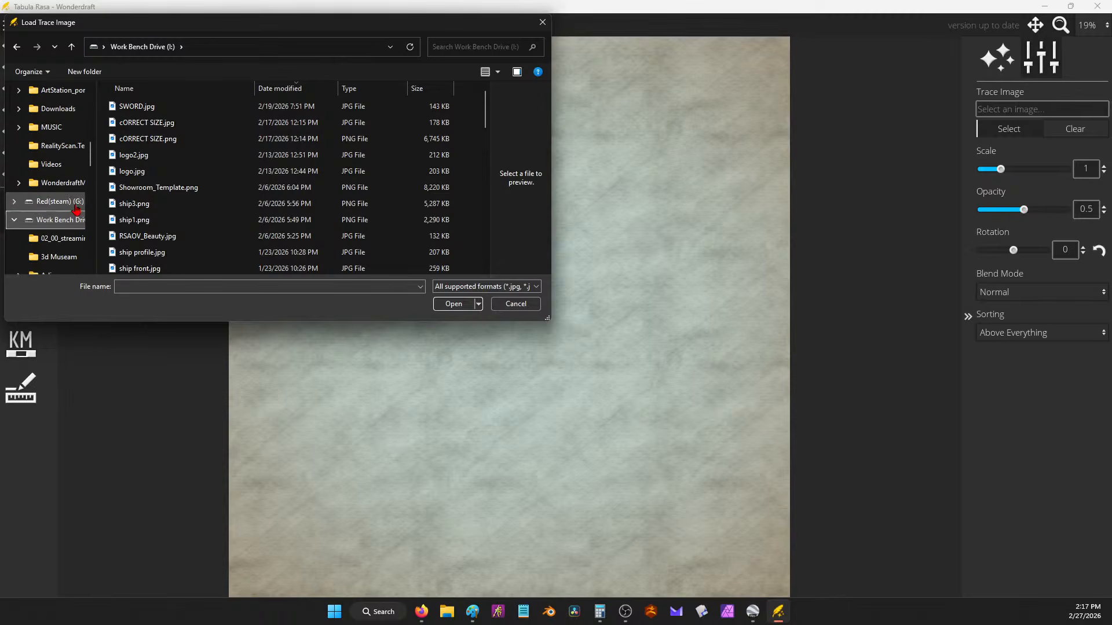
click(62, 238)
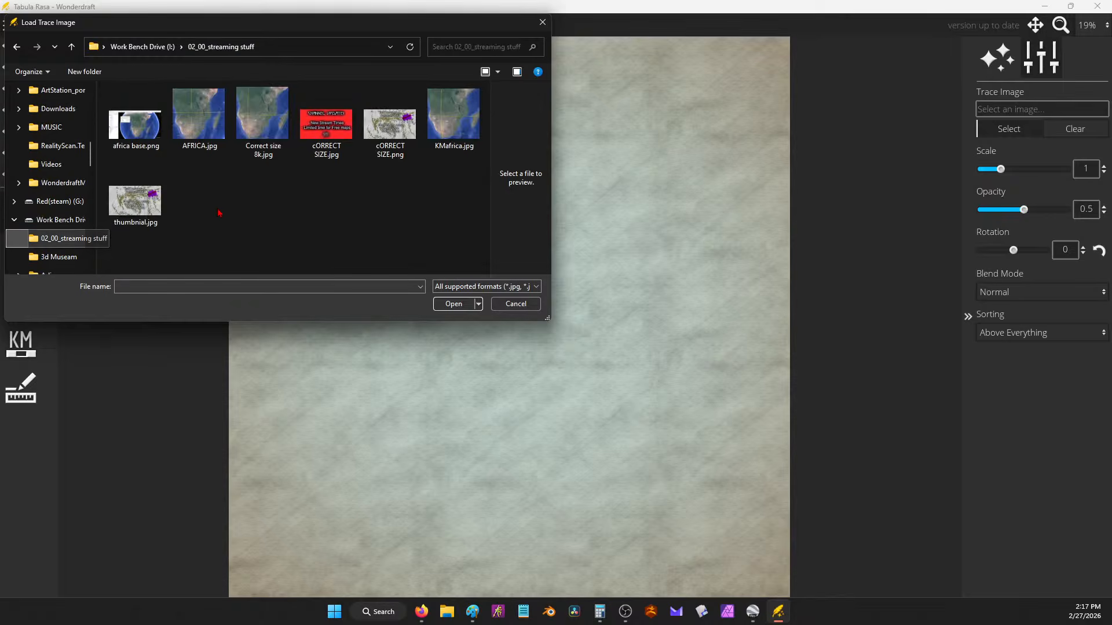
double_click(257, 123)
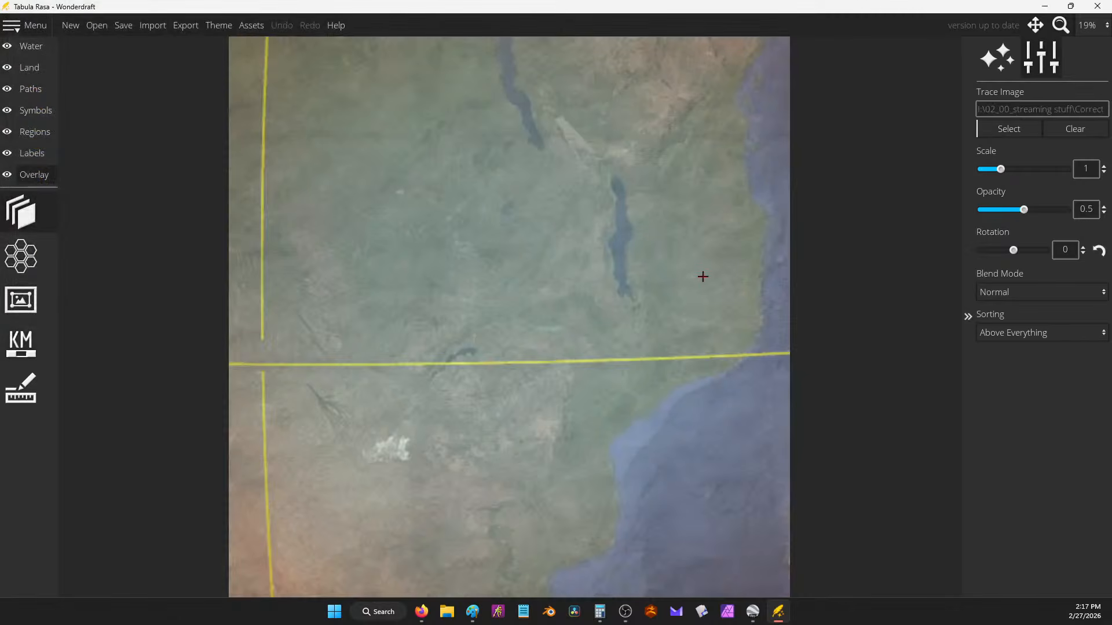
mouse_move(1001, 169)
mouse_down()
mouse_move(986, 169)
mouse_move(995, 175)
mouse_up()
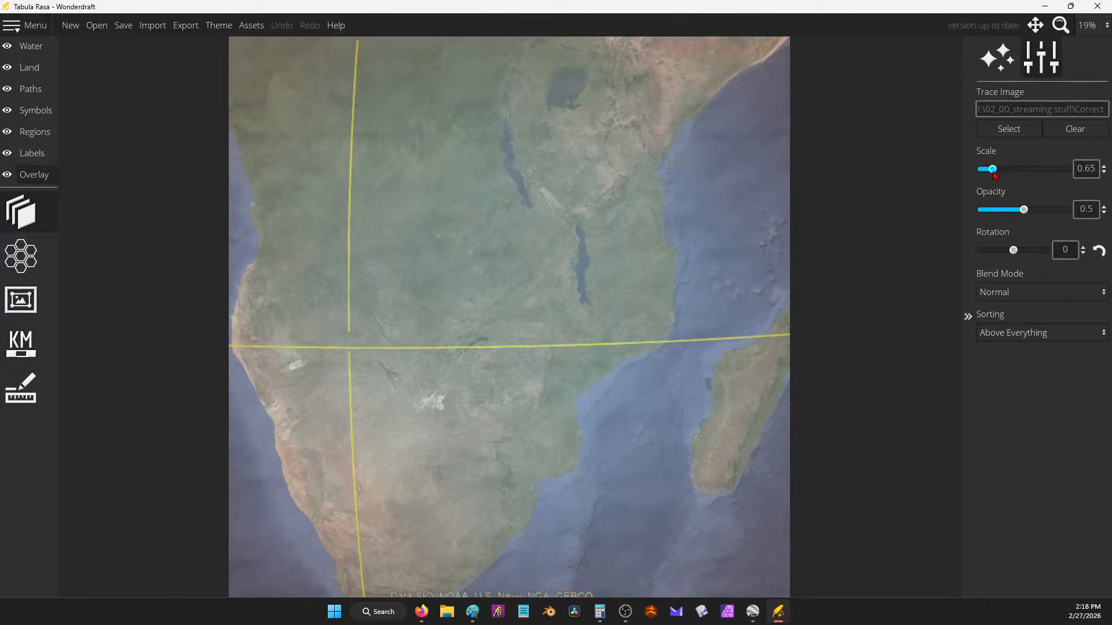
click(1105, 172)
click(1104, 166)
click(1104, 172)
click(1103, 167)
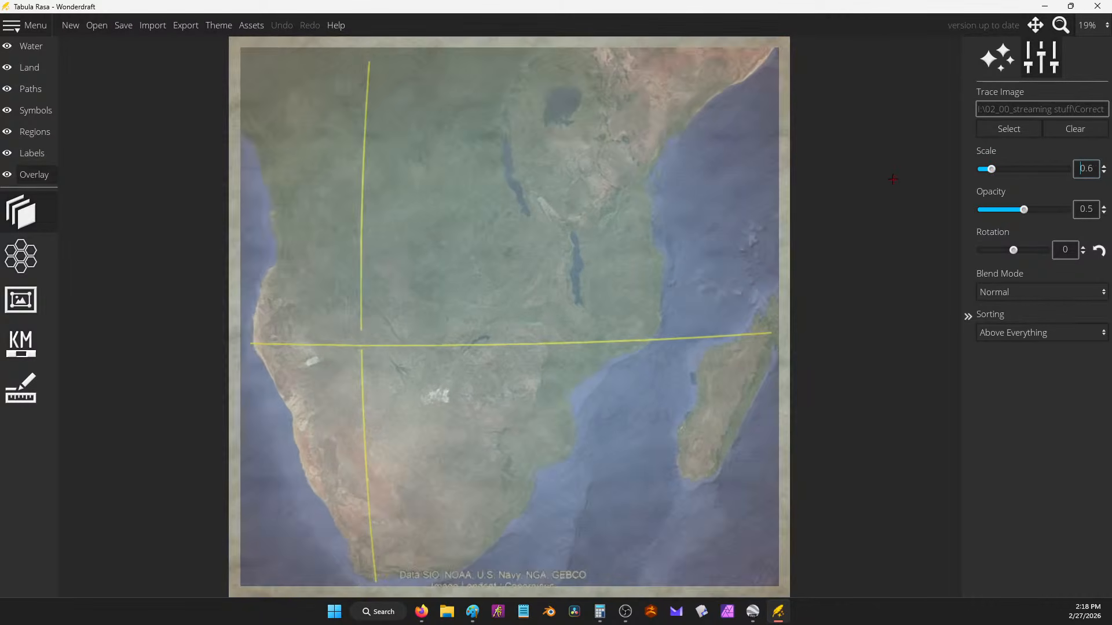
Step: Switch Wonderdraft to editing the Land layer and zoom into the west coast
click(49, 42)
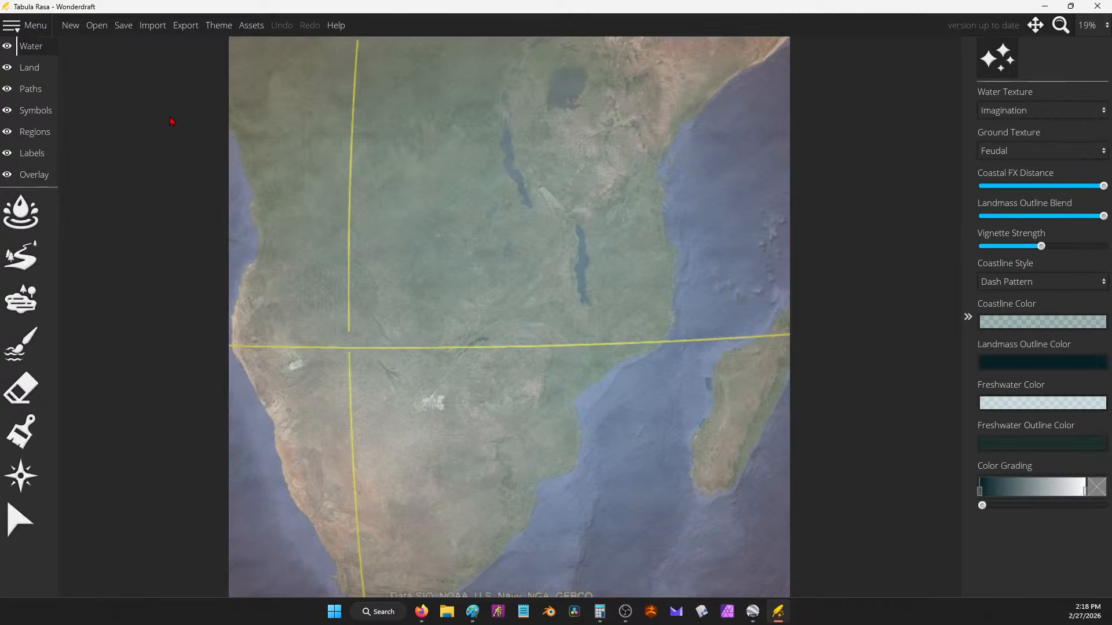
scroll(740, 282, down, 2)
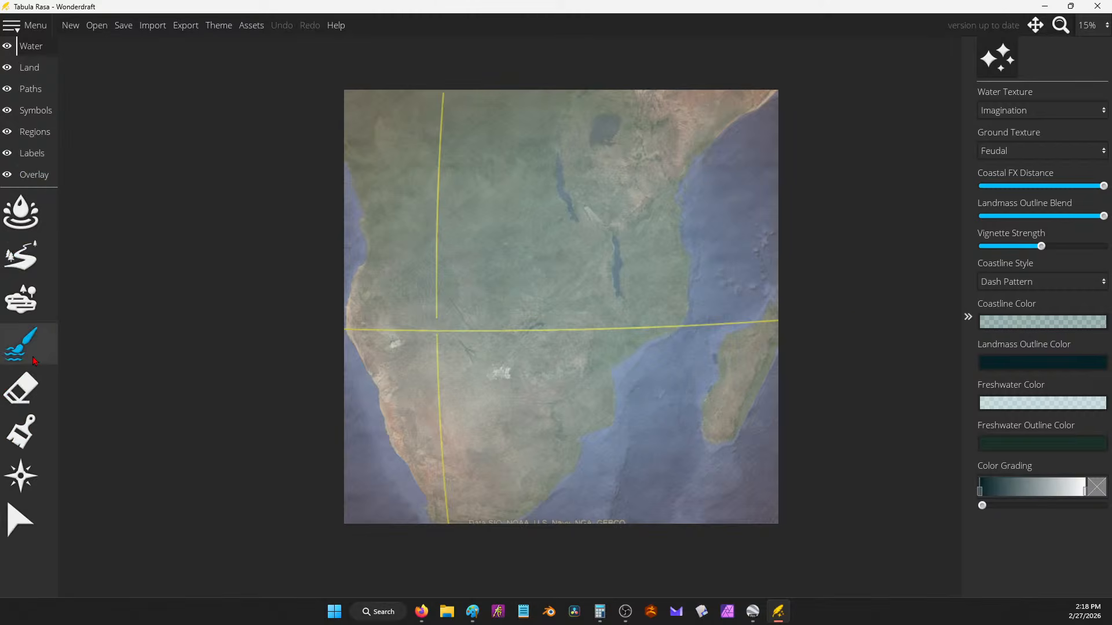
click(29, 67)
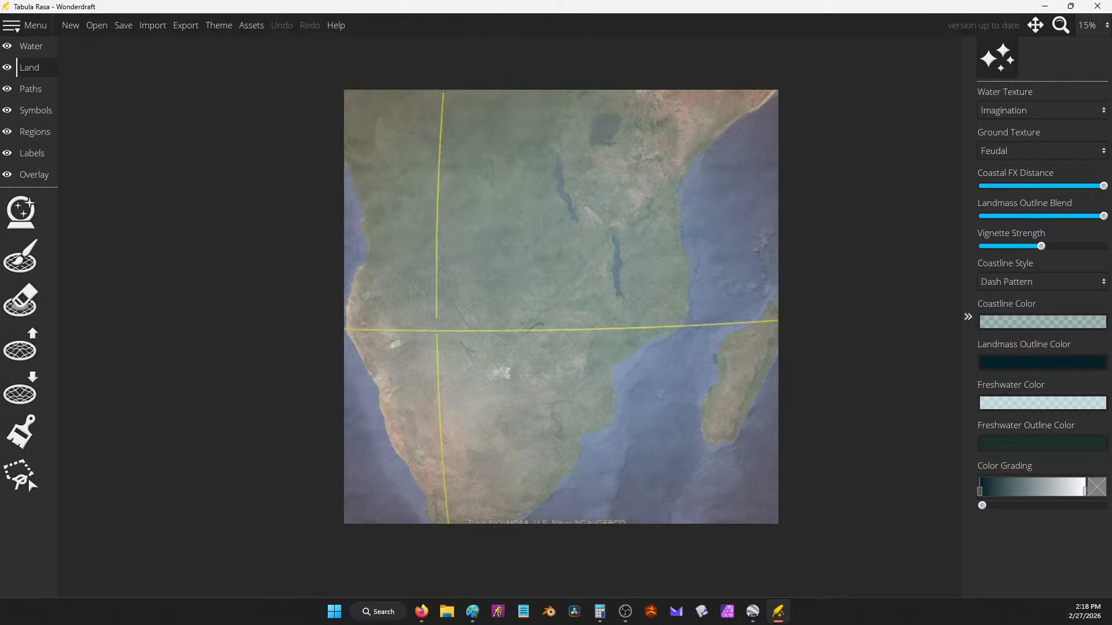
scroll(383, 392, up, 5)
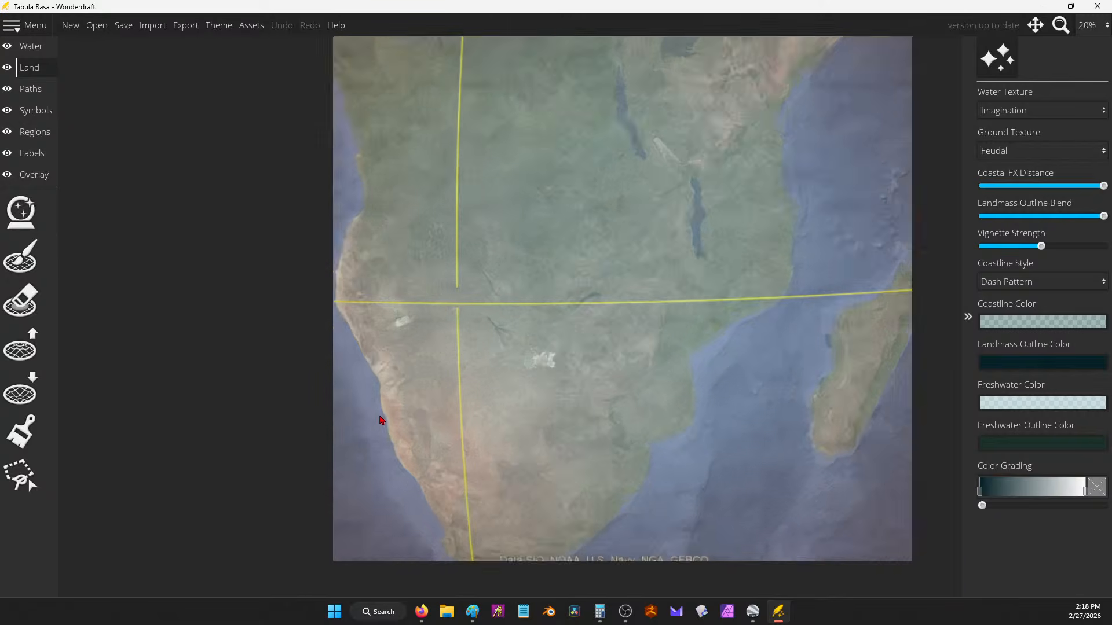
scroll(515, 359, down, 2)
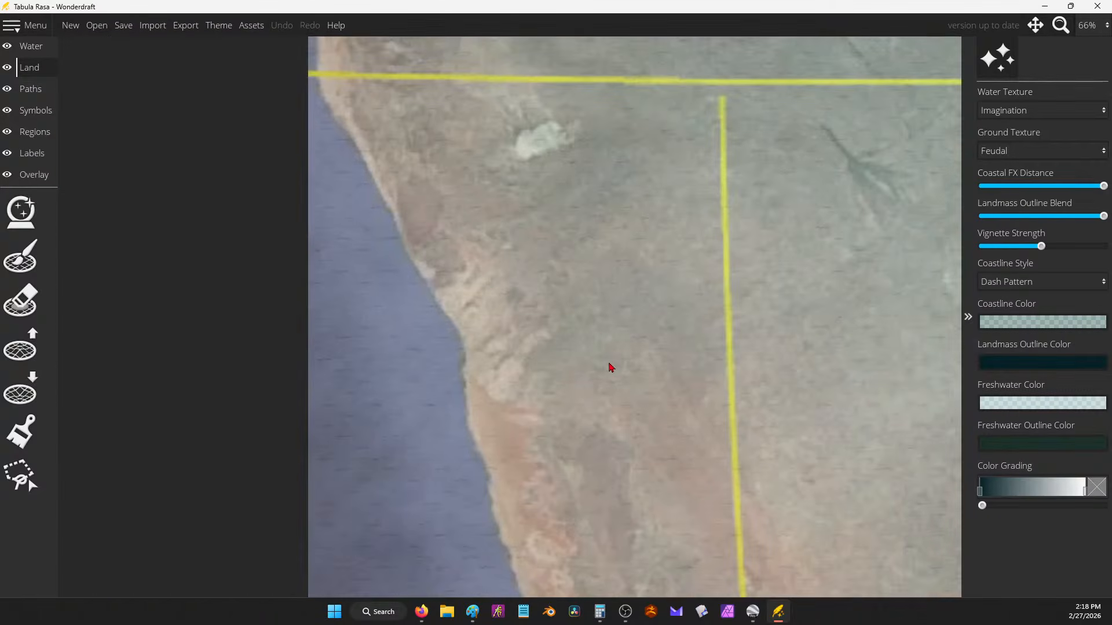
Step: Bring up Google Earth Pro and rotate the globe to southern Africa
click(758, 575)
drag(727, 417, 431, 400)
drag(578, 394, 559, 260)
scroll(602, 368, up, 2)
Step: Zoom into the Namibian coast and start a Ruler measurement in Kilometers
scroll(660, 425, up, 4)
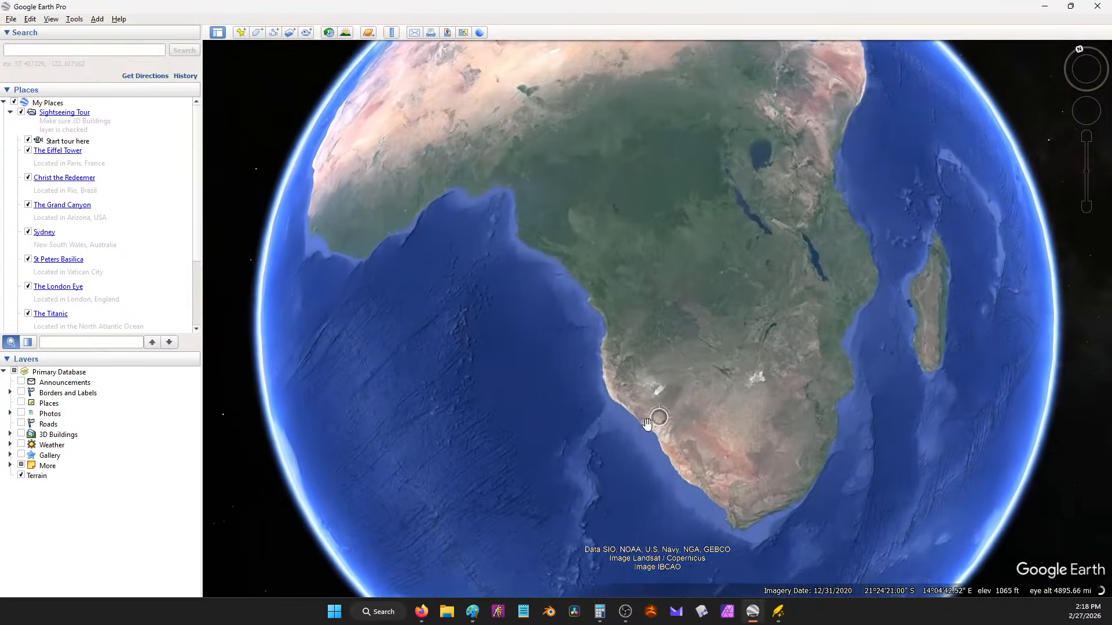
scroll(651, 366, up, 5)
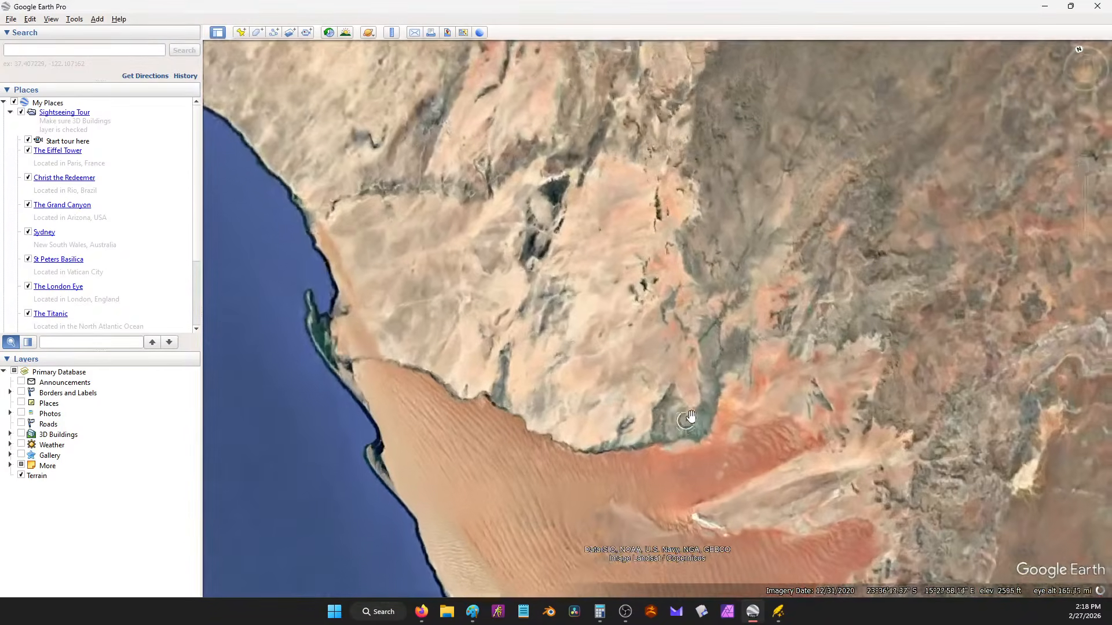
drag(691, 417, 407, 131)
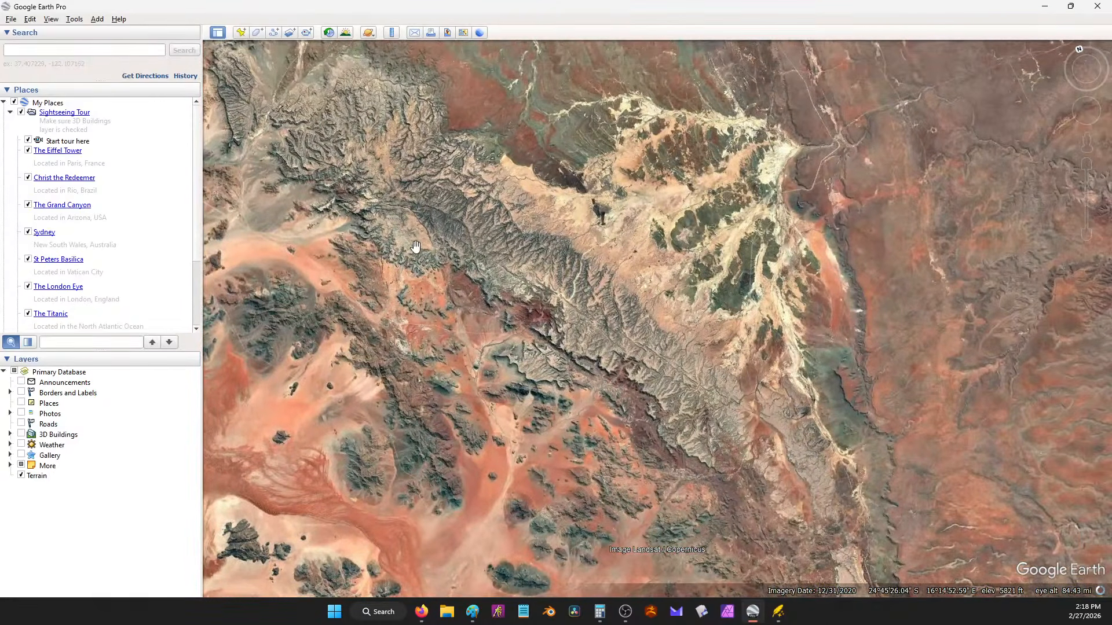
click(391, 32)
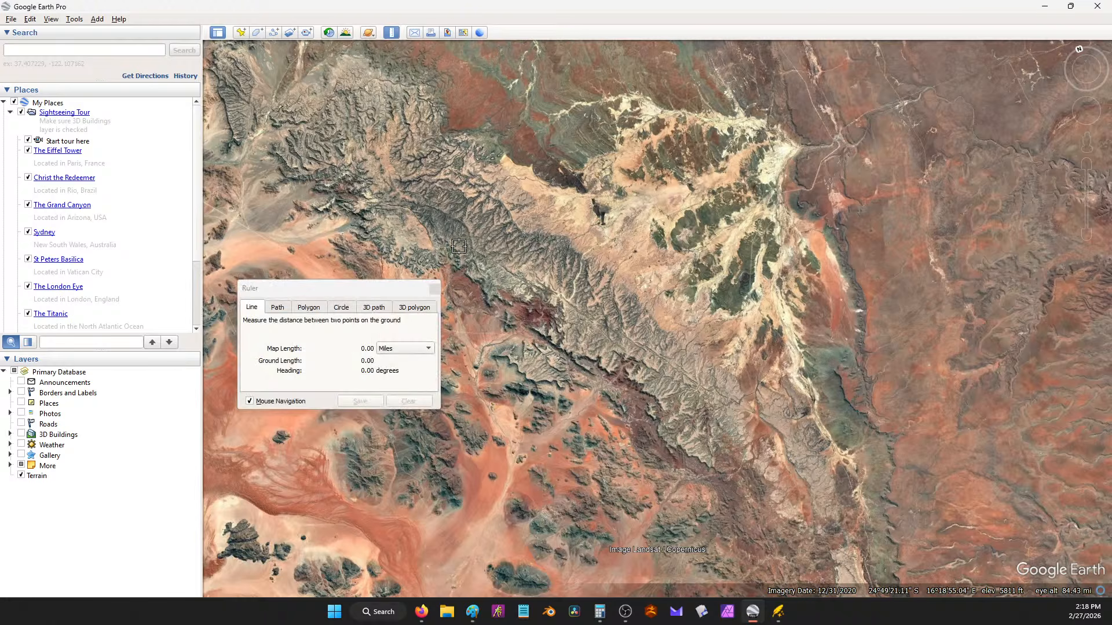
click(415, 348)
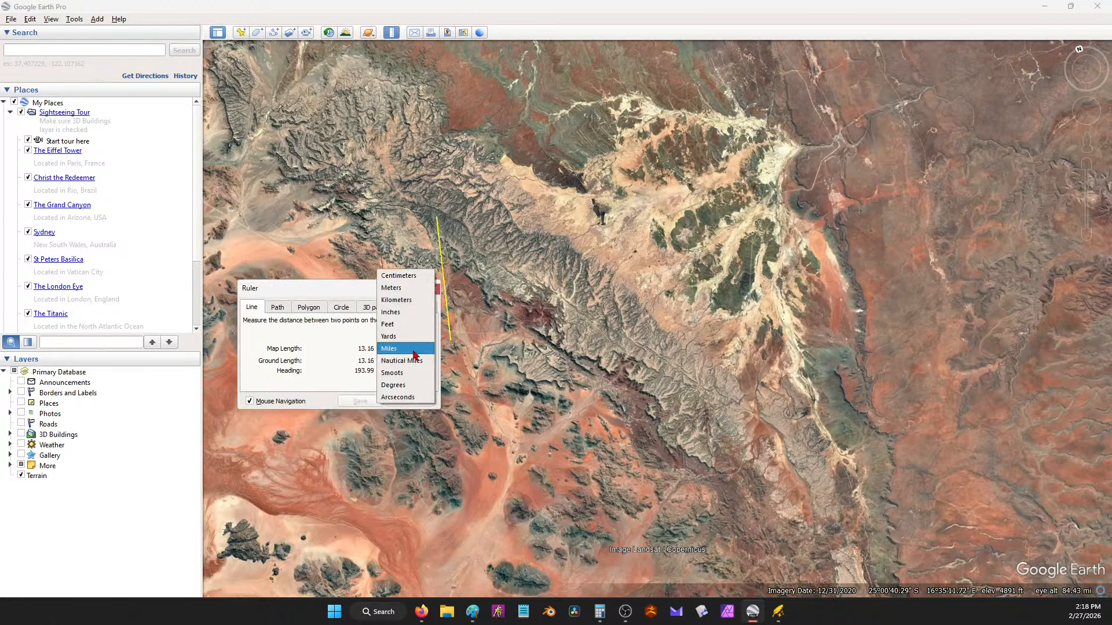
click(420, 301)
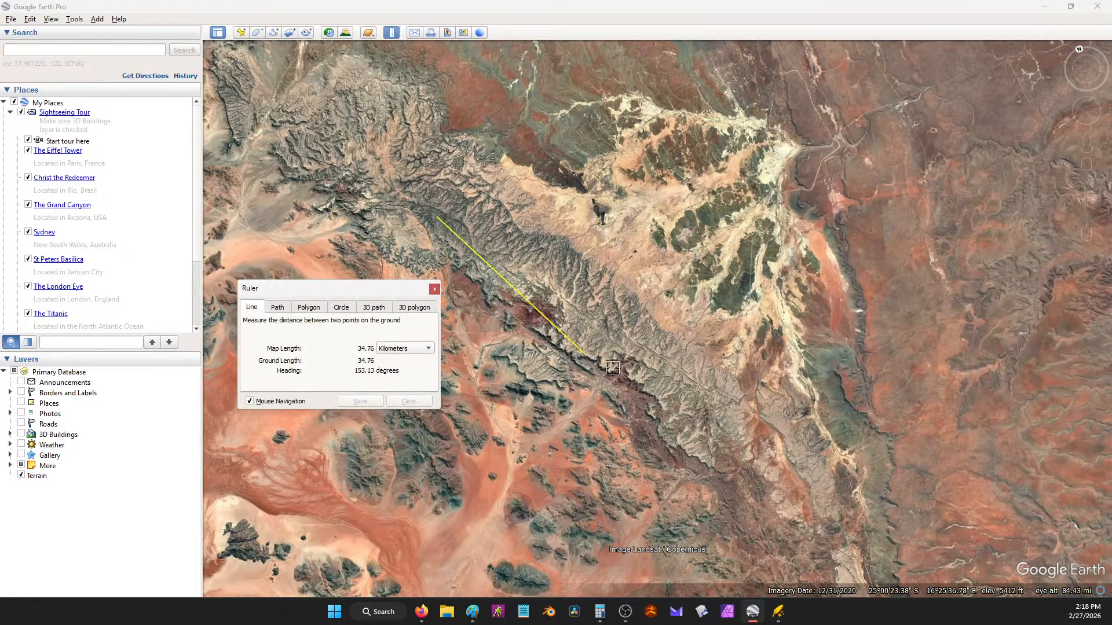
click(599, 336)
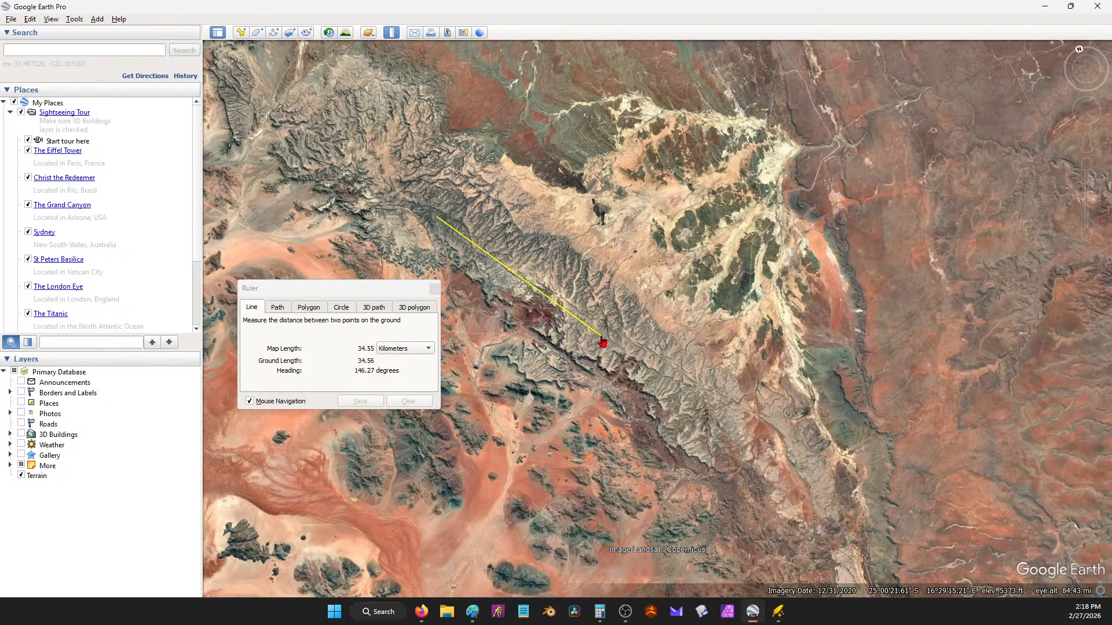
Step: Measure a 24.07 km line along an inland desert ridge, then minimize Google Earth
scroll(709, 438, down, 3)
drag(709, 438, 731, 264)
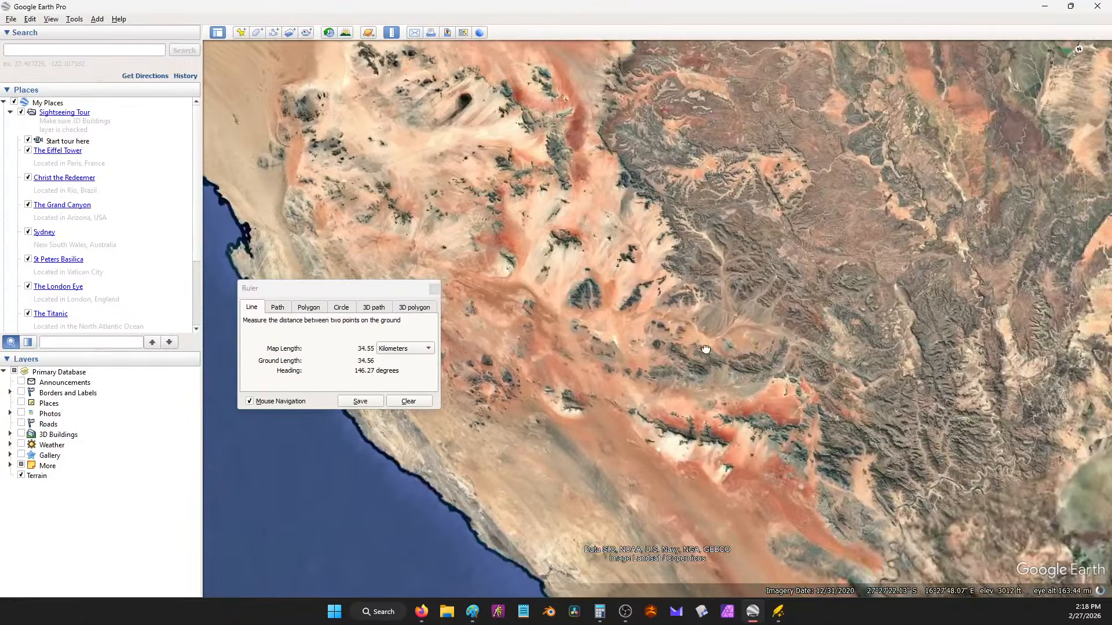
drag(705, 350, 720, 303)
scroll(752, 402, up, 1)
drag(752, 402, 667, 377)
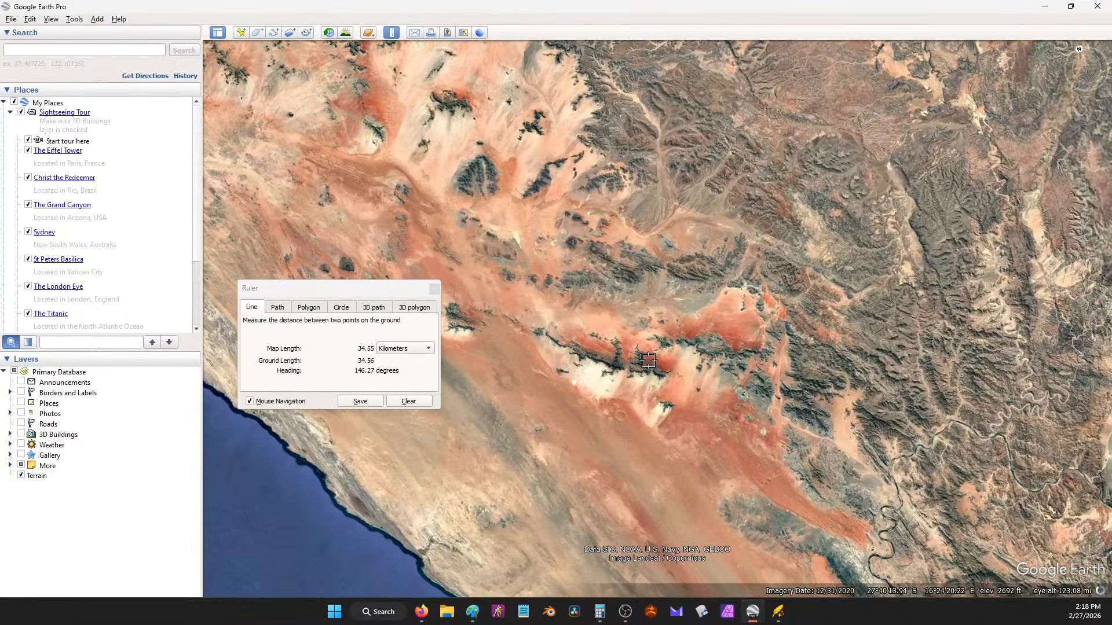
click(537, 330)
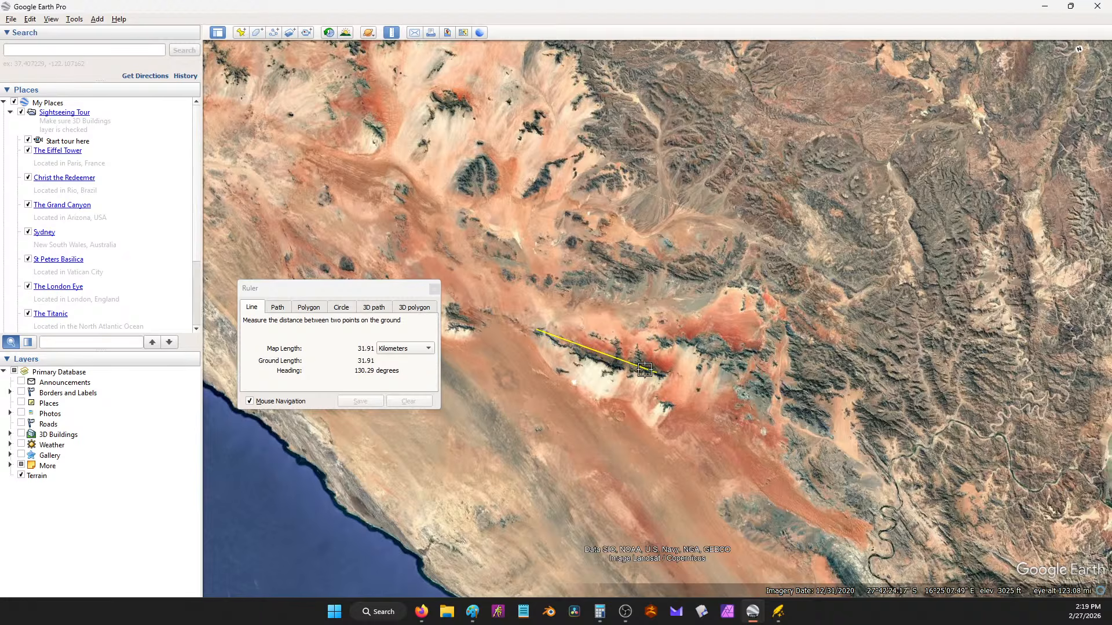
scroll(603, 373, up, 3)
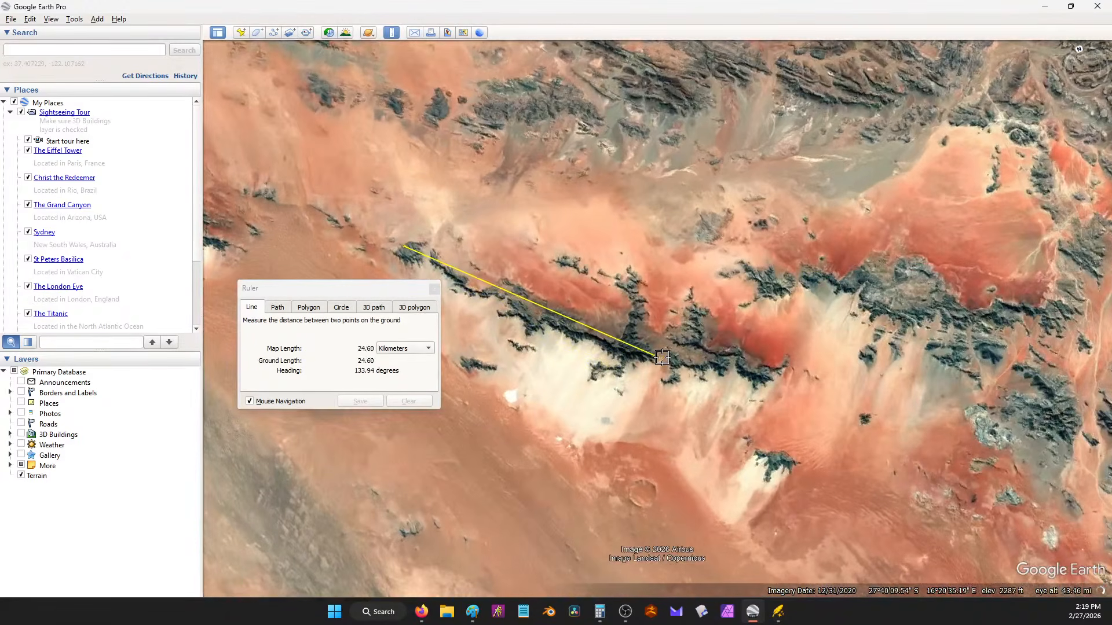
click(654, 358)
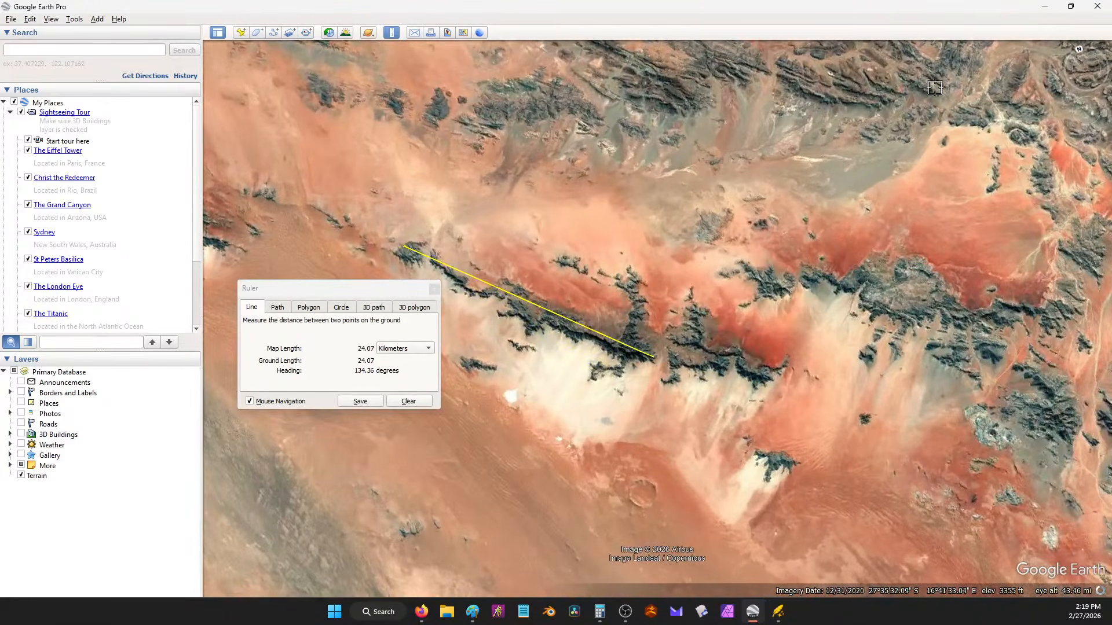
click(1045, 9)
Step: Switch to the Symbols layer and pick a single-peak mountain symbol
scroll(317, 378, down, 1)
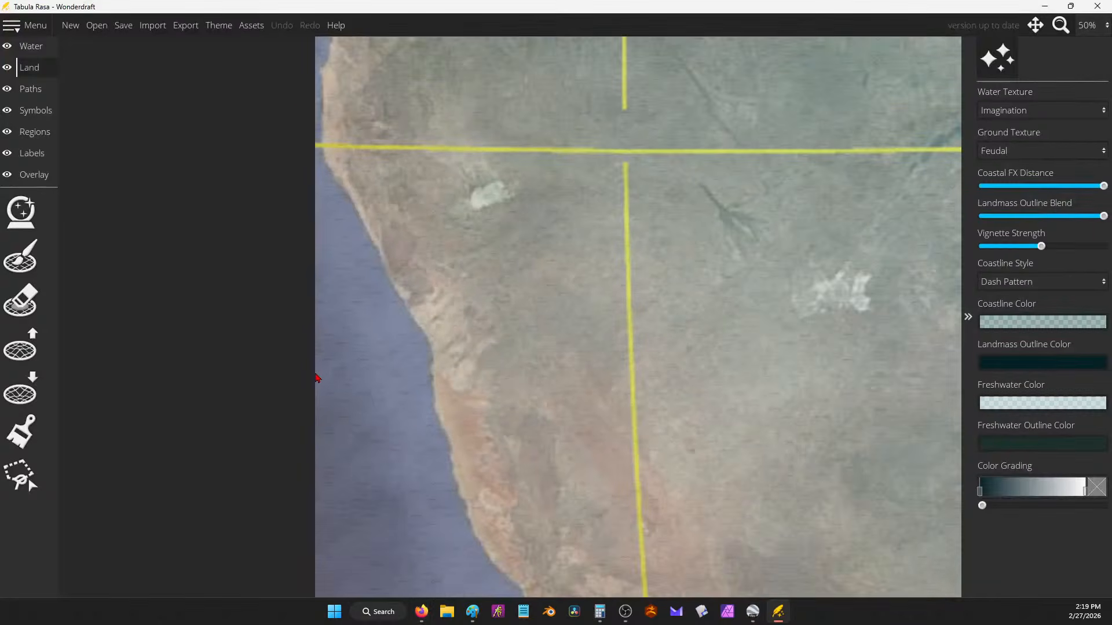
scroll(317, 377, down, 3)
scroll(464, 390, up, 1)
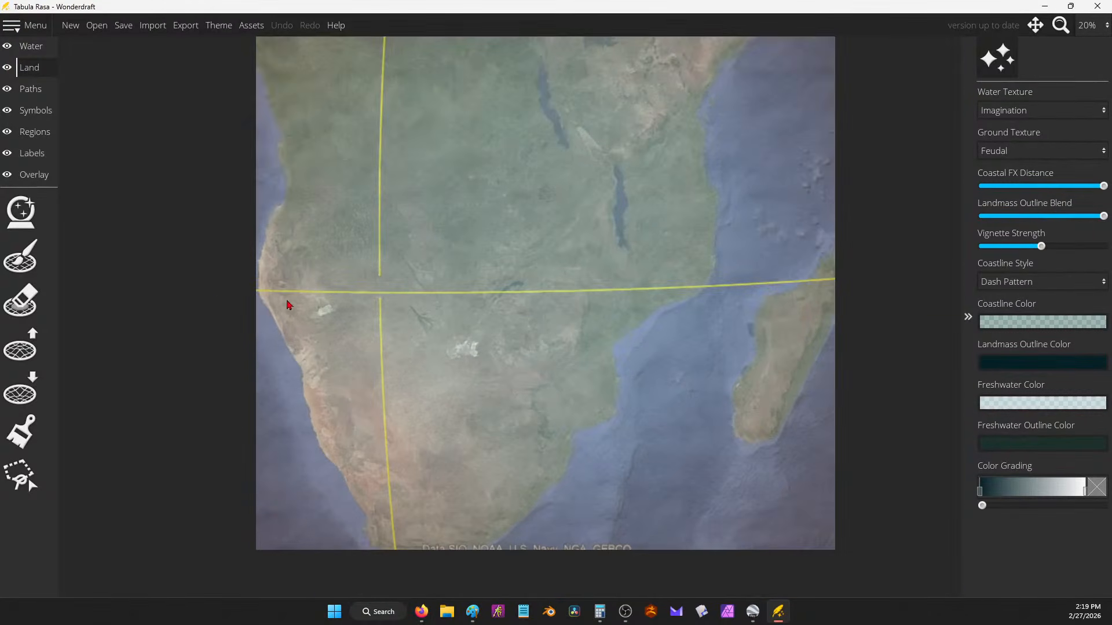
click(44, 116)
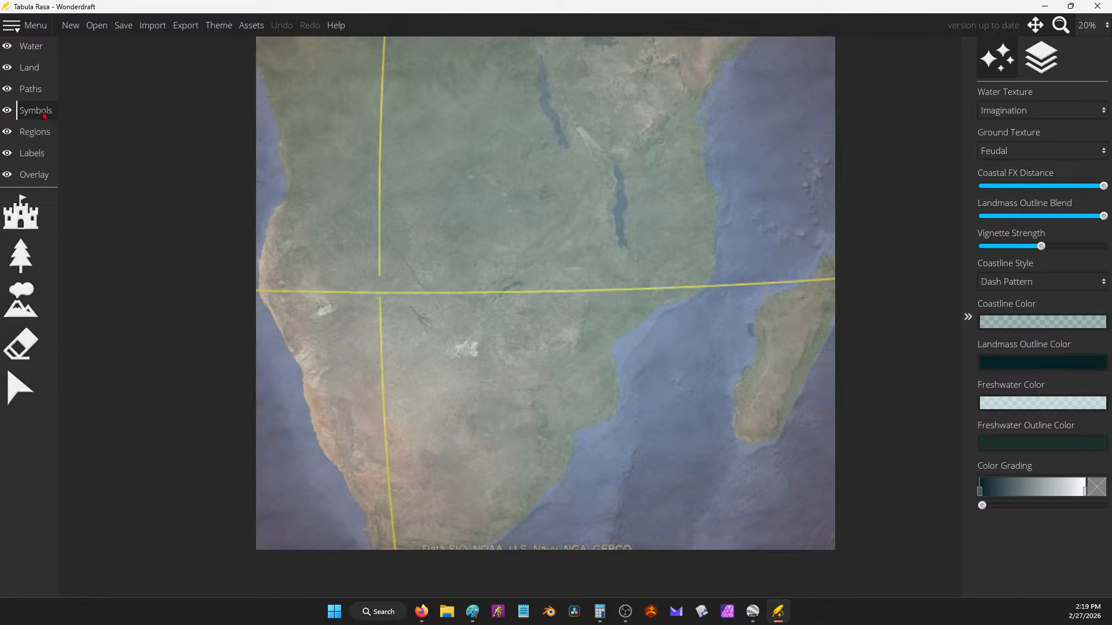
click(21, 300)
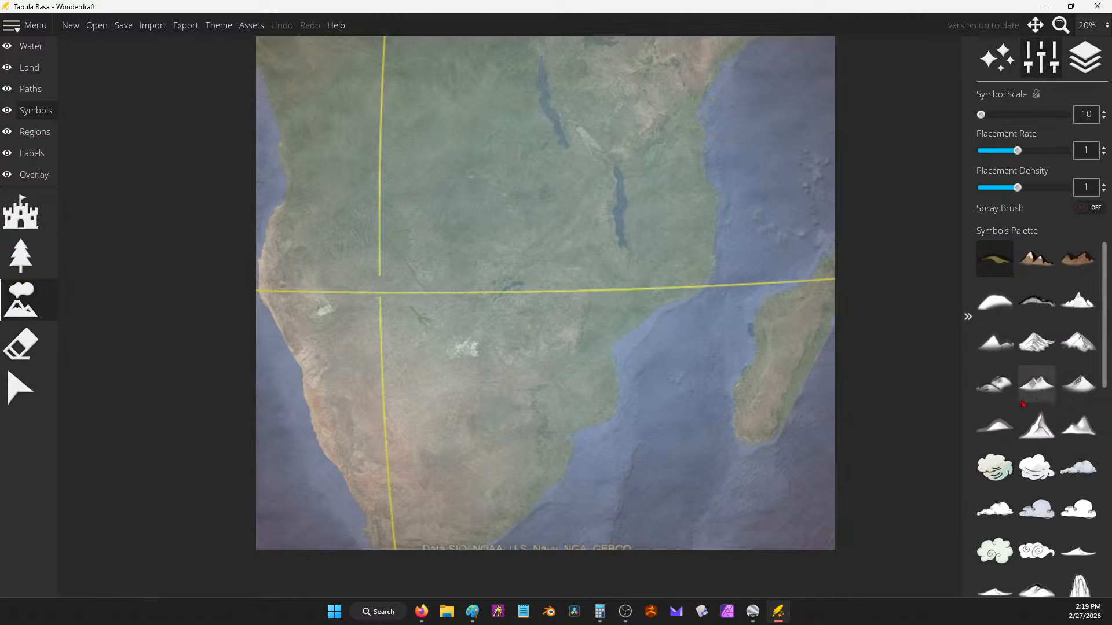
scroll(1034, 400, down, 5)
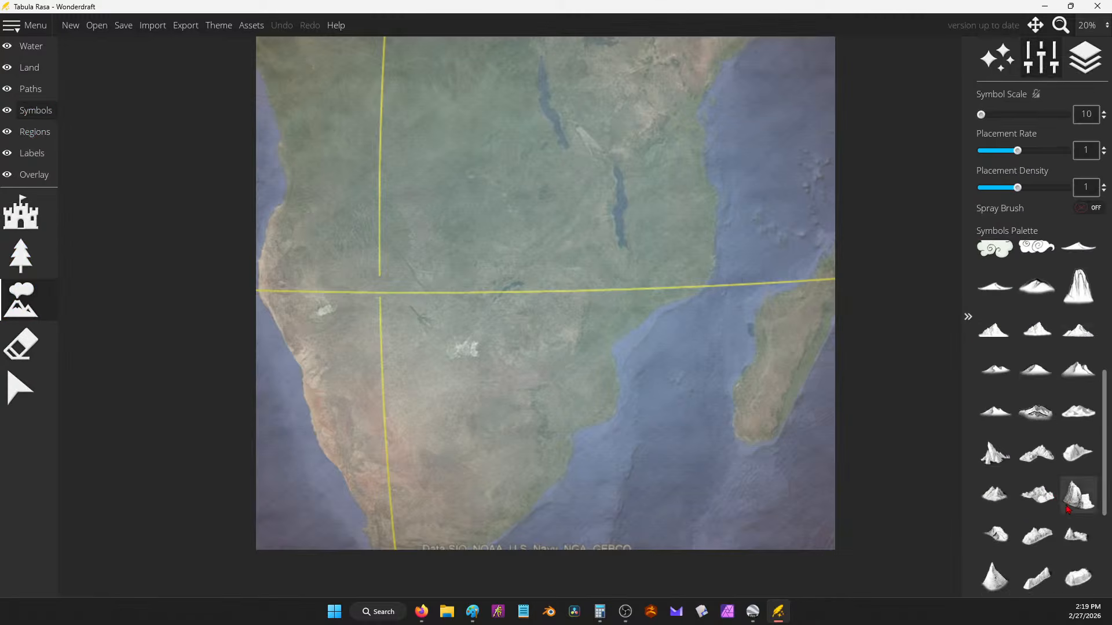
click(1050, 375)
click(994, 328)
scroll(444, 365, up, 6)
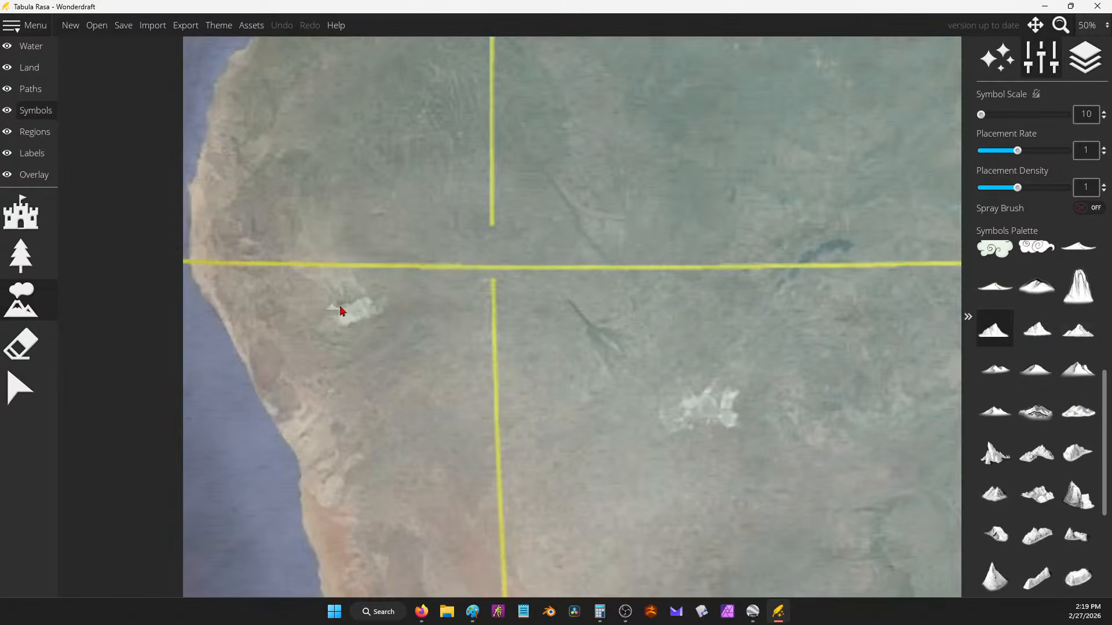
scroll(406, 324, down, 4)
scroll(311, 301, up, 4)
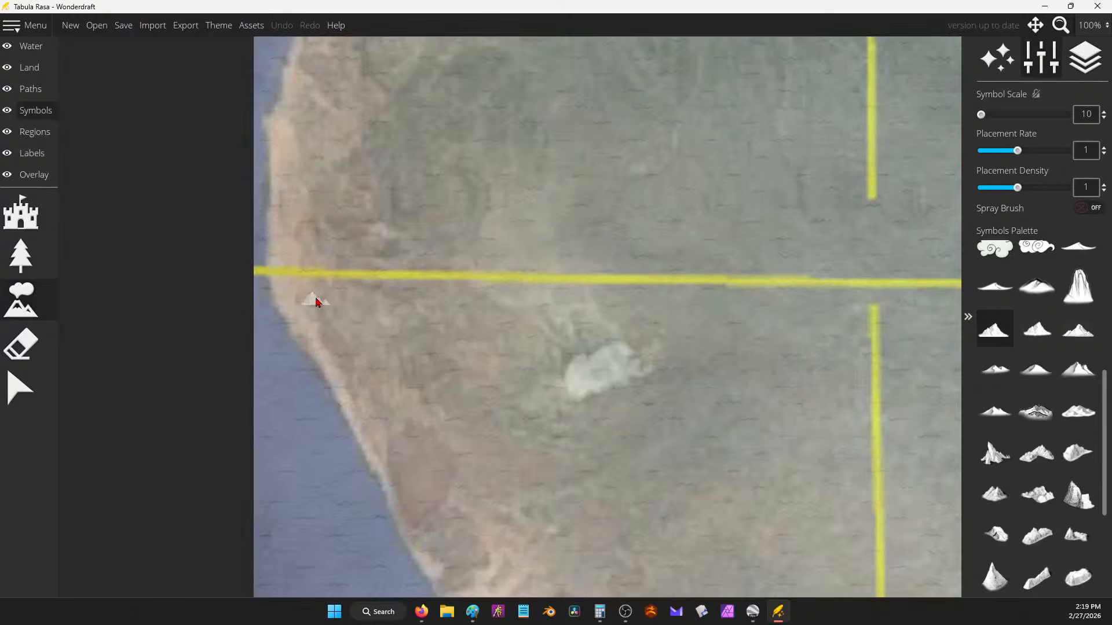
Step: Paint a trial mountain range down the southwest coast, then undo it
click(271, 293)
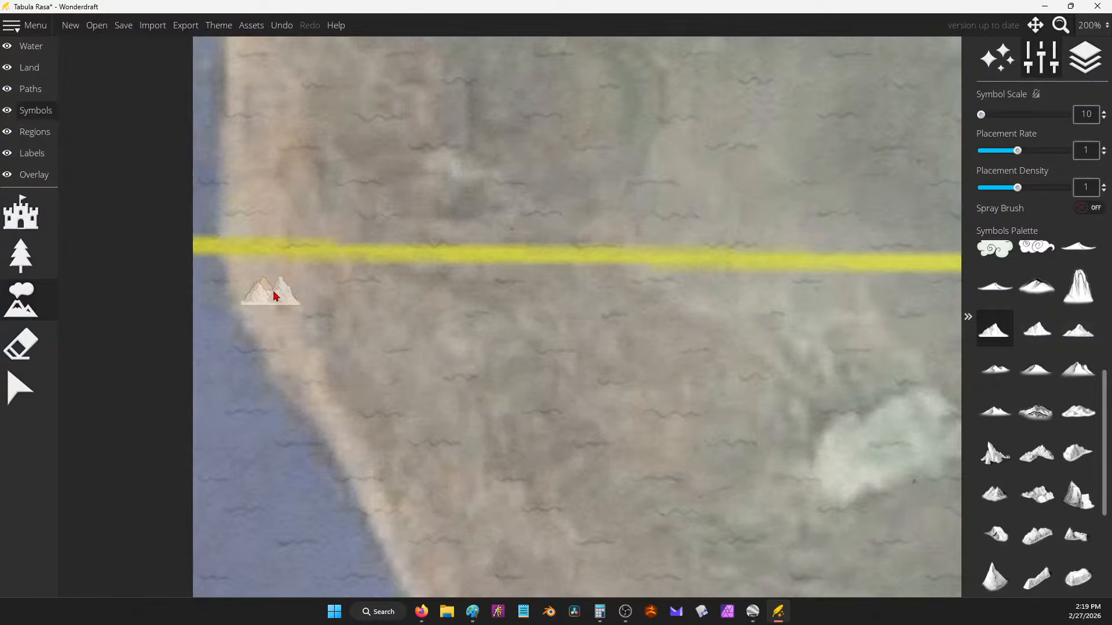
mouse_move(307, 313)
mouse_down()
mouse_move(463, 428)
mouse_move(485, 476)
mouse_up()
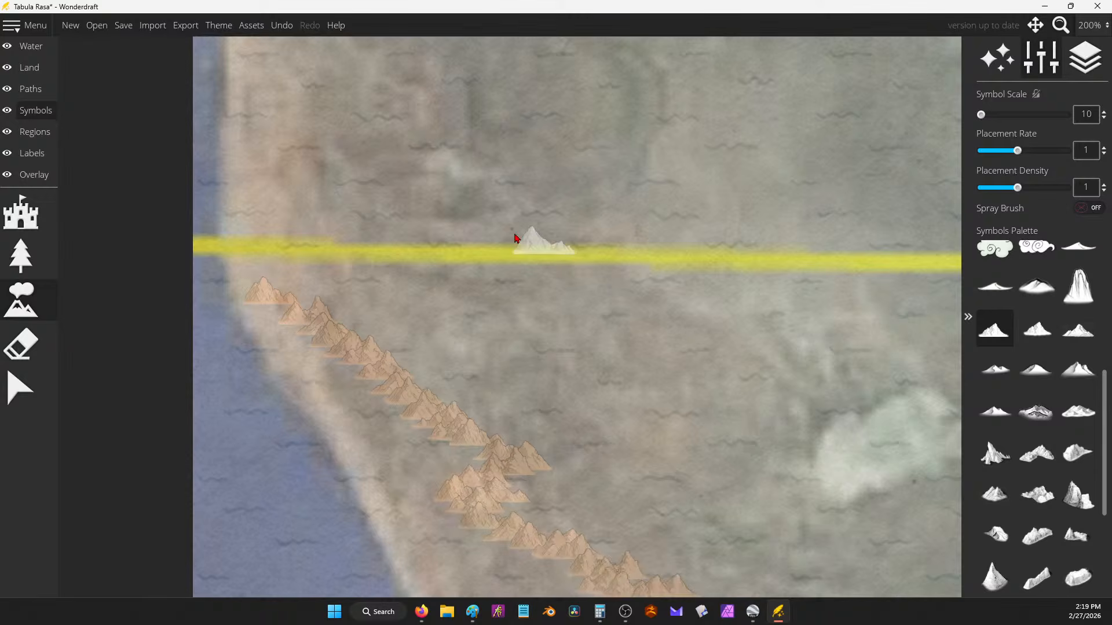
scroll(375, 222, down, 4)
scroll(541, 365, down, 2)
scroll(434, 442, up, 3)
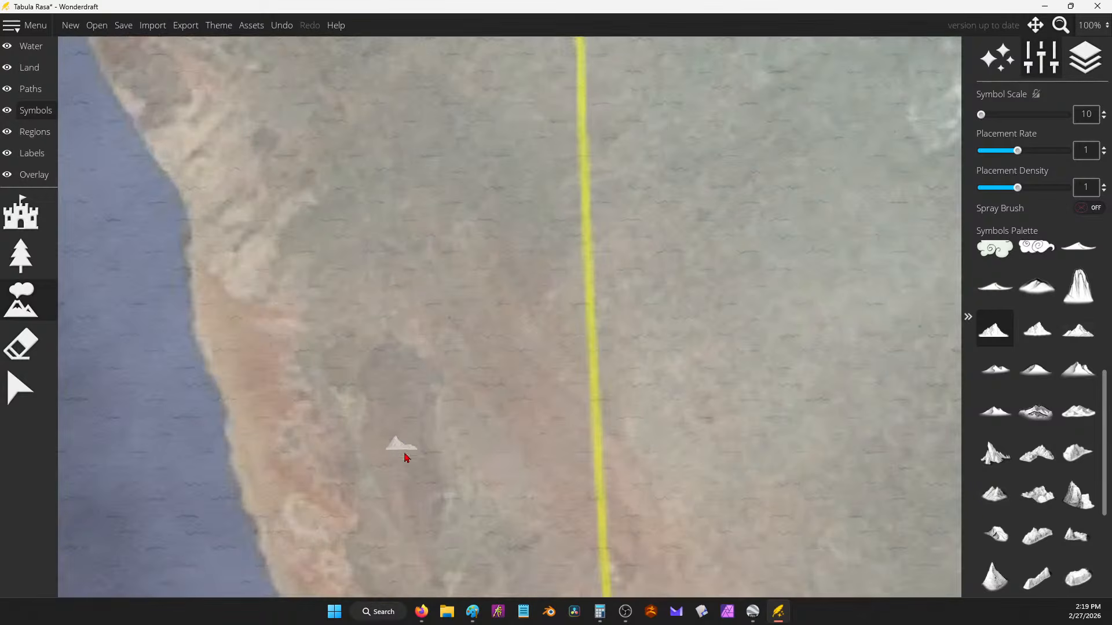
scroll(501, 394, down, 3)
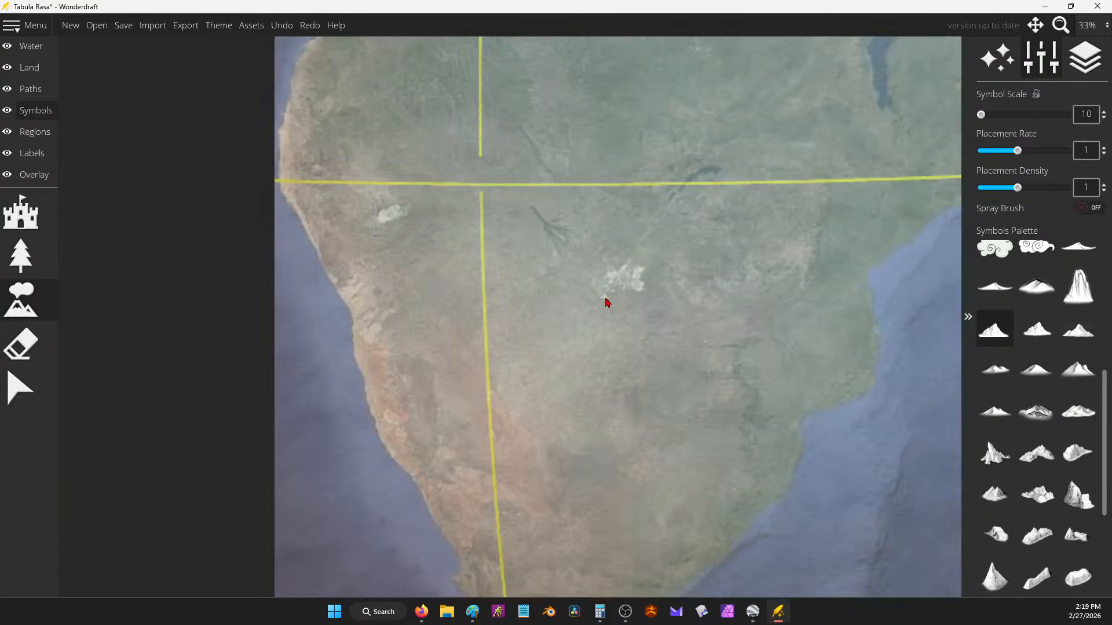
scroll(457, 303, down, 1)
Step: Zoom out to 20% to frame the whole map and show the Overlay's trace-image settings
drag(667, 253, 506, 315)
scroll(650, 320, down, 1)
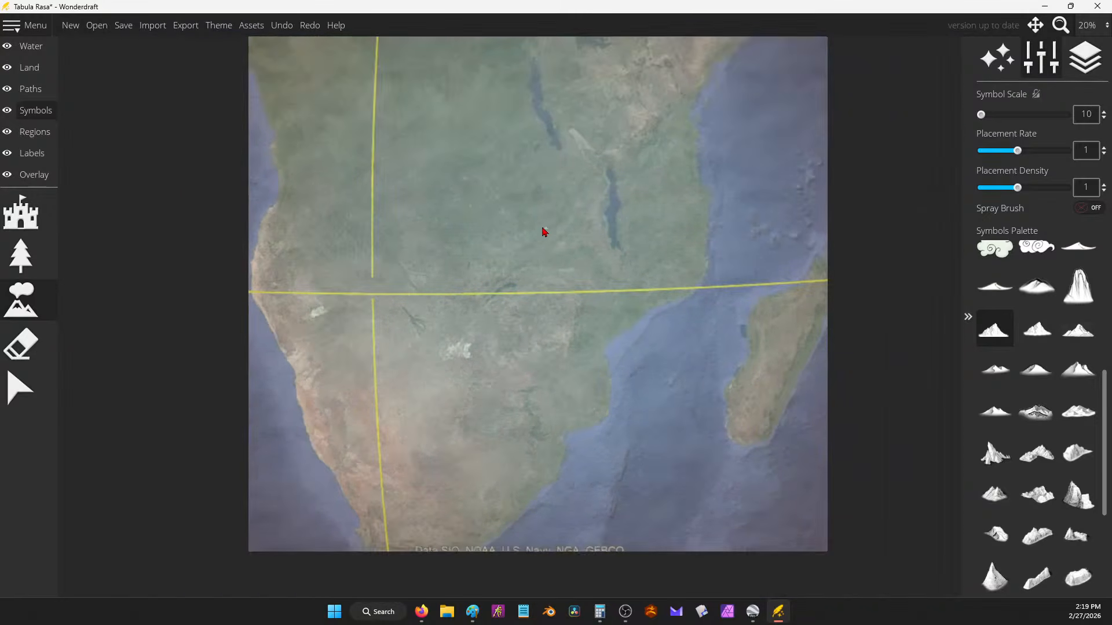
drag(543, 231, 545, 288)
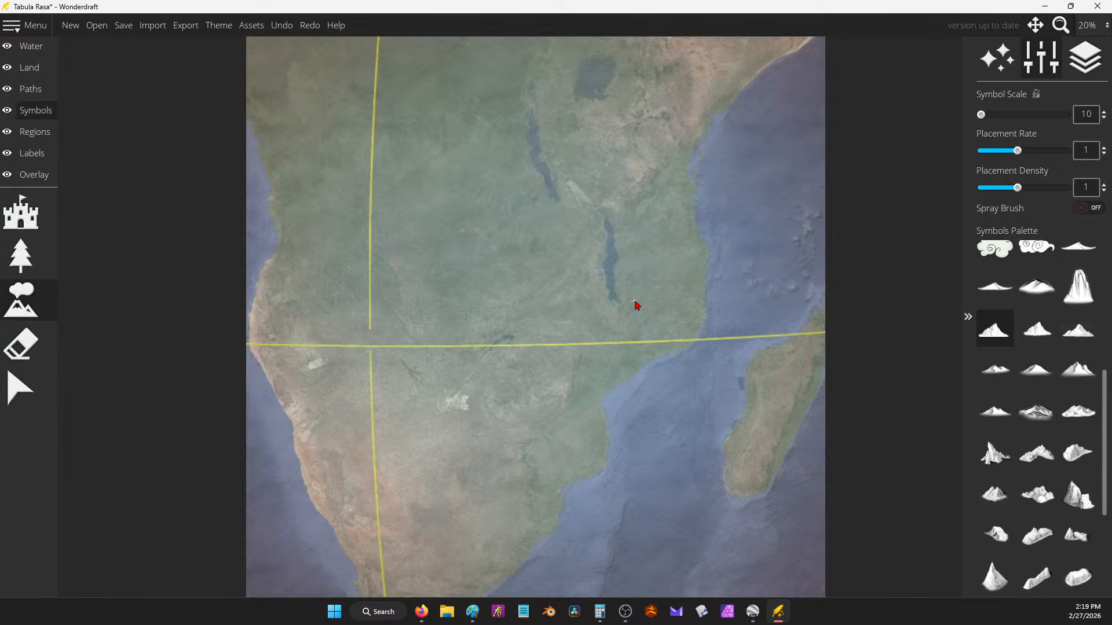
drag(580, 270, 588, 291)
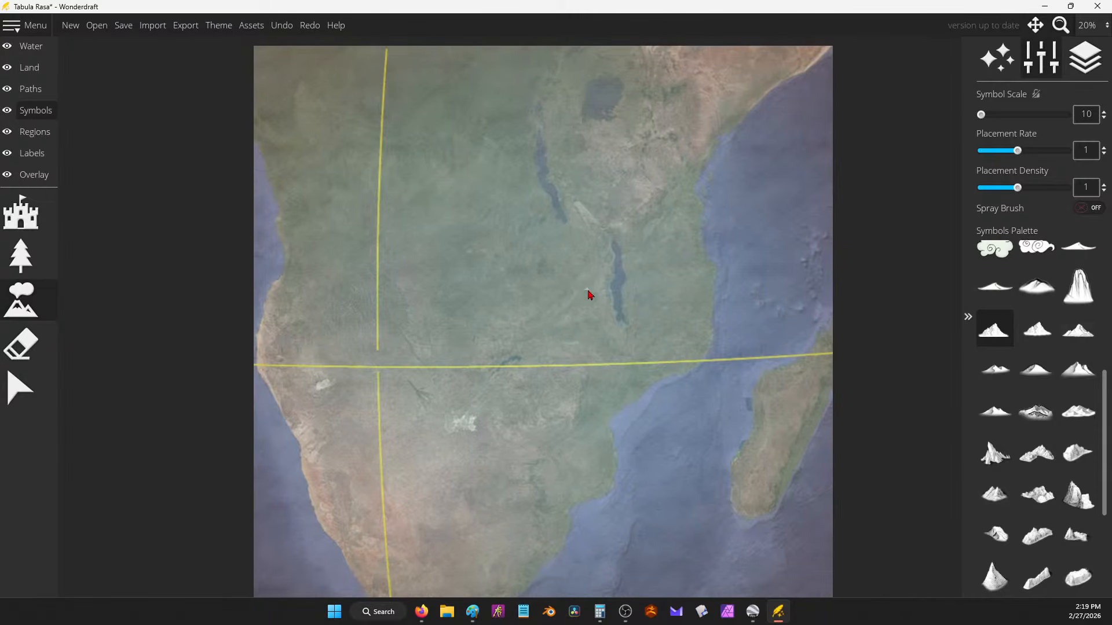
click(14, 174)
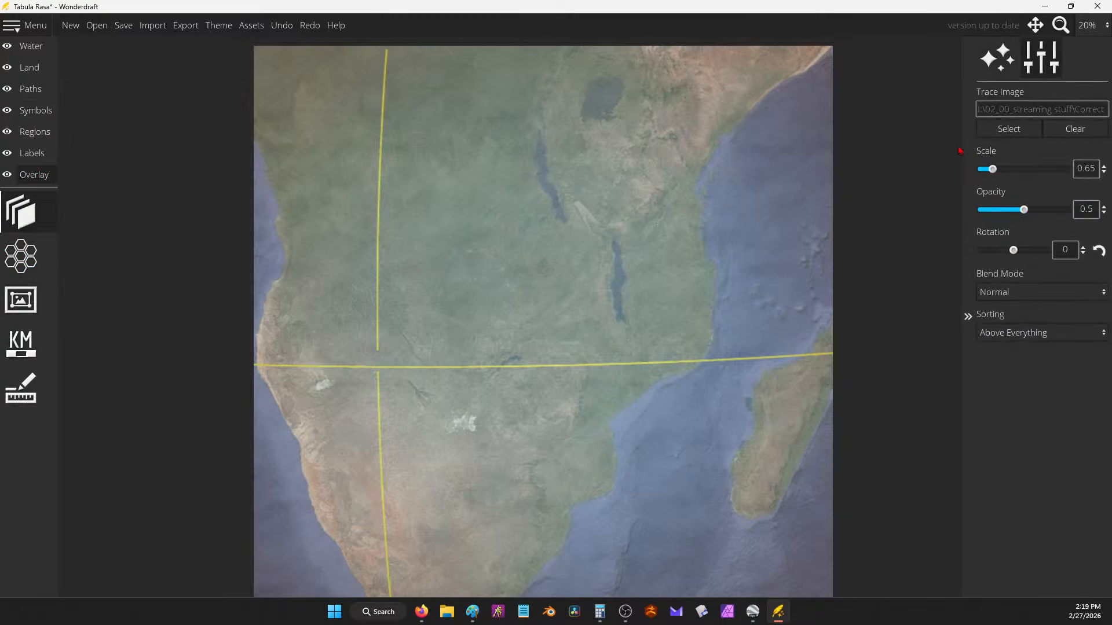
Step: Fade the trace image to 0.23 opacity and bring Google Earth Pro forward
mouse_move(1020, 214)
mouse_down()
mouse_move(986, 212)
mouse_move(1002, 212)
mouse_up()
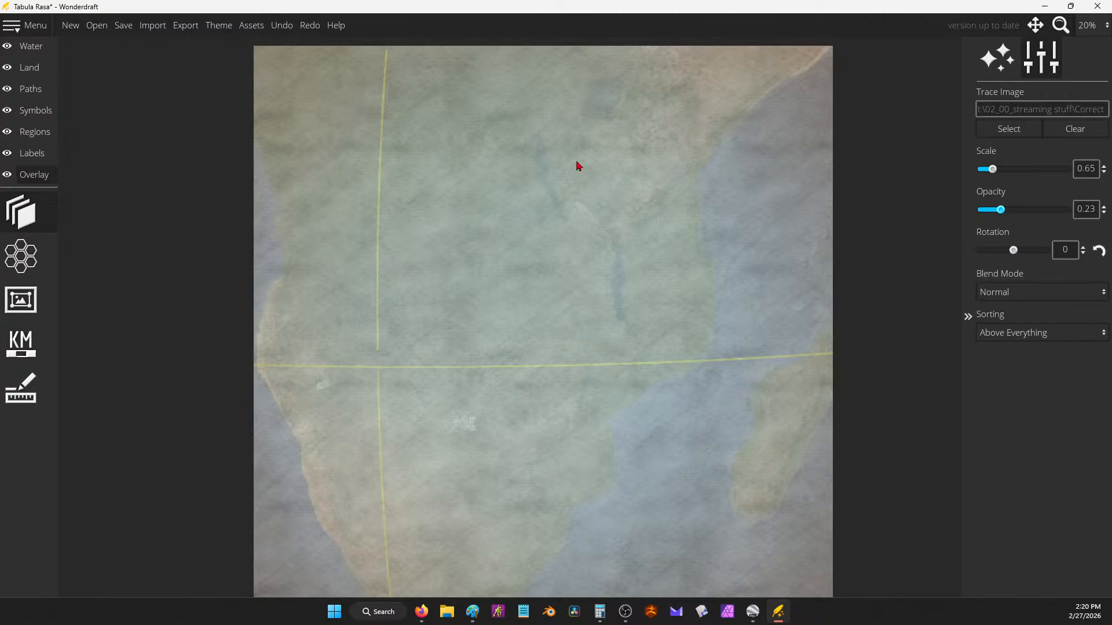
click(753, 612)
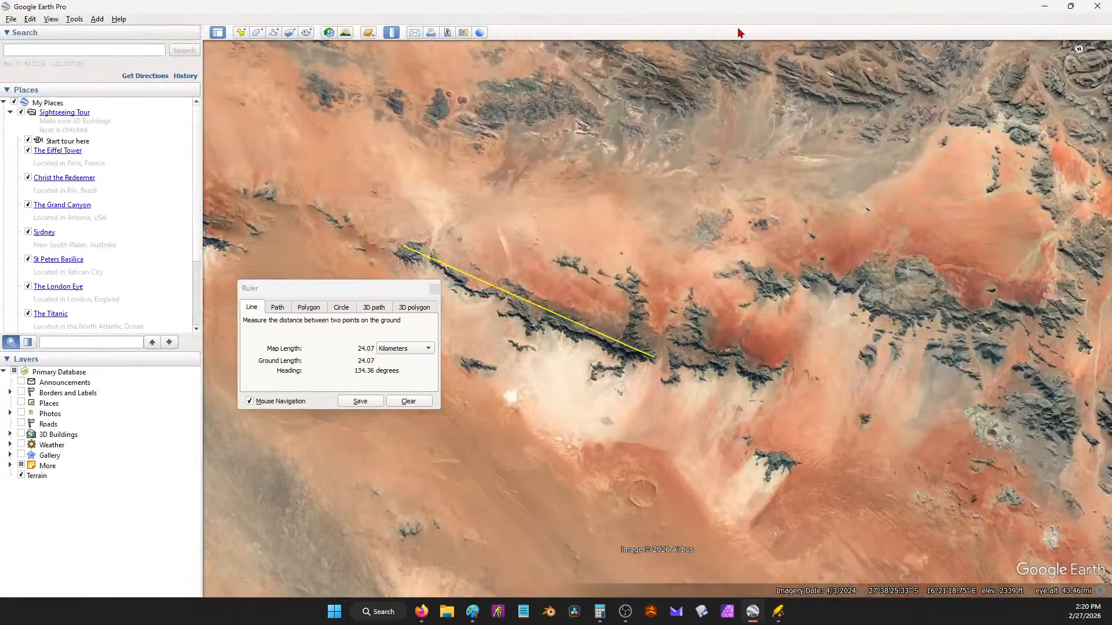
Step: Clear the 24.07 km ruler measurement and close the Ruler dialog
scroll(566, 275, down, 3)
click(408, 401)
scroll(420, 277, down, 5)
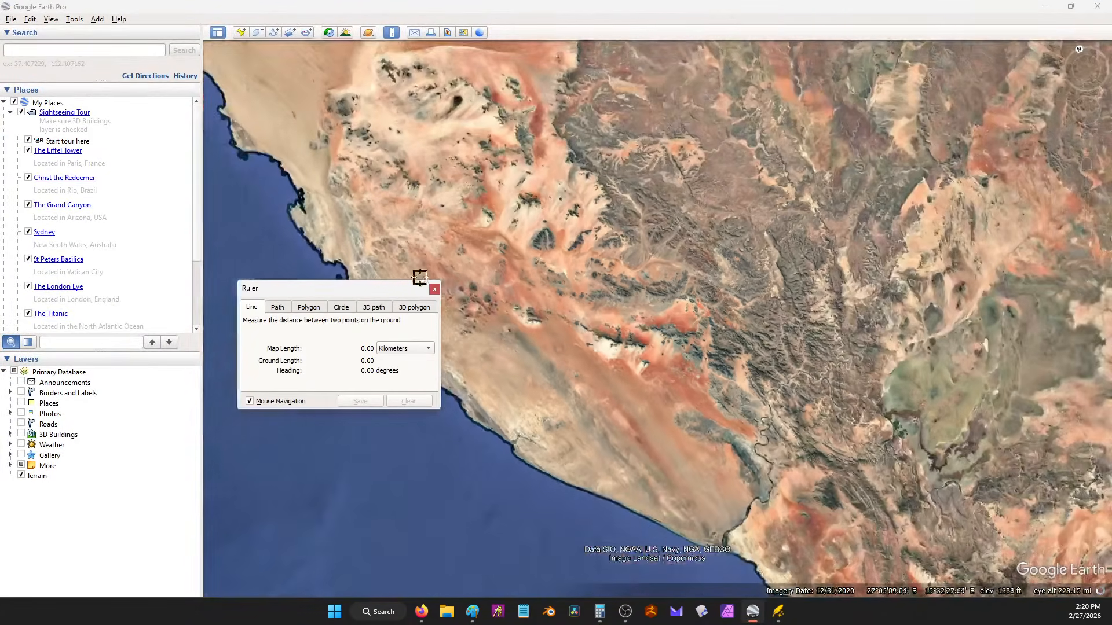
click(434, 289)
scroll(609, 342, down, 5)
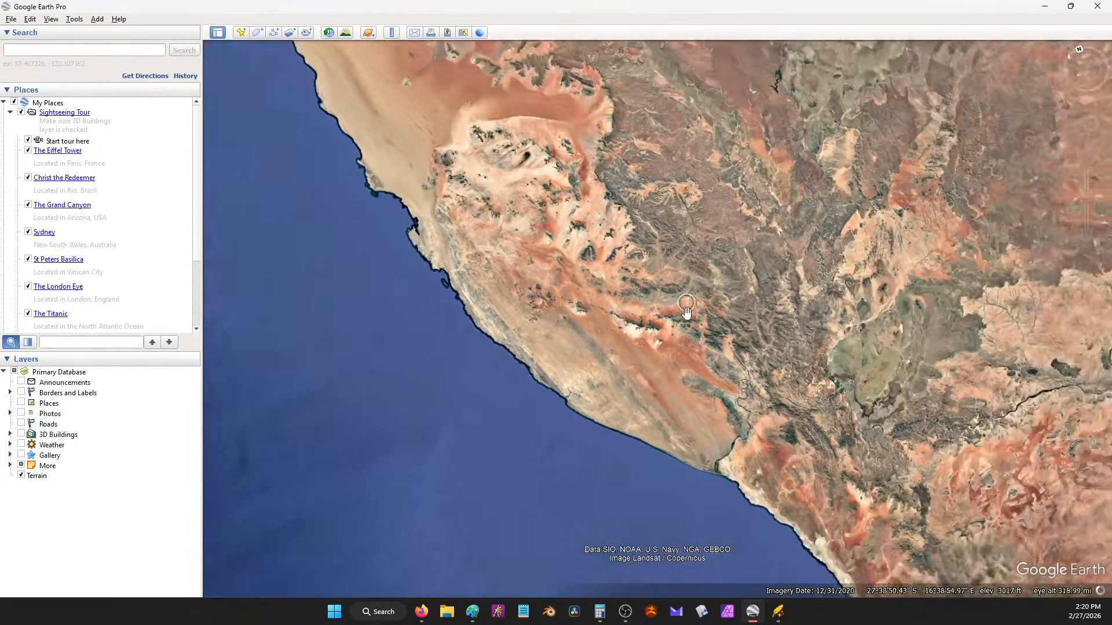
scroll(660, 337, down, 5)
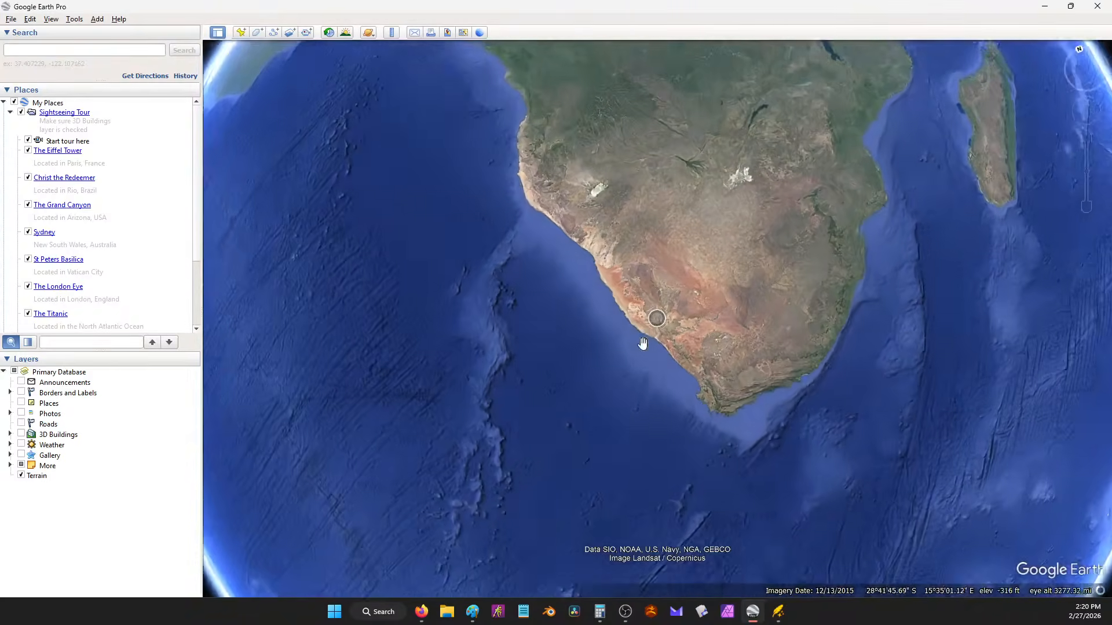
scroll(616, 253, down, 5)
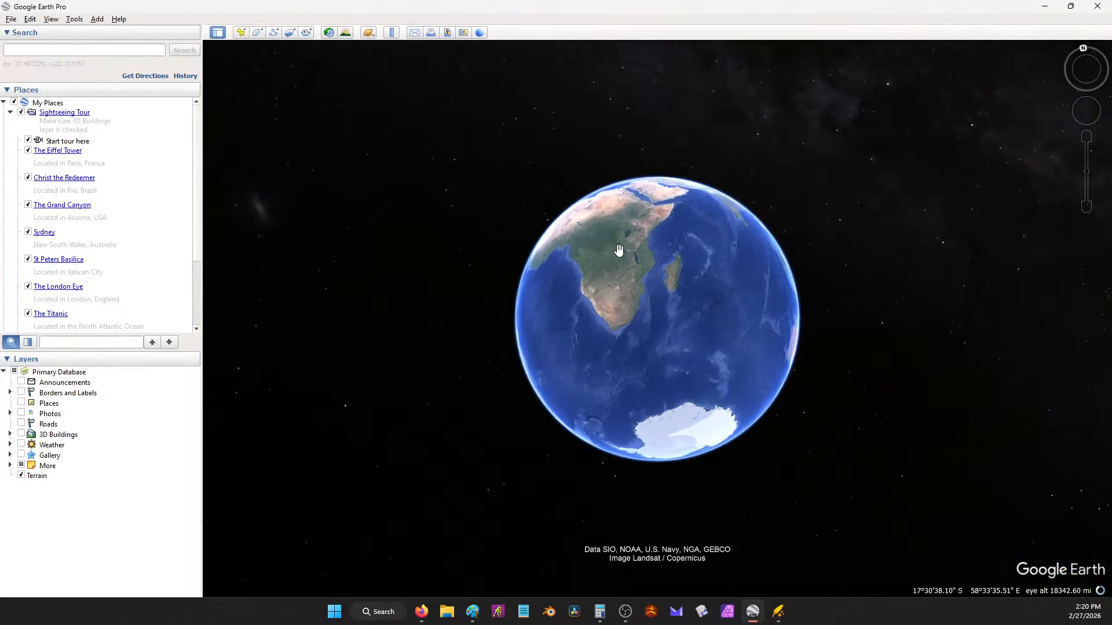
Step: Spin the globe to the Middle East, then minimize Google Earth
drag(630, 290, 659, 313)
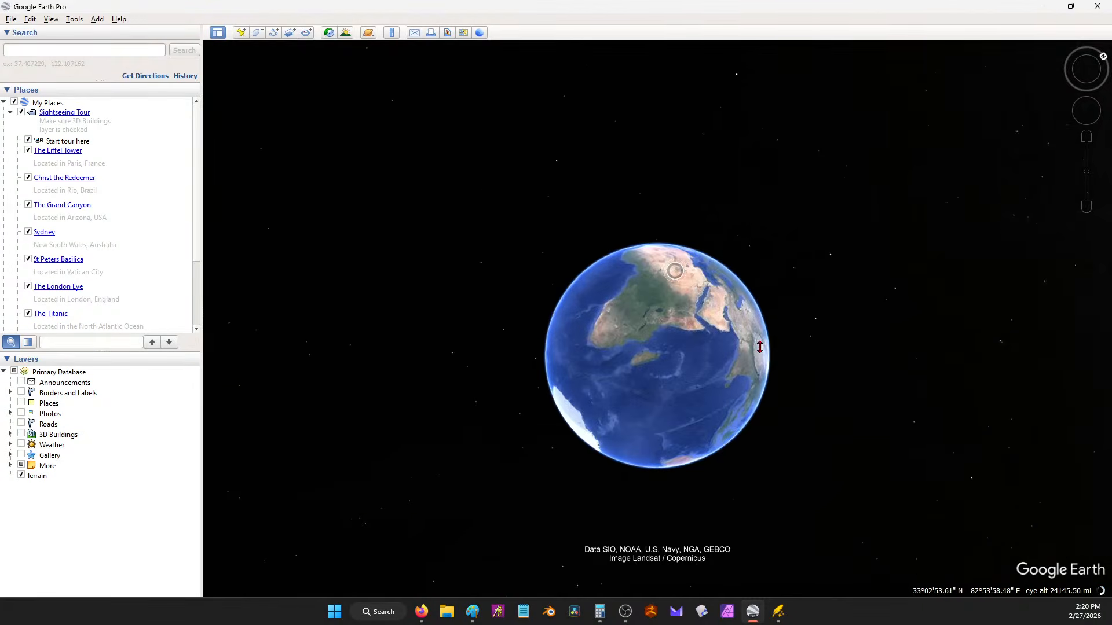
scroll(776, 322, up, 5)
scroll(780, 323, up, 4)
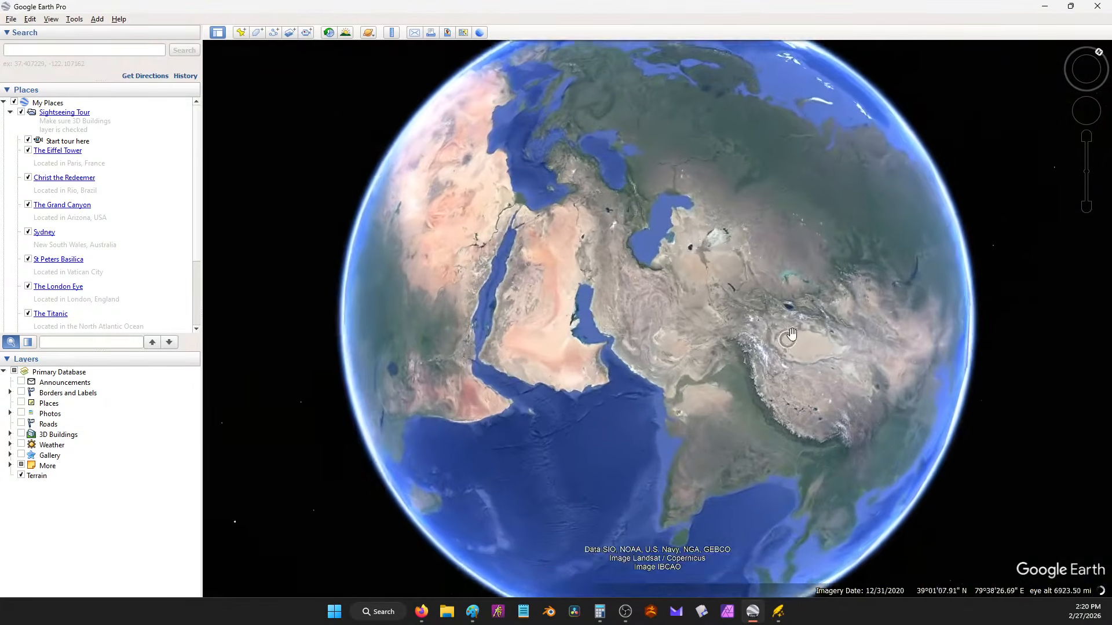
scroll(483, 227, up, 3)
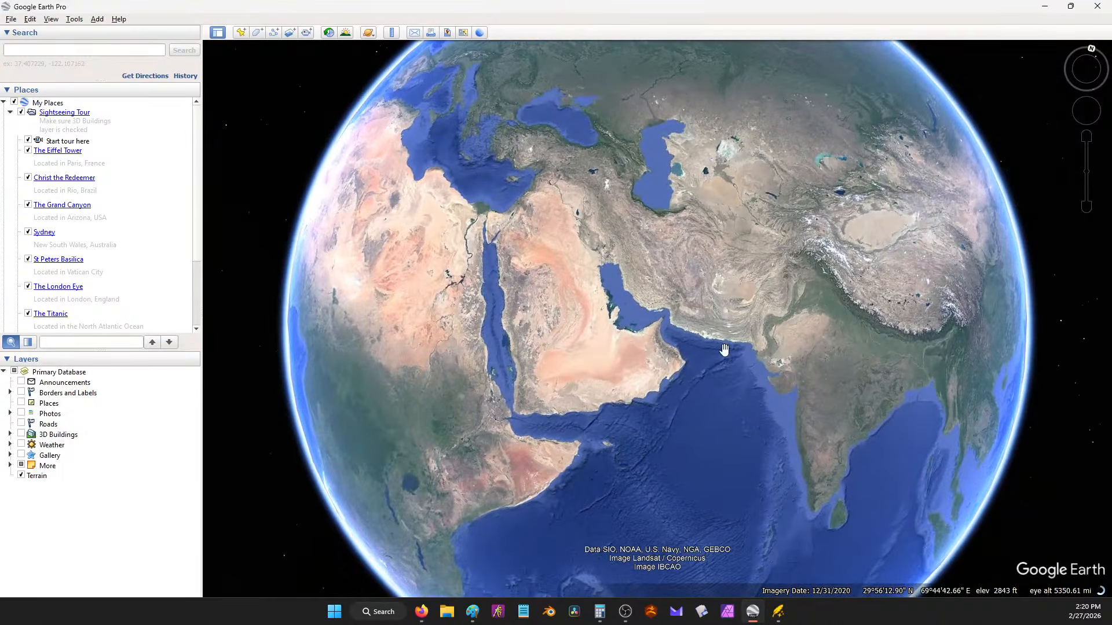
scroll(539, 207, up, 3)
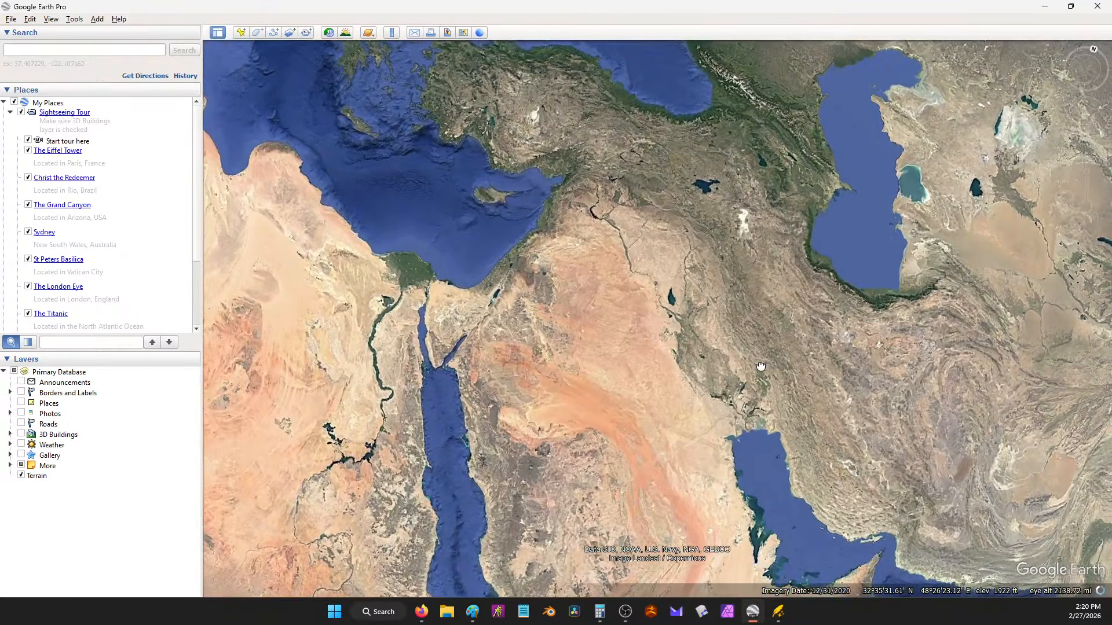
scroll(758, 369, up, 3)
scroll(758, 370, down, 2)
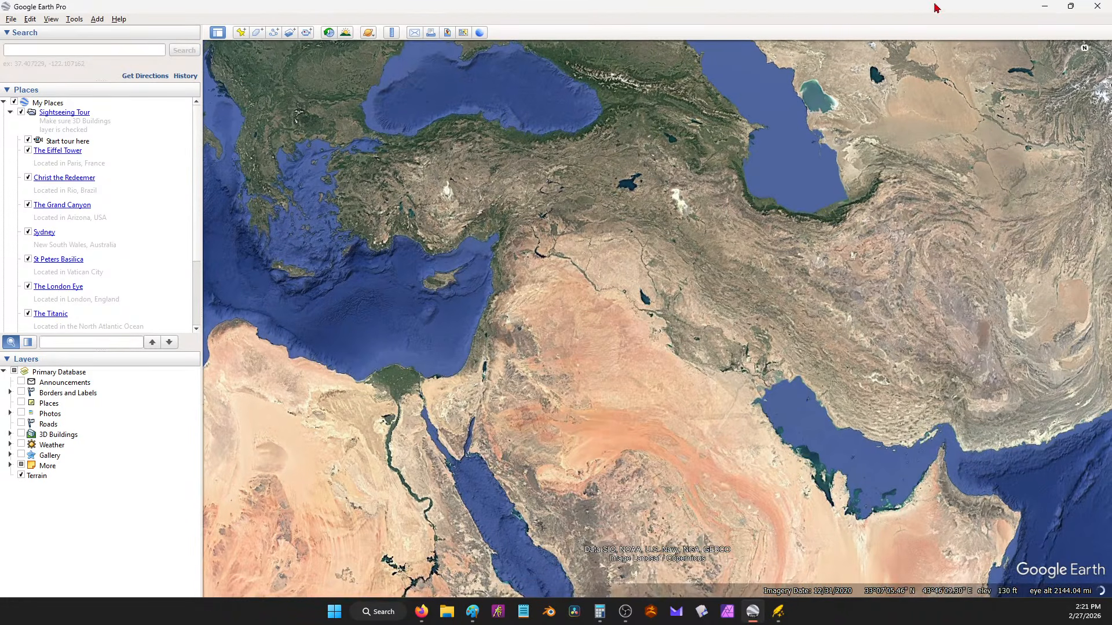
click(1044, 7)
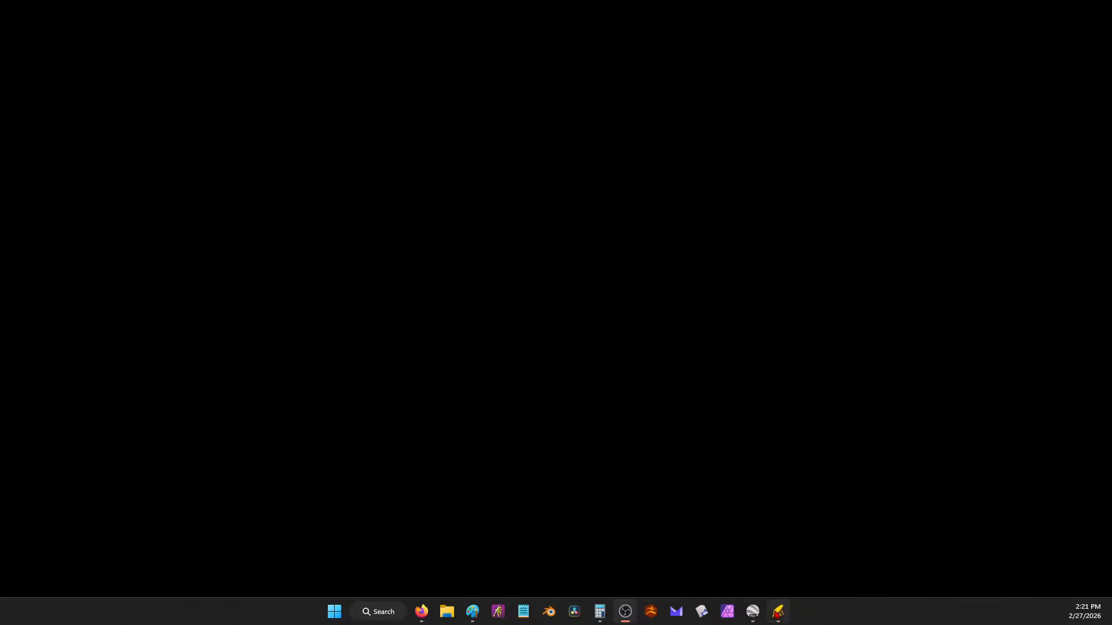
Step: Bring back Wonderdraft briefly, then switch to the World Creation Notes Google Doc in Firefox
click(778, 612)
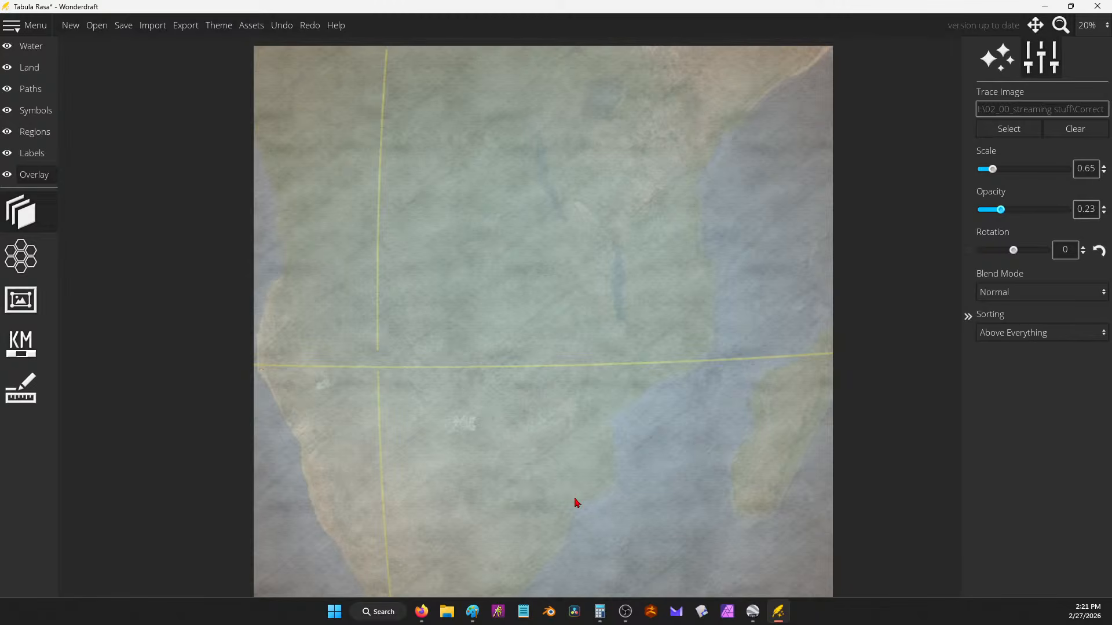
click(421, 613)
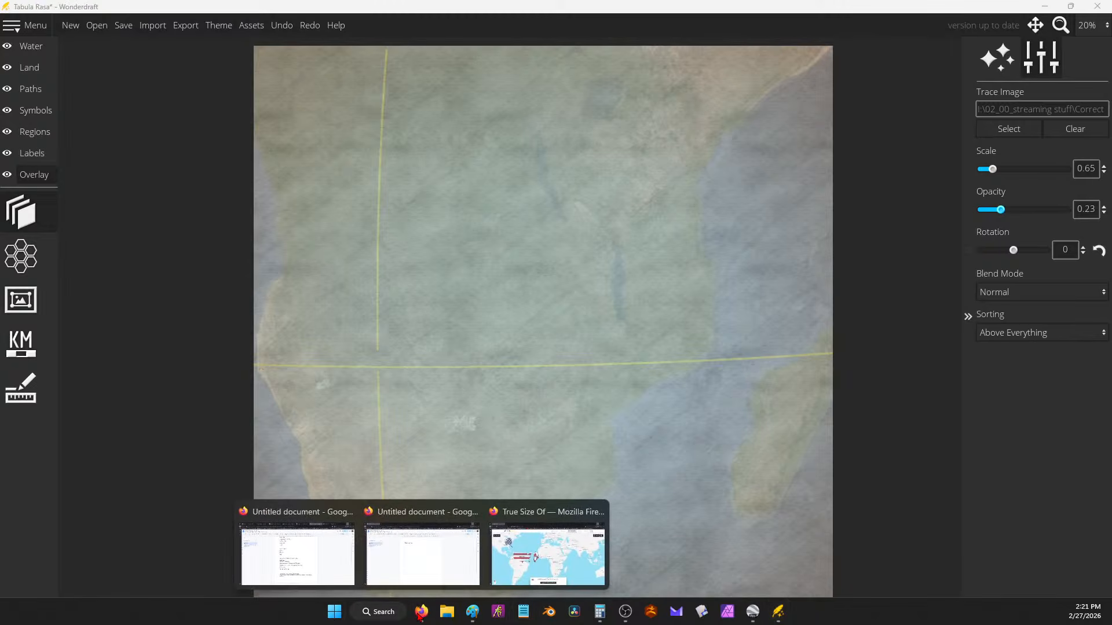
click(423, 548)
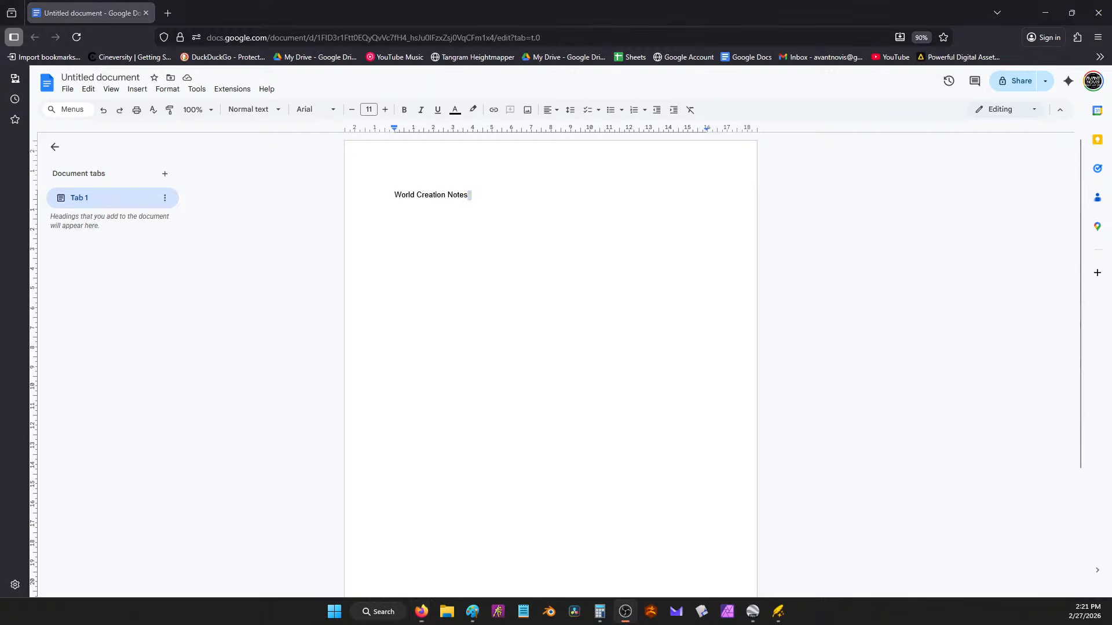
Step: Add a paragraph about magic users driven into hiding by war, then minimize the browser
click(439, 234)
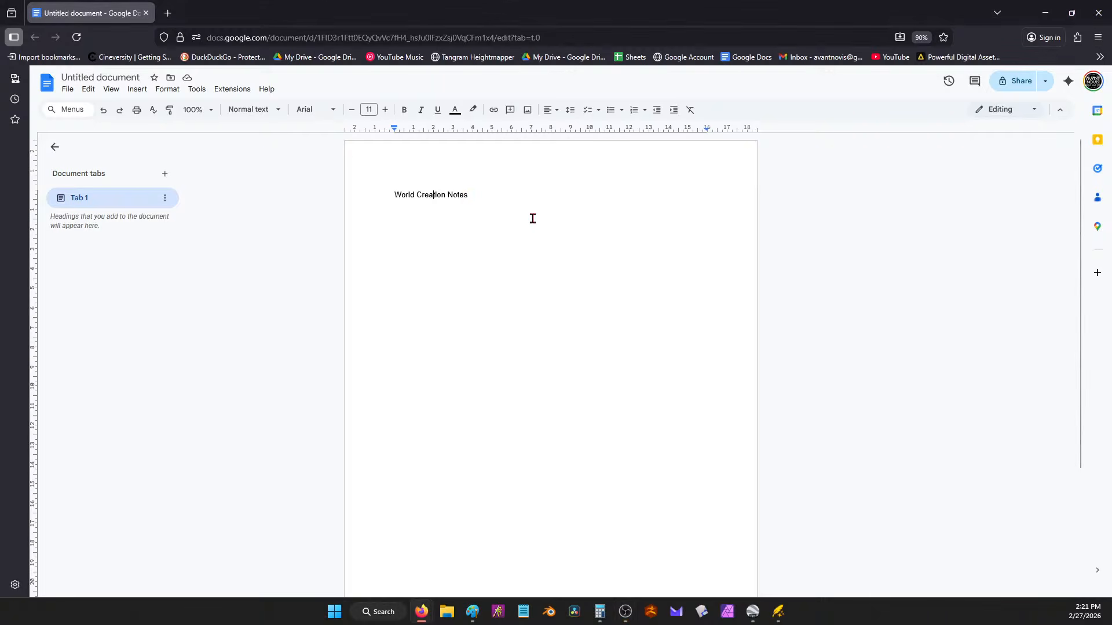
key(Return)
key(ctrl+v)
key(ctrl+z)
key(alt+Tab)
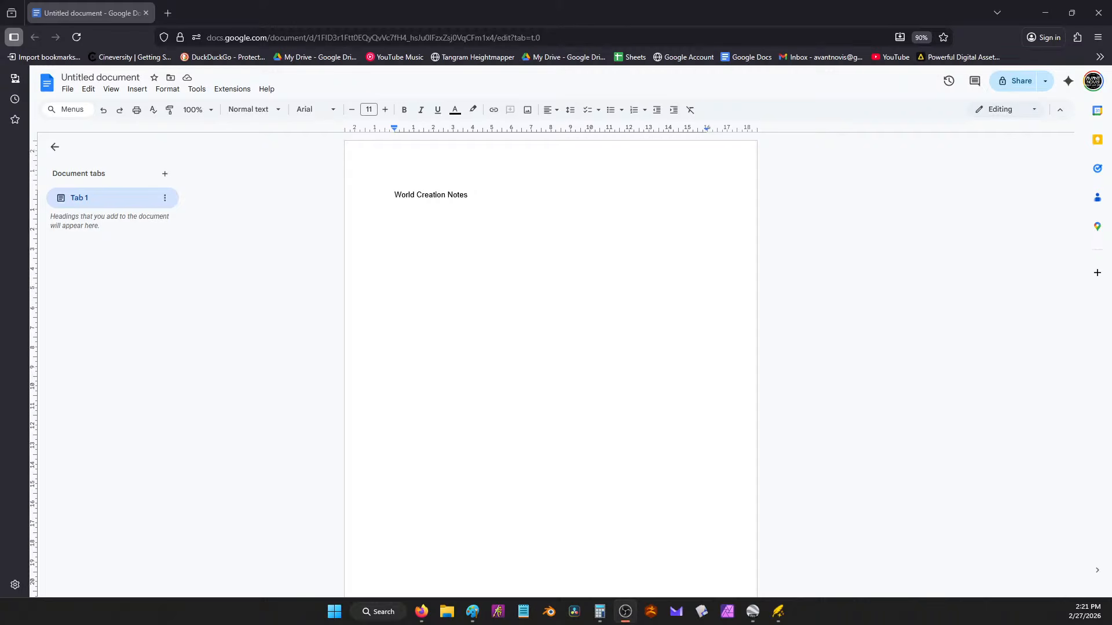
click(504, 236)
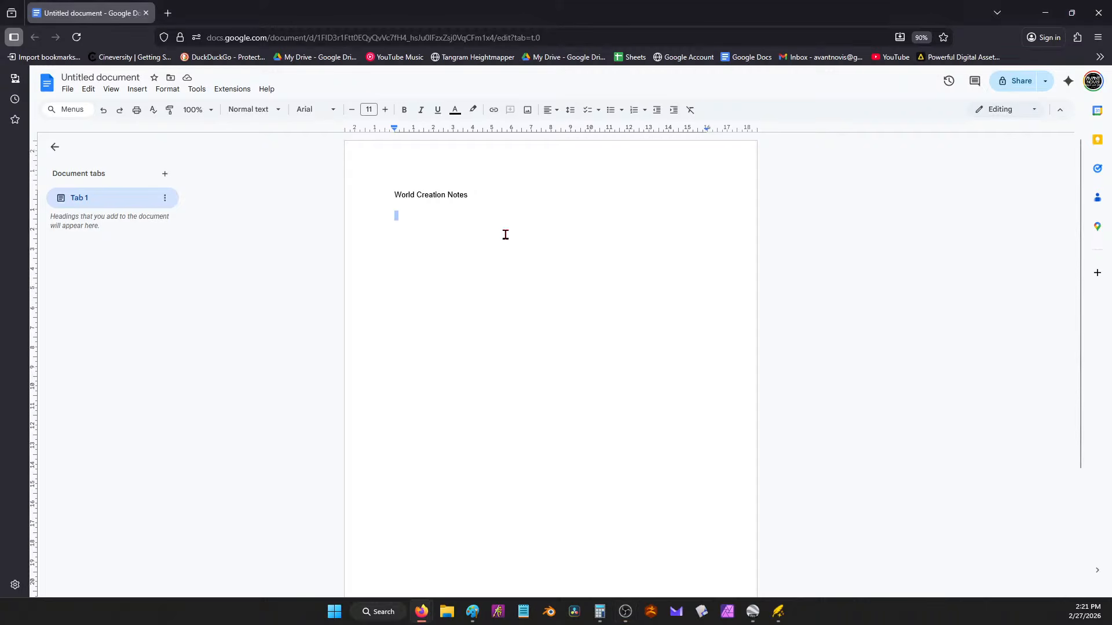
text(what about some society which used to be magical but as technology progressed a massive war broke out and the magic users were forced into hiding)
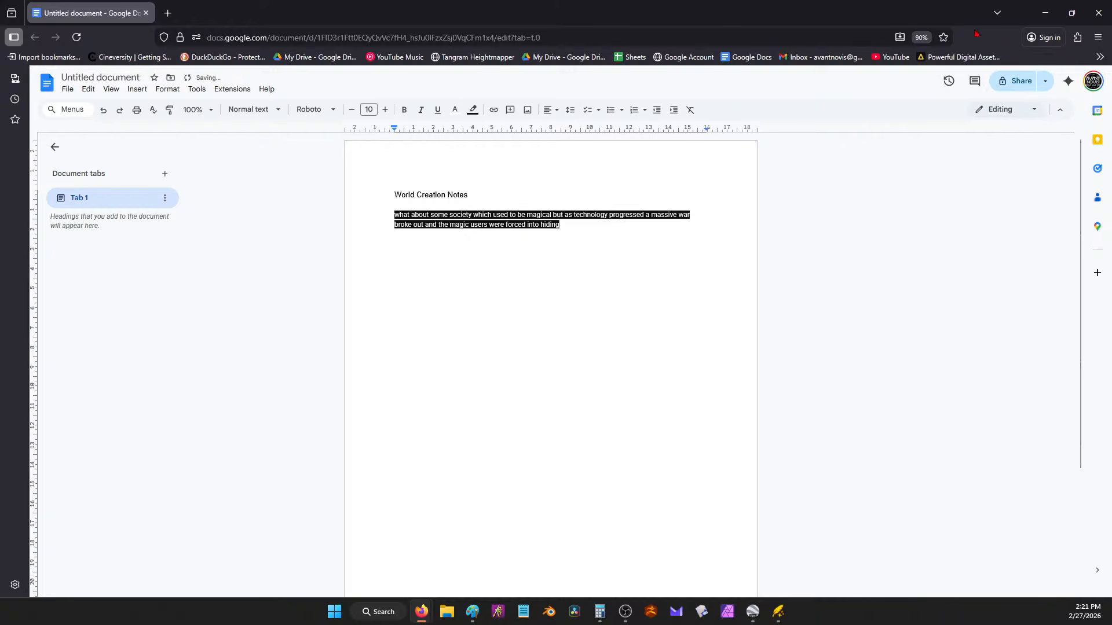
click(1045, 13)
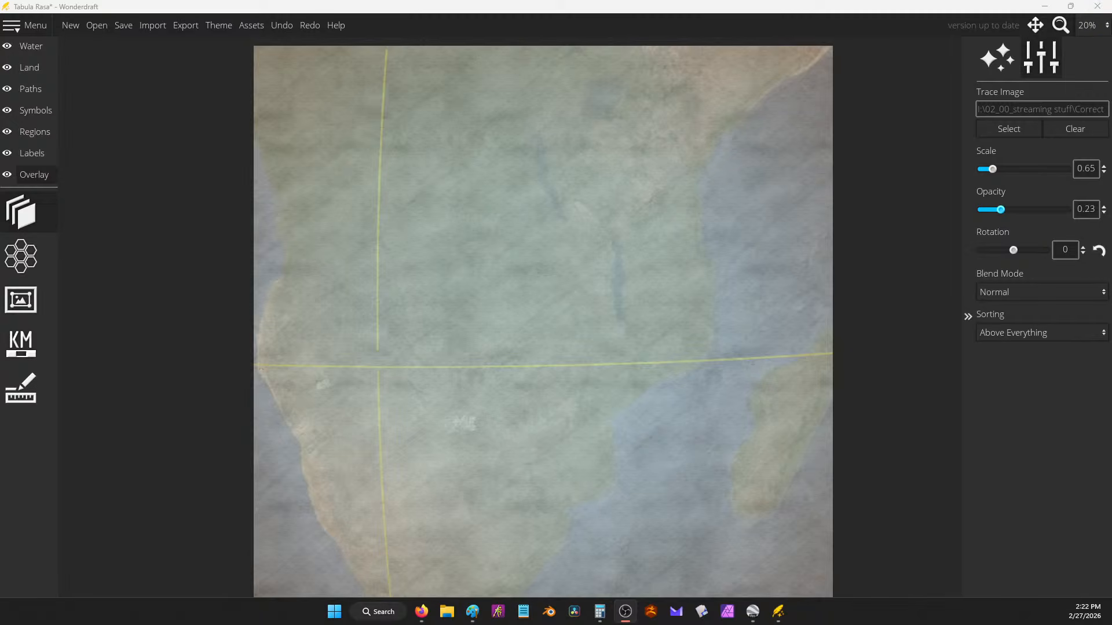
Step: Bring up Google Earth Pro and center the globe on the Middle East
click(753, 611)
scroll(653, 248, down, 5)
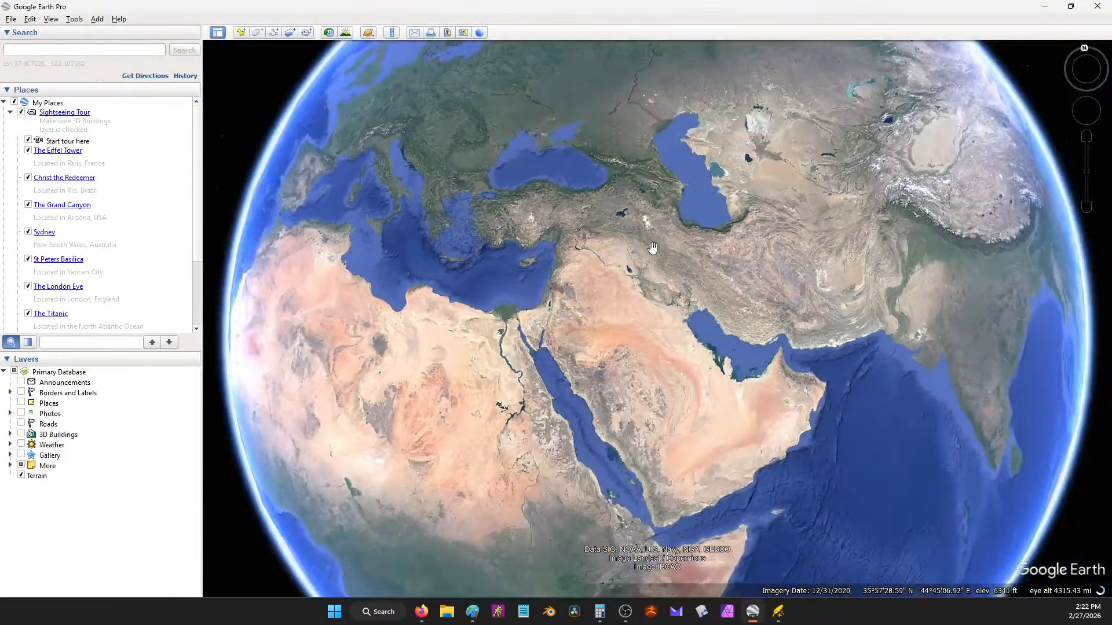
scroll(653, 249, down, 3)
scroll(702, 289, up, 4)
drag(650, 255, 789, 447)
scroll(656, 307, down, 2)
drag(634, 310, 769, 287)
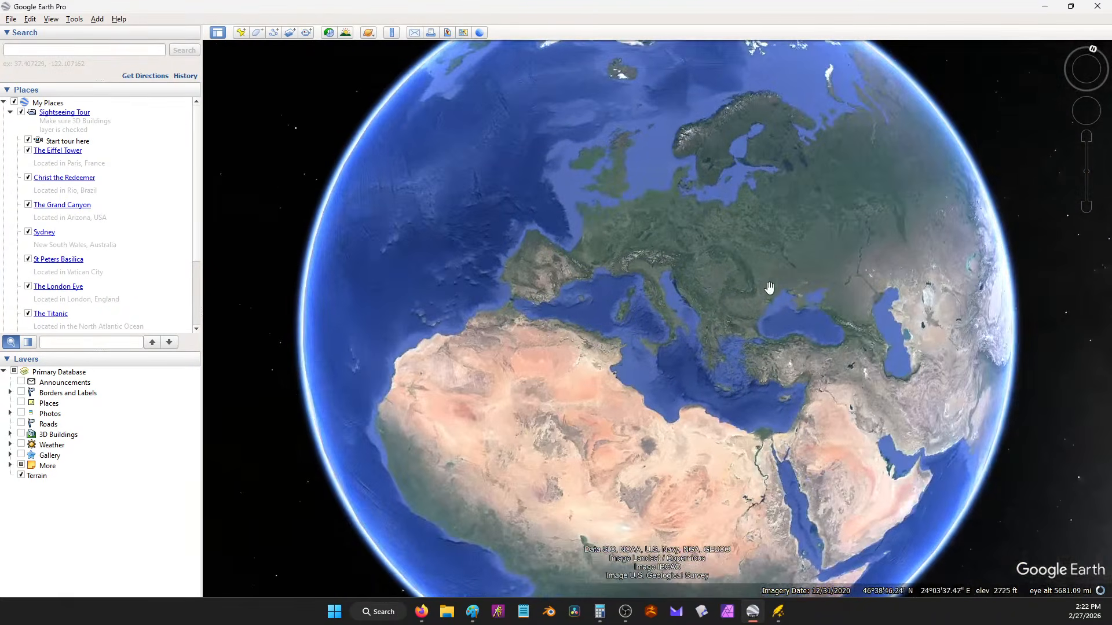
drag(832, 376, 819, 228)
drag(779, 414, 631, 216)
drag(720, 173, 707, 374)
drag(645, 231, 774, 484)
drag(698, 177, 592, 240)
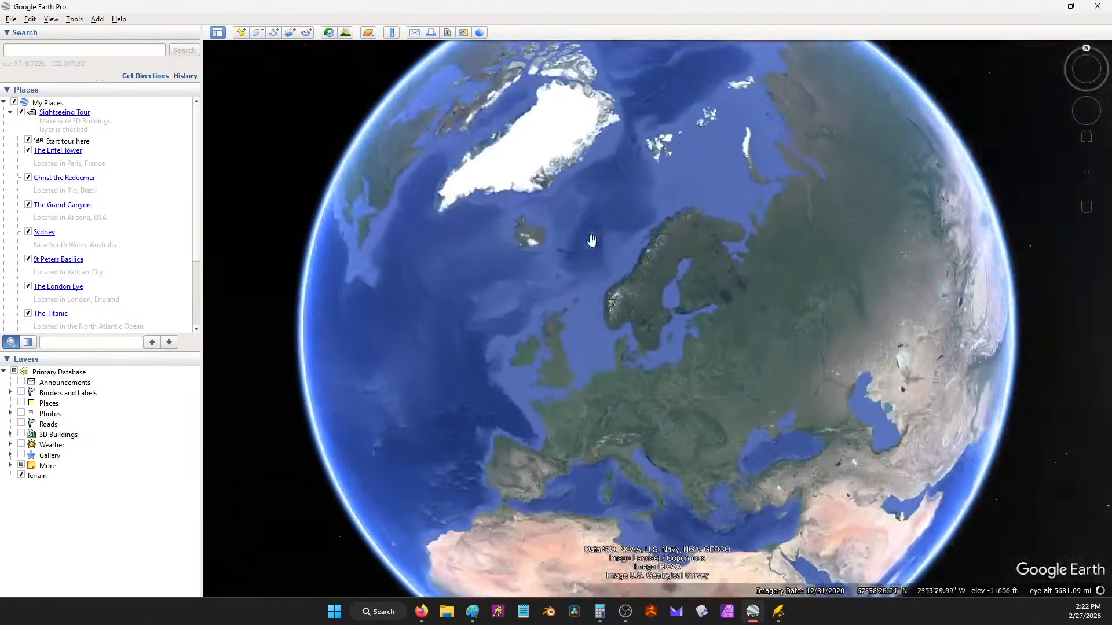
drag(683, 469, 589, 249)
drag(894, 400, 817, 358)
drag(900, 217, 840, 240)
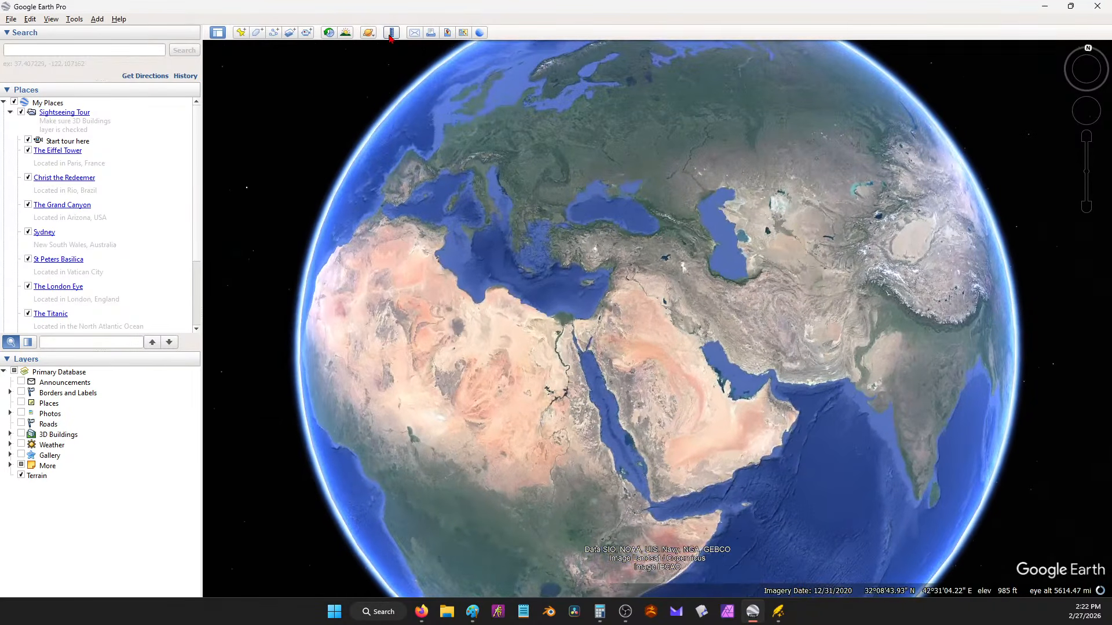
Step: Measure a roughly 6,058.79 km line starting near the Caspian, then minimize Google Earth
click(392, 32)
click(667, 207)
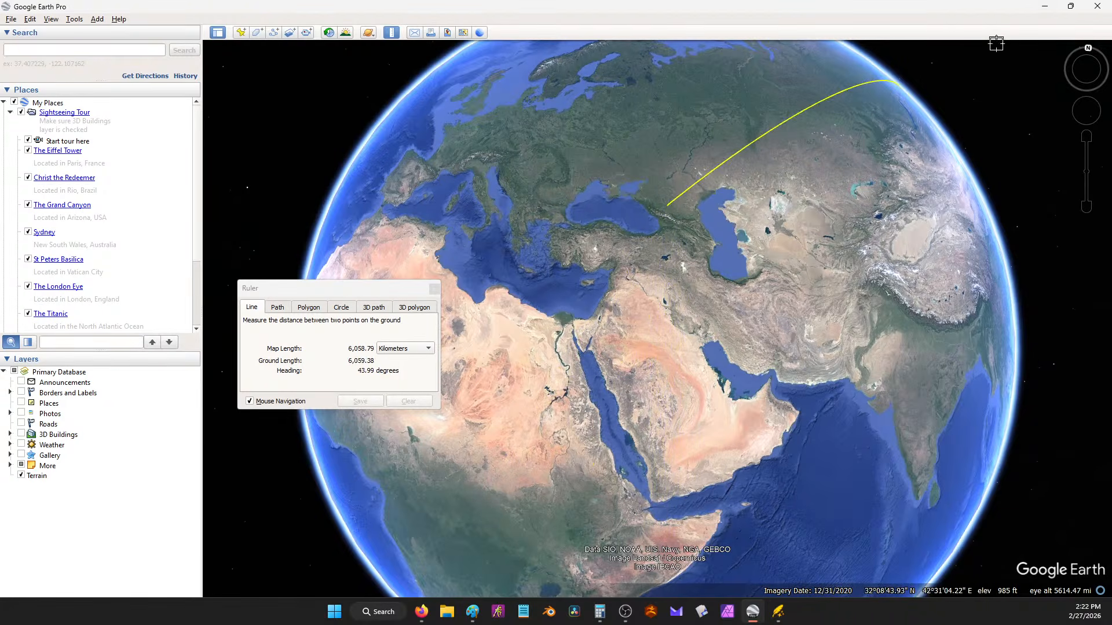
click(1044, 10)
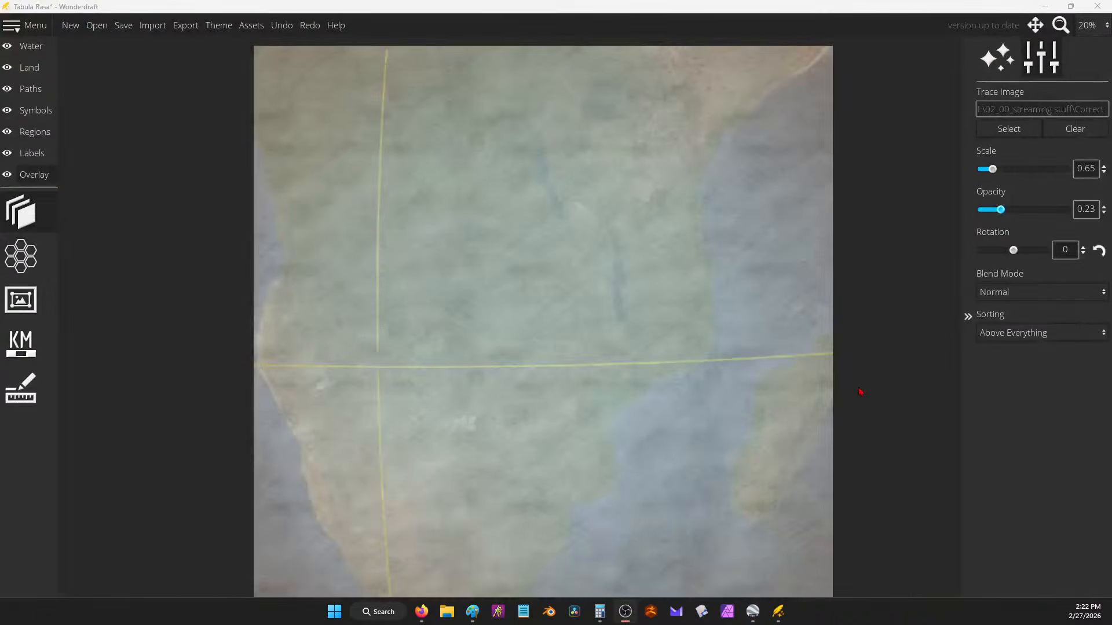
Step: Select the Land paint tool, then start a new map, discarding the old one
click(29, 67)
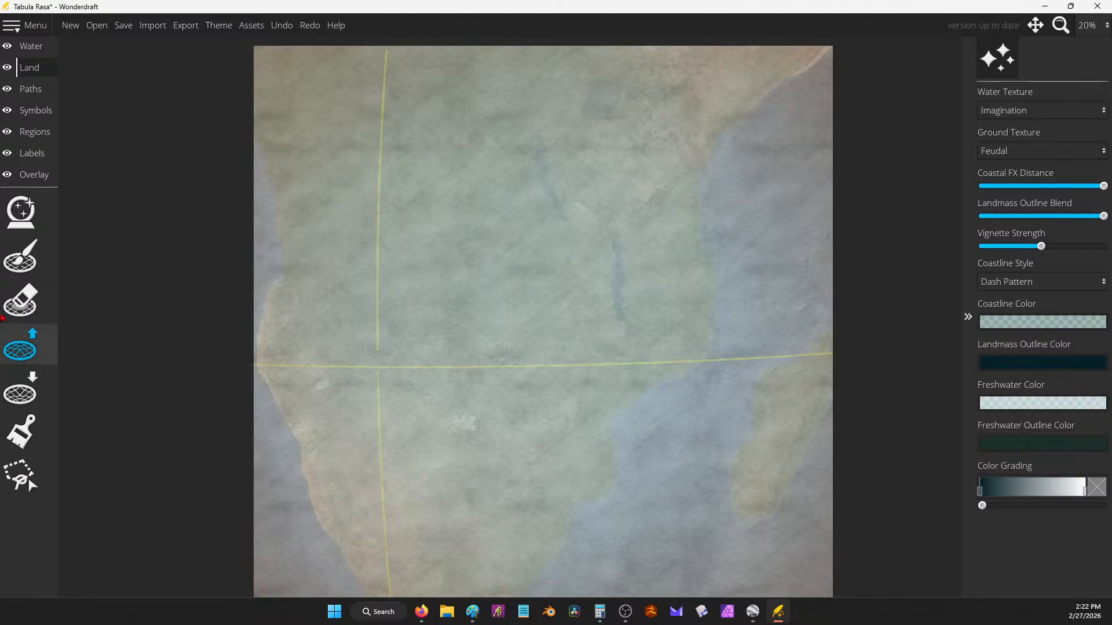
click(20, 257)
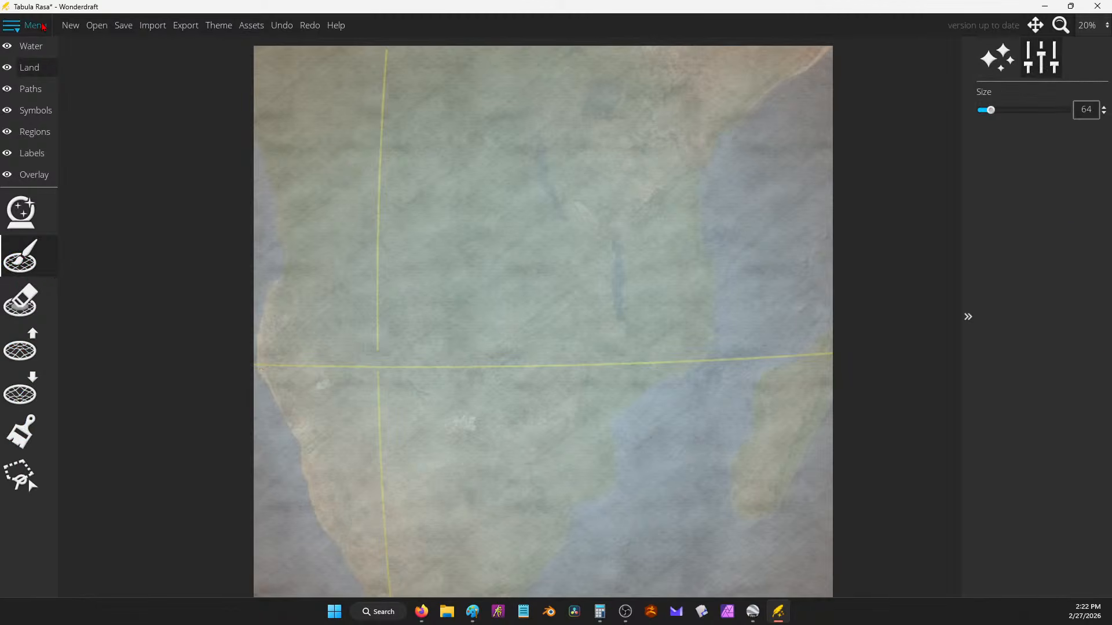
click(23, 26)
click(69, 26)
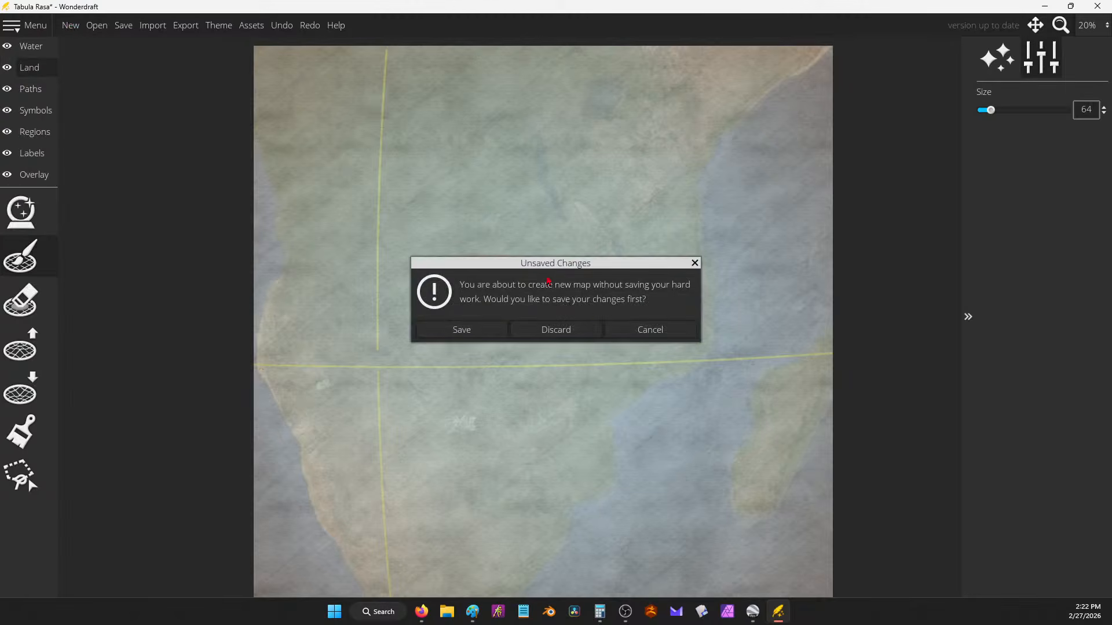
click(556, 329)
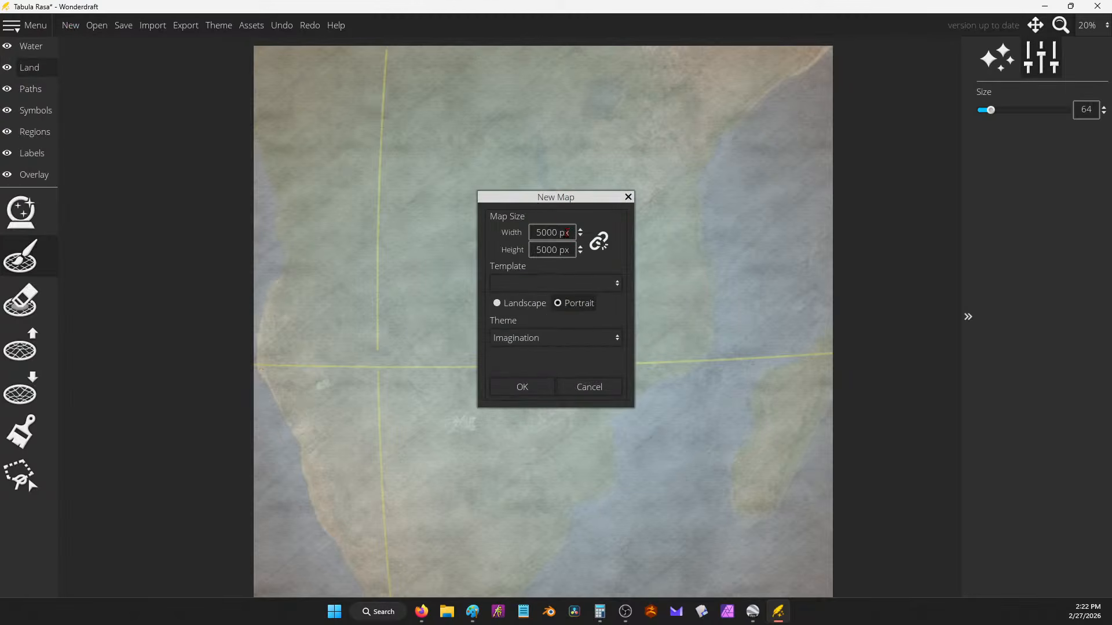
Step: Size the new Imagination-theme landscape map at 8000 × 8000 px and confirm
drag(563, 233, 463, 226)
text(8000)
key(Tab)
text(8000)
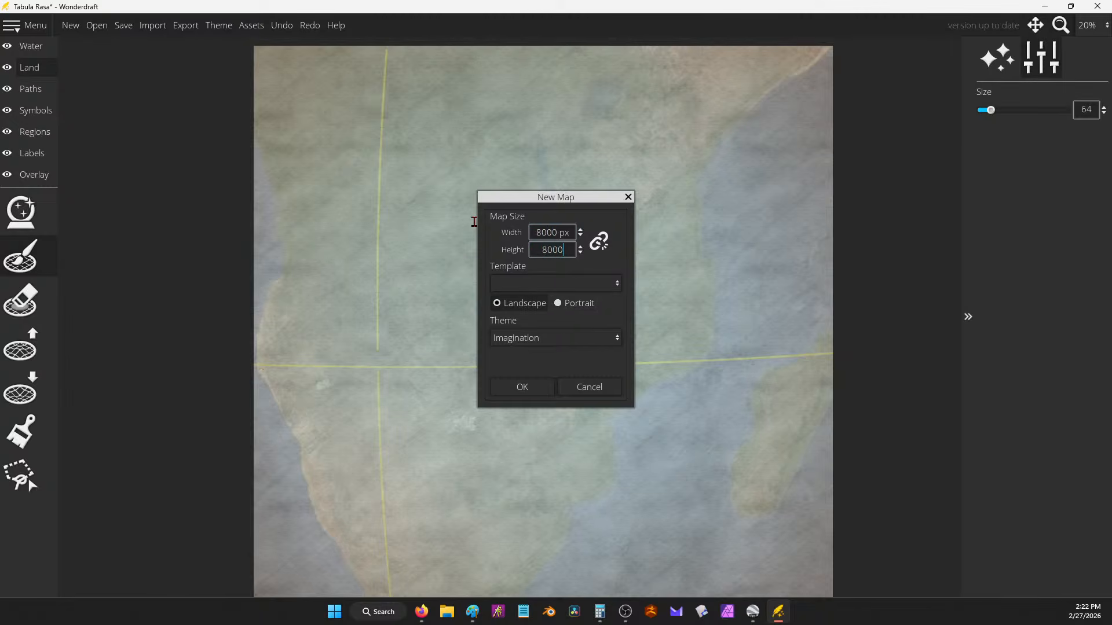
key(Tab)
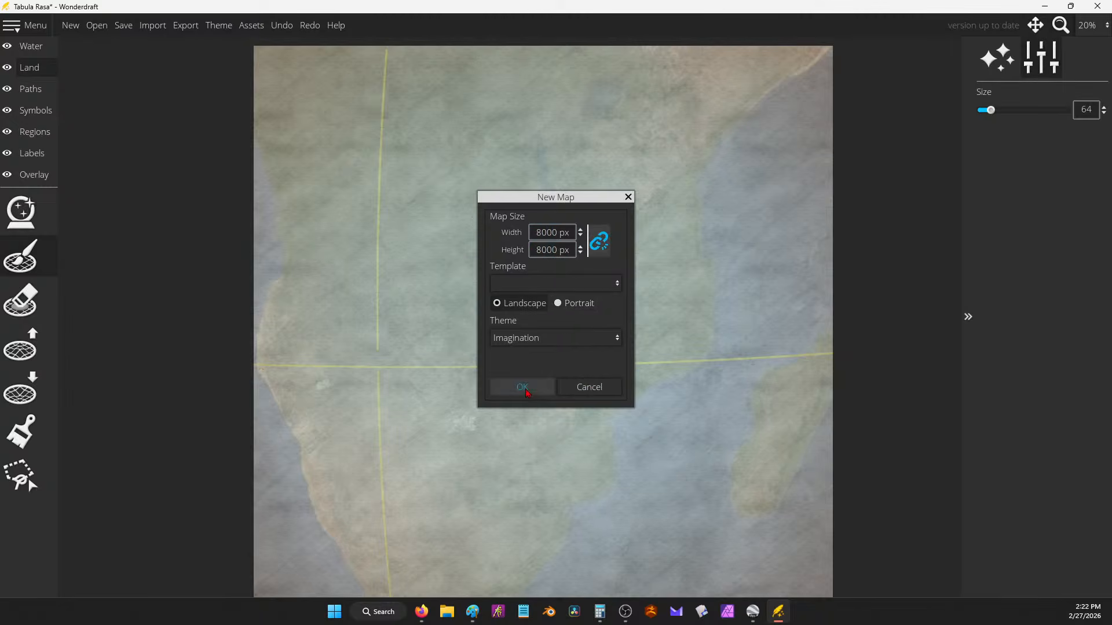
click(530, 389)
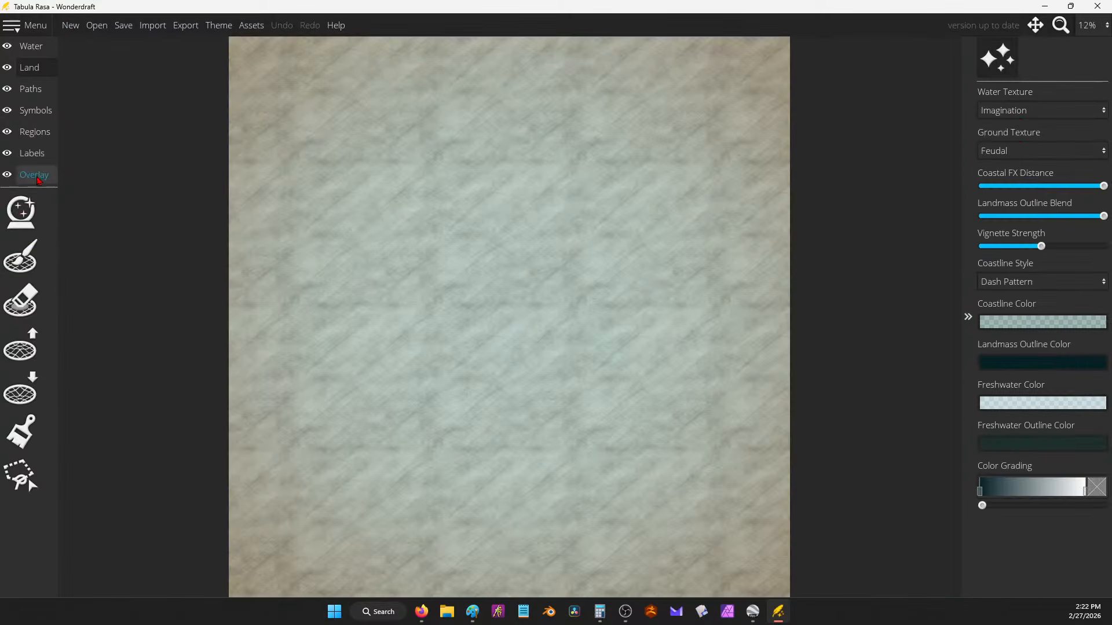
Step: Load Correct size 8k.jpg from the 02_00_streaming stuff folder as the map's trace image
click(21, 212)
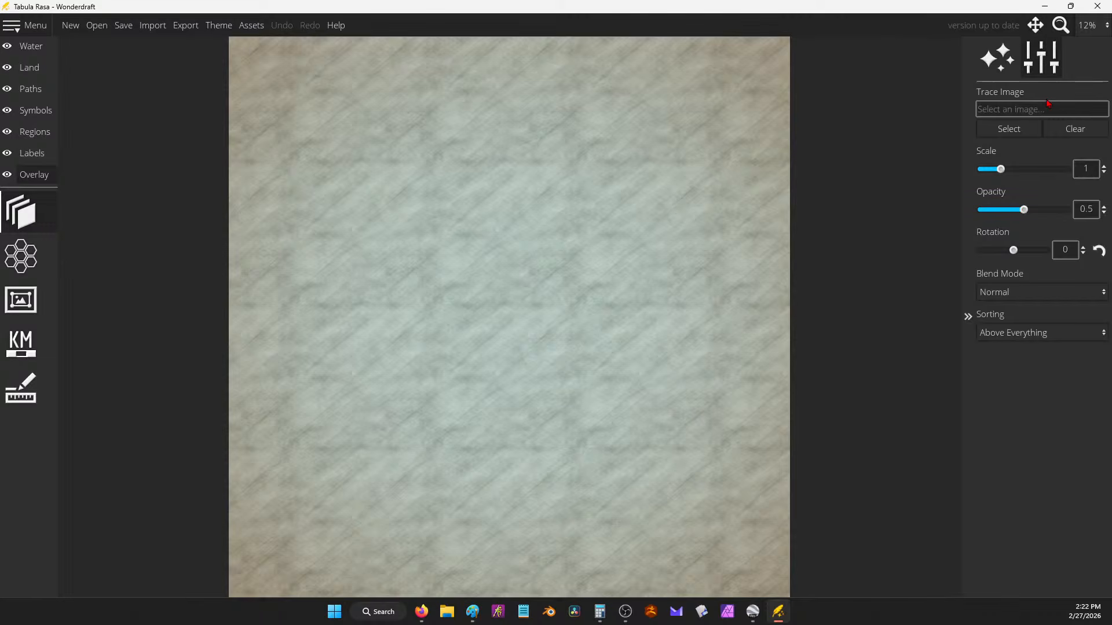
click(1029, 133)
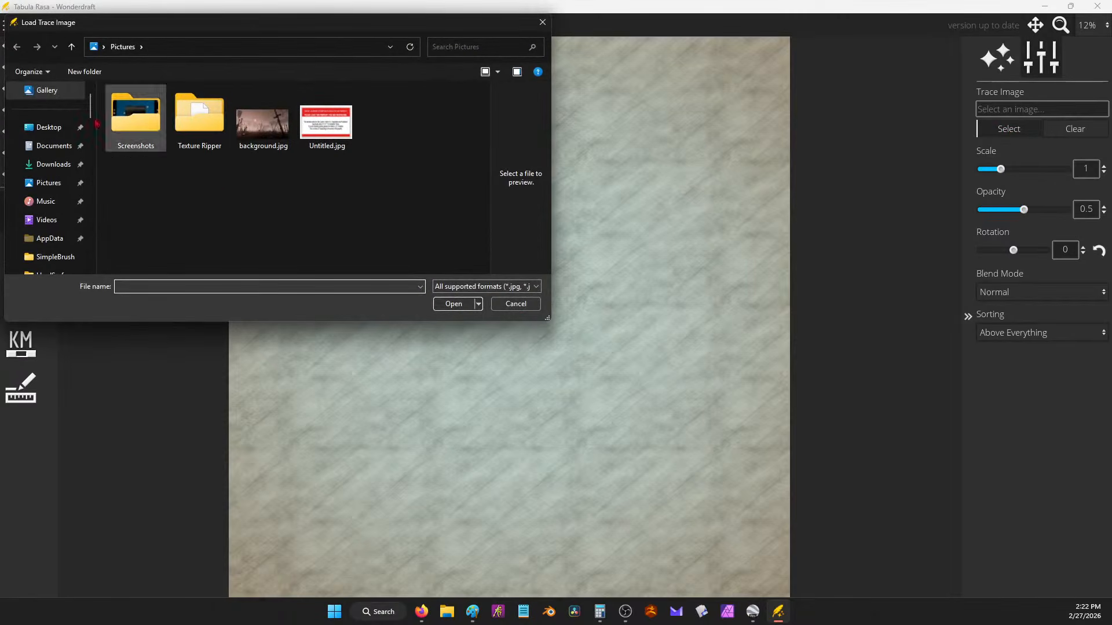
scroll(33, 185, down, 5)
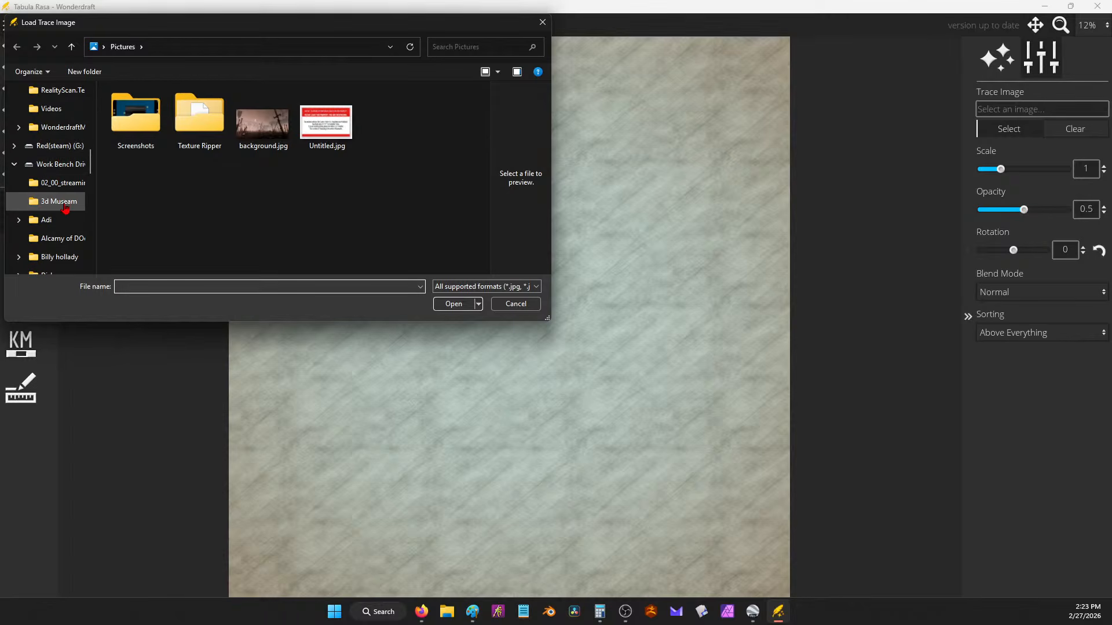
click(55, 165)
scroll(52, 177, down, 5)
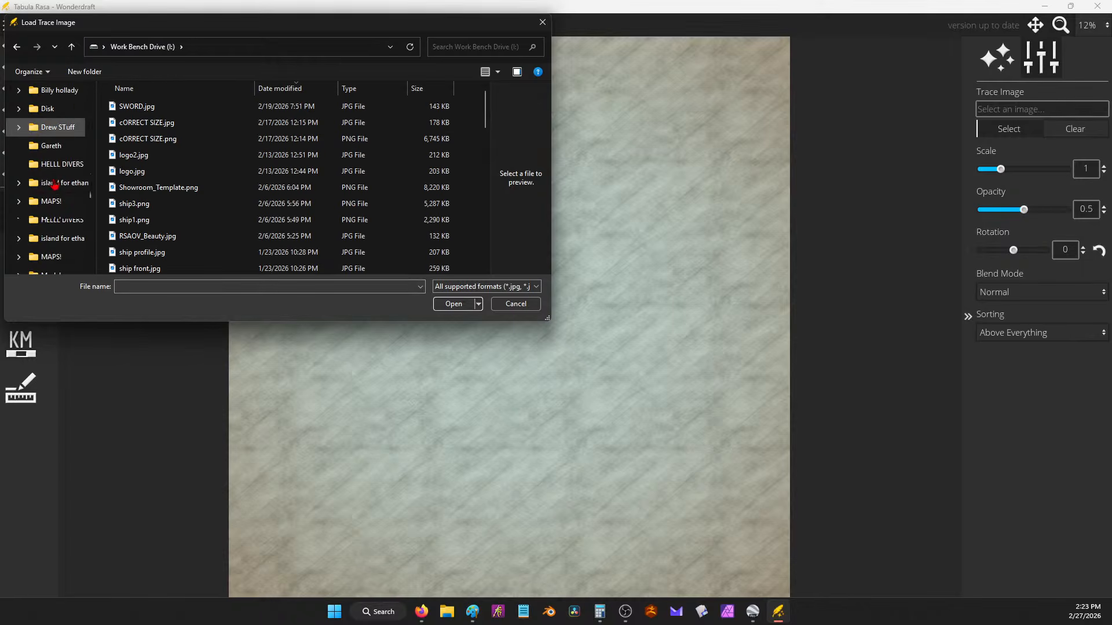
scroll(63, 148, up, 5)
click(58, 183)
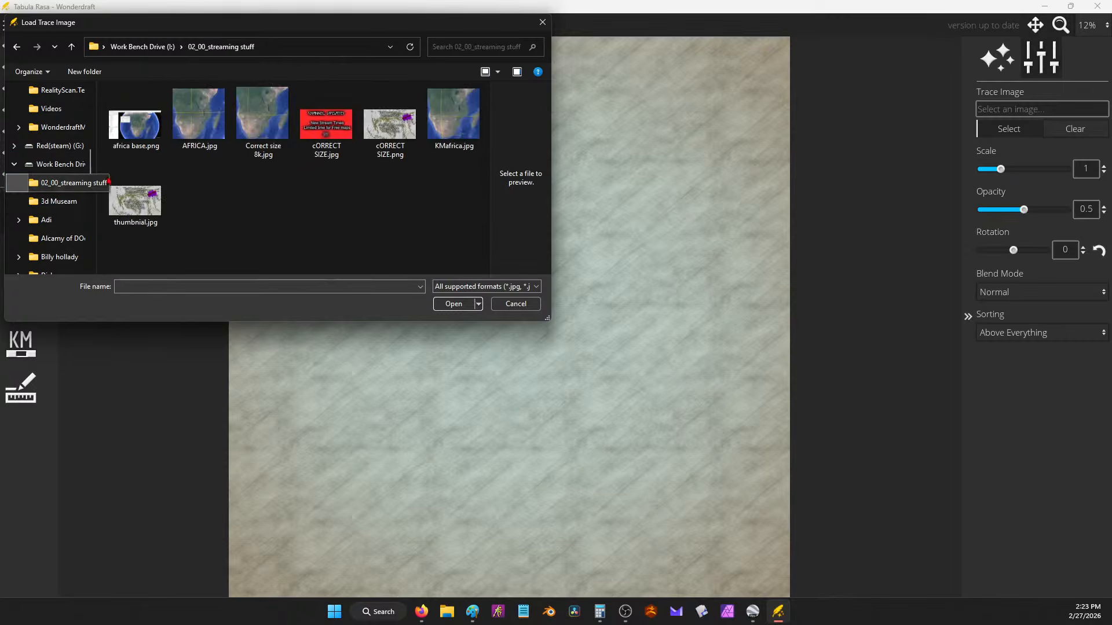
double_click(263, 116)
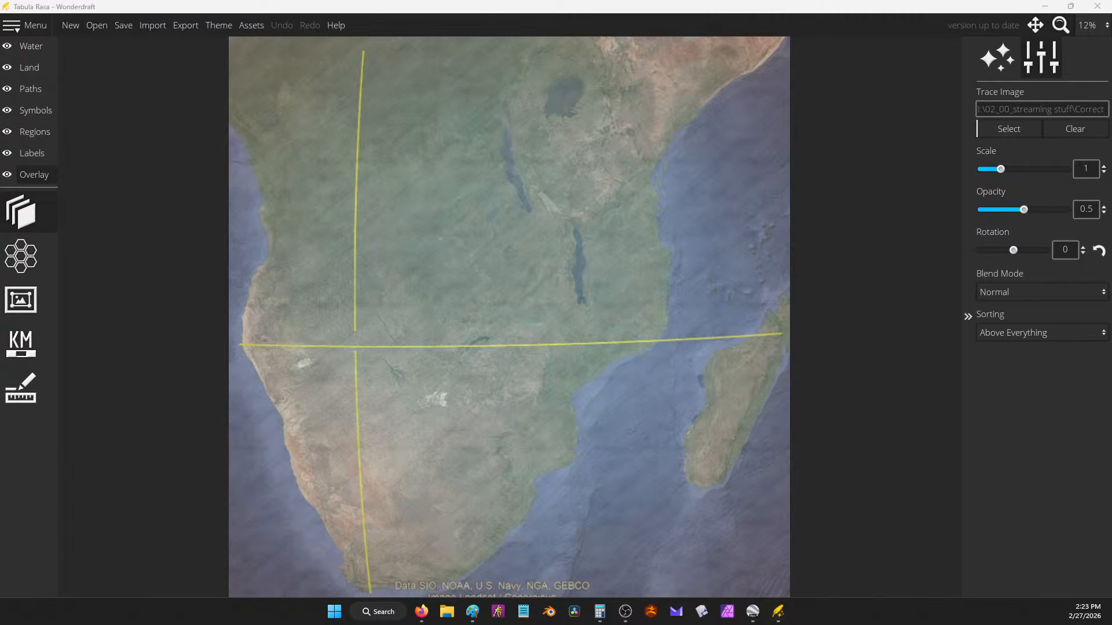
Step: Roll a d5 with a Google 'random dice roller d5' search (result 4), then minimize the browser
key(alt+Tab)
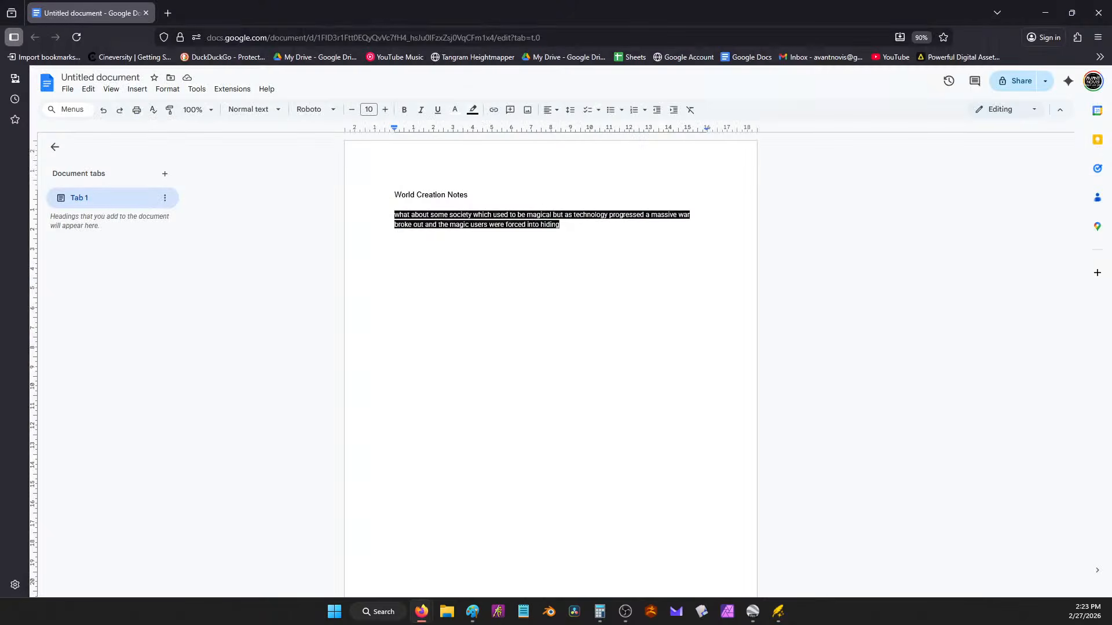
key(ctrl+t)
text(ra)
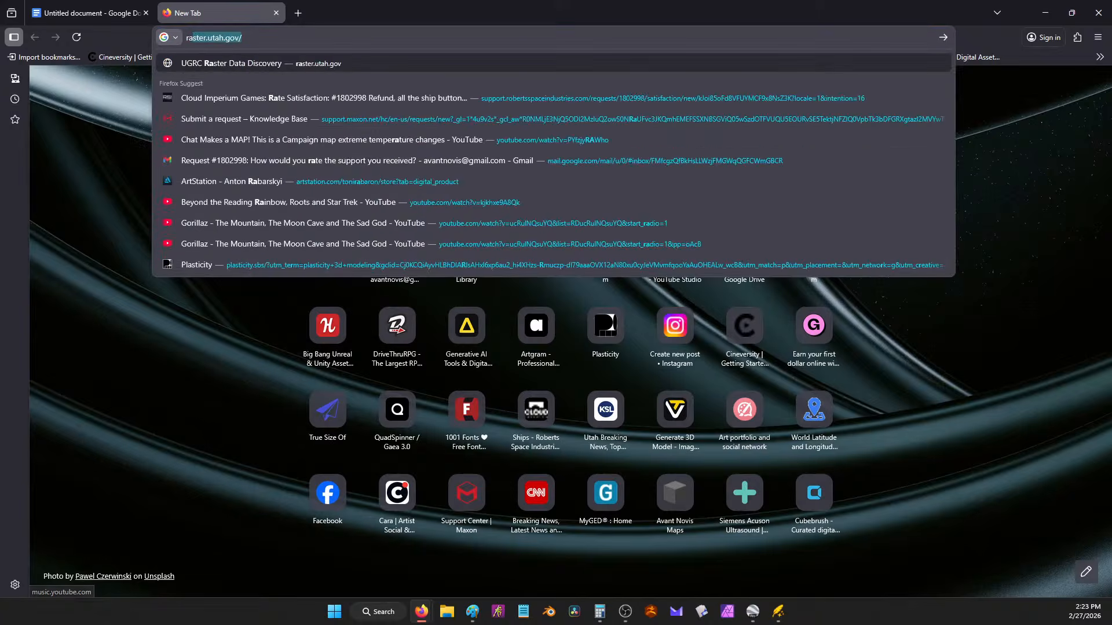
text(ndom dice rolle)
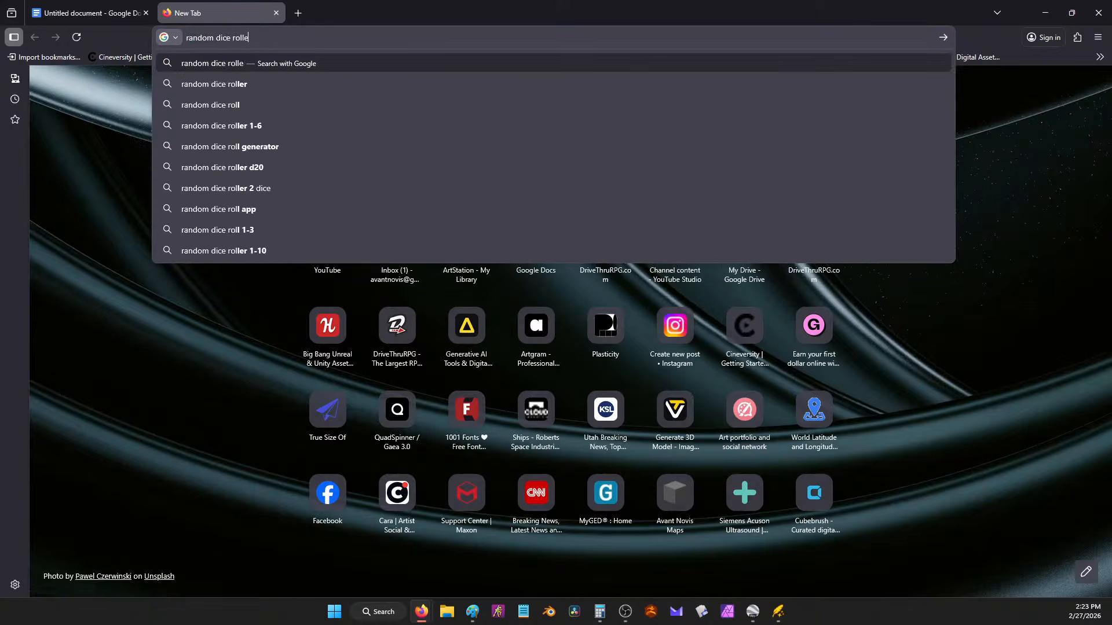
text(r d5)
key(Return)
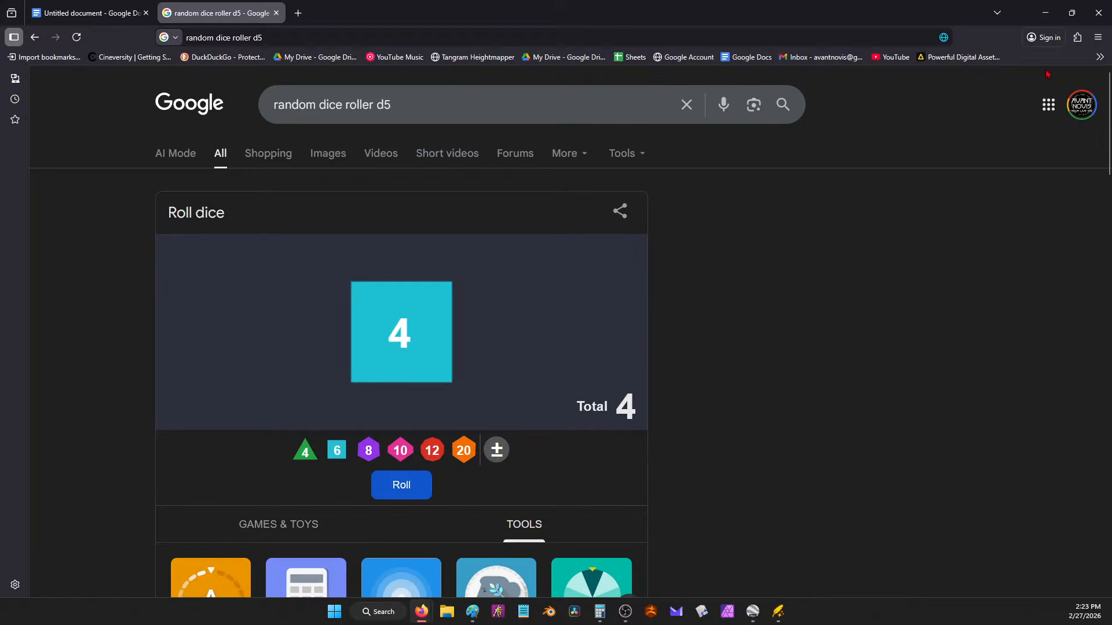
click(1045, 13)
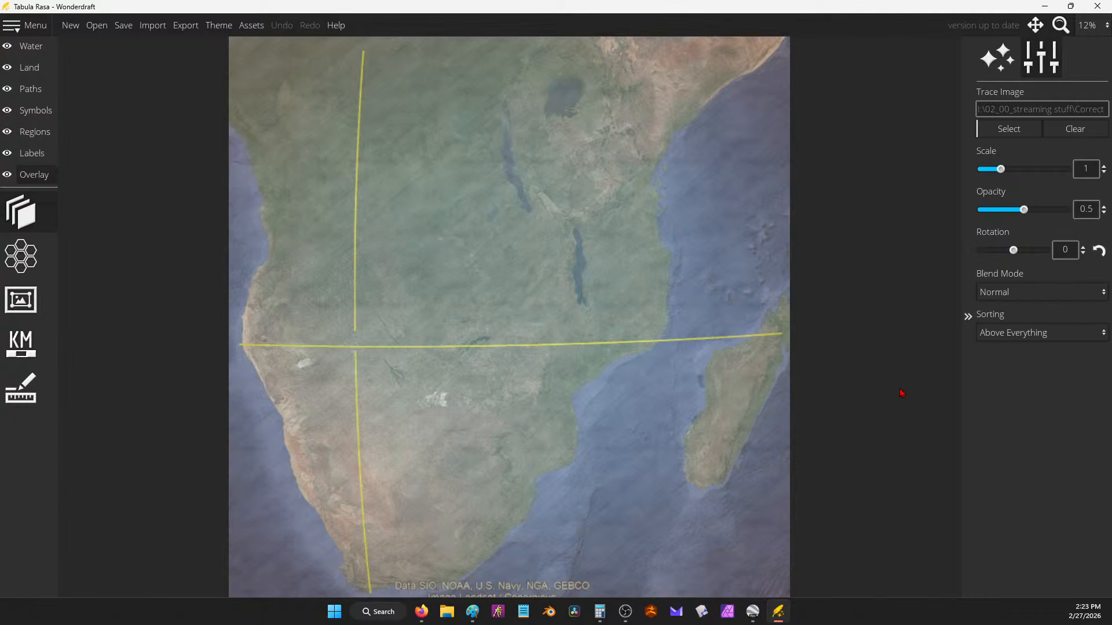
Step: Paint water channels toward Madagascar and from the lake to the coast
mouse_move(797, 224)
mouse_down()
mouse_move(691, 245)
mouse_move(803, 219)
mouse_move(795, 227)
mouse_up()
click(32, 46)
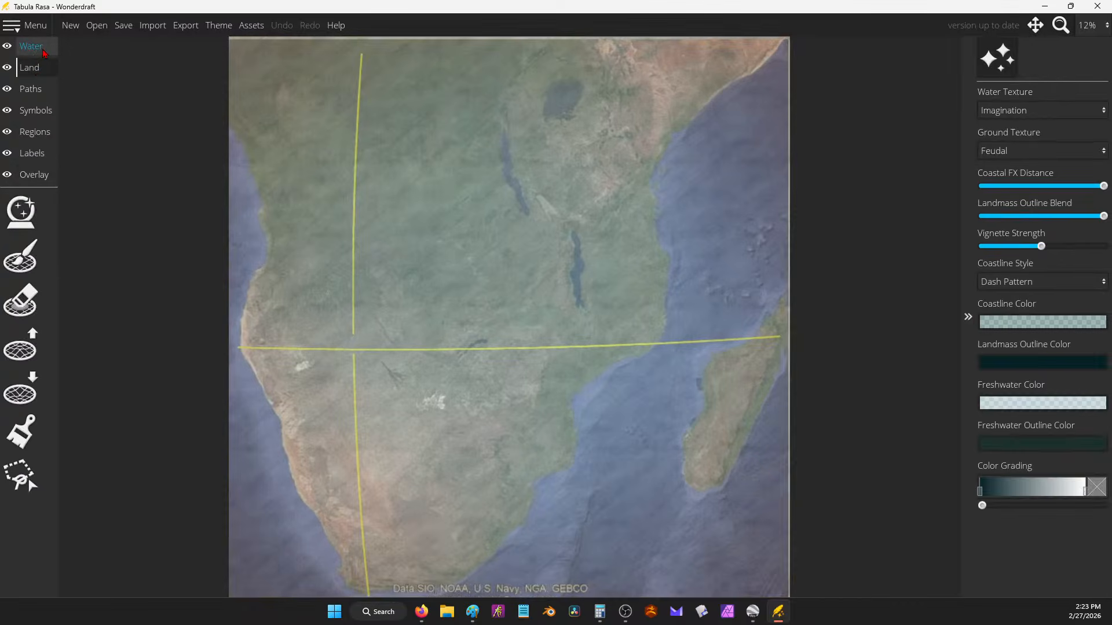
click(18, 261)
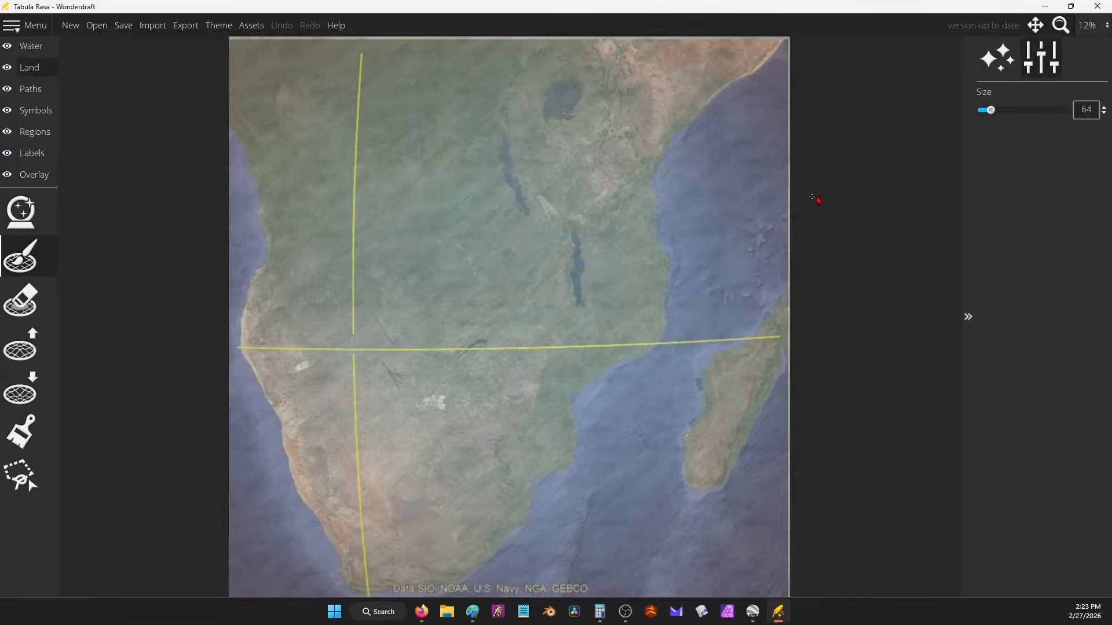
mouse_move(817, 199)
mouse_down()
mouse_move(695, 229)
mouse_move(580, 294)
mouse_move(596, 343)
mouse_move(720, 407)
mouse_move(723, 387)
mouse_move(743, 381)
mouse_move(796, 434)
mouse_up()
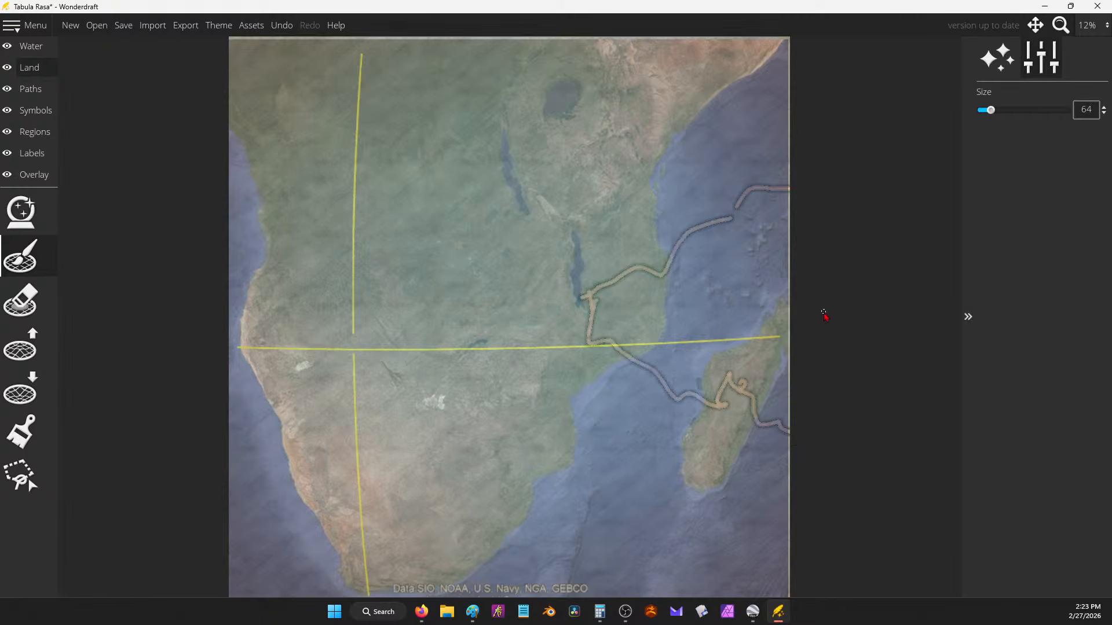
click(727, 215)
mouse_move(596, 286)
mouse_down()
mouse_move(529, 286)
mouse_move(608, 372)
mouse_move(615, 354)
mouse_up()
Step: Fade the satellite trace image to 0 opacity
click(40, 176)
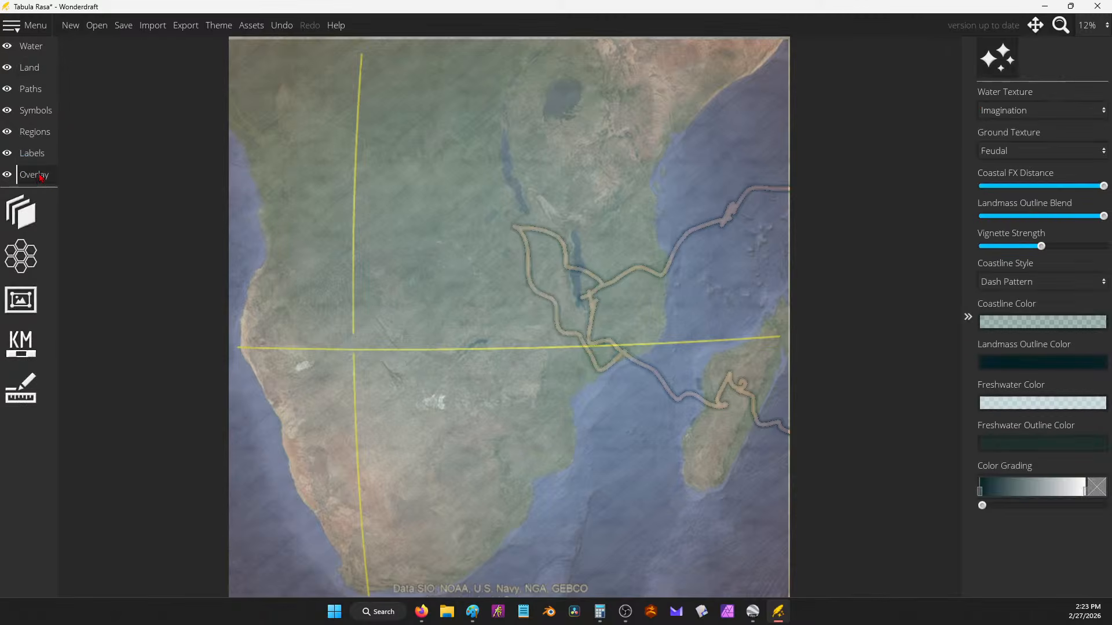
click(22, 212)
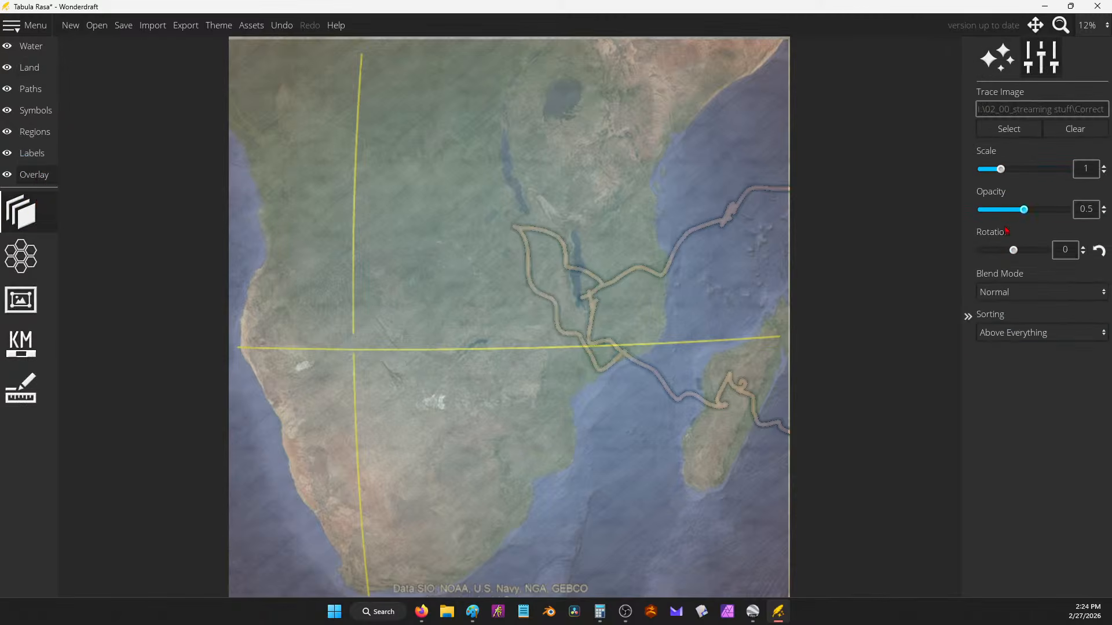
drag(1025, 213, 953, 222)
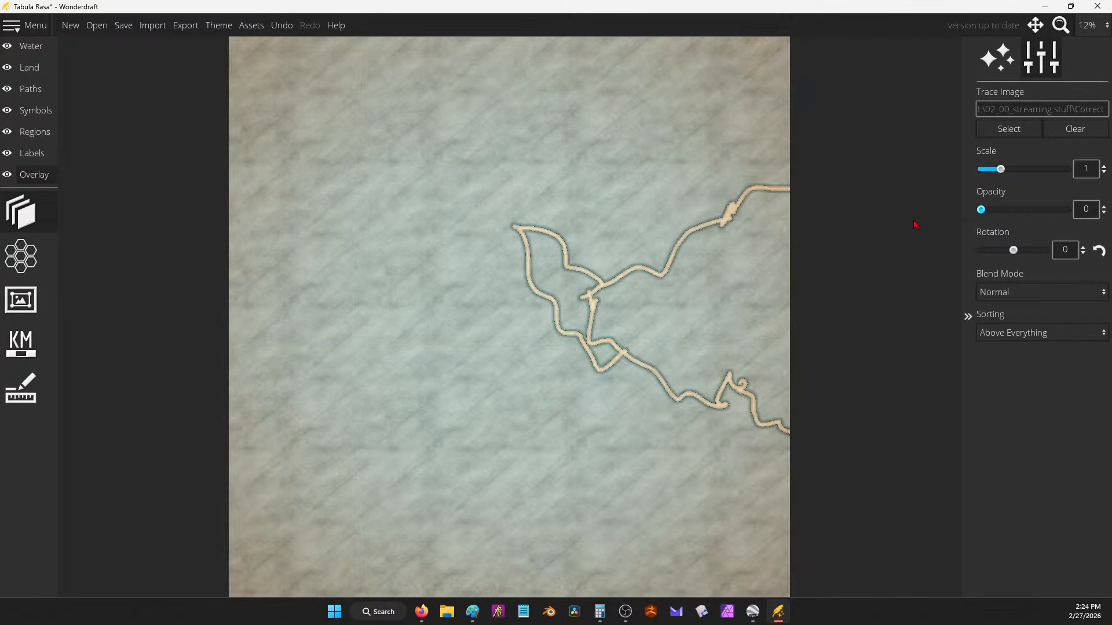
Step: With a 512 land brush, paint strips along the top and left edges plus an inward arm
click(22, 73)
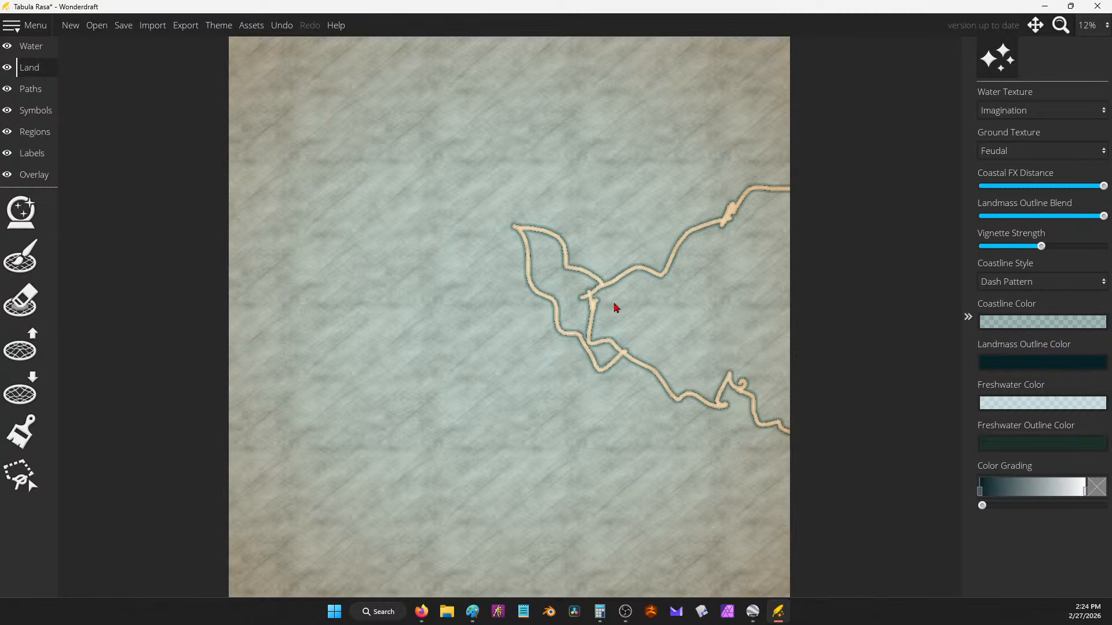
click(21, 256)
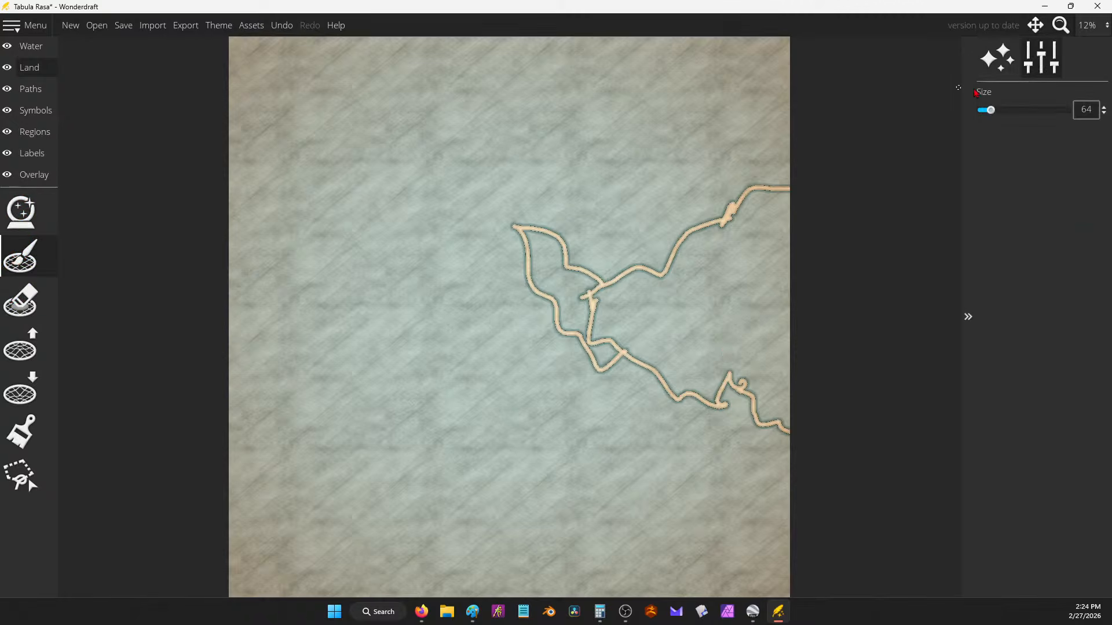
drag(990, 111, 1067, 110)
mouse_move(811, 67)
mouse_down()
mouse_move(597, 58)
mouse_move(233, 80)
mouse_up()
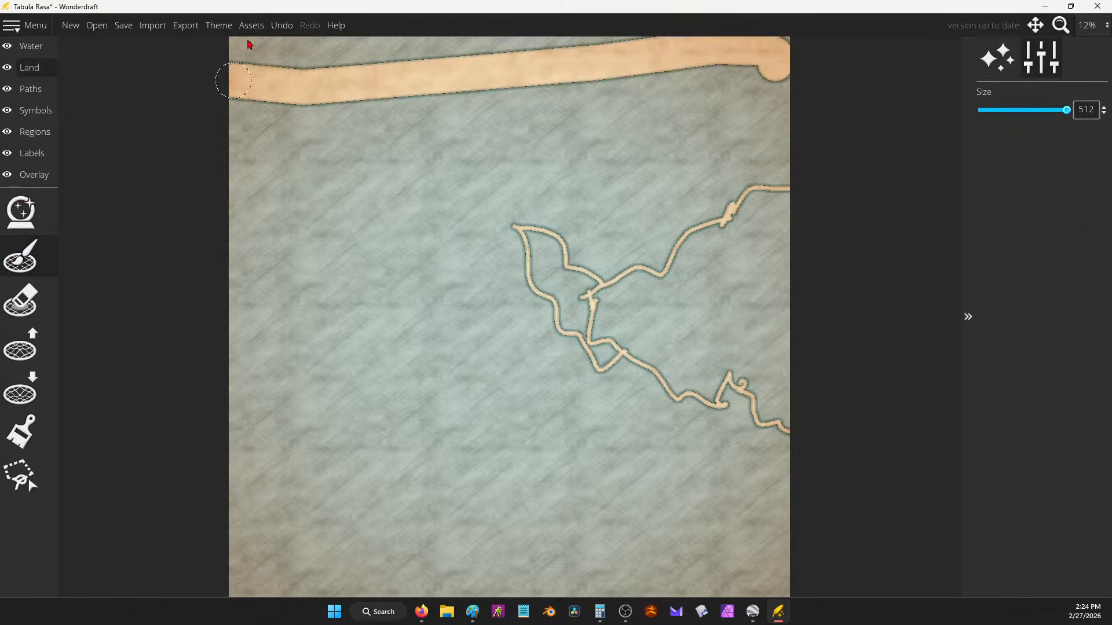
mouse_move(248, 41)
mouse_down()
mouse_move(249, 585)
mouse_move(263, 544)
mouse_up()
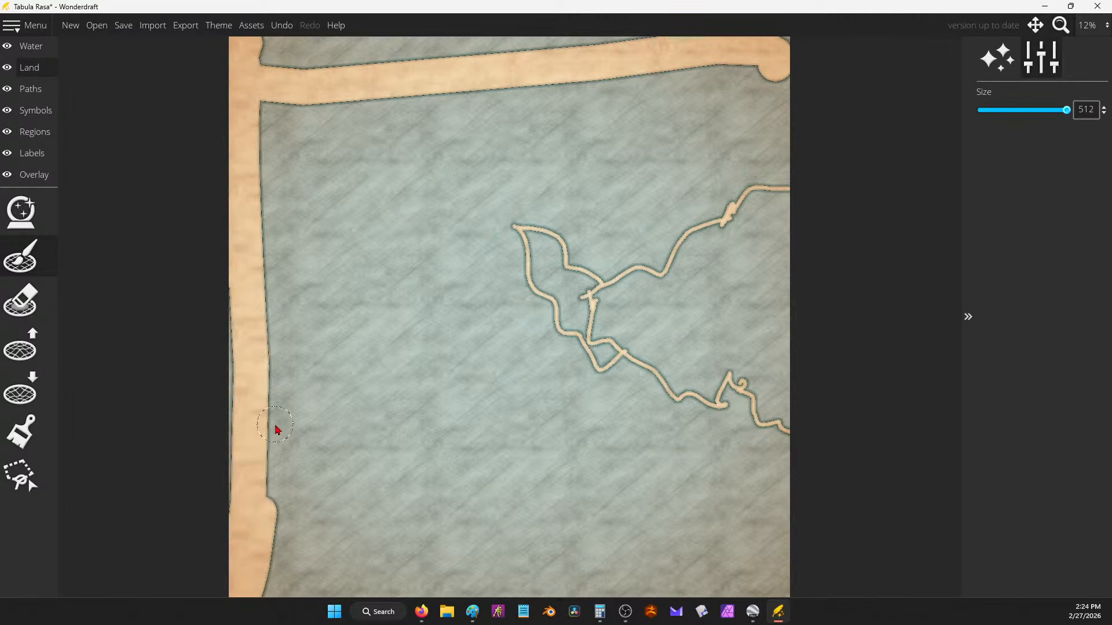
drag(265, 318, 573, 325)
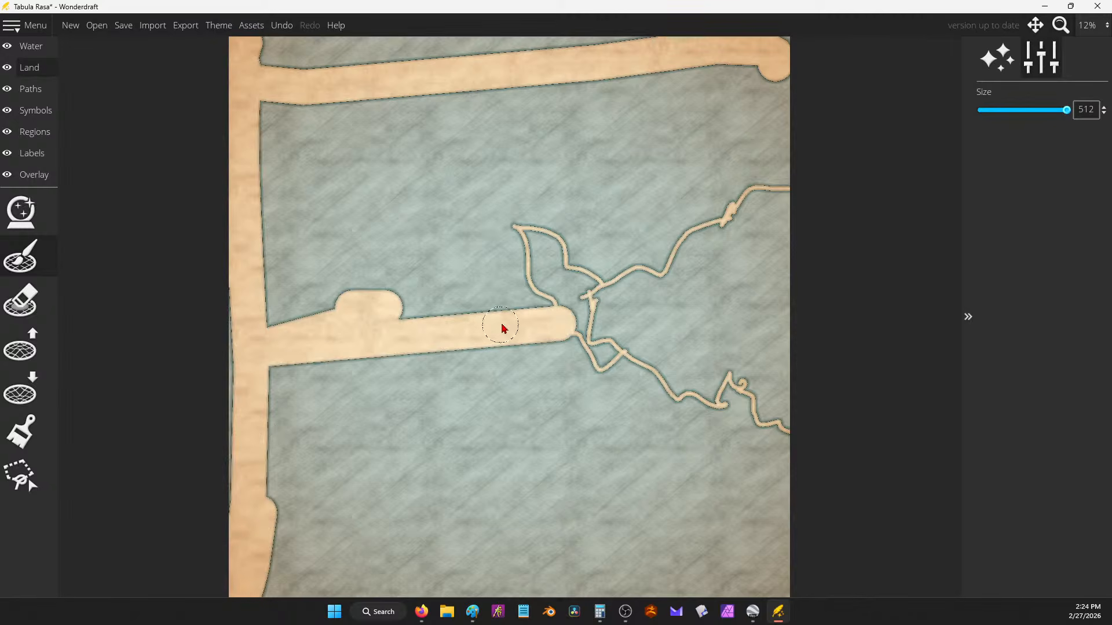
Step: Shrink the land brush to size 126 while moving around the map
scroll(502, 325, up, 10)
scroll(509, 323, down, 3)
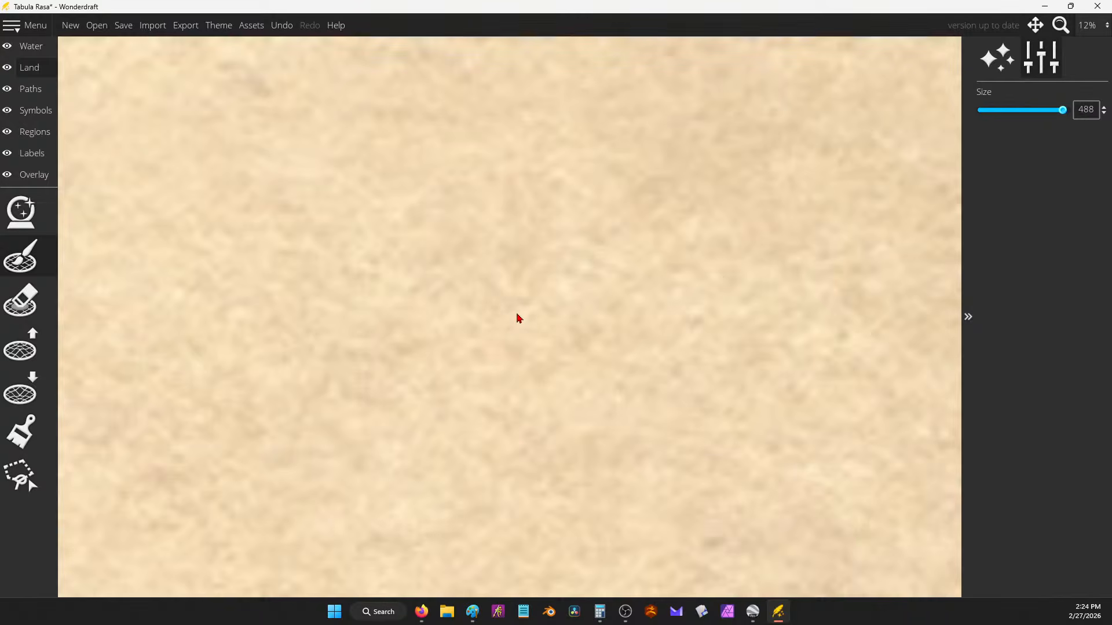
mouse_move(1062, 110)
mouse_down()
mouse_move(980, 121)
mouse_move(1000, 119)
mouse_up()
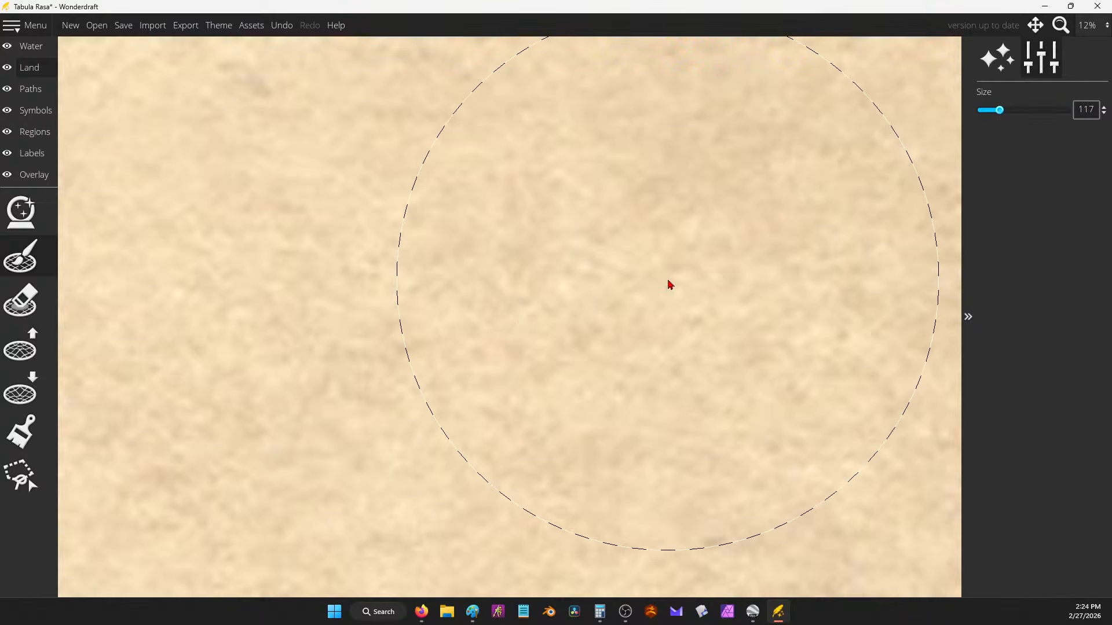
scroll(665, 284, down, 10)
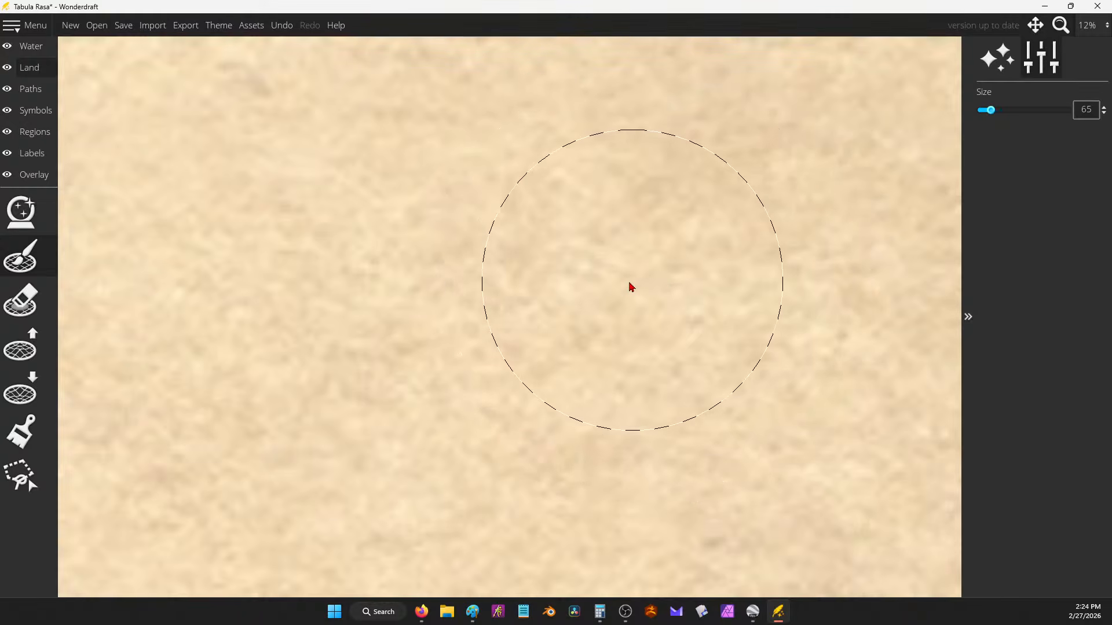
scroll(526, 206, down, 6)
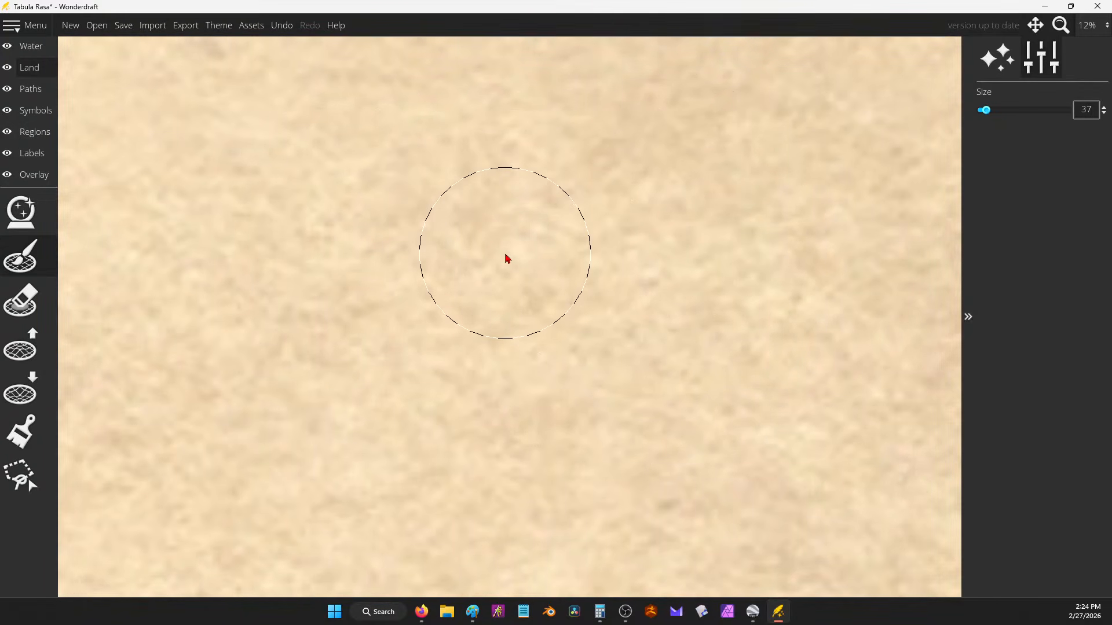
scroll(507, 259, down, 5)
drag(579, 295, 886, 443)
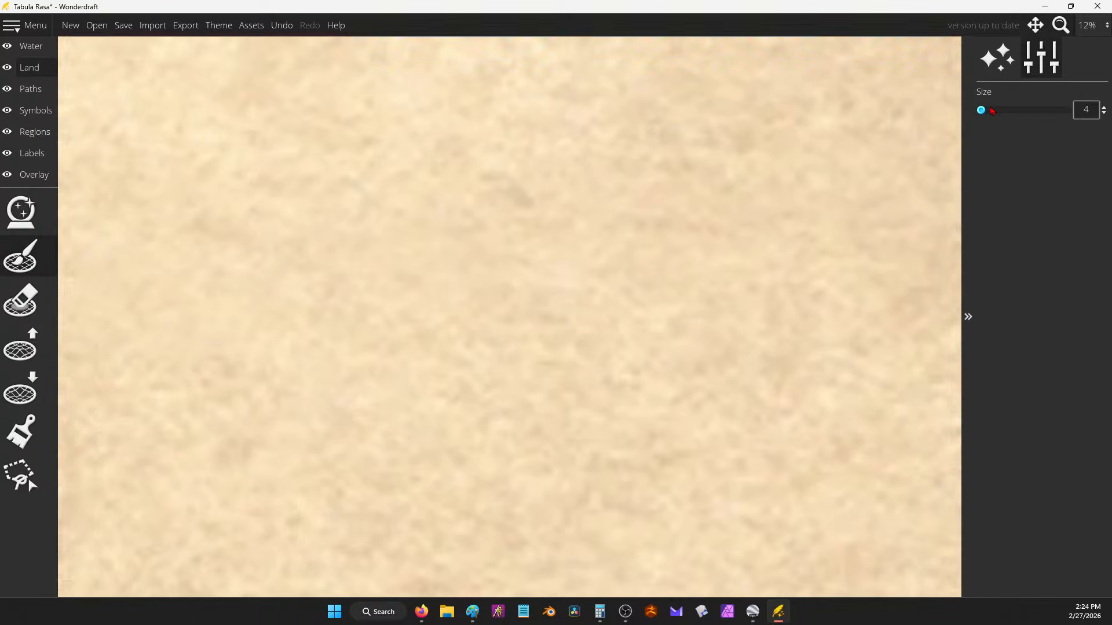
click(32, 273)
scroll(353, 248, down, 2)
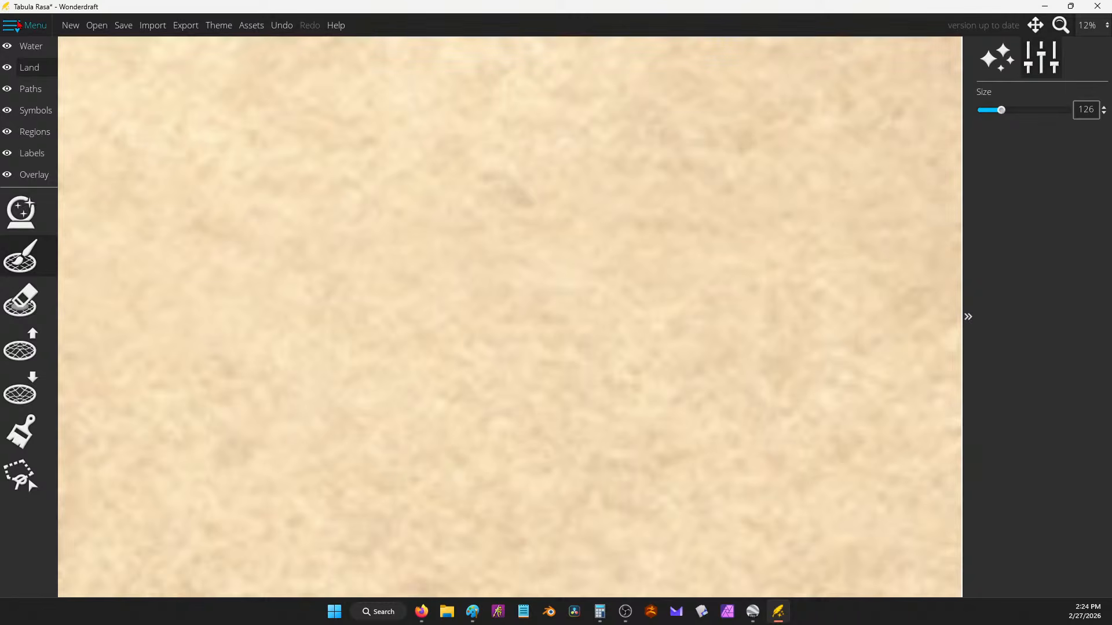
Step: Discard the old map and create a new blank 8000 x 8000 px map
click(70, 25)
click(553, 325)
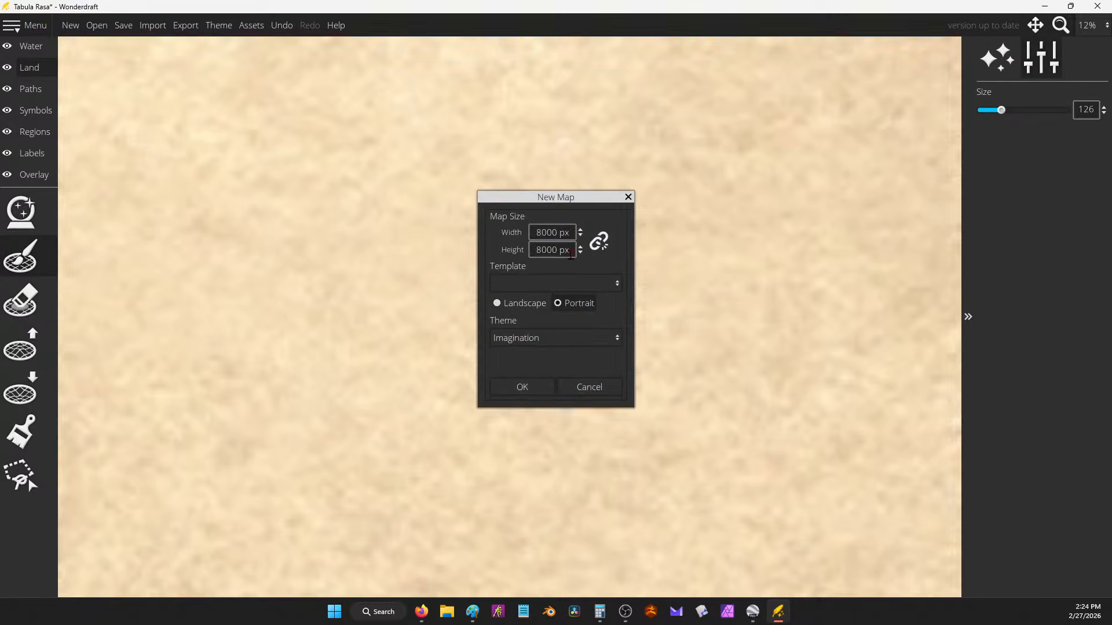
click(524, 387)
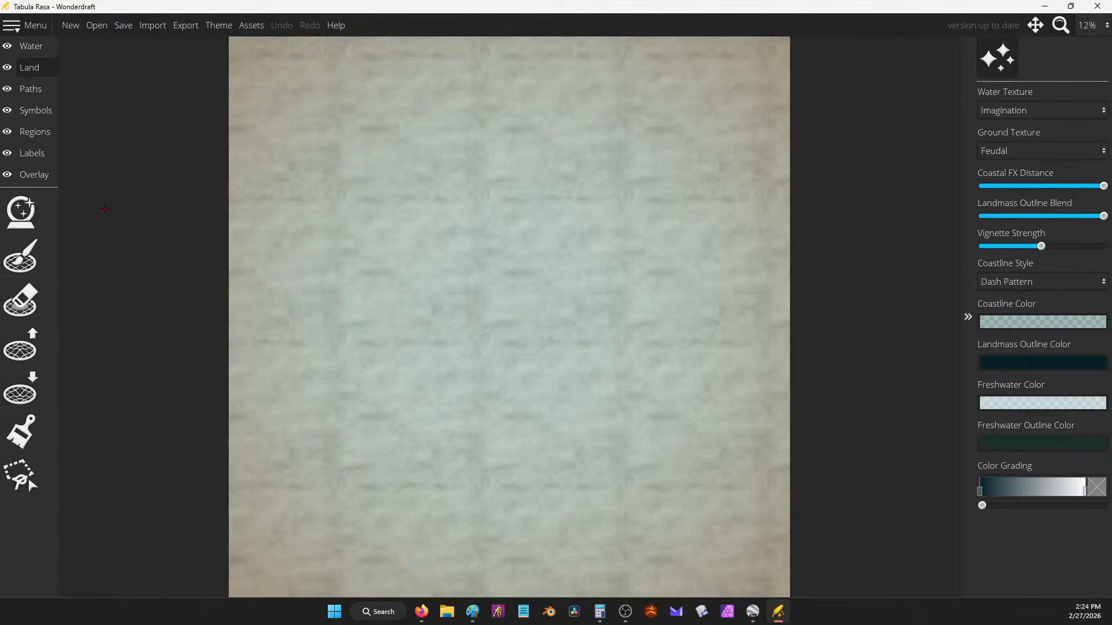
Step: Paint a broad land band across the top with a 512 land brush, then bring up the World Creation Notes
click(21, 255)
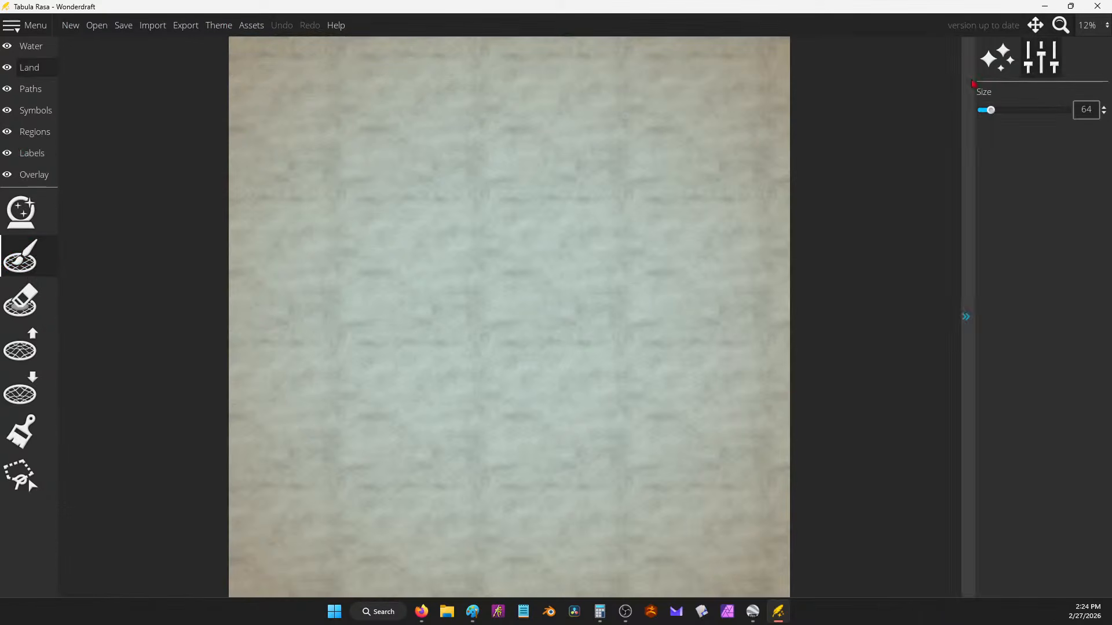
drag(990, 110, 1034, 108)
mouse_move(811, 51)
mouse_down()
mouse_move(237, 42)
mouse_move(229, 60)
mouse_move(702, 57)
mouse_move(812, 72)
mouse_move(768, 86)
mouse_move(332, 75)
mouse_move(215, 85)
mouse_move(255, 101)
mouse_move(789, 97)
mouse_move(772, 121)
mouse_move(222, 118)
mouse_move(217, 137)
mouse_move(806, 139)
mouse_move(796, 171)
mouse_move(219, 170)
mouse_move(250, 186)
mouse_move(804, 201)
mouse_move(763, 216)
mouse_move(215, 210)
mouse_move(243, 228)
mouse_move(733, 243)
mouse_move(800, 234)
mouse_move(791, 261)
mouse_up()
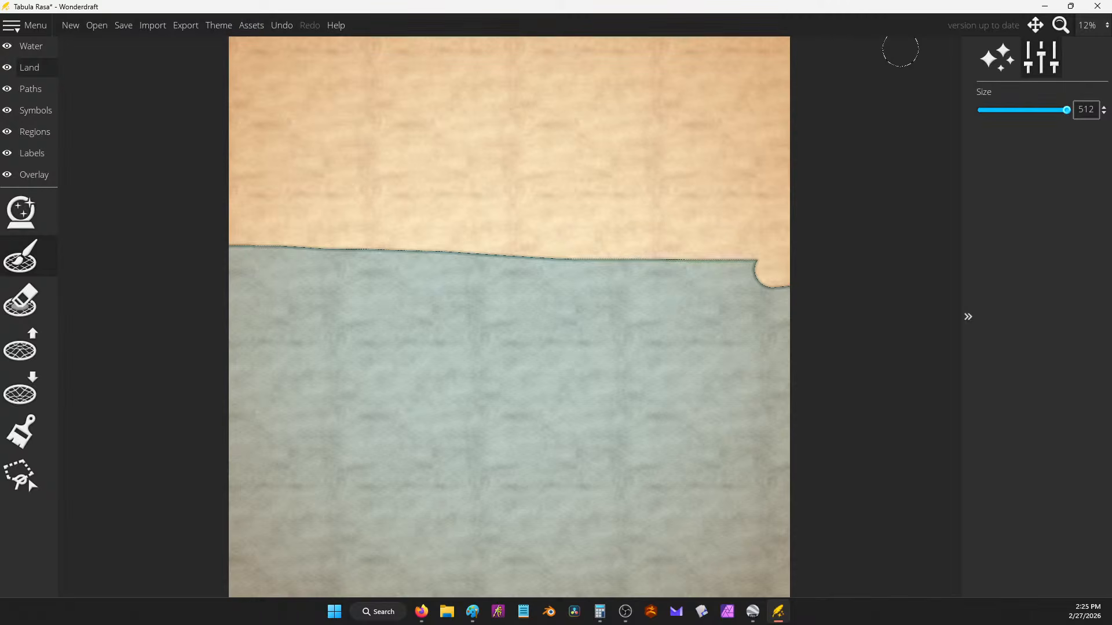
key(alt+Tab)
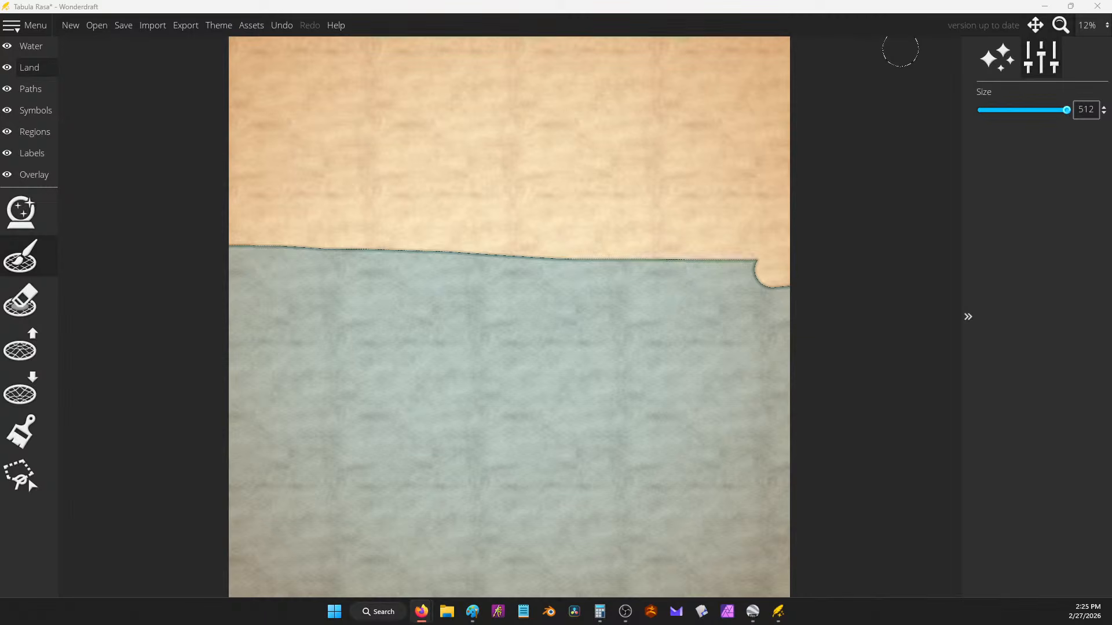
key(super+shift+Left)
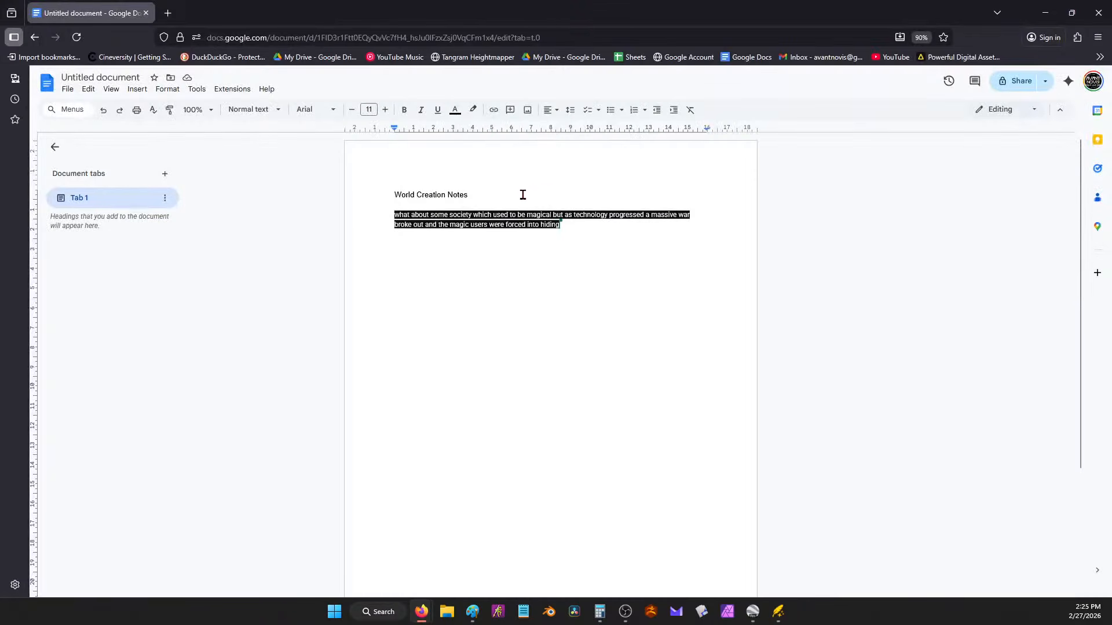
Step: Paste the chat lines on spice traders and nomad tribes into the notes and minimize the browser
text(maybe the north are like spice traders/miners like the gharians and the south has a bunch of warrior-nomad tribes @maltancrusader #1 and a few large tribal confederations and stuff)
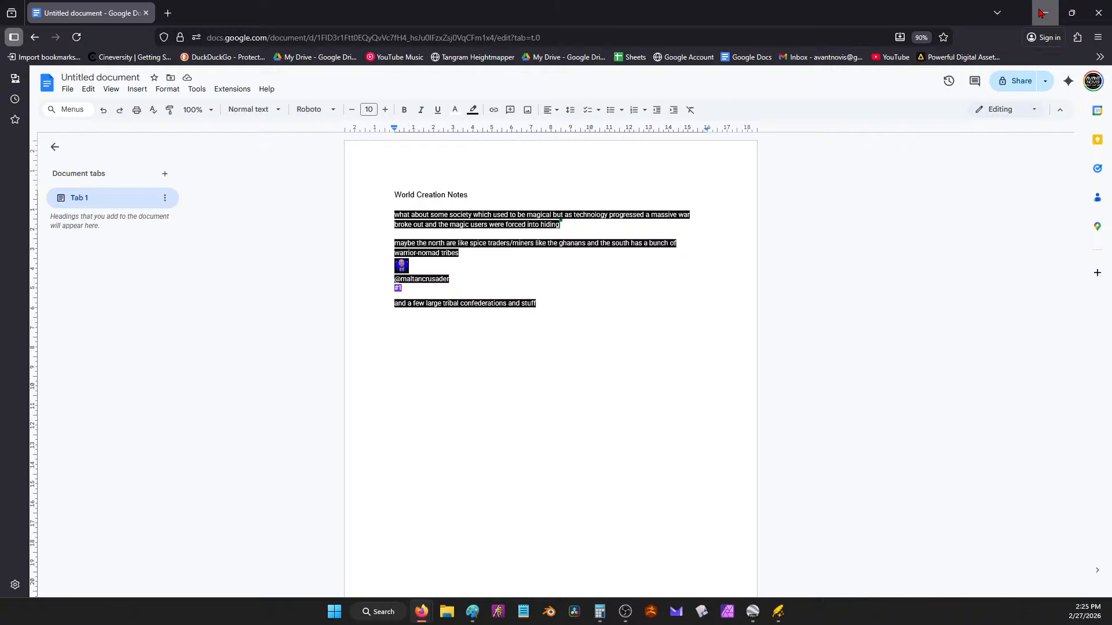
click(1043, 12)
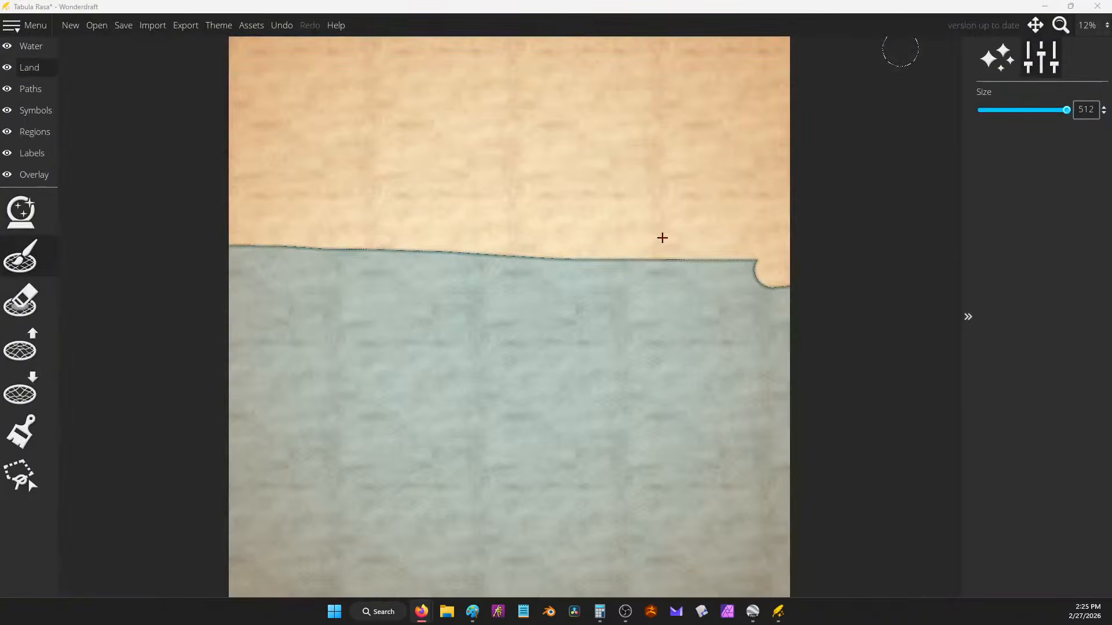
Step: Push the northern coastline down and try an orange custom paint colour
mouse_move(712, 265)
mouse_down()
mouse_move(785, 253)
mouse_move(697, 275)
mouse_move(217, 263)
mouse_move(235, 282)
mouse_move(803, 280)
mouse_up()
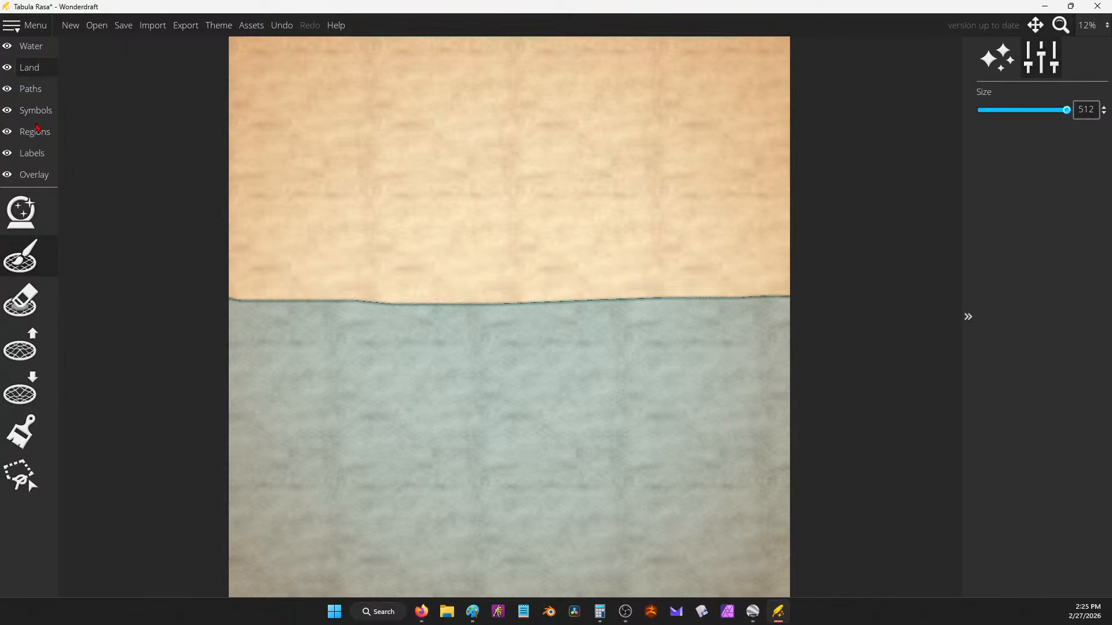
click(45, 444)
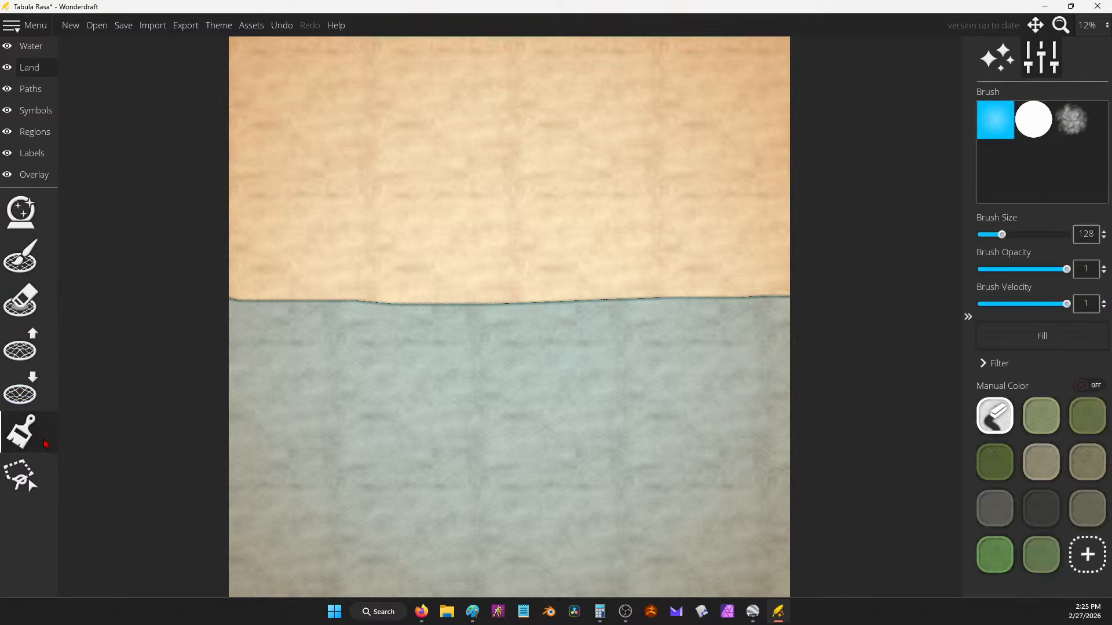
click(1087, 554)
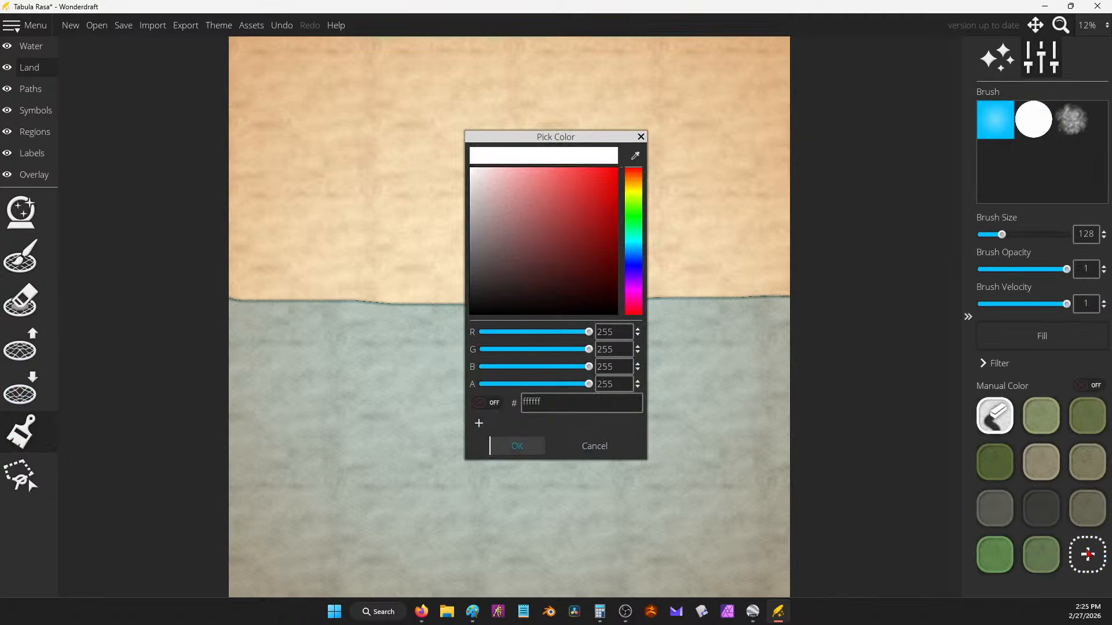
click(637, 185)
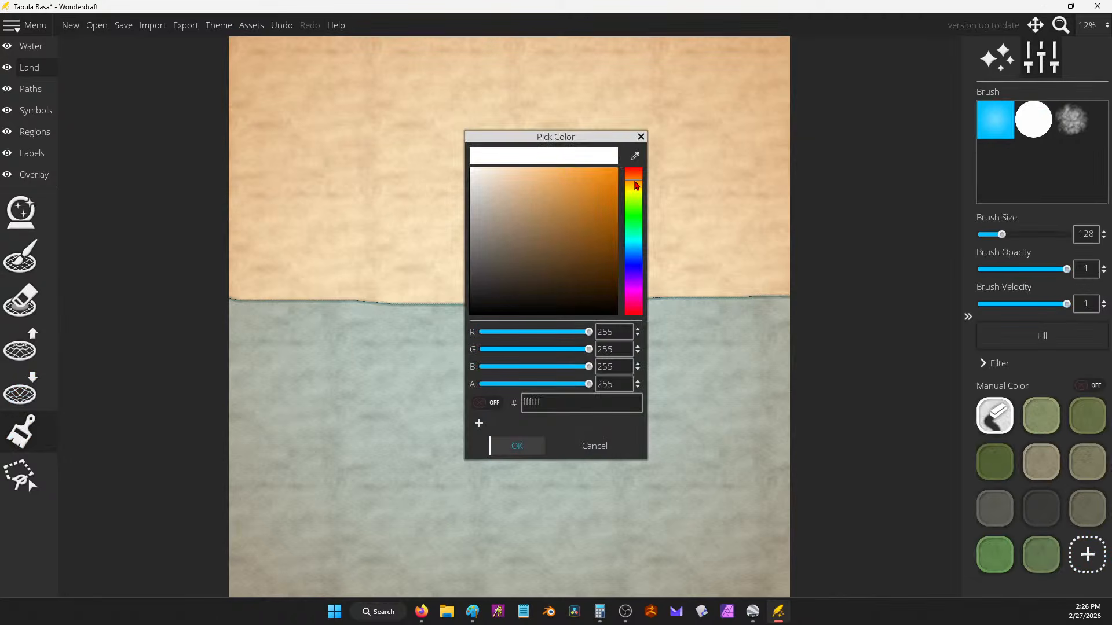
click(641, 134)
Step: Try the Adventure theme, then reapply the Imagination theme to the map
click(218, 25)
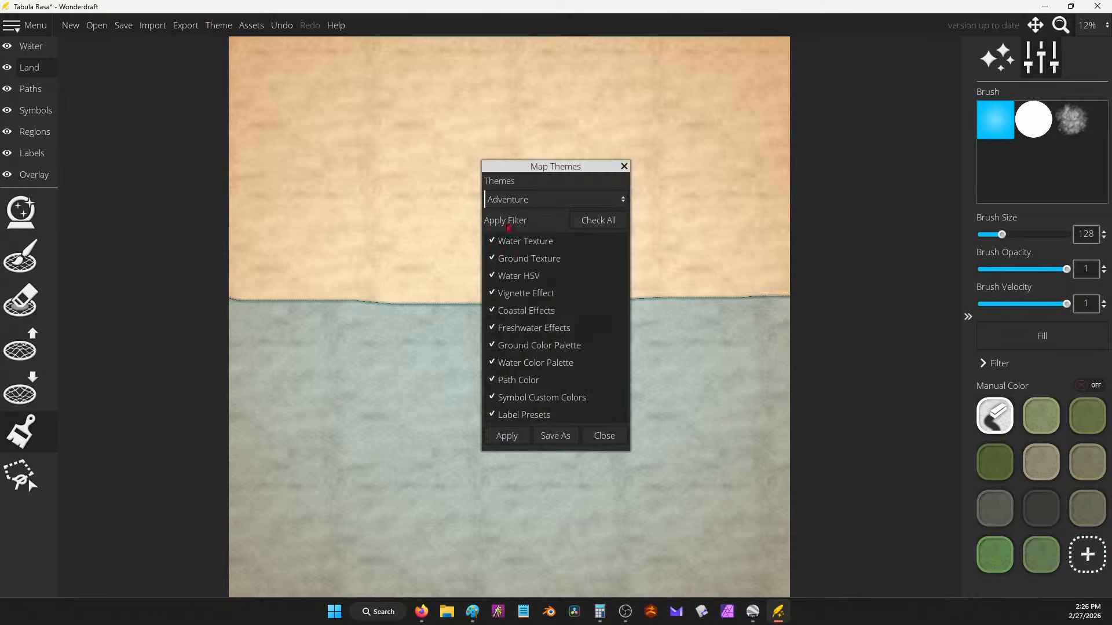
click(600, 203)
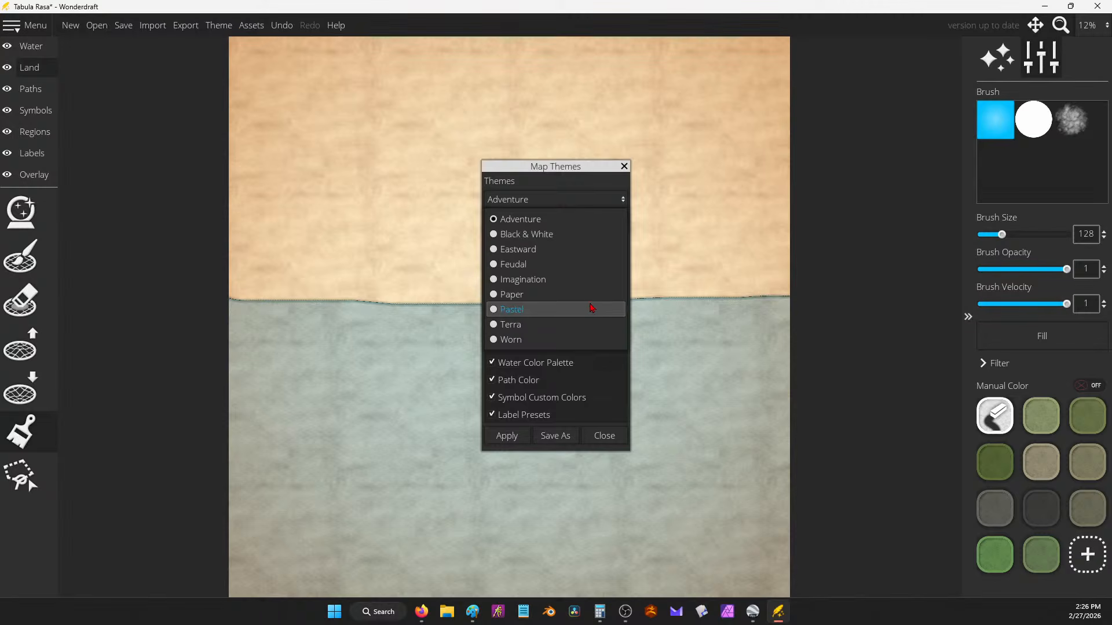
click(591, 284)
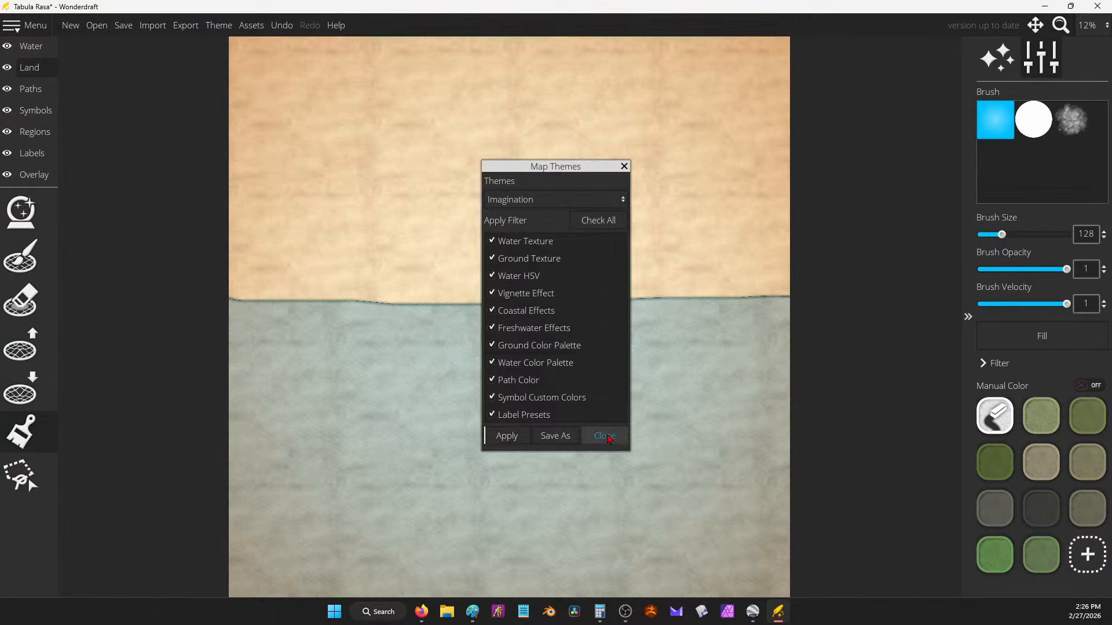
click(507, 436)
click(558, 200)
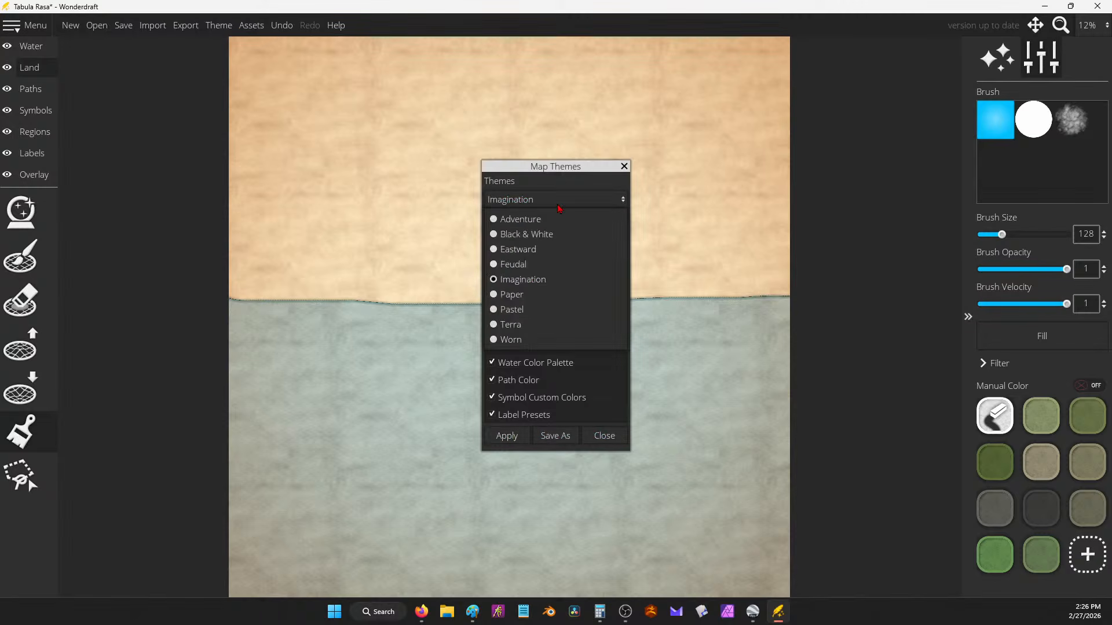
click(560, 217)
click(507, 435)
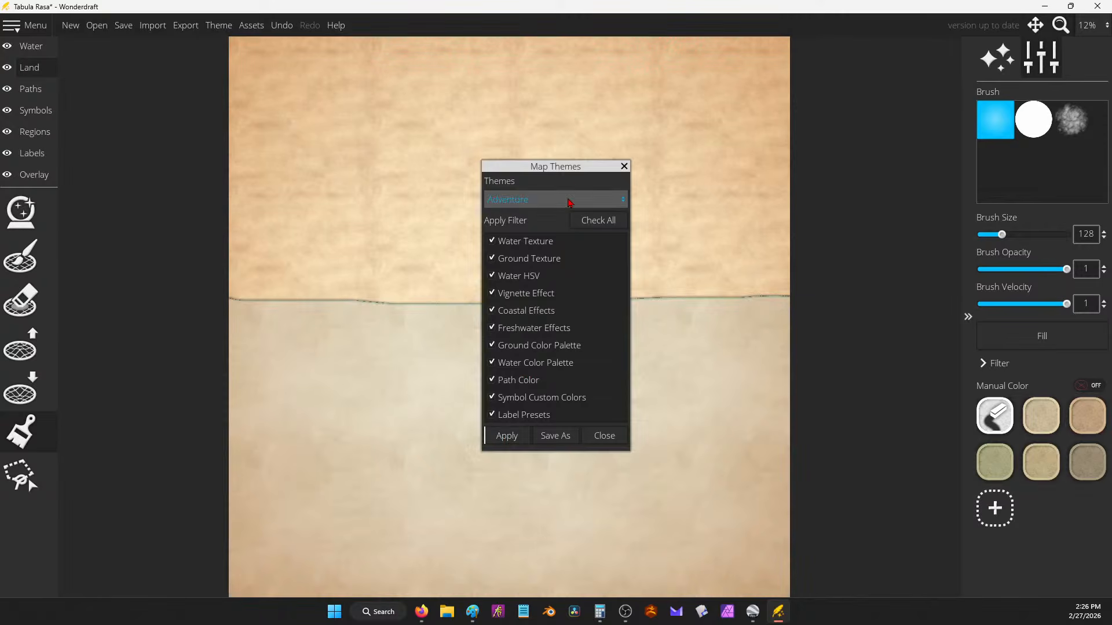
click(566, 199)
click(568, 283)
click(505, 436)
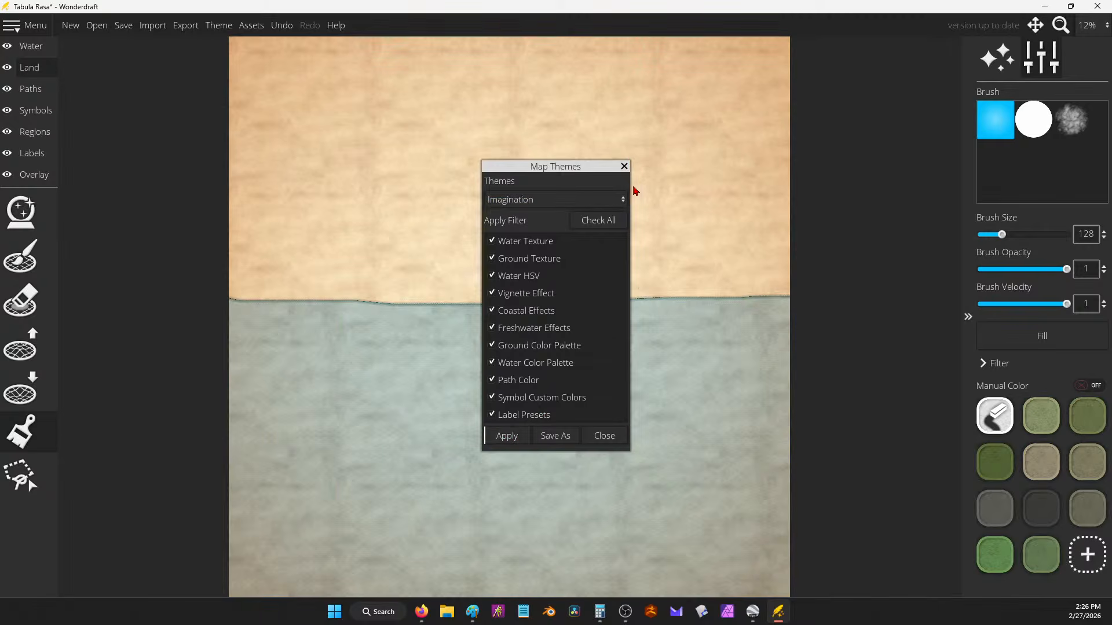
click(624, 166)
Step: Add a pale tan custom land swatch, e5c29a
click(1076, 552)
drag(528, 203, 519, 188)
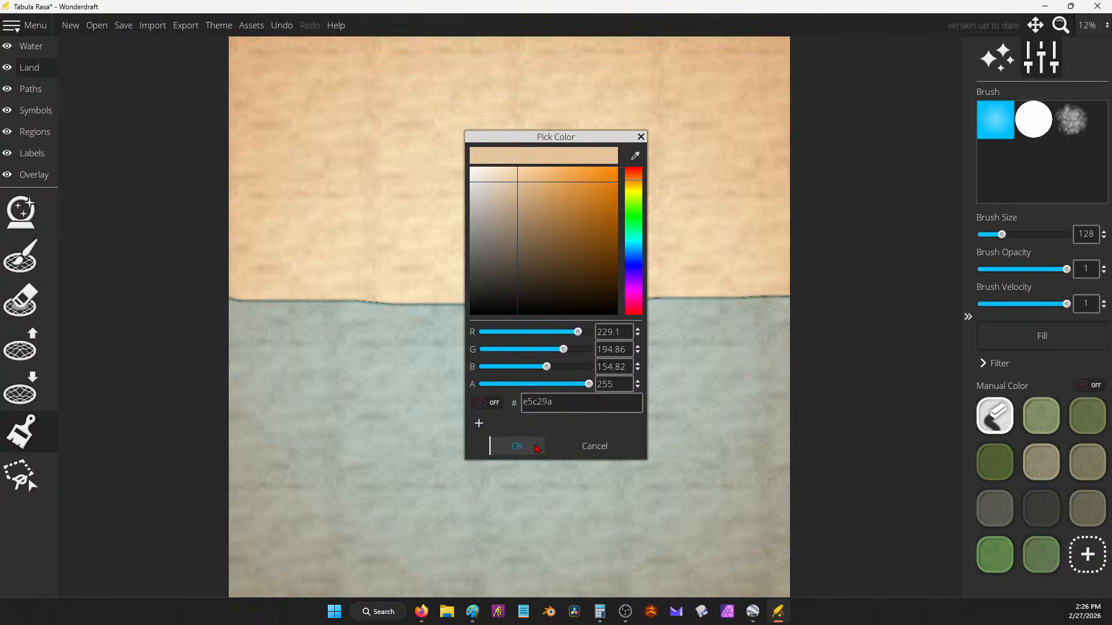
click(537, 448)
drag(449, 130, 585, 125)
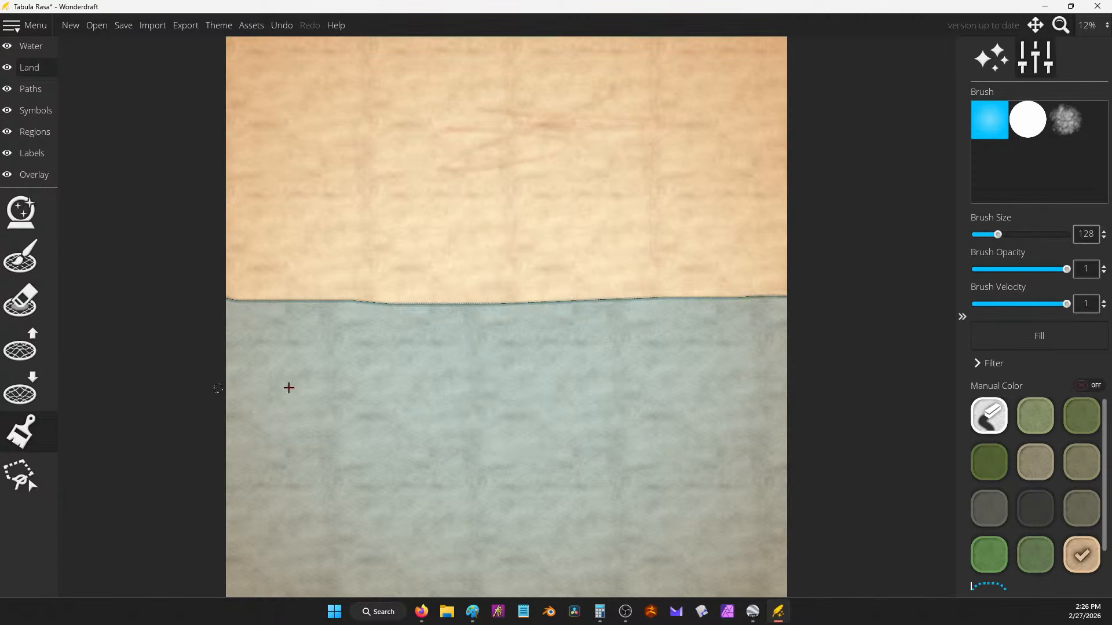
Step: Paint the word HOT in tan across the north with a size 512 hard round brush
drag(1009, 242, 1071, 236)
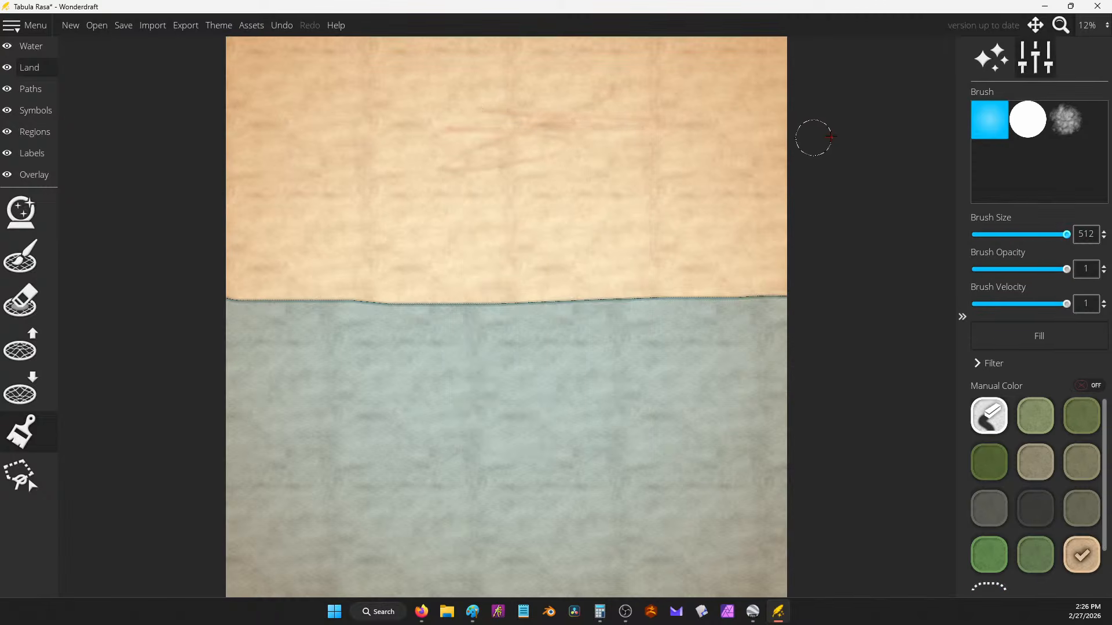
click(1018, 122)
mouse_move(391, 68)
mouse_down()
mouse_move(388, 141)
mouse_move(454, 82)
mouse_move(515, 136)
mouse_move(662, 104)
mouse_move(662, 177)
mouse_up()
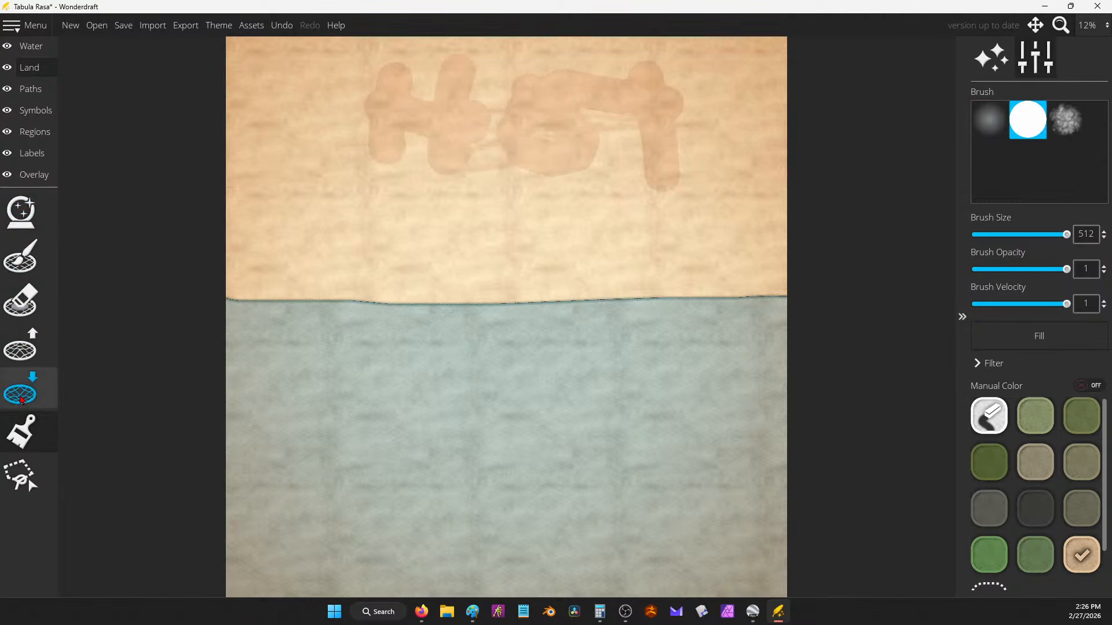
Step: Fill most of the water with land, then turn Google Earth Pro's globe toward Europe
click(21, 255)
mouse_move(225, 308)
mouse_down()
mouse_move(797, 307)
mouse_move(772, 323)
mouse_move(225, 325)
mouse_move(243, 348)
mouse_move(796, 343)
mouse_move(771, 369)
mouse_move(244, 367)
mouse_move(233, 392)
mouse_move(798, 395)
mouse_move(787, 418)
mouse_move(274, 410)
mouse_move(212, 434)
mouse_move(794, 428)
mouse_move(807, 451)
mouse_move(284, 452)
mouse_move(760, 471)
mouse_move(761, 496)
mouse_move(337, 466)
mouse_move(238, 443)
mouse_move(241, 470)
mouse_move(396, 496)
mouse_move(755, 502)
mouse_move(780, 531)
mouse_move(203, 505)
mouse_move(337, 503)
mouse_move(253, 510)
mouse_move(233, 560)
mouse_move(340, 589)
mouse_move(727, 576)
mouse_move(809, 543)
mouse_move(674, 557)
mouse_up()
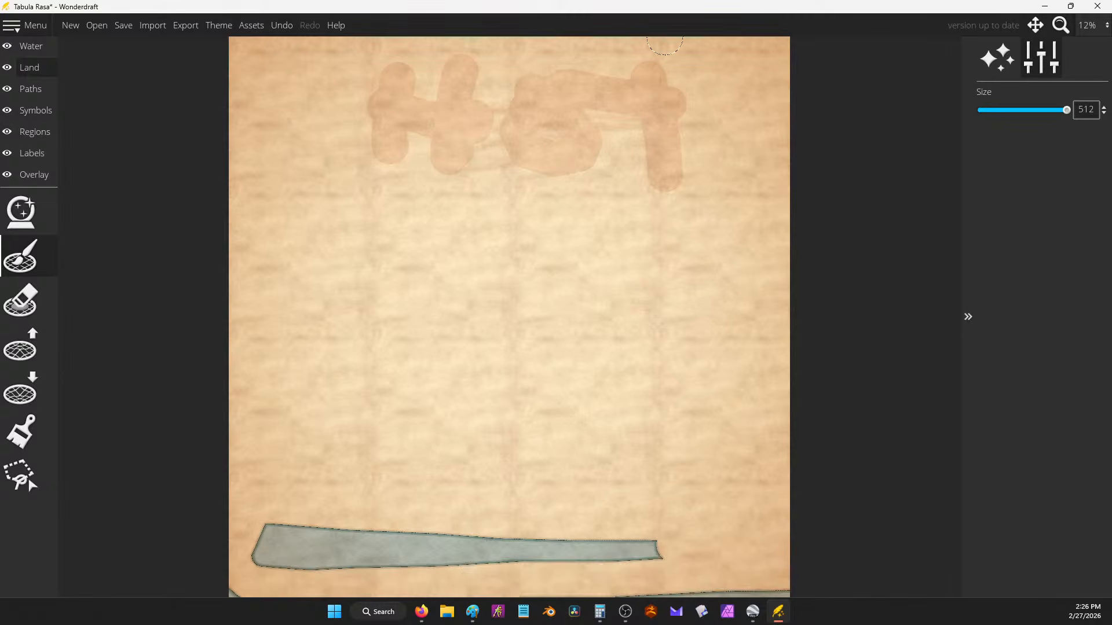
click(753, 612)
drag(546, 272, 713, 302)
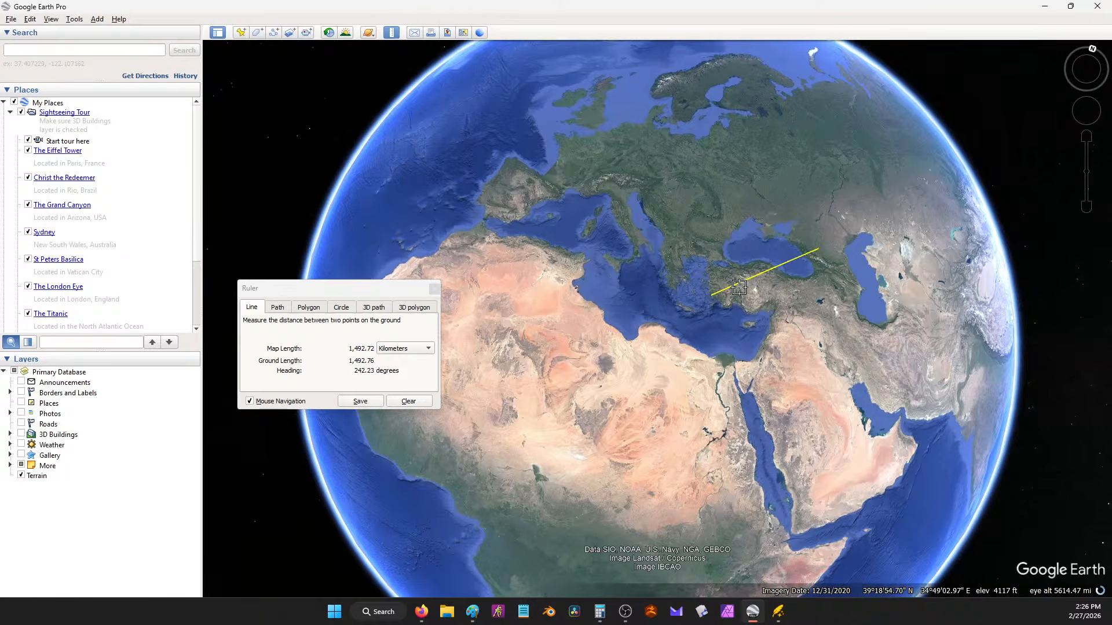
Step: Measure a new ruler line from Spain (about 7,883 km), then paint land over the water strip's right end
click(409, 403)
click(505, 204)
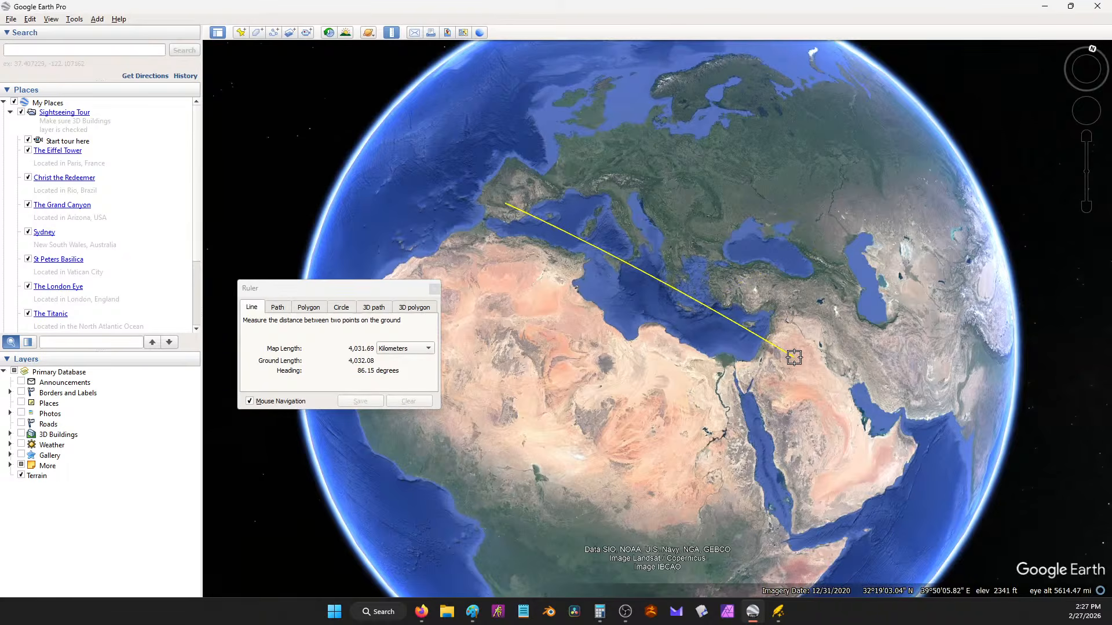
click(1047, 12)
mouse_move(672, 542)
mouse_down()
mouse_move(666, 566)
mouse_move(295, 533)
mouse_move(277, 563)
mouse_move(546, 537)
mouse_up()
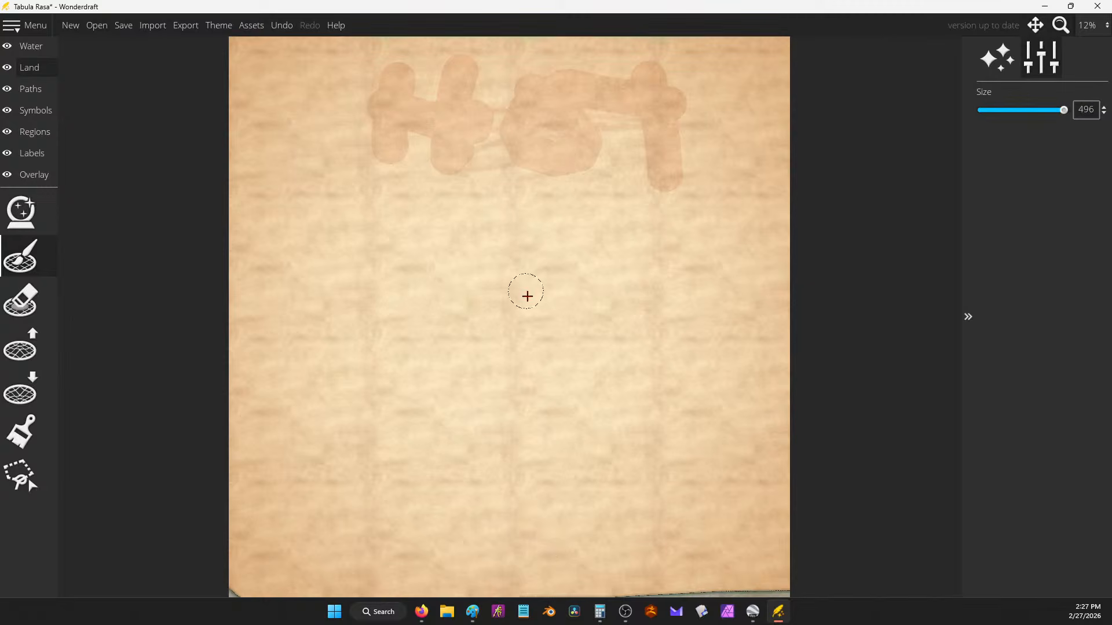
Step: Cover the remaining bottom water strip with land and pan across the parchment to check
mouse_move(809, 576)
mouse_down()
mouse_move(584, 609)
mouse_move(357, 597)
mouse_up()
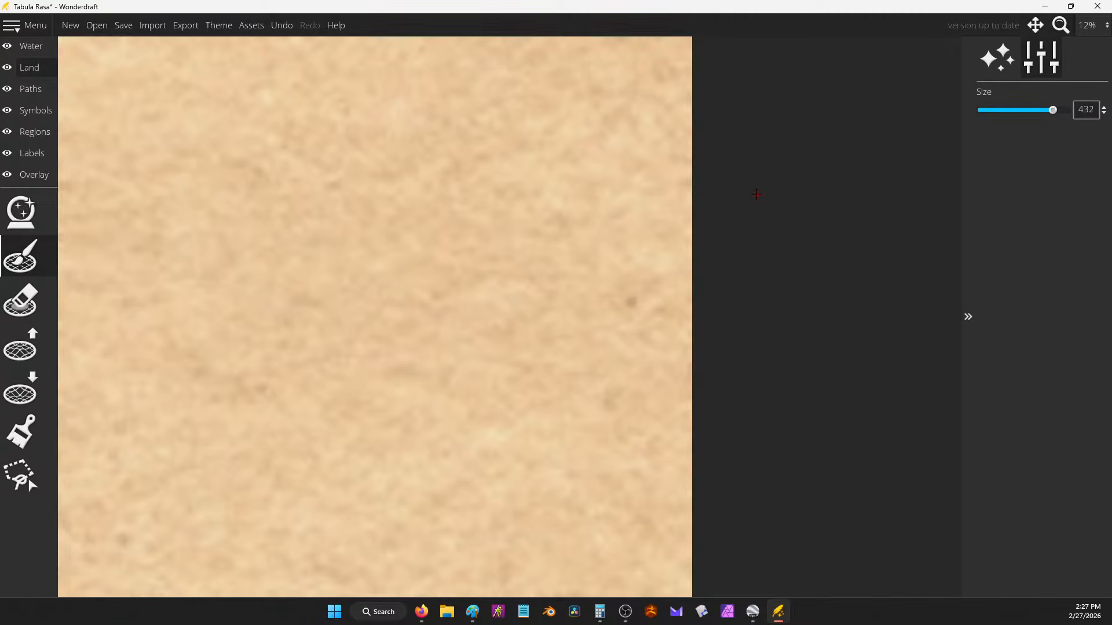
scroll(502, 232, down, 1)
drag(502, 232, 710, 301)
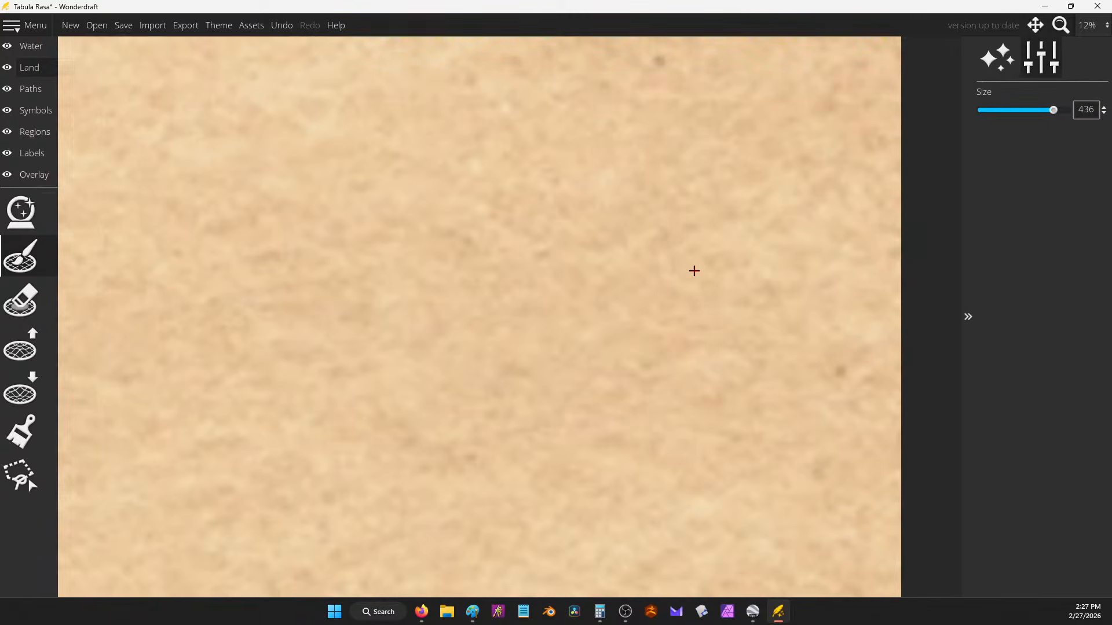
drag(758, 202, 749, 168)
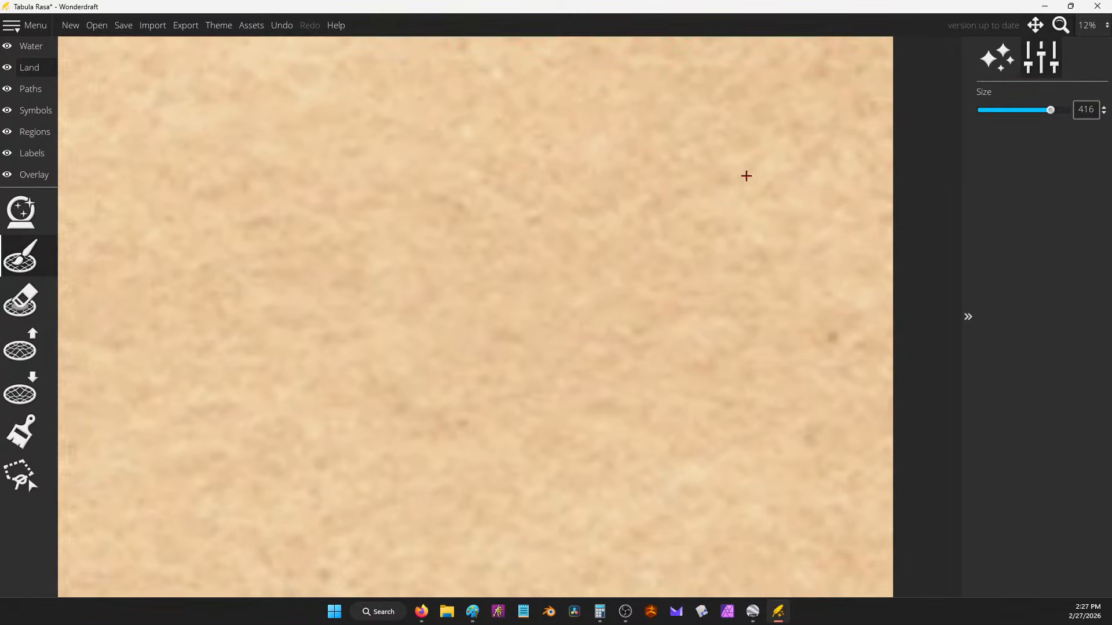
click(1003, 58)
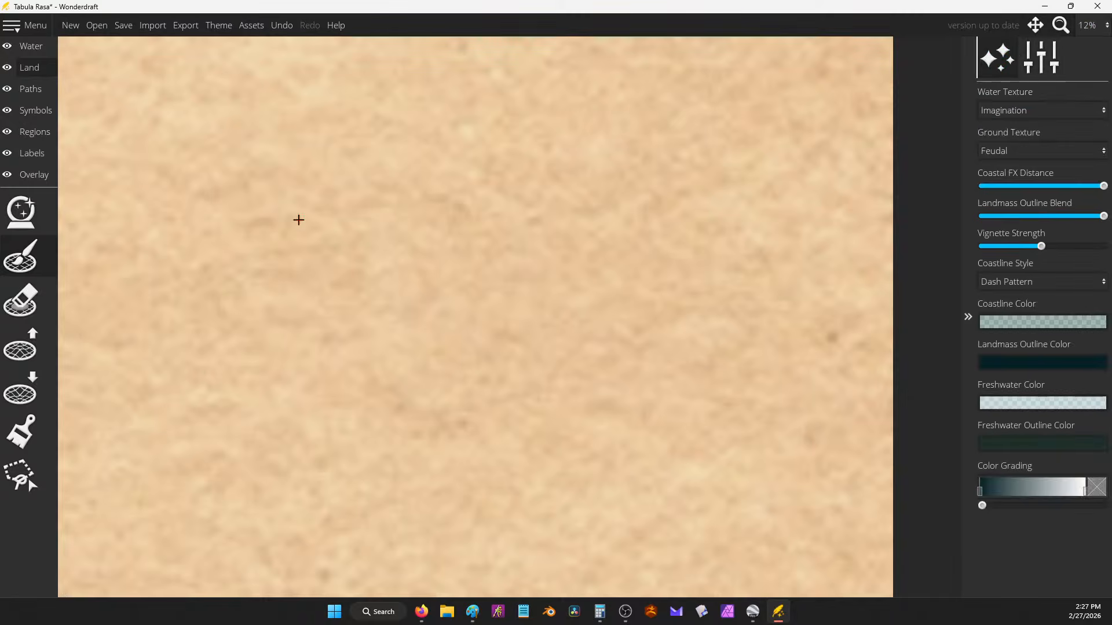
Step: Close the Calculator window from the taskbar and return to the Wonderdraft map
click(24, 211)
click(31, 46)
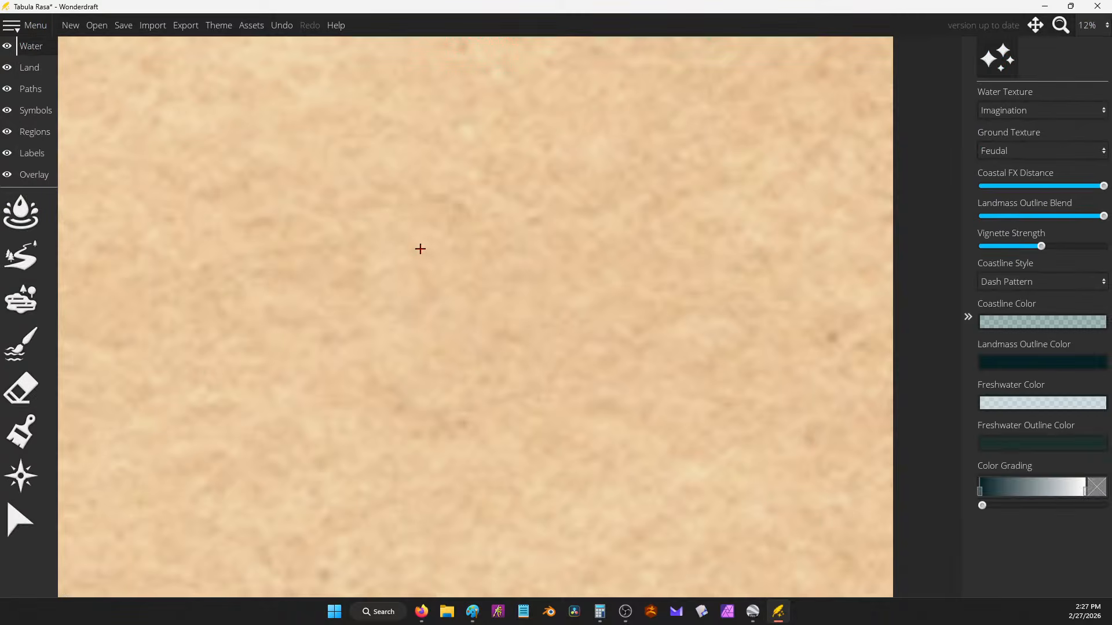
drag(455, 256, 418, 233)
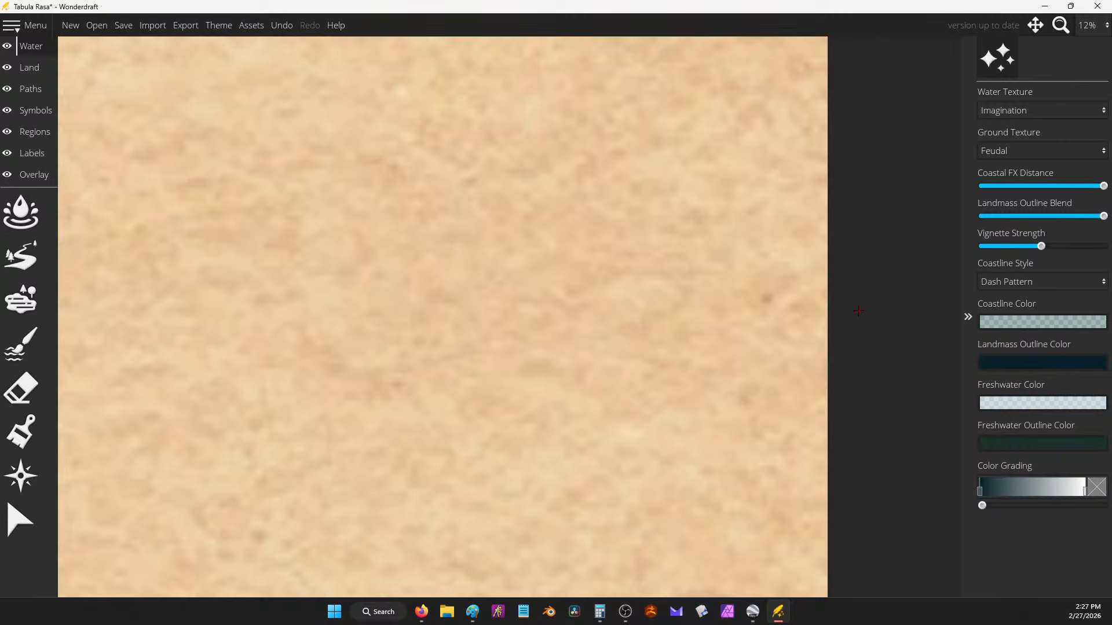
right_click(600, 611)
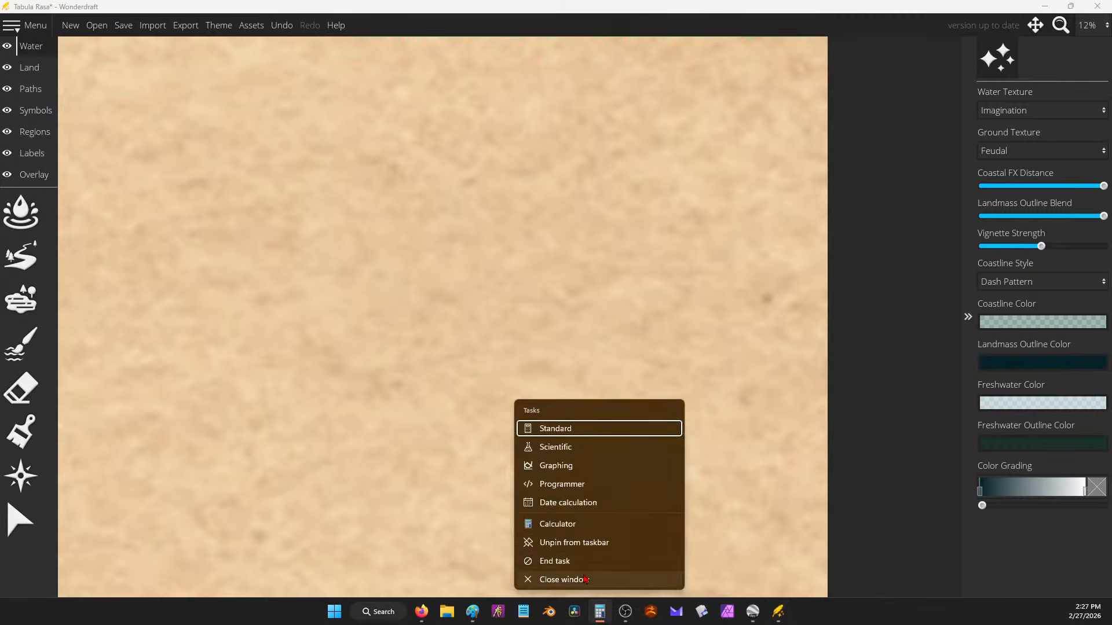
click(599, 578)
click(802, 290)
drag(810, 369, 809, 359)
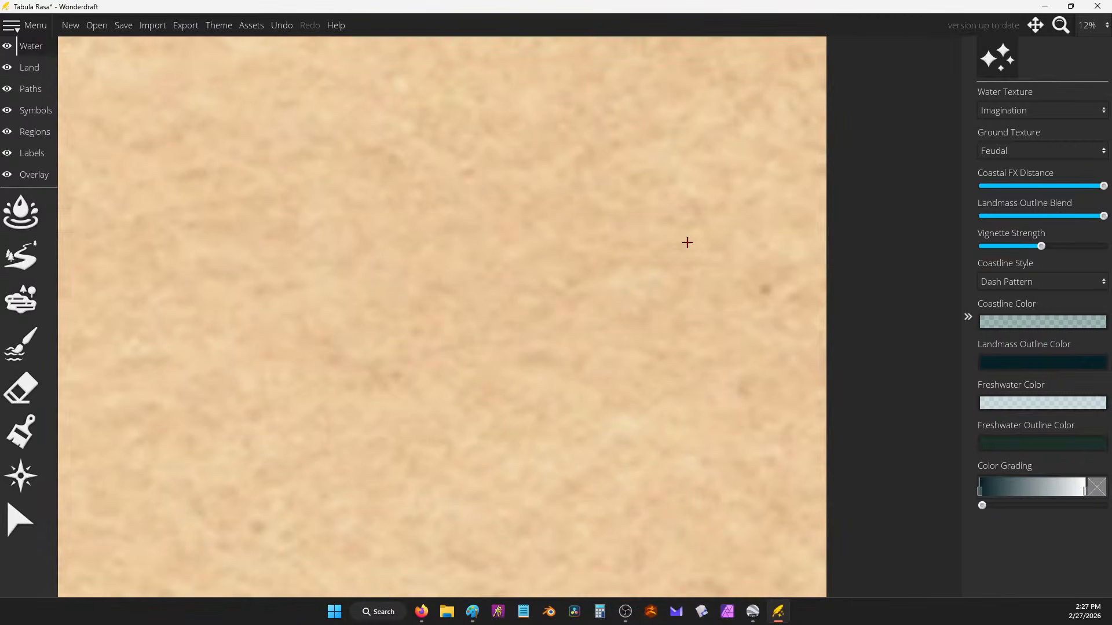
Step: Try 100% and 33% zoom, then zoom out to 15% and pan to the map's top
click(1089, 26)
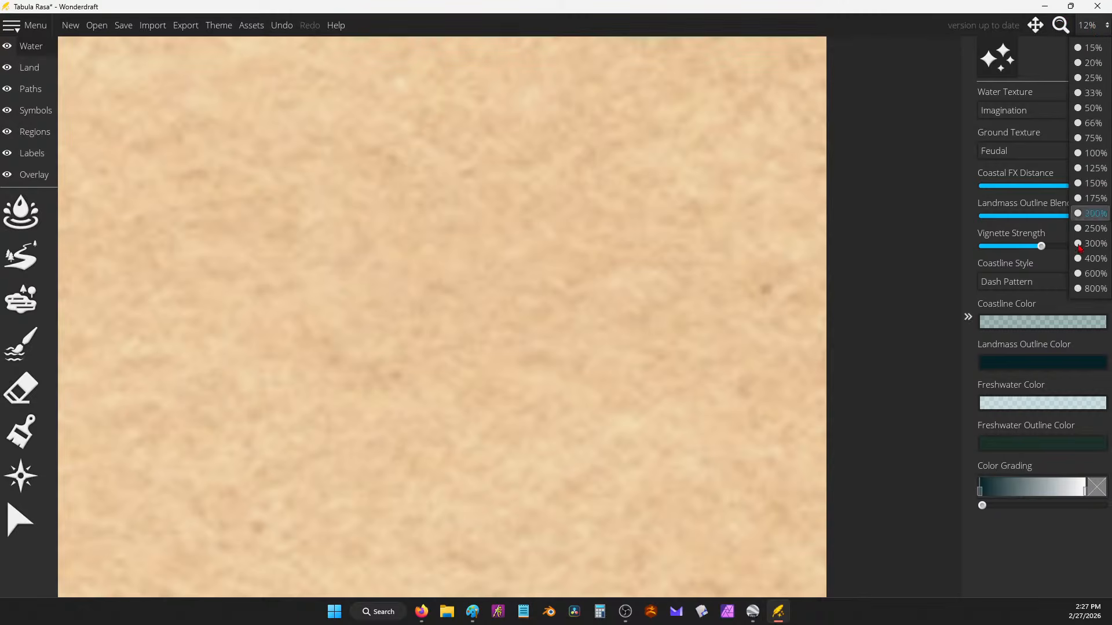
click(1088, 153)
click(1088, 25)
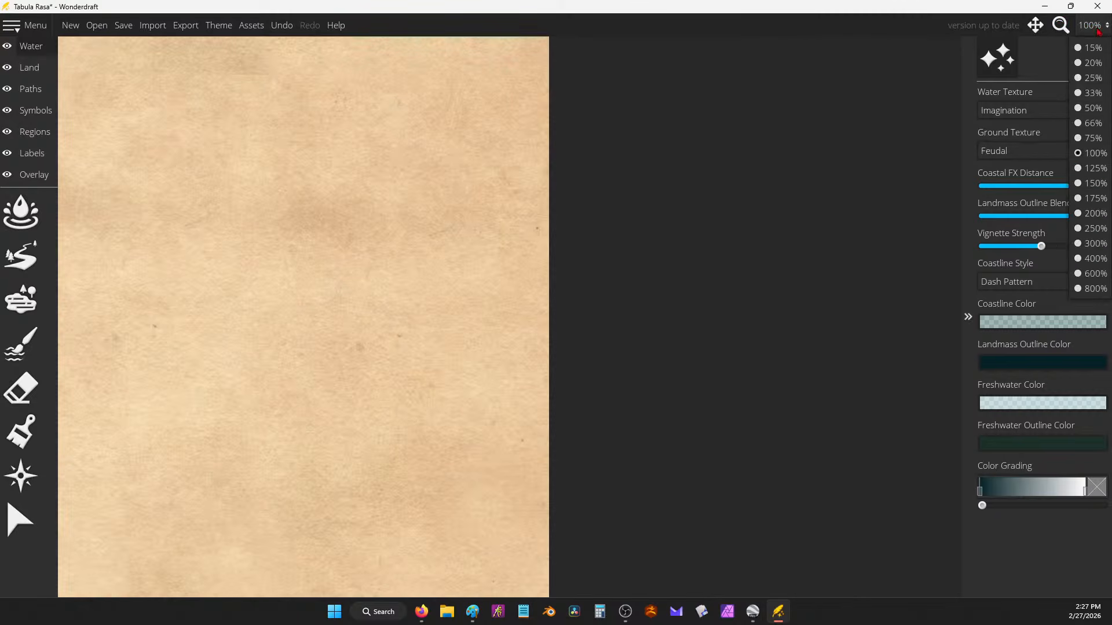
click(1093, 93)
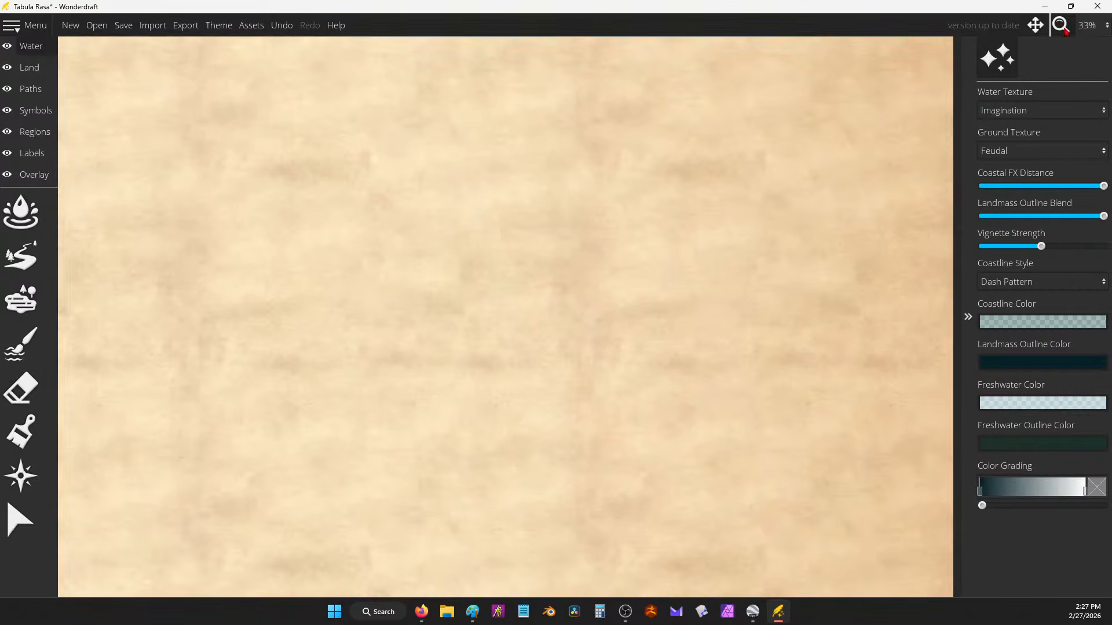
click(1035, 25)
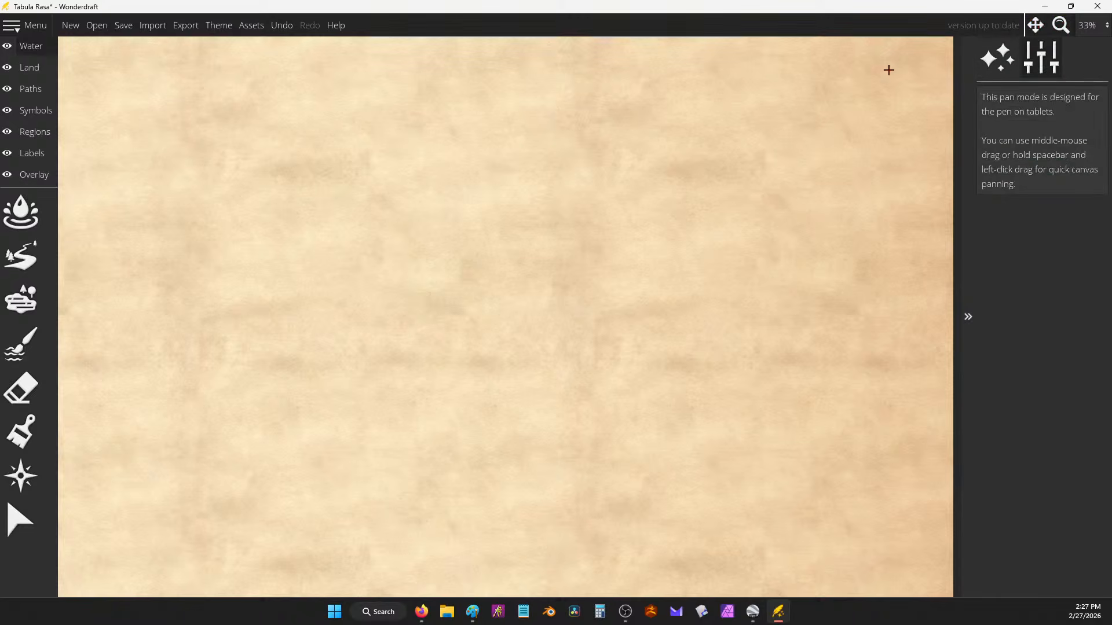
click(1087, 26)
click(1090, 48)
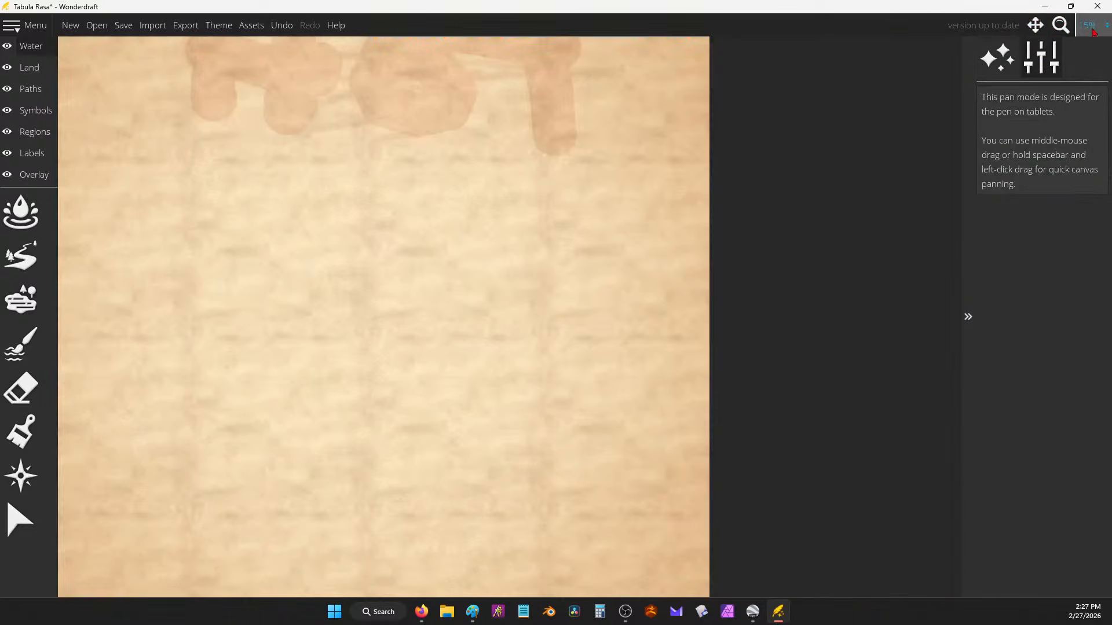
click(1087, 26)
drag(602, 308, 613, 262)
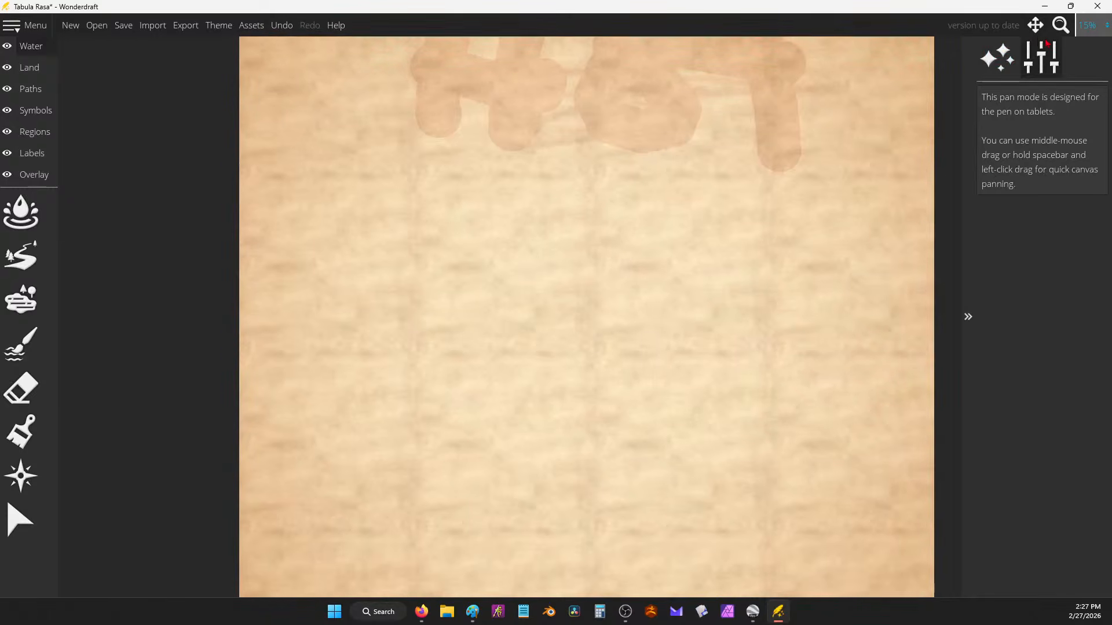
Step: Zoom to 20%, back to 15%, and recentre the whole map in view
click(1103, 27)
click(1095, 31)
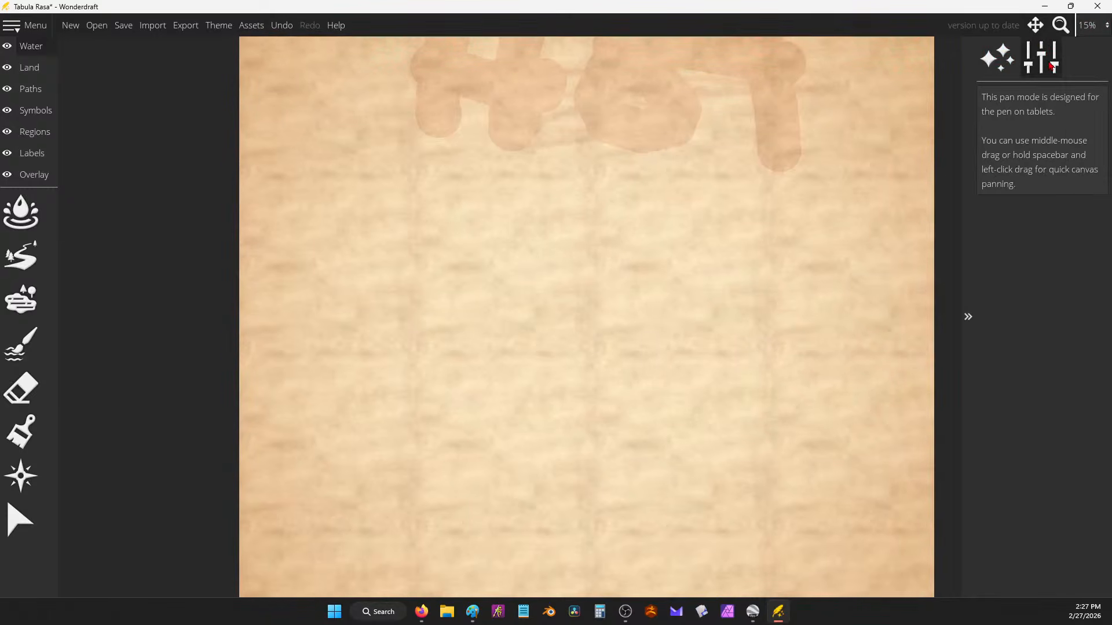
click(997, 59)
click(1099, 26)
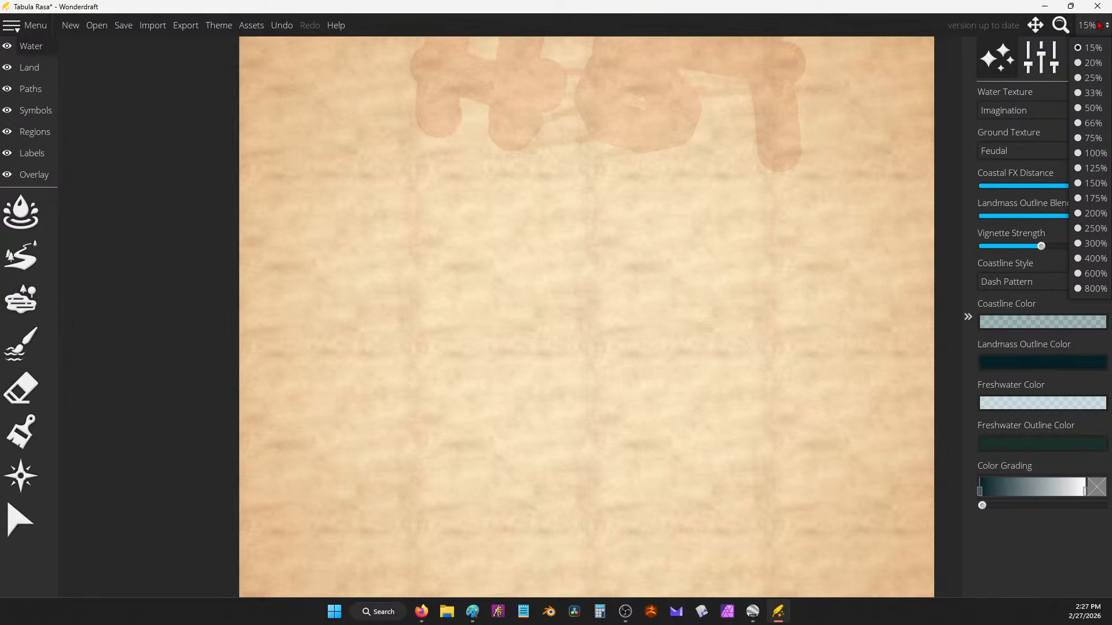
click(1091, 65)
click(1093, 32)
click(1091, 50)
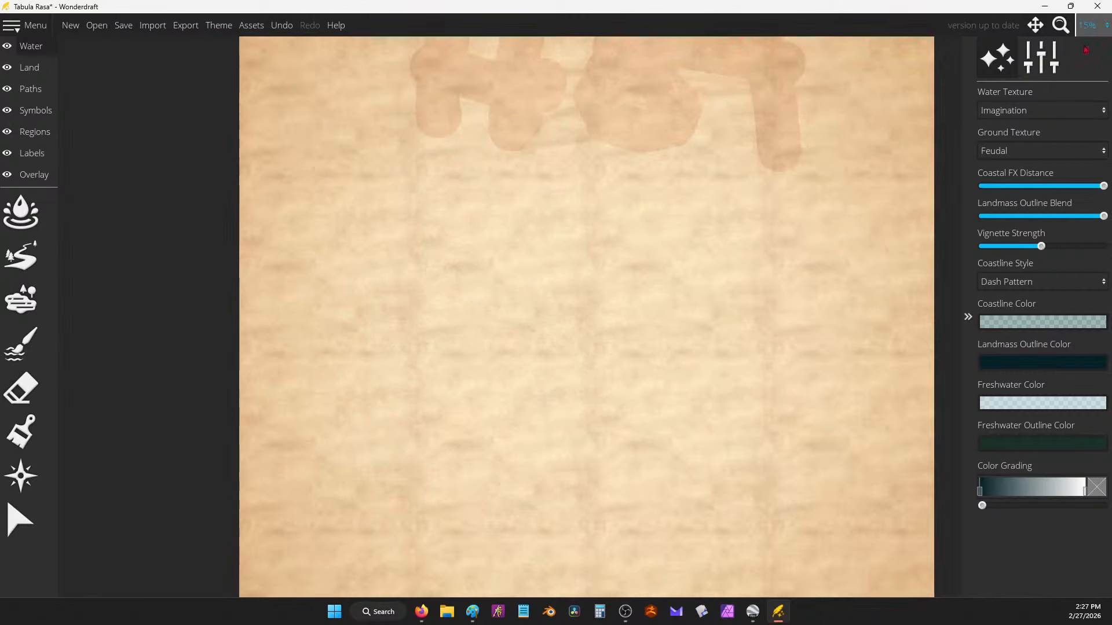
drag(603, 260, 598, 224)
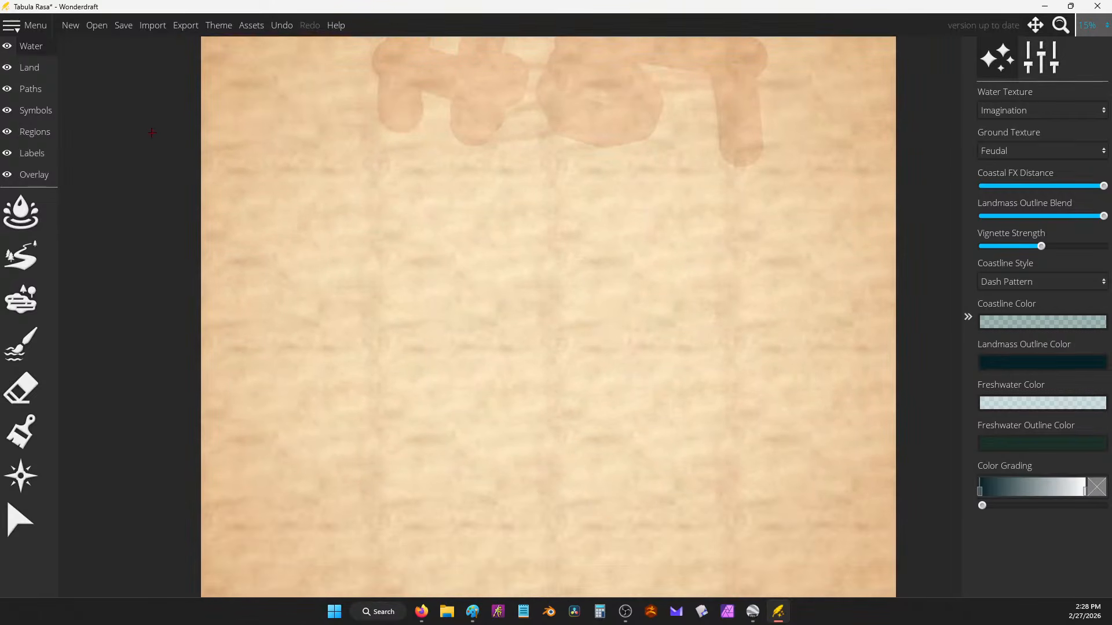
drag(496, 143, 478, 247)
Step: Select the Land layer and open the main menu's Open Recent list
click(29, 67)
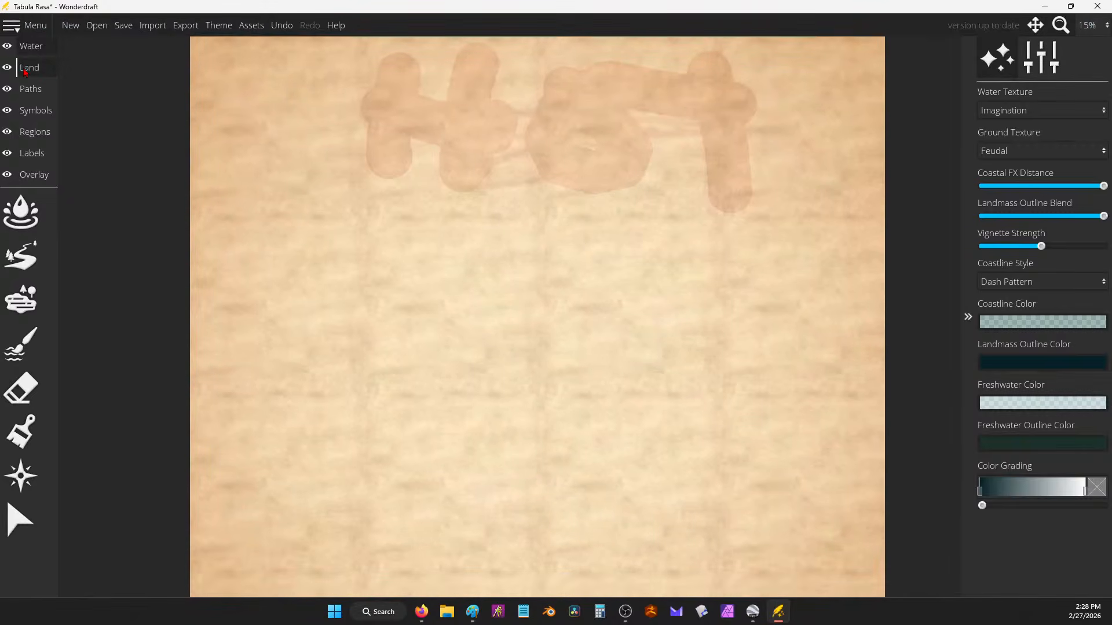
scroll(582, 247, up, 1)
scroll(576, 246, down, 1)
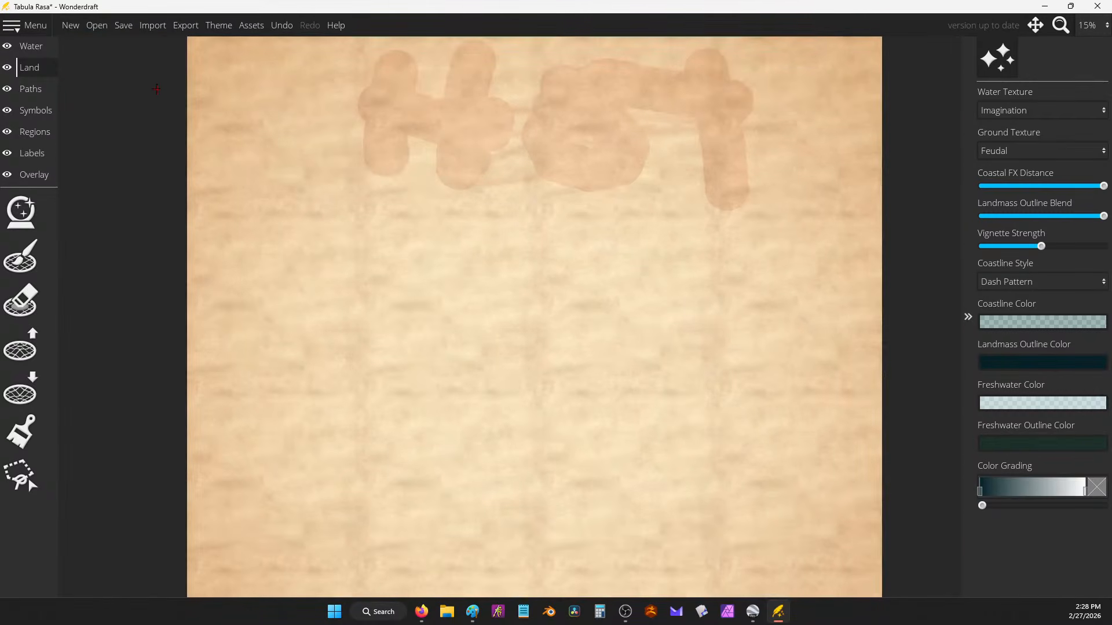
drag(115, 70, 174, 99)
drag(472, 228, 411, 169)
click(23, 25)
mouse_move(35, 48)
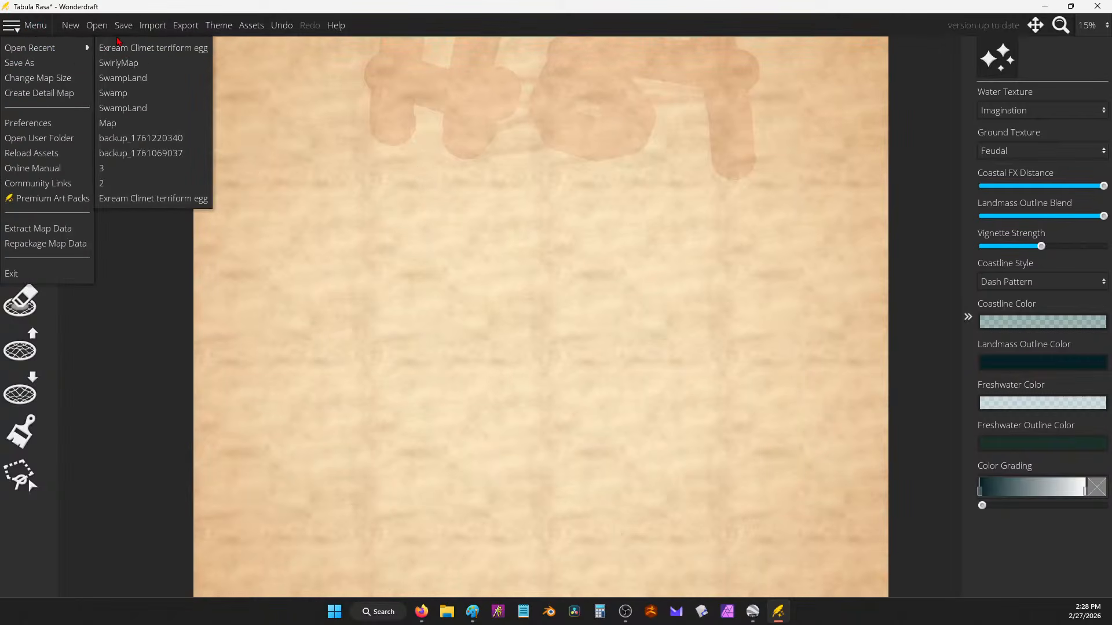
Step: Discard the unsaved HOT map and create a new 5000 × 5000 px map
click(70, 24)
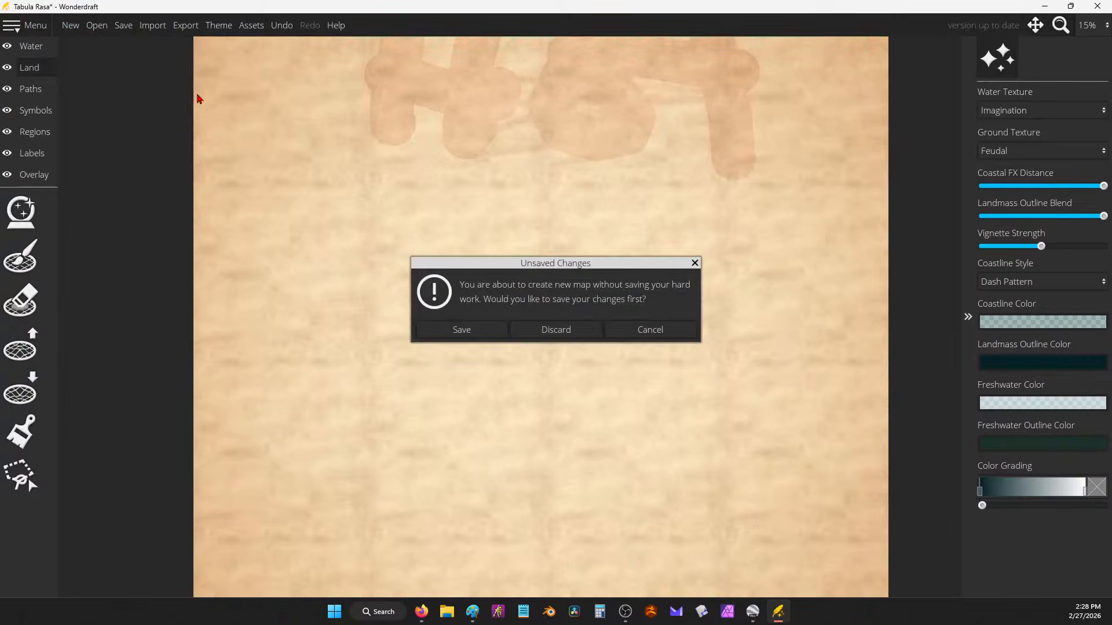
click(556, 330)
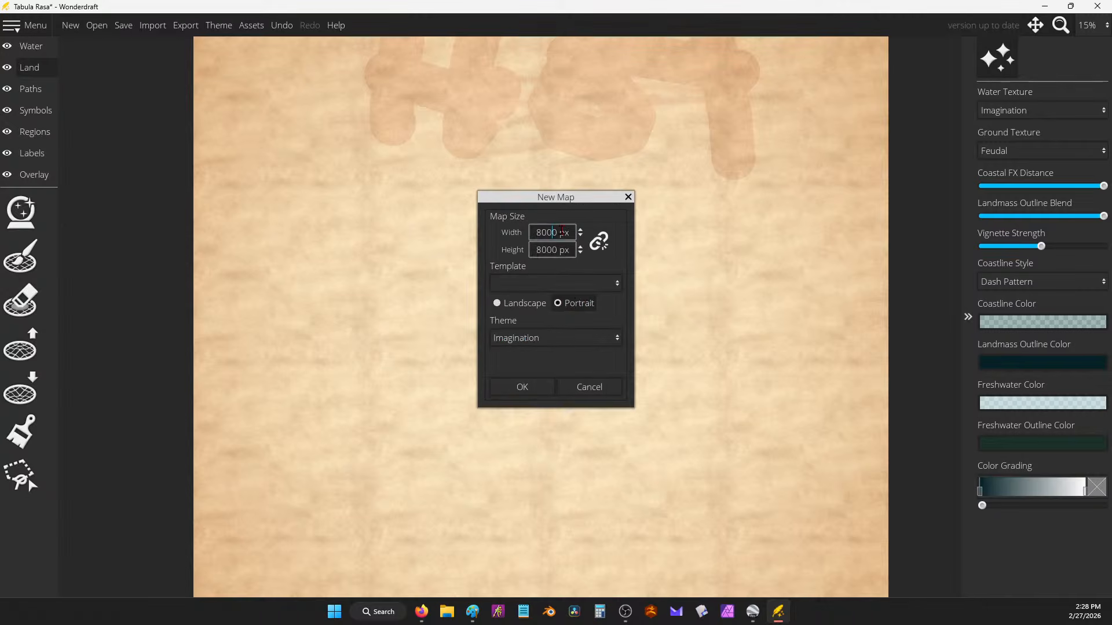
text(5000)
key(Tab)
text(5000)
click(519, 390)
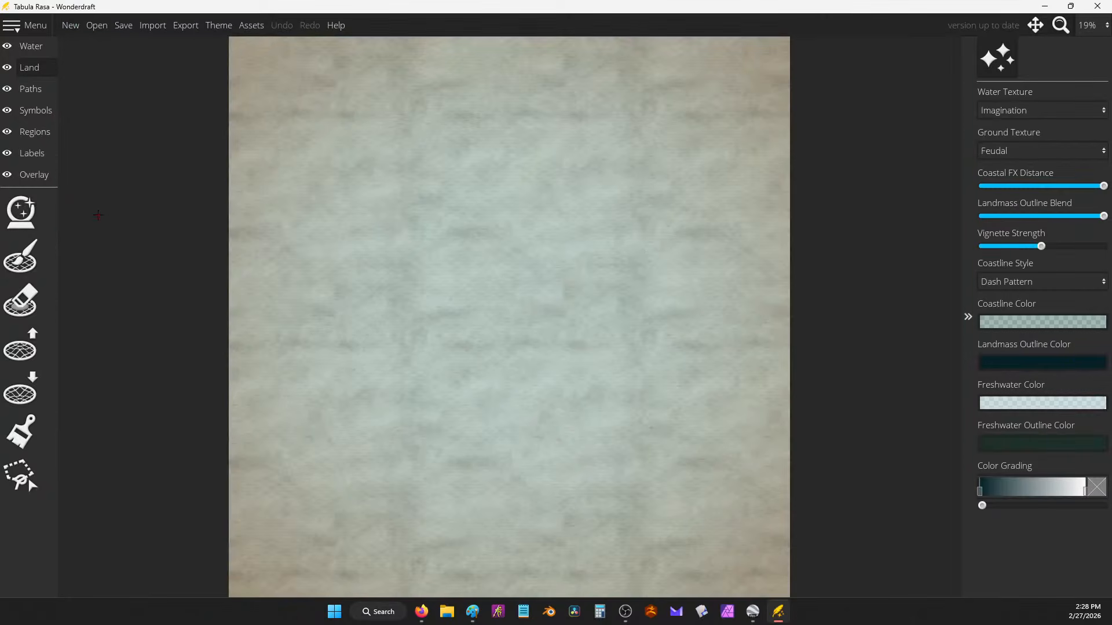
Step: Cover the whole new map in land using the Land brush at size 512
click(20, 256)
drag(1029, 110, 1071, 110)
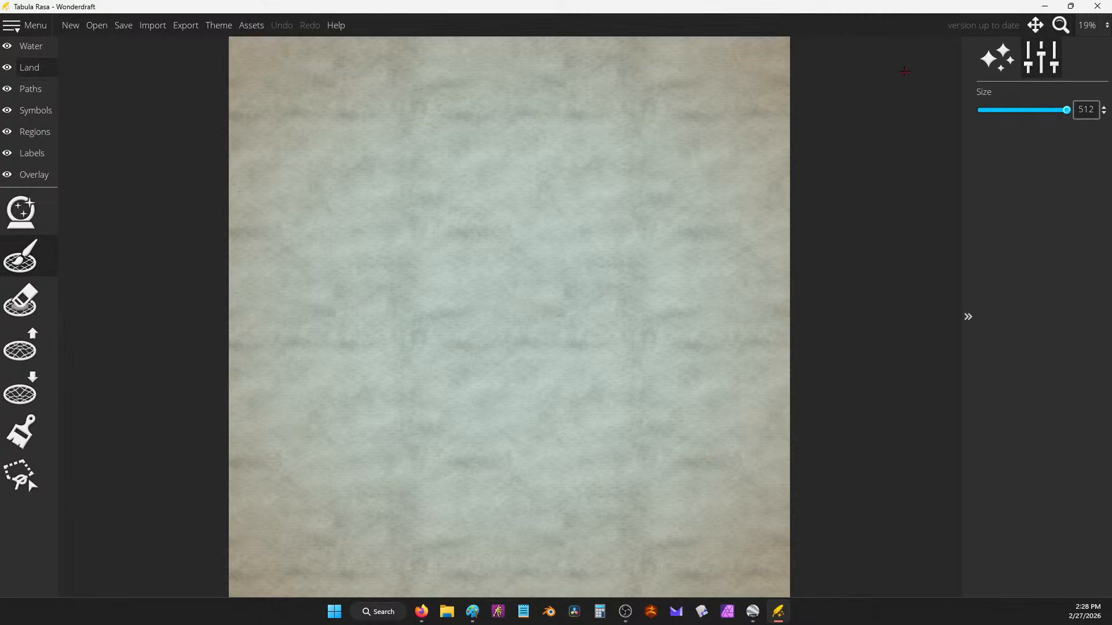
mouse_move(782, 44)
mouse_down()
mouse_move(329, 45)
mouse_move(192, 75)
mouse_move(790, 80)
mouse_move(789, 102)
mouse_move(305, 107)
mouse_move(220, 124)
mouse_move(779, 135)
mouse_move(804, 168)
mouse_move(220, 174)
mouse_move(357, 191)
mouse_move(792, 194)
mouse_move(794, 228)
mouse_move(281, 227)
mouse_move(163, 247)
mouse_move(718, 249)
mouse_move(816, 259)
mouse_move(734, 273)
mouse_move(429, 272)
mouse_move(184, 292)
mouse_move(301, 310)
mouse_move(769, 310)
mouse_move(810, 333)
mouse_move(205, 339)
mouse_move(202, 360)
mouse_move(471, 350)
mouse_move(738, 371)
mouse_move(845, 366)
mouse_move(667, 395)
mouse_move(470, 385)
mouse_move(199, 429)
mouse_move(821, 443)
mouse_move(824, 481)
mouse_move(570, 473)
mouse_move(699, 473)
mouse_move(189, 494)
mouse_move(264, 519)
mouse_move(691, 508)
mouse_move(790, 586)
mouse_move(633, 568)
mouse_move(201, 555)
mouse_move(284, 583)
mouse_move(569, 580)
mouse_move(758, 533)
mouse_move(558, 541)
mouse_up()
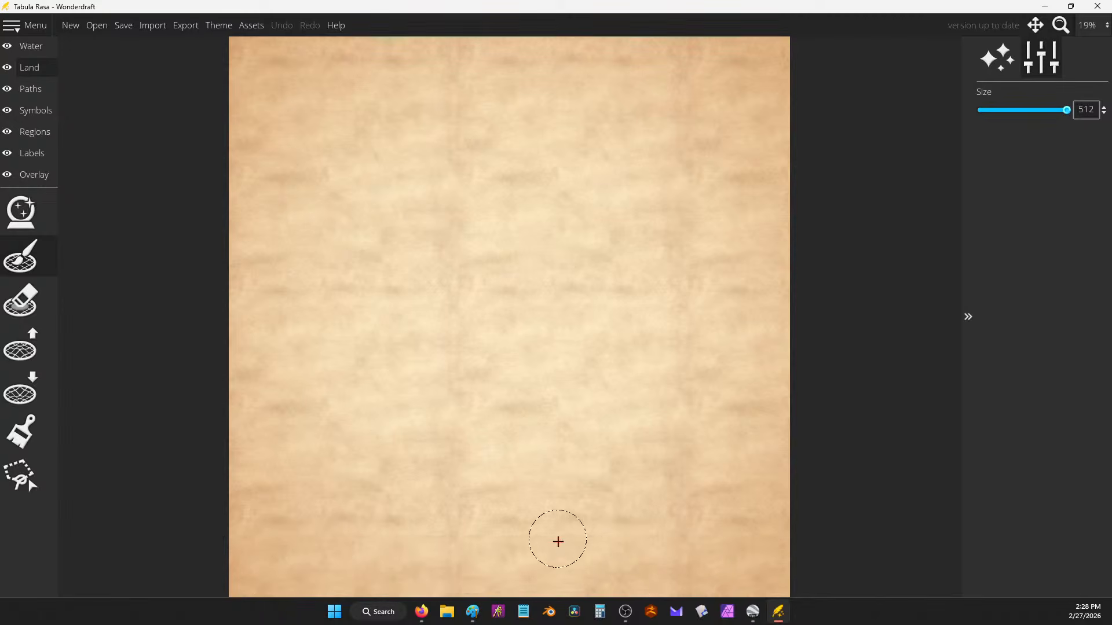
scroll(741, 224, down, 2)
scroll(740, 264, up, 1)
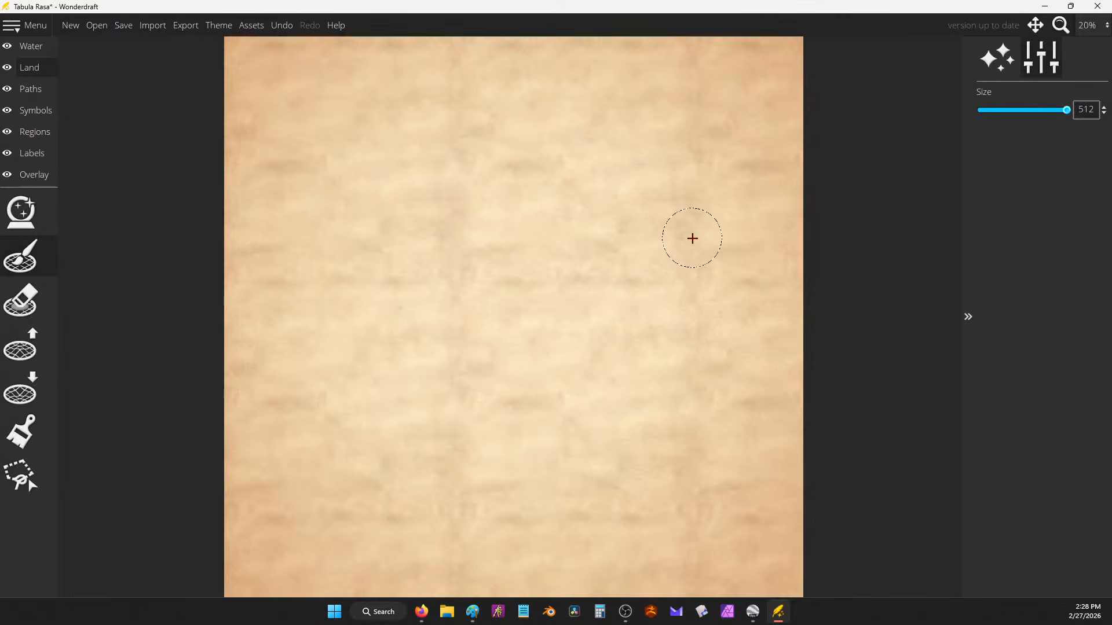
scroll(693, 238, down, 1)
click(26, 71)
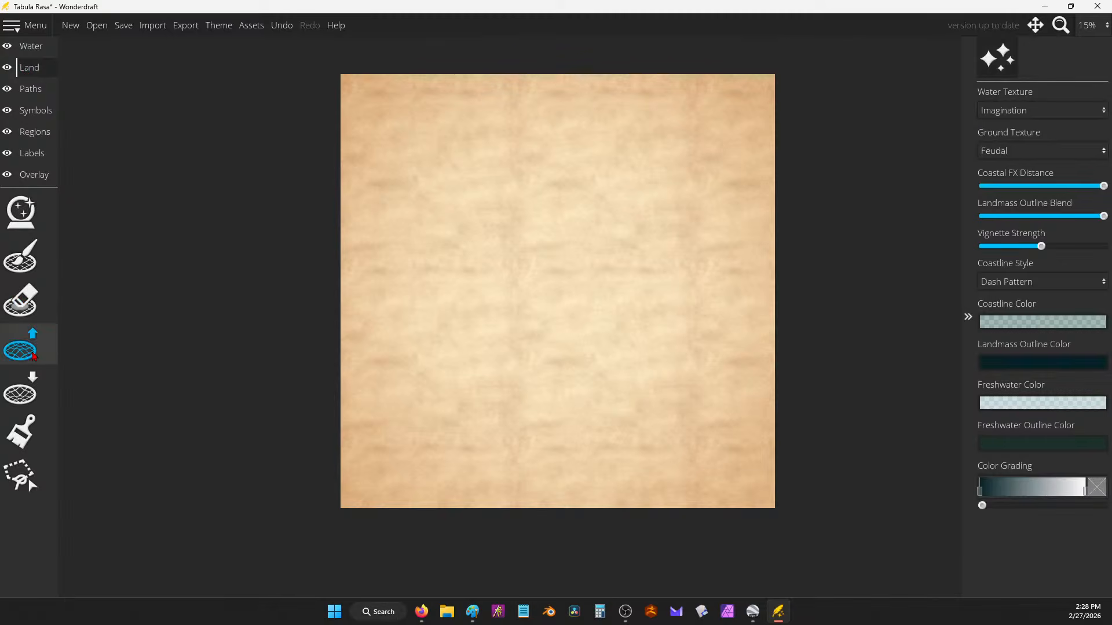
Step: Add a tan d3af81 paint colour and paint the word 'Hot' near the top
click(21, 431)
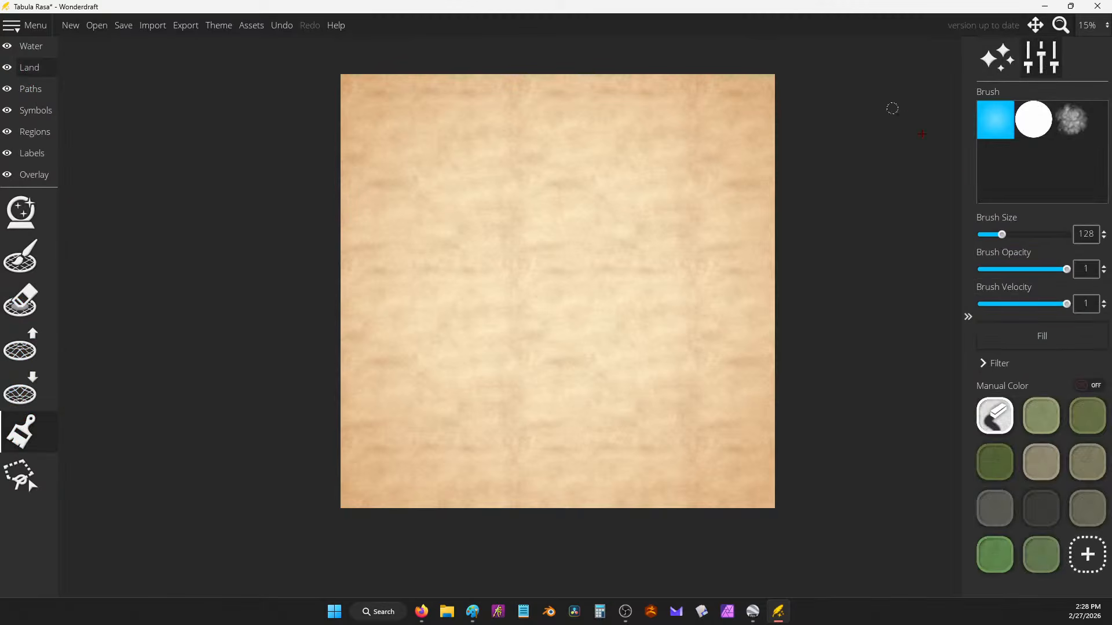
click(1085, 549)
drag(634, 172, 634, 186)
drag(525, 185, 530, 184)
drag(634, 182, 635, 180)
drag(529, 184, 540, 196)
click(534, 453)
mouse_move(492, 113)
mouse_down()
mouse_move(494, 177)
mouse_move(537, 112)
mouse_move(560, 138)
mouse_move(630, 133)
mouse_up()
drag(606, 122, 631, 164)
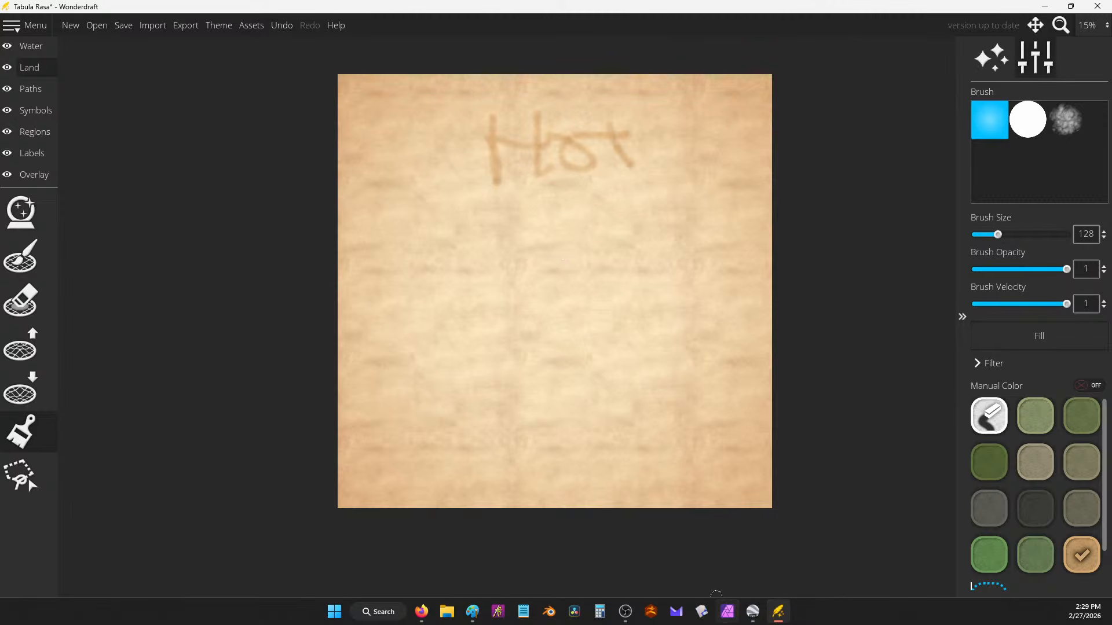
Step: In Google Earth Pro, measure a ruler line of about 1,419 km from Turkey toward the Caspian
click(753, 612)
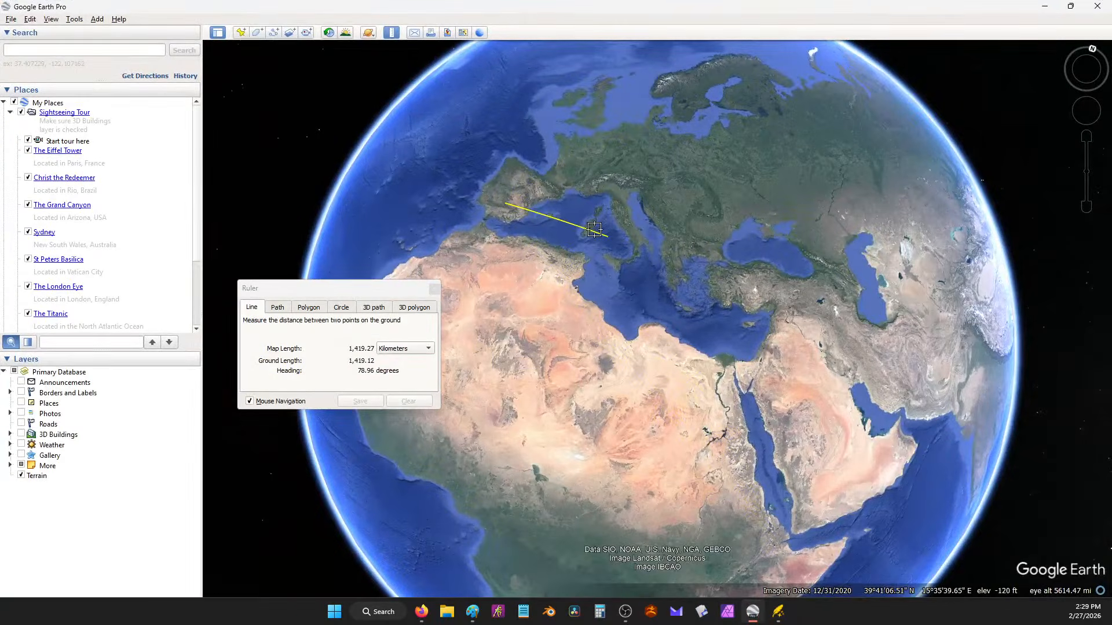
scroll(774, 323, down, 5)
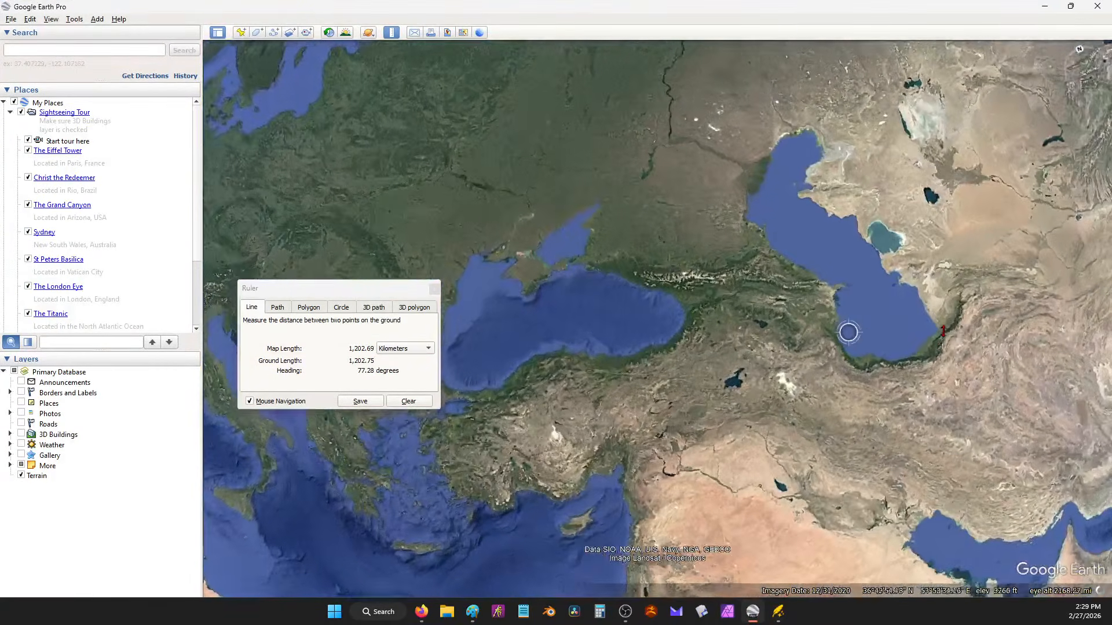
drag(689, 280, 736, 145)
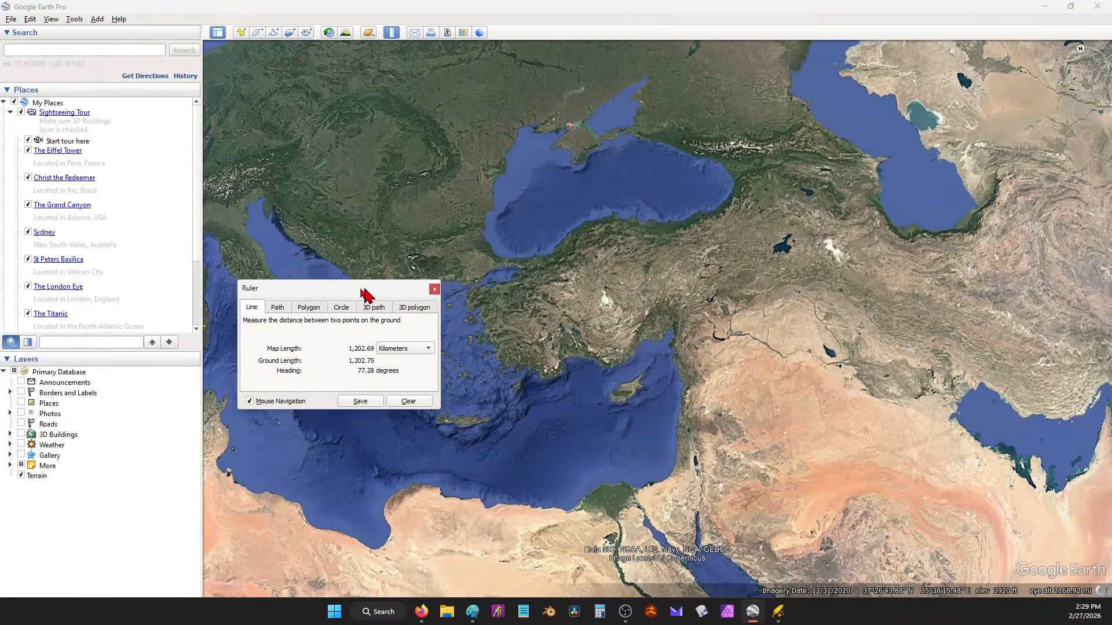
drag(364, 291, 59, 223)
drag(688, 288, 693, 198)
click(695, 200)
scroll(614, 217, down, 2)
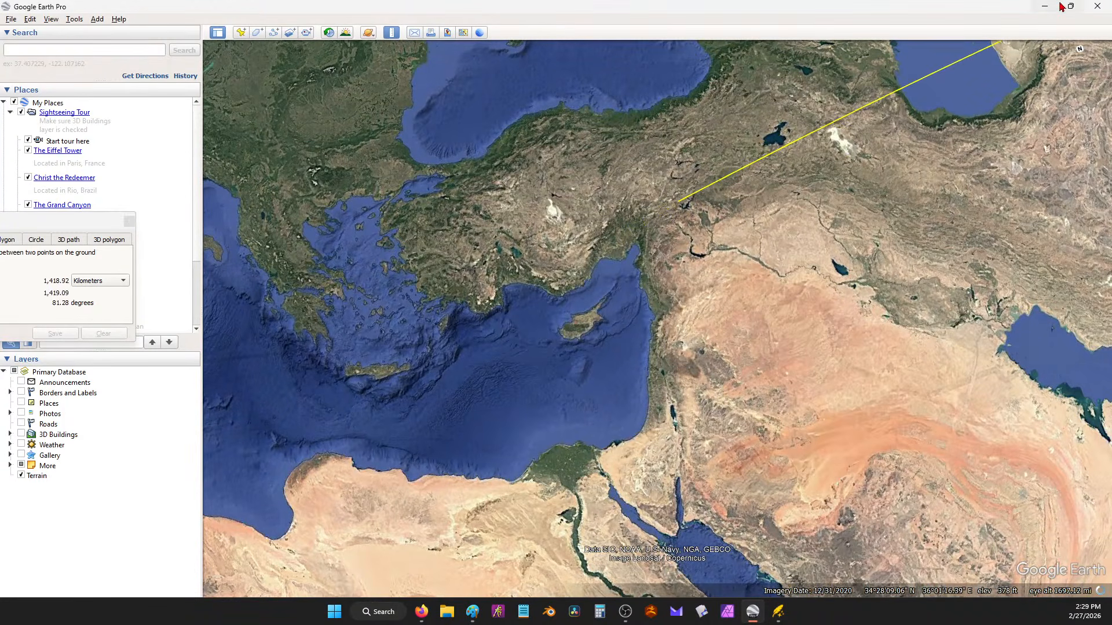
click(1044, 10)
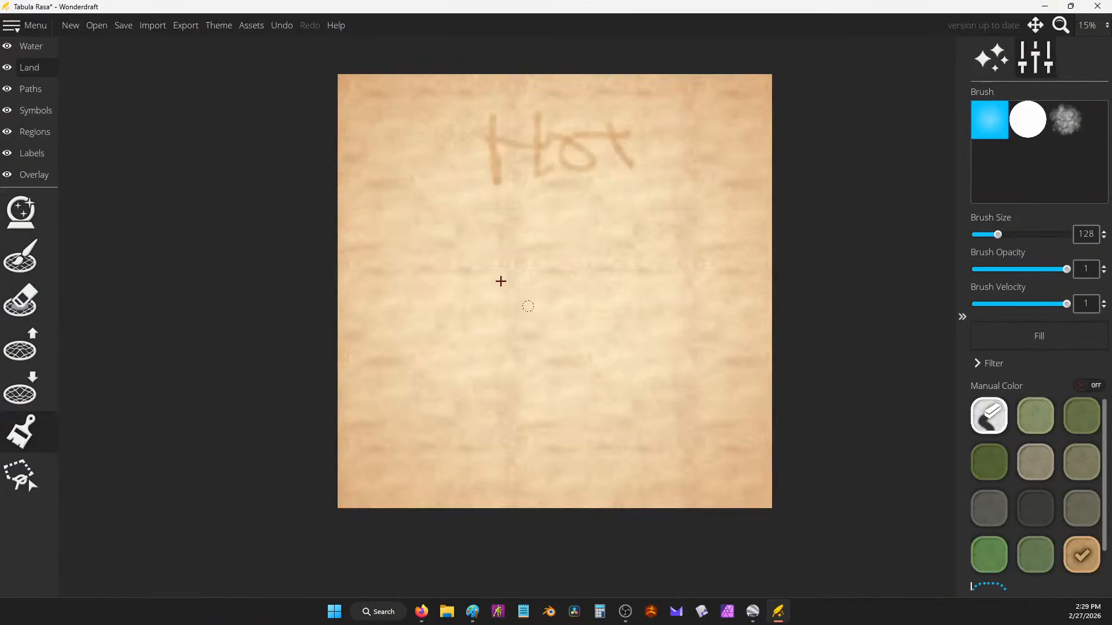
Step: Undo a stray stroke and paint tan digits 1, 2 and 3 across the top row
mouse_move(527, 461)
mouse_down()
mouse_move(530, 495)
mouse_move(550, 458)
mouse_up()
key(ctrl+z)
drag(402, 105, 405, 154)
drag(521, 100, 600, 139)
mouse_move(637, 101)
mouse_down()
mouse_move(708, 150)
mouse_move(690, 158)
mouse_up()
drag(415, 266, 439, 285)
Step: Paint digits 4–9 in the middle and bottom rows of the grid
drag(438, 270, 443, 306)
drag(560, 266, 532, 304)
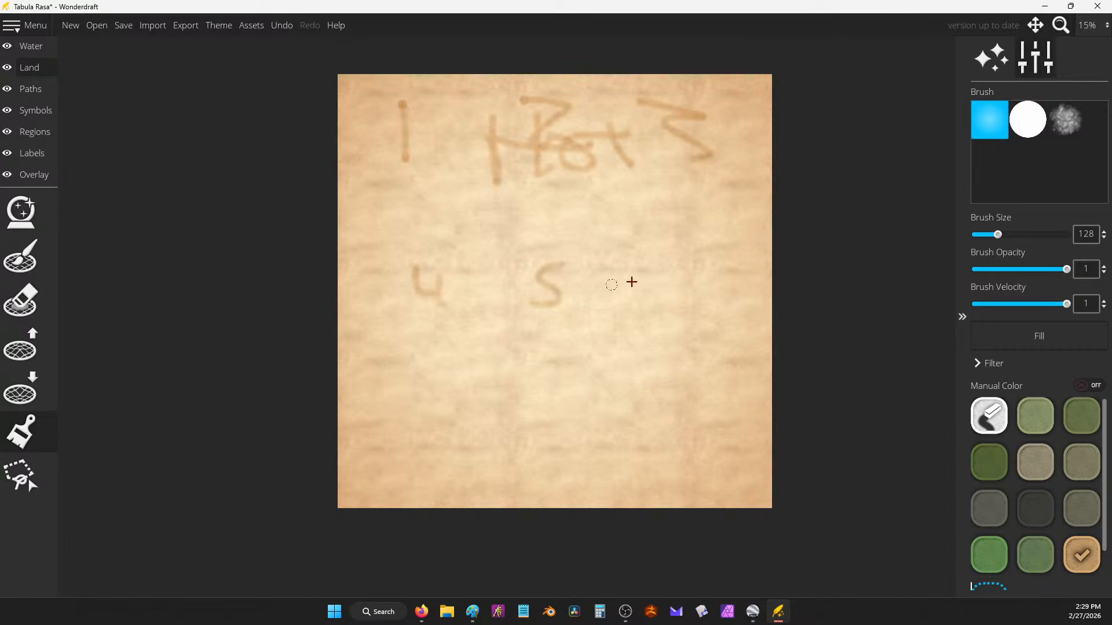
mouse_move(640, 266)
mouse_down()
mouse_move(660, 321)
mouse_move(649, 307)
mouse_up()
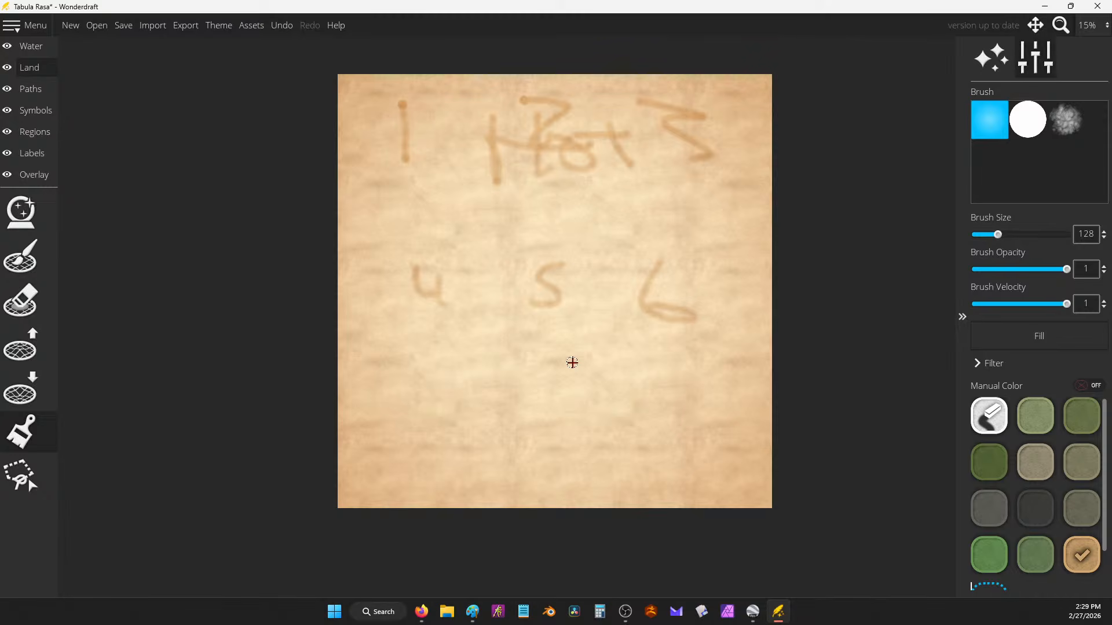
drag(412, 376, 432, 412)
mouse_move(558, 361)
mouse_down()
mouse_move(544, 362)
mouse_move(553, 379)
mouse_up()
mouse_move(703, 365)
mouse_down()
mouse_move(682, 368)
mouse_move(707, 420)
mouse_up()
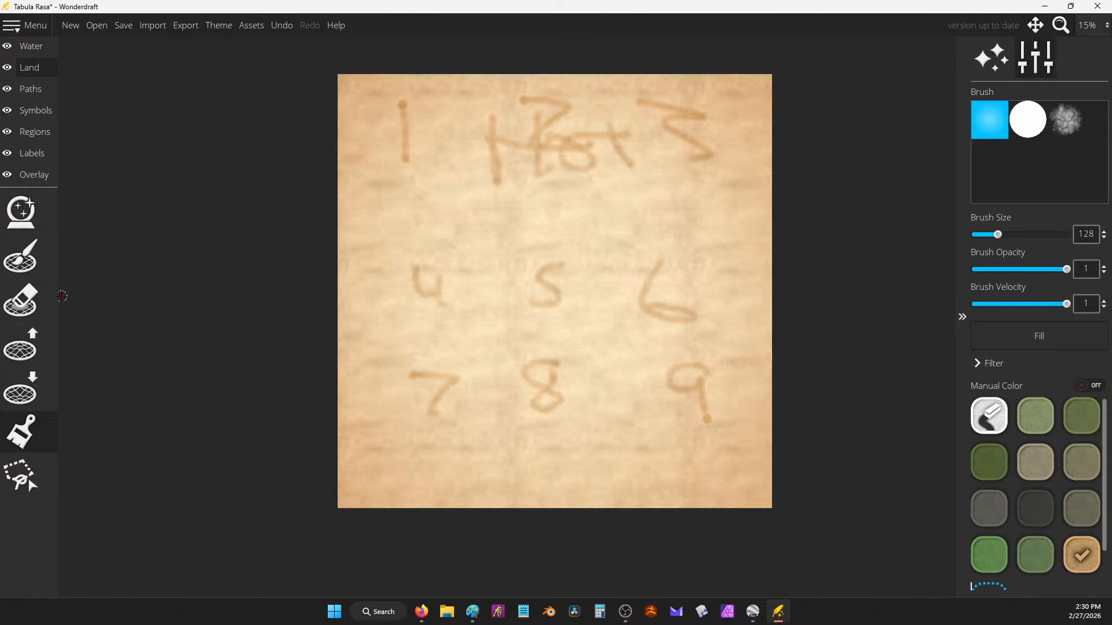
Step: Select the Land Eraser at size 64 and test a right-edge cut, then undo it
click(26, 300)
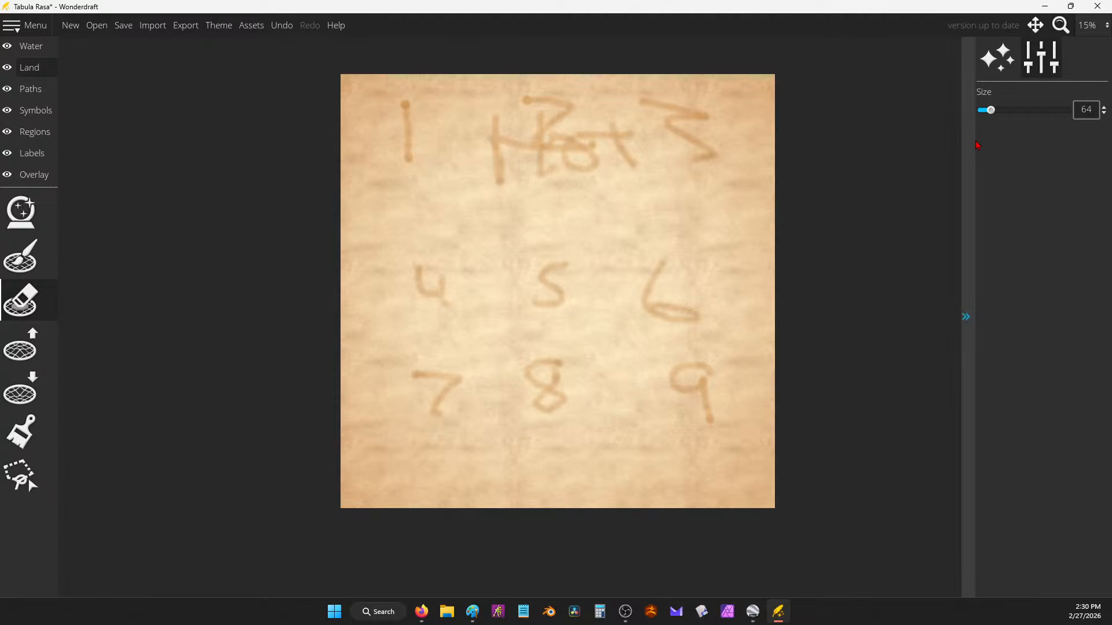
drag(781, 216, 723, 226)
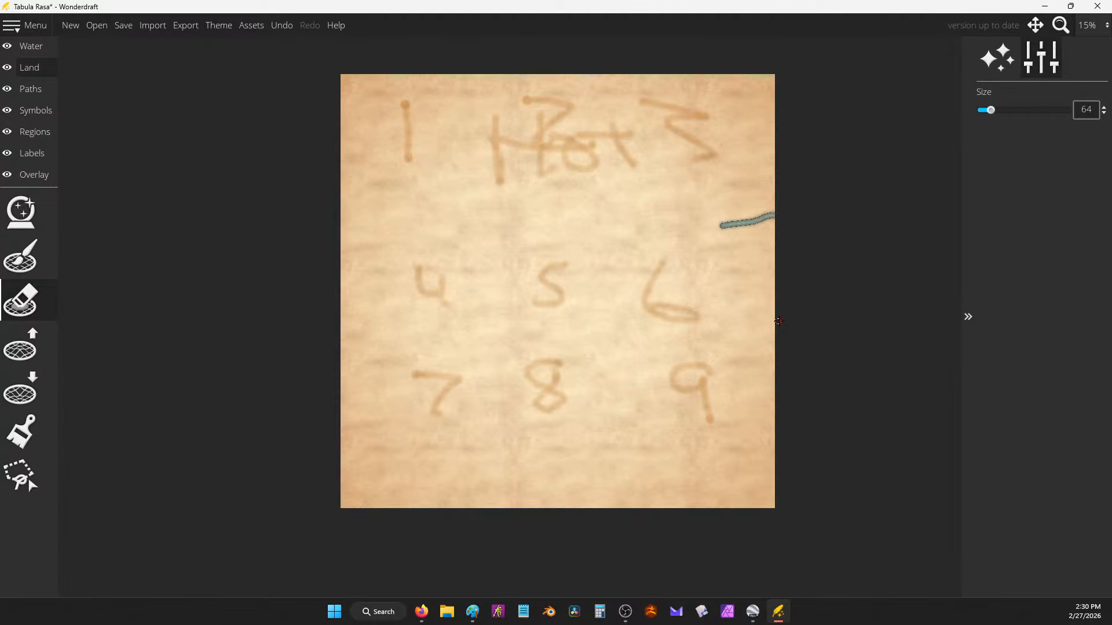
key(ctrl+z)
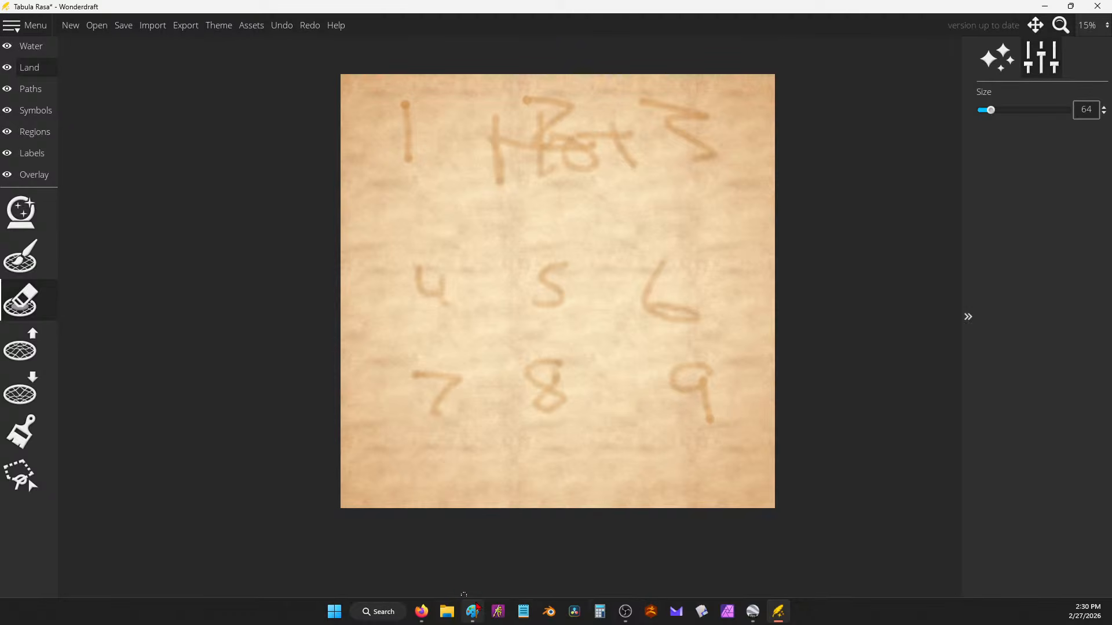
Step: Add a ten-sided die to the Google dice roller, rolling 4 and 2 for a total of 6
mouse_move(421, 612)
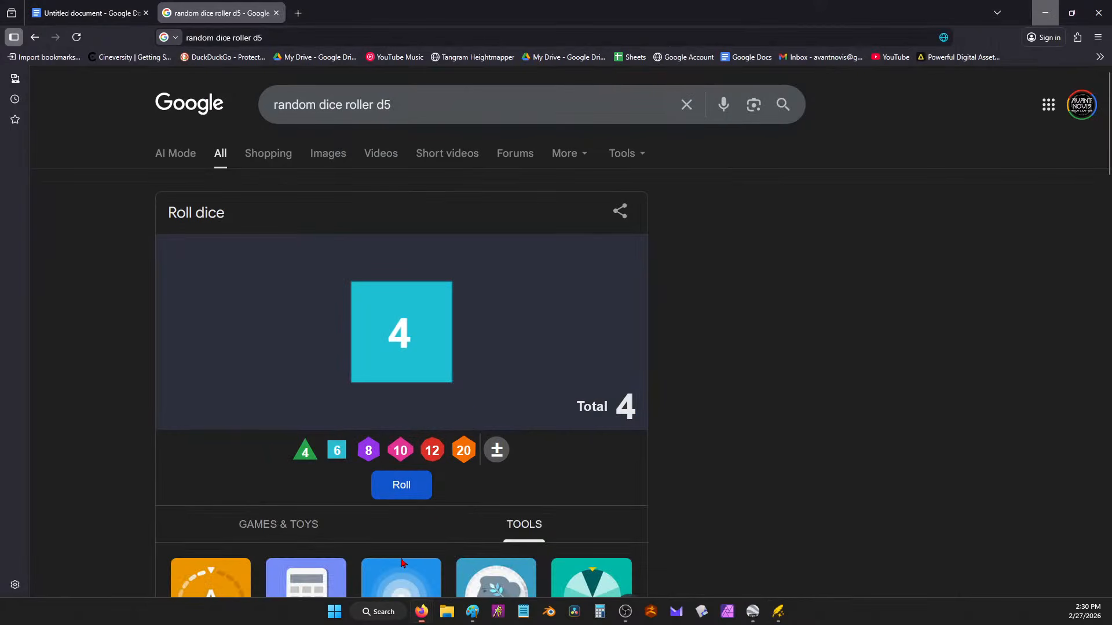
click(357, 553)
click(399, 451)
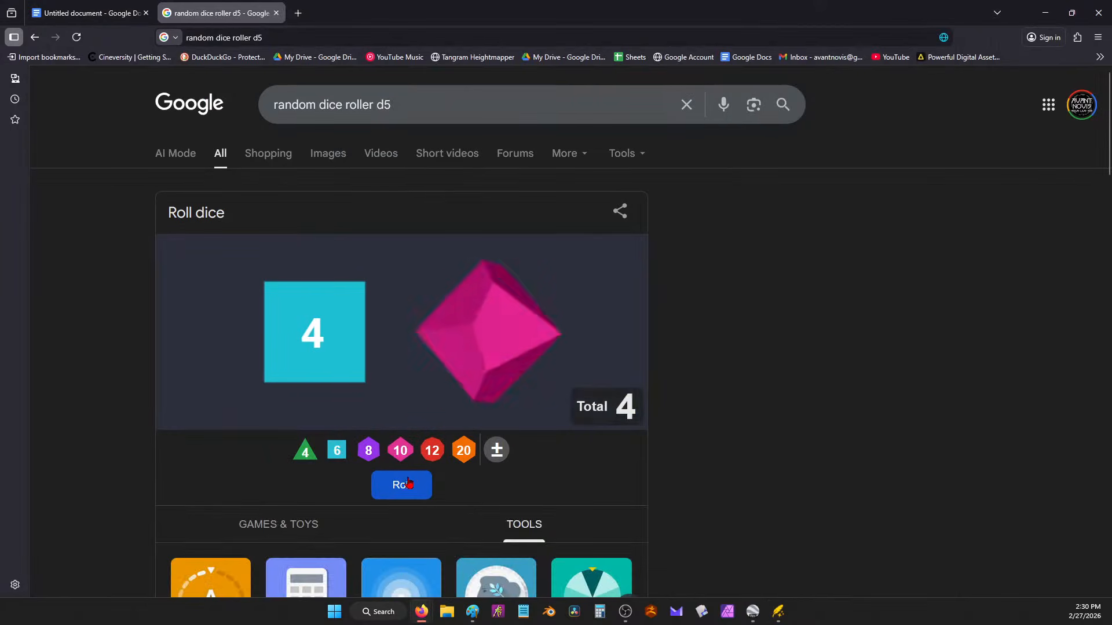
click(1046, 12)
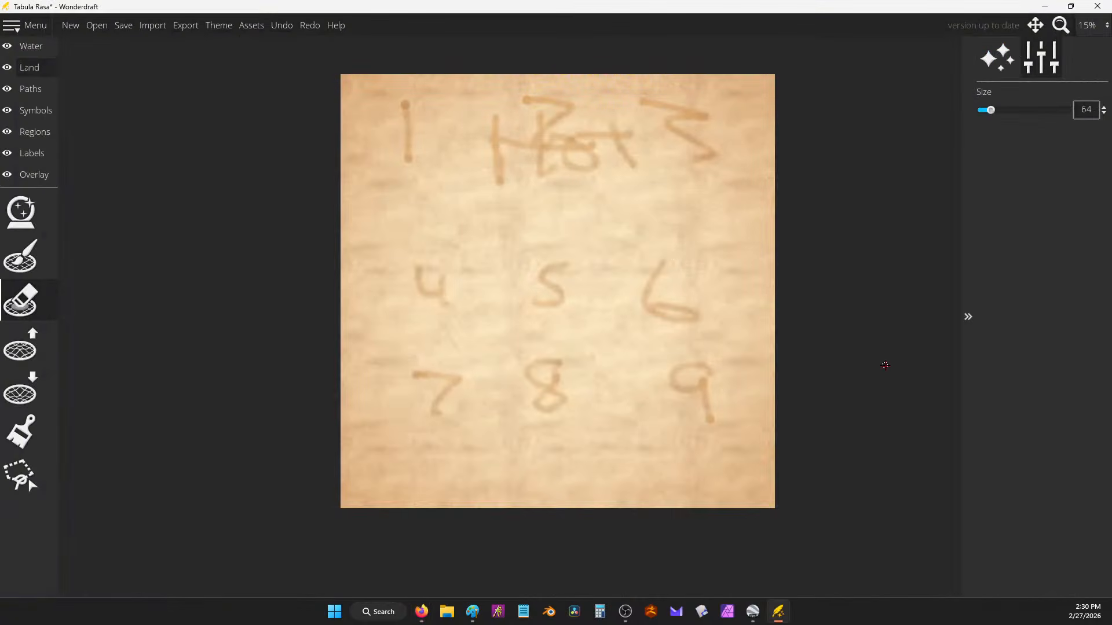
Step: Carve a small water notch into the top edge near the 2, then roll a third d10 (7)
drag(477, 70, 496, 82)
key(alt+Tab)
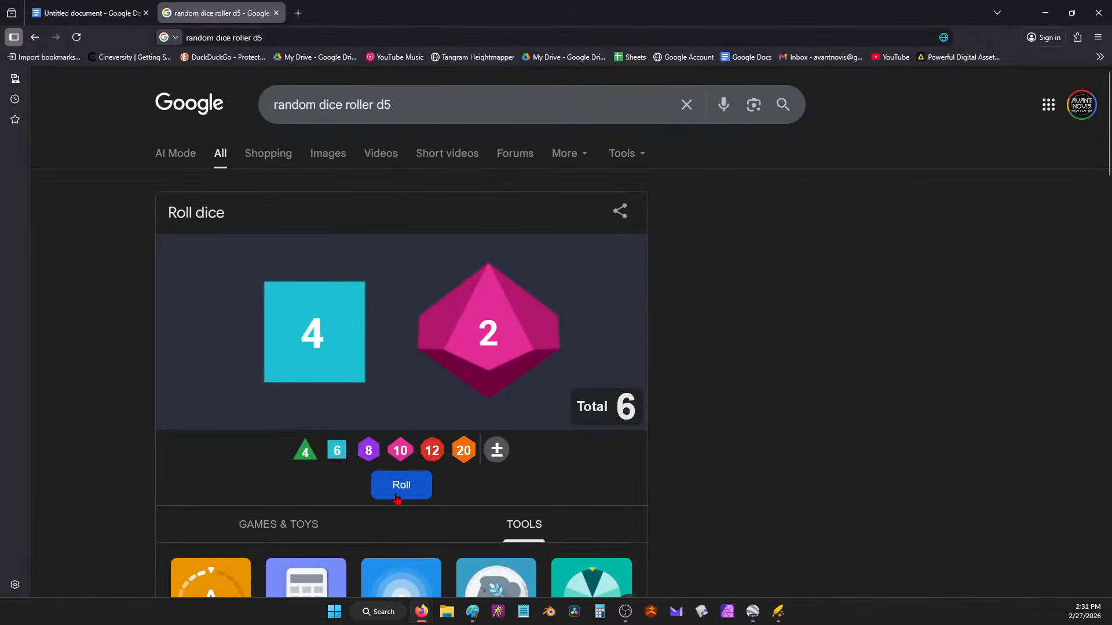
click(398, 449)
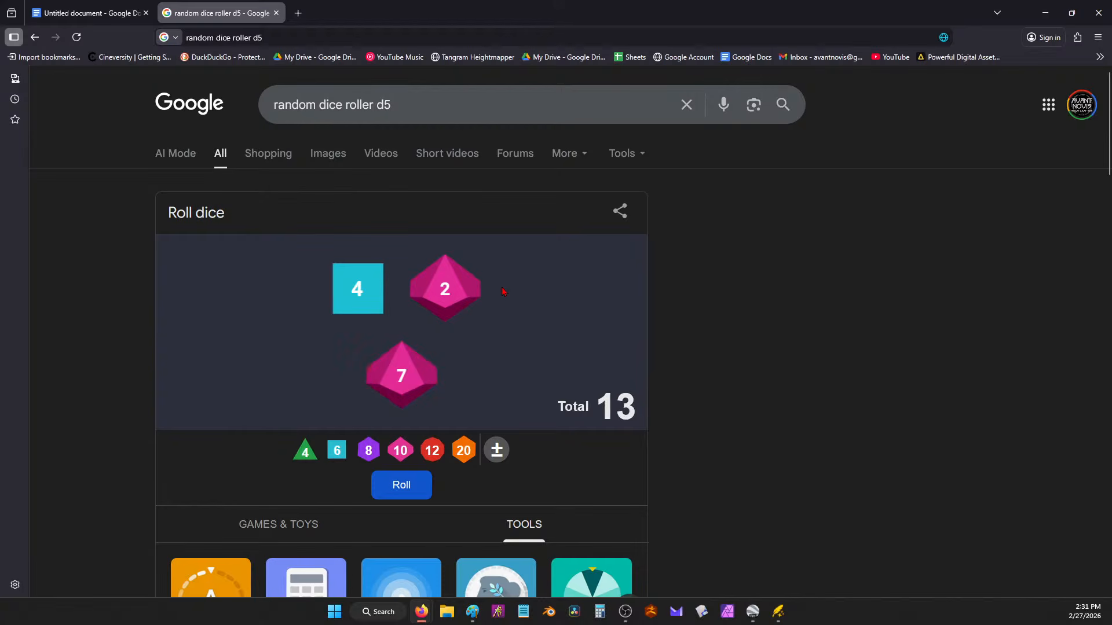
key(alt+Tab)
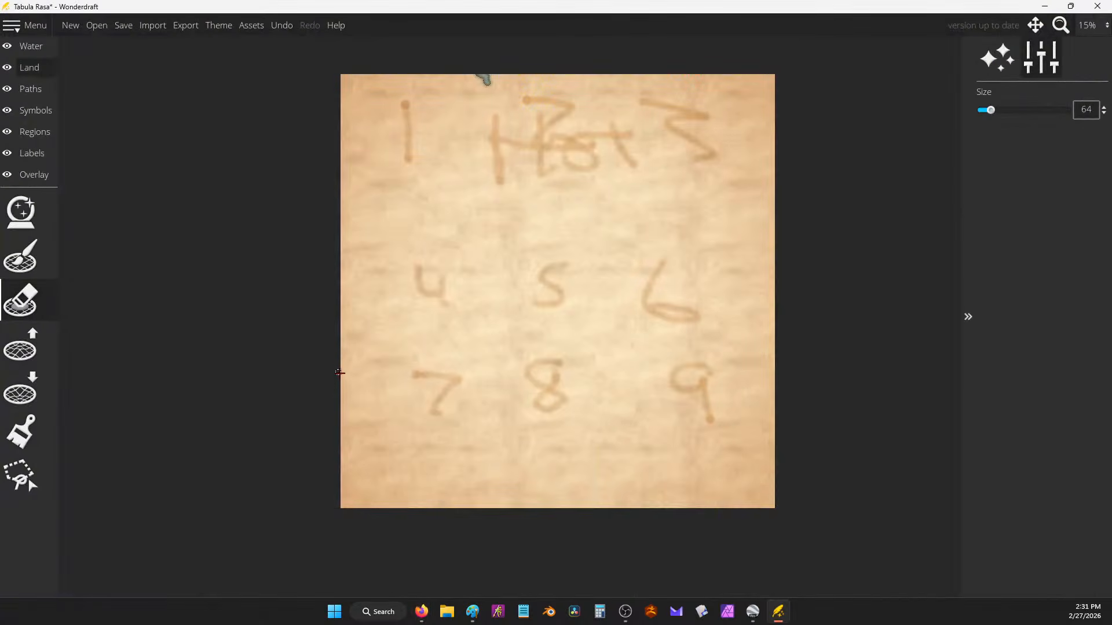
Step: Trace the sea's coastline in from the left edge, with a hook and a loop toward the 9
mouse_move(340, 373)
mouse_down()
mouse_move(383, 386)
mouse_move(433, 358)
mouse_move(429, 370)
mouse_move(480, 340)
mouse_move(463, 342)
mouse_move(515, 300)
mouse_move(502, 307)
mouse_move(532, 303)
mouse_move(591, 344)
mouse_move(541, 307)
mouse_move(558, 303)
mouse_move(573, 344)
mouse_move(582, 334)
mouse_move(557, 300)
mouse_move(586, 346)
mouse_up()
drag(603, 357, 557, 405)
drag(581, 340, 600, 364)
drag(573, 317, 559, 313)
mouse_move(553, 404)
mouse_down()
mouse_move(542, 464)
mouse_move(507, 459)
mouse_move(502, 484)
mouse_move(512, 489)
mouse_move(489, 514)
mouse_up()
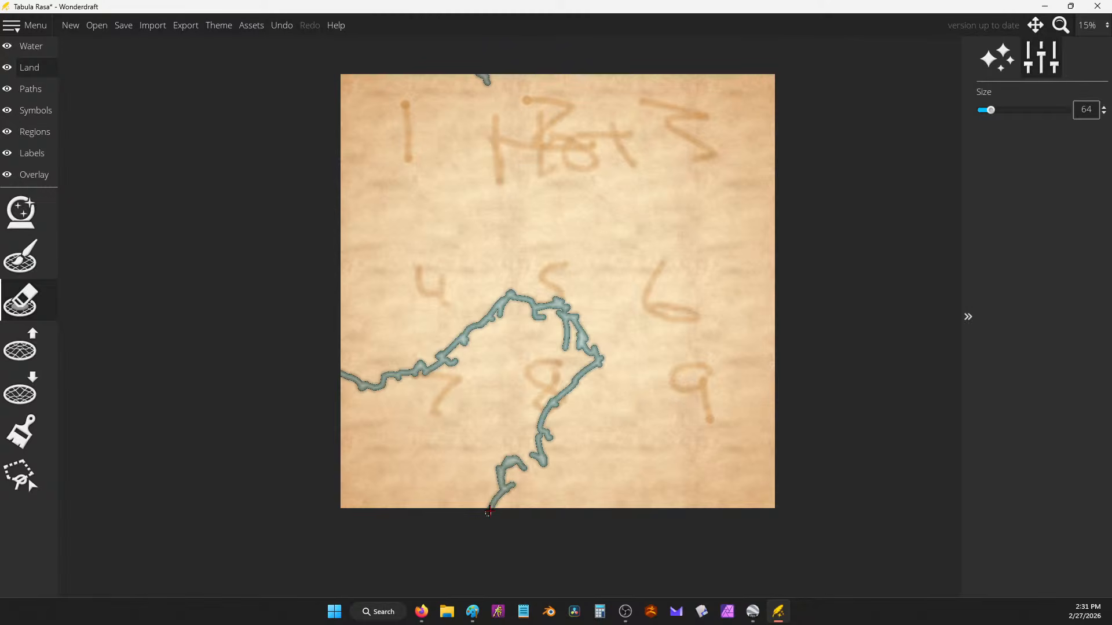
drag(517, 459, 533, 472)
mouse_move(331, 371)
mouse_down()
mouse_move(367, 375)
mouse_move(429, 349)
mouse_move(368, 383)
mouse_move(423, 351)
mouse_move(434, 364)
mouse_move(415, 368)
mouse_move(409, 350)
mouse_move(394, 373)
mouse_move(438, 361)
mouse_move(375, 387)
mouse_up()
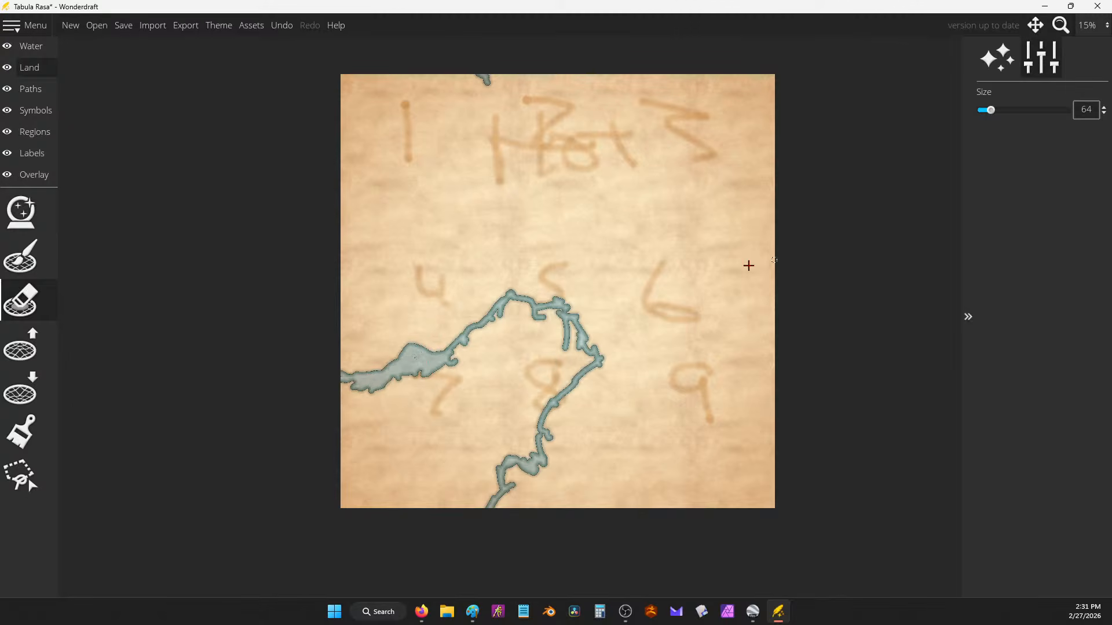
mouse_move(552, 292)
mouse_down()
mouse_move(597, 305)
mouse_move(595, 351)
mouse_move(648, 405)
mouse_move(631, 430)
mouse_move(565, 399)
mouse_move(574, 304)
mouse_move(555, 297)
mouse_move(535, 310)
mouse_move(512, 294)
mouse_move(493, 319)
mouse_up()
Step: Raise the eraser size to 337, flood the lower left with water, undo the overreach, and fill the loop lake
drag(990, 110, 1036, 110)
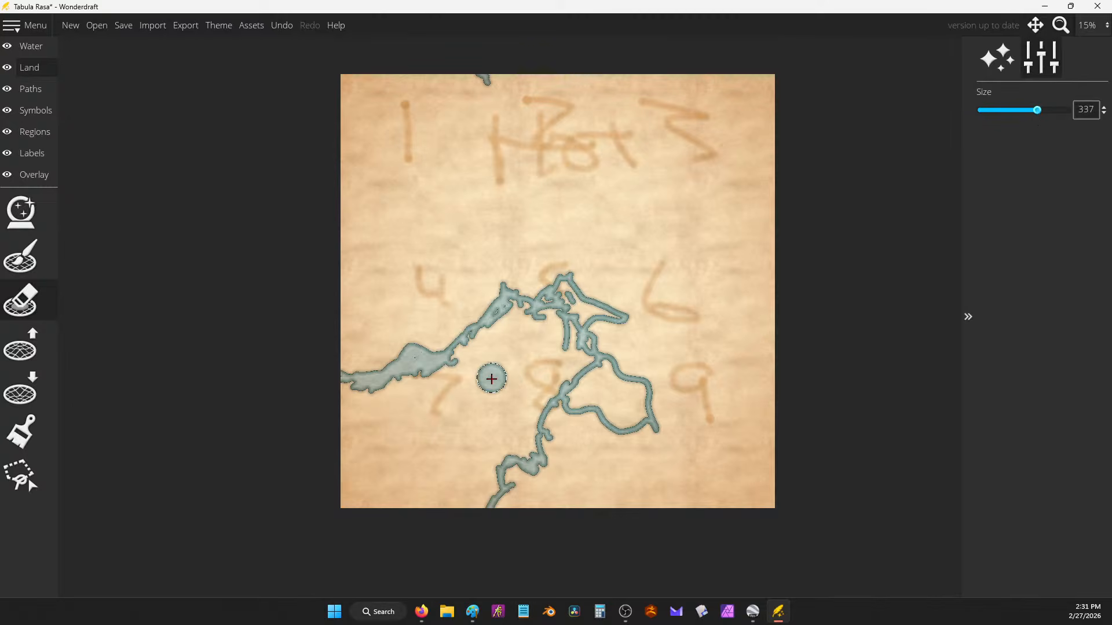
mouse_move(489, 377)
mouse_down()
mouse_move(446, 458)
mouse_move(423, 454)
mouse_move(446, 396)
mouse_move(432, 379)
mouse_move(347, 400)
mouse_move(347, 390)
mouse_move(380, 390)
mouse_move(410, 430)
mouse_move(426, 417)
mouse_move(349, 480)
mouse_move(353, 521)
mouse_move(457, 440)
mouse_move(450, 515)
mouse_move(464, 510)
mouse_move(485, 487)
mouse_move(540, 334)
mouse_move(532, 324)
mouse_move(475, 360)
mouse_move(464, 349)
mouse_move(502, 315)
mouse_move(546, 319)
mouse_move(560, 298)
mouse_move(581, 328)
mouse_move(565, 298)
mouse_move(541, 316)
mouse_move(551, 312)
mouse_move(582, 439)
mouse_move(588, 524)
mouse_move(556, 347)
mouse_move(561, 463)
mouse_move(537, 409)
mouse_move(527, 515)
mouse_move(496, 364)
mouse_move(482, 424)
mouse_move(455, 450)
mouse_move(500, 518)
mouse_move(527, 529)
mouse_up()
key(ctrl+z)
key(ctrl+z)
key(ctrl+z)
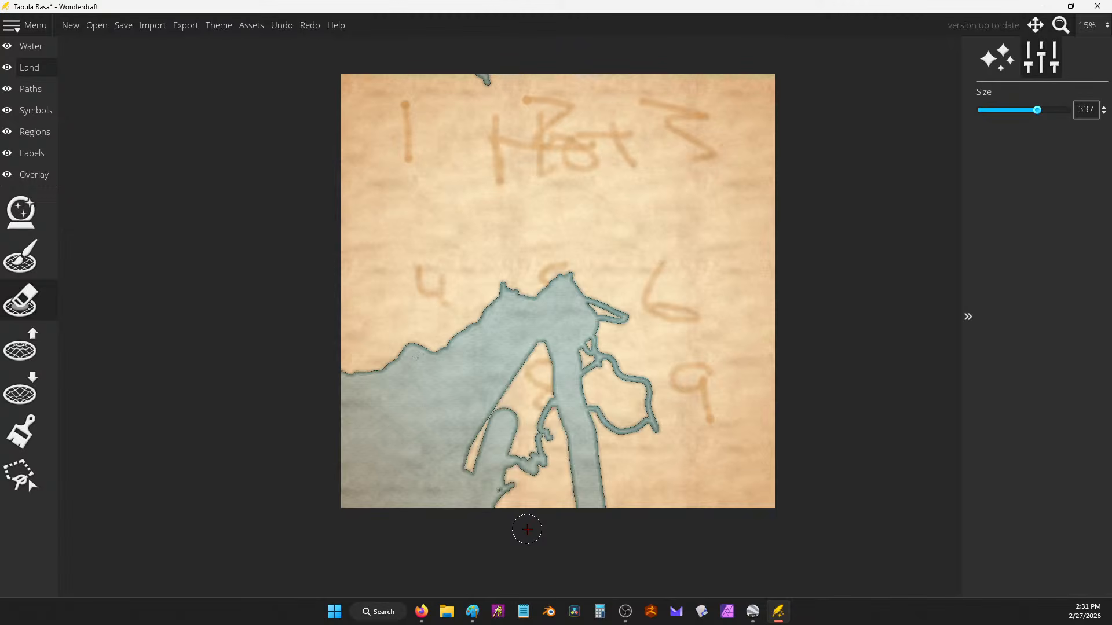
mouse_move(611, 387)
mouse_down()
mouse_move(622, 410)
mouse_move(641, 414)
mouse_move(640, 401)
mouse_move(595, 379)
mouse_move(568, 388)
mouse_move(526, 420)
mouse_move(522, 453)
mouse_move(488, 434)
mouse_move(552, 377)
mouse_move(529, 307)
mouse_move(473, 349)
mouse_move(509, 330)
mouse_move(547, 357)
mouse_move(562, 295)
mouse_move(622, 380)
mouse_move(600, 370)
mouse_move(575, 315)
mouse_move(613, 312)
mouse_move(514, 307)
mouse_move(504, 335)
mouse_move(469, 355)
mouse_move(488, 333)
mouse_move(551, 309)
mouse_move(581, 367)
mouse_move(573, 396)
mouse_move(621, 408)
mouse_up()
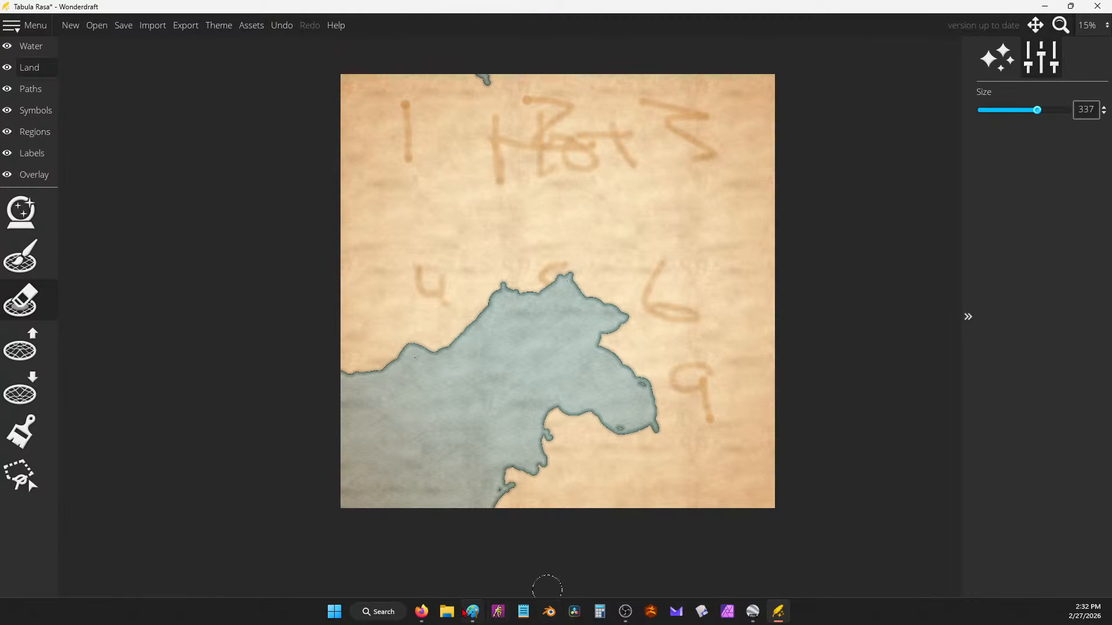
Step: Roll the Google dice several more times until it shows 5 and 4, totalling 12
mouse_move(421, 612)
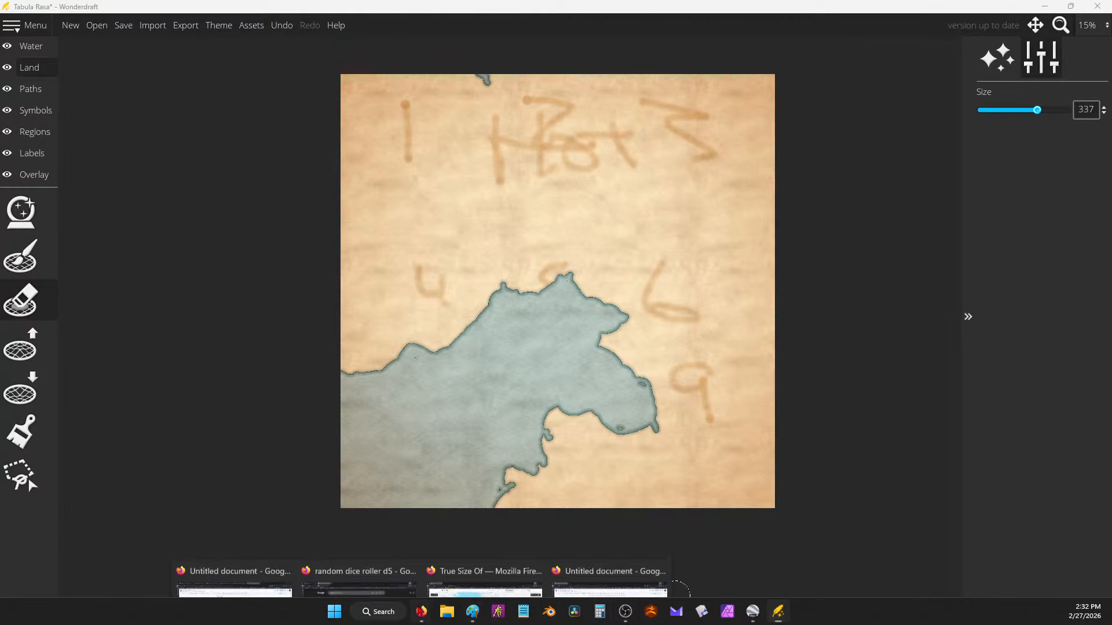
click(358, 582)
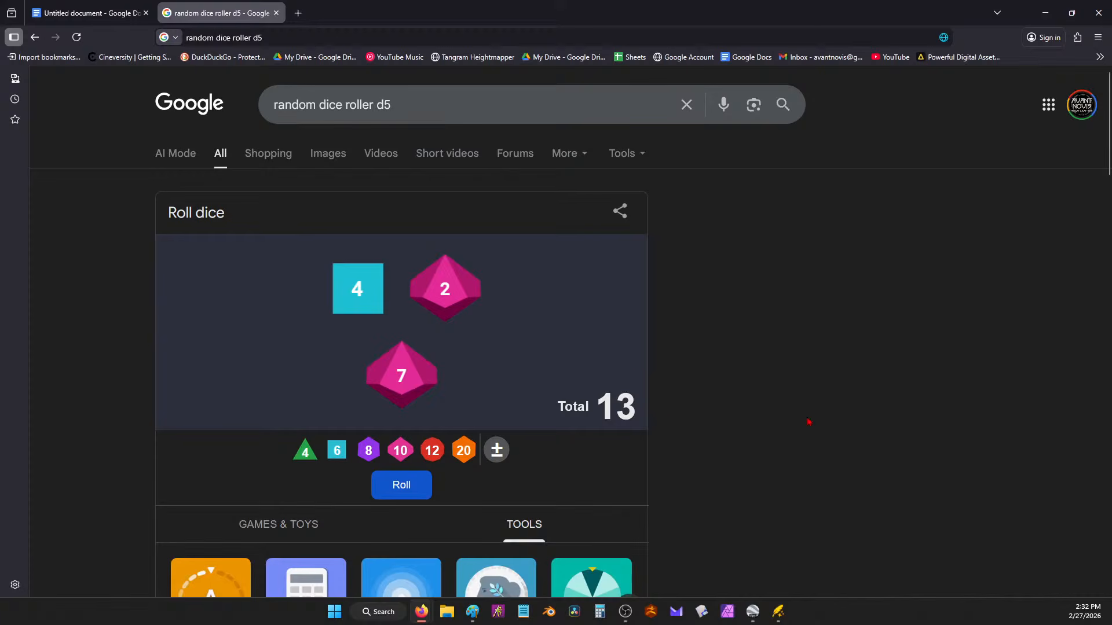
click(398, 485)
click(408, 487)
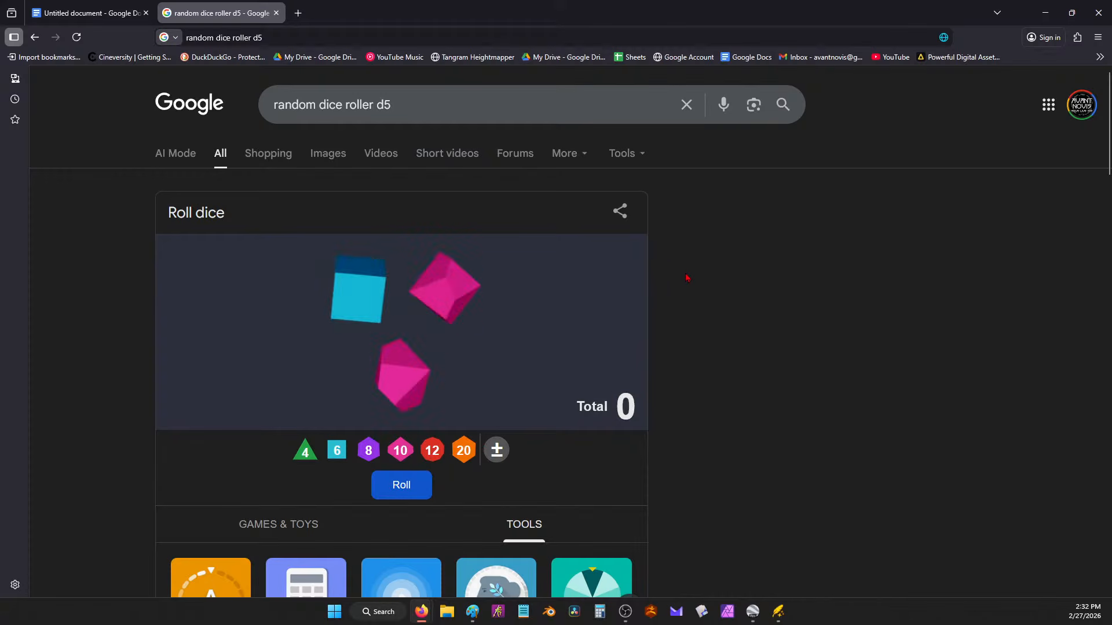
click(405, 487)
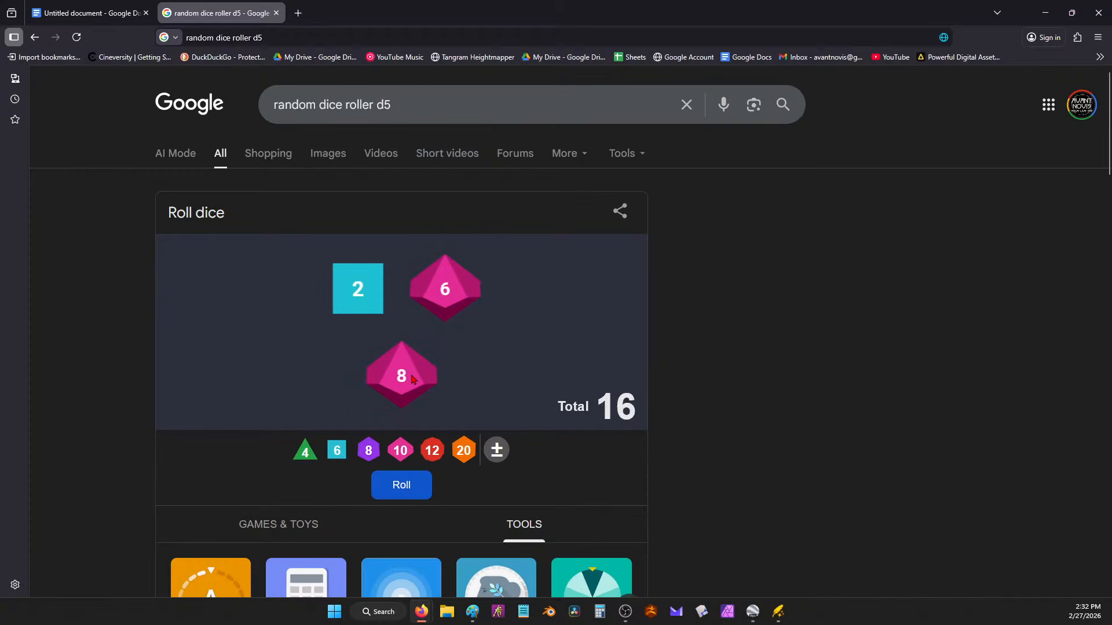
drag(959, 11, 614, 132)
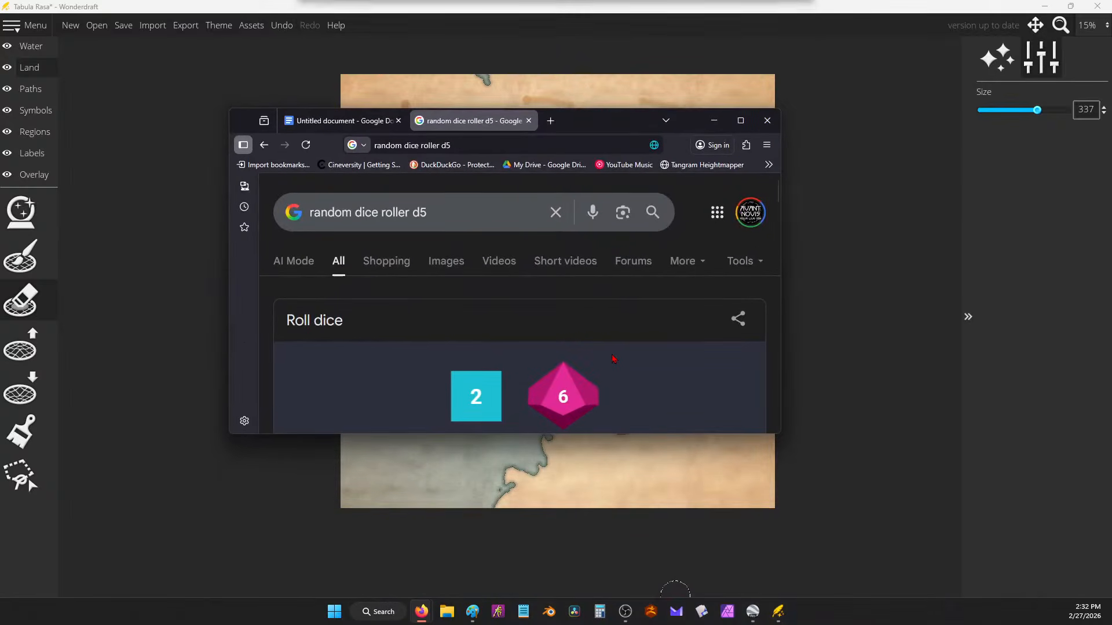
scroll(680, 344, down, 5)
scroll(629, 298, up, 3)
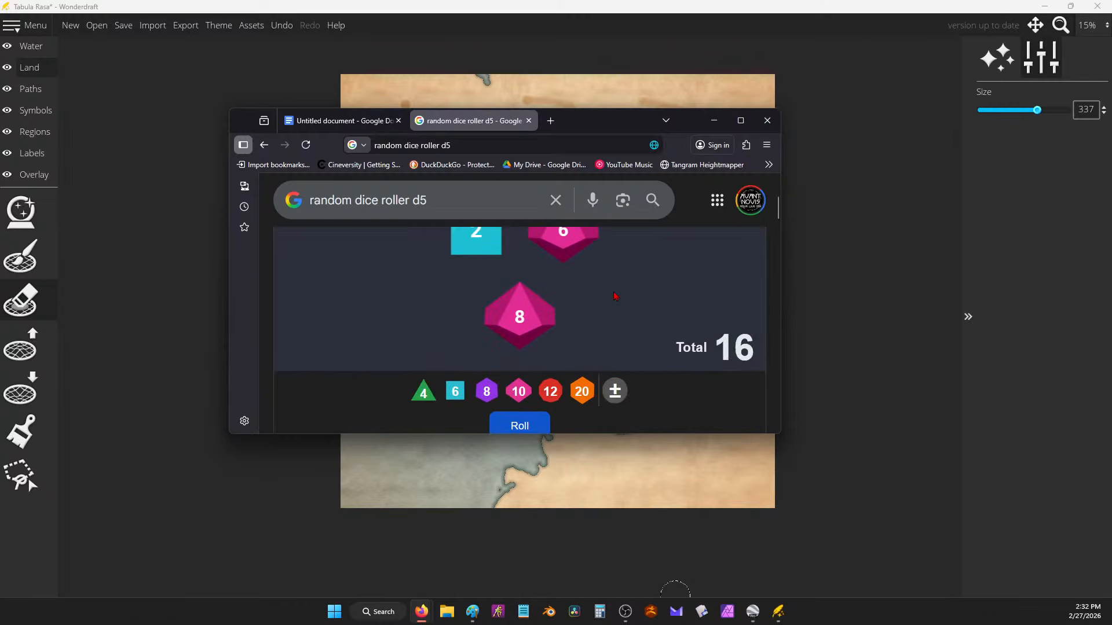
click(530, 431)
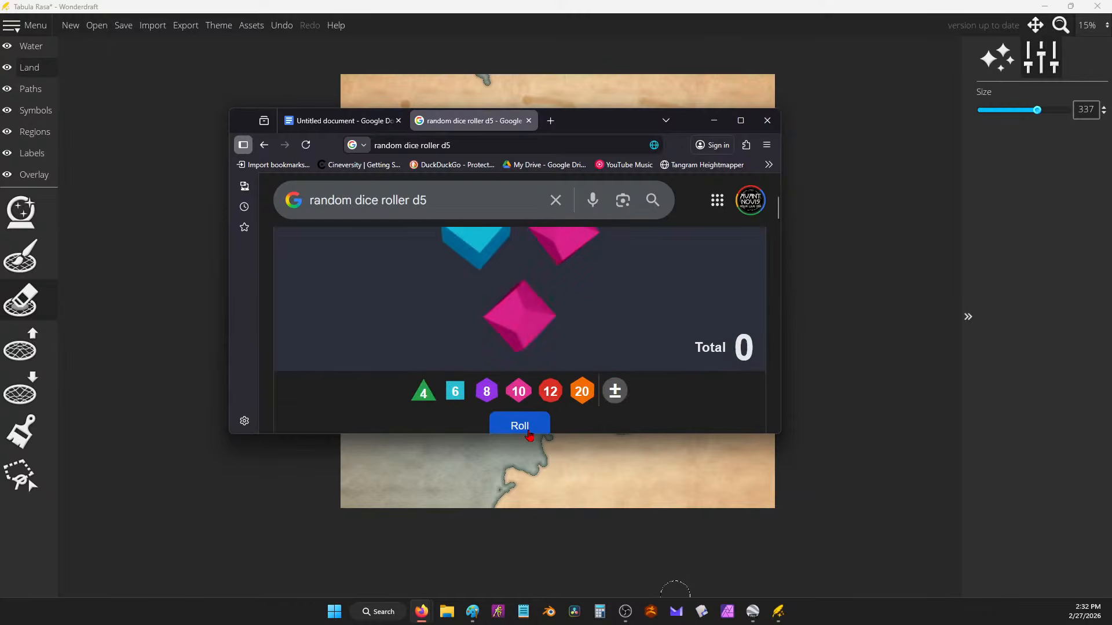
drag(573, 120, 871, 425)
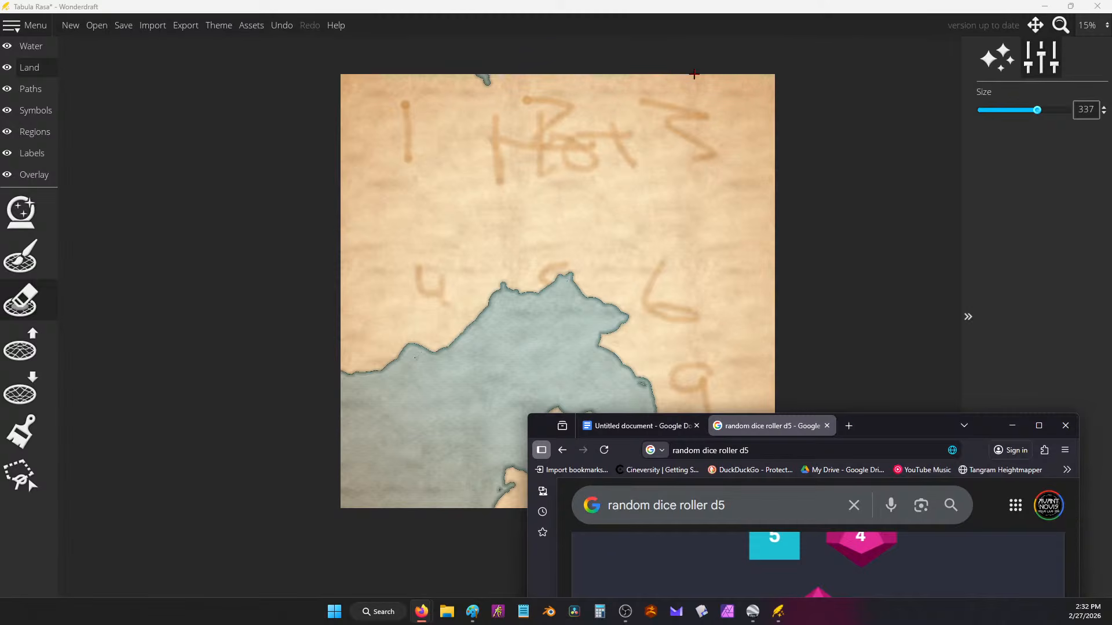
Step: At eraser size 52, carve a ragged top-right inlet to the right edge, undoing stray left-edge strokes
drag(694, 74, 725, 62)
drag(1033, 109, 1005, 107)
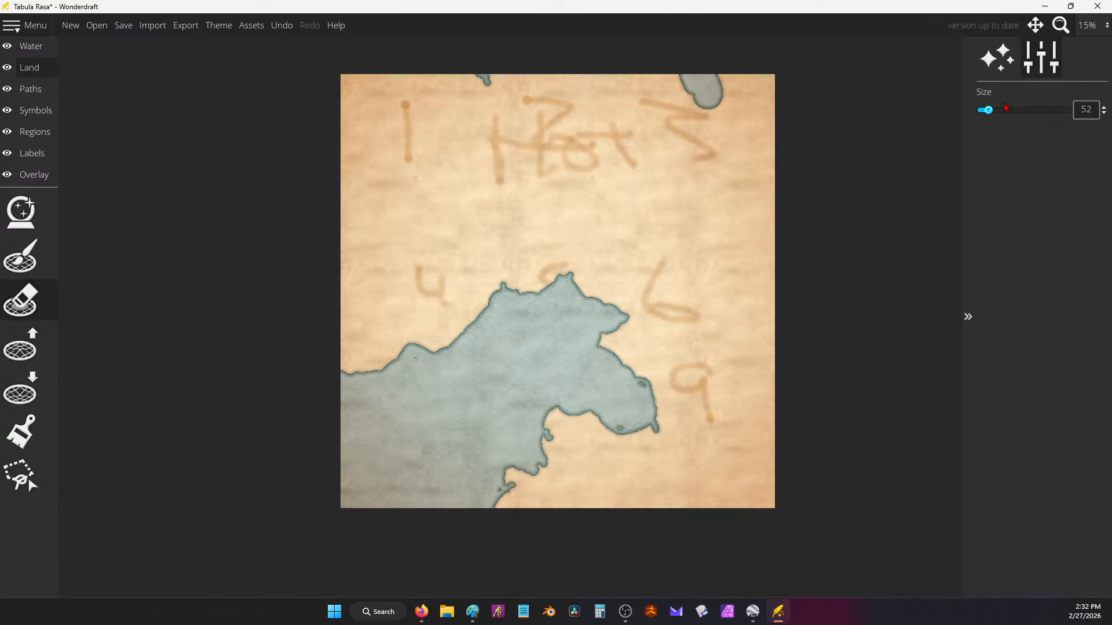
mouse_move(697, 116)
mouse_down()
mouse_move(688, 147)
mouse_move(704, 117)
mouse_move(703, 146)
mouse_move(737, 150)
mouse_up()
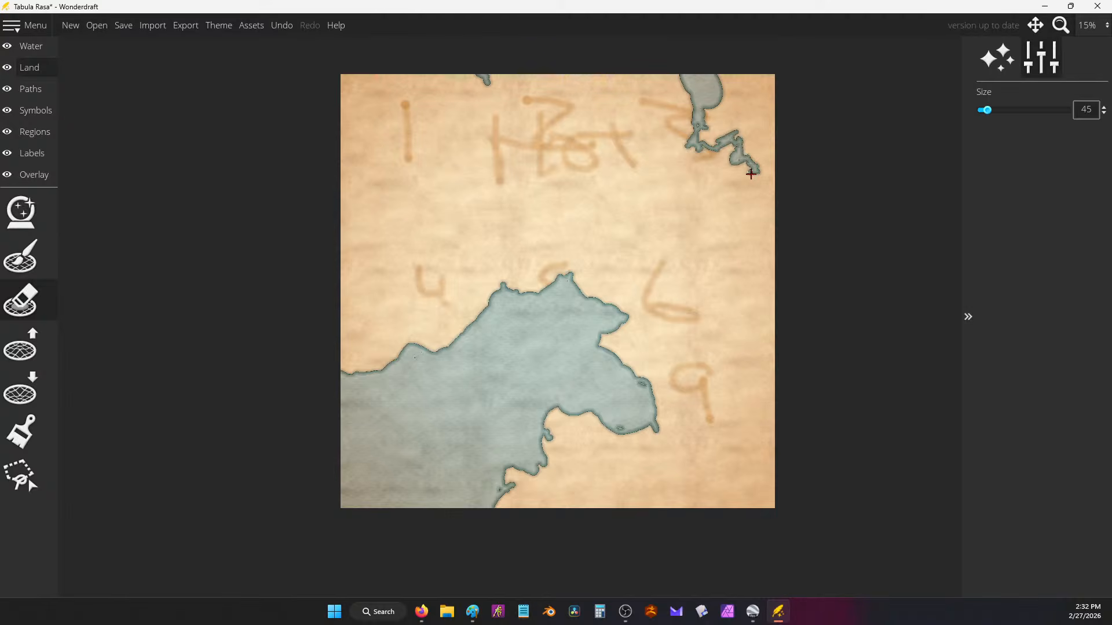
drag(756, 170, 788, 154)
drag(354, 103, 347, 194)
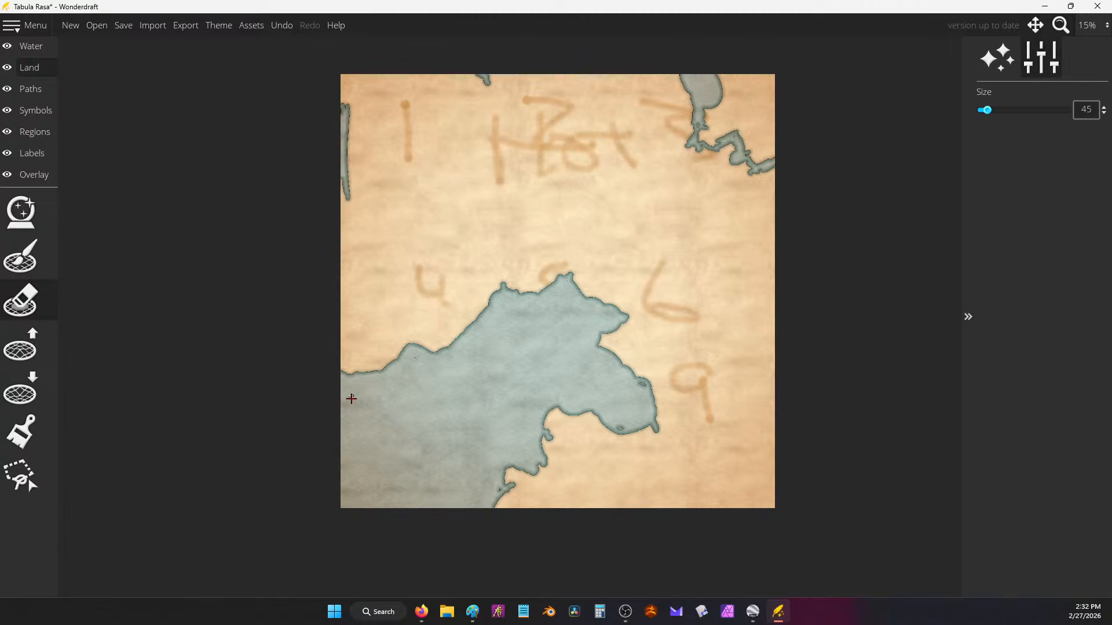
drag(346, 132, 402, 144)
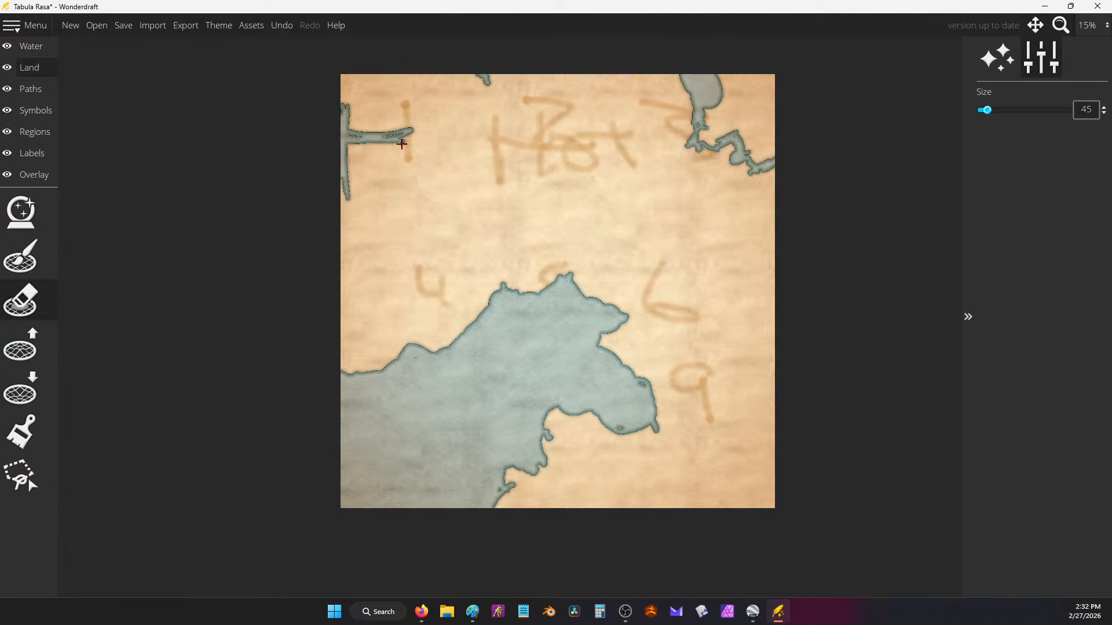
key(ctrl+z)
key(ctrl+z)
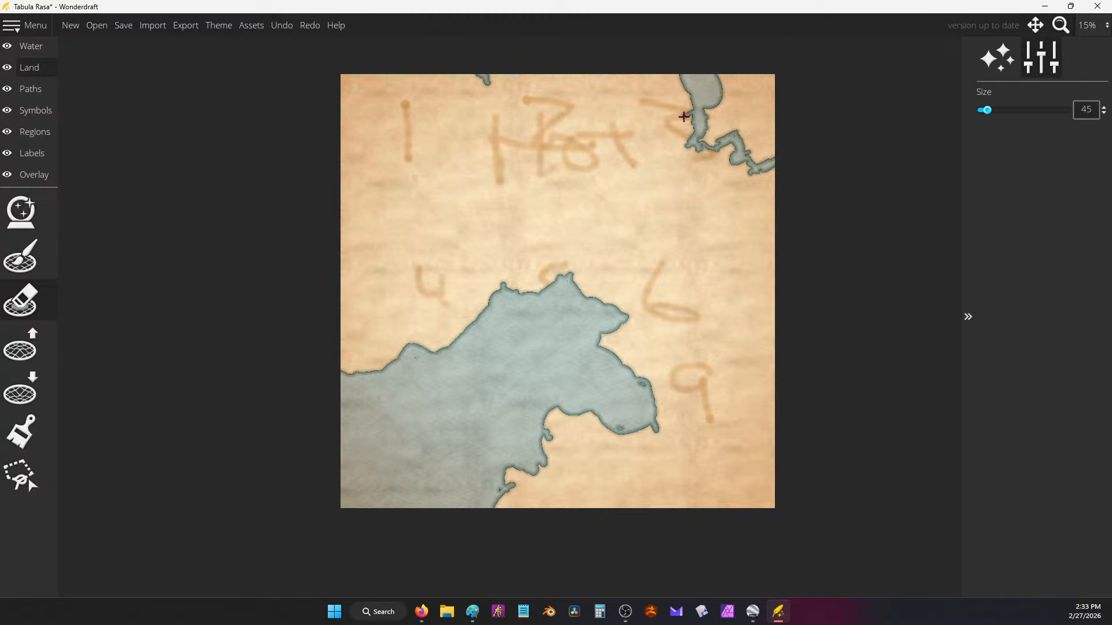
mouse_move(693, 119)
mouse_down()
mouse_move(745, 104)
mouse_move(741, 81)
mouse_move(766, 91)
mouse_move(772, 155)
mouse_move(747, 152)
mouse_move(744, 105)
mouse_move(767, 146)
mouse_move(775, 99)
mouse_move(751, 135)
mouse_move(759, 161)
mouse_move(743, 118)
mouse_move(707, 137)
mouse_move(720, 132)
mouse_move(723, 103)
mouse_move(743, 93)
mouse_move(740, 104)
mouse_move(722, 97)
mouse_move(742, 79)
mouse_up()
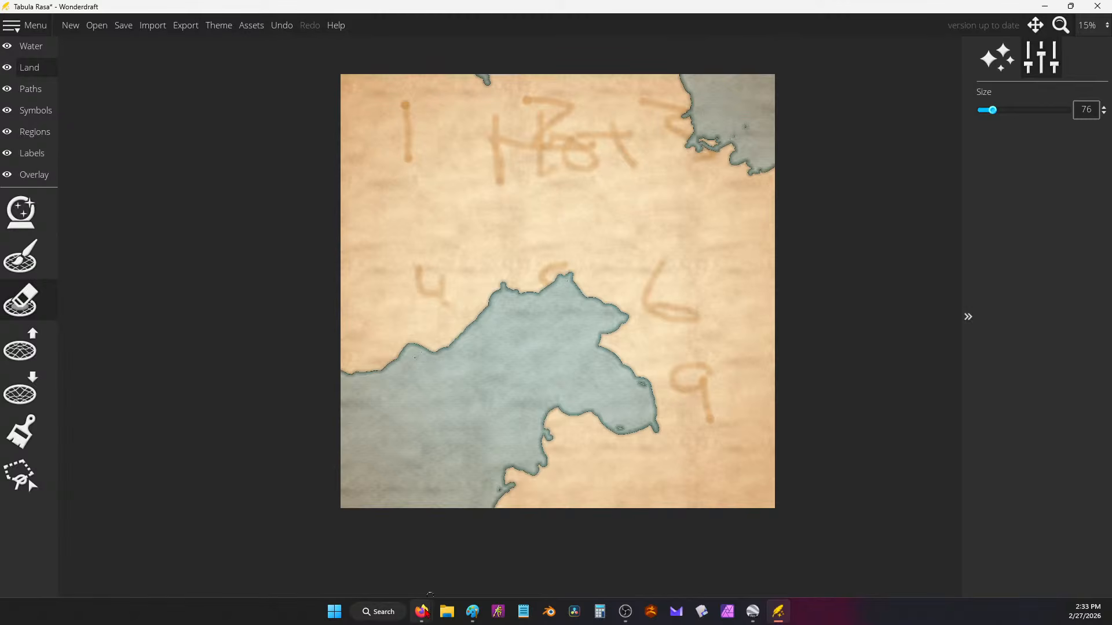
Step: Reposition and narrow the dice-roller window, then roll the dice again
mouse_move(421, 611)
mouse_move(362, 563)
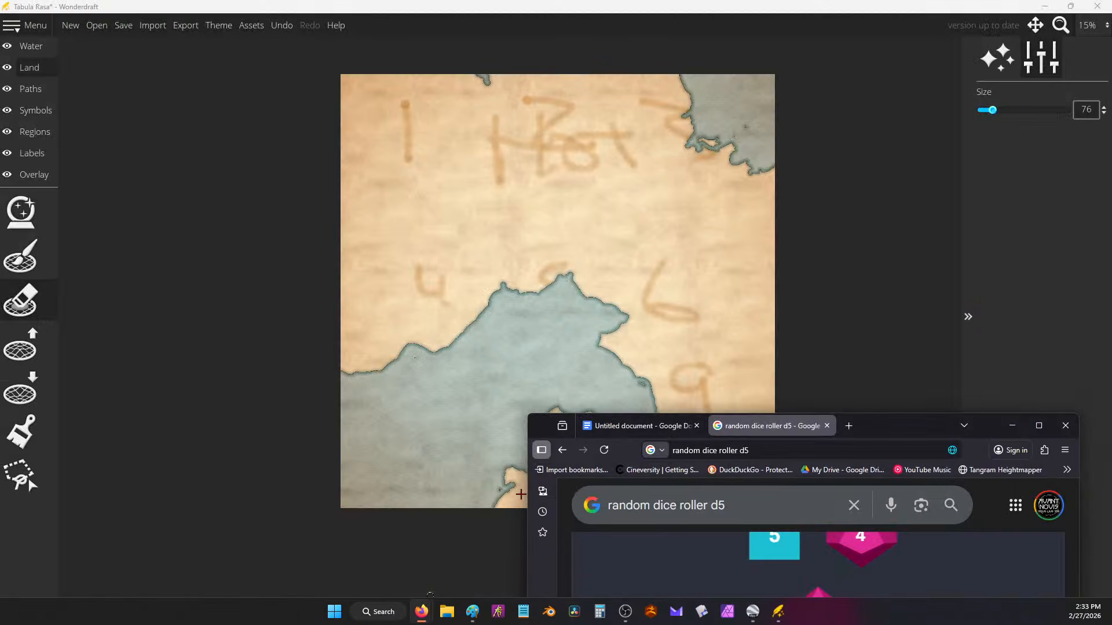
drag(915, 426, 886, 241)
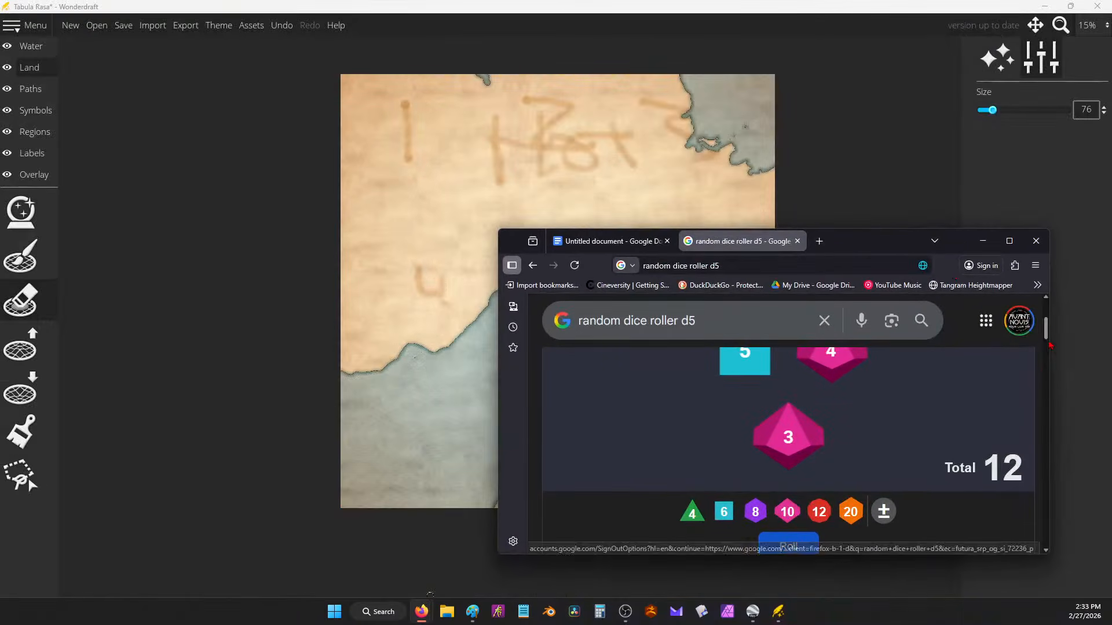
drag(1053, 369, 845, 366)
click(693, 537)
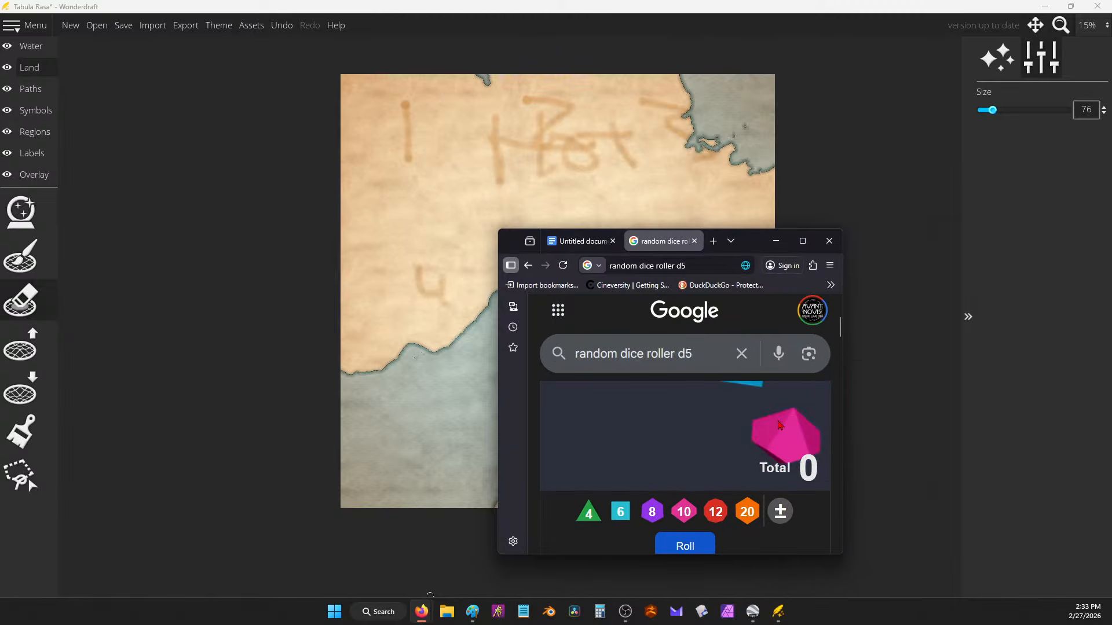
drag(762, 243, 859, 365)
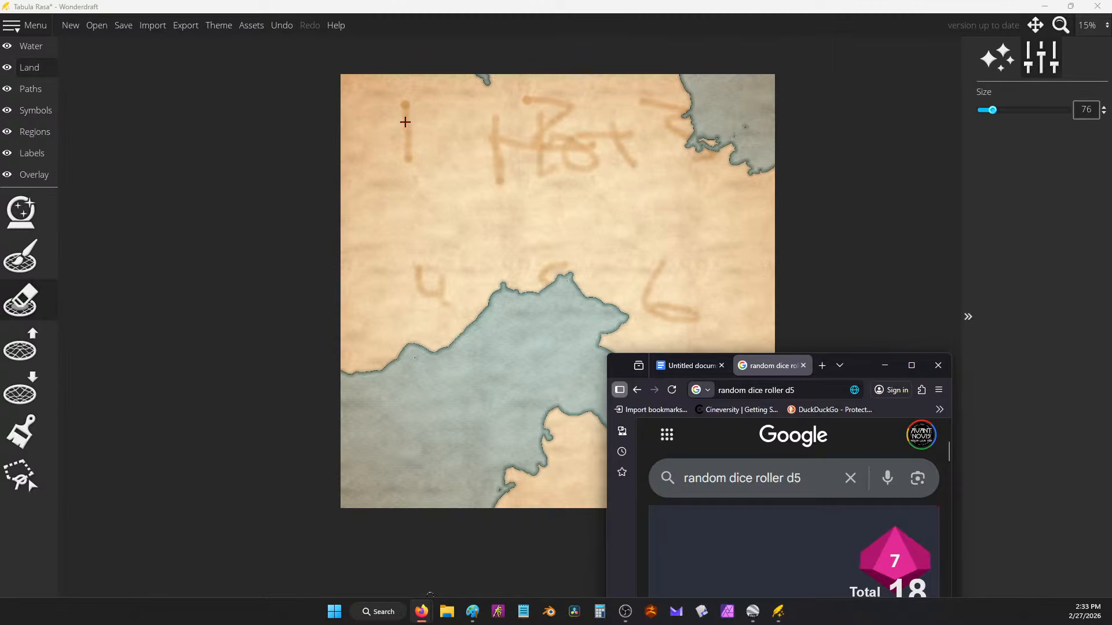
Step: Mark numerals 1 to 6 in water across the map, beside the 4, 6 and 9 and near the bottom edge
drag(405, 123, 409, 147)
drag(545, 114, 571, 135)
drag(389, 287, 392, 317)
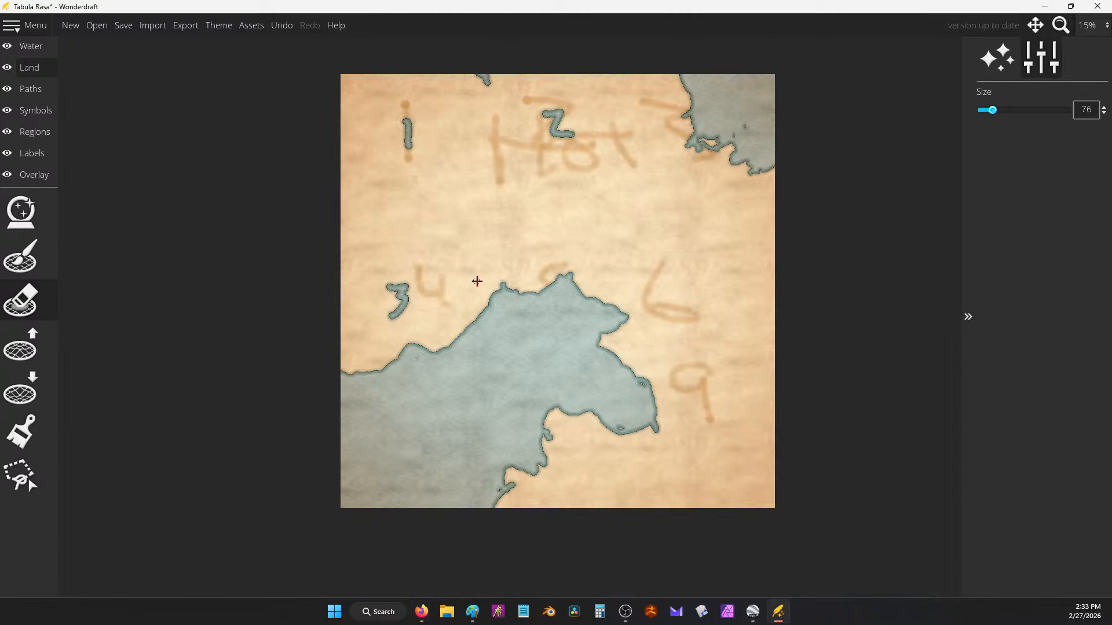
drag(705, 276, 721, 293)
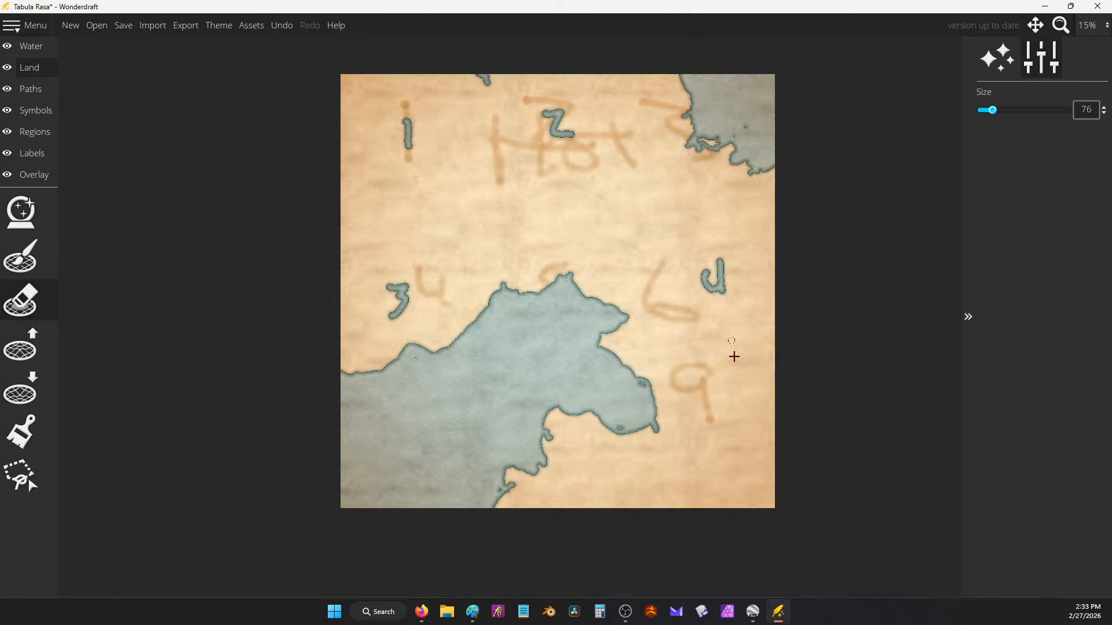
drag(747, 382, 719, 403)
drag(700, 469, 695, 490)
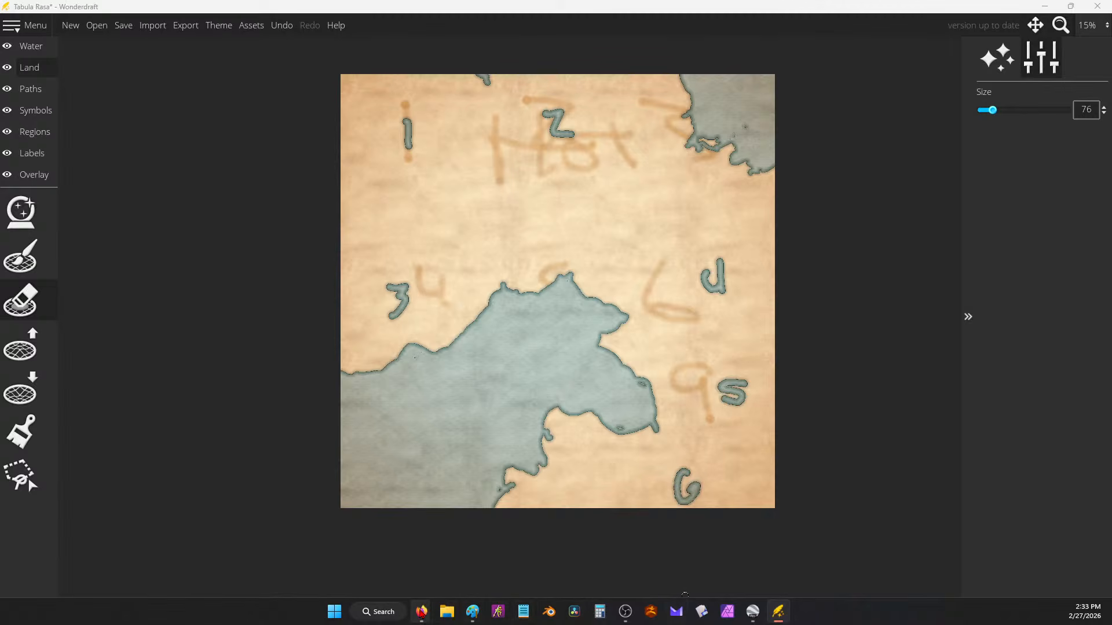
Step: Maximize the dice roller, add a six-sided die, and minimize the browser
mouse_move(421, 611)
click(337, 550)
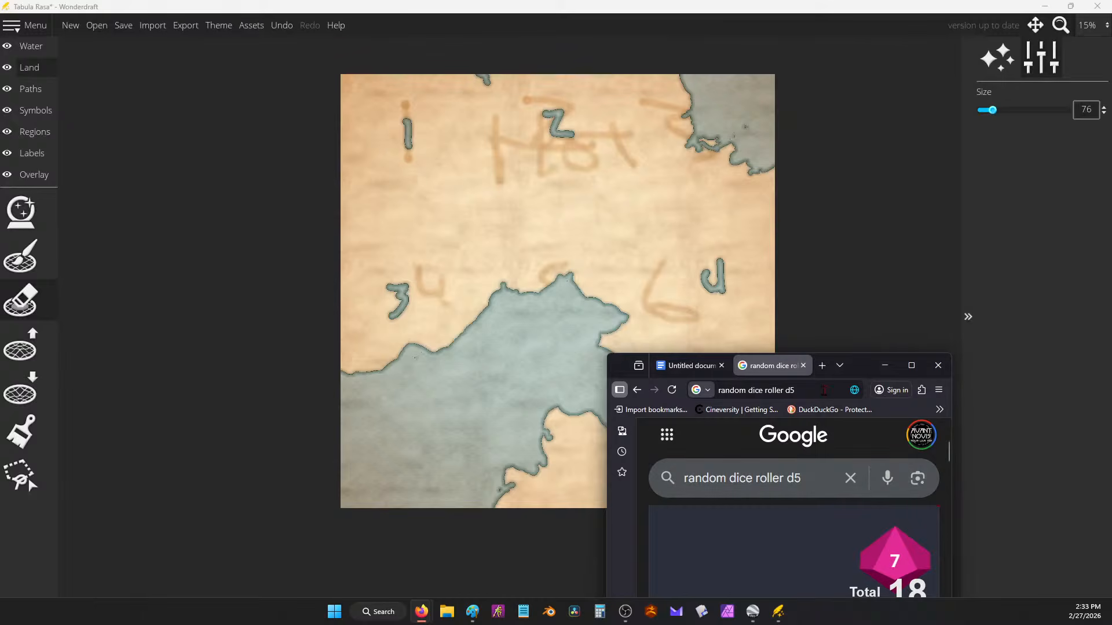
click(913, 366)
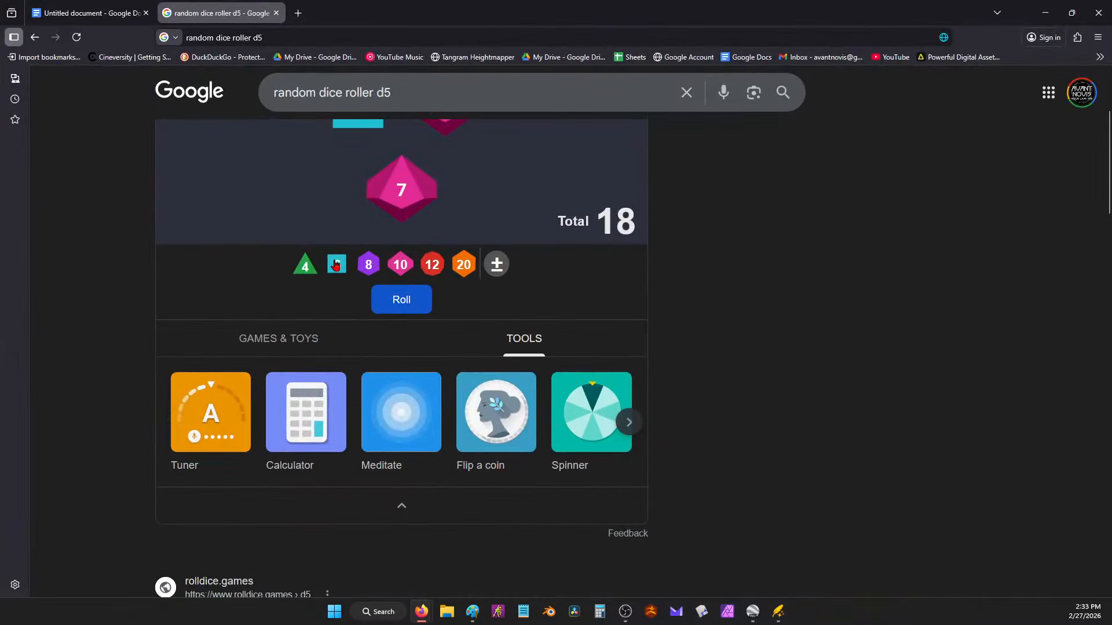
click(335, 264)
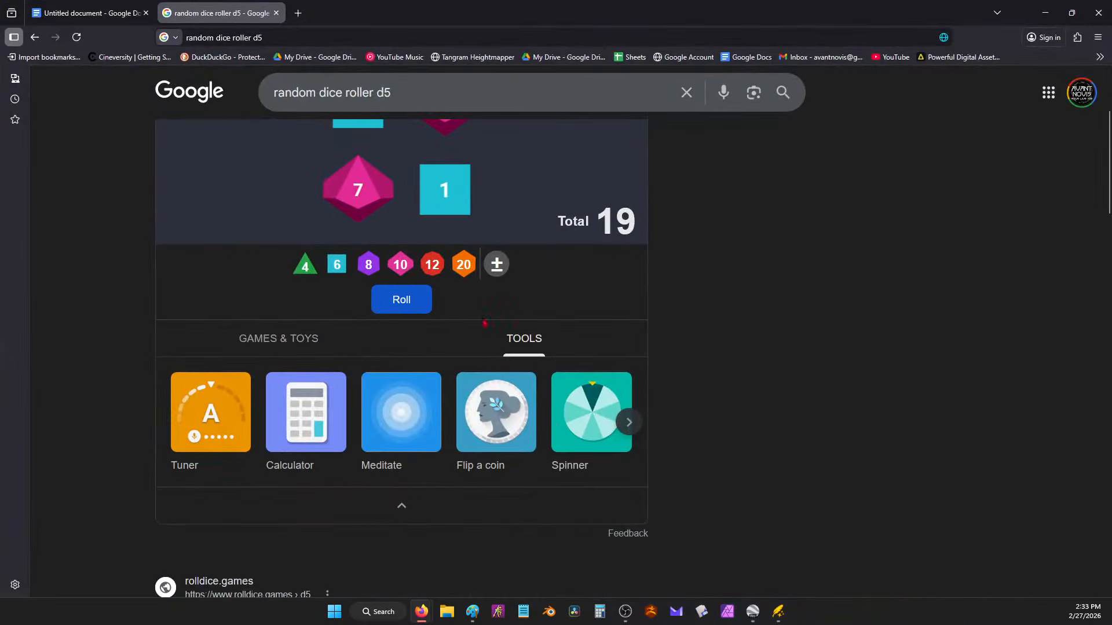
click(1046, 13)
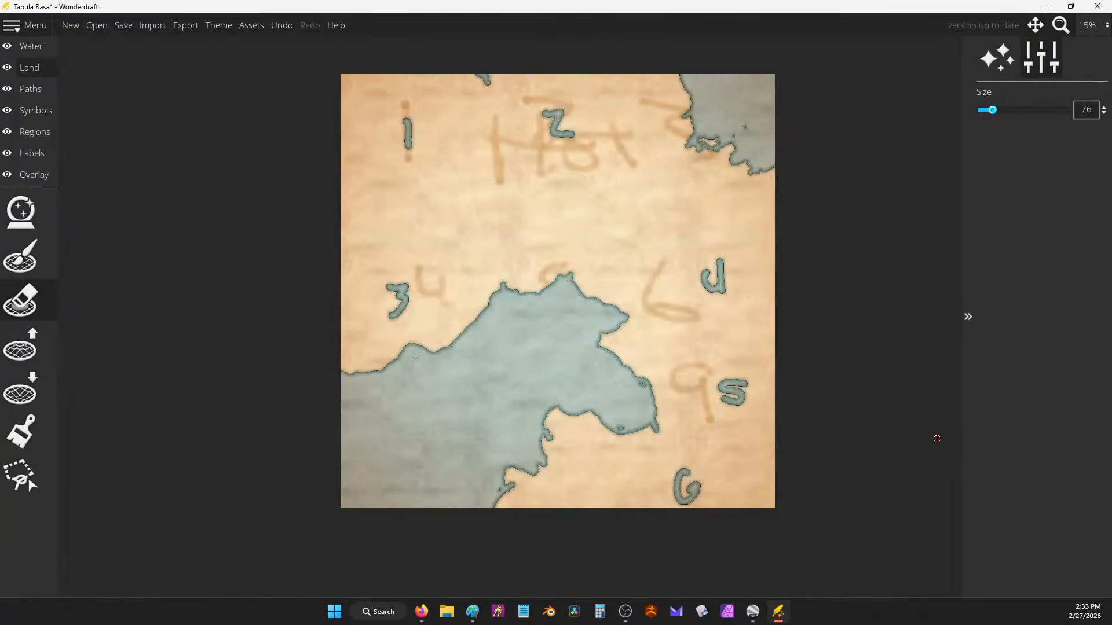
Step: Erase a ragged water channel down from the top-left corner through the 1 and widen its left side
mouse_move(407, 122)
mouse_down()
mouse_move(412, 90)
mouse_move(399, 107)
mouse_move(417, 79)
mouse_move(395, 104)
mouse_move(404, 139)
mouse_move(384, 150)
mouse_move(402, 119)
mouse_move(451, 181)
mouse_move(444, 198)
mouse_move(424, 151)
mouse_move(390, 167)
mouse_move(402, 147)
mouse_move(452, 194)
mouse_move(384, 94)
mouse_move(405, 78)
mouse_move(401, 97)
mouse_up()
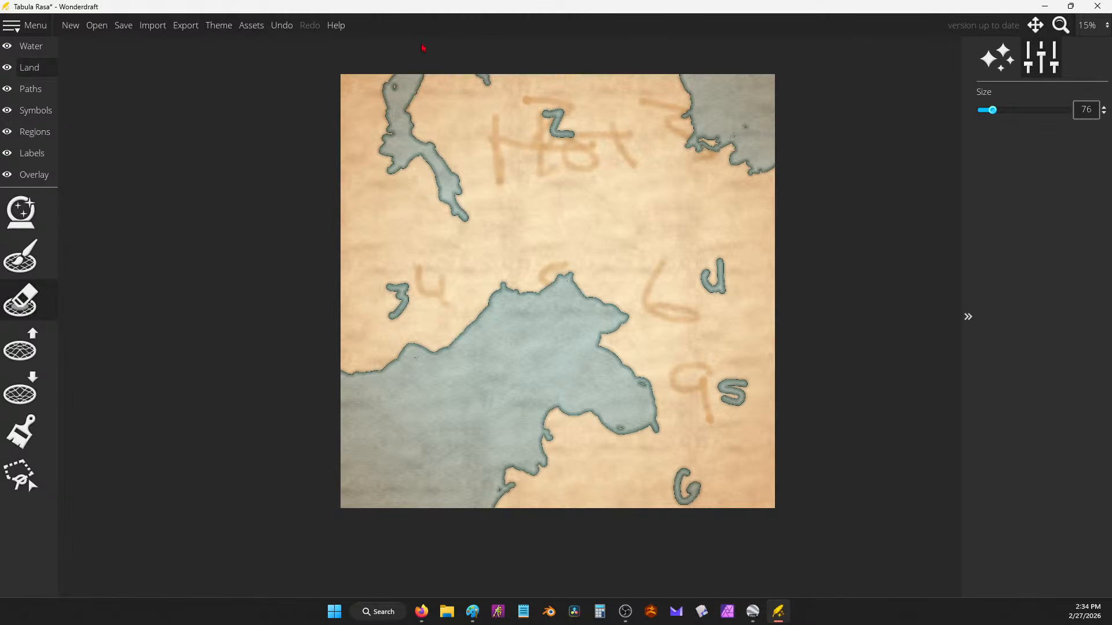
mouse_move(381, 80)
mouse_down()
mouse_move(392, 132)
mouse_move(372, 128)
mouse_move(388, 147)
mouse_move(382, 119)
mouse_move(419, 93)
mouse_up()
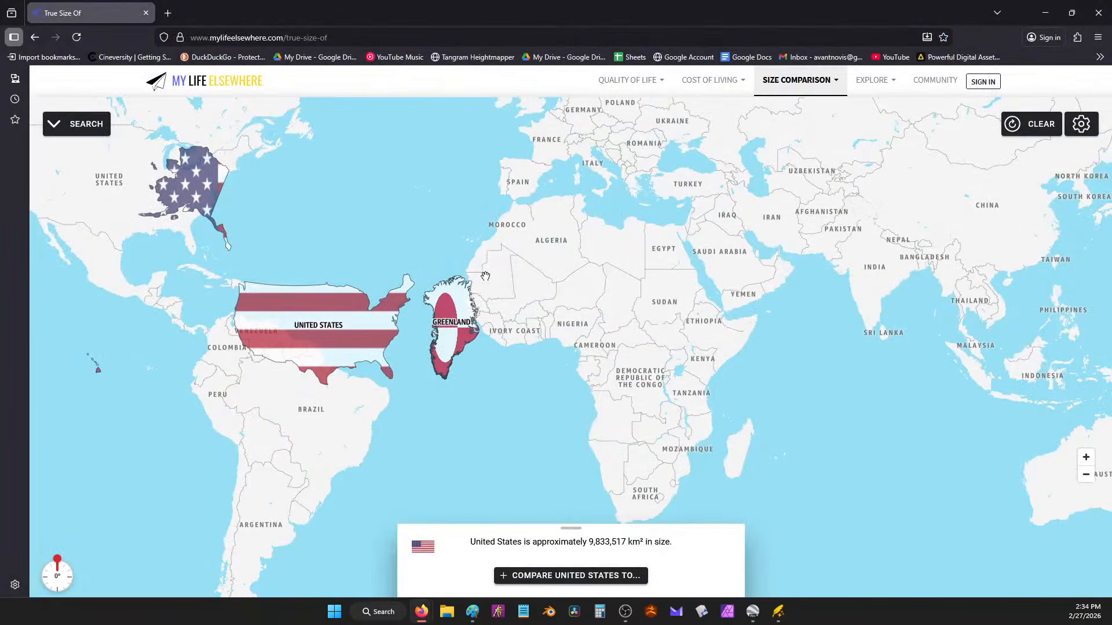
Step: Close the True Size Of window, reroll the dice to 10 and 6 (total 25), then minimize Firefox
click(1093, 16)
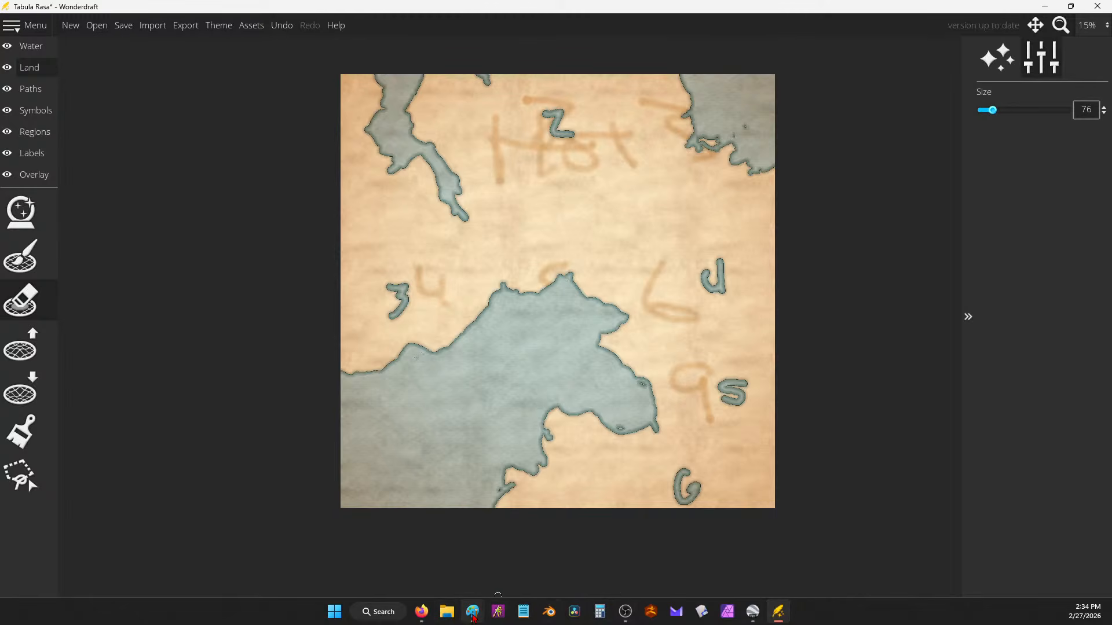
mouse_move(421, 611)
click(436, 584)
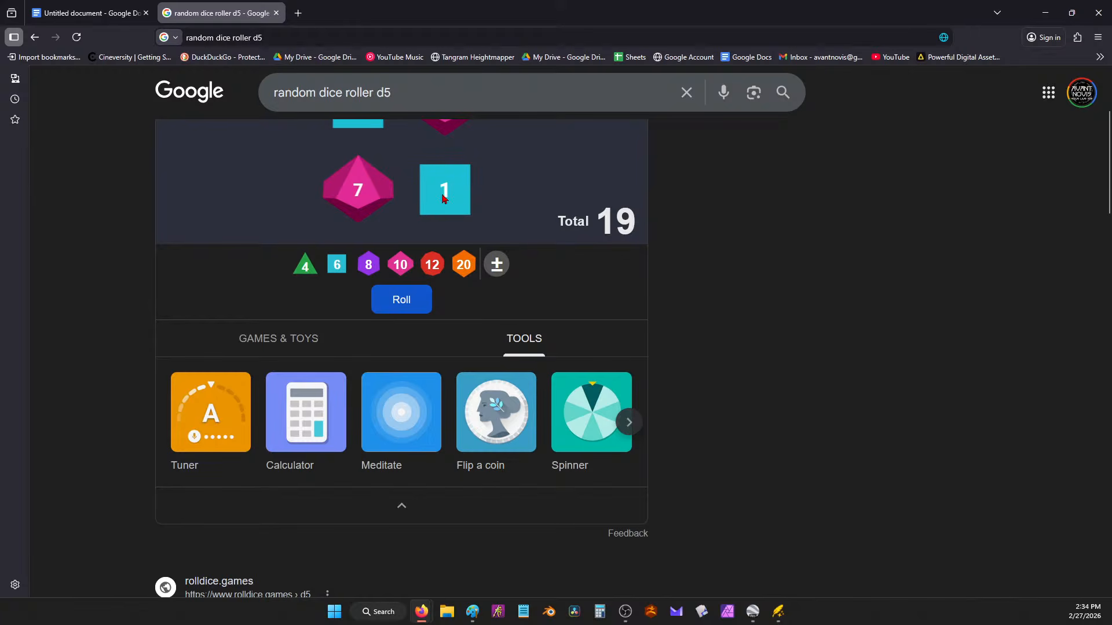
click(403, 301)
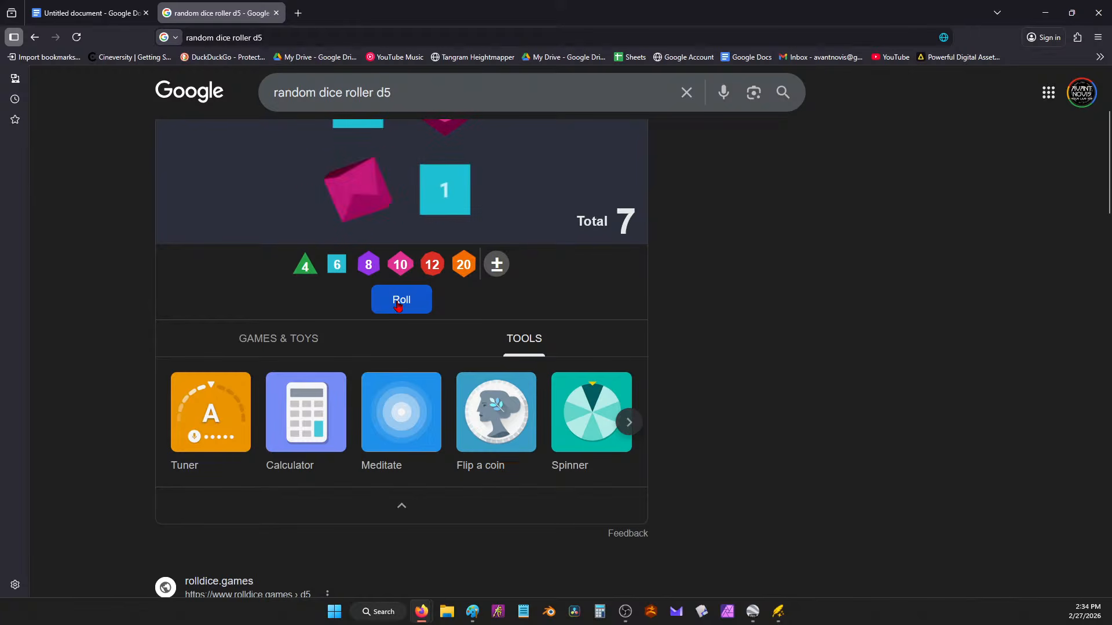
click(400, 305)
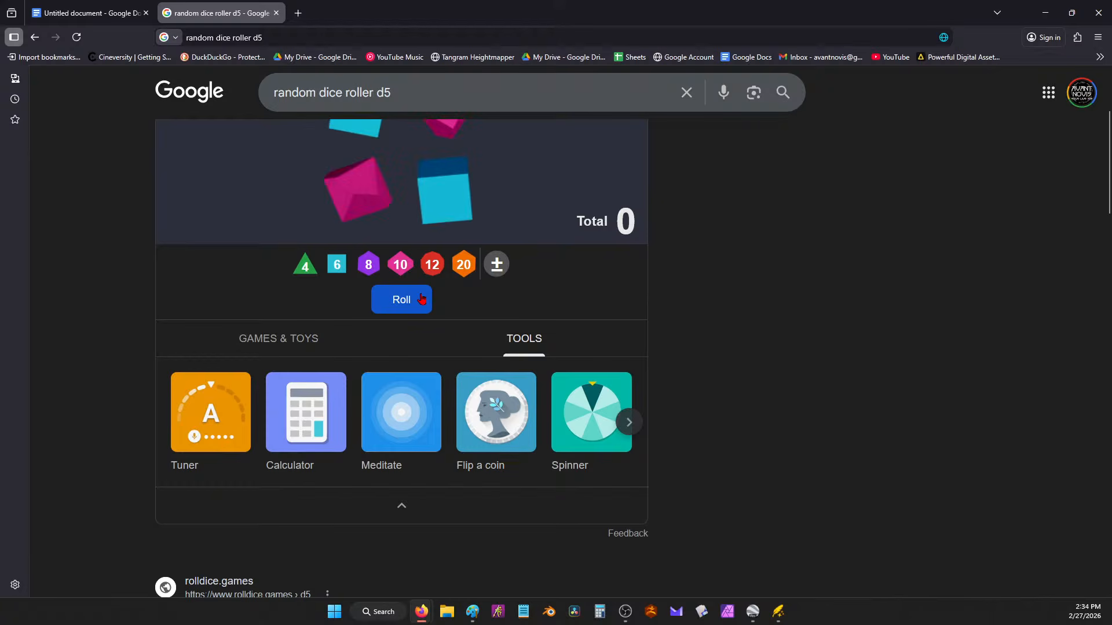
click(1045, 12)
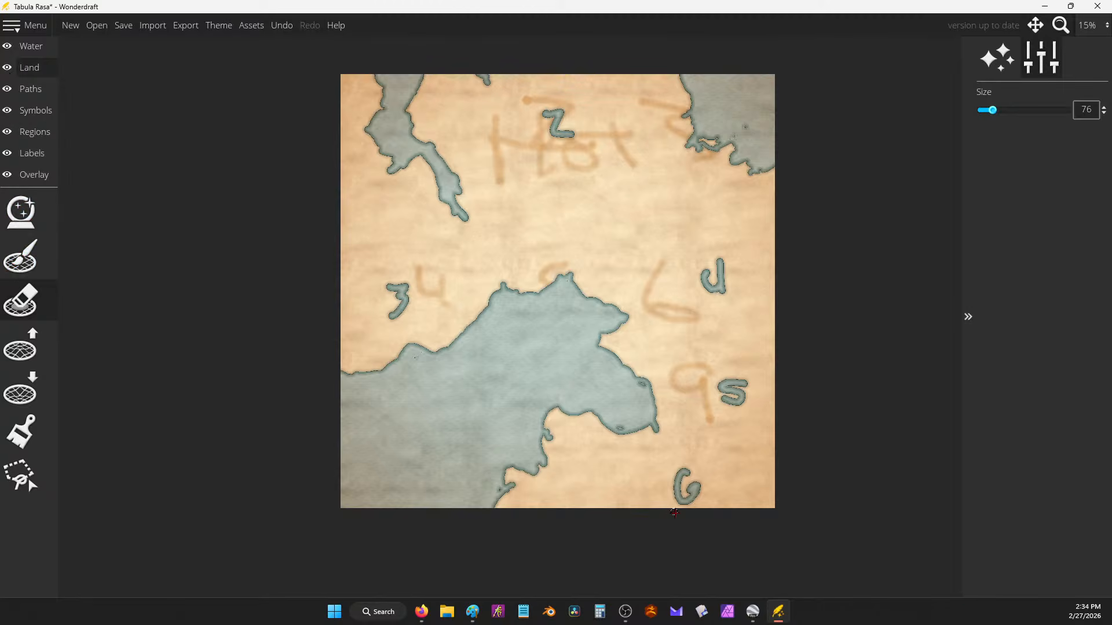
Step: Carve inlets up from the bottom edge into the G after two undone tries, plus one from the right edge
mouse_move(675, 513)
mouse_down()
mouse_move(672, 466)
mouse_move(692, 452)
mouse_move(717, 467)
mouse_up()
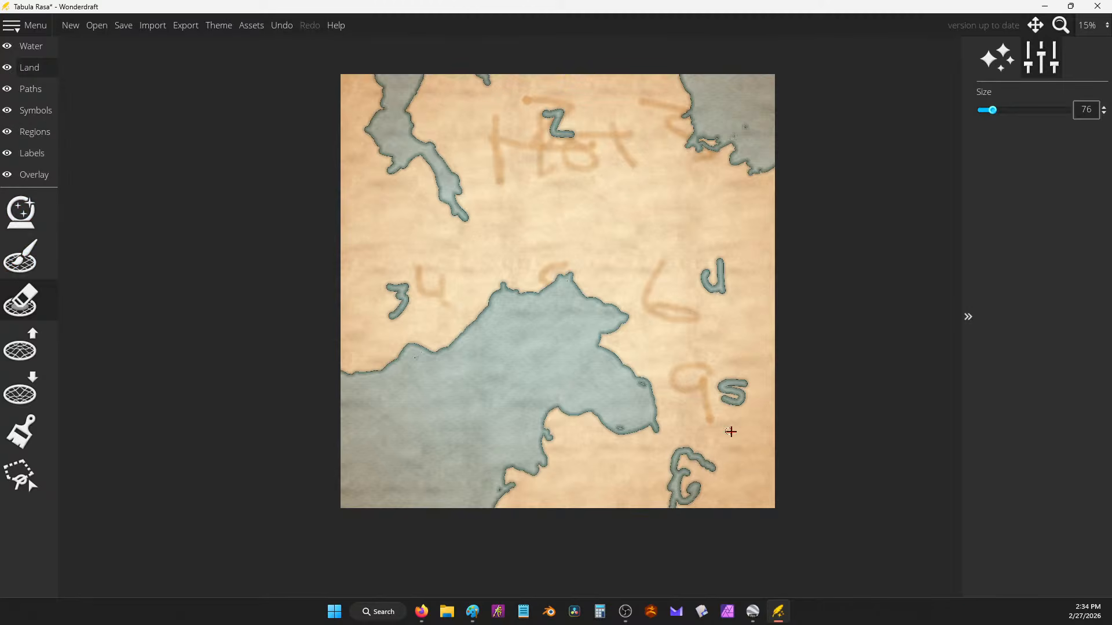
key(ctrl+z)
key(ctrl+z)
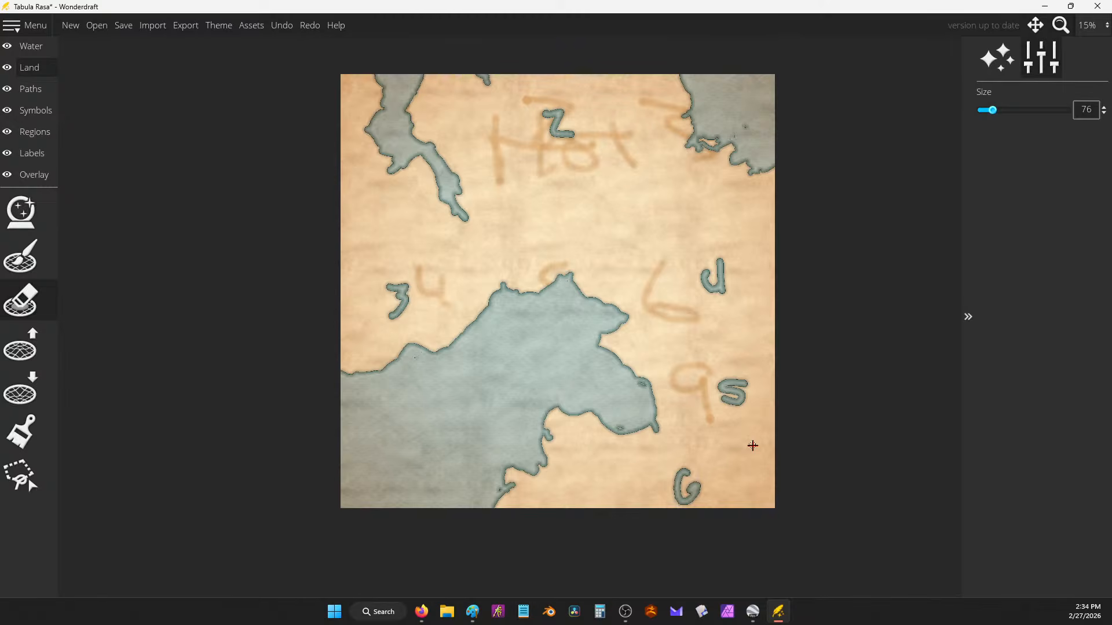
mouse_move(635, 497)
mouse_down()
mouse_move(659, 491)
mouse_move(664, 452)
mouse_move(689, 449)
mouse_up()
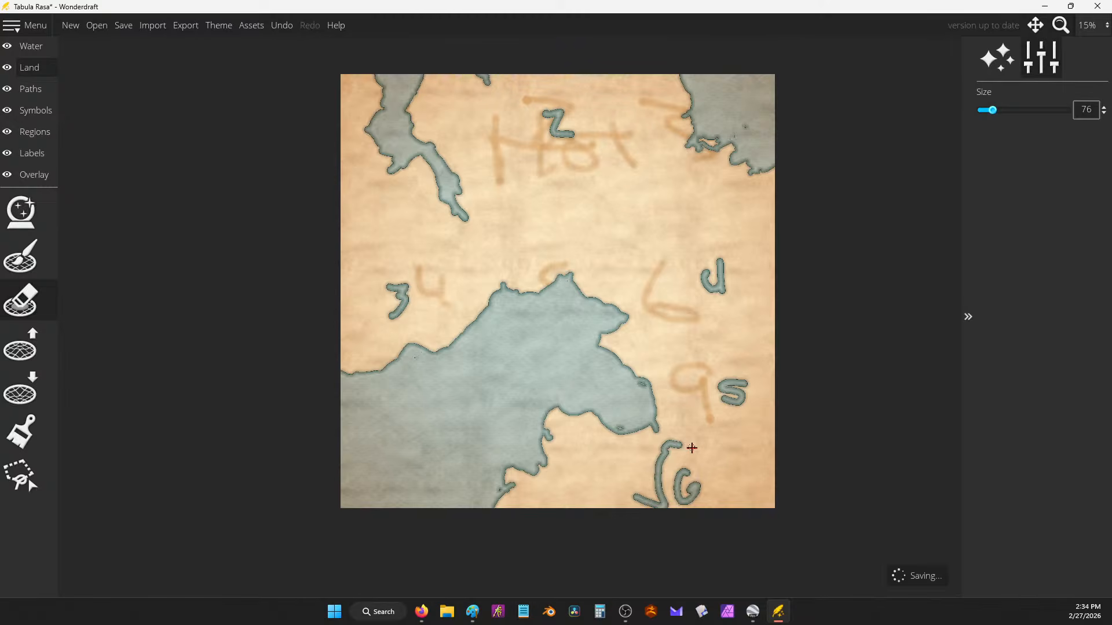
key(ctrl+z)
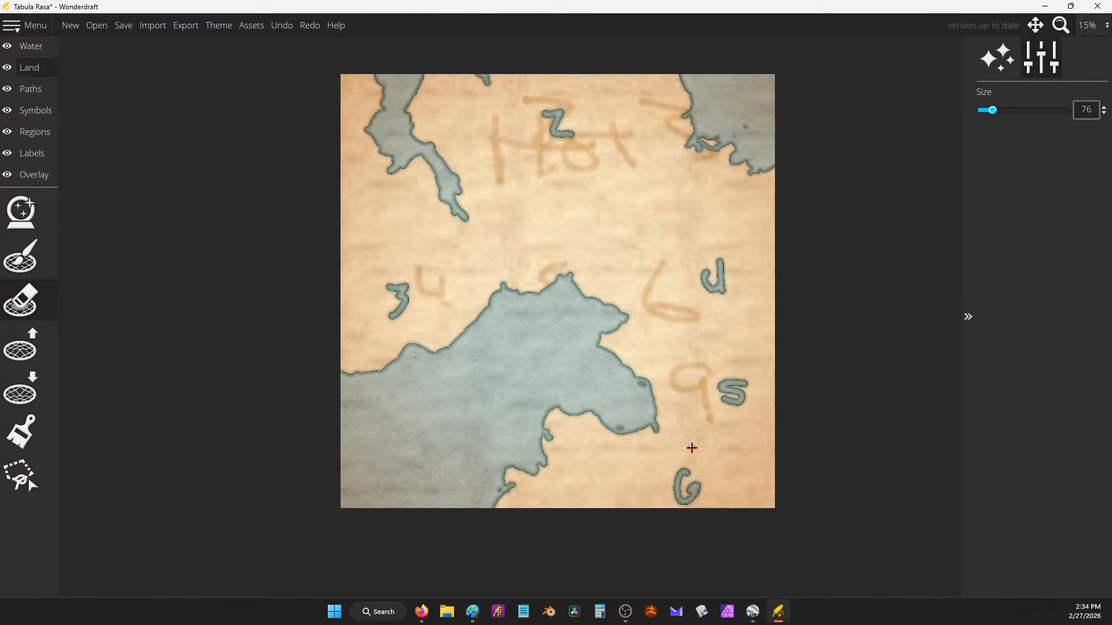
mouse_move(663, 482)
mouse_down()
mouse_move(687, 502)
mouse_move(677, 504)
mouse_move(693, 511)
mouse_move(691, 469)
mouse_move(712, 462)
mouse_move(698, 456)
mouse_move(710, 450)
mouse_move(693, 459)
mouse_move(719, 472)
mouse_move(687, 489)
mouse_move(724, 509)
mouse_move(705, 465)
mouse_move(683, 484)
mouse_move(703, 473)
mouse_move(700, 504)
mouse_move(709, 495)
mouse_move(699, 474)
mouse_move(706, 482)
mouse_move(685, 510)
mouse_move(722, 481)
mouse_up()
mouse_move(634, 488)
mouse_down()
mouse_move(618, 489)
mouse_move(618, 518)
mouse_up()
mouse_move(770, 368)
mouse_down()
mouse_move(774, 463)
mouse_move(742, 472)
mouse_move(762, 479)
mouse_move(752, 466)
mouse_move(770, 459)
mouse_move(770, 434)
mouse_move(761, 441)
mouse_move(770, 459)
mouse_move(778, 427)
mouse_move(770, 464)
mouse_up()
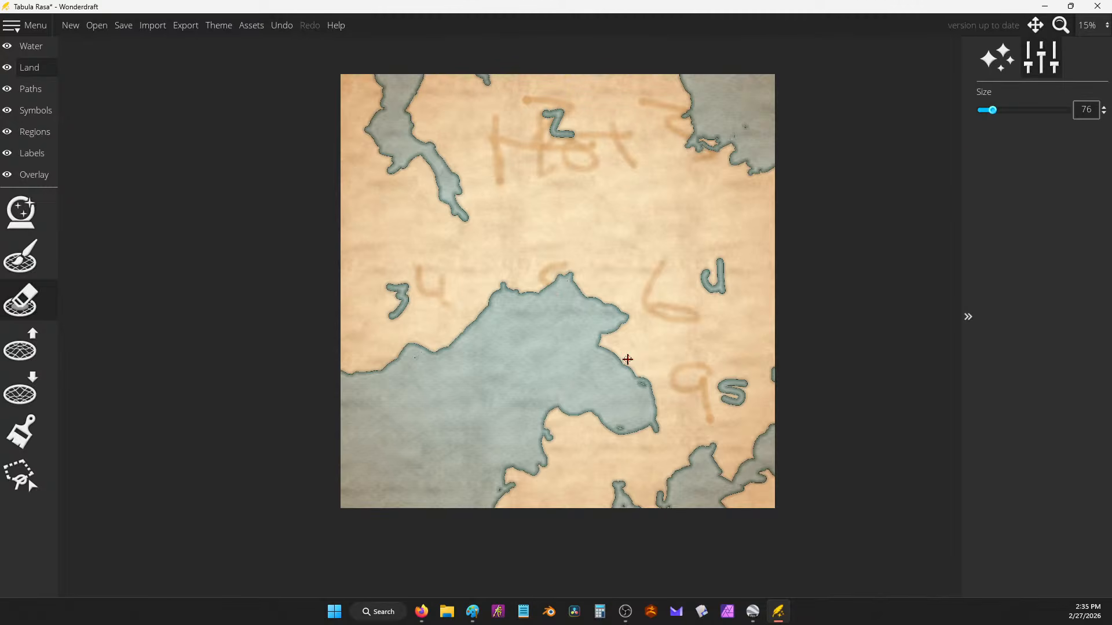
Step: Bring up World Creation Notes, restore it to a smaller window lower over the map, then minimize it
mouse_move(421, 610)
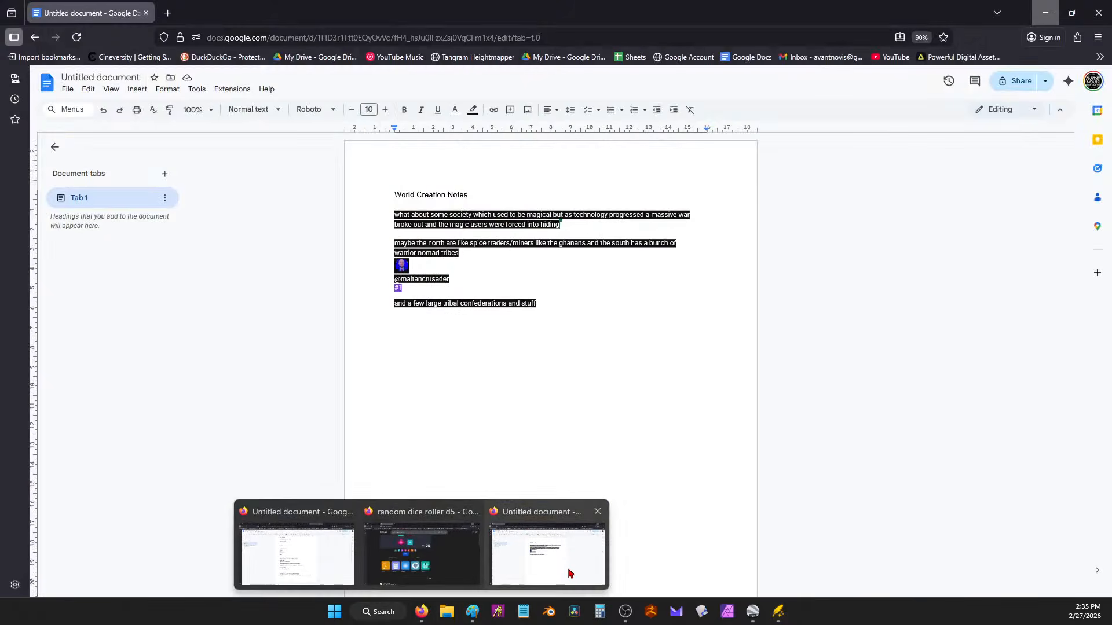
click(568, 575)
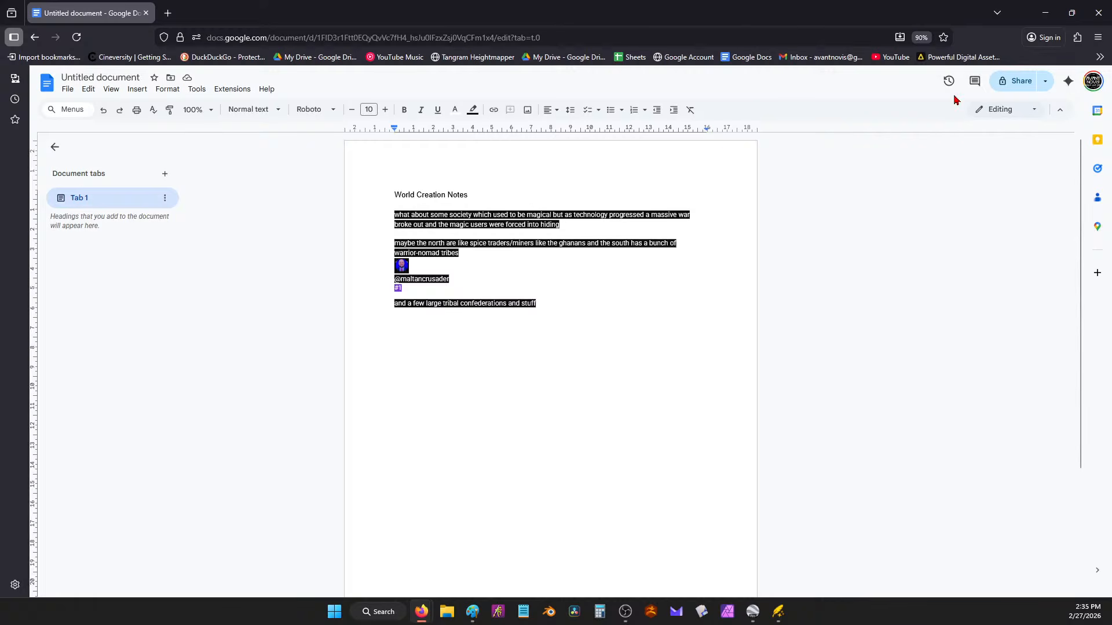
drag(879, 12, 600, 87)
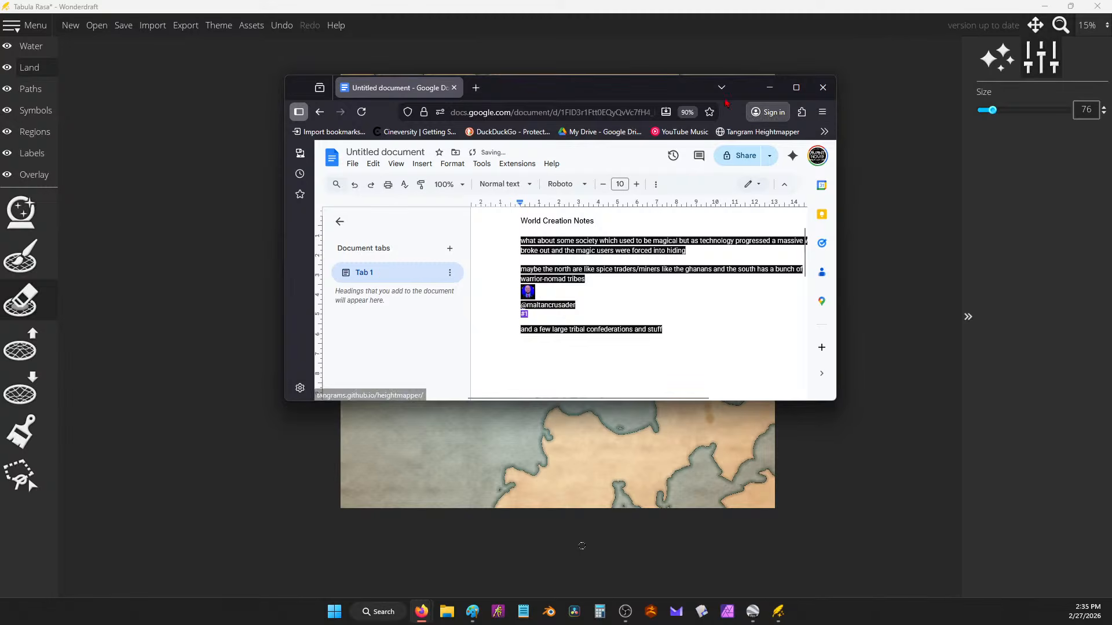
drag(658, 91, 647, 173)
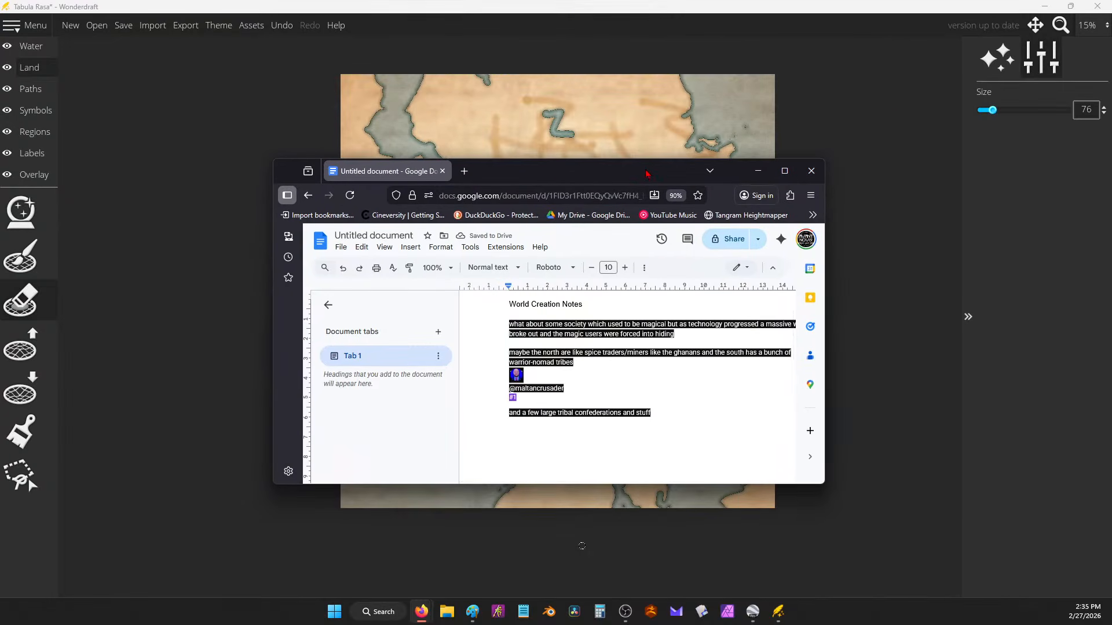
click(758, 171)
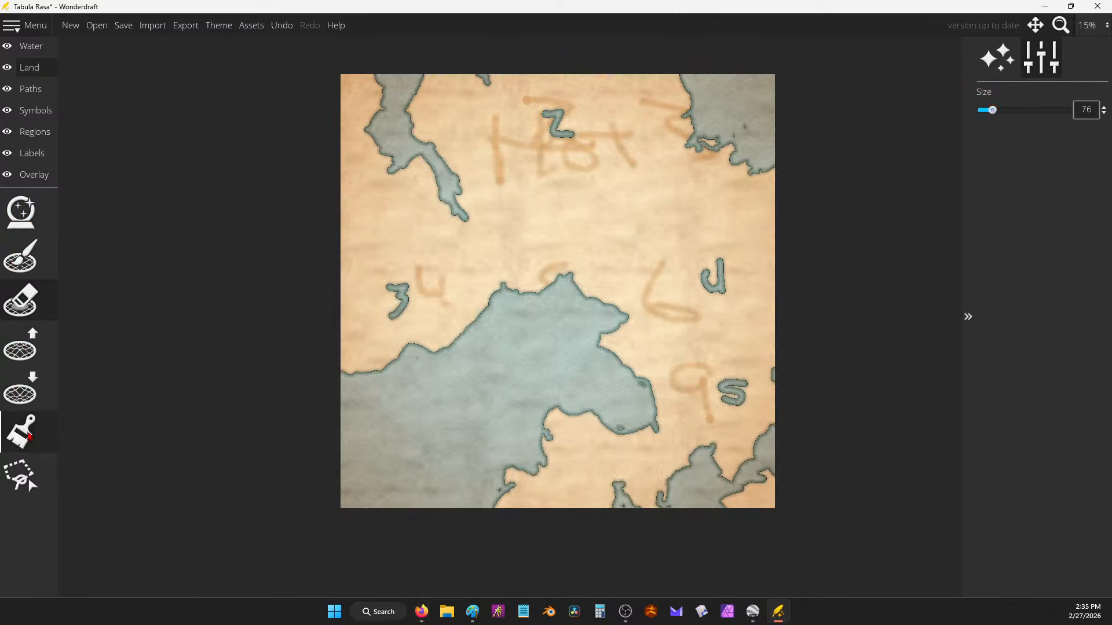
Step: Paint a darker orange band across the north with the Paint tool at brush size 380
click(21, 431)
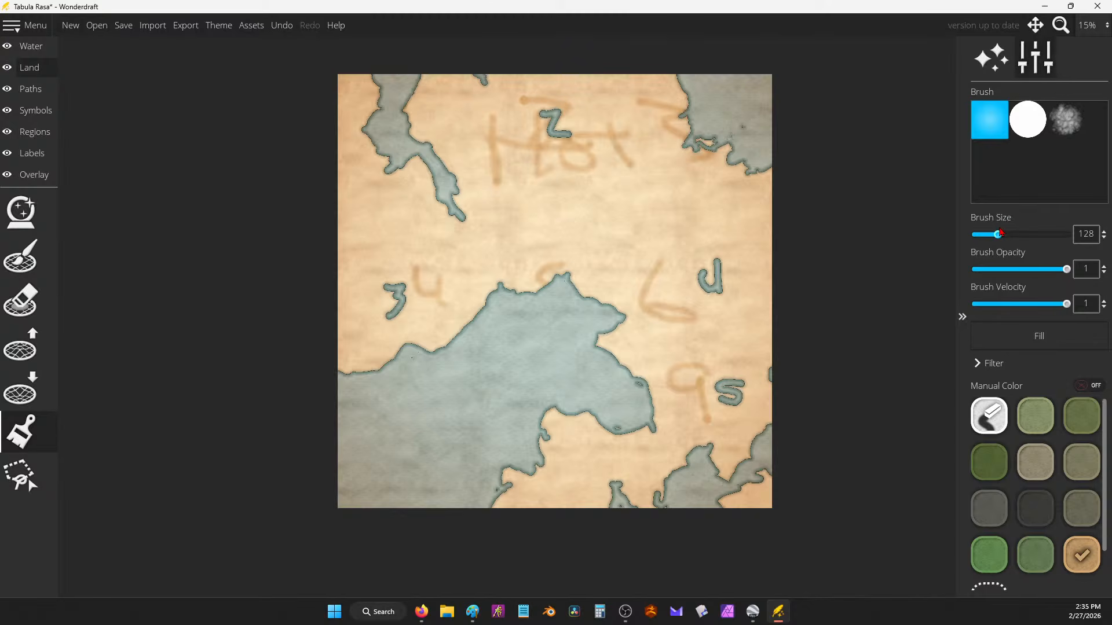
drag(998, 234, 1042, 234)
mouse_move(678, 79)
mouse_down()
mouse_move(511, 77)
mouse_move(620, 116)
mouse_move(427, 163)
mouse_move(462, 203)
mouse_move(410, 228)
mouse_move(321, 177)
mouse_move(370, 81)
mouse_move(425, 245)
mouse_move(503, 206)
mouse_move(479, 146)
mouse_move(392, 115)
mouse_move(521, 102)
mouse_move(613, 154)
mouse_move(498, 186)
mouse_move(478, 152)
mouse_move(723, 211)
mouse_move(680, 164)
mouse_move(782, 205)
mouse_up()
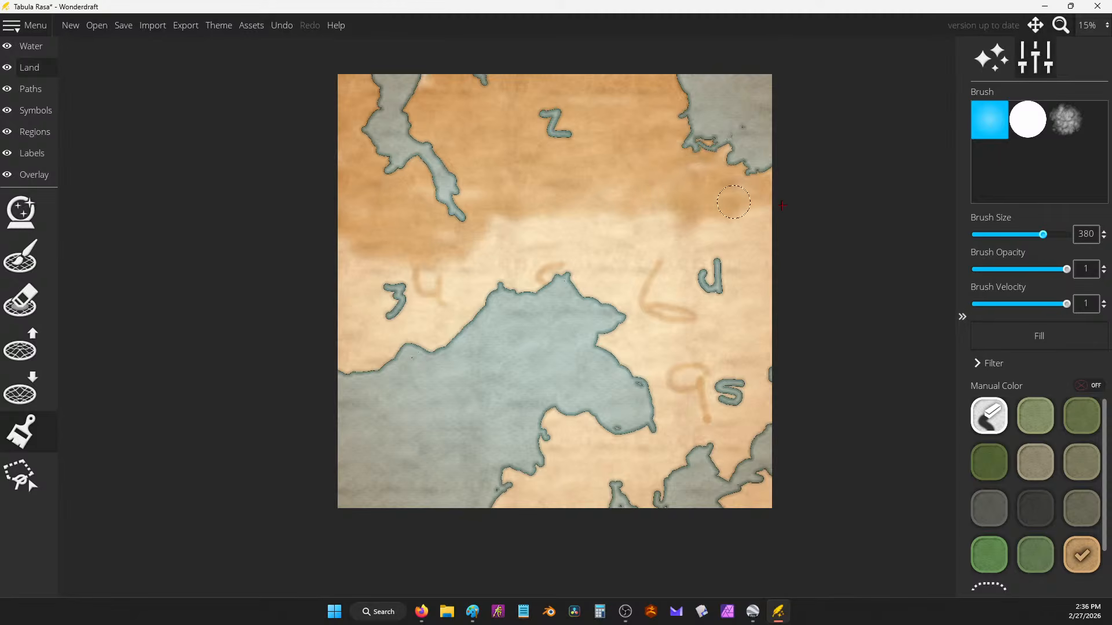
Step: Fill the water-shaped Z, 3, d and s with land, undoing a stray stroke on the top-left channel
click(20, 256)
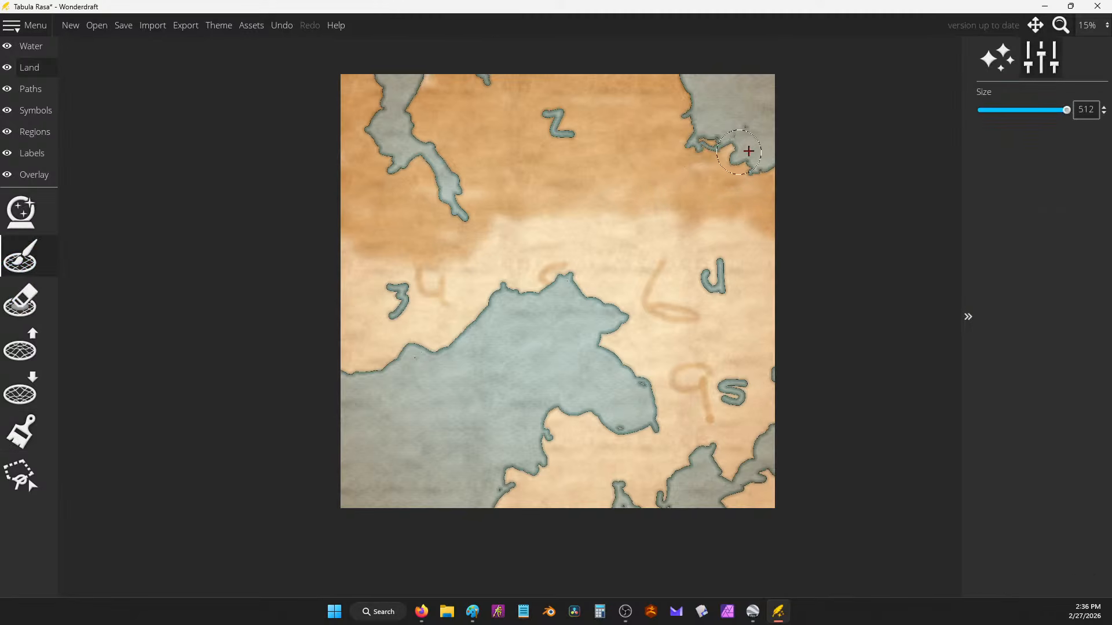
mouse_move(582, 125)
mouse_down()
mouse_move(551, 126)
mouse_move(538, 141)
mouse_up()
mouse_move(418, 286)
mouse_down()
mouse_move(380, 273)
mouse_move(396, 284)
mouse_up()
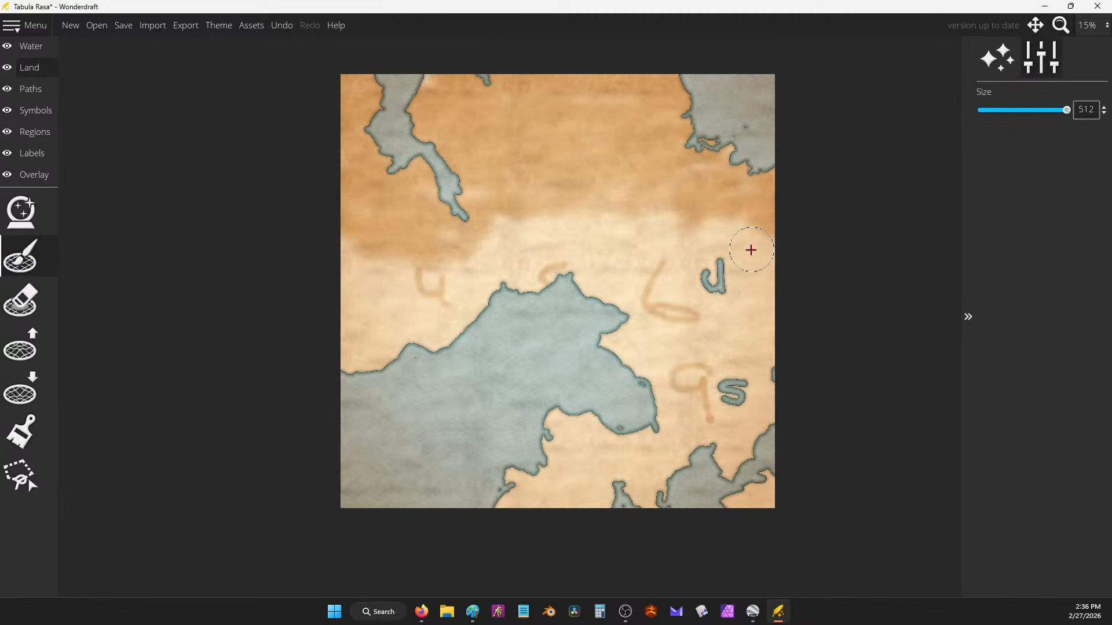
mouse_move(752, 250)
mouse_down()
mouse_move(733, 278)
mouse_move(753, 395)
mouse_move(777, 372)
mouse_up()
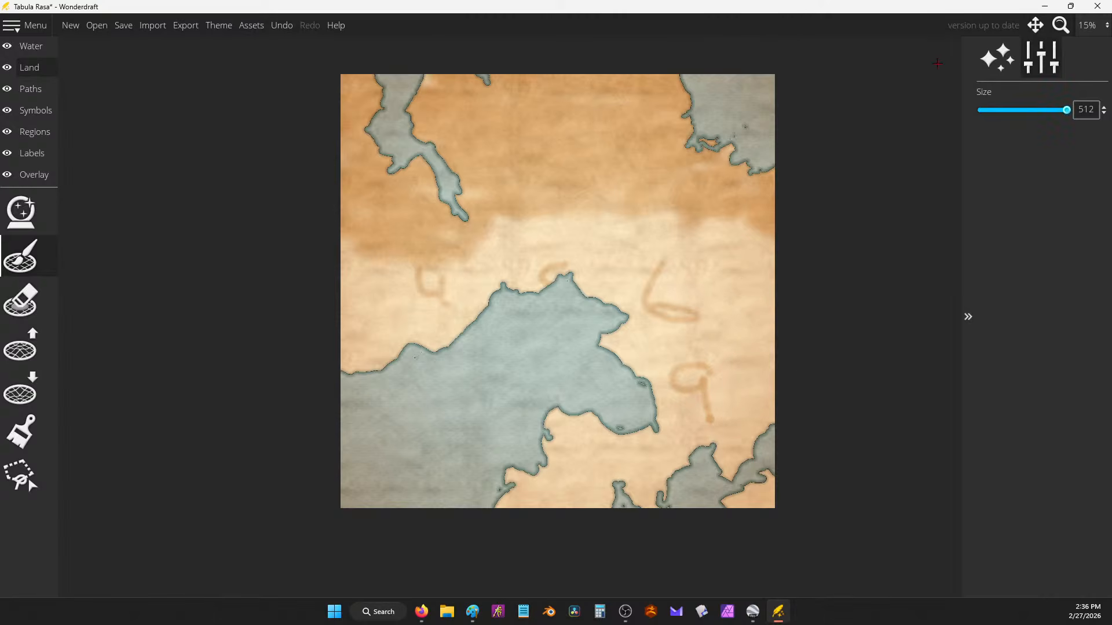
mouse_move(452, 92)
mouse_down()
mouse_move(436, 81)
mouse_move(450, 70)
mouse_up()
key(ctrl+z)
key(alt+Tab)
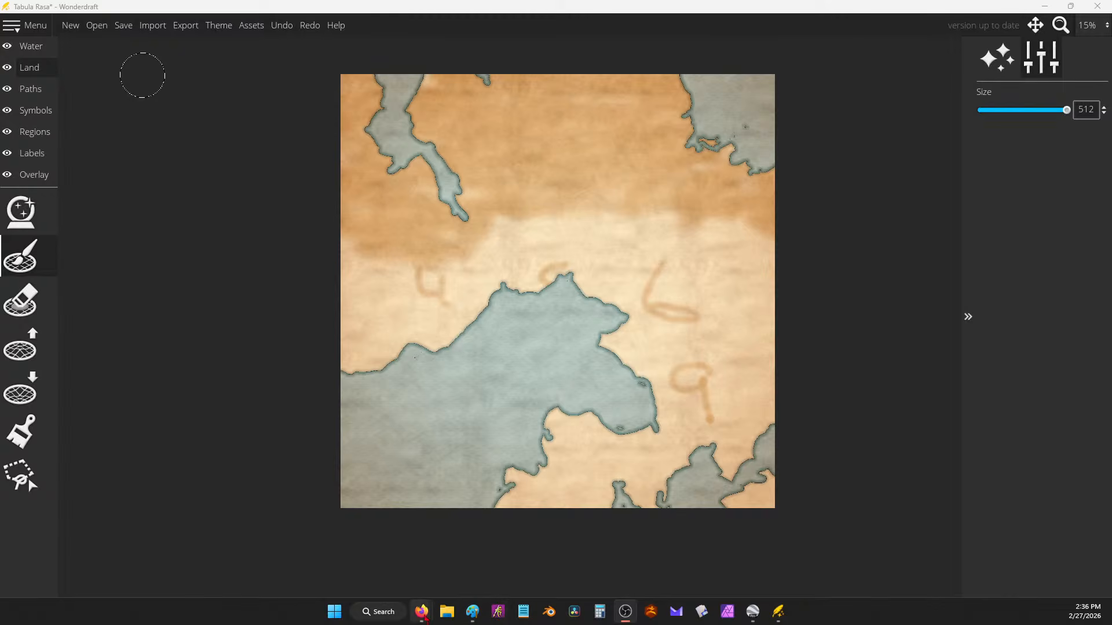
Step: Paste the chat excerpt about pre-war monsters and magic hunted to extinction into the notes
mouse_move(421, 612)
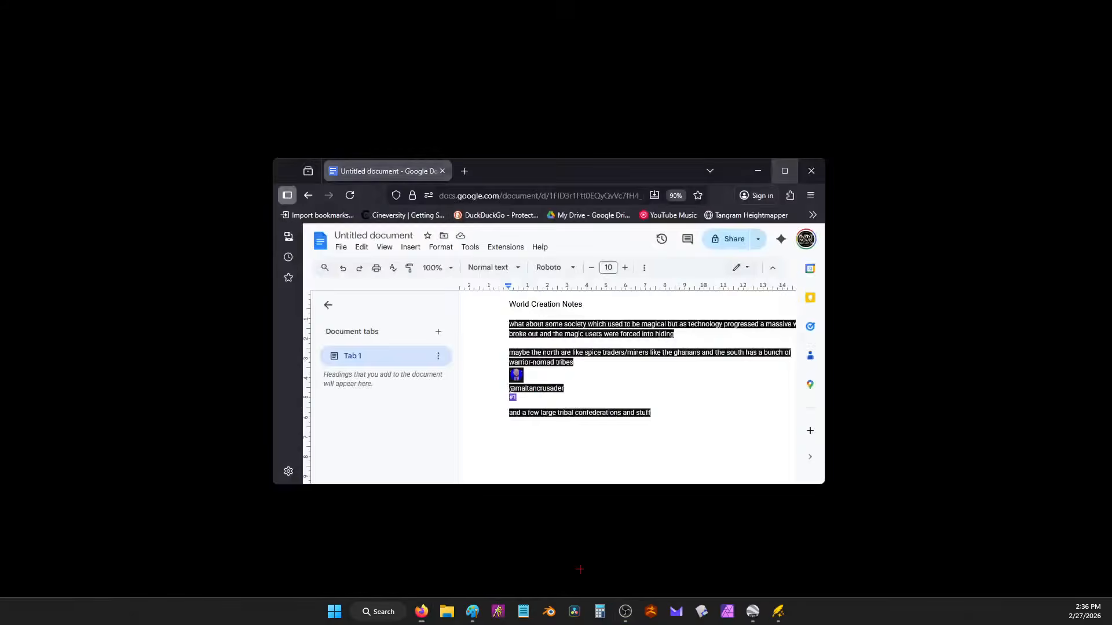
click(547, 553)
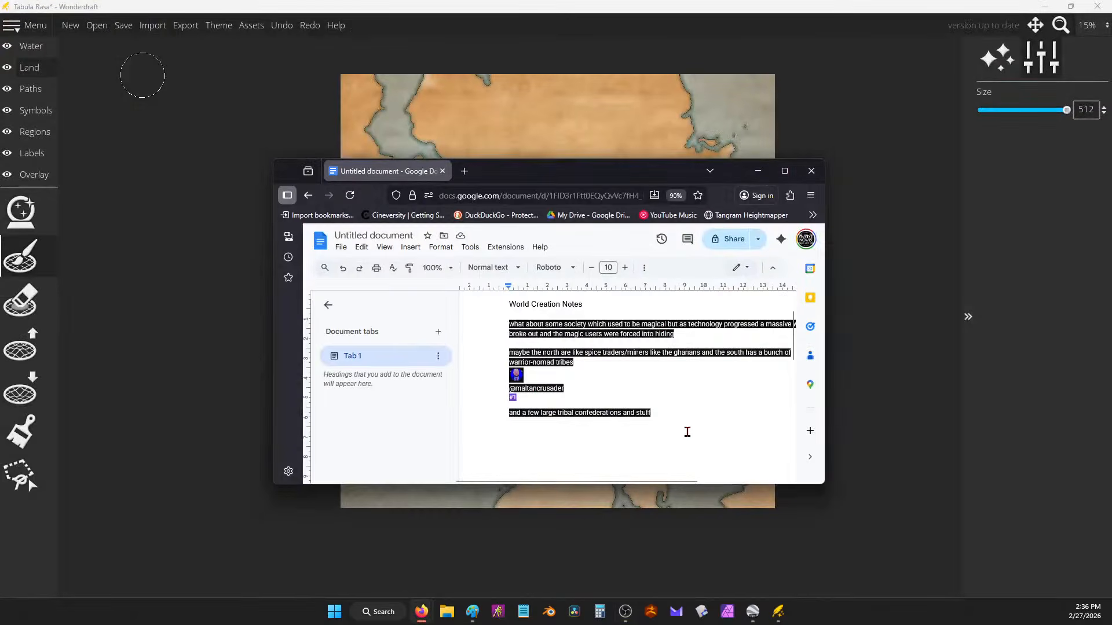
key(ctrl+v)
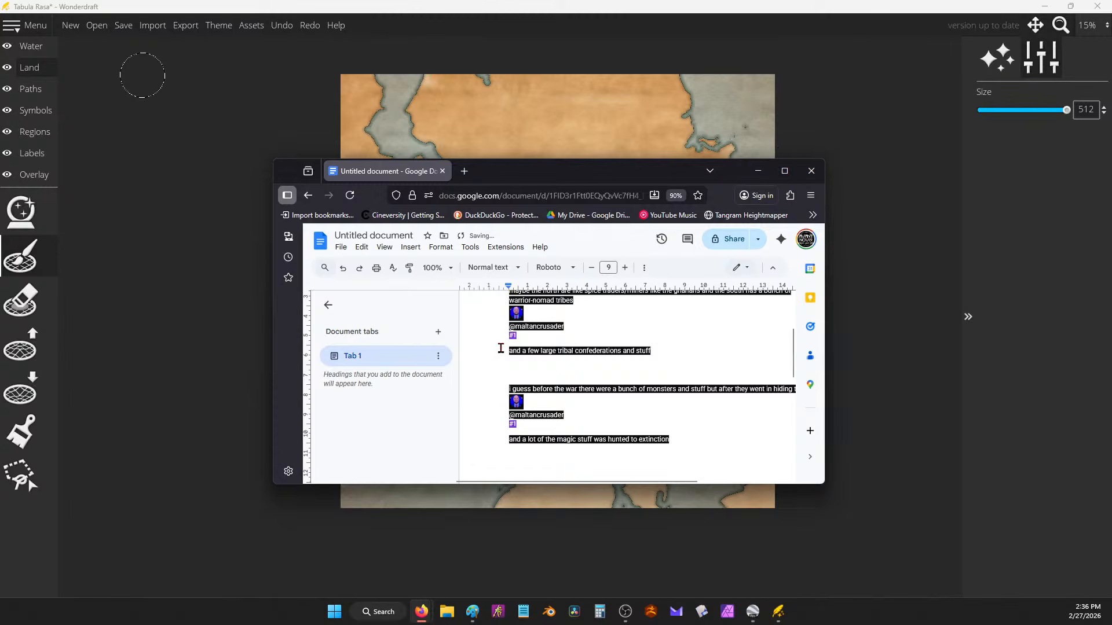
Step: Back in Wonderdraft, paint land over the top-left water channel, then undo it
click(872, 243)
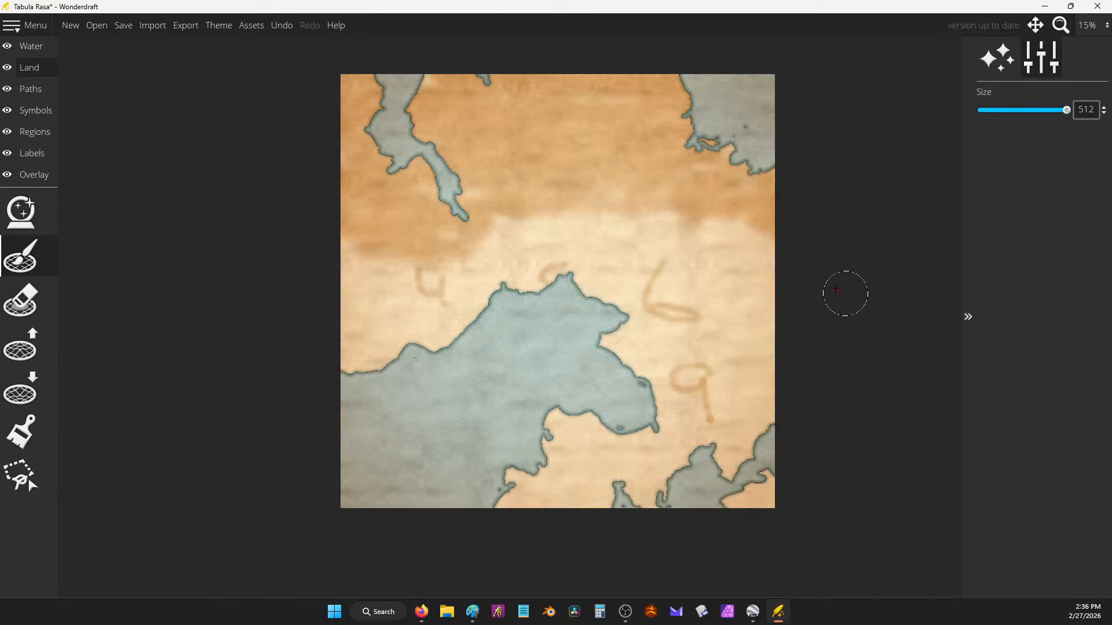
drag(421, 86, 438, 82)
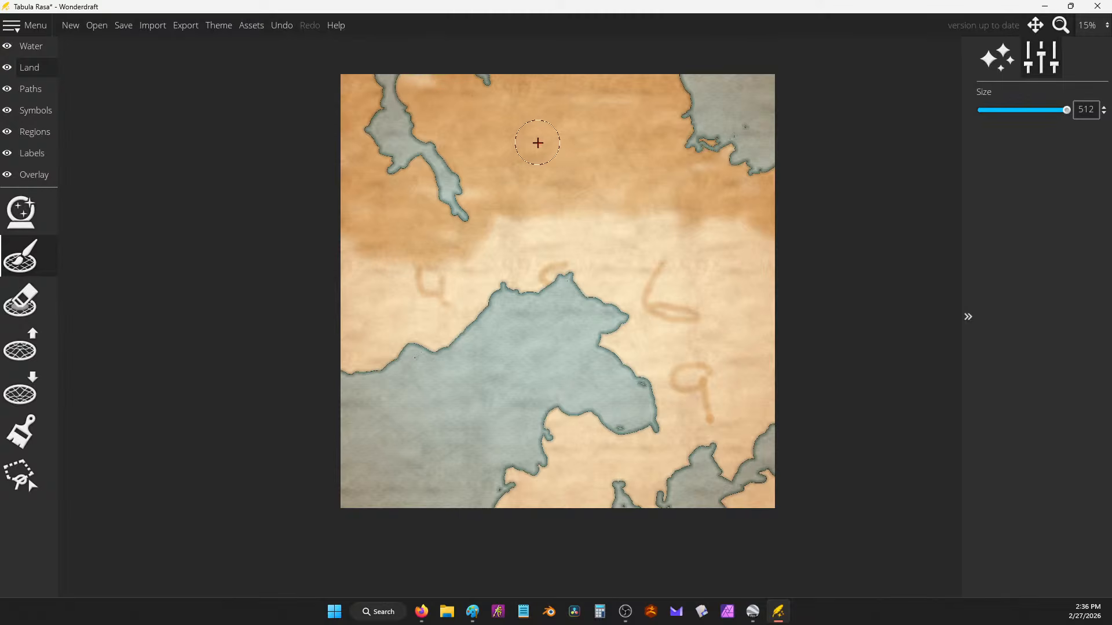
key(ctrl+z)
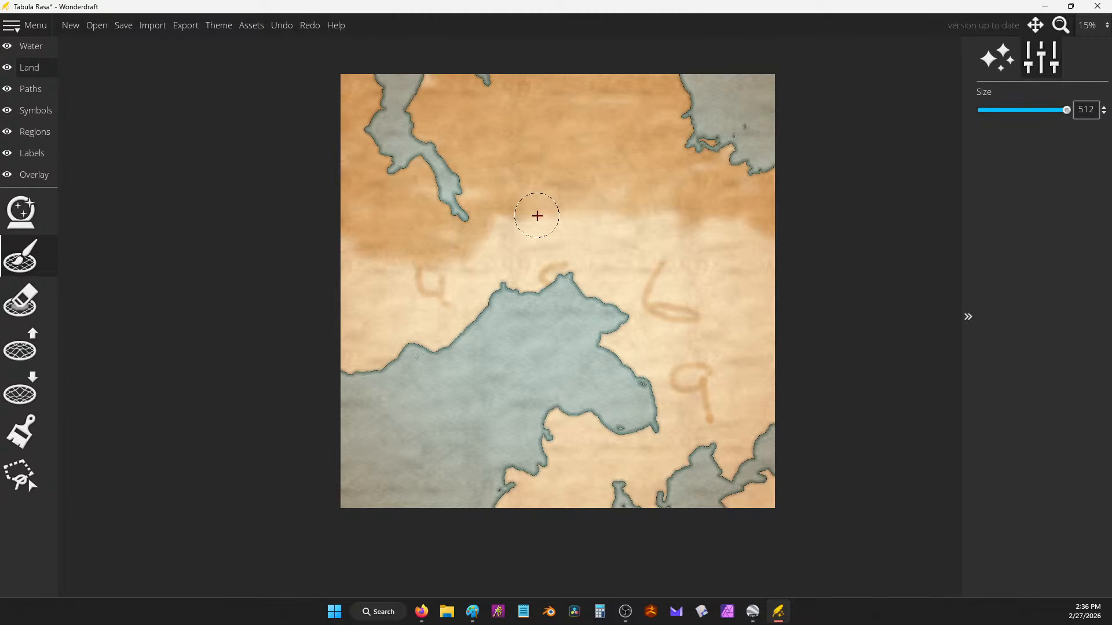
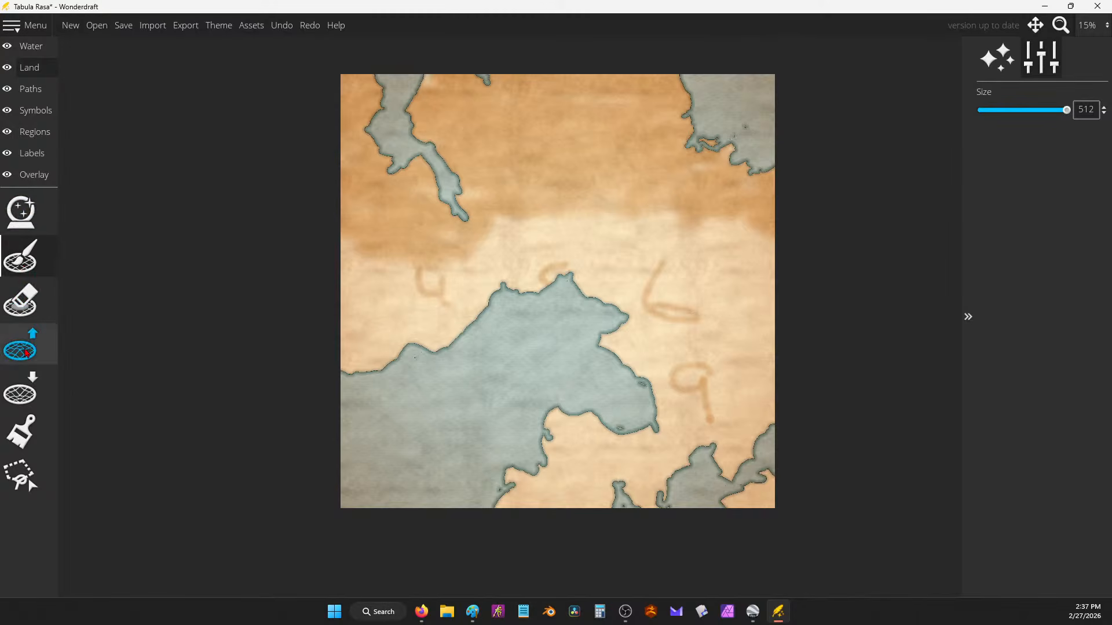
Step: Erase the faint 9 and 6 marks from the map's middle with the paint eraser swatch
click(20, 431)
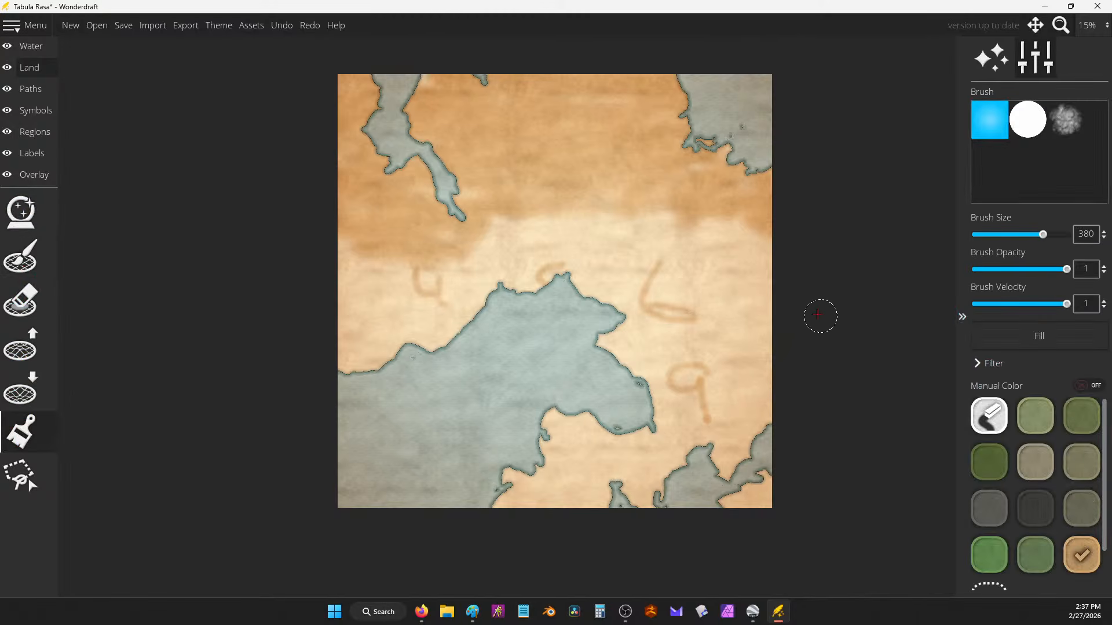
click(982, 410)
mouse_move(704, 394)
mouse_down()
mouse_move(710, 368)
mouse_move(621, 348)
mouse_move(703, 303)
mouse_move(481, 280)
mouse_move(464, 293)
mouse_up()
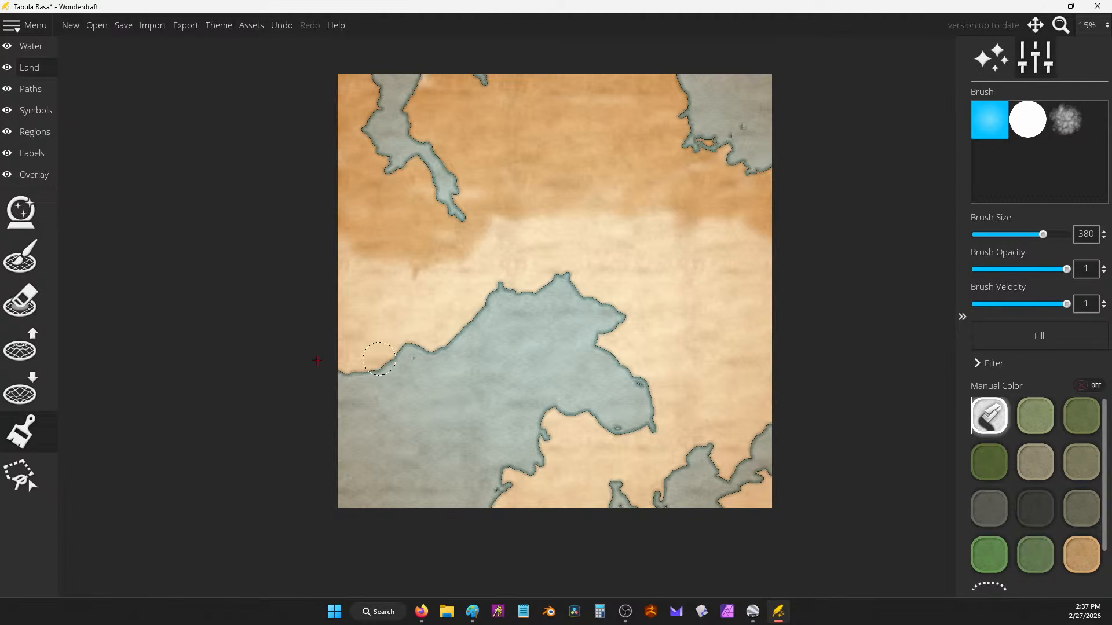
click(24, 272)
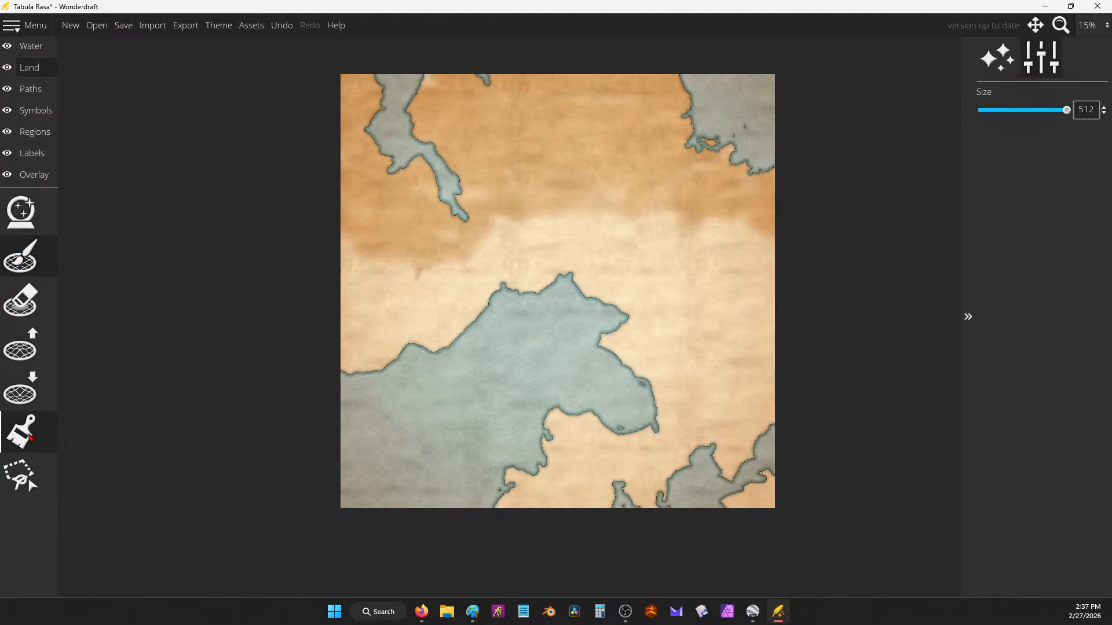
click(754, 612)
Step: Measure a couple of distances on the Google Earth globe with the ruler
drag(784, 380, 705, 327)
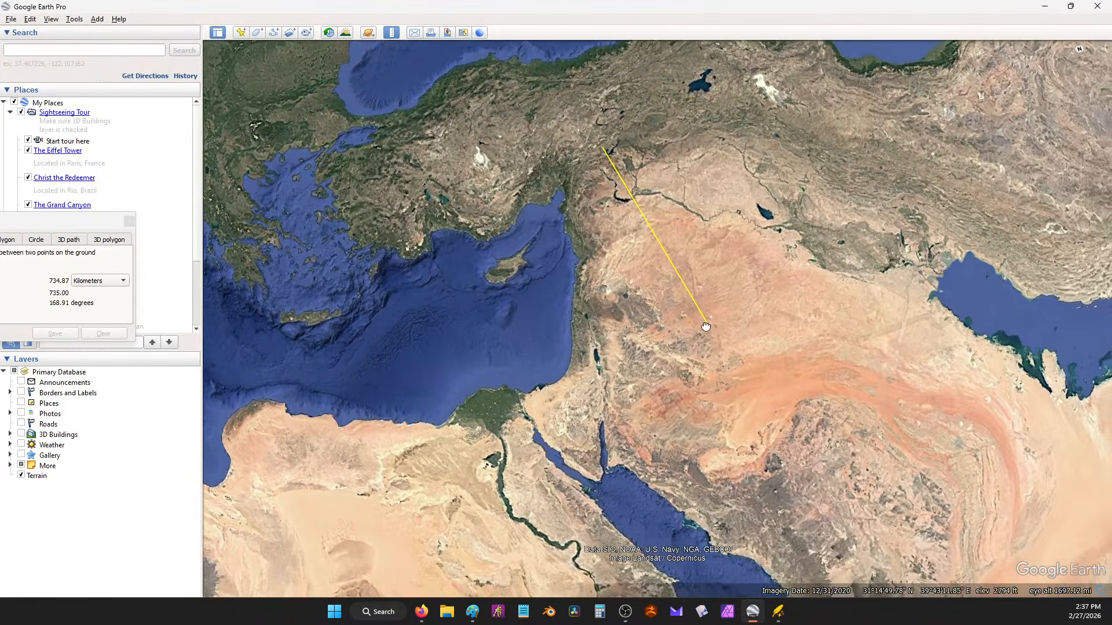
scroll(705, 327, up, 5)
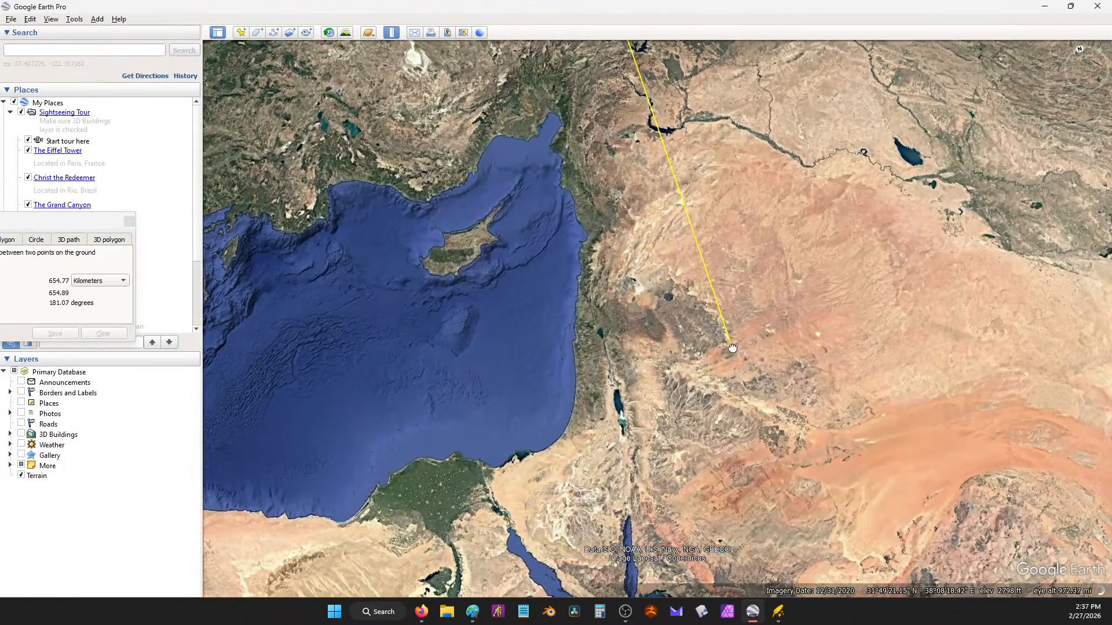
scroll(732, 347, down, 3)
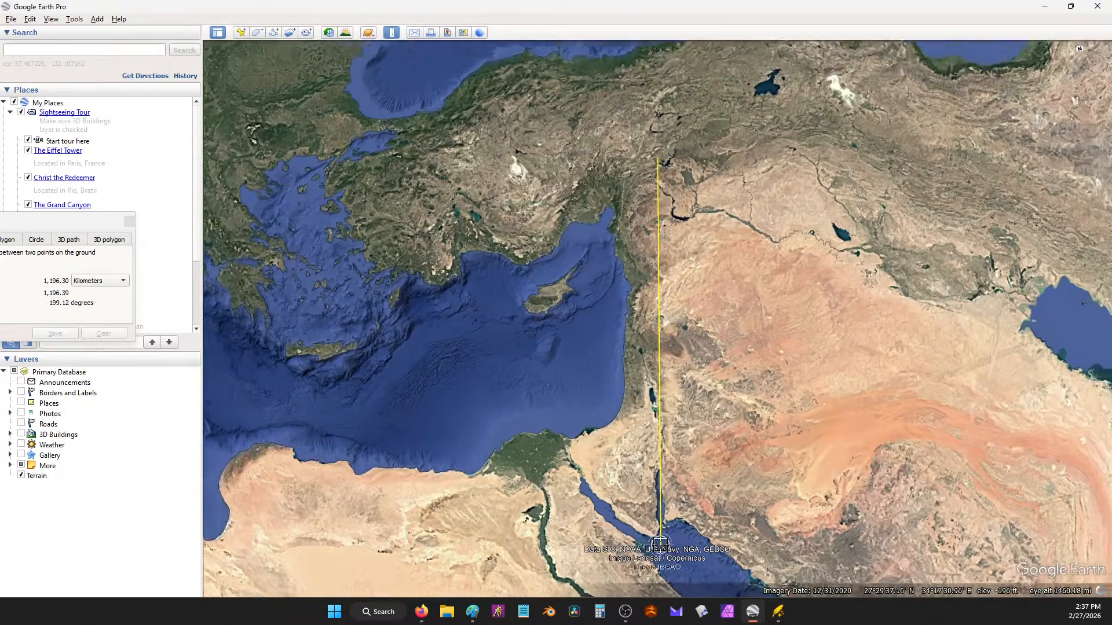
scroll(660, 544, down, 3)
click(706, 460)
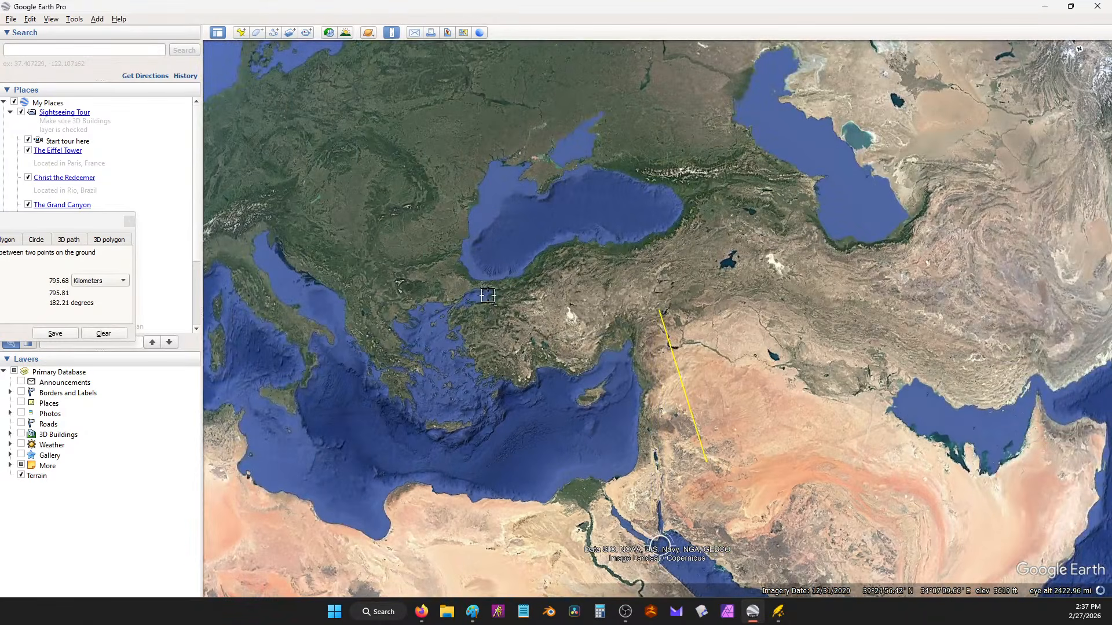
click(535, 332)
drag(94, 223, 288, 190)
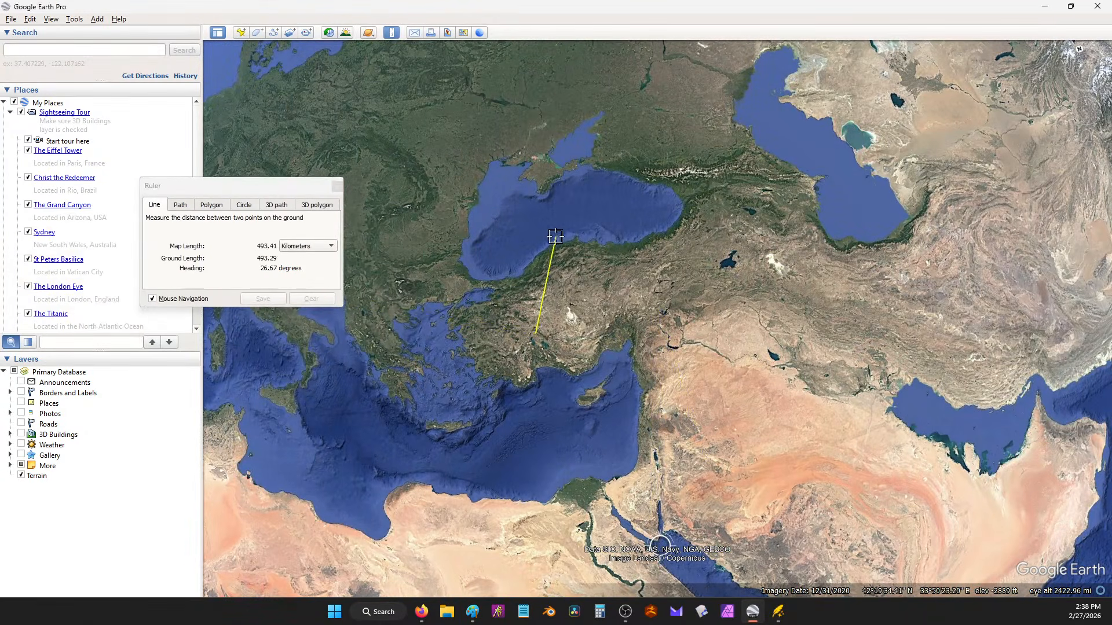
click(831, 148)
Step: Measure roughly 4,876 km south from the Black Sea coast into Africa, then minimize Google Earth
drag(821, 304, 739, 203)
scroll(740, 209, down, 2)
drag(762, 349, 737, 273)
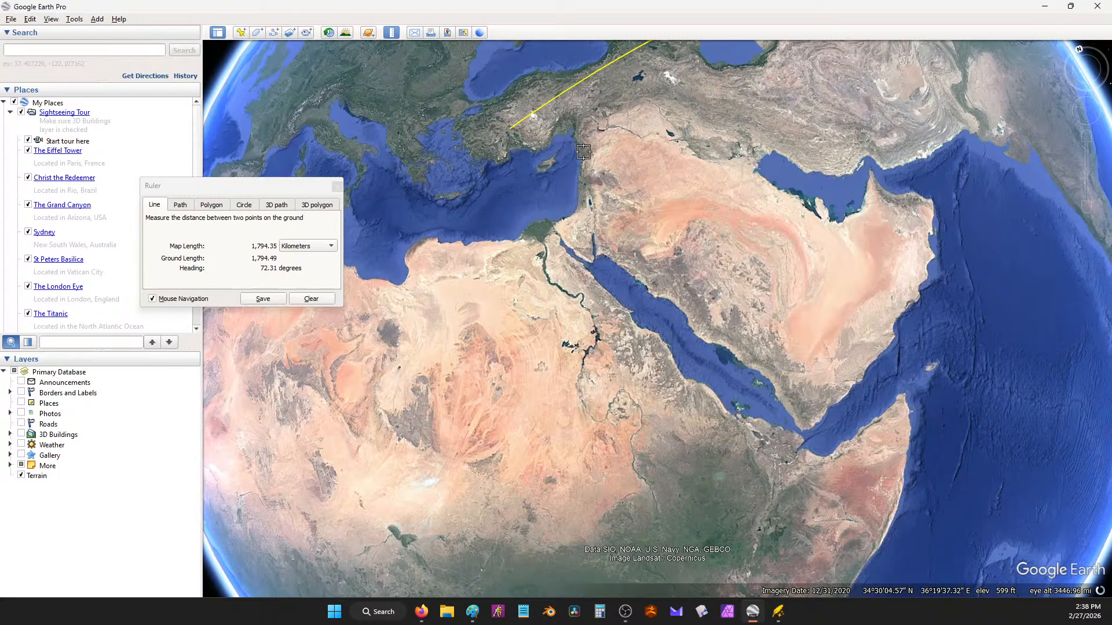
click(582, 152)
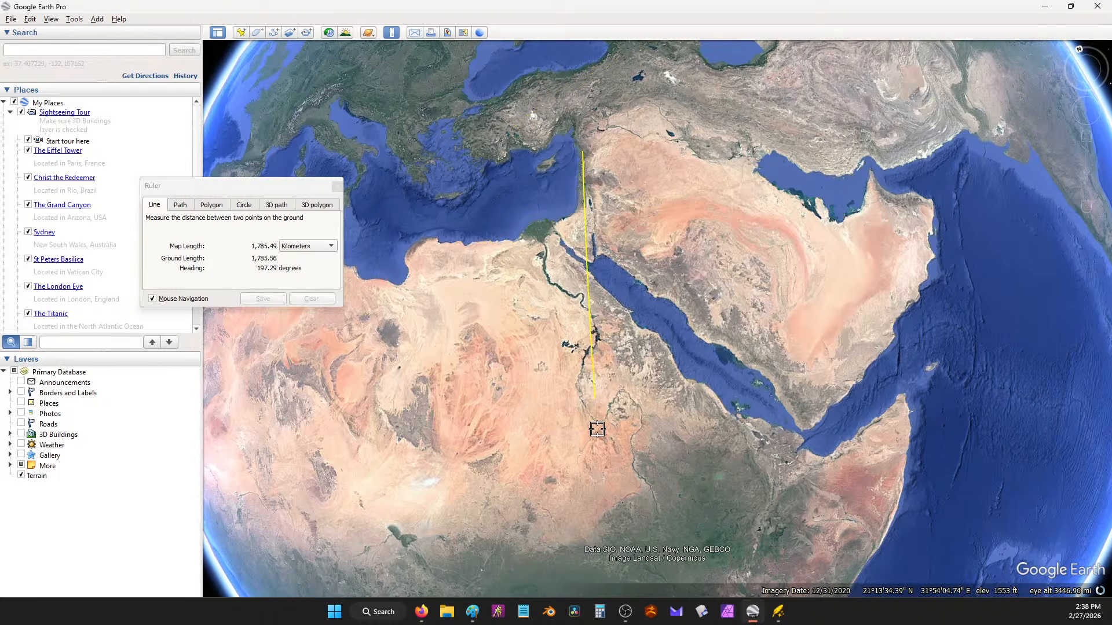
click(609, 490)
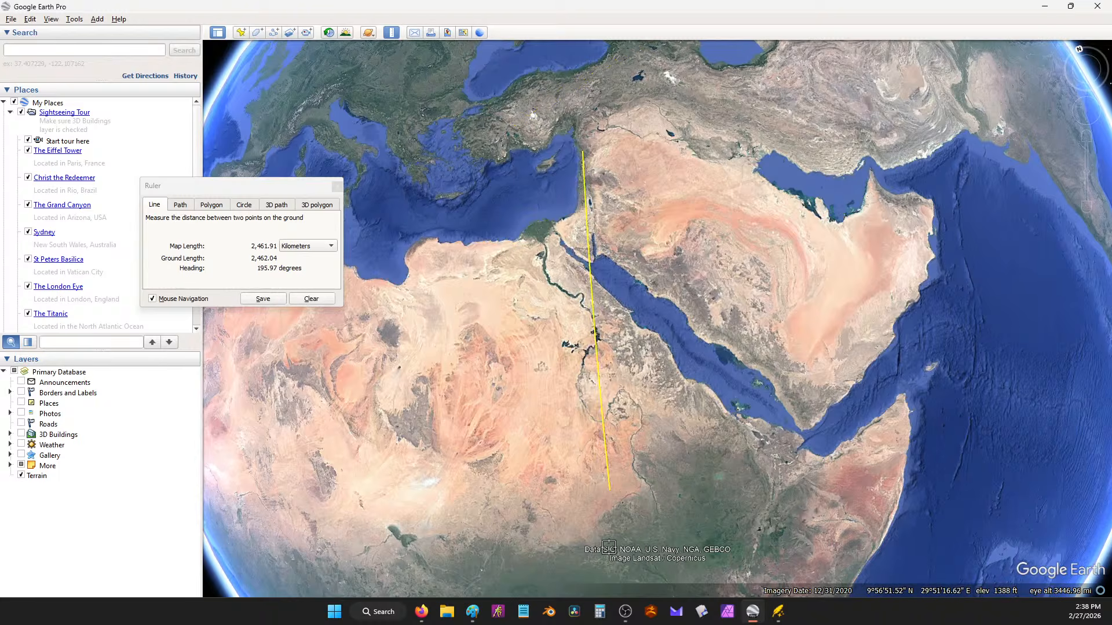
scroll(725, 274, down, 2)
click(628, 99)
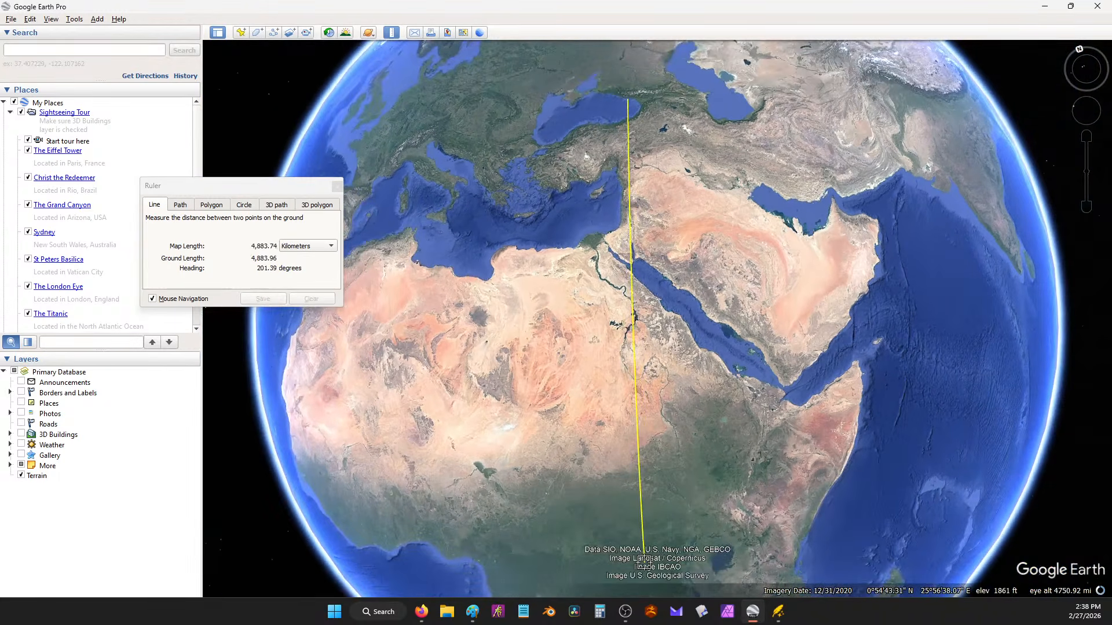
click(646, 570)
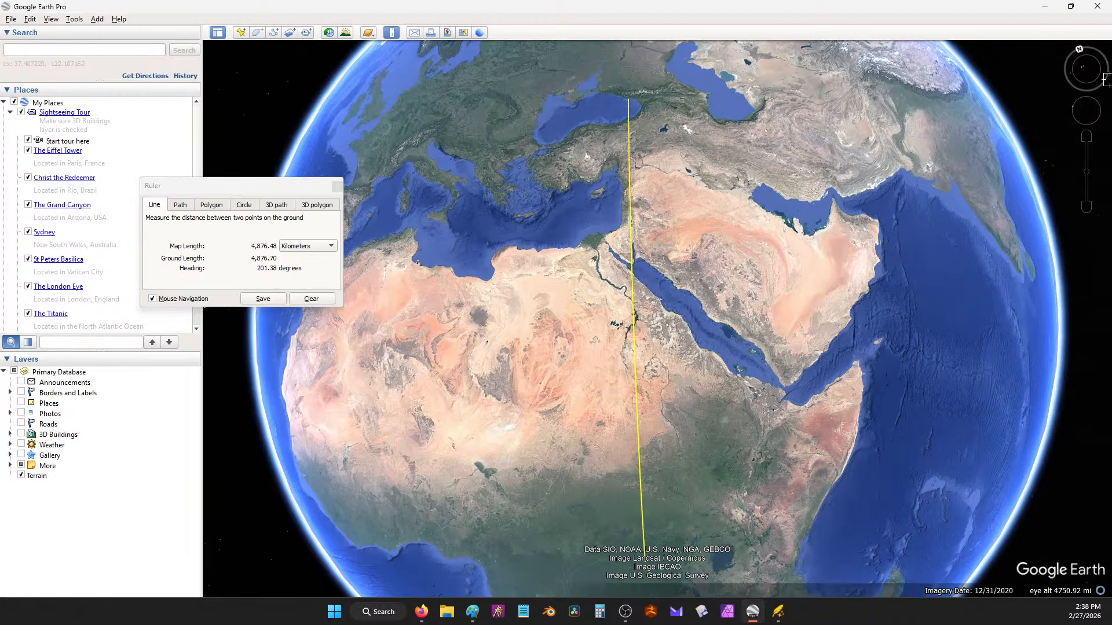
click(1045, 7)
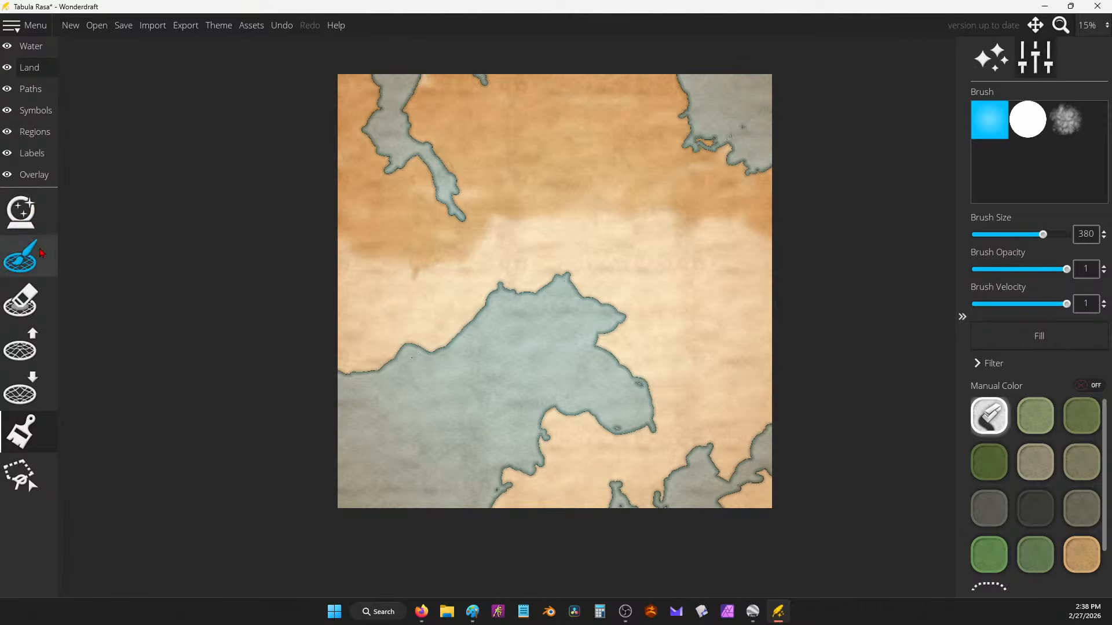
Step: Try the Lower and Raise land tools and enlarge the raise brush
click(20, 257)
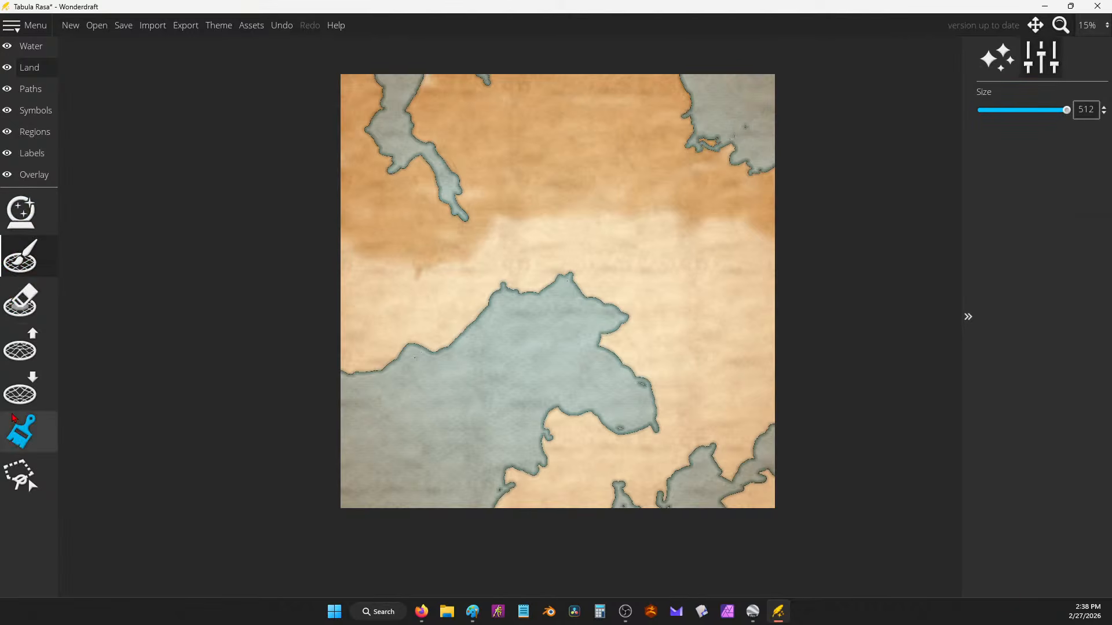
click(20, 389)
click(20, 345)
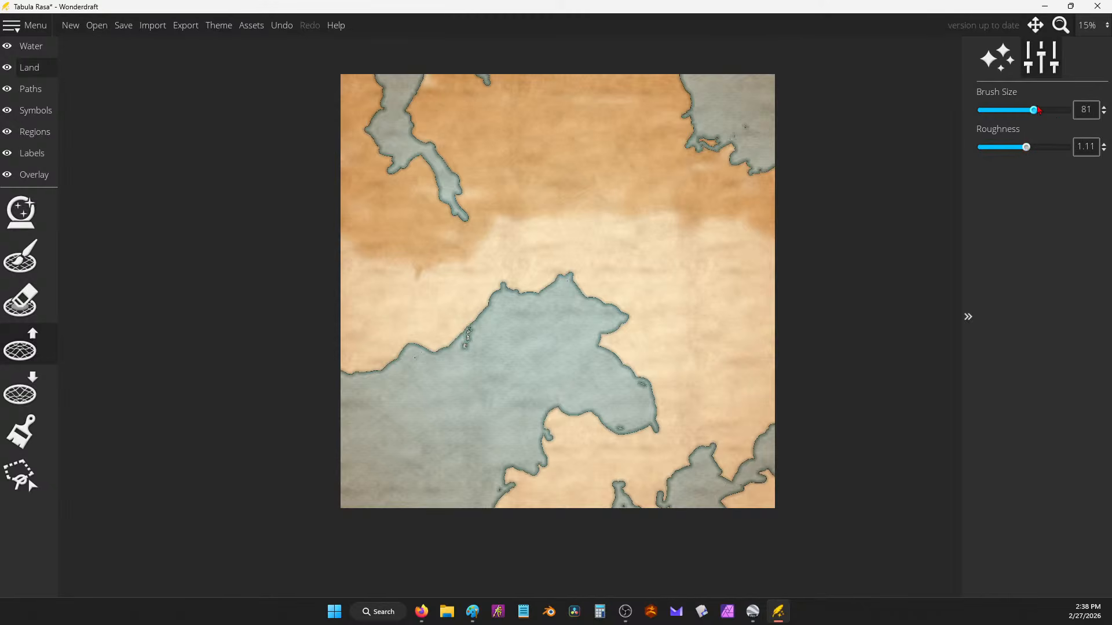
drag(1035, 110, 1066, 110)
Step: Set the land brush to 378 and paint land along the northern shore, a bay and a round western island
click(20, 257)
click(1045, 110)
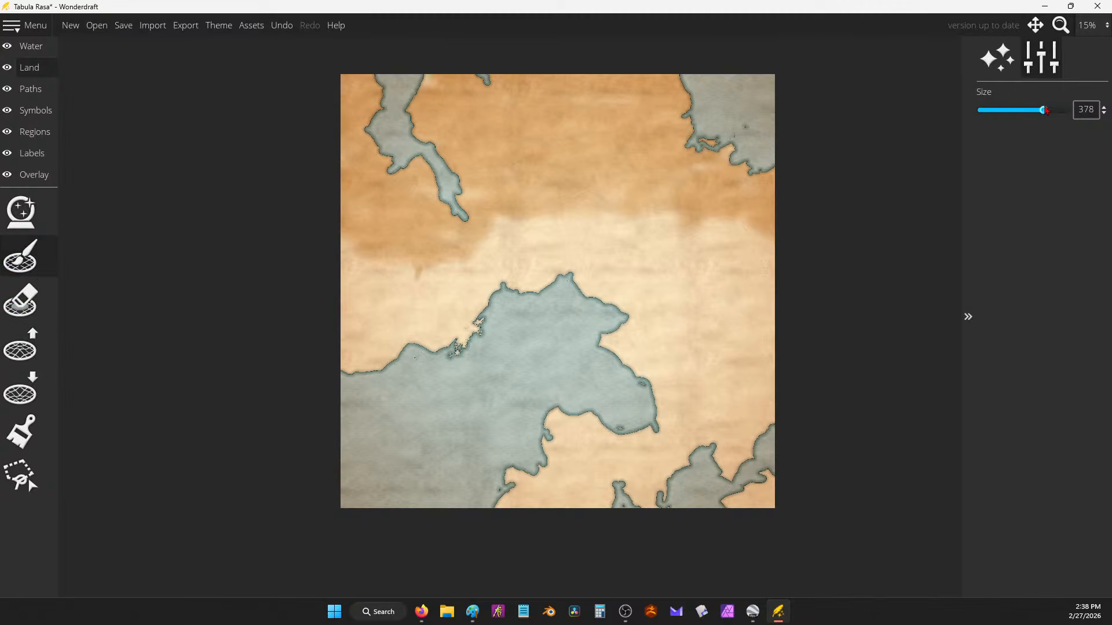
drag(479, 344, 443, 378)
mouse_move(576, 354)
mouse_down()
mouse_move(603, 345)
mouse_move(600, 373)
mouse_move(658, 405)
mouse_up()
click(389, 442)
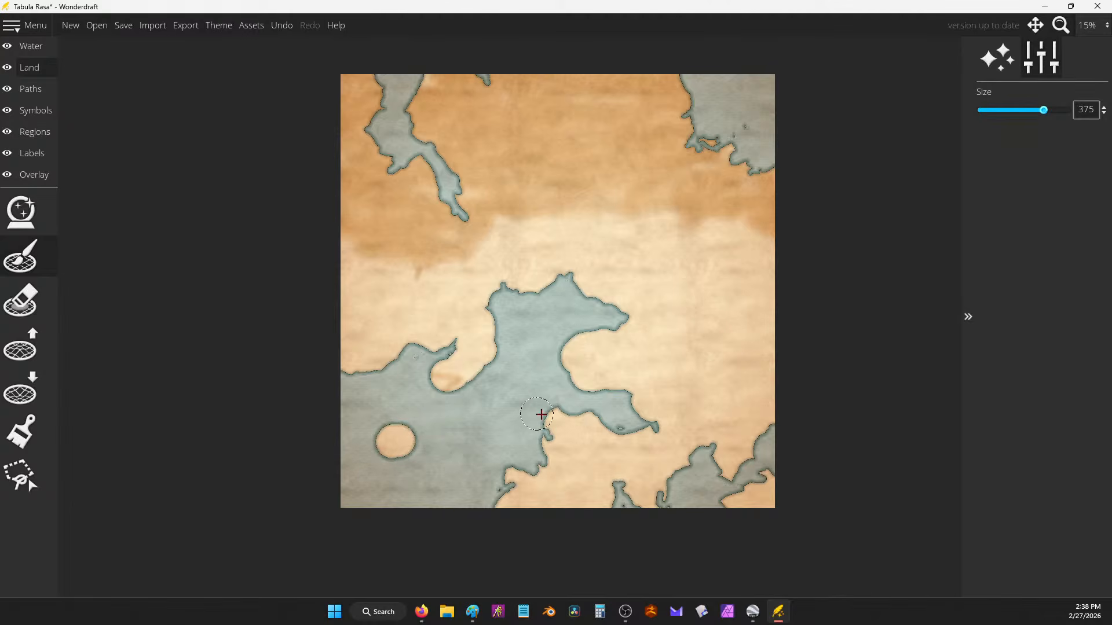
mouse_move(541, 414)
mouse_down()
mouse_move(591, 474)
mouse_move(550, 424)
mouse_move(533, 436)
mouse_move(557, 469)
mouse_up()
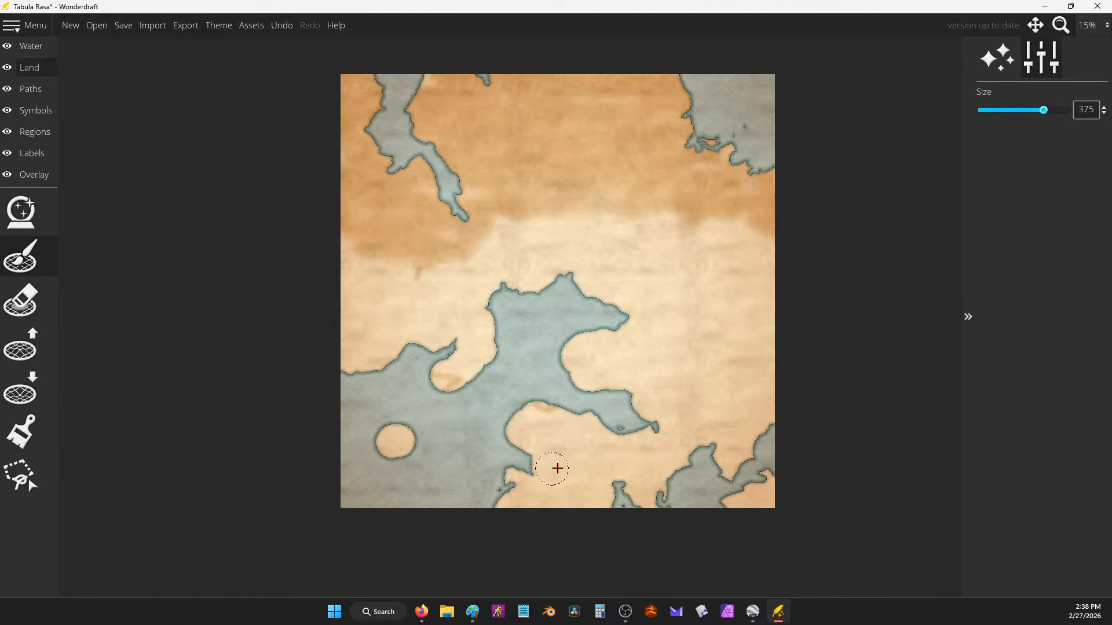
Step: Undo the recent land strokes, including a small bump by the channel
key(ctrl+z)
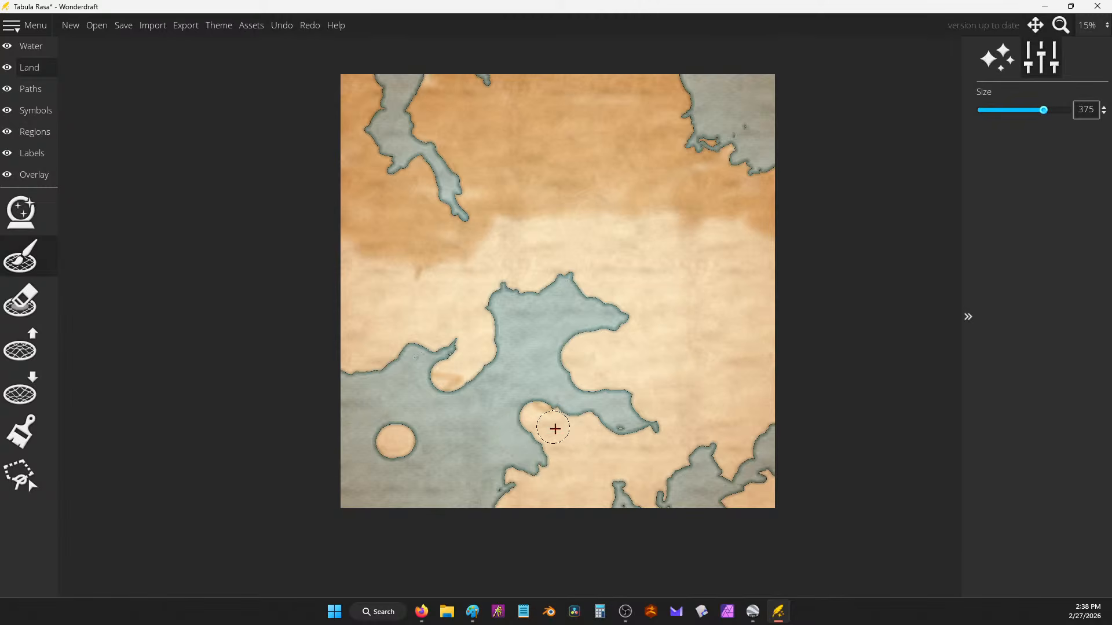
key(ctrl+z)
click(542, 421)
key(ctrl+z)
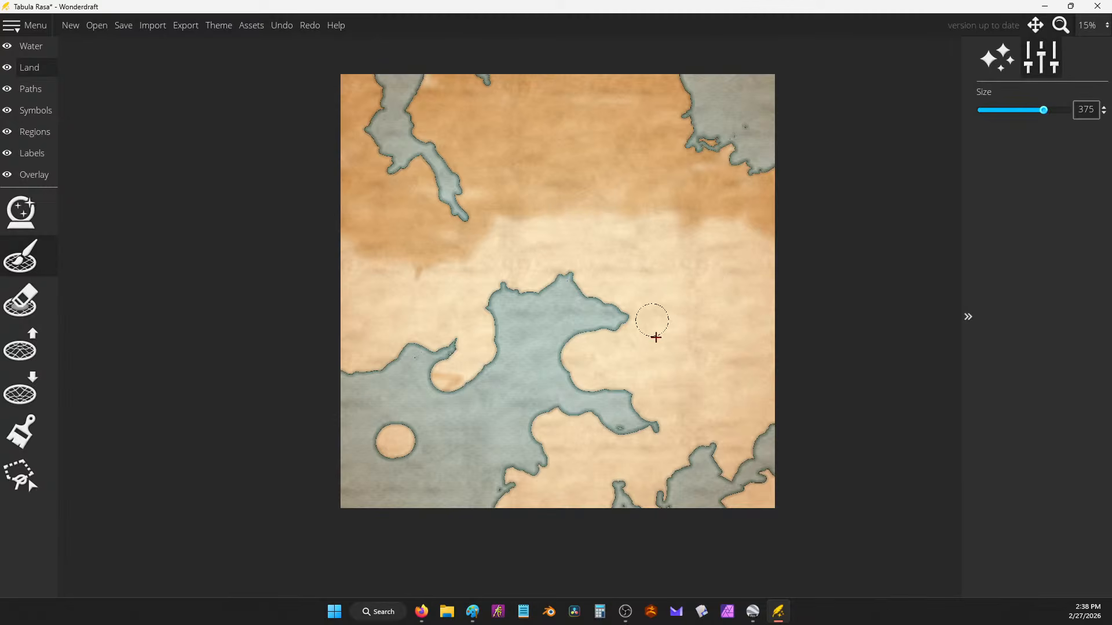
key(ctrl+z)
key(ctrl+z)
key(ctrl+z)
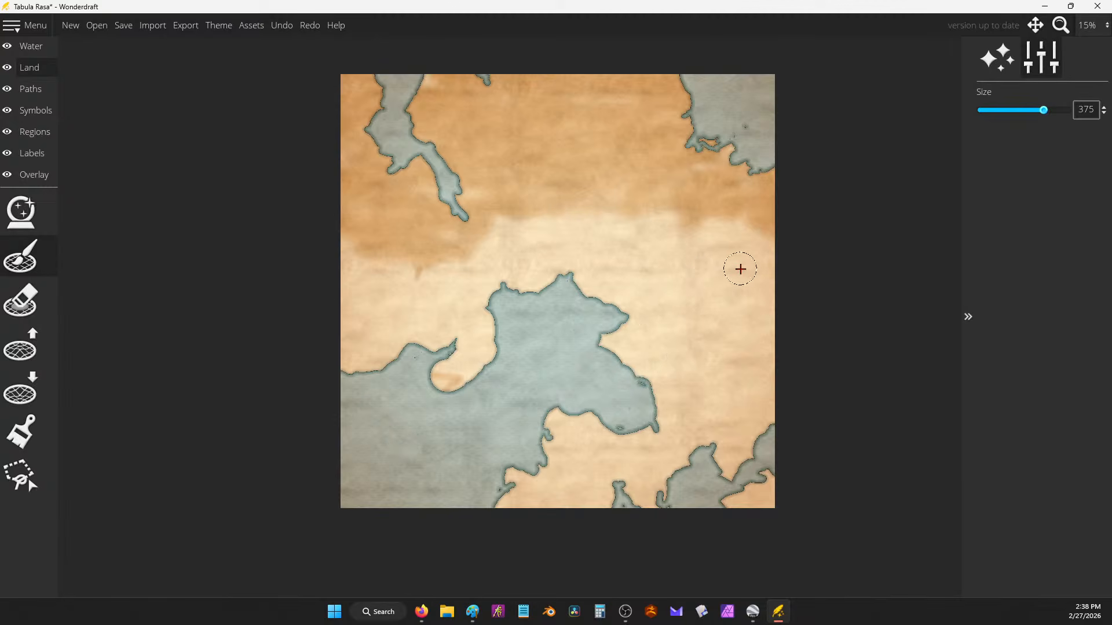
key(ctrl+z)
key(ctrl+z)
key(ctrl+z)
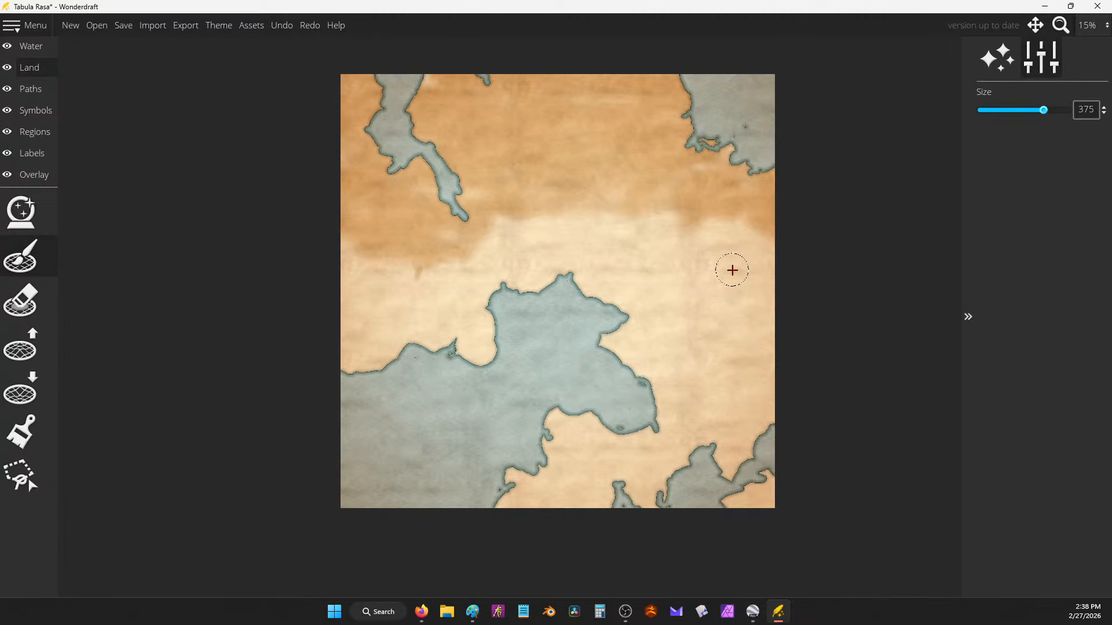
Step: Shrink the land brush, smooth the speckled northern shore and add a small southern island
scroll(427, 371, up, 5)
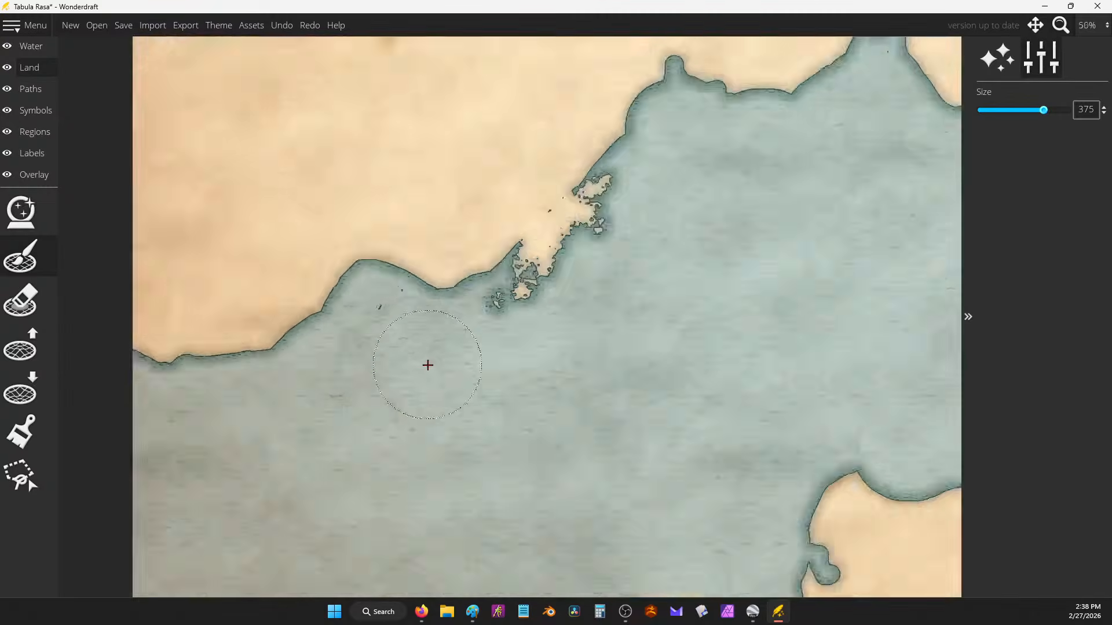
scroll(422, 388, down, 3)
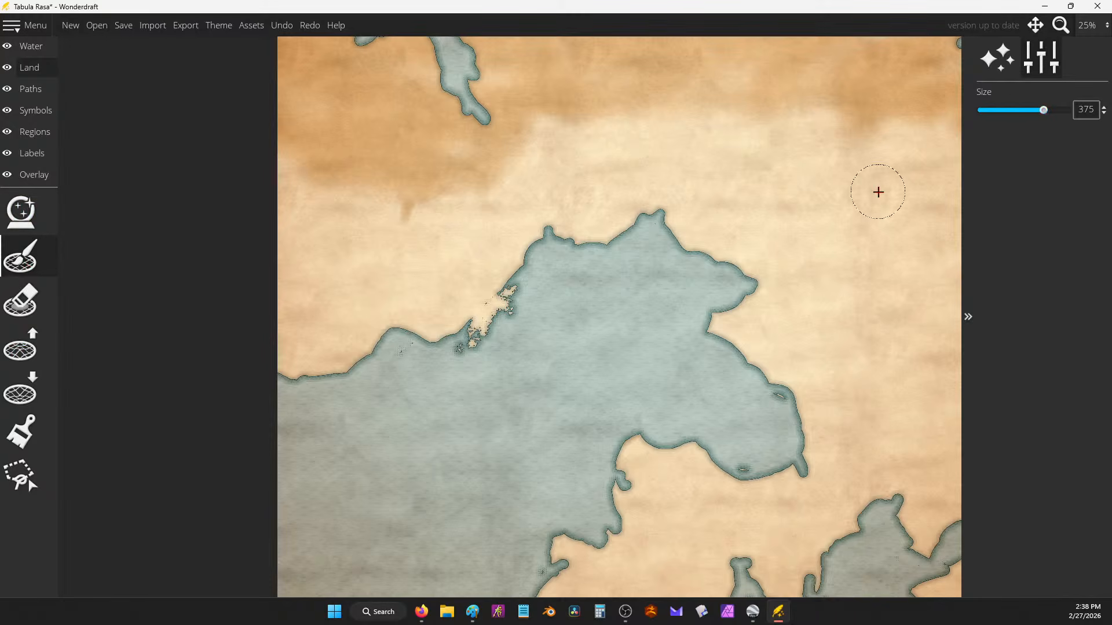
drag(1043, 110, 1013, 118)
mouse_move(504, 288)
mouse_down()
mouse_move(509, 298)
mouse_move(472, 327)
mouse_move(462, 354)
mouse_up()
mouse_move(511, 552)
mouse_down()
mouse_move(526, 543)
mouse_move(499, 567)
mouse_up()
drag(550, 415, 583, 318)
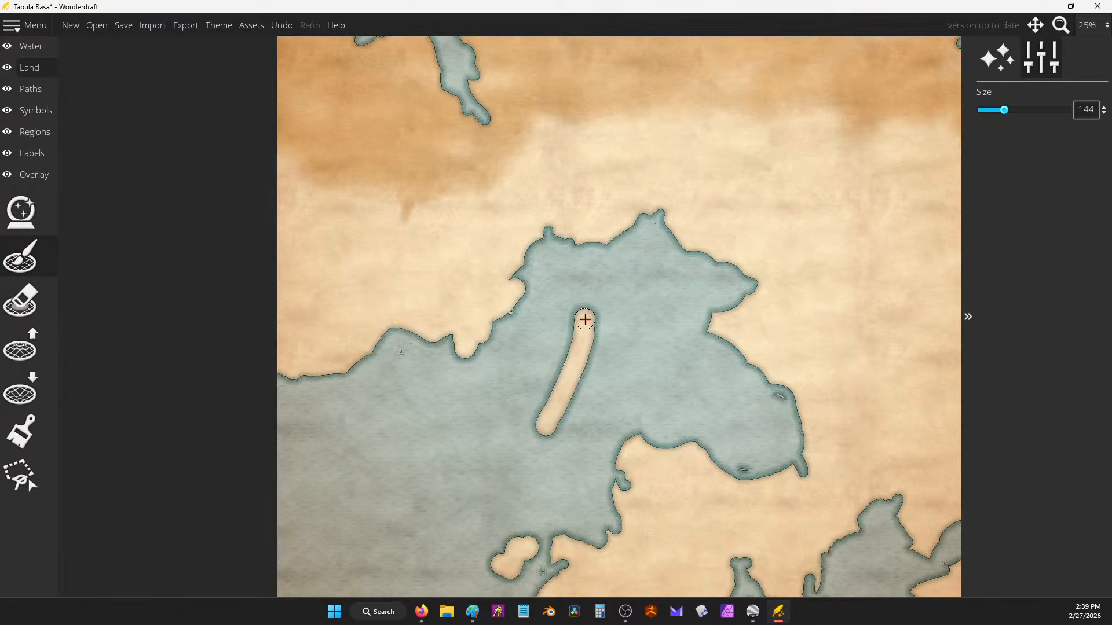
key(ctrl+z)
Step: Add a south-shore spit, an island running into the sea and land blobs in the eastern water
mouse_move(621, 433)
mouse_down()
mouse_move(600, 426)
mouse_move(625, 425)
mouse_move(591, 441)
mouse_move(620, 445)
mouse_move(608, 427)
mouse_up()
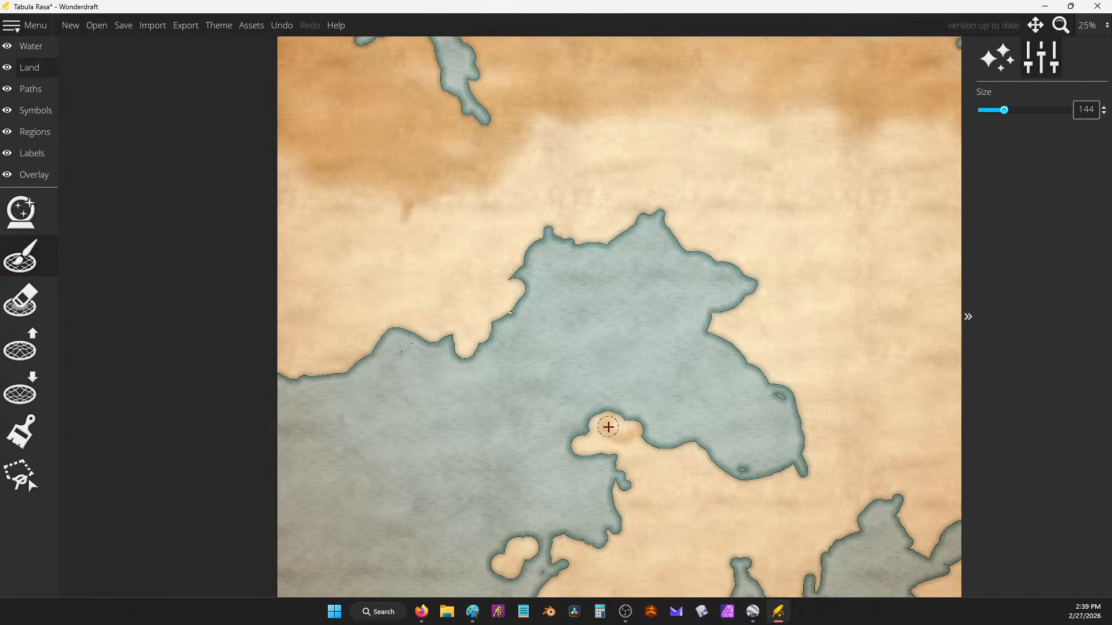
mouse_move(367, 492)
mouse_down()
mouse_move(332, 507)
mouse_move(376, 443)
mouse_move(375, 507)
mouse_move(411, 517)
mouse_up()
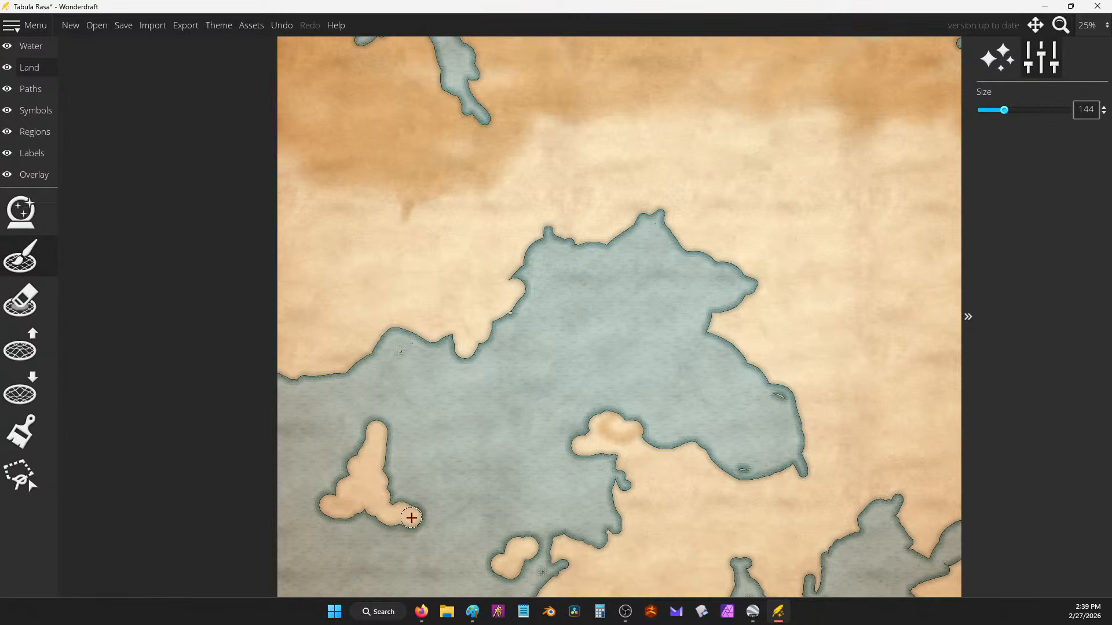
key(ctrl+z)
key(ctrl+z)
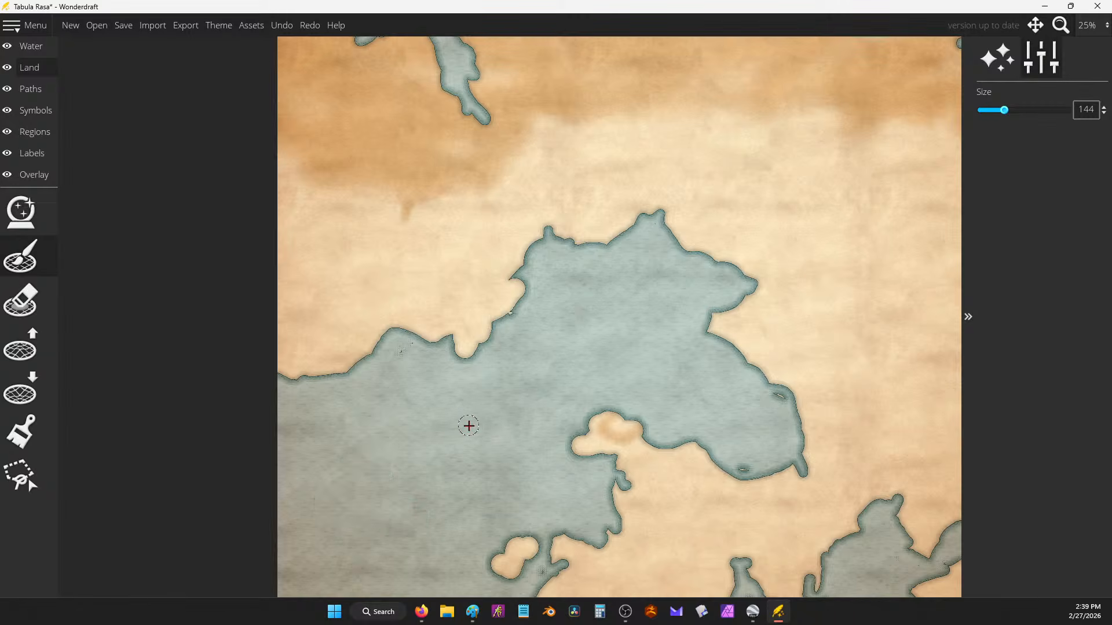
mouse_move(451, 434)
mouse_down()
mouse_move(400, 481)
mouse_move(439, 475)
mouse_move(436, 449)
mouse_move(465, 433)
mouse_up()
mouse_move(685, 325)
mouse_down()
mouse_move(707, 312)
mouse_move(678, 335)
mouse_move(721, 360)
mouse_move(717, 333)
mouse_move(741, 347)
mouse_up()
mouse_move(545, 334)
mouse_down()
mouse_move(553, 350)
mouse_move(575, 335)
mouse_up()
scroll(593, 289, down, 2)
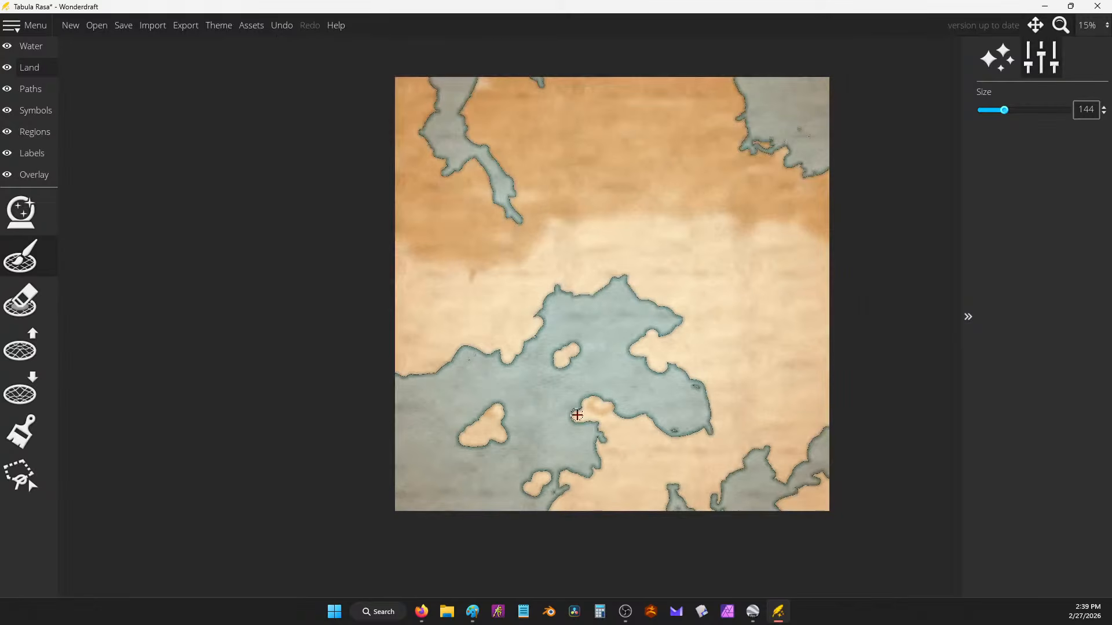
Step: Paint a small land blob at the top-right corner and fill the eastern bay's right side
mouse_move(818, 110)
mouse_down()
mouse_move(813, 120)
mouse_move(826, 126)
mouse_up()
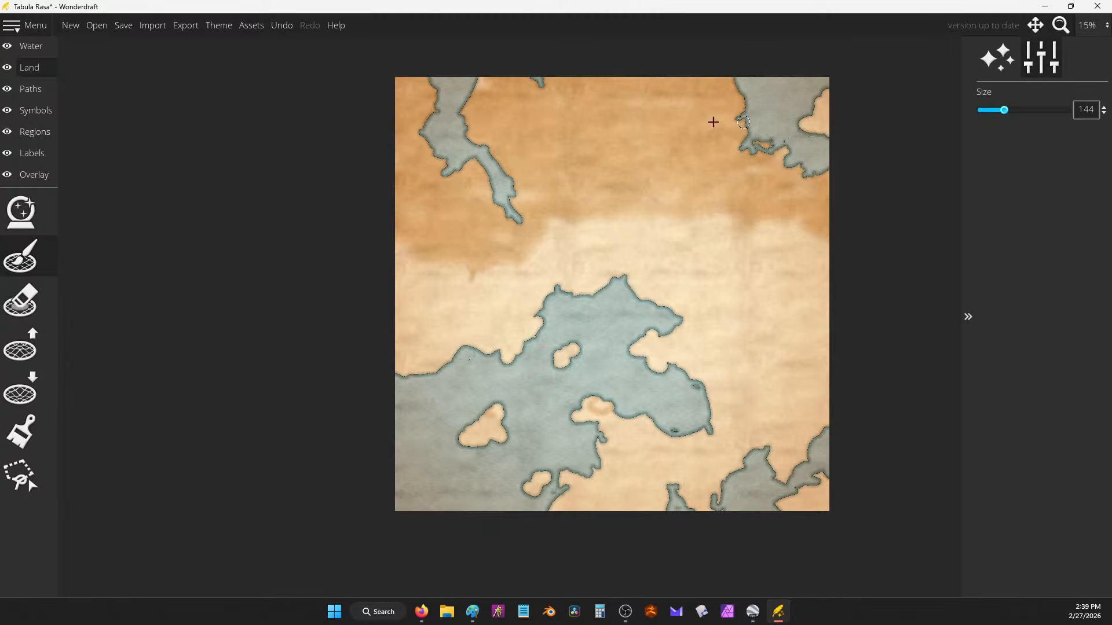
scroll(677, 405, up, 3)
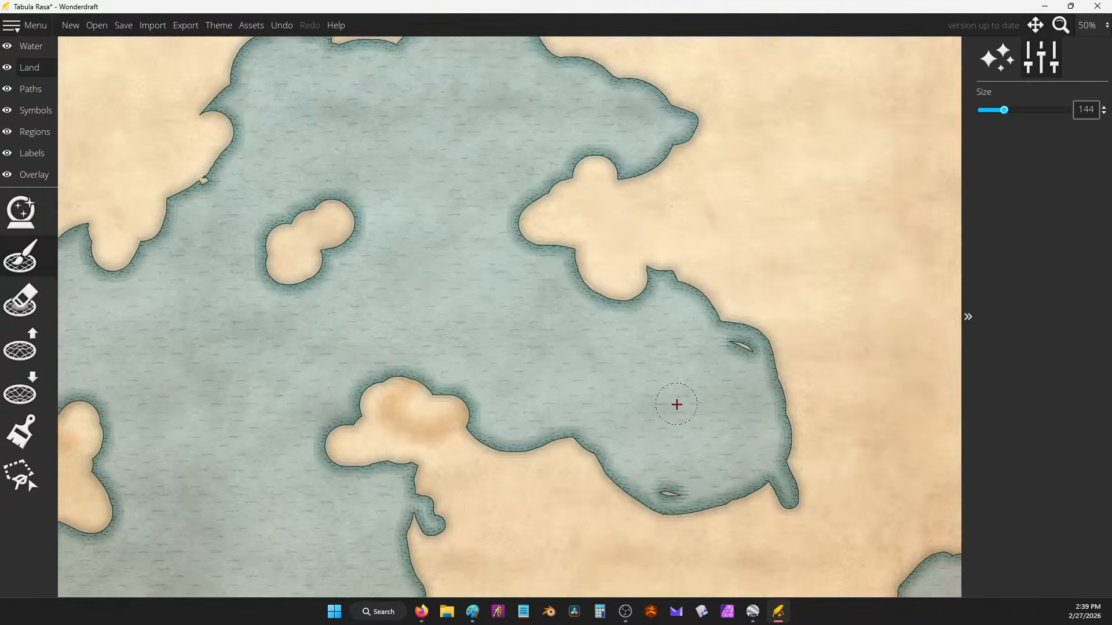
mouse_move(735, 318)
mouse_down()
mouse_move(803, 486)
mouse_move(775, 473)
mouse_move(788, 444)
mouse_move(724, 304)
mouse_move(724, 255)
mouse_up()
scroll(712, 278, down, 3)
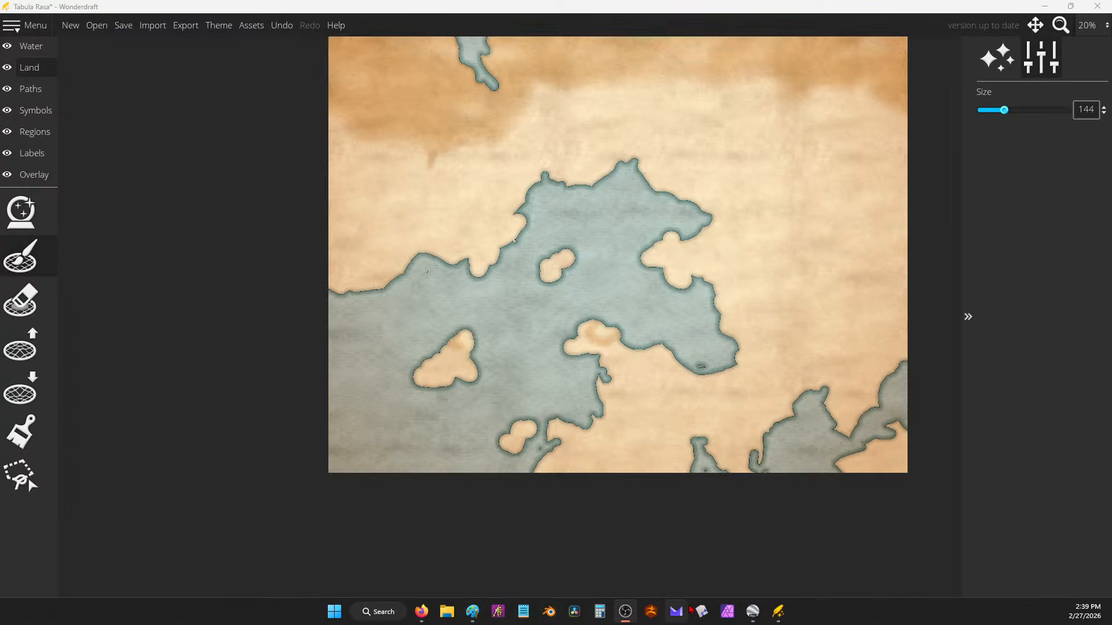
mouse_move(425, 613)
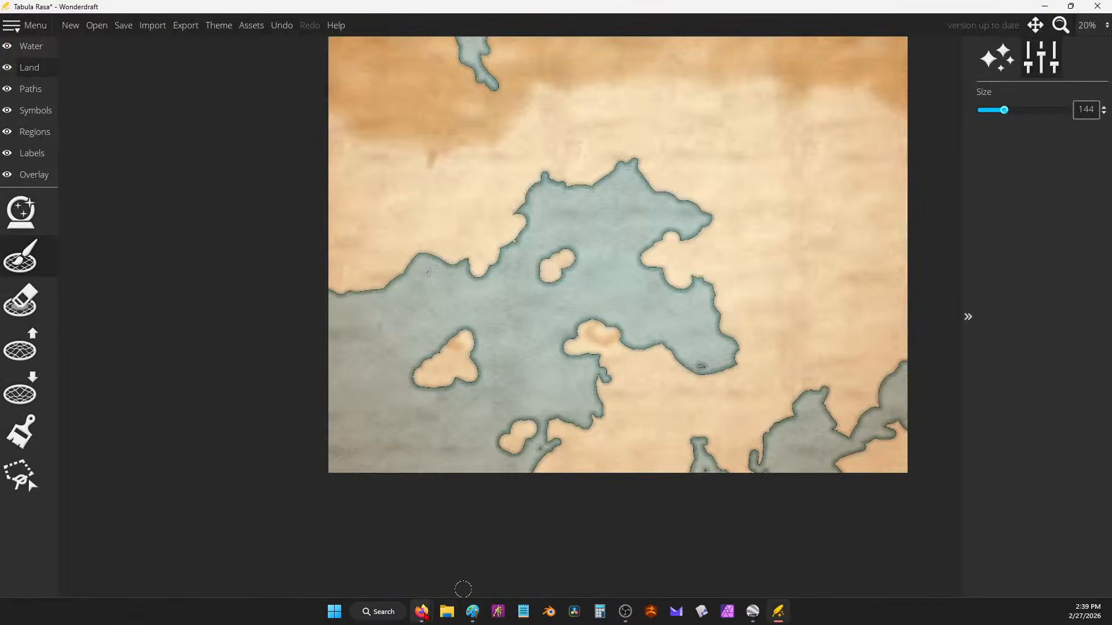
Step: Paste the note that magic is mystic shamanism/animism at the end of the doc, then minimize it
click(548, 553)
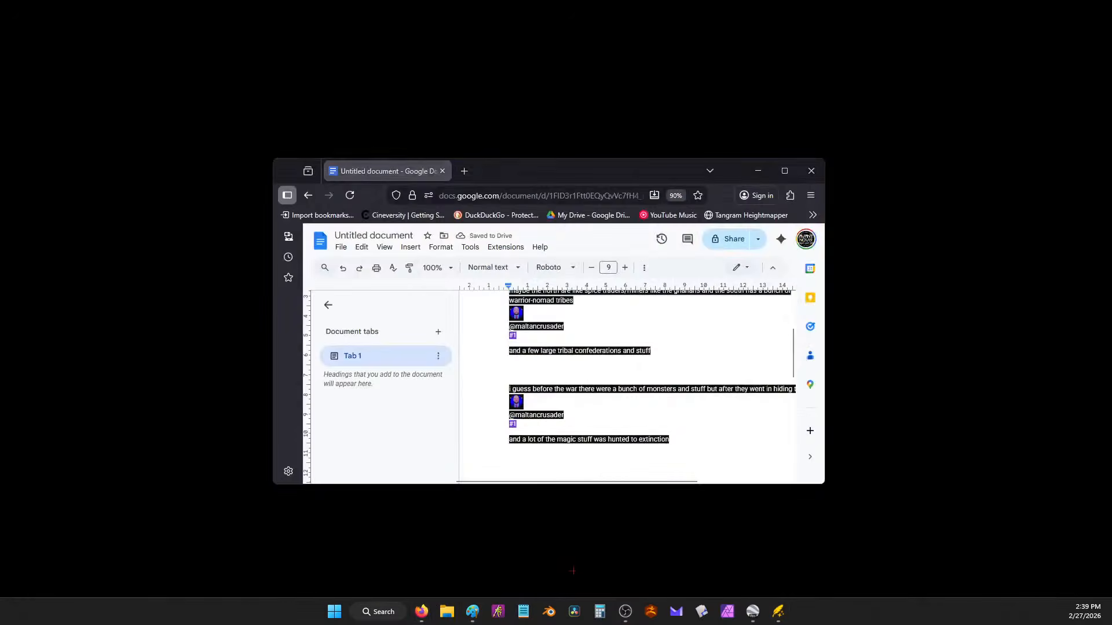
text(dk to fit with the theme maybe the magic is some sort of mystic shamanism/animism)
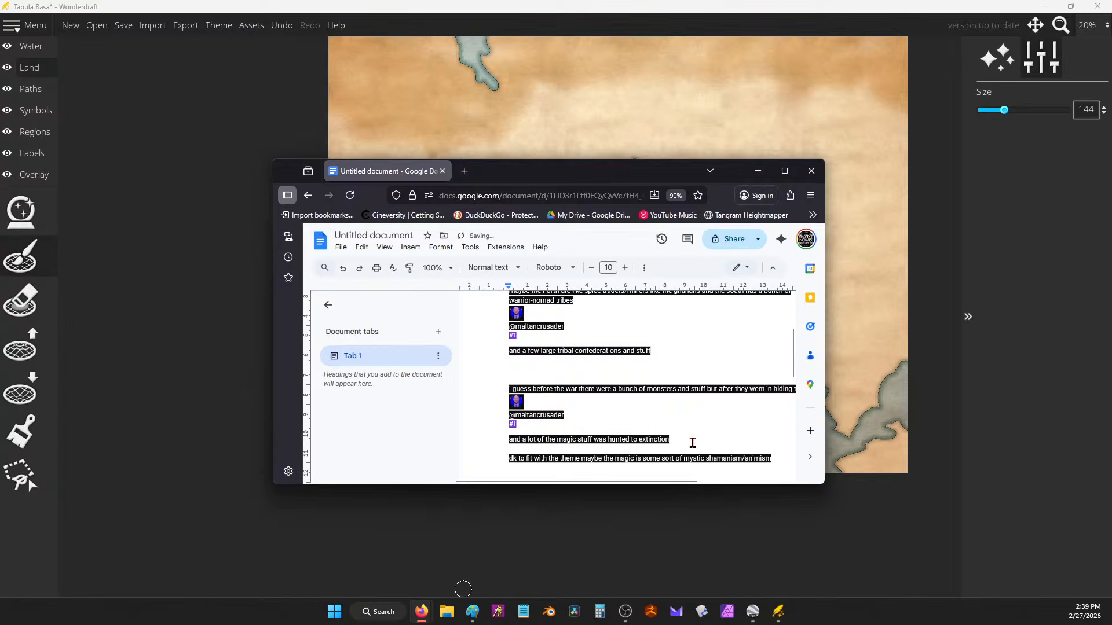
click(757, 171)
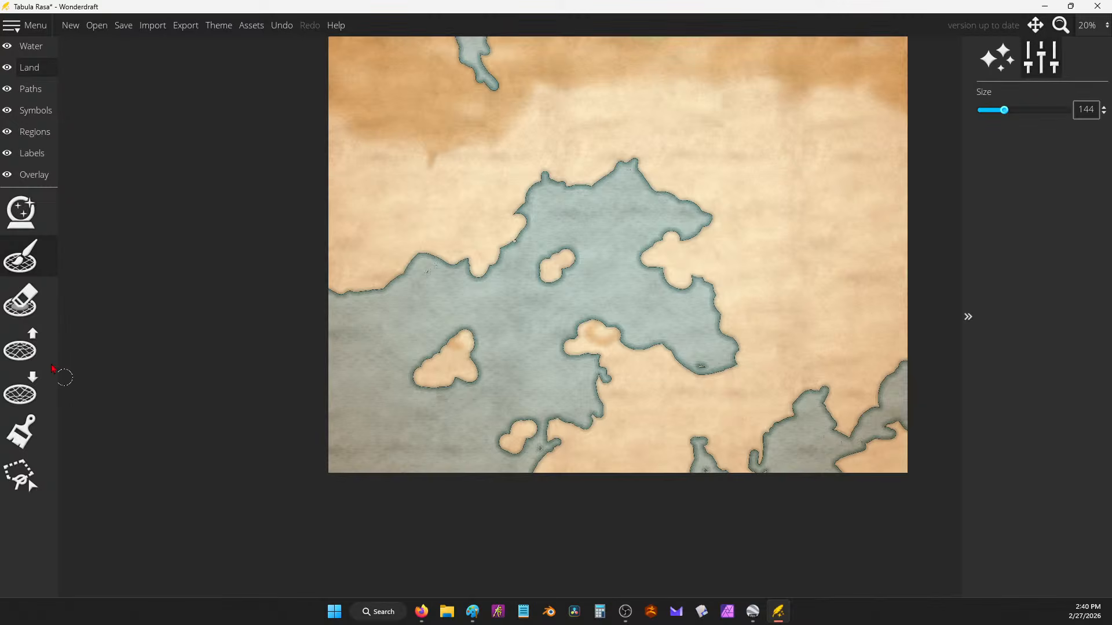
Step: With the Lower Land brush, erode the bay's southern and eastern shores, lowering the roughness
click(40, 255)
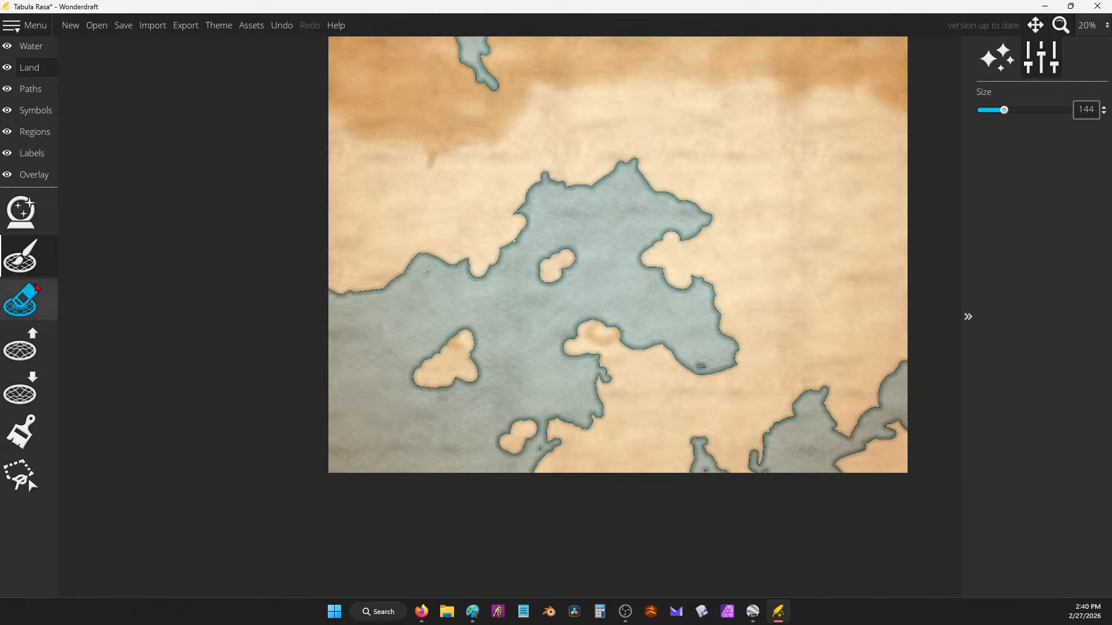
click(21, 389)
scroll(711, 412, up, 5)
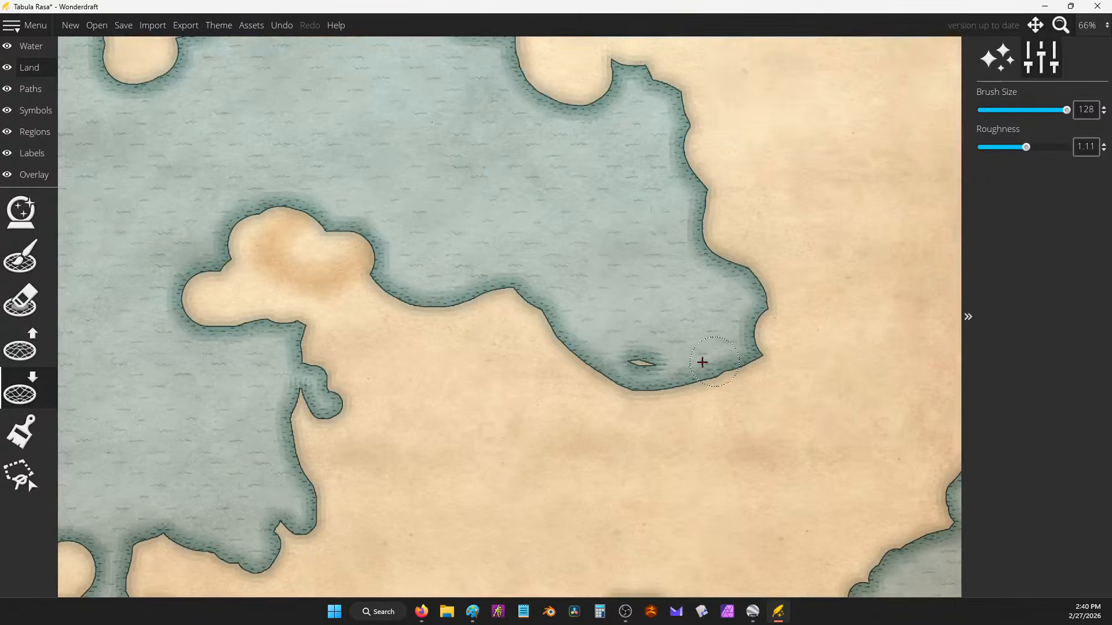
mouse_move(548, 289)
mouse_down()
mouse_move(533, 313)
mouse_move(576, 340)
mouse_move(601, 377)
mouse_move(666, 391)
mouse_move(697, 362)
mouse_up()
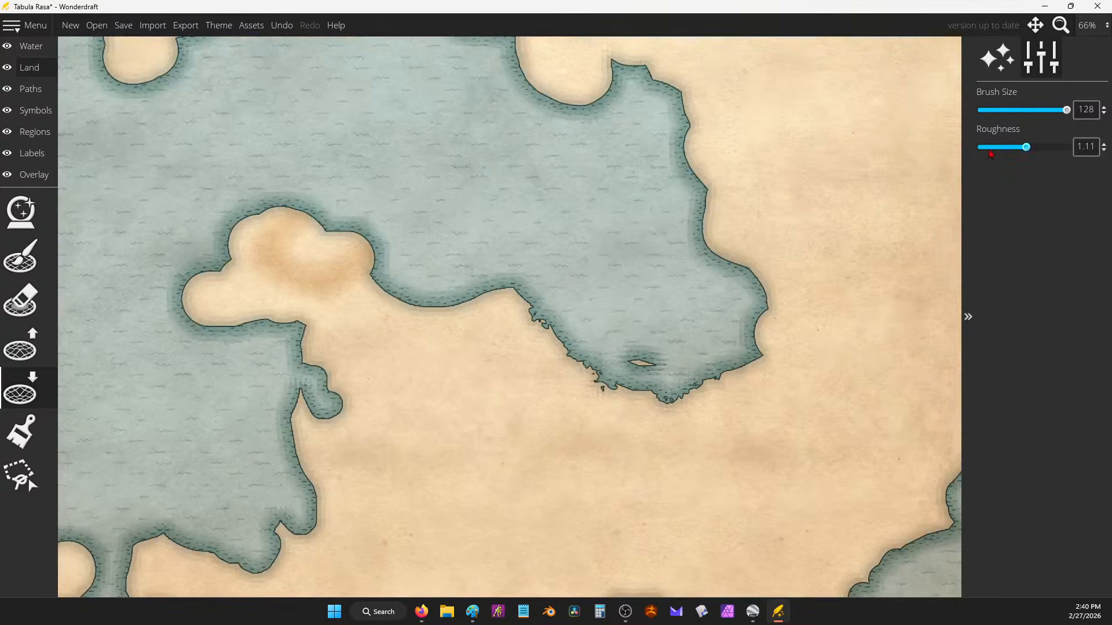
mouse_move(702, 218)
mouse_down()
mouse_move(710, 262)
mouse_move(748, 257)
mouse_move(779, 290)
mouse_up()
drag(996, 147, 989, 147)
mouse_move(759, 307)
mouse_down()
mouse_move(744, 325)
mouse_move(757, 337)
mouse_move(757, 310)
mouse_up()
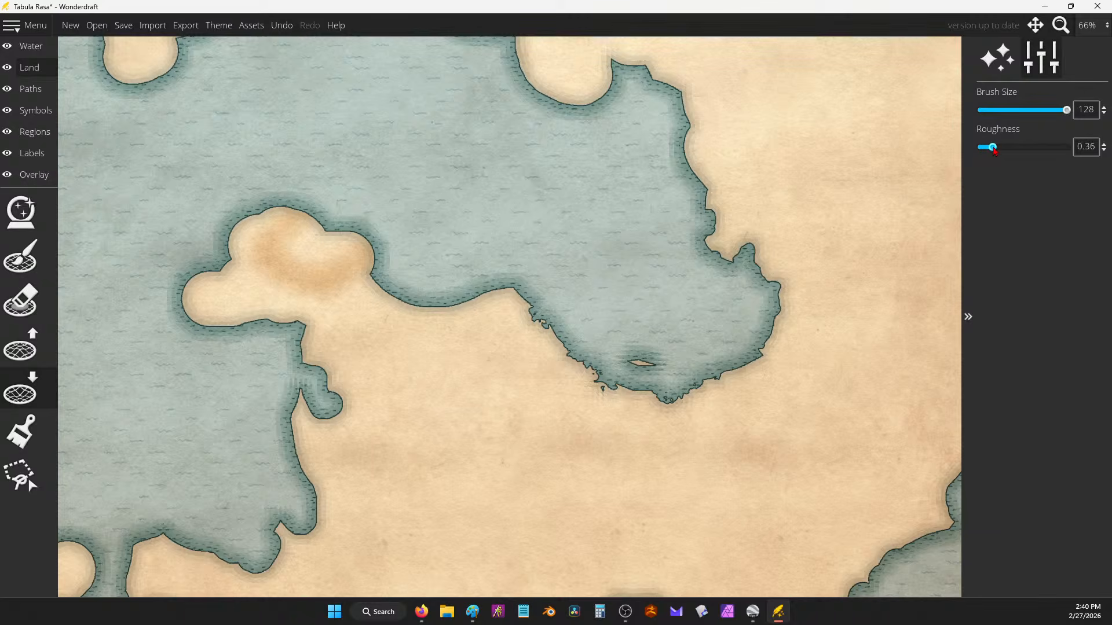
Step: Carve ragged water notches into the north-east shore, top bay, middle coast and peninsula
mouse_move(716, 183)
mouse_down()
mouse_move(669, 153)
mouse_move(688, 141)
mouse_move(670, 166)
mouse_move(612, 110)
mouse_move(517, 59)
mouse_up()
drag(458, 295, 538, 278)
mouse_move(371, 291)
mouse_down()
mouse_move(361, 236)
mouse_move(245, 199)
mouse_move(225, 227)
mouse_move(258, 213)
mouse_move(215, 242)
mouse_move(210, 270)
mouse_up()
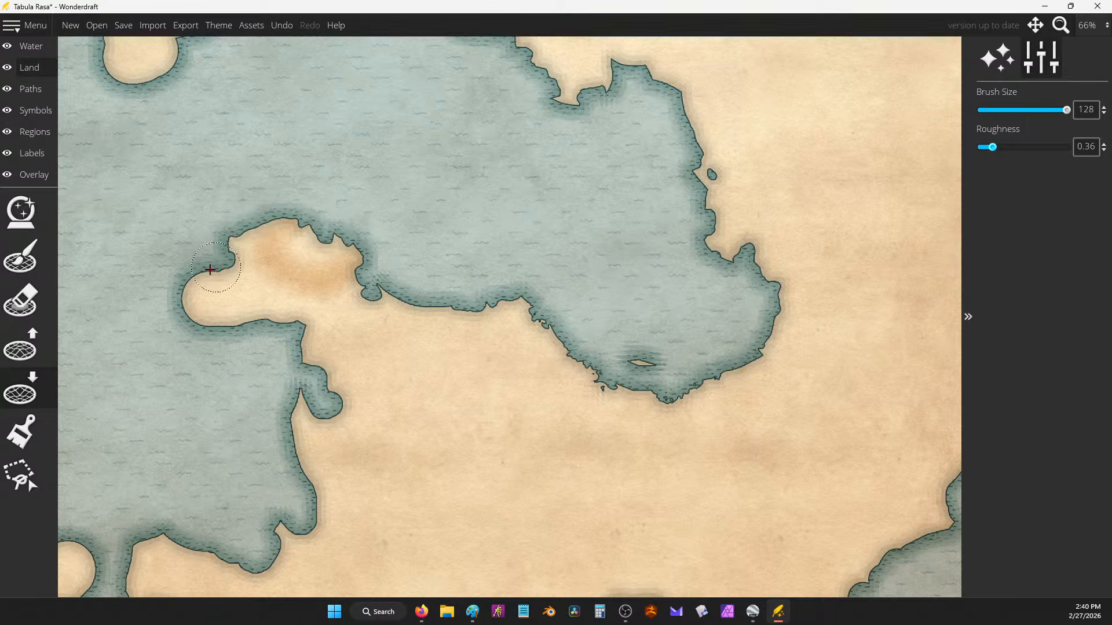
scroll(712, 302, down, 3)
scroll(610, 318, up, 5)
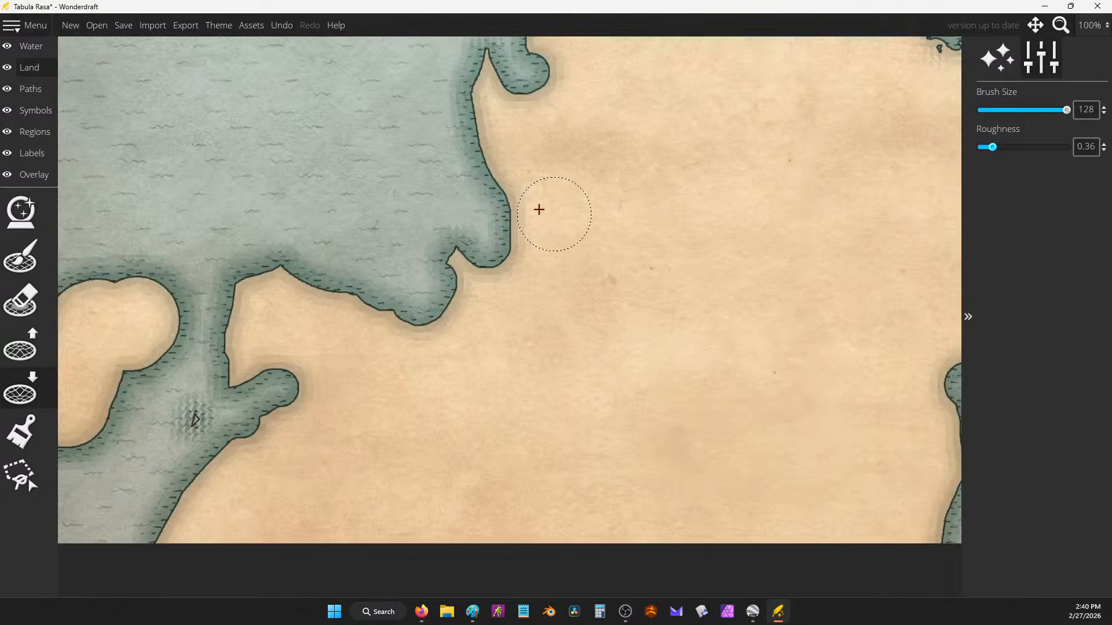
scroll(627, 172, down, 2)
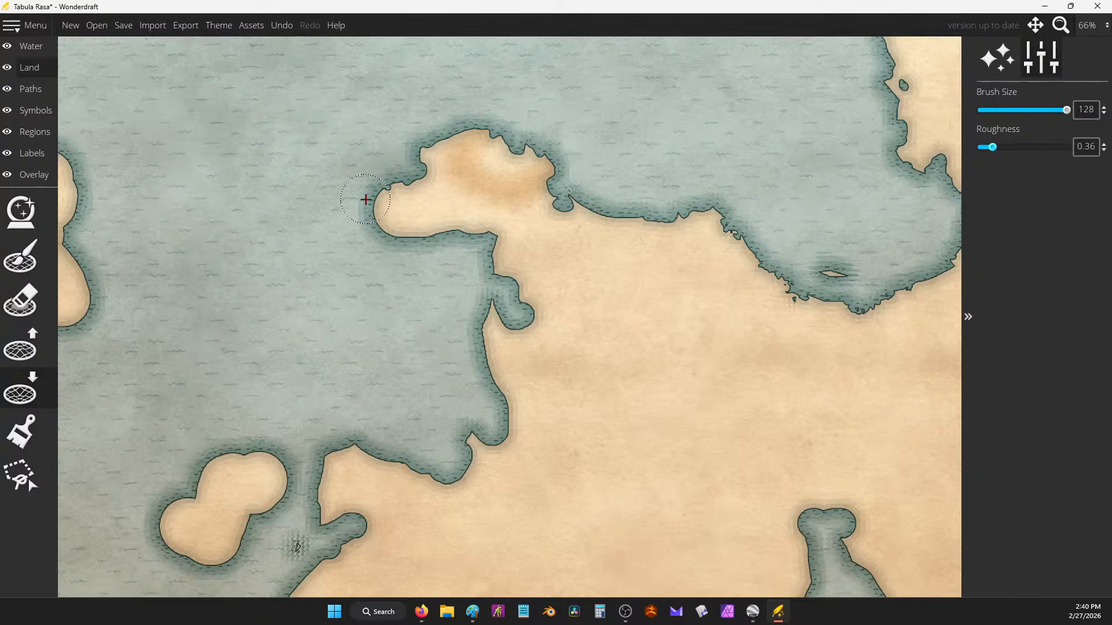
mouse_move(366, 199)
mouse_down()
mouse_move(386, 191)
mouse_move(411, 229)
mouse_move(440, 231)
mouse_up()
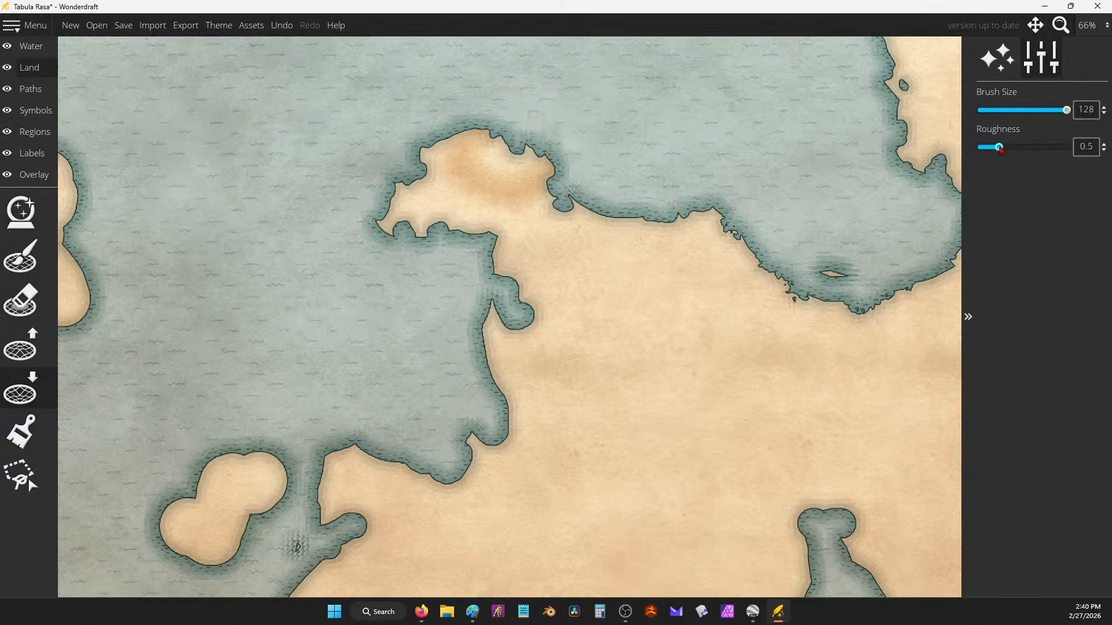
drag(504, 255, 471, 249)
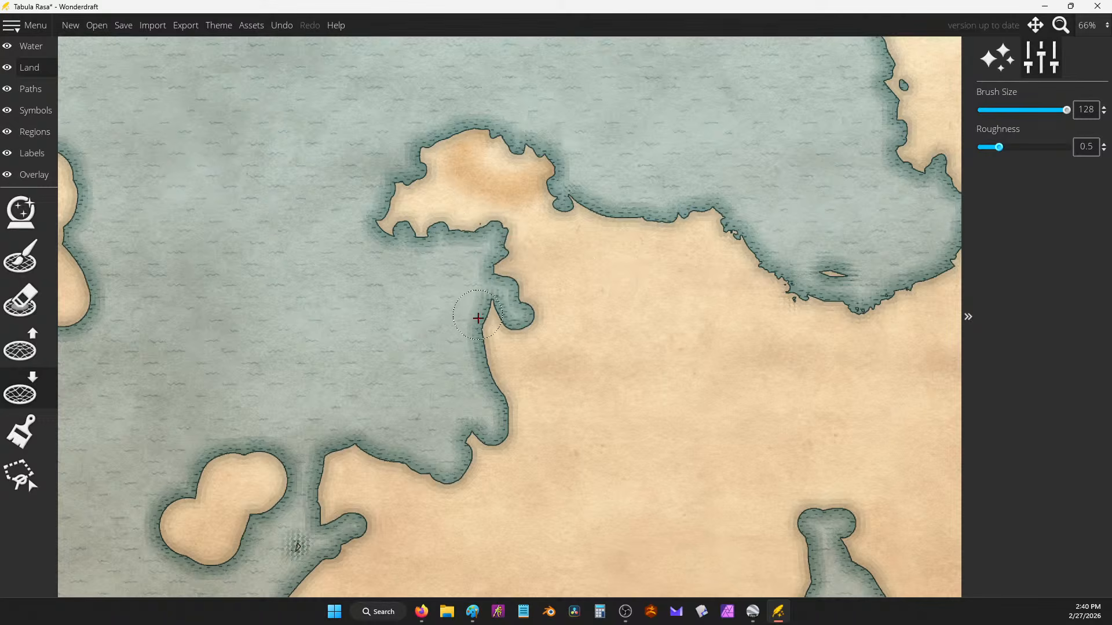
mouse_move(482, 384)
mouse_down()
mouse_move(472, 356)
mouse_move(487, 292)
mouse_move(507, 320)
mouse_move(515, 432)
mouse_move(475, 430)
mouse_move(456, 479)
mouse_move(361, 448)
mouse_move(368, 506)
mouse_move(322, 478)
mouse_move(332, 450)
mouse_move(311, 537)
mouse_move(349, 511)
mouse_move(370, 521)
mouse_up()
Step: Cut the double-lobed island down to a jagged sliver by erasing its western and southern lobe
mouse_move(386, 328)
mouse_down()
mouse_move(610, 146)
mouse_move(648, 85)
mouse_up()
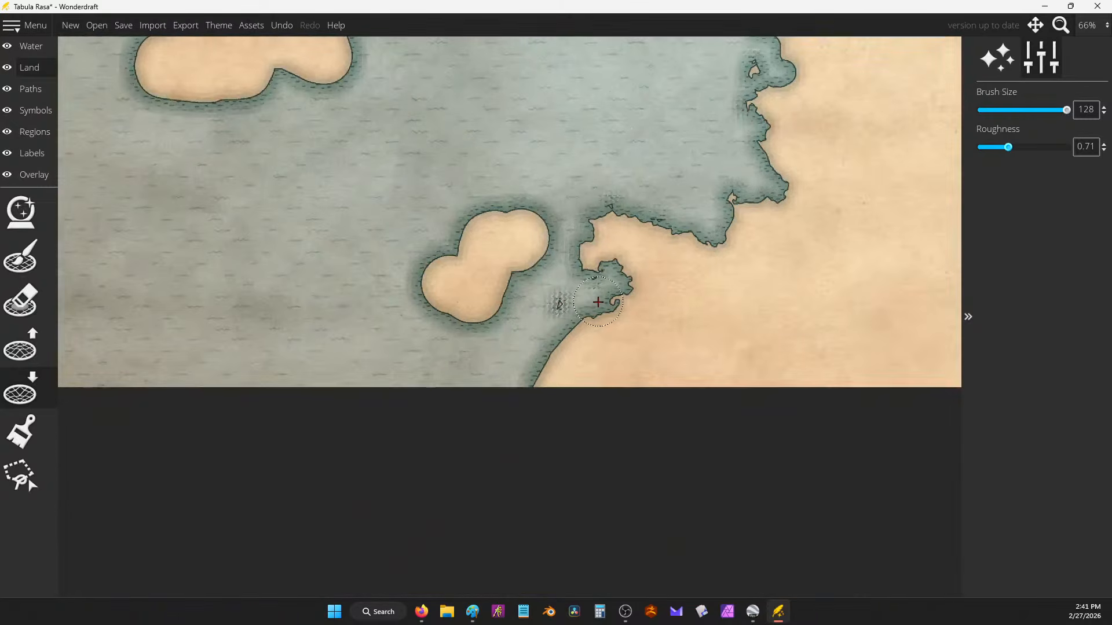
mouse_move(598, 302)
mouse_down()
mouse_move(538, 376)
mouse_move(501, 391)
mouse_move(548, 274)
mouse_move(523, 273)
mouse_move(559, 247)
mouse_move(548, 210)
mouse_move(474, 220)
mouse_up()
mouse_move(452, 253)
mouse_down()
mouse_move(419, 293)
mouse_move(448, 319)
mouse_move(539, 298)
mouse_up()
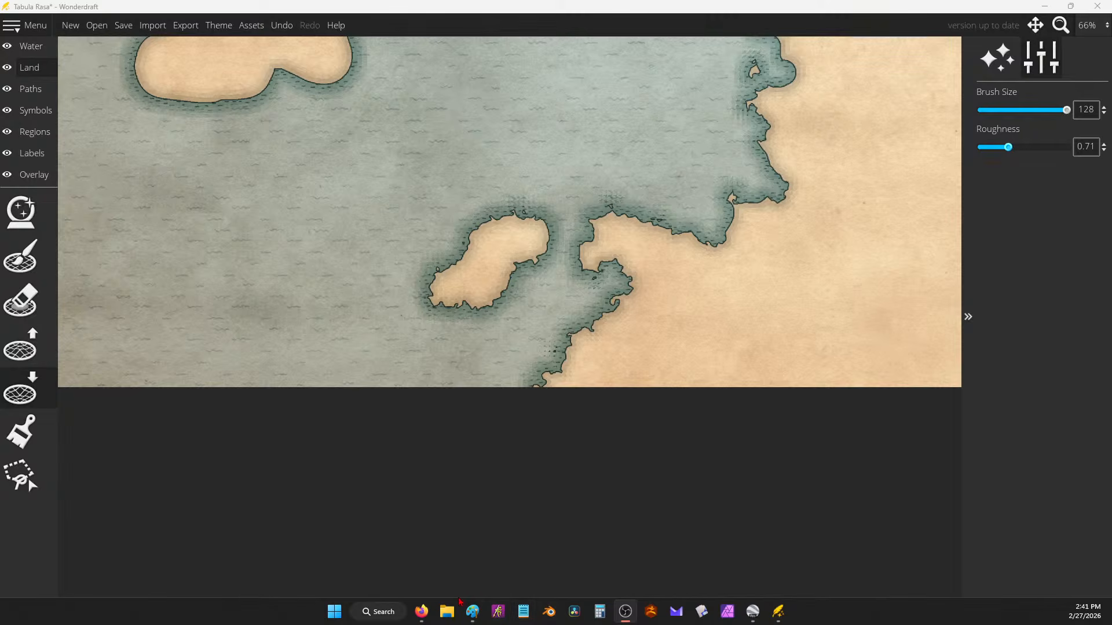
mouse_move(428, 608)
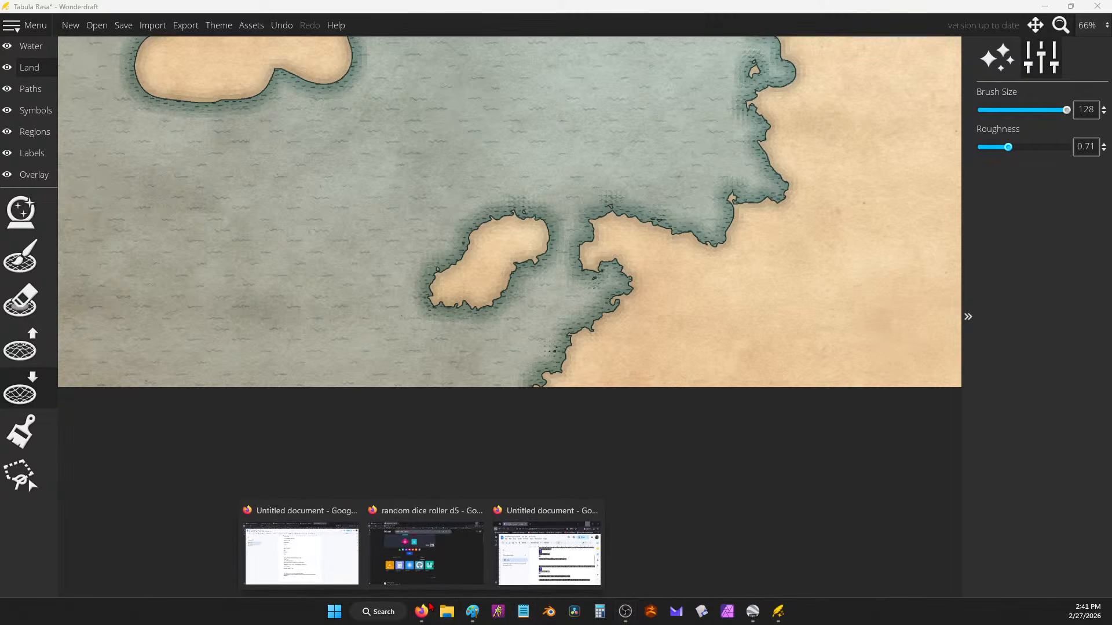
click(547, 550)
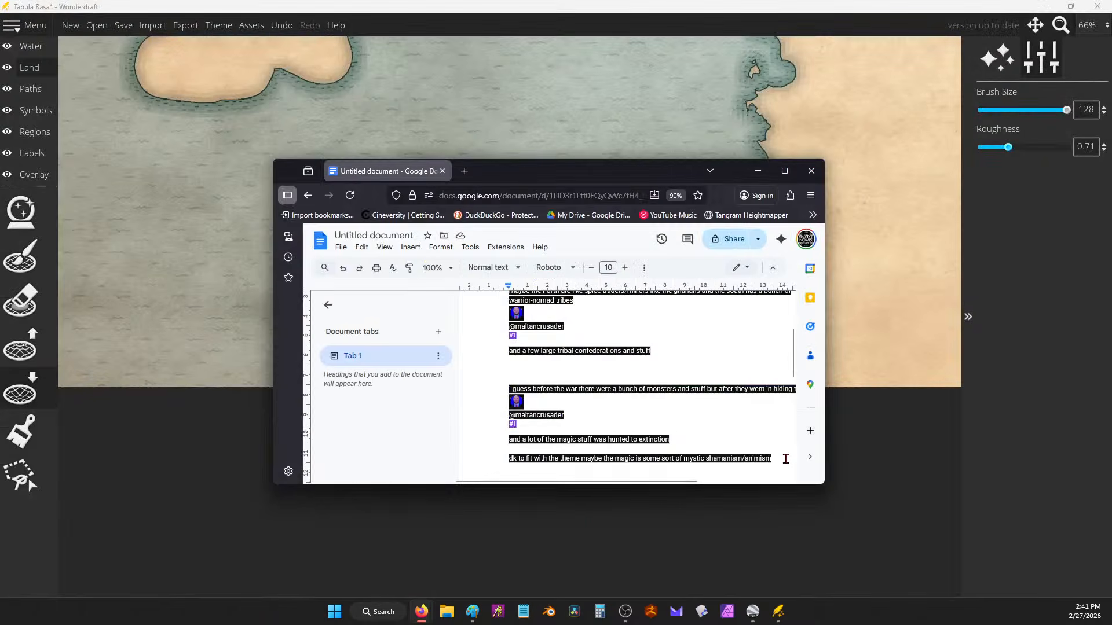
scroll(785, 460, down, 2)
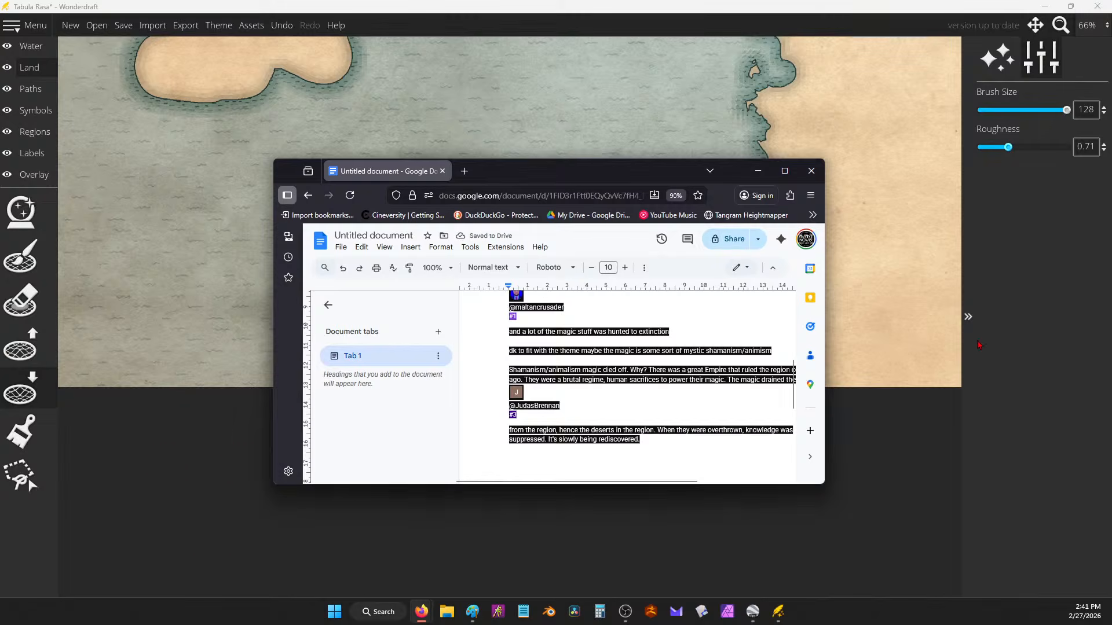
click(758, 171)
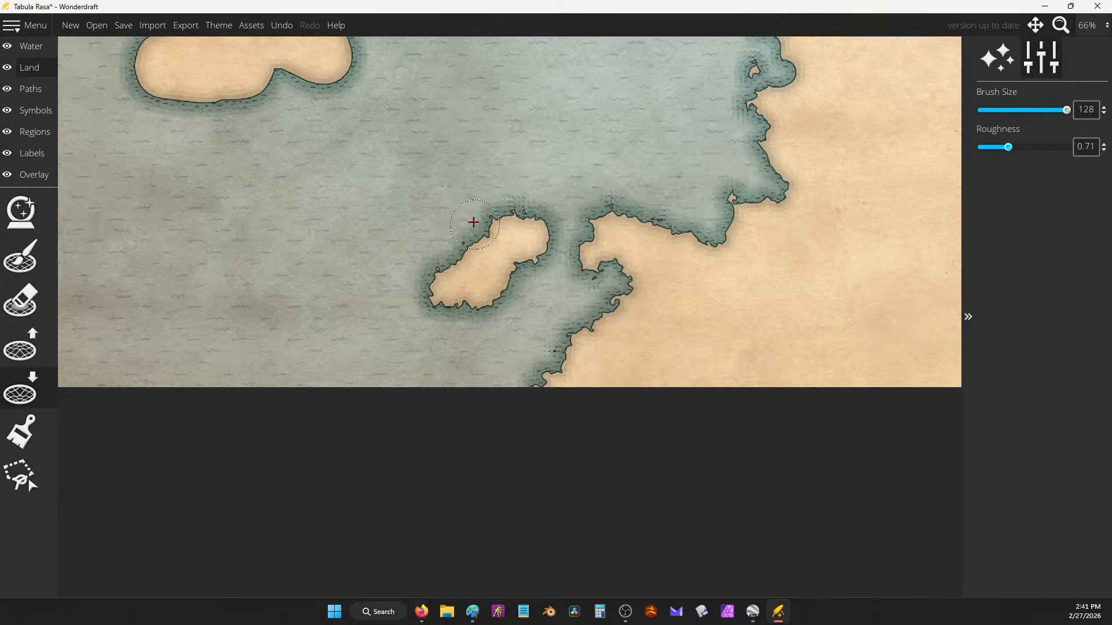
Step: Erode the western island's edges and neck, adjusting brush roughness from 0.42 to 0.51
scroll(678, 275, down, 3)
scroll(544, 241, up, 4)
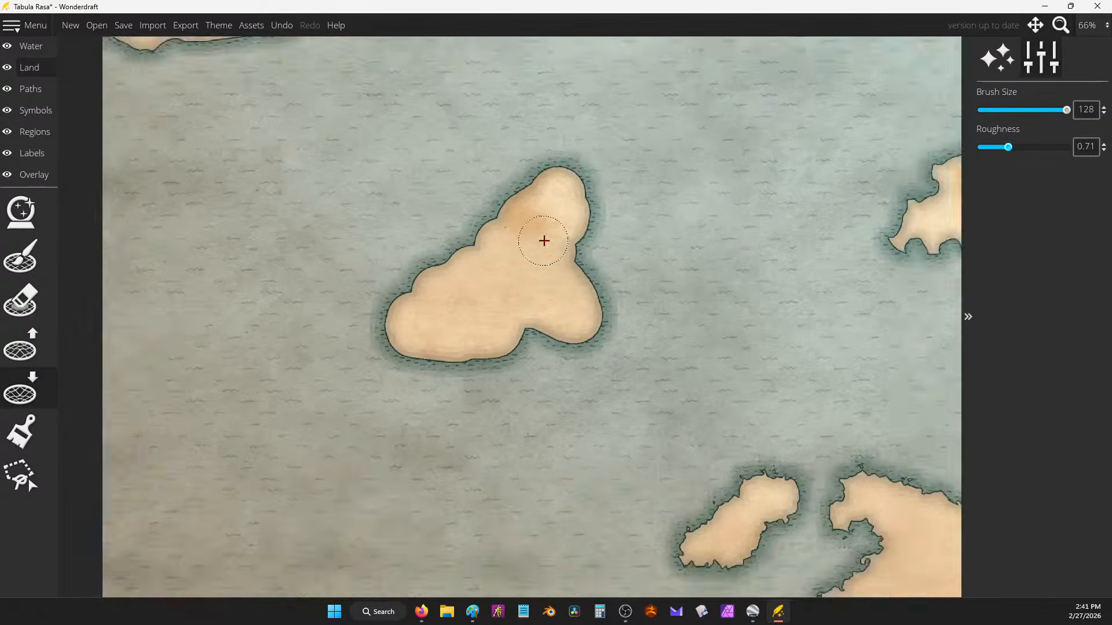
mouse_move(588, 240)
mouse_down()
mouse_move(617, 324)
mouse_move(593, 360)
mouse_move(522, 342)
mouse_move(457, 375)
mouse_move(380, 371)
mouse_move(349, 336)
mouse_move(373, 299)
mouse_move(457, 258)
mouse_move(488, 210)
mouse_move(554, 160)
mouse_move(599, 205)
mouse_move(609, 249)
mouse_move(587, 274)
mouse_move(535, 277)
mouse_up()
scroll(513, 219, down, 2)
drag(683, 260, 479, 391)
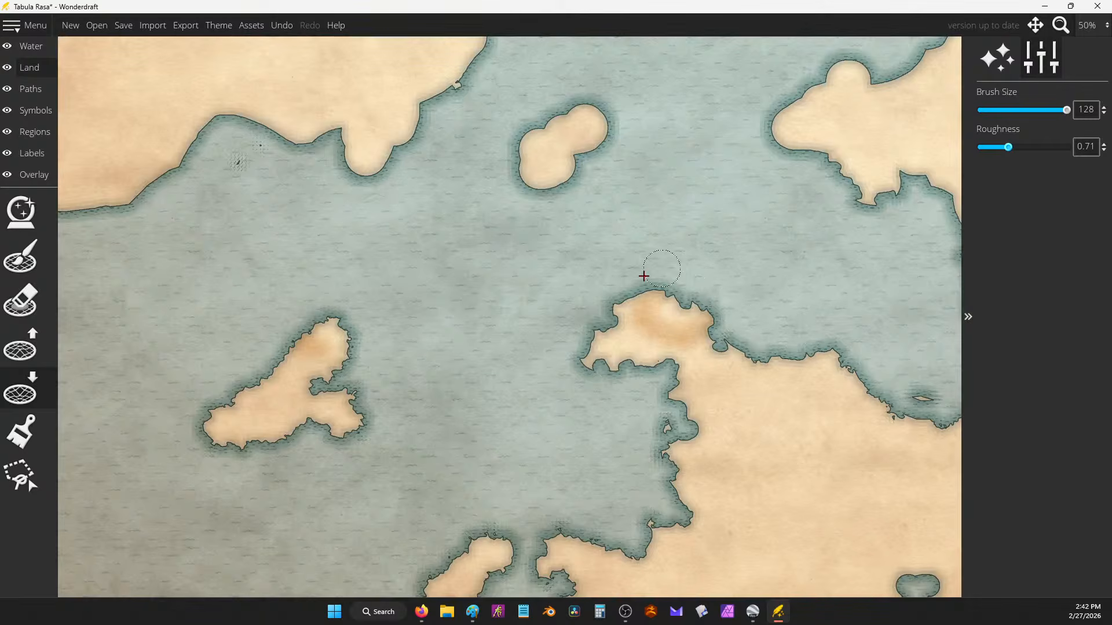
drag(484, 241, 652, 180)
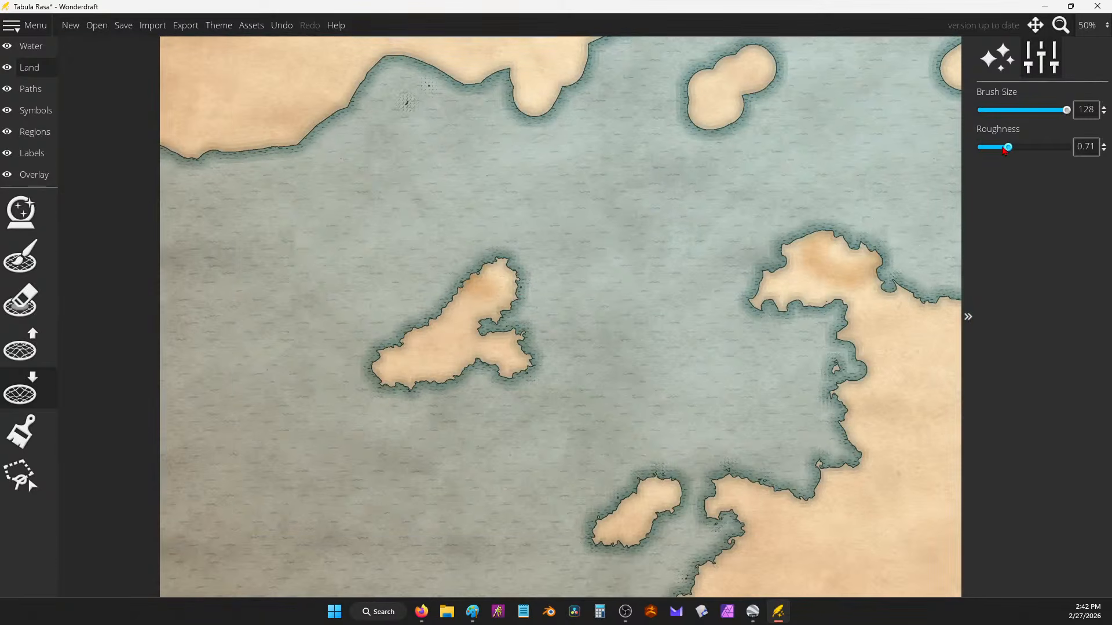
drag(1007, 148, 995, 147)
drag(464, 290, 432, 323)
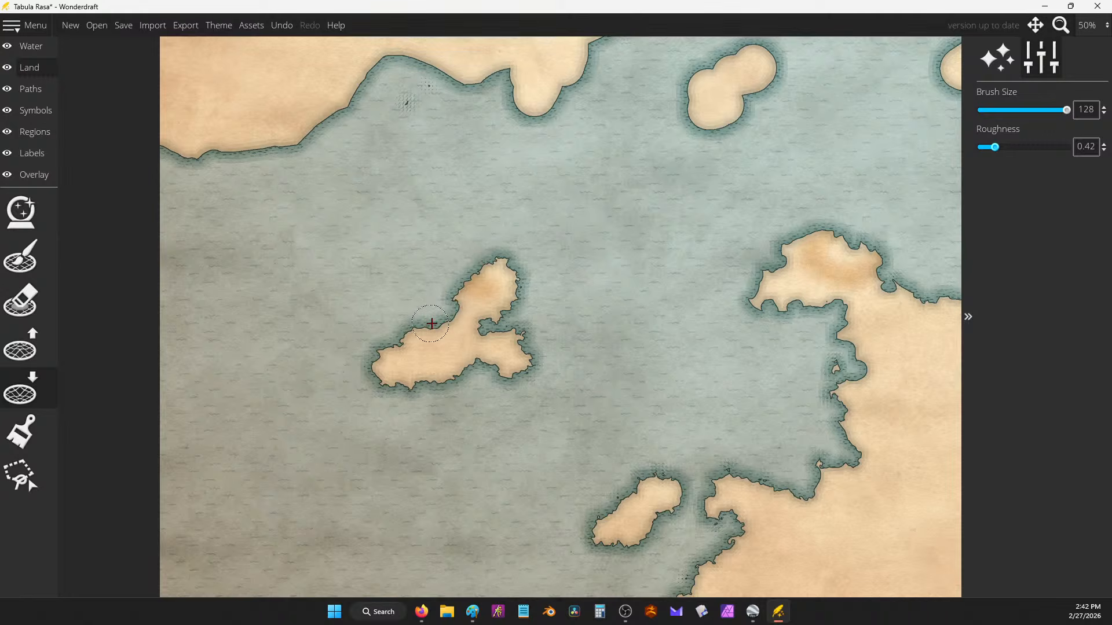
scroll(573, 185, up, 1)
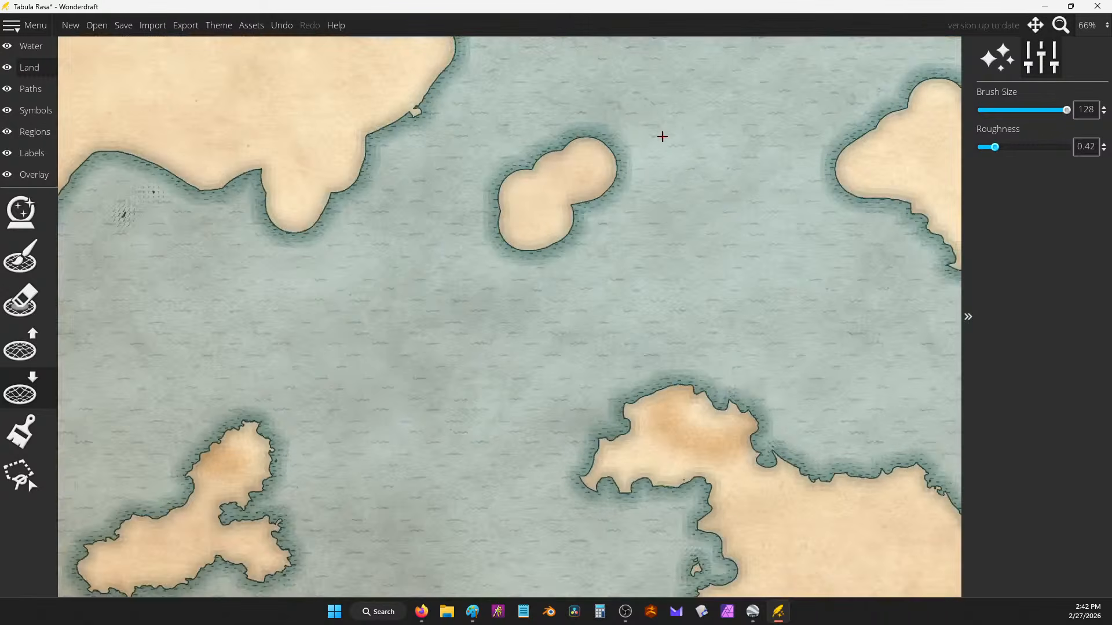
drag(662, 136, 657, 214)
drag(994, 147, 999, 147)
mouse_move(614, 255)
mouse_down()
mouse_move(506, 305)
mouse_move(526, 240)
mouse_move(597, 229)
mouse_move(620, 253)
mouse_move(608, 241)
mouse_move(605, 261)
mouse_move(474, 303)
mouse_move(504, 315)
mouse_move(474, 296)
mouse_move(521, 279)
mouse_move(593, 179)
mouse_move(583, 174)
mouse_move(563, 213)
mouse_up()
Step: Carve new bays along the peninsula's west coast and the east coast, widening the water southward
scroll(529, 253, down, 1)
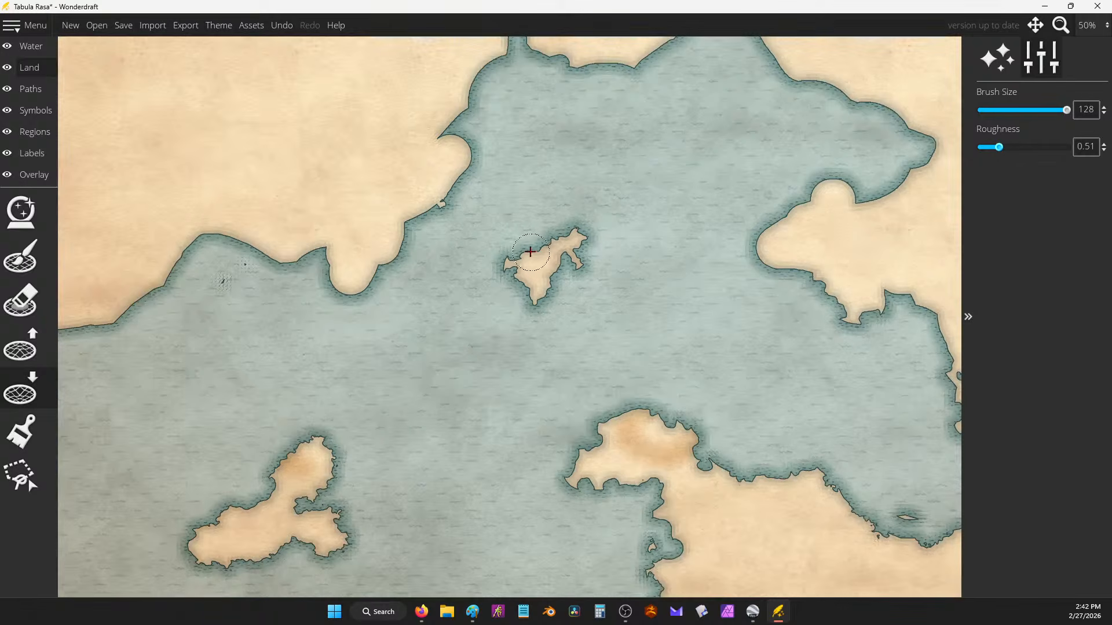
drag(633, 274, 454, 321)
mouse_move(616, 231)
mouse_down()
mouse_move(628, 254)
mouse_move(573, 295)
mouse_move(608, 324)
mouse_up()
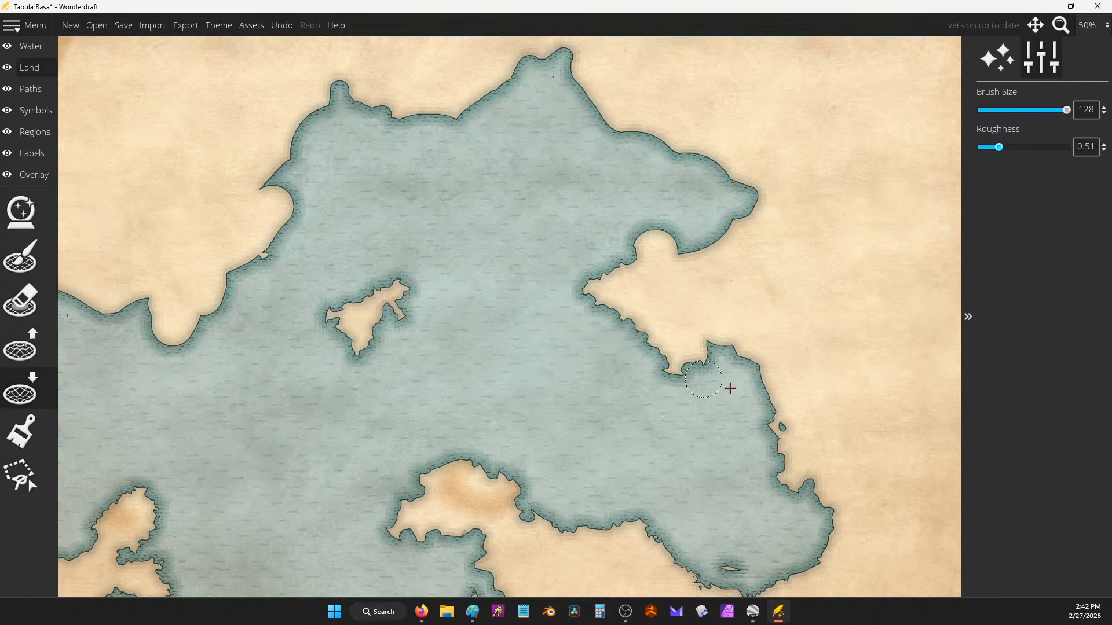
mouse_move(730, 385)
mouse_down()
mouse_move(766, 377)
mouse_move(770, 364)
mouse_move(753, 387)
mouse_move(768, 428)
mouse_up()
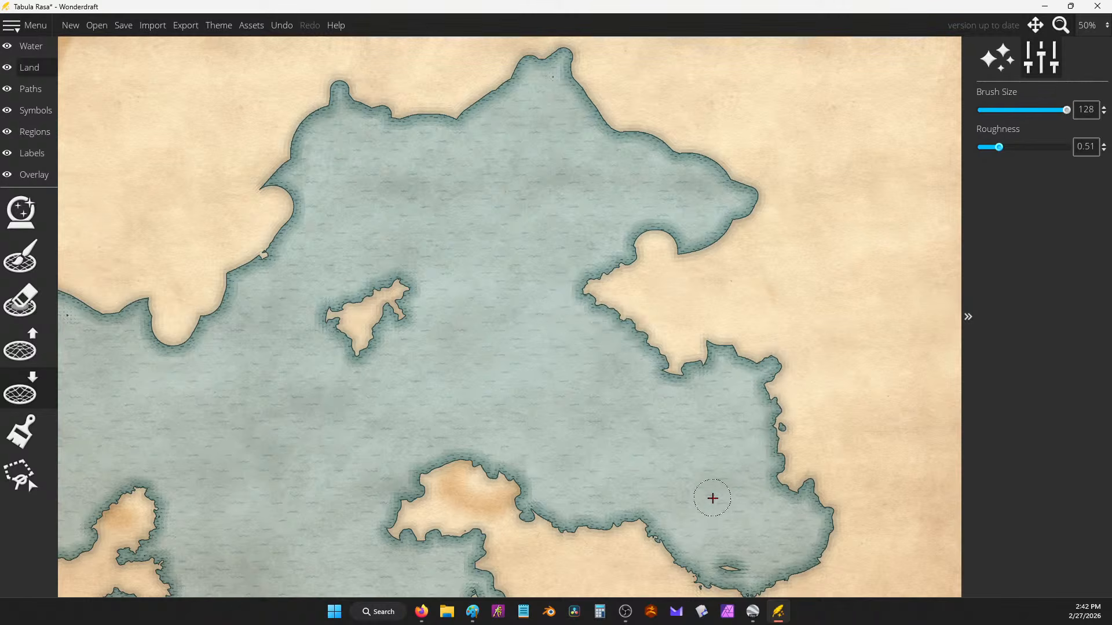
drag(699, 489, 683, 287)
mouse_move(647, 358)
mouse_down()
mouse_move(704, 395)
mouse_move(651, 353)
mouse_move(704, 367)
mouse_move(792, 353)
mouse_up()
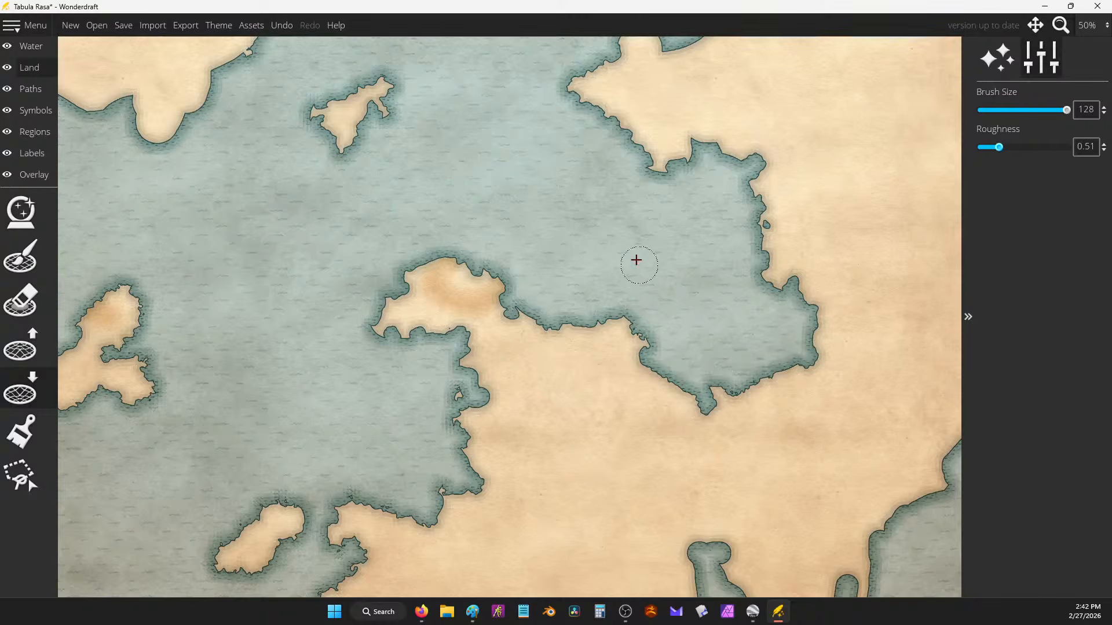
drag(540, 39, 634, 331)
mouse_move(635, 167)
mouse_down()
mouse_move(691, 197)
mouse_move(700, 218)
mouse_move(688, 224)
mouse_move(721, 275)
mouse_move(732, 324)
mouse_move(783, 330)
mouse_move(833, 294)
mouse_move(785, 242)
mouse_move(731, 222)
mouse_move(511, 228)
mouse_move(464, 205)
mouse_move(526, 207)
mouse_move(548, 183)
mouse_move(573, 192)
mouse_move(493, 286)
mouse_move(399, 214)
mouse_move(415, 160)
mouse_move(457, 197)
mouse_move(440, 204)
mouse_move(416, 180)
mouse_move(400, 235)
mouse_move(332, 270)
mouse_move(362, 282)
mouse_move(364, 310)
mouse_move(335, 355)
mouse_move(301, 366)
mouse_move(256, 449)
mouse_move(222, 391)
mouse_move(191, 402)
mouse_up()
scroll(613, 278, down, 2)
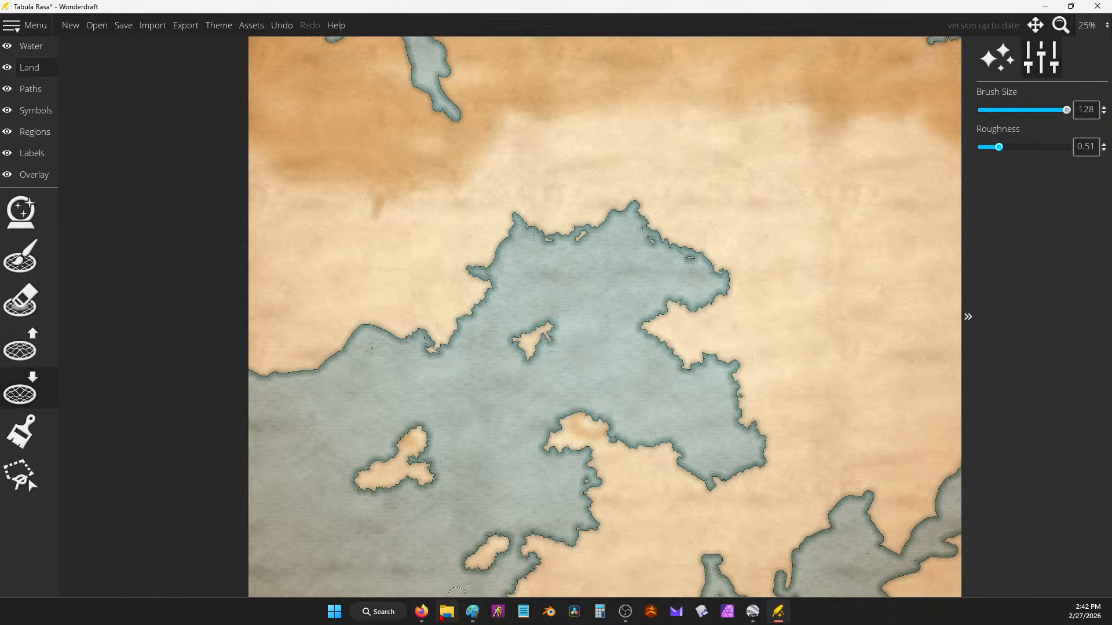
Step: Add the line 'Aztec. Flavor zis. Bantu REgion' to the notes and pull the Bantu religion search over them
mouse_move(421, 612)
click(524, 564)
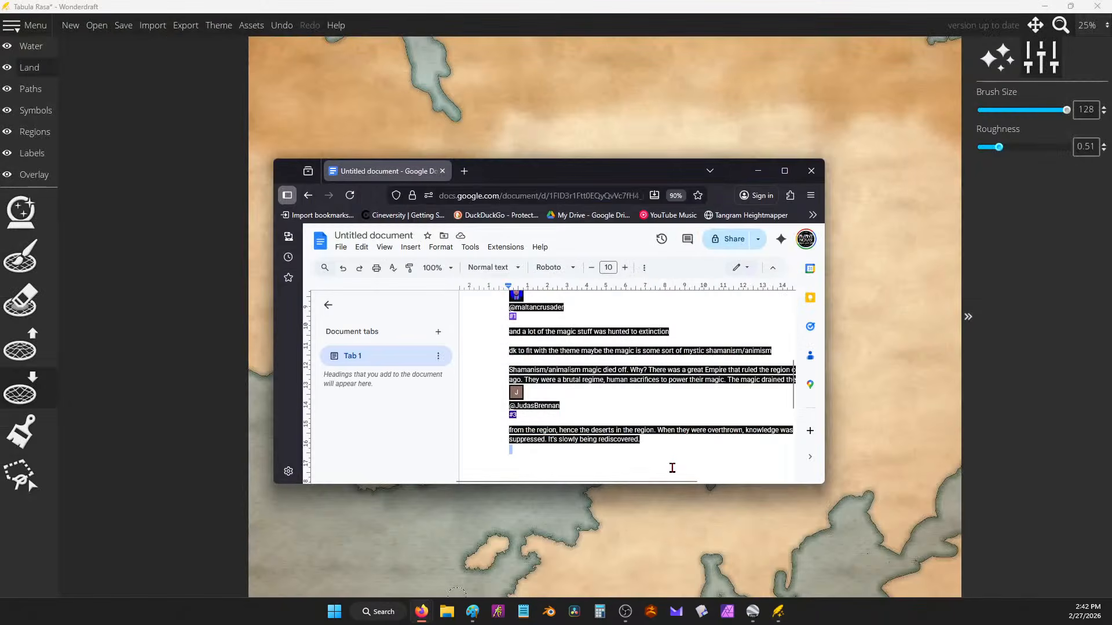
text(aztec)
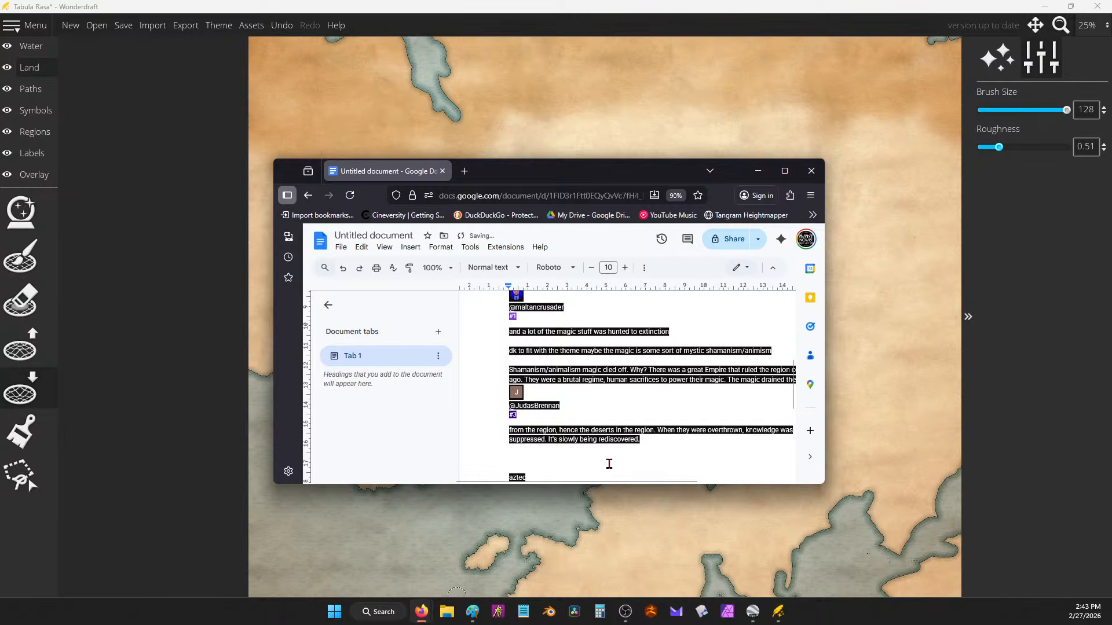
text(. flavor zis.)
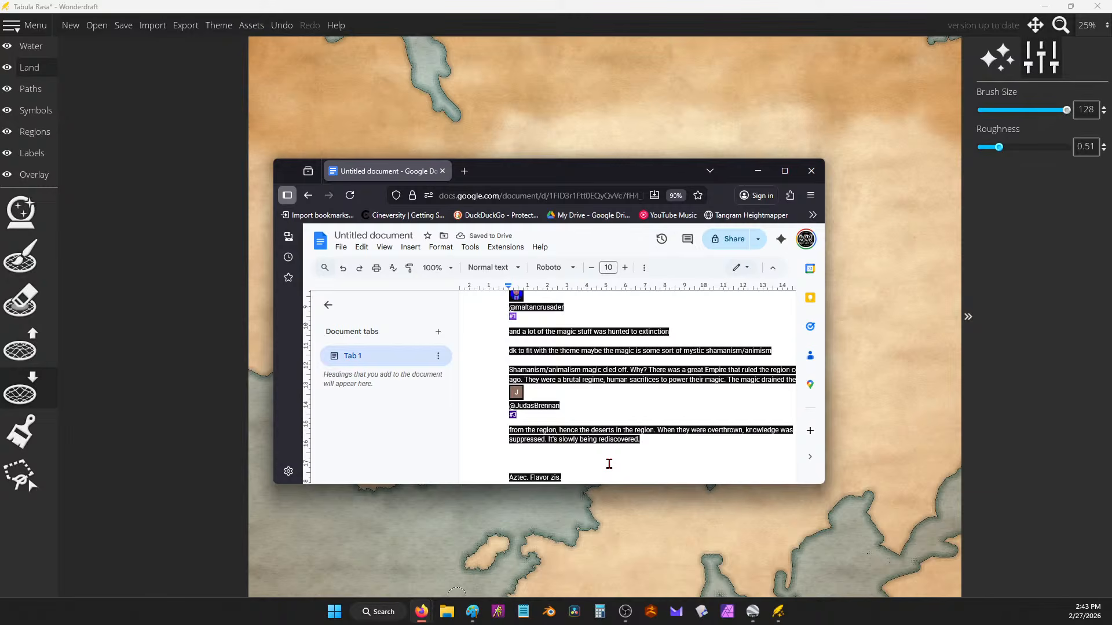
text(Bantu REligion)
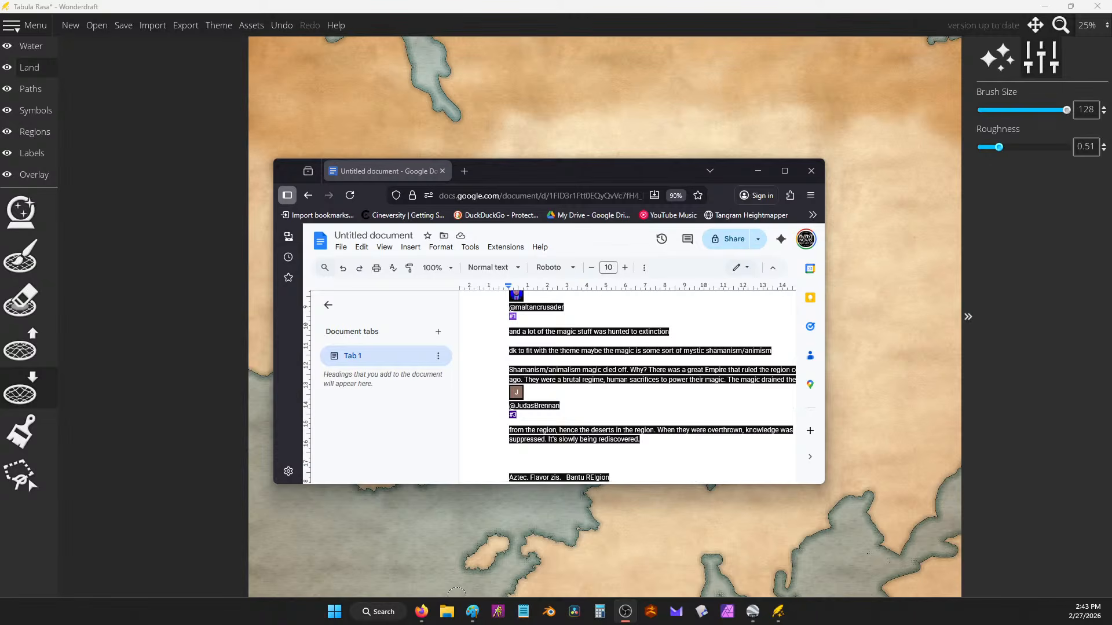
key(alt+Tab)
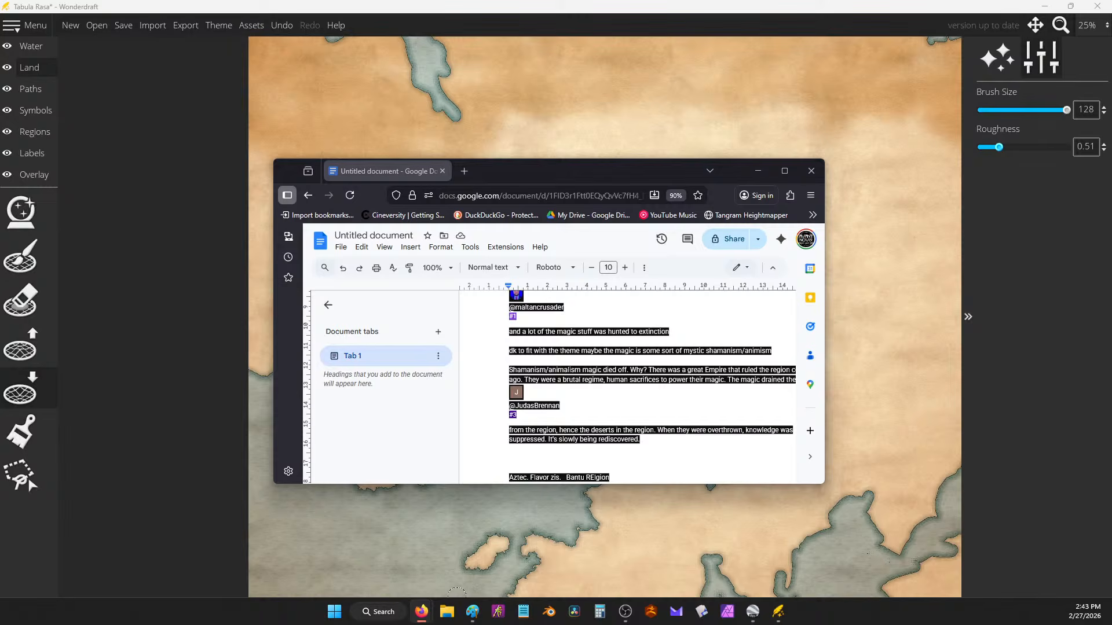
drag(886, 0, 754, 214)
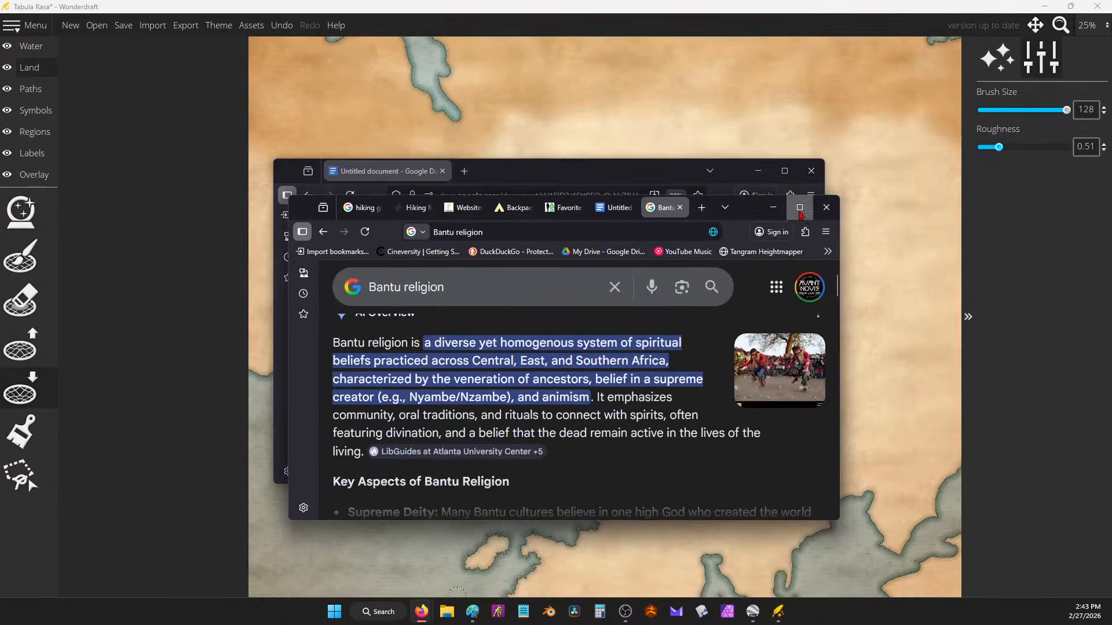
Step: Read through the Bantu religion search results full-screen, then put the window away
click(800, 208)
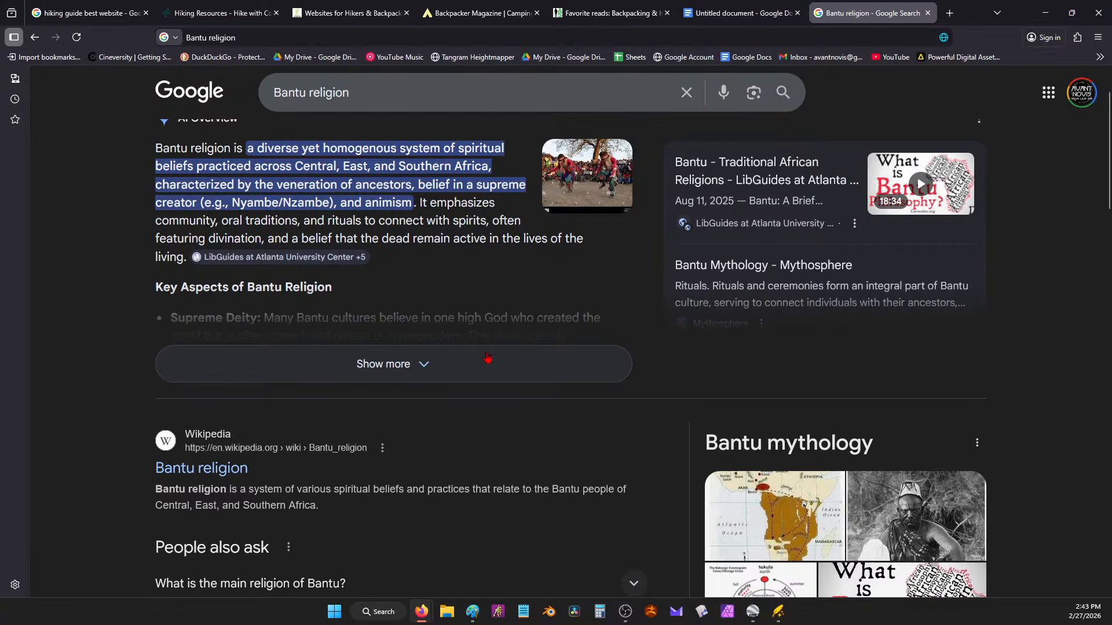
scroll(486, 357, down, 6)
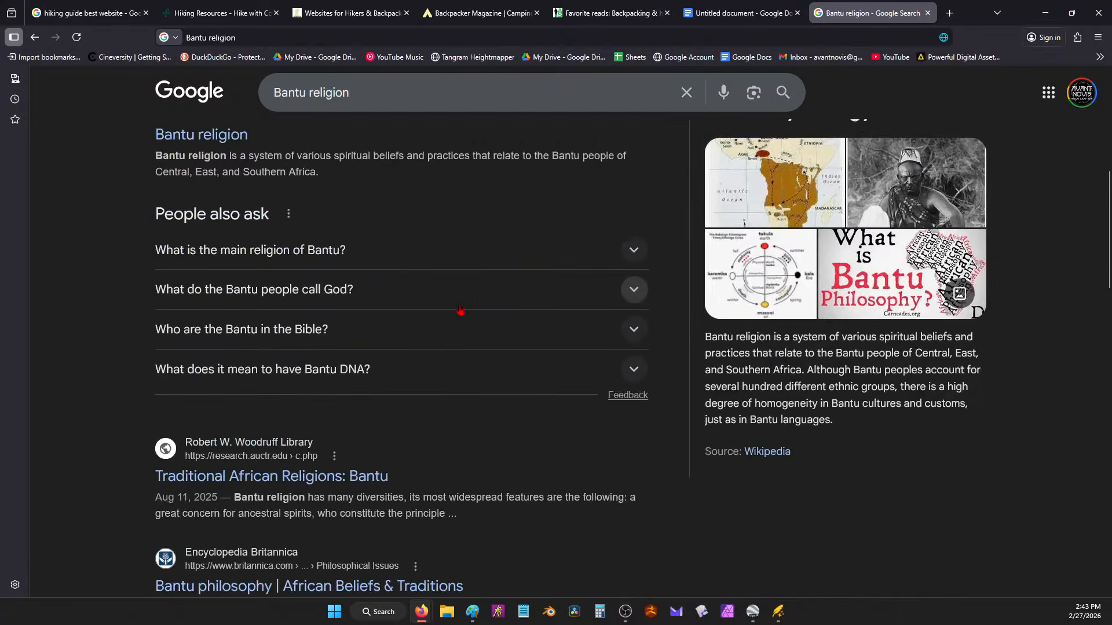
scroll(489, 307, down, 7)
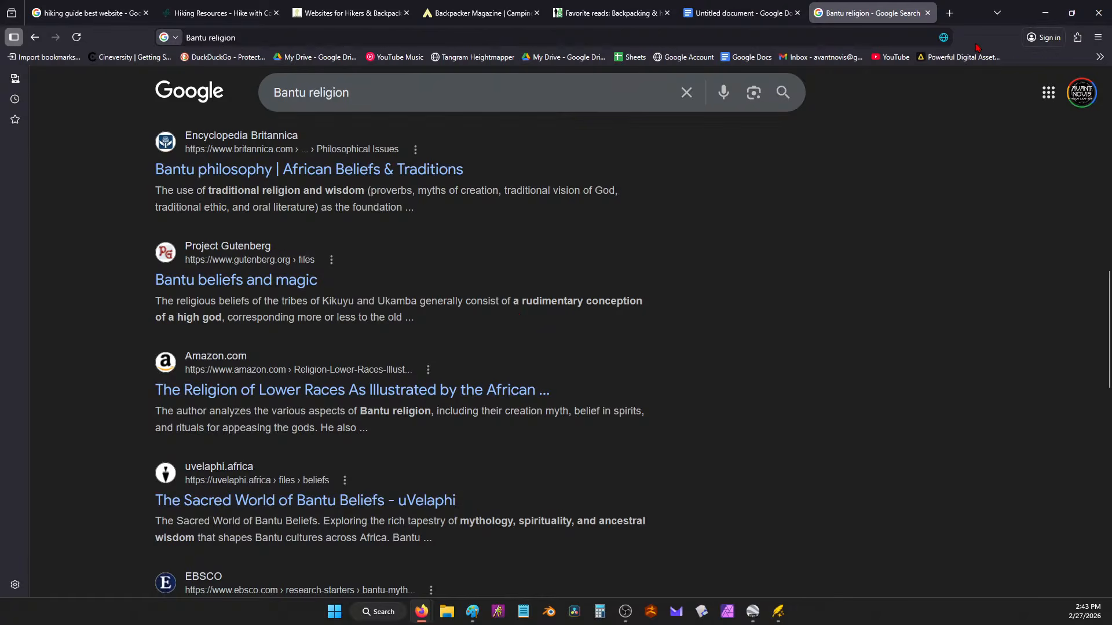
click(1044, 13)
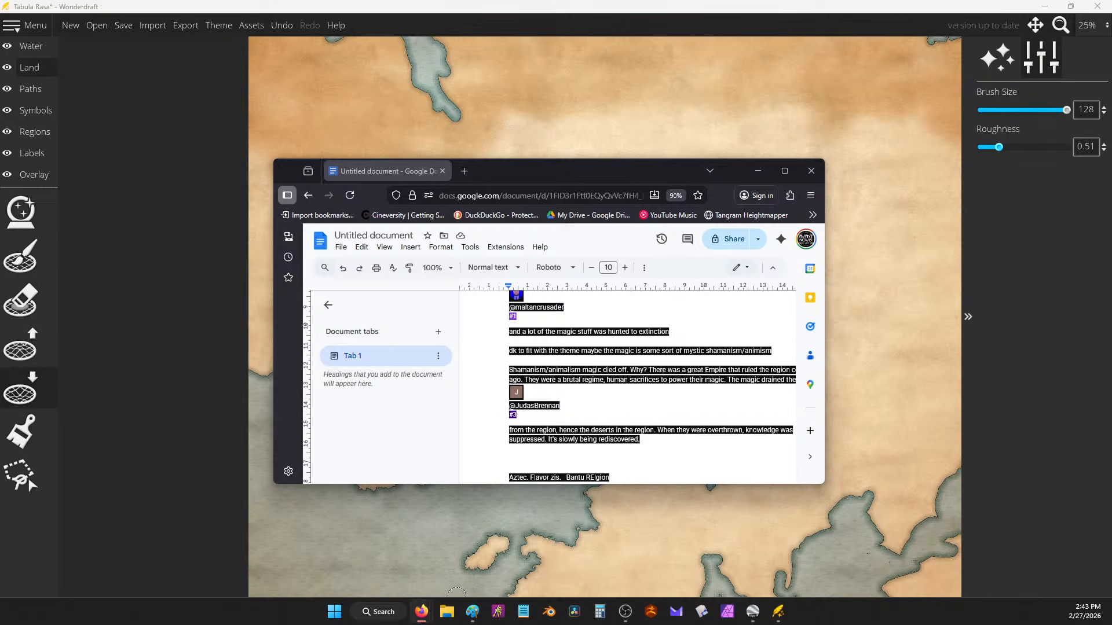
click(945, 206)
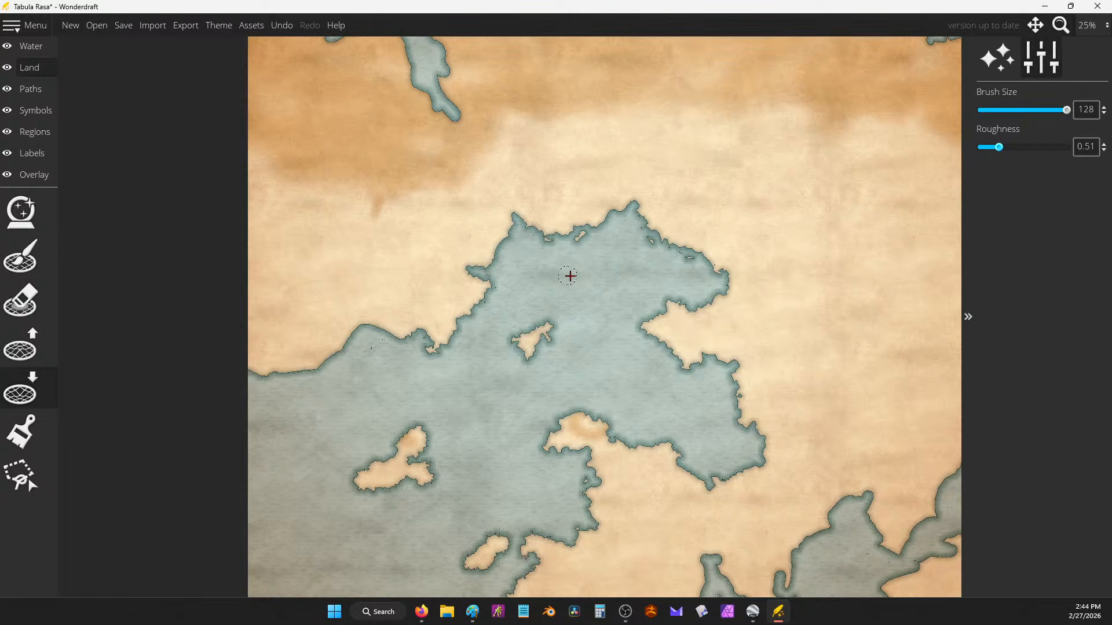
Step: Carve small water inlets along the inland sea's northern coastline
scroll(682, 284, down, 1)
drag(703, 221, 650, 258)
scroll(672, 351, up, 1)
scroll(552, 352, up, 1)
drag(408, 336, 648, 342)
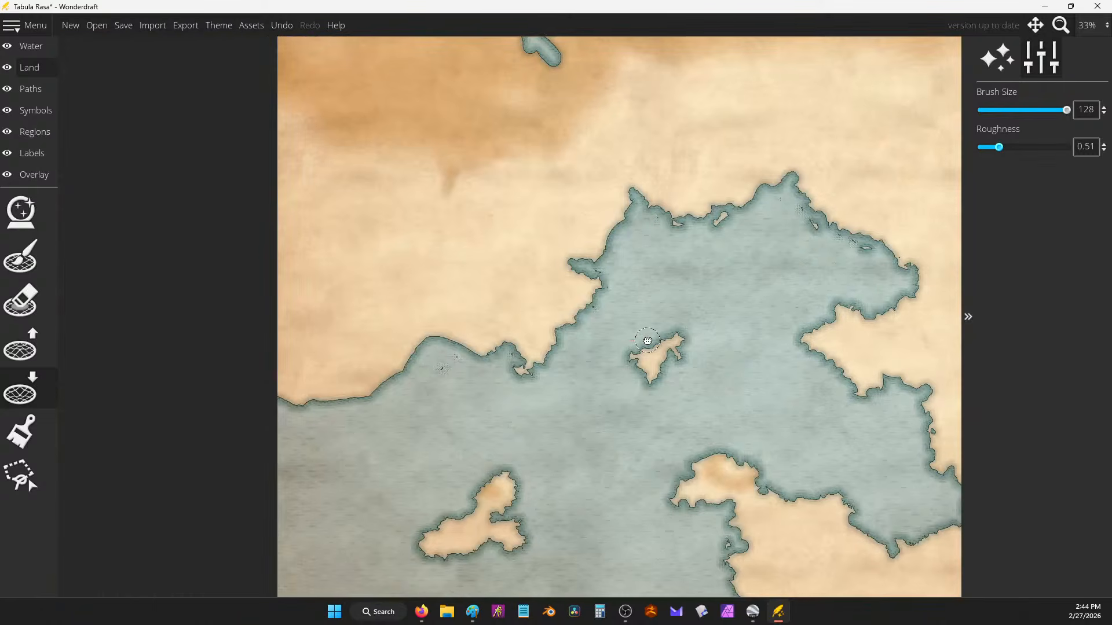
mouse_move(444, 332)
mouse_down()
mouse_move(406, 360)
mouse_move(388, 393)
mouse_move(275, 405)
mouse_move(278, 415)
mouse_move(425, 376)
mouse_move(450, 350)
mouse_move(490, 366)
mouse_move(541, 340)
mouse_up()
Step: Roughen the northern lake's south-east and western shores and widen it along the inlet
drag(676, 251, 756, 495)
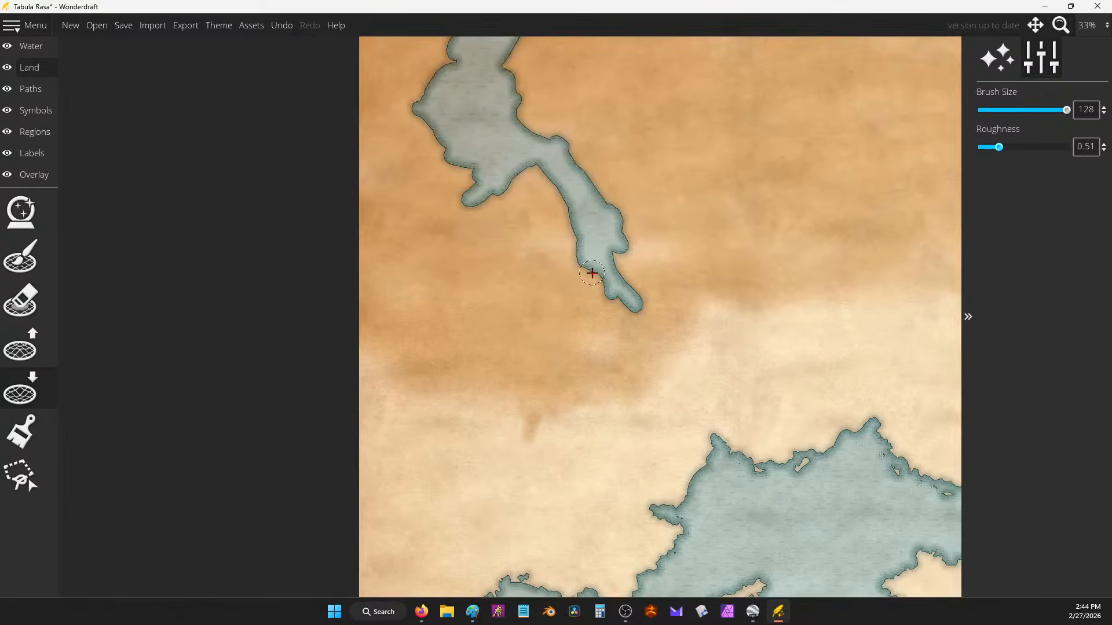
mouse_move(614, 265)
mouse_down()
mouse_move(631, 298)
mouse_move(607, 294)
mouse_move(579, 261)
mouse_move(564, 196)
mouse_move(536, 165)
mouse_move(511, 196)
mouse_move(463, 191)
mouse_move(473, 174)
mouse_move(448, 161)
mouse_move(433, 124)
mouse_move(408, 108)
mouse_move(408, 92)
mouse_move(443, 79)
mouse_up()
drag(510, 157, 564, 283)
mouse_move(499, 179)
mouse_down()
mouse_move(508, 150)
mouse_move(493, 120)
mouse_move(628, 113)
mouse_move(604, 119)
mouse_move(560, 187)
mouse_move(583, 212)
mouse_move(568, 242)
mouse_move(650, 300)
mouse_up()
mouse_move(663, 333)
mouse_down()
mouse_move(653, 294)
mouse_move(688, 377)
mouse_move(656, 379)
mouse_up()
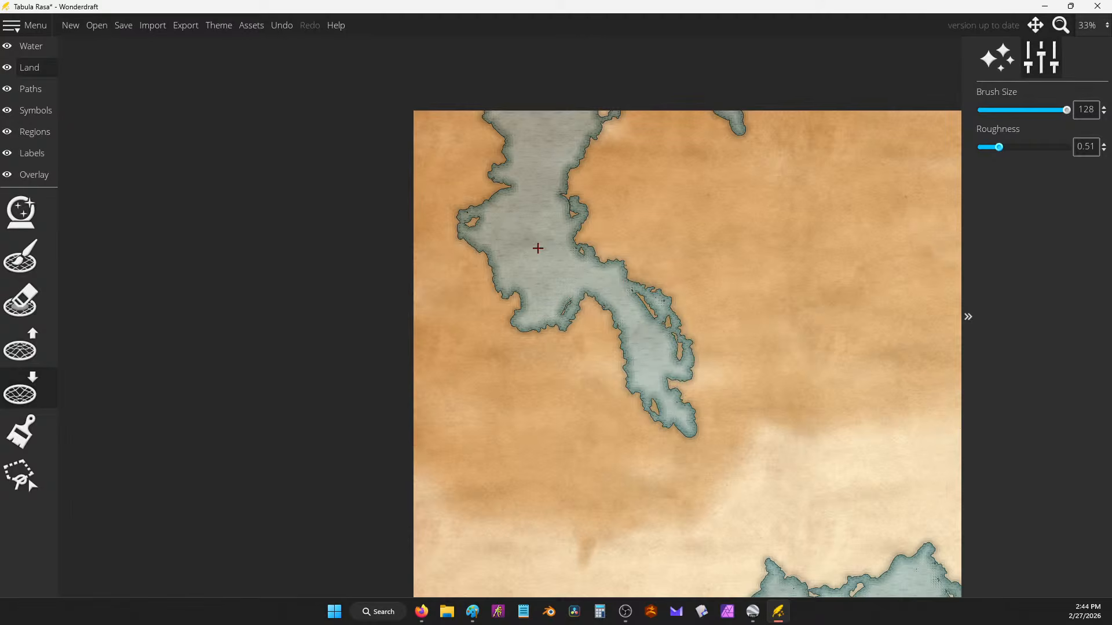
Step: Add water at the southern coastline's peak, the lower-left coast and a second inlet branch
mouse_move(779, 412)
mouse_down()
mouse_move(524, 156)
mouse_move(552, 166)
mouse_up()
drag(693, 298, 715, 290)
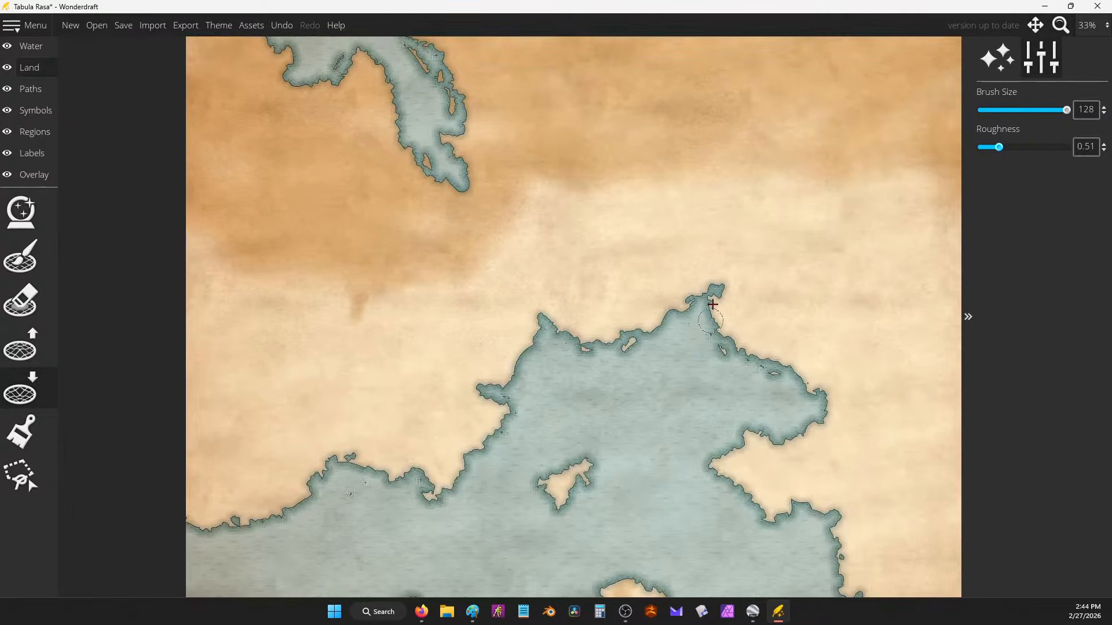
mouse_move(353, 460)
mouse_down()
mouse_move(399, 420)
mouse_move(370, 445)
mouse_move(357, 431)
mouse_move(354, 461)
mouse_up()
drag(642, 509, 539, 311)
drag(619, 378, 643, 291)
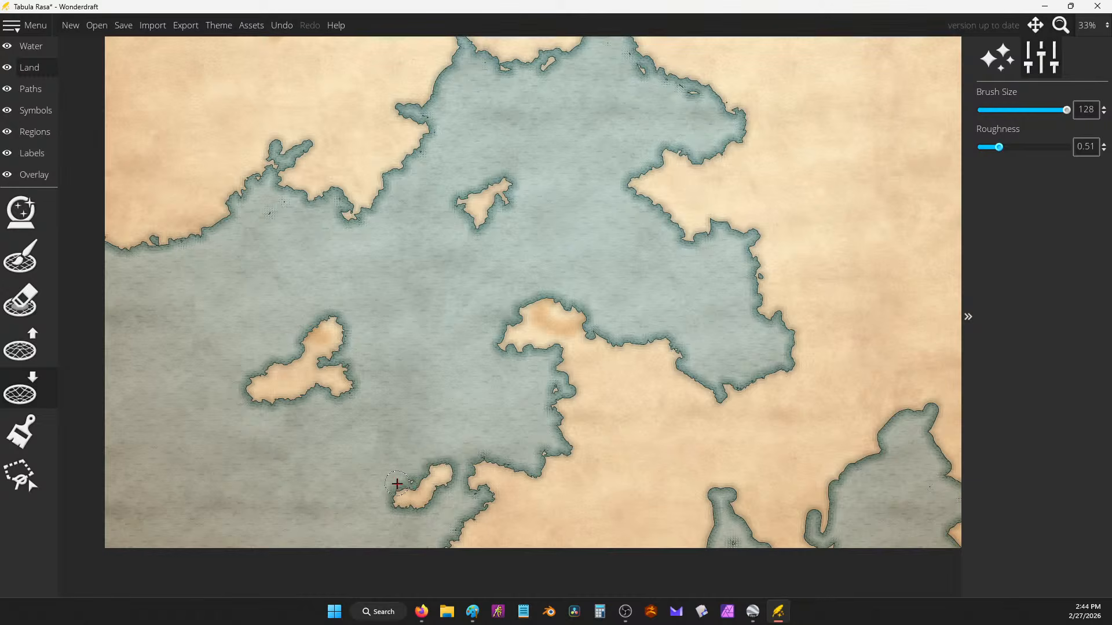
drag(525, 268, 551, 298)
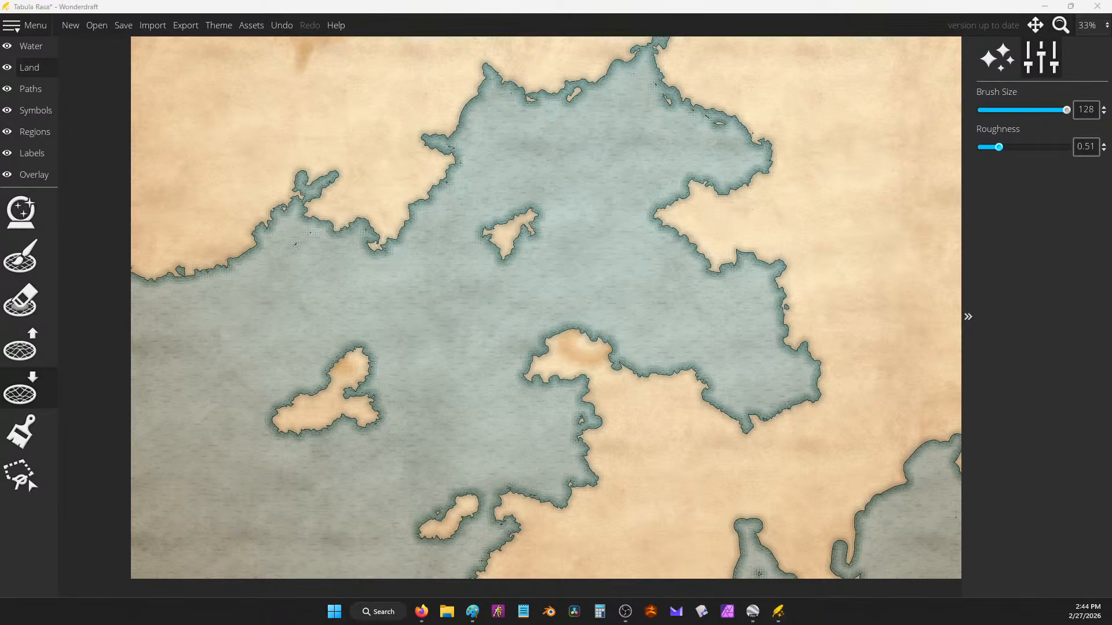
key(alt+Tab)
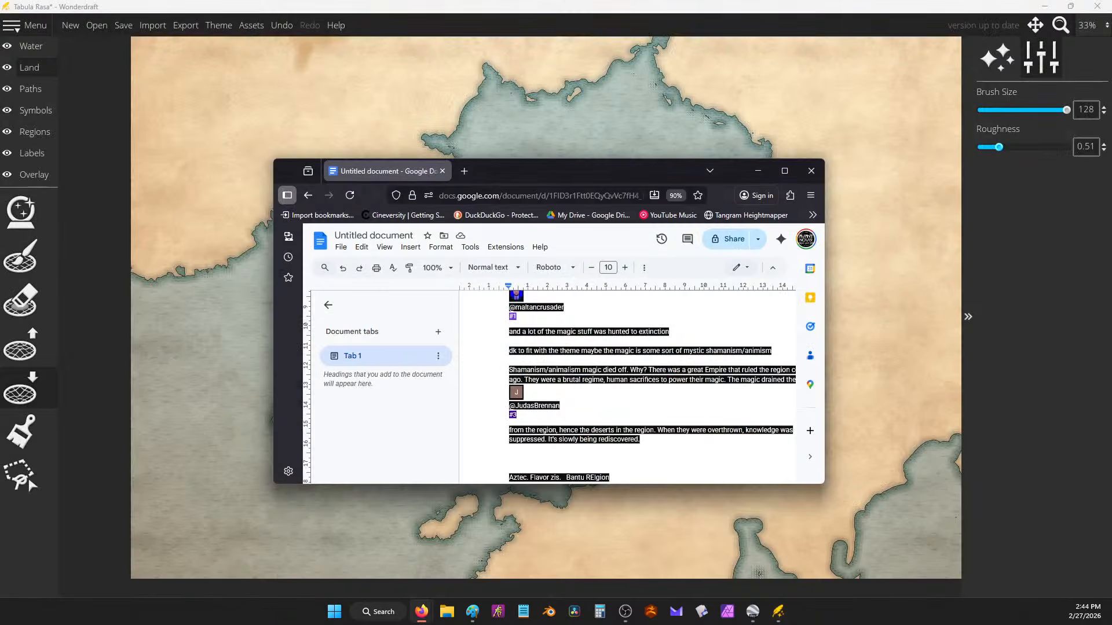
key(alt+Tab)
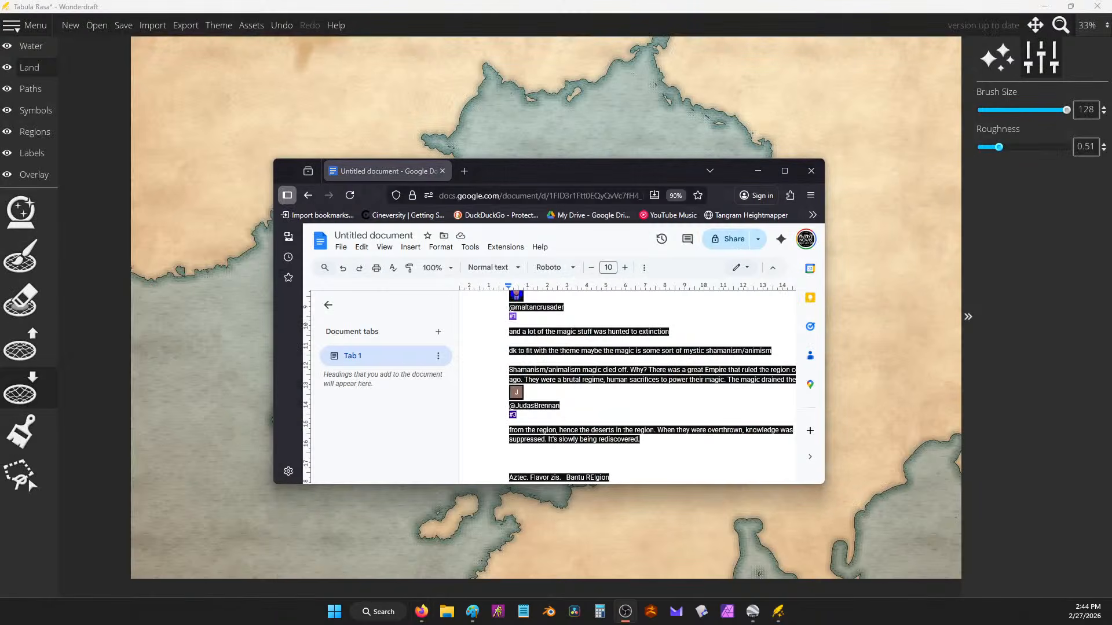
scroll(727, 425, down, 5)
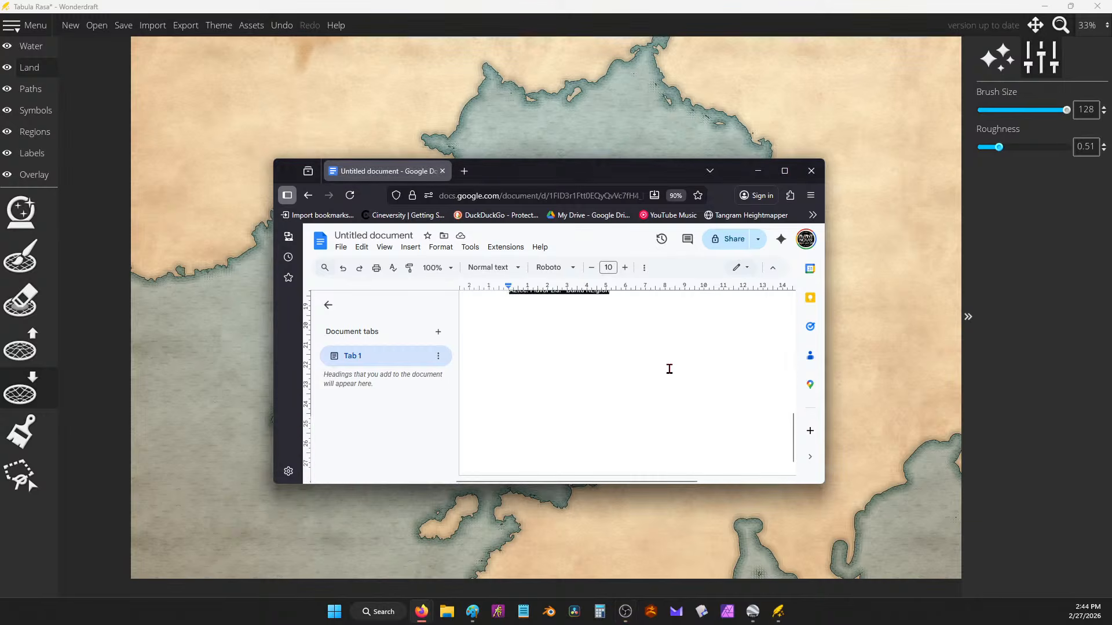
scroll(669, 369, up, 4)
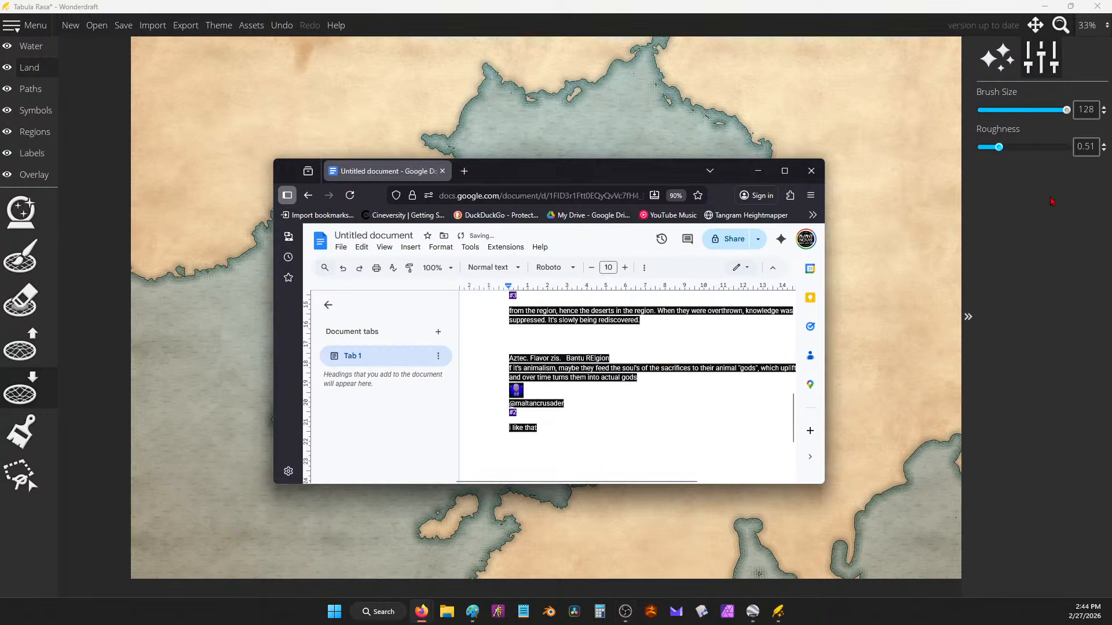
click(1053, 220)
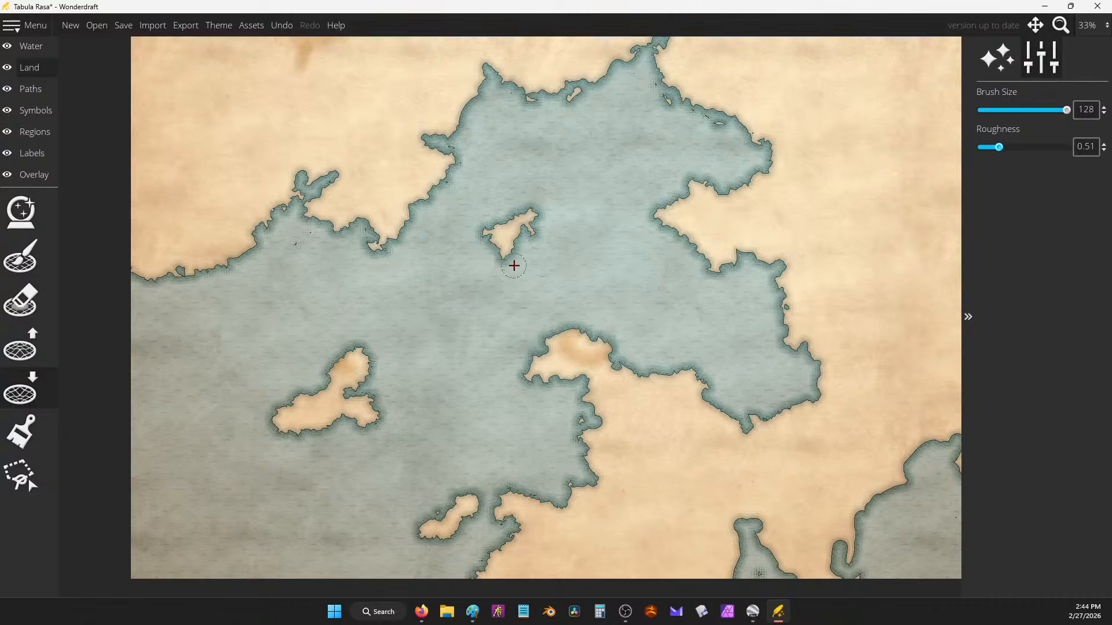
Step: Carve small water bites along the inland sea's coast with Lower Land
scroll(604, 281, down, 1)
scroll(604, 281, up, 2)
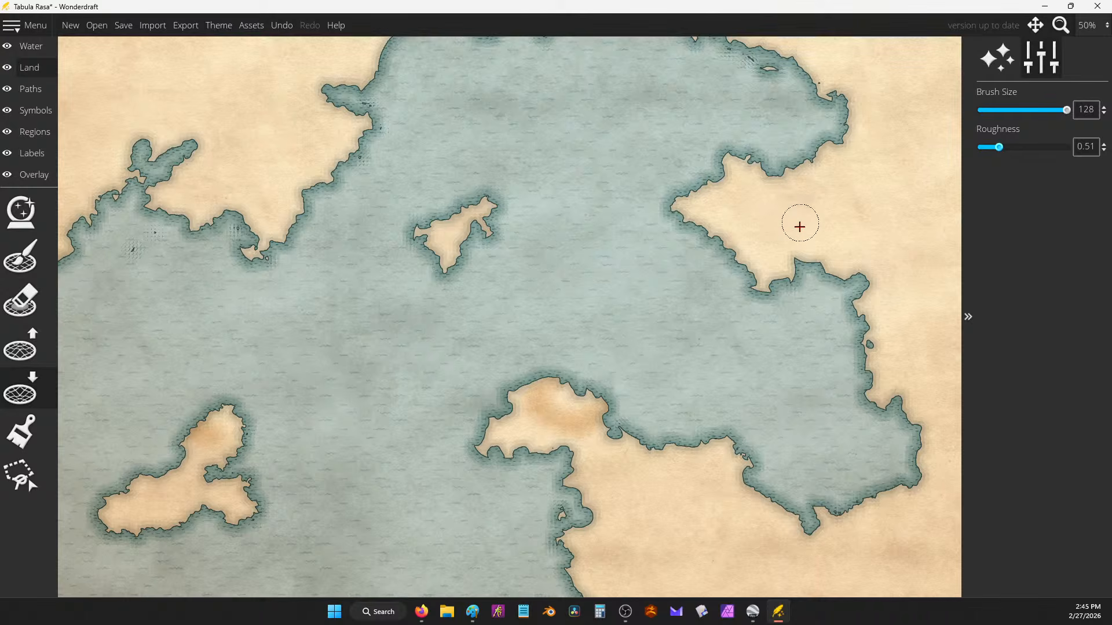
mouse_move(487, 143)
mouse_down()
mouse_move(629, 297)
mouse_move(690, 399)
mouse_up()
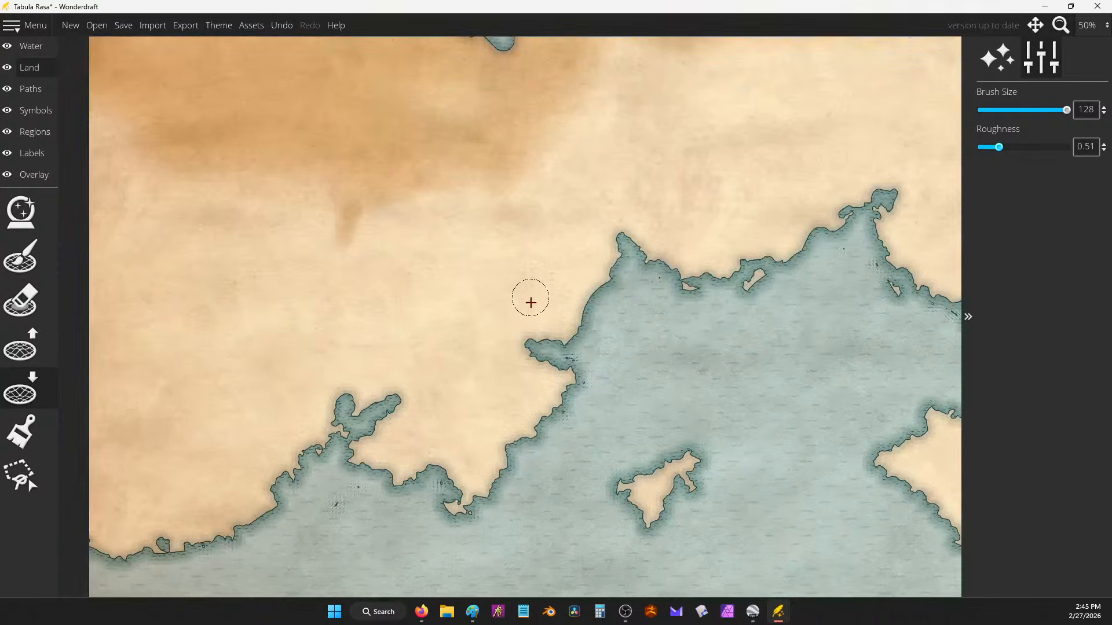
mouse_move(539, 338)
mouse_down()
mouse_move(571, 331)
mouse_move(581, 307)
mouse_up()
drag(791, 362, 634, 285)
scroll(695, 307, down, 2)
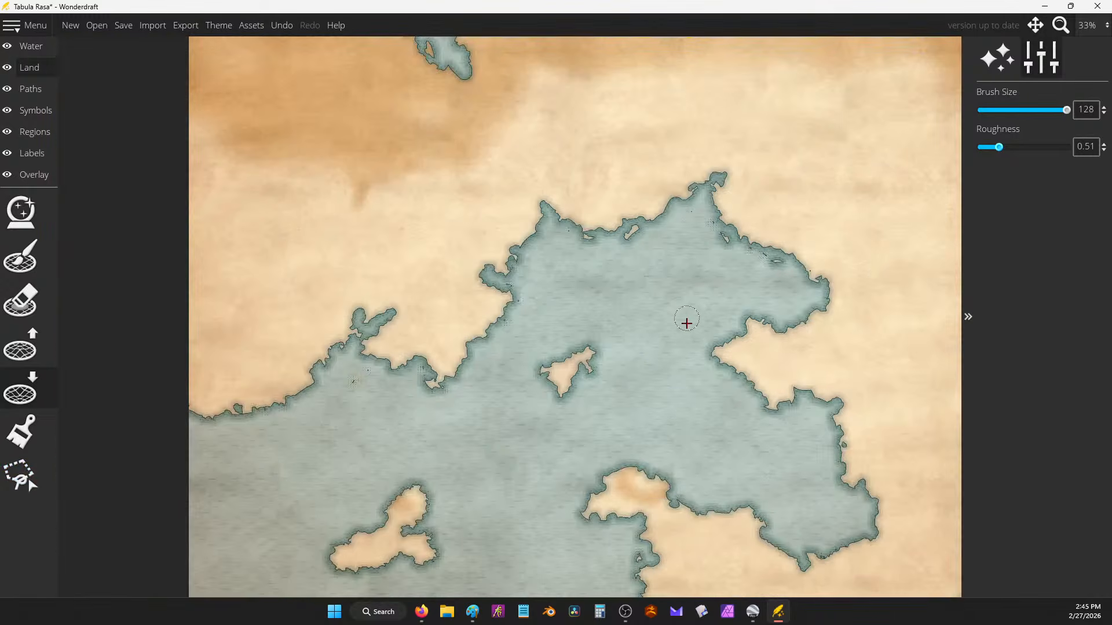
drag(685, 322, 555, 142)
scroll(774, 405, up, 4)
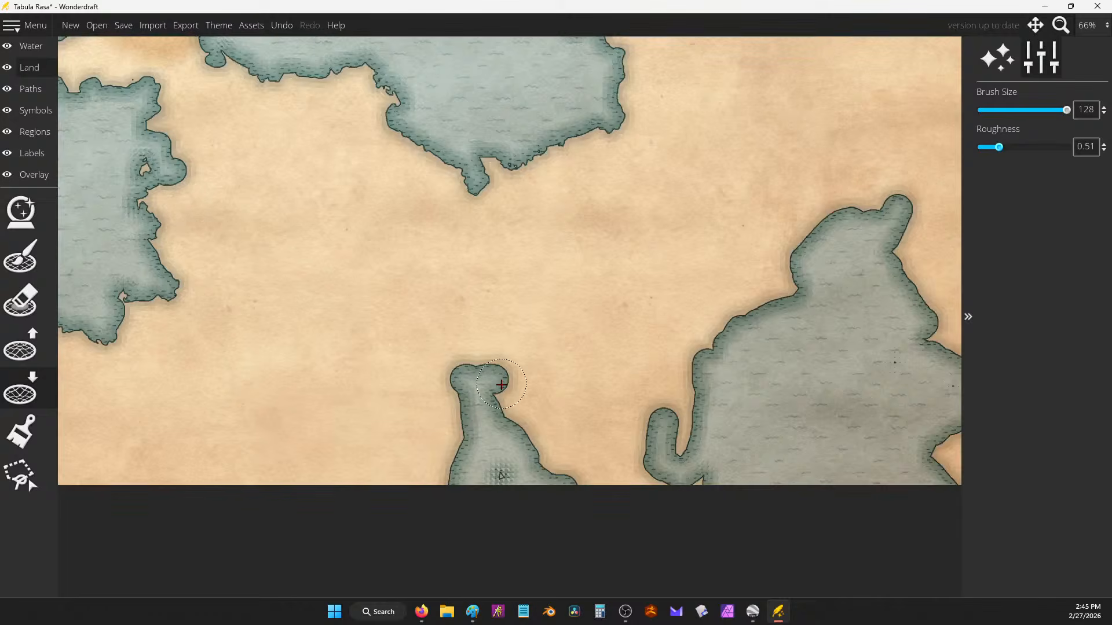
Step: Carve water around the peninsula and the right landmass's coasts and northern head
mouse_move(501, 384)
mouse_down()
mouse_move(458, 383)
mouse_move(452, 481)
mouse_move(525, 468)
mouse_move(495, 464)
mouse_move(533, 429)
mouse_move(553, 439)
mouse_move(557, 477)
mouse_move(512, 410)
mouse_up()
mouse_move(677, 348)
mouse_down()
mouse_move(746, 304)
mouse_move(785, 311)
mouse_move(806, 289)
mouse_move(808, 250)
mouse_move(837, 250)
mouse_up()
drag(864, 296, 740, 322)
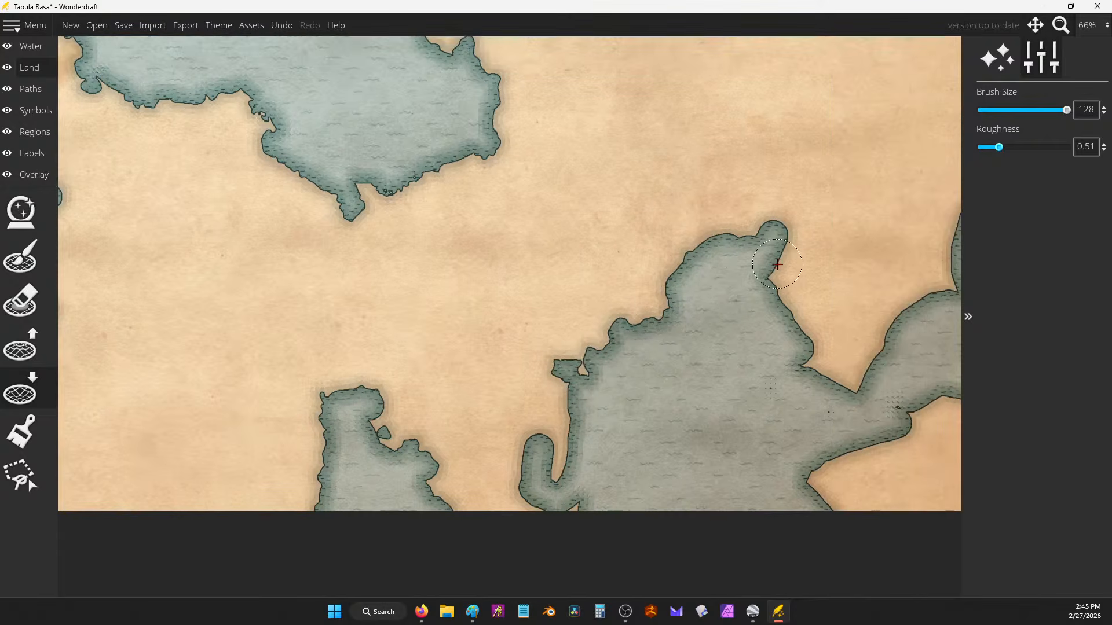
mouse_move(777, 265)
mouse_down()
mouse_move(766, 227)
mouse_move(743, 225)
mouse_move(720, 259)
mouse_up()
mouse_move(806, 289)
mouse_down()
mouse_move(813, 302)
mouse_move(760, 367)
mouse_move(631, 430)
mouse_up()
mouse_move(866, 254)
mouse_down()
mouse_move(820, 258)
mouse_move(815, 283)
mouse_move(855, 310)
mouse_move(904, 163)
mouse_move(927, 152)
mouse_move(889, 316)
mouse_move(829, 428)
mouse_move(750, 490)
mouse_move(698, 501)
mouse_move(678, 523)
mouse_move(707, 543)
mouse_move(826, 447)
mouse_move(859, 435)
mouse_move(867, 386)
mouse_move(900, 398)
mouse_up()
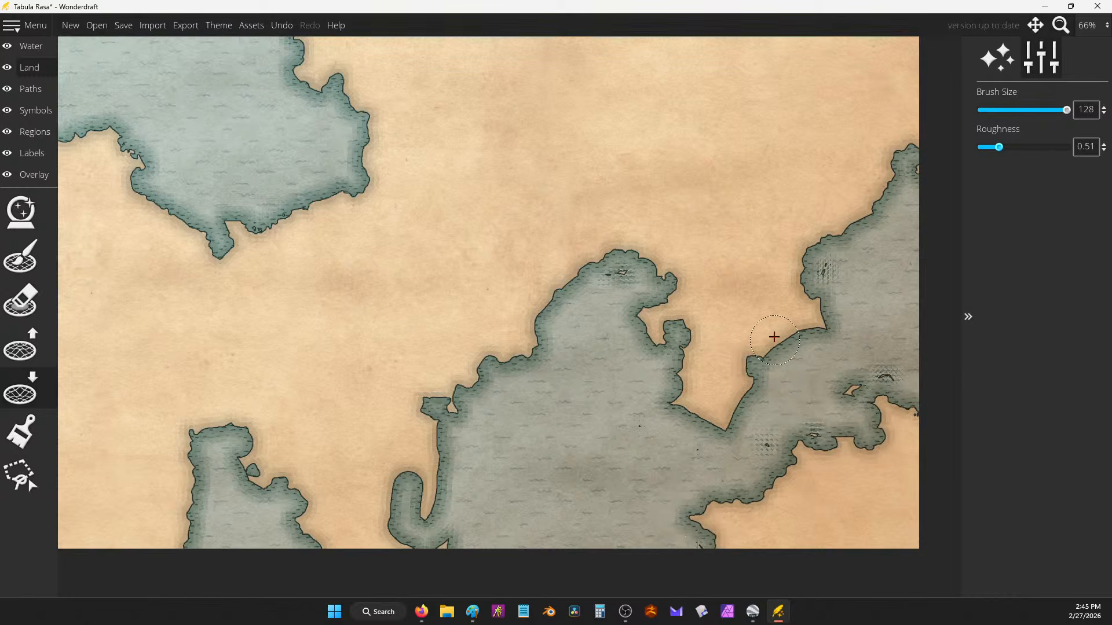
drag(522, 451, 741, 385)
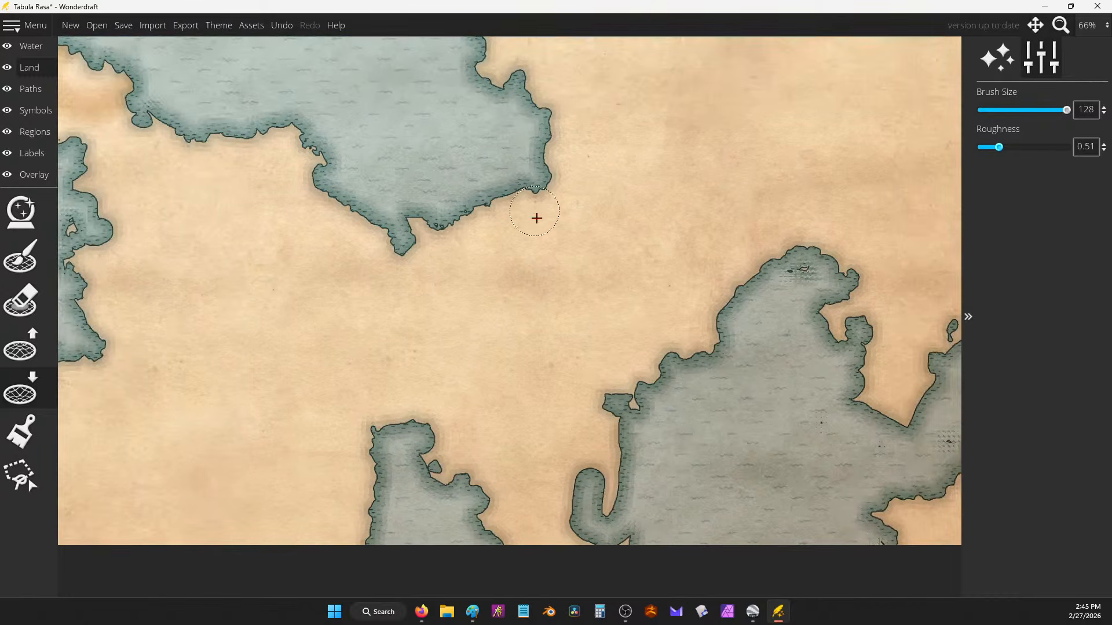
scroll(597, 243, down, 2)
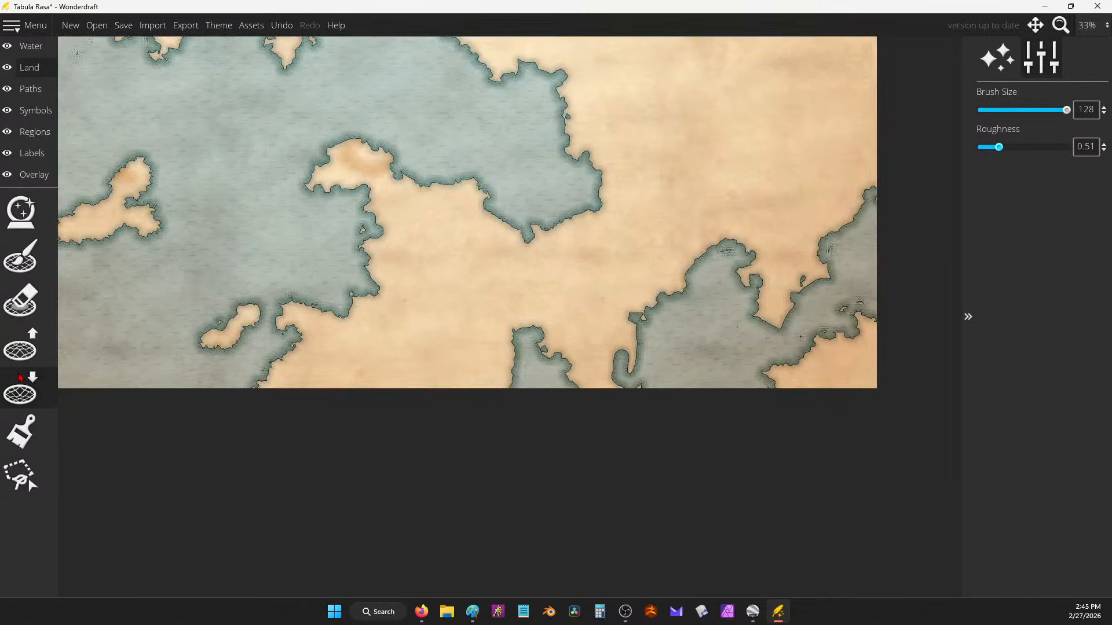
Step: With Raise Land, fill the bay's western part and northern tip, and add a small island
click(20, 347)
mouse_move(670, 292)
mouse_down()
mouse_move(677, 333)
mouse_move(642, 334)
mouse_move(660, 311)
mouse_move(625, 308)
mouse_move(662, 331)
mouse_move(658, 301)
mouse_move(663, 324)
mouse_move(615, 367)
mouse_move(615, 349)
mouse_move(629, 386)
mouse_move(613, 352)
mouse_move(625, 367)
mouse_move(618, 387)
mouse_move(691, 391)
mouse_move(639, 347)
mouse_move(637, 375)
mouse_up()
mouse_move(701, 343)
mouse_down()
mouse_move(694, 315)
mouse_move(718, 289)
mouse_up()
drag(723, 248, 728, 238)
mouse_move(482, 123)
mouse_down()
mouse_move(616, 267)
mouse_move(722, 281)
mouse_up()
mouse_move(651, 185)
mouse_down()
mouse_move(635, 200)
mouse_move(666, 159)
mouse_move(658, 182)
mouse_move(678, 174)
mouse_move(651, 169)
mouse_move(665, 186)
mouse_move(649, 173)
mouse_up()
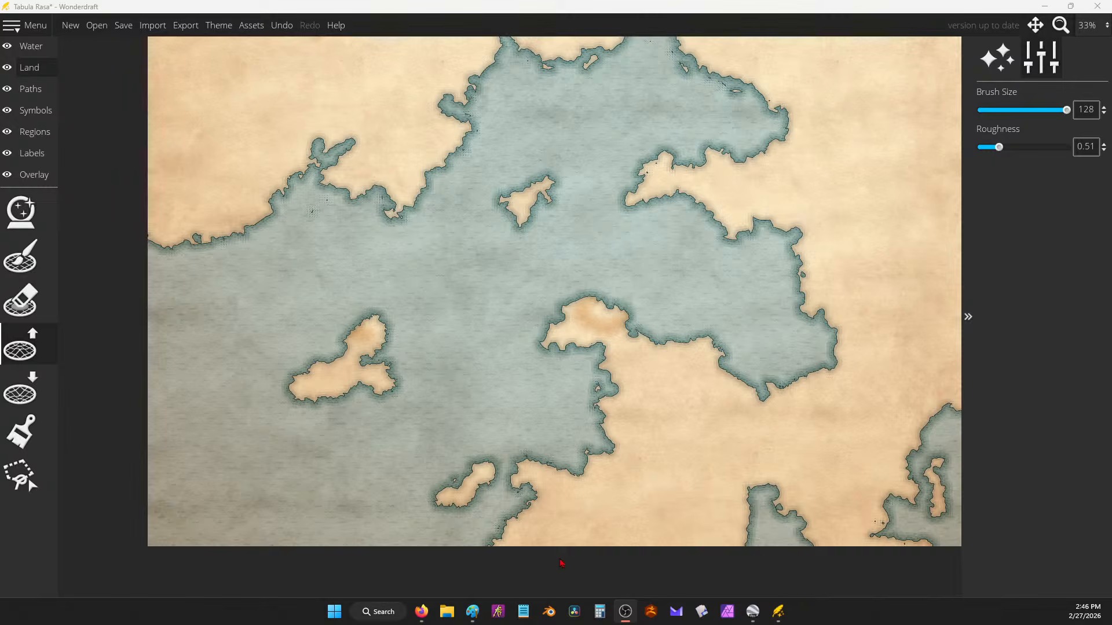
Step: Bring the Untitled document notes in Firefox in front of the map
mouse_move(422, 612)
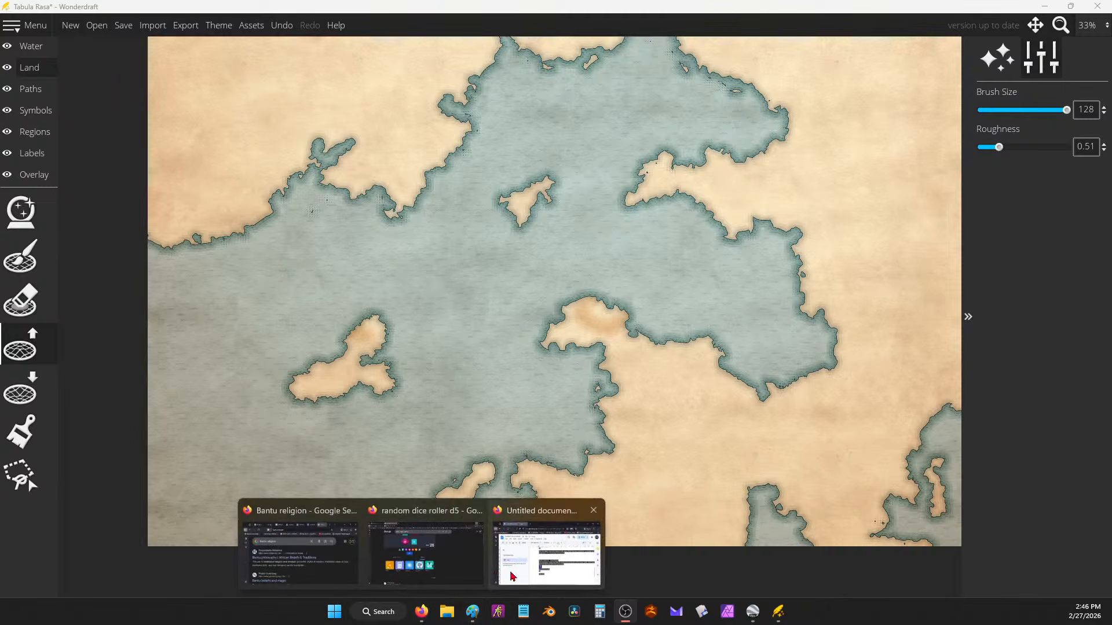
click(512, 577)
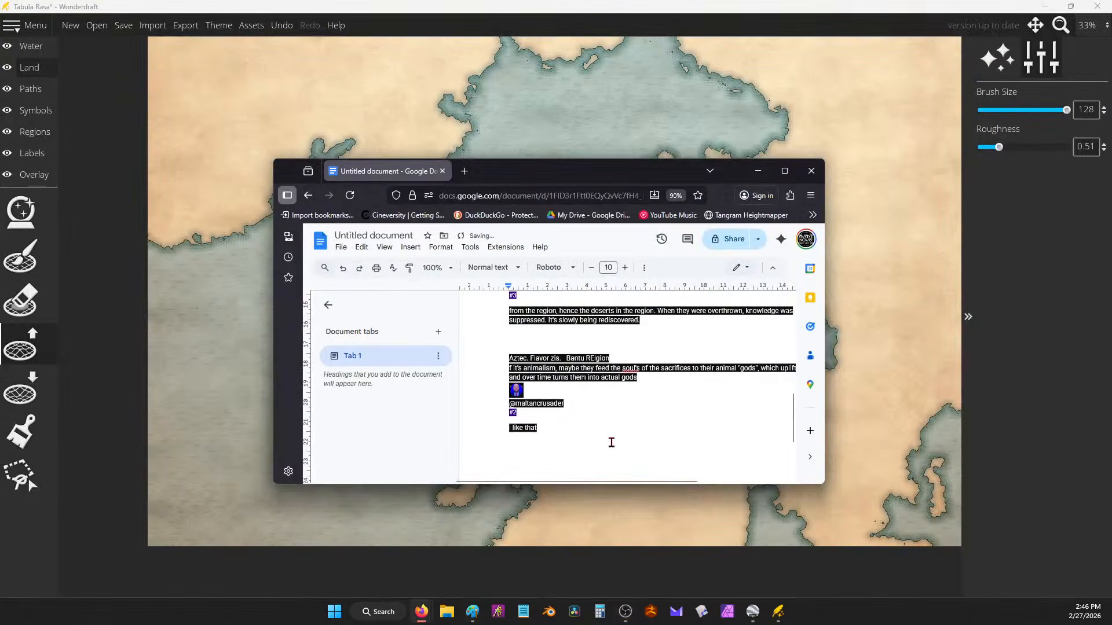
Step: Maximize and zoom the notes, then add a 'Time line' heading below the last line
click(784, 171)
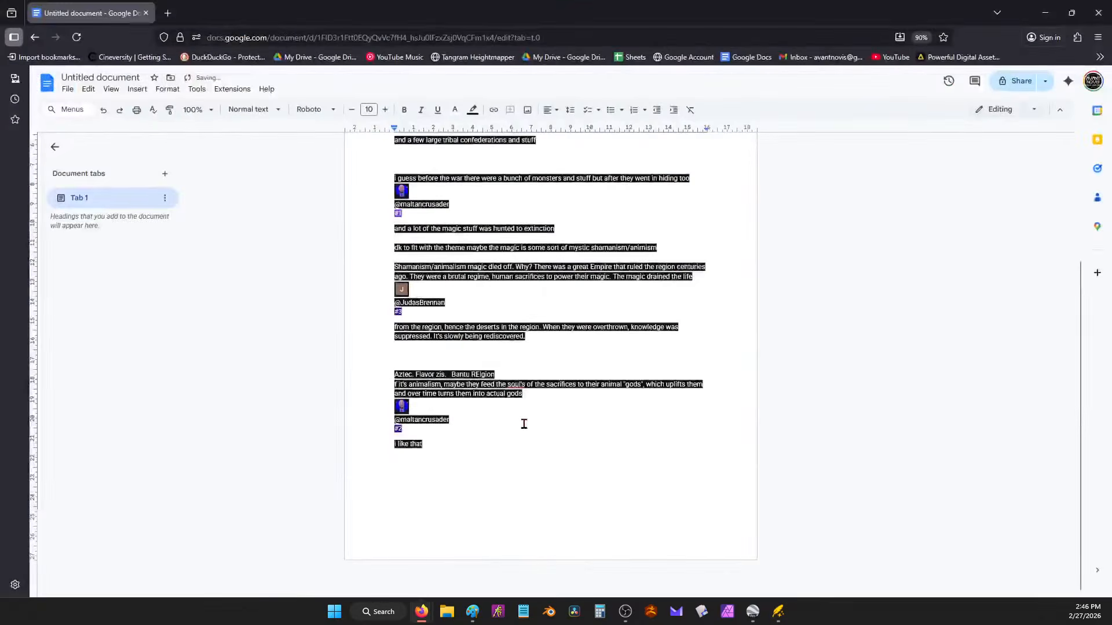
key(ctrl+plus)
key(ctrl+plus)
click(459, 491)
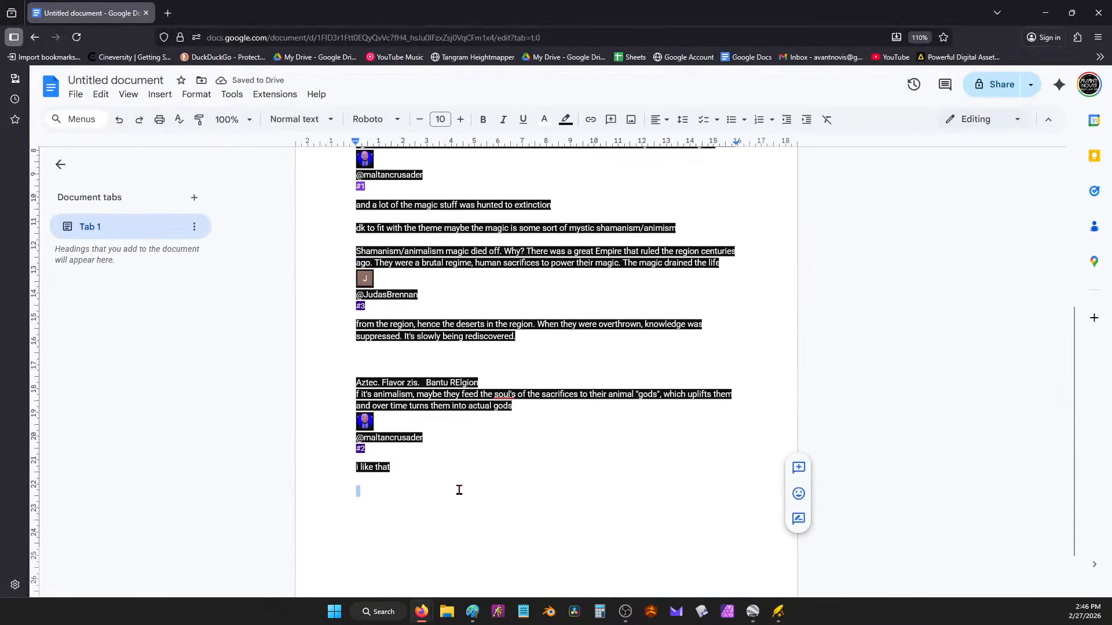
text(Time line)
key(Return)
text(B)
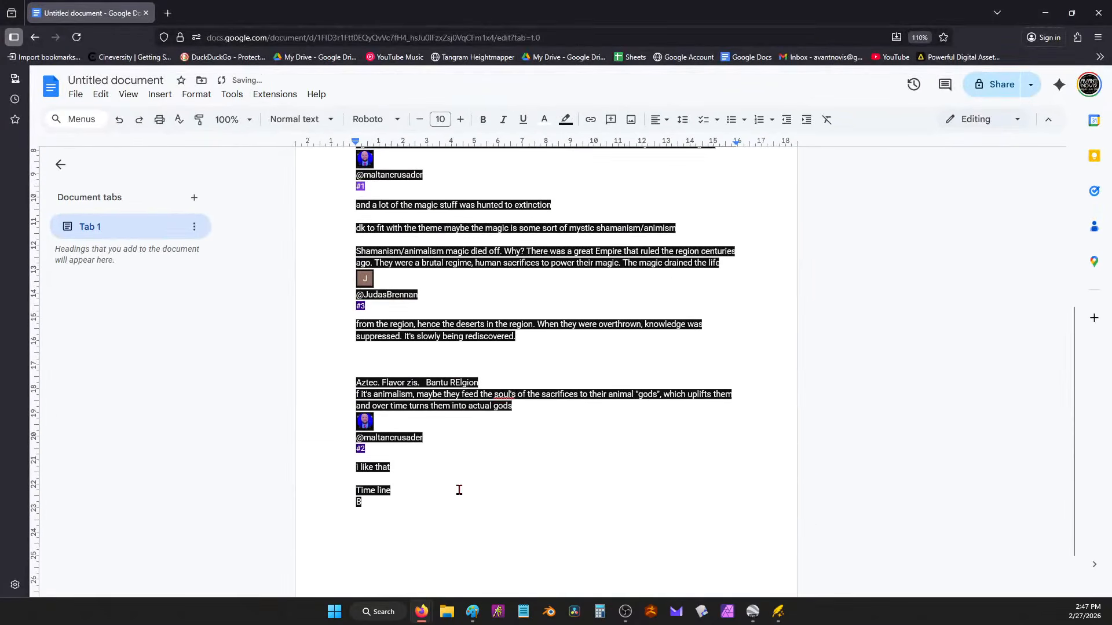
text(ad guys)
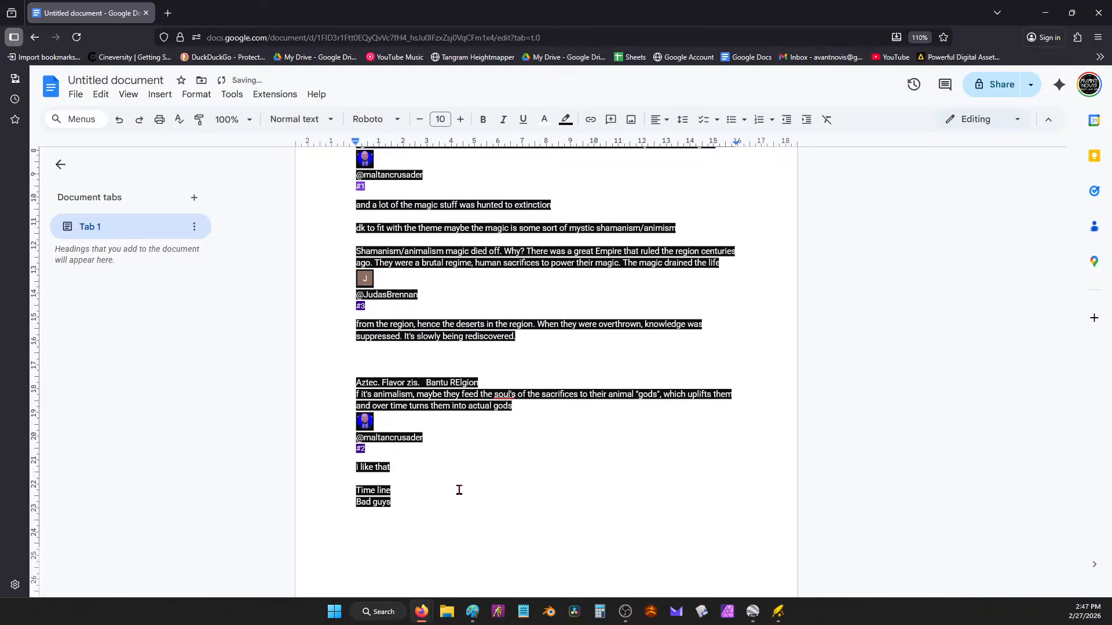
key(BackSpace)
key(BackSpace)
key(BackSpace)
key(BackSpace)
key(BackSpace)
key(BackSpace)
key(BackSpace)
key(BackSpace)
key(BackSpace)
Step: Add the line 'Regime – > aztec / animins' under Time line
key(Return)
text(Regime - > a)
key(BackSpace)
text(/ animins)
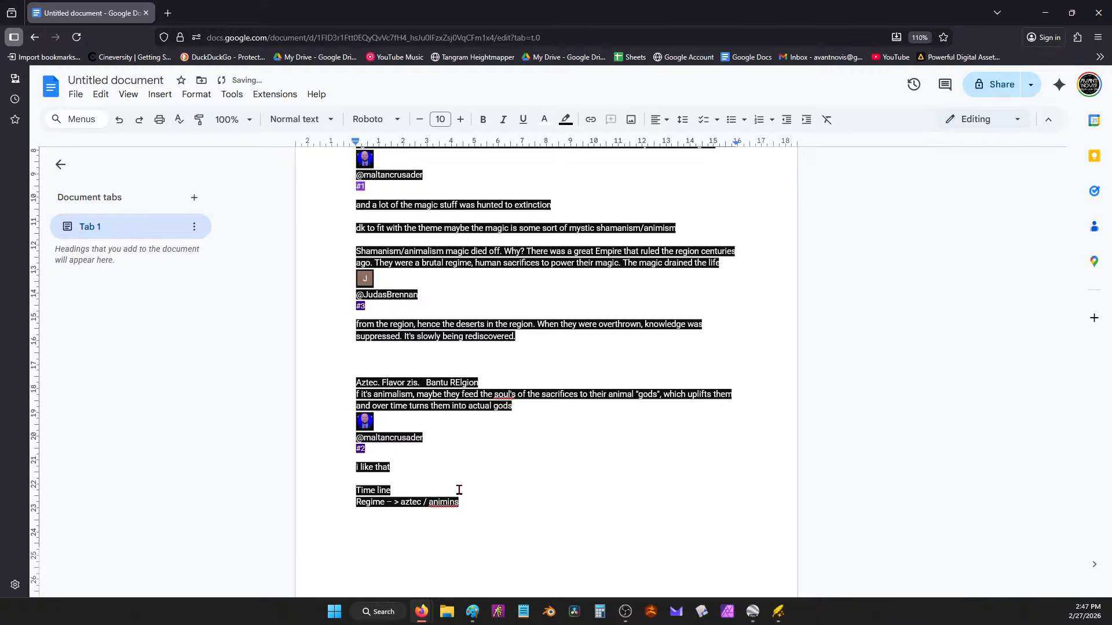
Step: Add a line reading 'Mad animal .hybrid gods?' beneath the Regime line
key(Return)
text(km)
key(BackSpace)
key(BackSpace)
text(Madgods)
key(Return)
text(Maze)
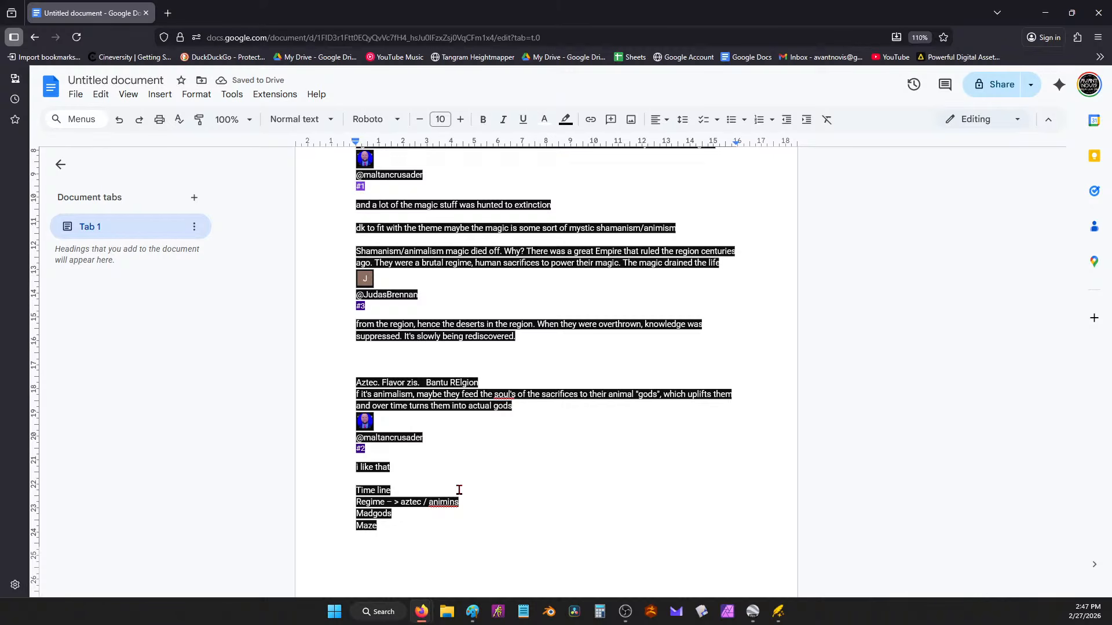
key(BackSpace)
key(BackSpace)
key(BackSpace)
key(BackSpace)
key(BackSpace)
key(BackSpace)
key(BackSpace)
key(BackSpace)
key(BackSpace)
text(animal)
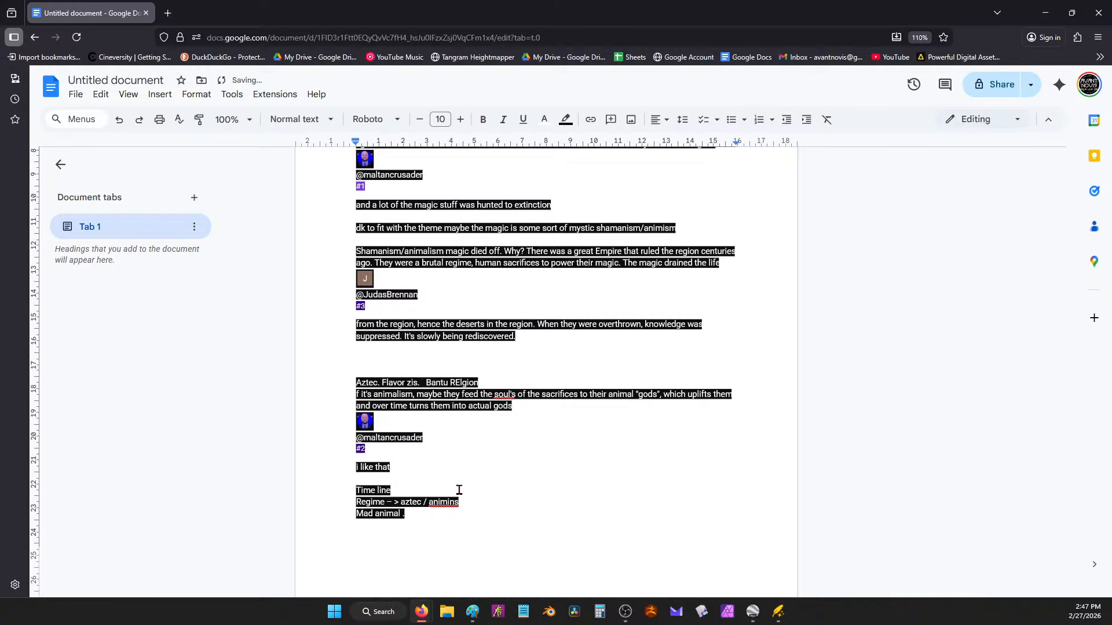
text( .hybrid gods?>)
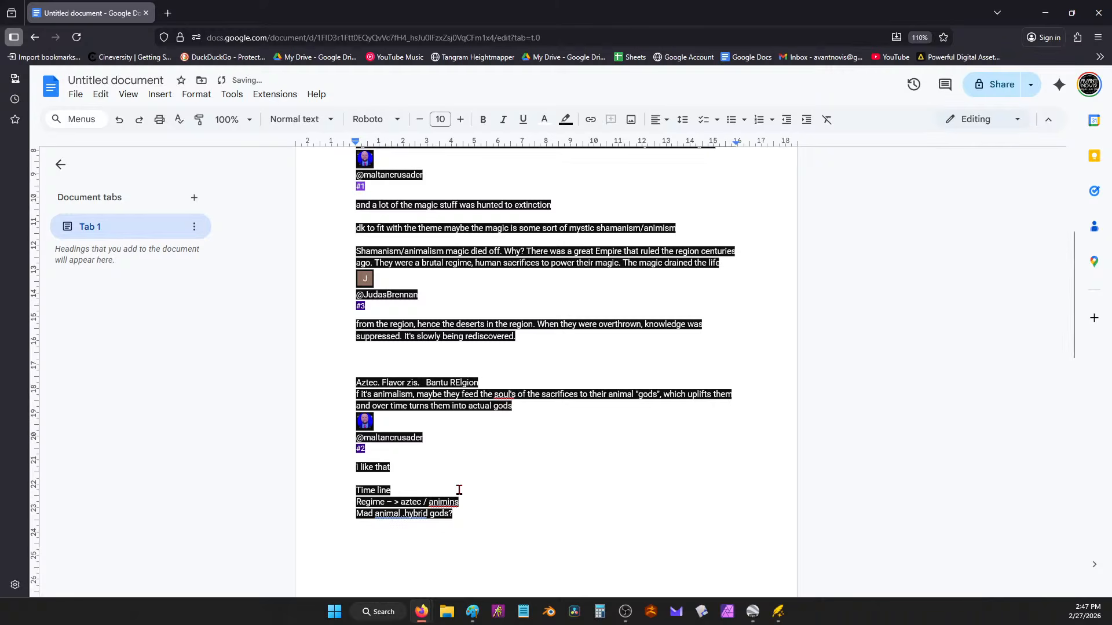
Step: Write that other magic practitioners rose up, got squashed and hid after God won
text(er Practisi)
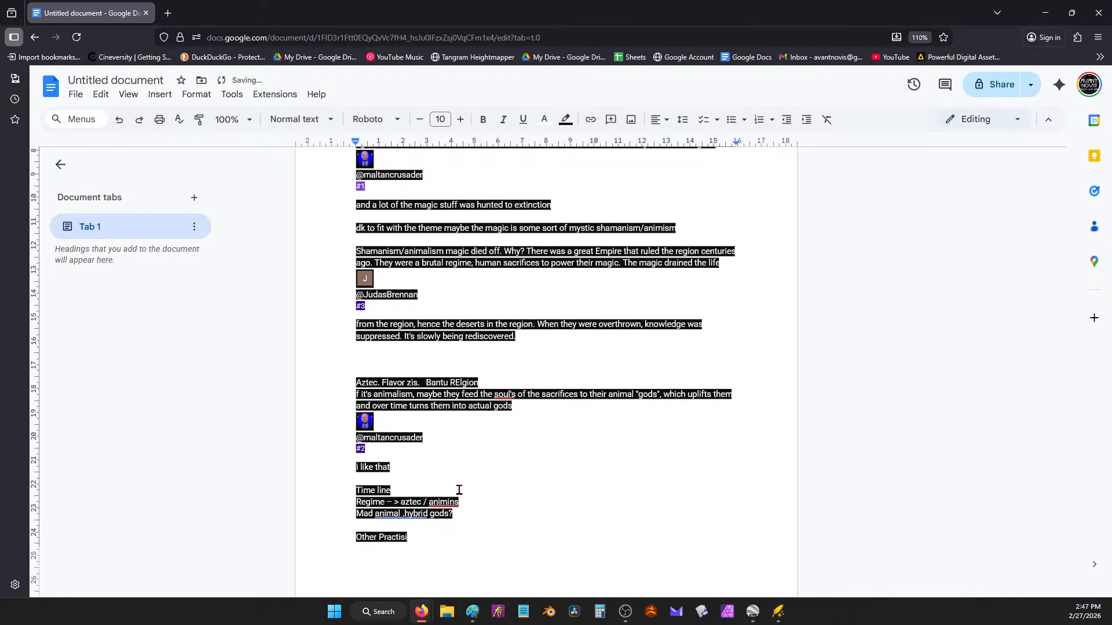
text( othe rmagic rose up and got squashed!)
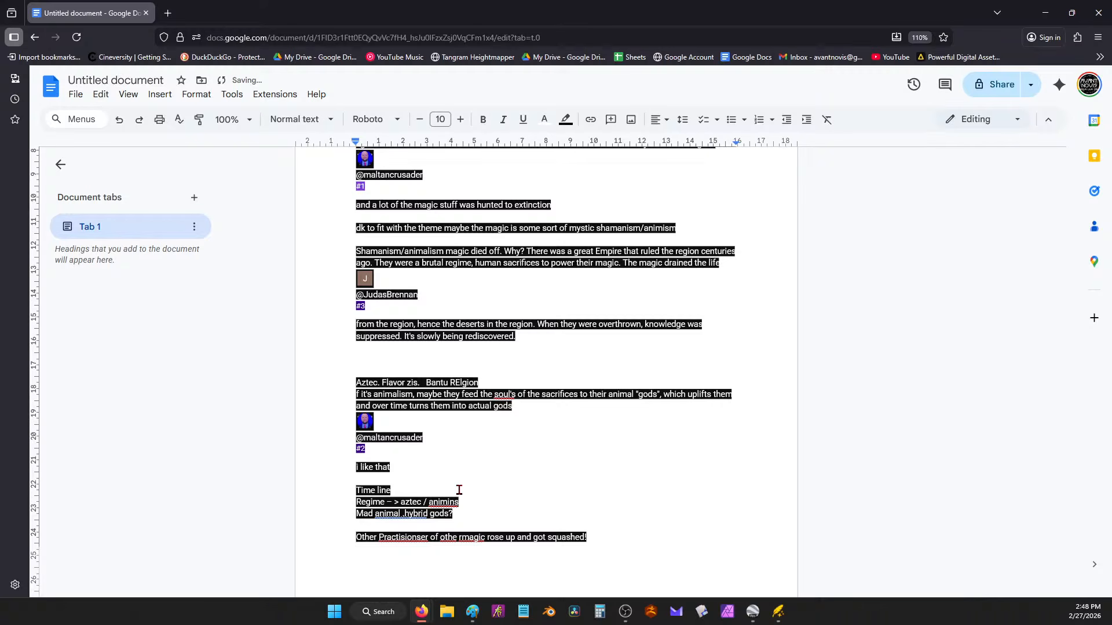
text(God won and they went i)
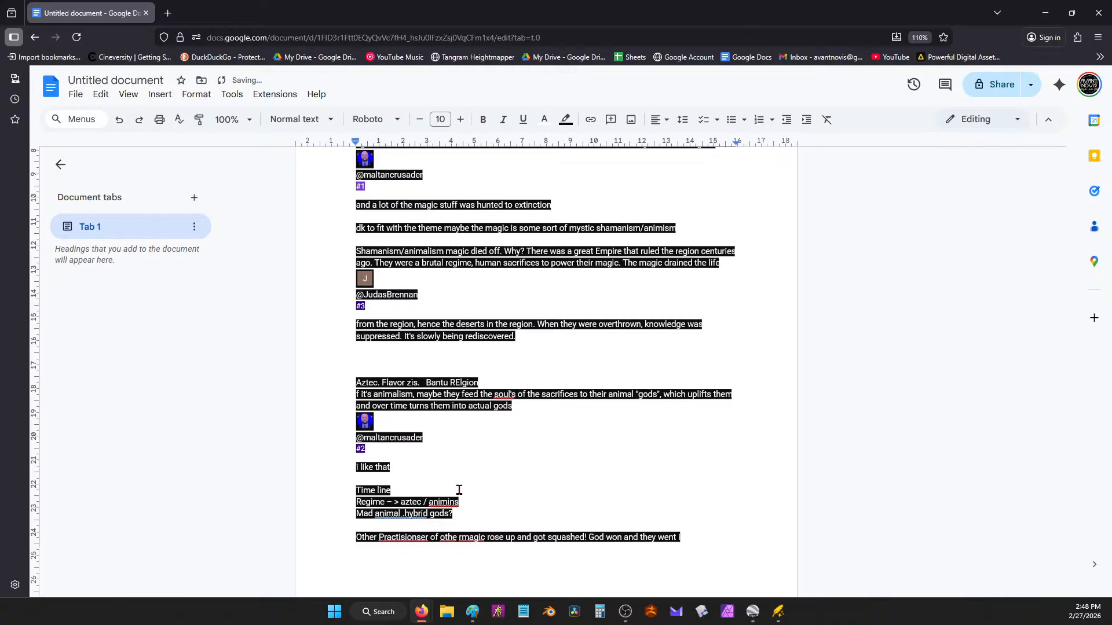
text(g)
scroll(459, 490, down, 2)
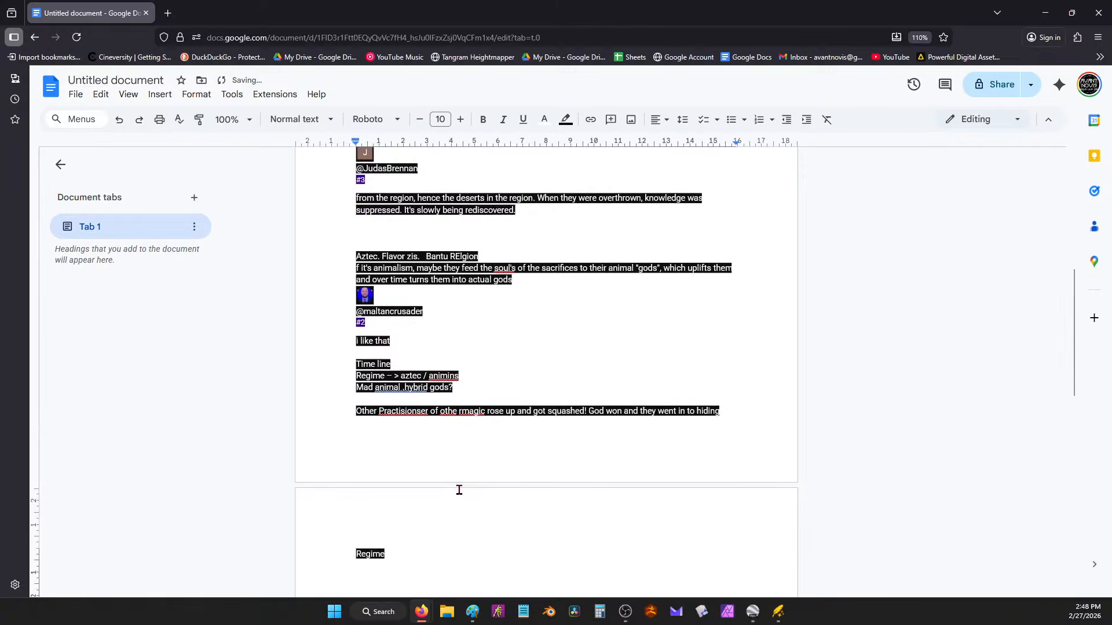
Step: Minimize the notes, zoom out, and paint the map's northern band tan
click(1045, 13)
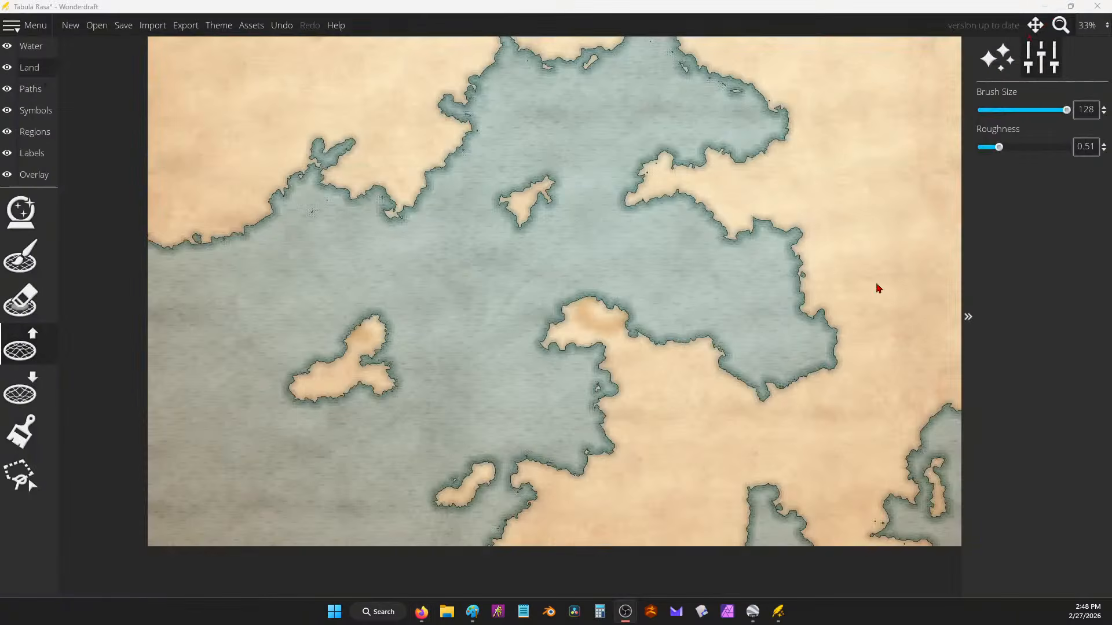
scroll(606, 236, down, 2)
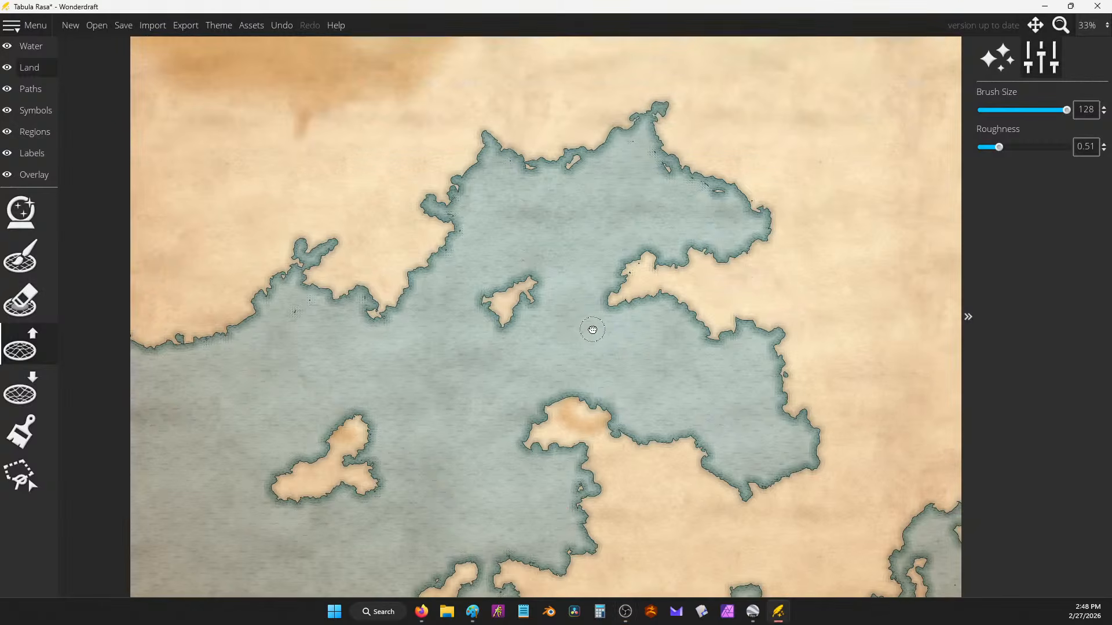
scroll(551, 325, down, 1)
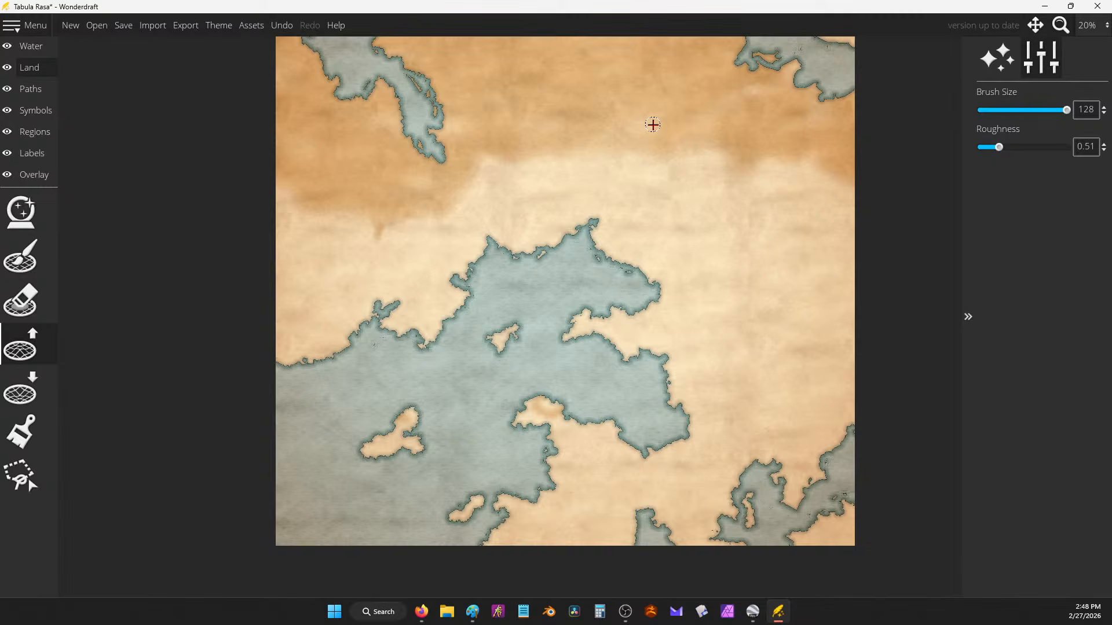
click(20, 431)
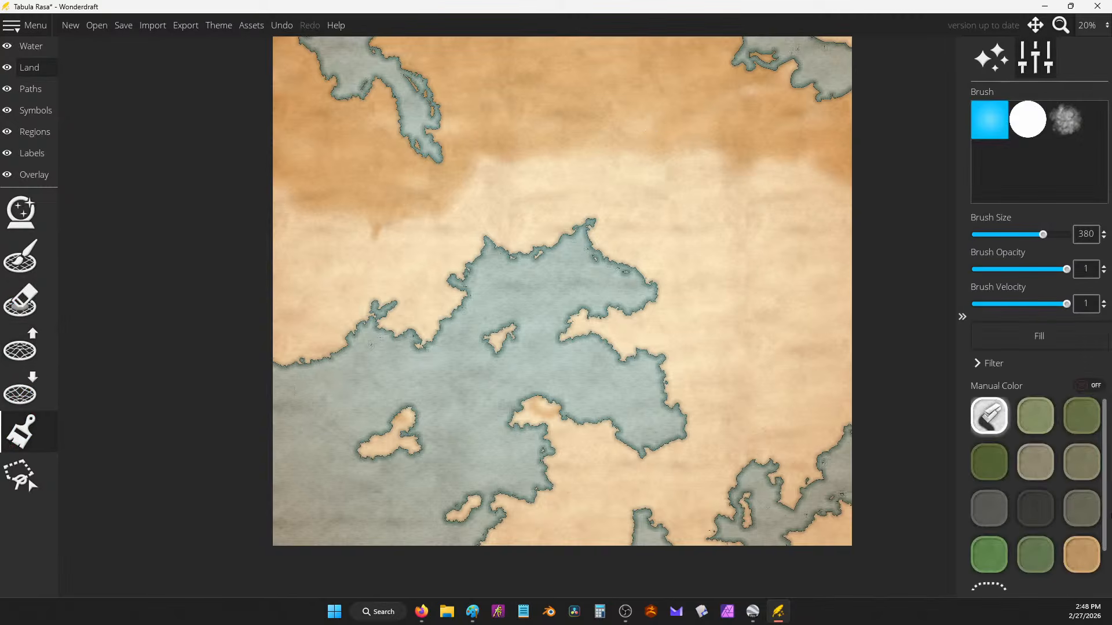
click(1082, 555)
mouse_move(706, 190)
mouse_down()
mouse_move(585, 151)
mouse_move(681, 139)
mouse_move(730, 155)
mouse_move(703, 190)
mouse_move(717, 287)
mouse_move(636, 301)
mouse_move(725, 97)
mouse_move(775, 68)
mouse_move(799, 107)
mouse_move(570, 177)
mouse_up()
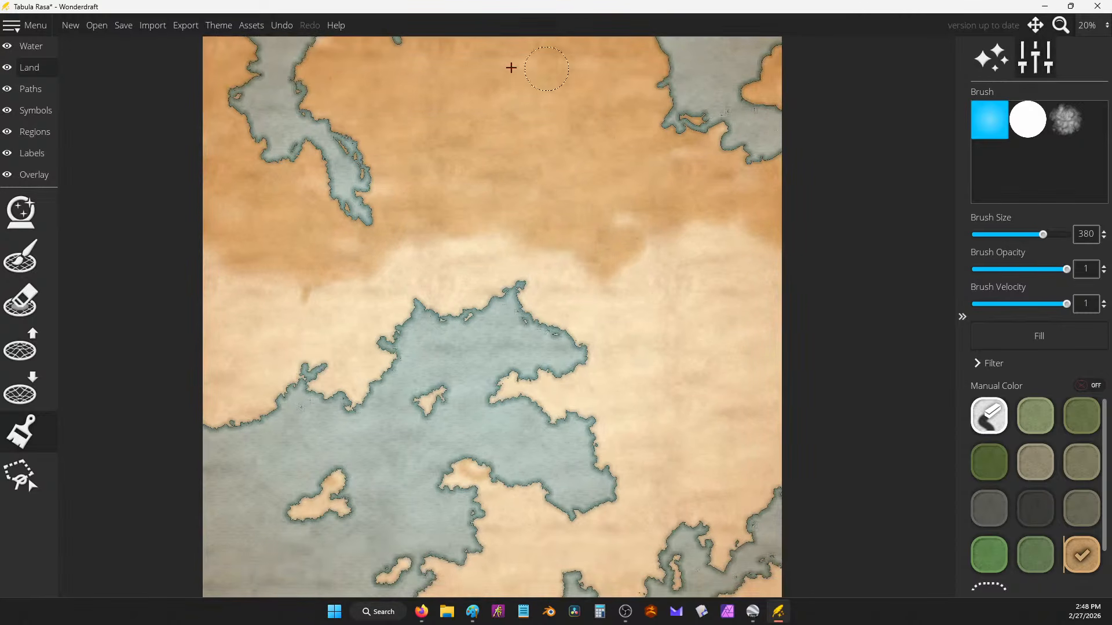
mouse_move(686, 210)
mouse_down()
mouse_move(648, 227)
mouse_move(448, 212)
mouse_move(419, 234)
mouse_move(241, 276)
mouse_move(199, 262)
mouse_move(305, 288)
mouse_up()
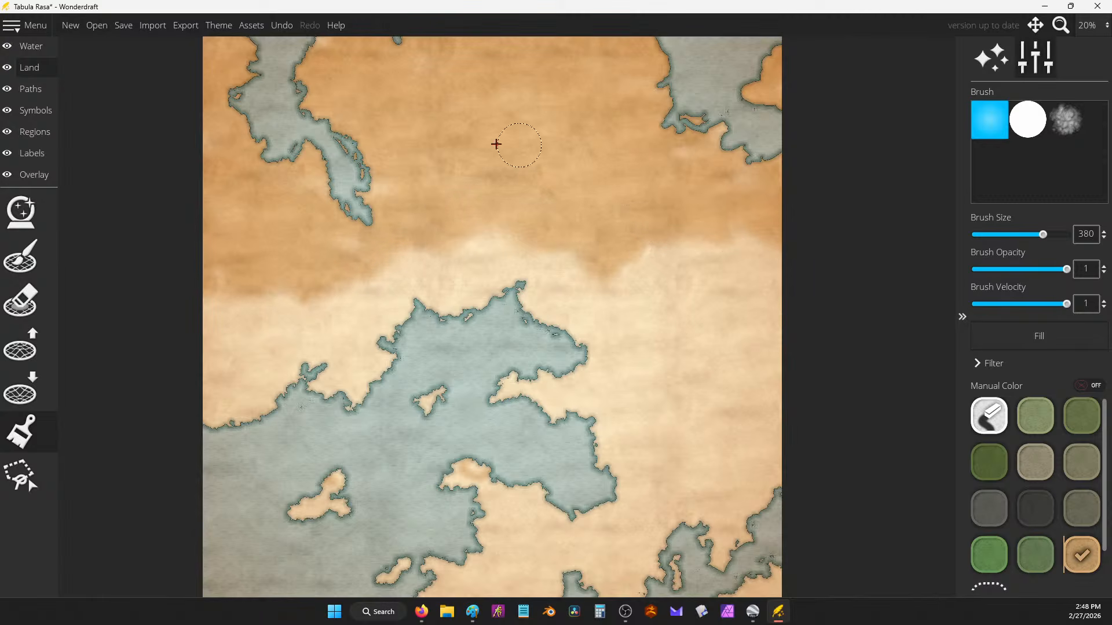
Step: Recentre the map view and select Lower Land at size 128, roughness 0.51
drag(548, 156, 588, 223)
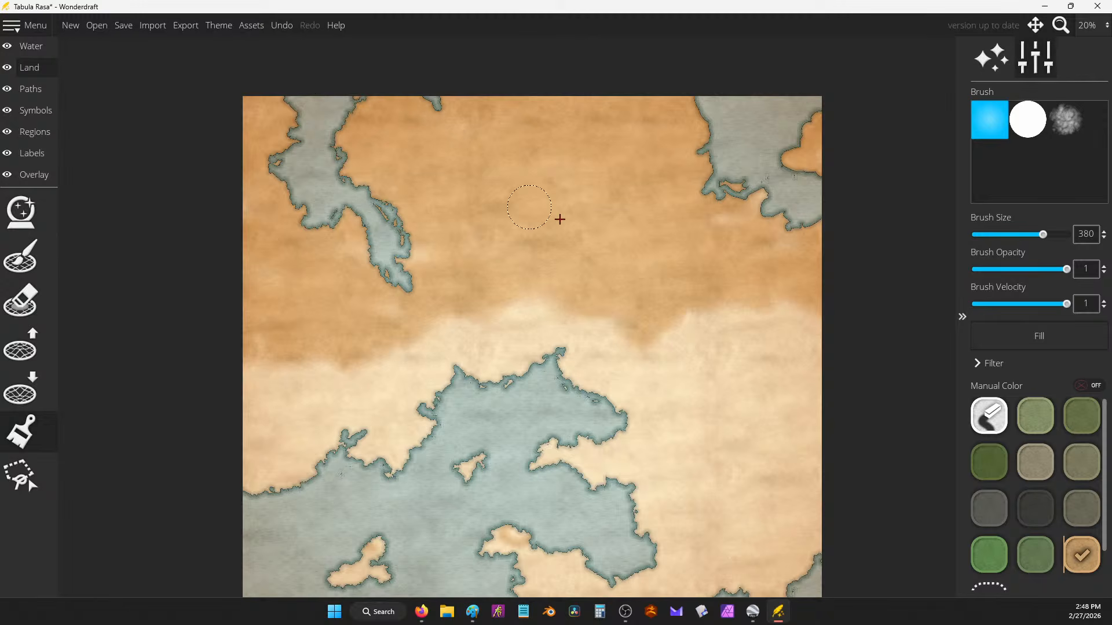
drag(706, 226, 677, 189)
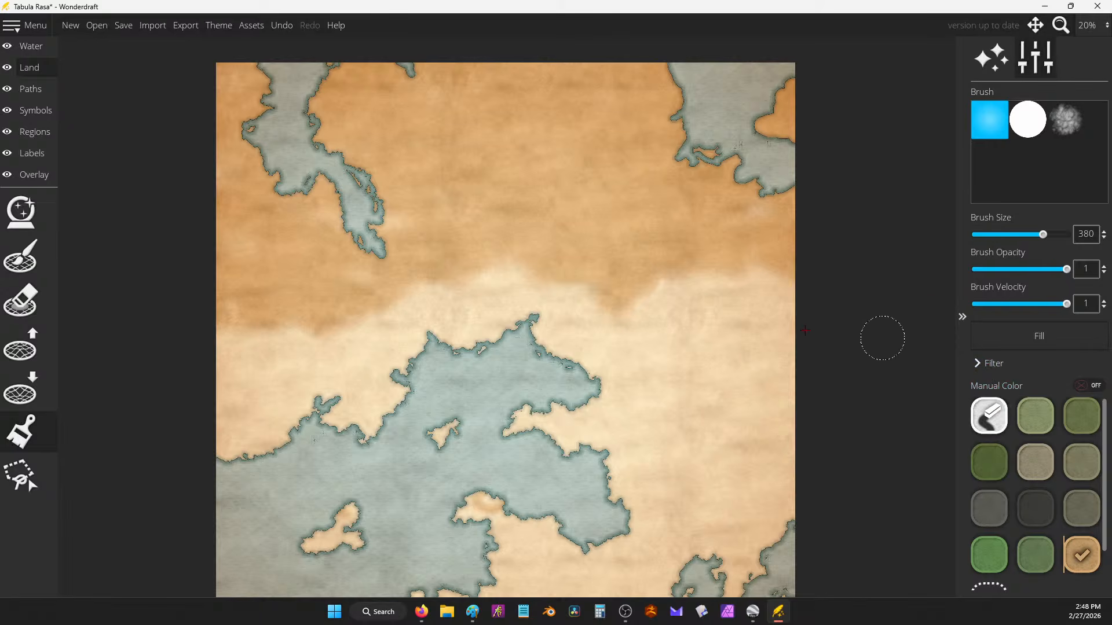
drag(645, 335, 642, 256)
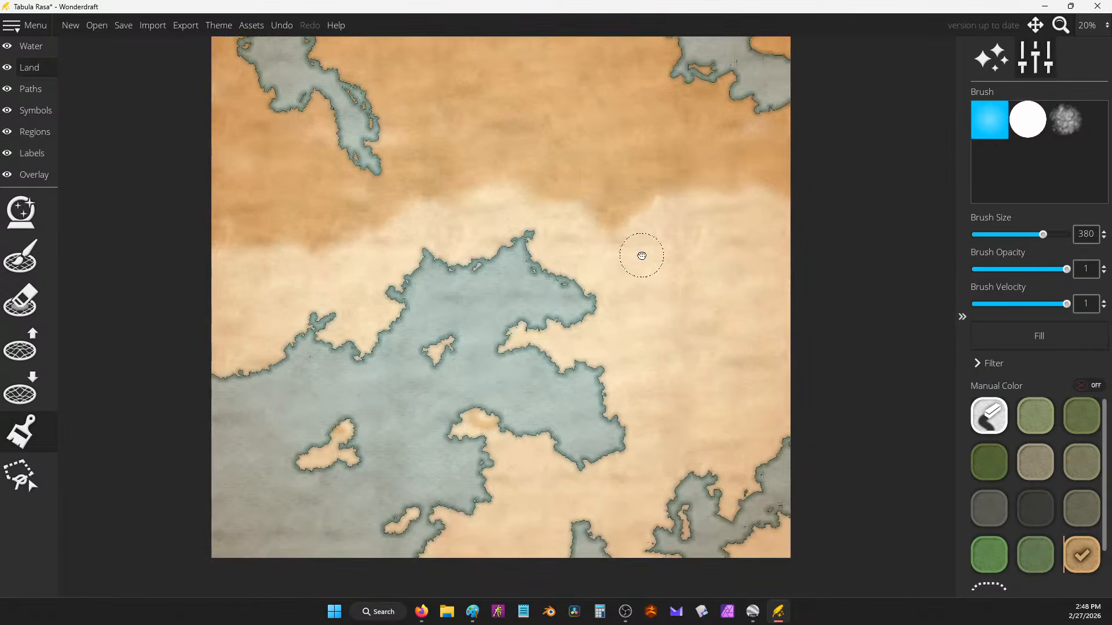
click(20, 389)
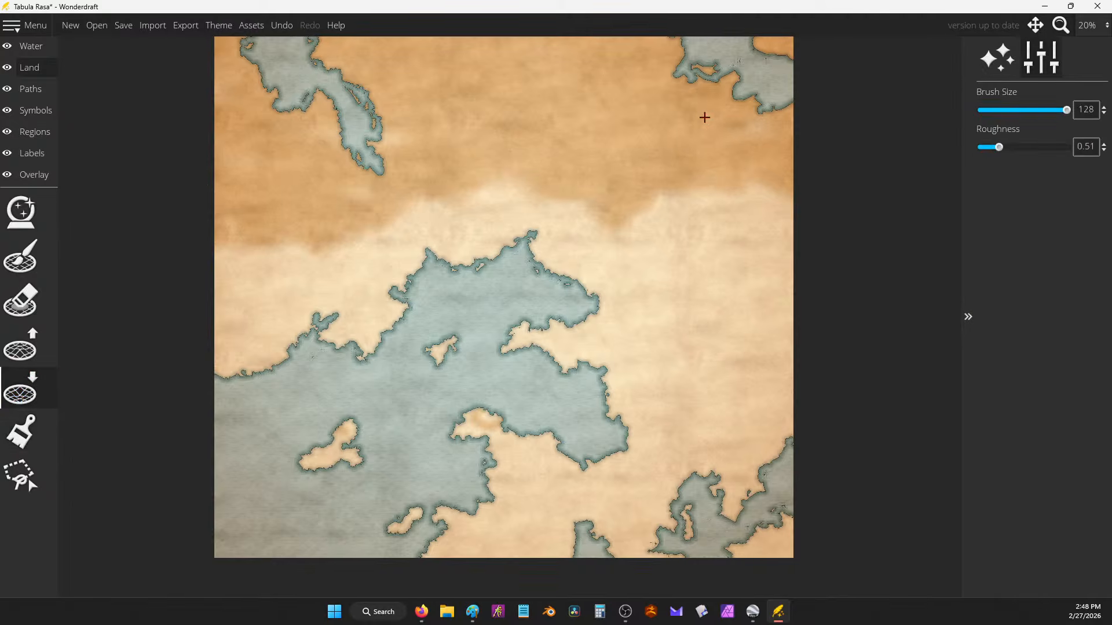
Step: Enlarge the north-east bay in the orange band by carving its coastline into water
scroll(665, 214, up, 6)
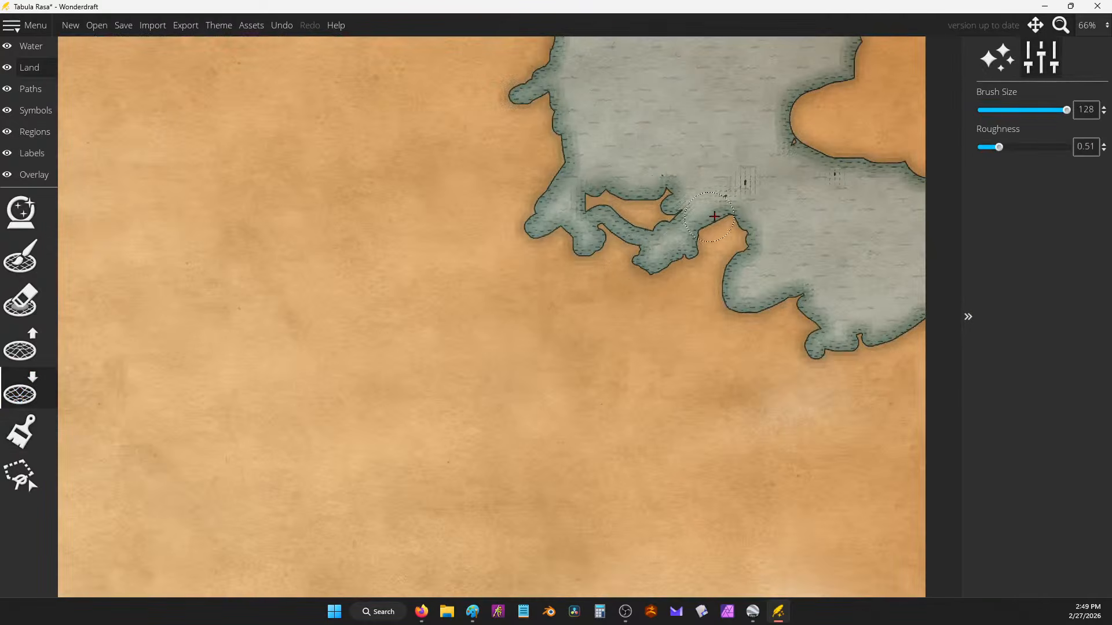
mouse_move(714, 216)
mouse_down()
mouse_move(746, 223)
mouse_move(730, 296)
mouse_move(744, 315)
mouse_move(783, 302)
mouse_move(816, 321)
mouse_move(828, 354)
mouse_up()
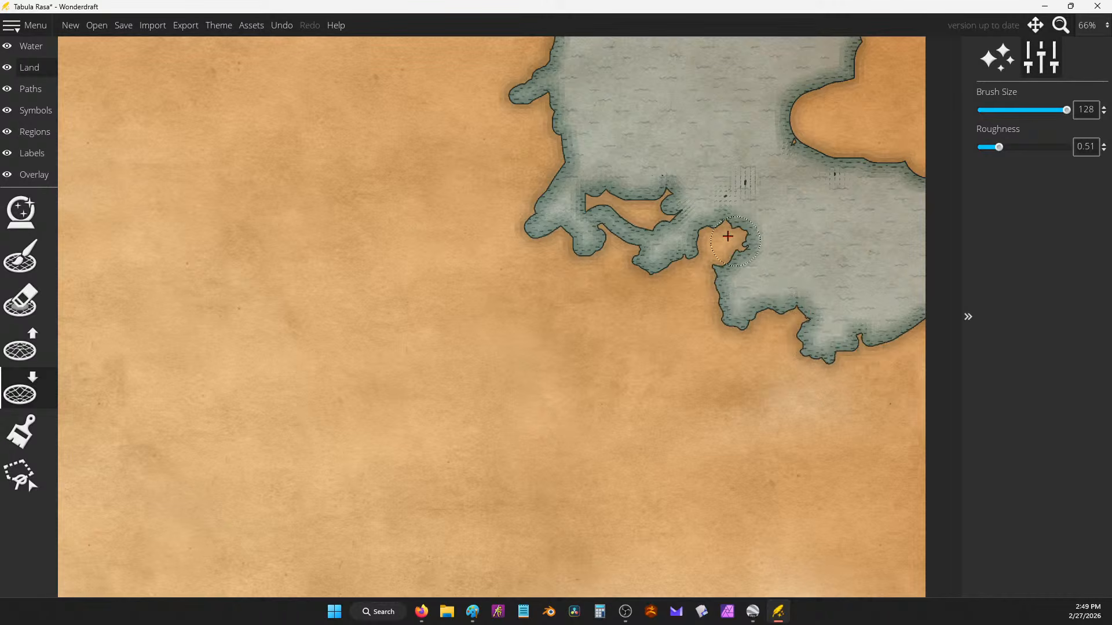
scroll(758, 186, down, 3)
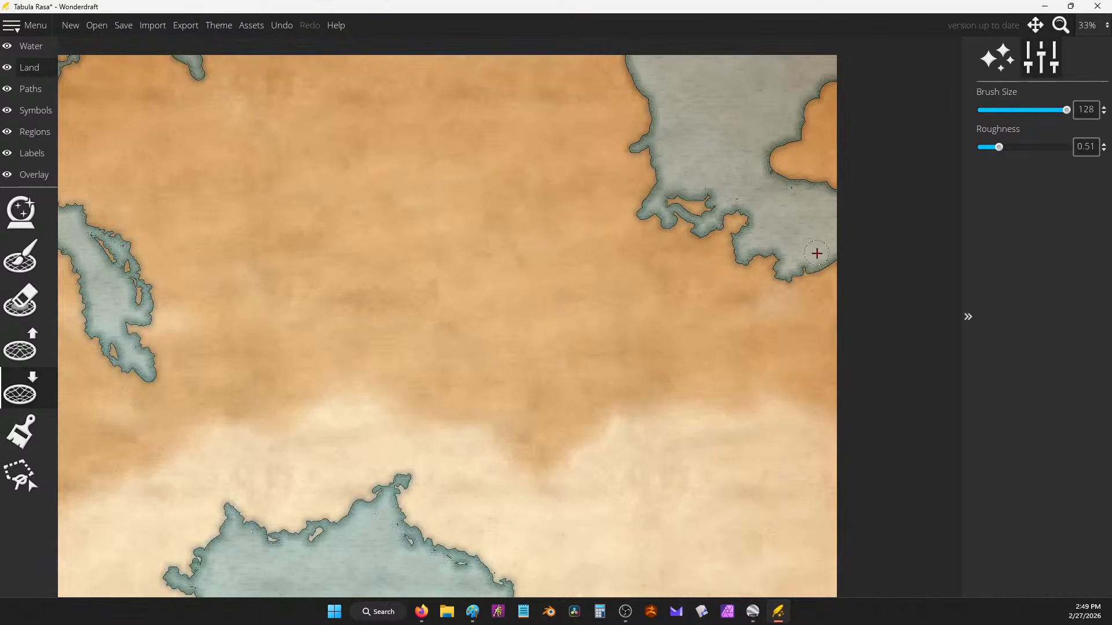
drag(817, 253, 808, 293)
mouse_move(650, 137)
mouse_down()
mouse_move(603, 160)
mouse_move(664, 159)
mouse_move(625, 161)
mouse_move(658, 110)
mouse_move(627, 79)
mouse_move(627, 57)
mouse_move(623, 72)
mouse_move(597, 47)
mouse_move(618, 64)
mouse_up()
scroll(708, 115, down, 1)
drag(703, 117, 659, 132)
mouse_move(759, 141)
mouse_down()
mouse_move(731, 166)
mouse_move(734, 186)
mouse_move(751, 192)
mouse_move(711, 177)
mouse_move(800, 191)
mouse_move(801, 205)
mouse_move(732, 177)
mouse_up()
mouse_move(759, 121)
mouse_down()
mouse_move(783, 102)
mouse_move(757, 109)
mouse_move(789, 99)
mouse_up()
scroll(688, 174, down, 1)
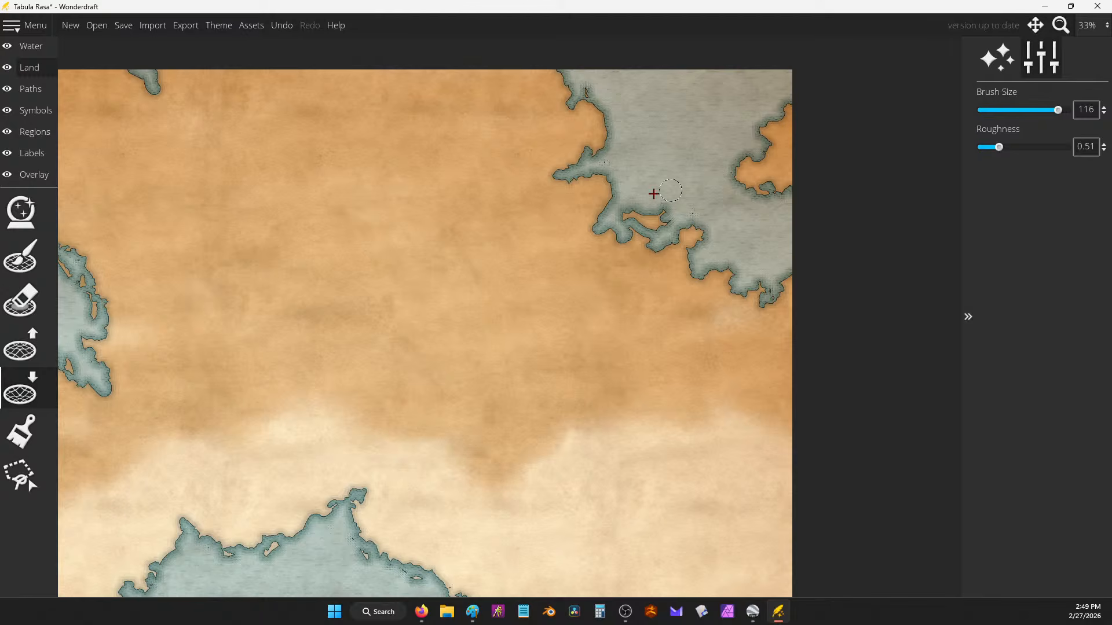
mouse_move(565, 178)
mouse_down()
mouse_move(614, 166)
mouse_move(612, 200)
mouse_move(655, 214)
mouse_move(647, 226)
mouse_move(659, 242)
mouse_move(631, 226)
mouse_move(635, 207)
mouse_move(659, 219)
mouse_move(667, 209)
mouse_move(667, 225)
mouse_move(625, 231)
mouse_move(635, 189)
mouse_up()
Step: Carve new water inlets along the inland sea's eastern and southern shores
scroll(607, 164, down, 2)
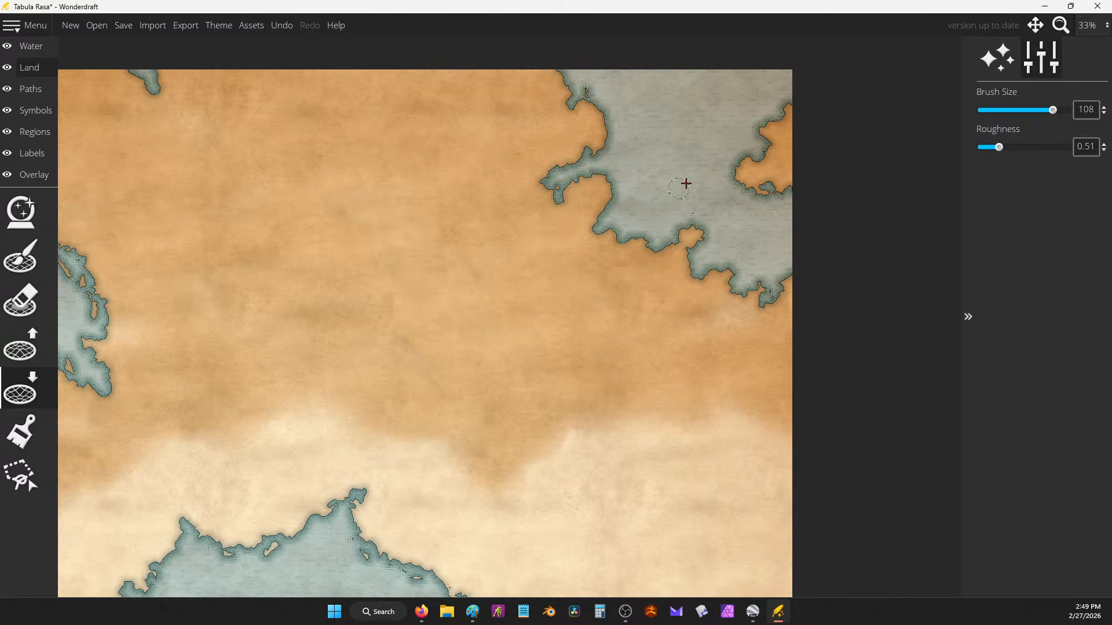
scroll(723, 182, down, 2)
drag(624, 279, 622, 126)
scroll(571, 375, up, 2)
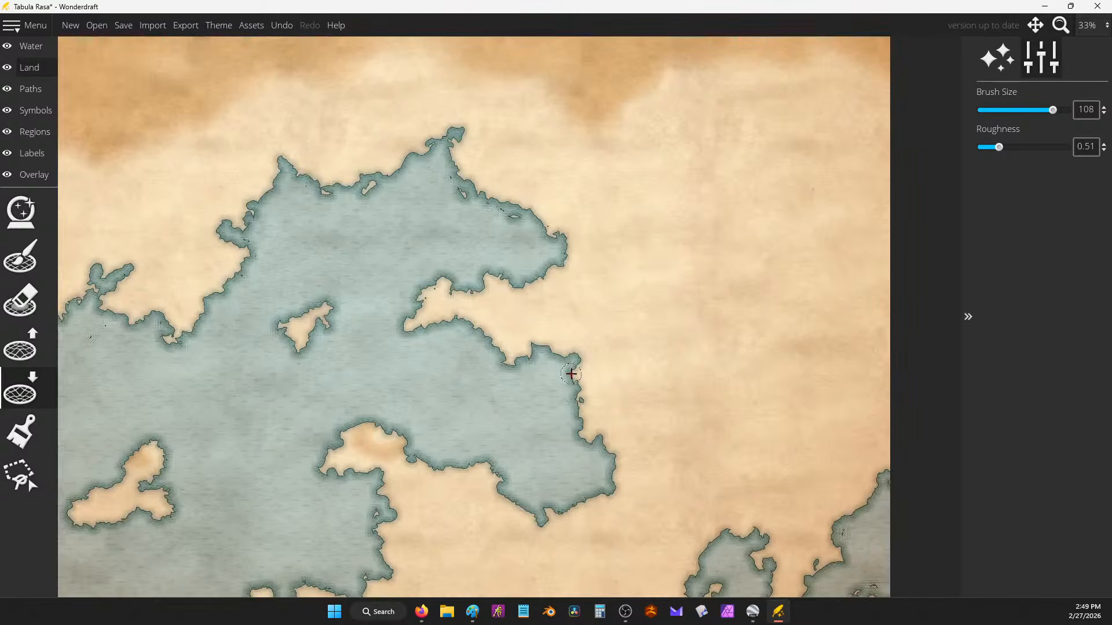
mouse_move(571, 358)
mouse_down()
mouse_move(594, 349)
mouse_move(627, 315)
mouse_move(597, 351)
mouse_move(579, 351)
mouse_move(600, 339)
mouse_move(576, 338)
mouse_up()
drag(668, 374, 578, 267)
mouse_move(652, 431)
mouse_down()
mouse_move(677, 398)
mouse_move(664, 426)
mouse_up()
mouse_move(744, 421)
mouse_down()
mouse_move(748, 448)
mouse_move(728, 467)
mouse_move(744, 462)
mouse_move(758, 423)
mouse_move(739, 476)
mouse_move(712, 484)
mouse_move(693, 510)
mouse_move(714, 486)
mouse_move(739, 503)
mouse_up()
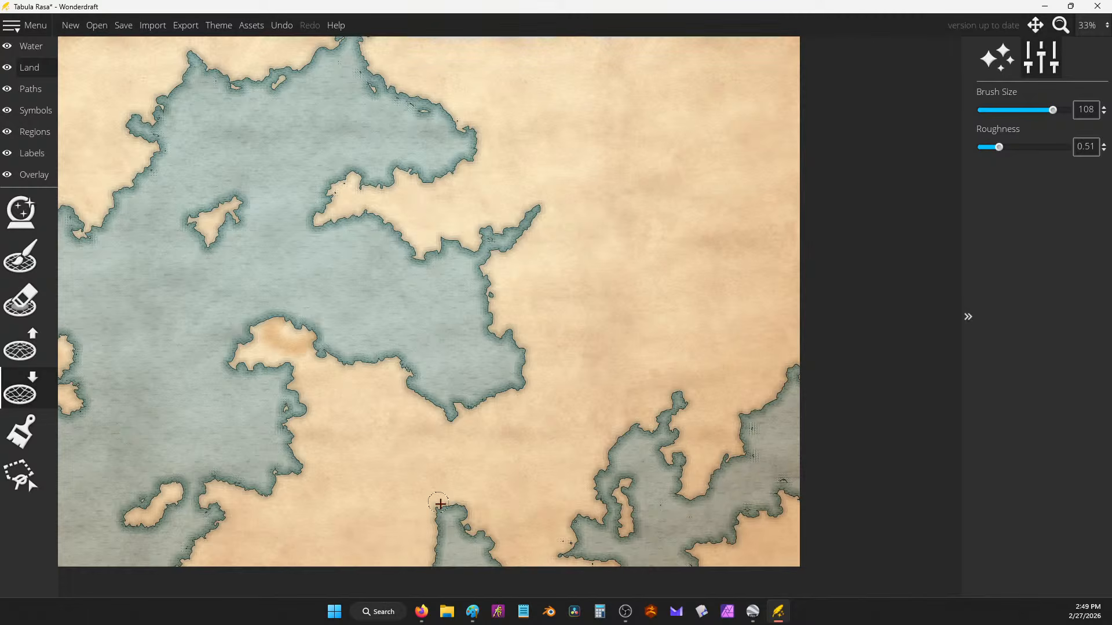
drag(433, 548, 435, 567)
drag(368, 360, 347, 343)
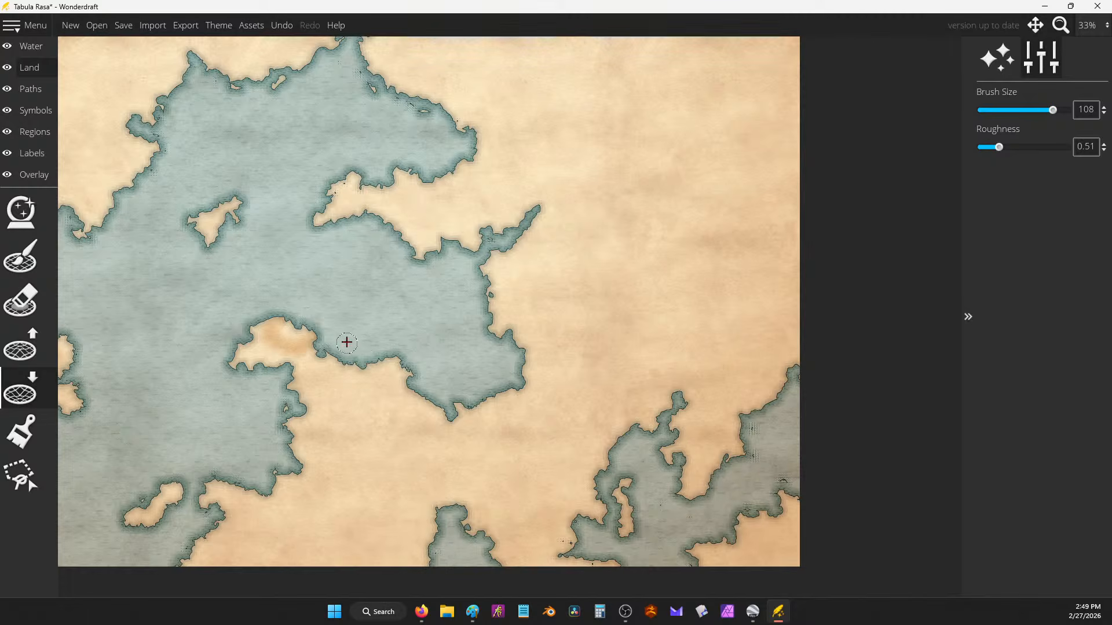
scroll(496, 310, down, 1)
drag(363, 253, 667, 303)
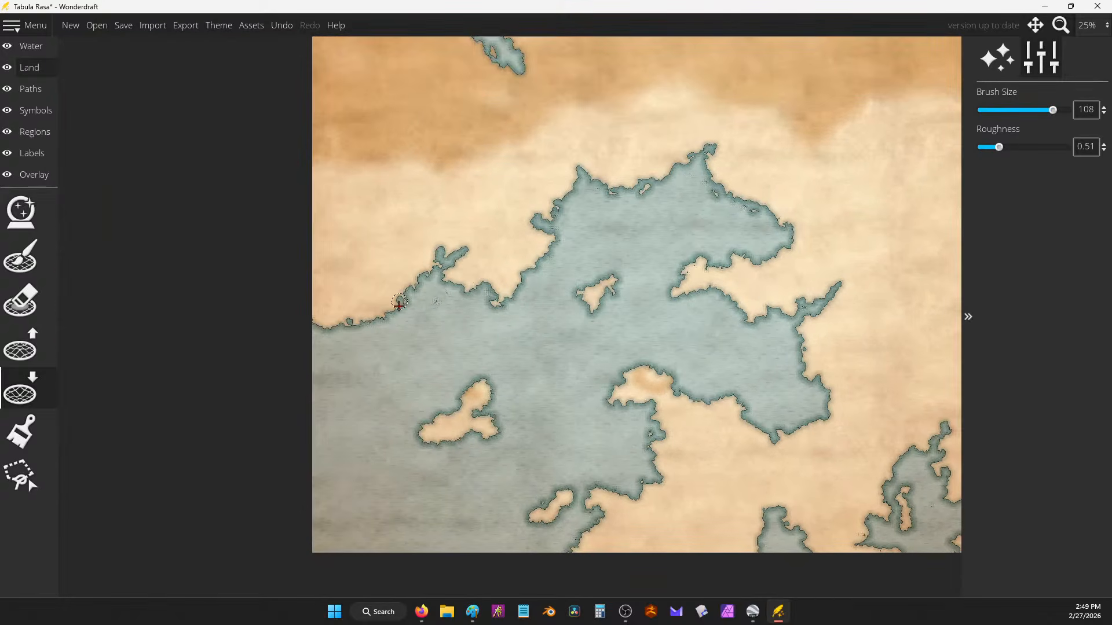
scroll(623, 293, down, 1)
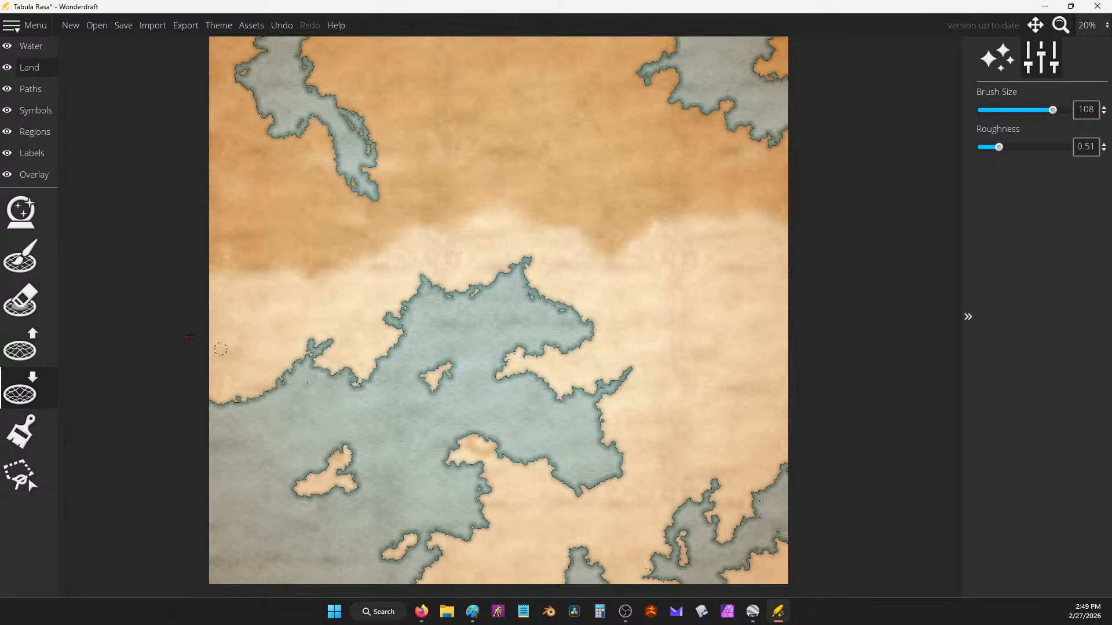
Step: Try adding land near the small western island, then undo the stray strokes
click(27, 346)
mouse_move(341, 451)
mouse_down()
mouse_move(325, 405)
mouse_move(321, 454)
mouse_move(307, 402)
mouse_move(283, 400)
mouse_move(257, 426)
mouse_move(225, 405)
mouse_move(250, 427)
mouse_move(221, 415)
mouse_move(227, 422)
mouse_up()
click(49, 261)
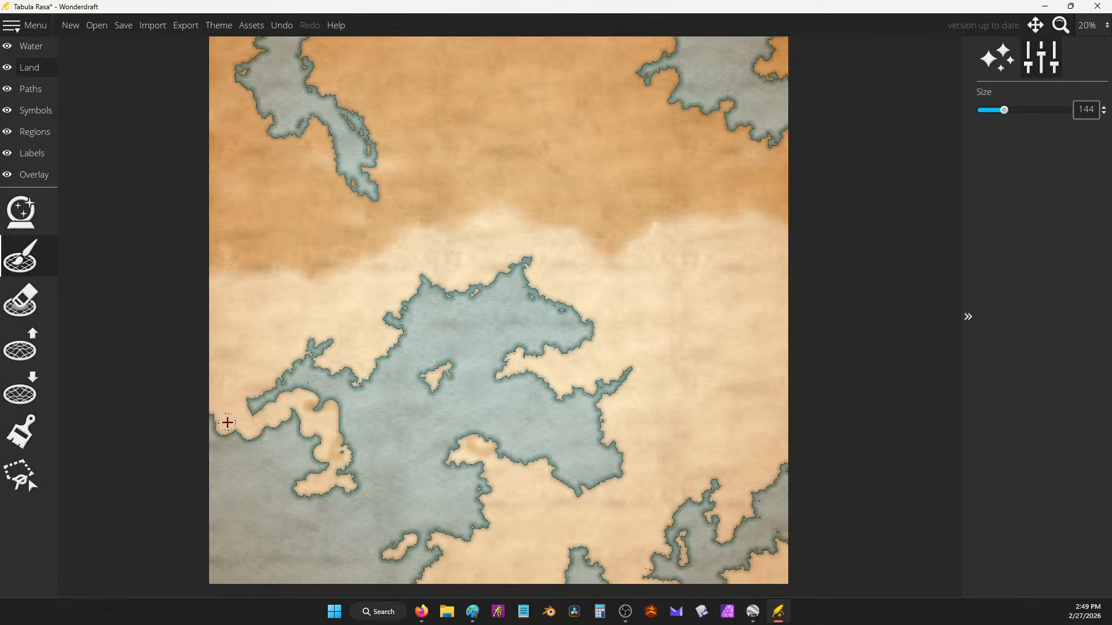
key(ctrl+z)
drag(384, 409, 407, 365)
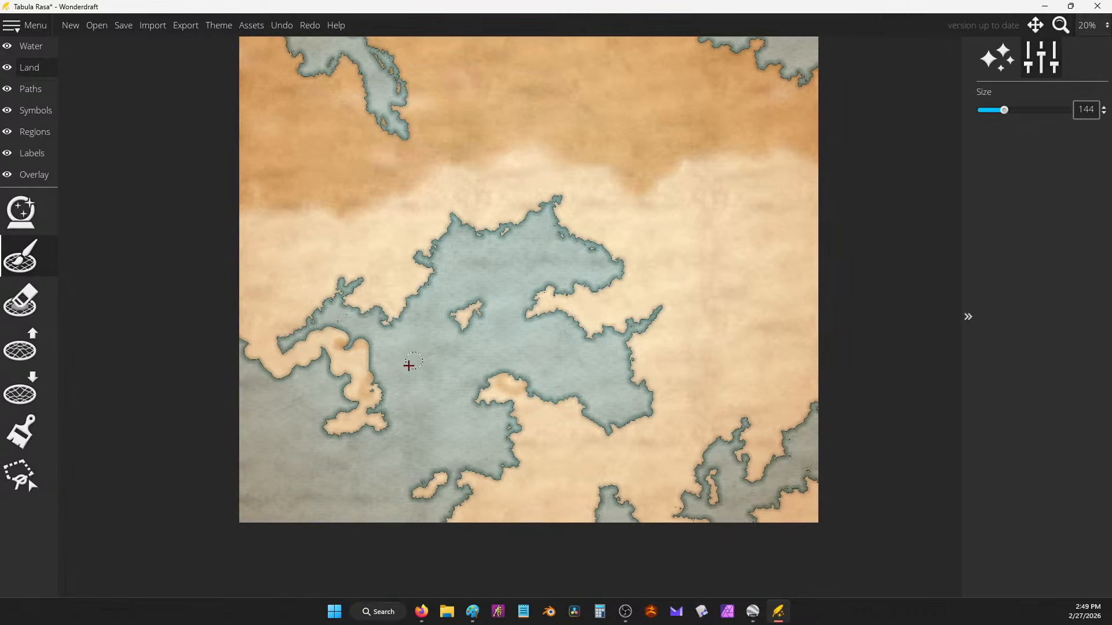
key(ctrl+z)
key(ctrl+z)
key(ctrl+z)
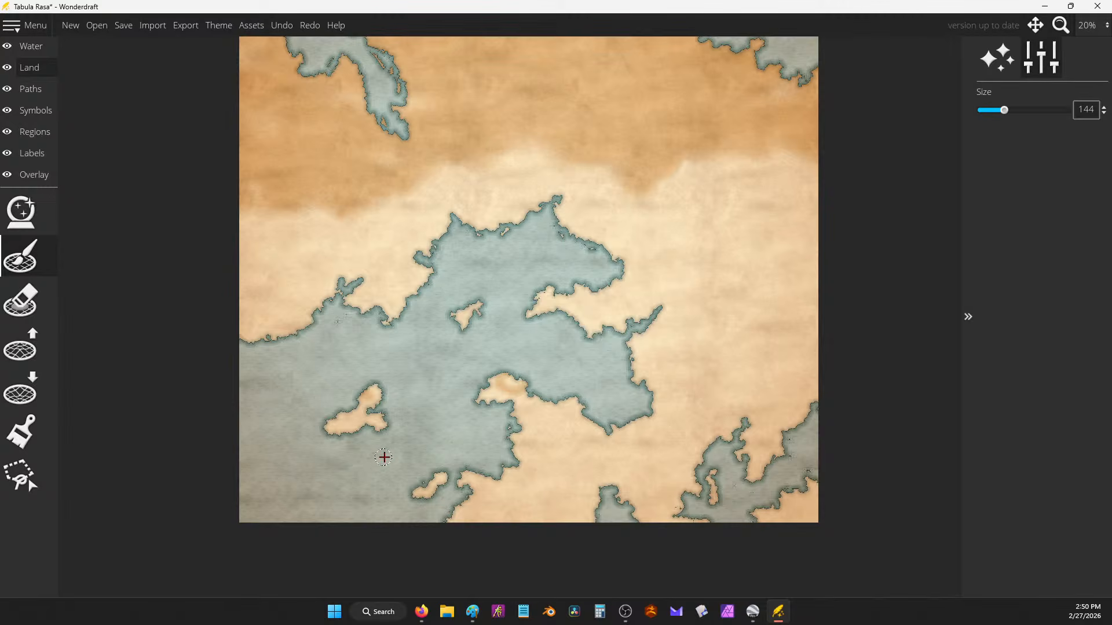
click(427, 427)
key(ctrl+z)
key(ctrl+z)
Step: Erase the small island and paint a curving land arm up from the bottom-left edge
click(22, 302)
mouse_move(371, 398)
mouse_down()
mouse_move(331, 409)
mouse_move(343, 427)
mouse_move(340, 381)
mouse_move(393, 396)
mouse_move(399, 420)
mouse_move(331, 430)
mouse_move(344, 441)
mouse_move(384, 419)
mouse_up()
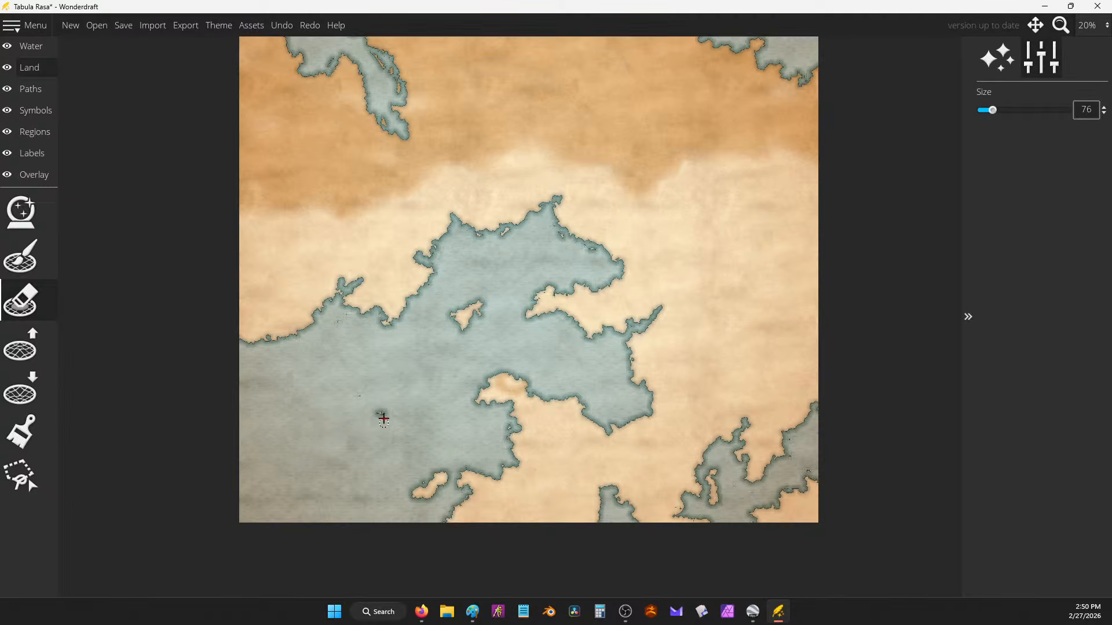
click(21, 258)
mouse_move(290, 518)
mouse_down()
mouse_move(320, 510)
mouse_move(329, 433)
mouse_move(351, 450)
mouse_move(364, 443)
mouse_move(374, 408)
mouse_up()
mouse_move(385, 396)
mouse_down()
mouse_move(416, 409)
mouse_move(369, 409)
mouse_move(372, 425)
mouse_move(351, 447)
mouse_move(356, 478)
mouse_up()
mouse_move(316, 433)
mouse_down()
mouse_move(311, 411)
mouse_move(339, 438)
mouse_move(326, 472)
mouse_move(340, 469)
mouse_move(309, 523)
mouse_move(282, 517)
mouse_move(318, 514)
mouse_up()
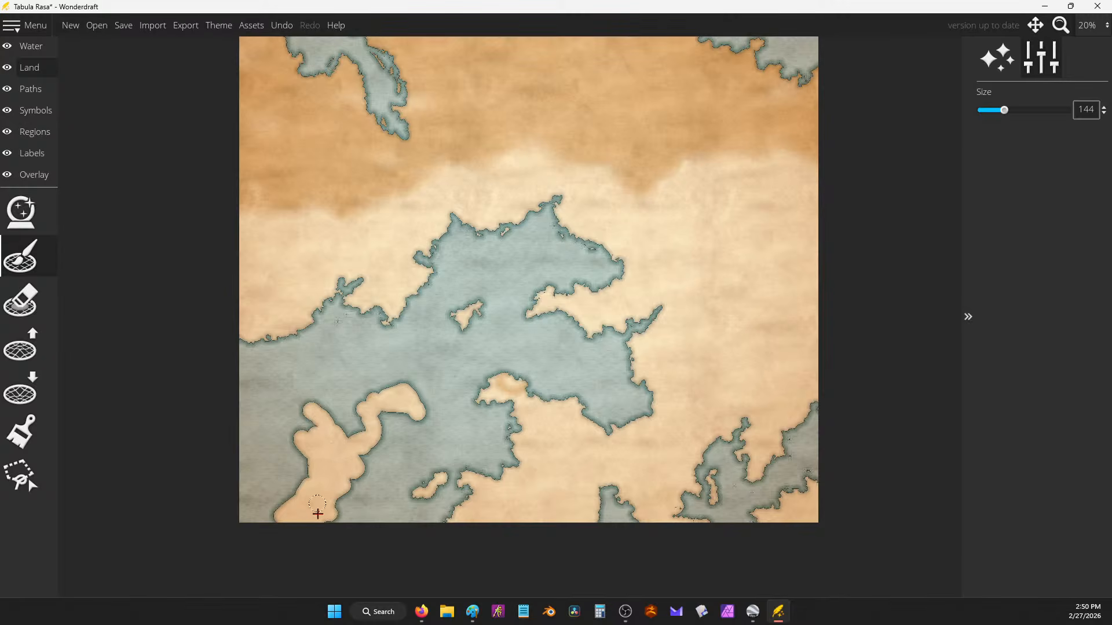
drag(370, 410, 416, 400)
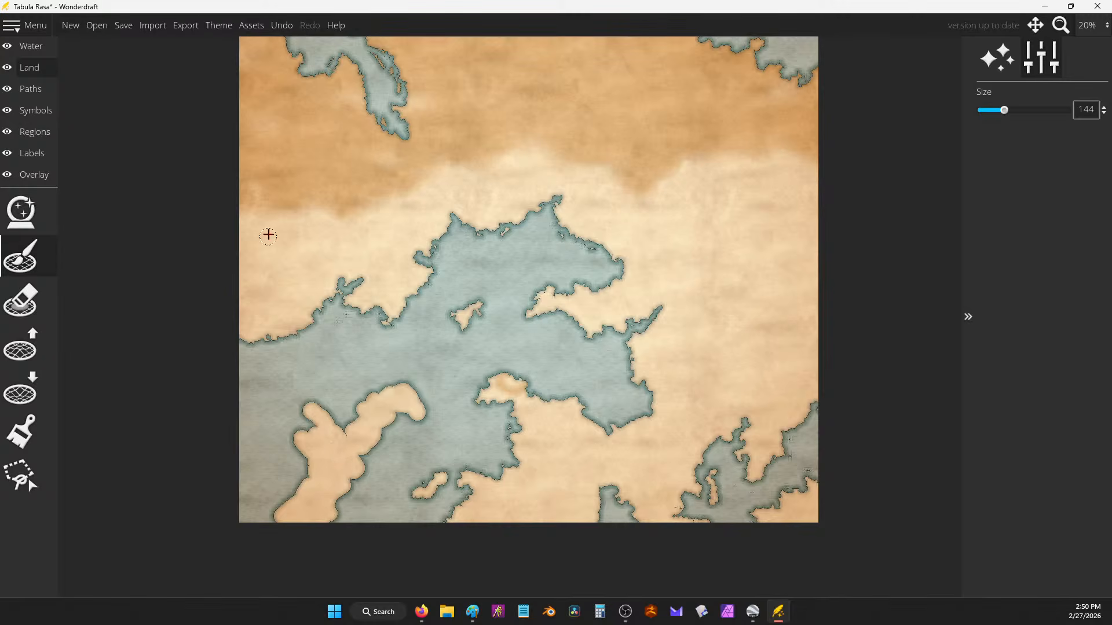
click(26, 392)
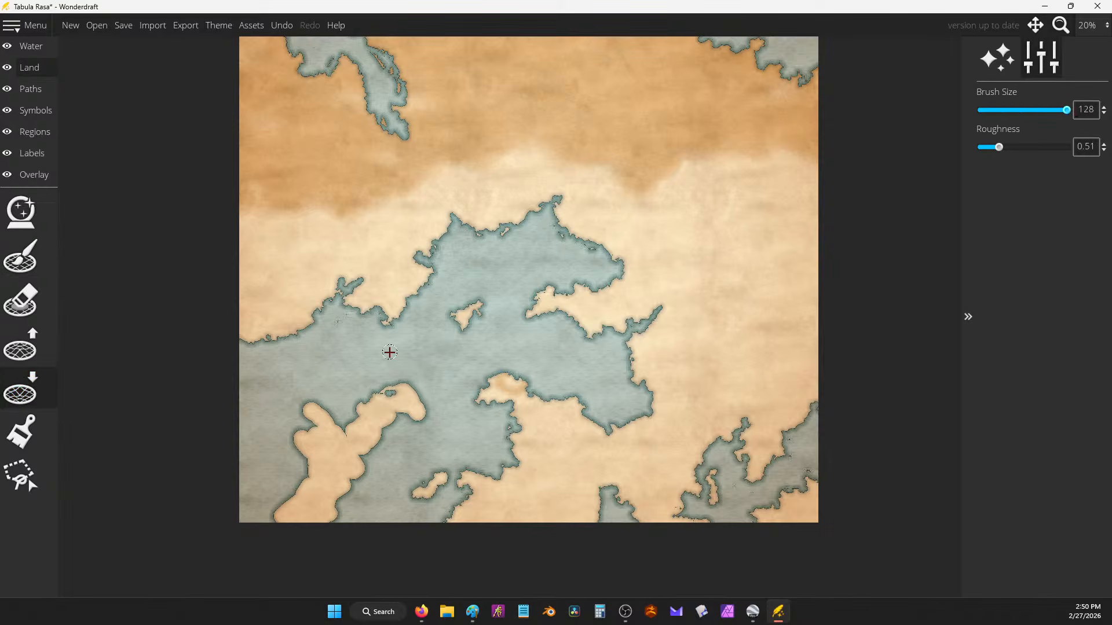
Step: Carve water channels and notches into the new land arm, erasing tiny islet specks
mouse_move(347, 412)
mouse_down()
mouse_move(405, 385)
mouse_move(389, 410)
mouse_move(415, 408)
mouse_move(350, 428)
mouse_move(370, 432)
mouse_move(378, 420)
mouse_move(378, 439)
mouse_move(322, 456)
mouse_move(334, 440)
mouse_move(307, 403)
mouse_move(325, 427)
mouse_move(310, 409)
mouse_move(309, 445)
mouse_move(293, 428)
mouse_move(306, 451)
mouse_move(335, 453)
mouse_move(328, 420)
mouse_move(340, 416)
mouse_move(352, 440)
mouse_move(360, 410)
mouse_move(362, 435)
mouse_move(292, 443)
mouse_move(302, 429)
mouse_move(351, 439)
mouse_move(341, 434)
mouse_move(351, 409)
mouse_move(327, 405)
mouse_move(316, 439)
mouse_move(290, 434)
mouse_move(335, 419)
mouse_move(317, 451)
mouse_move(281, 459)
mouse_up()
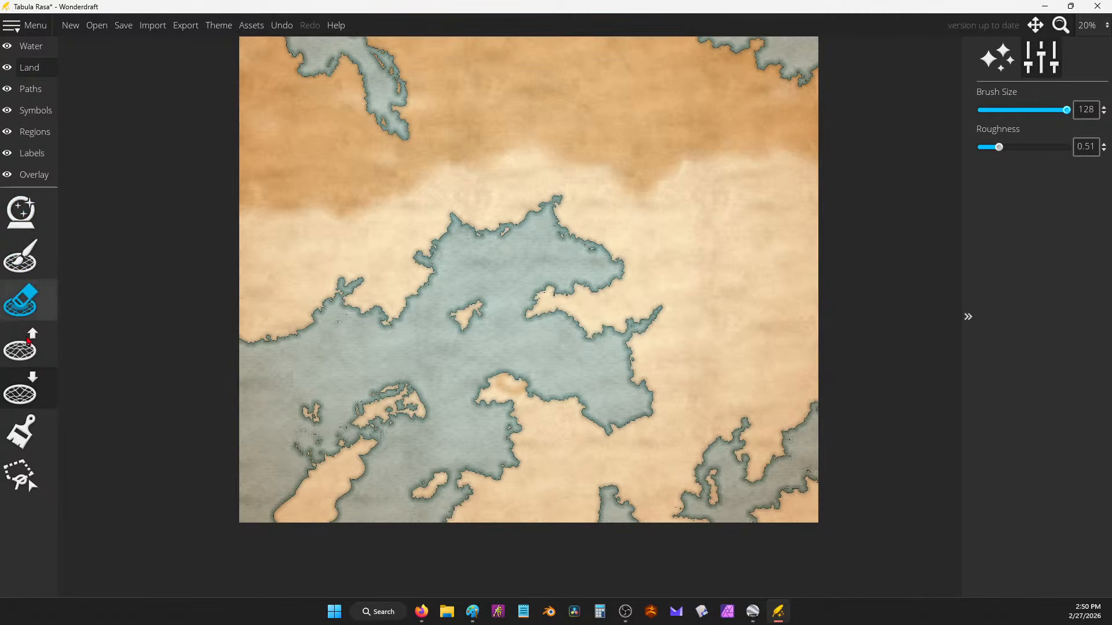
click(28, 297)
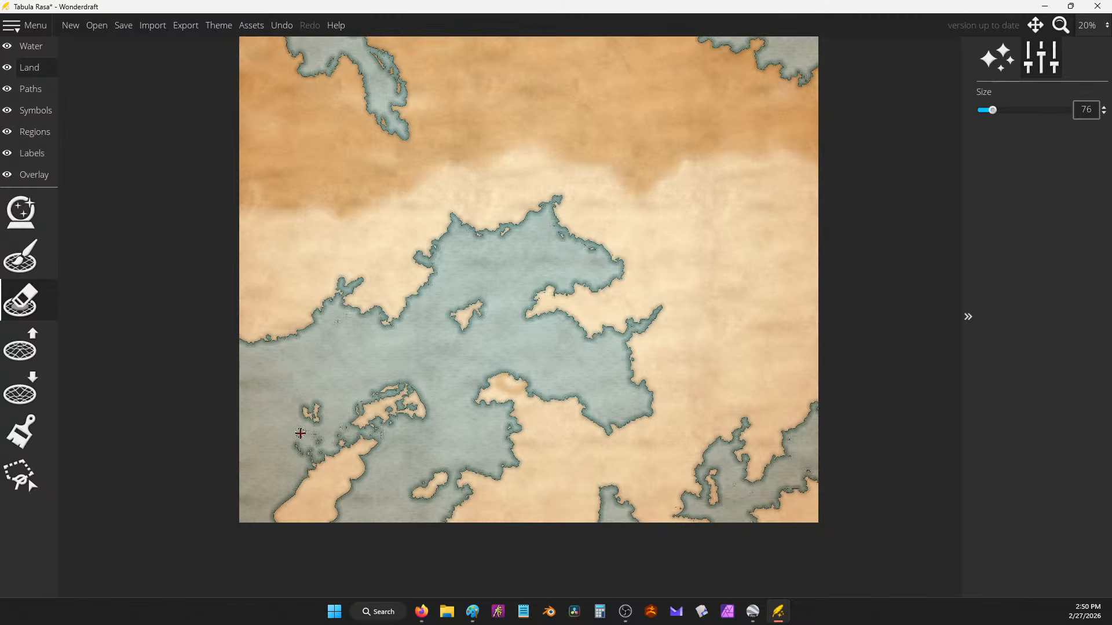
mouse_move(300, 433)
mouse_down()
mouse_move(312, 449)
mouse_move(323, 443)
mouse_move(304, 460)
mouse_move(330, 455)
mouse_move(301, 468)
mouse_move(307, 481)
mouse_move(284, 480)
mouse_up()
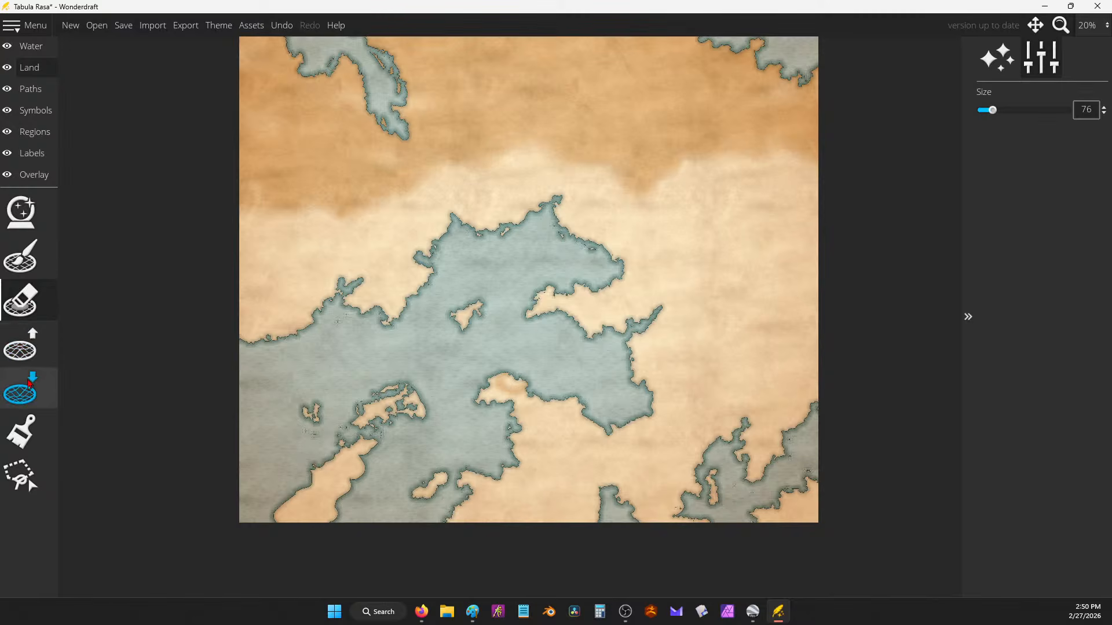
click(27, 383)
mouse_move(311, 492)
mouse_down()
mouse_move(315, 479)
mouse_move(278, 514)
mouse_move(306, 497)
mouse_up()
mouse_move(360, 474)
mouse_down()
mouse_move(375, 440)
mouse_move(332, 487)
mouse_move(348, 487)
mouse_move(331, 493)
mouse_move(338, 509)
mouse_move(316, 492)
mouse_move(329, 507)
mouse_move(351, 481)
mouse_move(328, 513)
mouse_move(306, 511)
mouse_move(338, 526)
mouse_move(329, 501)
mouse_move(312, 497)
mouse_move(331, 513)
mouse_move(323, 518)
mouse_move(362, 514)
mouse_up()
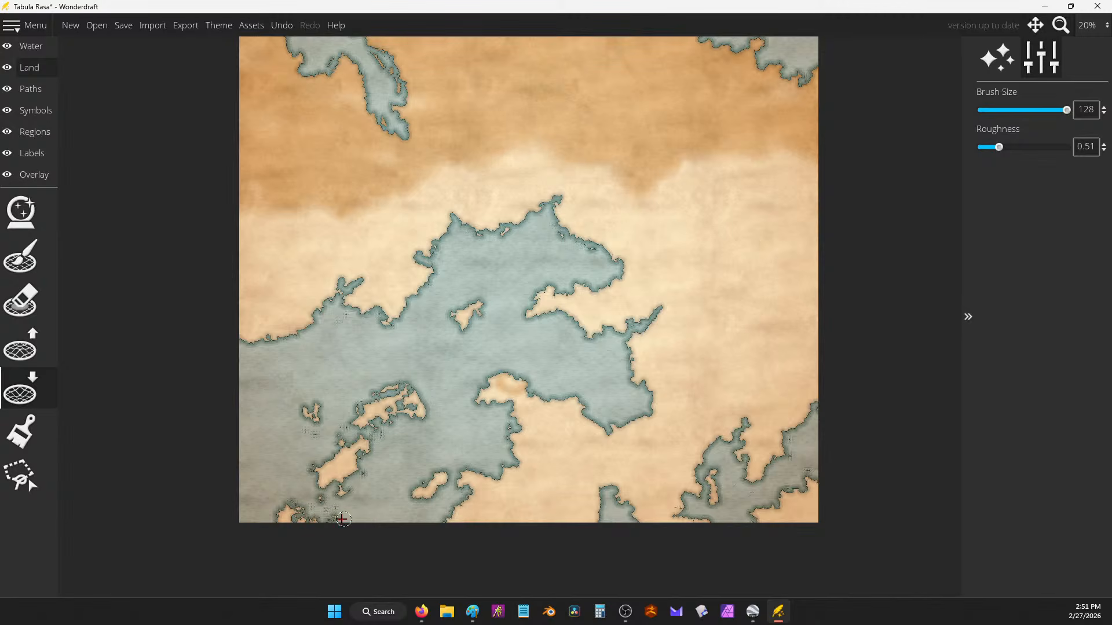
mouse_move(311, 521)
mouse_down()
mouse_move(341, 514)
mouse_move(302, 509)
mouse_move(317, 524)
mouse_move(290, 500)
mouse_move(307, 524)
mouse_move(341, 516)
mouse_up()
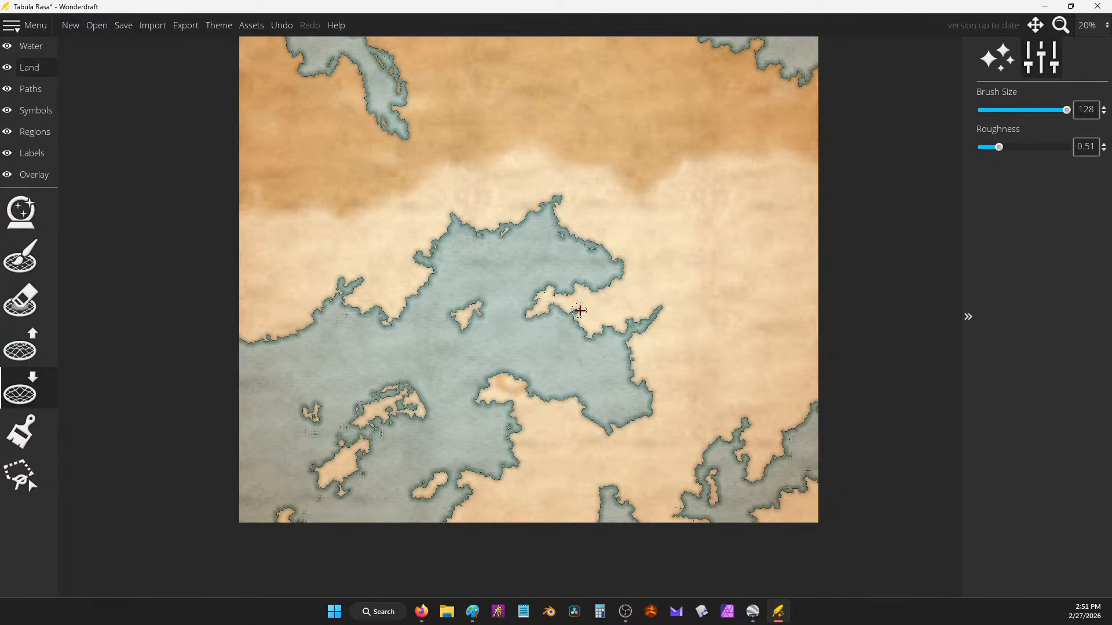
Step: Notch the coast below the bay and carve water inlets along the northern coastline
mouse_move(554, 370)
mouse_down()
mouse_move(554, 415)
mouse_move(541, 398)
mouse_move(552, 413)
mouse_up()
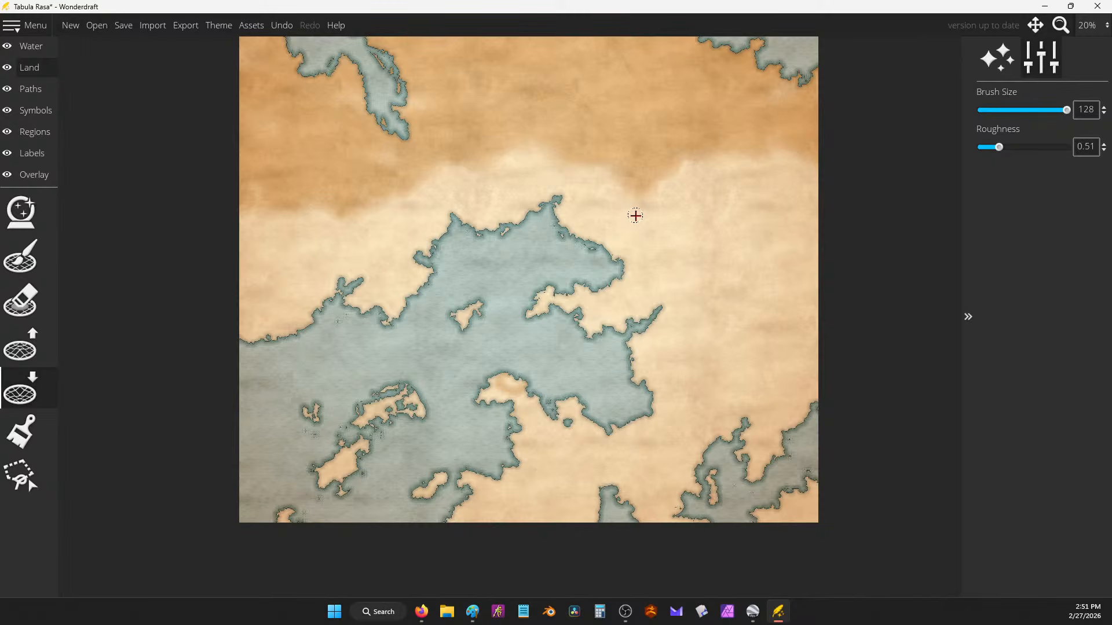
drag(632, 223, 633, 248)
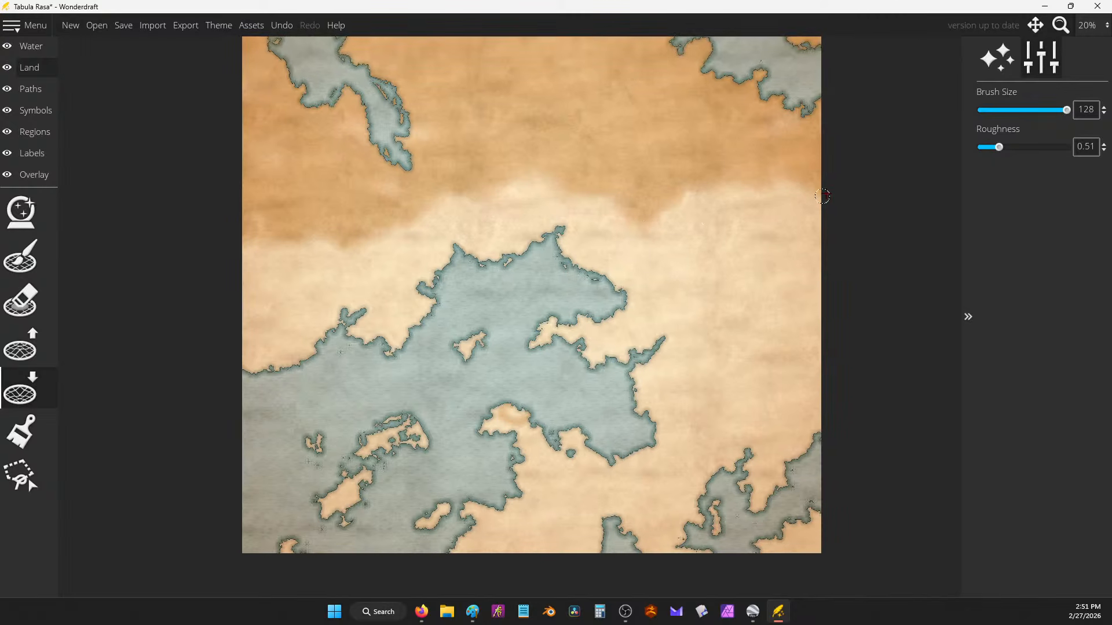
drag(636, 119, 658, 190)
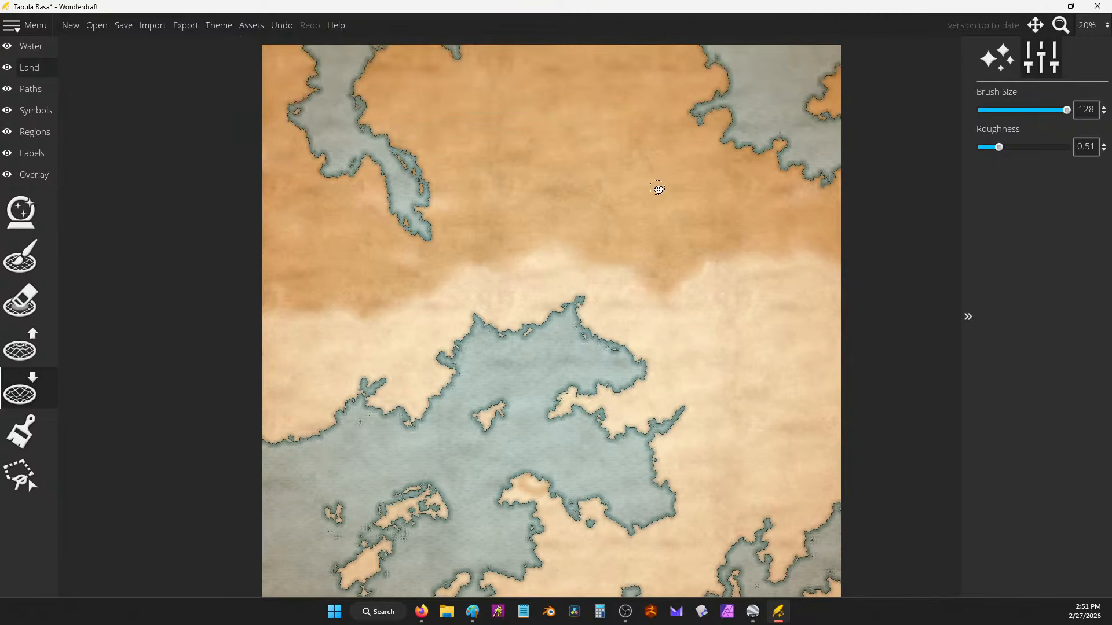
drag(437, 187, 447, 189)
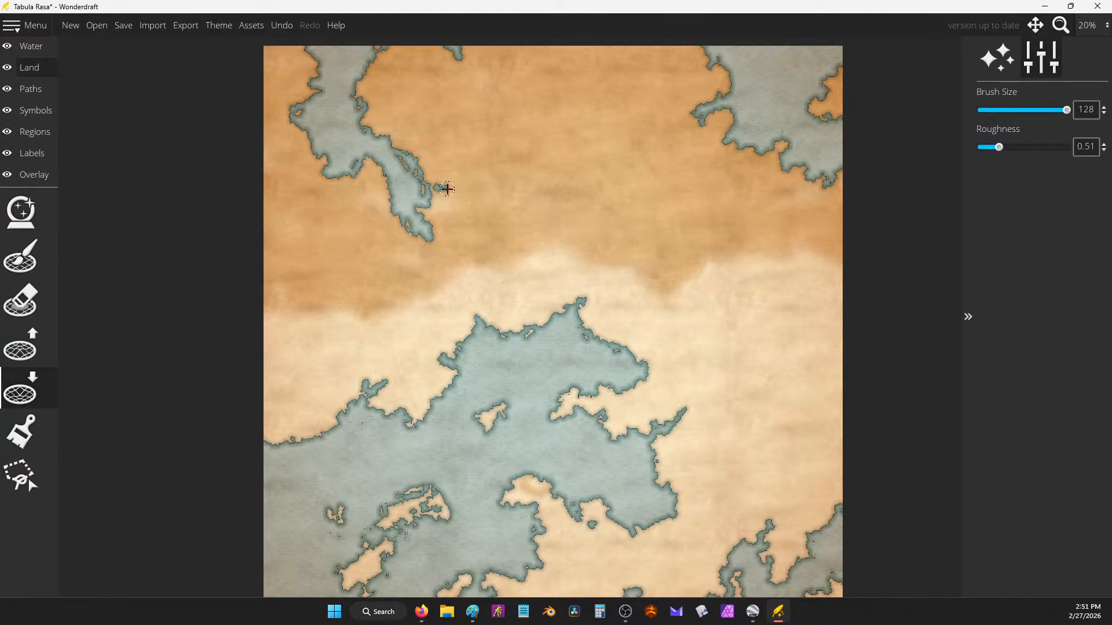
drag(661, 133, 657, 243)
mouse_move(464, 179)
mouse_down()
mouse_move(444, 144)
mouse_move(449, 165)
mouse_move(441, 153)
mouse_up()
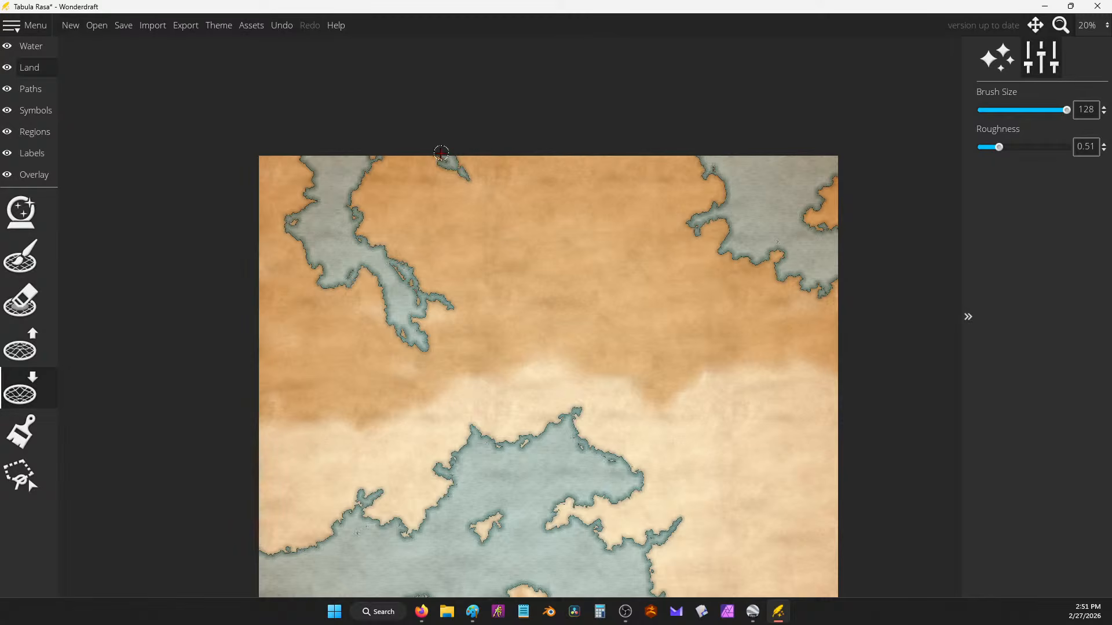
drag(562, 248, 454, 157)
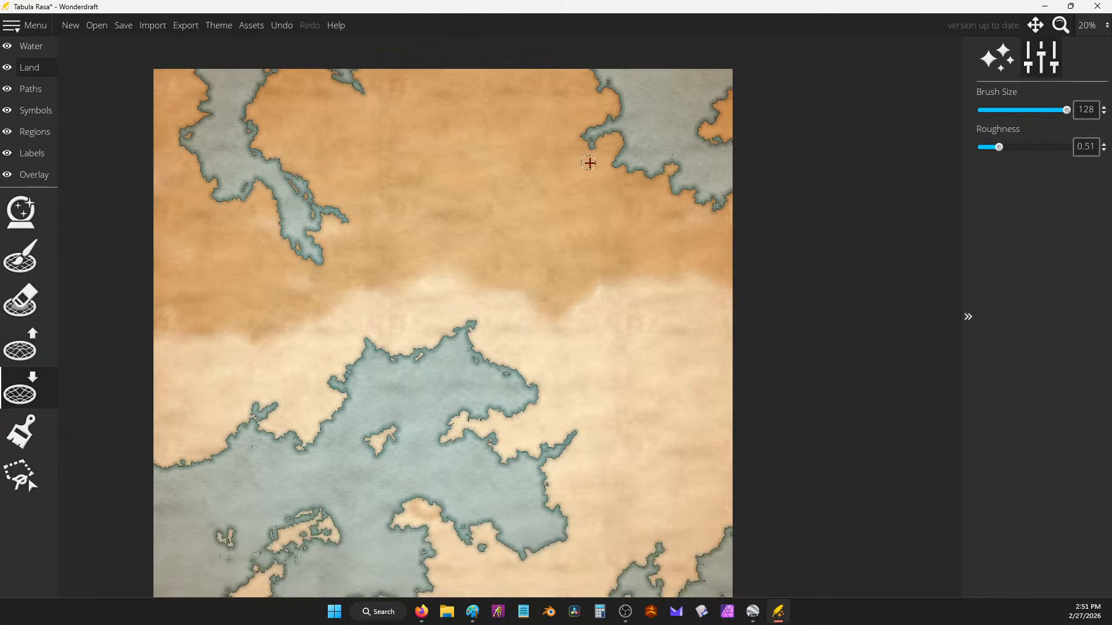
mouse_move(589, 163)
mouse_down()
mouse_move(641, 166)
mouse_move(629, 172)
mouse_move(715, 96)
mouse_up()
Step: Carve water along the lower and right-hand coasts, the inlet tip and the bay's shore
drag(689, 375, 713, 284)
mouse_move(602, 541)
mouse_down()
mouse_move(616, 546)
mouse_move(631, 506)
mouse_move(646, 514)
mouse_up()
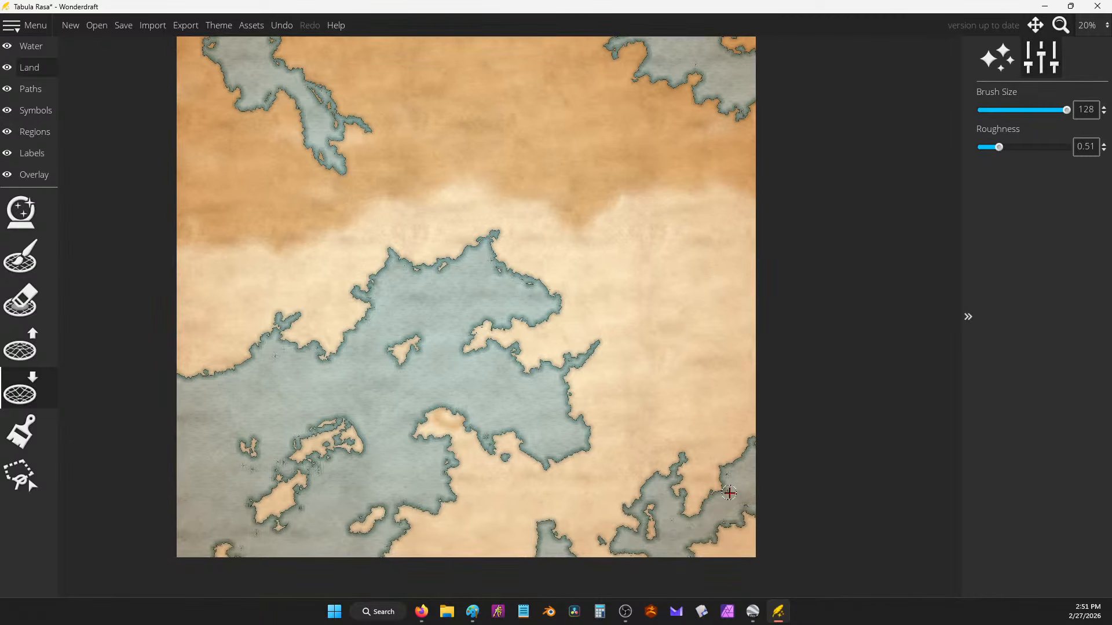
mouse_move(729, 493)
mouse_down()
mouse_move(734, 456)
mouse_move(744, 461)
mouse_move(751, 431)
mouse_move(760, 436)
mouse_move(733, 448)
mouse_move(711, 433)
mouse_move(729, 437)
mouse_move(735, 467)
mouse_up()
mouse_move(579, 349)
mouse_down()
mouse_move(613, 349)
mouse_move(545, 369)
mouse_up()
drag(431, 289, 605, 319)
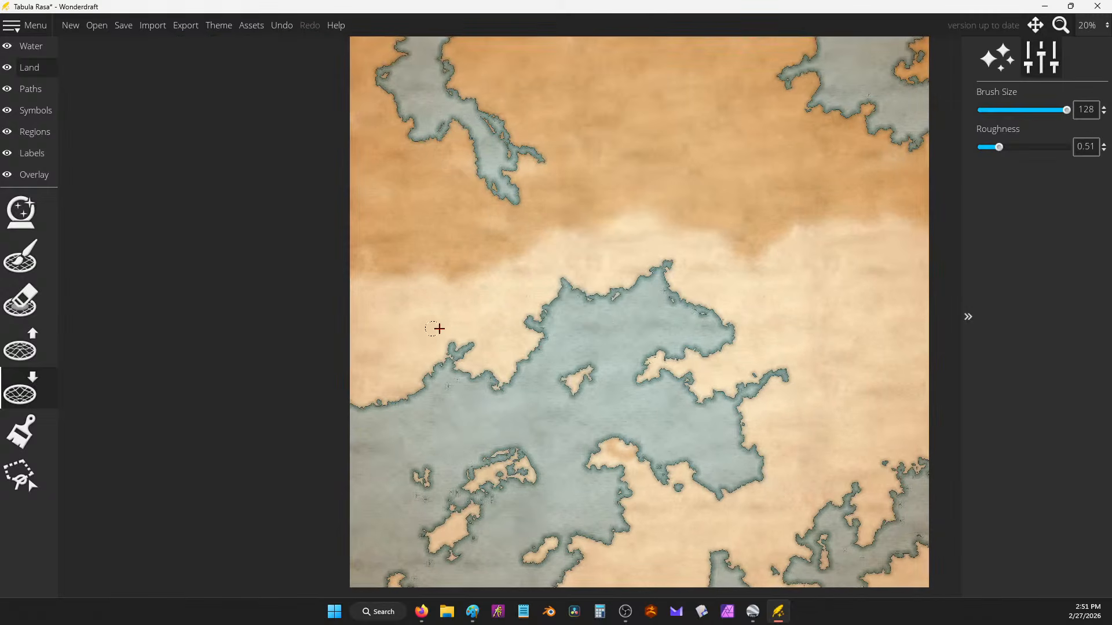
mouse_move(448, 325)
mouse_down()
mouse_move(450, 350)
mouse_move(453, 335)
mouse_move(484, 349)
mouse_move(443, 365)
mouse_move(438, 382)
mouse_move(414, 358)
mouse_move(428, 379)
mouse_up()
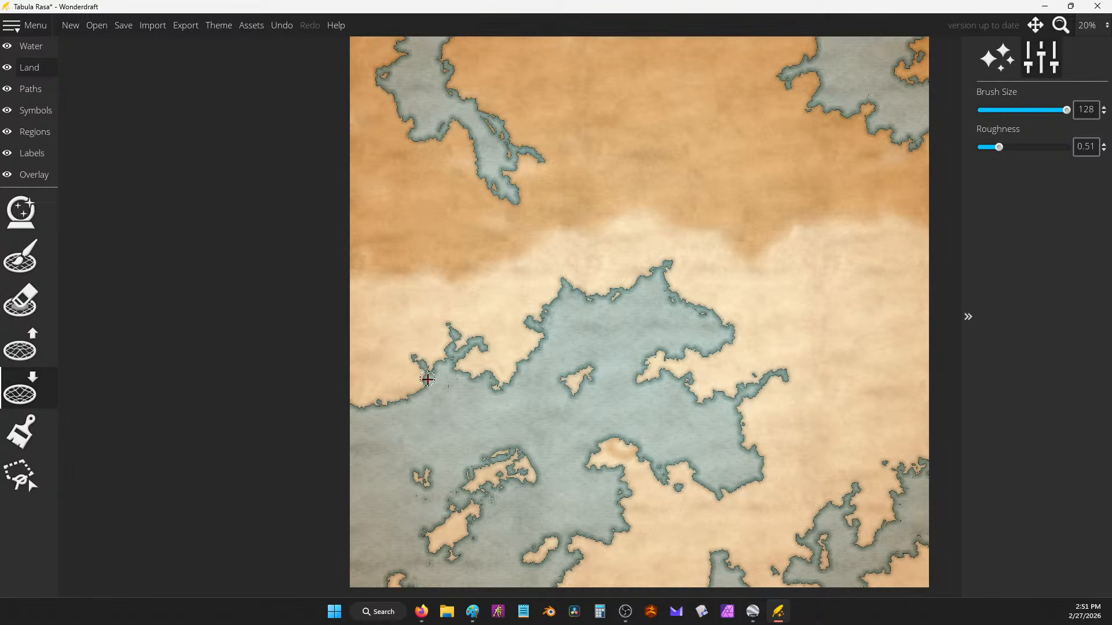
drag(669, 313, 656, 237)
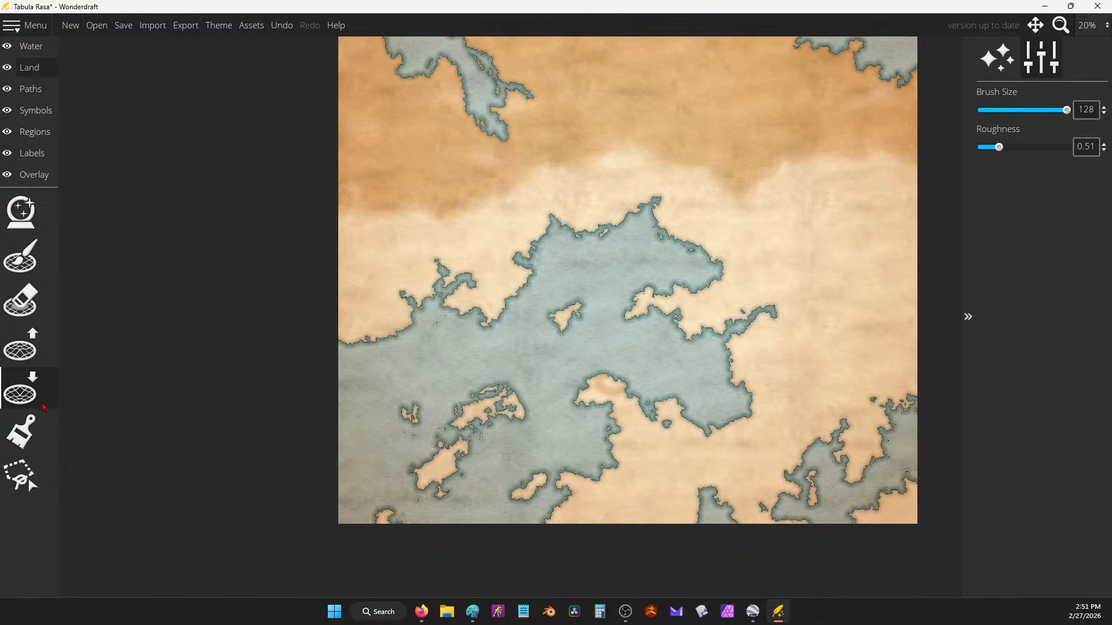
Step: With Raise Land, fill the western inlet and extend the small island into a north-east spit
click(20, 346)
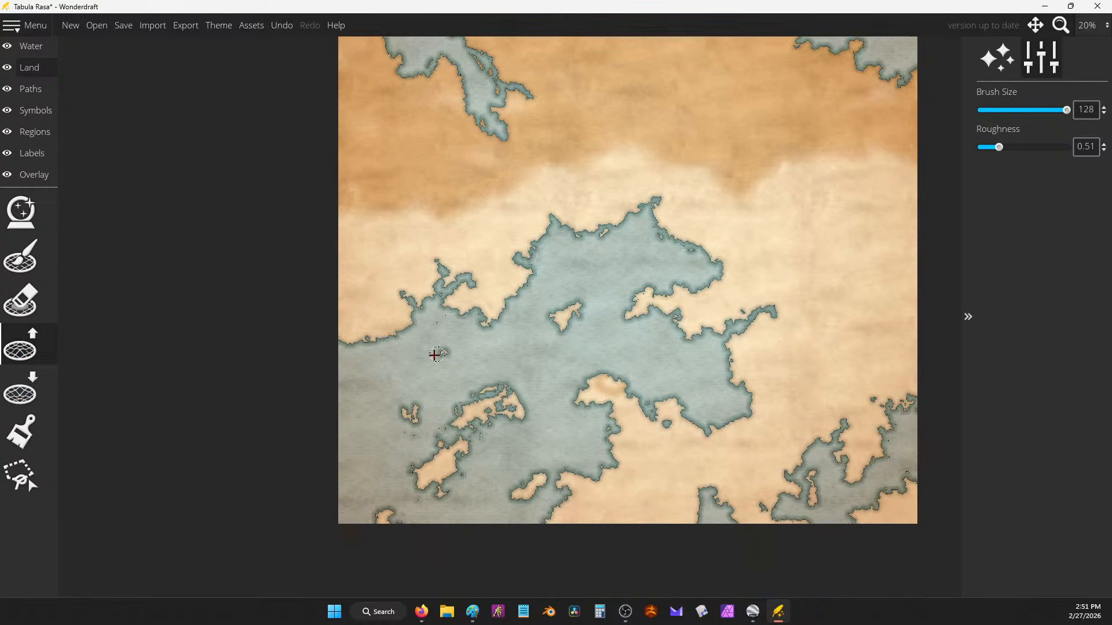
mouse_move(420, 346)
mouse_down()
mouse_move(410, 323)
mouse_move(417, 336)
mouse_move(398, 331)
mouse_move(420, 339)
mouse_move(418, 364)
mouse_move(422, 355)
mouse_move(398, 367)
mouse_move(411, 347)
mouse_move(399, 339)
mouse_move(414, 357)
mouse_move(432, 345)
mouse_move(418, 336)
mouse_move(442, 336)
mouse_move(420, 342)
mouse_move(432, 352)
mouse_move(427, 338)
mouse_move(420, 347)
mouse_move(438, 336)
mouse_move(402, 333)
mouse_move(445, 325)
mouse_move(438, 357)
mouse_move(424, 367)
mouse_up()
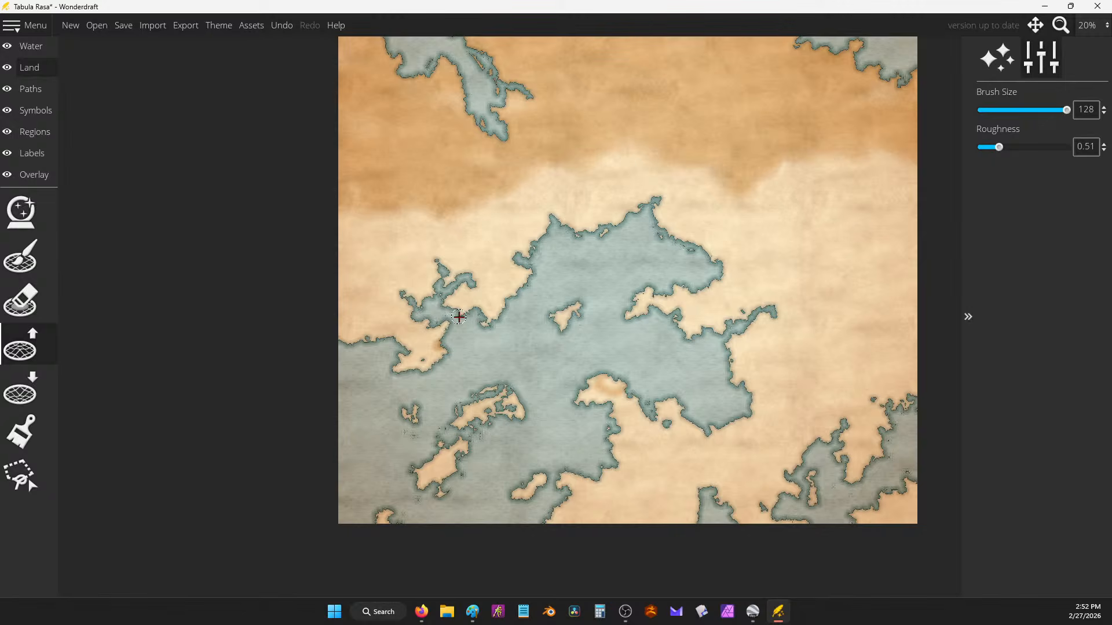
mouse_move(455, 330)
mouse_down()
mouse_move(402, 340)
mouse_move(423, 363)
mouse_move(378, 331)
mouse_up()
mouse_move(593, 295)
mouse_down()
mouse_move(578, 290)
mouse_move(591, 280)
mouse_move(586, 307)
mouse_move(585, 293)
mouse_move(559, 297)
mouse_move(563, 310)
mouse_move(593, 288)
mouse_move(576, 295)
mouse_move(590, 231)
mouse_move(581, 267)
mouse_move(564, 265)
mouse_move(585, 279)
mouse_move(595, 253)
mouse_up()
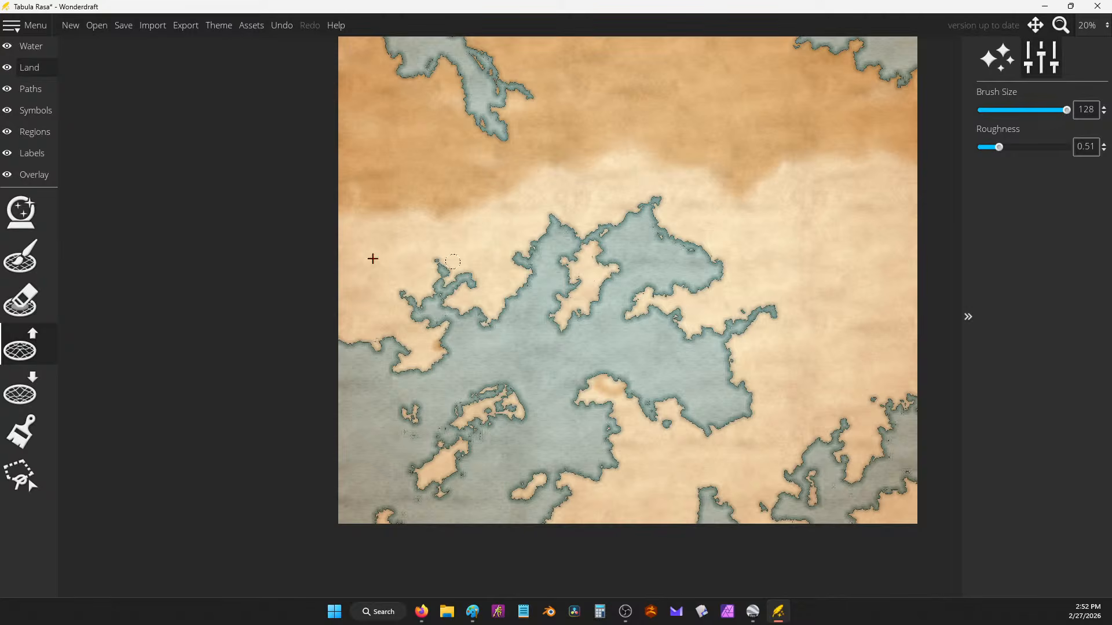
Step: With Lower Land, trim the island's spit and turn most of the southwestern islets to water
click(20, 389)
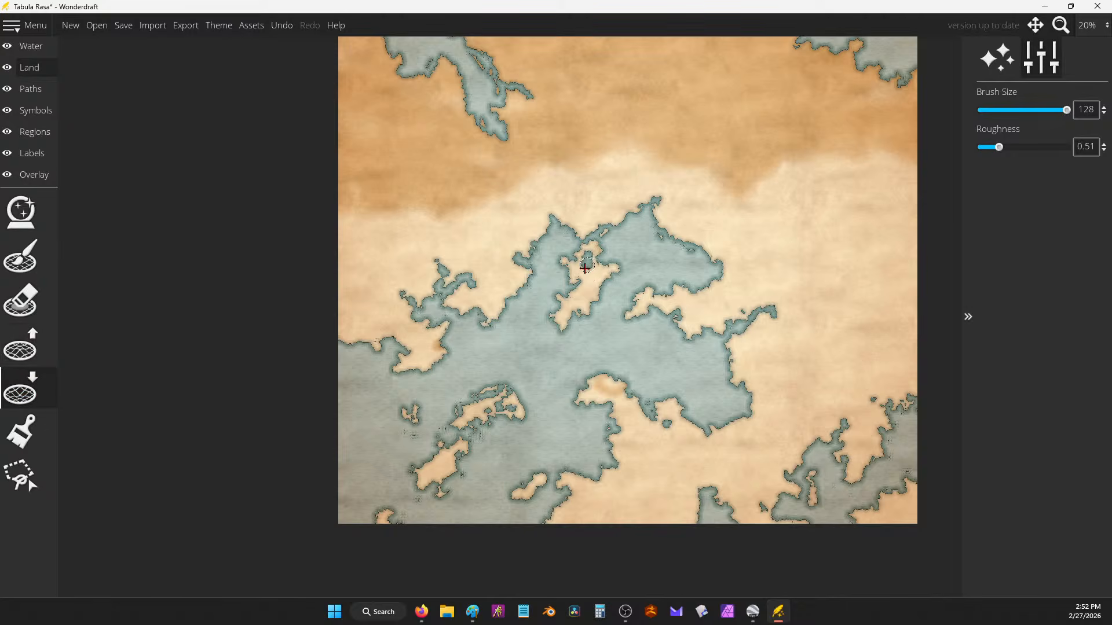
mouse_move(585, 267)
mouse_down()
mouse_move(600, 247)
mouse_move(559, 268)
mouse_move(566, 284)
mouse_move(597, 264)
mouse_move(567, 252)
mouse_move(588, 256)
mouse_move(601, 242)
mouse_move(609, 277)
mouse_move(592, 260)
mouse_move(591, 273)
mouse_move(574, 263)
mouse_move(622, 264)
mouse_up()
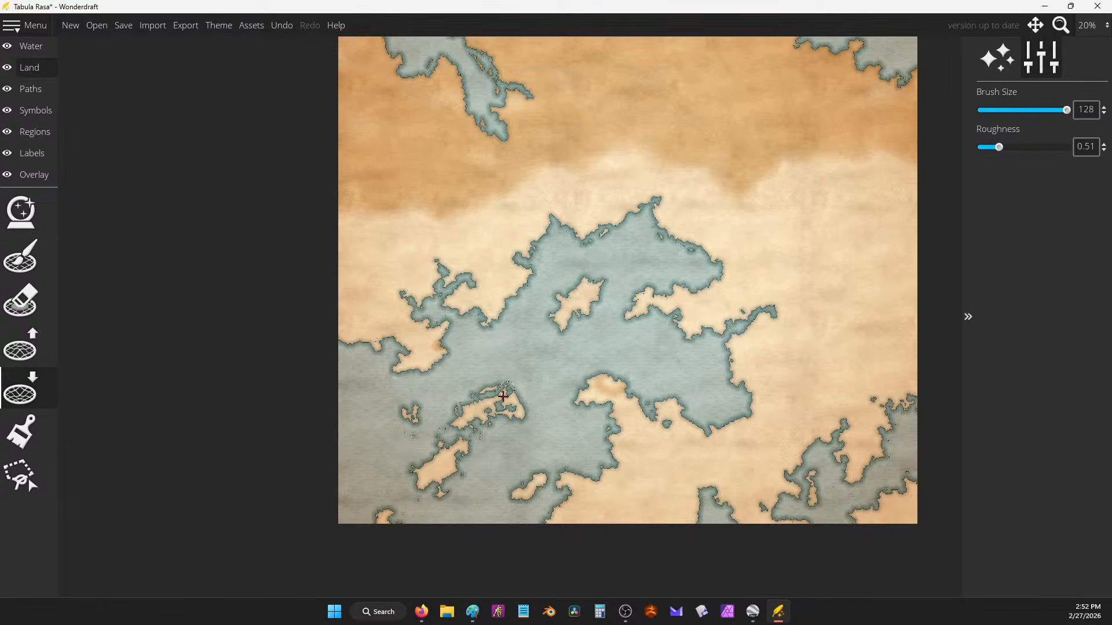
drag(502, 392, 503, 402)
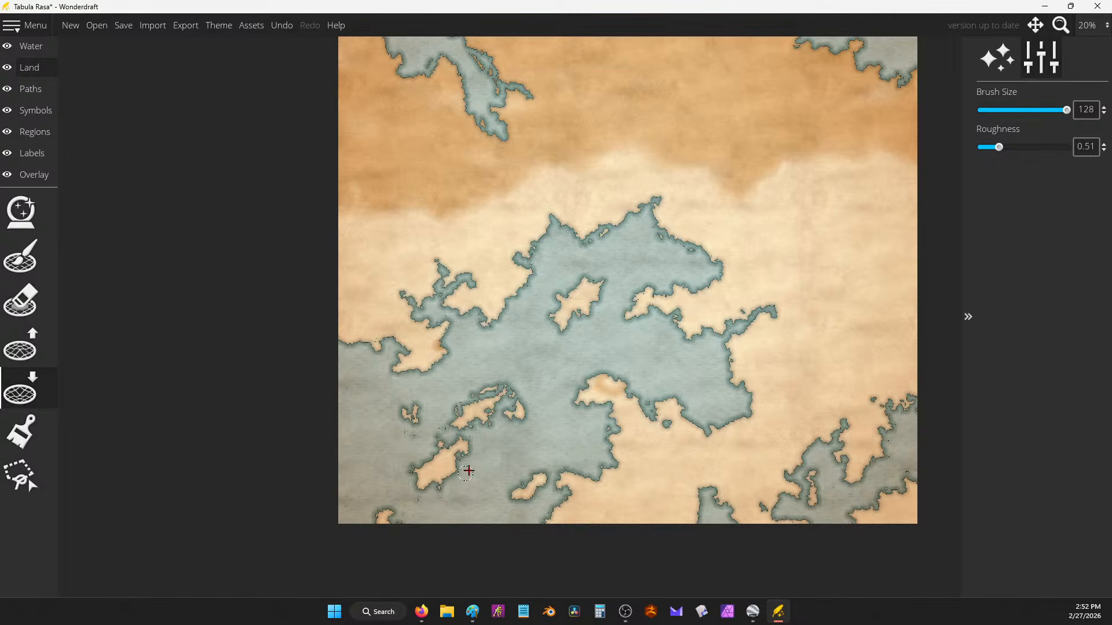
mouse_move(445, 432)
mouse_down()
mouse_move(409, 433)
mouse_move(430, 433)
mouse_move(409, 422)
mouse_move(418, 409)
mouse_move(418, 422)
mouse_move(403, 417)
mouse_move(431, 415)
mouse_up()
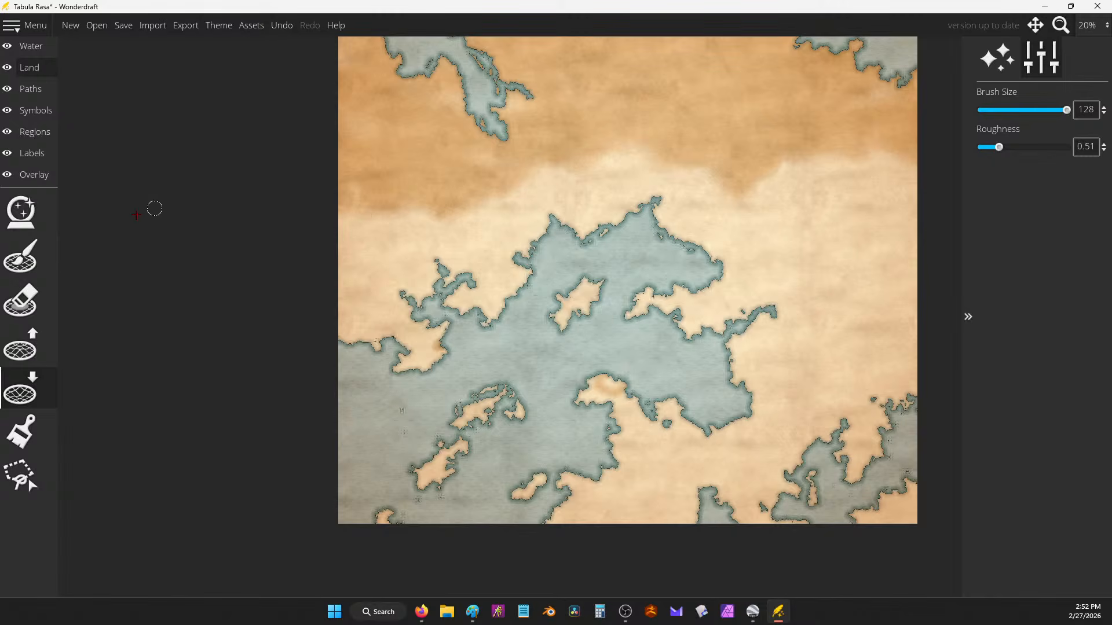
Step: Raise a land strip from the central water toward the eastern shore and add small islets
click(20, 346)
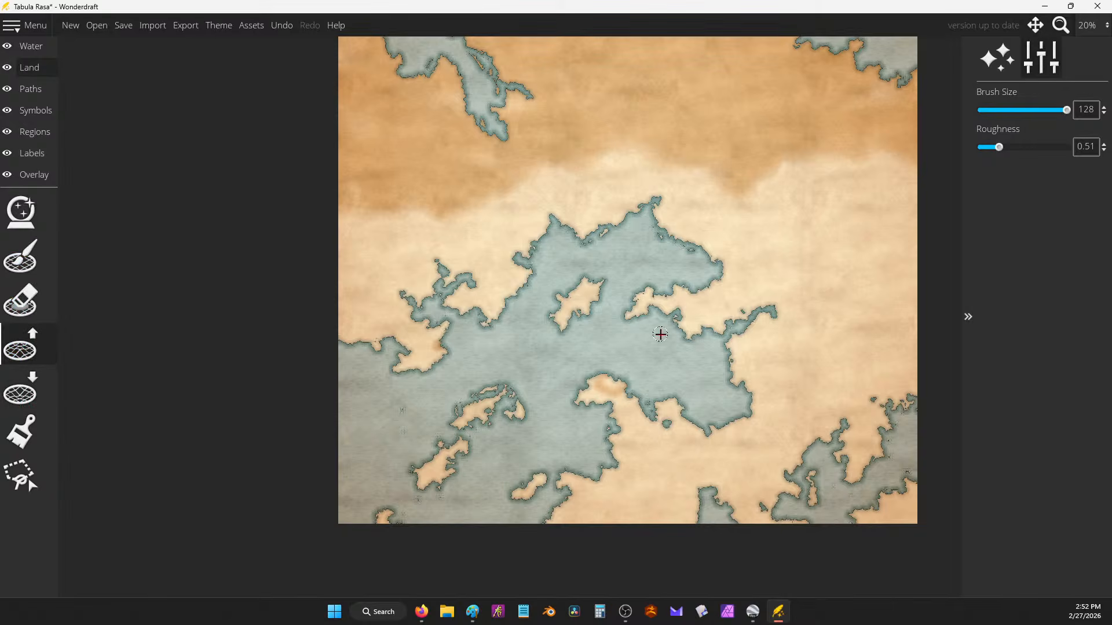
mouse_move(636, 358)
mouse_down()
mouse_move(695, 357)
mouse_move(692, 335)
mouse_move(681, 349)
mouse_move(679, 323)
mouse_move(631, 348)
mouse_move(662, 336)
mouse_move(644, 344)
mouse_move(667, 357)
mouse_move(686, 337)
mouse_move(668, 337)
mouse_move(659, 355)
mouse_move(640, 351)
mouse_move(675, 333)
mouse_move(691, 351)
mouse_move(673, 337)
mouse_move(656, 348)
mouse_move(668, 357)
mouse_move(644, 350)
mouse_move(657, 363)
mouse_move(637, 315)
mouse_move(673, 315)
mouse_move(655, 329)
mouse_move(640, 303)
mouse_move(662, 330)
mouse_move(686, 307)
mouse_move(668, 327)
mouse_up()
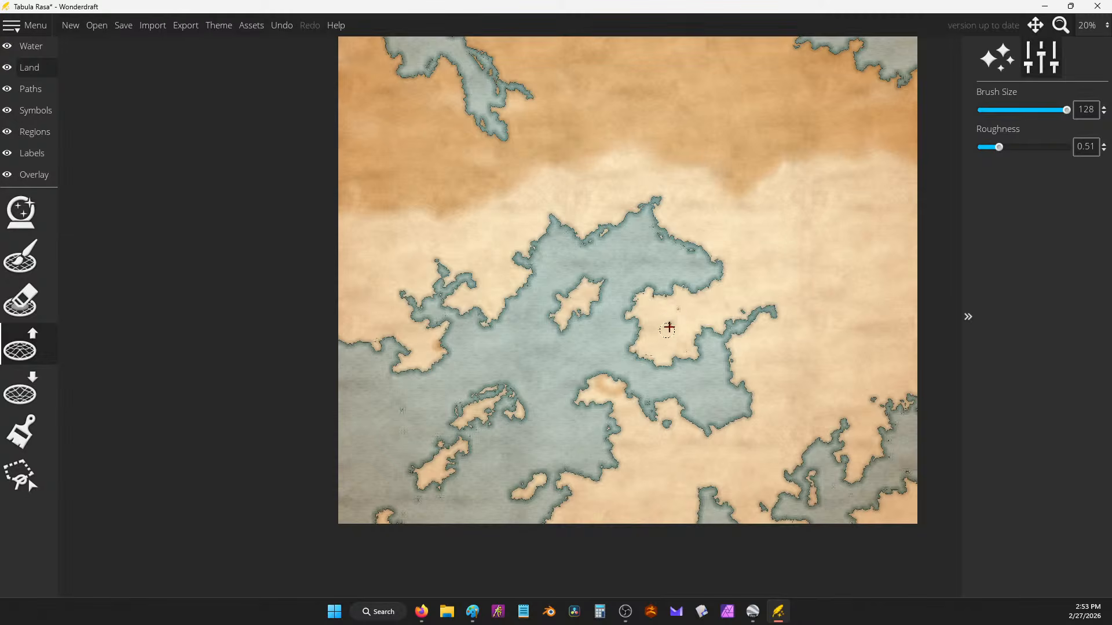
mouse_move(694, 259)
mouse_down()
mouse_move(668, 230)
mouse_move(650, 255)
mouse_move(670, 253)
mouse_move(658, 243)
mouse_move(653, 256)
mouse_move(697, 242)
mouse_move(664, 242)
mouse_move(674, 234)
mouse_move(689, 247)
mouse_move(681, 239)
mouse_move(792, 233)
mouse_up()
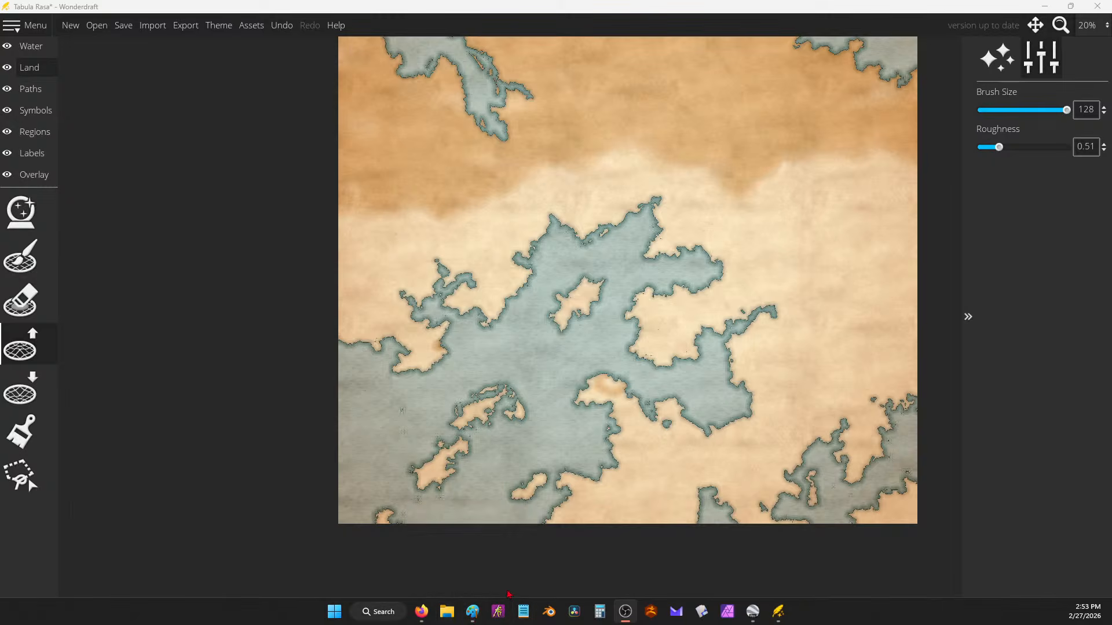
Step: Paste the copied comment under Regime in the Google Docs notes, undoing an accidental duplicate paste
mouse_move(421, 612)
click(568, 556)
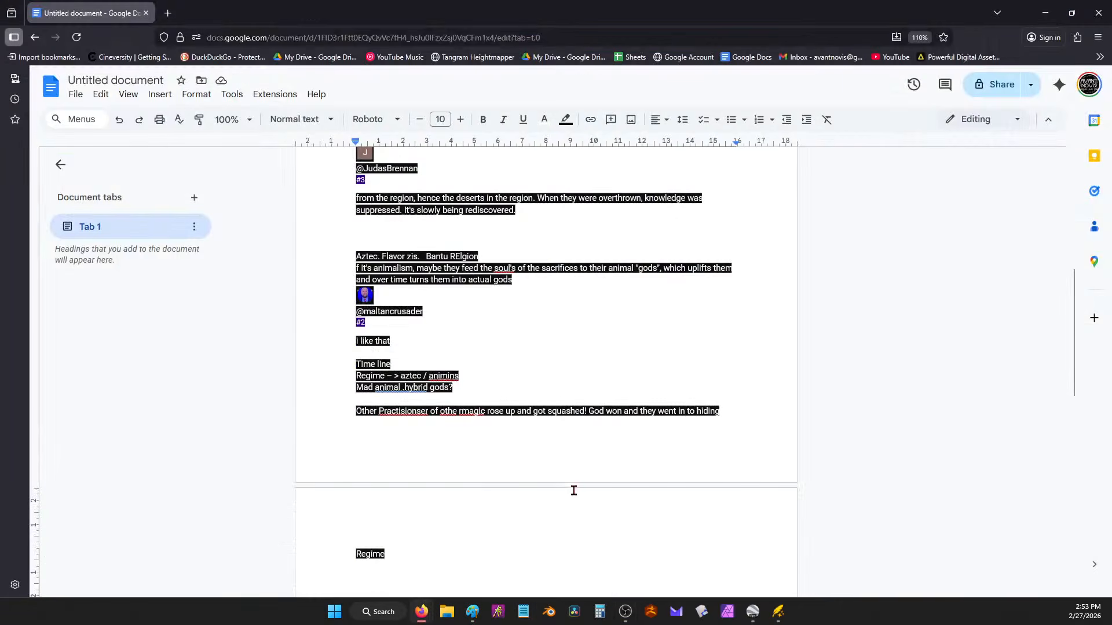
click(467, 567)
text(@dyspravicpenguin4513There are creatures that are remnants of the power of the gods and they are starting to pray on people to return them back to there full power. They are now starting to recruit people to join them.)
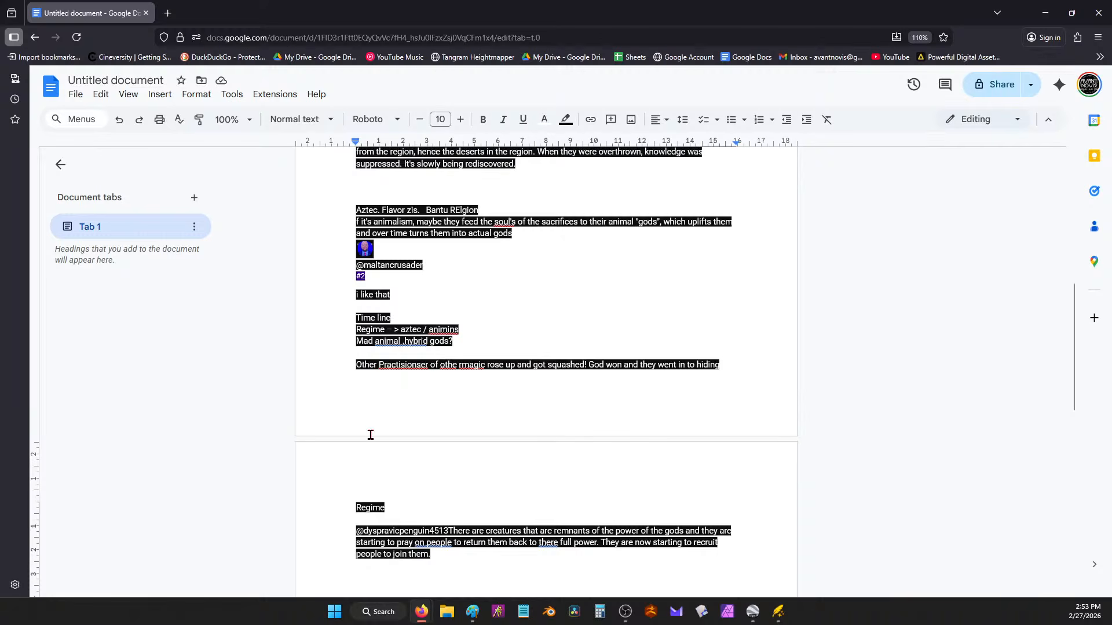
click(467, 569)
click(743, 361)
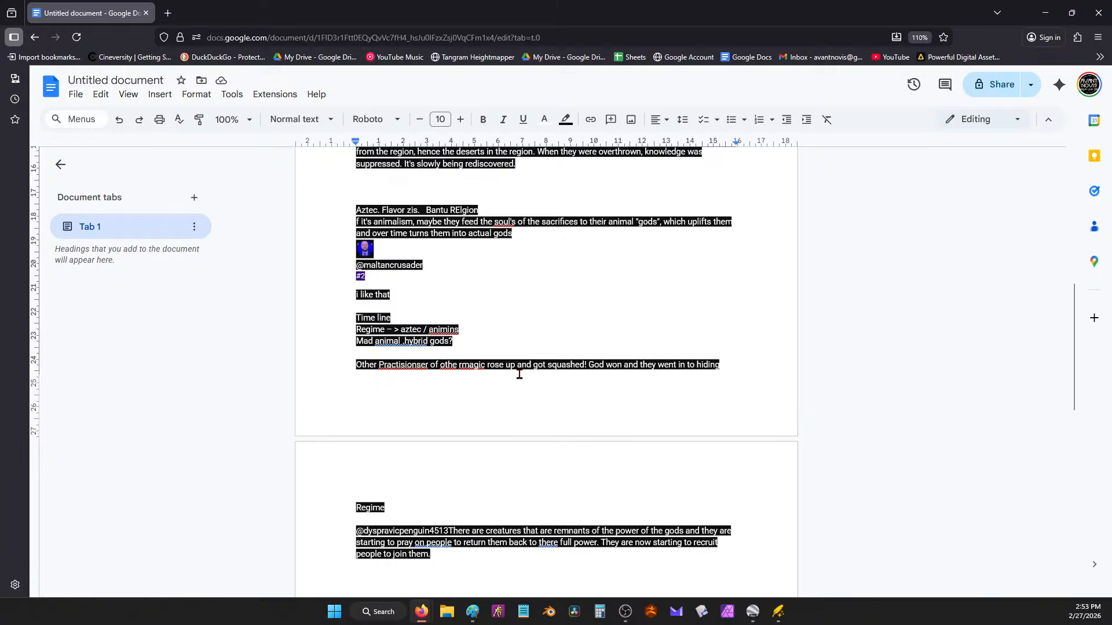
click(709, 402)
double_click(727, 365)
text(@dyspravicpenguin4513There are creatures that are remnants of the power of the gods and they are starting to pray on people to return them back to there full power. They are now starting to recruit people to join them.)
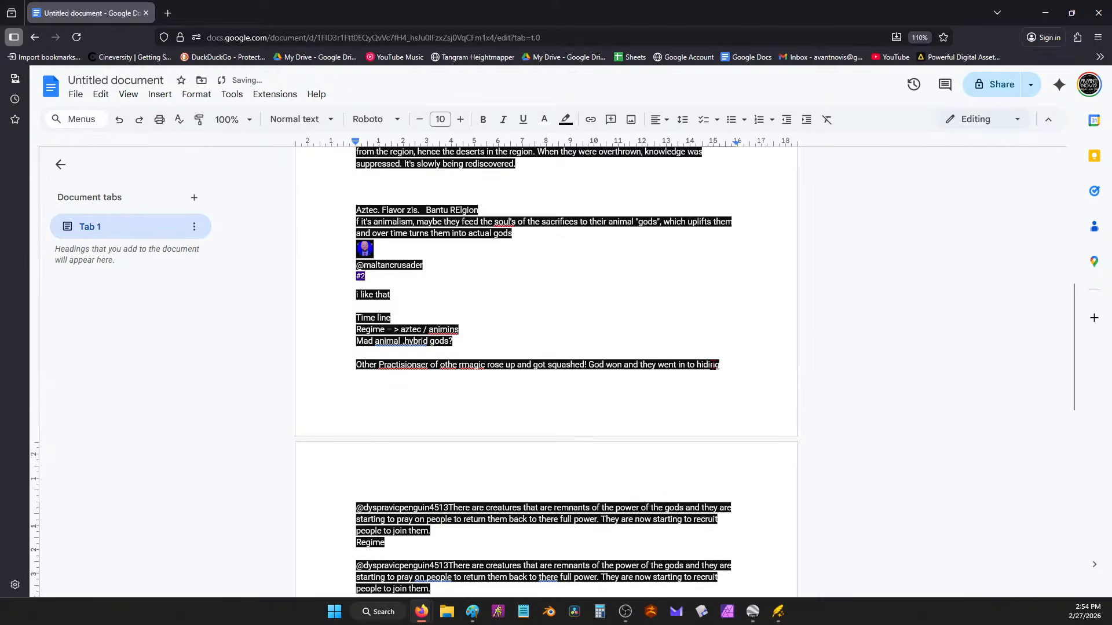
key(ctrl+z)
Step: Add the line 'Animal god ate each other' / 'Better nutrition count than humans', then minimize the notes
scroll(637, 399, down, 3)
click(436, 414)
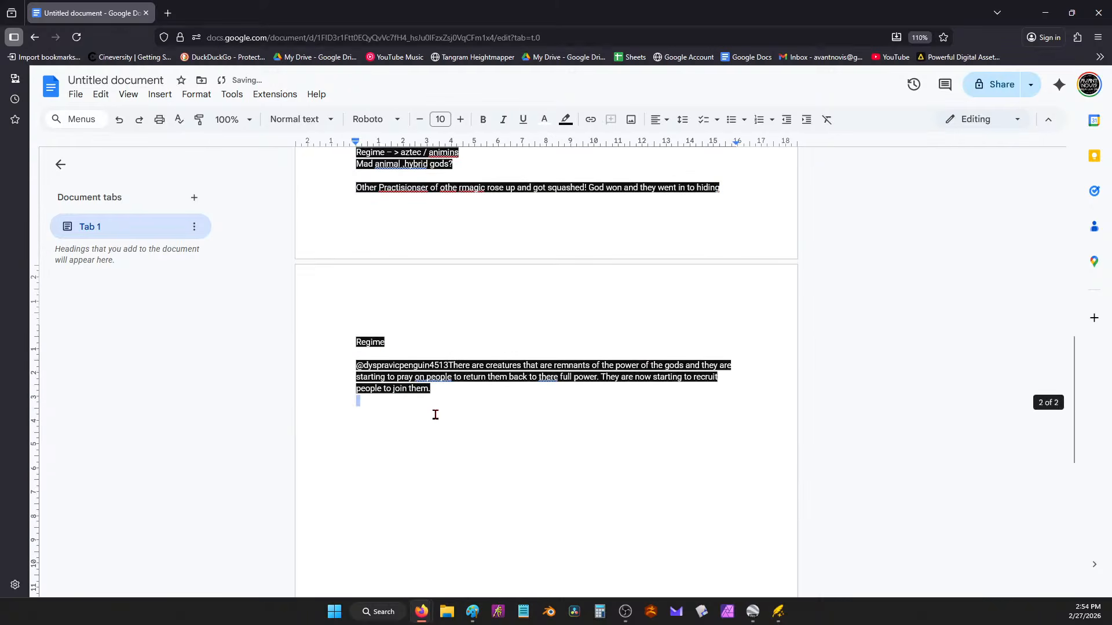
text(Got)
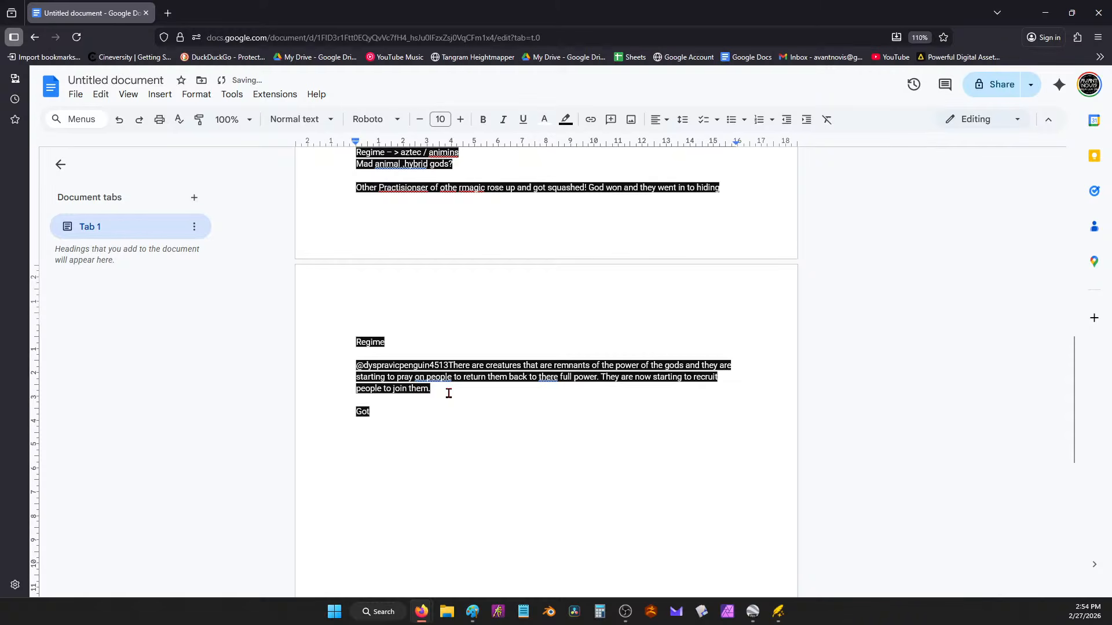
key(BackSpace)
key(BackSpace)
text(Animal god ate each other)
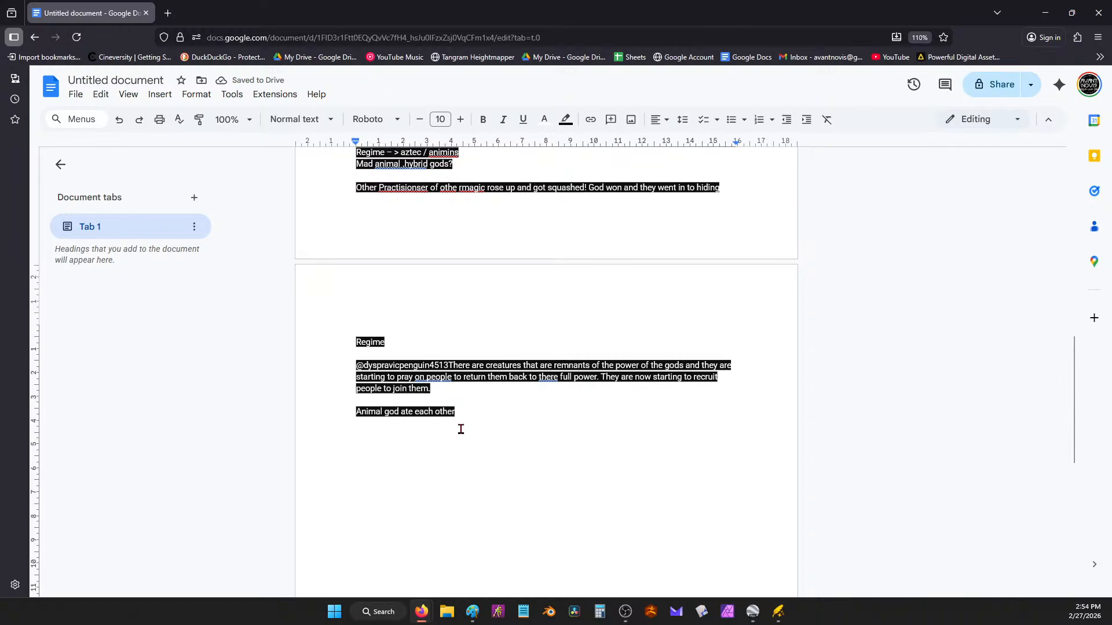
key(Return)
text(Better nutr)
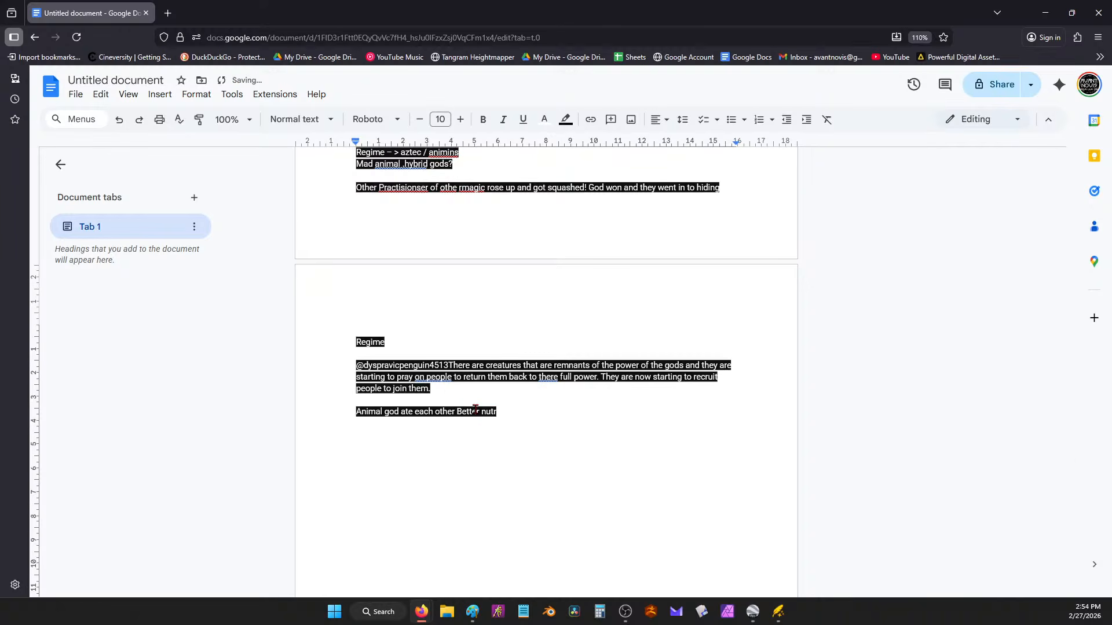
text(ition co9u)
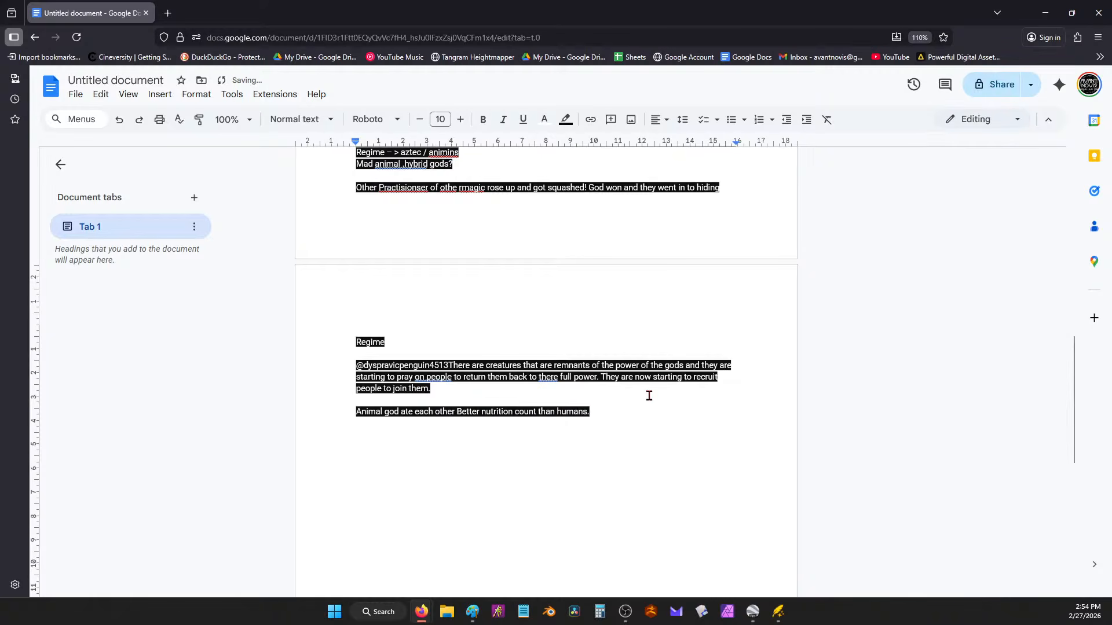
click(1045, 12)
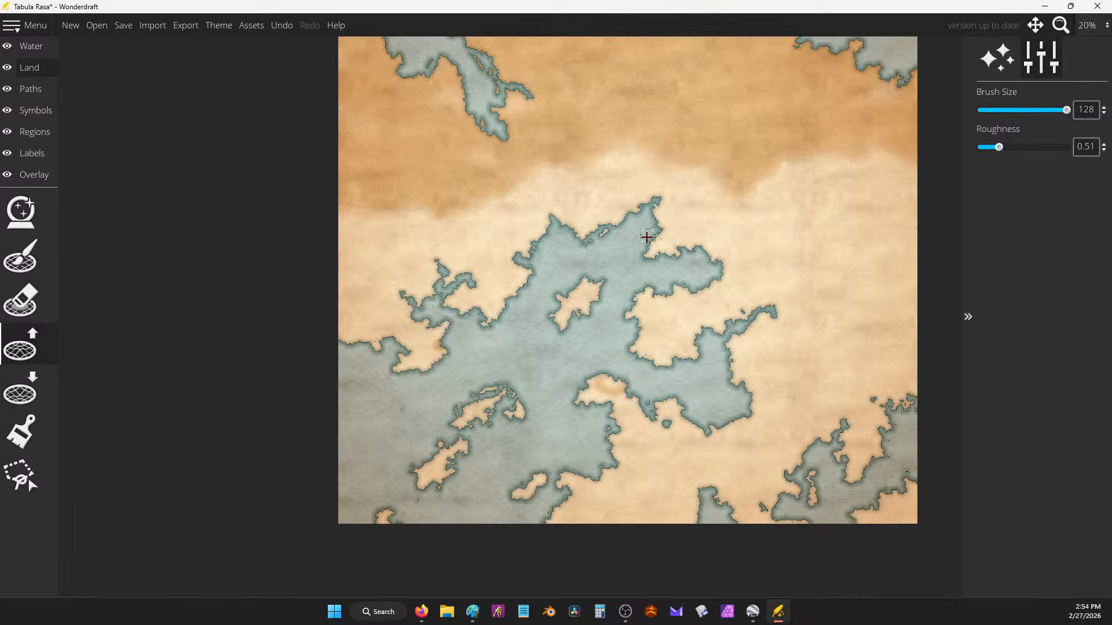
Step: Extend the northern peninsula east and north into the water
drag(628, 275, 475, 428)
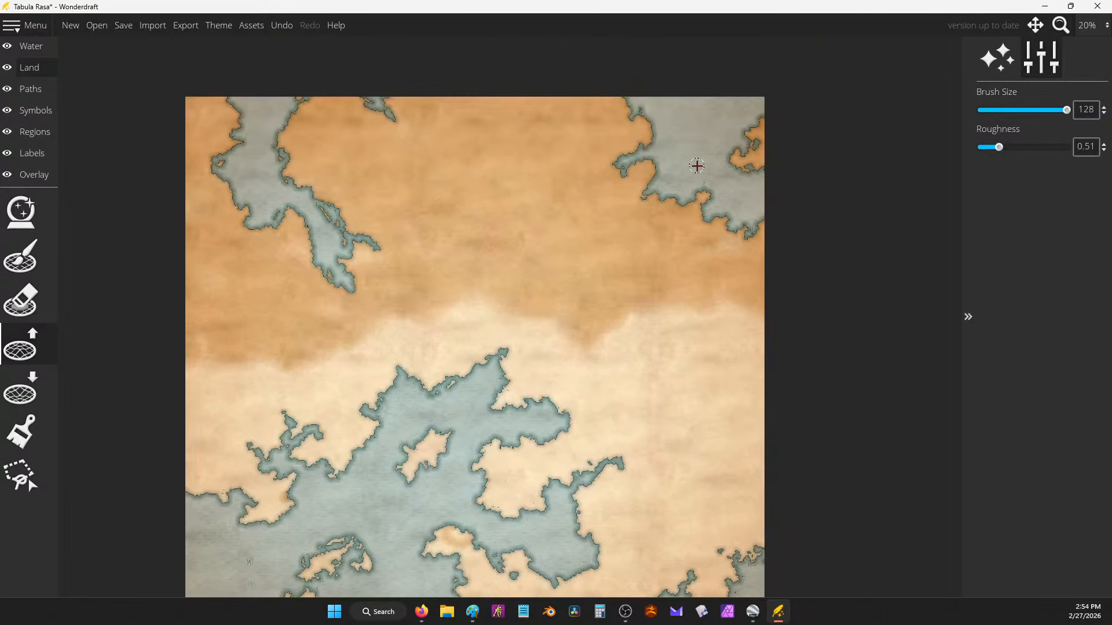
scroll(657, 170, up, 5)
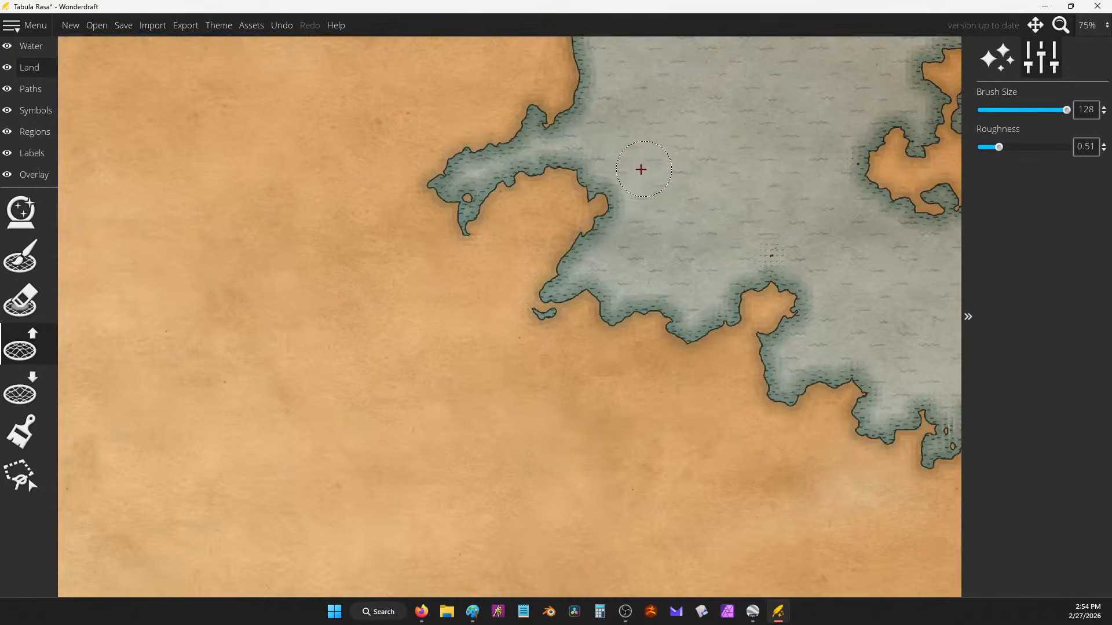
mouse_move(608, 191)
mouse_down()
mouse_move(602, 223)
mouse_move(695, 200)
mouse_move(701, 139)
mouse_move(629, 165)
mouse_move(672, 156)
mouse_move(565, 231)
mouse_move(541, 306)
mouse_move(631, 270)
mouse_move(613, 323)
mouse_move(631, 293)
mouse_move(683, 267)
mouse_move(559, 266)
mouse_move(652, 231)
mouse_up()
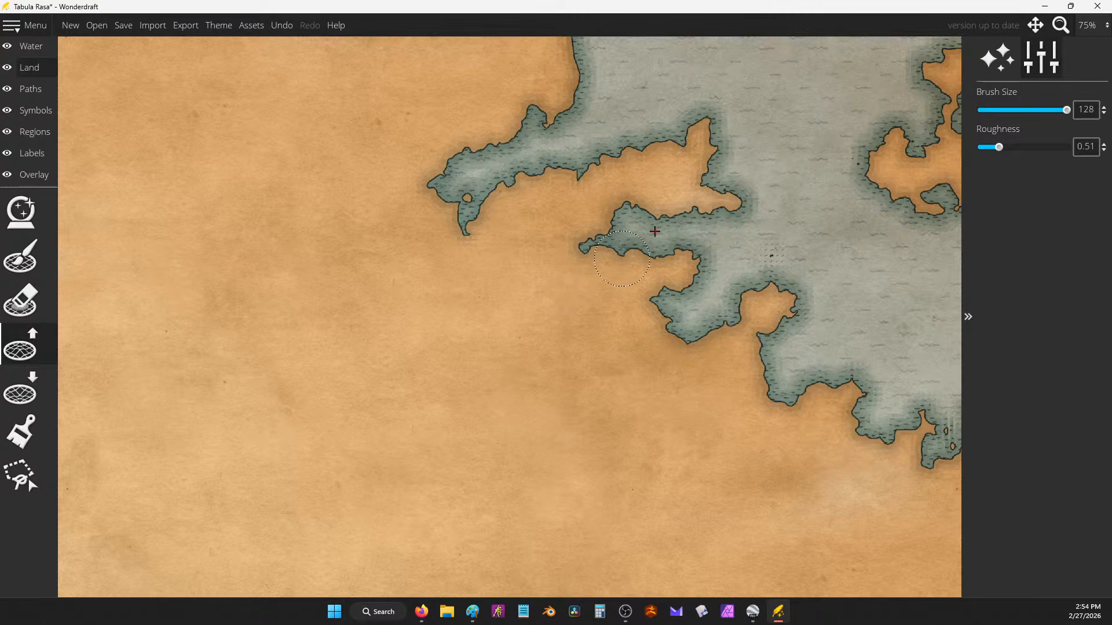
scroll(745, 200, down, 5)
scroll(748, 169, up, 3)
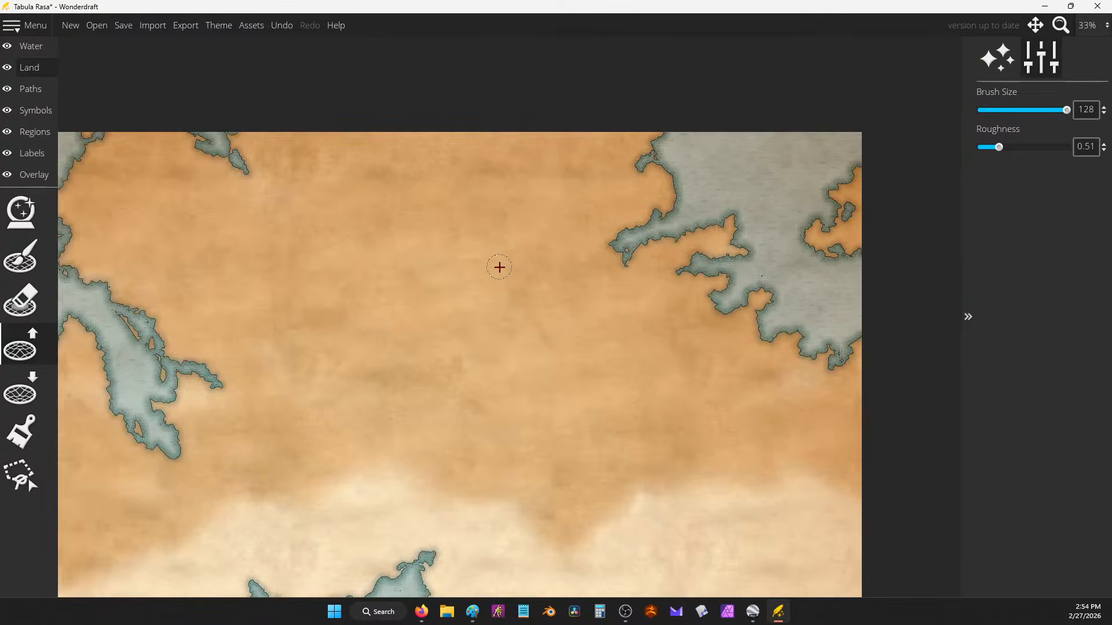
scroll(503, 267, down, 2)
drag(556, 288, 610, 120)
drag(667, 287, 720, 325)
scroll(444, 183, up, 4)
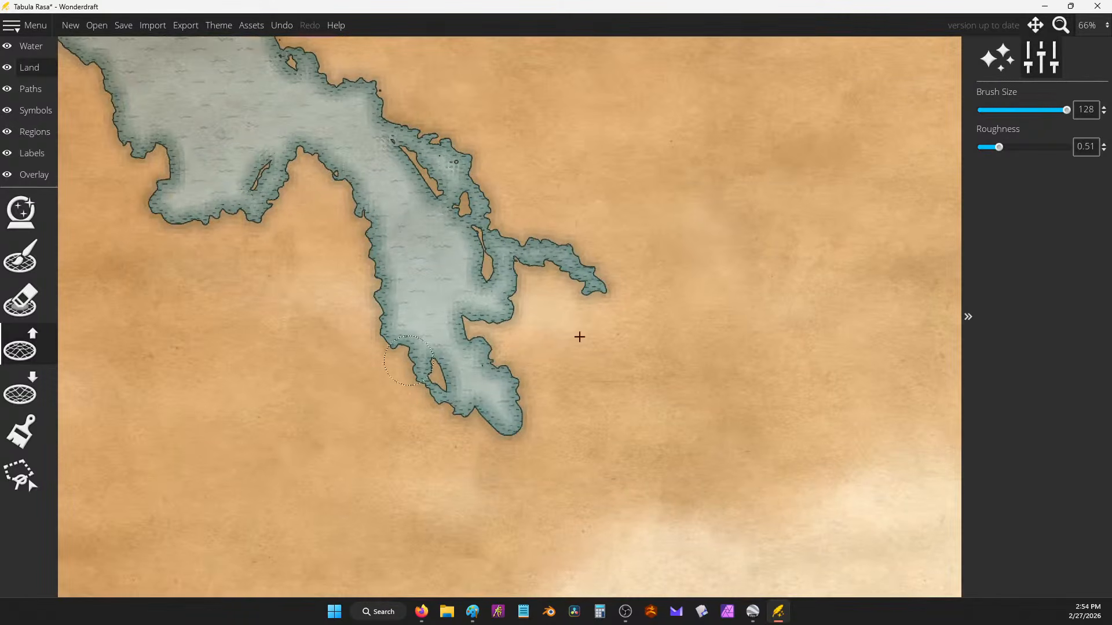
Step: With Lower Land at brush size 85, carve a new inlet into the lake's western coastline
click(21, 389)
drag(342, 213, 377, 210)
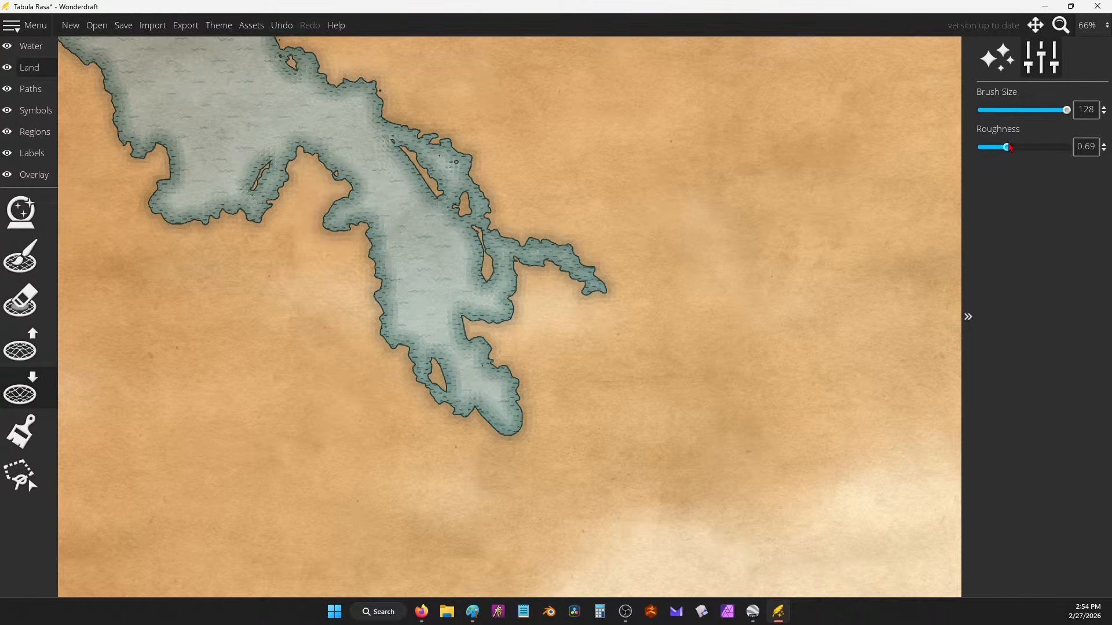
drag(1058, 118, 1037, 113)
mouse_move(464, 158)
mouse_down()
mouse_move(494, 143)
mouse_move(474, 155)
mouse_move(475, 168)
mouse_move(495, 173)
mouse_move(486, 192)
mouse_move(542, 240)
mouse_move(519, 242)
mouse_move(477, 175)
mouse_move(502, 232)
mouse_move(464, 199)
mouse_move(487, 276)
mouse_move(510, 238)
mouse_move(462, 226)
mouse_move(471, 206)
mouse_move(436, 167)
mouse_move(481, 191)
mouse_move(502, 178)
mouse_move(517, 187)
mouse_move(556, 235)
mouse_move(501, 230)
mouse_move(536, 232)
mouse_up()
Step: With Raise Land at brush size about 110, fill the water inlet around the small island with land
scroll(545, 235, down, 5)
mouse_move(611, 319)
mouse_down()
mouse_move(656, 215)
mouse_move(435, 363)
mouse_up()
scroll(435, 363, up, 4)
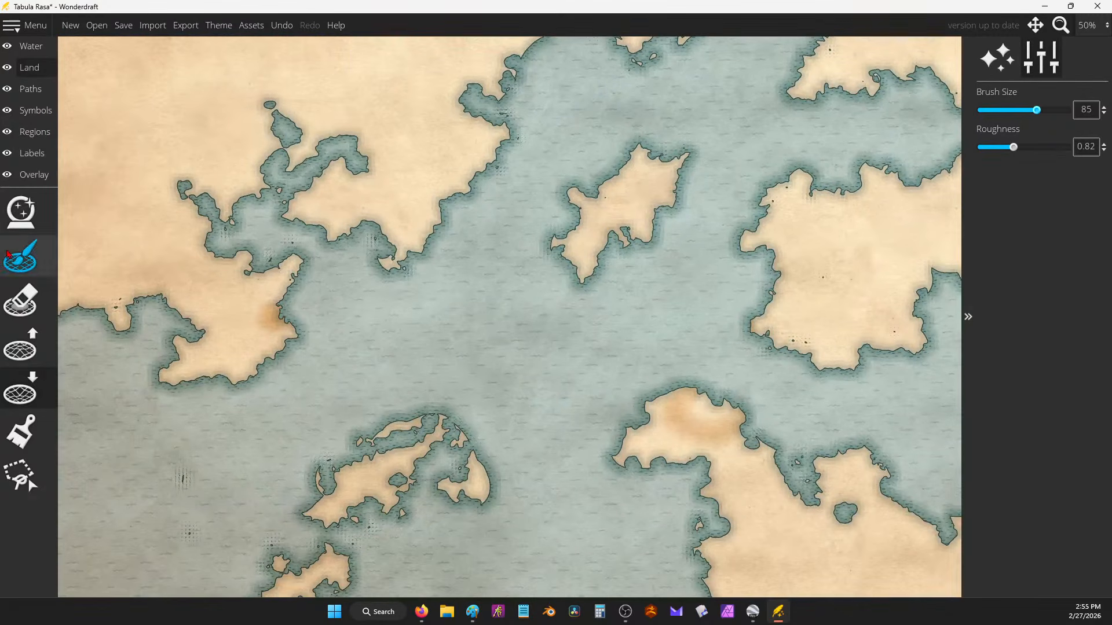
scroll(425, 201, down, 4)
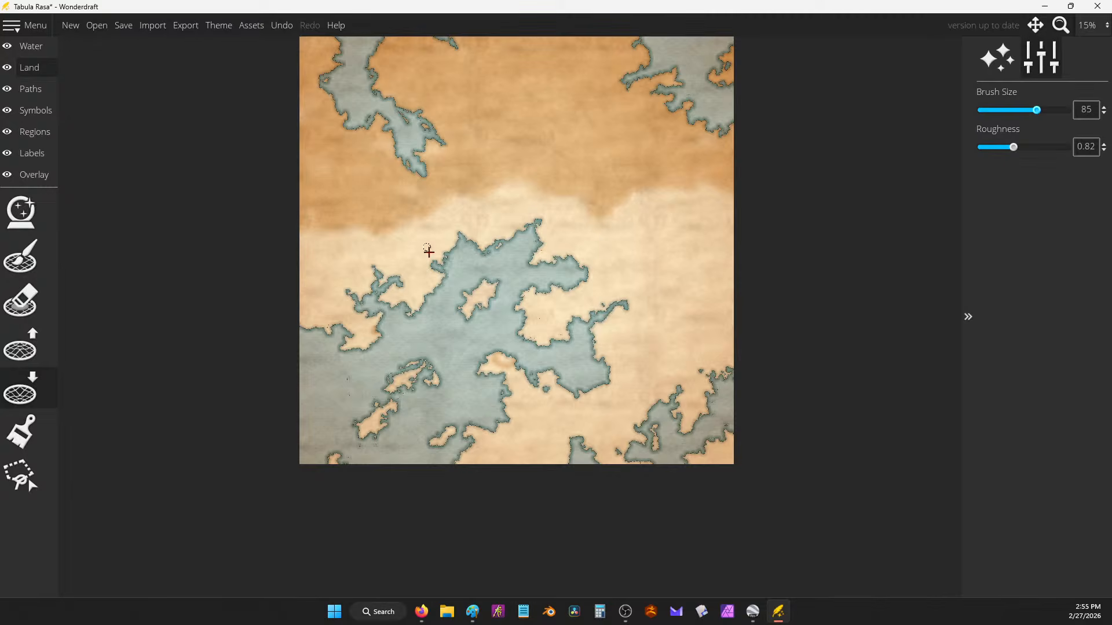
scroll(460, 306, up, 2)
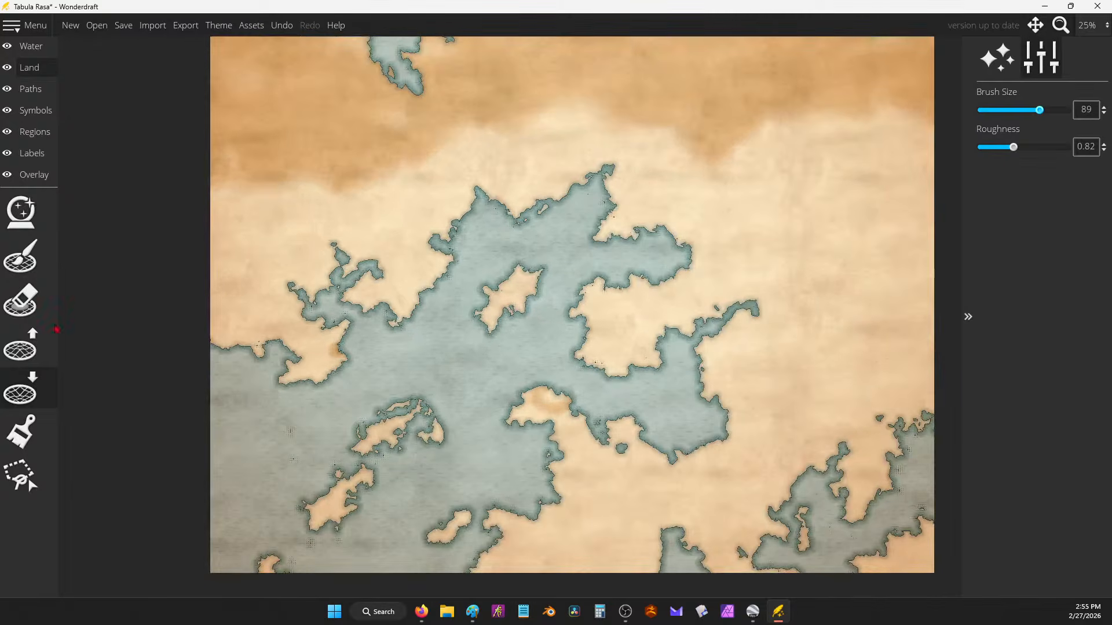
click(20, 346)
mouse_move(453, 290)
mouse_down()
mouse_move(441, 267)
mouse_move(458, 288)
mouse_move(452, 316)
mouse_move(467, 313)
mouse_move(447, 280)
mouse_move(465, 280)
mouse_move(459, 256)
mouse_up()
drag(1039, 110, 1060, 113)
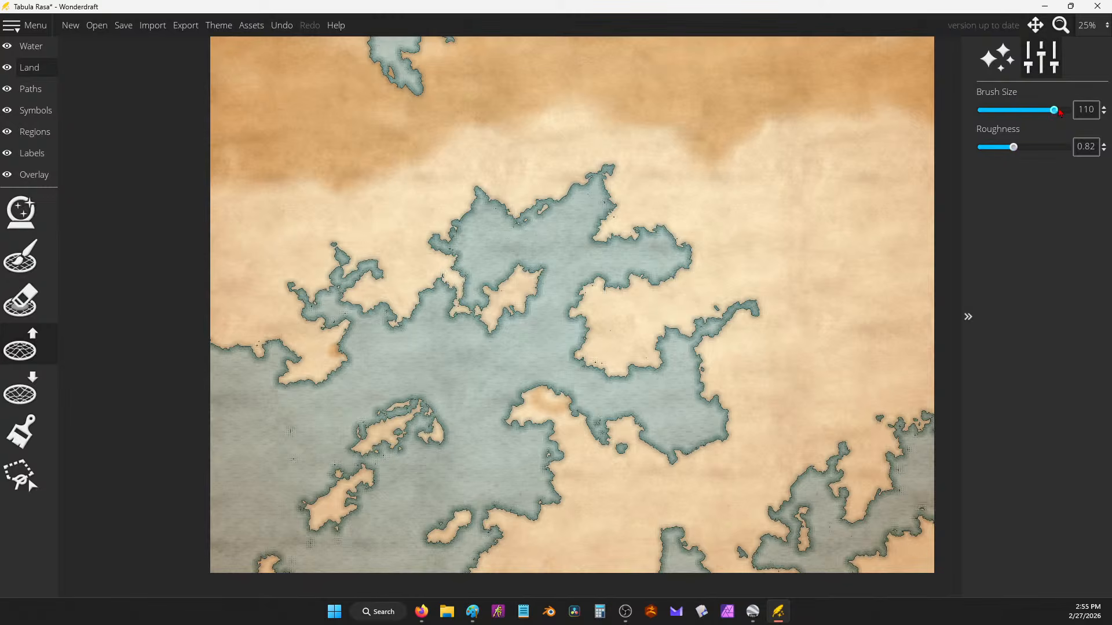
mouse_move(453, 256)
mouse_down()
mouse_move(429, 240)
mouse_move(440, 254)
mouse_move(456, 236)
mouse_move(487, 234)
mouse_move(453, 237)
mouse_move(464, 240)
mouse_move(451, 251)
mouse_move(448, 231)
mouse_move(508, 236)
mouse_move(521, 265)
mouse_move(511, 245)
mouse_move(475, 243)
mouse_move(521, 267)
mouse_move(480, 303)
mouse_move(467, 287)
mouse_move(489, 285)
mouse_move(488, 295)
mouse_move(495, 282)
mouse_move(482, 297)
mouse_move(492, 294)
mouse_move(506, 257)
mouse_move(457, 251)
mouse_move(456, 270)
mouse_move(463, 252)
mouse_move(491, 243)
mouse_move(461, 252)
mouse_move(474, 252)
mouse_move(459, 261)
mouse_move(471, 279)
mouse_move(488, 259)
mouse_move(465, 253)
mouse_move(464, 281)
mouse_move(499, 272)
mouse_move(476, 255)
mouse_move(485, 276)
mouse_up()
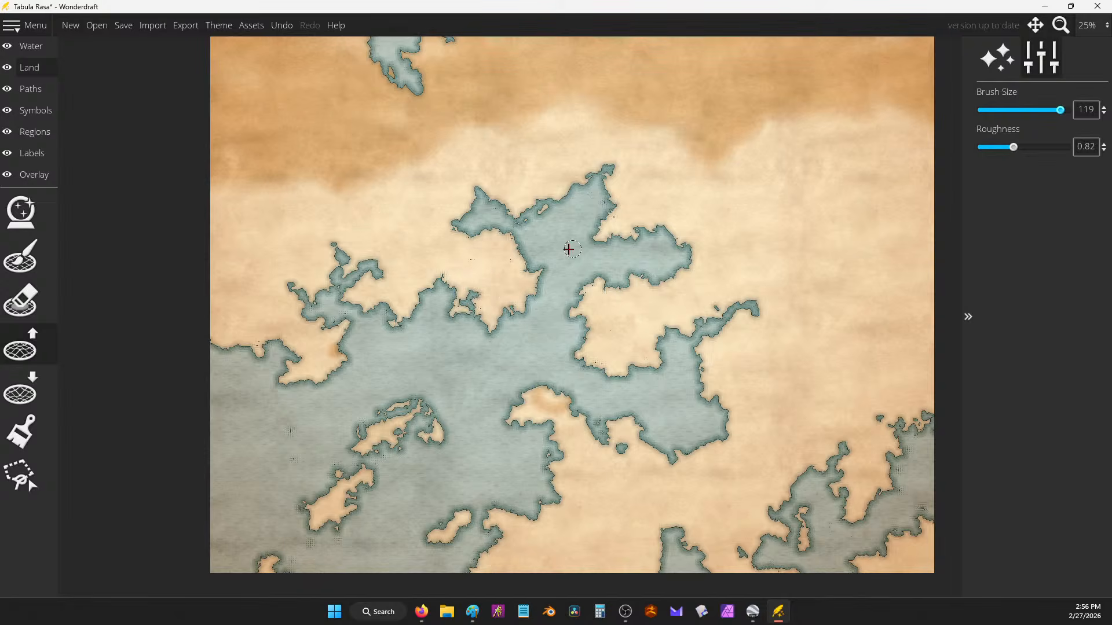
Step: Raise land to add a small island and close the channel, enclosing the northern arm as a lake
mouse_move(515, 248)
mouse_down()
mouse_move(543, 239)
mouse_move(539, 271)
mouse_move(530, 254)
mouse_move(519, 255)
mouse_move(529, 270)
mouse_move(509, 251)
mouse_up()
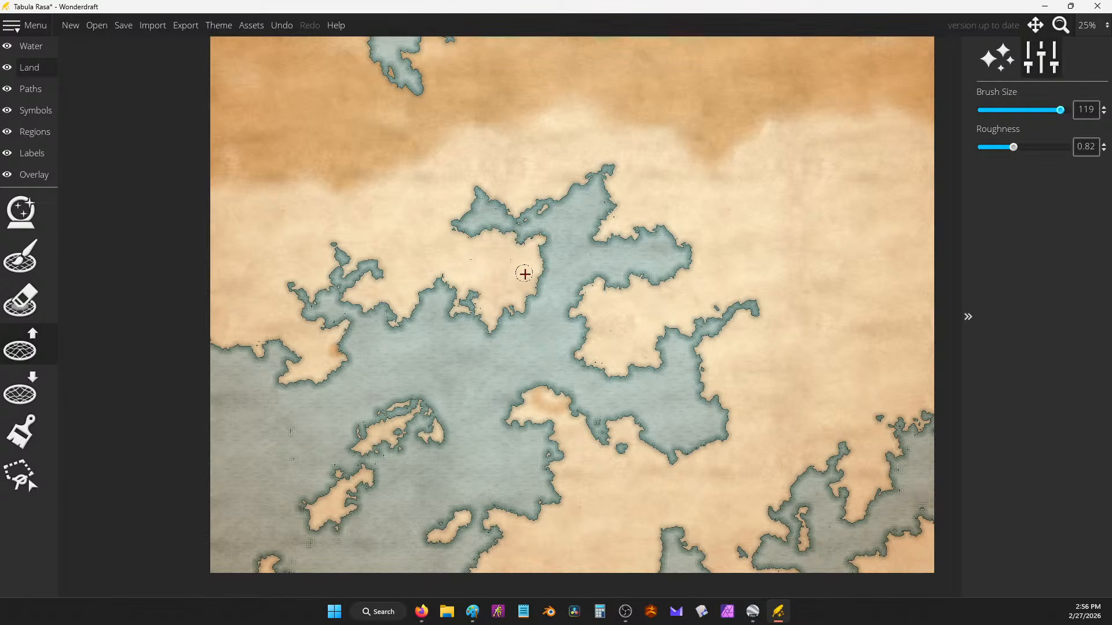
mouse_move(490, 357)
mouse_down()
mouse_move(465, 336)
mouse_move(448, 334)
mouse_move(453, 307)
mouse_move(467, 349)
mouse_move(454, 379)
mouse_move(482, 329)
mouse_move(496, 331)
mouse_move(453, 322)
mouse_move(472, 305)
mouse_move(466, 296)
mouse_move(451, 302)
mouse_move(473, 340)
mouse_move(477, 319)
mouse_move(483, 337)
mouse_move(468, 321)
mouse_move(474, 293)
mouse_move(455, 378)
mouse_move(473, 388)
mouse_move(466, 356)
mouse_move(468, 386)
mouse_move(460, 369)
mouse_move(485, 342)
mouse_move(470, 327)
mouse_move(460, 335)
mouse_move(475, 325)
mouse_move(476, 301)
mouse_move(428, 272)
mouse_move(409, 307)
mouse_move(417, 338)
mouse_move(421, 307)
mouse_move(430, 323)
mouse_move(402, 319)
mouse_up()
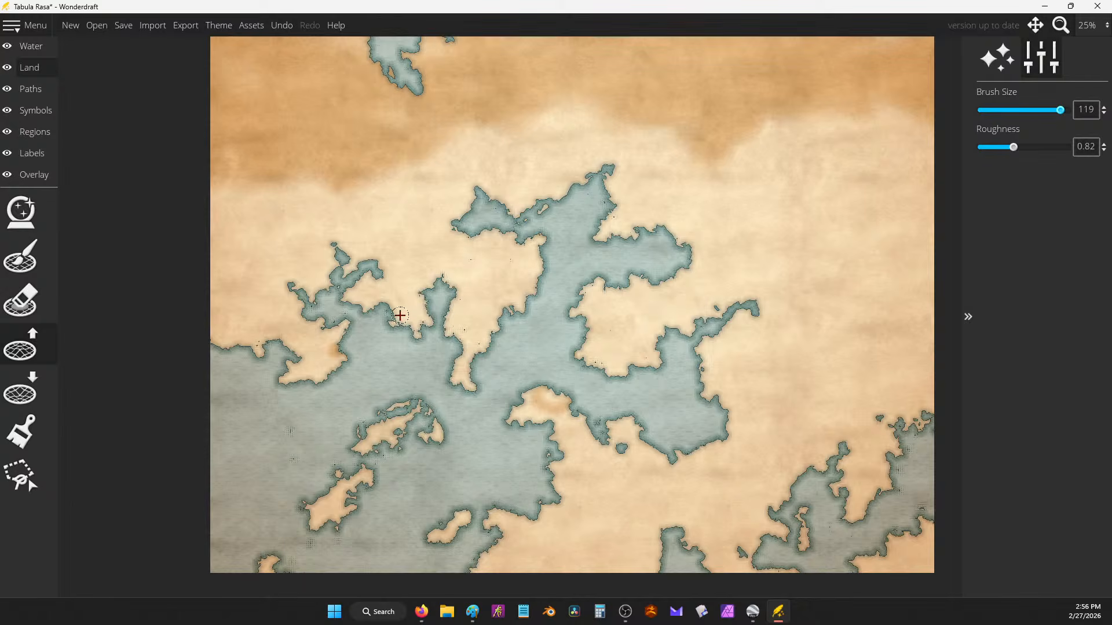
scroll(638, 233, down, 1)
mouse_move(662, 252)
mouse_down()
mouse_move(613, 390)
mouse_move(633, 352)
mouse_up()
scroll(567, 357, up, 1)
scroll(569, 354, down, 1)
drag(566, 355, 588, 325)
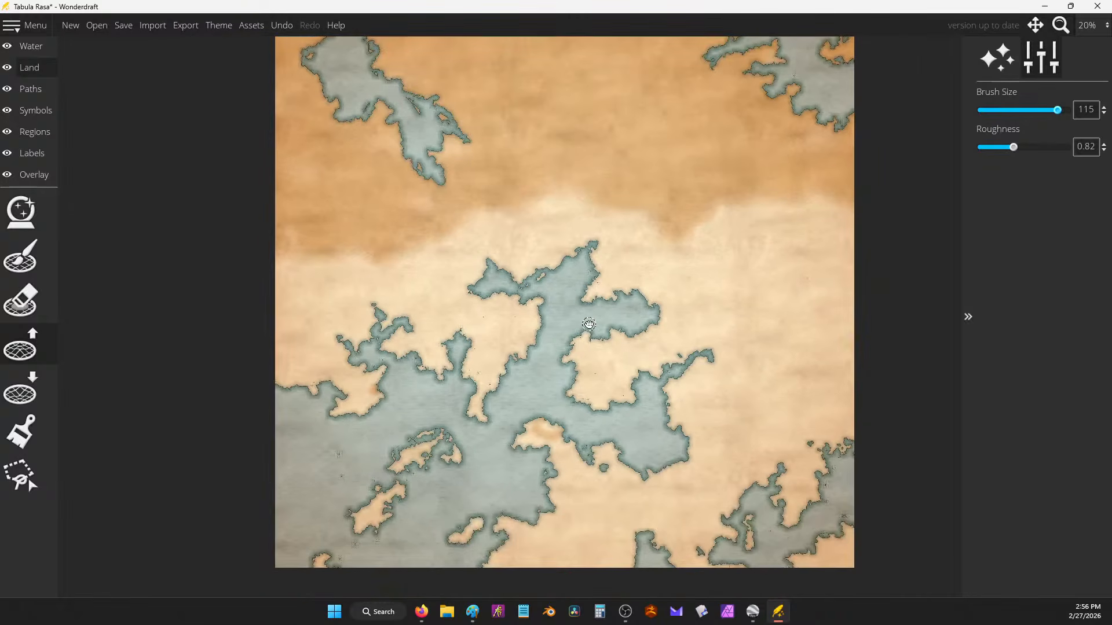
scroll(588, 336, up, 1)
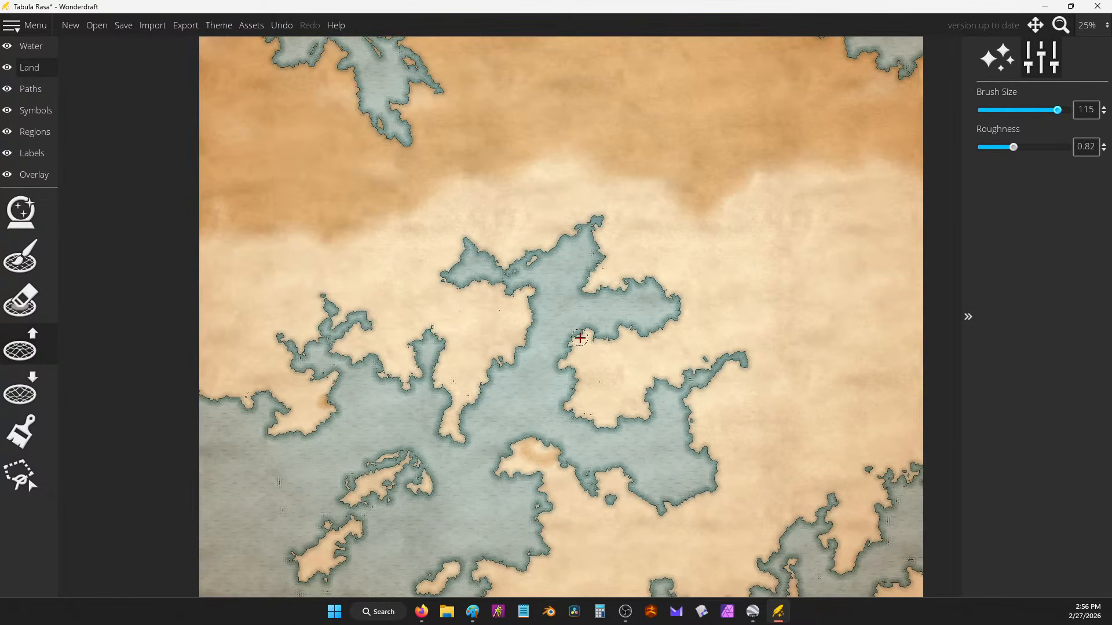
drag(577, 335, 553, 336)
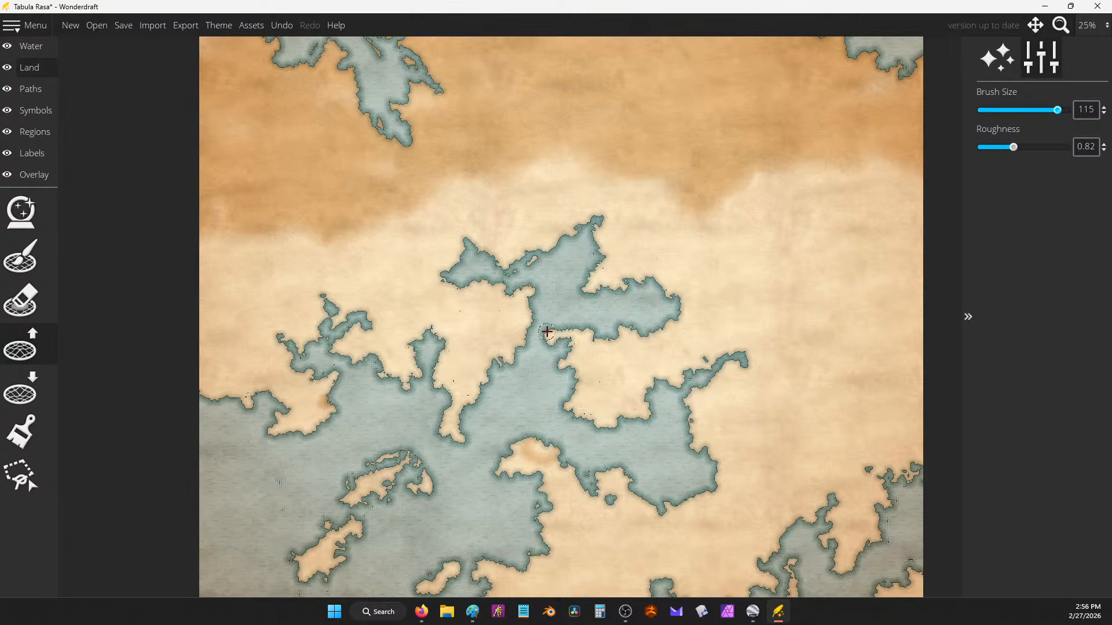
mouse_move(547, 331)
mouse_down()
mouse_move(536, 311)
mouse_move(528, 318)
mouse_up()
mouse_move(519, 359)
mouse_down()
mouse_move(548, 388)
mouse_move(562, 358)
mouse_move(545, 383)
mouse_move(522, 359)
mouse_up()
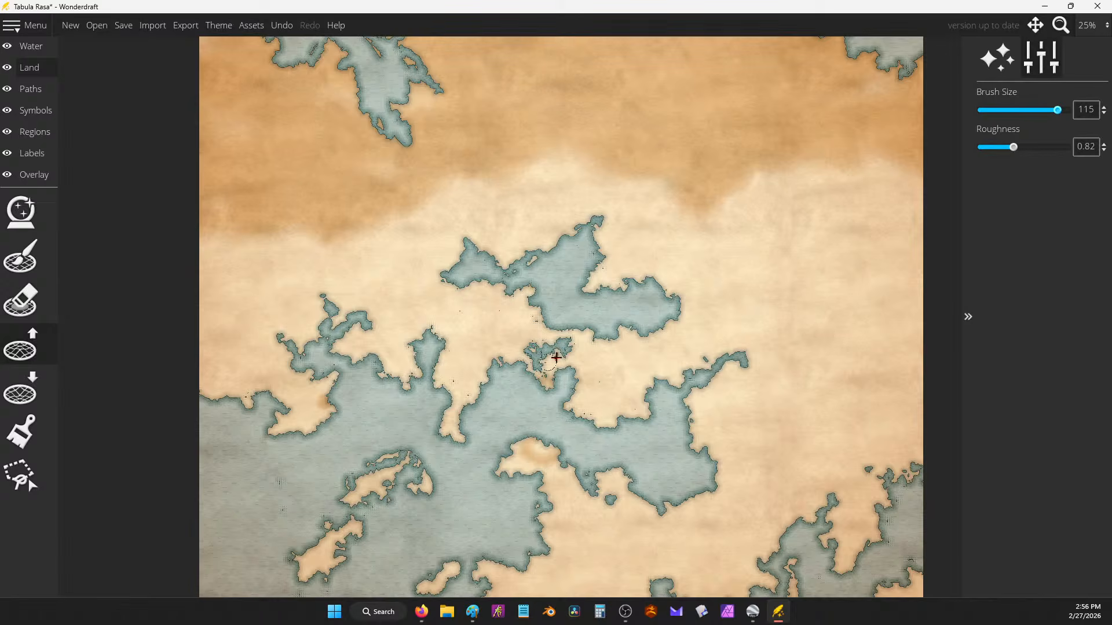
mouse_move(556, 358)
mouse_down()
mouse_move(558, 340)
mouse_move(566, 344)
mouse_up()
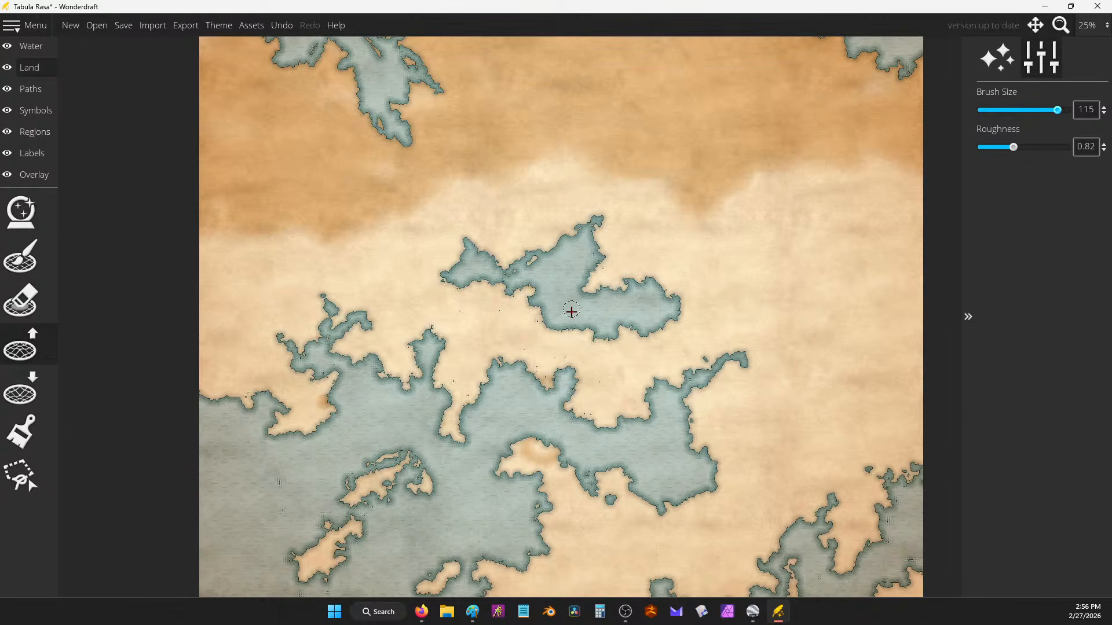
Step: Reshape the western-edge coastline with the Land eraser after undoing a Land brush stroke
scroll(580, 282, down, 2)
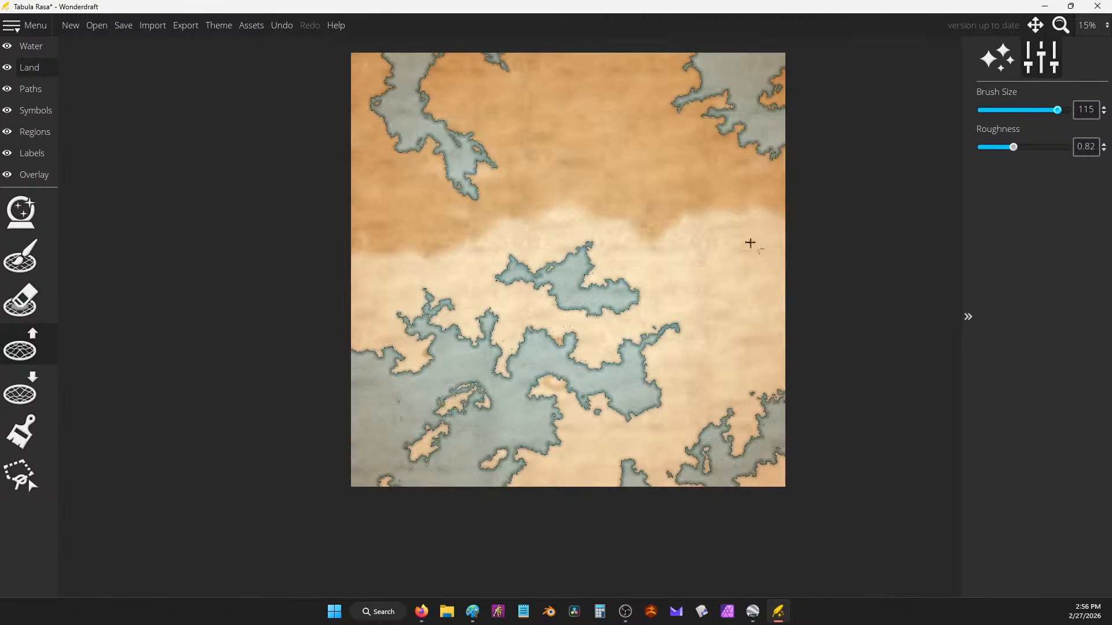
scroll(476, 377, up, 1)
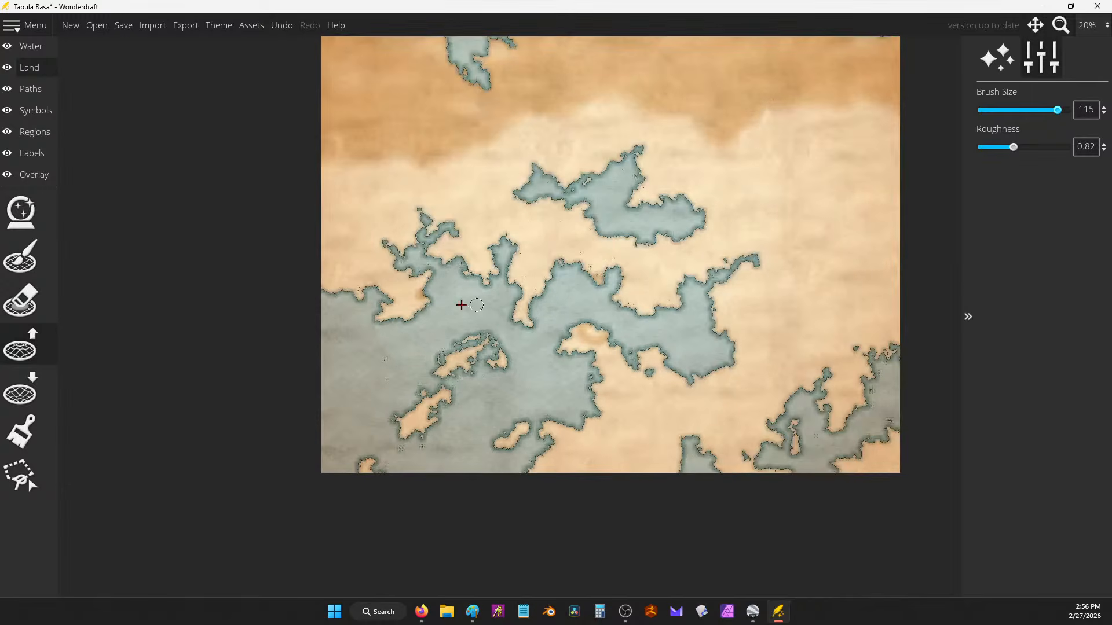
scroll(380, 325, up, 1)
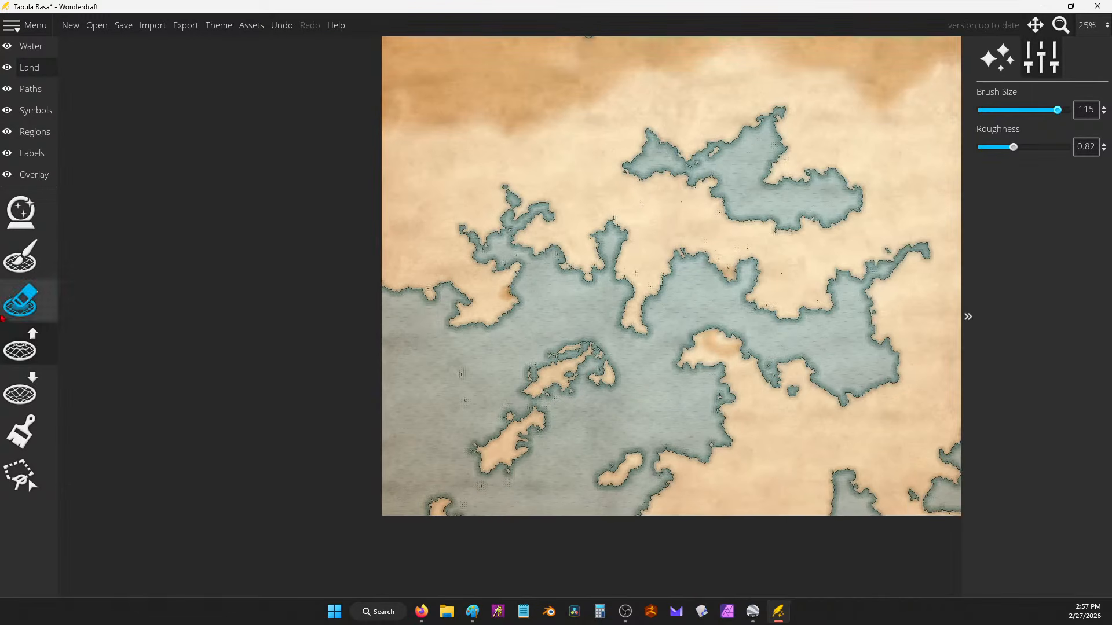
click(20, 257)
mouse_move(420, 284)
mouse_down()
mouse_move(375, 322)
mouse_move(405, 289)
mouse_move(381, 288)
mouse_up()
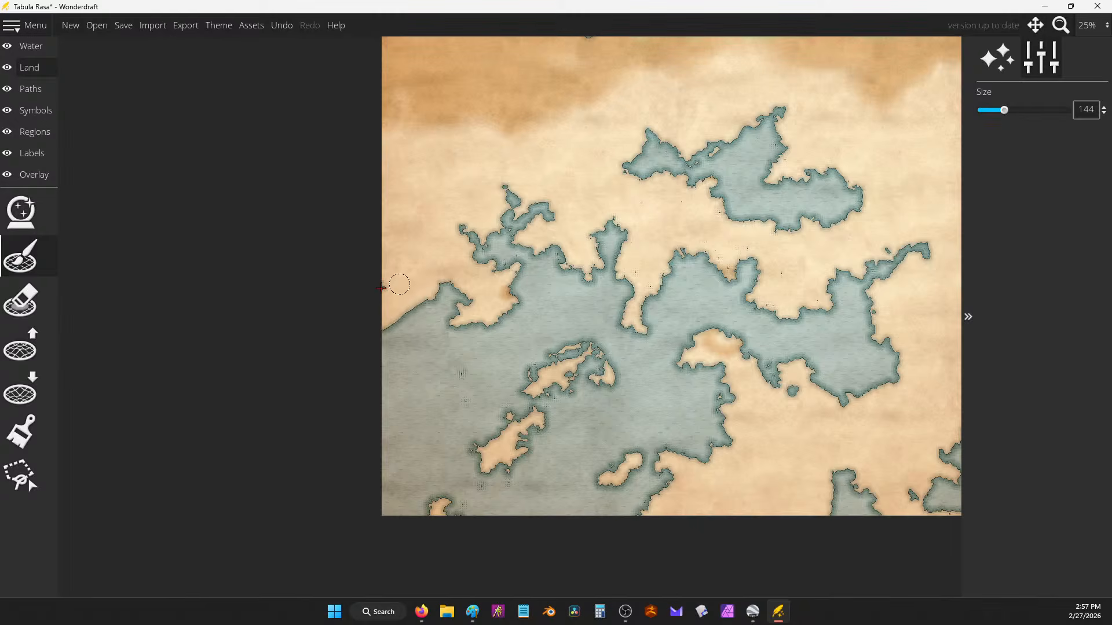
scroll(363, 285, down, 2)
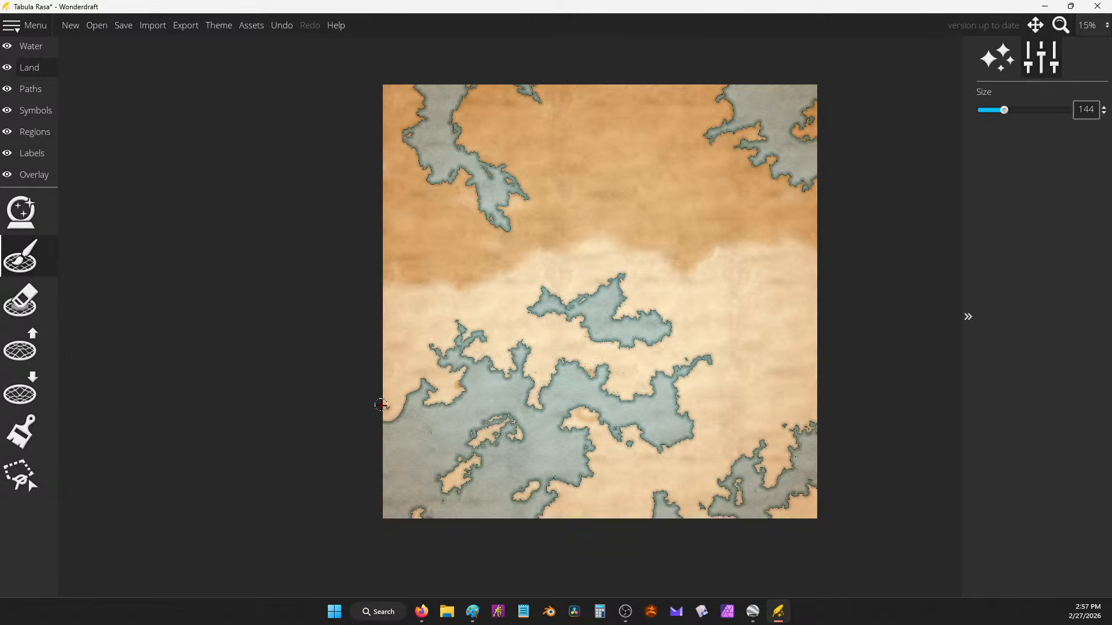
key(ctrl+z)
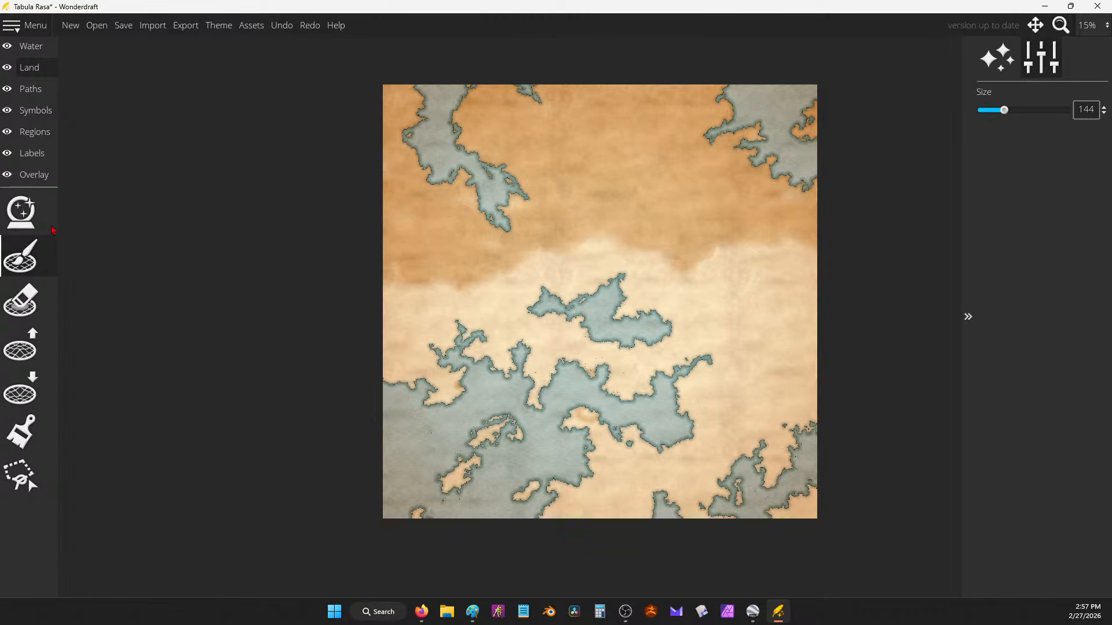
click(20, 300)
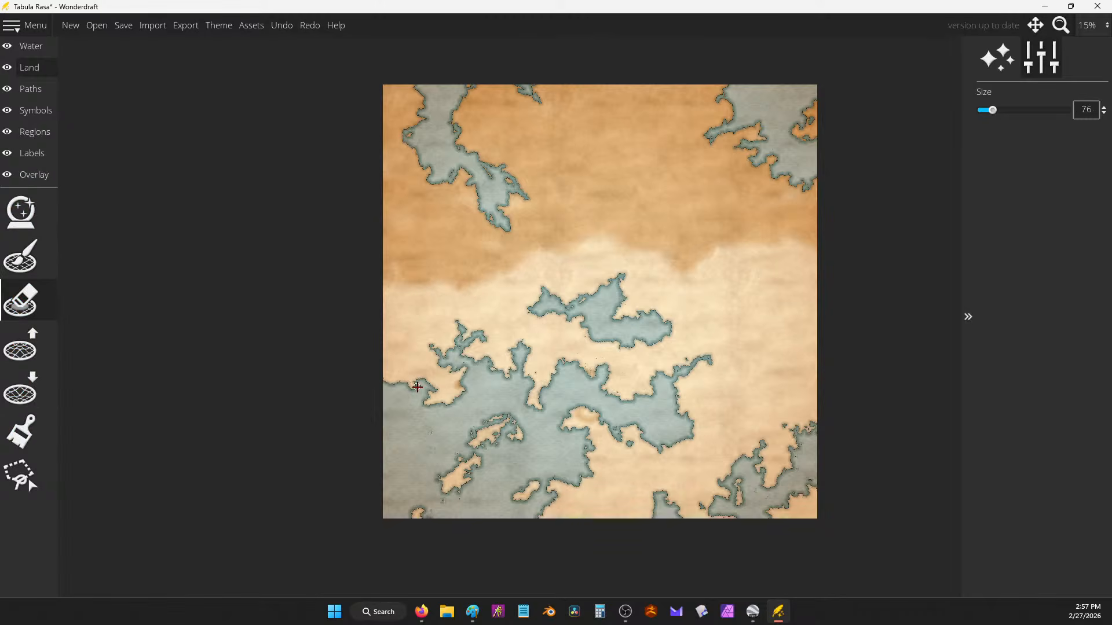
mouse_move(417, 387)
mouse_down()
mouse_move(375, 358)
mouse_move(380, 390)
mouse_move(414, 388)
mouse_up()
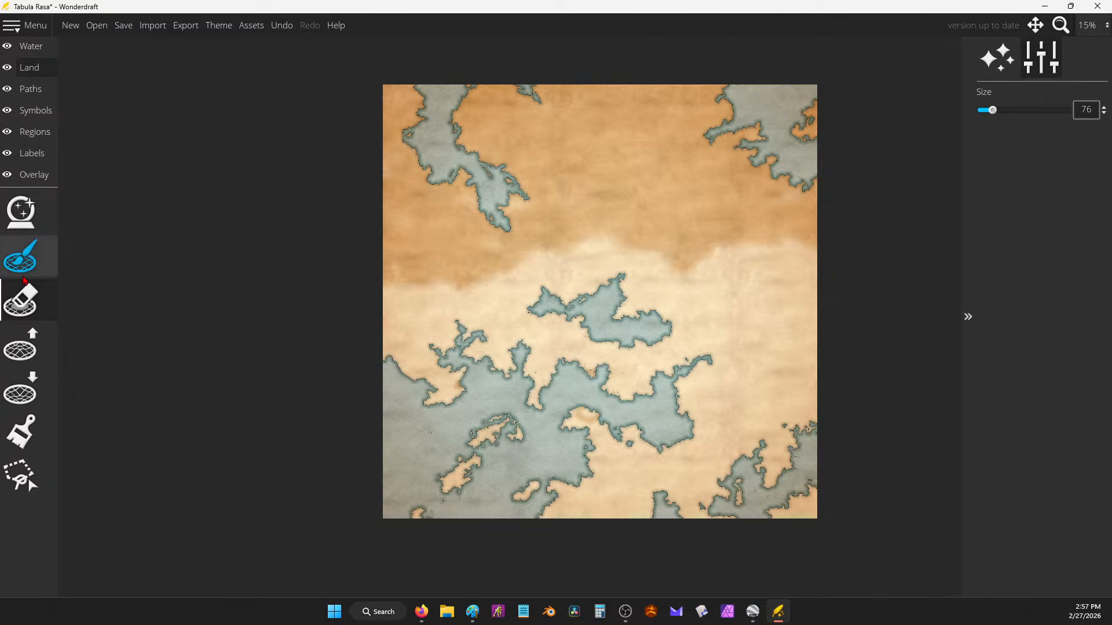
click(21, 389)
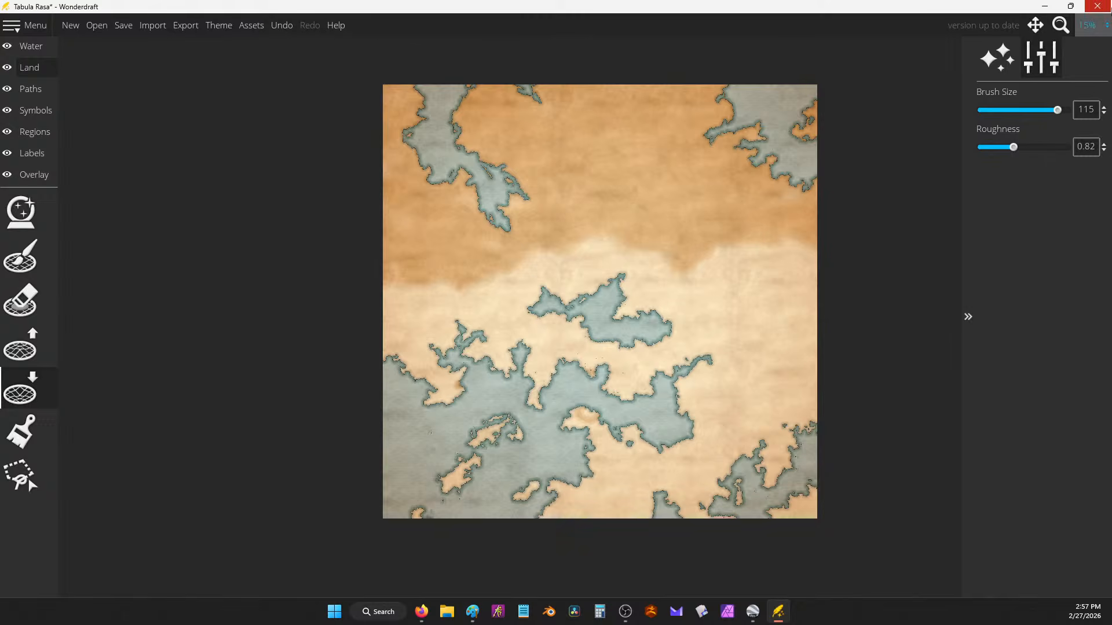
key(alt+Tab)
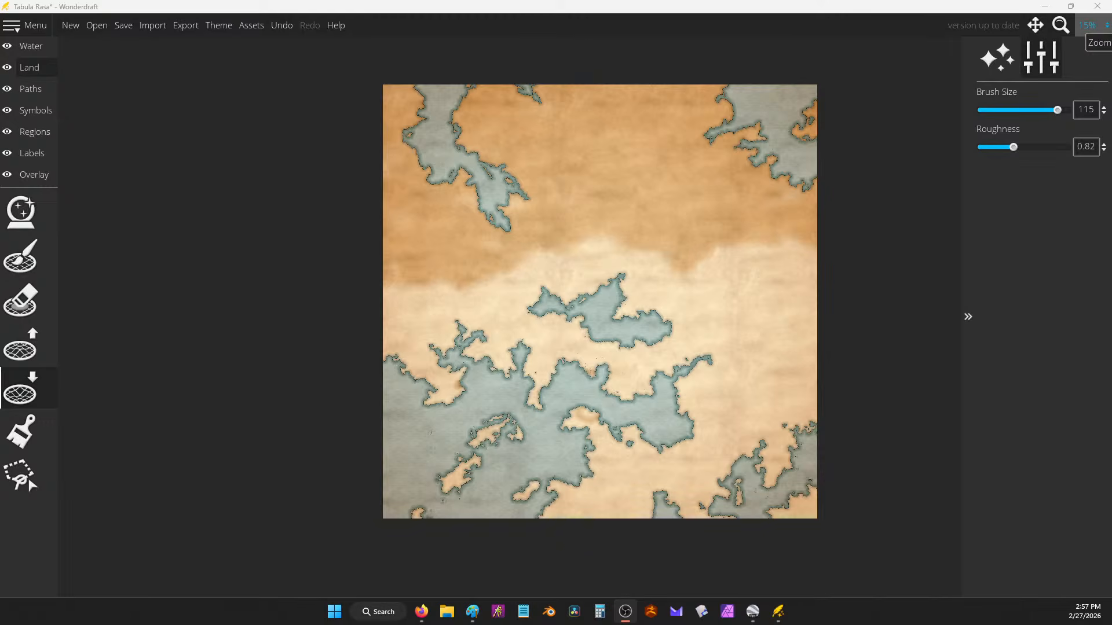
Step: Paste the comment about surviving gods amalgamating and fighting for dominance into the notes, then minimize them
mouse_move(421, 612)
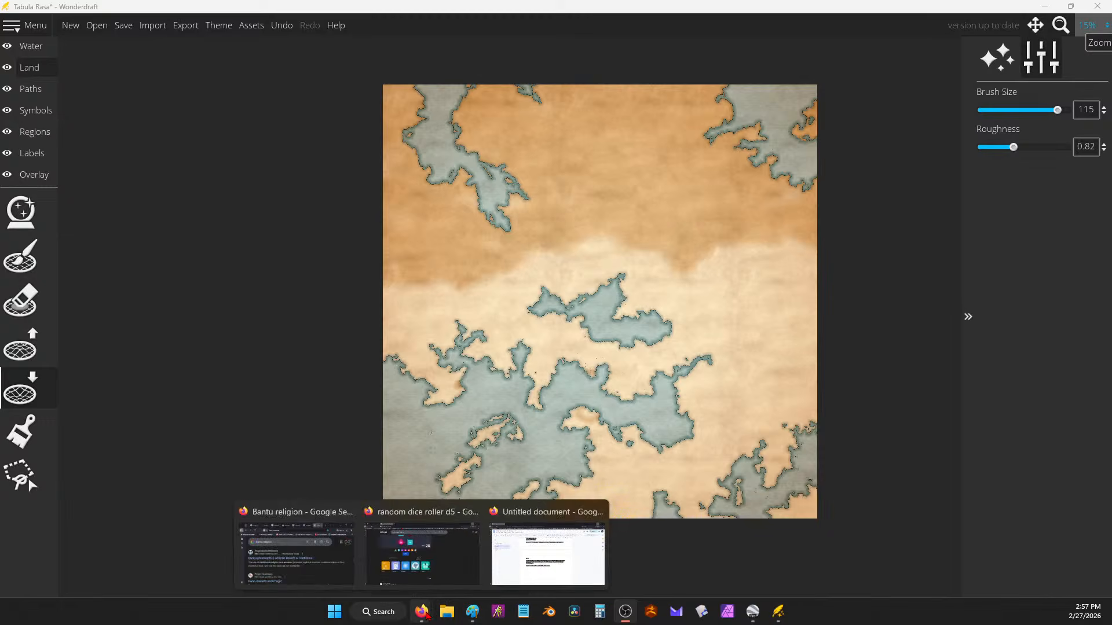
click(577, 583)
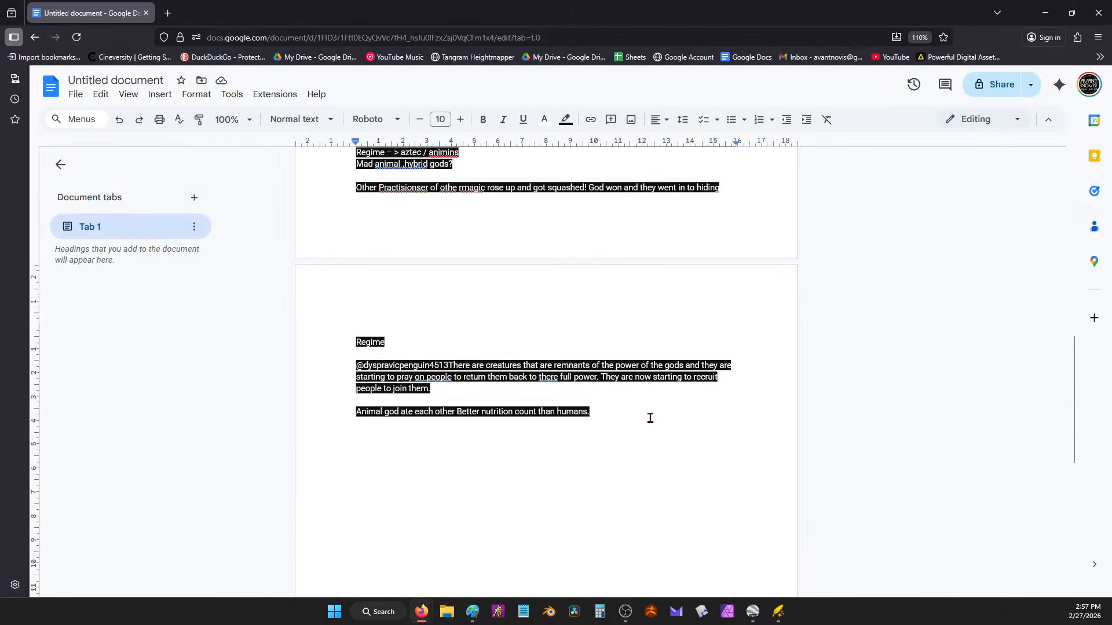
text(l of the above? The murdered each other, some left for other planes, some chose to become animals again, some used magic to become "human"  @dyspravicpenguin4513The ones left could be a amalgamation of them due to there powers trying to fight for dominance. Now they are starting to form to something new and now have there minds and now are trying to expand.)
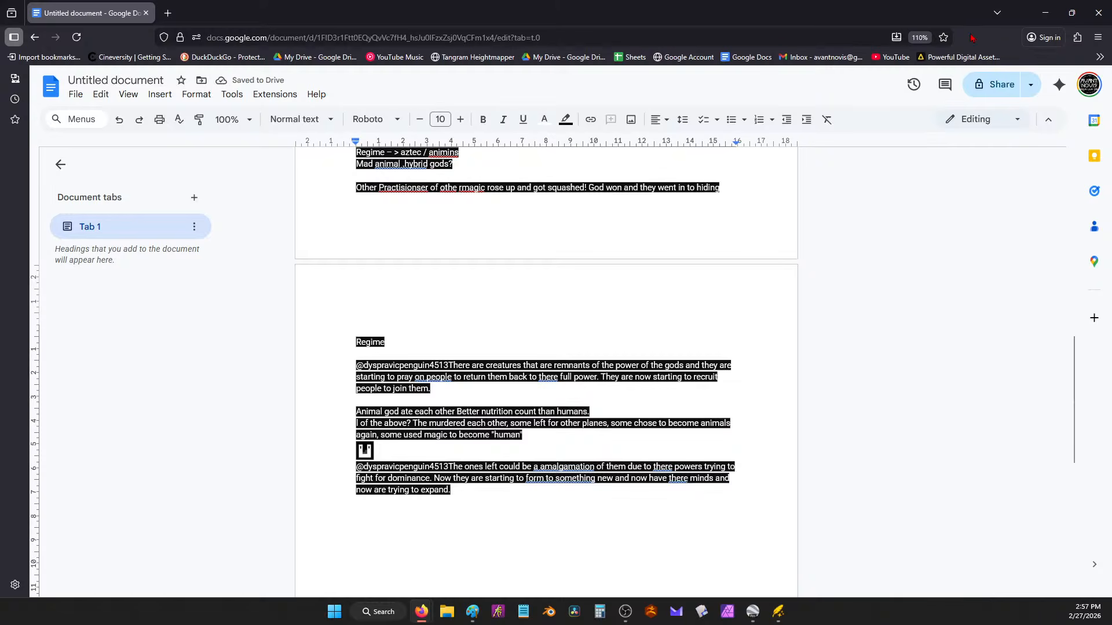
click(1045, 12)
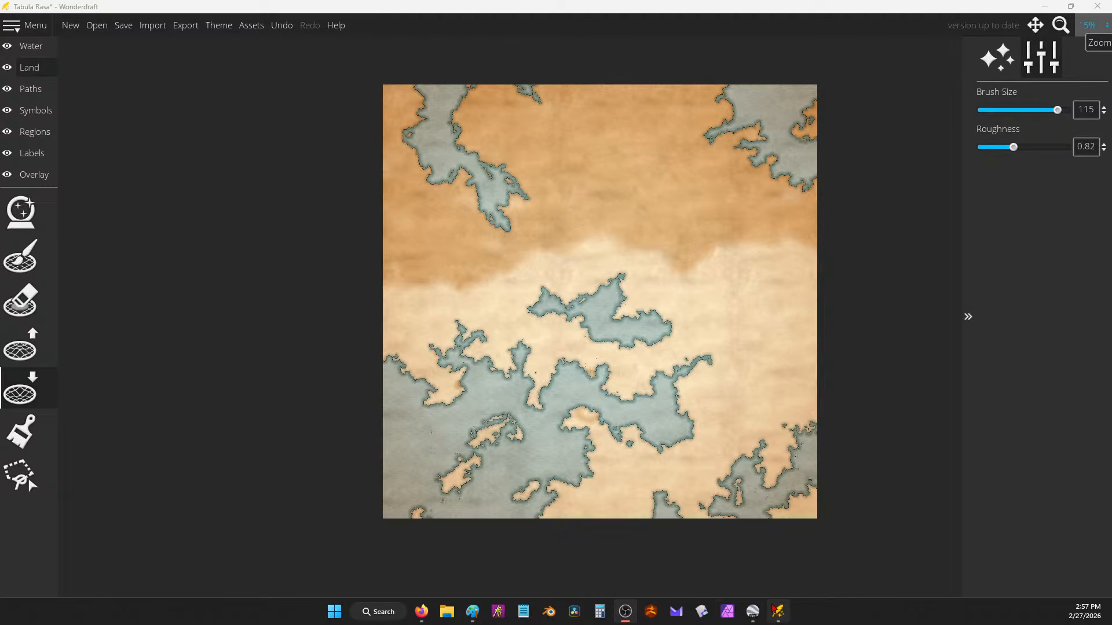
click(753, 612)
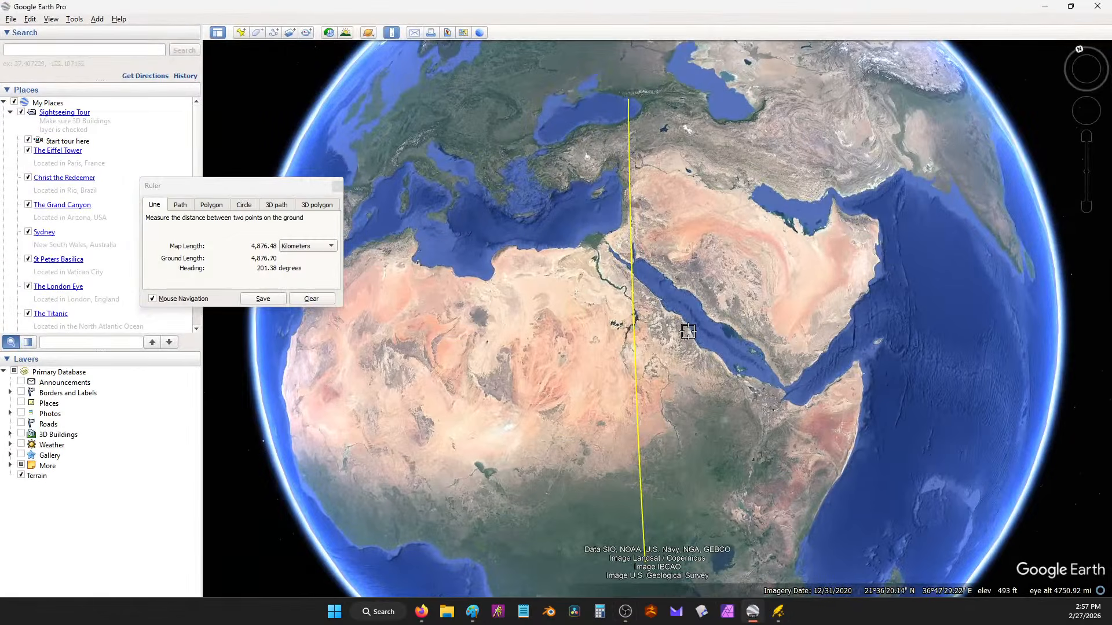
Step: Follow the 4,876 km ruler line from central Africa north to the Black Sea in Google Earth
scroll(701, 399, down, 1)
drag(713, 428, 672, 337)
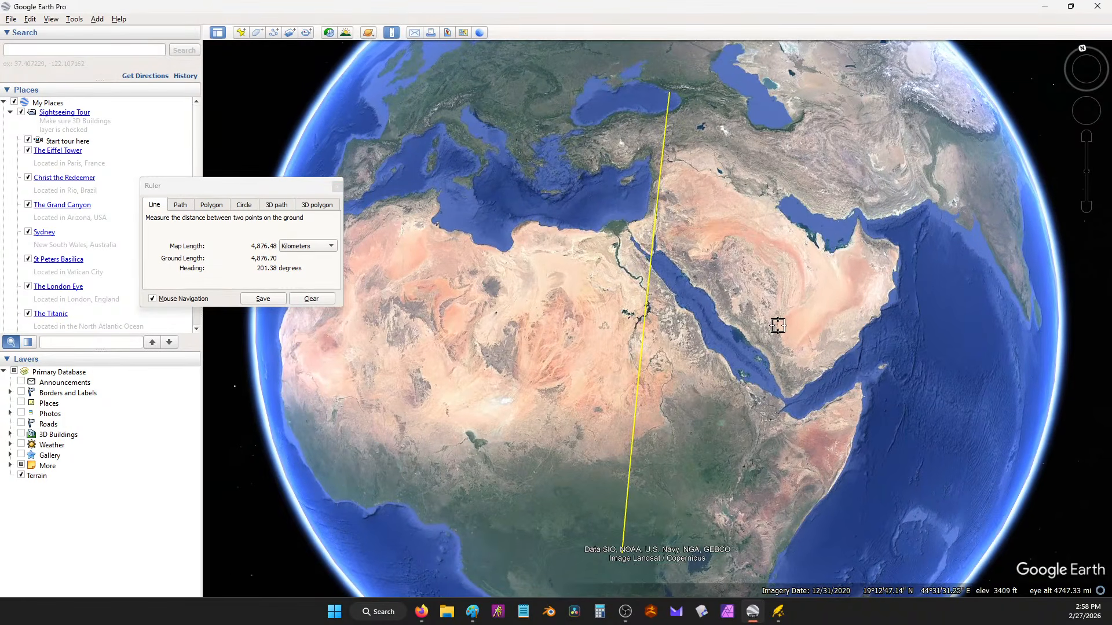
scroll(770, 306, down, 5)
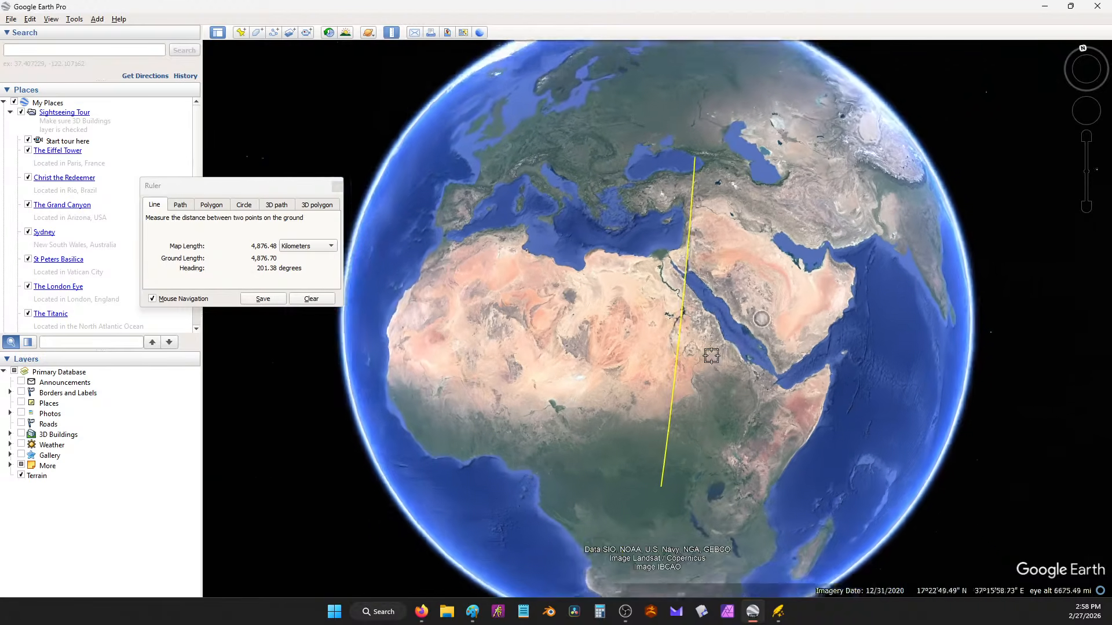
scroll(719, 338, up, 5)
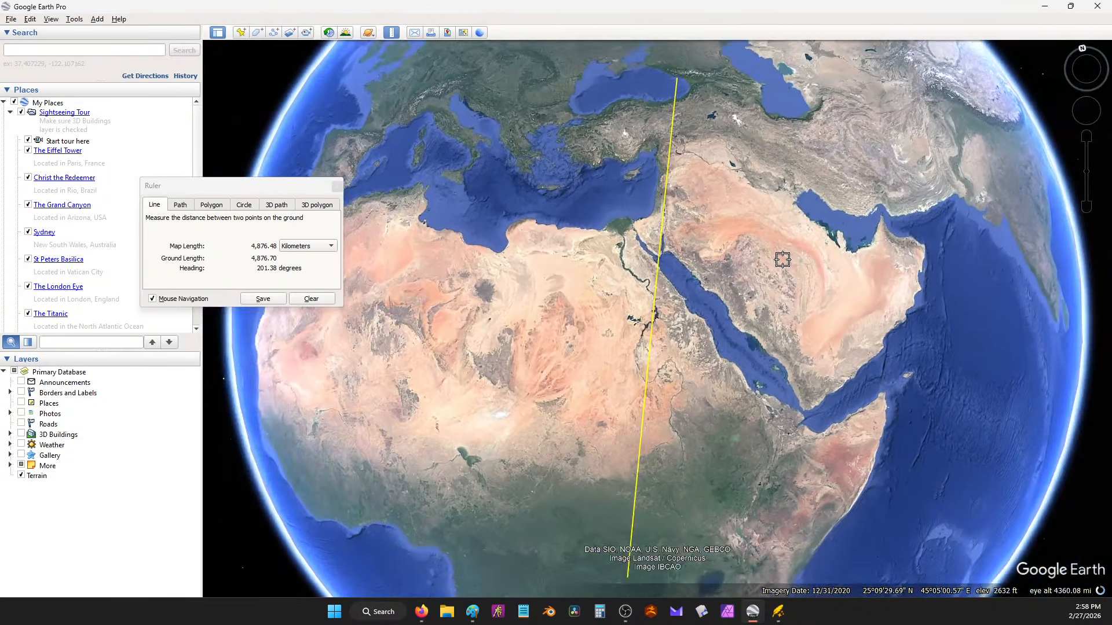
drag(782, 260, 788, 152)
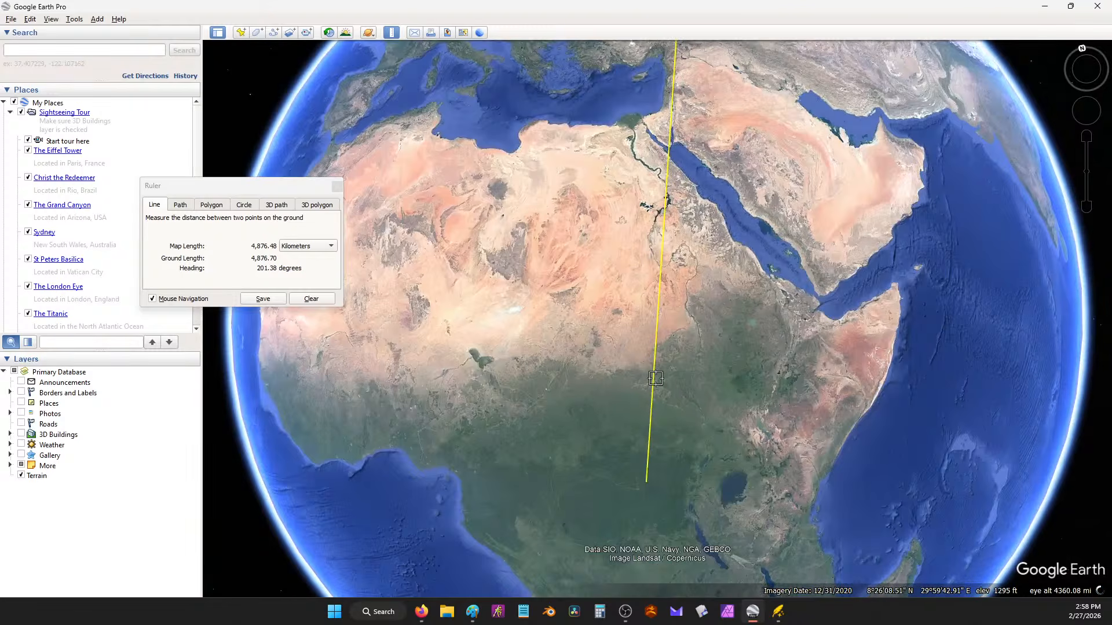
drag(706, 302, 710, 350)
drag(539, 397, 722, 362)
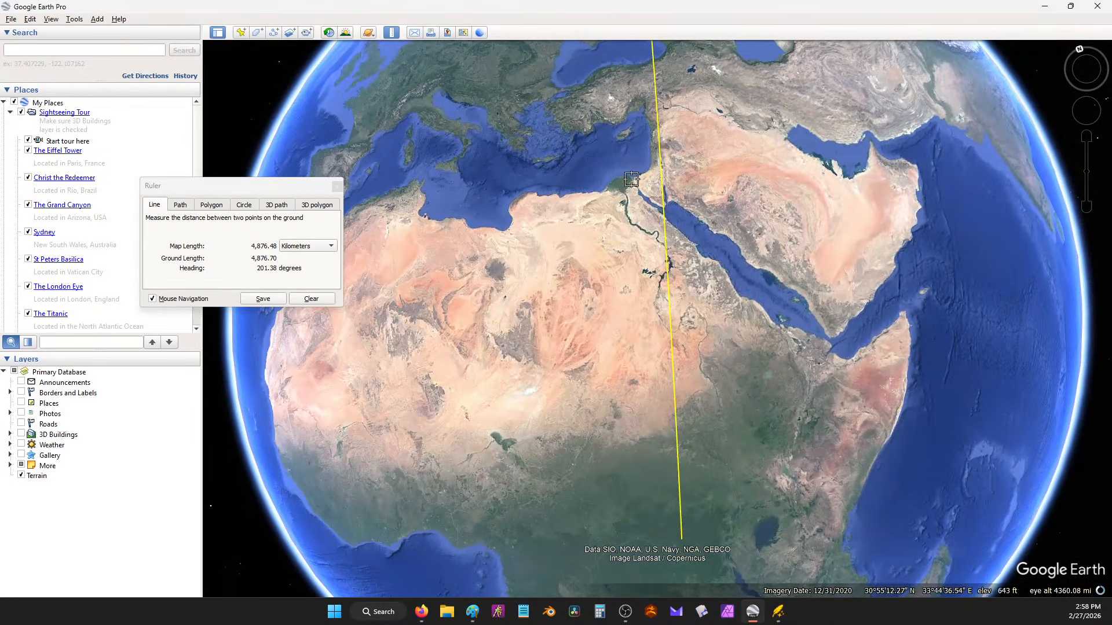
drag(659, 110, 702, 252)
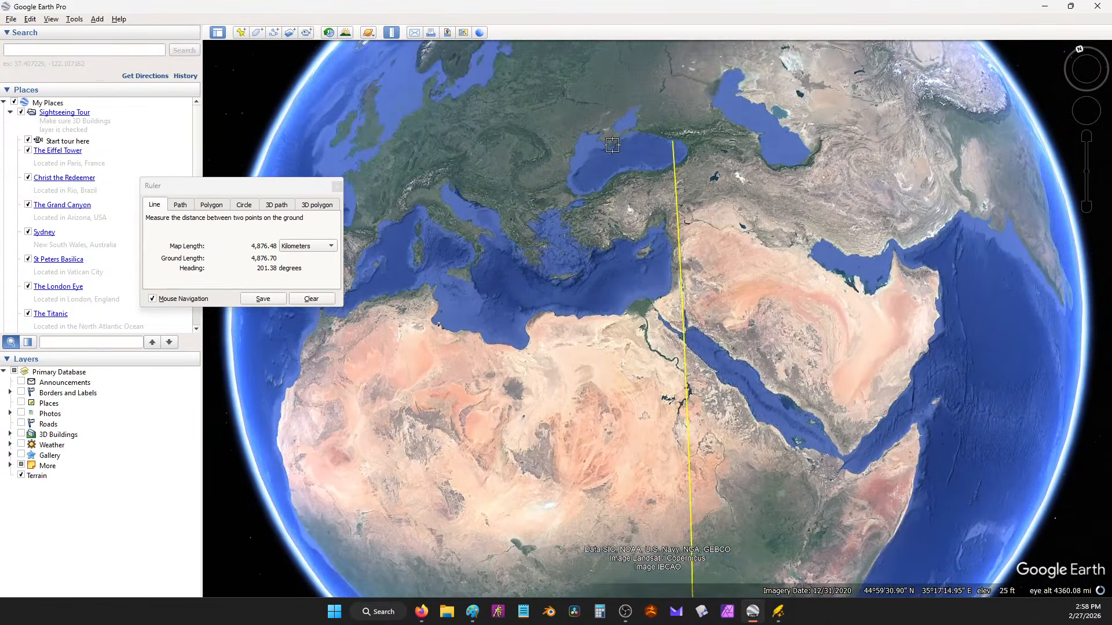
drag(689, 405, 690, 355)
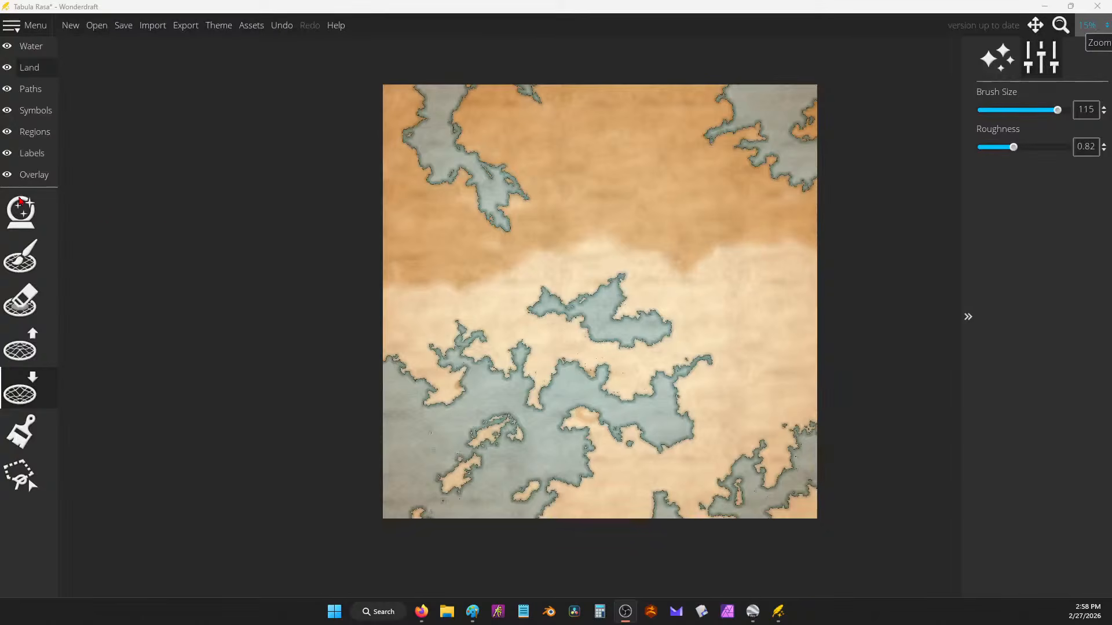
Step: Erase the orange tint above the central island and paint the southern land dark and light green
click(46, 444)
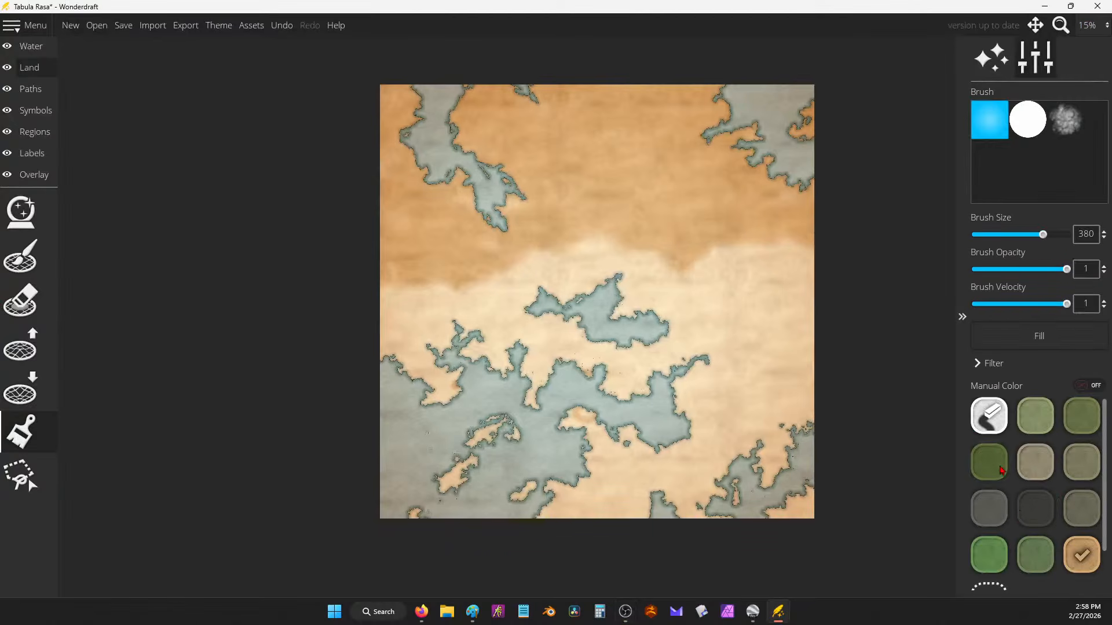
mouse_move(688, 284)
mouse_down()
mouse_move(700, 261)
mouse_move(663, 248)
mouse_move(650, 210)
mouse_move(641, 222)
mouse_move(683, 223)
mouse_move(569, 244)
mouse_move(757, 231)
mouse_move(741, 254)
mouse_move(646, 210)
mouse_move(588, 216)
mouse_move(527, 275)
mouse_move(426, 294)
mouse_move(457, 291)
mouse_move(344, 266)
mouse_move(378, 266)
mouse_move(395, 249)
mouse_move(360, 198)
mouse_move(432, 289)
mouse_move(458, 277)
mouse_move(447, 264)
mouse_move(471, 282)
mouse_move(731, 268)
mouse_move(747, 226)
mouse_move(722, 208)
mouse_move(669, 226)
mouse_move(576, 216)
mouse_move(740, 263)
mouse_move(872, 325)
mouse_up()
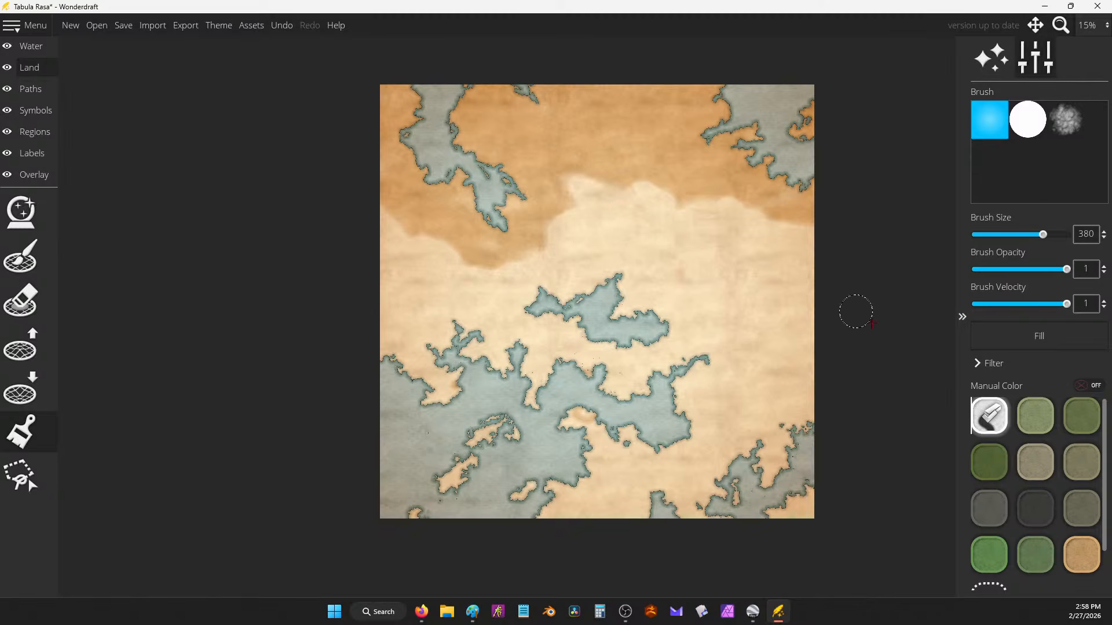
click(1072, 542)
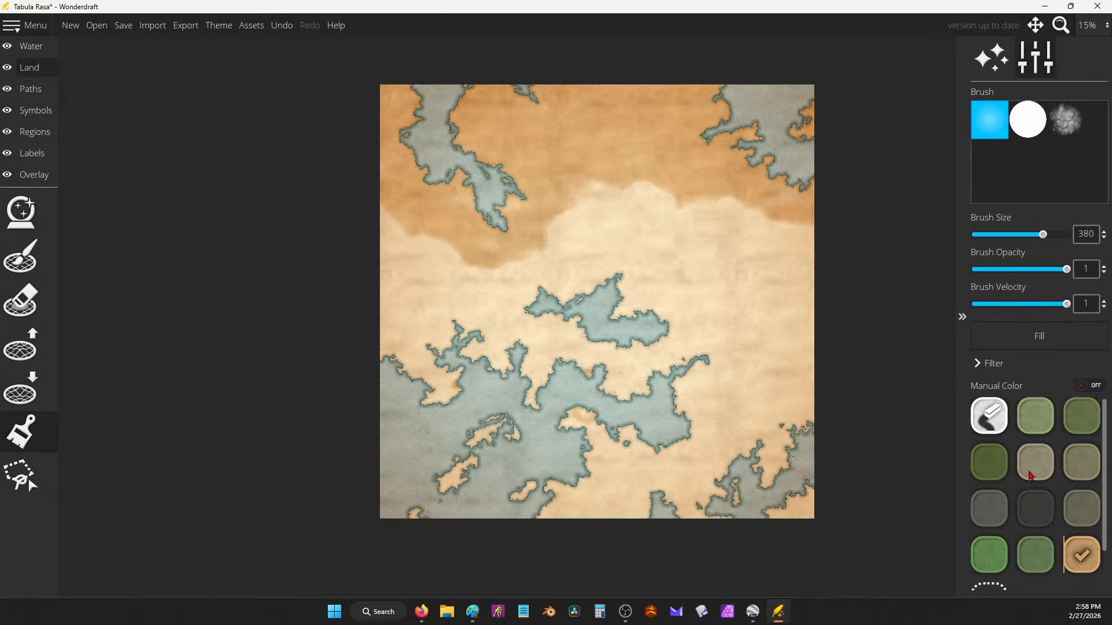
click(1081, 426)
mouse_move(588, 497)
mouse_down()
mouse_move(565, 514)
mouse_move(791, 502)
mouse_move(650, 482)
mouse_move(672, 474)
mouse_move(687, 425)
mouse_move(678, 397)
mouse_move(603, 460)
mouse_move(669, 452)
mouse_move(578, 453)
mouse_move(583, 439)
mouse_move(617, 504)
mouse_move(719, 493)
mouse_move(734, 519)
mouse_move(744, 497)
mouse_move(409, 485)
mouse_move(454, 477)
mouse_move(478, 500)
mouse_move(622, 514)
mouse_move(506, 460)
mouse_move(521, 432)
mouse_move(630, 429)
mouse_move(624, 441)
mouse_move(820, 462)
mouse_move(734, 502)
mouse_move(809, 447)
mouse_move(689, 449)
mouse_move(840, 434)
mouse_move(528, 429)
mouse_move(618, 420)
mouse_move(585, 483)
mouse_move(529, 431)
mouse_move(540, 424)
mouse_move(425, 486)
mouse_move(583, 436)
mouse_move(632, 437)
mouse_move(812, 400)
mouse_move(834, 414)
mouse_move(805, 378)
mouse_move(742, 380)
mouse_move(778, 377)
mouse_move(734, 358)
mouse_move(629, 352)
mouse_move(562, 332)
mouse_move(401, 362)
mouse_move(353, 397)
mouse_move(446, 394)
mouse_move(486, 368)
mouse_move(468, 356)
mouse_move(518, 362)
mouse_move(559, 387)
mouse_move(844, 366)
mouse_move(763, 337)
mouse_move(504, 330)
mouse_move(487, 377)
mouse_move(527, 406)
mouse_move(567, 319)
mouse_up()
click(1035, 416)
mouse_move(644, 388)
mouse_down()
mouse_move(740, 377)
mouse_move(735, 321)
mouse_move(549, 329)
mouse_move(401, 312)
mouse_up()
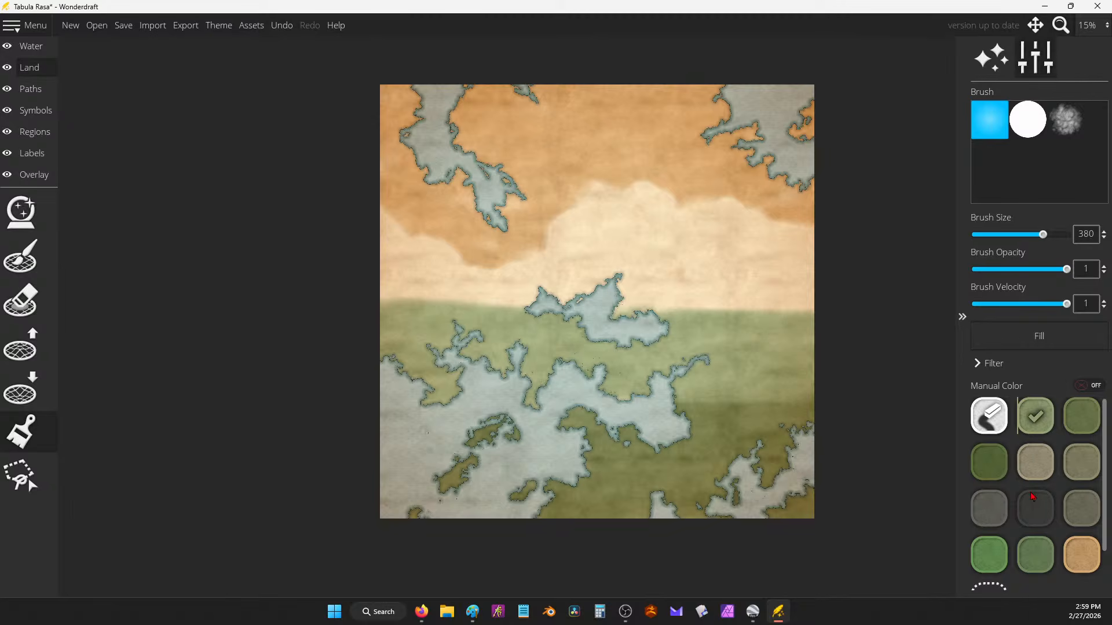
Step: Create a custom pale yellow colour and brush it across the map's middle, discarding a grey-tan stroke
click(1035, 462)
mouse_move(579, 258)
mouse_down()
mouse_move(707, 283)
mouse_move(733, 319)
mouse_up()
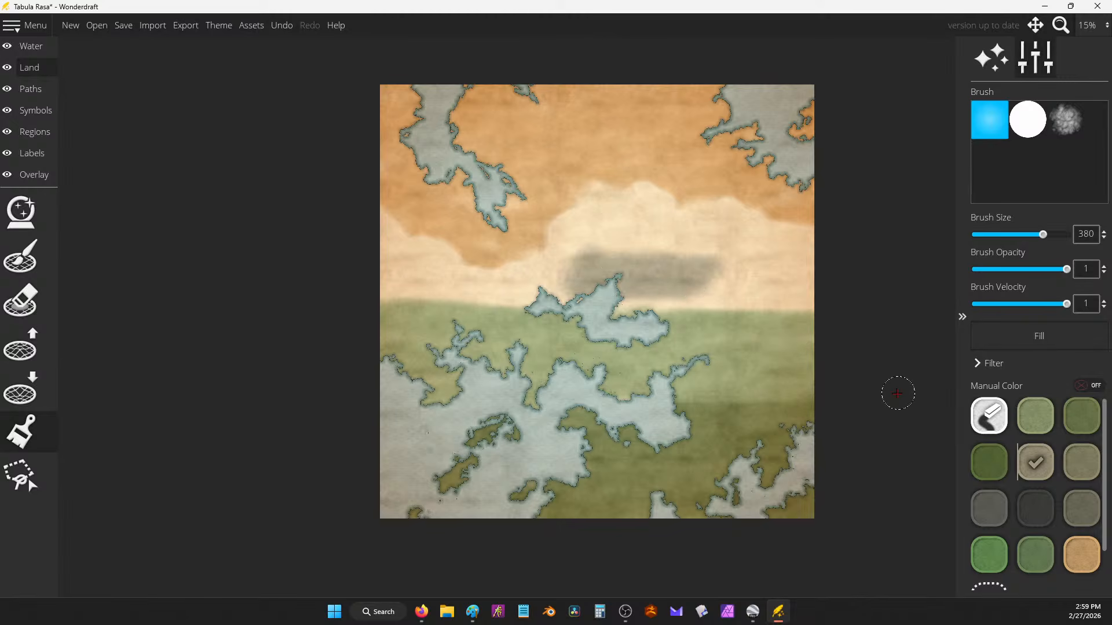
key(ctrl+z)
click(989, 589)
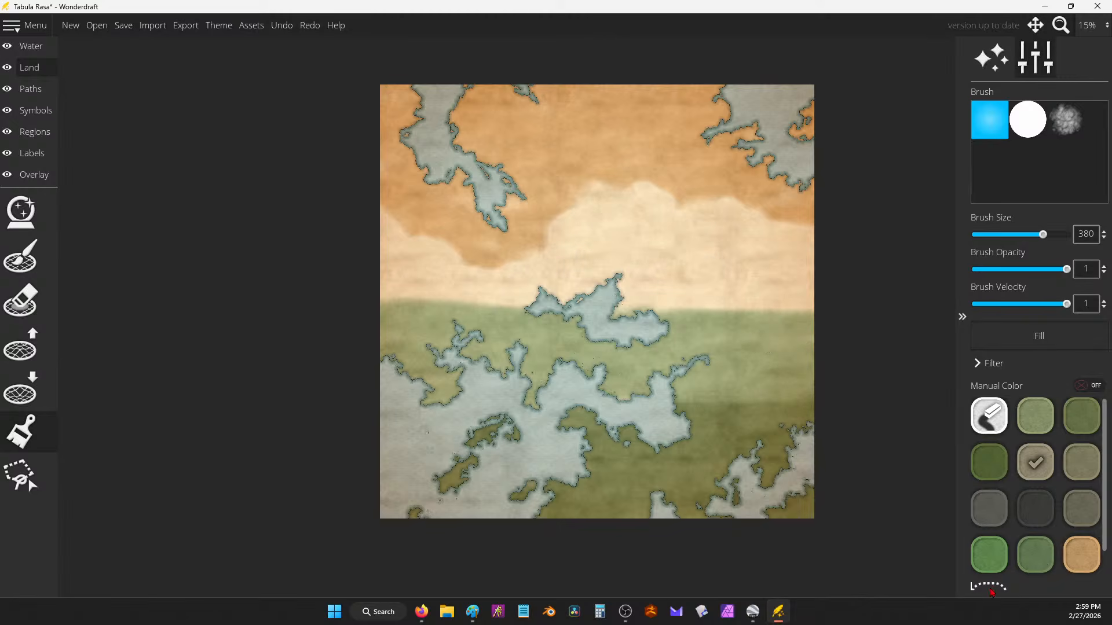
drag(636, 186, 638, 190)
drag(529, 216, 514, 200)
click(518, 447)
drag(571, 238, 715, 272)
Step: Brighten the custom yellow to ddd784 and open the Save Map dialog
scroll(1000, 470, down, 2)
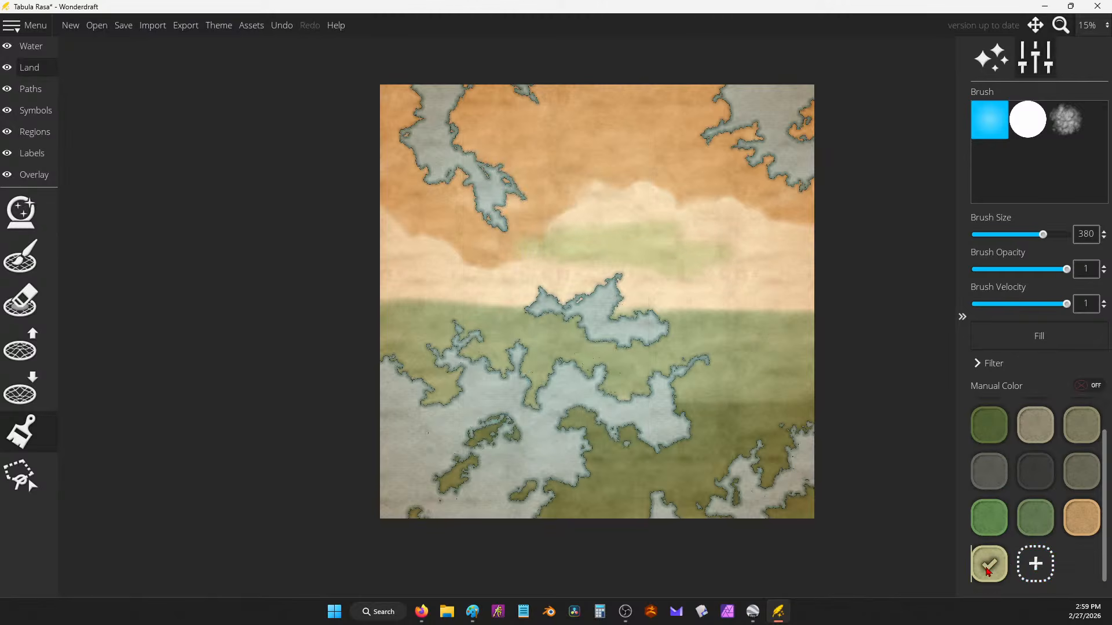
right_click(987, 565)
click(995, 562)
mouse_move(516, 181)
mouse_down()
mouse_move(503, 208)
mouse_move(514, 184)
mouse_move(530, 186)
mouse_up()
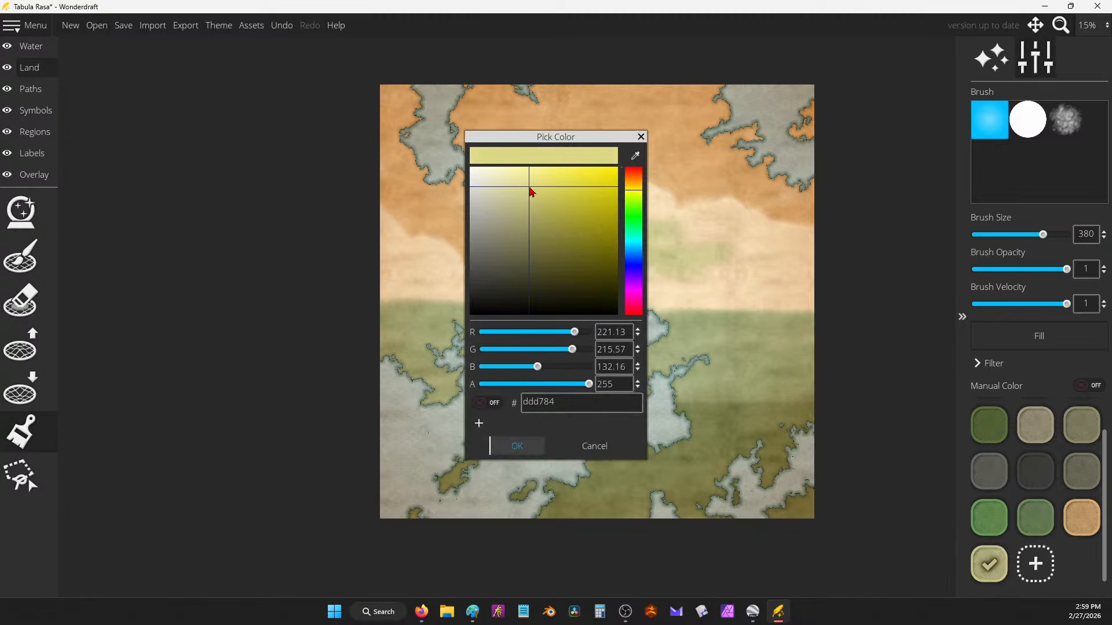
click(517, 446)
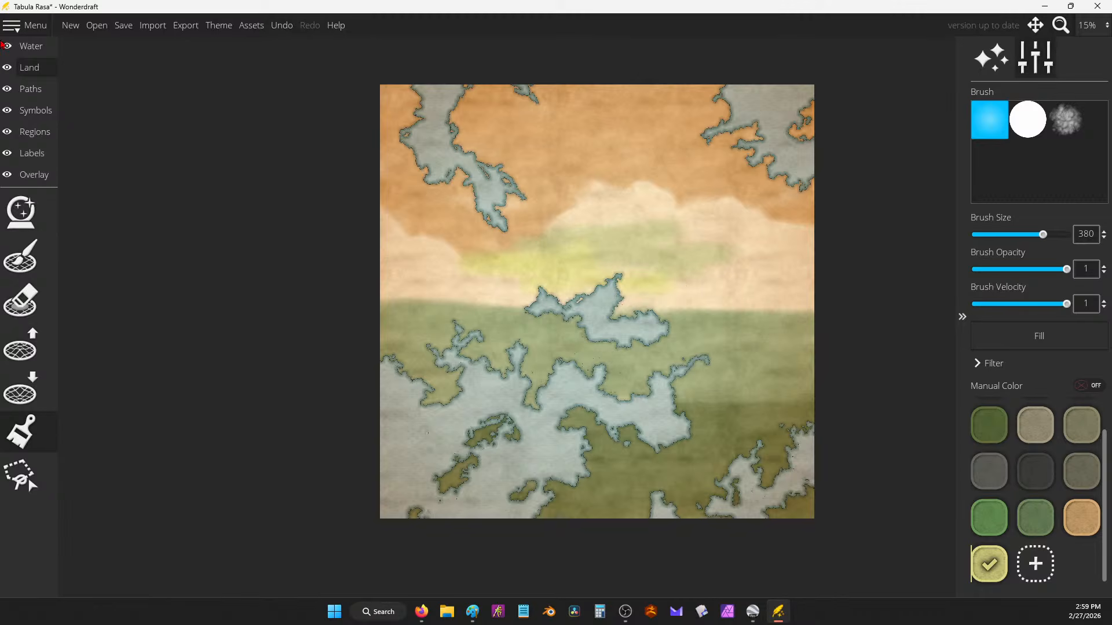
click(123, 25)
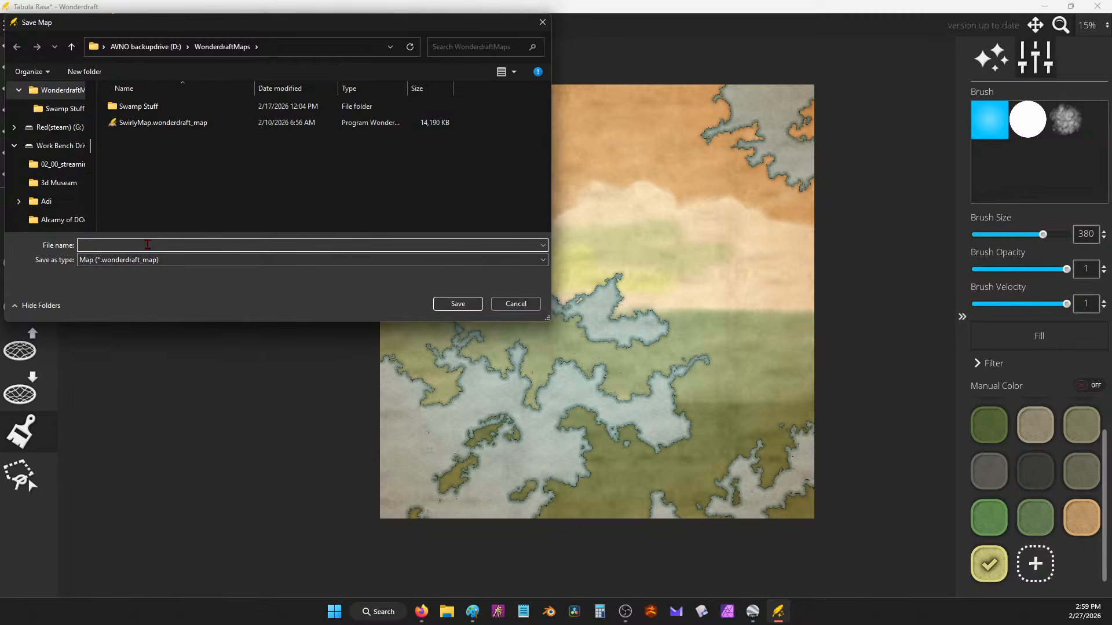
Step: Save the map as 1stmap_world_middleword and extend the yellow band rightward across the middle
text(Ani)
key(BackSpace)
key(BackSpace)
key(BackSpace)
text(1stmap_world_middleword)
key(Return)
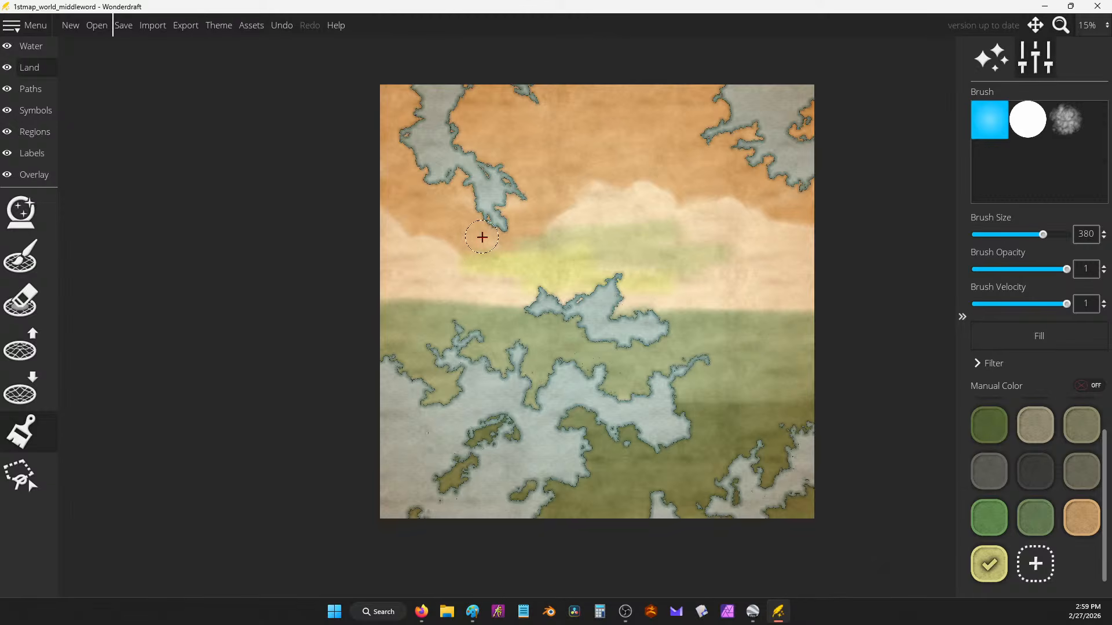
drag(606, 292, 756, 307)
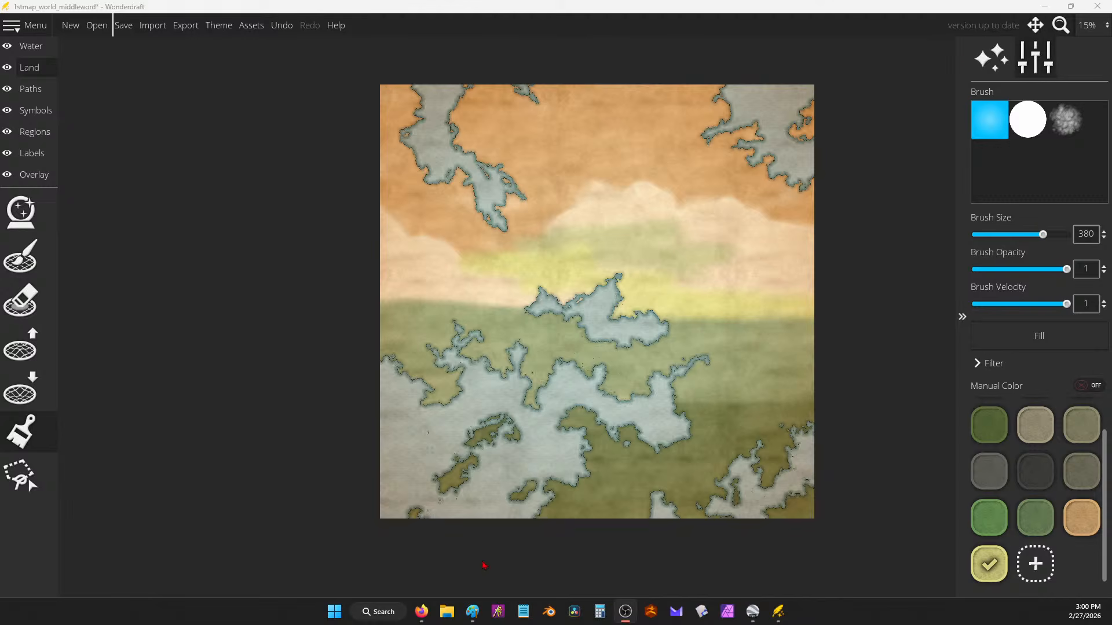
Step: Paste the copied notes into Google Docs, add a blank line after the expand sentence, and minimize
mouse_move(422, 612)
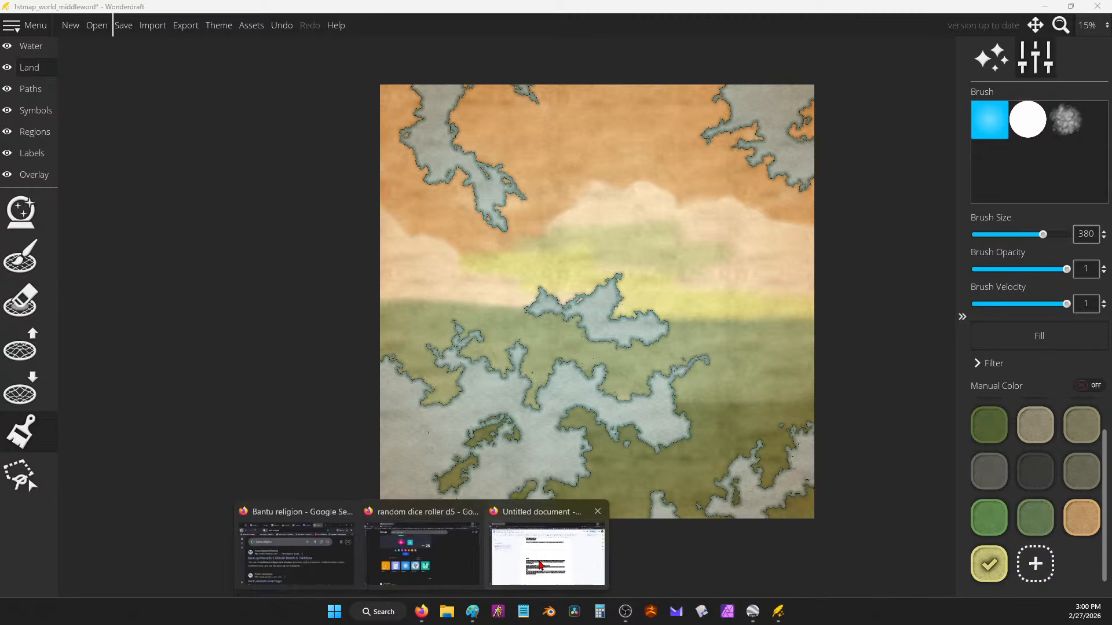
click(525, 527)
text(A lush green area that shouldn't be. It's got a "Green Man" there that protects against the magic draining it  @dyspravicpenguin4513Each time a animal eats another they adsorb some of the aspects from them.)
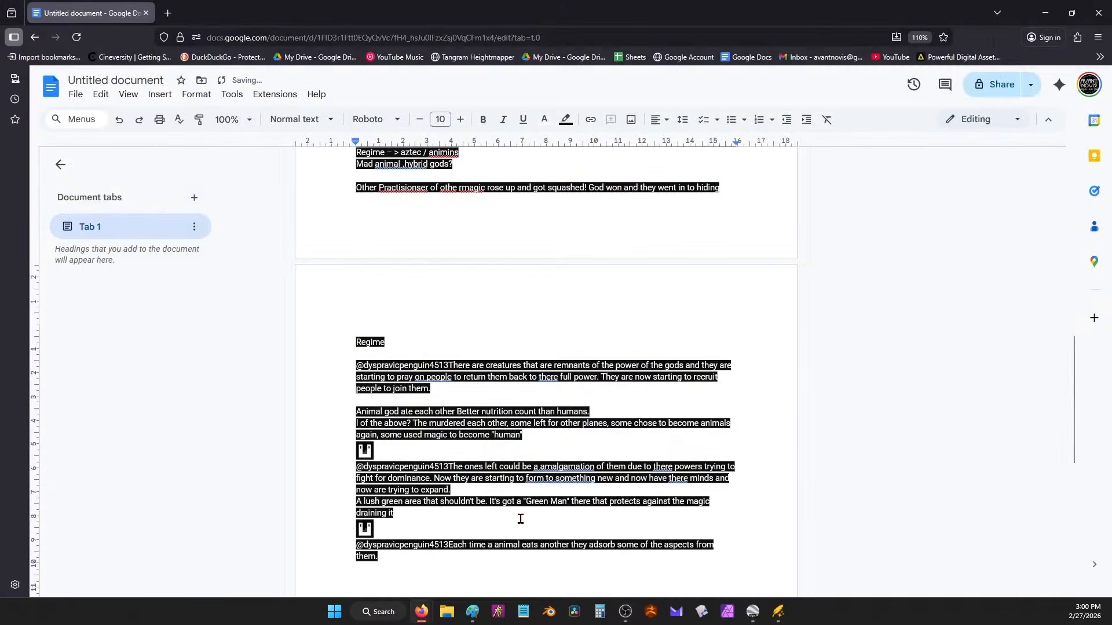
click(474, 491)
key(Return)
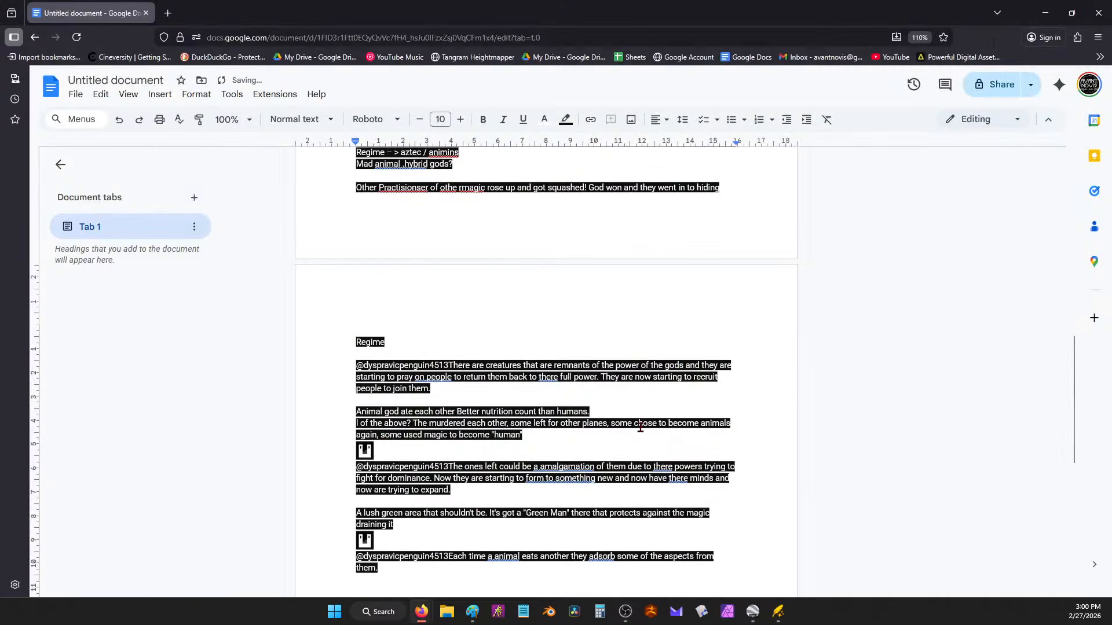
click(1045, 13)
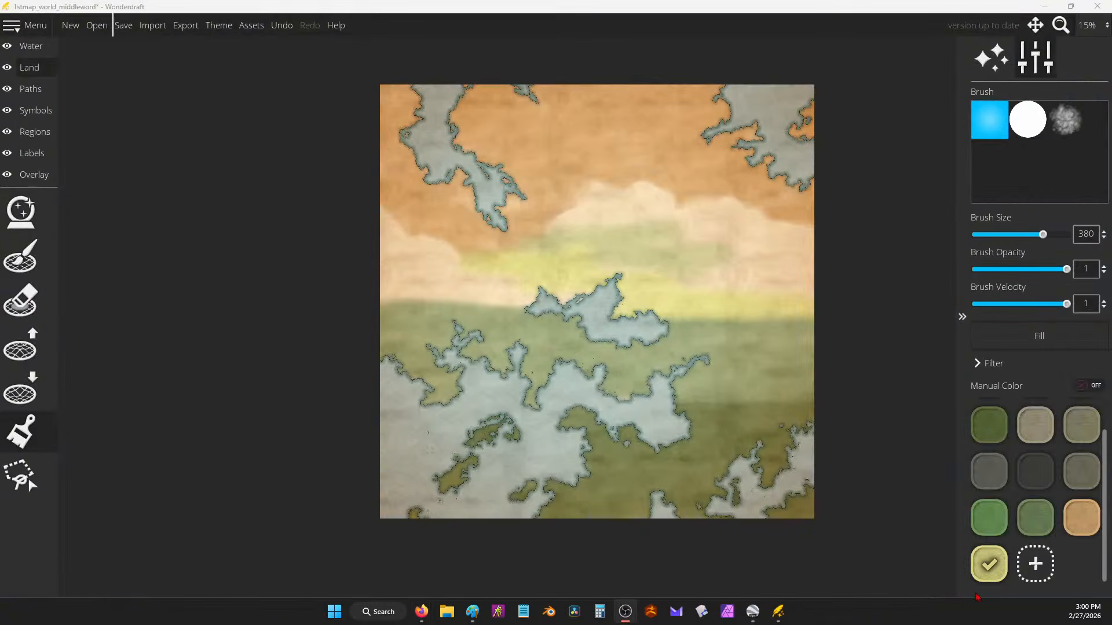
Step: Brush yellow over the remaining pale patches left and right of centre, then bring up the Docs notes
mouse_move(723, 276)
mouse_down()
mouse_move(612, 296)
mouse_move(695, 298)
mouse_move(830, 267)
mouse_move(521, 232)
mouse_move(555, 292)
mouse_move(402, 306)
mouse_move(465, 265)
mouse_move(338, 228)
mouse_move(400, 231)
mouse_move(382, 224)
mouse_move(453, 258)
mouse_move(517, 266)
mouse_move(629, 236)
mouse_move(625, 197)
mouse_up()
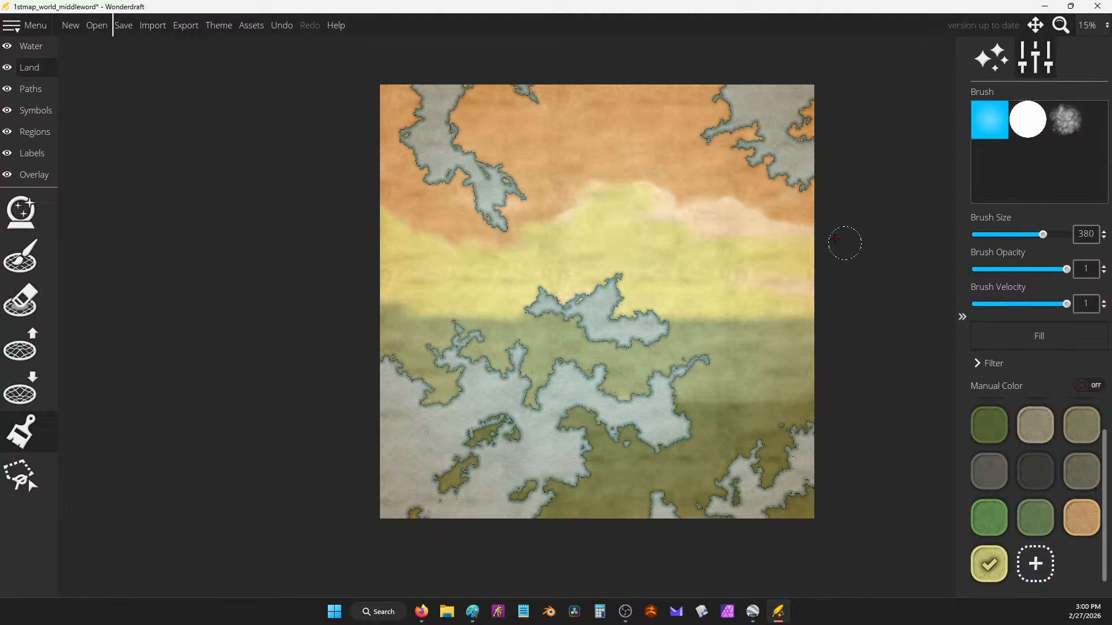
mouse_move(772, 274)
mouse_down()
mouse_move(754, 225)
mouse_move(662, 188)
mouse_move(604, 186)
mouse_move(574, 206)
mouse_move(767, 243)
mouse_move(741, 208)
mouse_move(658, 215)
mouse_up()
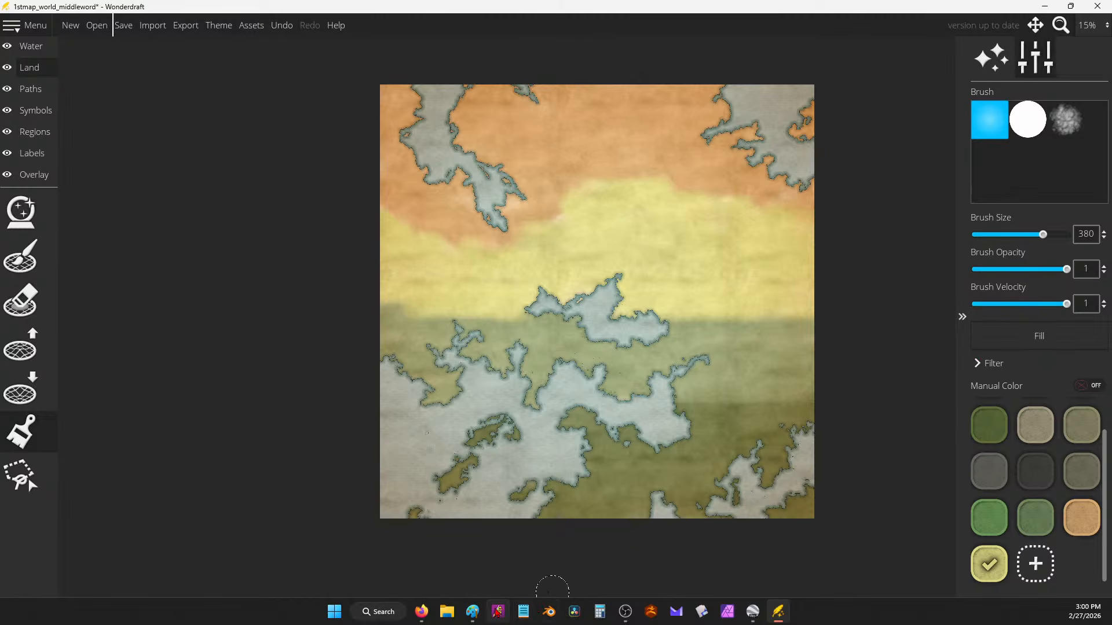
click(421, 612)
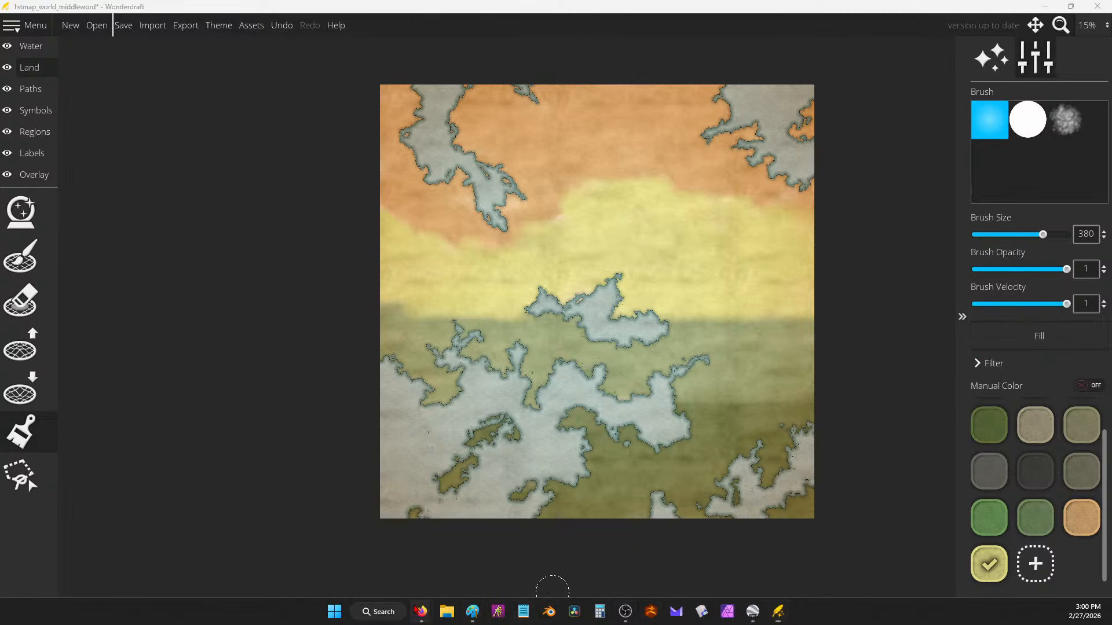
click(537, 571)
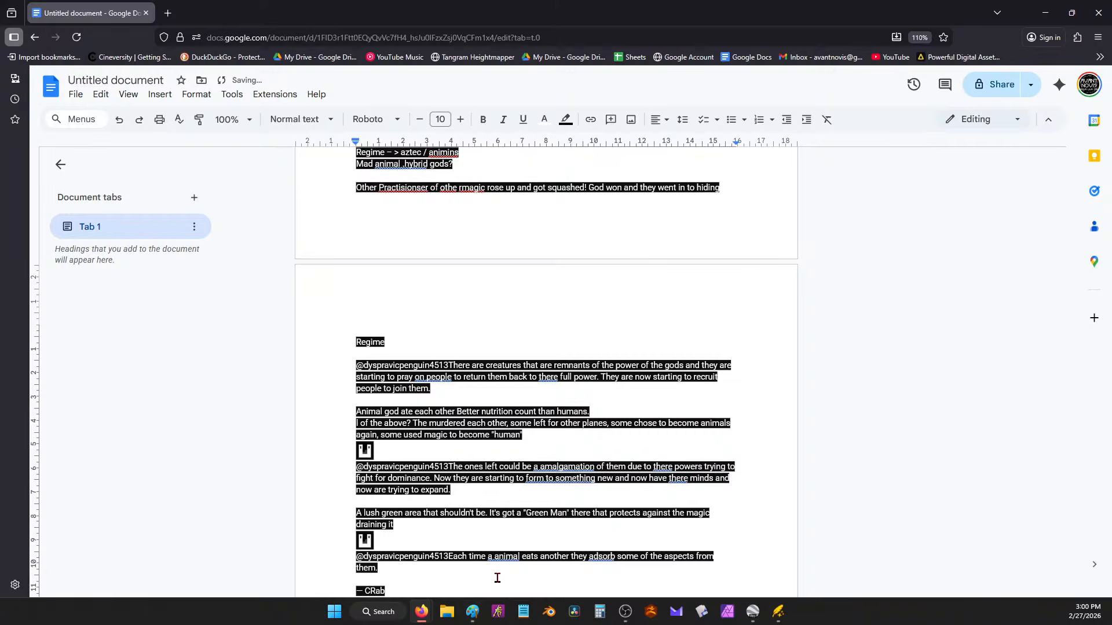
Step: Finish the dash list with '-- CRab thing' and '-- Platypus god', then minimize the notes
scroll(496, 578, down, 1)
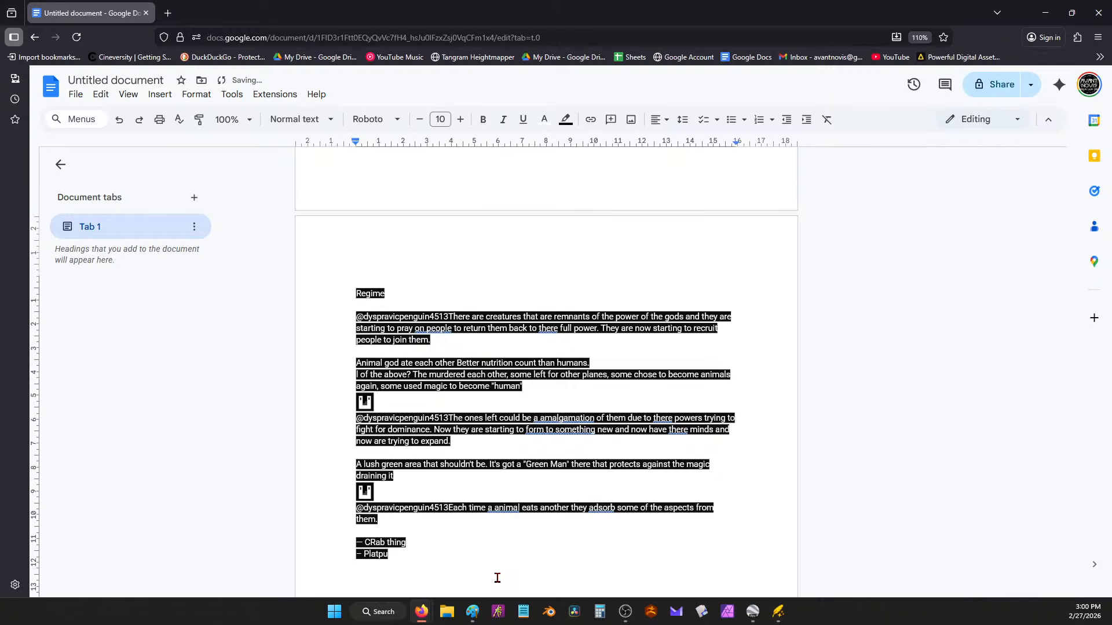
text(s gopd)
click(1045, 12)
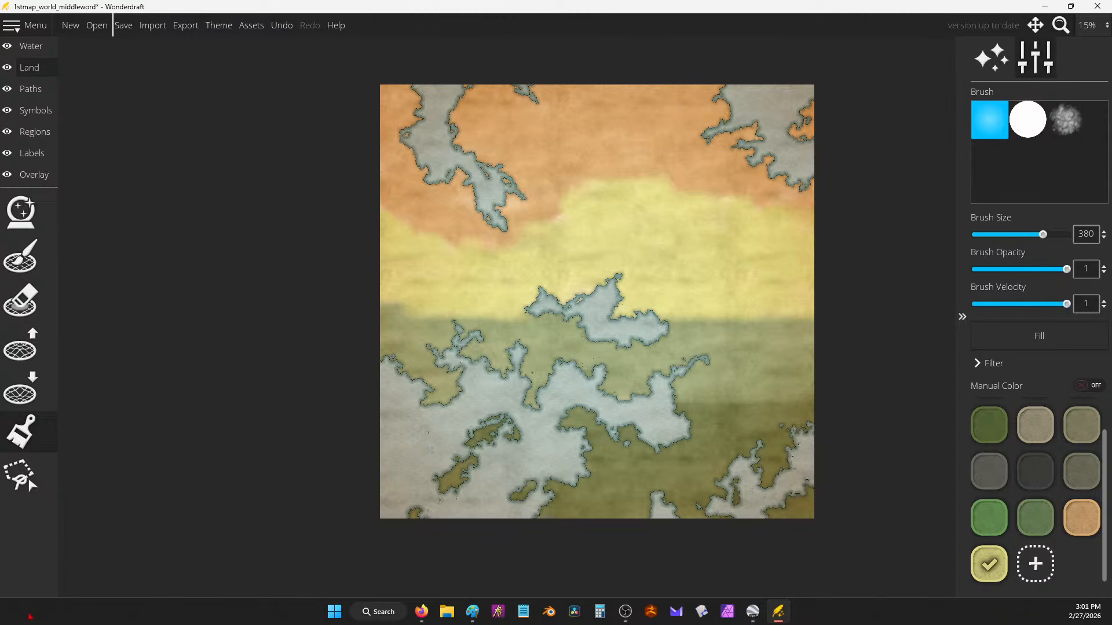
Step: Paint yellow over the green band on the right and along its top left
click(1036, 515)
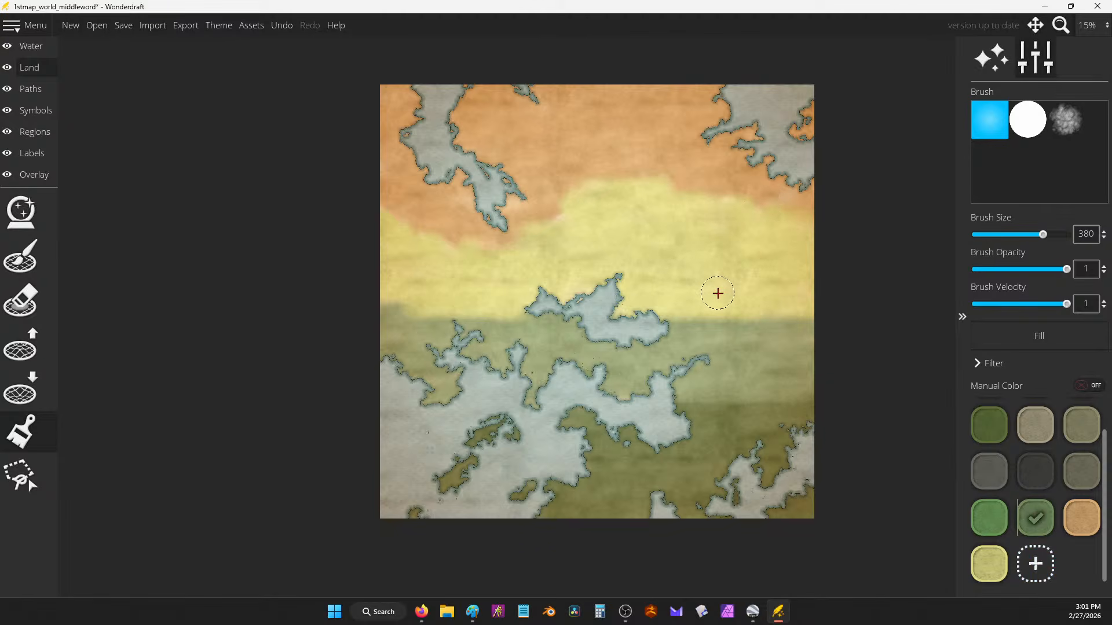
click(989, 565)
mouse_move(752, 315)
mouse_down()
mouse_move(771, 333)
mouse_move(788, 310)
mouse_up()
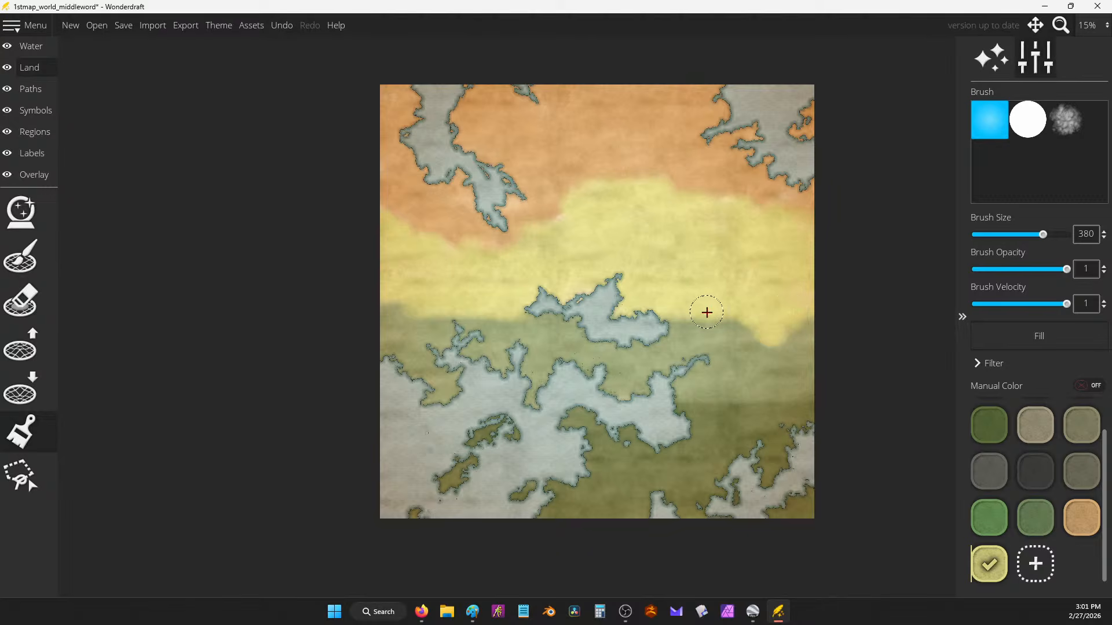
mouse_move(481, 303)
mouse_down()
mouse_move(426, 322)
mouse_move(389, 310)
mouse_up()
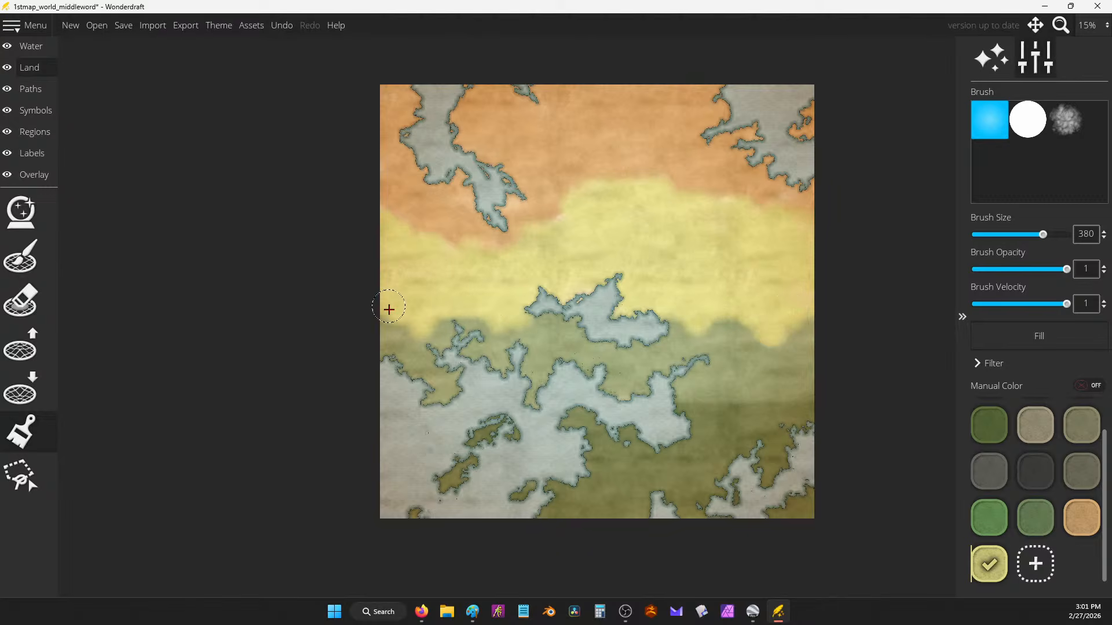
Step: Paint orange over the yellow and green bands, leaving green only along the lower coast
click(1082, 517)
mouse_move(568, 189)
mouse_down()
mouse_move(613, 225)
mouse_move(627, 202)
mouse_move(602, 188)
mouse_move(556, 211)
mouse_move(615, 216)
mouse_move(667, 179)
mouse_move(642, 190)
mouse_move(783, 200)
mouse_up()
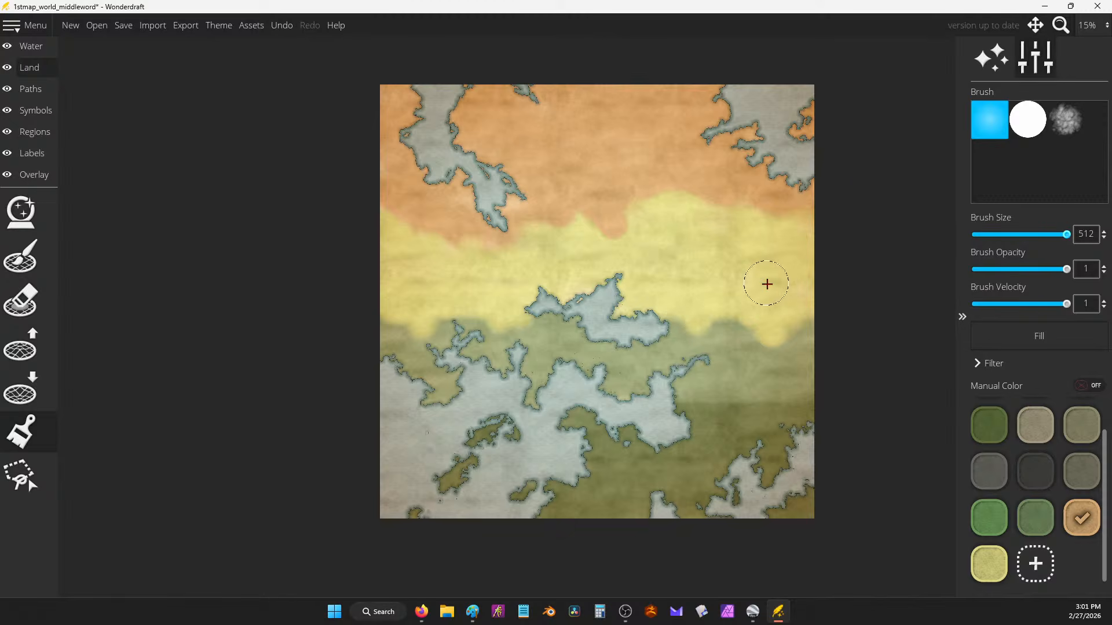
mouse_move(767, 284)
mouse_down()
mouse_move(774, 262)
mouse_move(401, 277)
mouse_move(372, 339)
mouse_move(381, 380)
mouse_move(617, 389)
mouse_move(809, 376)
mouse_move(829, 275)
mouse_move(389, 271)
mouse_move(363, 277)
mouse_move(544, 272)
mouse_move(749, 291)
mouse_move(291, 301)
mouse_move(651, 349)
mouse_move(653, 374)
mouse_move(574, 407)
mouse_move(697, 313)
mouse_move(583, 231)
mouse_move(595, 218)
mouse_move(753, 202)
mouse_move(565, 200)
mouse_move(565, 249)
mouse_move(490, 240)
mouse_move(579, 222)
mouse_move(410, 313)
mouse_move(404, 344)
mouse_move(600, 411)
mouse_move(554, 436)
mouse_move(428, 445)
mouse_move(534, 450)
mouse_move(696, 430)
mouse_move(752, 408)
mouse_move(725, 393)
mouse_move(904, 353)
mouse_move(633, 326)
mouse_up()
mouse_move(786, 417)
mouse_down()
mouse_move(700, 440)
mouse_move(639, 407)
mouse_up()
mouse_move(809, 283)
mouse_down()
mouse_move(784, 249)
mouse_move(392, 258)
mouse_move(369, 248)
mouse_up()
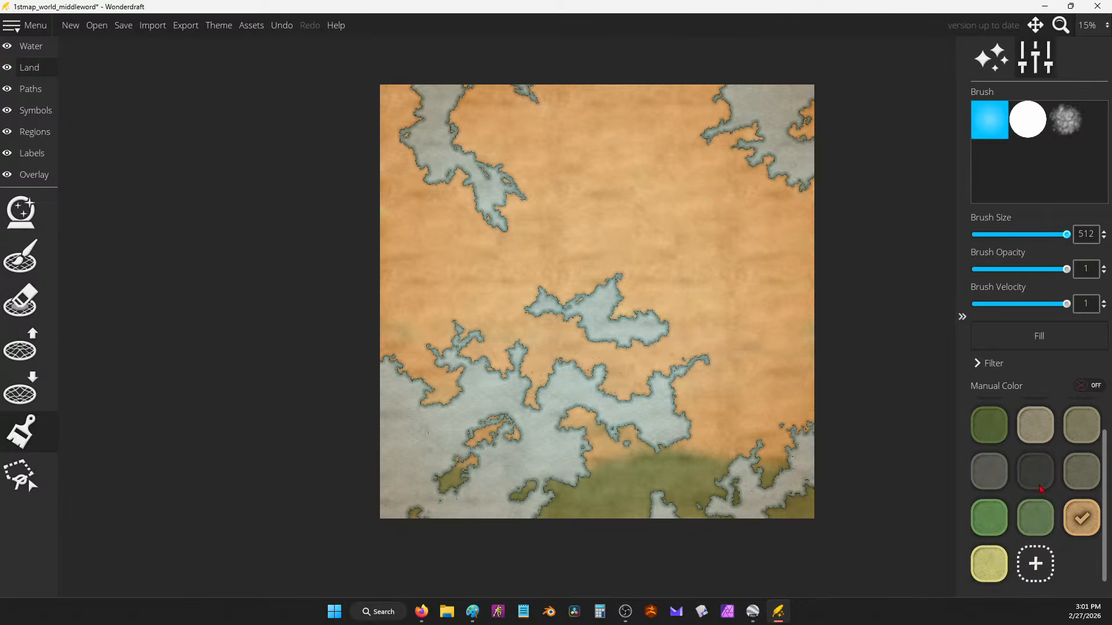
Step: Paint a yellow band across the upper land and a green band along the map's top
click(1001, 568)
mouse_move(819, 211)
mouse_down()
mouse_move(637, 191)
mouse_move(514, 219)
mouse_move(398, 196)
mouse_move(534, 223)
mouse_move(608, 180)
mouse_move(687, 174)
mouse_move(834, 197)
mouse_move(712, 139)
mouse_move(384, 179)
mouse_move(399, 119)
mouse_move(711, 174)
mouse_up()
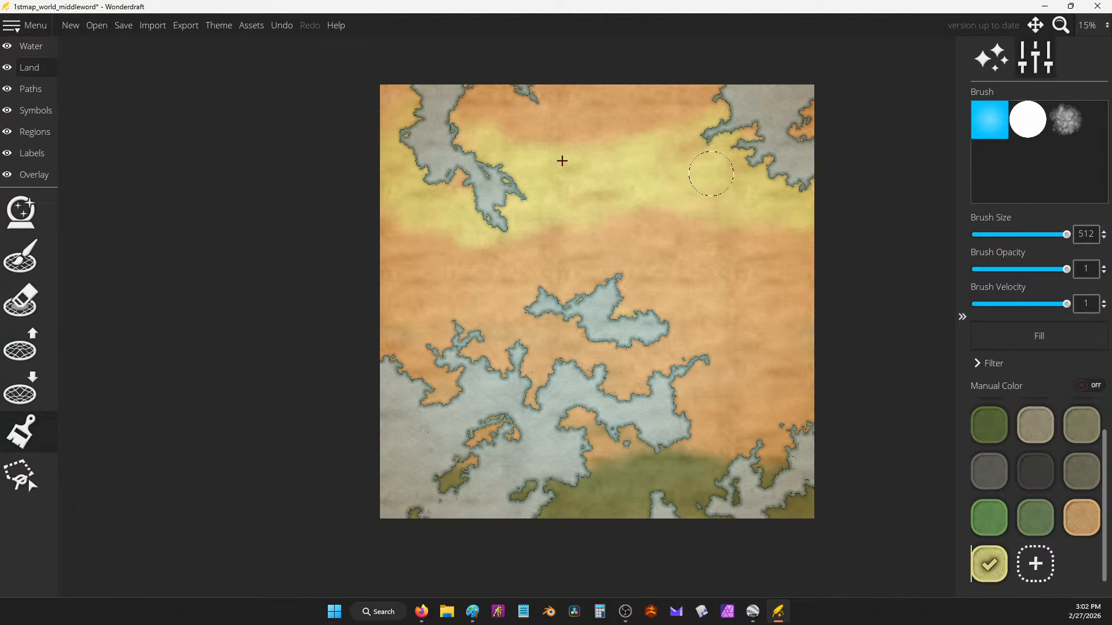
click(1036, 518)
mouse_move(681, 125)
mouse_down()
mouse_move(677, 95)
mouse_move(630, 90)
mouse_move(791, 111)
mouse_move(534, 88)
mouse_move(438, 108)
mouse_move(527, 124)
mouse_move(389, 117)
mouse_move(399, 94)
mouse_move(445, 88)
mouse_move(620, 129)
mouse_move(781, 104)
mouse_up()
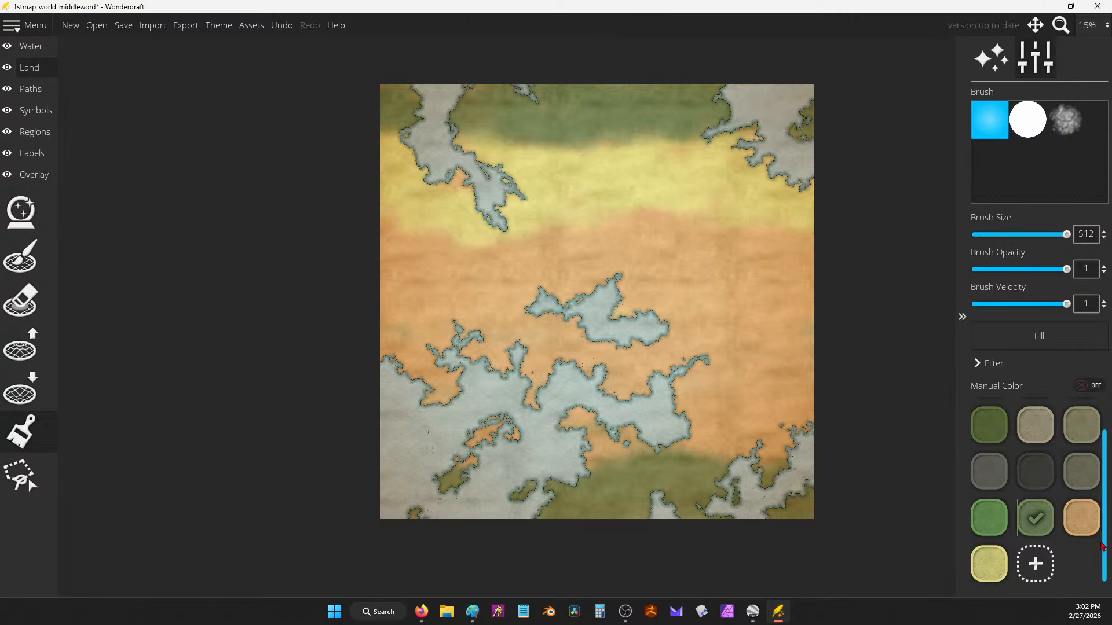
Step: Paint yellow near the lower-right coast, then cover the lower land with orange
click(989, 563)
mouse_move(711, 449)
mouse_down()
mouse_move(748, 443)
mouse_move(719, 456)
mouse_move(702, 423)
mouse_move(683, 449)
mouse_move(628, 440)
mouse_move(608, 463)
mouse_move(715, 475)
mouse_move(806, 463)
mouse_move(687, 425)
mouse_move(628, 447)
mouse_move(569, 416)
mouse_move(699, 454)
mouse_up()
click(1081, 517)
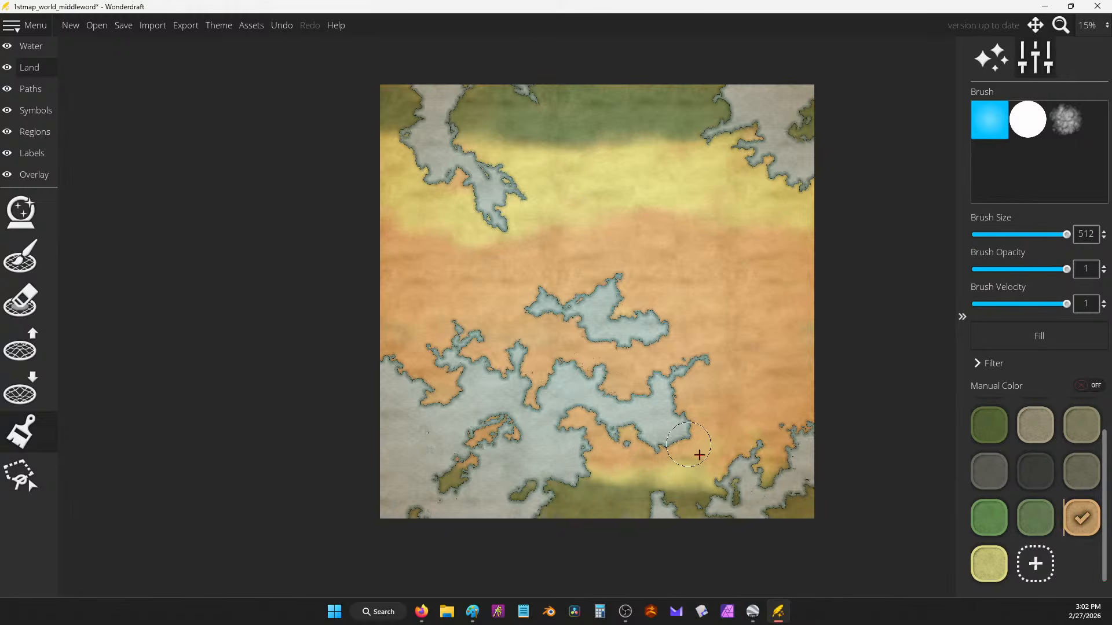
drag(1073, 416, 1027, 427)
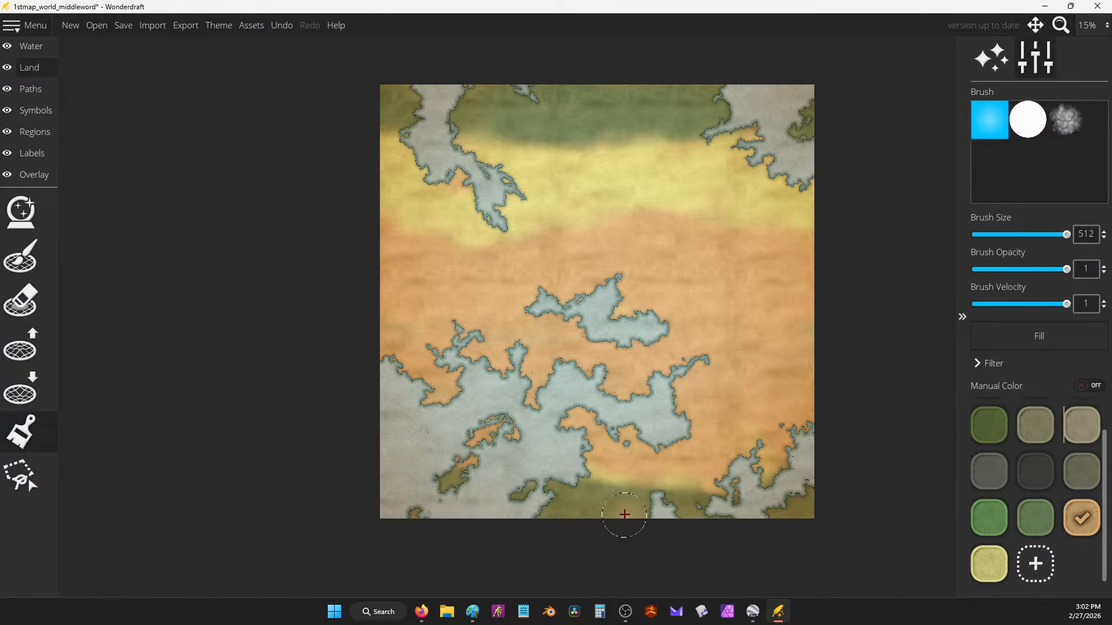
mouse_move(623, 519)
mouse_down()
mouse_move(640, 492)
mouse_move(685, 503)
mouse_move(634, 514)
mouse_move(608, 485)
mouse_move(543, 501)
mouse_move(581, 514)
mouse_move(633, 480)
mouse_move(697, 506)
mouse_up()
click(1049, 428)
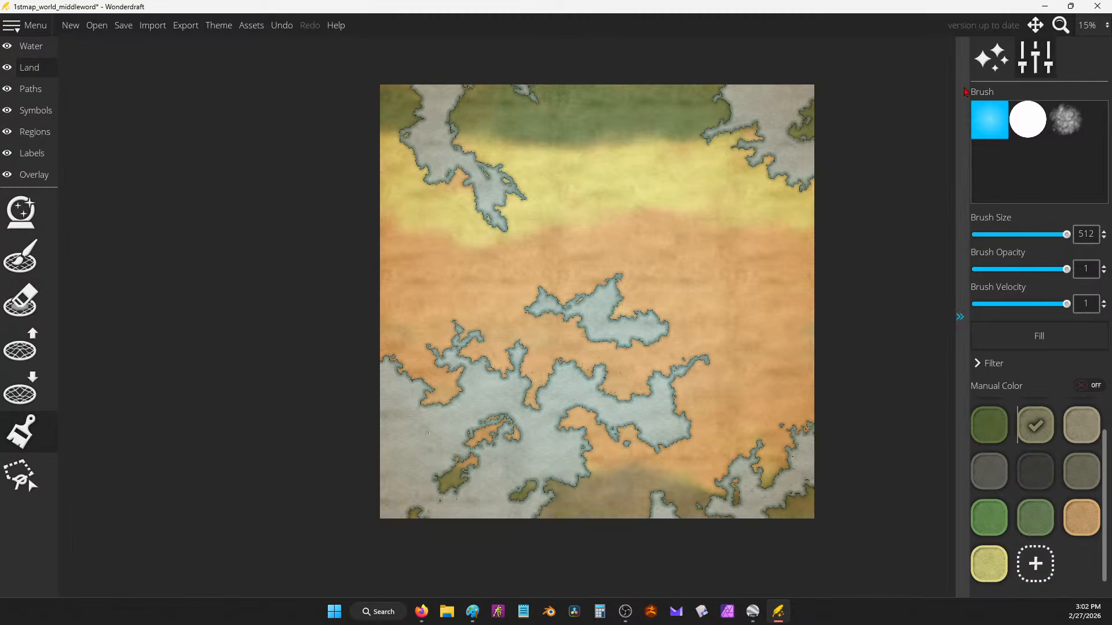
click(1077, 524)
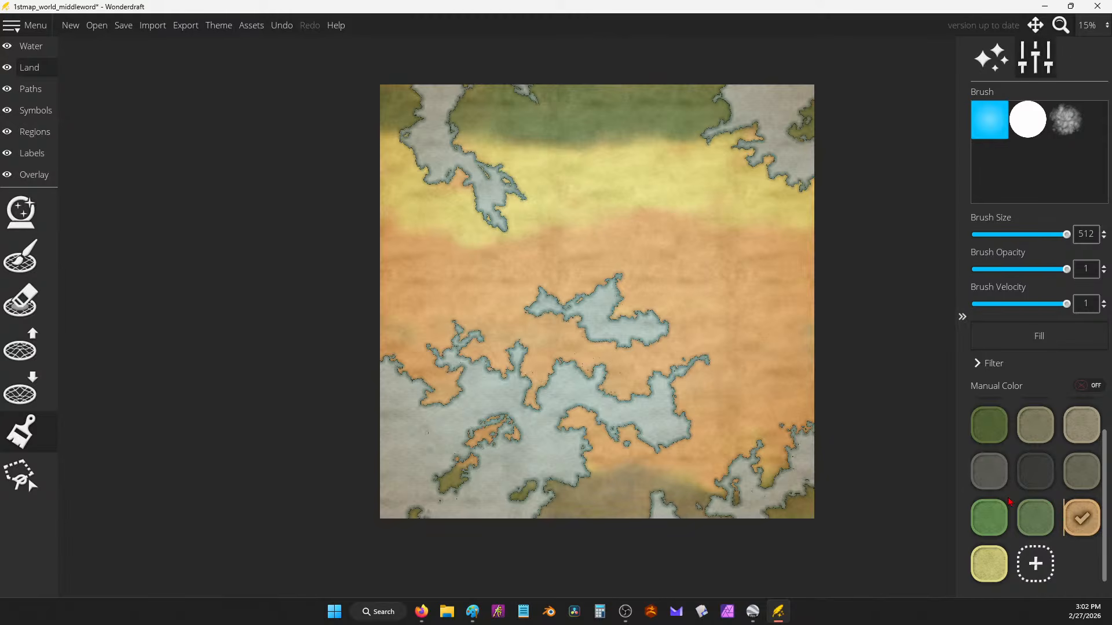
Step: Restore bright green along the bottom edge and over the southern land
click(989, 518)
drag(573, 509, 717, 520)
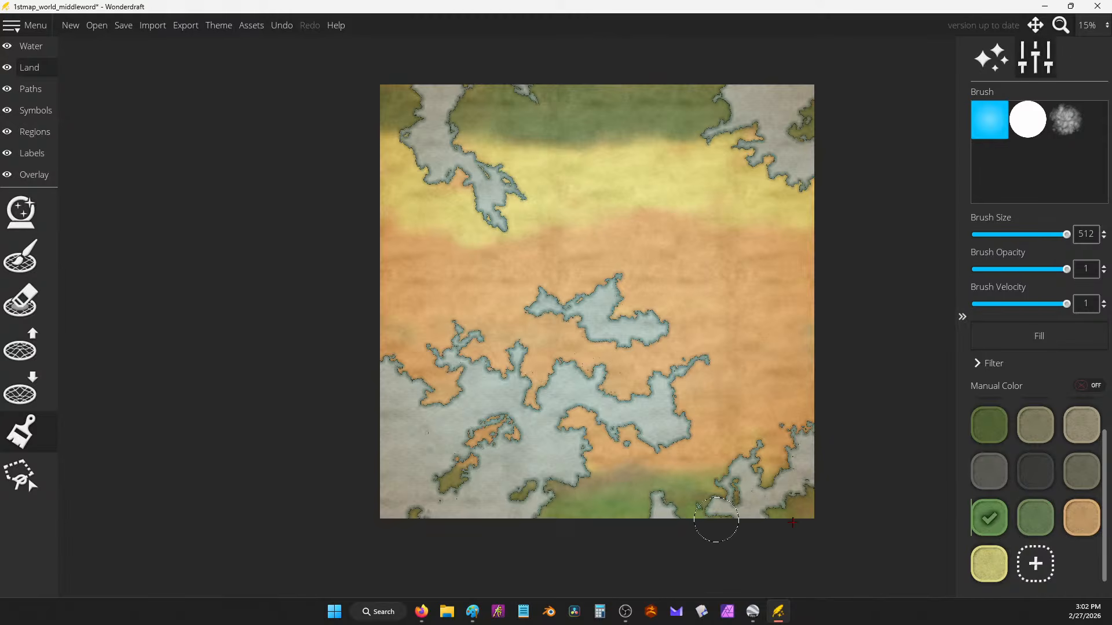
drag(585, 470, 774, 467)
click(1036, 518)
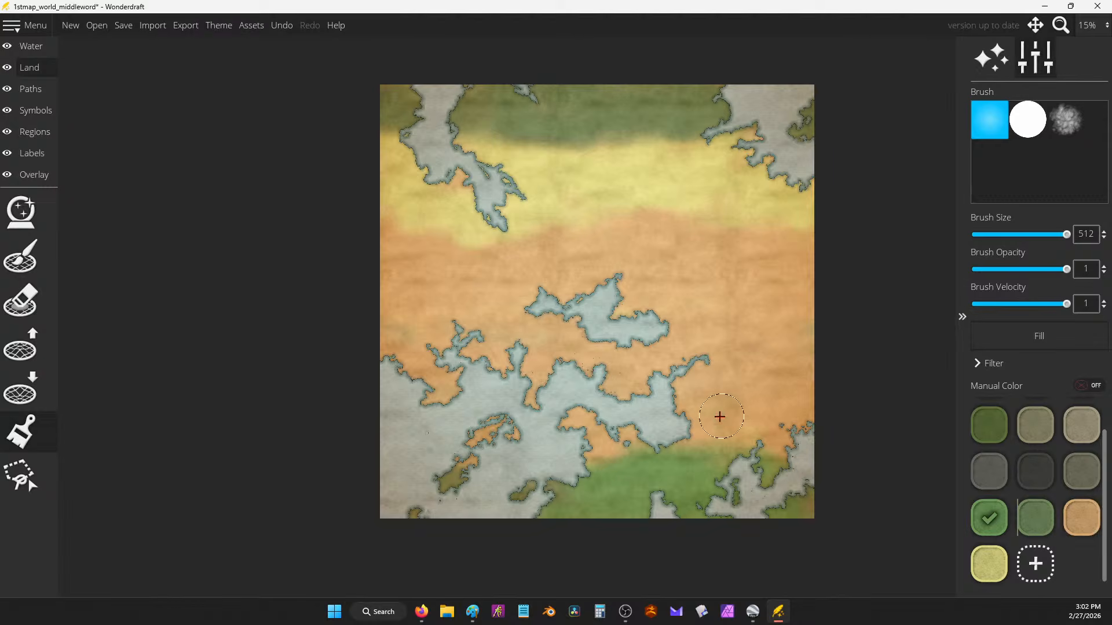
mouse_move(720, 417)
mouse_down()
mouse_move(674, 500)
mouse_move(782, 428)
mouse_move(700, 400)
mouse_move(731, 422)
mouse_up()
click(1035, 518)
Step: Paint yellow across the central orange land
click(989, 548)
mouse_move(747, 298)
mouse_down()
mouse_move(784, 355)
mouse_move(732, 381)
mouse_move(749, 366)
mouse_move(588, 349)
mouse_move(623, 329)
mouse_move(600, 320)
mouse_up()
mouse_move(523, 320)
mouse_down()
mouse_move(486, 345)
mouse_move(561, 374)
mouse_move(433, 389)
mouse_move(606, 378)
mouse_move(638, 365)
mouse_move(640, 336)
mouse_move(845, 328)
mouse_move(836, 398)
mouse_move(810, 349)
mouse_move(573, 311)
mouse_move(487, 342)
mouse_move(610, 384)
mouse_move(739, 379)
mouse_move(656, 360)
mouse_move(737, 355)
mouse_move(633, 441)
mouse_move(559, 319)
mouse_up()
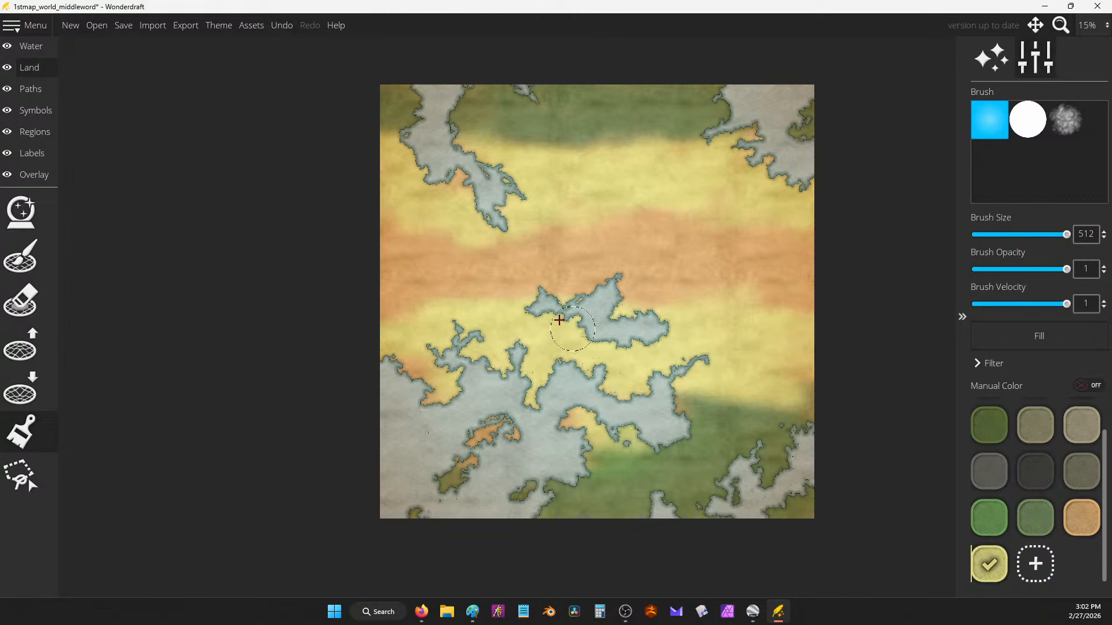
Step: Yellow the patches around the central lake and paint orange across the east and top centre
mouse_move(649, 407)
mouse_down()
mouse_move(732, 373)
mouse_move(703, 315)
mouse_move(555, 287)
mouse_move(432, 301)
mouse_move(509, 422)
mouse_move(509, 365)
mouse_move(762, 260)
mouse_move(802, 295)
mouse_up()
click(1083, 524)
mouse_move(715, 281)
mouse_down()
mouse_move(789, 280)
mouse_move(732, 245)
mouse_up()
mouse_move(654, 178)
mouse_down()
mouse_move(614, 78)
mouse_move(703, 205)
mouse_move(606, 101)
mouse_move(567, 213)
mouse_move(517, 233)
mouse_move(556, 161)
mouse_move(532, 126)
mouse_move(501, 131)
mouse_move(582, 94)
mouse_move(614, 148)
mouse_move(582, 223)
mouse_move(586, 244)
mouse_move(692, 217)
mouse_move(635, 242)
mouse_move(693, 176)
mouse_move(666, 124)
mouse_move(685, 110)
mouse_move(685, 189)
mouse_move(810, 238)
mouse_move(689, 243)
mouse_move(670, 257)
mouse_move(760, 300)
mouse_move(827, 310)
mouse_move(602, 221)
mouse_move(414, 297)
mouse_move(383, 272)
mouse_move(393, 209)
mouse_move(450, 249)
mouse_move(557, 234)
mouse_up()
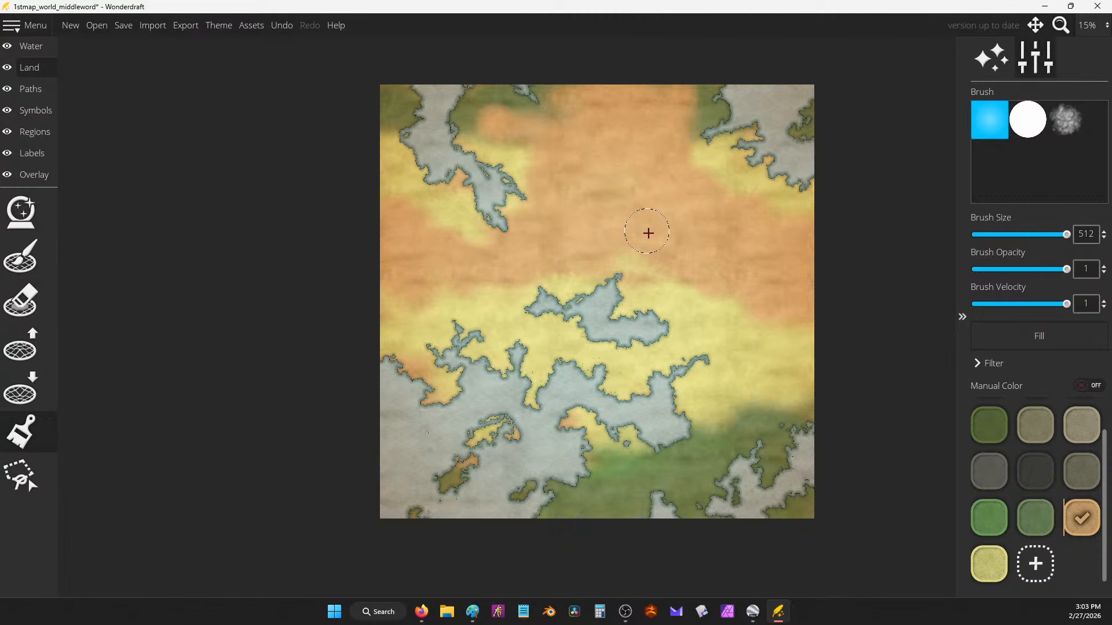
Step: Add yellow and olive-green fringes along the map's top edge with #dcd682 touch-ups
click(988, 564)
mouse_move(427, 74)
mouse_down()
mouse_move(492, 109)
mouse_move(611, 92)
mouse_move(675, 105)
mouse_move(682, 135)
mouse_move(614, 94)
mouse_move(550, 106)
mouse_move(501, 136)
mouse_move(511, 181)
mouse_move(490, 226)
mouse_up()
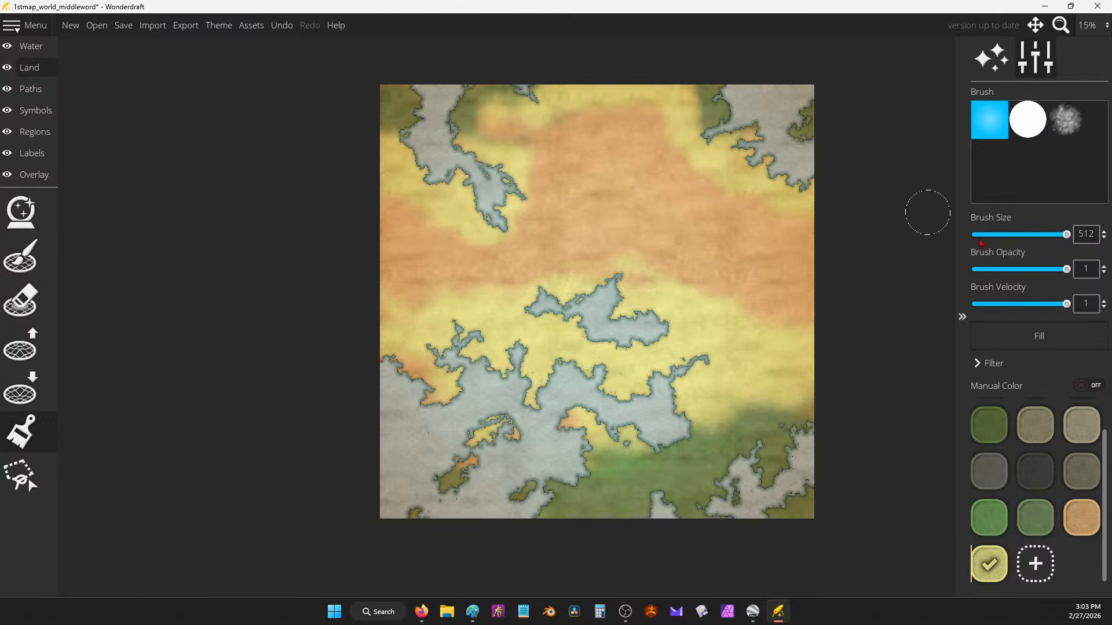
click(1033, 520)
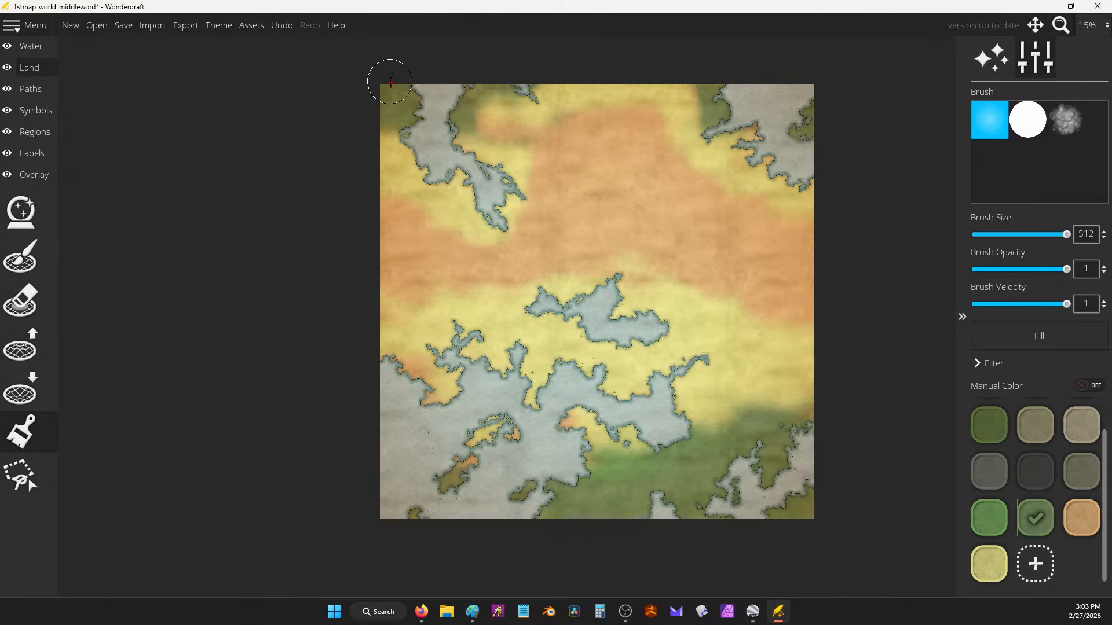
mouse_move(505, 81)
mouse_down()
mouse_move(626, 69)
mouse_move(591, 60)
mouse_move(759, 130)
mouse_move(807, 180)
mouse_up()
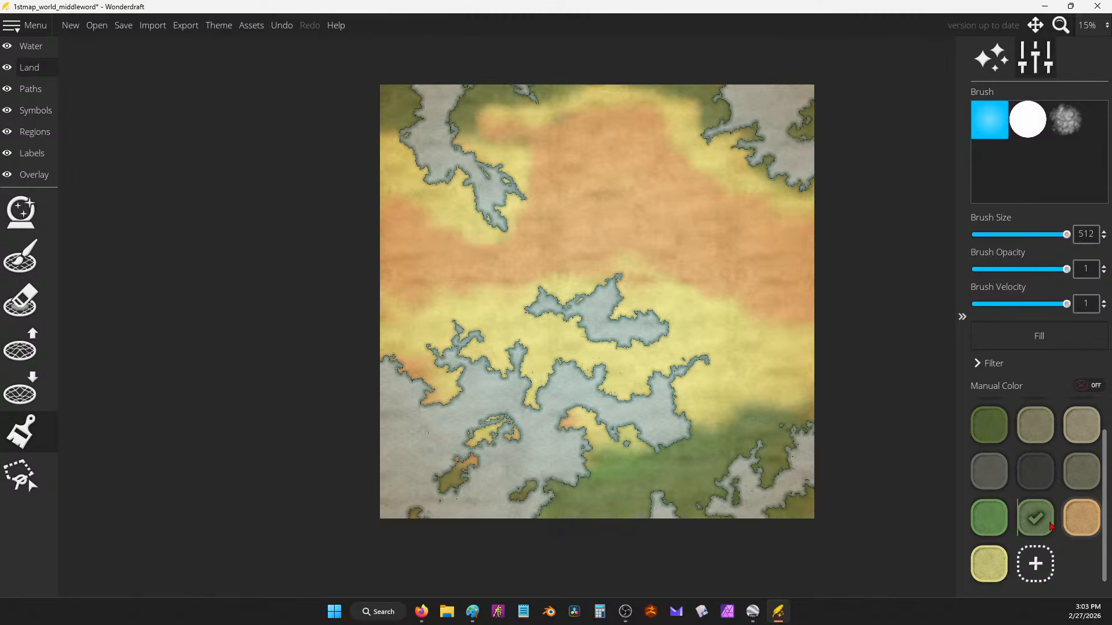
click(994, 575)
mouse_move(533, 106)
mouse_down()
mouse_move(497, 124)
mouse_move(681, 127)
mouse_move(544, 104)
mouse_move(486, 136)
mouse_up()
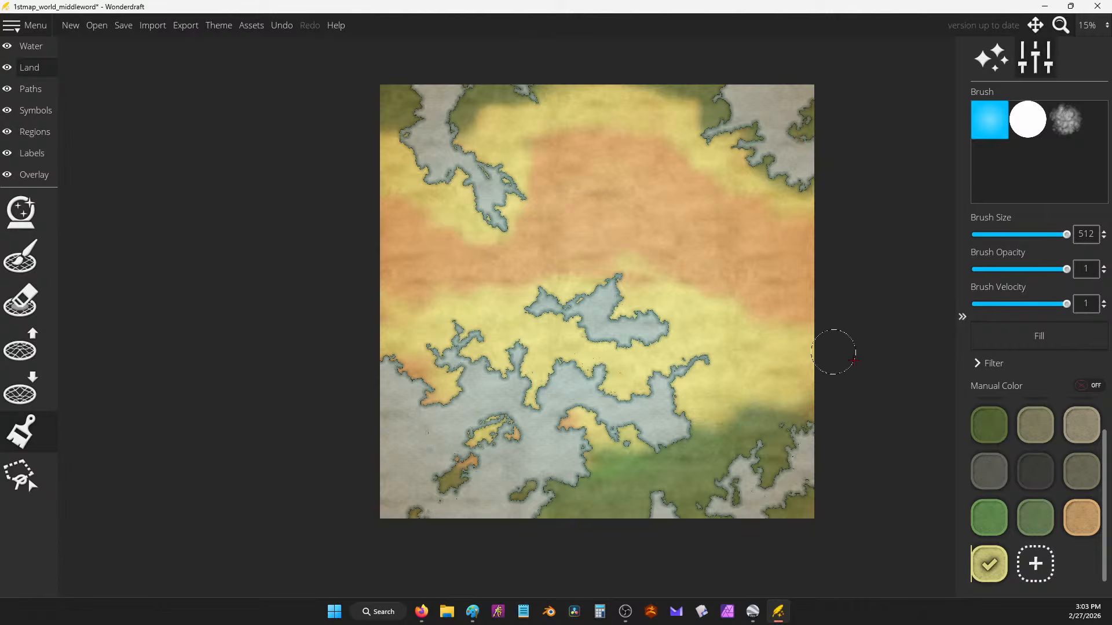
Step: Widen the orange band over the yellow on the right and under the top coast
click(1082, 517)
mouse_move(660, 278)
mouse_down()
mouse_move(712, 318)
mouse_move(766, 313)
mouse_move(759, 325)
mouse_move(811, 336)
mouse_move(755, 325)
mouse_move(746, 305)
mouse_move(805, 220)
mouse_up()
mouse_move(773, 187)
mouse_down()
mouse_move(731, 179)
mouse_move(703, 189)
mouse_up()
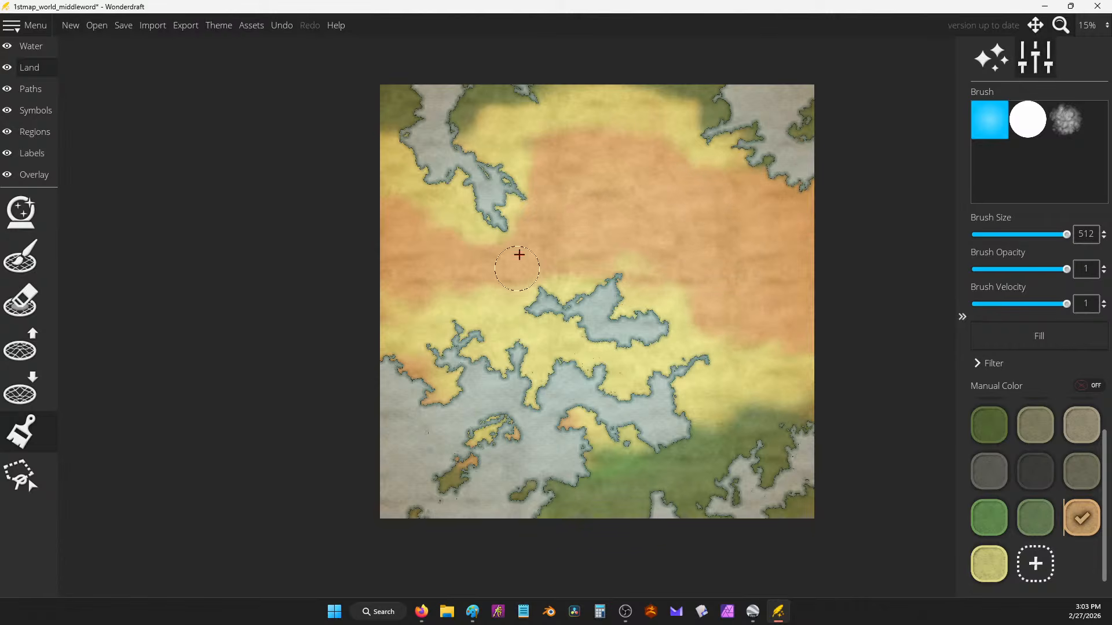
mouse_move(519, 255)
mouse_down()
mouse_move(478, 216)
mouse_move(503, 241)
mouse_move(518, 202)
mouse_move(539, 194)
mouse_move(476, 223)
mouse_move(440, 211)
mouse_move(449, 263)
mouse_move(496, 314)
mouse_move(493, 275)
mouse_move(638, 259)
mouse_move(686, 298)
mouse_move(847, 282)
mouse_up()
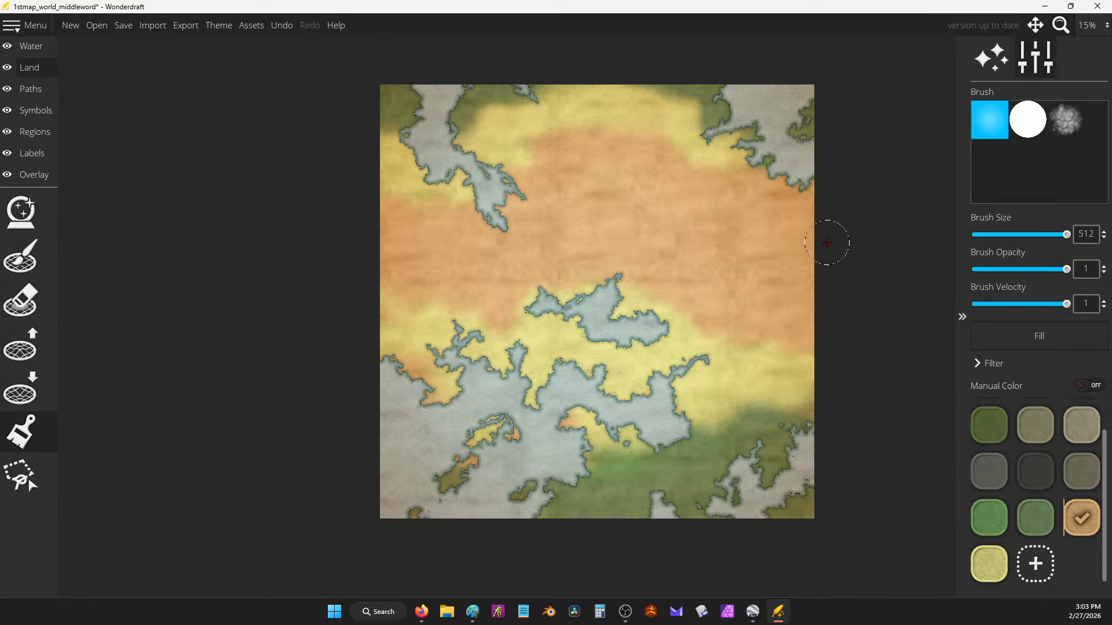
mouse_move(570, 308)
mouse_down()
mouse_move(643, 332)
mouse_move(635, 296)
mouse_move(585, 288)
mouse_move(706, 284)
mouse_up()
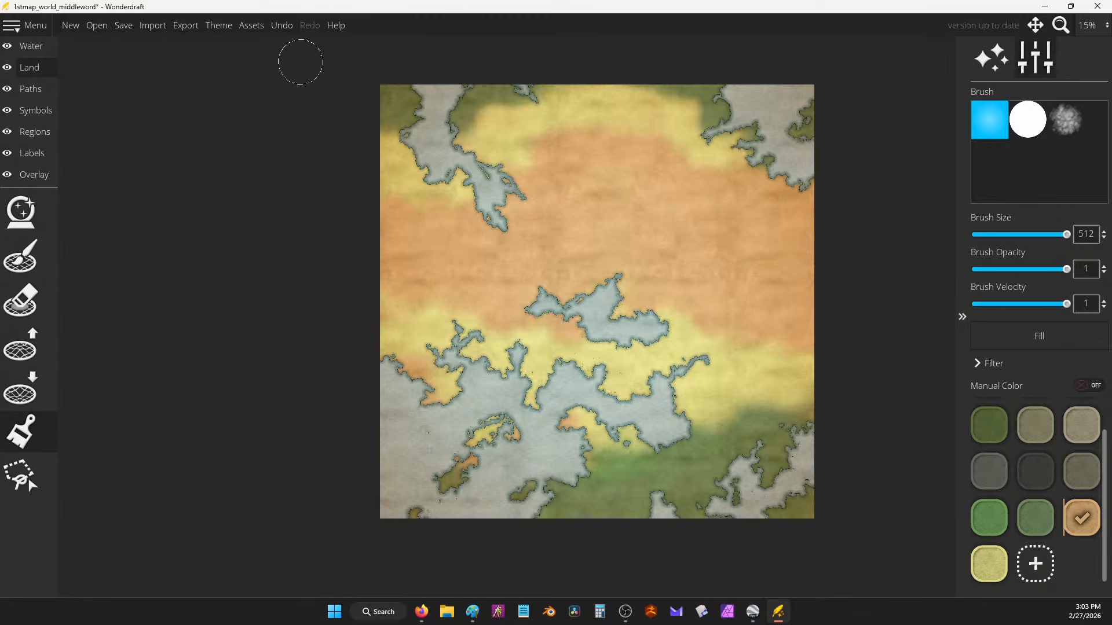
Step: In Google Earth Pro, measure about 43 km across a mountain range
key(alt+Tab)
scroll(720, 198, up, 3)
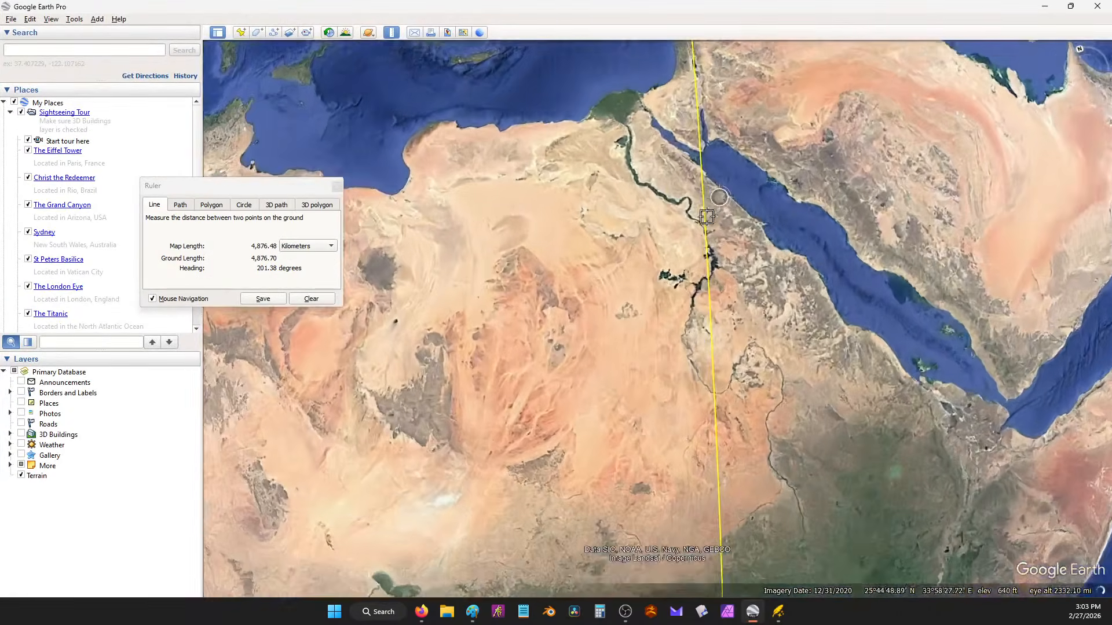
scroll(706, 216, up, 3)
drag(707, 203, 711, 451)
drag(692, 145, 738, 275)
scroll(728, 225, down, 2)
drag(728, 224, 737, 342)
drag(541, 130, 643, 316)
scroll(783, 283, down, 2)
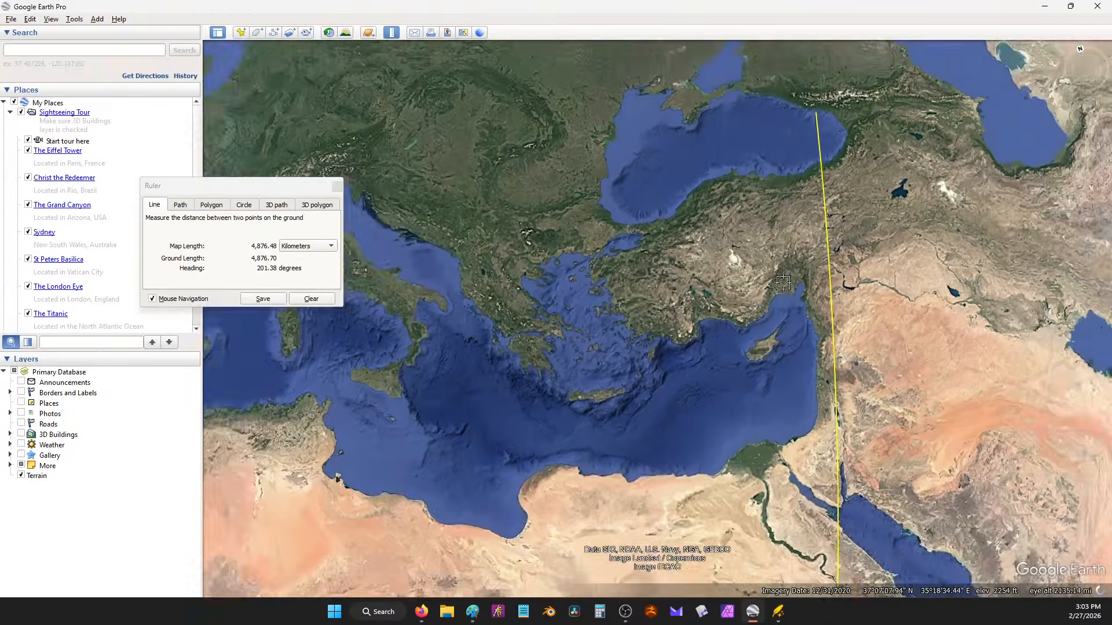
scroll(731, 303, up, 6)
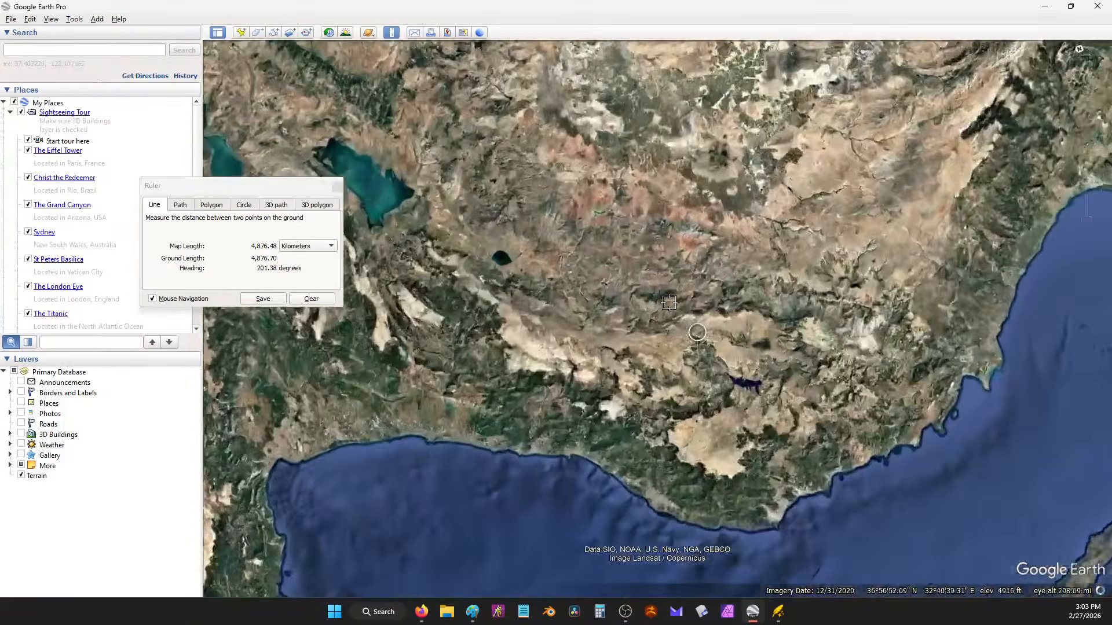
scroll(669, 303, up, 3)
drag(440, 375, 573, 303)
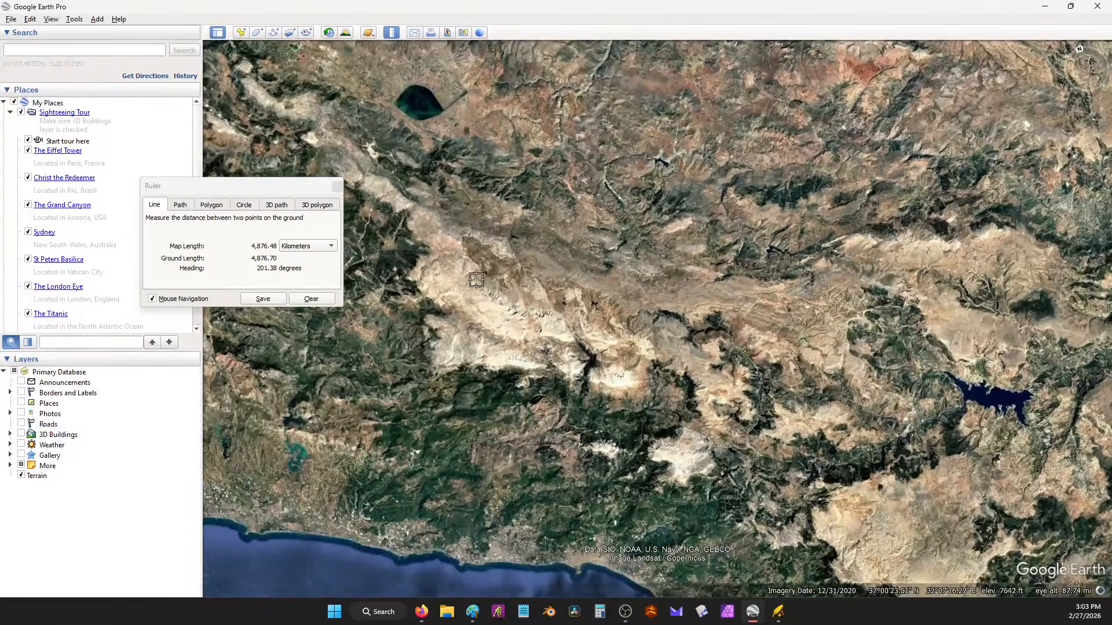
click(424, 282)
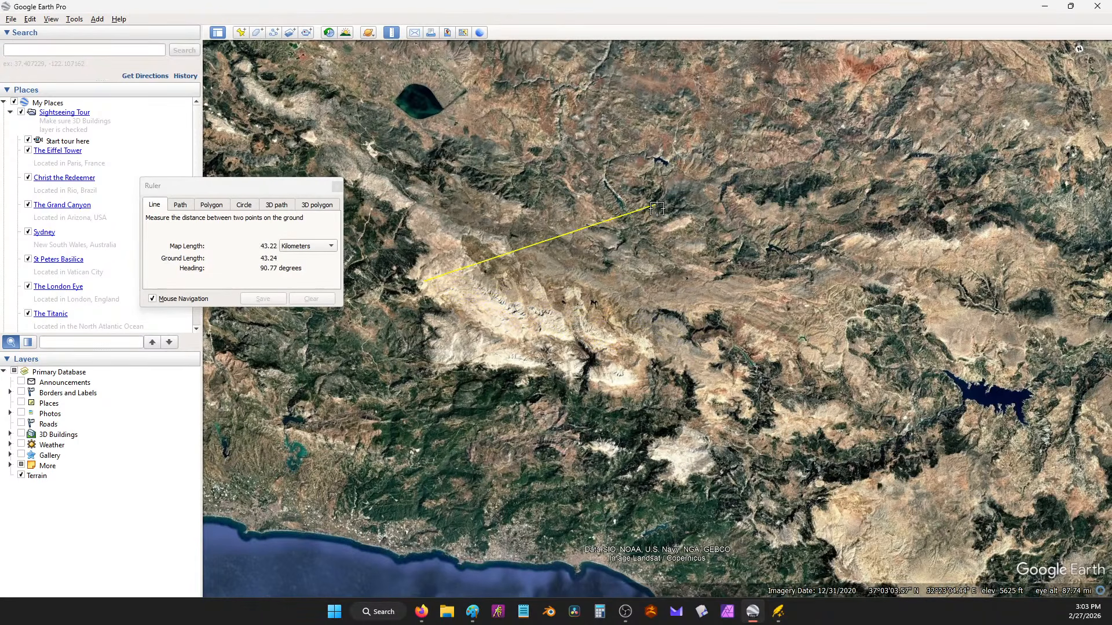
click(656, 211)
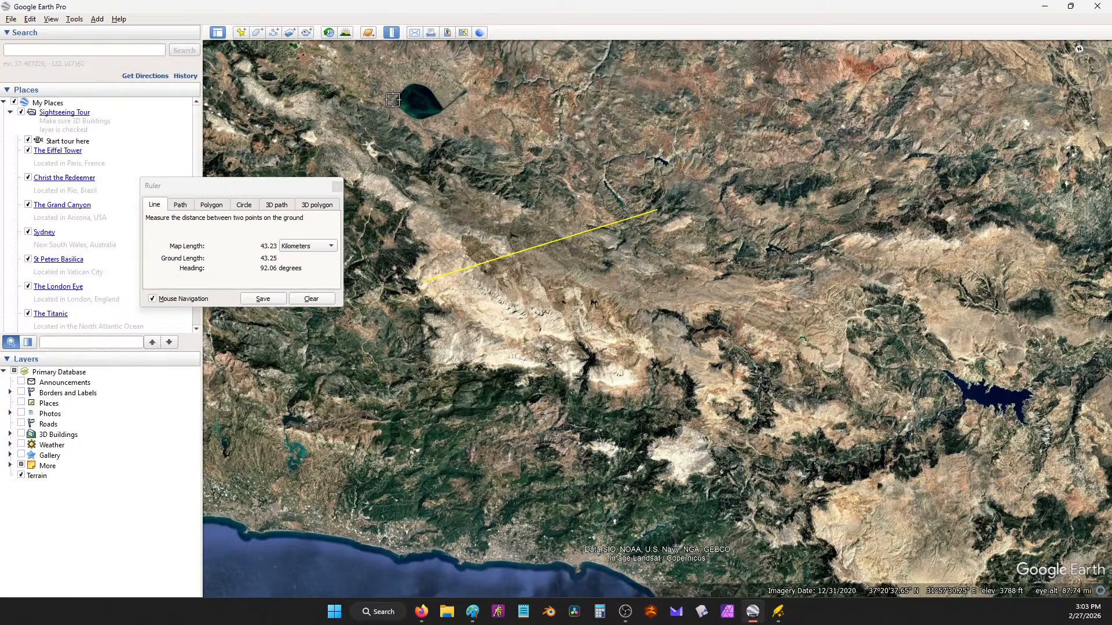
Step: Measure the dark lake at about 10.01 km across, then minimize Google Earth
drag(392, 101, 492, 213)
scroll(490, 215, up, 6)
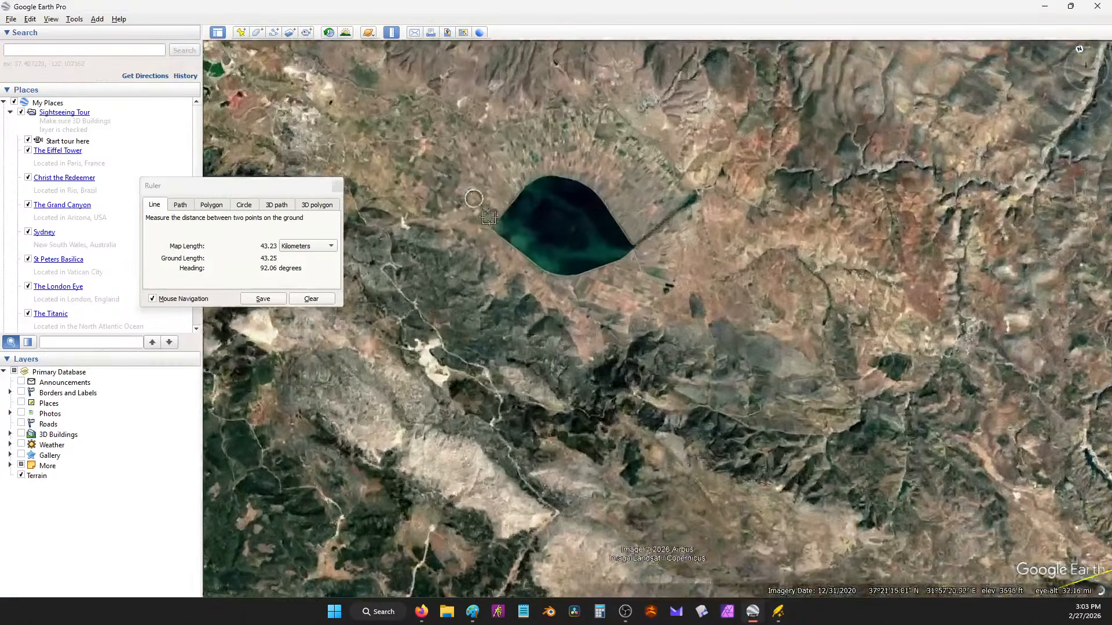
click(488, 223)
click(639, 248)
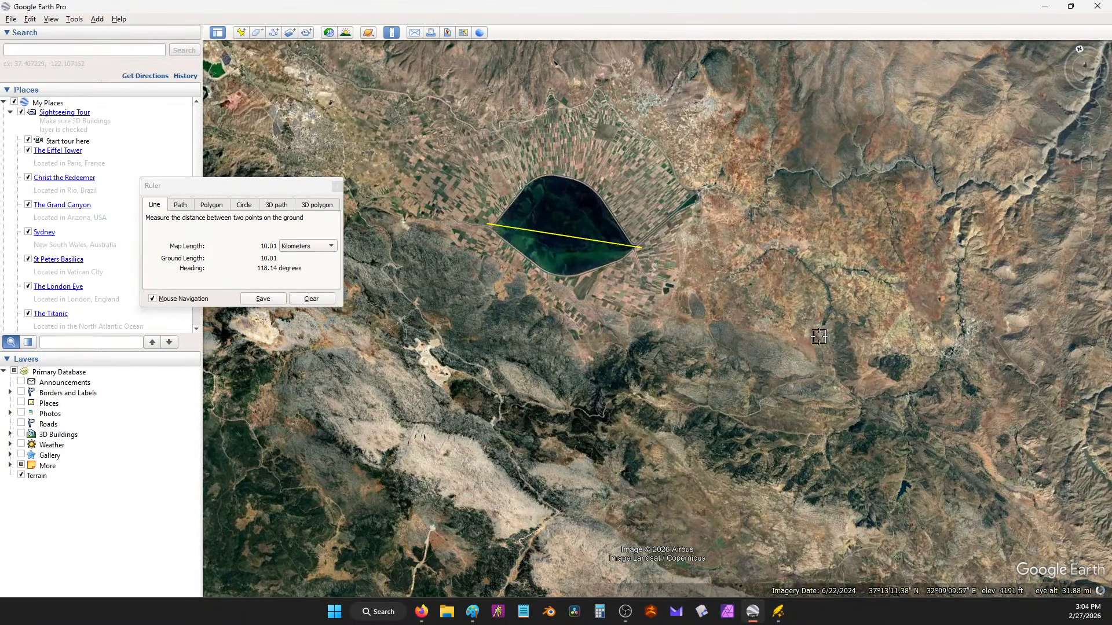
click(1045, 6)
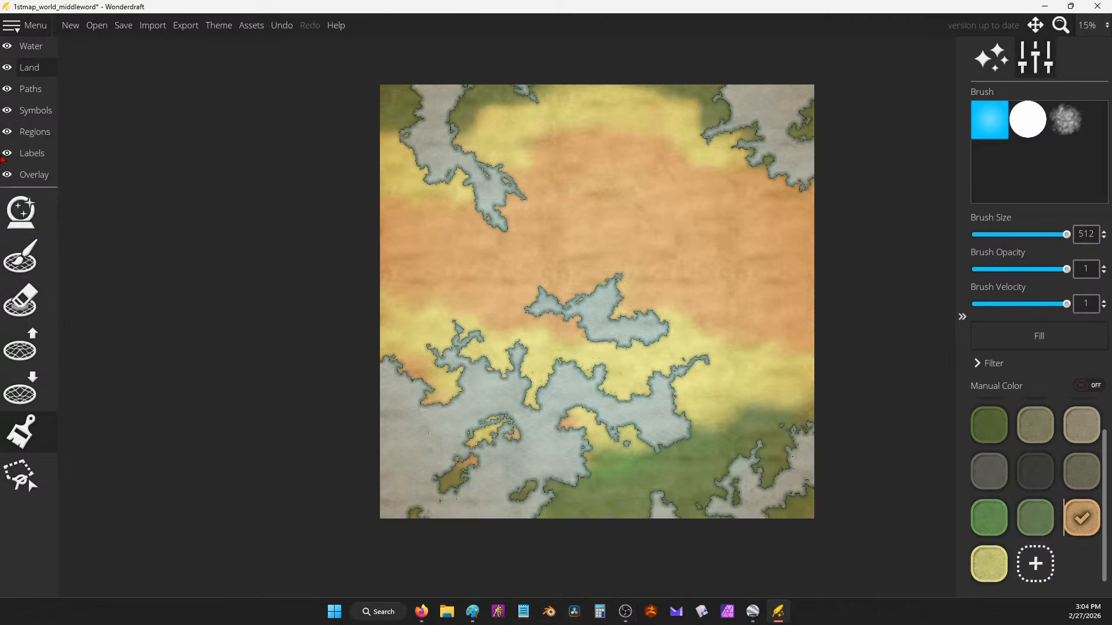
Step: Paint a trial chain of mountain symbols on the land, undoing one stray stroke
click(42, 110)
click(21, 300)
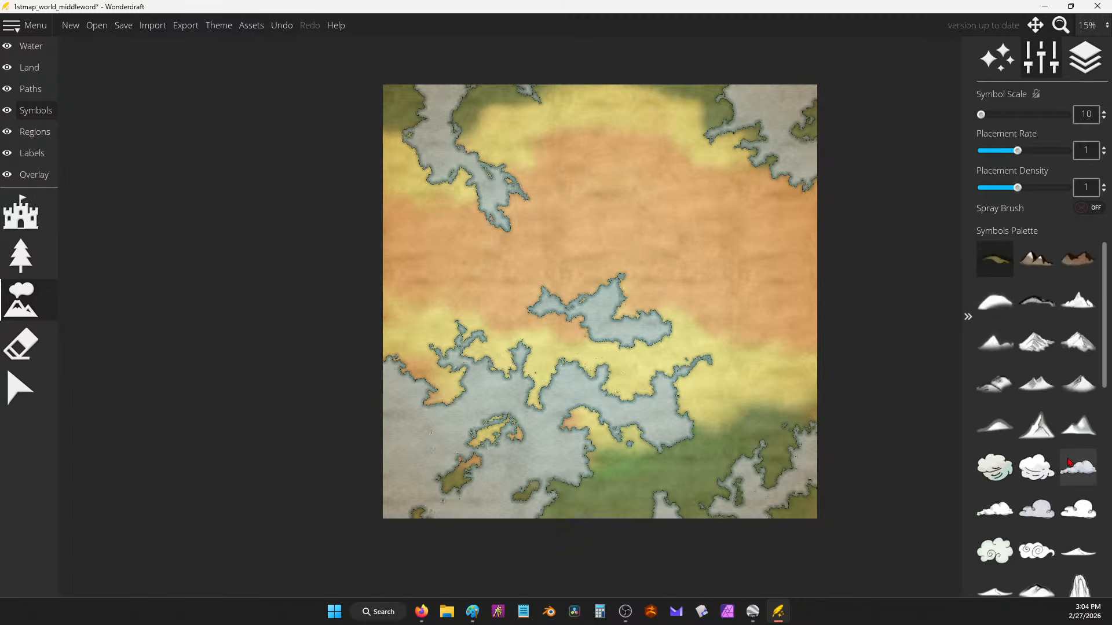
scroll(1053, 423, down, 3)
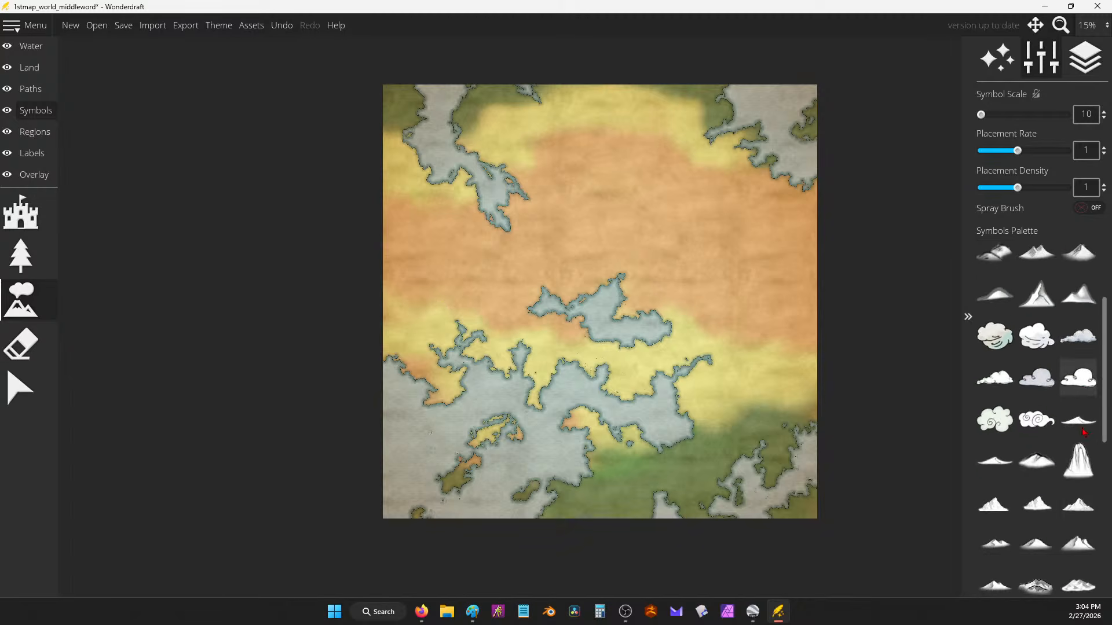
click(1078, 503)
scroll(527, 237, up, 7)
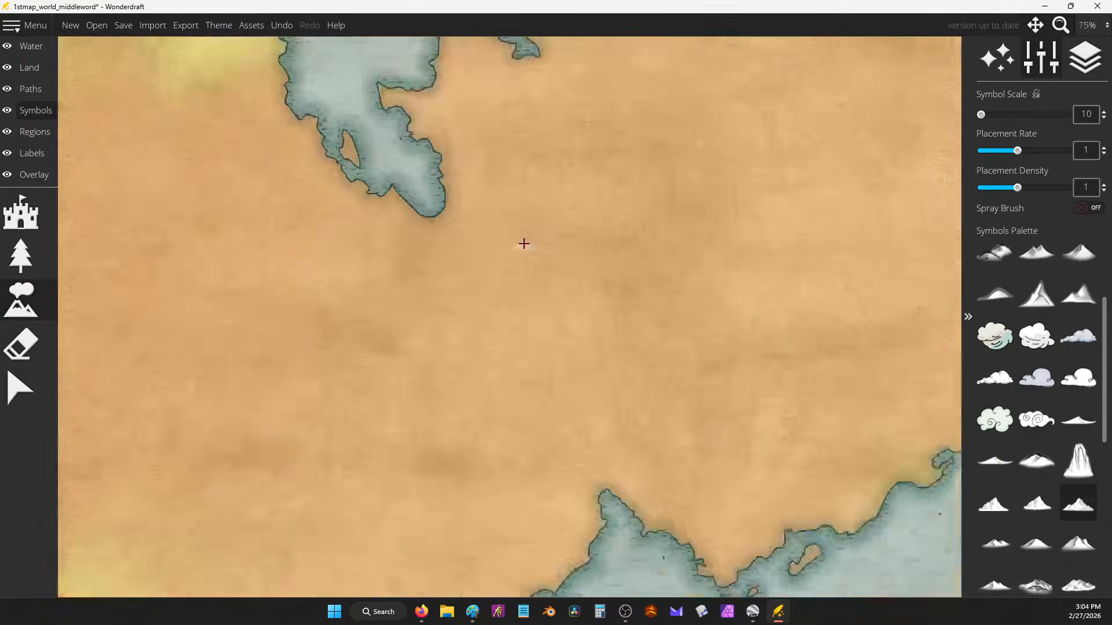
drag(524, 249, 485, 351)
scroll(484, 248, up, 3)
mouse_move(605, 253)
mouse_down()
mouse_move(553, 260)
mouse_move(650, 367)
mouse_move(596, 365)
mouse_move(534, 497)
mouse_move(457, 573)
mouse_up()
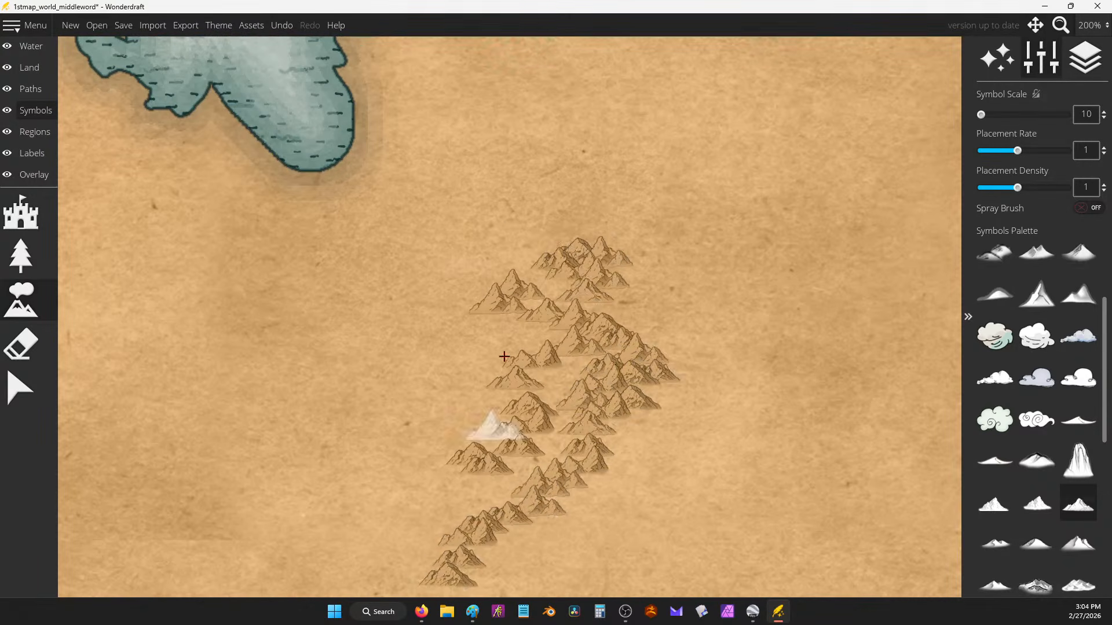
scroll(695, 253, down, 3)
scroll(502, 186, down, 2)
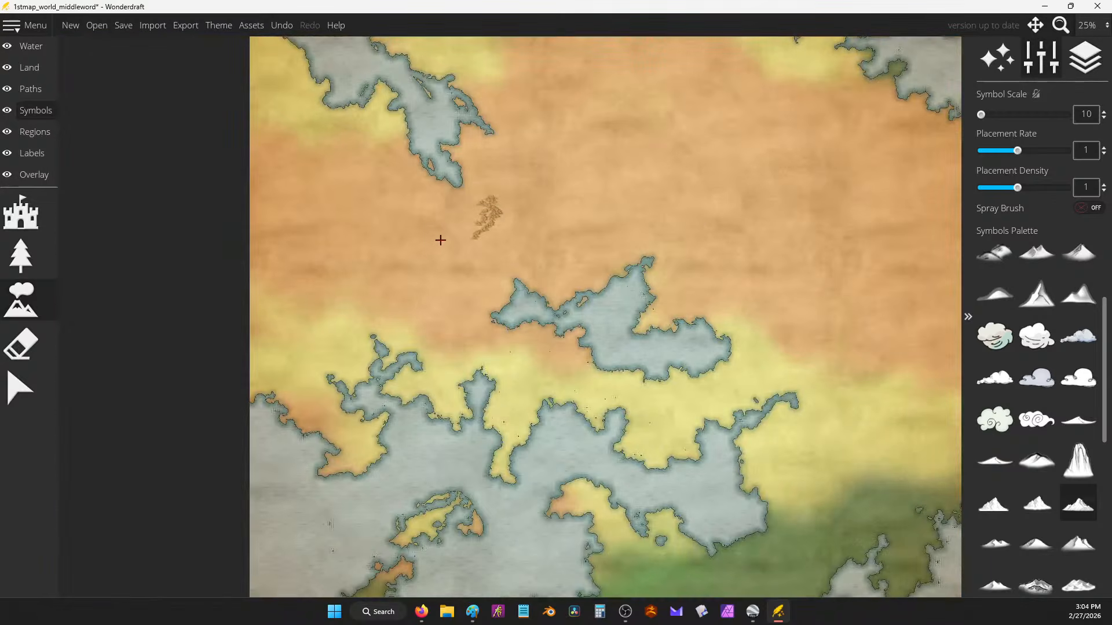
key(ctrl+z)
scroll(525, 212, up, 6)
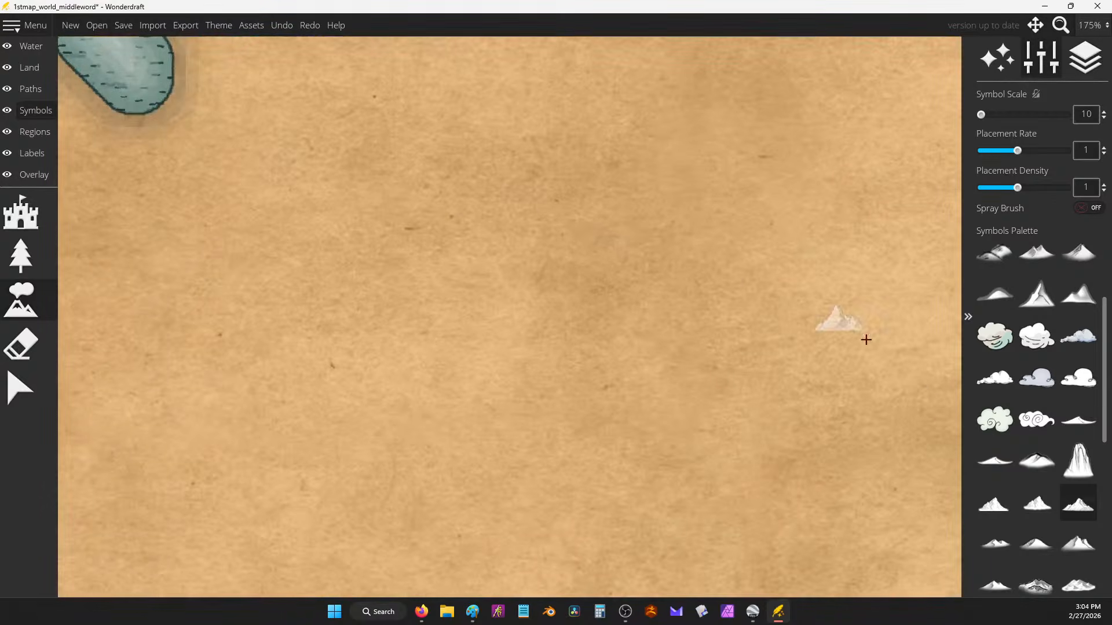
Step: Extend the mountain range with different symbol variants across its edges
click(1037, 503)
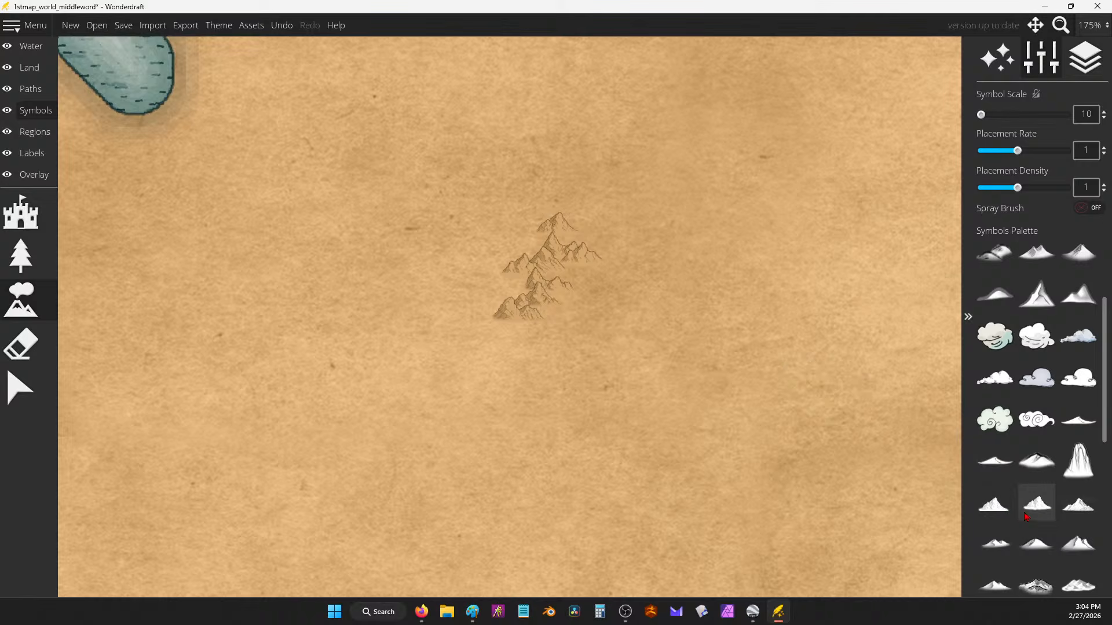
click(995, 502)
mouse_move(525, 230)
mouse_down()
mouse_move(637, 266)
mouse_move(590, 266)
mouse_up()
scroll(590, 266, up, 5)
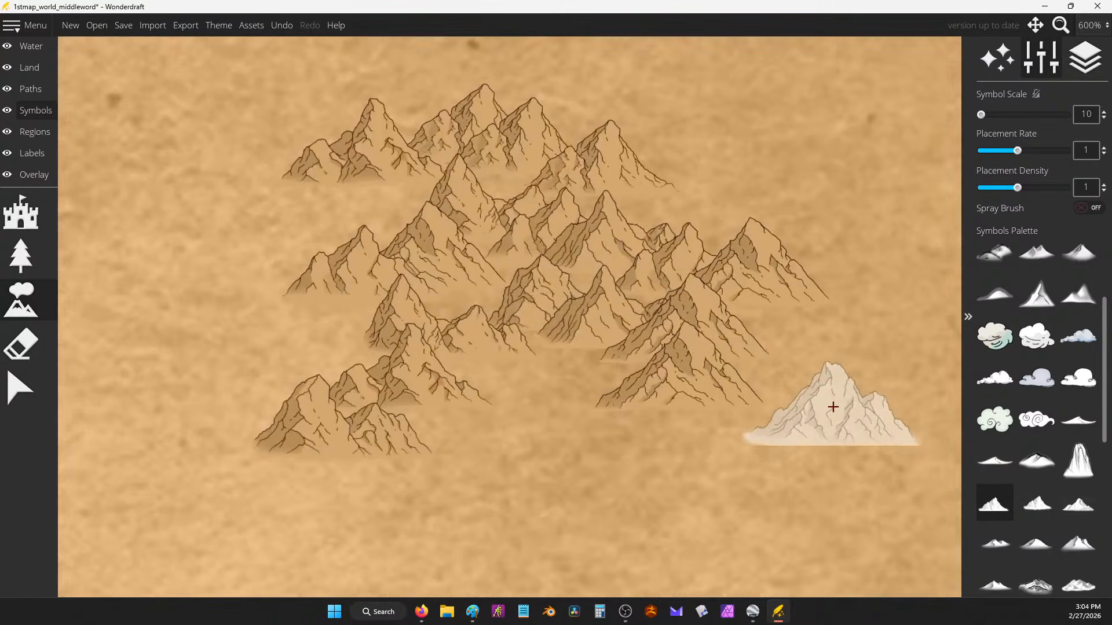
mouse_move(834, 401)
mouse_down()
mouse_move(546, 367)
mouse_move(372, 442)
mouse_move(382, 463)
mouse_up()
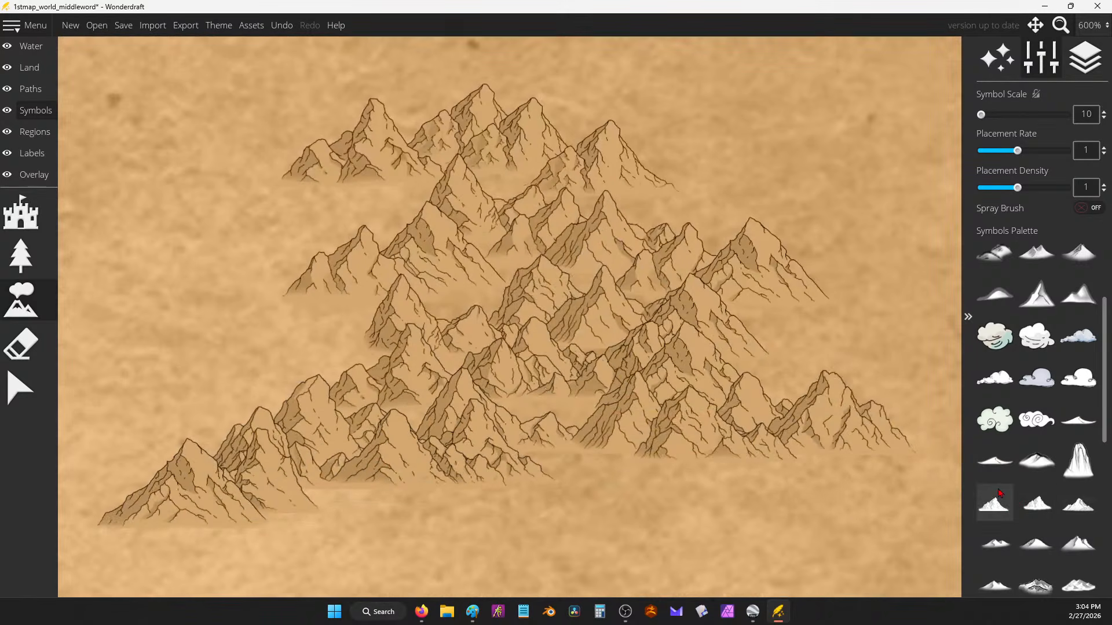
click(1037, 503)
drag(413, 509, 560, 409)
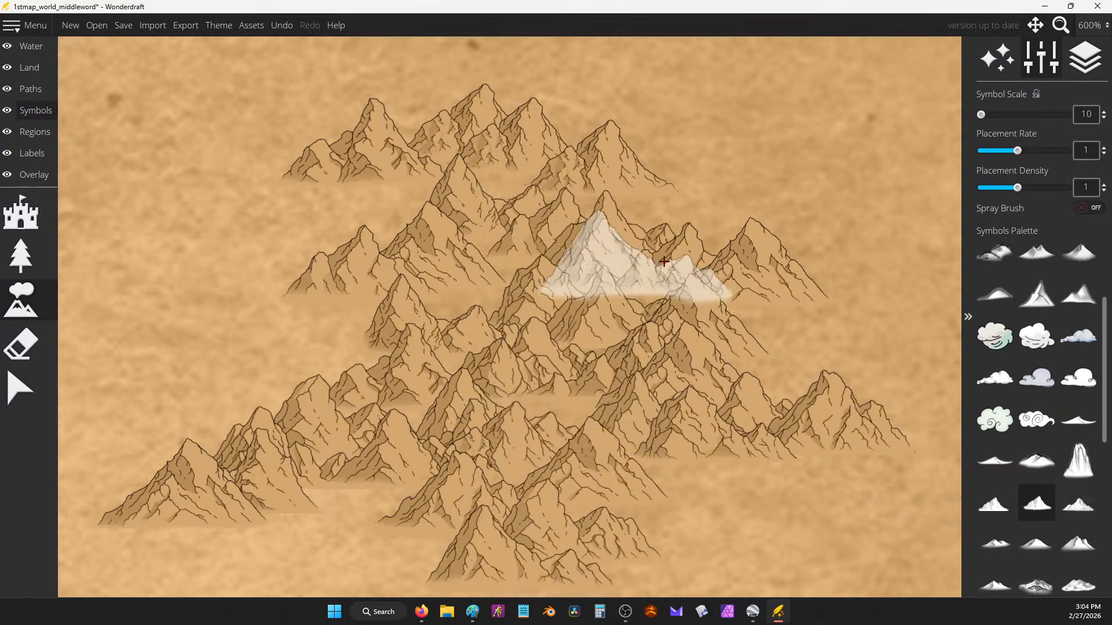
click(1078, 502)
mouse_move(406, 208)
mouse_down()
mouse_move(335, 311)
mouse_move(571, 278)
mouse_move(844, 261)
mouse_move(591, 162)
mouse_move(850, 327)
mouse_up()
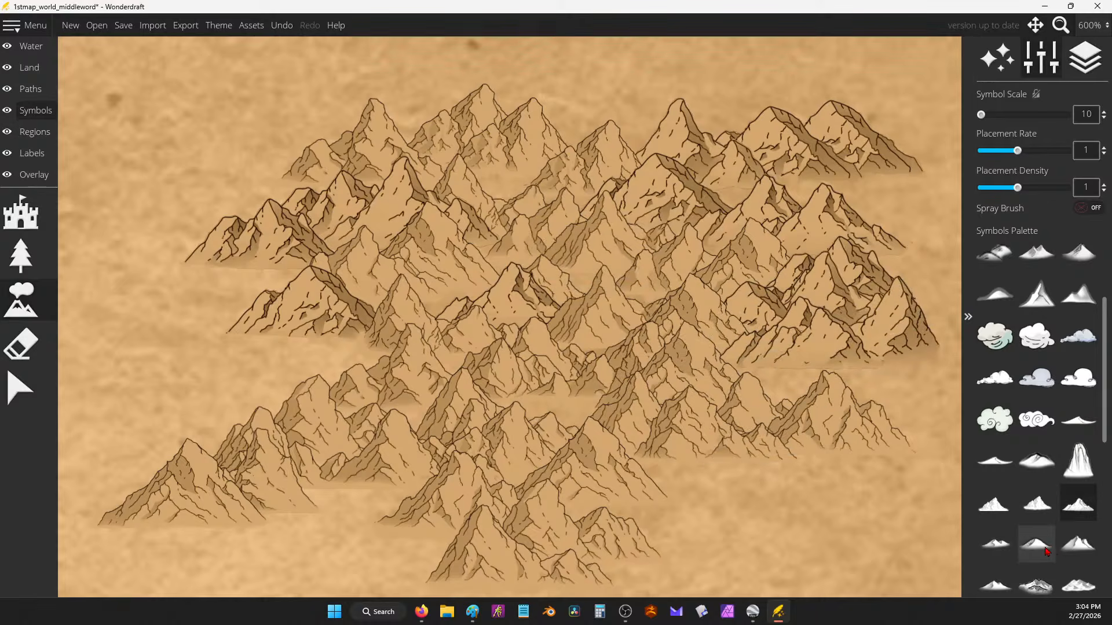
drag(773, 503, 863, 521)
scroll(610, 246, down, 4)
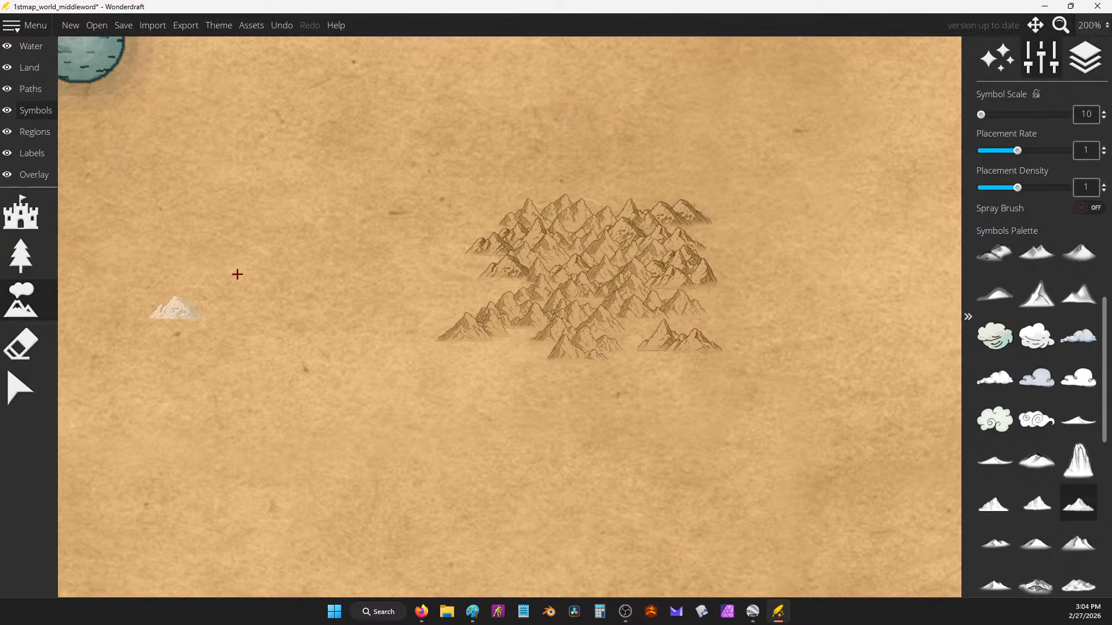
drag(440, 255, 530, 344)
Step: Erase the whole trial mountain range and switch to the Land layer
click(56, 336)
drag(547, 255, 640, 266)
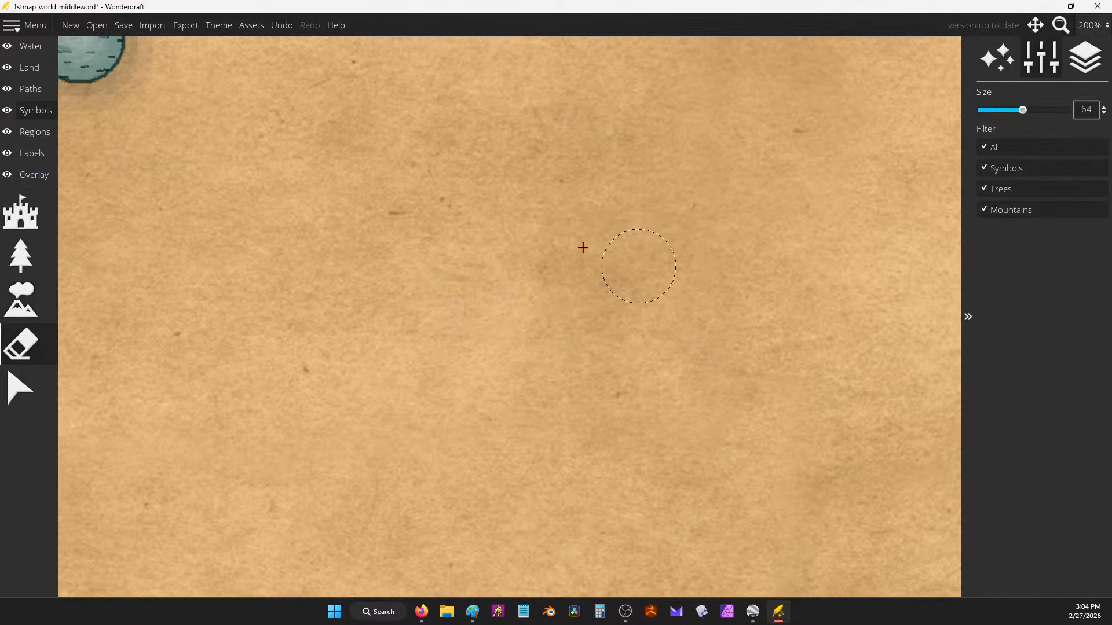
click(20, 300)
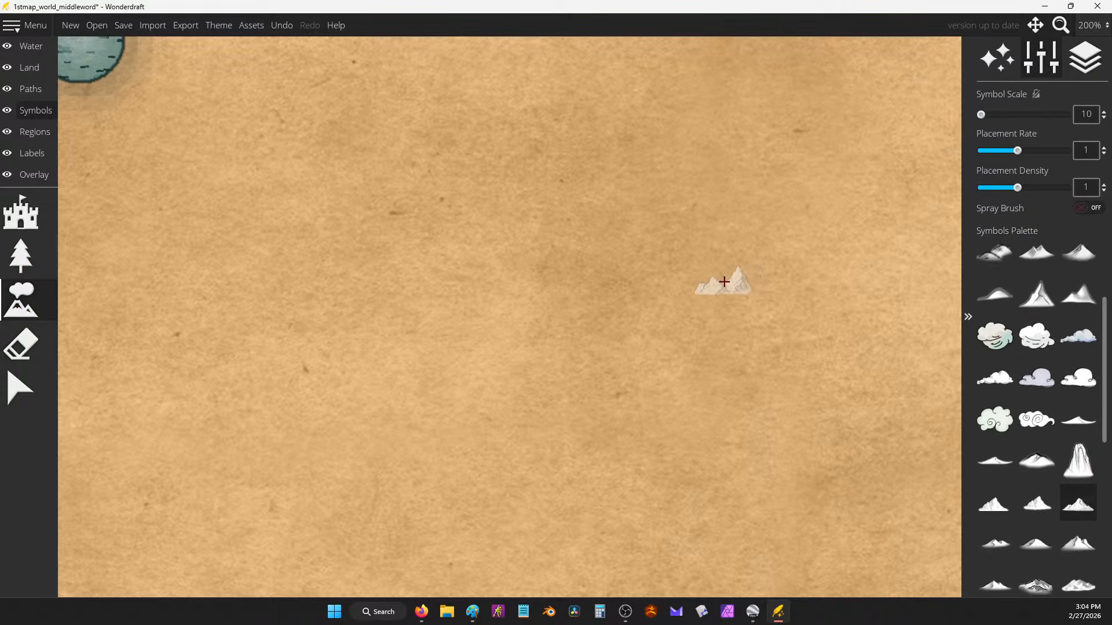
scroll(724, 283, down, 6)
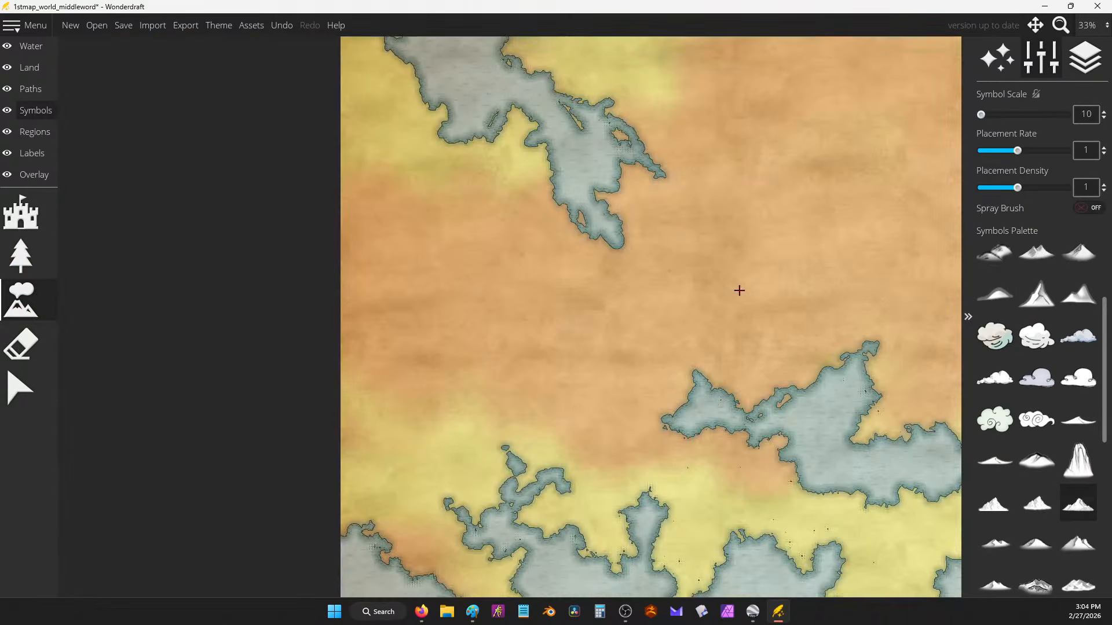
scroll(744, 292, up, 1)
mouse_move(752, 300)
mouse_down()
mouse_move(559, 300)
mouse_move(475, 335)
mouse_up()
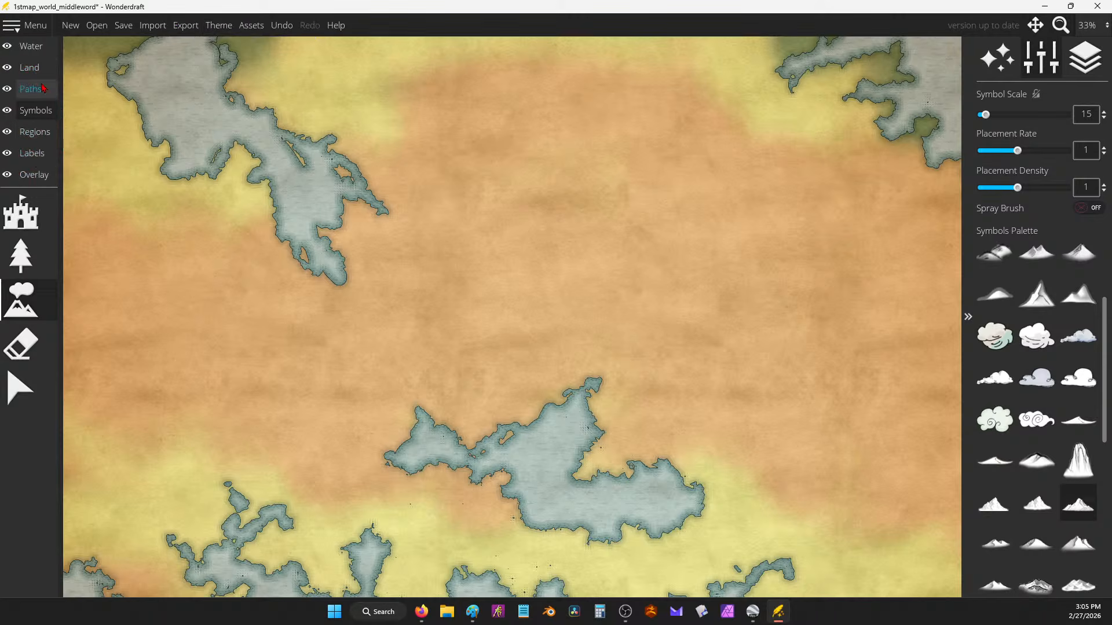
click(29, 67)
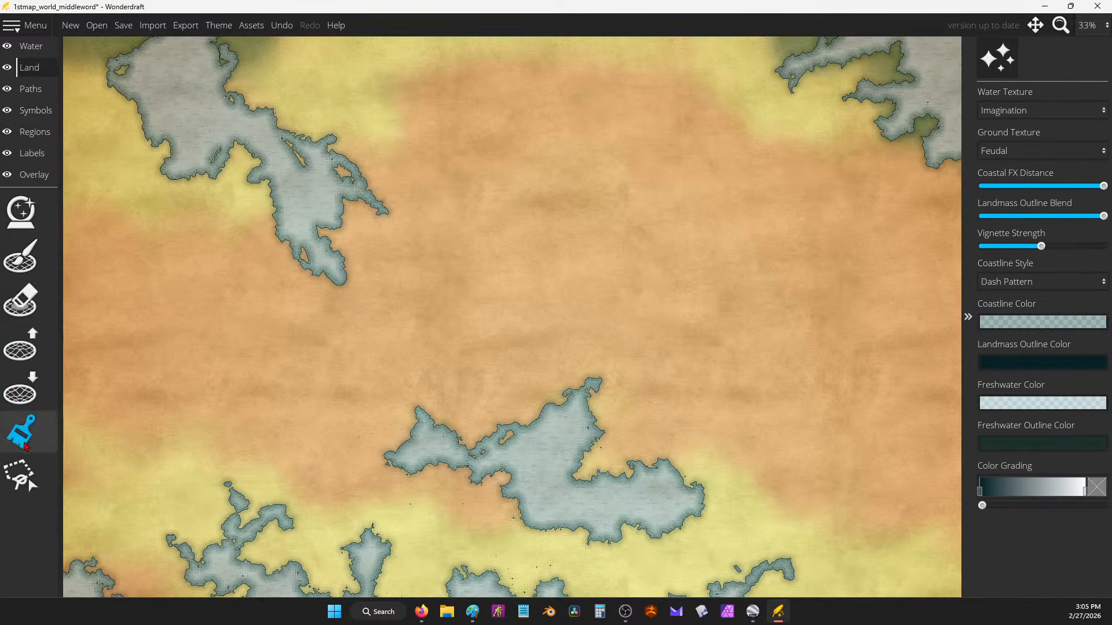
Step: Dab a green patch north of the lake, trying pale-yellow strokes at sizes 153 and 28, then undoing them
click(20, 431)
click(989, 517)
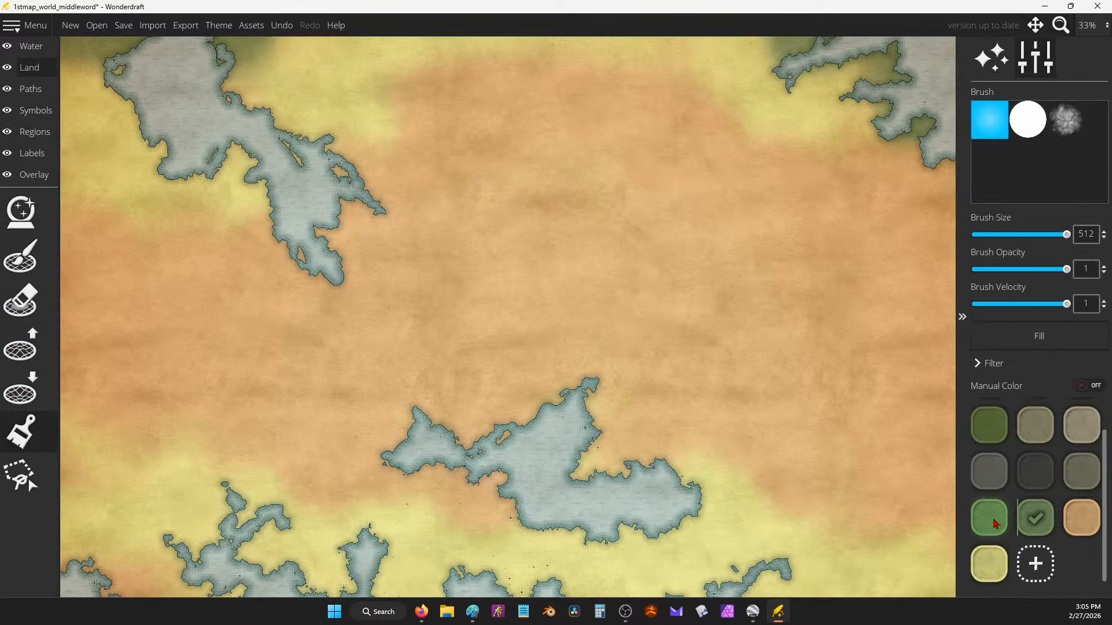
click(697, 269)
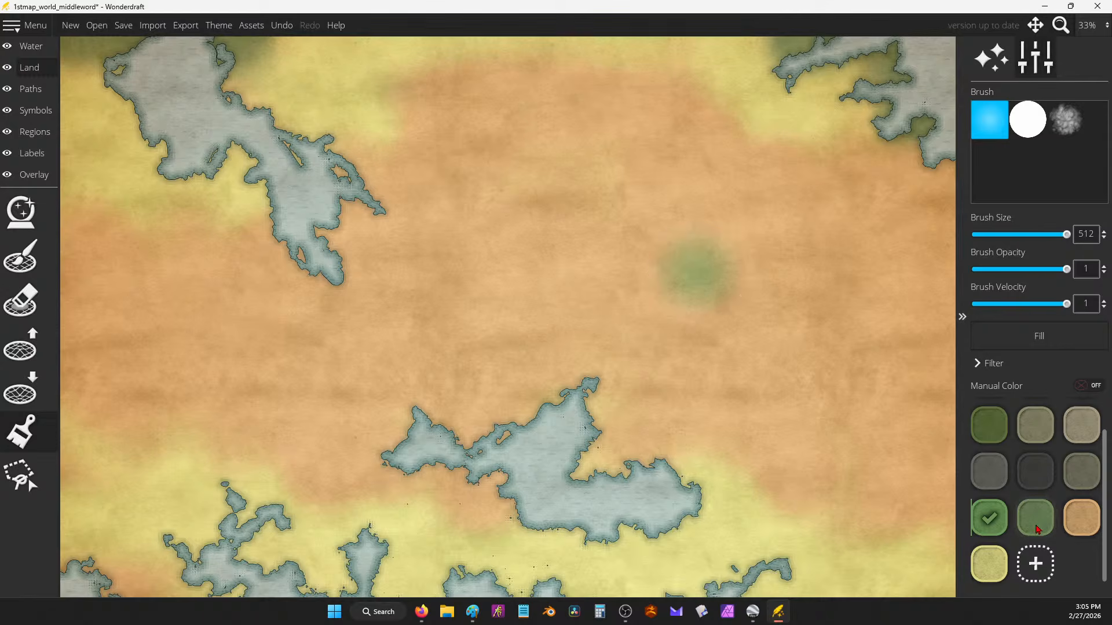
click(988, 564)
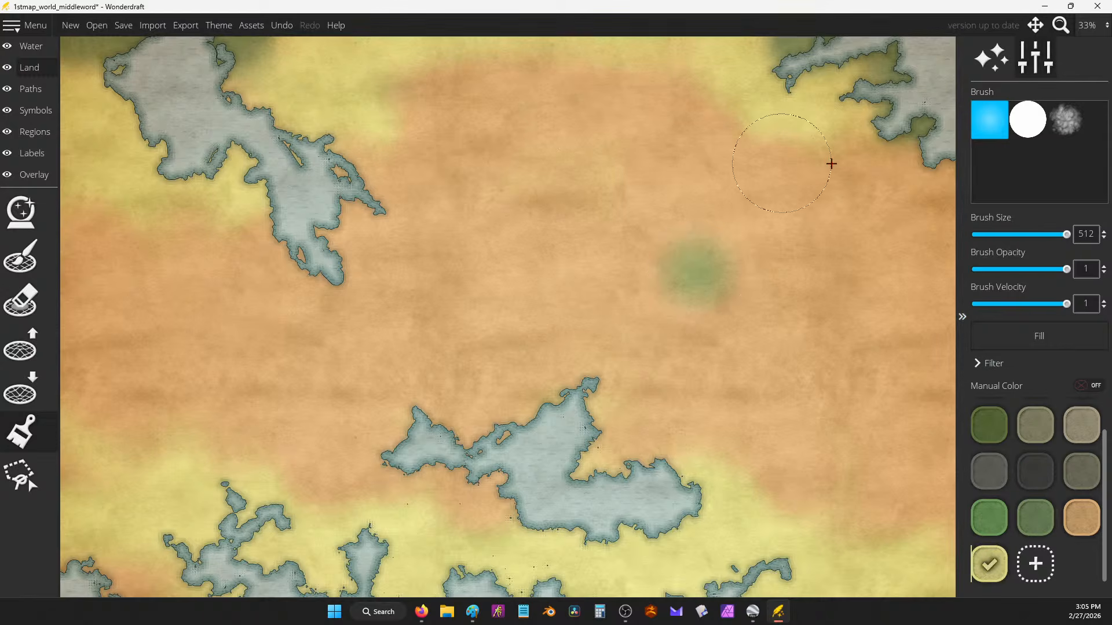
drag(1066, 235, 1005, 235)
drag(735, 255, 720, 249)
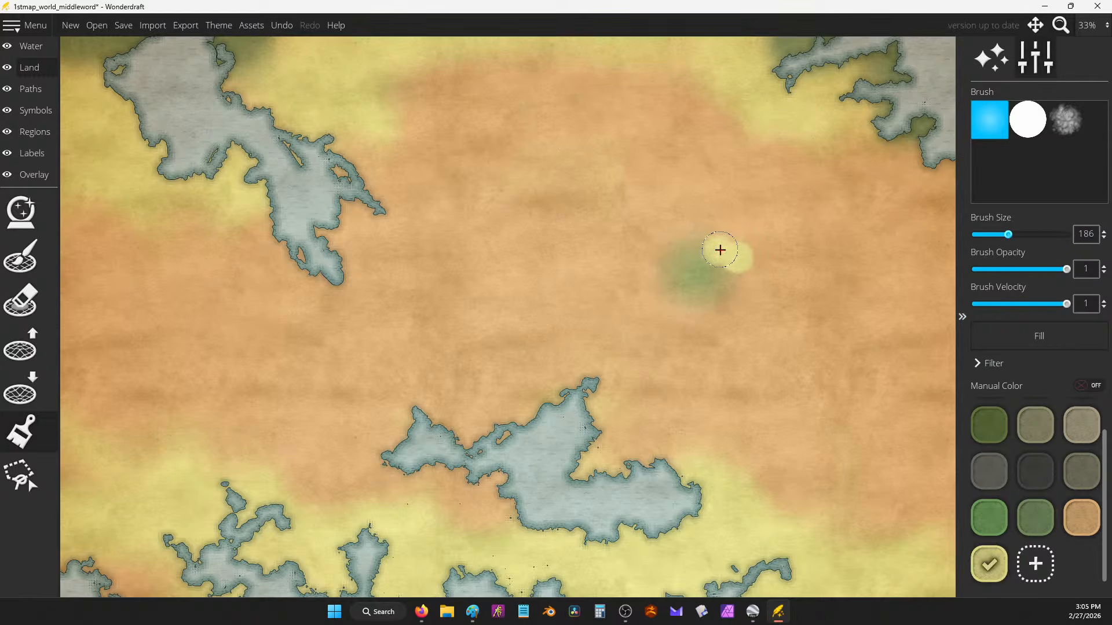
click(997, 235)
drag(997, 234, 978, 235)
mouse_move(704, 238)
mouse_down()
mouse_move(679, 232)
mouse_move(665, 248)
mouse_up()
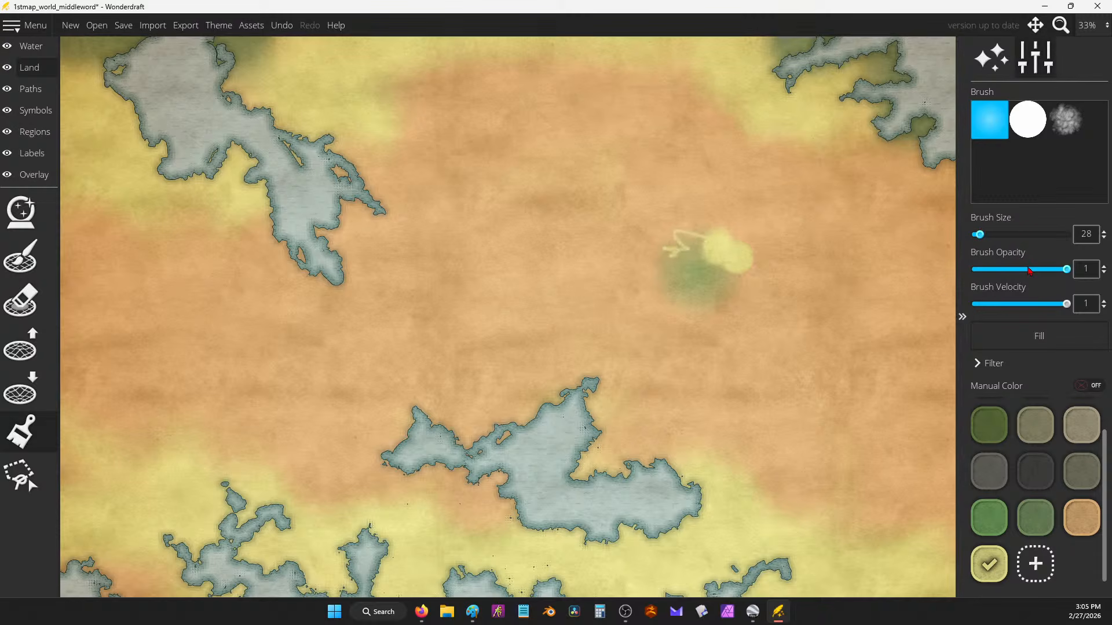
key(ctrl+z)
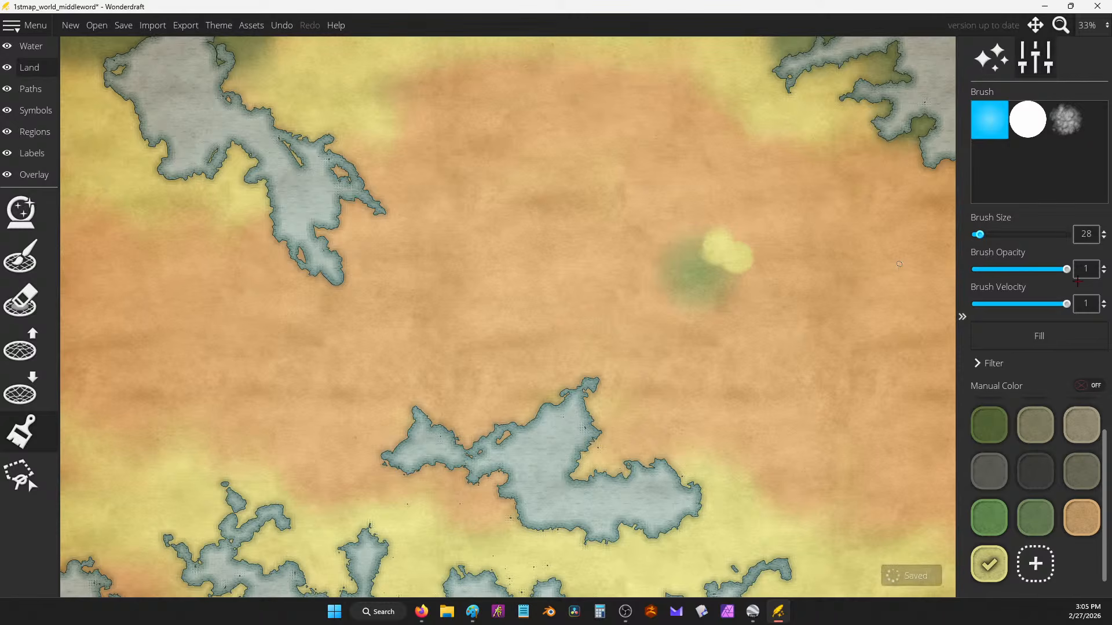
key(ctrl+z)
Step: At opacity 0.34 and brush size 238, paint a wide pale-yellow ring around the green patch
drag(1066, 269, 1000, 269)
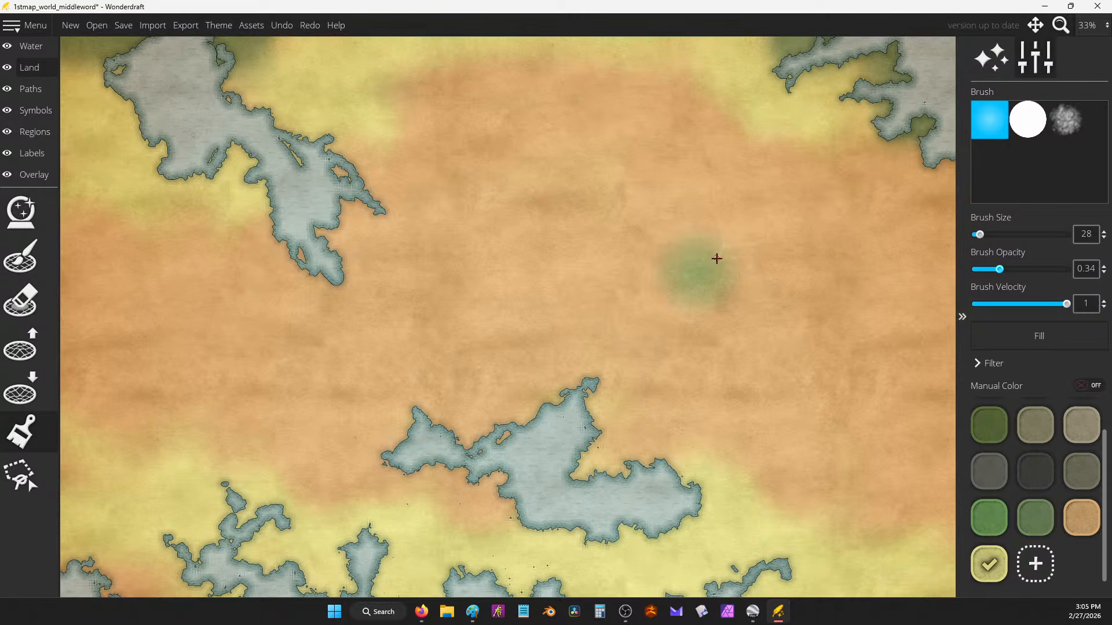
drag(685, 238, 697, 251)
drag(979, 234, 1018, 235)
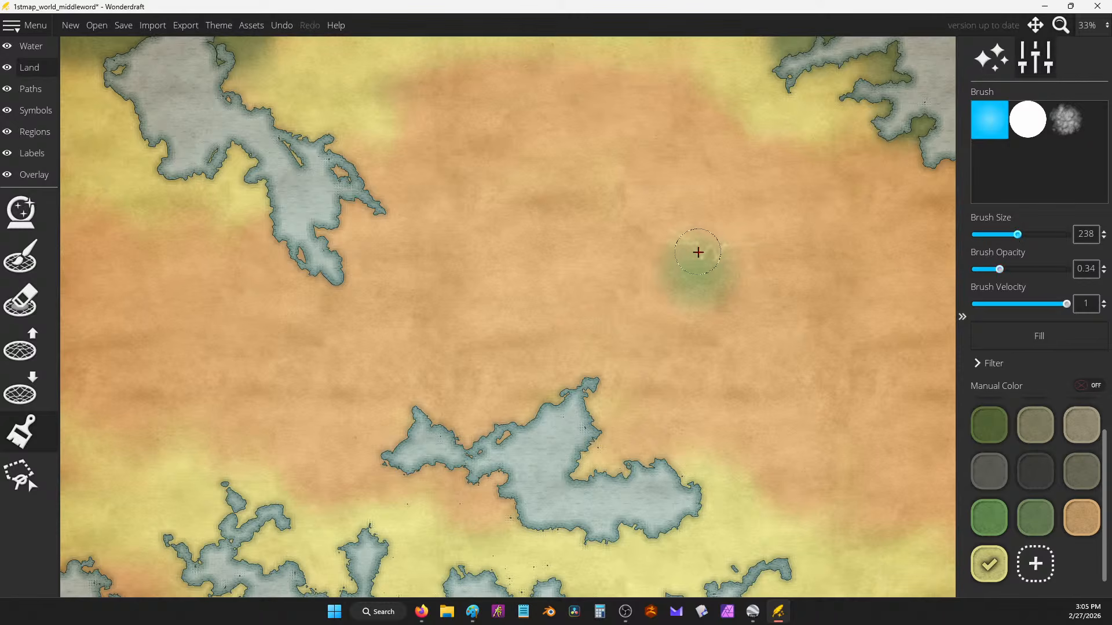
mouse_move(698, 251)
mouse_down()
mouse_move(660, 260)
mouse_move(635, 282)
mouse_move(637, 308)
mouse_move(627, 257)
mouse_move(669, 251)
mouse_move(687, 234)
mouse_move(744, 320)
mouse_move(730, 307)
mouse_move(755, 260)
mouse_move(747, 236)
mouse_move(708, 251)
mouse_move(739, 268)
mouse_move(731, 325)
mouse_up()
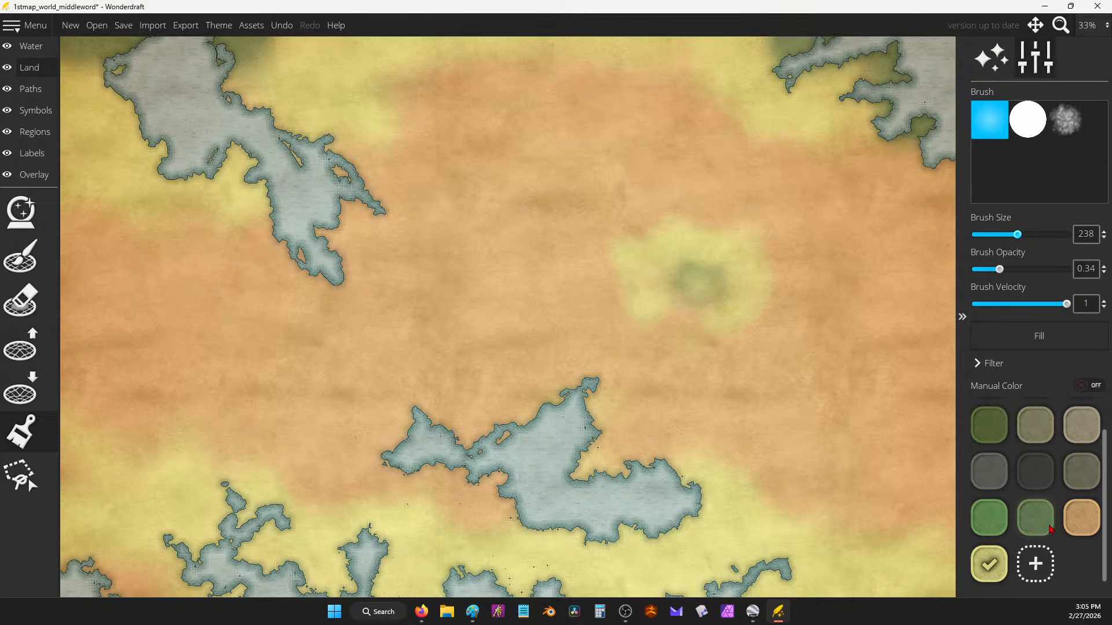
Step: Deepen the oasis's green centre at opacity 0.23, then reselect pale yellow
click(989, 517)
click(695, 277)
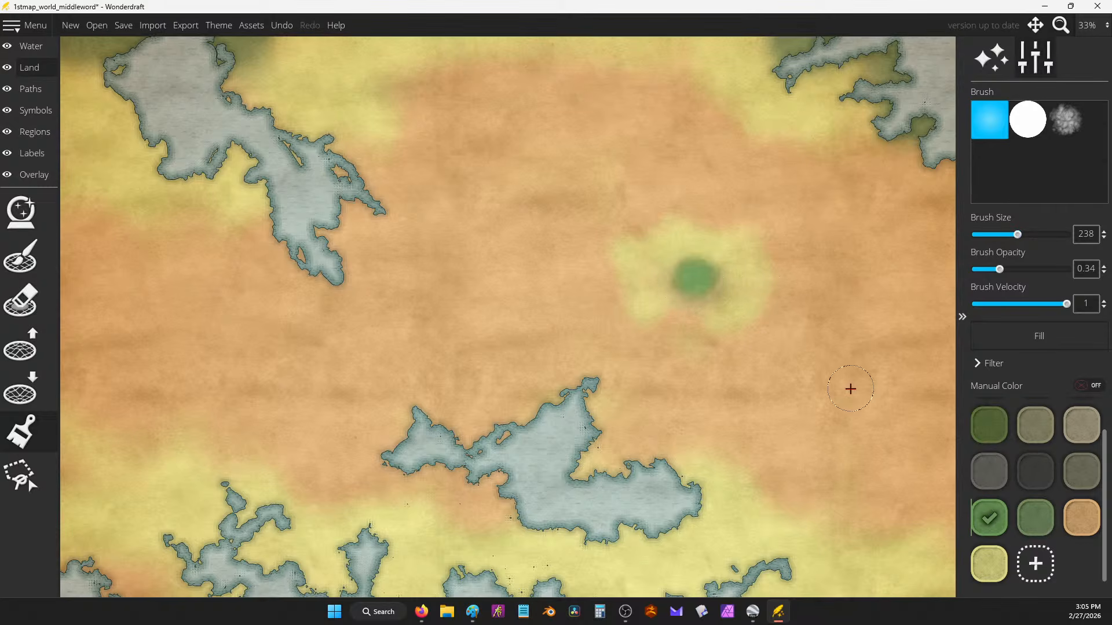
drag(1002, 270, 987, 270)
mouse_move(705, 268)
mouse_down()
mouse_move(674, 283)
mouse_move(700, 279)
mouse_move(710, 296)
mouse_move(684, 269)
mouse_move(702, 267)
mouse_move(729, 281)
mouse_move(679, 249)
mouse_move(665, 300)
mouse_move(722, 265)
mouse_up()
click(1035, 517)
click(989, 563)
scroll(834, 270, down, 2)
scroll(834, 269, up, 1)
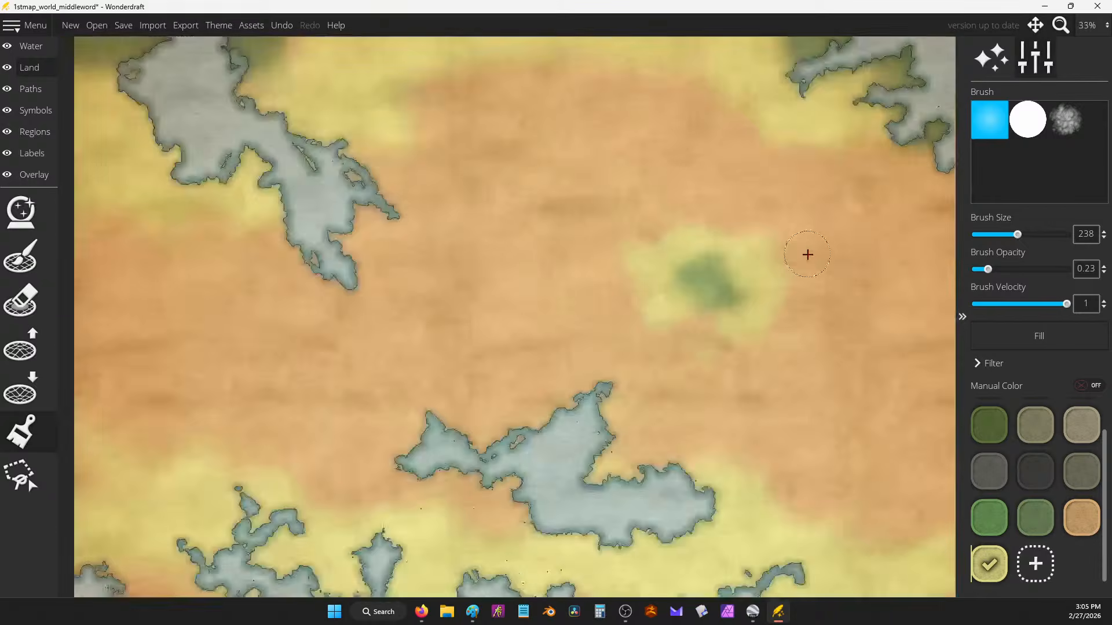
scroll(653, 352, up, 1)
scroll(653, 222, down, 1)
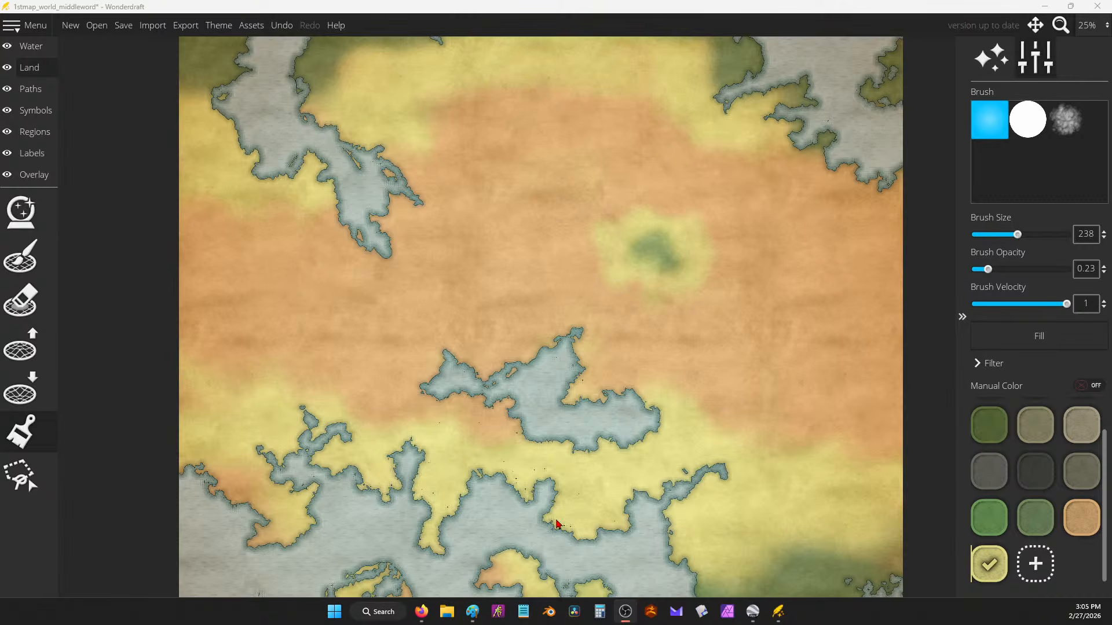
Step: Paste the 'An ancient could be having a semi parasitic relationship…' paragraph below 'Platypus god', then return to Wonderdraft
mouse_move(421, 611)
click(563, 535)
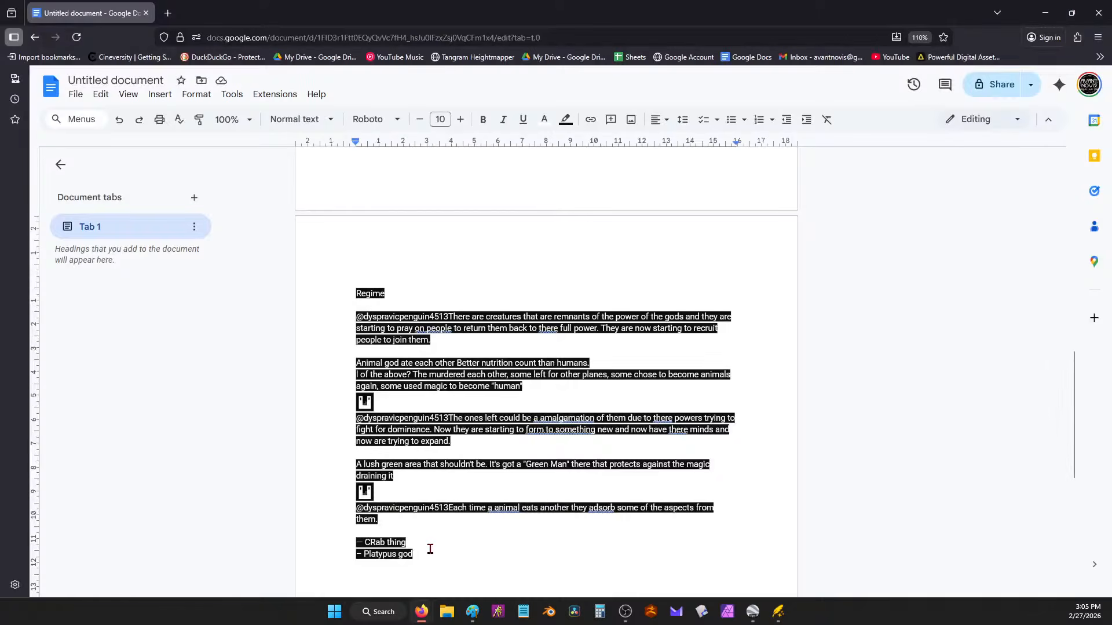
key(Return)
key(Return)
text(An ancient could be having a semi parasitic relationship with the green man zone. You live here but there must be food. So the people hunt other magical things to feed it.)
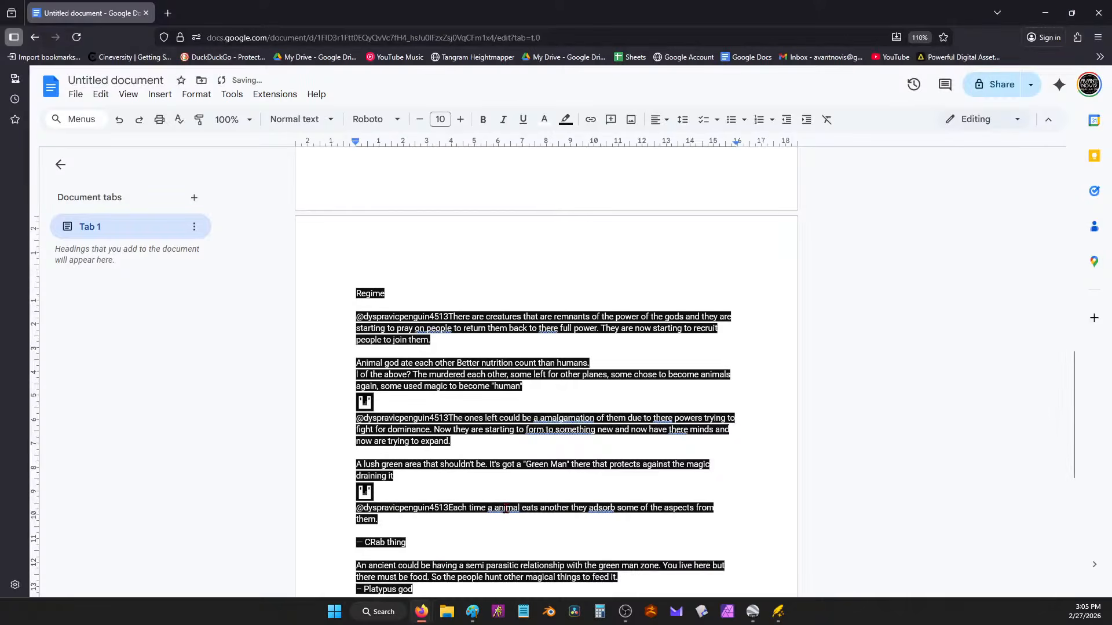
key(ctrl+z)
key(Return)
key(Return)
text(An ancient could be having a semi parasitic relationship with the green man zone. You live here but there must be food. So the people hunt other magical things to feed it.)
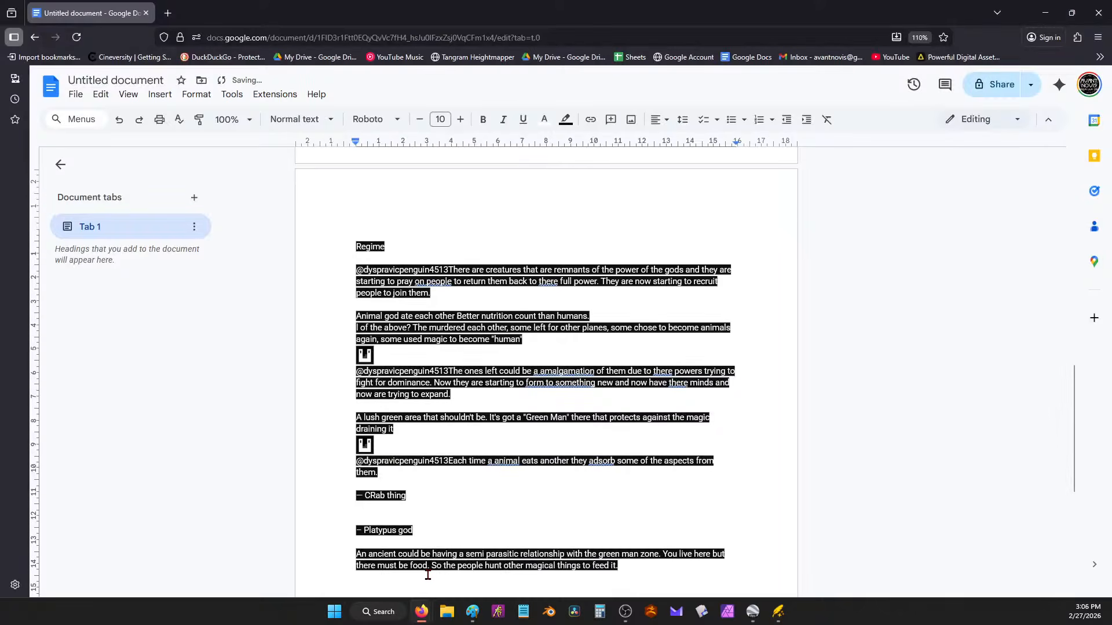
key(alt+Tab)
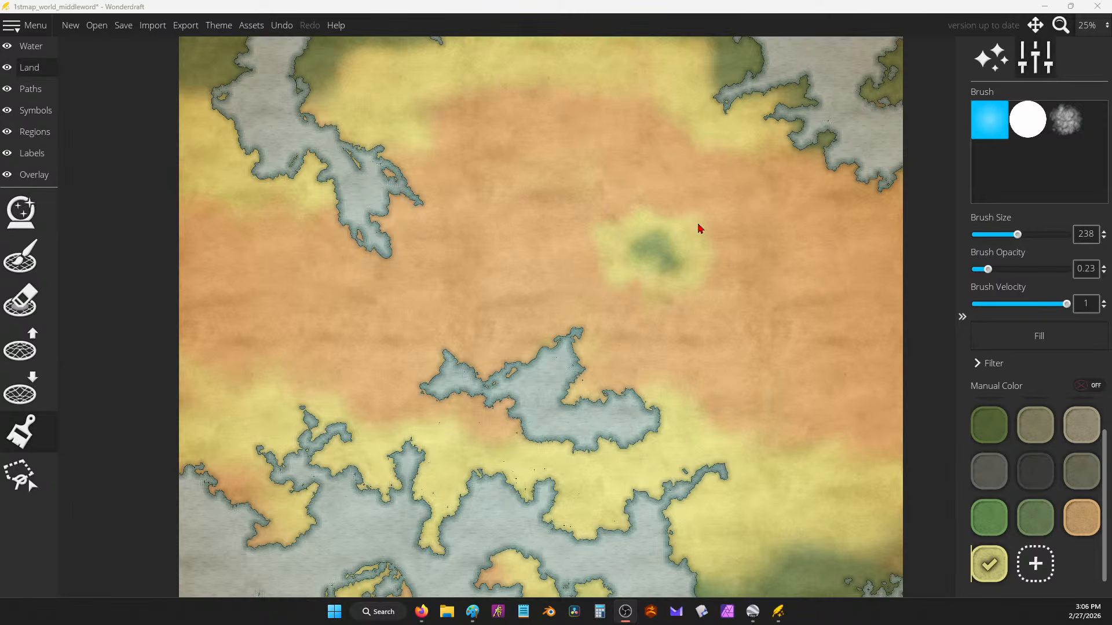
Step: Zoom out to 15% to view the whole banded map and save it
scroll(745, 260, down, 1)
mouse_move(739, 255)
mouse_down()
mouse_move(807, 390)
mouse_move(685, 35)
mouse_move(665, 47)
mouse_move(776, 304)
mouse_up()
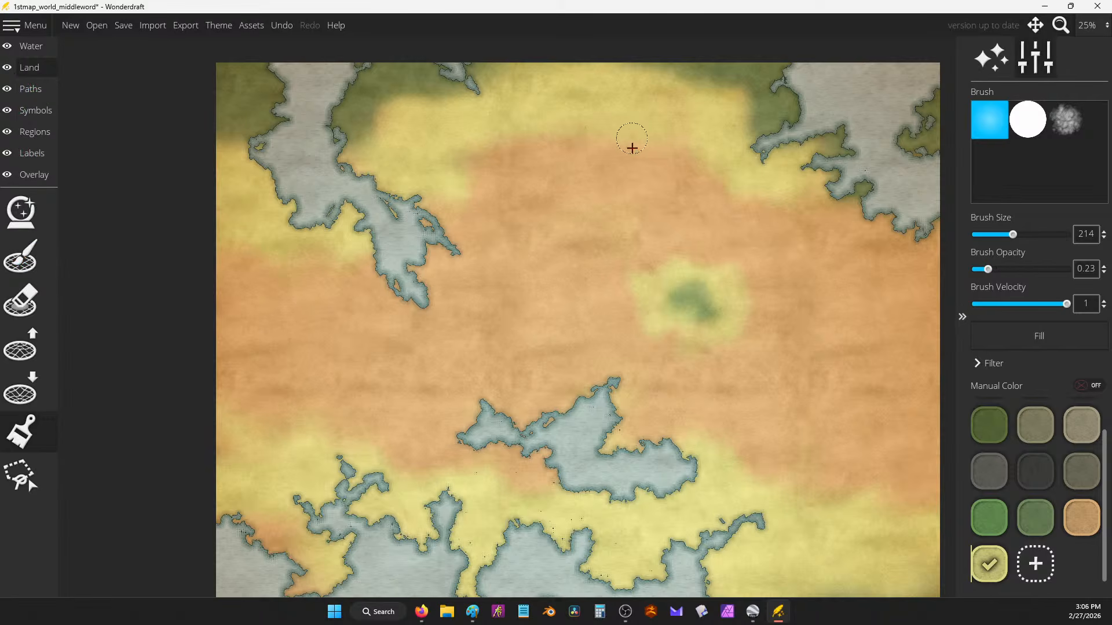
scroll(556, 241, down, 1)
mouse_move(711, 249)
mouse_down()
mouse_move(578, 226)
mouse_move(640, 228)
mouse_move(652, 191)
mouse_up()
scroll(640, 228, down, 2)
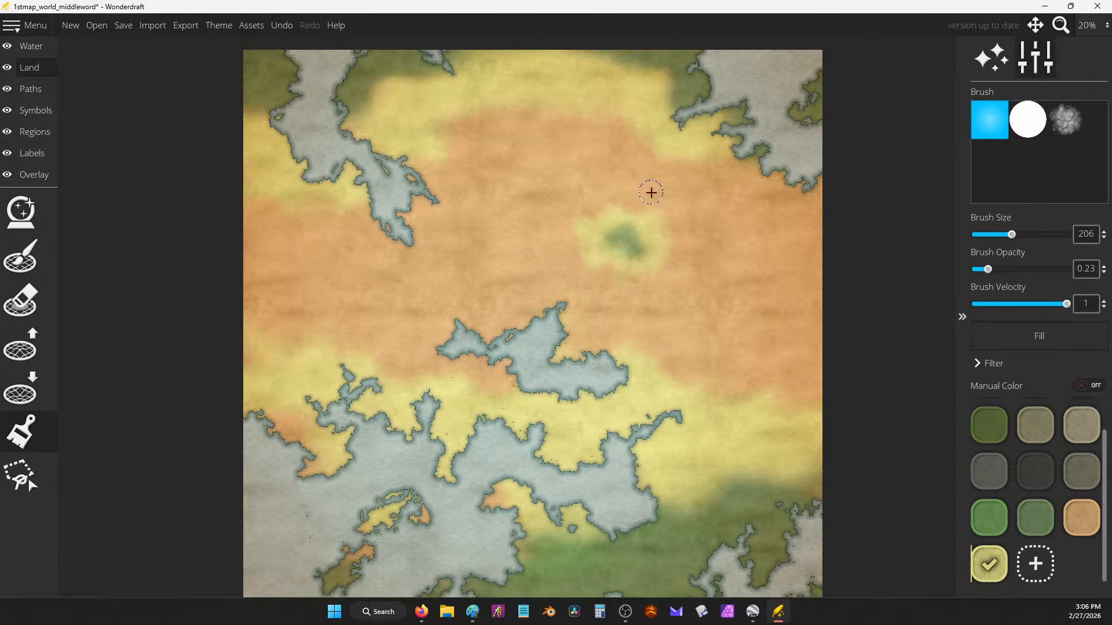
scroll(650, 203, down, 1)
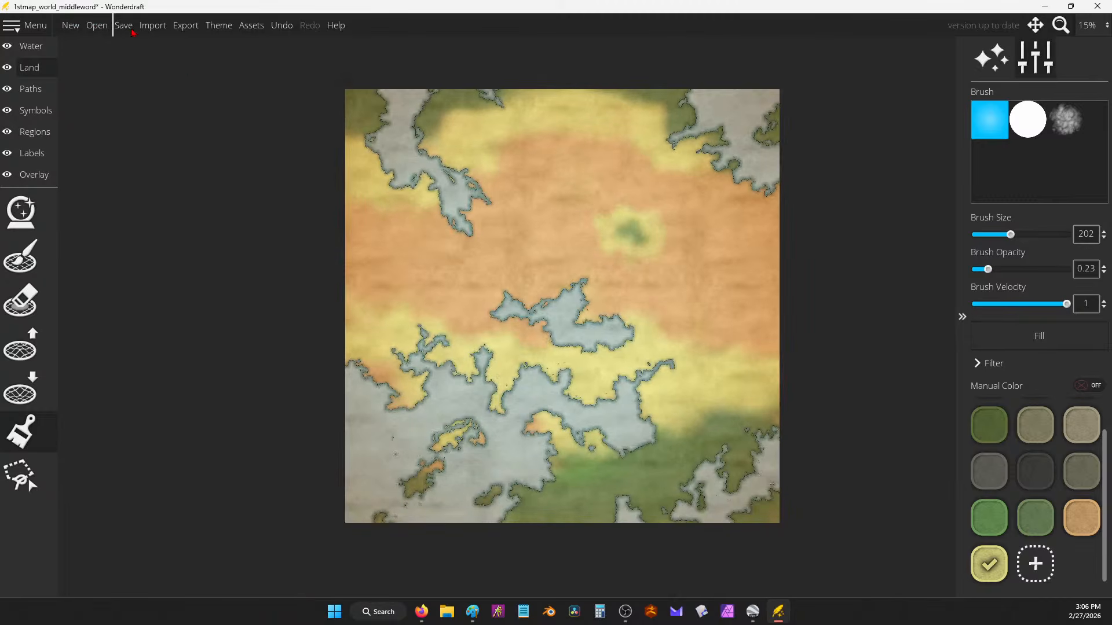
click(124, 25)
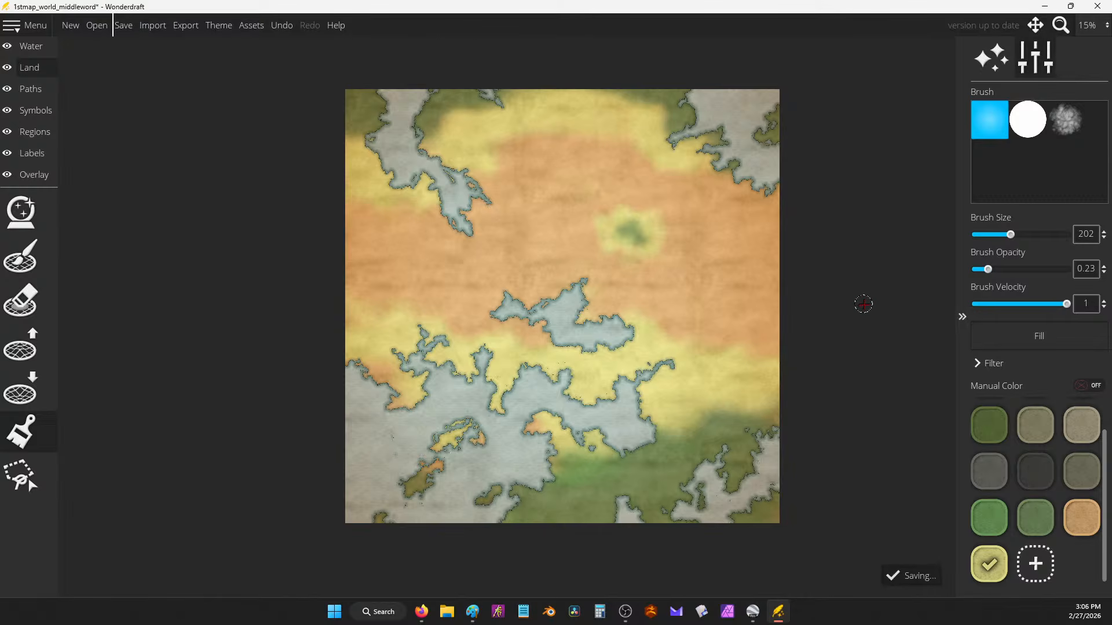
Step: Paste the Wonderdraft map screenshot onto the Paint canvas, nudge it into place, and select the Pencil
click(472, 612)
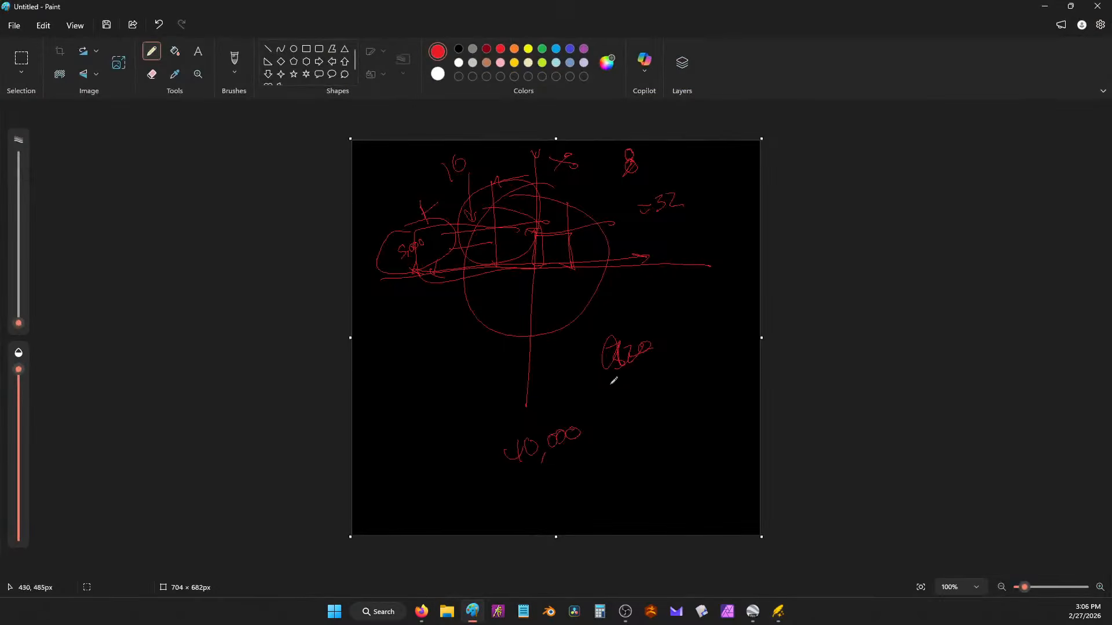
key(ctrl+v)
scroll(682, 282, down, 3)
scroll(688, 281, up, 1)
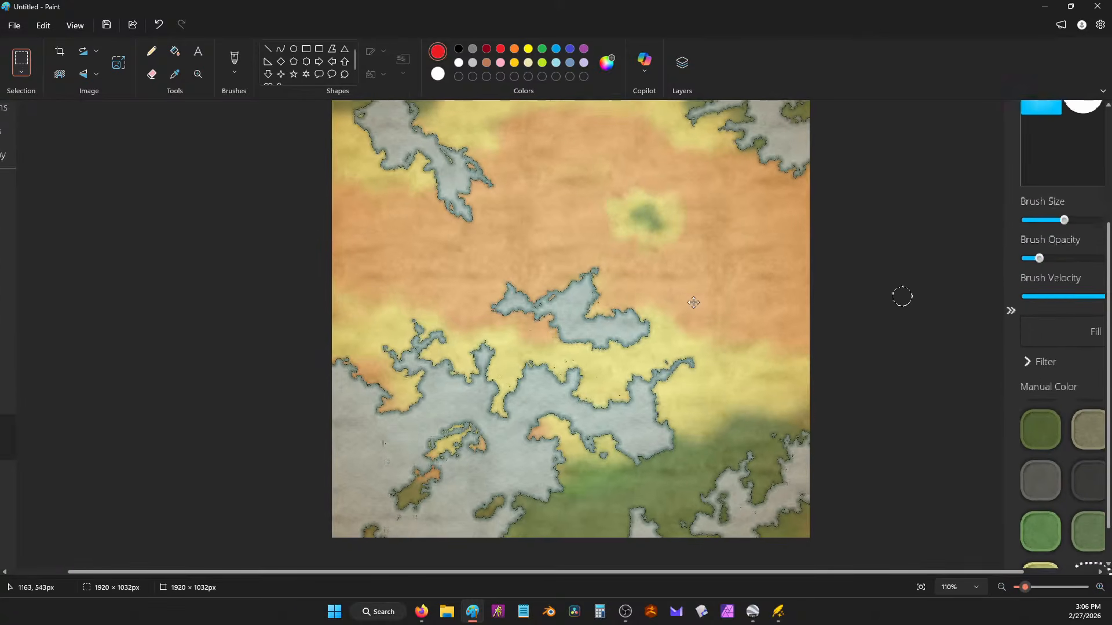
drag(693, 302, 682, 336)
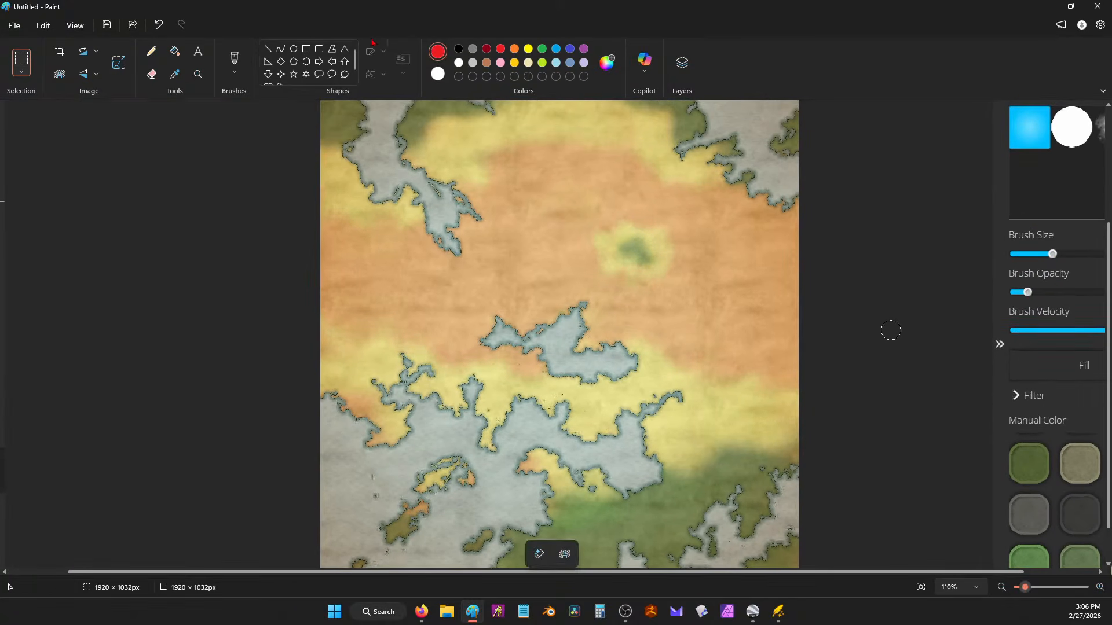
click(152, 51)
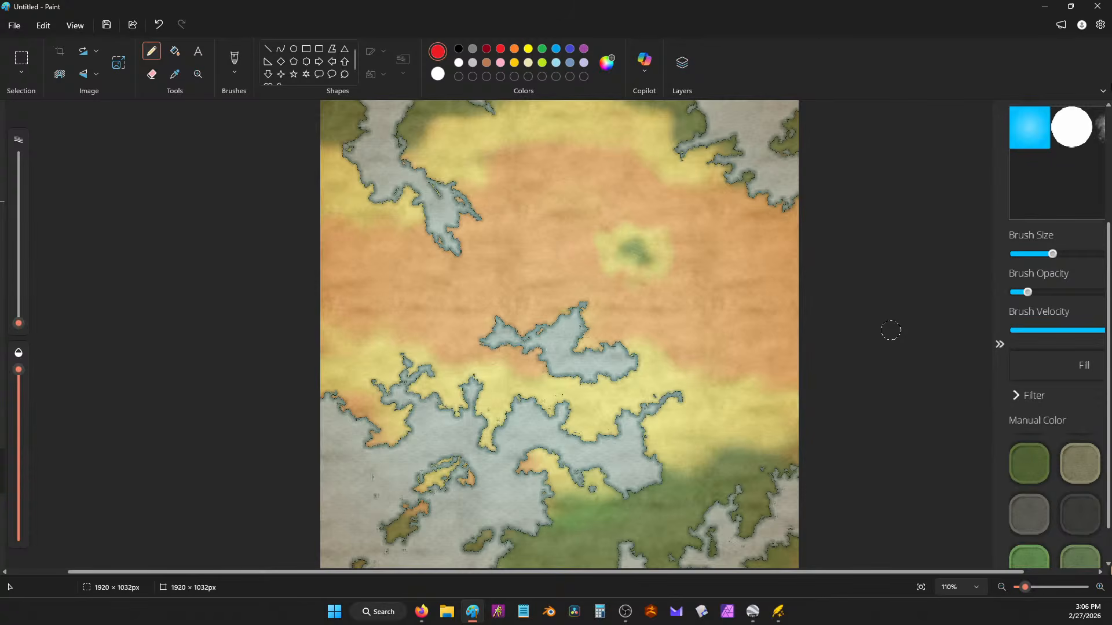
key(alt+Tab)
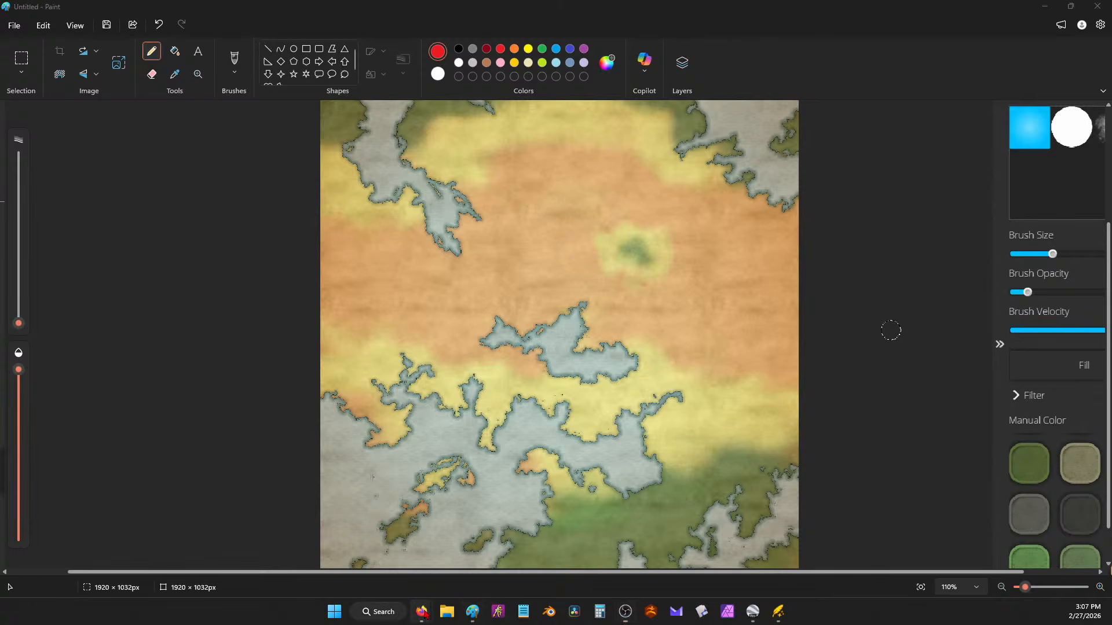
Step: Paste the aztec faction paragraph after 'feed it.' in the notes document, then minimize the browser
mouse_move(422, 612)
click(573, 556)
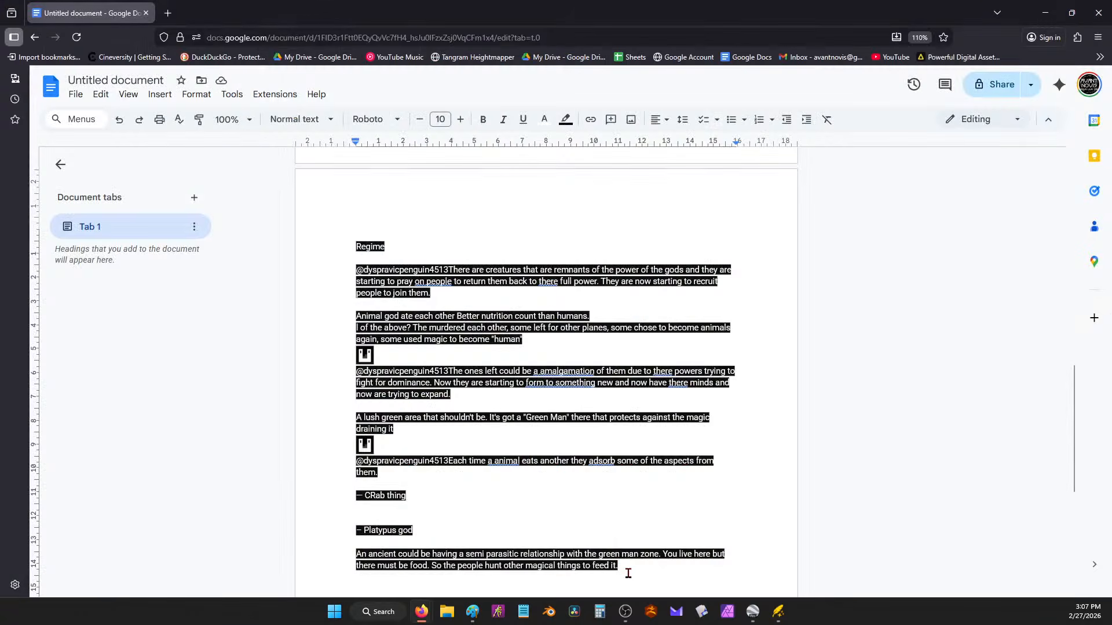
text(What if they were just another faction of the aztec people. The dominant faction empowered animals to create gods. These guys empowered themselves, but somehow it tied them to the land, limiting him)
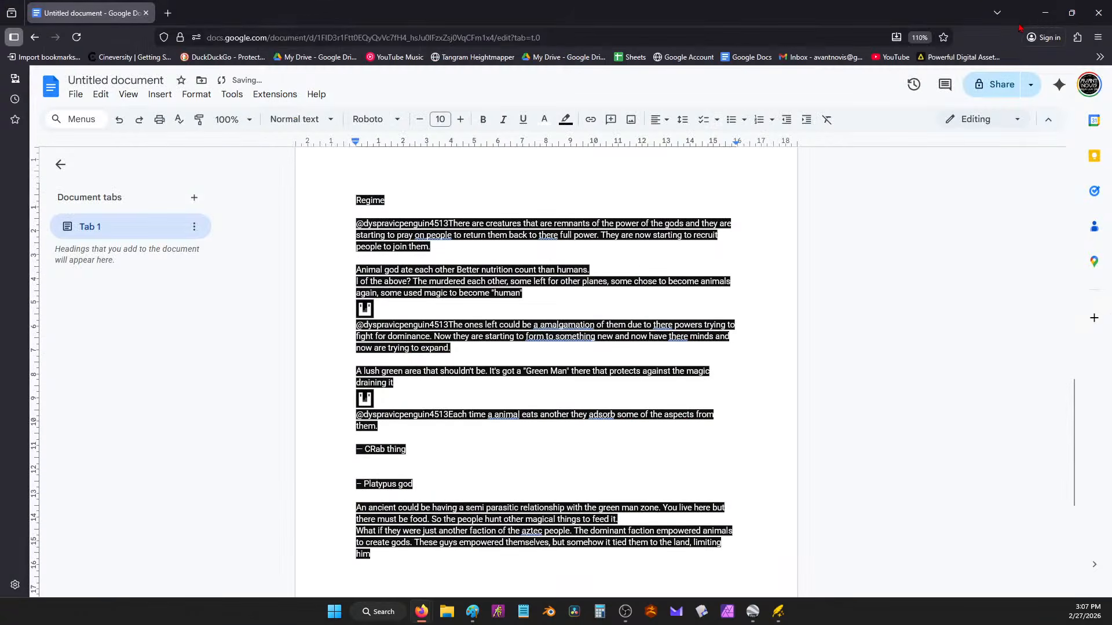
click(1045, 13)
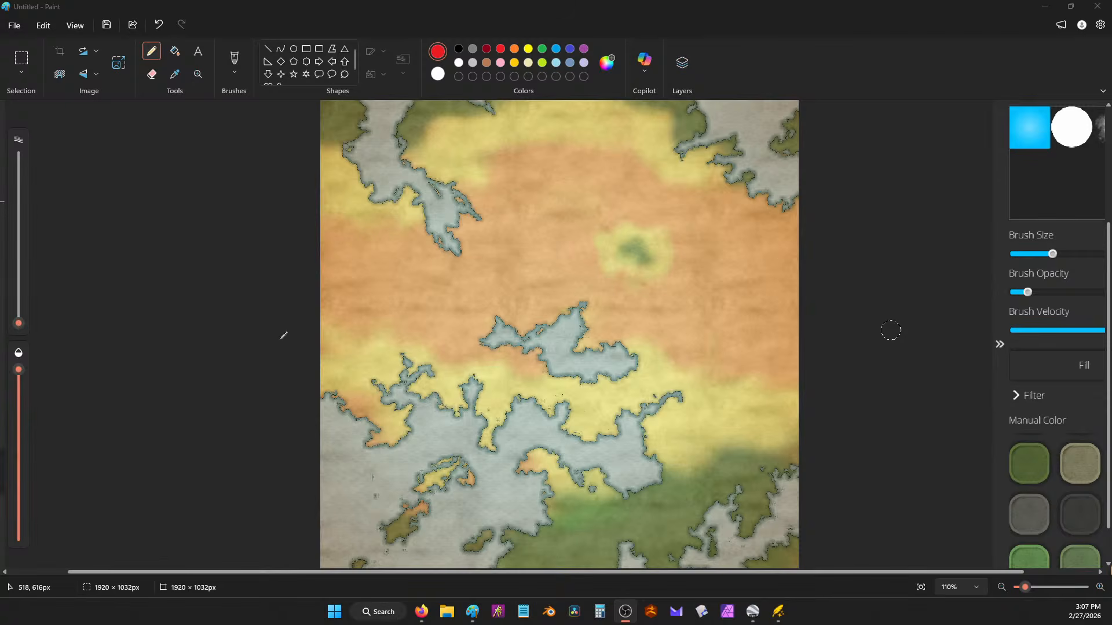
Step: Switch from the pencil to the Calligraphy pen brush, undoing the test strokes
drag(279, 341, 811, 342)
key(ctrl+z)
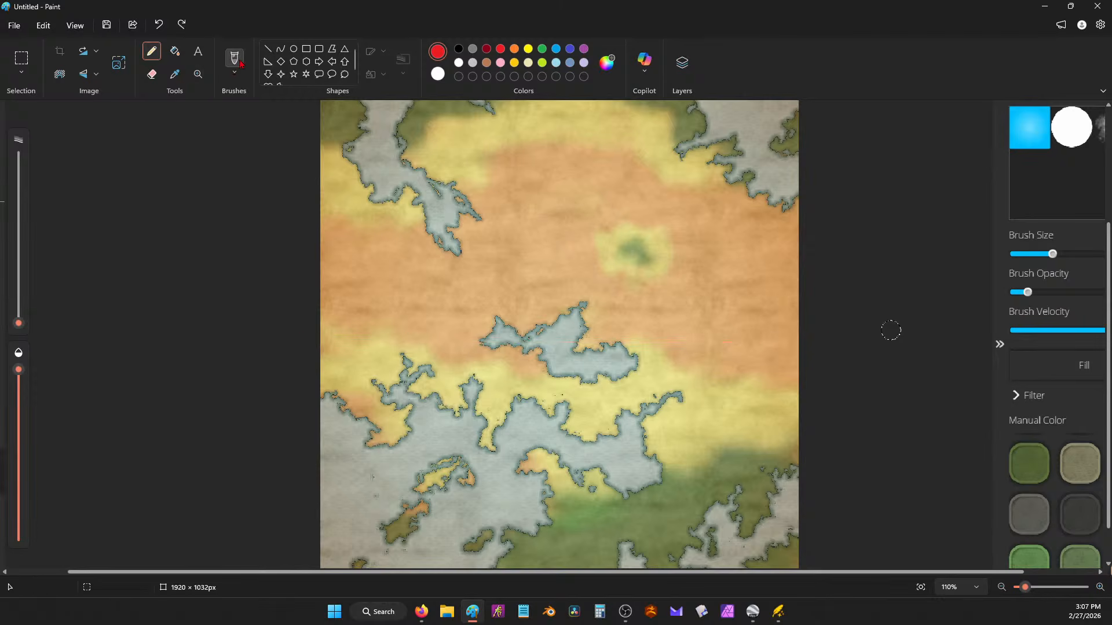
click(235, 58)
click(235, 73)
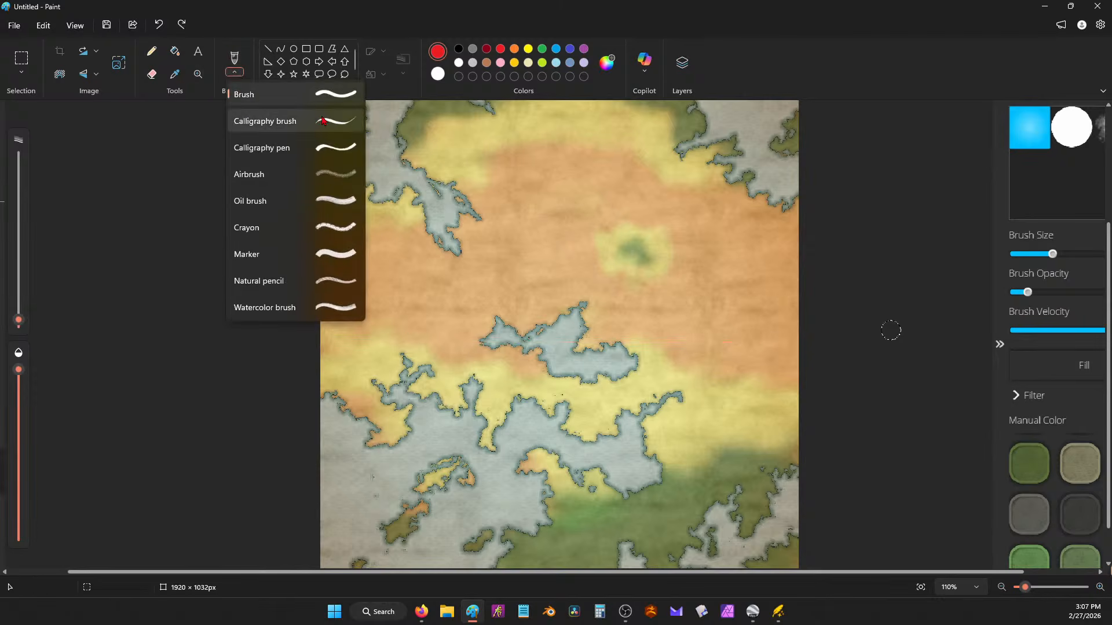
click(261, 124)
drag(299, 374, 515, 326)
key(ctrl+z)
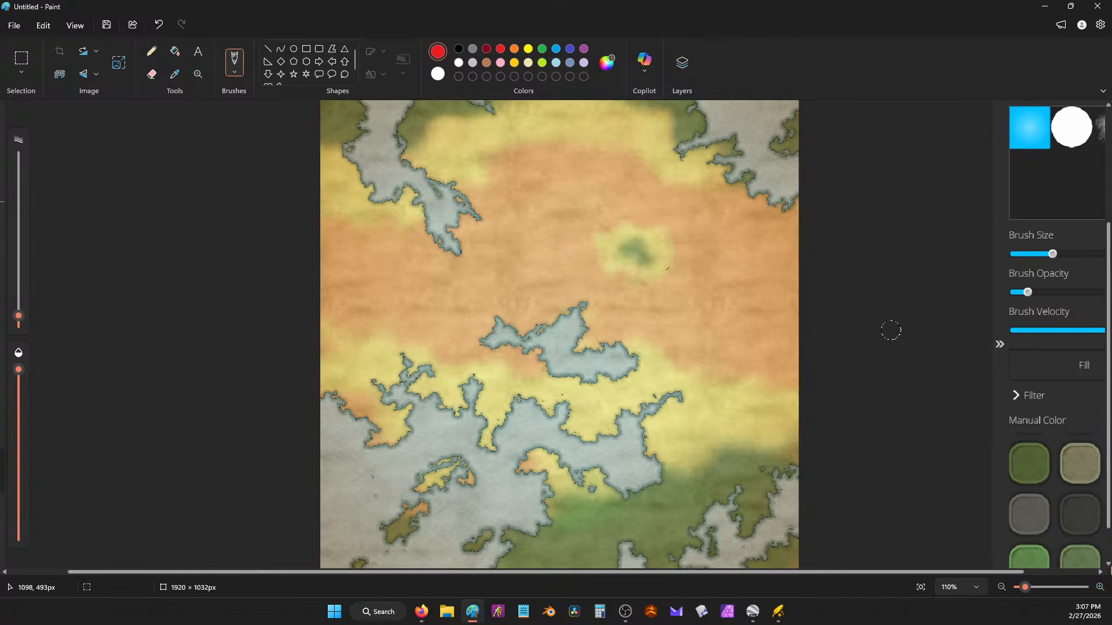
scroll(878, 324, down, 3)
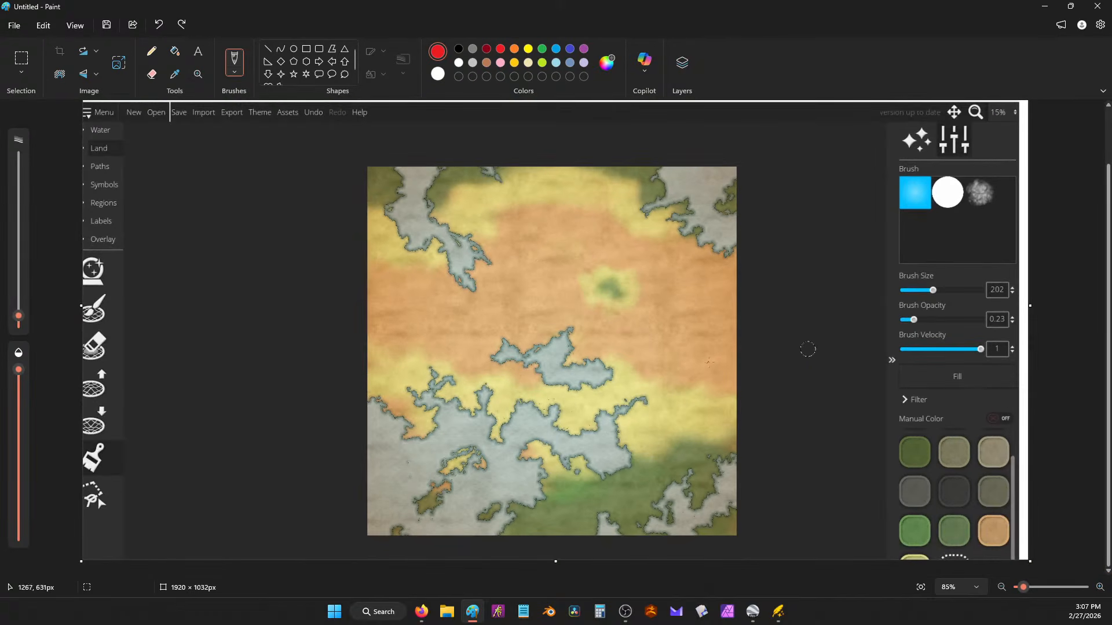
Step: Draw three horizontal and three vertical red lines forming a 4×4 grid over the map
drag(352, 346, 803, 351)
drag(558, 149, 559, 549)
drag(334, 455, 850, 449)
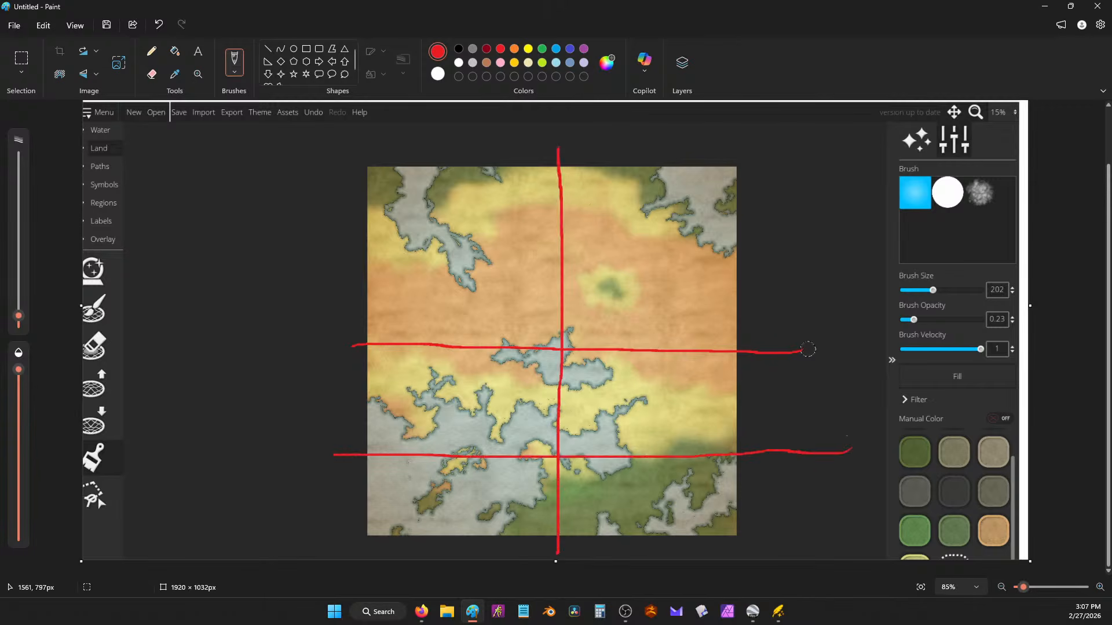
drag(332, 230, 759, 234)
drag(644, 145, 652, 556)
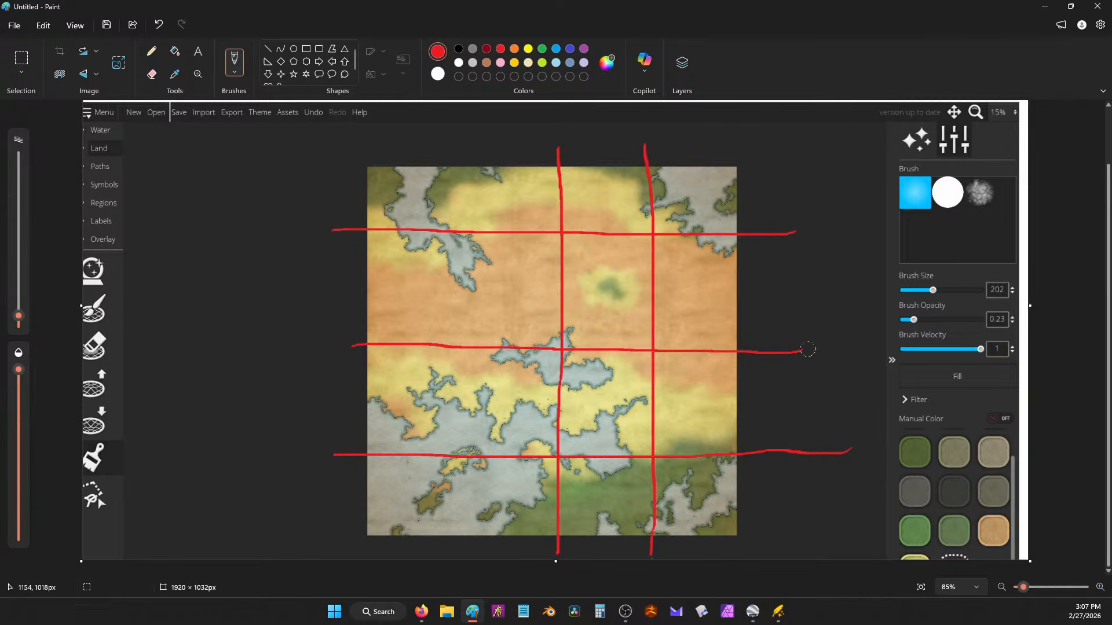
drag(449, 145, 465, 557)
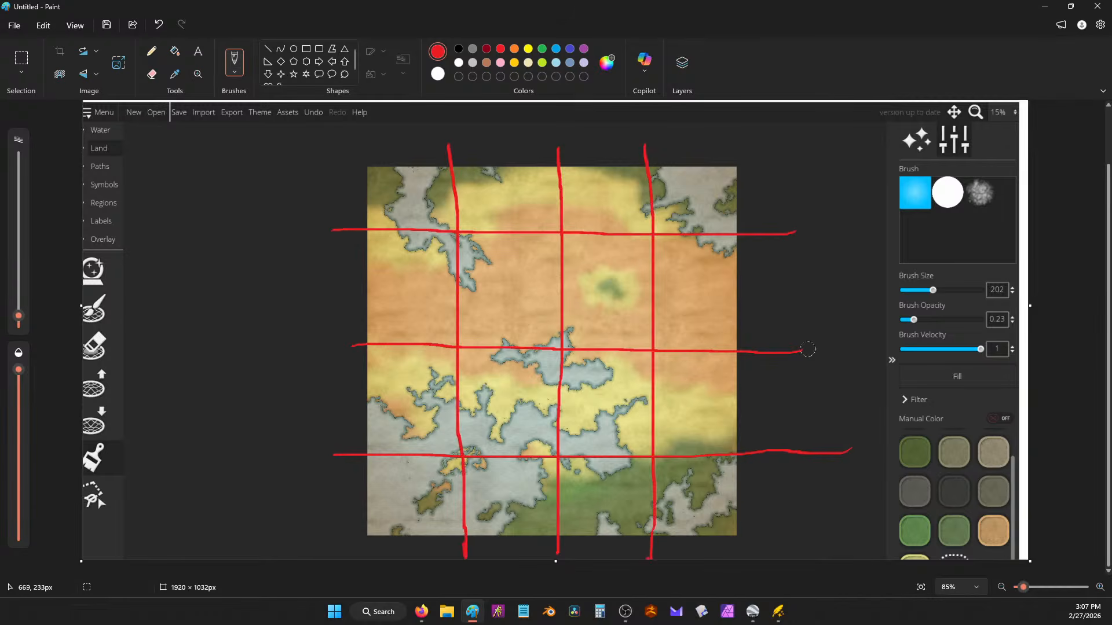
Step: Number the grid cells 1–16 and circle cells 6 and 16, undoing a stray route line
mouse_move(501, 186)
mouse_down()
mouse_move(594, 182)
mouse_move(618, 200)
mouse_up()
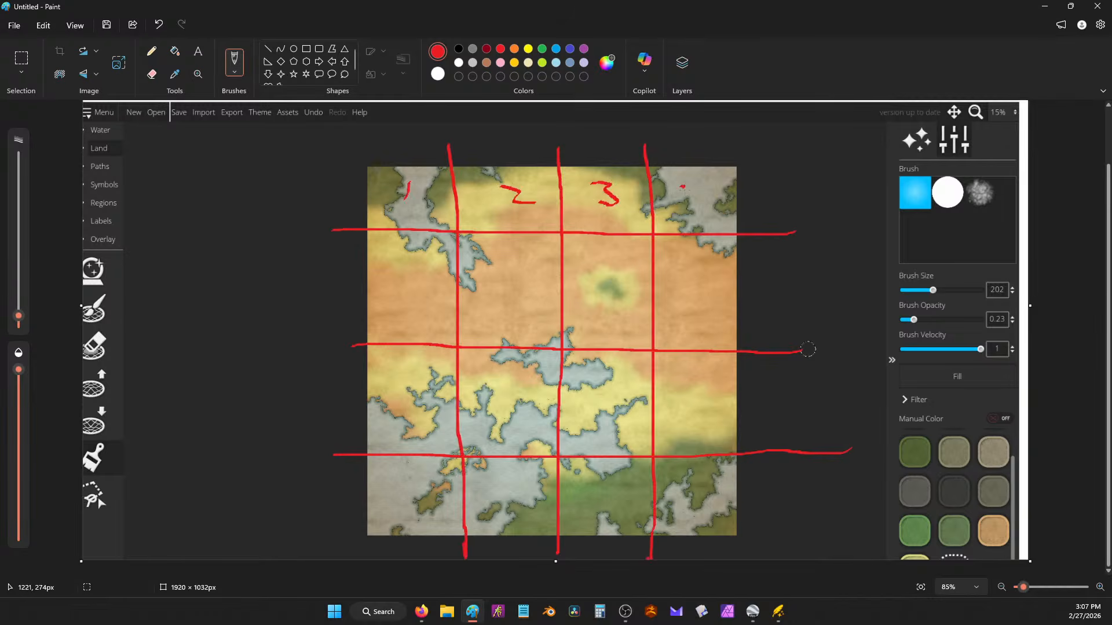
drag(428, 274, 409, 298)
drag(697, 283, 714, 277)
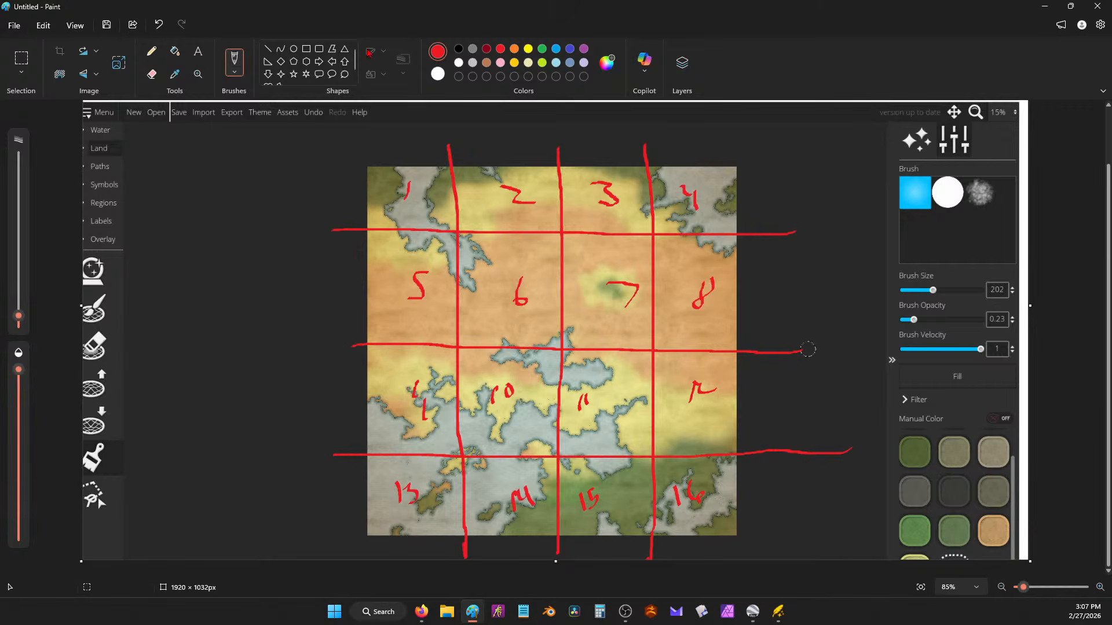
mouse_move(512, 257)
mouse_down()
mouse_move(516, 339)
mouse_move(525, 235)
mouse_up()
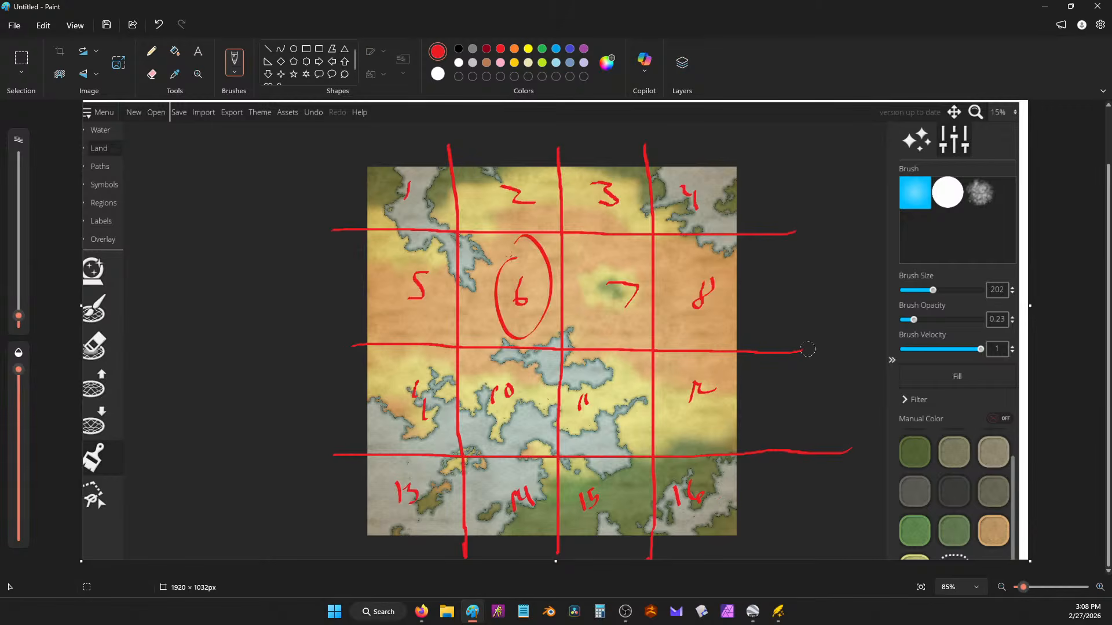
drag(700, 515, 672, 496)
mouse_move(520, 294)
mouse_down()
mouse_move(645, 350)
mouse_move(672, 395)
mouse_move(684, 477)
mouse_up()
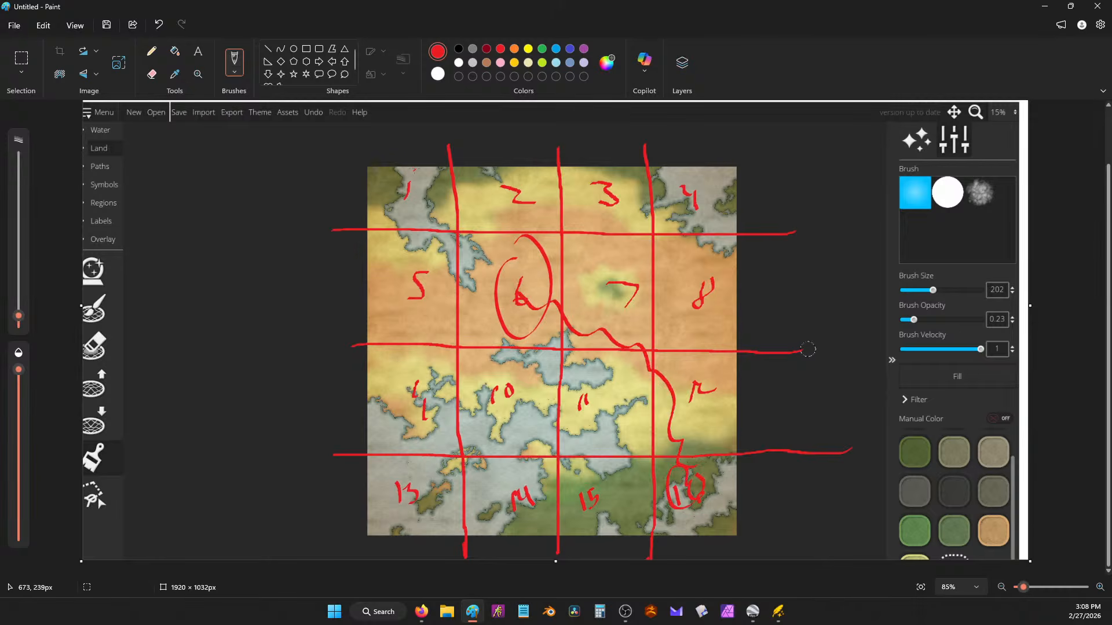
mouse_move(413, 171)
mouse_down()
mouse_move(603, 300)
mouse_move(697, 484)
mouse_move(696, 557)
mouse_up()
key(ctrl+z)
key(ctrl+z)
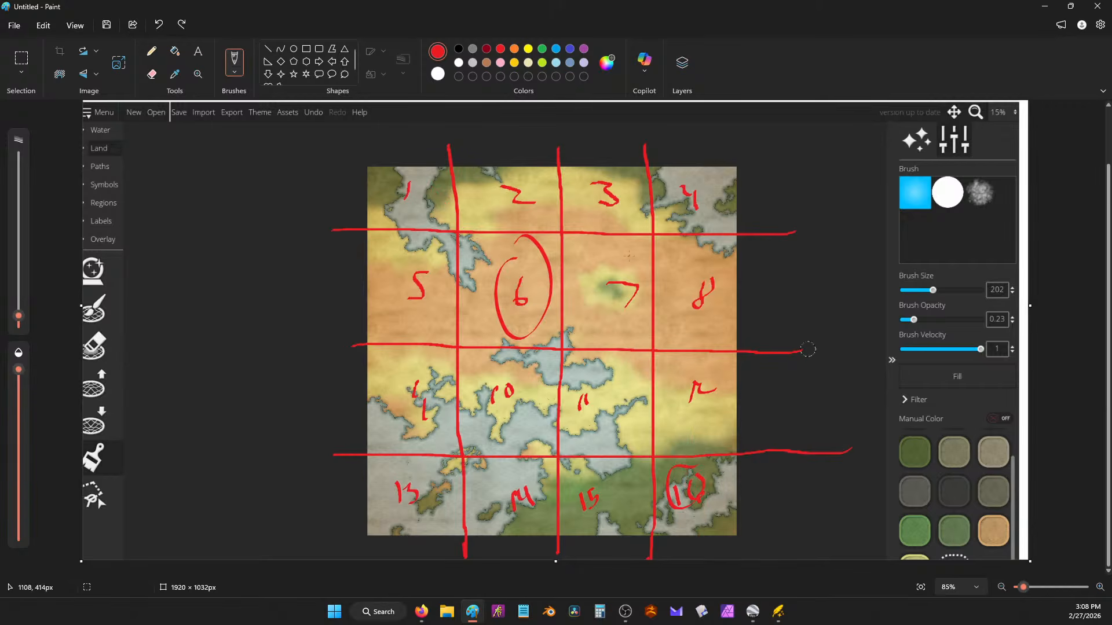
mouse_move(421, 611)
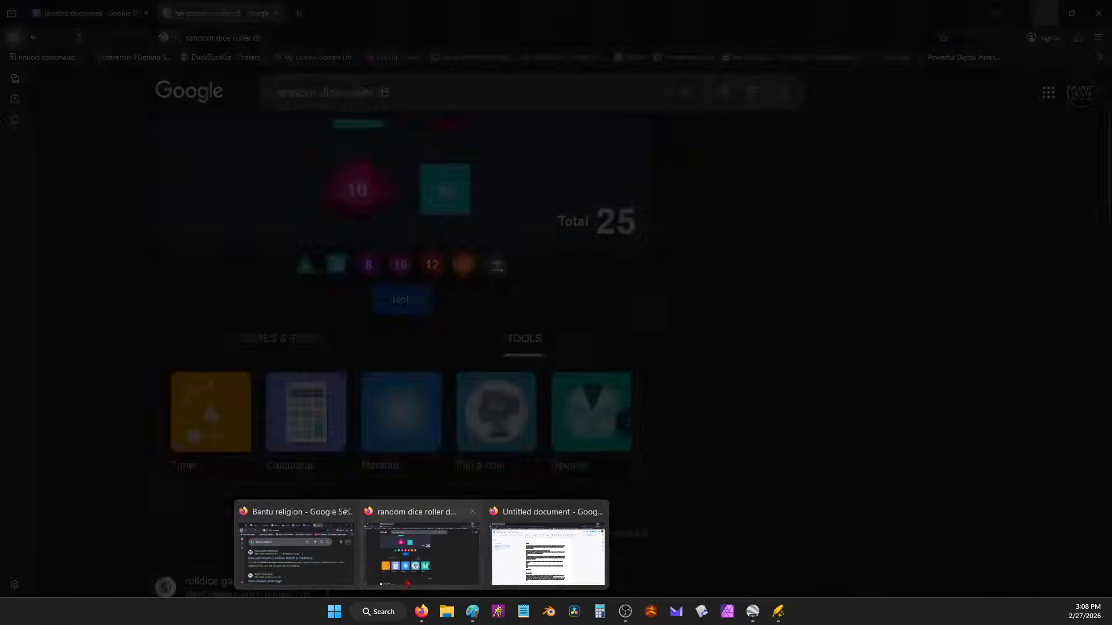
click(421, 550)
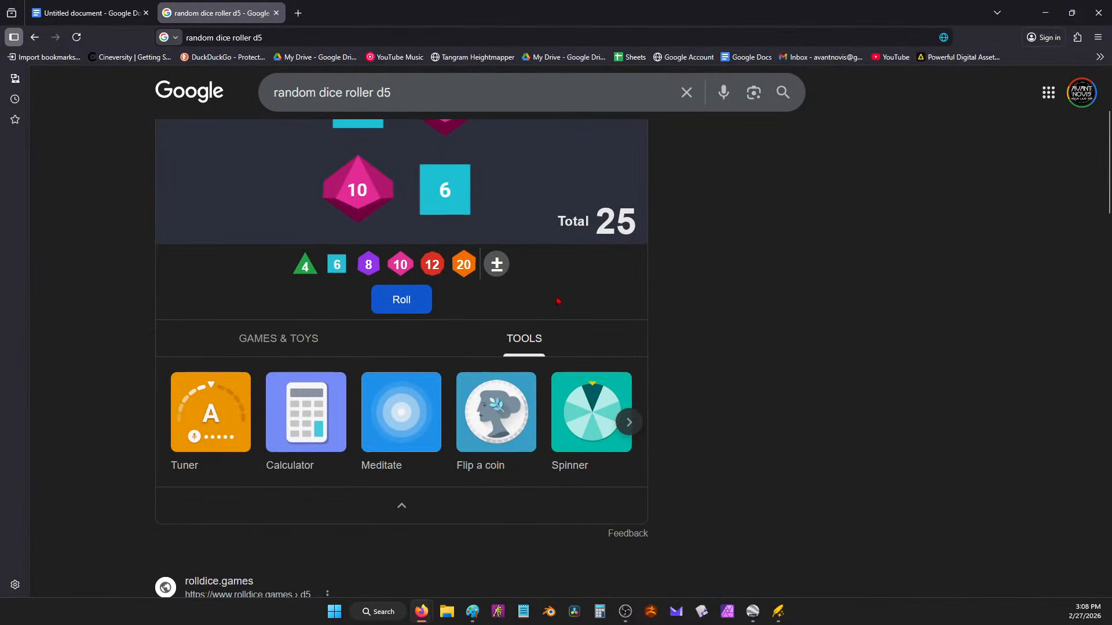
Step: Clear the d6, d8 and d10 dice from the roller, dismissing the modifier dialog unchanged
scroll(449, 266, up, 3)
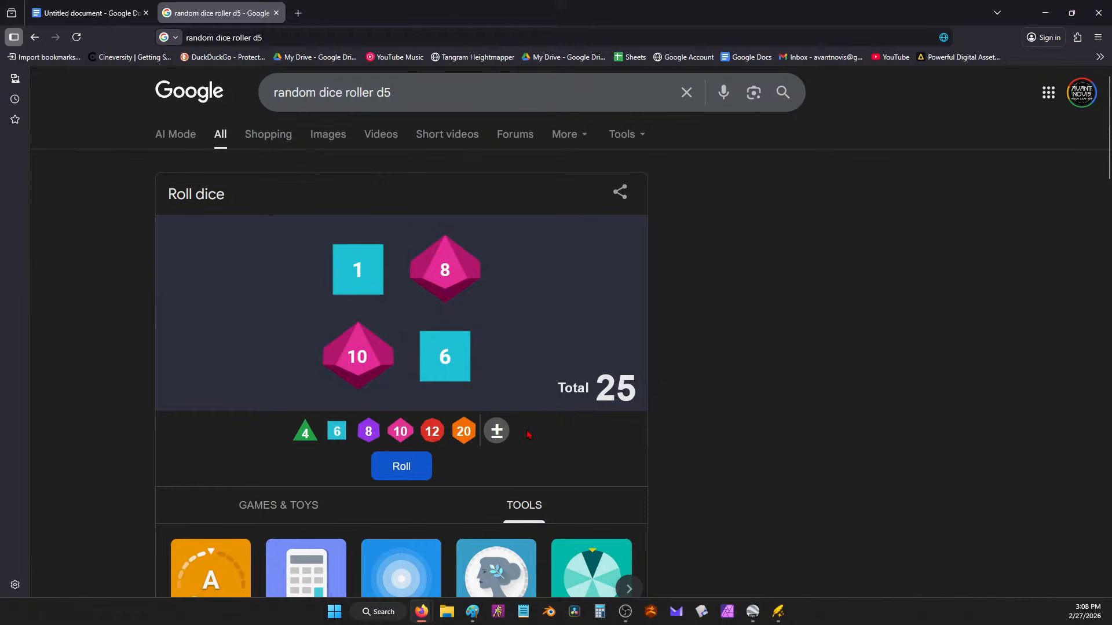
click(443, 359)
click(357, 269)
click(445, 269)
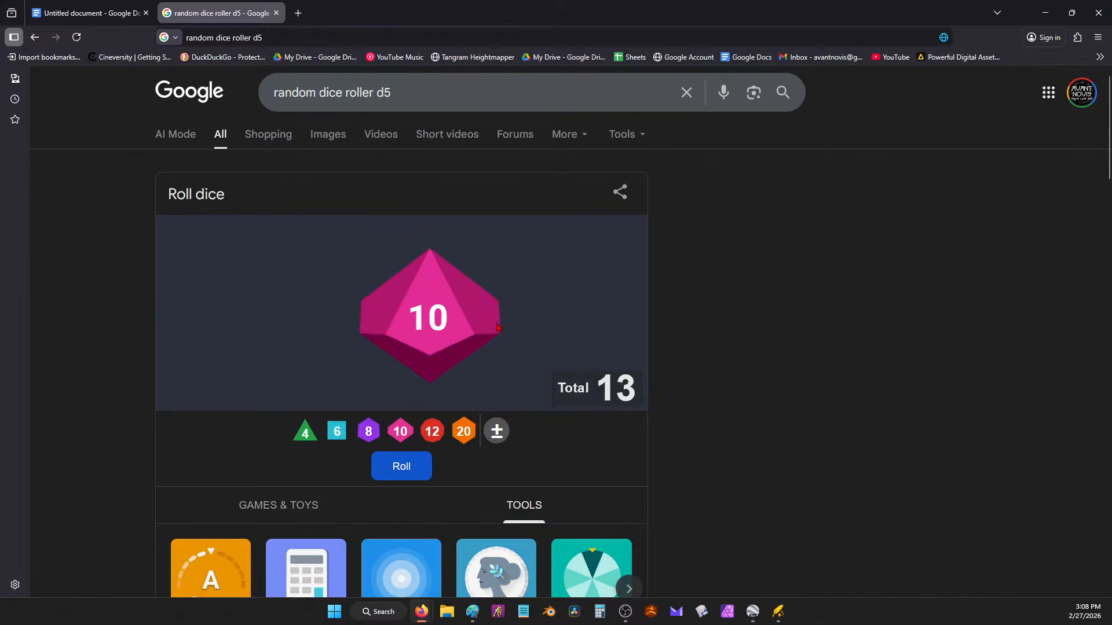
click(497, 328)
click(496, 431)
click(402, 441)
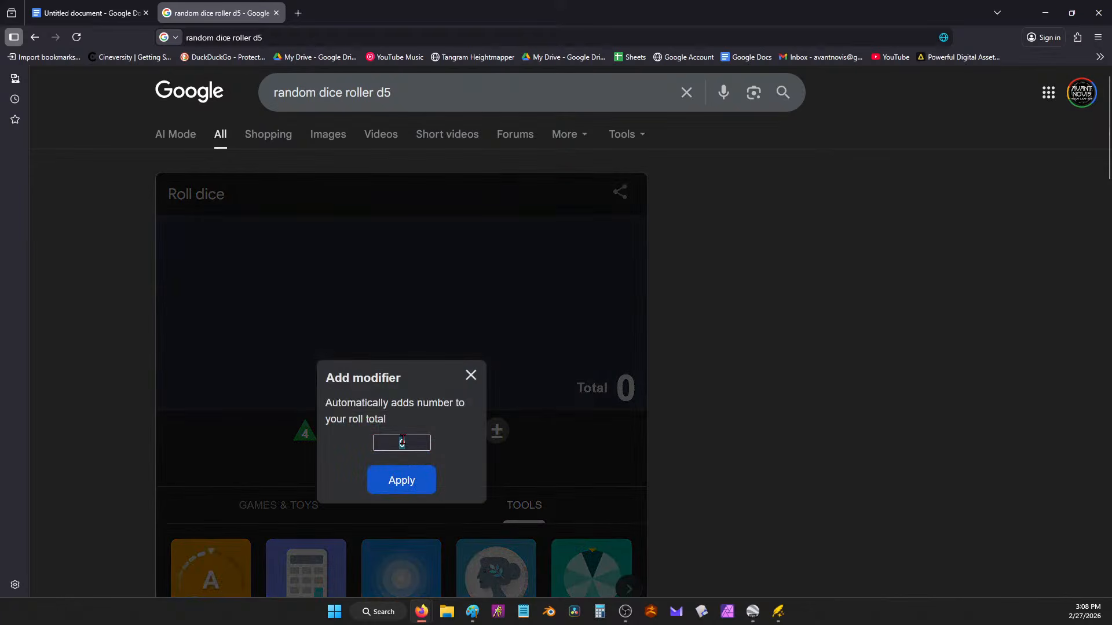
click(471, 375)
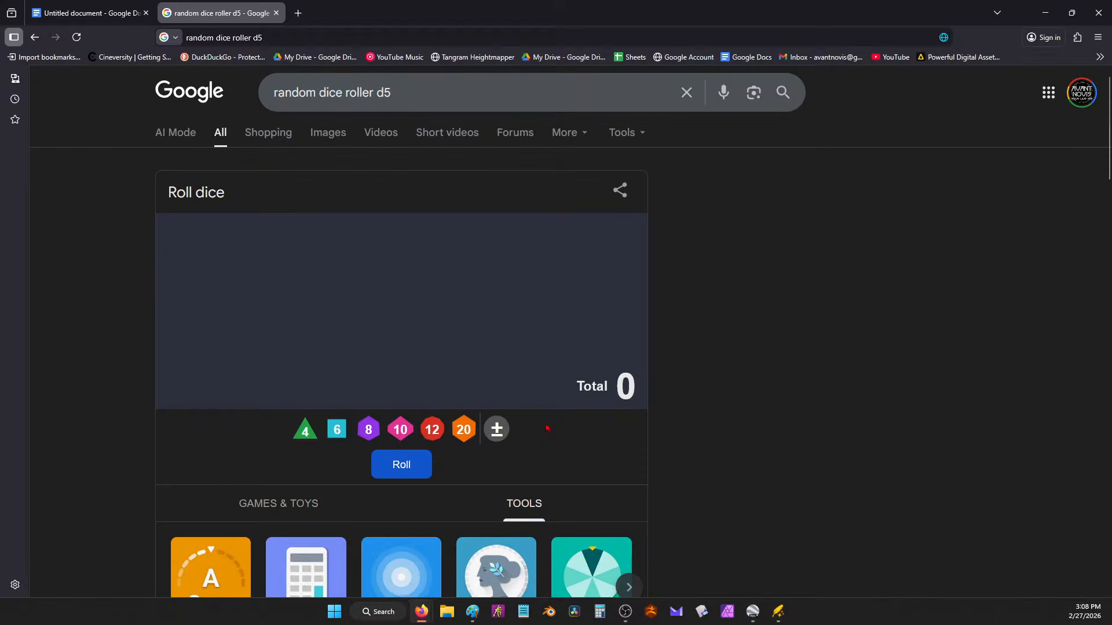
Step: Roll a single d20 twice, getting 19 then 12, and minimize the browser
scroll(544, 427, down, 3)
scroll(548, 417, up, 4)
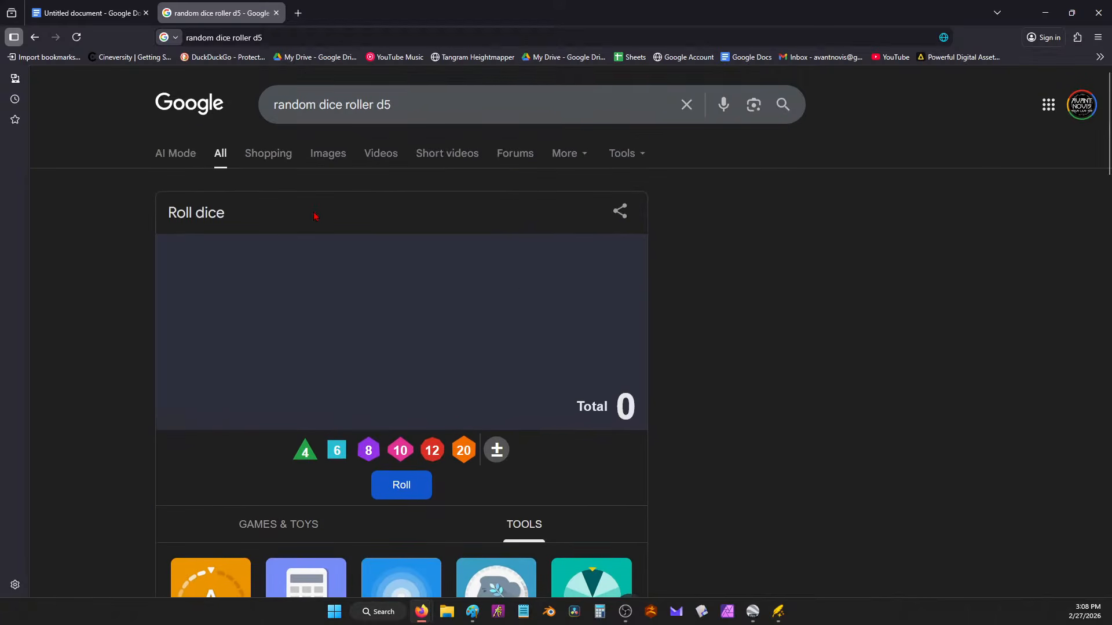
click(458, 465)
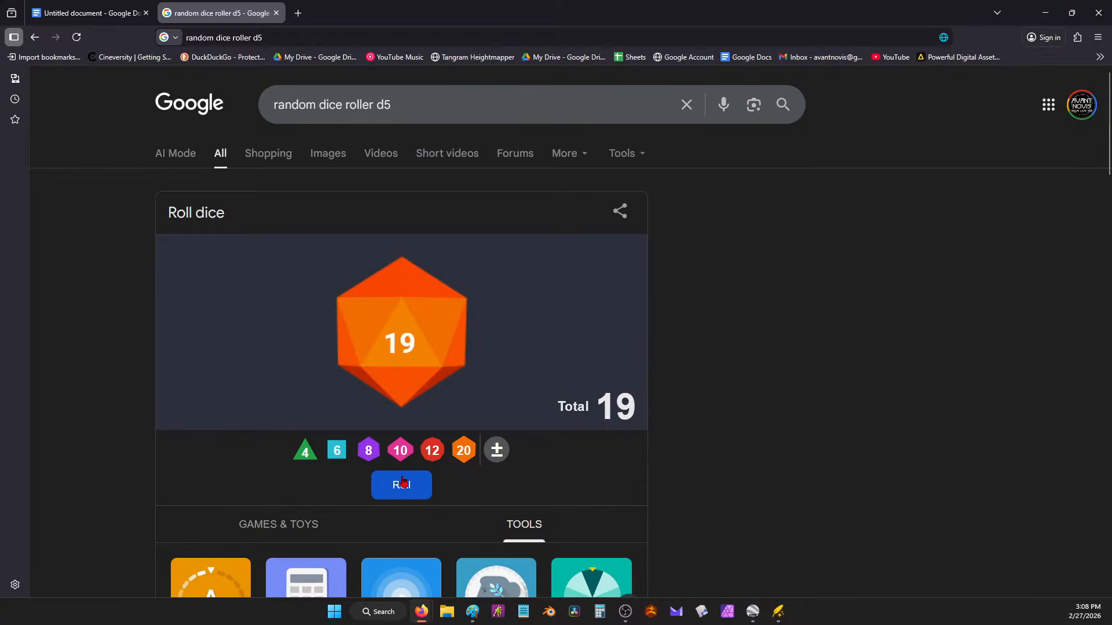
click(404, 483)
click(1044, 13)
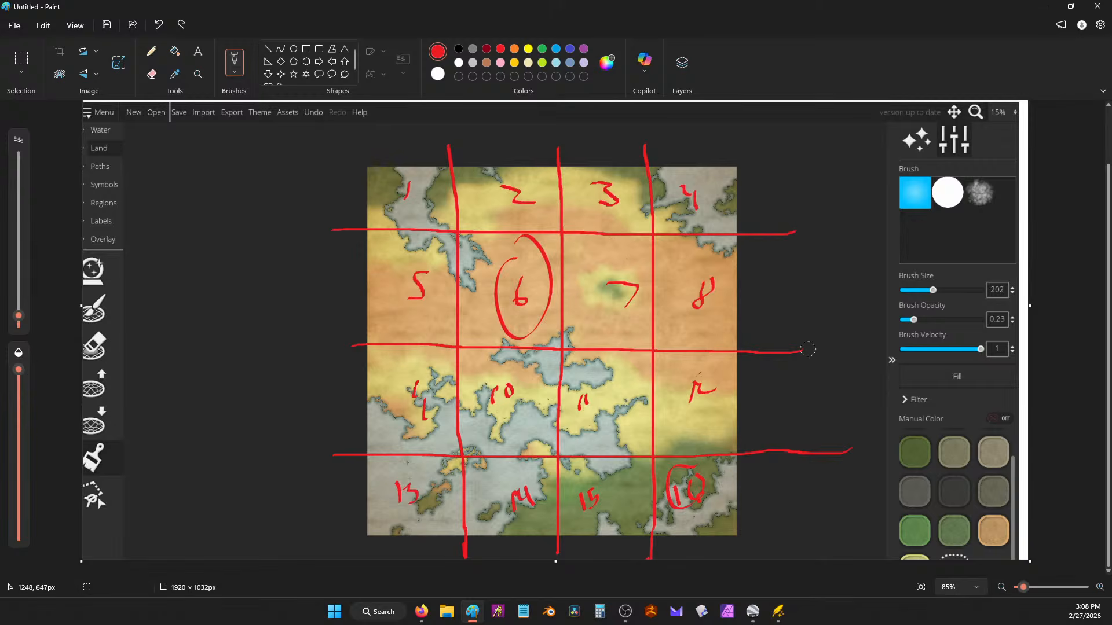
Step: Loop red strokes around cell 12 on the grid
mouse_move(719, 379)
mouse_down()
mouse_move(695, 366)
mouse_move(667, 380)
mouse_move(668, 405)
mouse_move(717, 396)
mouse_move(691, 358)
mouse_up()
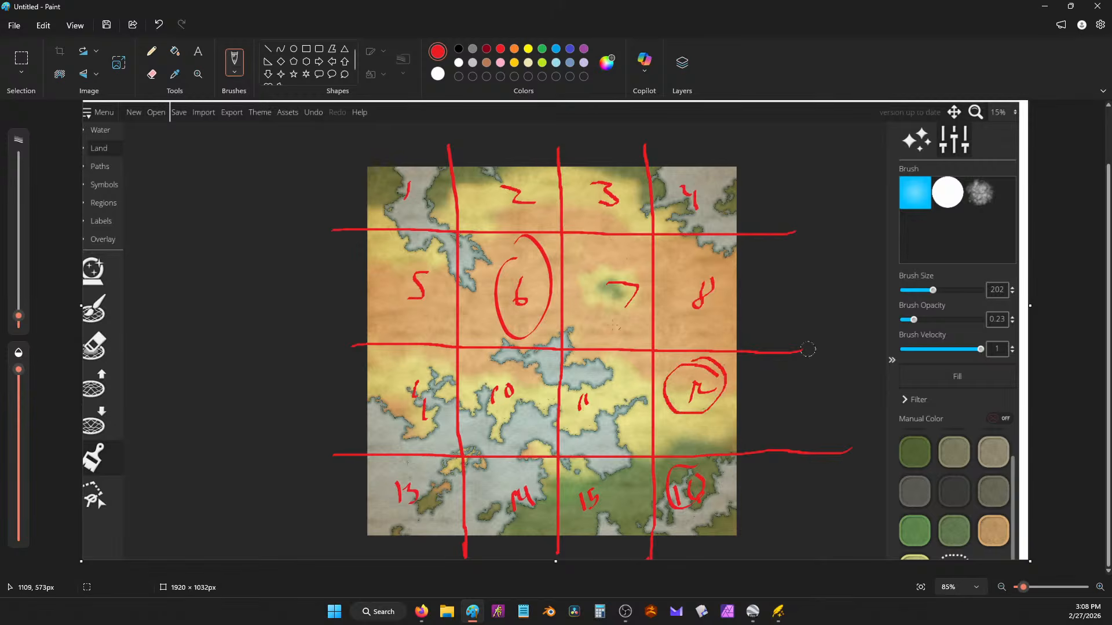
key(ctrl+z)
key(ctrl+z)
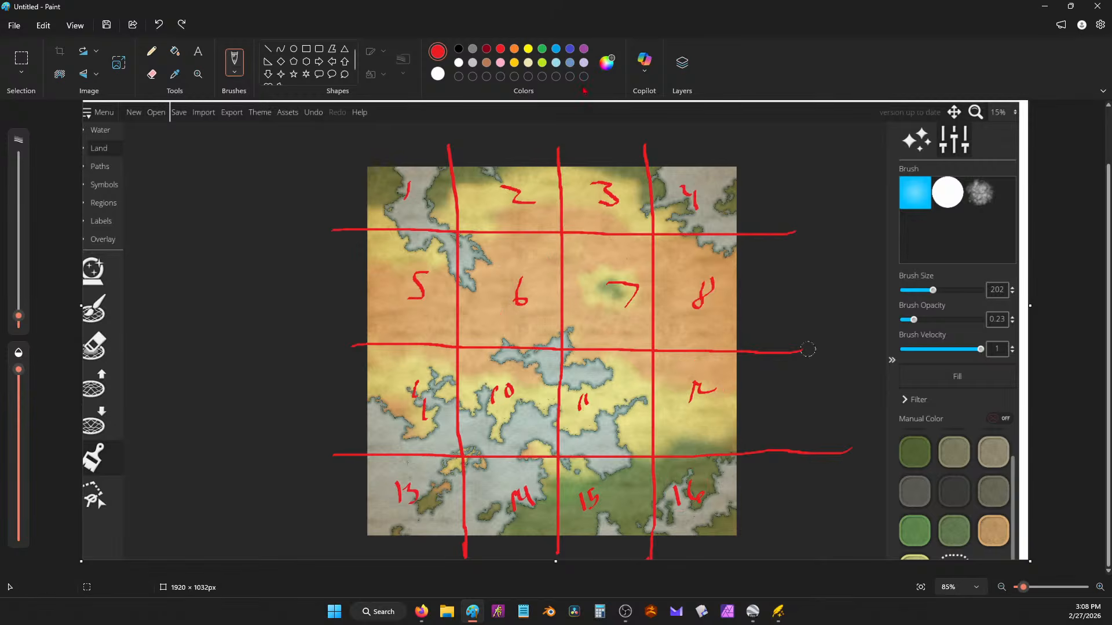
mouse_move(691, 372)
mouse_down()
mouse_move(732, 414)
mouse_move(681, 371)
mouse_move(718, 363)
mouse_move(747, 407)
mouse_move(738, 379)
mouse_up()
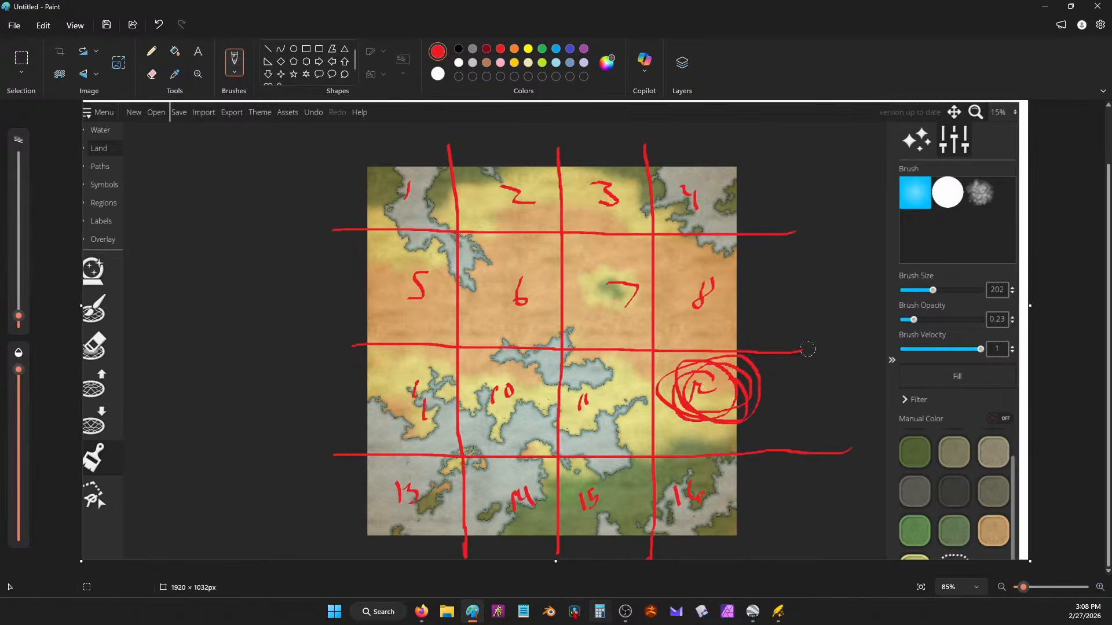
Step: Roll the d20 once more in the browser dice roller and return to the sketch
mouse_move(421, 611)
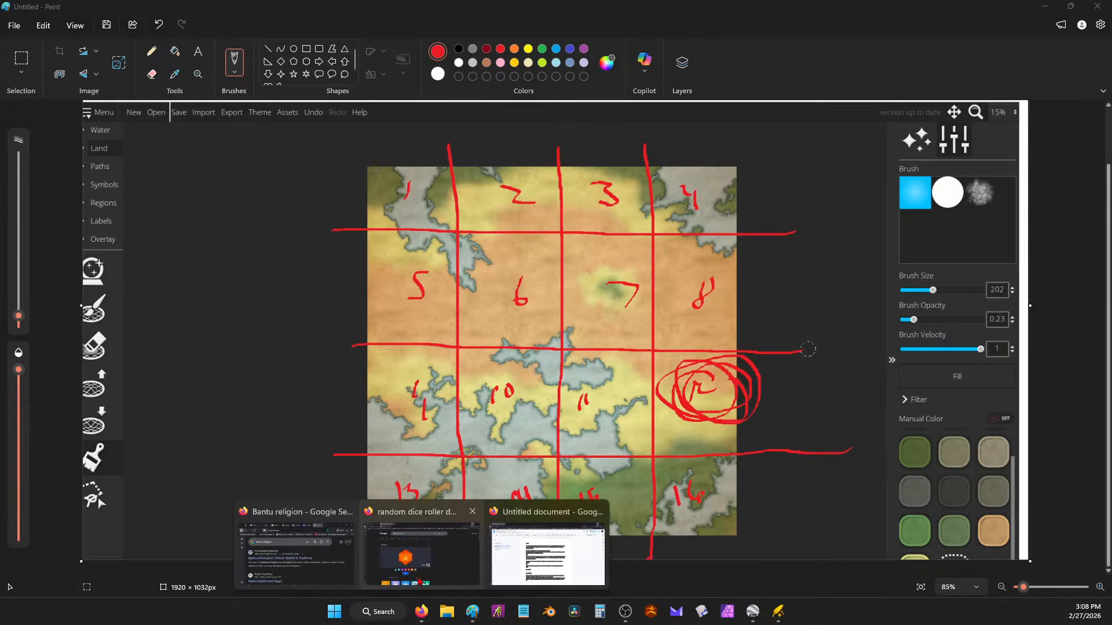
click(428, 510)
click(417, 490)
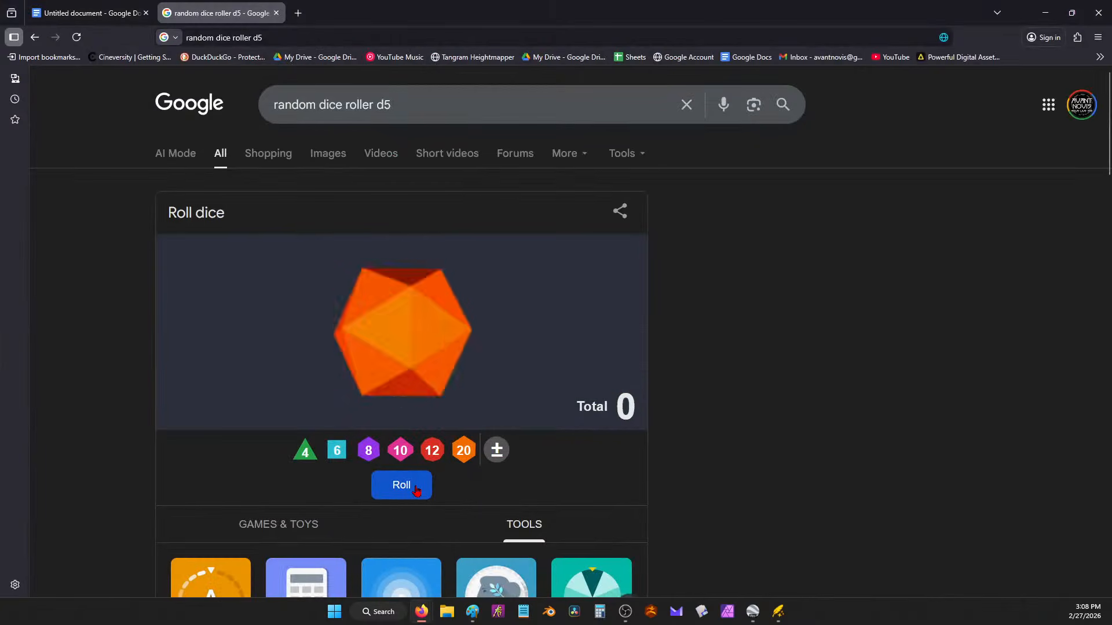
click(1045, 13)
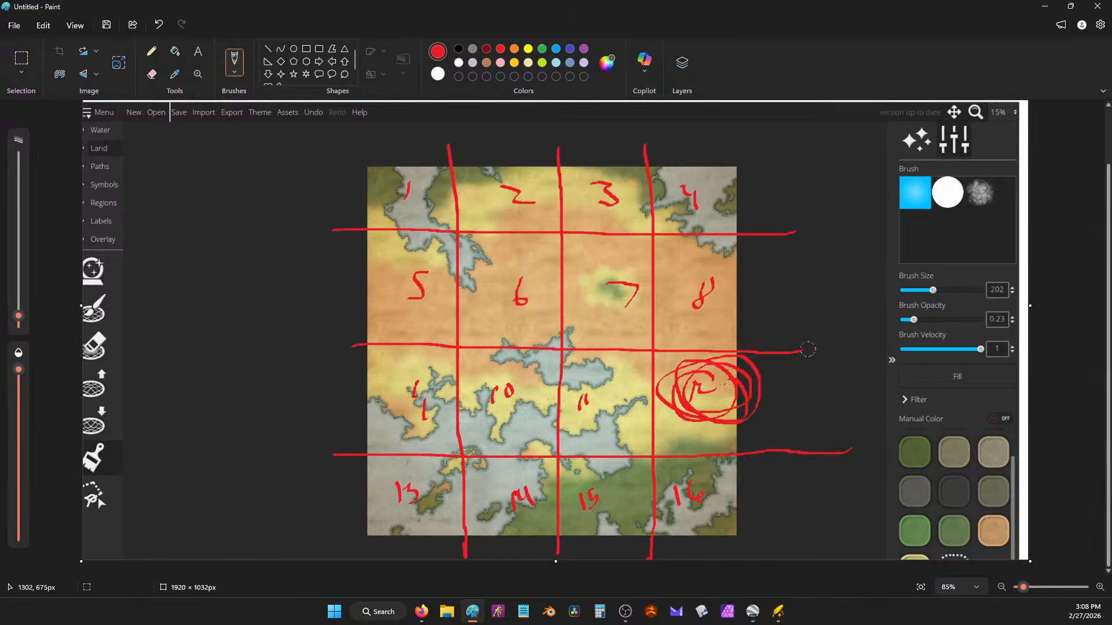
Step: Draw red strokes from cell 12 left through cells 11 and 10 to cell 9
mouse_move(724, 386)
mouse_down()
mouse_move(388, 389)
mouse_move(406, 402)
mouse_up()
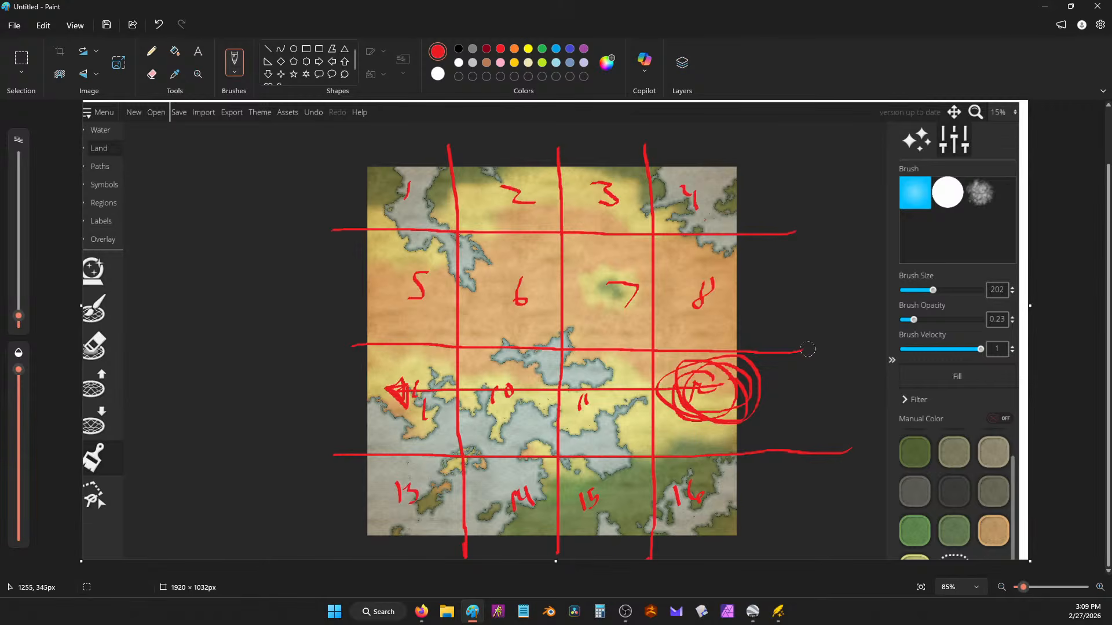
drag(692, 310, 573, 492)
key(ctrl+z)
mouse_move(711, 406)
mouse_down()
mouse_move(627, 398)
mouse_move(580, 409)
mouse_move(453, 338)
mouse_move(425, 343)
mouse_move(393, 373)
mouse_up()
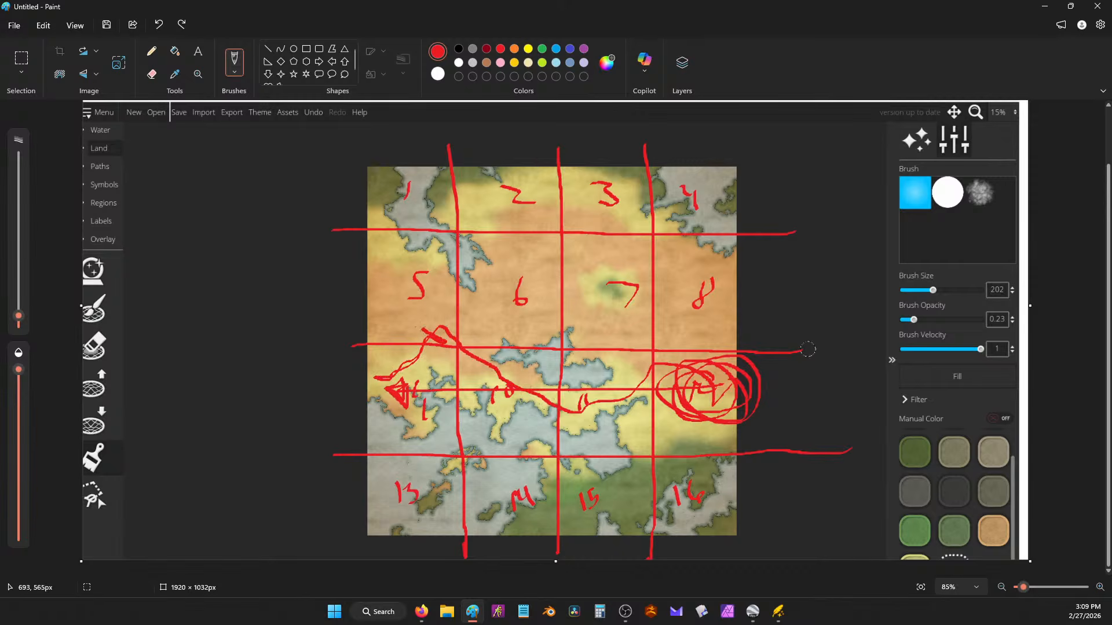
mouse_move(382, 300)
mouse_down()
mouse_move(498, 386)
mouse_move(556, 403)
mouse_move(591, 407)
mouse_move(692, 380)
mouse_up()
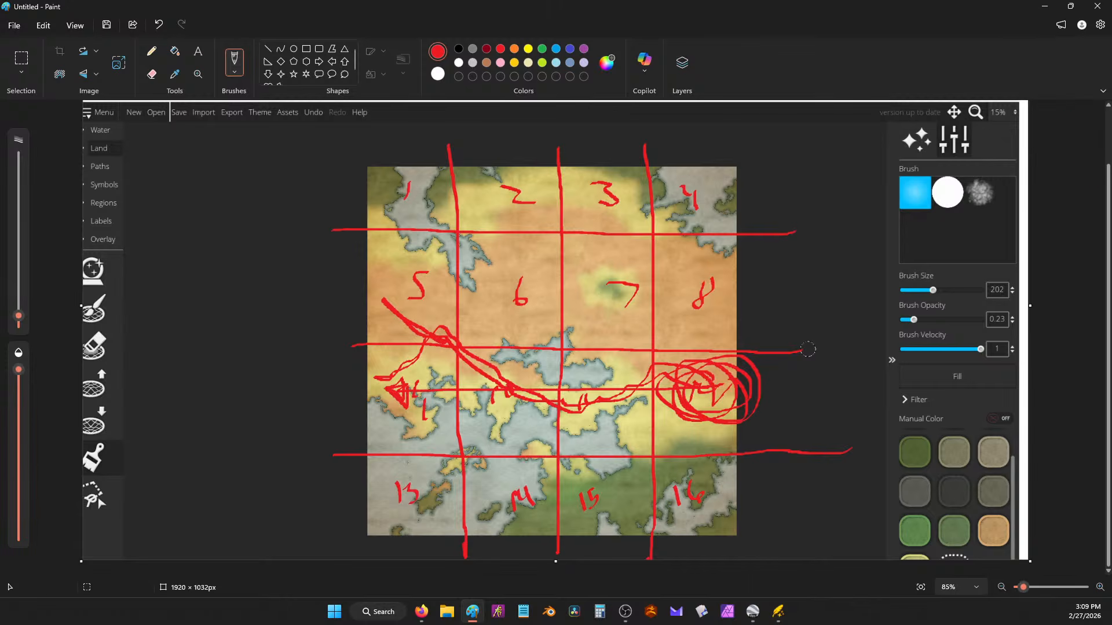
Step: Add blue loops around bottom-row cells 13–16 and a blue arrow toward cell 12, then minimize Paint
click(1045, 7)
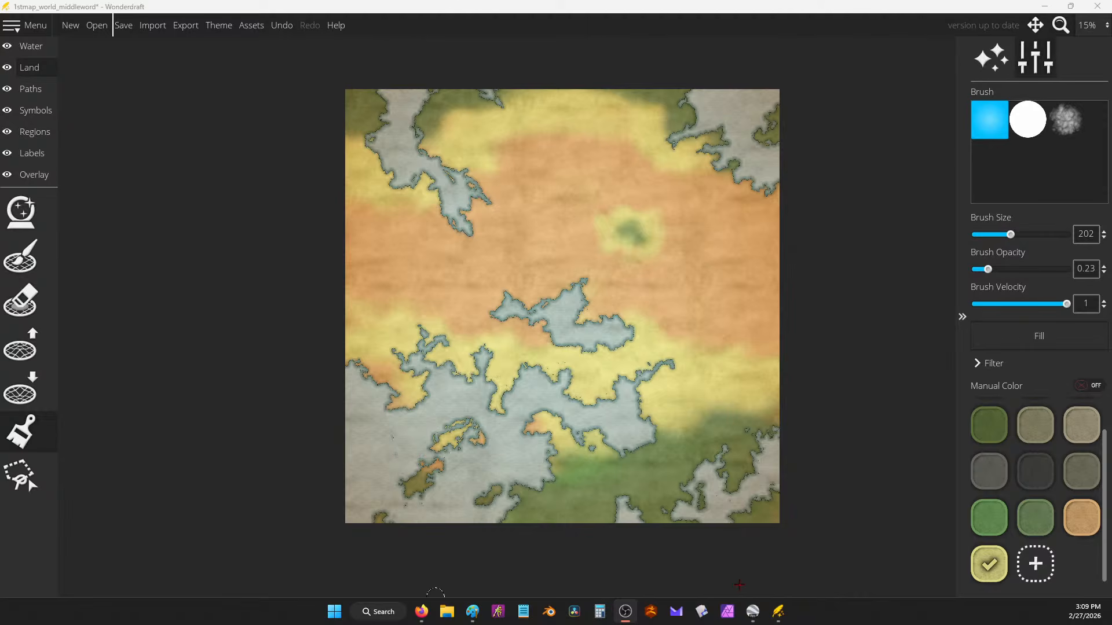
click(473, 612)
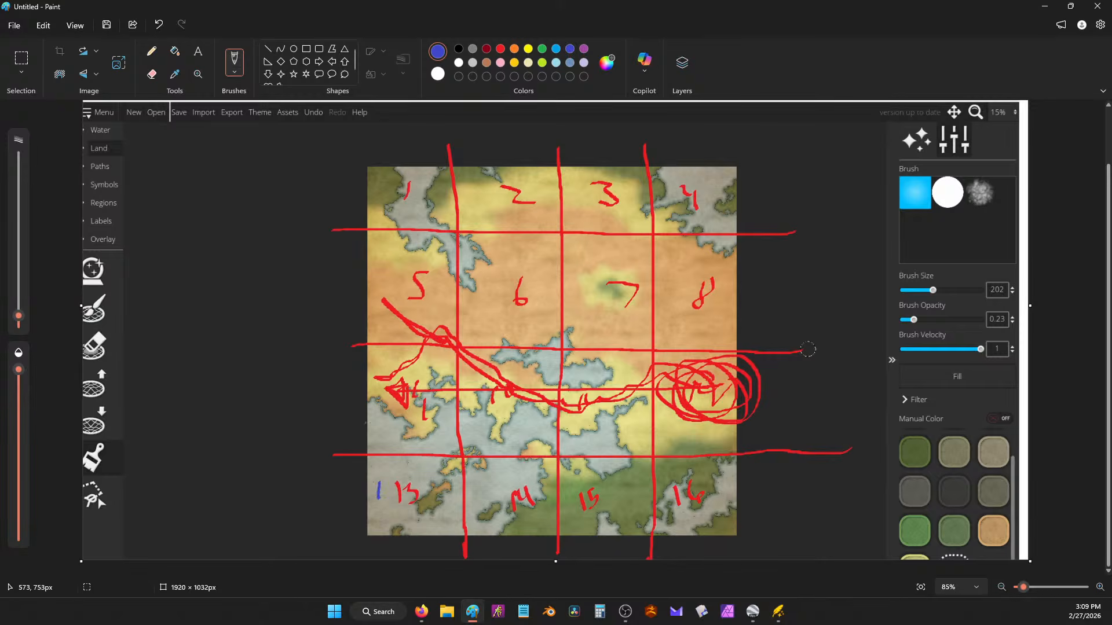
mouse_move(376, 434)
mouse_down()
mouse_move(398, 495)
mouse_move(487, 520)
mouse_move(553, 447)
mouse_move(512, 412)
mouse_up()
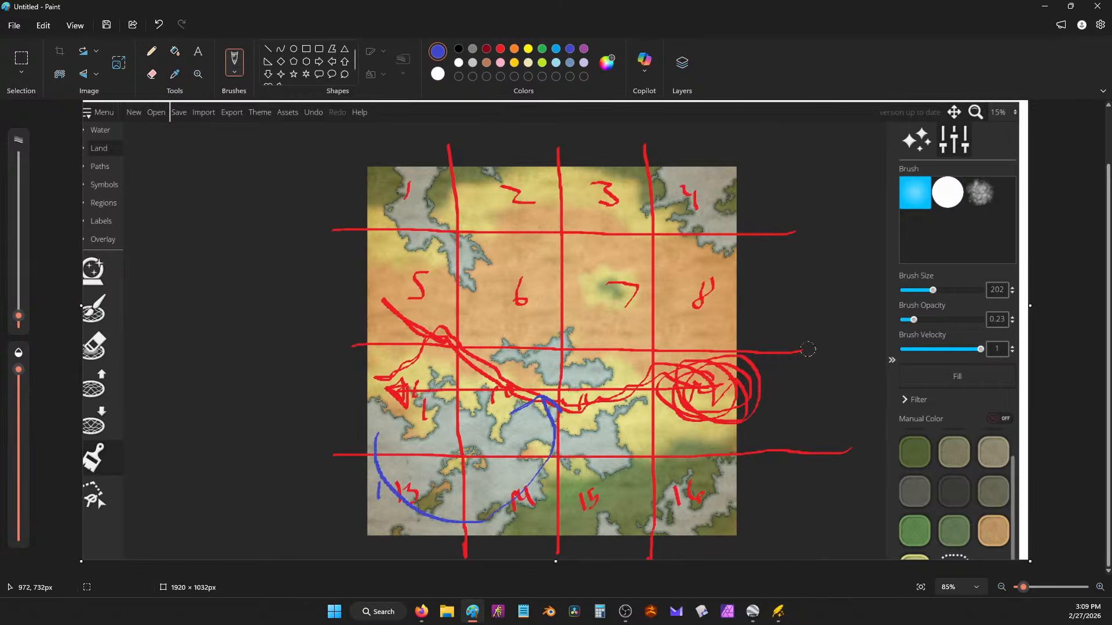
mouse_move(562, 522)
mouse_down()
mouse_move(646, 518)
mouse_move(689, 400)
mouse_move(648, 420)
mouse_move(709, 420)
mouse_move(735, 396)
mouse_move(478, 361)
mouse_move(397, 410)
mouse_move(495, 458)
mouse_move(688, 461)
mouse_move(752, 405)
mouse_move(570, 363)
mouse_up()
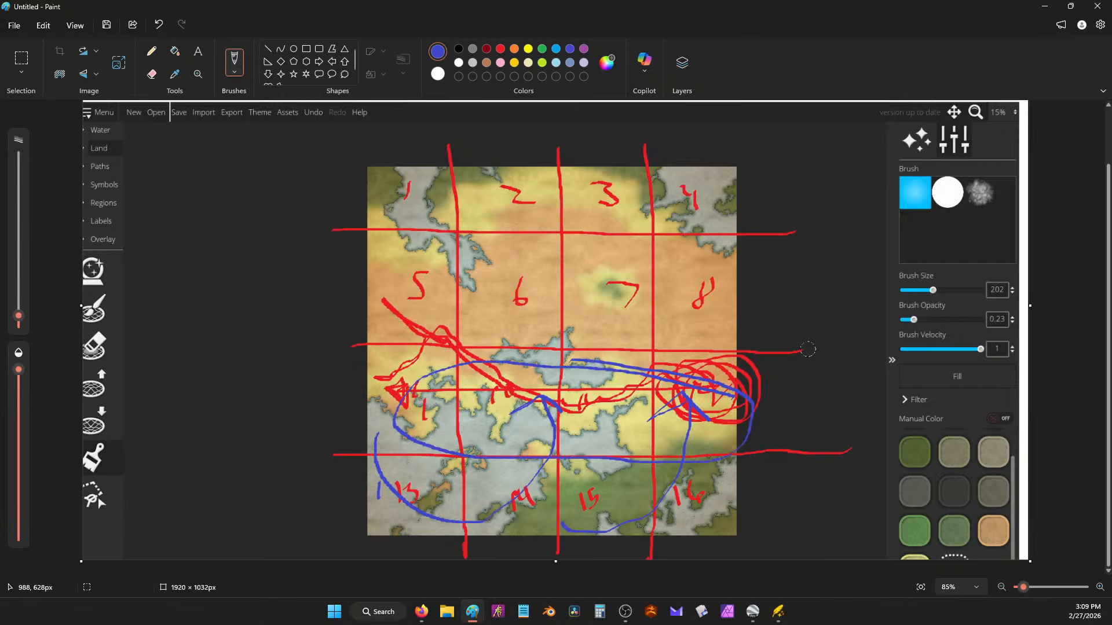
mouse_move(752, 445)
mouse_down()
mouse_move(683, 437)
mouse_move(654, 498)
mouse_move(739, 495)
mouse_up()
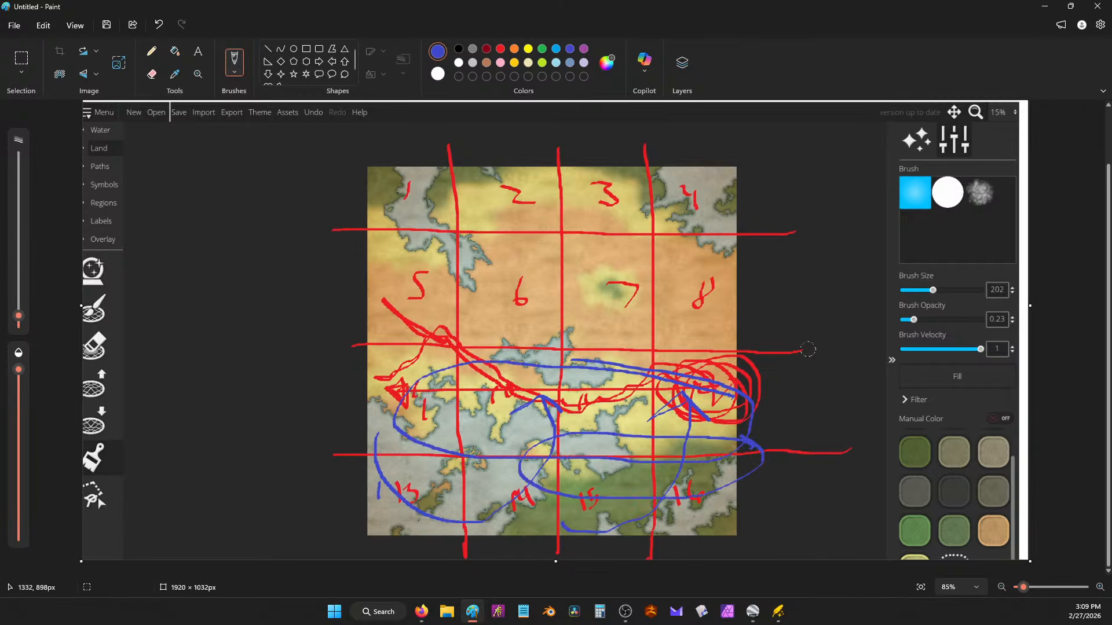
click(1044, 6)
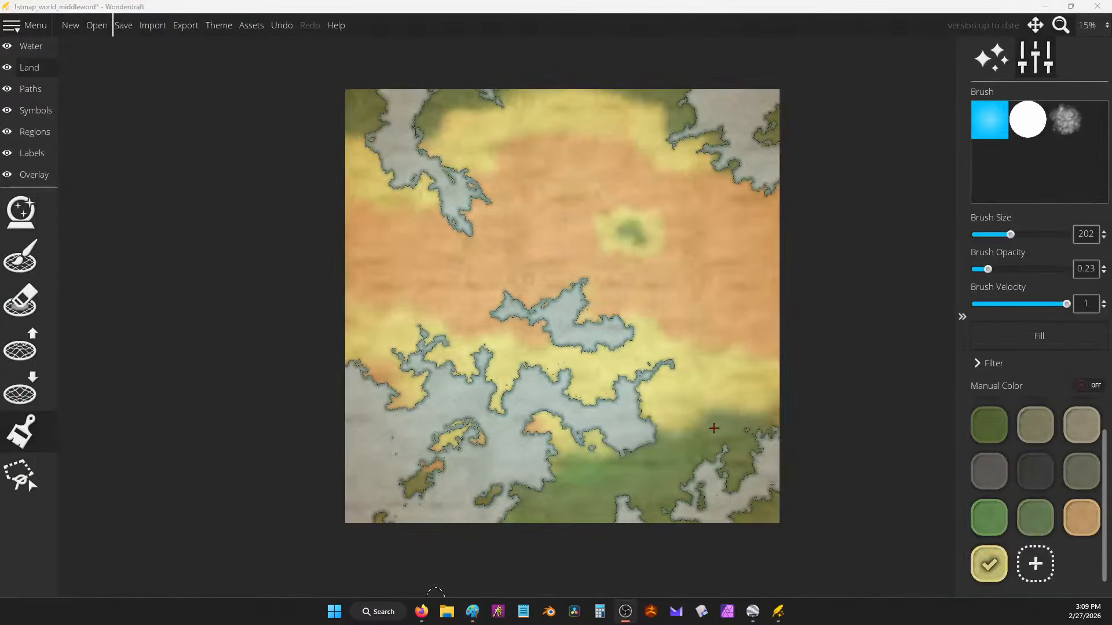
Step: On the Symbols layer, try painting mountain chains with two different mountain symbols, undoing each
click(34, 110)
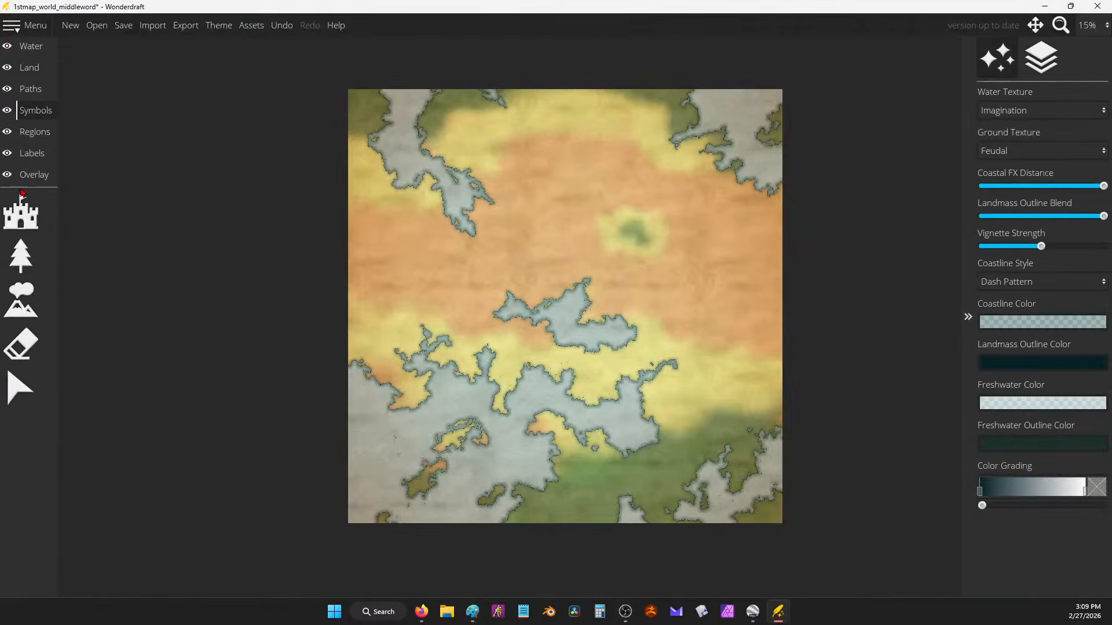
click(21, 298)
scroll(1063, 470, down, 6)
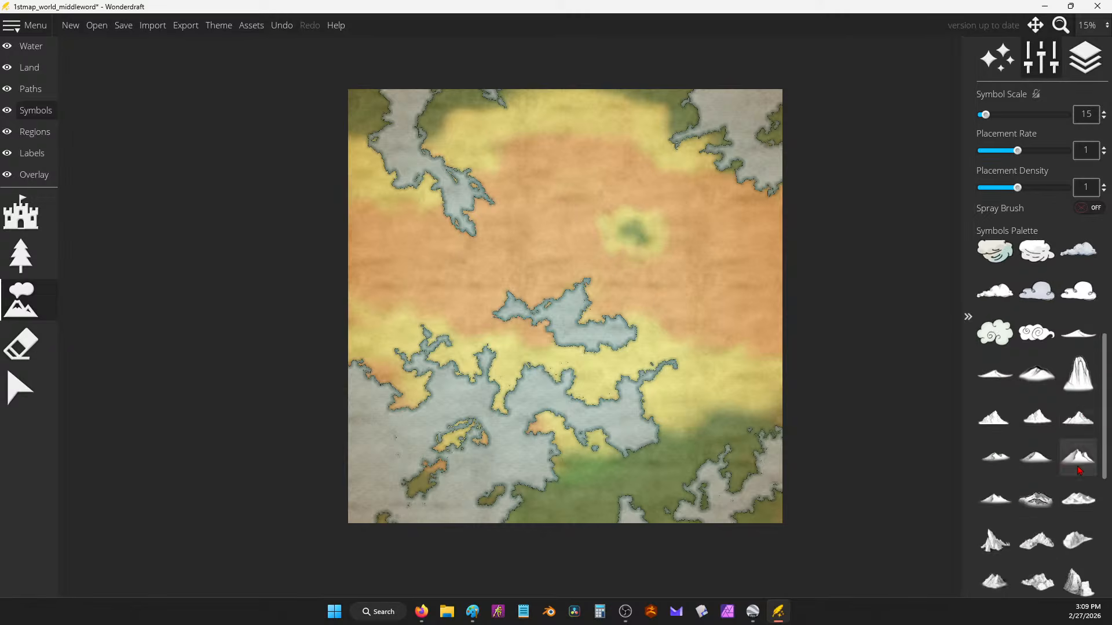
scroll(1052, 470, up, 8)
scroll(1052, 458, down, 5)
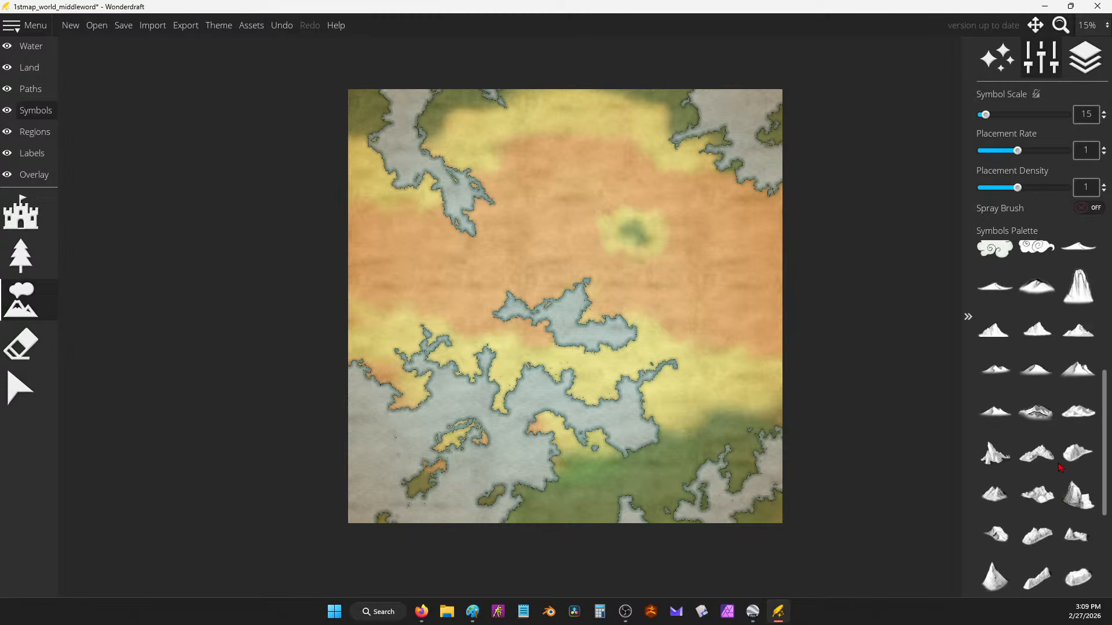
click(1037, 373)
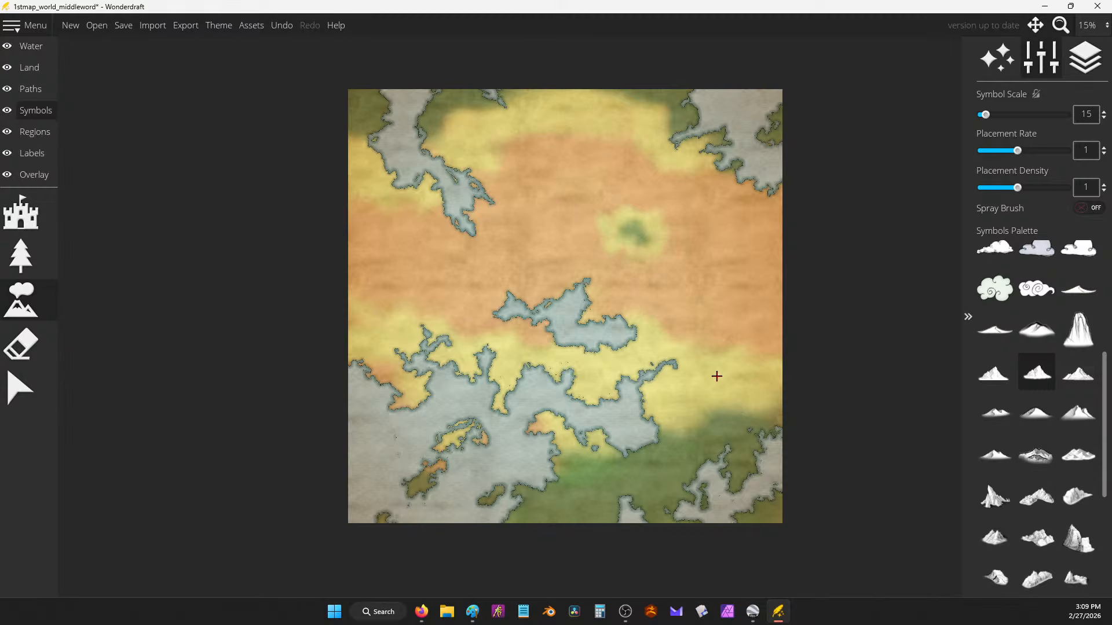
scroll(737, 386, up, 10)
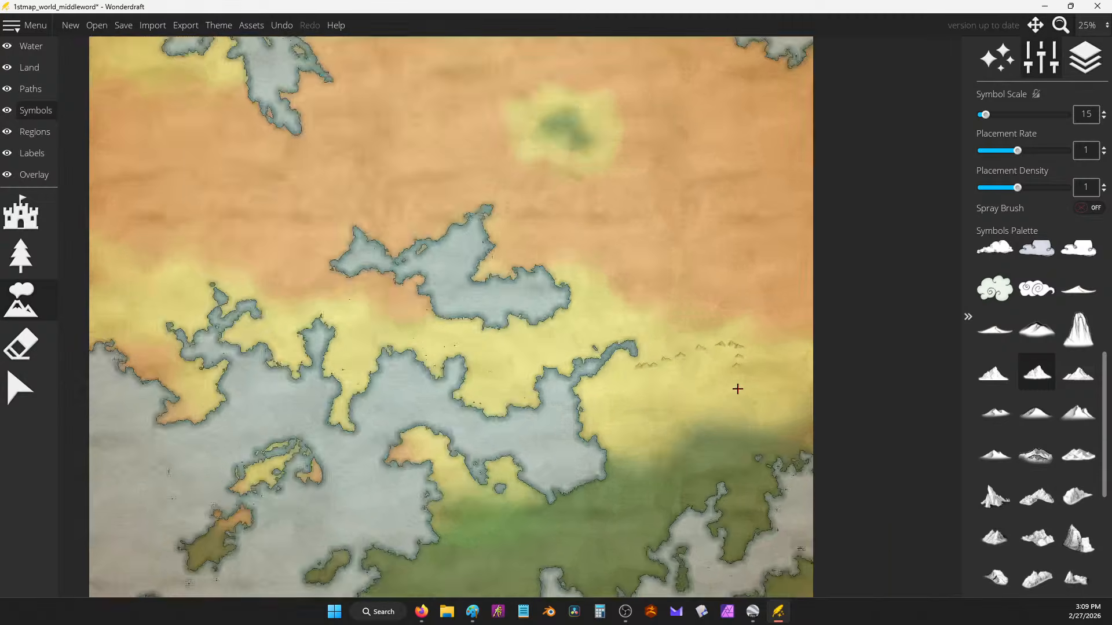
mouse_move(595, 199)
mouse_down()
mouse_move(474, 291)
mouse_move(434, 260)
mouse_move(531, 340)
mouse_move(585, 475)
mouse_up()
key(ctrl+z)
key(ctrl+z)
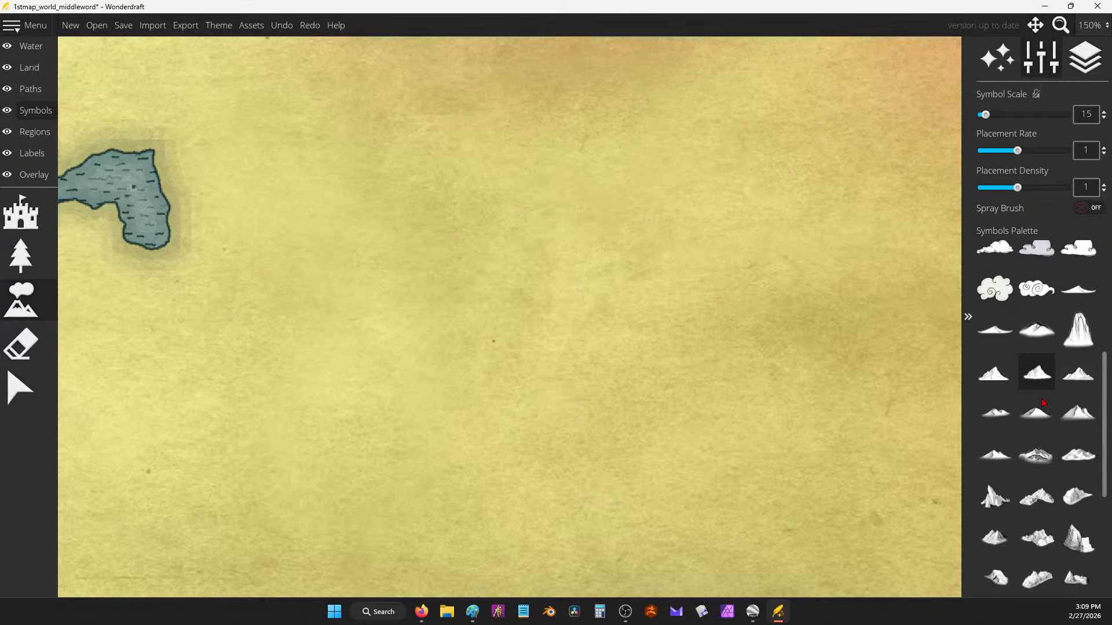
click(1078, 372)
mouse_move(603, 233)
mouse_down()
mouse_move(549, 293)
mouse_move(413, 365)
mouse_move(601, 344)
mouse_move(545, 313)
mouse_move(611, 328)
mouse_move(580, 373)
mouse_move(577, 349)
mouse_move(630, 355)
mouse_move(497, 375)
mouse_up()
key(ctrl+z)
key(ctrl+z)
key(ctrl+z)
key(ctrl+z)
key(ctrl+z)
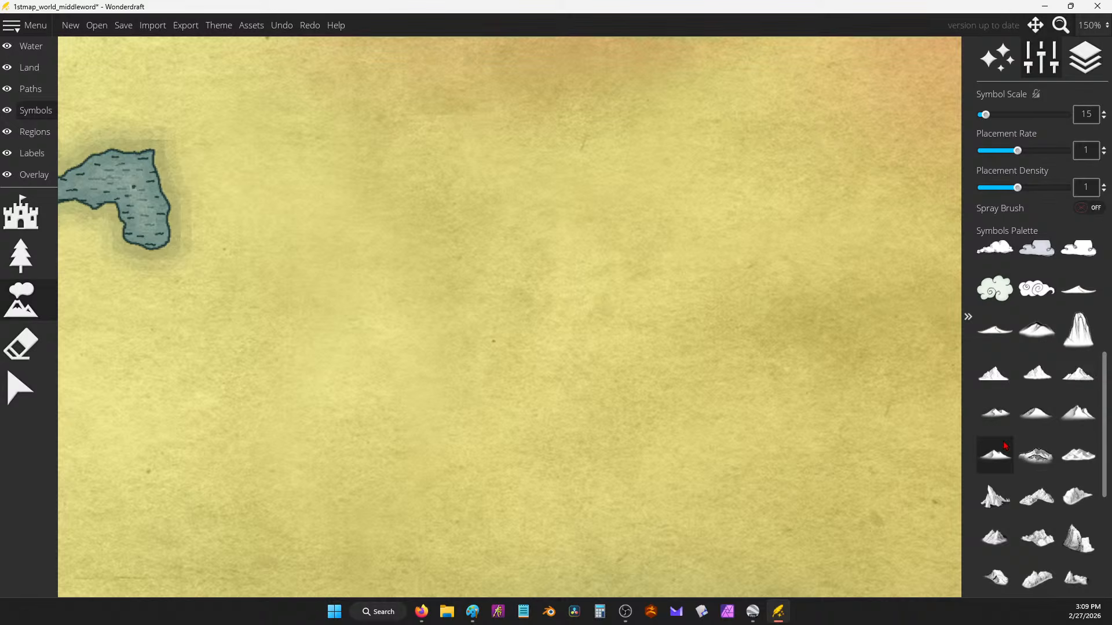
Step: Paint a long mountain range down-left with the first symbol, then undo it
click(994, 372)
click(636, 333)
mouse_move(637, 333)
mouse_down()
mouse_move(506, 417)
mouse_move(551, 437)
mouse_move(455, 494)
mouse_up()
key(ctrl+z)
key(ctrl+z)
key(ctrl+z)
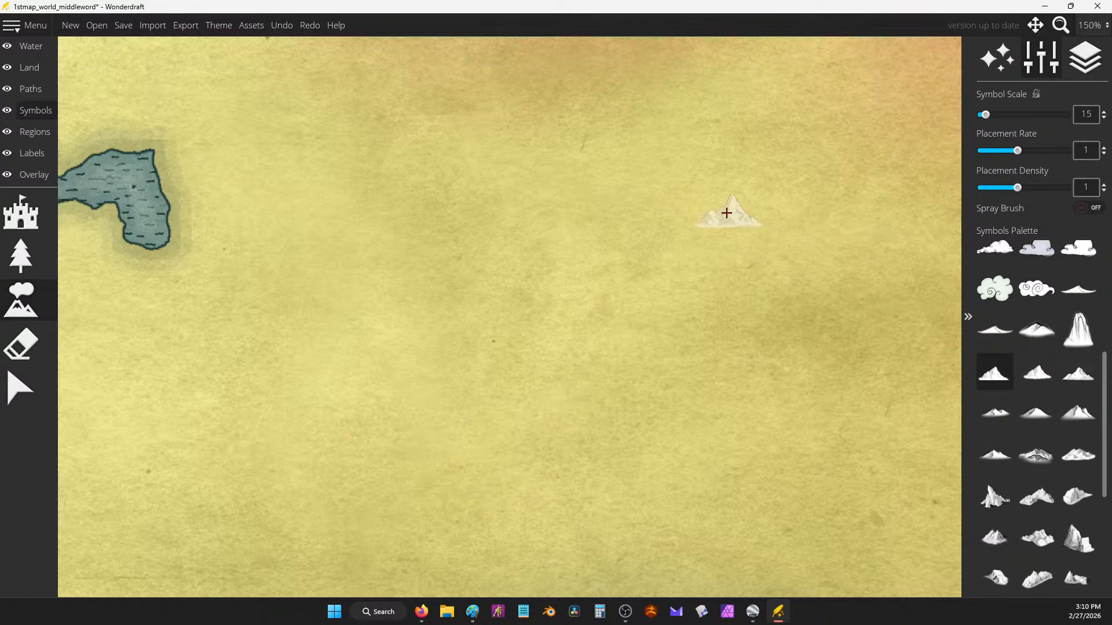
scroll(753, 261, down, 5)
scroll(766, 294, up, 1)
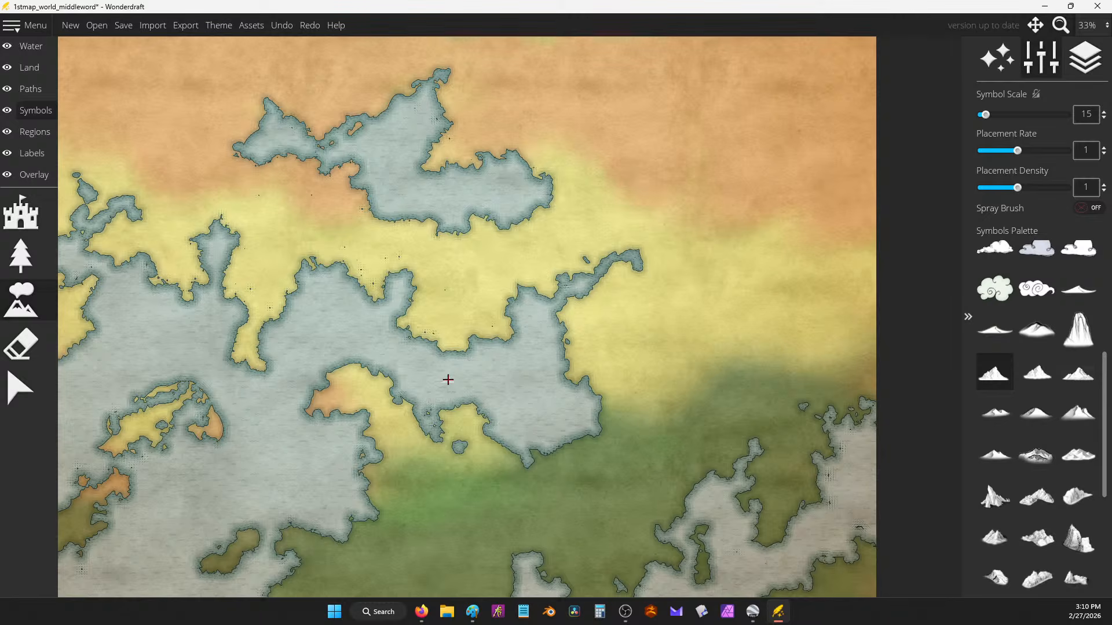
Step: Pan and zoom out over the coastline, then select the Land layer
drag(446, 380, 575, 407)
scroll(612, 351, down, 1)
scroll(640, 338, down, 1)
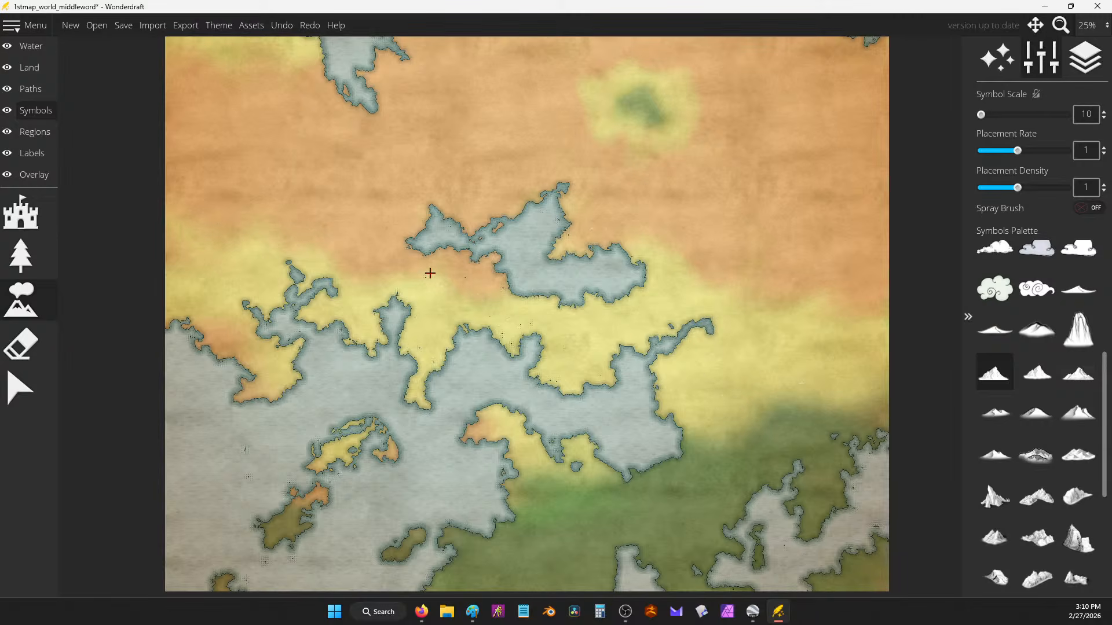
scroll(1050, 484, down, 3)
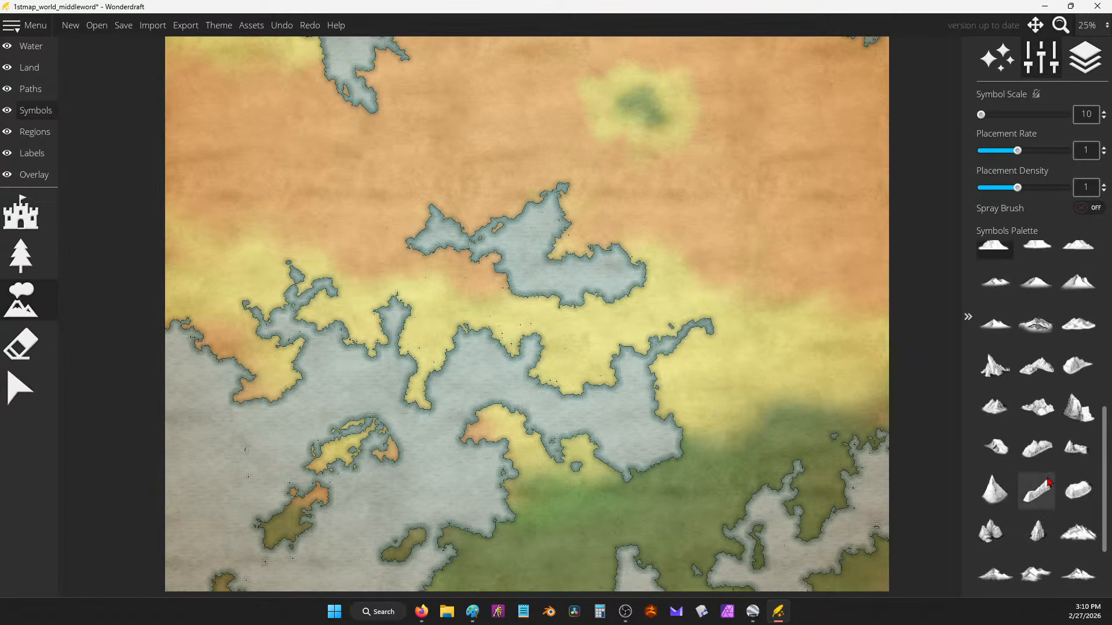
scroll(1050, 483, down, 1)
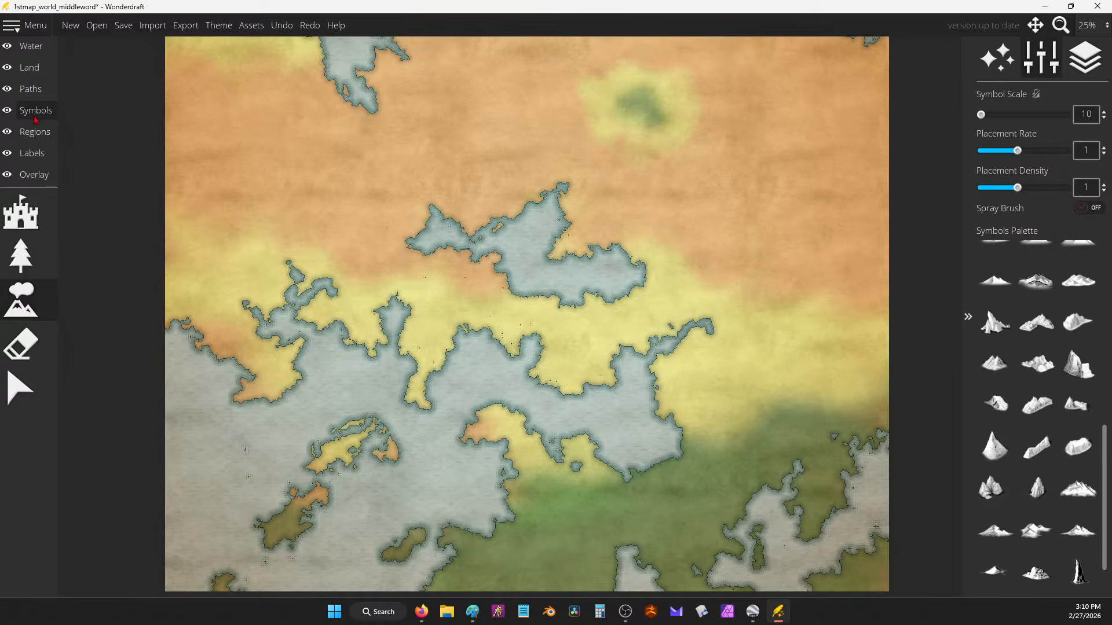
click(29, 67)
Step: With Lower Land, carve small lakes into the eastern and western yellow land, undoing misses
click(21, 389)
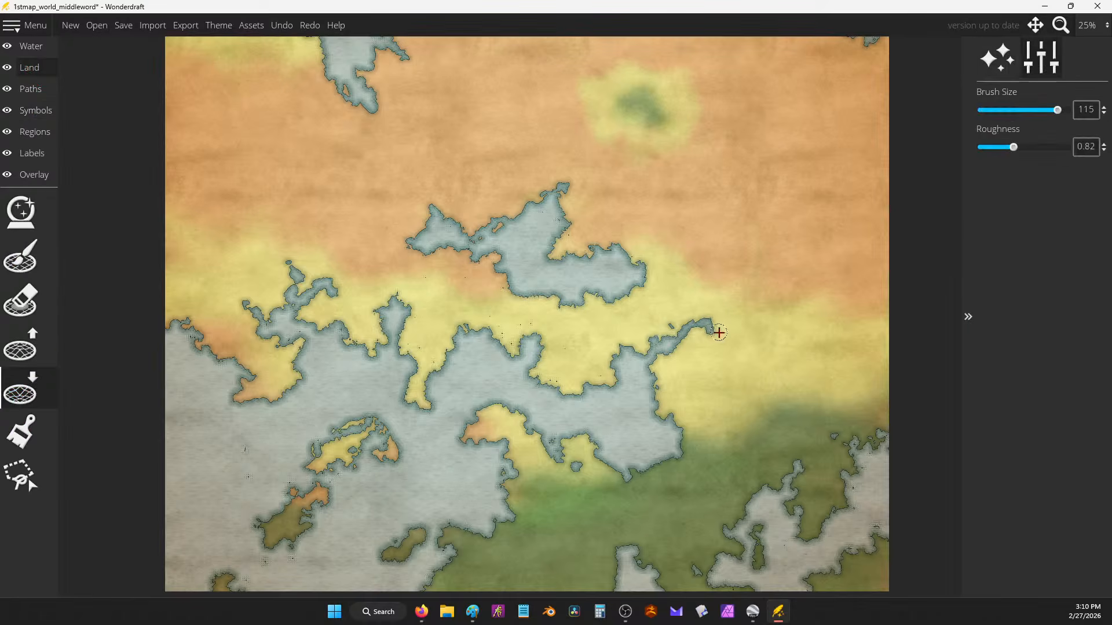
scroll(748, 352, up, 1)
mouse_move(704, 376)
mouse_down()
mouse_move(725, 415)
mouse_move(798, 445)
mouse_move(720, 401)
mouse_move(745, 417)
mouse_up()
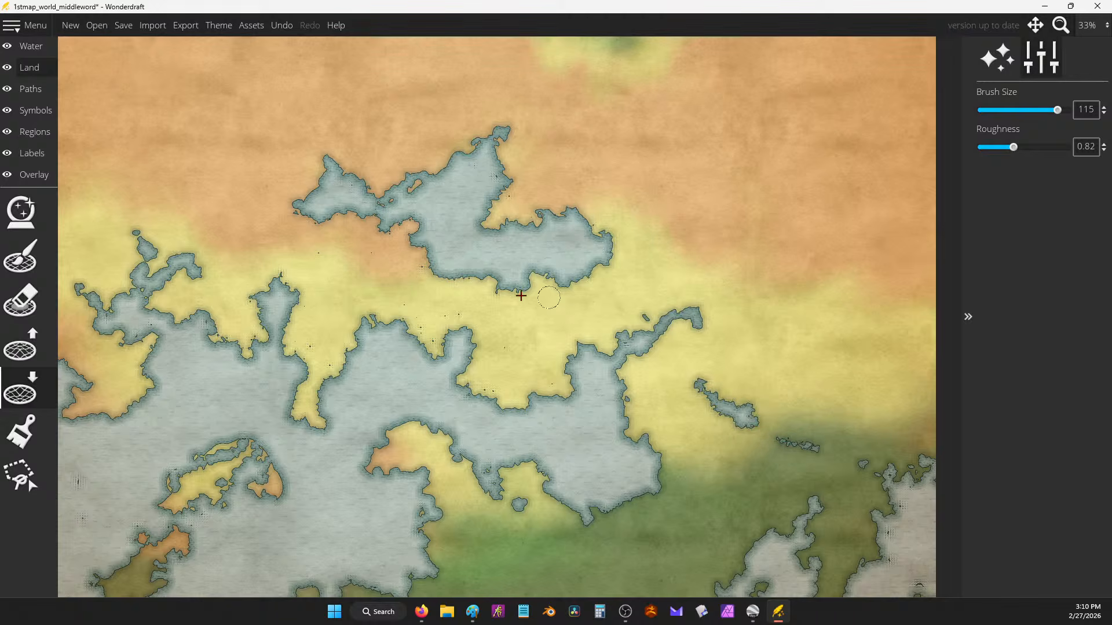
mouse_move(460, 315)
mouse_down()
mouse_move(490, 317)
mouse_move(465, 322)
mouse_up()
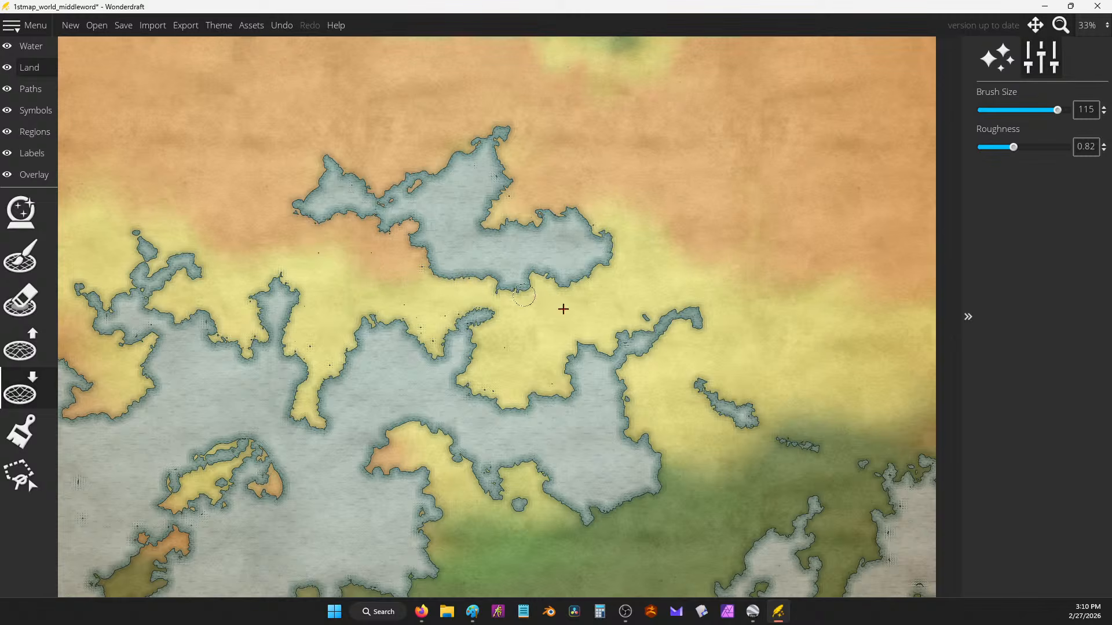
key(ctrl+z)
drag(220, 233, 238, 238)
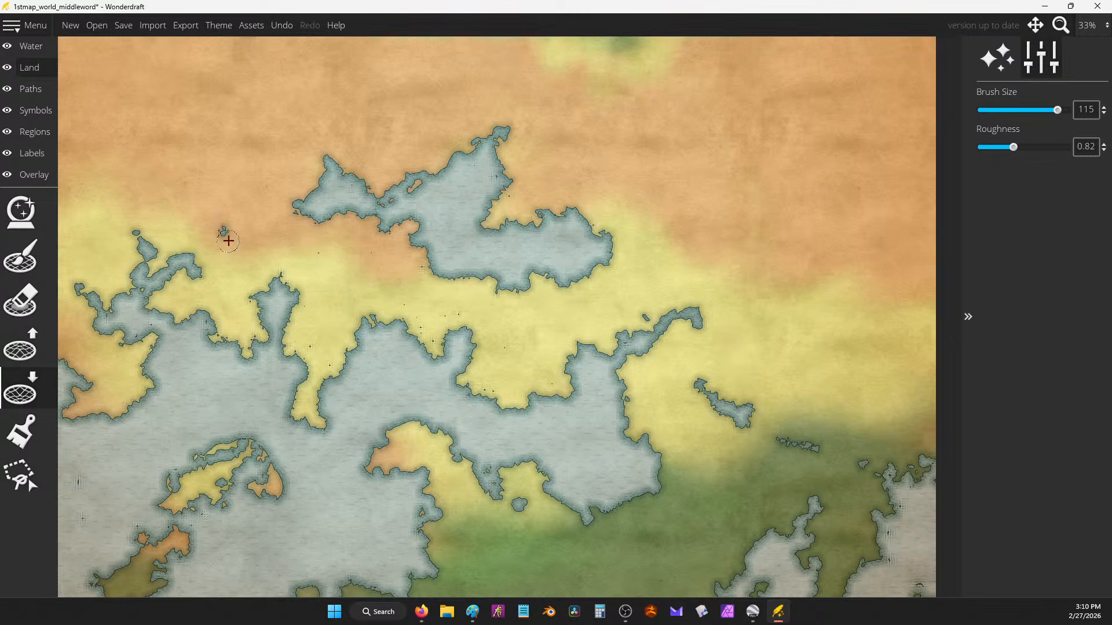
drag(330, 281, 355, 311)
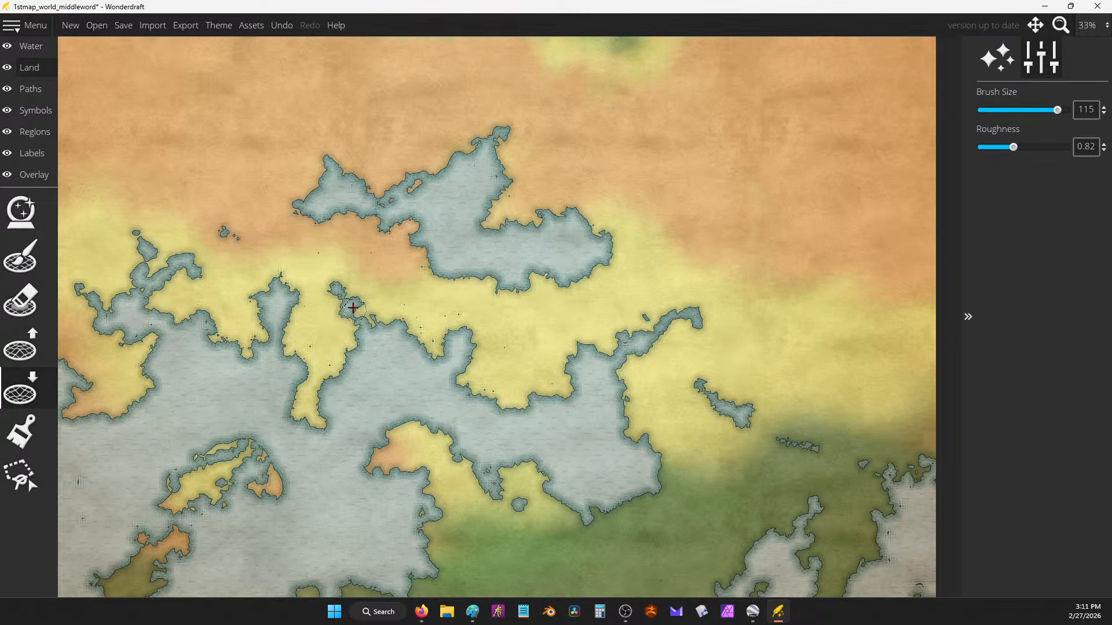
key(ctrl+z)
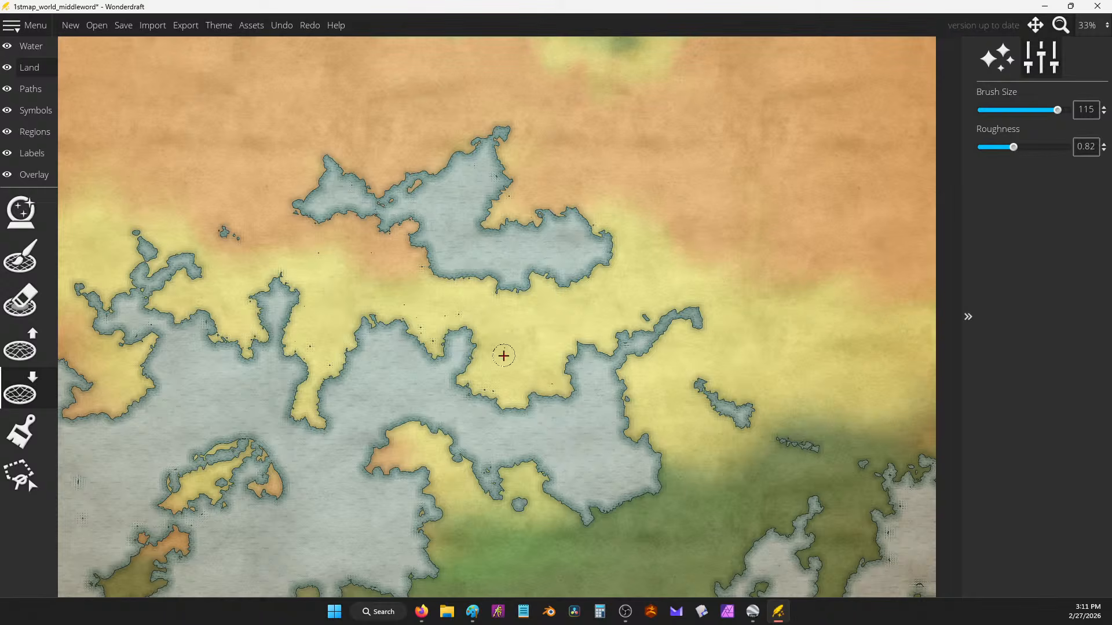
click(504, 352)
key(ctrl+z)
Step: Dab lakes near the eastern coast, then fill stray water spots using Raise Land
click(767, 414)
click(733, 454)
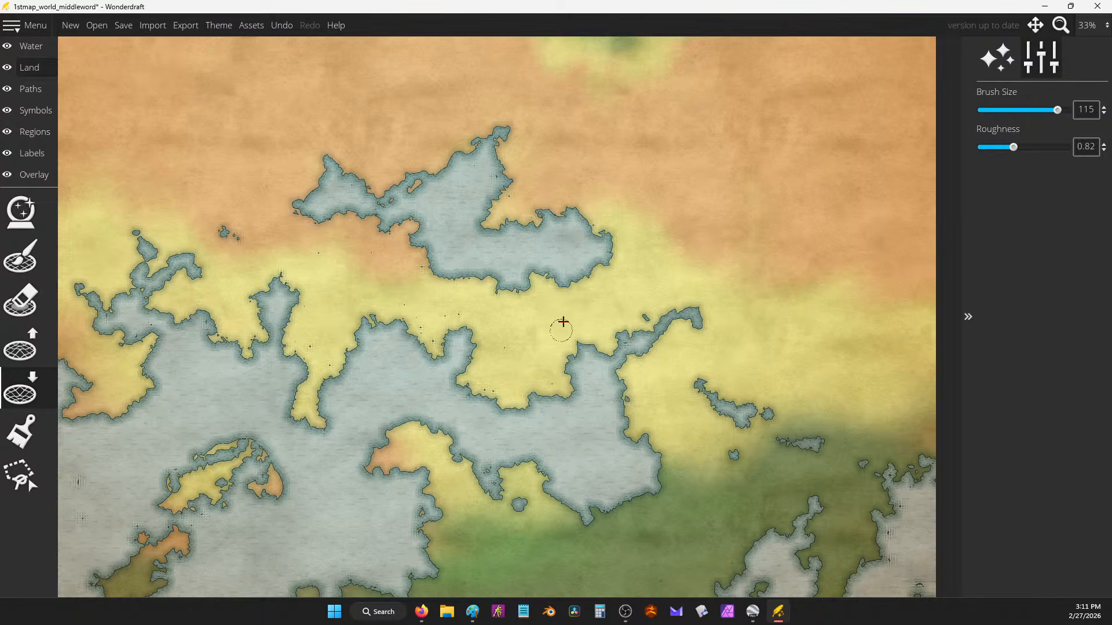
scroll(757, 330, down, 3)
scroll(740, 374, up, 3)
key(ctrl+z)
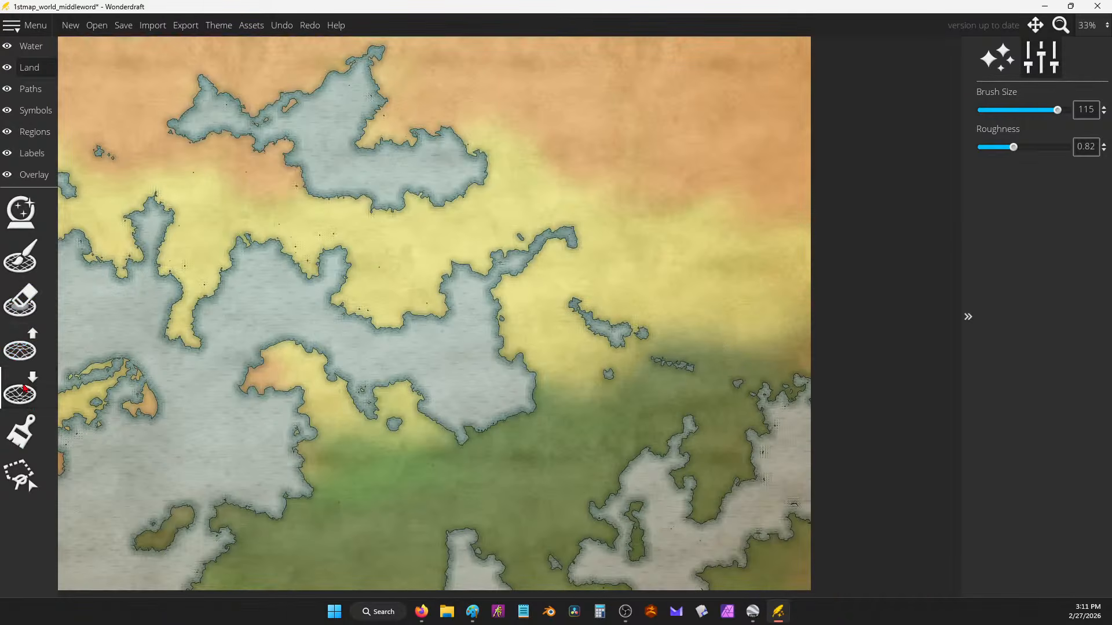
click(25, 339)
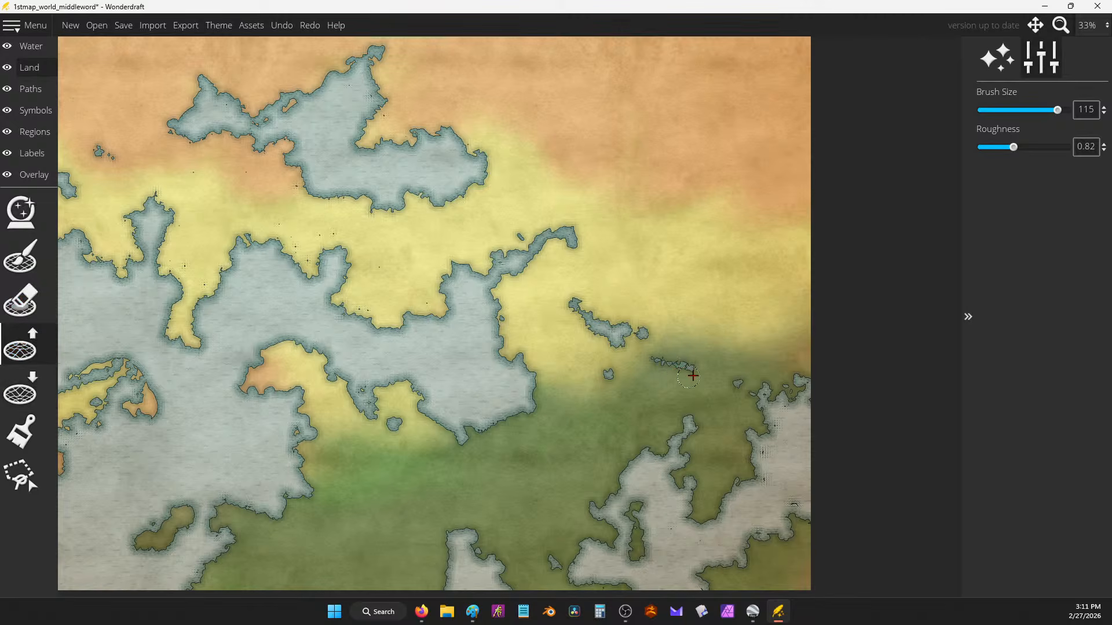
mouse_move(692, 373)
mouse_down()
mouse_move(605, 379)
mouse_move(710, 371)
mouse_up()
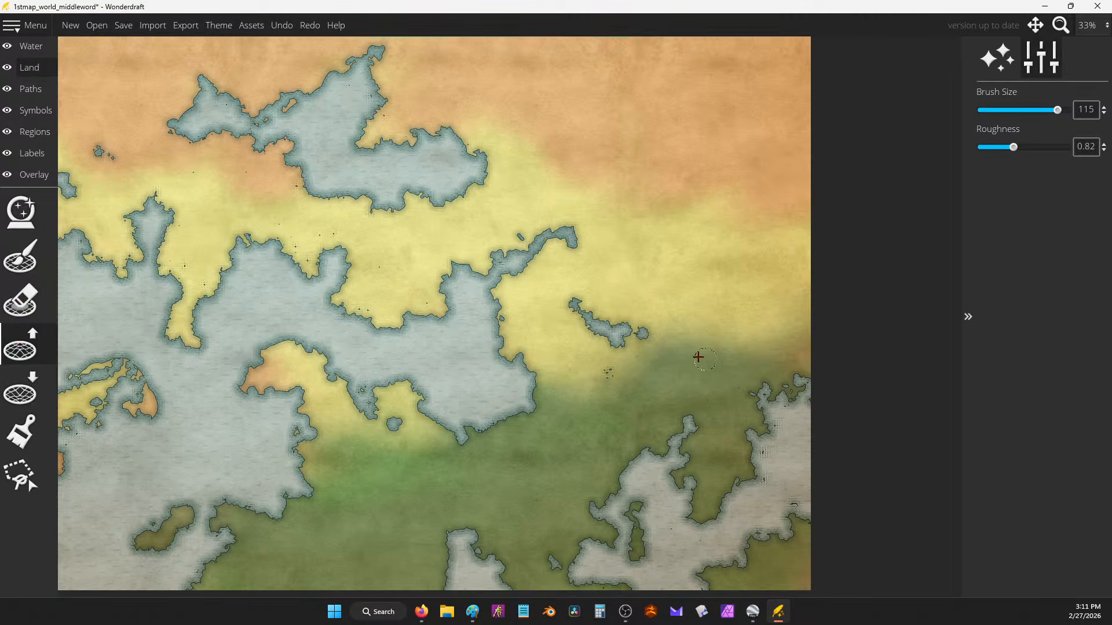
scroll(715, 368, down, 3)
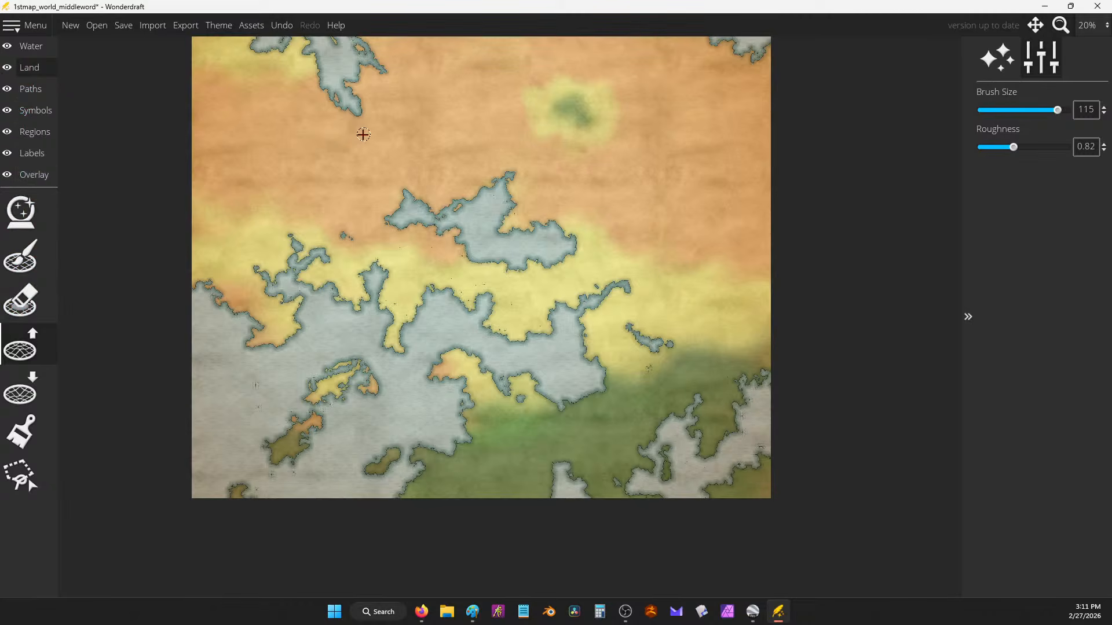
Step: Move through the Overlay layer to the Labels layer, showing Imagination water and Feudal ground themes
click(32, 174)
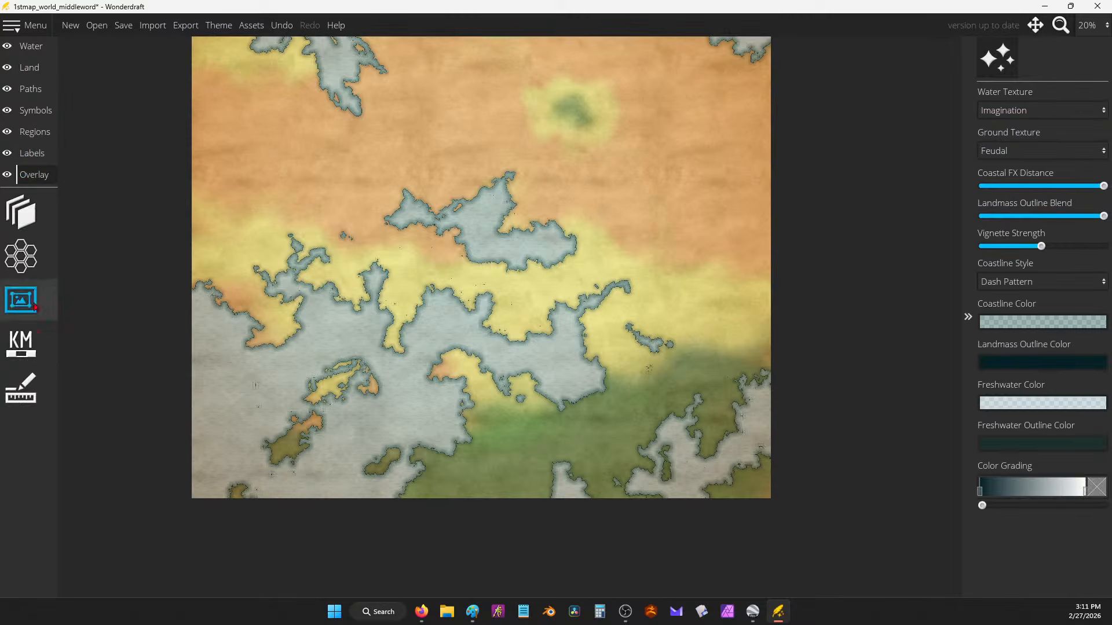
click(32, 152)
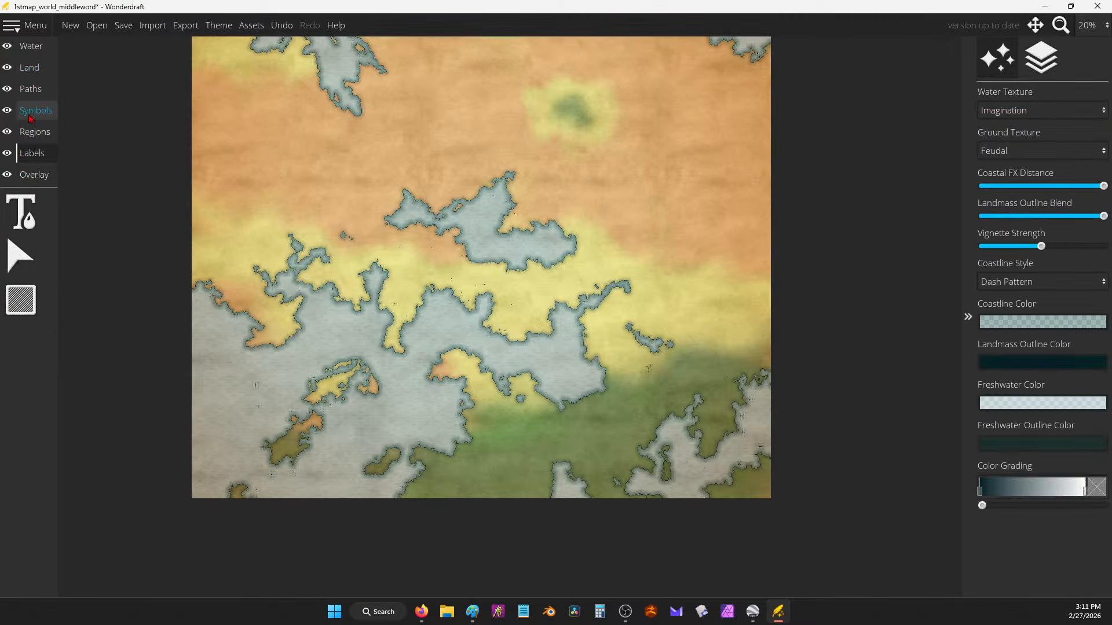
click(472, 612)
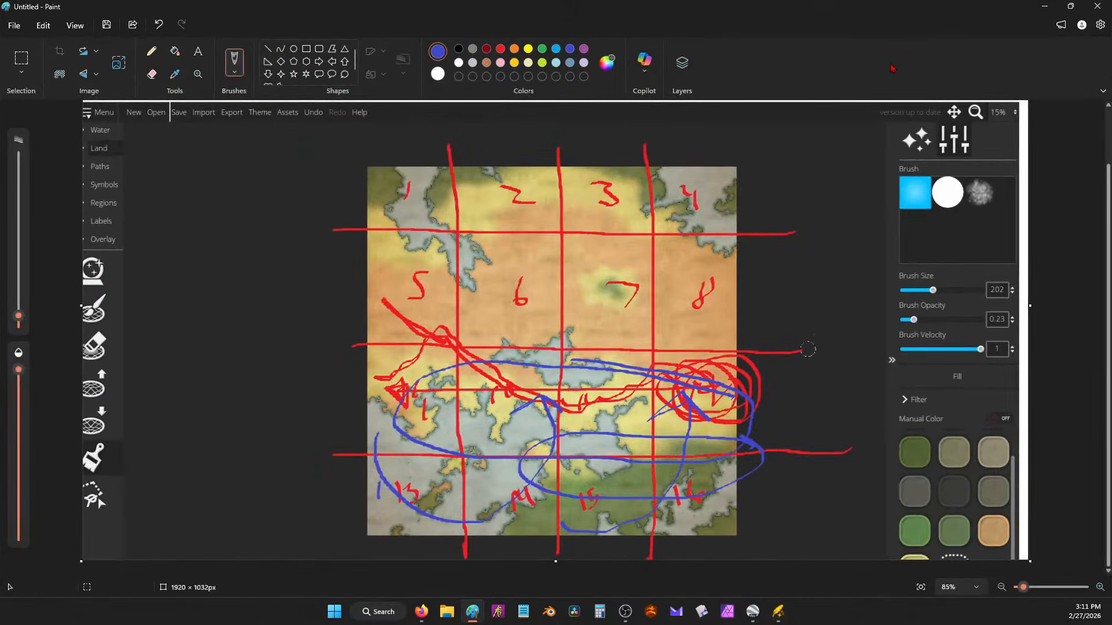
Step: Undo the old ellipses and draw light-blue arrows from cell 12 toward cell 6 and west past cell 10
key(ctrl+z)
key(ctrl+z)
key(ctrl+z)
key(ctrl+z)
key(ctrl+z)
key(ctrl+z)
key(ctrl+z)
key(ctrl+z)
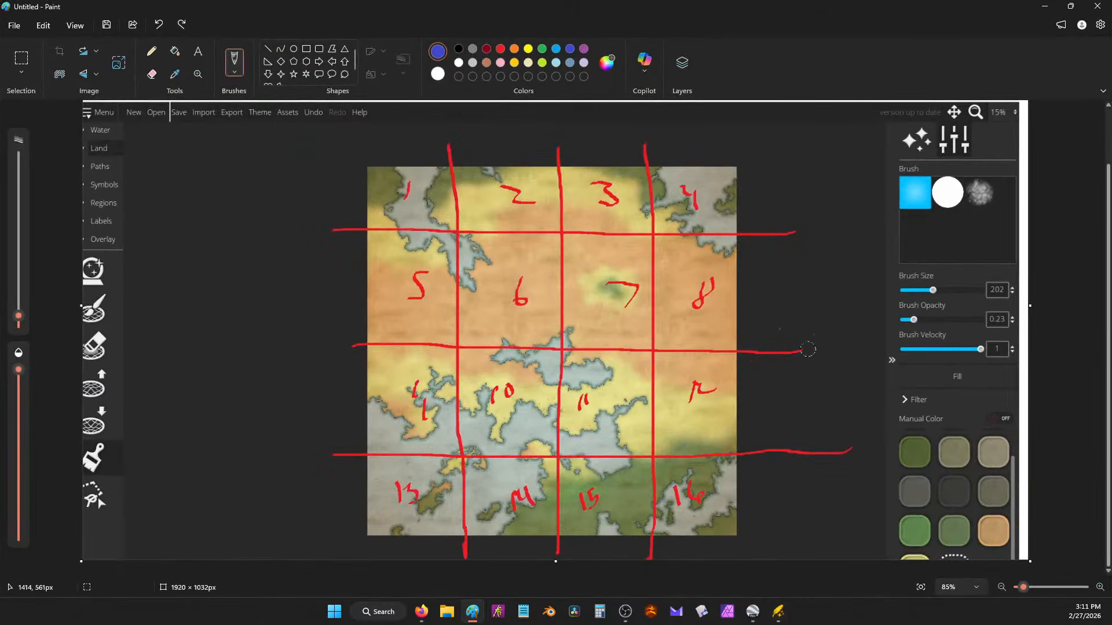
click(555, 50)
drag(703, 391, 395, 371)
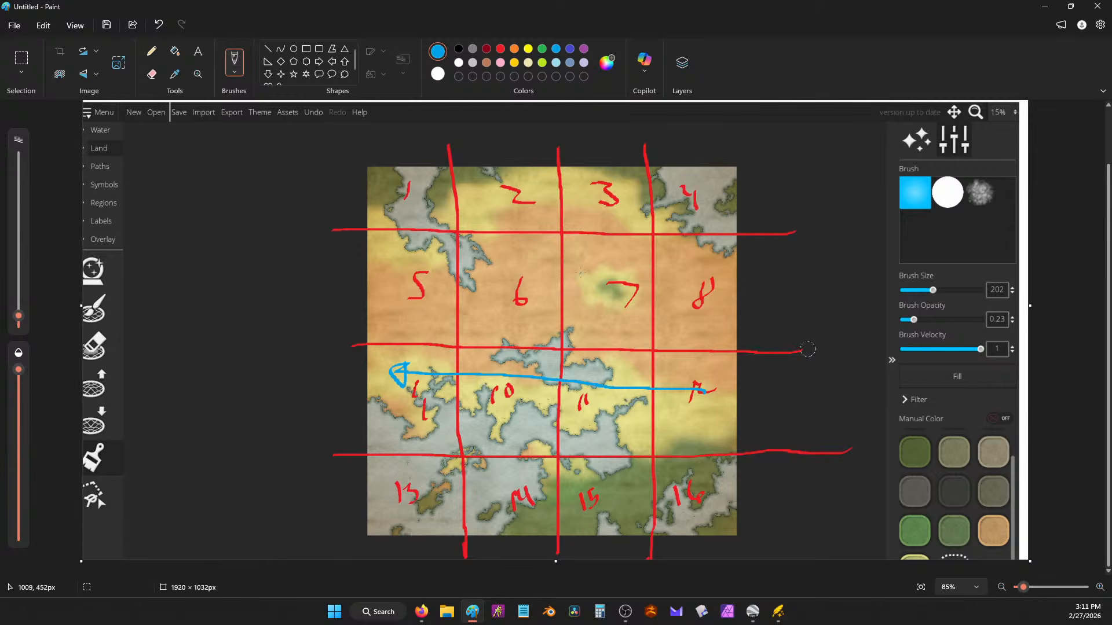
key(ctrl+z)
drag(718, 395, 564, 314)
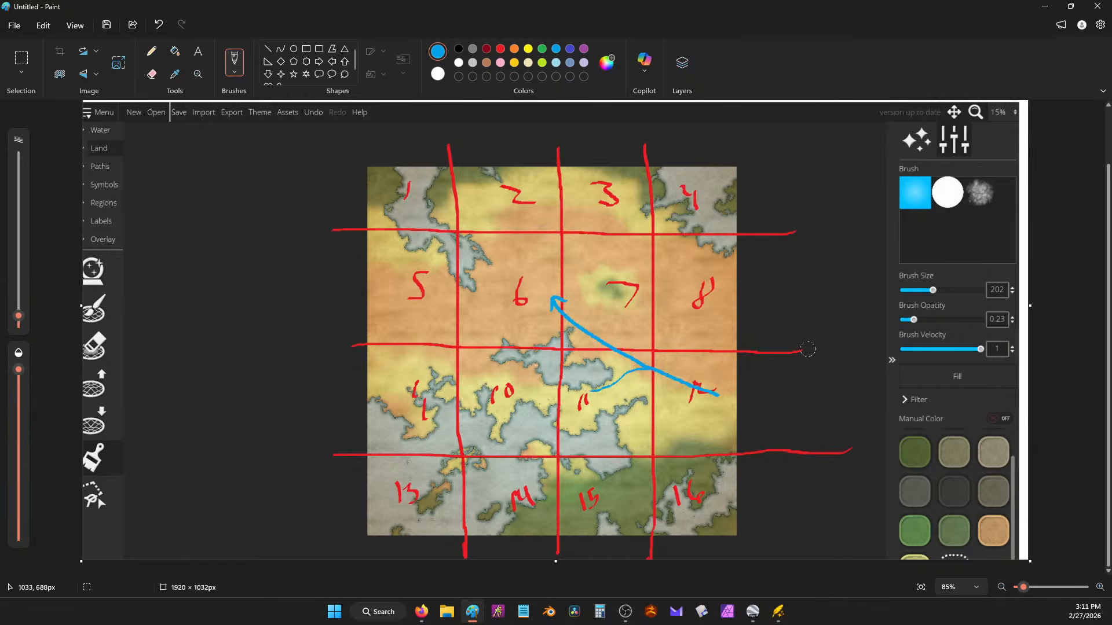
drag(529, 385, 468, 368)
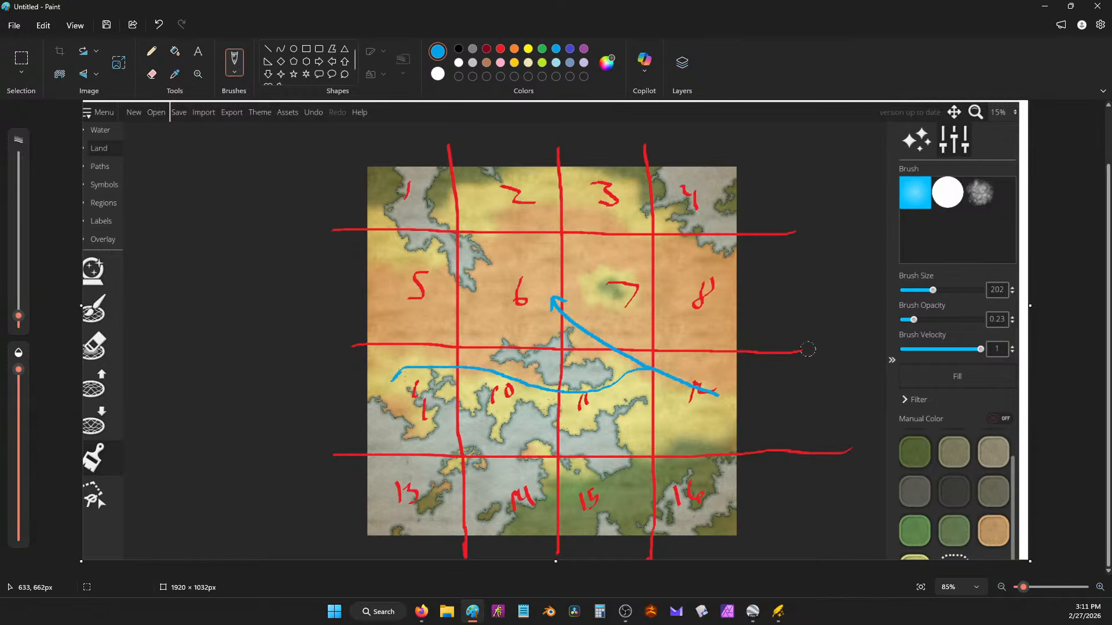
key(ctrl+z)
mouse_move(634, 397)
mouse_down()
mouse_move(559, 403)
mouse_move(418, 314)
mouse_up()
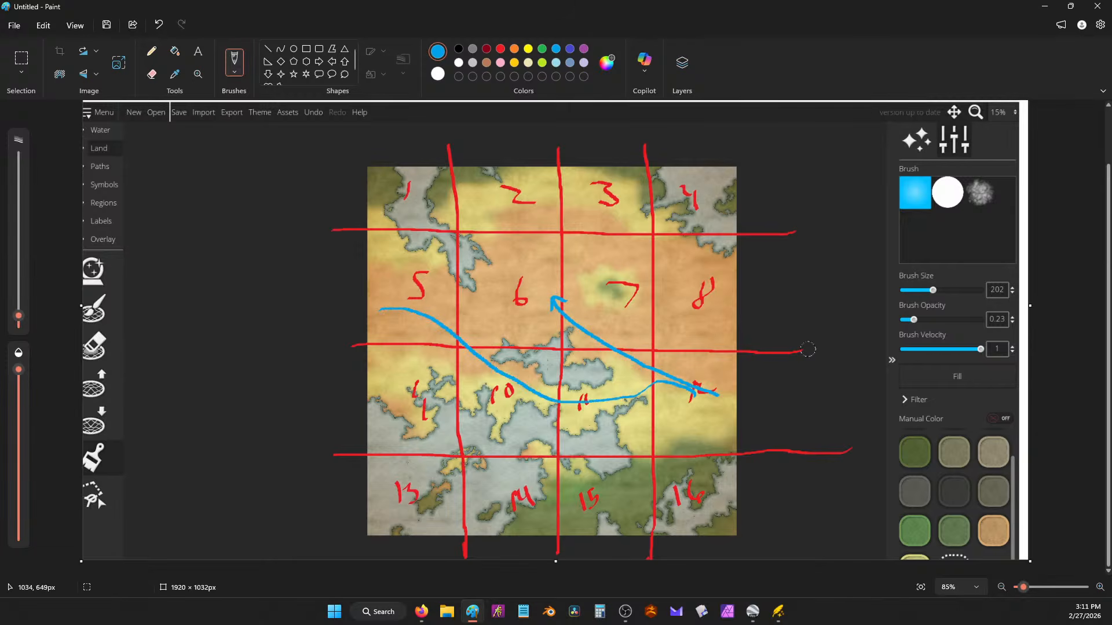
key(ctrl+z)
mouse_move(640, 386)
mouse_down()
mouse_move(566, 398)
mouse_move(531, 389)
mouse_move(488, 374)
mouse_move(423, 328)
mouse_move(375, 359)
mouse_up()
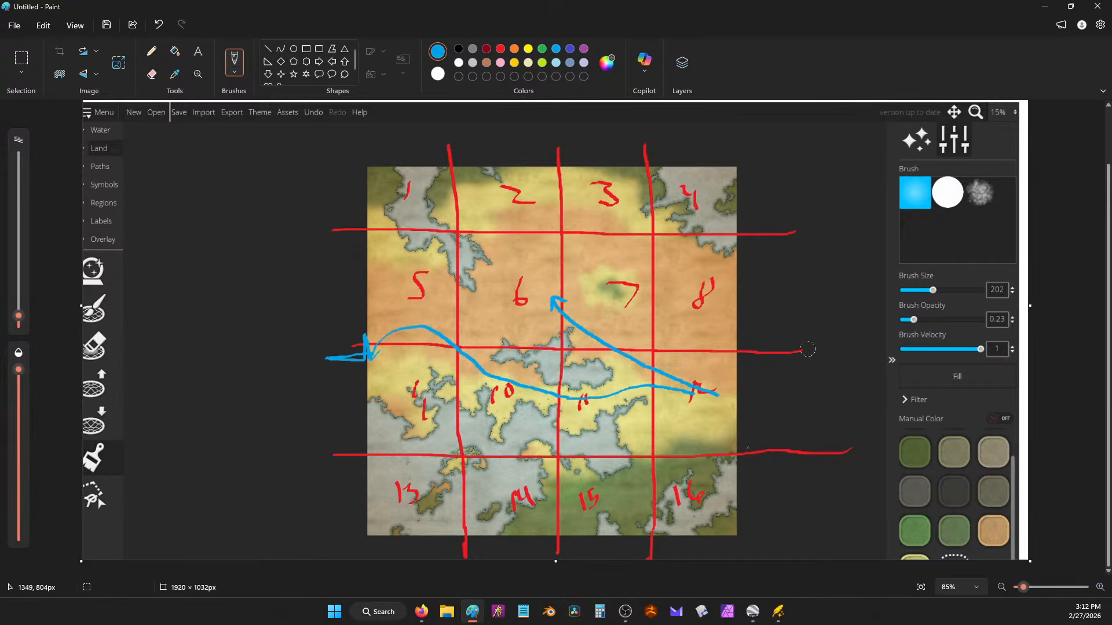
click(777, 612)
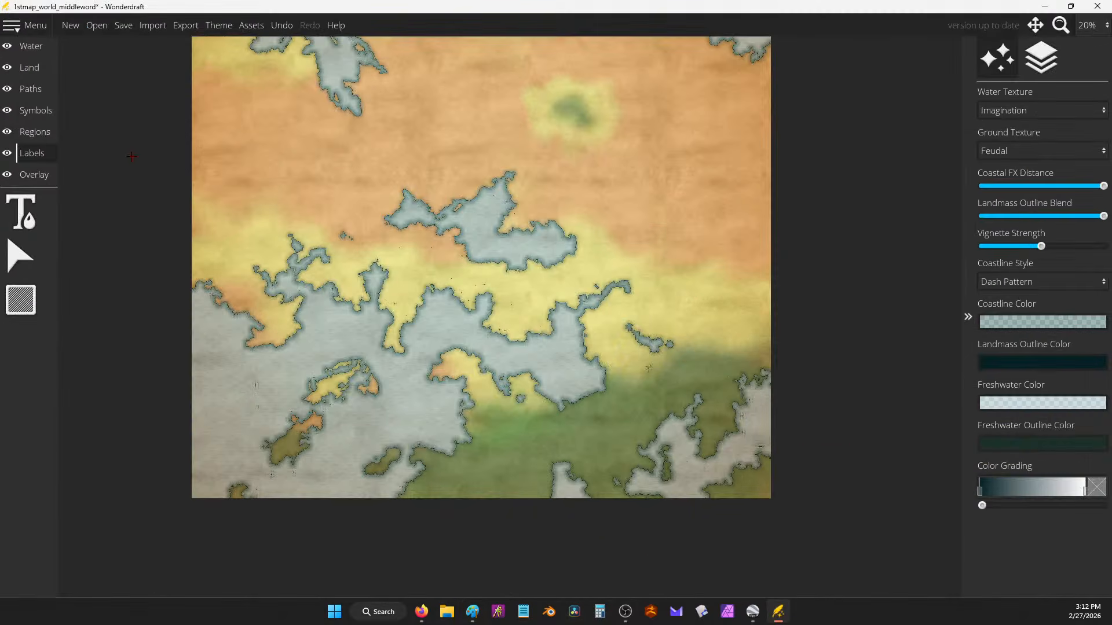
Step: Choose the Mountains symbol tool, then paint and undo trial ridges on the eastern land
click(39, 111)
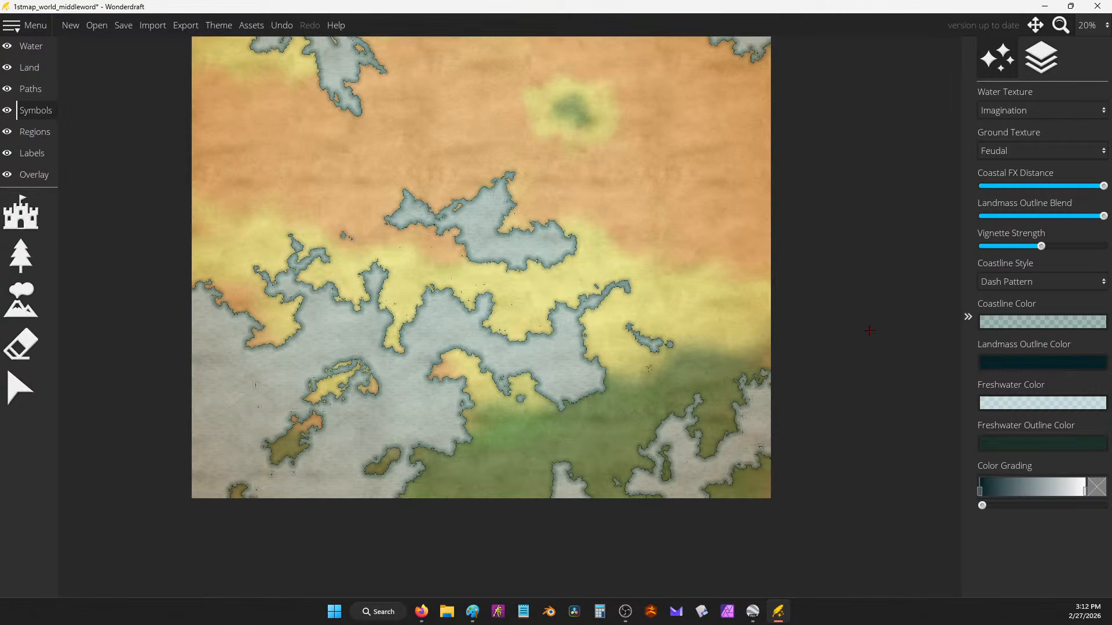
scroll(741, 312, up, 3)
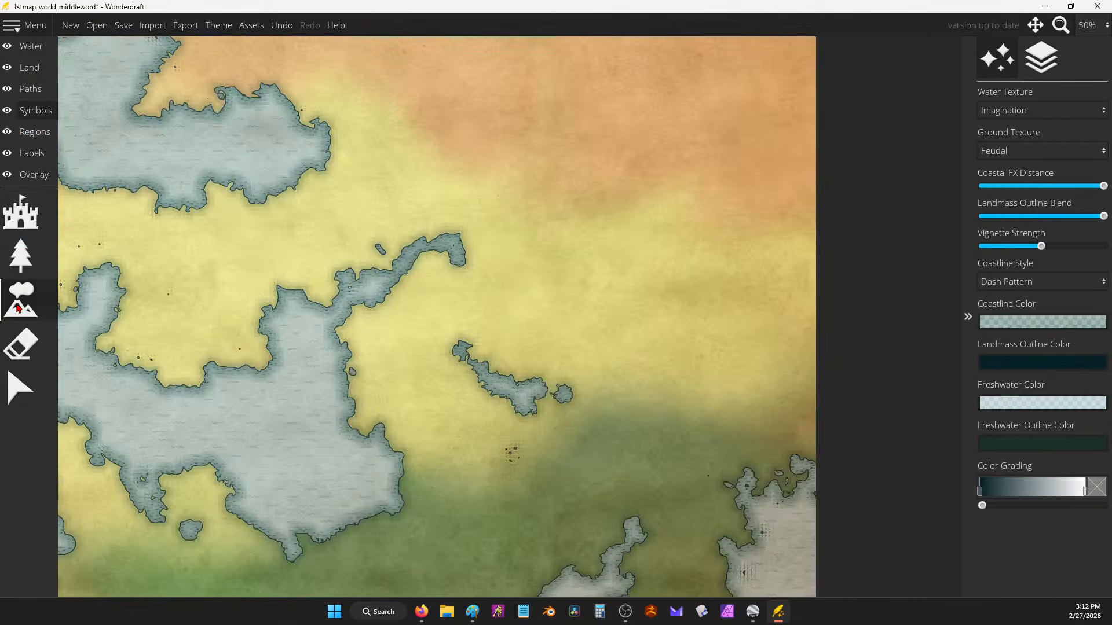
click(20, 300)
key(ctrl+z)
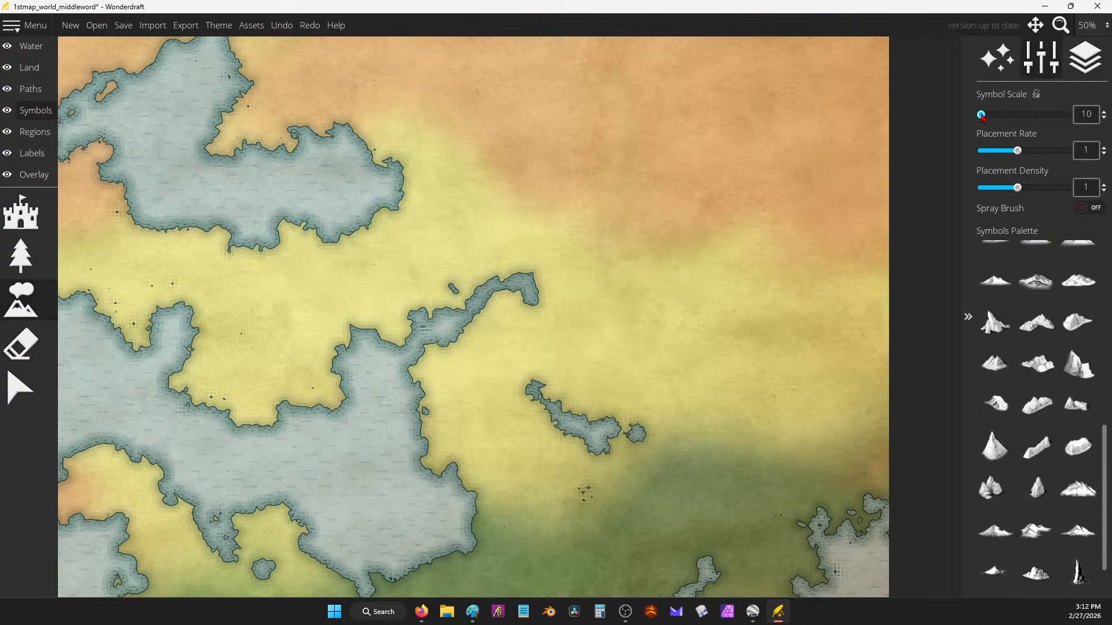
drag(985, 115, 991, 115)
mouse_move(746, 301)
mouse_down()
mouse_move(801, 324)
mouse_move(863, 401)
mouse_up()
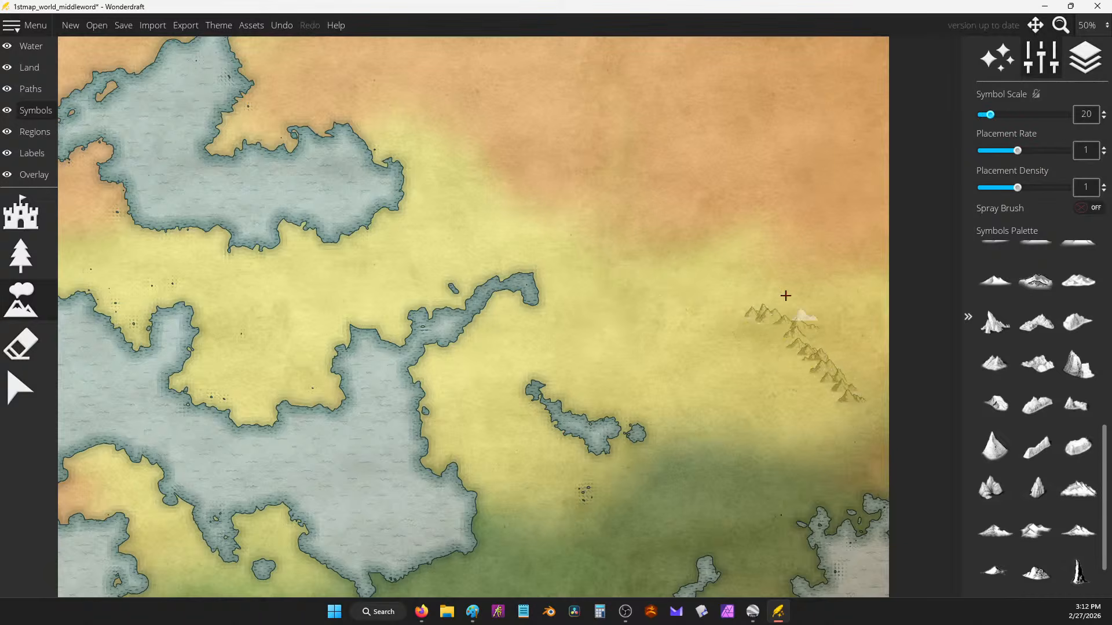
scroll(718, 255, down, 3)
key(ctrl+z)
Step: Set the mountain Symbol Scale to 15, lock it, and undo two diagonal test strokes
scroll(725, 248, up, 4)
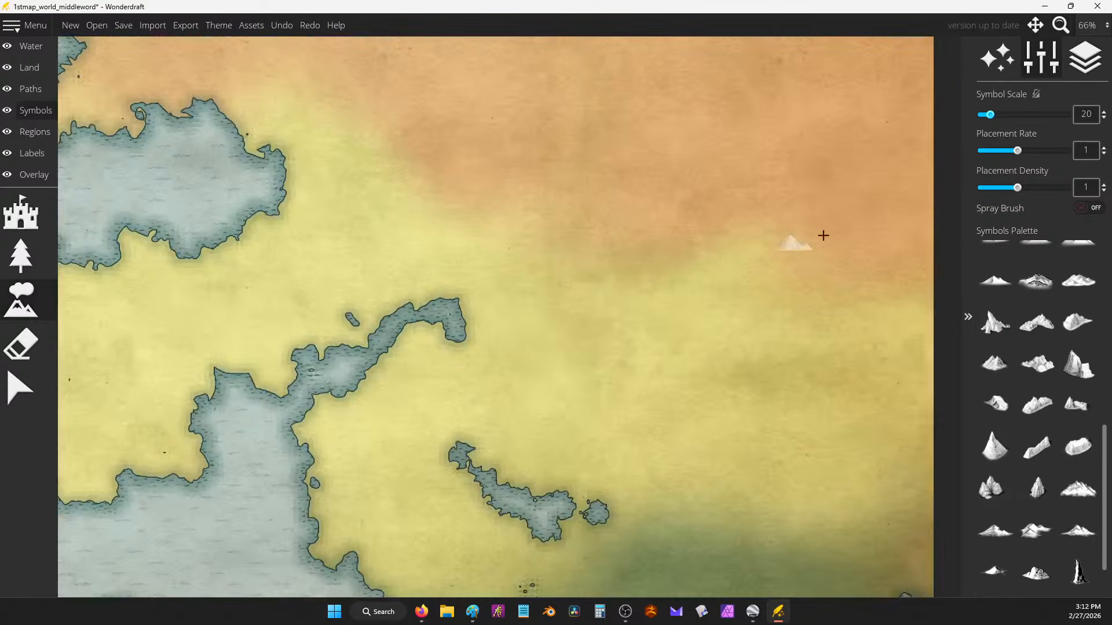
click(1104, 118)
click(1036, 94)
drag(582, 365, 672, 432)
scroll(689, 381, up, 7)
mouse_move(642, 322)
mouse_down()
mouse_move(700, 370)
mouse_move(809, 426)
mouse_up()
scroll(600, 273, down, 3)
key(ctrl+z)
key(ctrl+z)
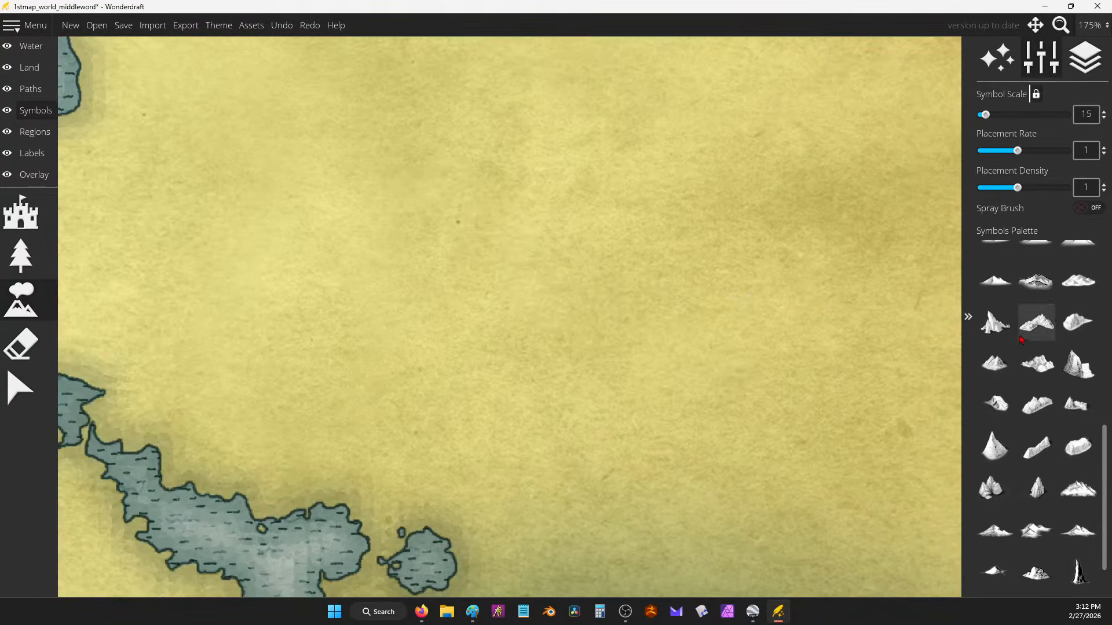
Step: Test two other palette mountain styles, undoing each trial stroke
scroll(1043, 294, up, 5)
scroll(1041, 294, up, 2)
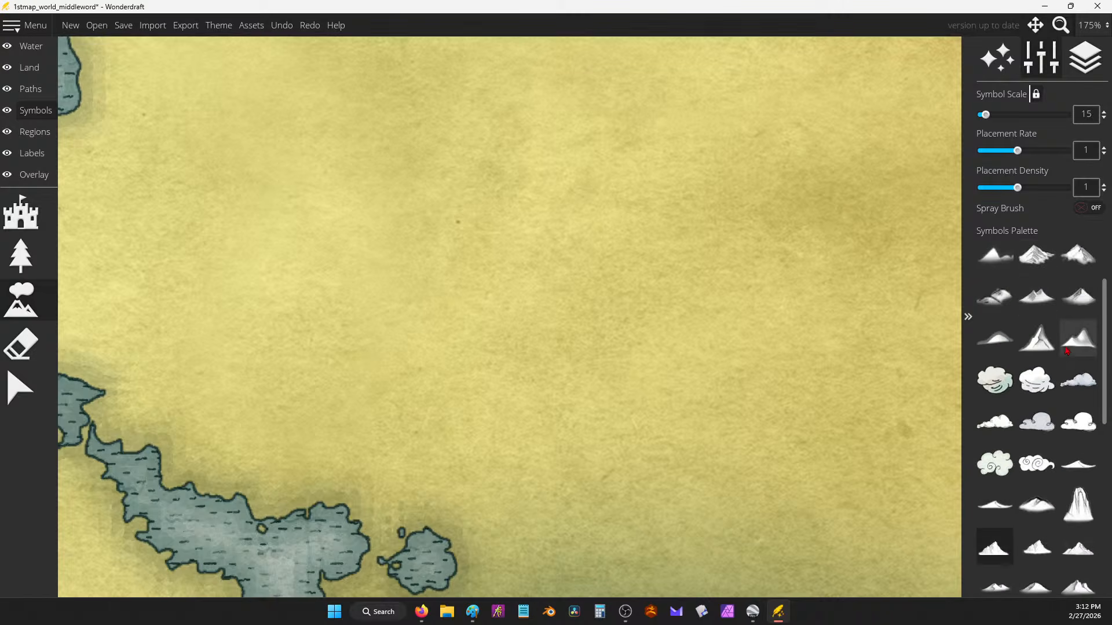
click(1078, 255)
mouse_move(513, 227)
mouse_down()
mouse_move(673, 330)
mouse_move(667, 310)
mouse_move(585, 278)
mouse_move(602, 244)
mouse_up()
scroll(645, 259, up, 3)
scroll(645, 259, up, 3)
drag(720, 271, 672, 330)
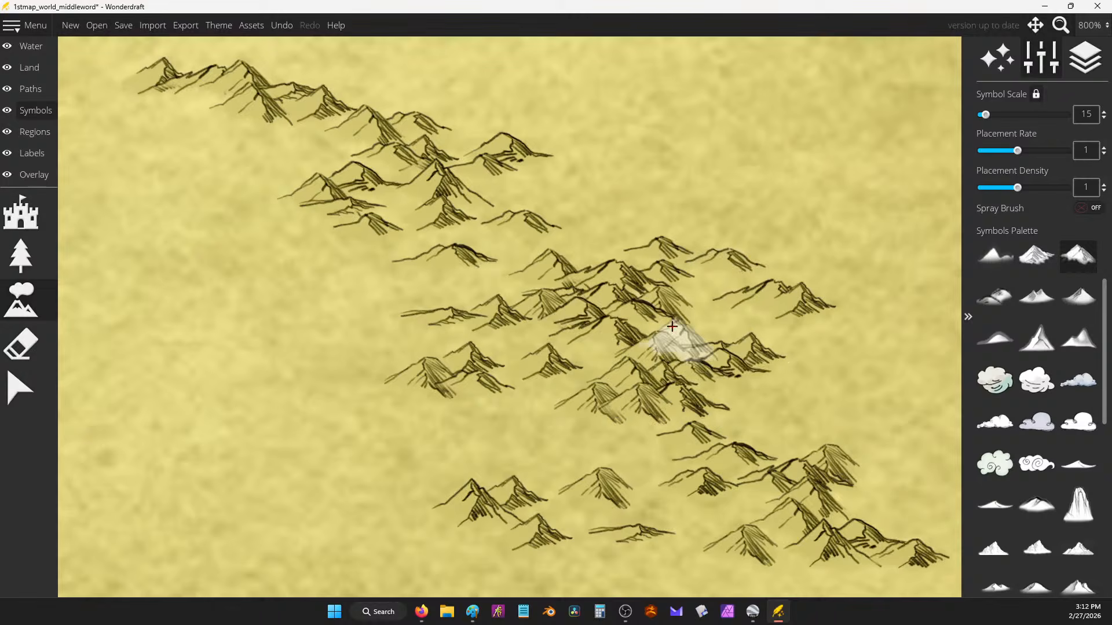
key(ctrl+z)
key(ctrl+z)
click(1088, 299)
drag(524, 257, 637, 345)
key(ctrl+z)
scroll(1064, 260, up, 2)
Step: Test three more palette mountain styles, undoing each trial mountain
click(1078, 300)
mouse_move(382, 197)
mouse_down()
mouse_move(454, 231)
mouse_move(590, 359)
mouse_up()
key(ctrl+z)
click(1079, 425)
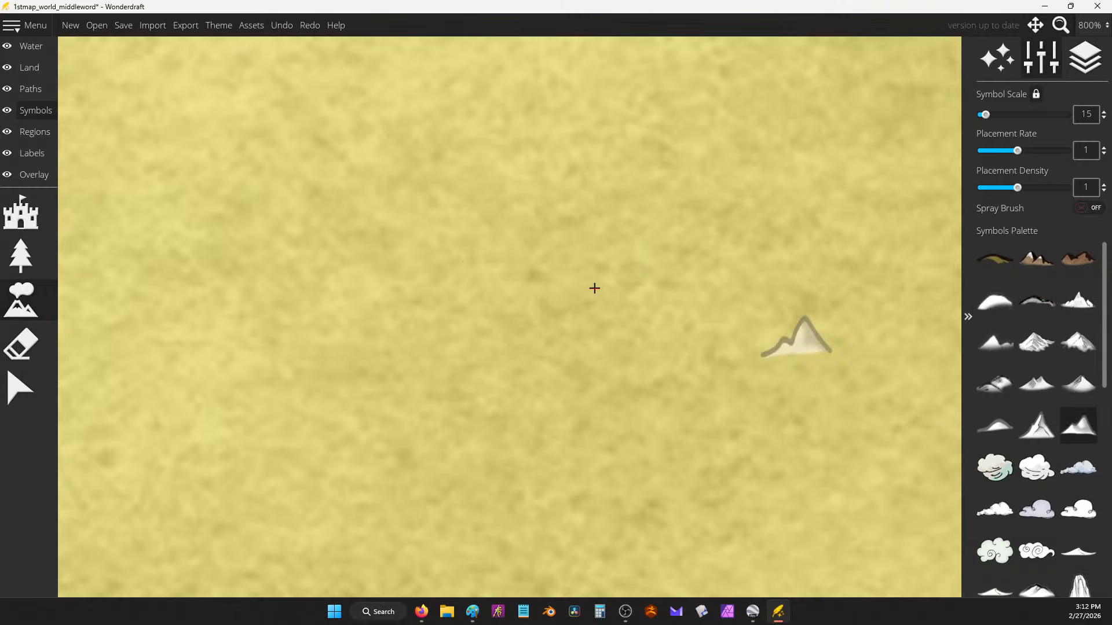
drag(301, 223, 509, 330)
key(ctrl+z)
scroll(1072, 474, down, 4)
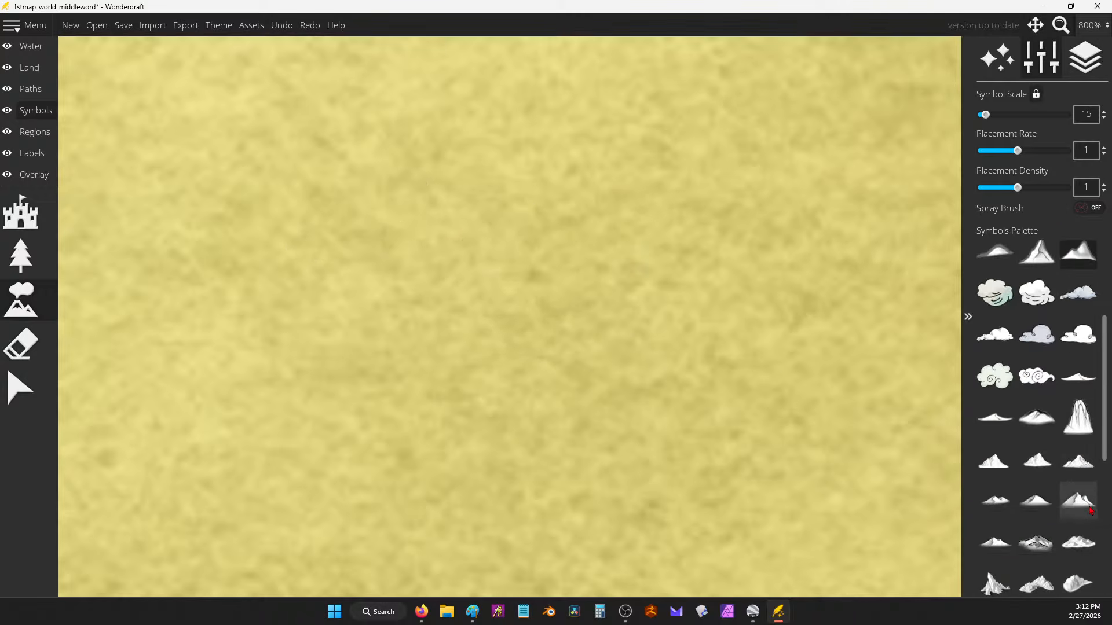
click(1078, 500)
mouse_move(261, 192)
mouse_down()
mouse_move(441, 218)
mouse_move(686, 303)
mouse_up()
scroll(685, 303, down, 4)
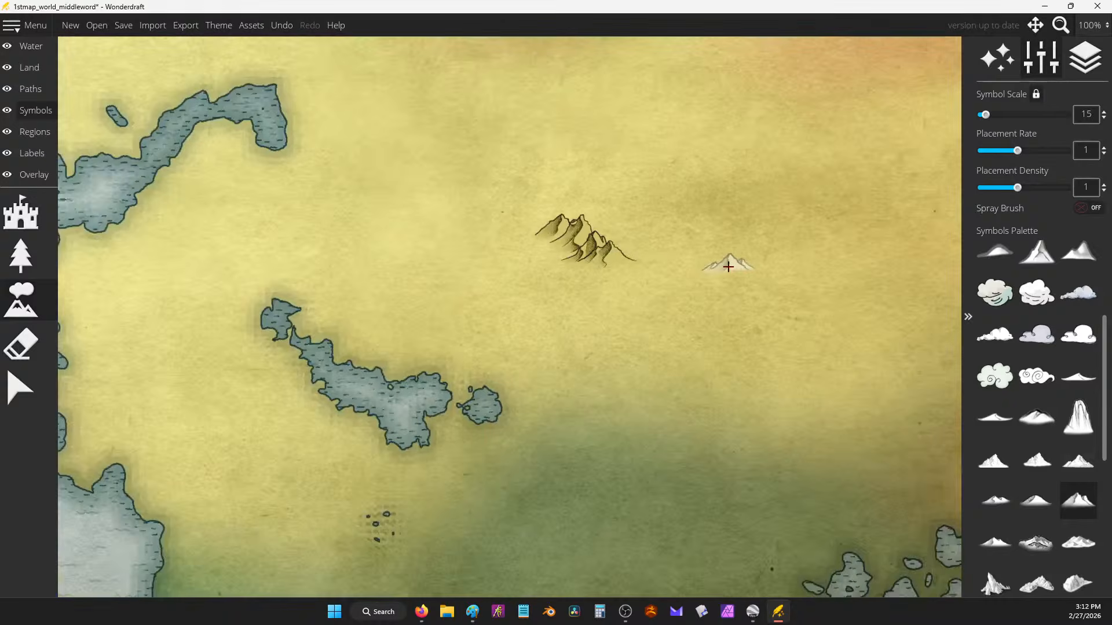
scroll(588, 215, up, 3)
scroll(588, 215, down, 6)
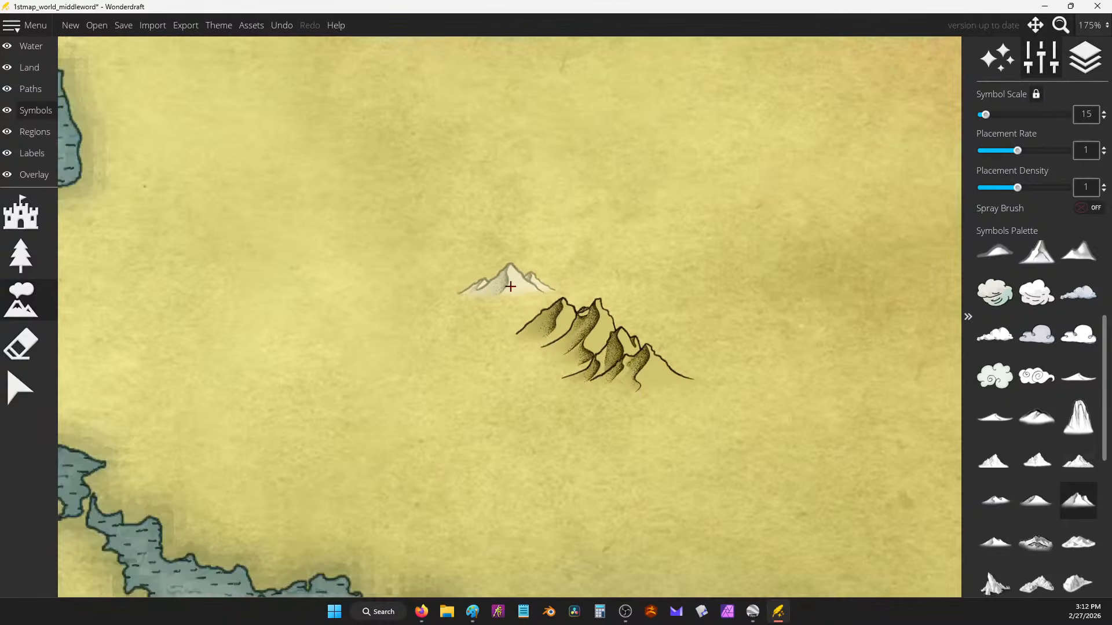
key(ctrl+z)
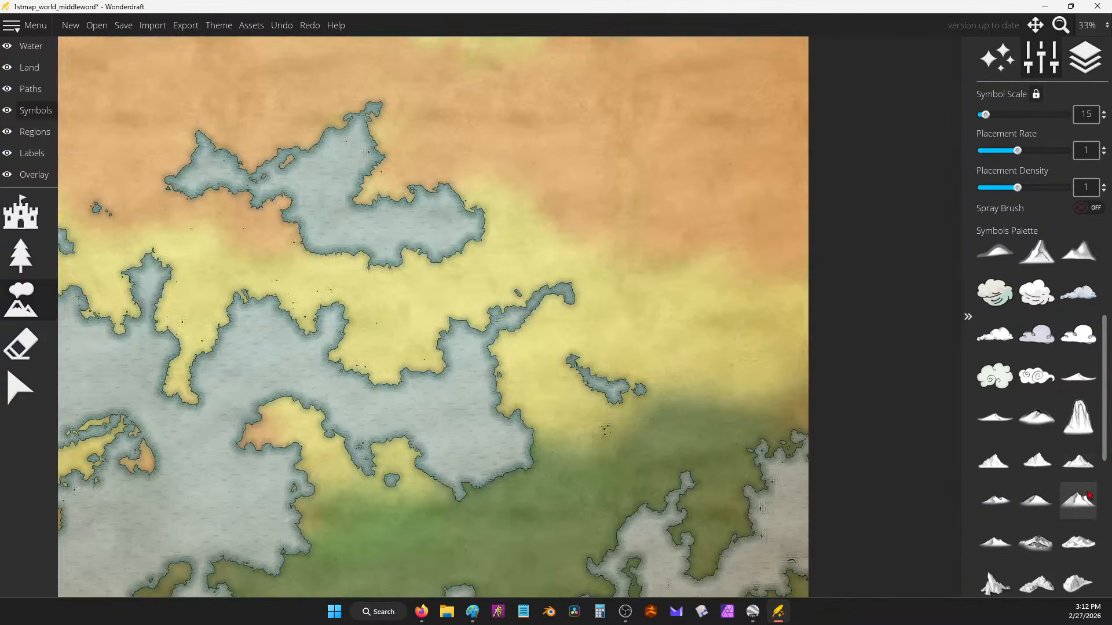
Step: Try two small mountain styles, painting and undoing a trail with each
click(1078, 460)
mouse_move(620, 303)
mouse_down()
mouse_move(688, 316)
mouse_move(713, 337)
mouse_up()
scroll(687, 332, up, 4)
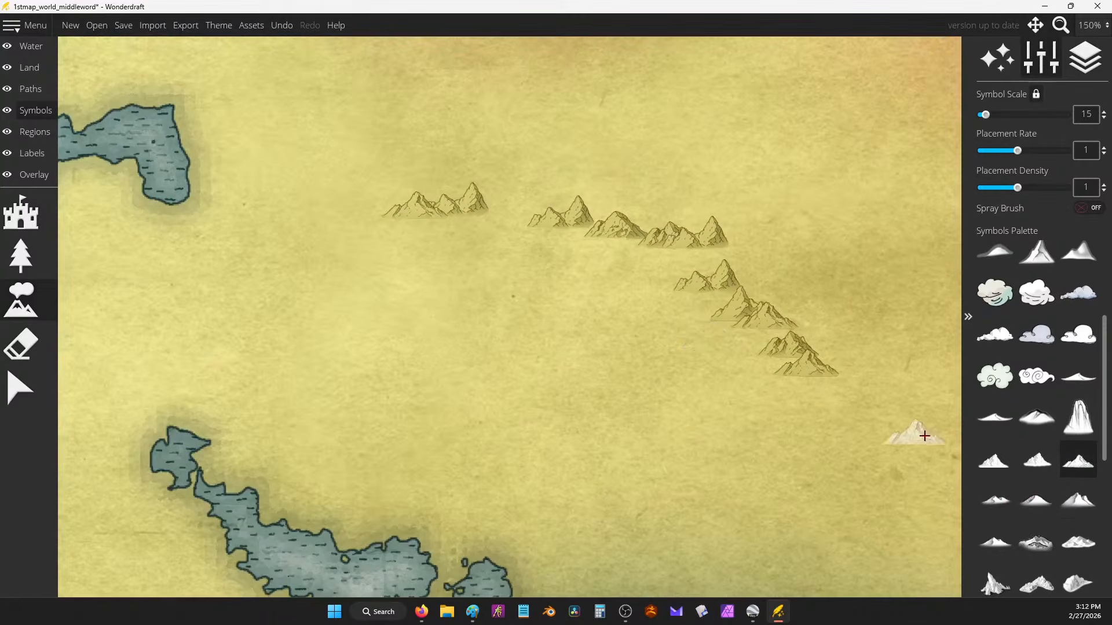
key(ctrl+z)
click(1037, 461)
mouse_move(589, 288)
mouse_down()
mouse_move(673, 335)
mouse_move(705, 381)
mouse_move(782, 400)
mouse_up()
scroll(790, 298, down, 4)
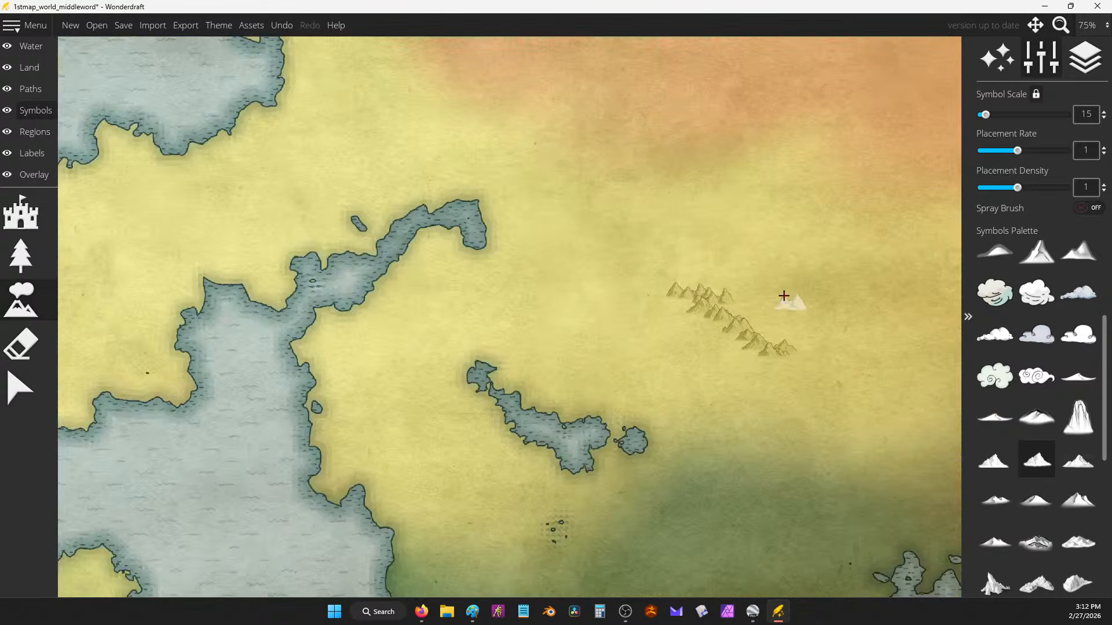
key(ctrl+z)
scroll(667, 238, up, 1)
Step: Paint rows of small mountains across the yellow land and remove a stroke on the orange land
drag(667, 238, 807, 398)
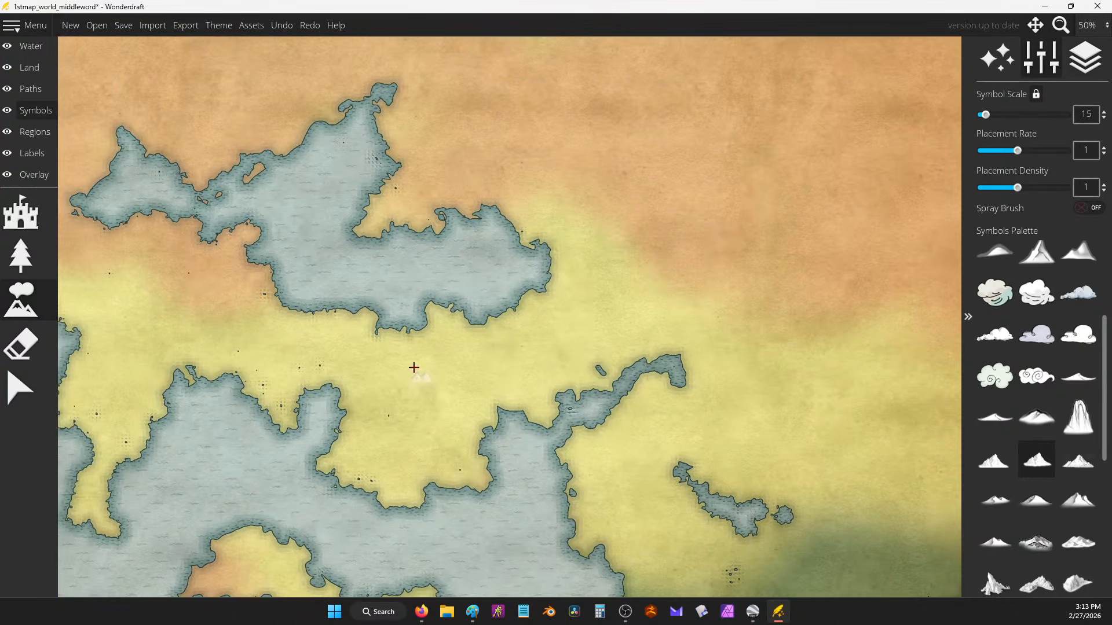
mouse_move(412, 386)
mouse_down()
mouse_move(434, 369)
mouse_move(471, 369)
mouse_move(423, 378)
mouse_move(407, 397)
mouse_move(396, 347)
mouse_move(441, 364)
mouse_move(440, 344)
mouse_move(442, 361)
mouse_move(474, 371)
mouse_move(562, 308)
mouse_move(564, 318)
mouse_move(604, 312)
mouse_move(585, 302)
mouse_move(614, 266)
mouse_move(648, 298)
mouse_up()
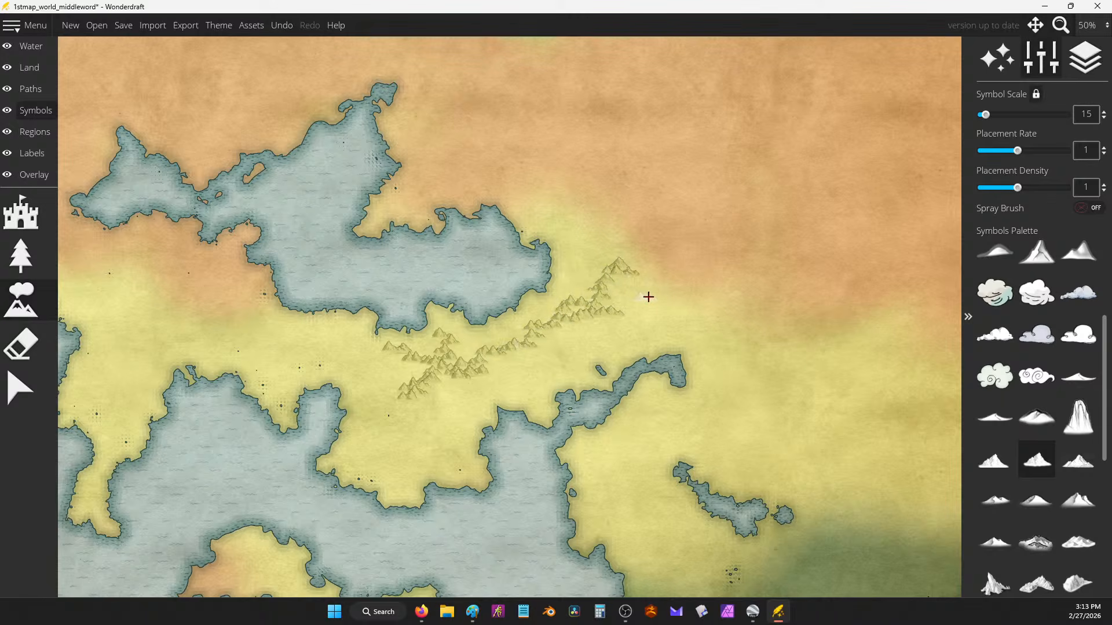
scroll(648, 297, down, 2)
mouse_move(431, 126)
mouse_down()
mouse_move(466, 141)
mouse_move(459, 161)
mouse_up()
key(ctrl+z)
key(ctrl+z)
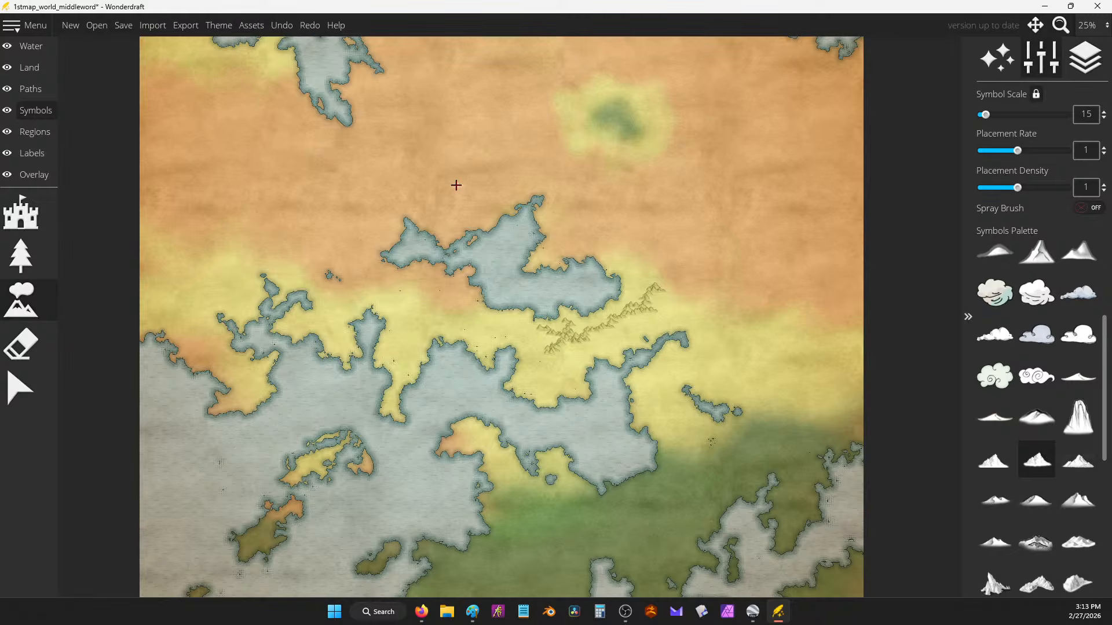
mouse_move(427, 194)
mouse_down()
mouse_move(469, 205)
mouse_move(496, 176)
mouse_move(524, 177)
mouse_move(477, 159)
mouse_move(533, 177)
mouse_move(585, 175)
mouse_move(598, 206)
mouse_move(627, 222)
mouse_move(592, 200)
mouse_up()
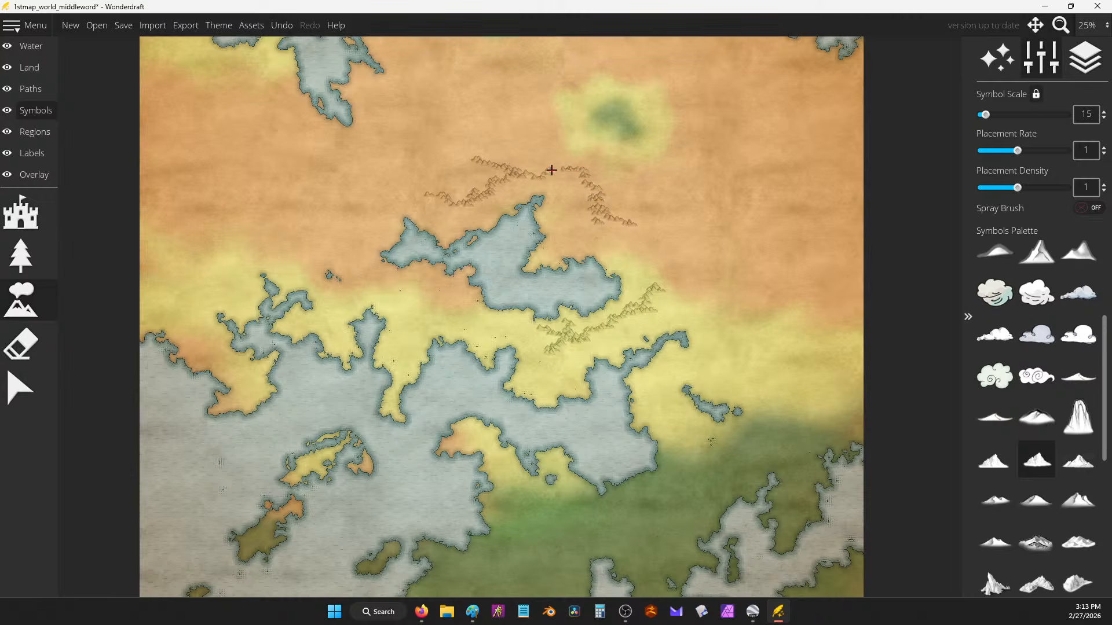
Step: Paint ranges across the orange north, extending east and down toward the green lowlands
drag(556, 166, 568, 169)
mouse_move(676, 242)
mouse_down()
mouse_move(707, 249)
mouse_move(630, 243)
mouse_move(653, 226)
mouse_move(707, 246)
mouse_move(779, 313)
mouse_move(799, 317)
mouse_move(784, 302)
mouse_move(820, 303)
mouse_move(804, 303)
mouse_move(820, 313)
mouse_move(750, 316)
mouse_move(789, 289)
mouse_move(802, 257)
mouse_move(781, 307)
mouse_move(820, 334)
mouse_move(803, 307)
mouse_move(797, 407)
mouse_move(805, 390)
mouse_move(762, 361)
mouse_move(772, 352)
mouse_move(781, 370)
mouse_move(773, 338)
mouse_move(782, 367)
mouse_move(786, 325)
mouse_up()
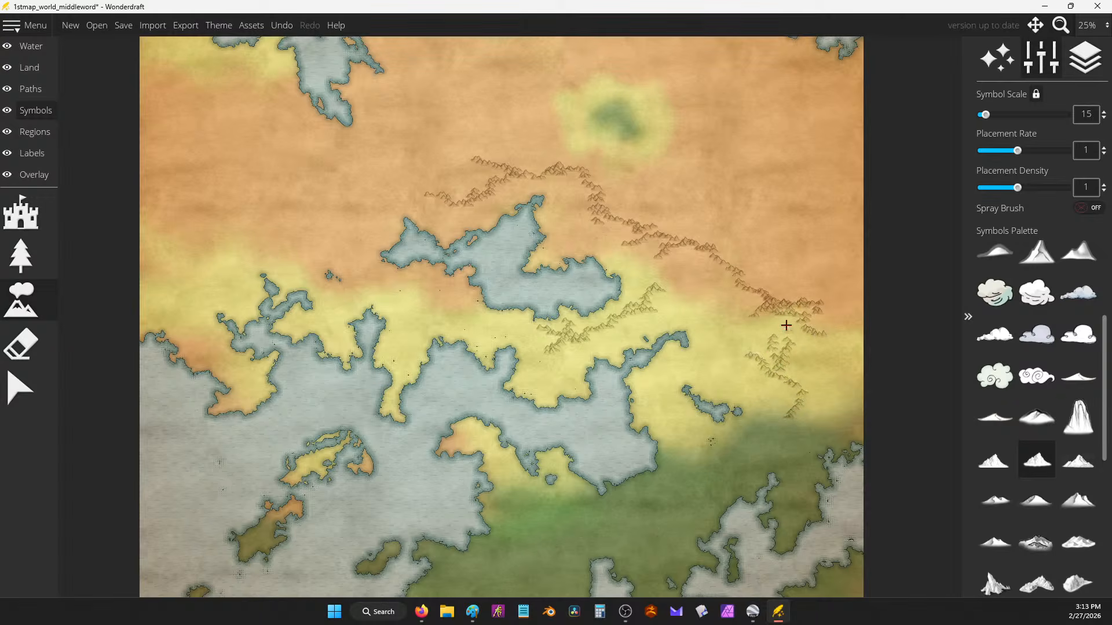
drag(784, 366, 786, 378)
drag(827, 389, 806, 410)
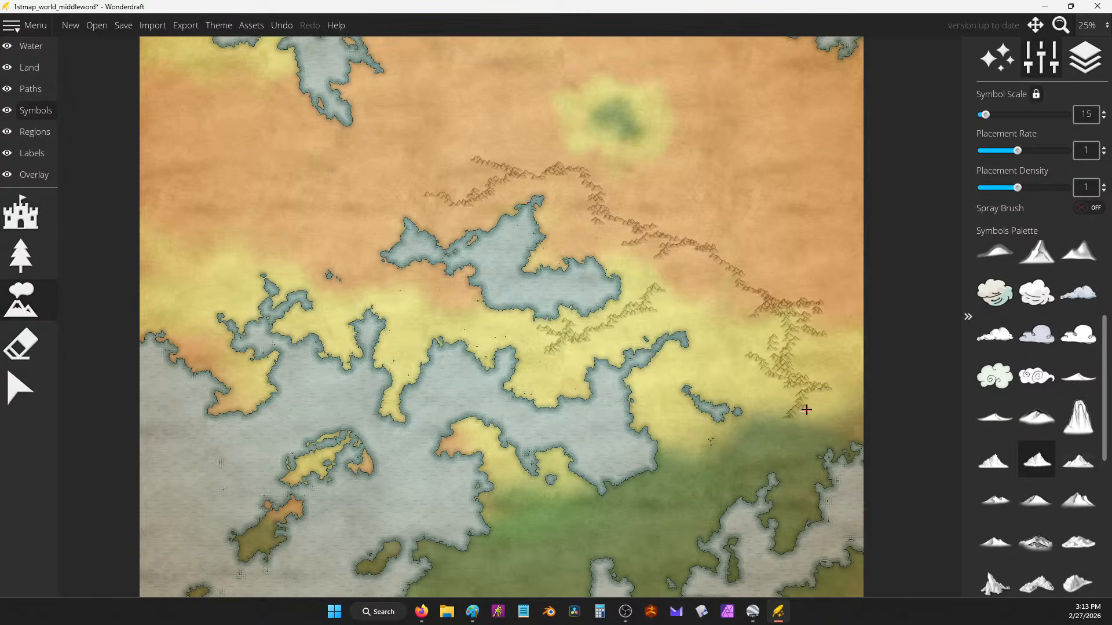
drag(737, 260, 777, 288)
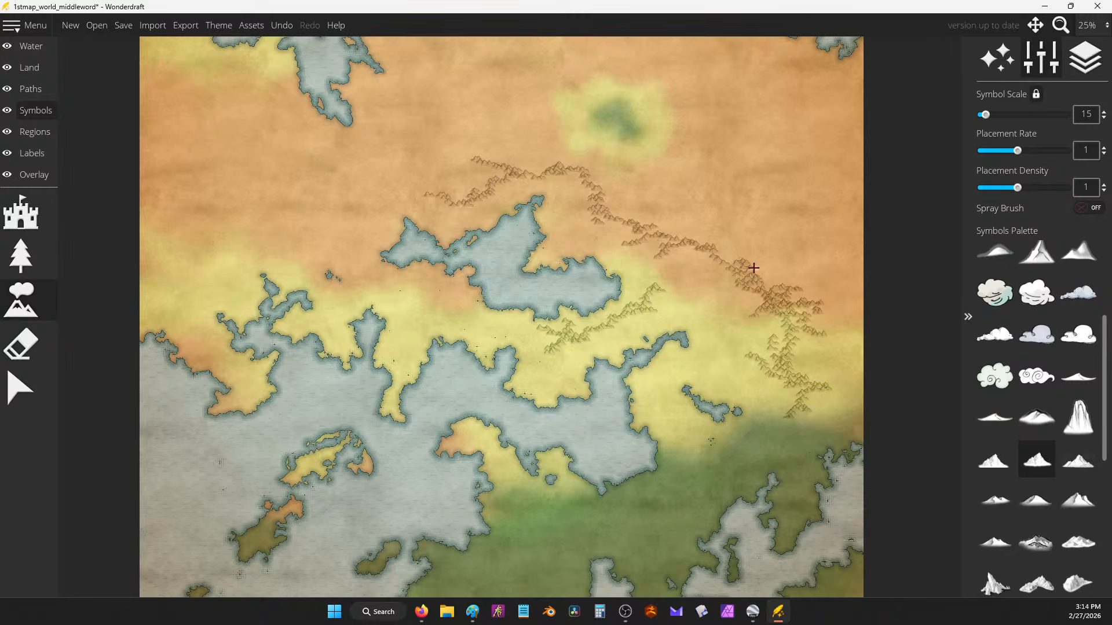
mouse_move(667, 280)
mouse_down()
mouse_move(648, 263)
mouse_move(681, 244)
mouse_move(655, 224)
mouse_move(644, 239)
mouse_move(685, 221)
mouse_move(668, 230)
mouse_move(710, 236)
mouse_up()
Step: Extend ridges westward across the north, with a hook of mountains in the far west
mouse_move(381, 199)
mouse_down()
mouse_move(302, 204)
mouse_move(275, 245)
mouse_move(304, 203)
mouse_move(329, 214)
mouse_move(353, 185)
mouse_move(380, 211)
mouse_move(418, 159)
mouse_move(385, 196)
mouse_move(413, 184)
mouse_move(358, 189)
mouse_move(338, 205)
mouse_up()
mouse_move(231, 248)
mouse_down()
mouse_move(198, 253)
mouse_move(214, 234)
mouse_move(323, 197)
mouse_move(253, 235)
mouse_move(185, 219)
mouse_move(219, 217)
mouse_move(261, 236)
mouse_move(224, 226)
mouse_move(221, 200)
mouse_up()
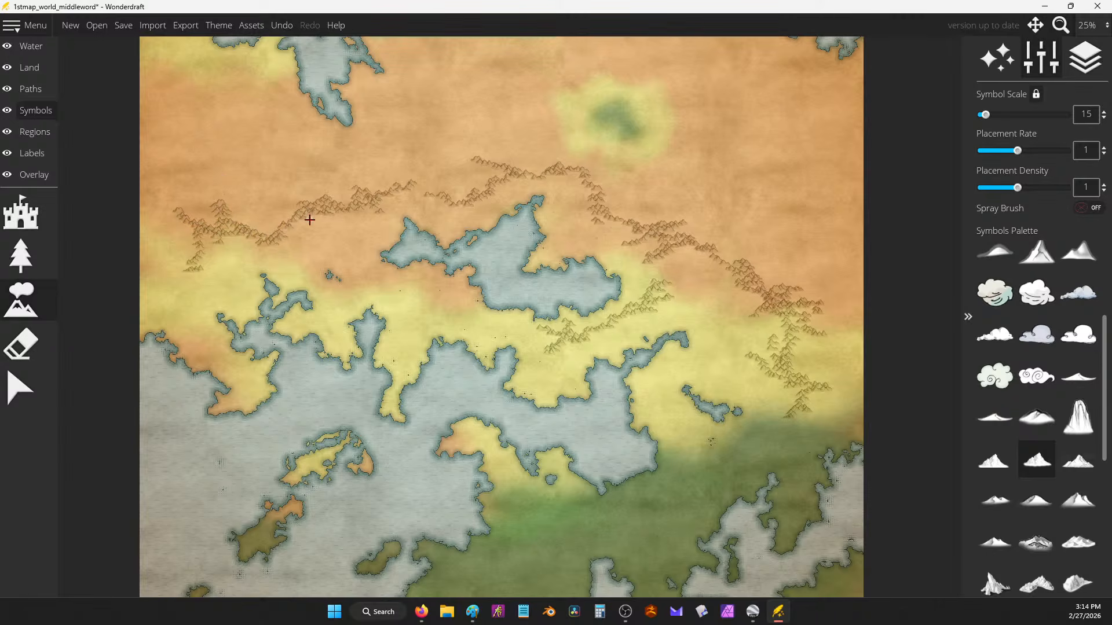
drag(310, 220, 329, 206)
mouse_move(366, 278)
mouse_down()
mouse_move(330, 258)
mouse_move(347, 255)
mouse_move(376, 282)
mouse_up()
mouse_move(306, 255)
mouse_down()
mouse_move(270, 242)
mouse_move(316, 215)
mouse_up()
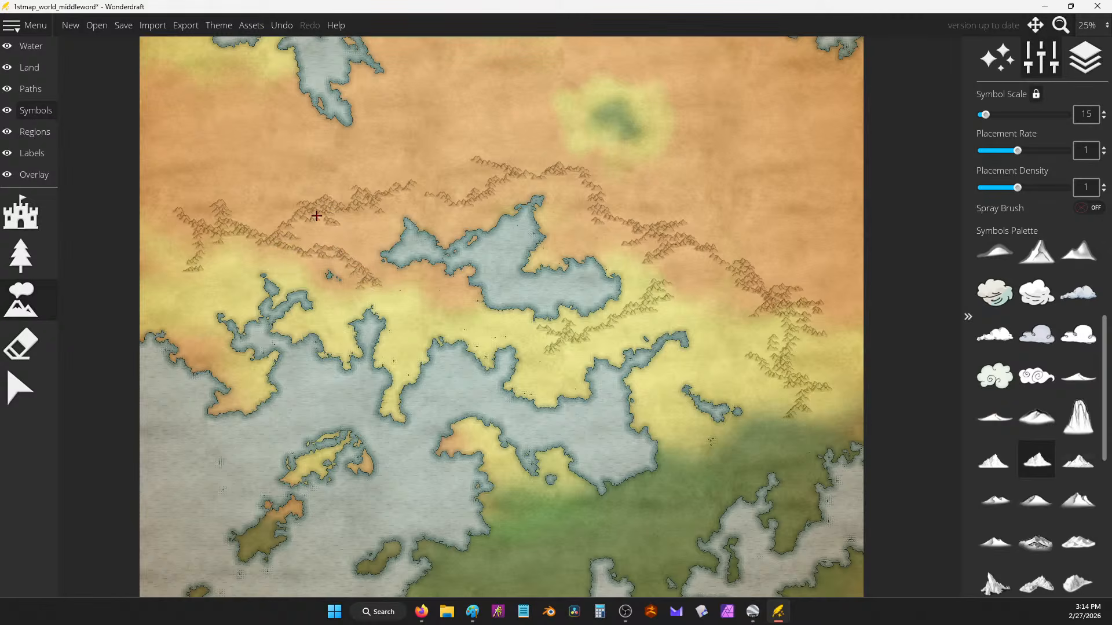
Step: Stamp three single mountains south of the central lake and add chains near the eastern lowlands
click(451, 305)
click(475, 317)
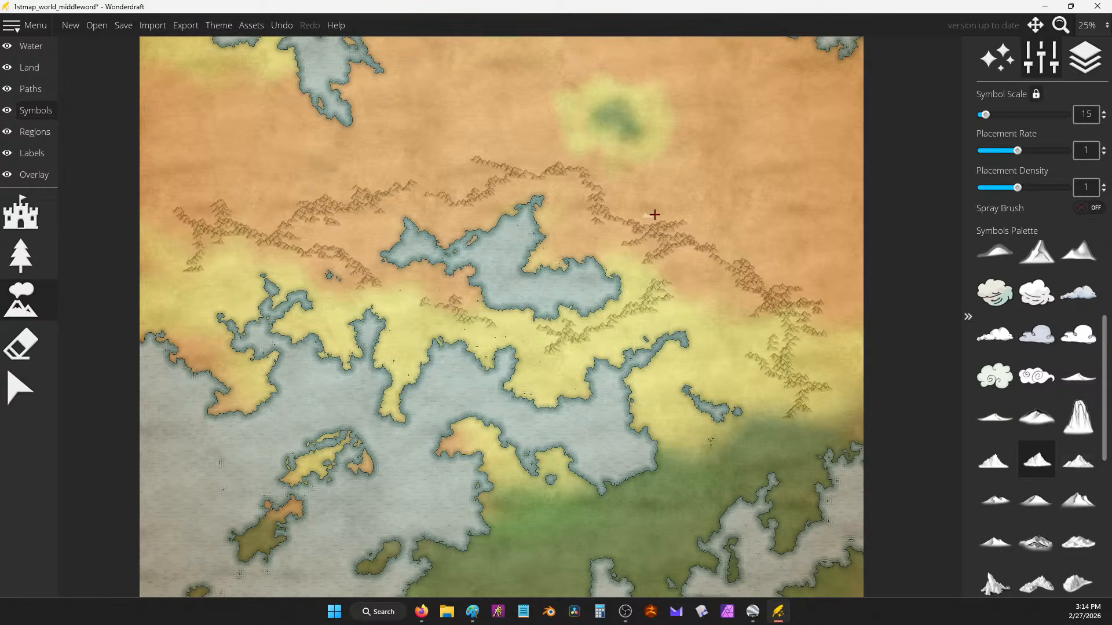
click(530, 335)
drag(747, 442, 791, 406)
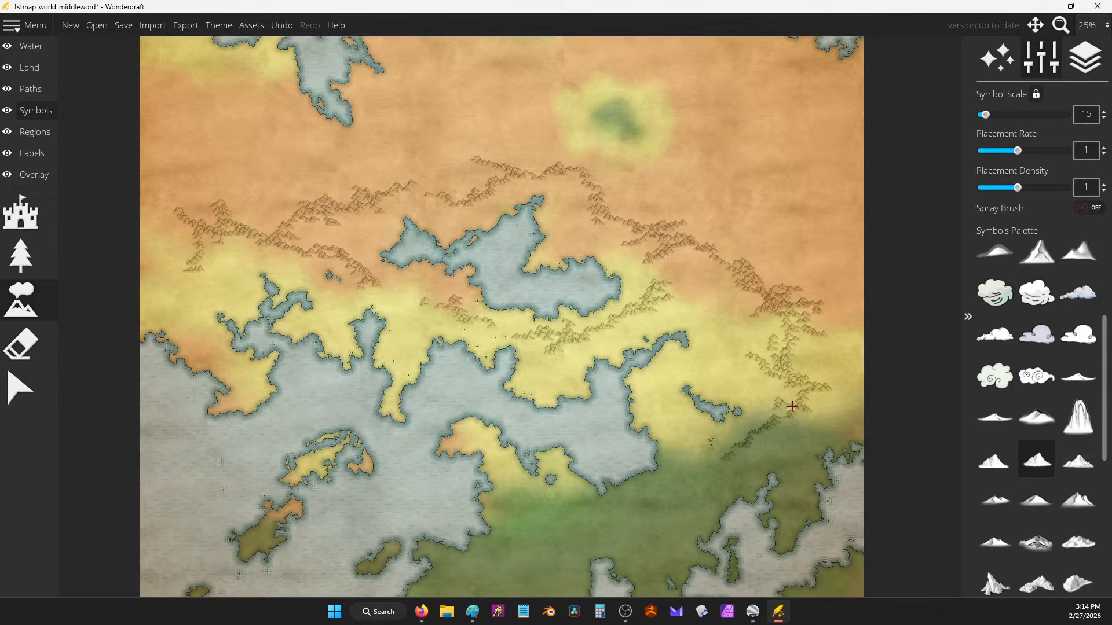
drag(602, 332, 637, 320)
Step: Bring up Google Earth Pro, zoom out and rotate the globe toward the Middle East, then minimise it
click(752, 611)
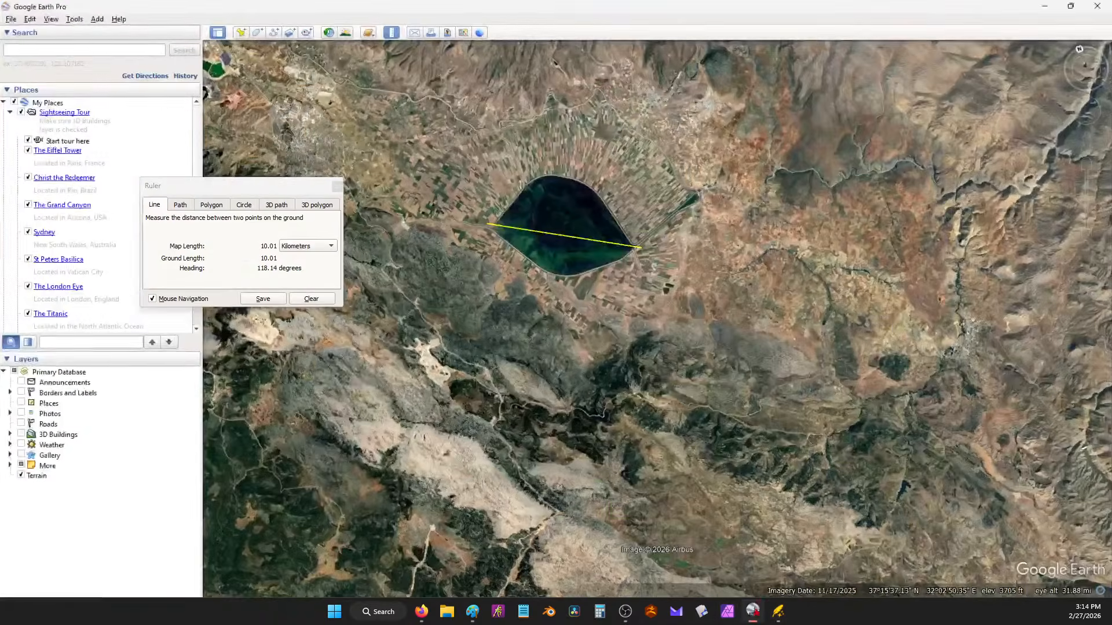
scroll(548, 306, down, 5)
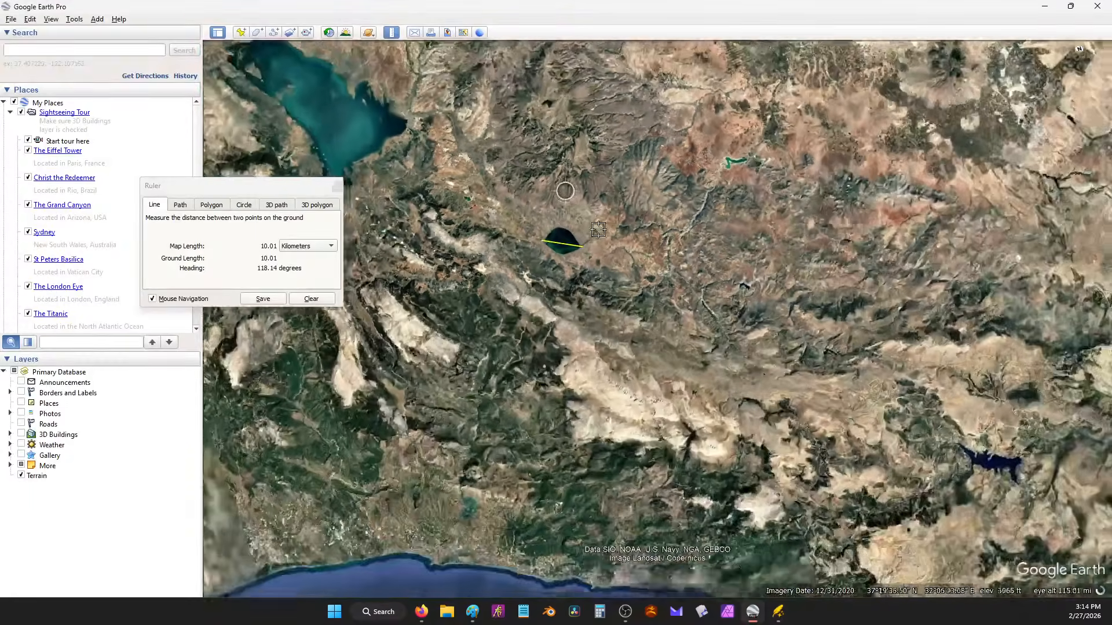
scroll(694, 324, down, 6)
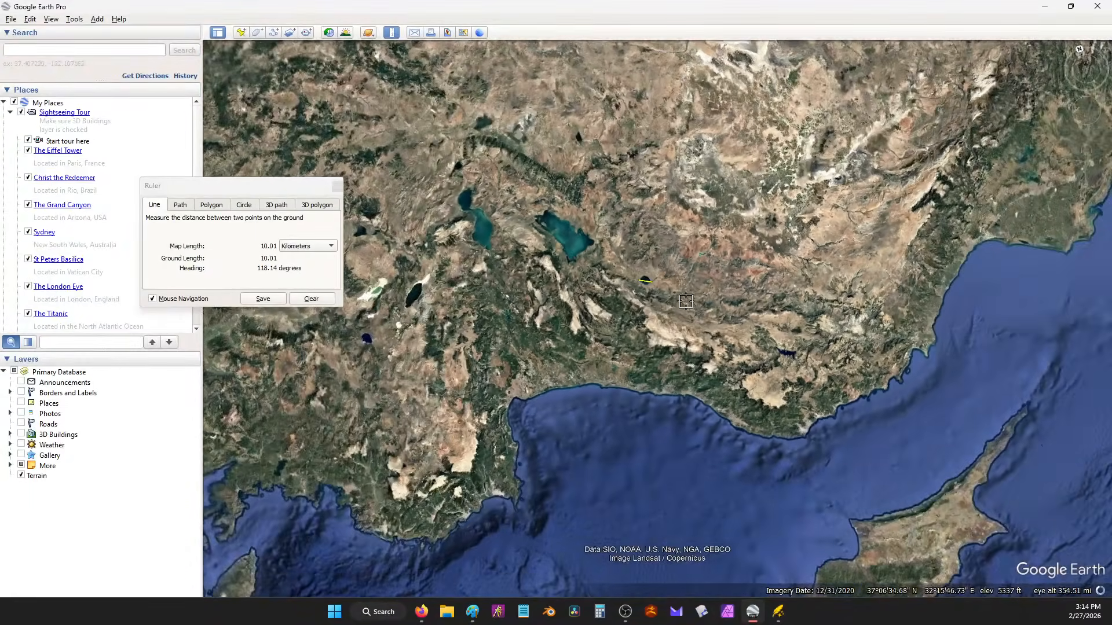
scroll(649, 285, down, 6)
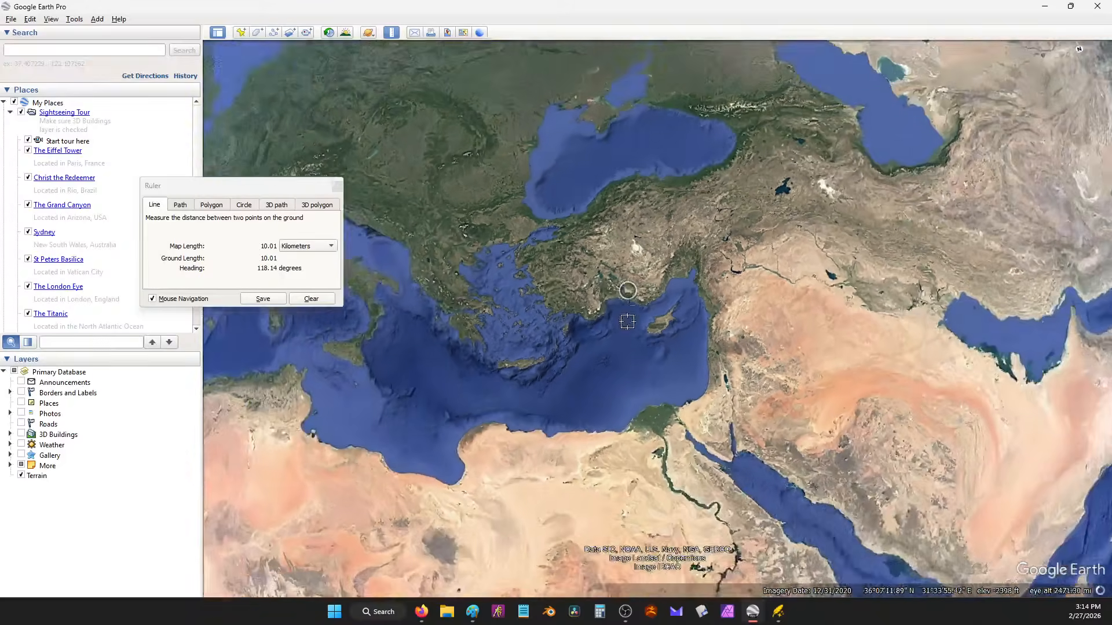
scroll(683, 278, down, 5)
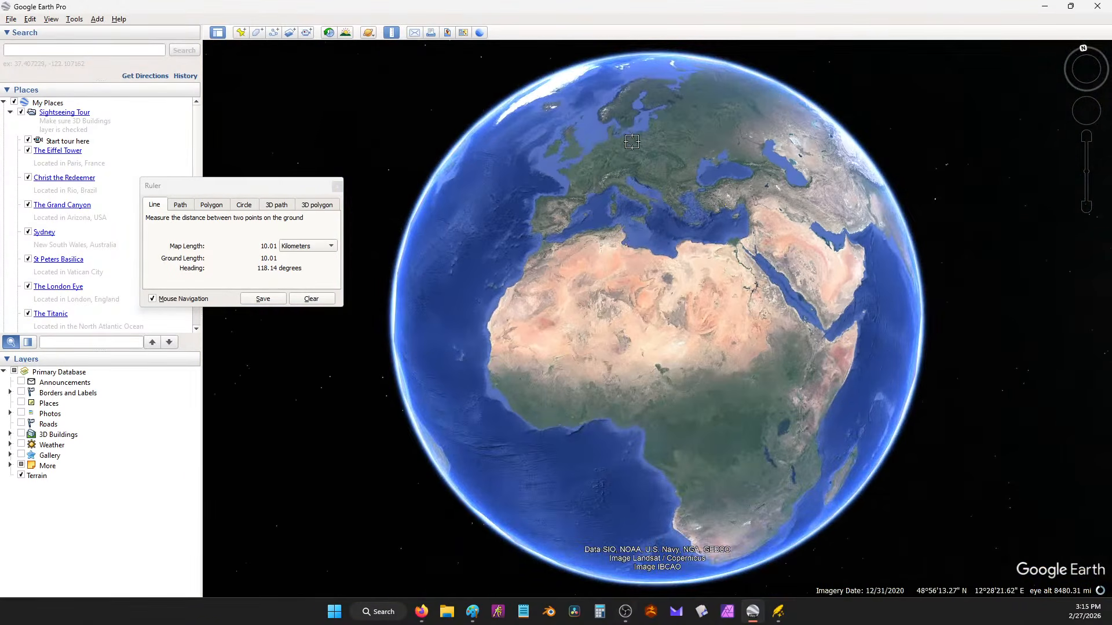
drag(629, 202, 639, 276)
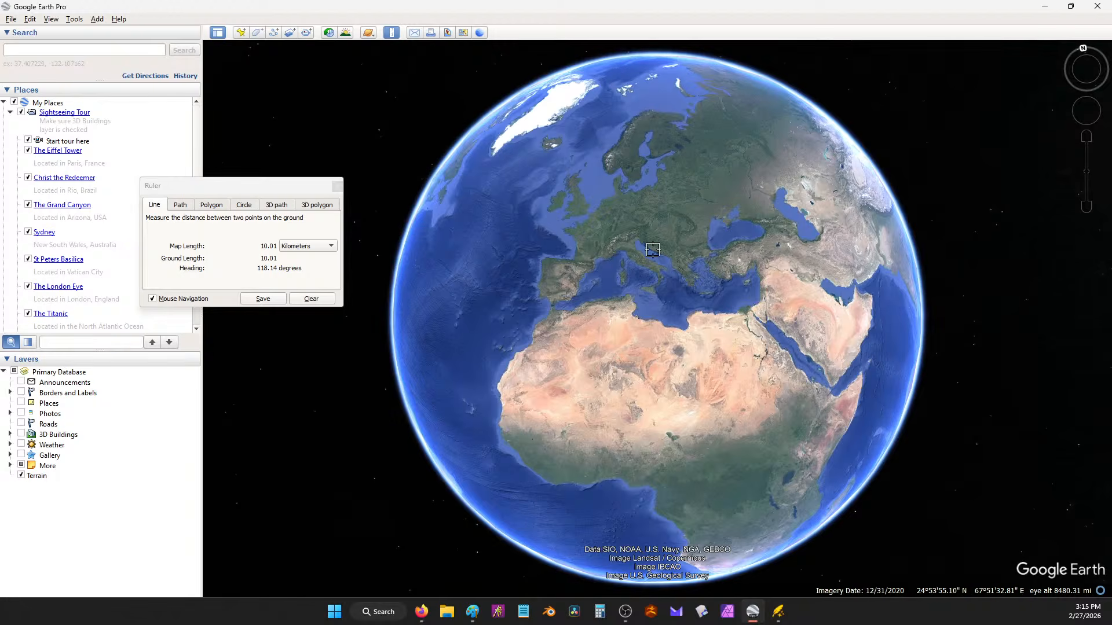
drag(605, 420, 718, 311)
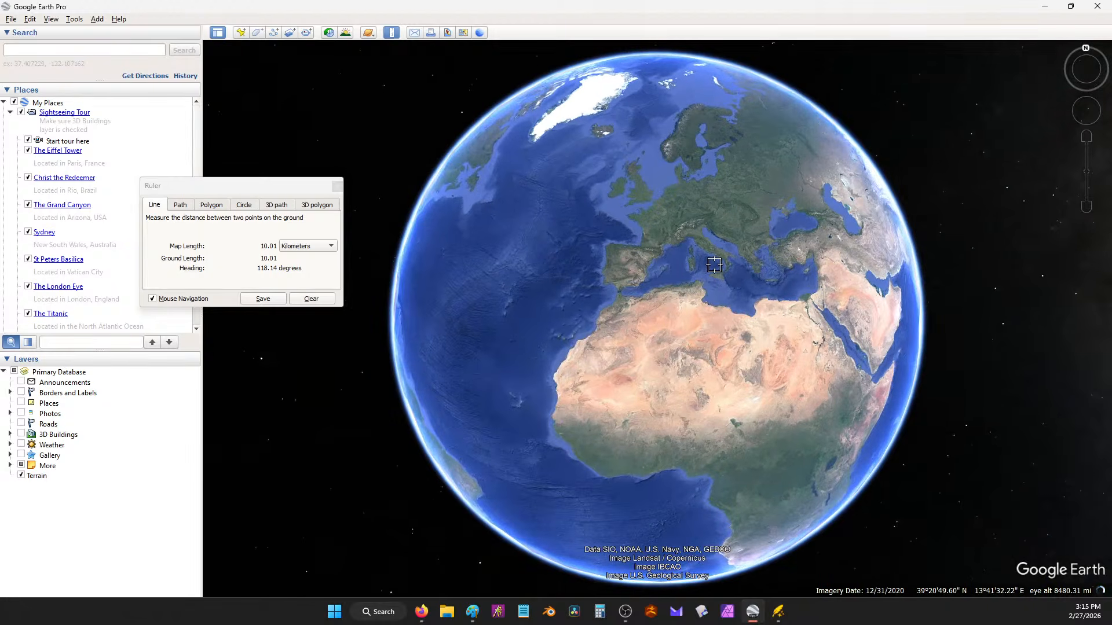
drag(986, 289, 861, 306)
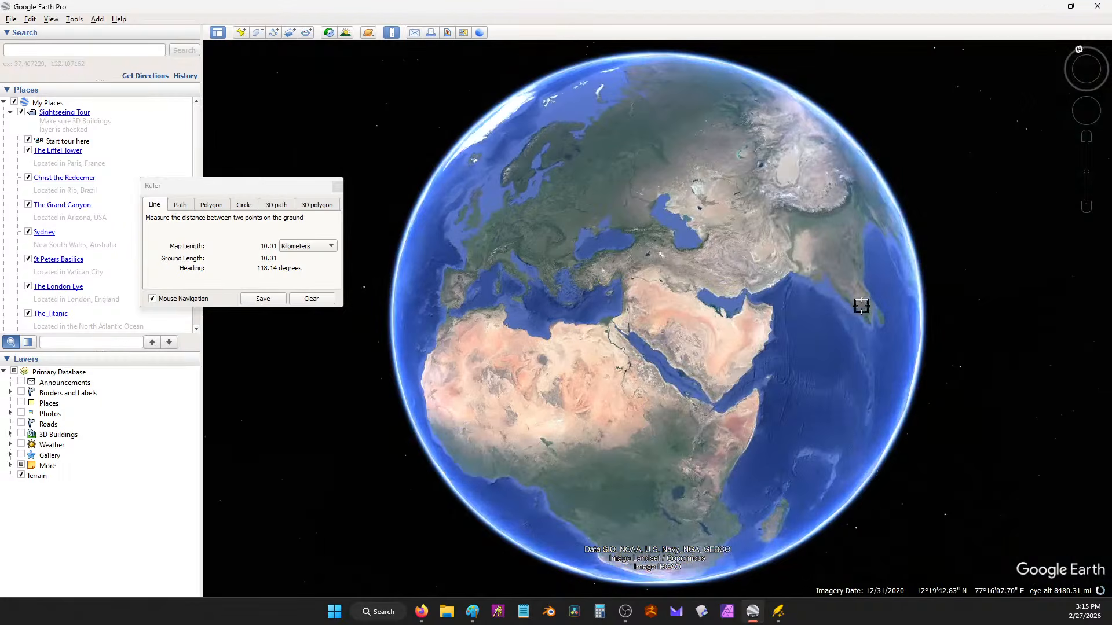
click(1045, 8)
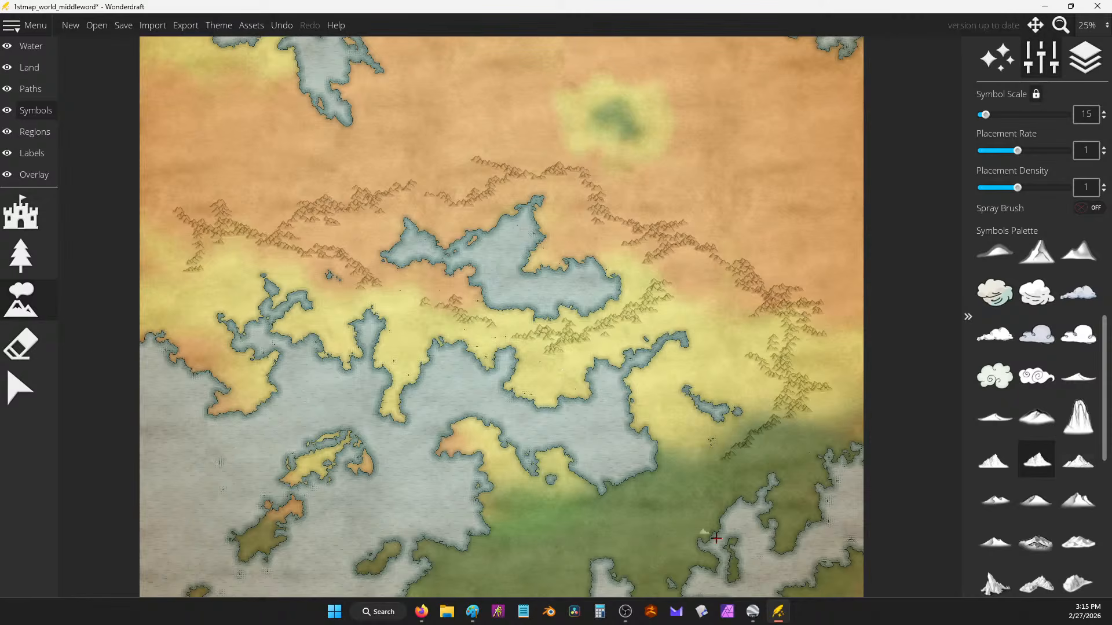
Step: Clear the old ruler, centre Africa, set a measuring point, then minimise Google Earth
click(752, 611)
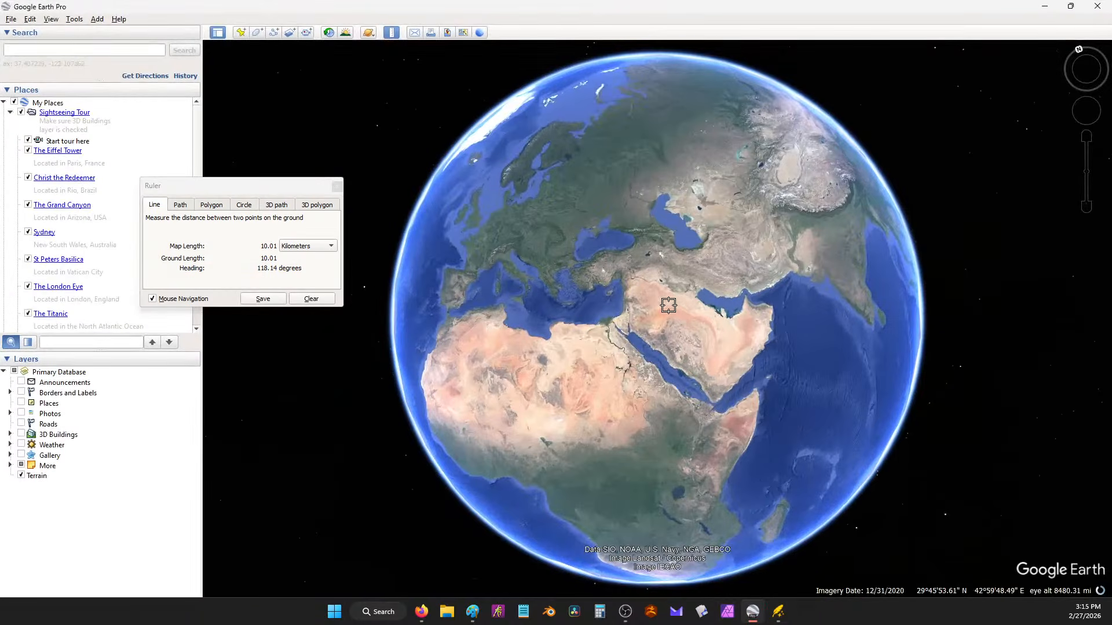
right_click(665, 329)
drag(627, 363, 650, 215)
click(648, 242)
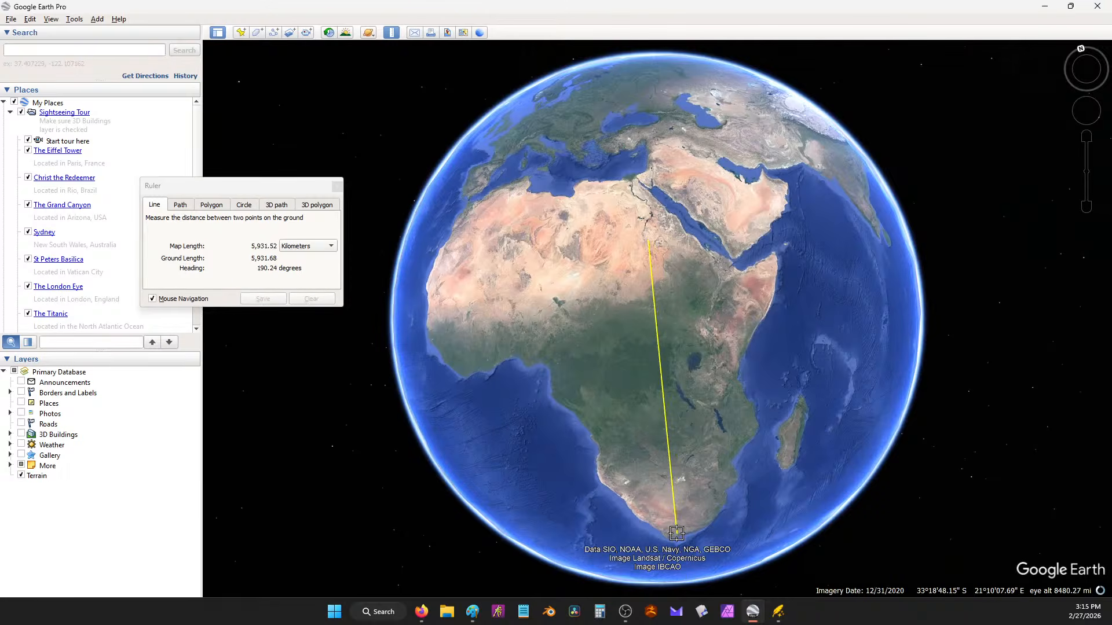
click(1045, 6)
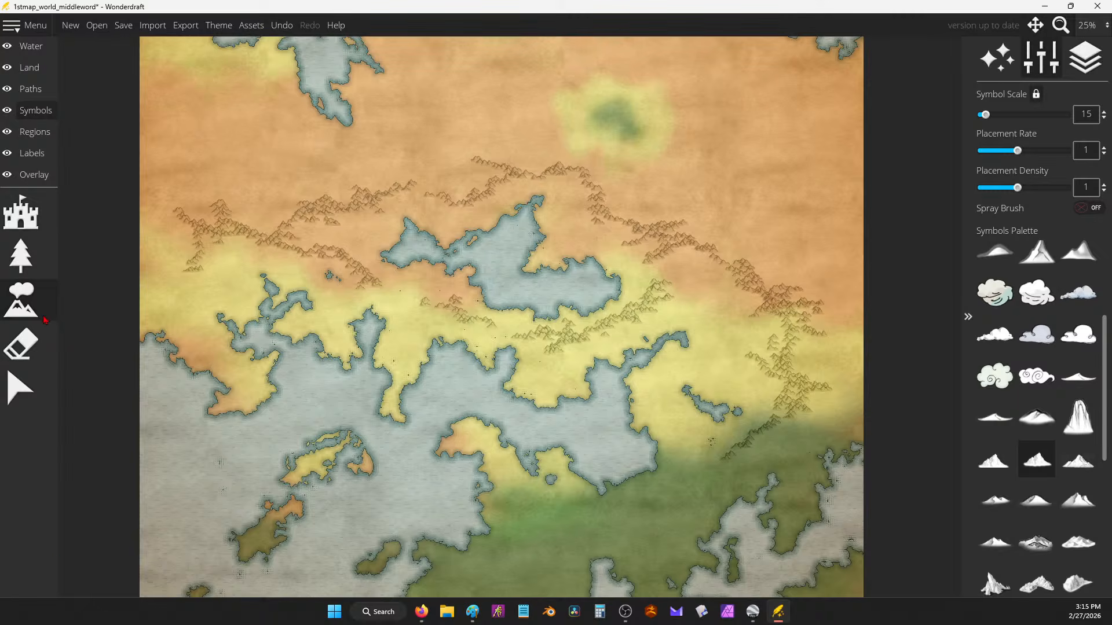
click(43, 348)
Step: Erase the eastern and northern mountain chains with a size-112 eraser, then undo a stray mountain
drag(1025, 113, 1055, 111)
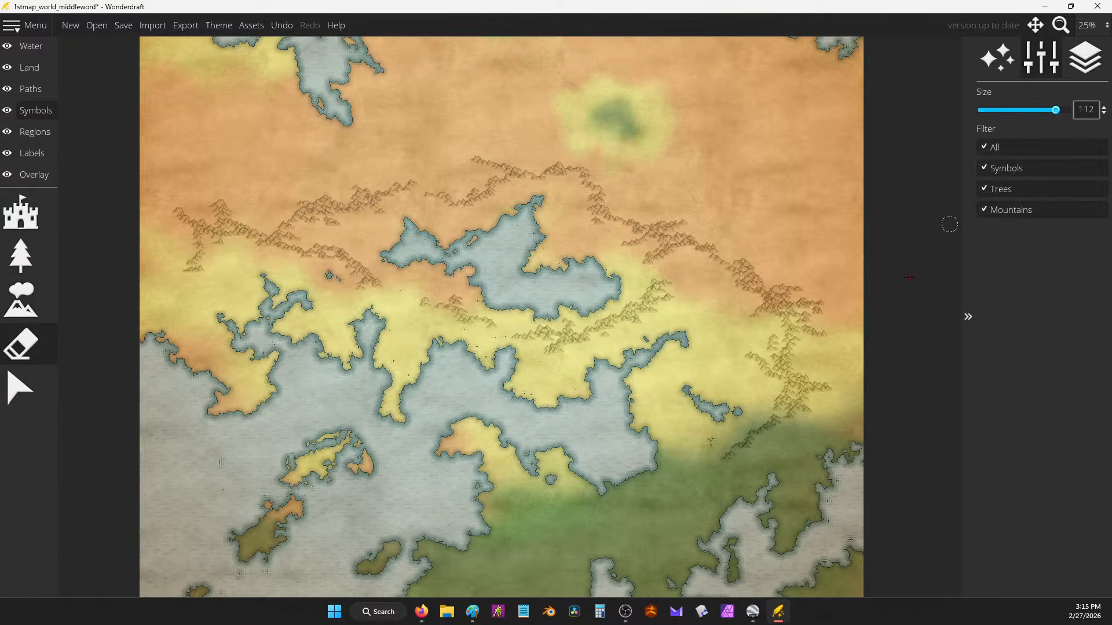
mouse_move(819, 382)
mouse_down()
mouse_move(737, 432)
mouse_move(723, 418)
mouse_move(805, 349)
mouse_move(342, 164)
mouse_move(201, 211)
mouse_move(178, 263)
mouse_move(184, 230)
mouse_move(298, 225)
mouse_move(323, 241)
mouse_move(312, 293)
mouse_move(362, 278)
mouse_move(516, 318)
mouse_move(533, 348)
mouse_move(634, 313)
mouse_move(650, 278)
mouse_move(767, 333)
mouse_move(863, 304)
mouse_move(753, 284)
mouse_move(790, 380)
mouse_up()
mouse_move(813, 287)
mouse_down()
mouse_move(754, 262)
mouse_move(648, 253)
mouse_move(595, 236)
mouse_up()
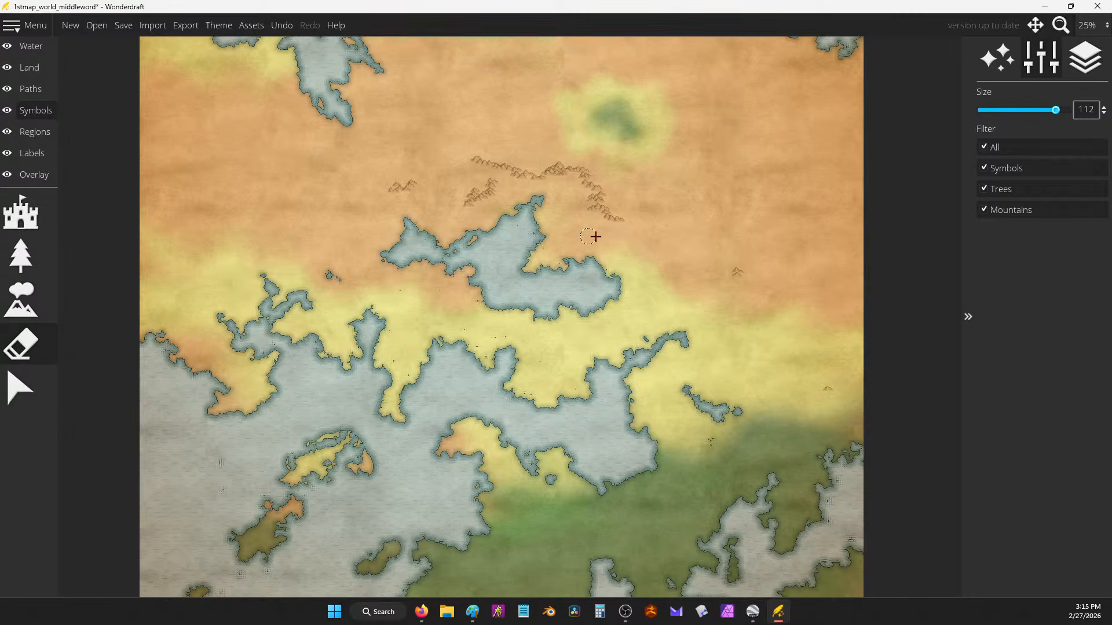
mouse_move(695, 271)
mouse_down()
mouse_move(570, 244)
mouse_move(601, 213)
mouse_move(607, 167)
mouse_move(444, 167)
mouse_move(470, 205)
mouse_move(401, 179)
mouse_up()
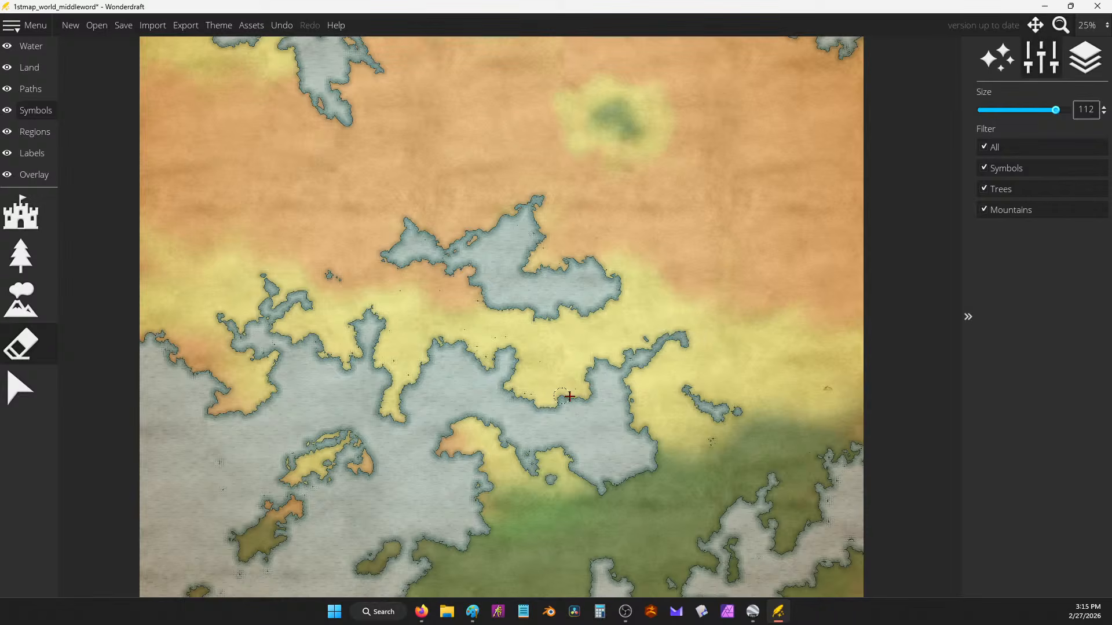
click(35, 300)
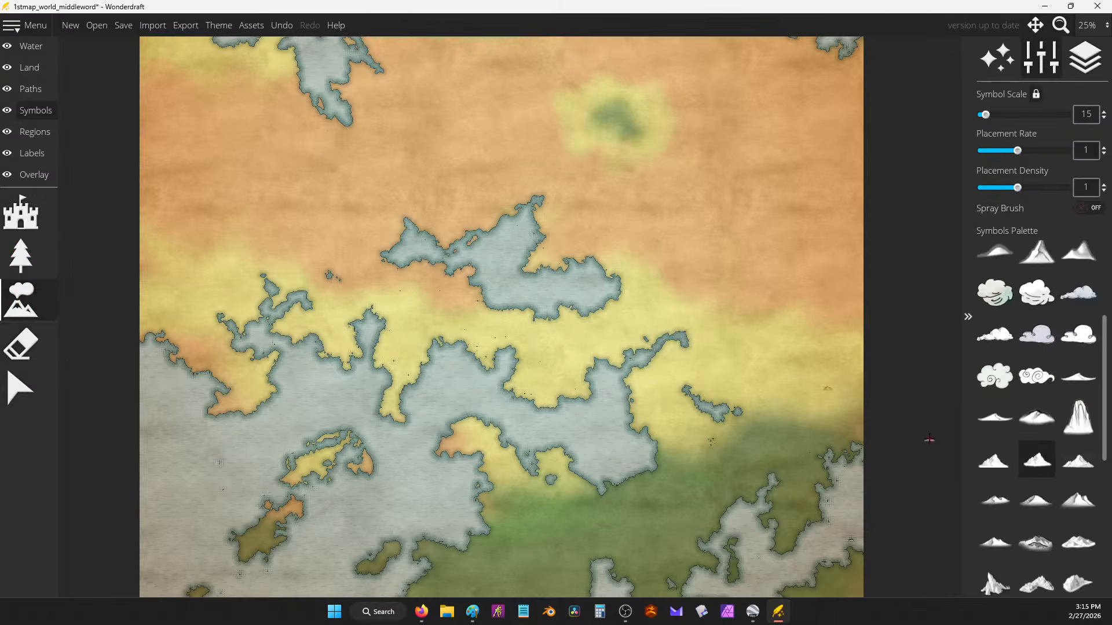
key(ctrl+z)
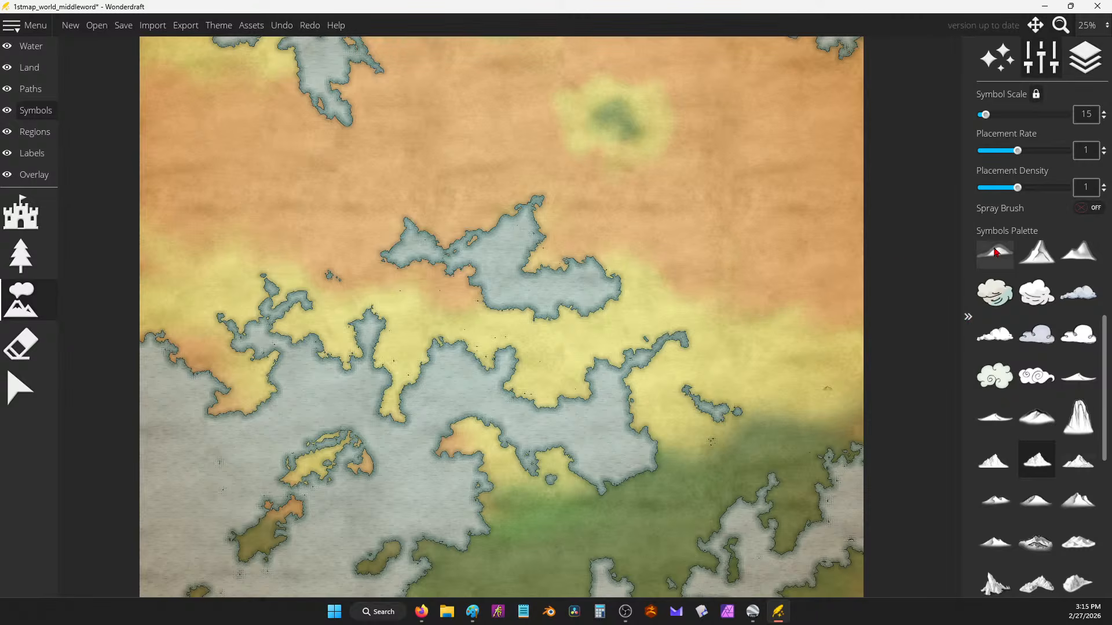
Step: Paint trial mountain trails and a single peak, then erase them
drag(642, 262, 663, 267)
drag(692, 278, 741, 327)
scroll(732, 301, up, 5)
mouse_move(736, 280)
mouse_down()
mouse_move(752, 304)
mouse_move(736, 365)
mouse_up()
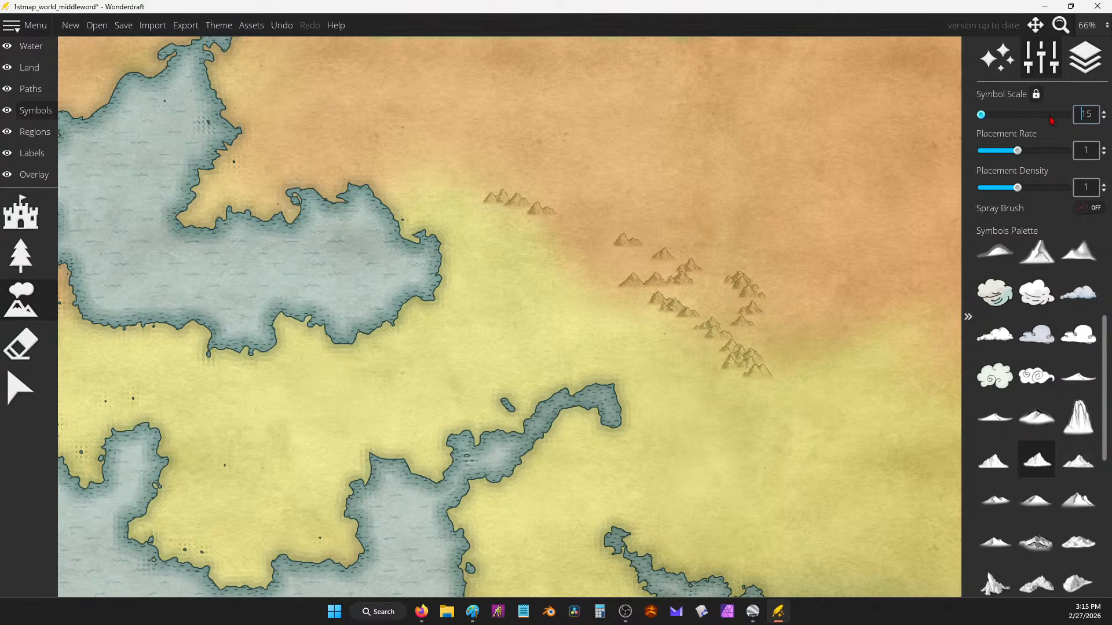
click(733, 208)
click(20, 345)
mouse_move(747, 287)
mouse_down()
mouse_move(670, 355)
mouse_move(772, 293)
mouse_move(469, 203)
mouse_up()
click(20, 300)
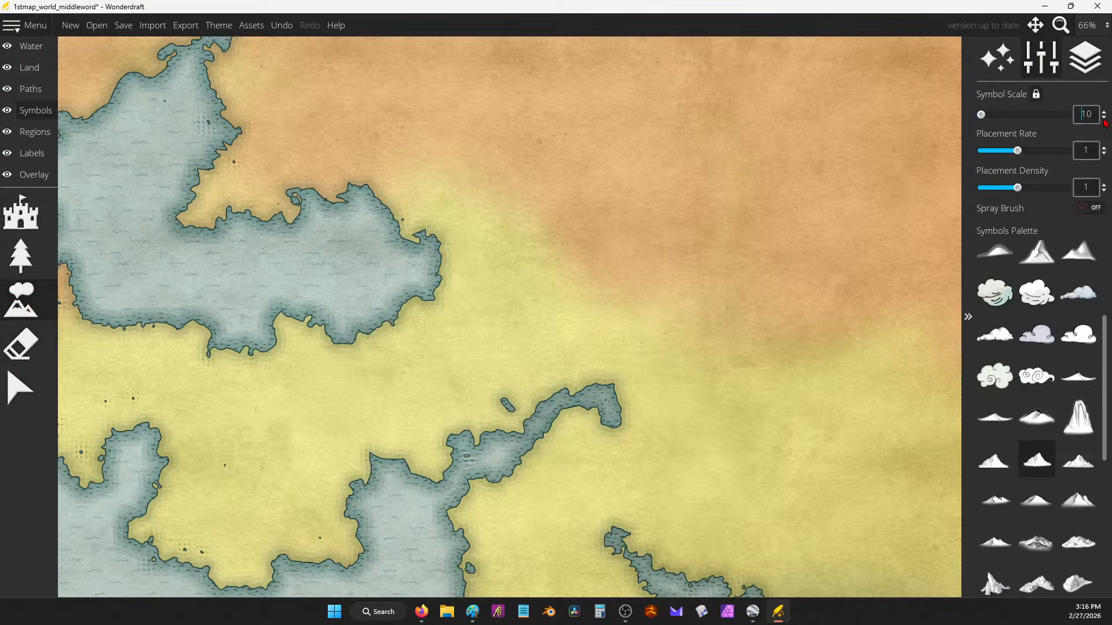
Step: Unlock the symbol scale at 10 and test smaller mountain trails, erasing or undoing each
click(1036, 95)
mouse_move(642, 170)
mouse_down()
mouse_move(665, 211)
mouse_move(720, 226)
mouse_up()
scroll(806, 192, down, 5)
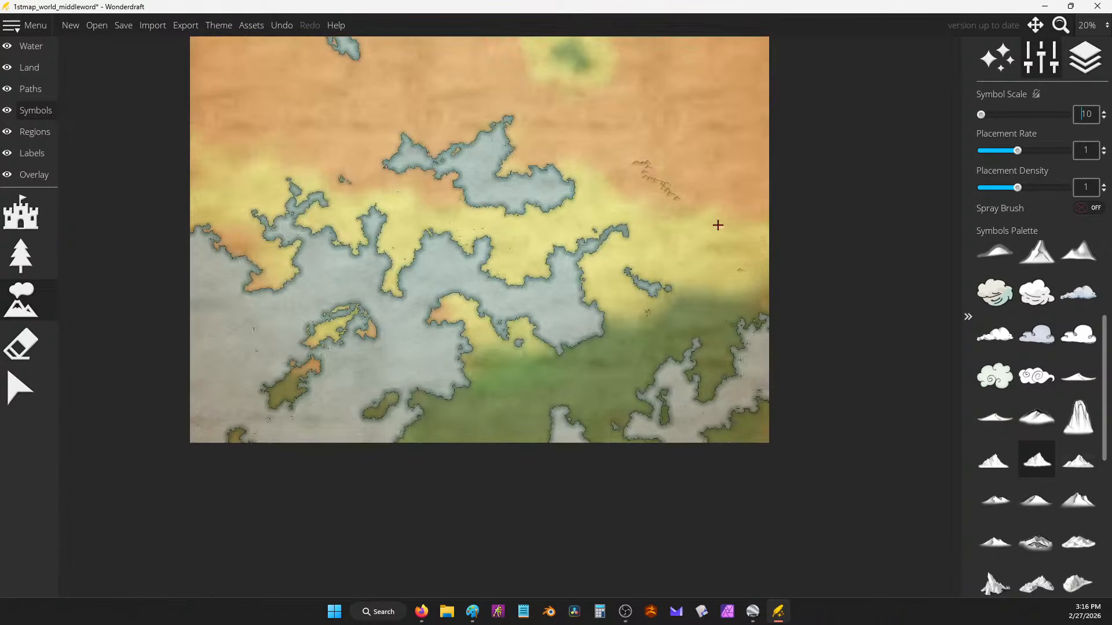
click(21, 344)
drag(671, 199, 646, 162)
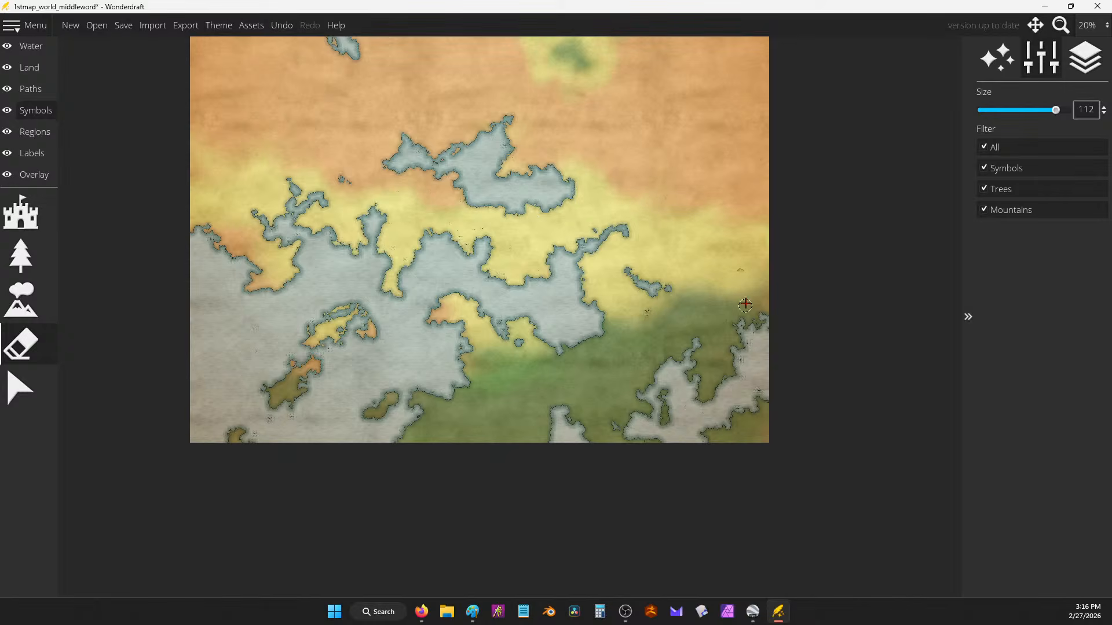
scroll(746, 305, up, 4)
click(20, 300)
drag(606, 241, 670, 246)
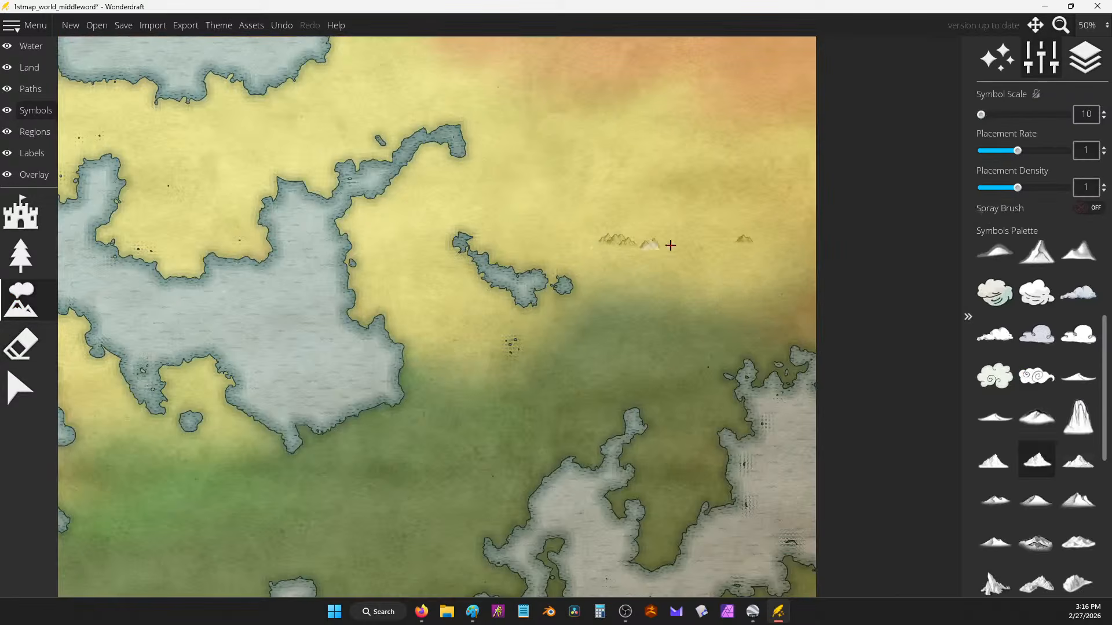
key(ctrl+z)
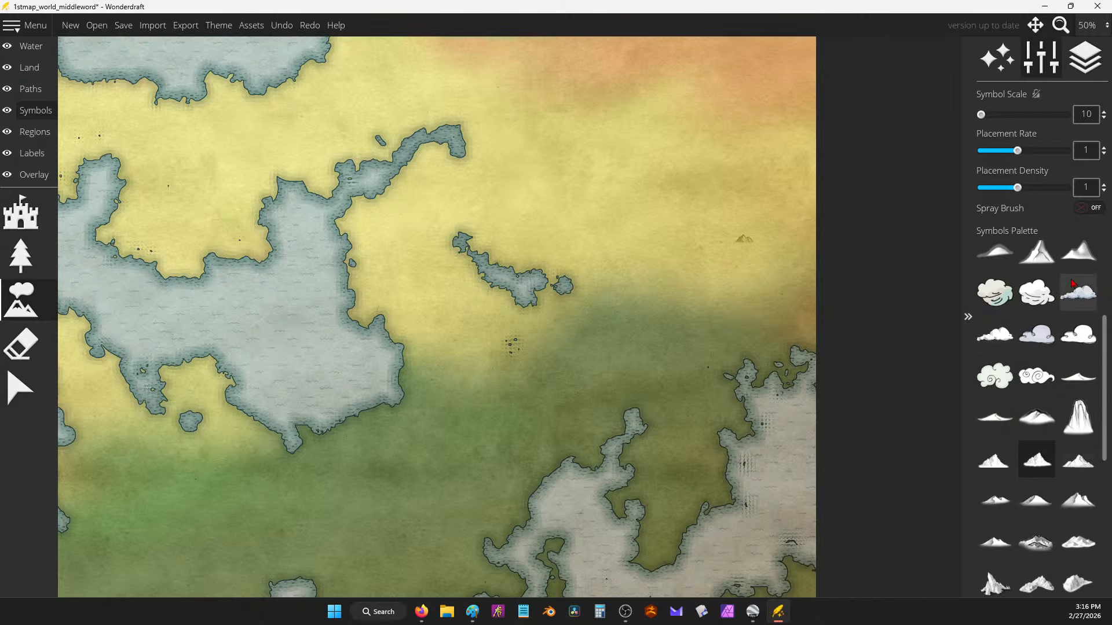
Step: Compare two other mountain styles and erase the lone small test mountain
click(1075, 505)
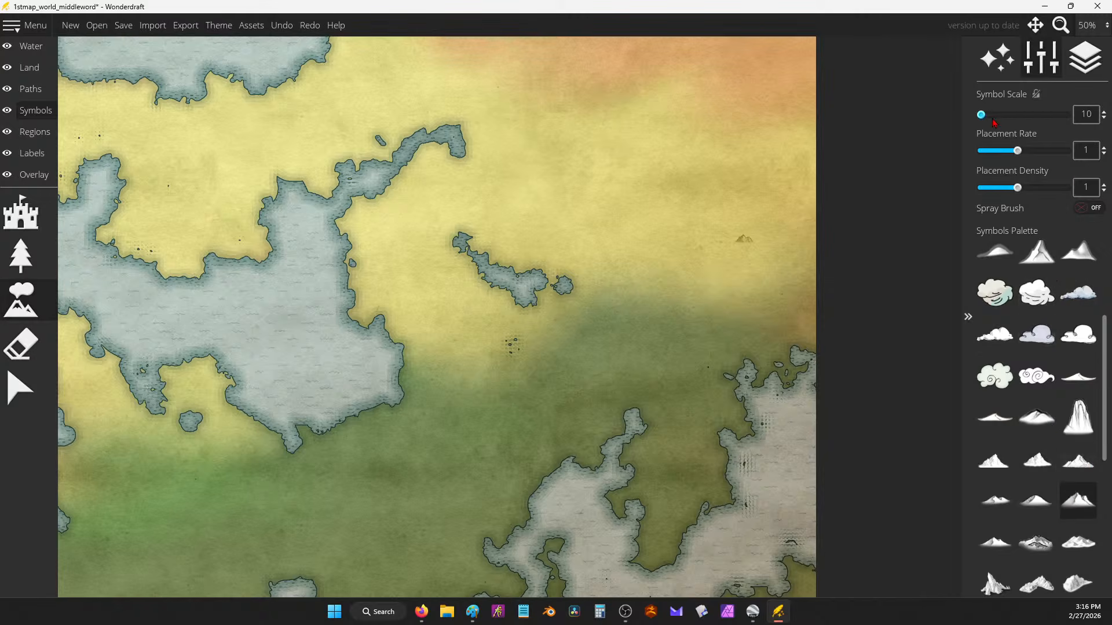
click(1078, 459)
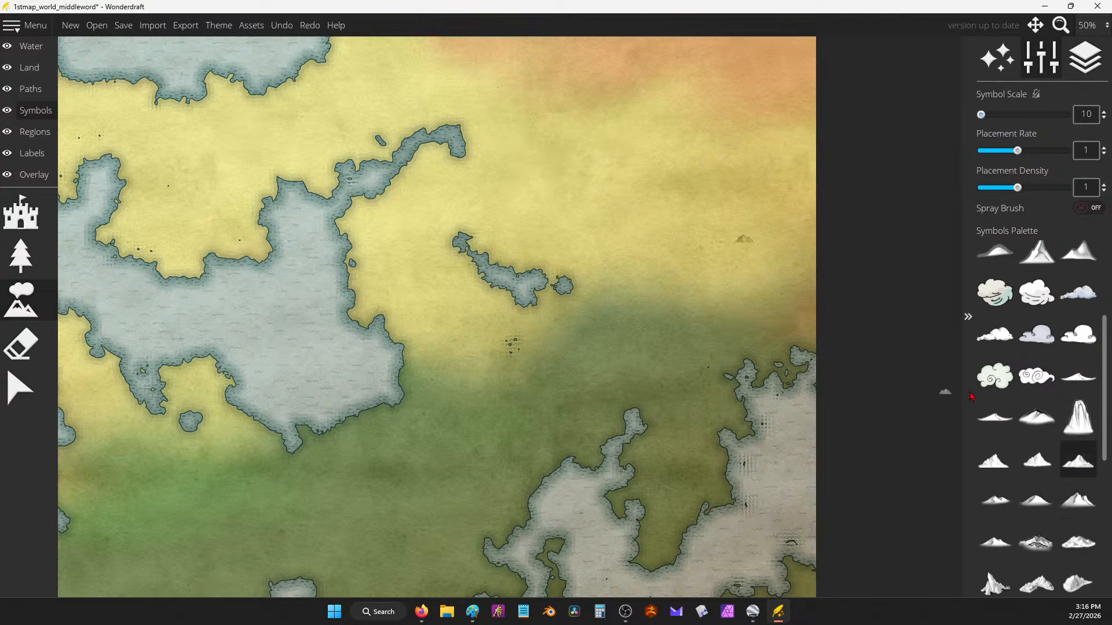
scroll(742, 253, up, 3)
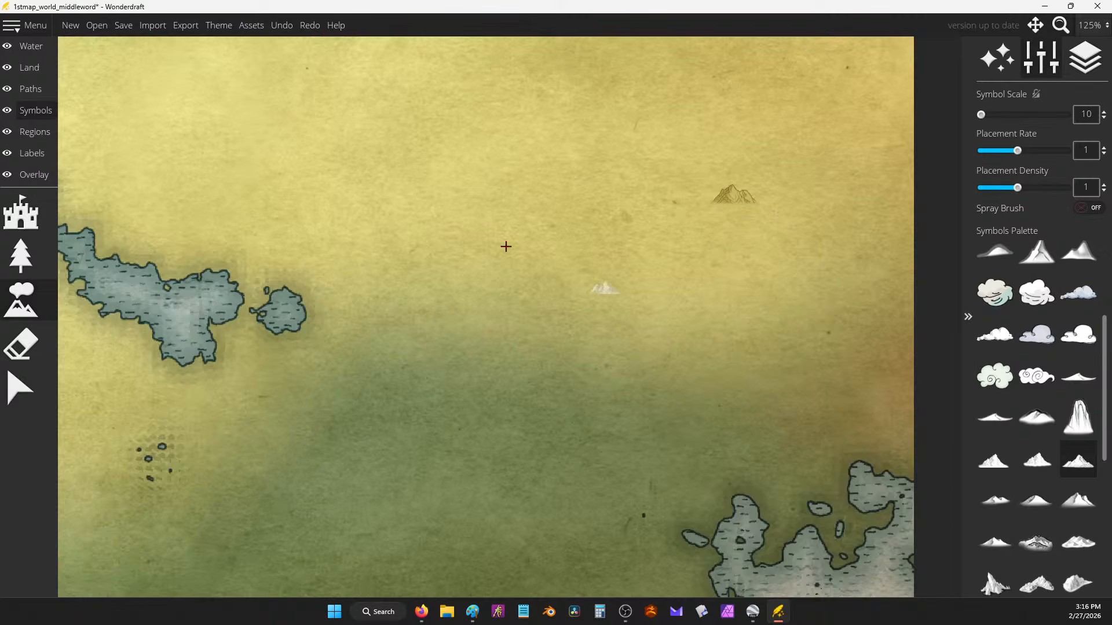
click(34, 333)
mouse_move(650, 199)
mouse_down()
mouse_move(727, 209)
mouse_move(772, 193)
mouse_up()
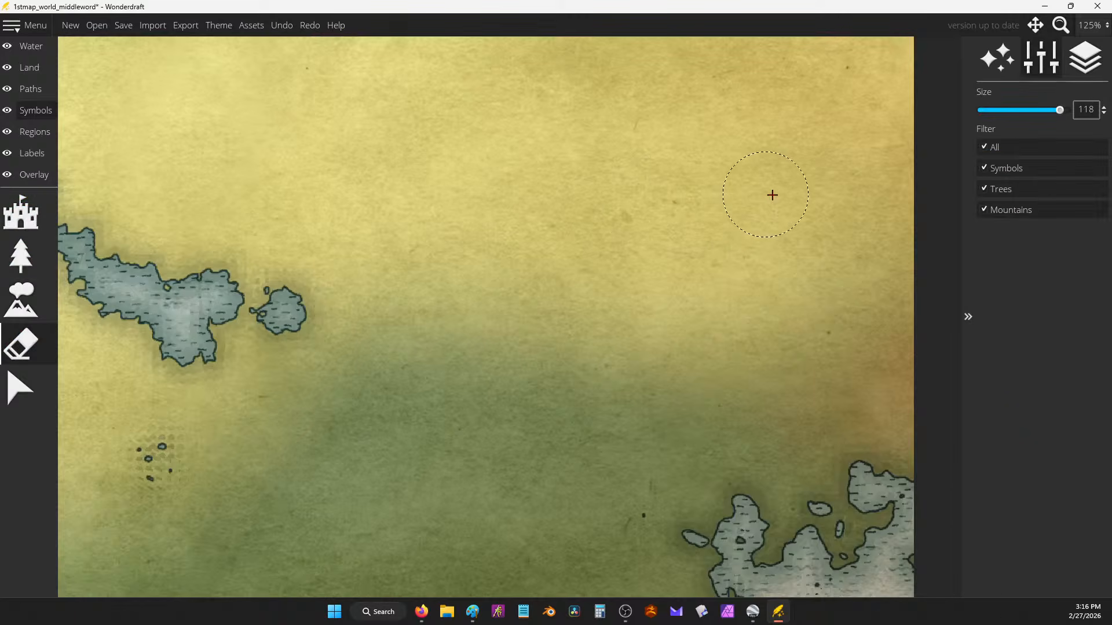
click(35, 313)
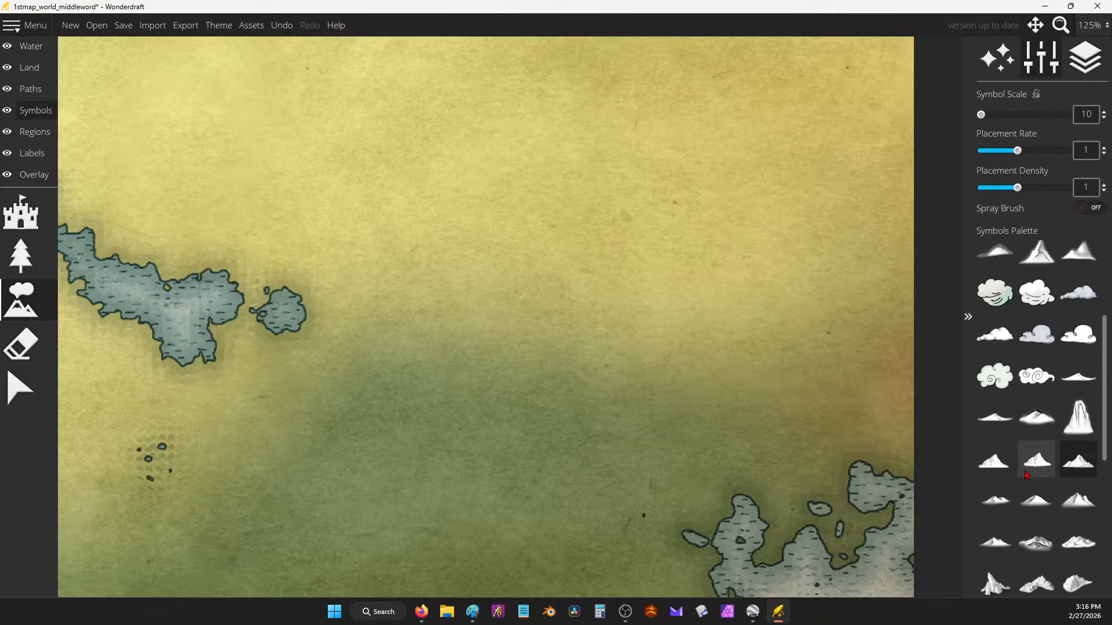
Step: Pick the smaller mountain style, test a chain across the land and undo it
click(994, 461)
mouse_move(659, 279)
mouse_down()
mouse_move(752, 345)
mouse_move(764, 341)
mouse_up()
scroll(799, 340, down, 2)
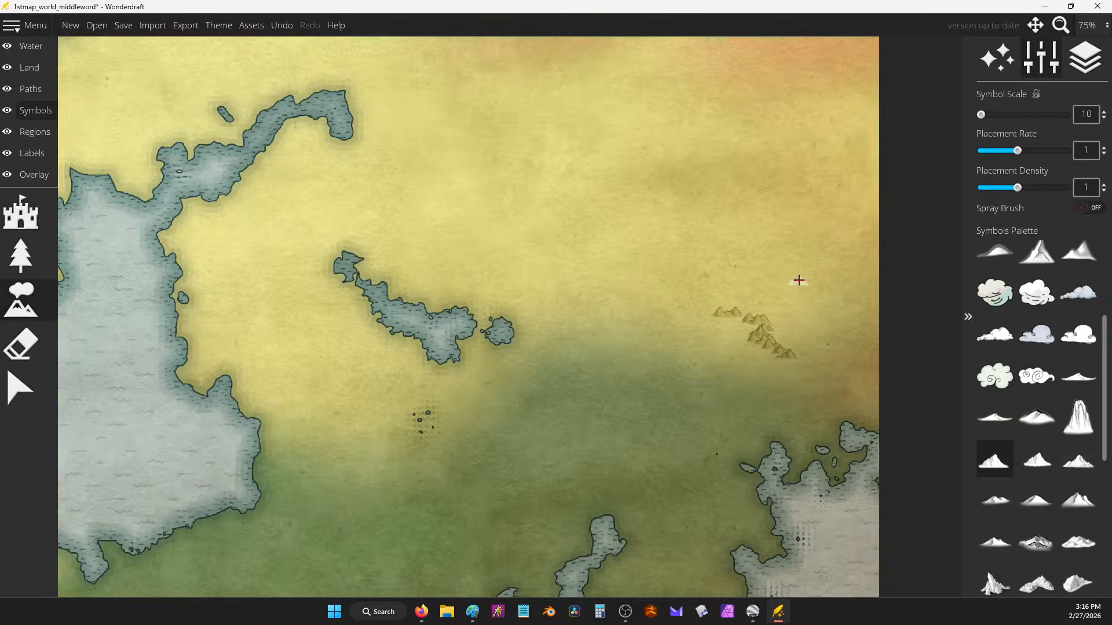
scroll(798, 280, down, 1)
scroll(800, 285, up, 1)
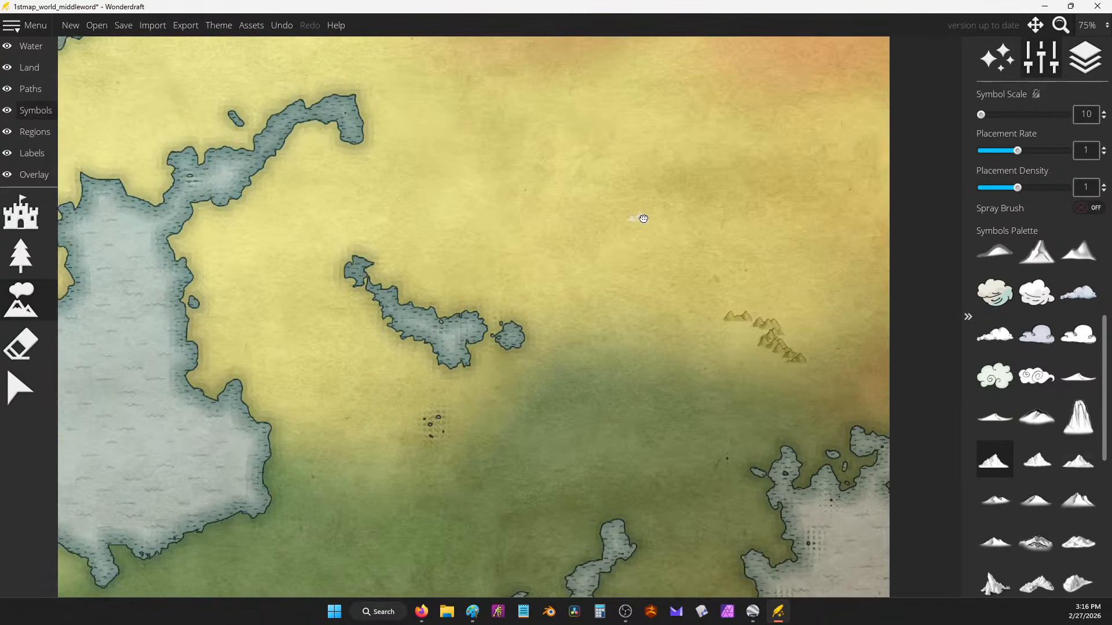
key(ctrl+z)
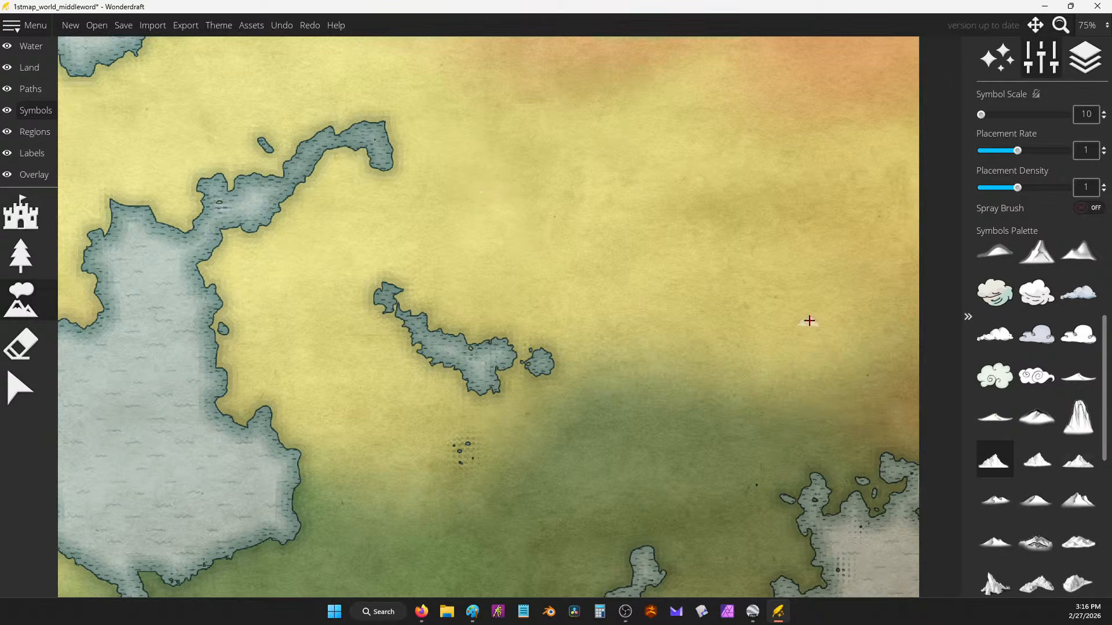
scroll(809, 321, down, 1)
drag(695, 241, 741, 315)
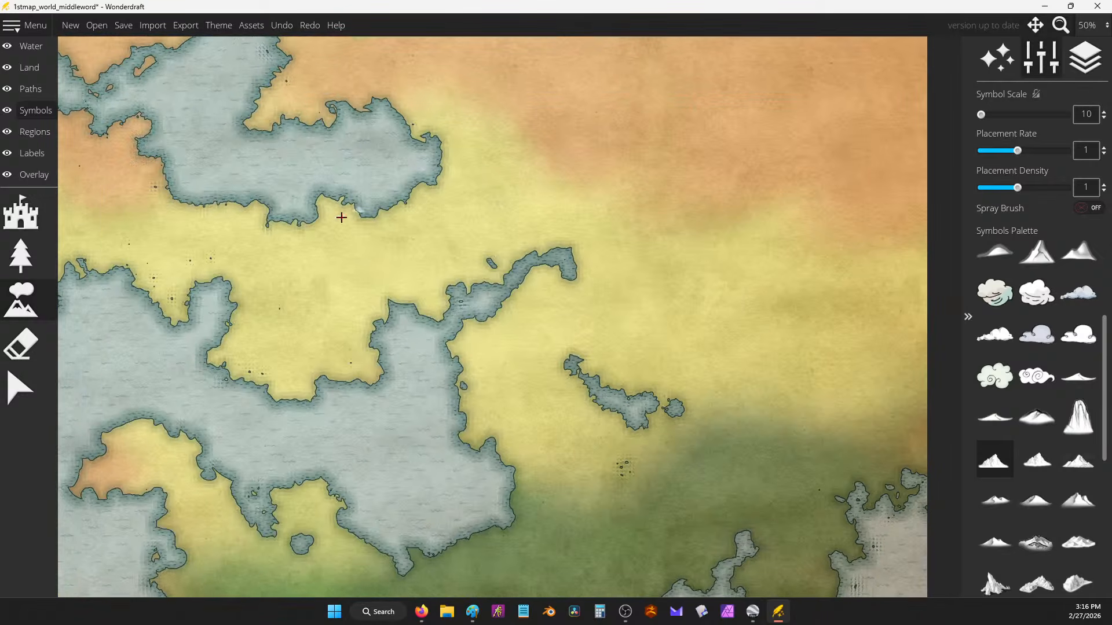
Step: Paint clusters and a range of small mountains across the yellow band
mouse_move(372, 260)
mouse_down()
mouse_move(391, 226)
mouse_move(373, 249)
mouse_move(456, 235)
mouse_move(466, 206)
mouse_move(458, 228)
mouse_move(481, 224)
mouse_move(476, 209)
mouse_move(497, 198)
mouse_up()
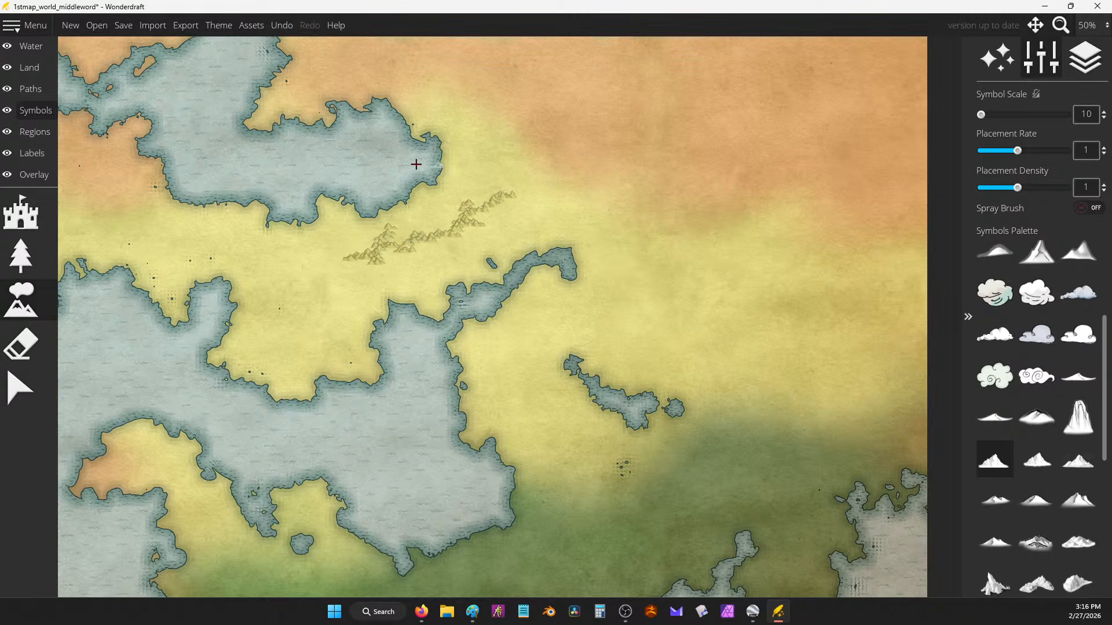
drag(416, 165, 656, 216)
mouse_move(470, 302)
mouse_down()
mouse_move(426, 298)
mouse_move(501, 308)
mouse_move(389, 280)
mouse_up()
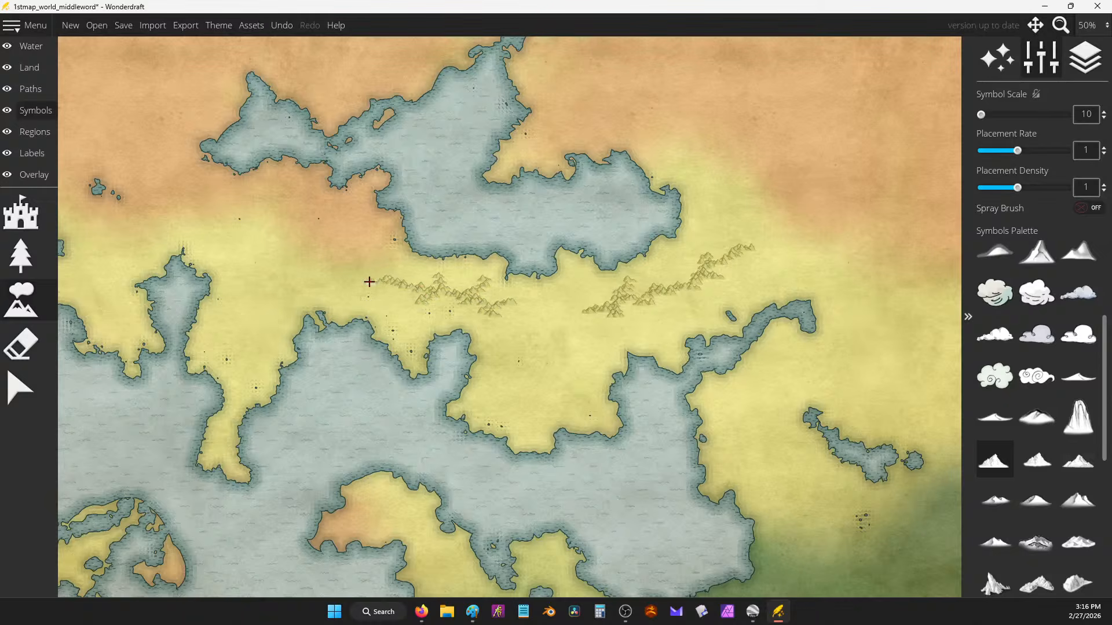
mouse_move(248, 227)
mouse_down()
mouse_move(260, 206)
mouse_move(293, 229)
mouse_move(278, 250)
mouse_up()
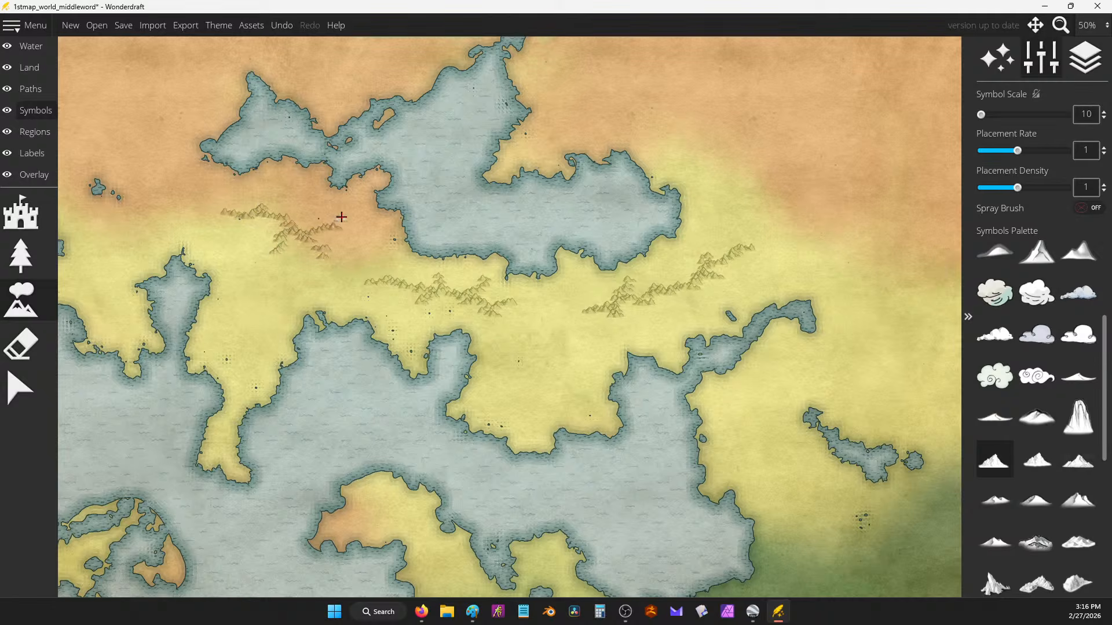
mouse_move(341, 217)
mouse_down()
mouse_move(317, 241)
mouse_move(337, 261)
mouse_move(556, 305)
mouse_up()
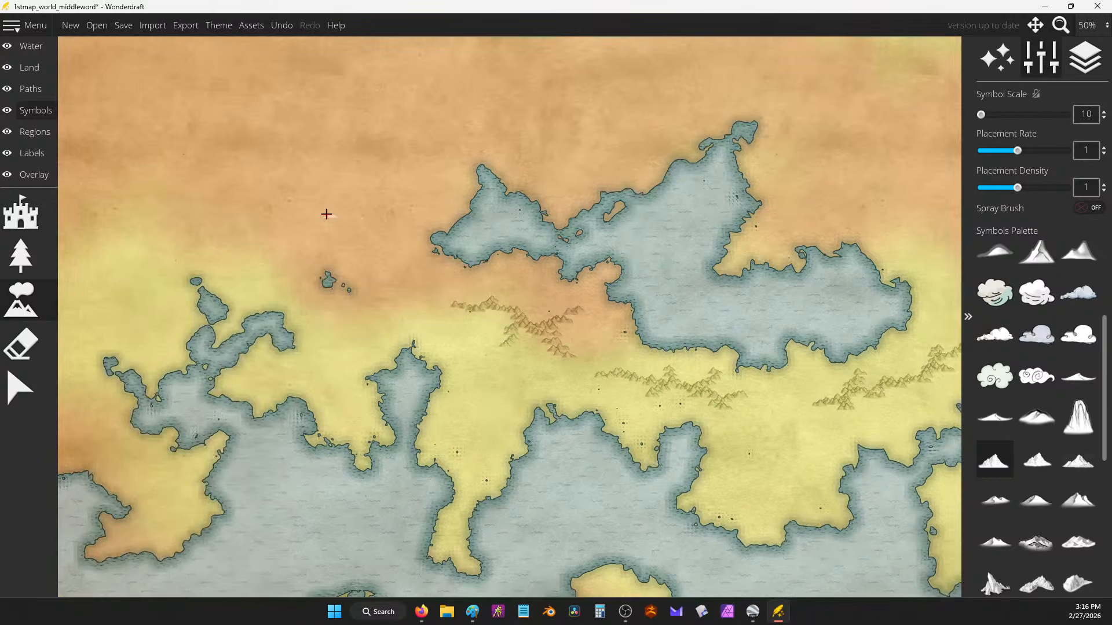
Step: Add thin mountain trails across the orange northern land
mouse_move(344, 239)
mouse_down()
mouse_move(375, 261)
mouse_move(325, 195)
mouse_move(337, 229)
mouse_move(323, 236)
mouse_move(366, 251)
mouse_move(375, 271)
mouse_move(360, 247)
mouse_move(387, 229)
mouse_move(365, 324)
mouse_move(378, 315)
mouse_move(373, 270)
mouse_move(388, 227)
mouse_move(360, 216)
mouse_move(338, 226)
mouse_move(356, 210)
mouse_move(394, 230)
mouse_up()
mouse_move(322, 190)
mouse_down()
mouse_move(232, 222)
mouse_move(288, 199)
mouse_move(357, 207)
mouse_move(213, 189)
mouse_move(260, 201)
mouse_move(254, 215)
mouse_move(163, 261)
mouse_move(258, 231)
mouse_up()
scroll(258, 230, down, 3)
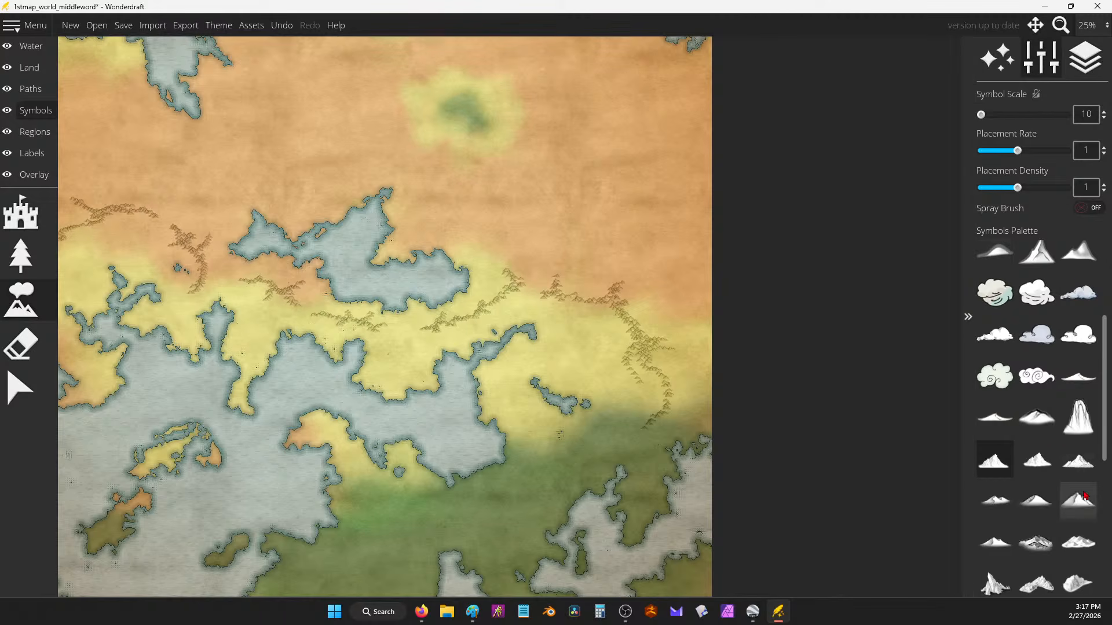
Step: Extend the ridge down-left, add mountains above the upper ridge, and paint a trail along the left edge
scroll(1086, 405, up, 4)
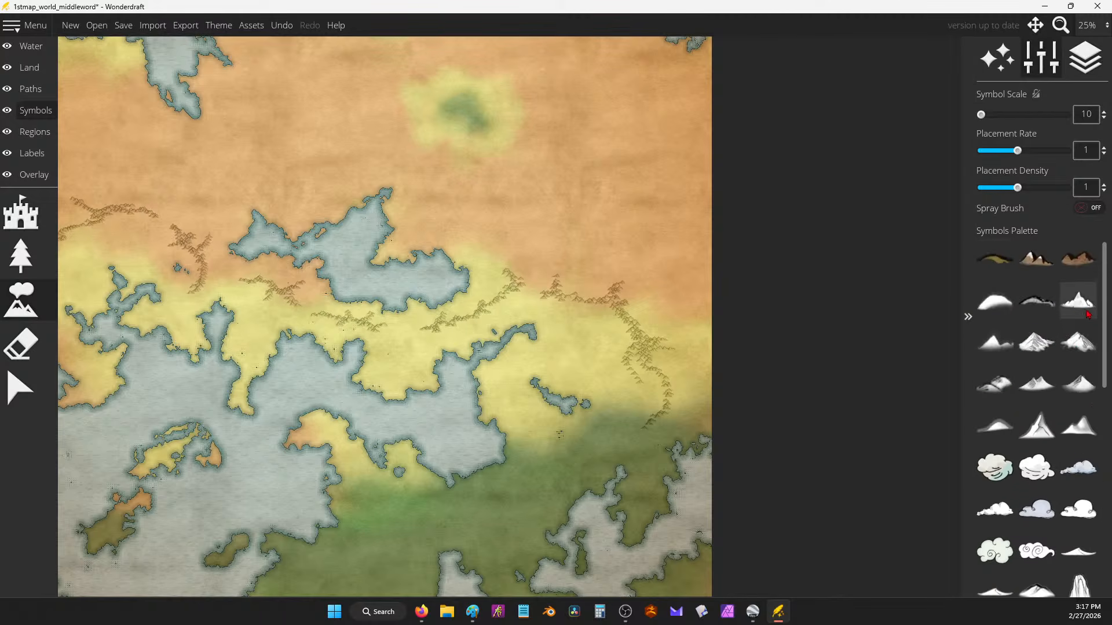
scroll(1074, 314, down, 2)
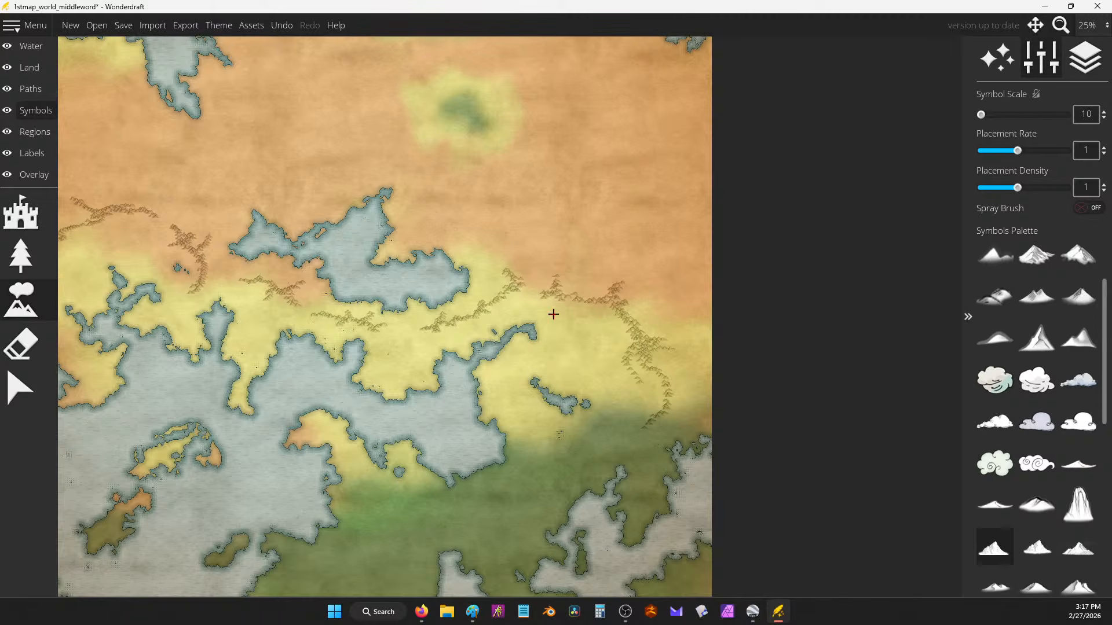
scroll(553, 314, up, 4)
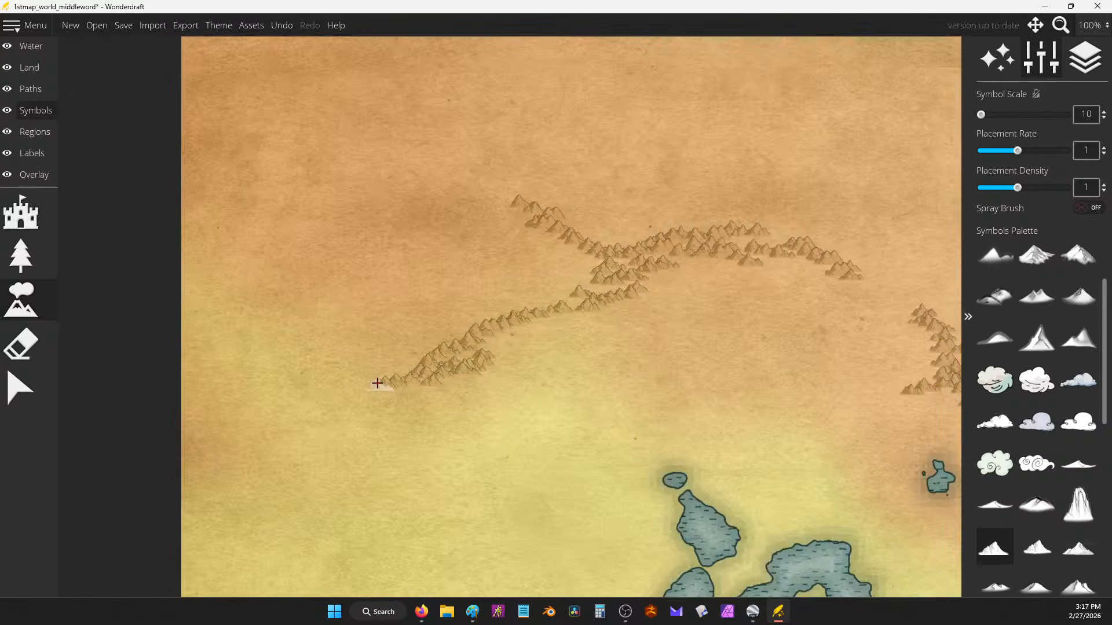
mouse_move(377, 383)
mouse_down()
mouse_move(376, 407)
mouse_move(313, 446)
mouse_move(345, 431)
mouse_move(310, 423)
mouse_move(385, 401)
mouse_move(374, 385)
mouse_move(436, 349)
mouse_move(434, 361)
mouse_move(398, 313)
mouse_move(466, 333)
mouse_move(489, 324)
mouse_up()
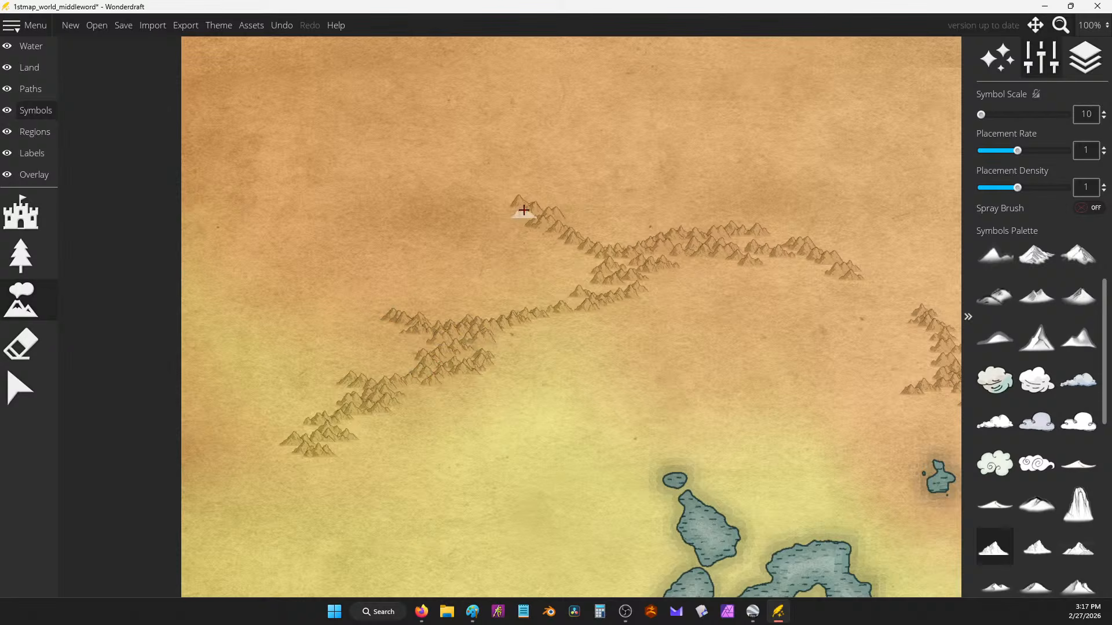
drag(523, 211, 484, 191)
click(199, 359)
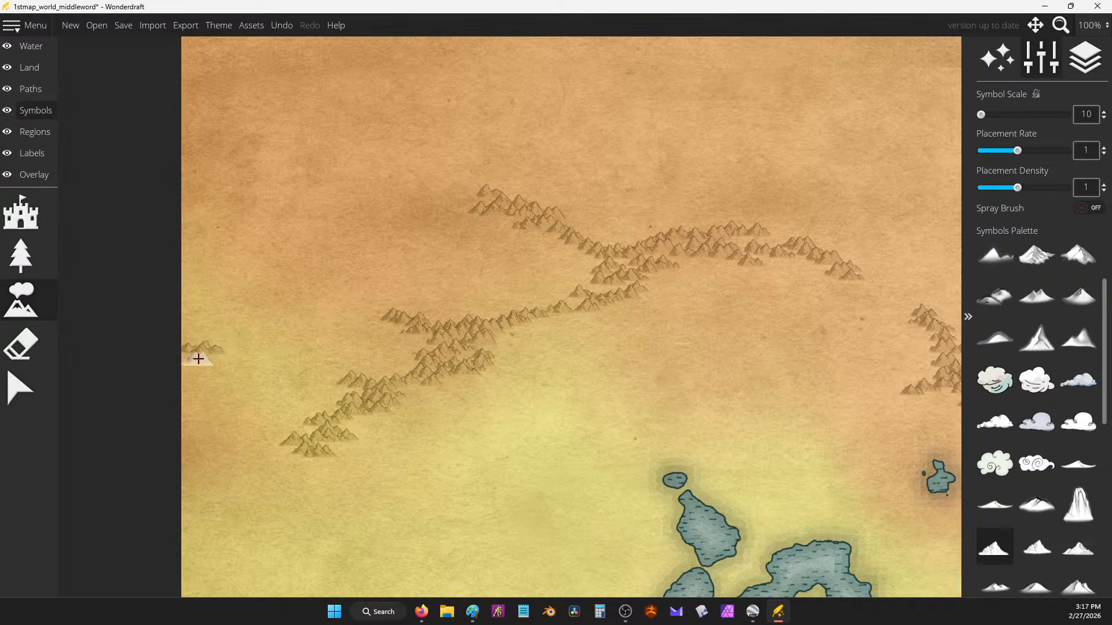
mouse_move(199, 359)
mouse_down()
mouse_move(171, 415)
mouse_move(219, 446)
mouse_up()
mouse_move(184, 427)
mouse_down()
mouse_move(189, 458)
mouse_move(226, 458)
mouse_move(286, 497)
mouse_move(294, 482)
mouse_move(318, 492)
mouse_up()
Step: Extend a ridge rightward with a curve and paint a new ridge joining the existing one
scroll(221, 285, down, 3)
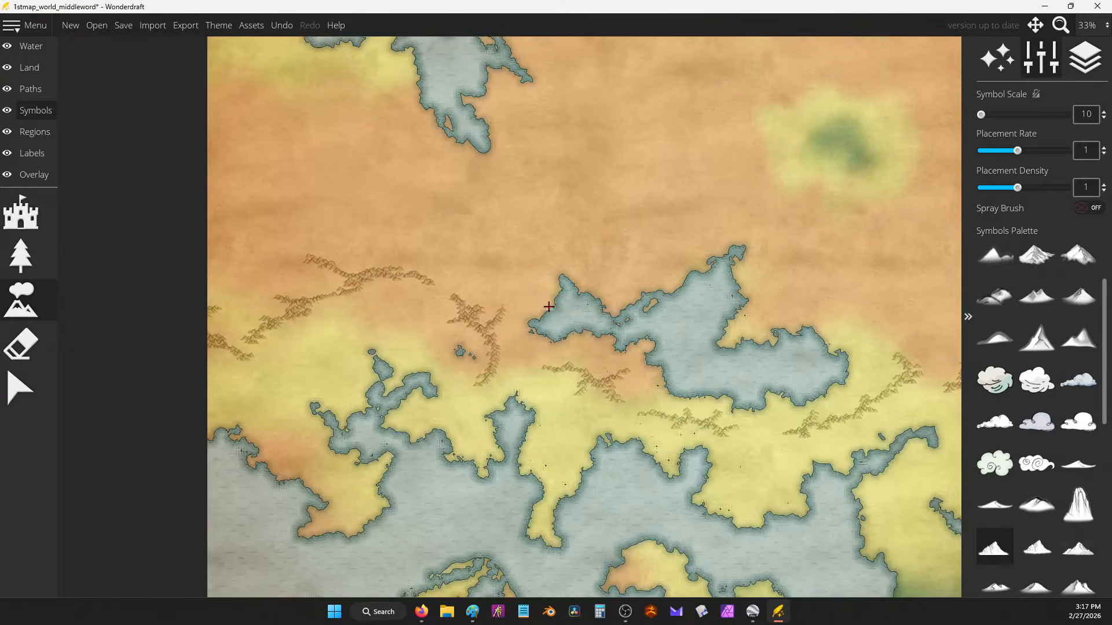
drag(549, 307, 480, 323)
scroll(395, 308, up, 2)
mouse_move(342, 296)
mouse_down()
mouse_move(400, 300)
mouse_move(365, 307)
mouse_move(355, 341)
mouse_move(386, 317)
mouse_up()
scroll(347, 269, down, 4)
scroll(743, 309, up, 3)
mouse_move(567, 244)
mouse_down()
mouse_move(613, 290)
mouse_move(598, 333)
mouse_move(626, 301)
mouse_move(649, 311)
mouse_move(566, 305)
mouse_move(618, 369)
mouse_up()
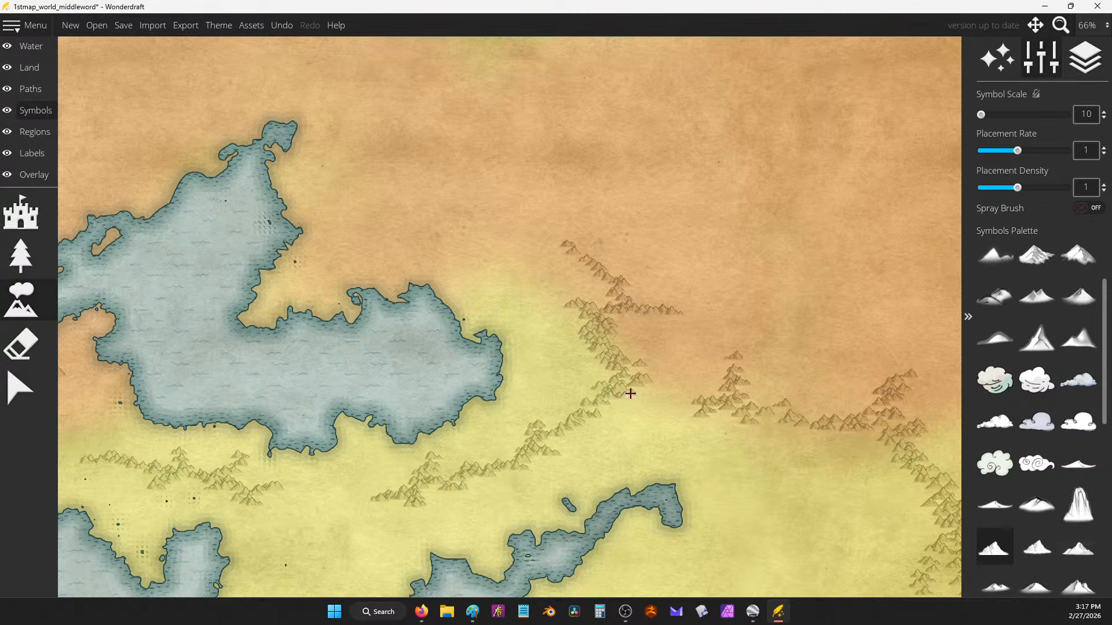
Step: Add small mountains to the eastern ridge and a short ridge southeast of the oasis
scroll(655, 255, down, 4)
scroll(705, 278, up, 2)
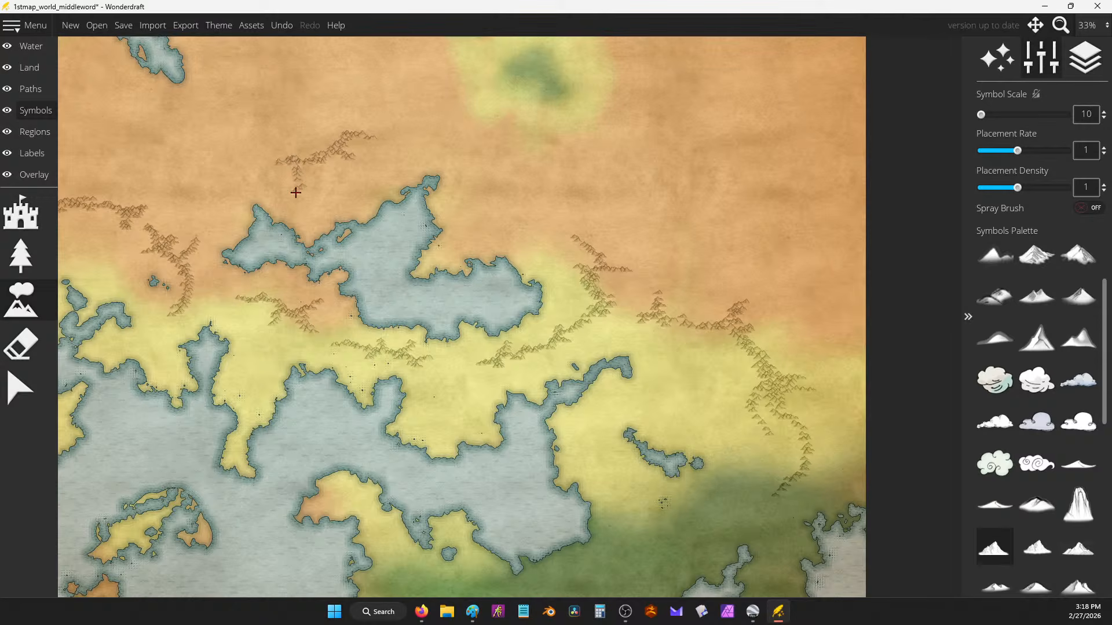
mouse_move(445, 162)
mouse_down()
mouse_move(465, 189)
mouse_move(454, 196)
mouse_move(465, 199)
mouse_move(451, 249)
mouse_move(477, 222)
mouse_move(539, 248)
mouse_move(526, 234)
mouse_move(488, 233)
mouse_move(529, 232)
mouse_up()
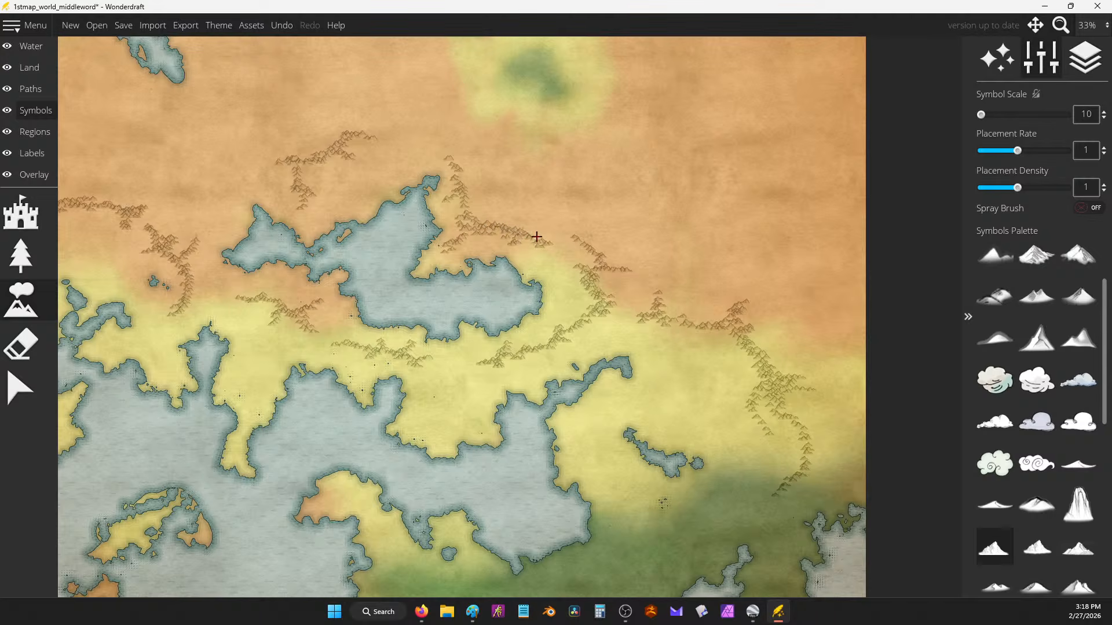
drag(420, 203, 634, 214)
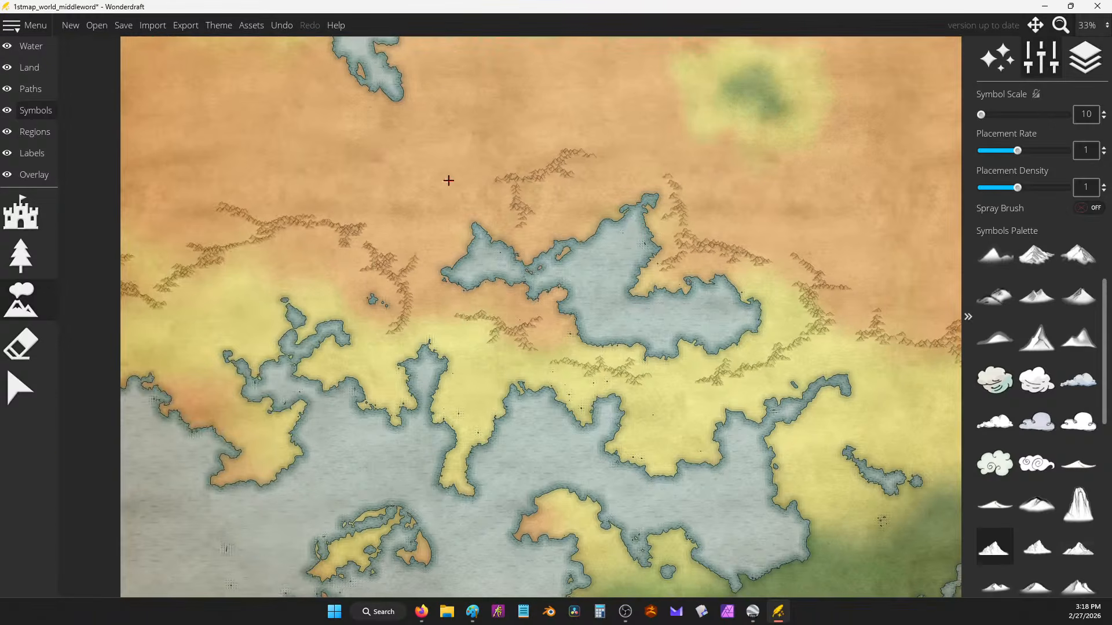
drag(471, 145, 264, 124)
mouse_move(741, 335)
mouse_down()
mouse_move(770, 360)
mouse_move(800, 363)
mouse_move(857, 402)
mouse_move(856, 417)
mouse_move(818, 377)
mouse_move(860, 407)
mouse_up()
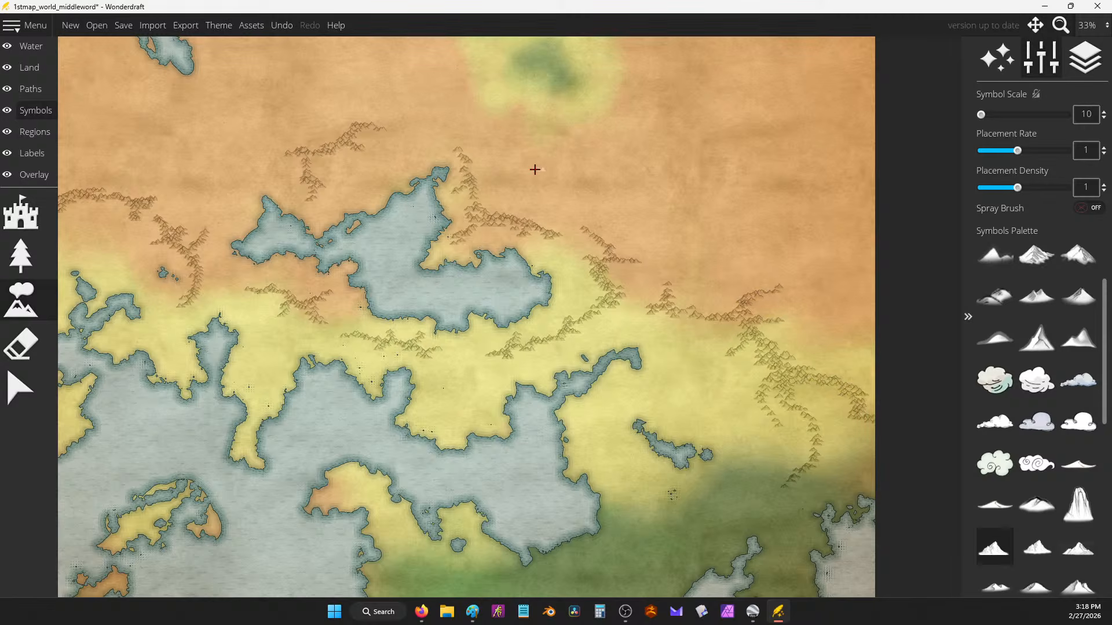
drag(534, 169, 664, 236)
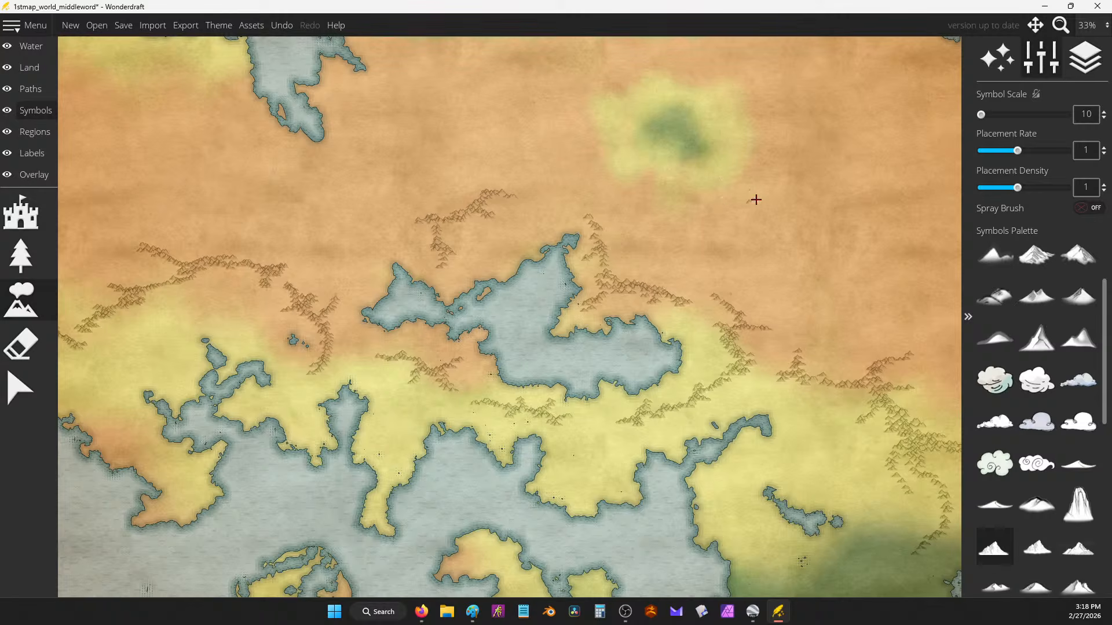
mouse_move(777, 215)
mouse_down()
mouse_move(830, 242)
mouse_move(767, 198)
mouse_move(776, 222)
mouse_up()
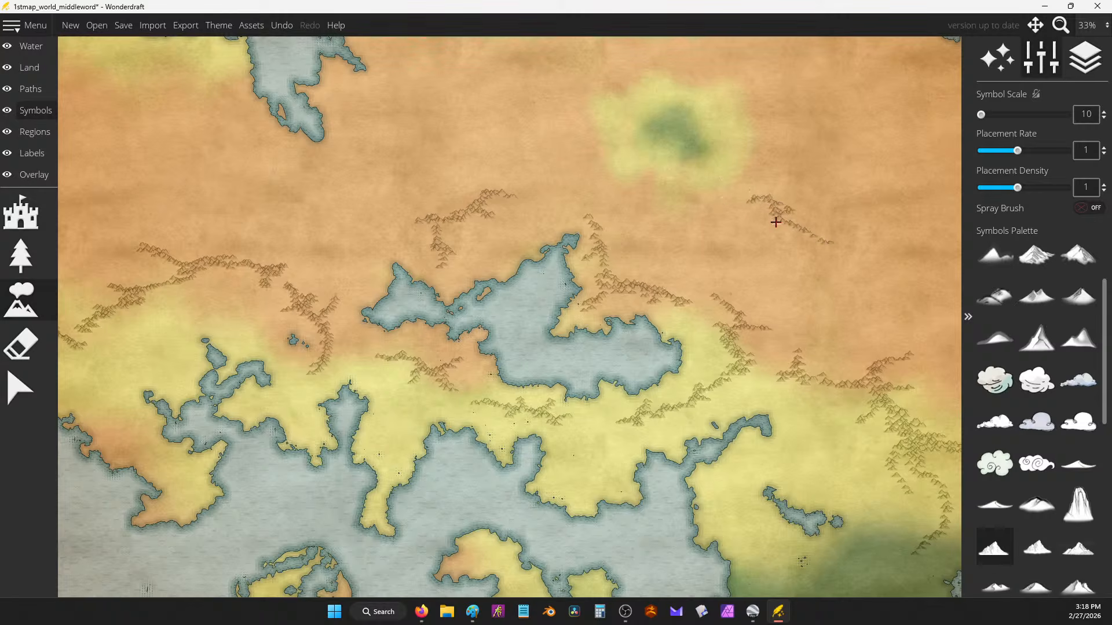
key(XF86Calculator)
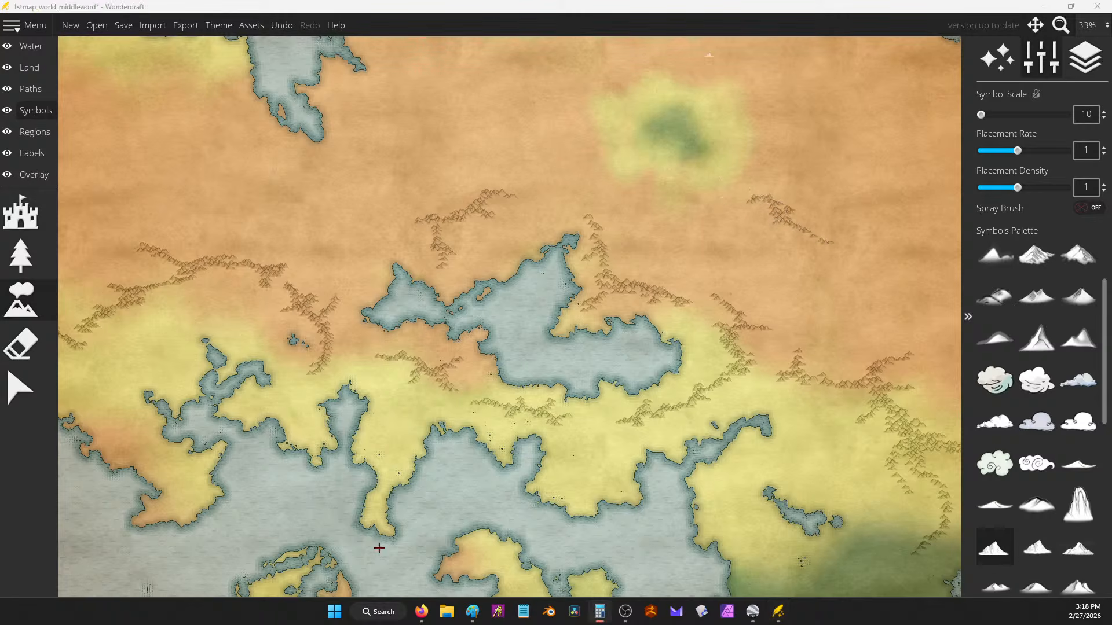
click(272, 478)
click(227, 478)
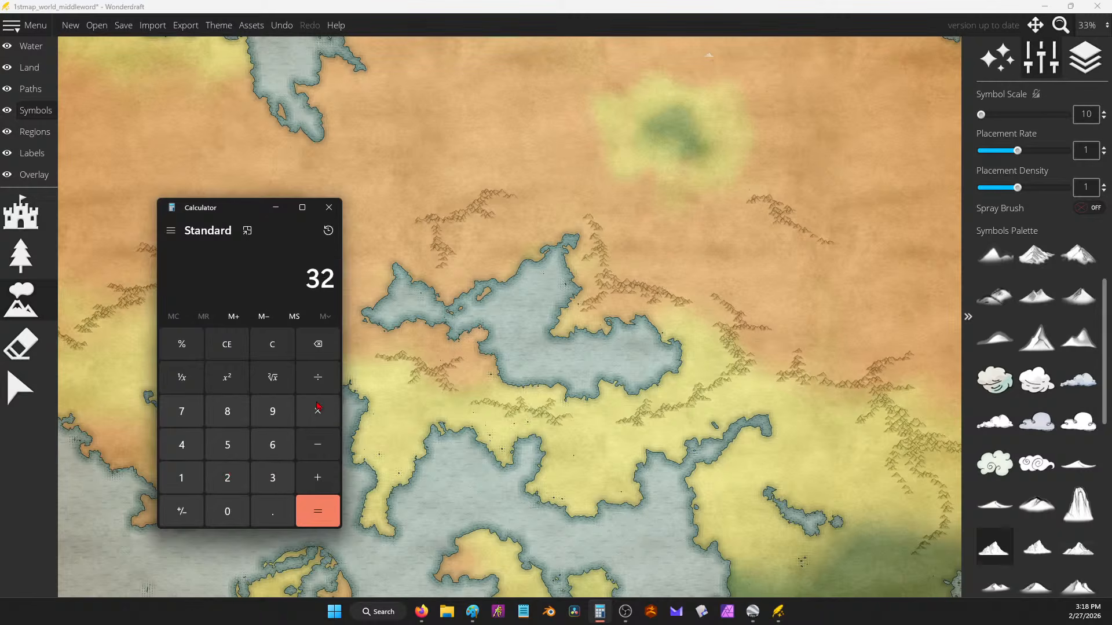
click(318, 411)
click(272, 511)
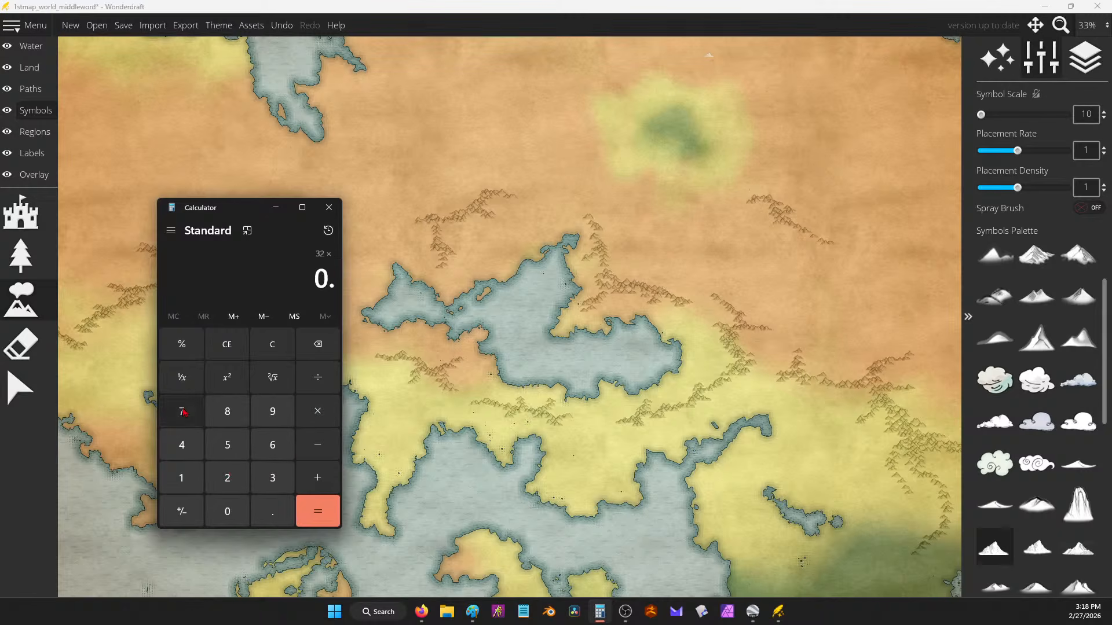
click(182, 411)
click(227, 445)
click(317, 511)
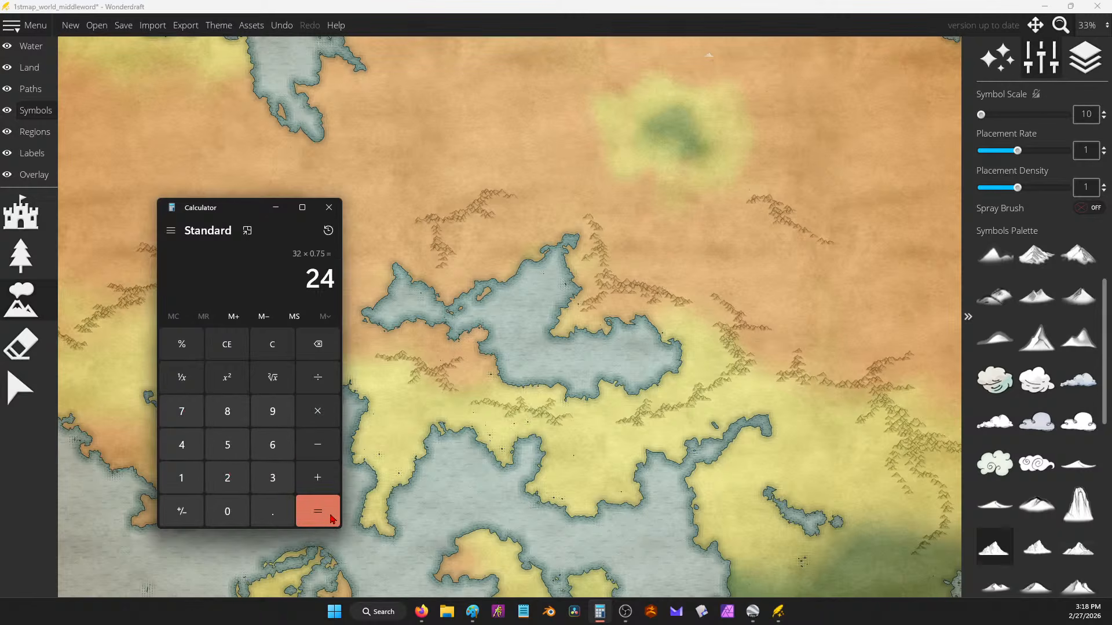
click(280, 347)
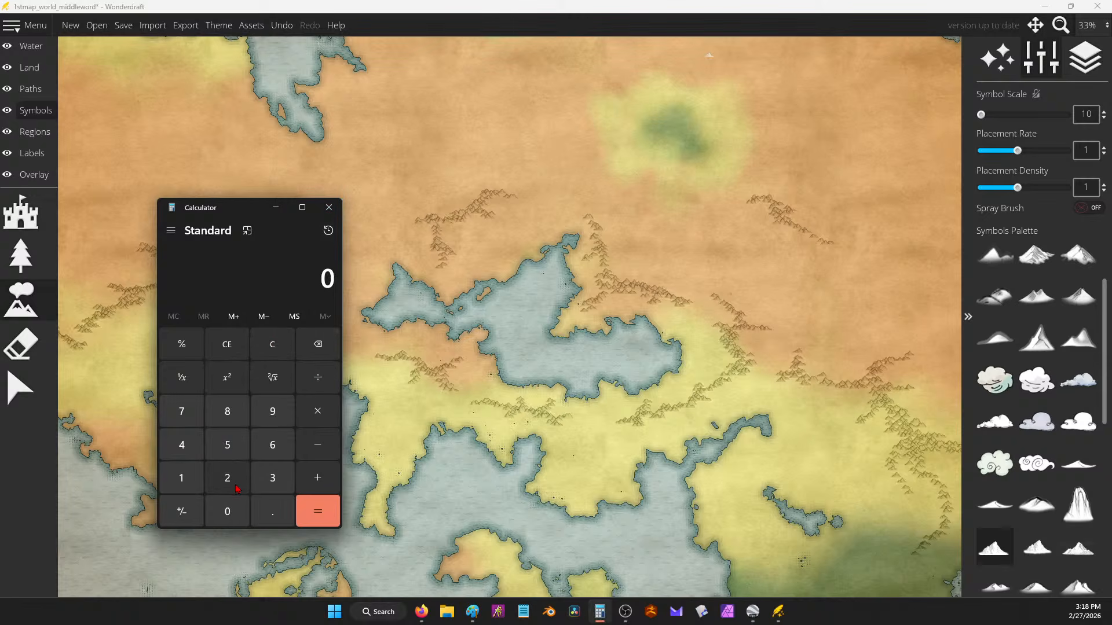
click(269, 478)
click(227, 478)
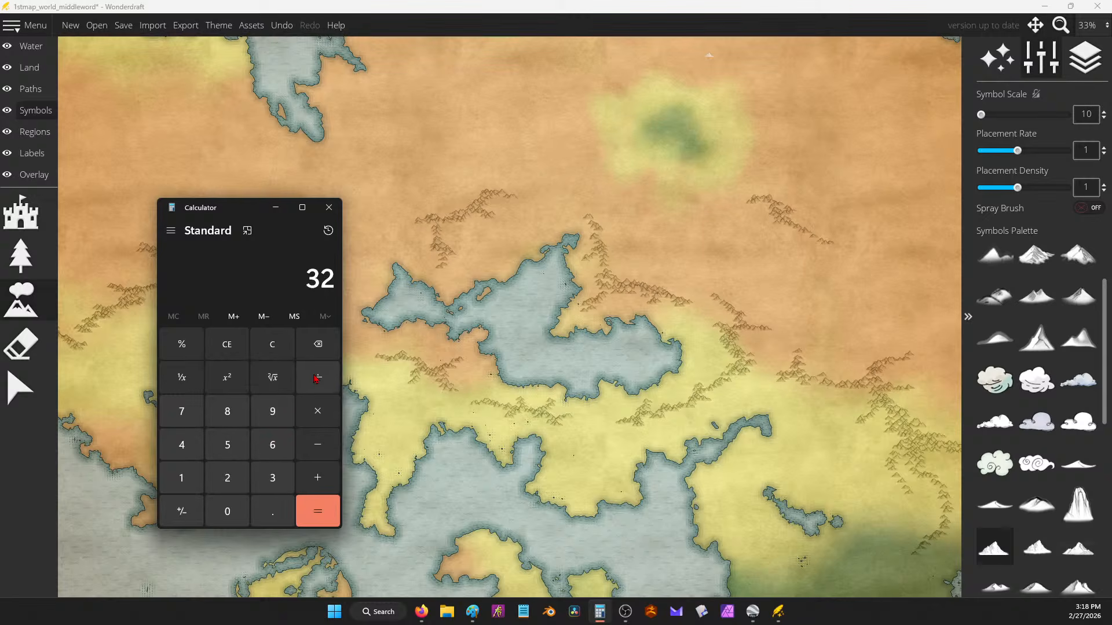
click(324, 416)
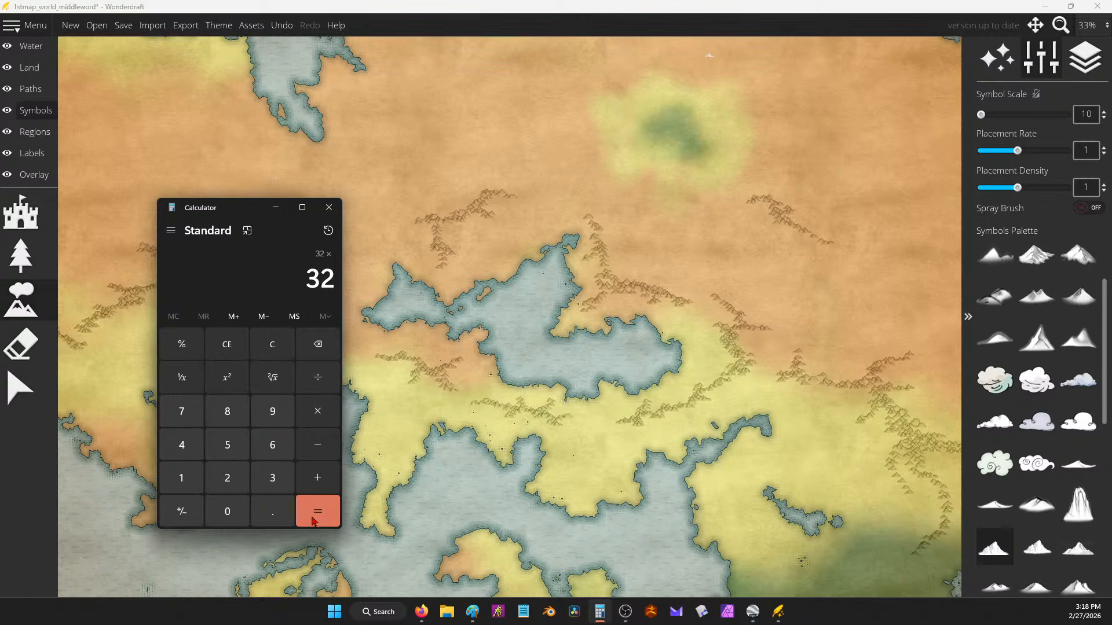
click(320, 449)
click(229, 473)
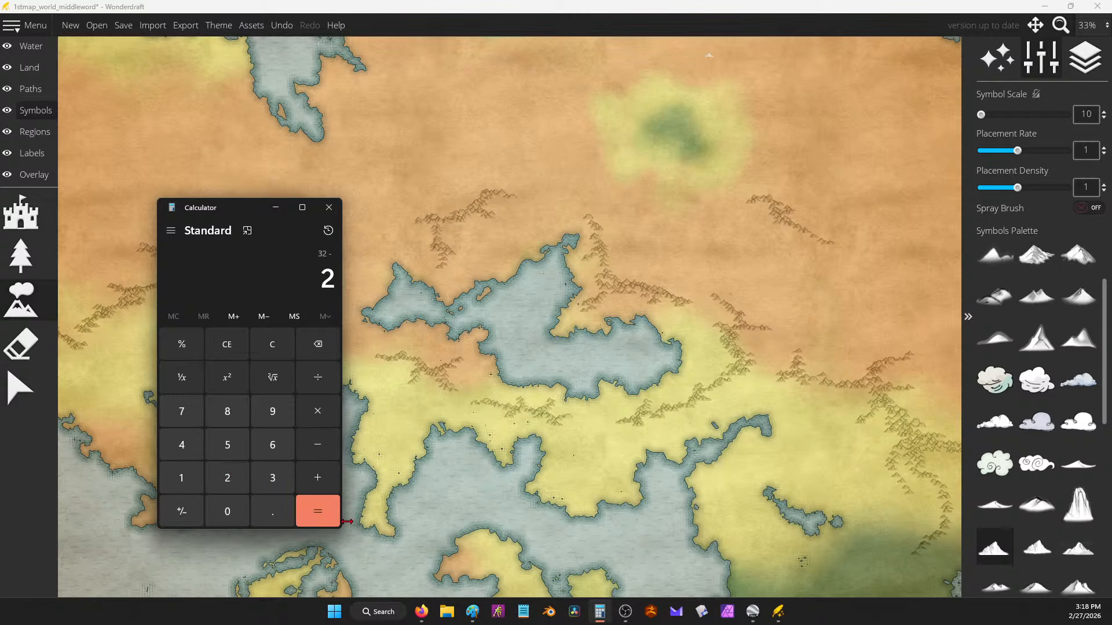
click(322, 513)
click(329, 207)
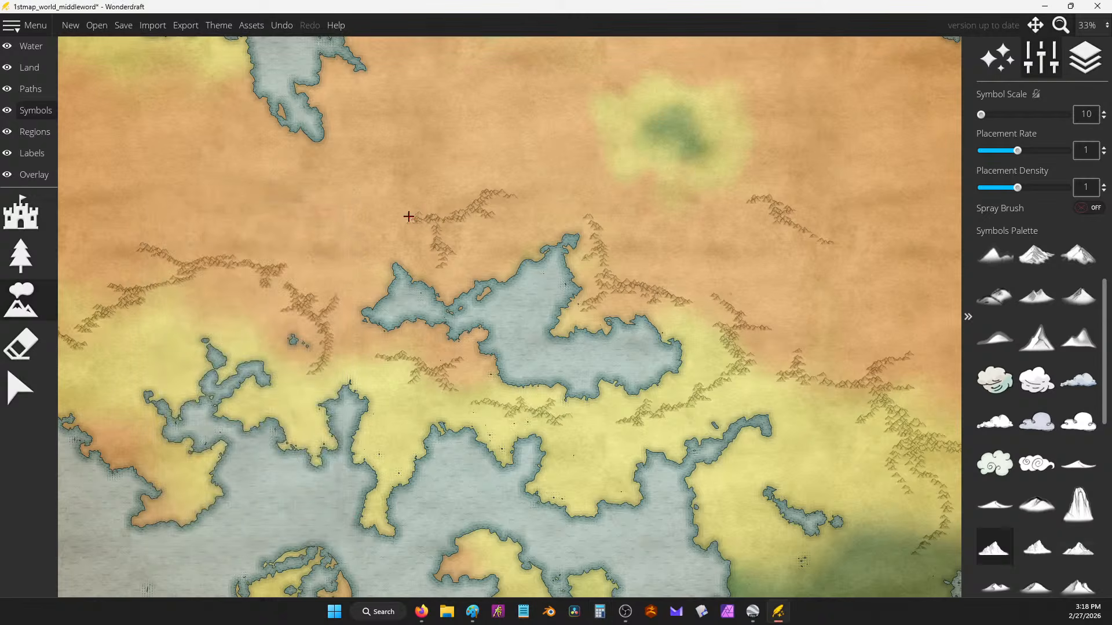
Step: Draw a new mountain ridge in the north and extend the existing mountain chain
drag(508, 191, 505, 208)
drag(505, 208, 456, 349)
mouse_move(543, 160)
mouse_down()
mouse_move(620, 191)
mouse_move(608, 177)
mouse_move(659, 210)
mouse_move(651, 219)
mouse_move(599, 187)
mouse_move(695, 217)
mouse_move(722, 246)
mouse_move(719, 236)
mouse_move(736, 283)
mouse_move(733, 316)
mouse_move(720, 313)
mouse_move(729, 333)
mouse_move(672, 381)
mouse_move(695, 364)
mouse_up()
scroll(695, 364, down, 2)
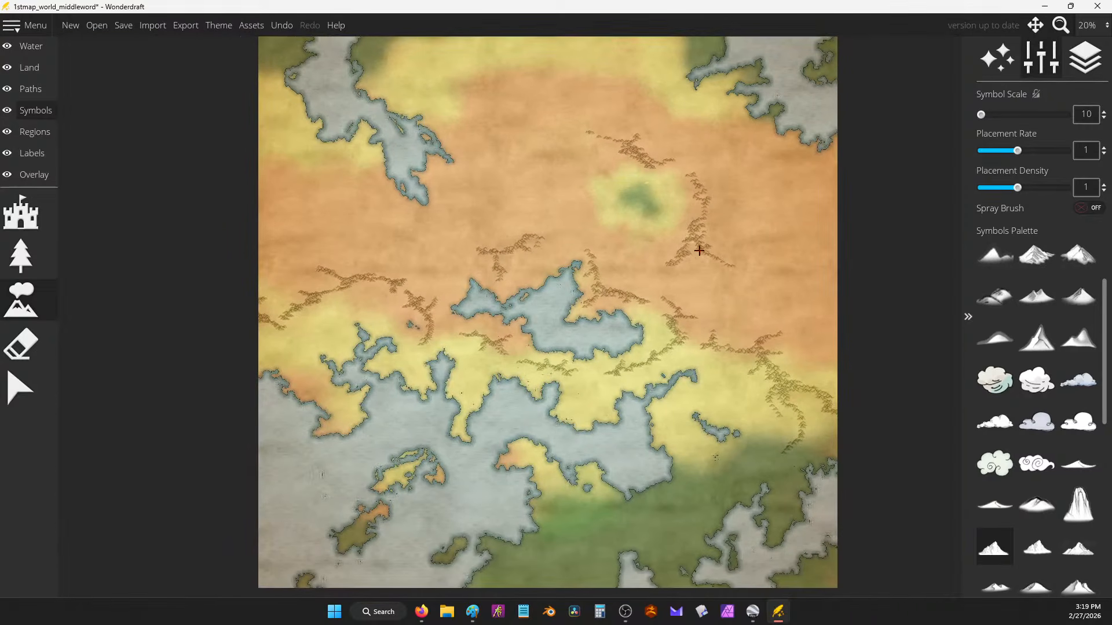
scroll(625, 283, up, 2)
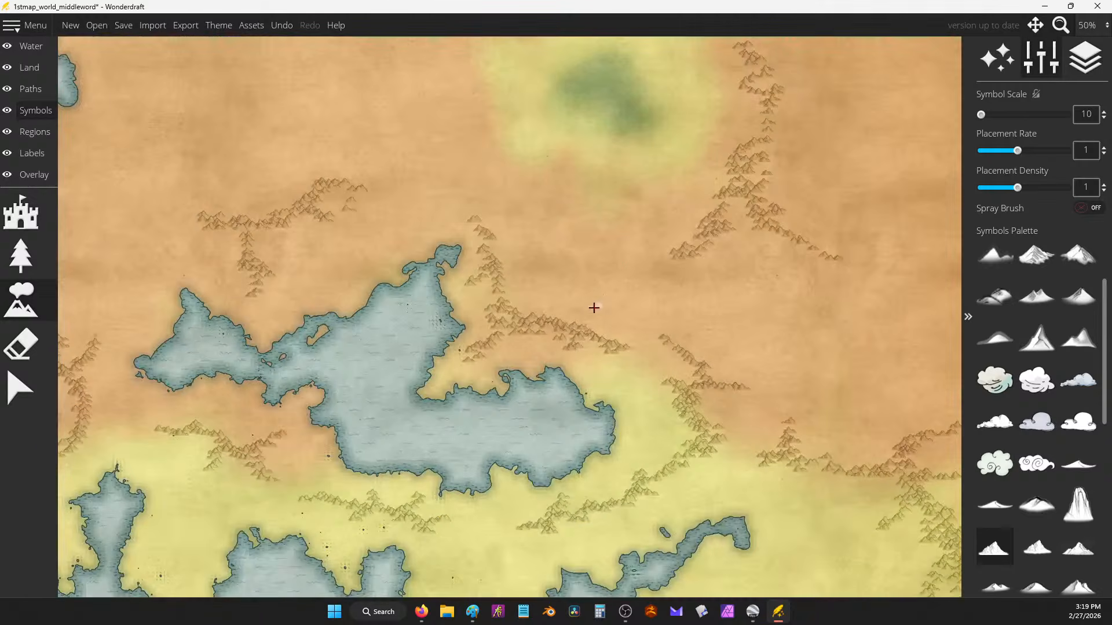
mouse_move(594, 308)
mouse_down()
mouse_move(578, 331)
mouse_move(629, 320)
mouse_move(623, 312)
mouse_move(637, 318)
mouse_move(602, 326)
mouse_move(593, 316)
mouse_move(585, 328)
mouse_move(624, 346)
mouse_move(670, 401)
mouse_up()
Step: Paint short mountain chains southwest, south, southeast and west of the green oasis
mouse_move(333, 227)
mouse_down()
mouse_move(367, 245)
mouse_move(327, 225)
mouse_move(375, 181)
mouse_up()
drag(464, 160, 487, 289)
mouse_move(517, 243)
mouse_down()
mouse_move(516, 263)
mouse_move(547, 282)
mouse_up()
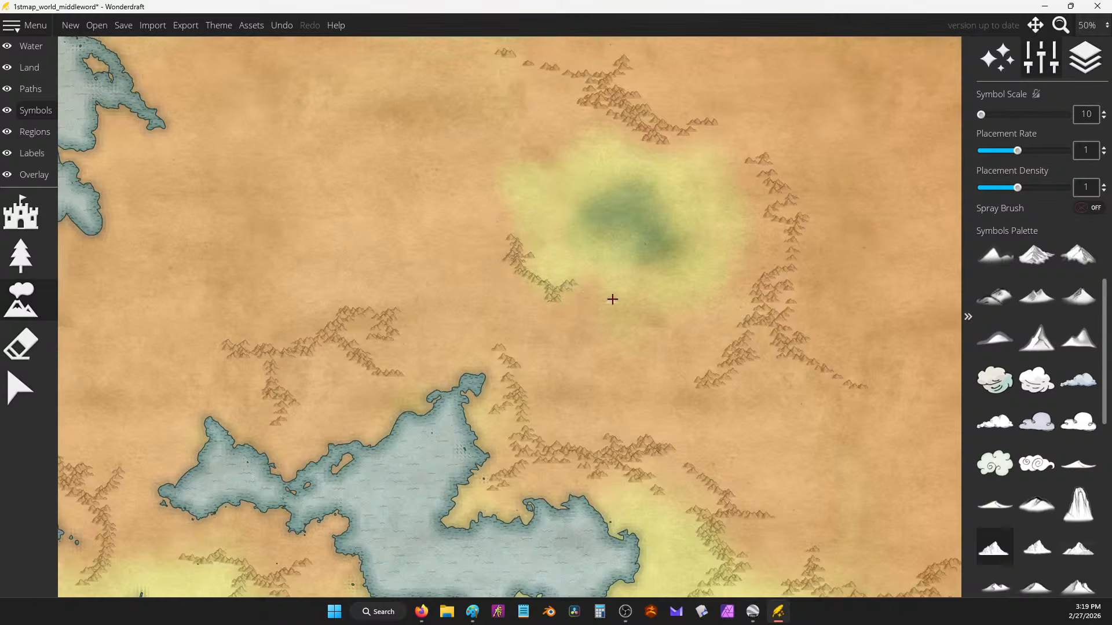
mouse_move(612, 299)
mouse_down()
mouse_move(634, 333)
mouse_move(624, 319)
mouse_move(616, 335)
mouse_move(638, 358)
mouse_move(629, 319)
mouse_move(661, 324)
mouse_up()
mouse_move(754, 287)
mouse_down()
mouse_move(719, 306)
mouse_move(747, 287)
mouse_move(750, 259)
mouse_up()
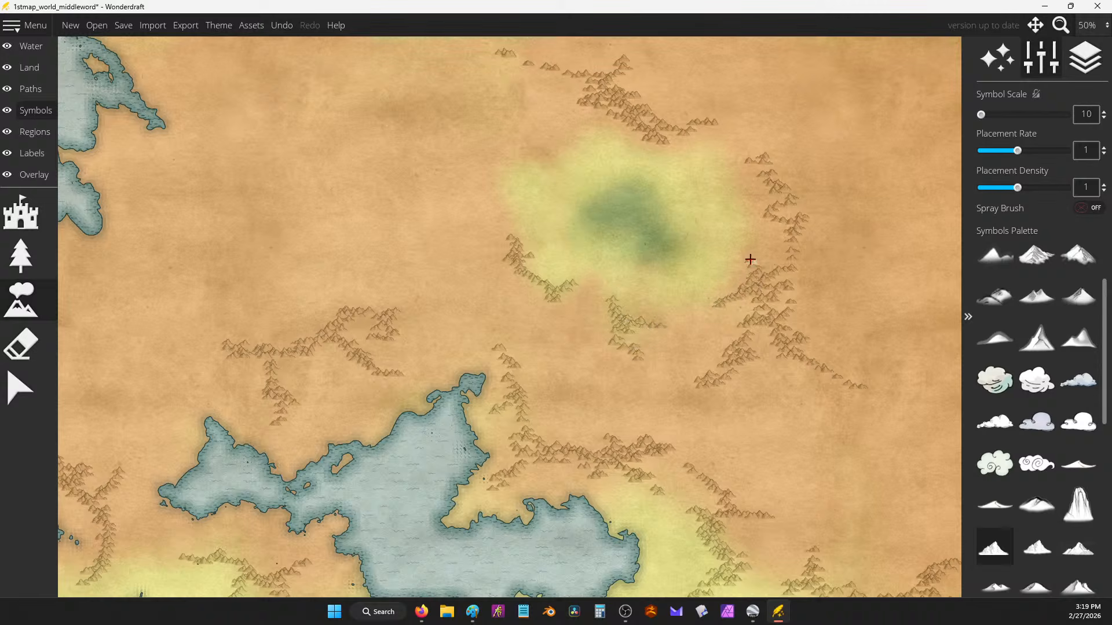
mouse_move(402, 236)
mouse_down()
mouse_move(450, 236)
mouse_move(458, 243)
mouse_move(445, 256)
mouse_move(483, 234)
mouse_move(530, 267)
mouse_up()
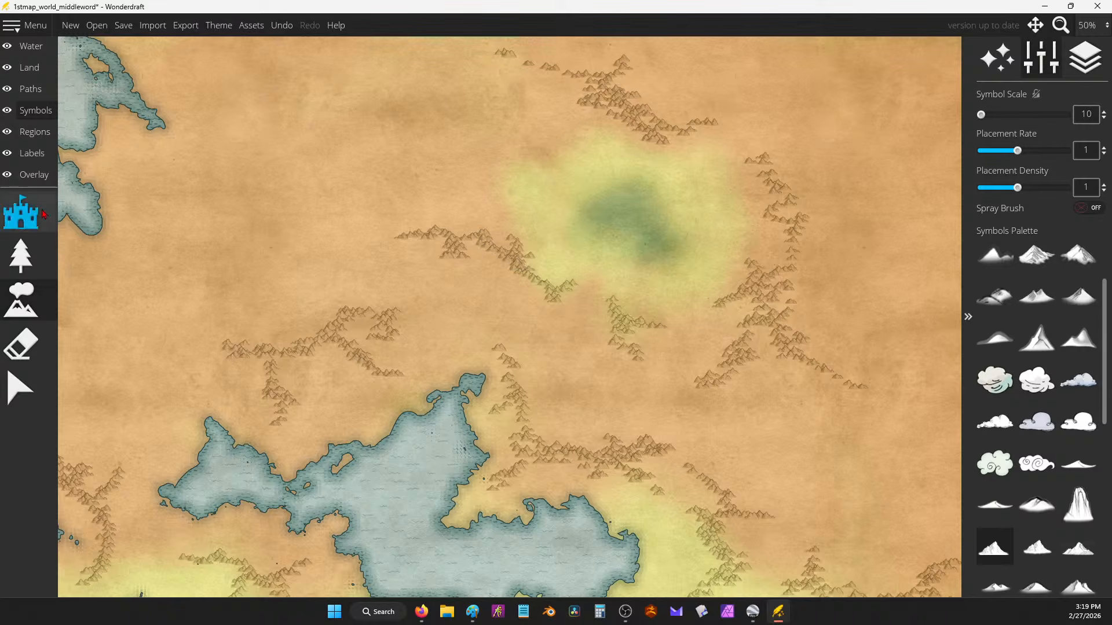
Step: Switch to the land/water brush in lower-land mode with brush size 61
click(30, 68)
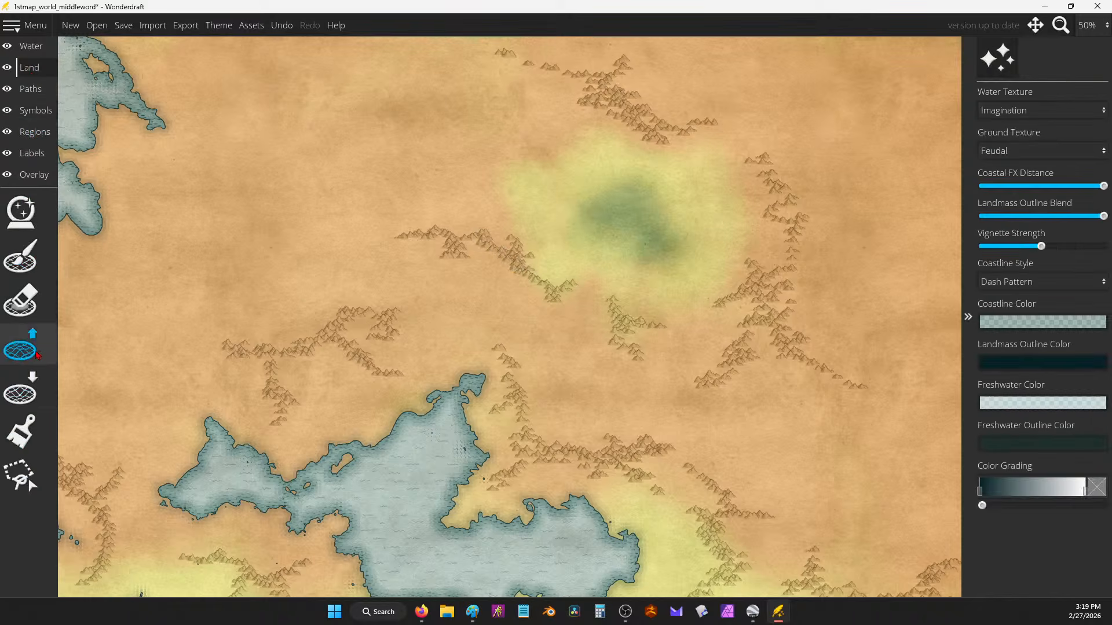
click(22, 389)
scroll(680, 171, up, 4)
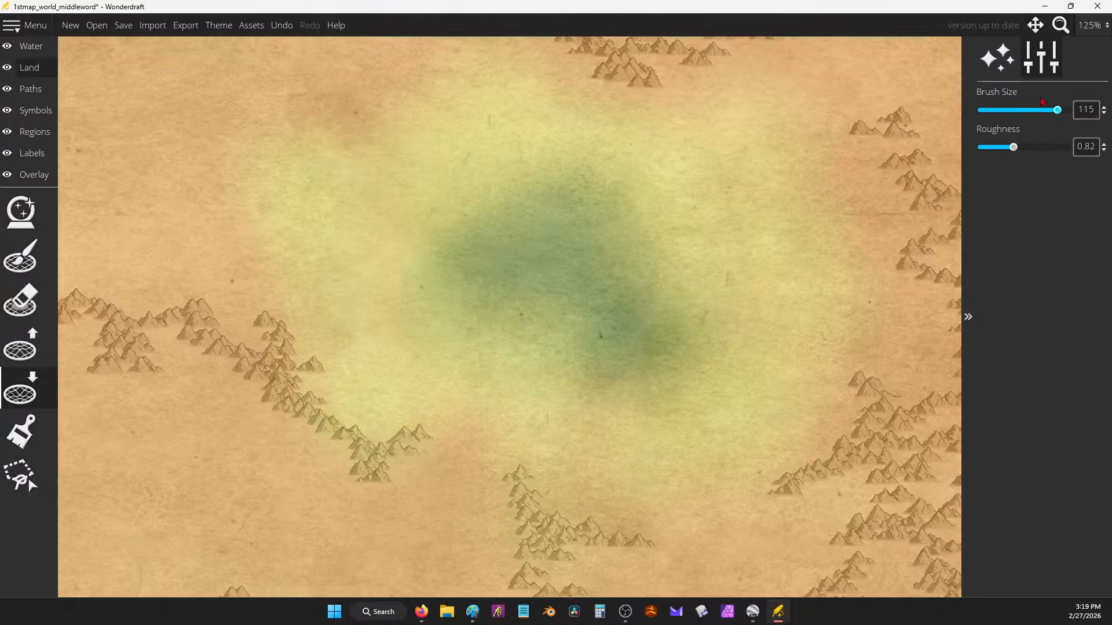
mouse_move(1056, 110)
mouse_down()
mouse_move(1011, 110)
mouse_move(1020, 110)
mouse_up()
Step: Carve lakes into the oasis, undo stray blobs, then add fine water details at brush size 21
mouse_move(618, 308)
mouse_down()
mouse_move(557, 253)
mouse_move(506, 284)
mouse_move(495, 264)
mouse_up()
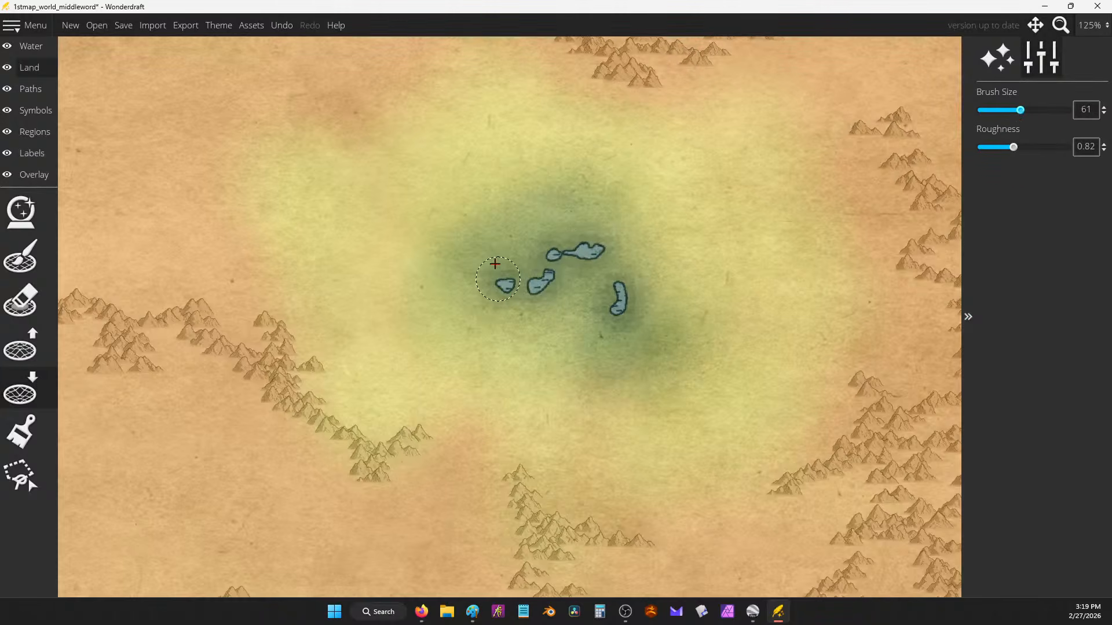
click(685, 211)
scroll(669, 205, down, 6)
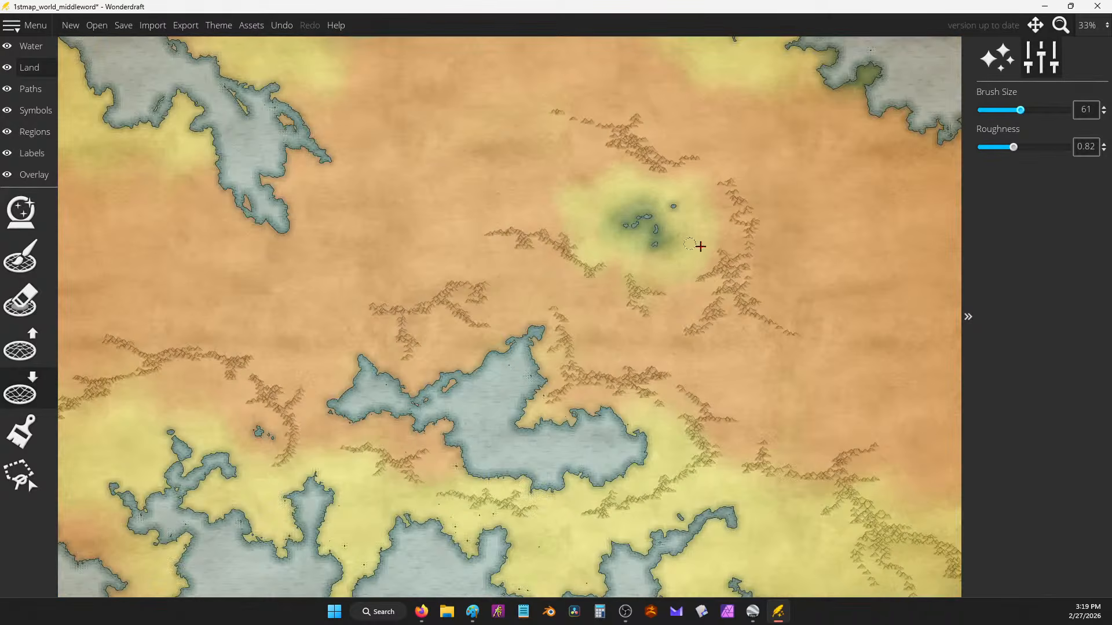
scroll(647, 186, up, 5)
mouse_move(512, 223)
mouse_down()
mouse_move(525, 261)
mouse_move(586, 276)
mouse_up()
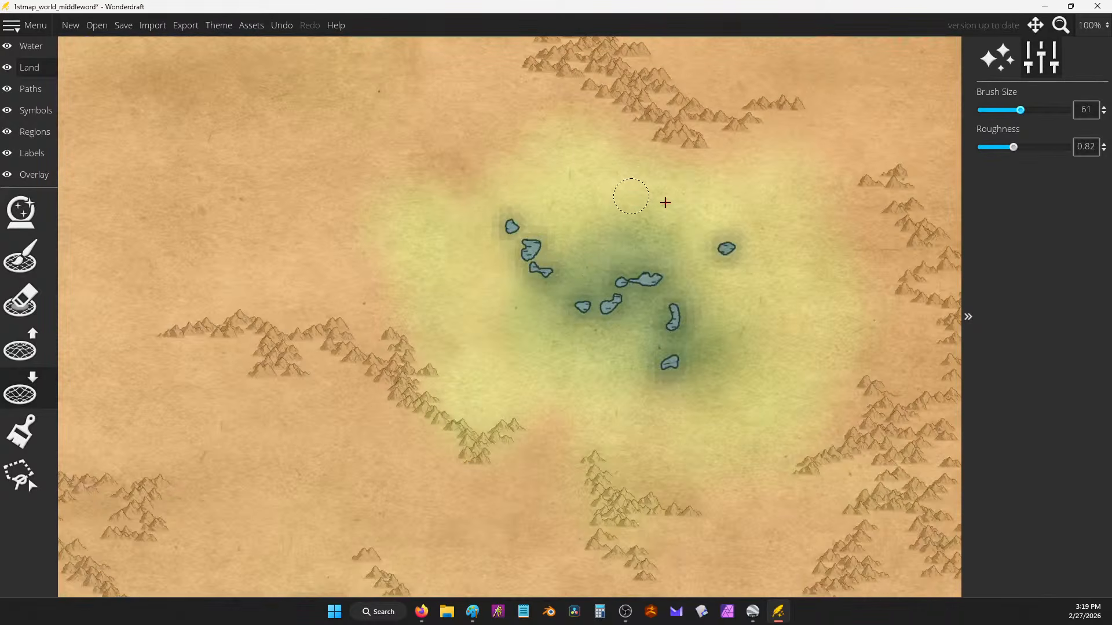
key(ctrl+z)
key(ctrl+z)
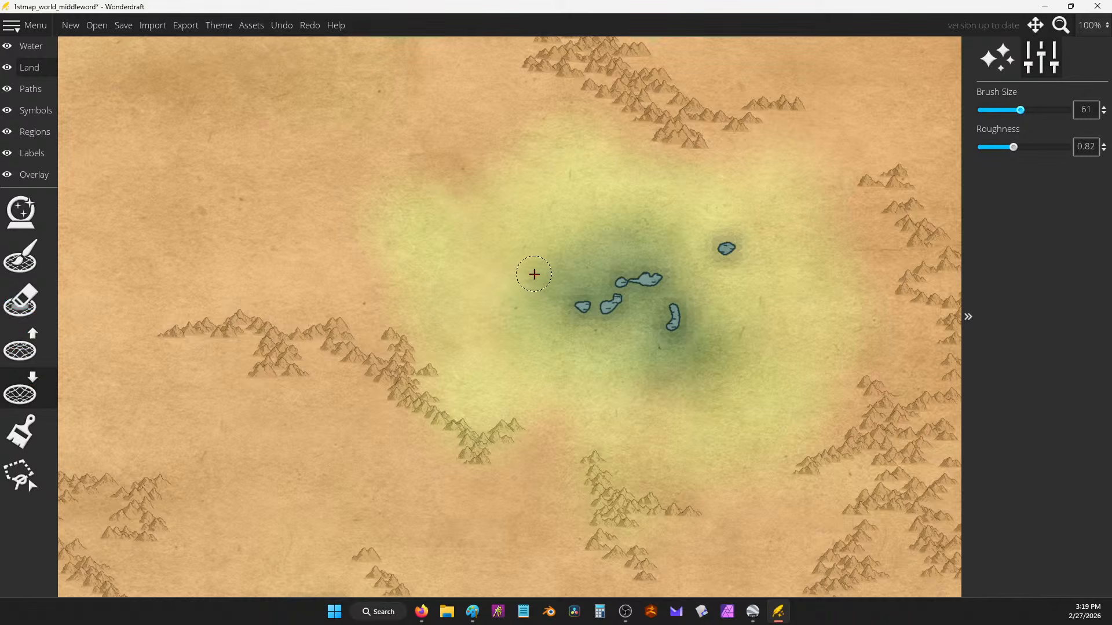
mouse_move(554, 302)
mouse_down()
mouse_move(562, 285)
mouse_move(616, 265)
mouse_move(641, 288)
mouse_move(628, 272)
mouse_up()
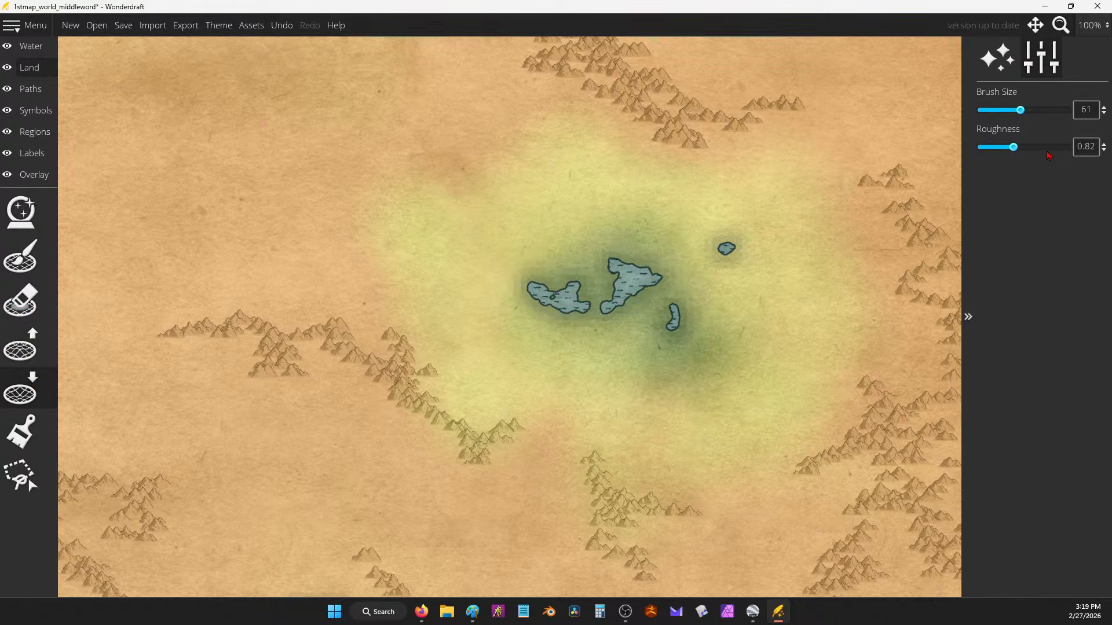
drag(1020, 110, 992, 110)
mouse_move(687, 246)
mouse_down()
mouse_move(662, 273)
mouse_move(676, 267)
mouse_move(624, 294)
mouse_move(590, 290)
mouse_move(603, 283)
mouse_move(576, 296)
mouse_move(586, 286)
mouse_up()
Step: Add a new line reading 'Devouring' at the end of the Google Docs notes, then minimize Firefox
mouse_move(421, 611)
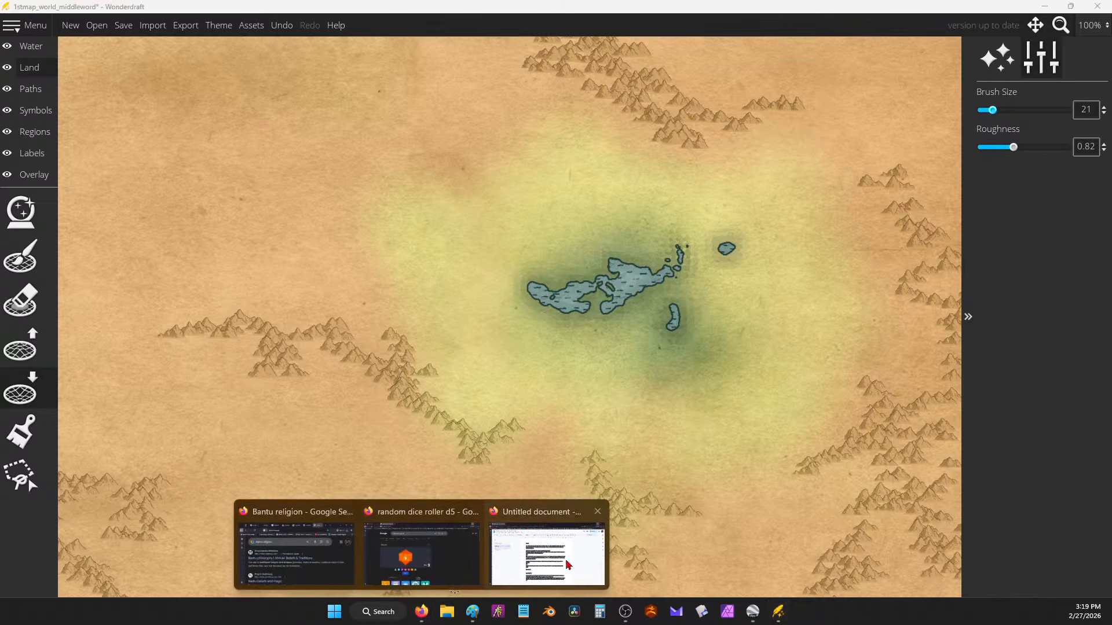
click(559, 559)
key(Return)
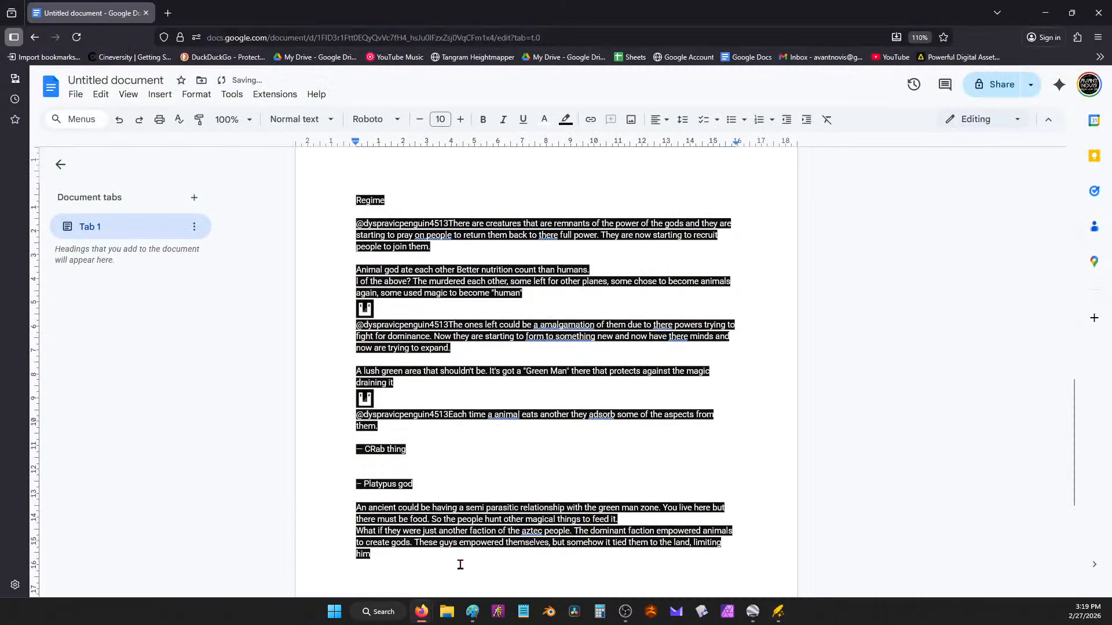
scroll(444, 480, down, 3)
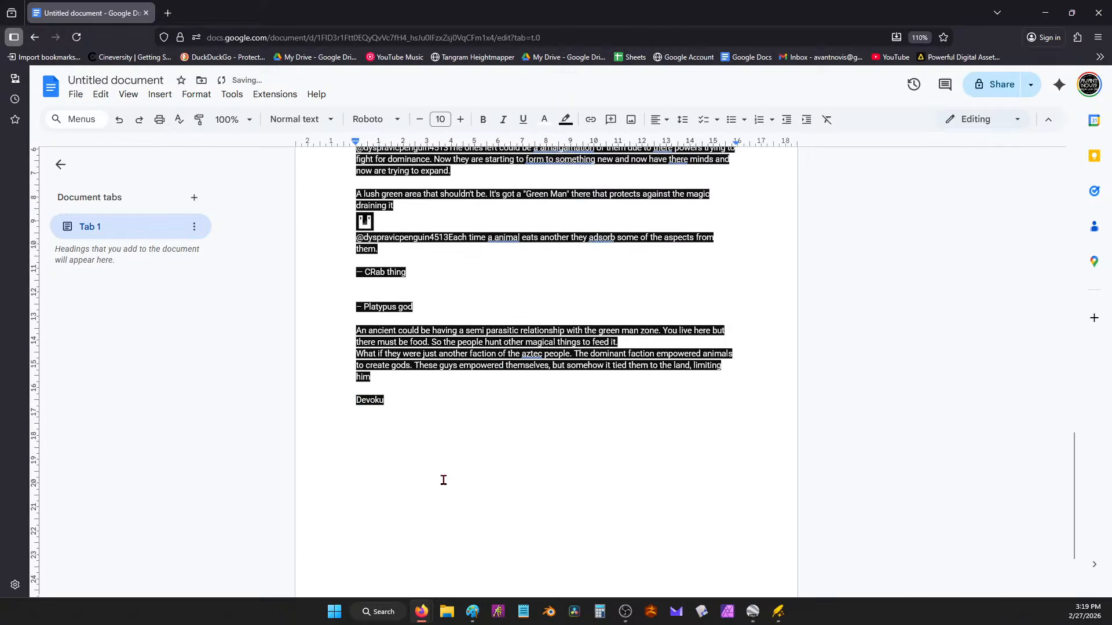
key(BackSpace)
key(BackSpace)
click(1045, 13)
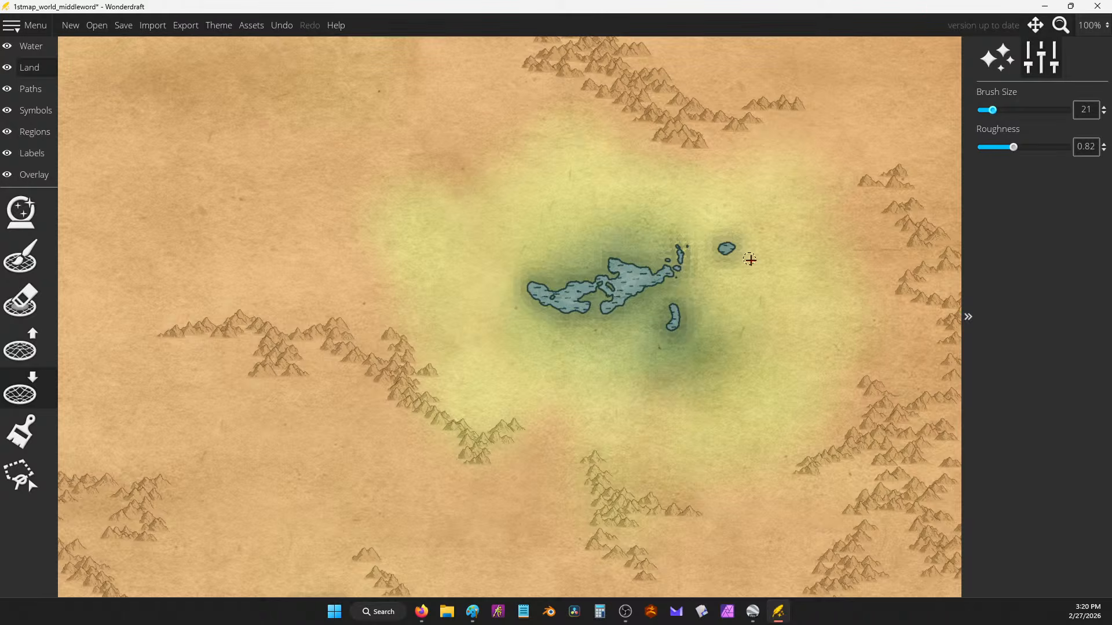
Step: Look around the oasis area of the map, then make the Symbols layer the active layer
scroll(669, 222, down, 2)
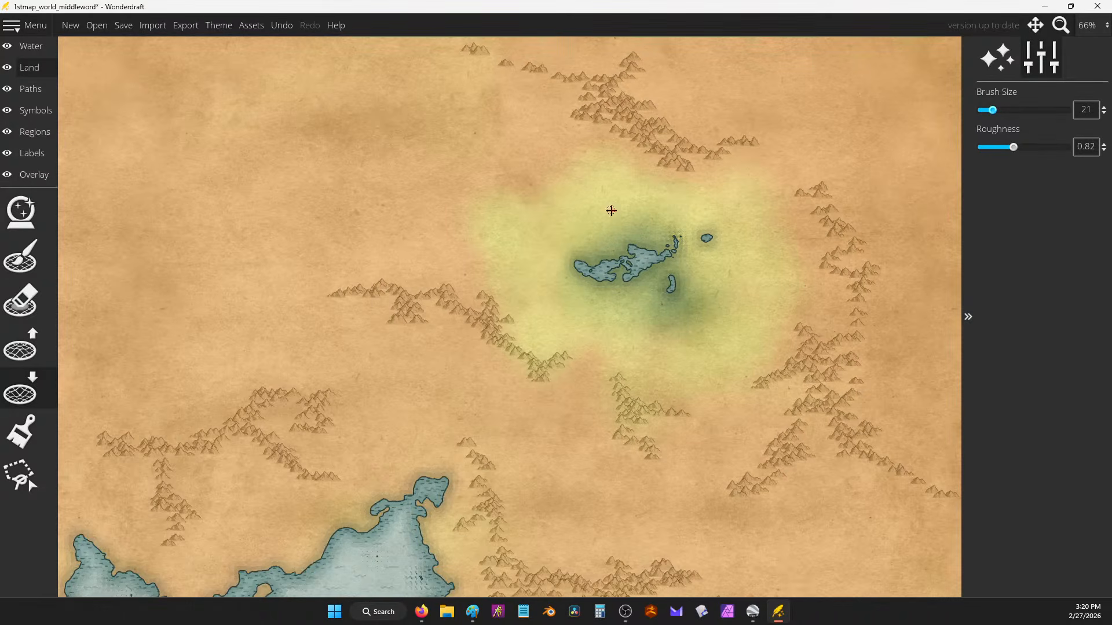
drag(512, 198, 552, 196)
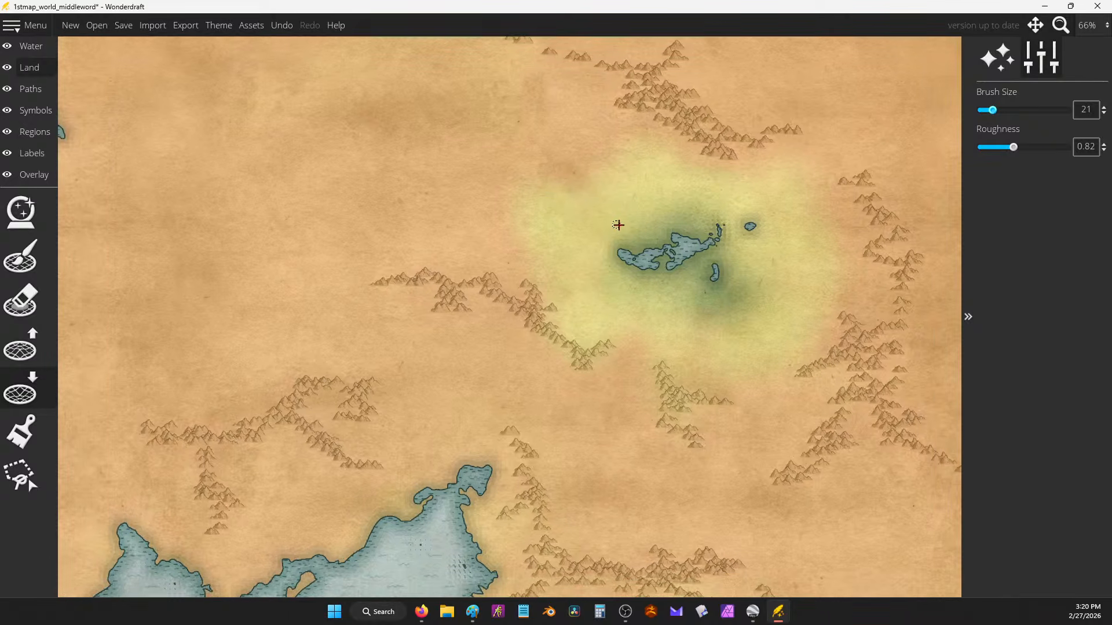
scroll(618, 225, up, 1)
scroll(666, 244, down, 4)
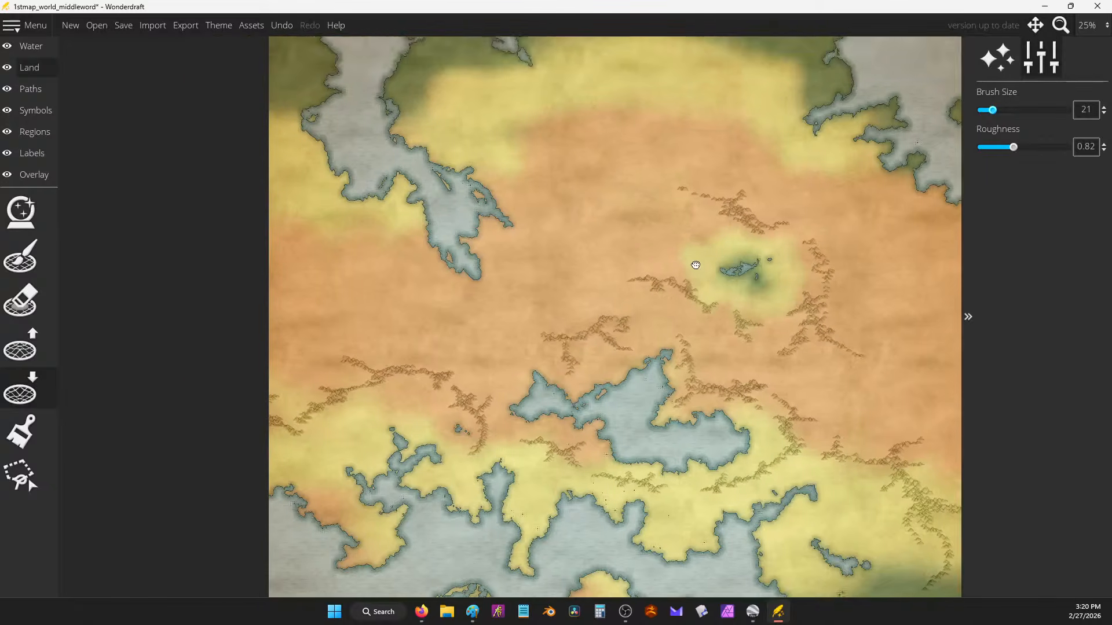
scroll(695, 265, up, 8)
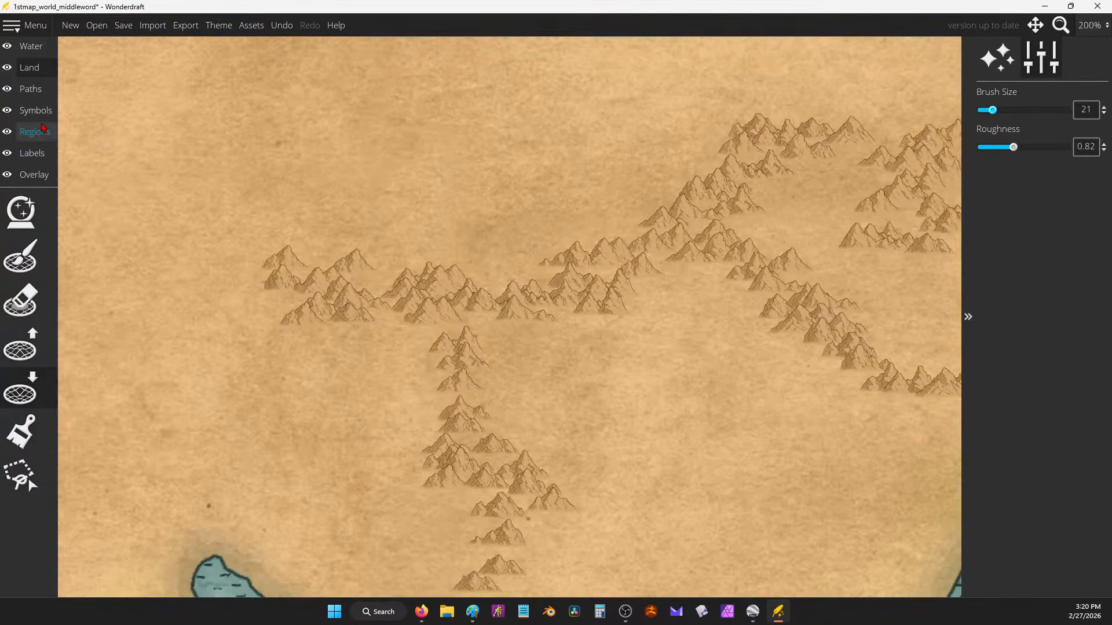
click(40, 110)
Step: Select the mountain symbol tool and bring the map's northwestern area into view
click(21, 300)
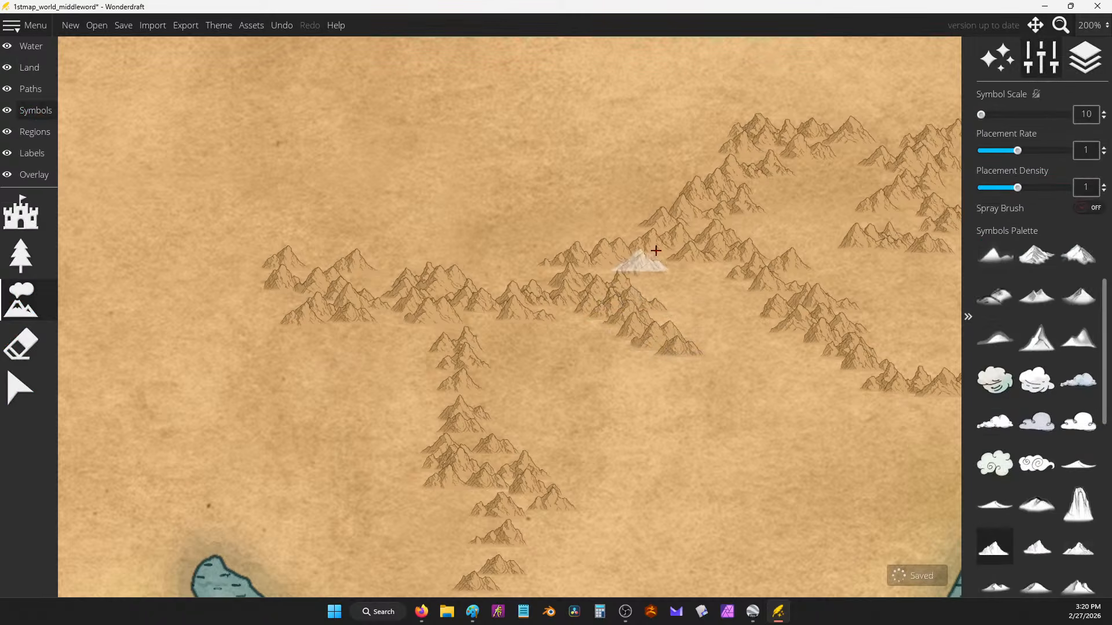
scroll(502, 207, down, 2)
scroll(689, 288, down, 2)
drag(692, 285, 484, 197)
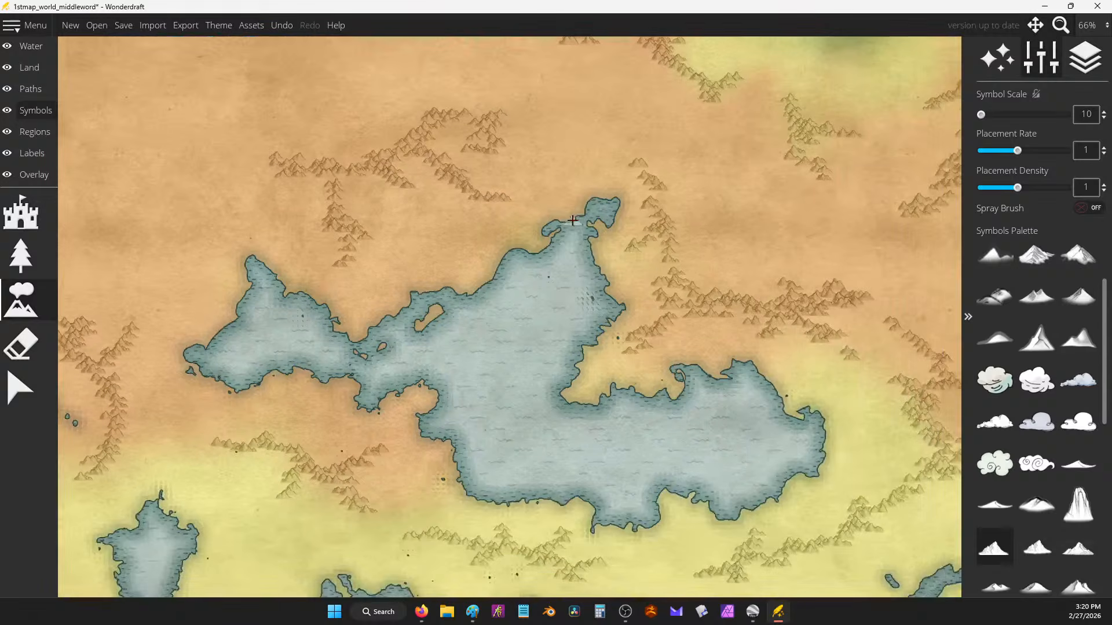
scroll(682, 318, up, 3)
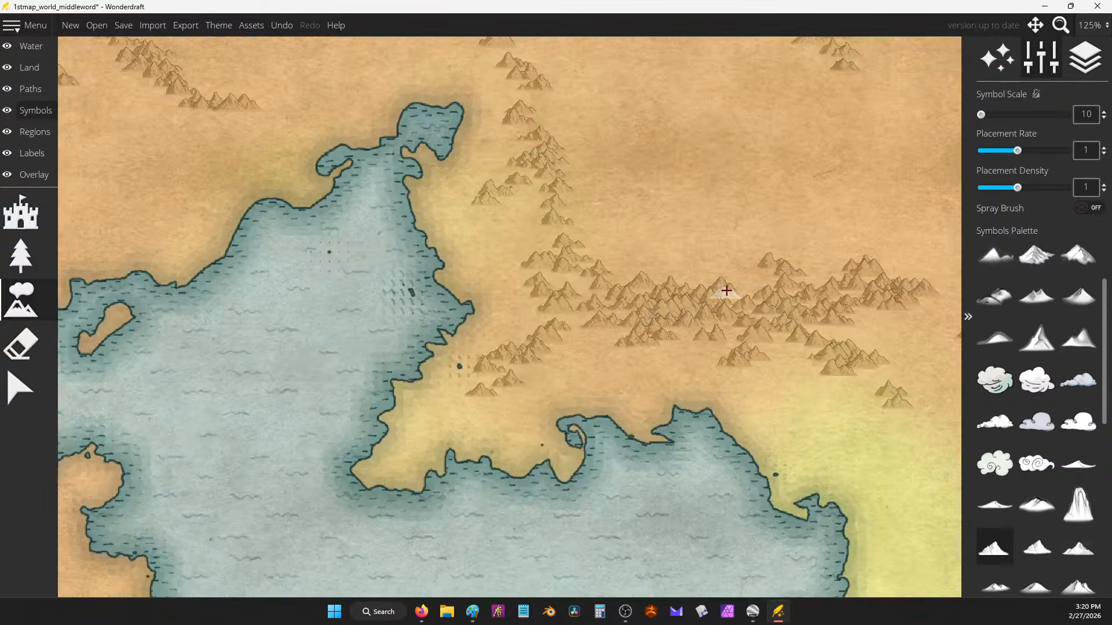
scroll(655, 274, down, 3)
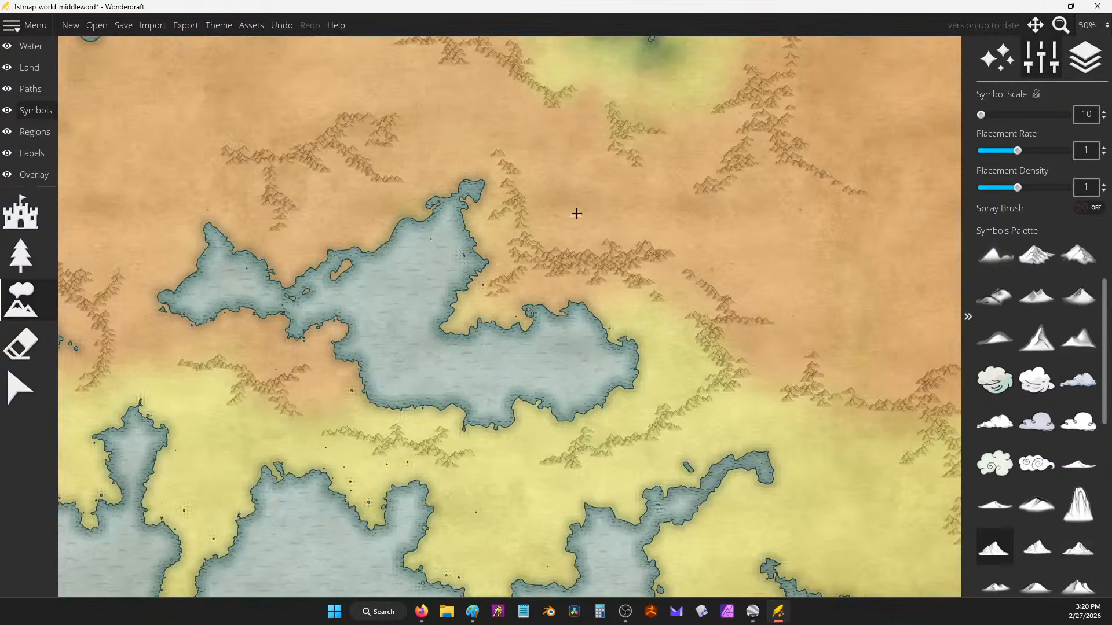
scroll(570, 214, down, 1)
drag(504, 175, 658, 481)
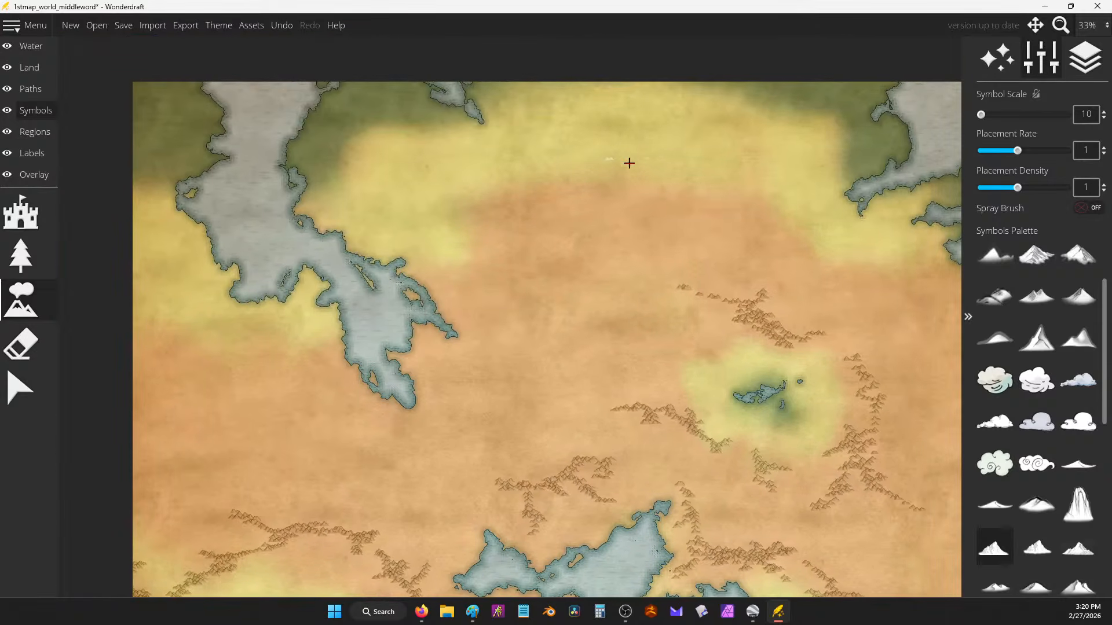
Step: Undo a stray mountain cluster and paint small mountains down the northwest inlet's western shore
scroll(530, 170, down, 2)
drag(698, 239, 673, 172)
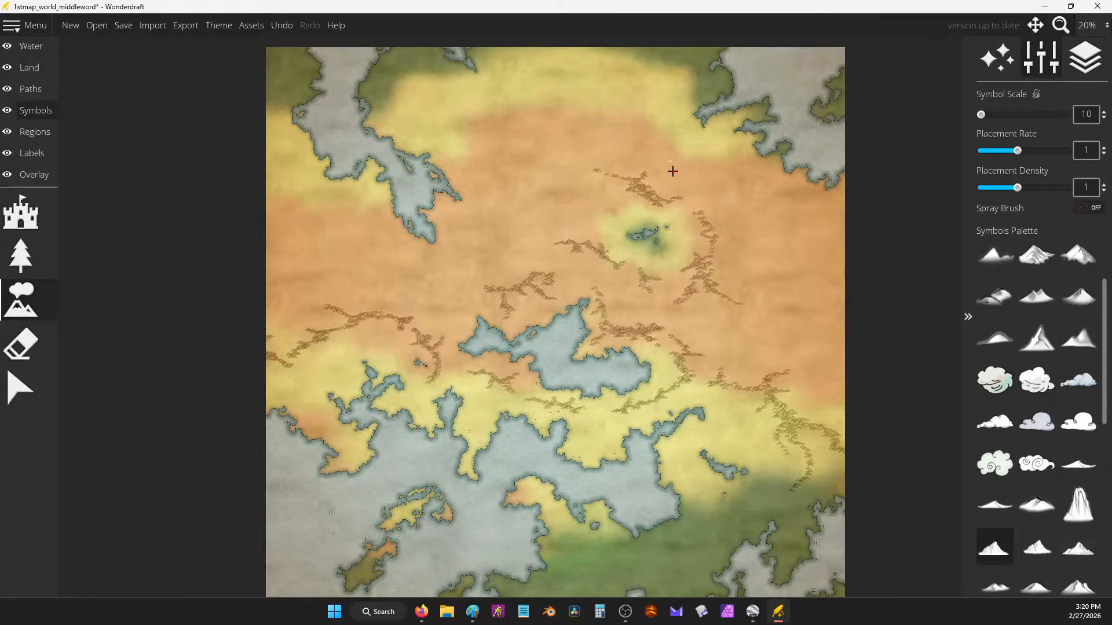
scroll(686, 232, up, 1)
scroll(665, 221, down, 1)
drag(741, 301, 787, 324)
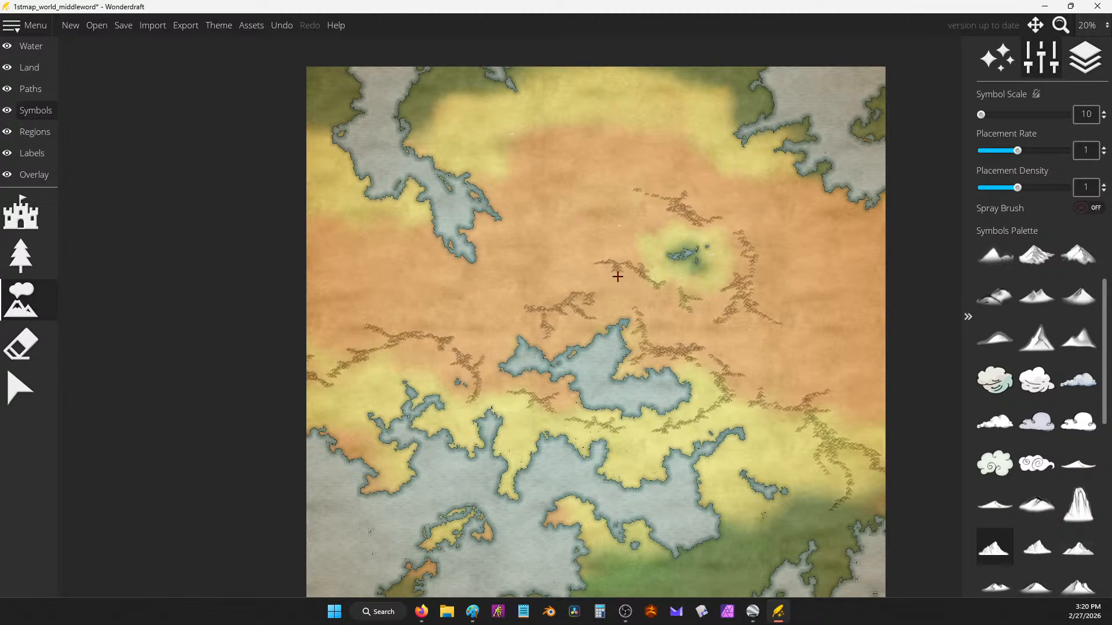
drag(618, 277, 604, 195)
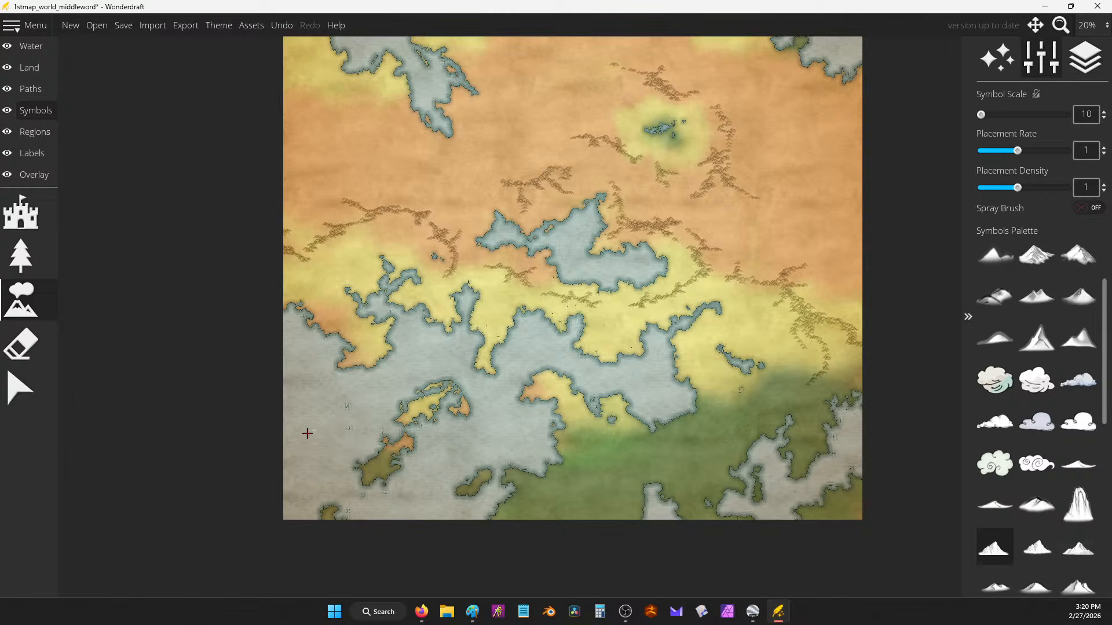
drag(642, 173, 641, 333)
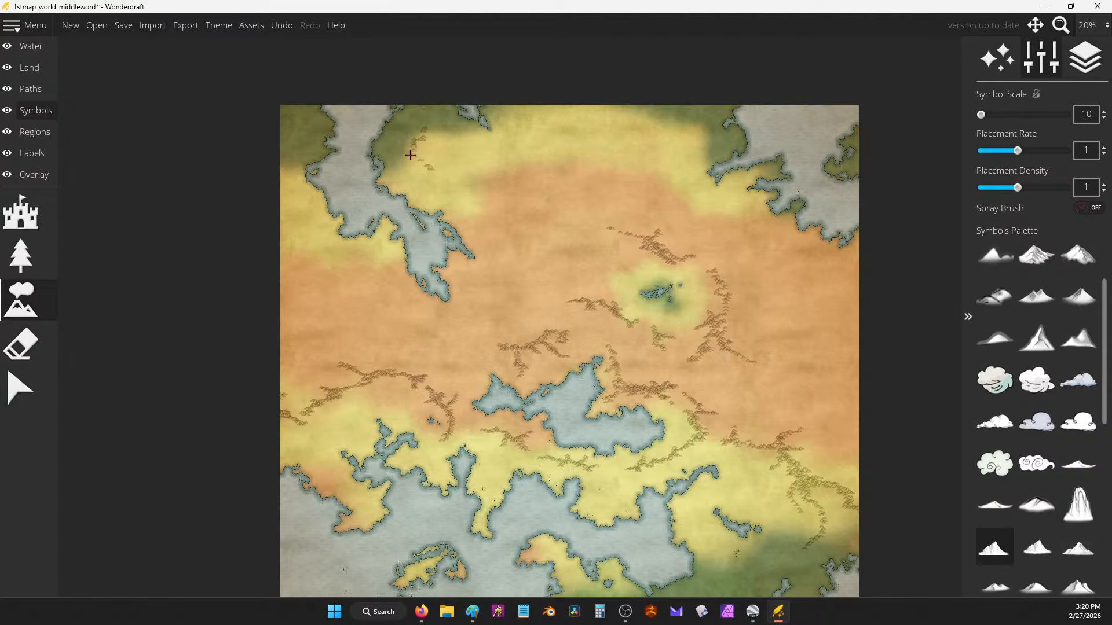
key(ctrl+z)
drag(290, 169, 316, 237)
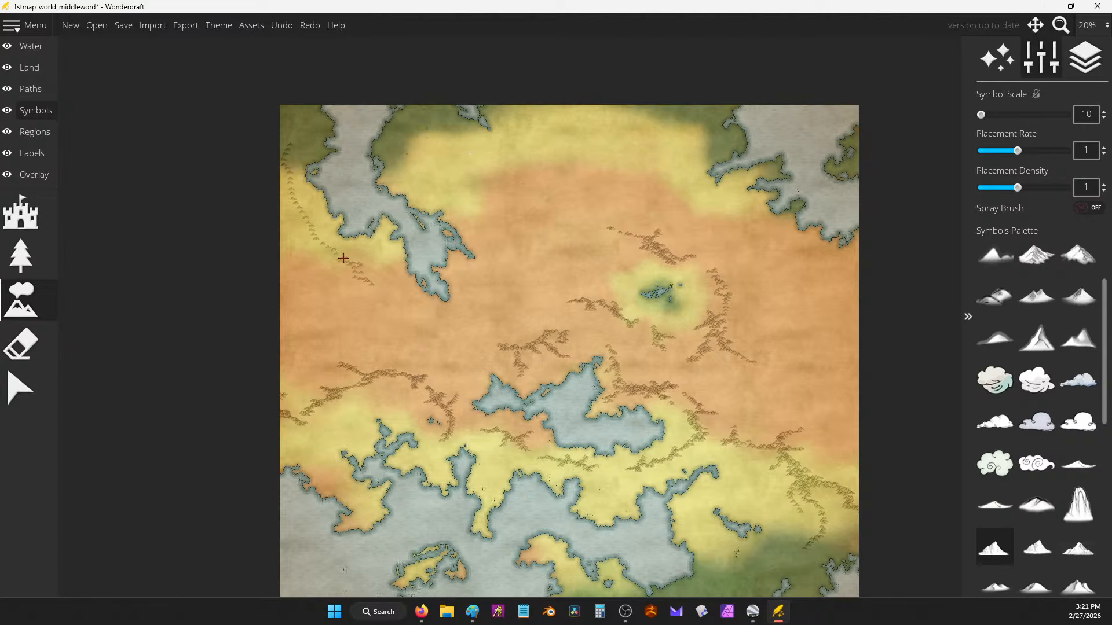
drag(313, 235, 371, 277)
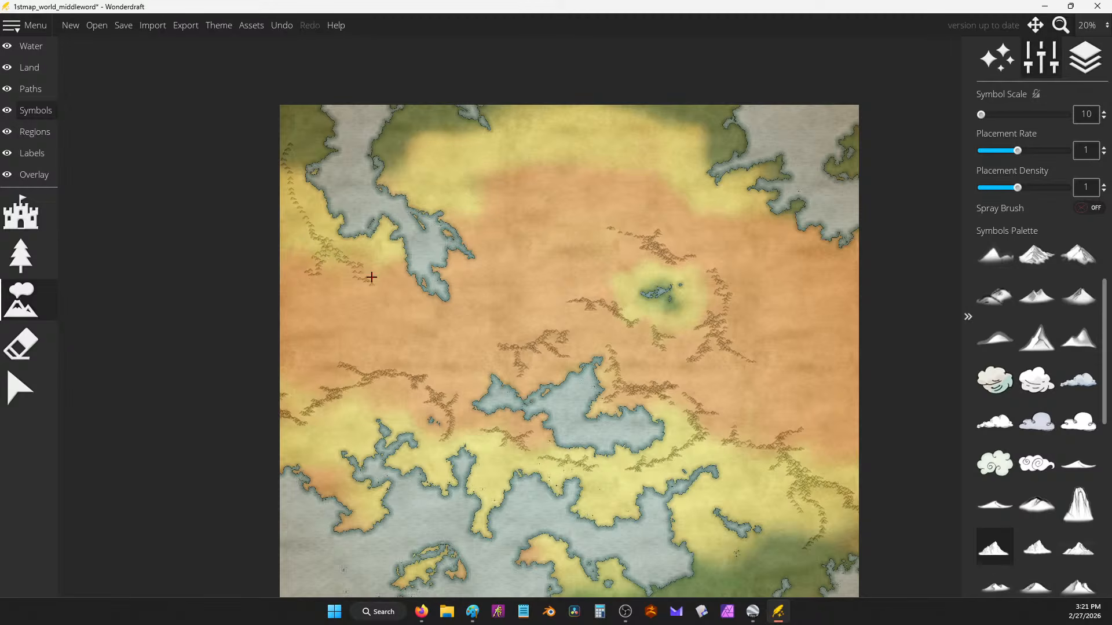
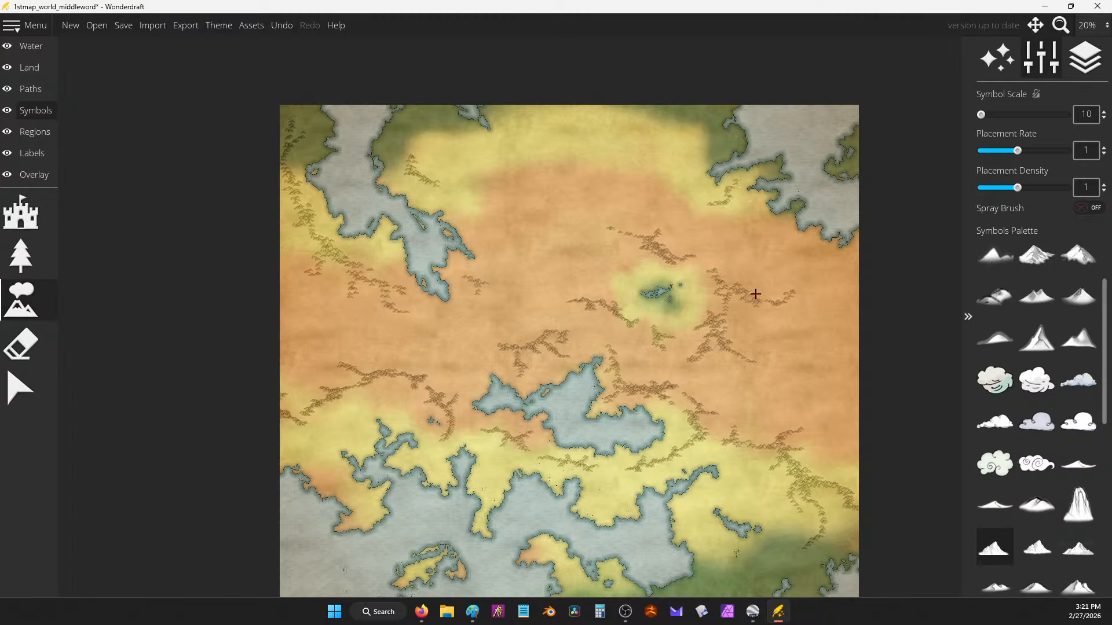
Step: Paint a short mountain chain on the plains, then paste notes into Google Docs and minimize it
drag(573, 116, 535, 150)
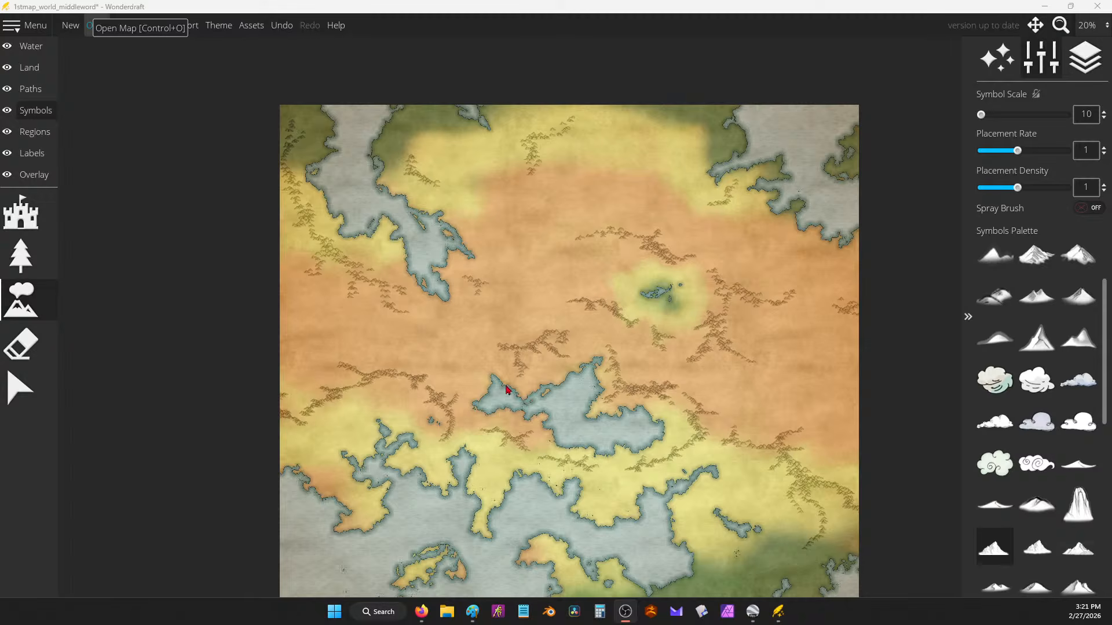
mouse_move(421, 612)
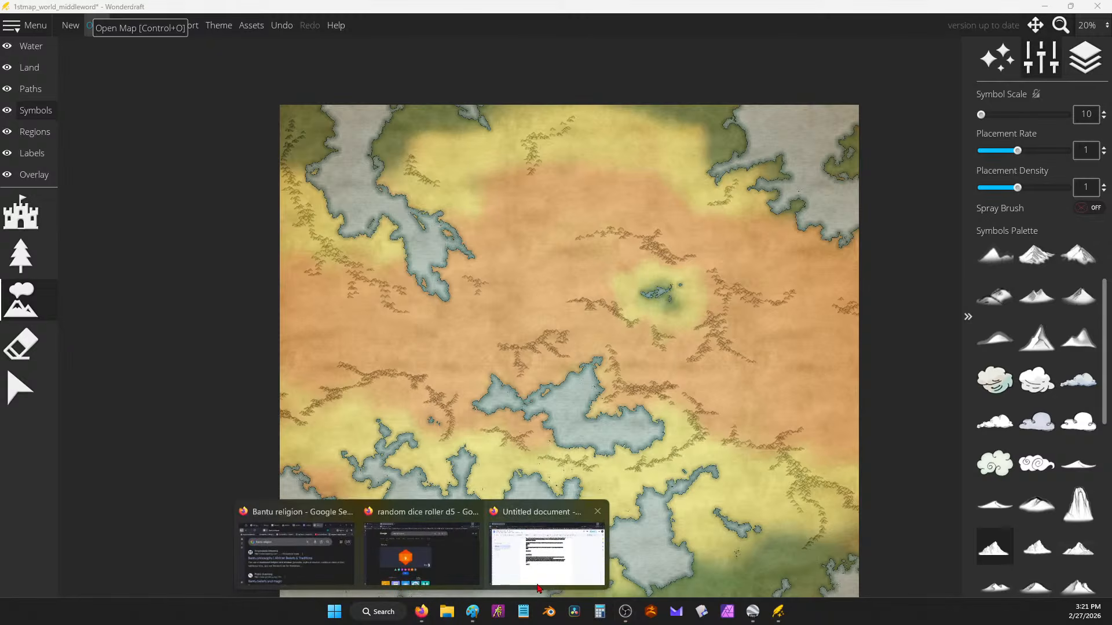
click(542, 579)
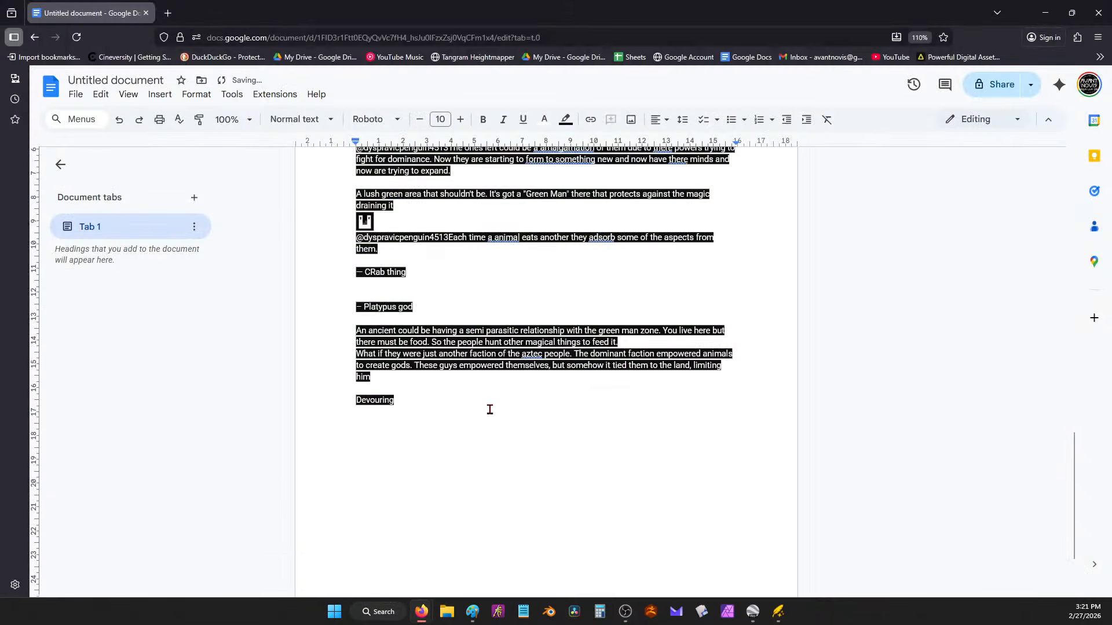
click(1049, 13)
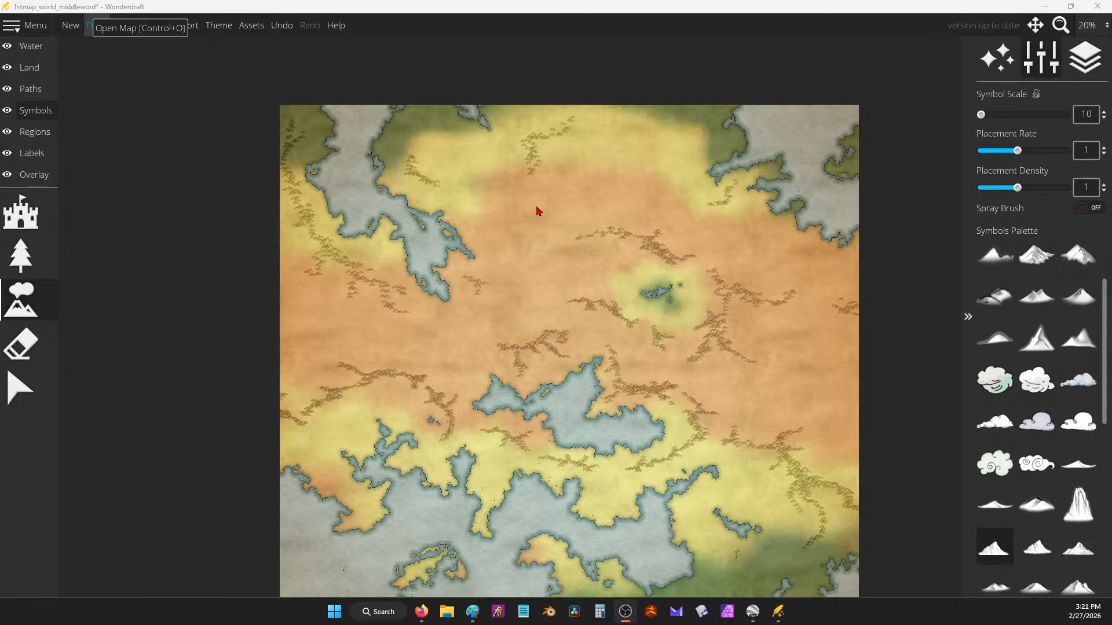
Step: Undo an oversized mountain stamp and paint a short mountain stroke on the plains
scroll(555, 215, up, 3)
click(553, 213)
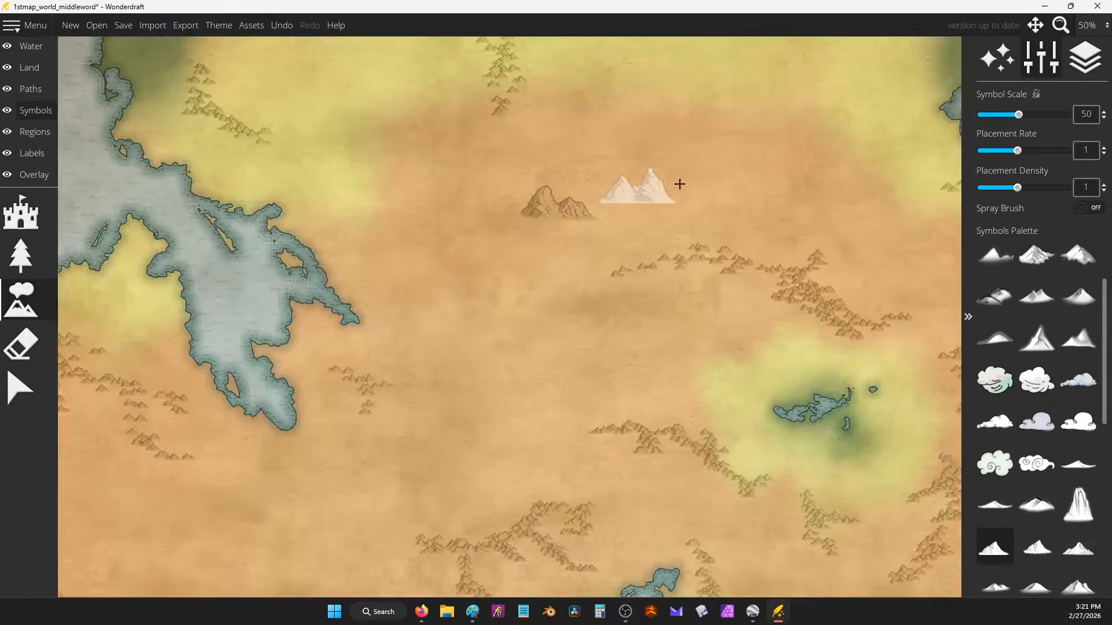
mouse_move(980, 115)
mouse_down()
mouse_move(1010, 116)
mouse_move(981, 114)
mouse_up()
key(ctrl+z)
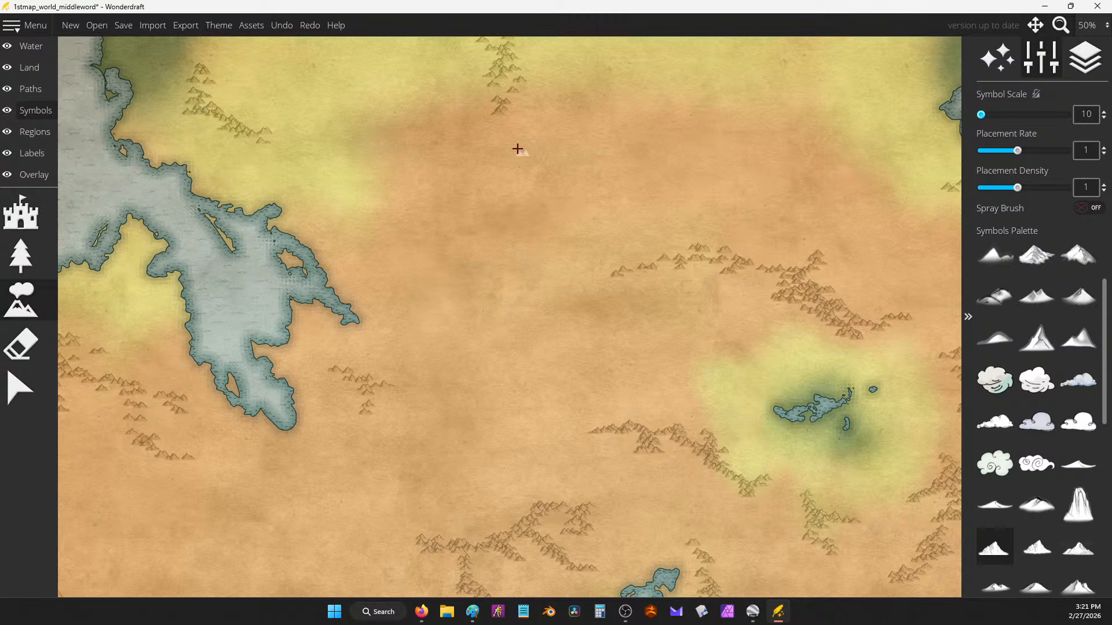
drag(516, 130, 536, 143)
scroll(556, 142, down, 1)
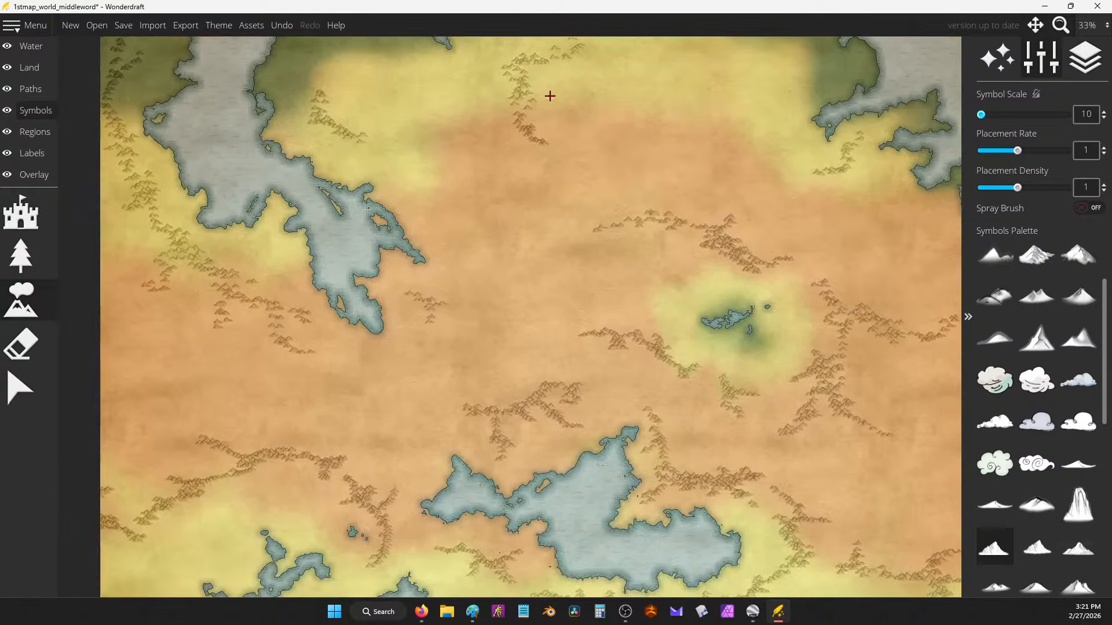
mouse_move(551, 98)
mouse_down()
mouse_move(545, 158)
mouse_move(582, 152)
mouse_move(517, 151)
mouse_move(511, 176)
mouse_move(528, 170)
mouse_move(556, 182)
mouse_move(514, 181)
mouse_move(512, 191)
mouse_move(522, 208)
mouse_move(567, 212)
mouse_move(544, 227)
mouse_move(579, 254)
mouse_up()
scroll(523, 133, up, 2)
Step: Paint mountain ranges across the northern and central plains toward the green lake
mouse_move(581, 120)
mouse_down()
mouse_move(586, 162)
mouse_move(575, 149)
mouse_move(592, 140)
mouse_move(570, 160)
mouse_move(611, 114)
mouse_move(589, 59)
mouse_move(623, 114)
mouse_move(682, 76)
mouse_move(621, 144)
mouse_move(673, 172)
mouse_up()
drag(653, 275, 548, 122)
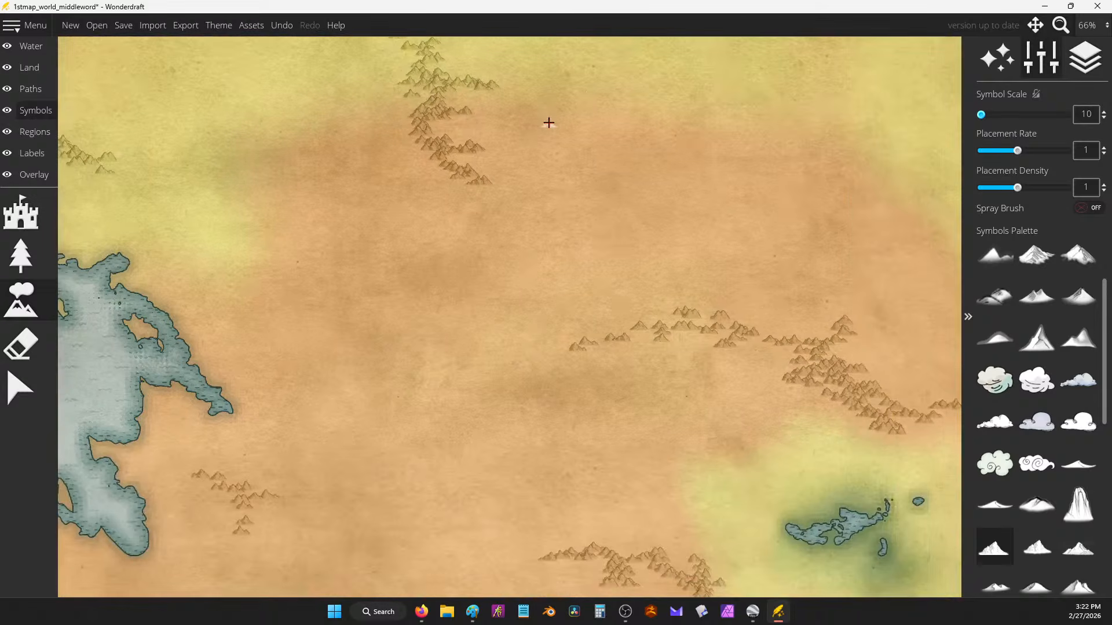
mouse_move(695, 313)
mouse_down()
mouse_move(653, 324)
mouse_move(610, 287)
mouse_move(649, 337)
mouse_move(550, 368)
mouse_move(586, 349)
mouse_move(690, 337)
mouse_move(711, 322)
mouse_move(713, 371)
mouse_move(695, 382)
mouse_move(746, 334)
mouse_move(772, 334)
mouse_move(769, 348)
mouse_move(829, 375)
mouse_up()
scroll(684, 266, down, 1)
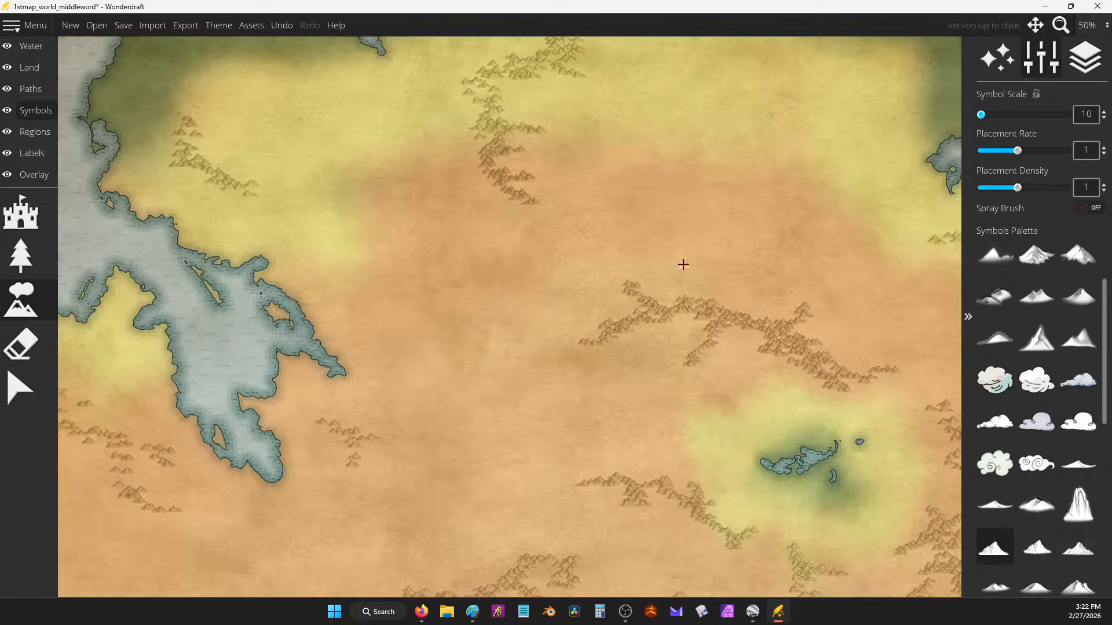
drag(700, 309, 481, 166)
mouse_move(621, 236)
mouse_down()
mouse_move(626, 282)
mouse_move(630, 264)
mouse_move(726, 219)
mouse_move(683, 232)
mouse_move(643, 206)
mouse_move(667, 226)
mouse_move(664, 237)
mouse_move(620, 253)
mouse_move(667, 281)
mouse_up()
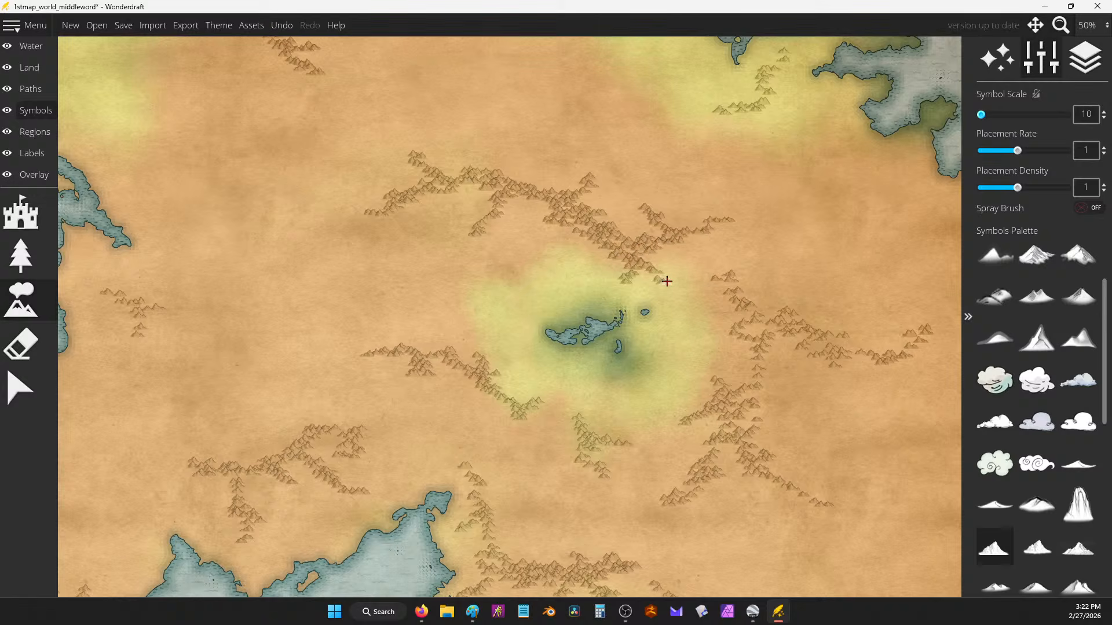
mouse_move(734, 279)
mouse_down()
mouse_move(758, 325)
mouse_move(734, 287)
mouse_move(734, 338)
mouse_move(751, 346)
mouse_move(754, 385)
mouse_move(783, 398)
mouse_move(764, 413)
mouse_up()
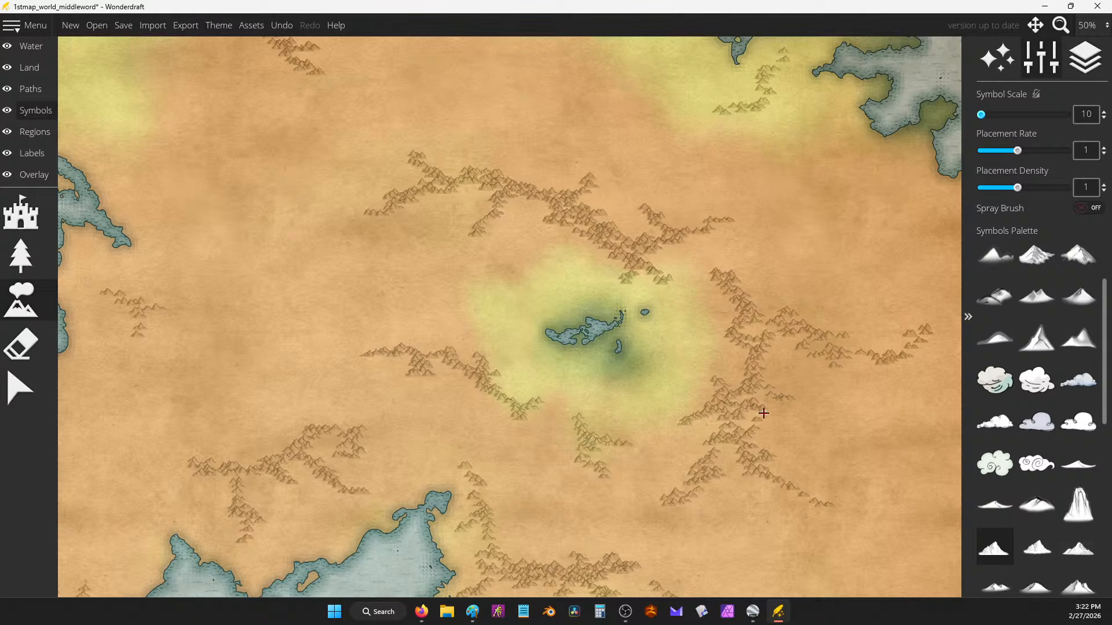
Step: Add mountains beside the southern lake, undoing a stray row north of it
scroll(605, 247, down, 1)
drag(653, 276, 685, 165)
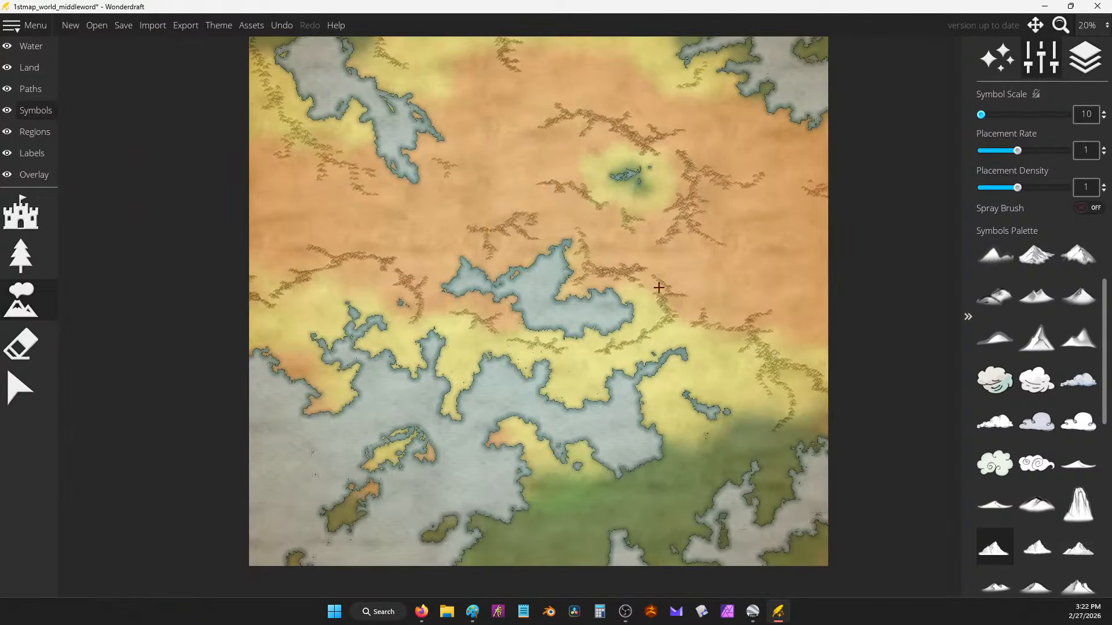
scroll(654, 307, up, 1)
drag(708, 360, 721, 358)
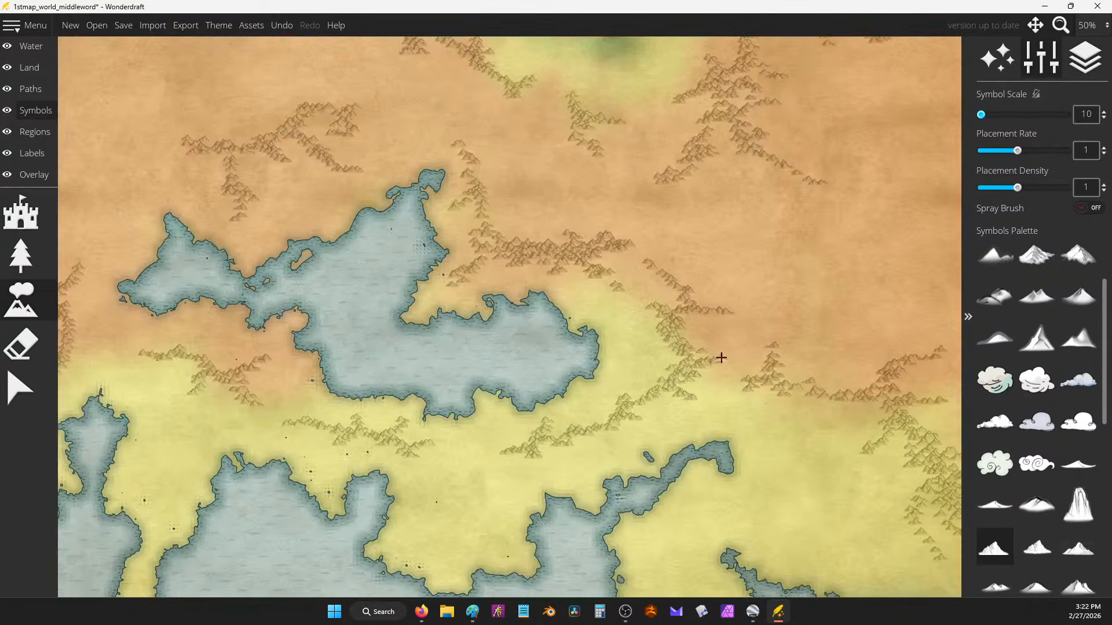
mouse_move(645, 327)
mouse_down()
mouse_move(654, 320)
mouse_move(643, 295)
mouse_move(601, 273)
mouse_move(650, 263)
mouse_up()
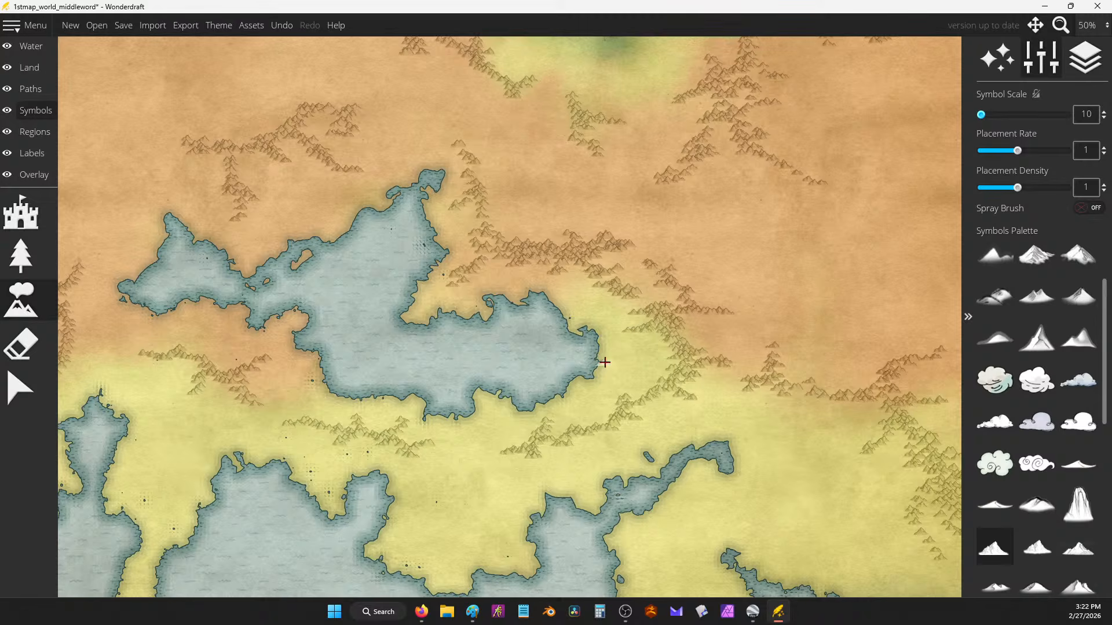
key(ctrl+z)
click(633, 361)
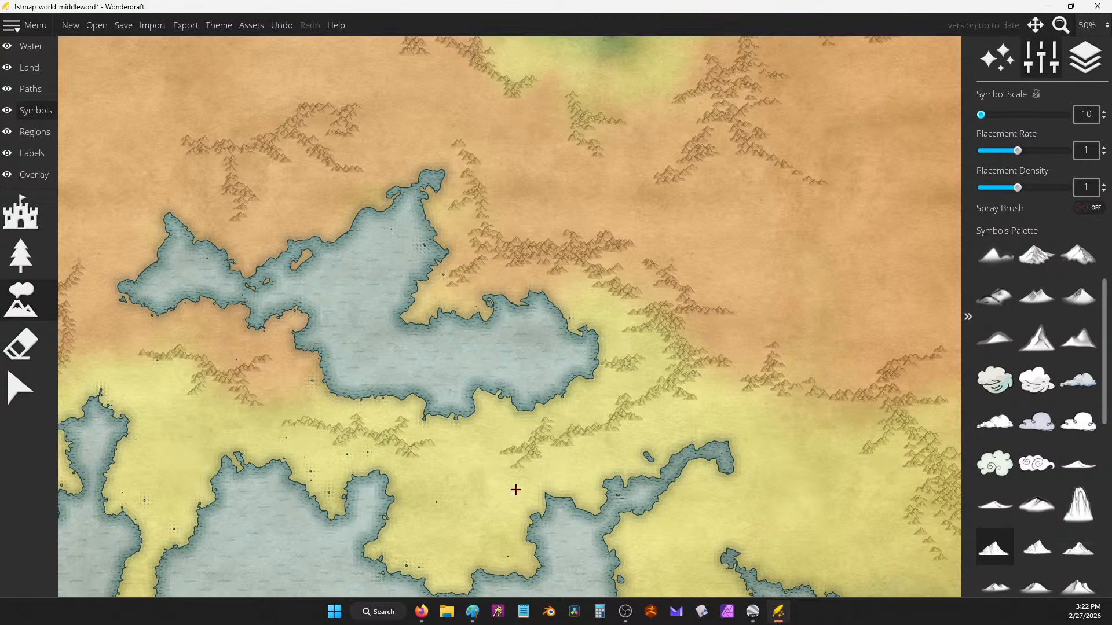
Step: Paint mountains across the southern yellow land and the orange-yellow peninsula
scroll(515, 490, down, 2)
mouse_move(494, 442)
mouse_down()
mouse_move(465, 479)
mouse_move(489, 462)
mouse_move(482, 420)
mouse_move(483, 461)
mouse_up()
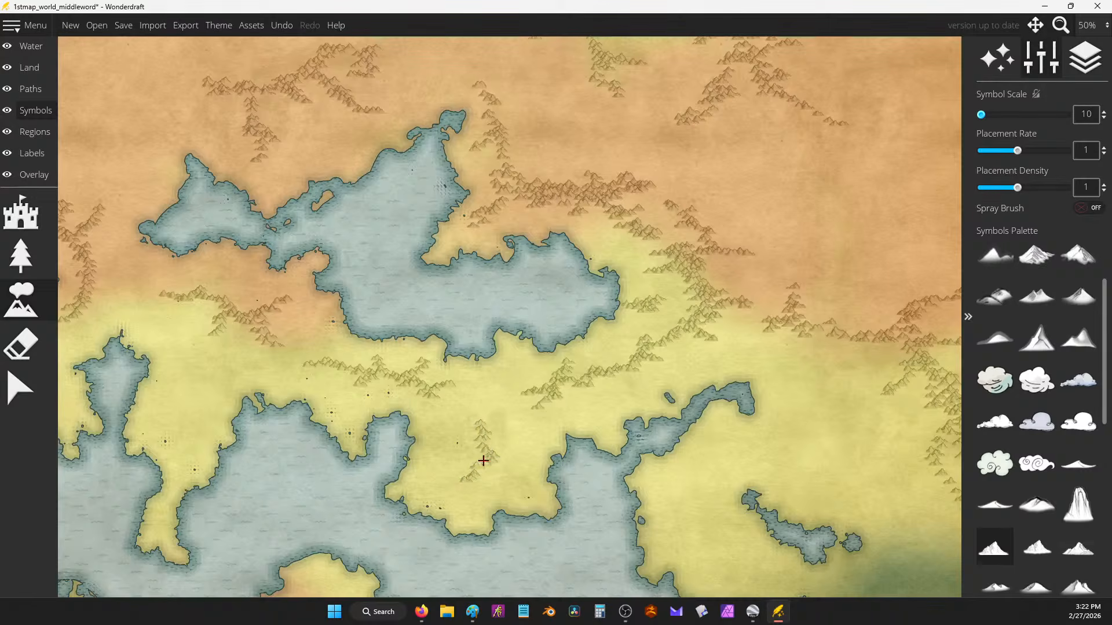
drag(795, 426, 678, 309)
mouse_move(760, 408)
mouse_down()
mouse_move(753, 432)
mouse_move(768, 432)
mouse_up()
mouse_move(661, 321)
mouse_down()
mouse_move(735, 310)
mouse_move(776, 131)
mouse_up()
mouse_move(467, 449)
mouse_down()
mouse_move(405, 491)
mouse_move(401, 532)
mouse_move(428, 475)
mouse_move(472, 435)
mouse_up()
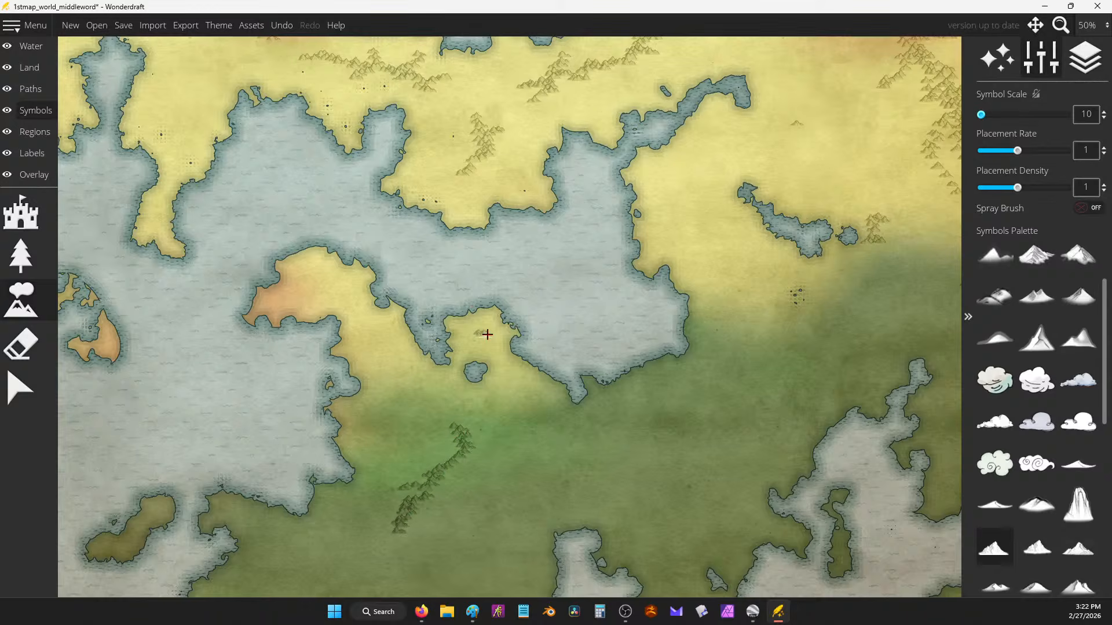
mouse_move(277, 282)
mouse_down()
mouse_move(332, 294)
mouse_move(367, 323)
mouse_move(379, 355)
mouse_move(367, 316)
mouse_move(313, 276)
mouse_up()
Step: Test a mountain symbol style, undo it, and paint a vertical ridge in the green lowlands with another
scroll(1037, 371, down, 2)
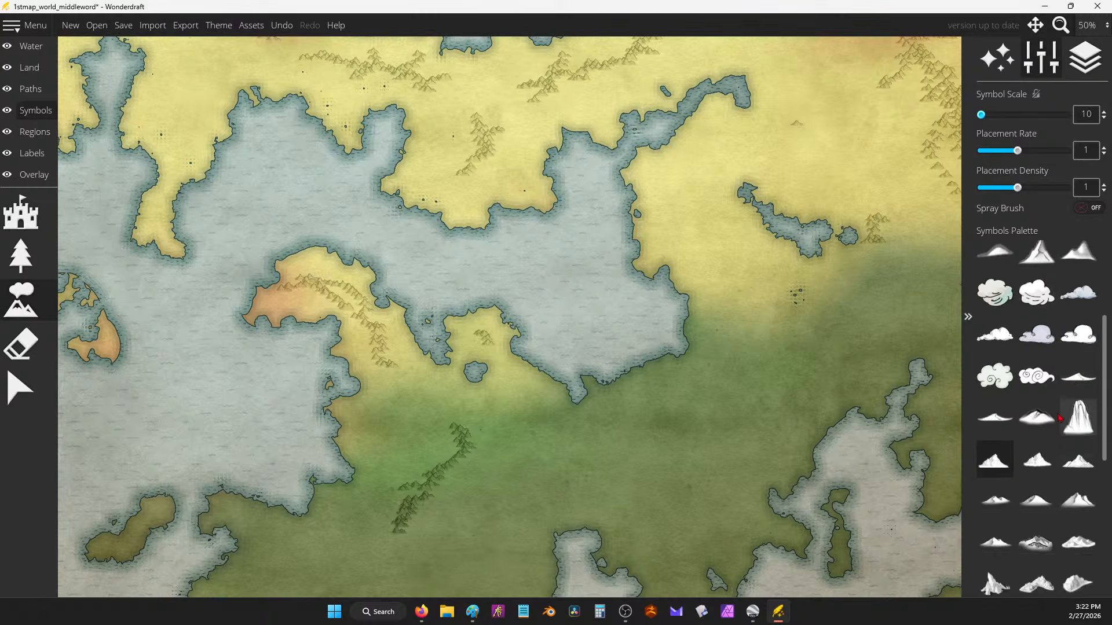
click(1024, 503)
scroll(759, 319, up, 3)
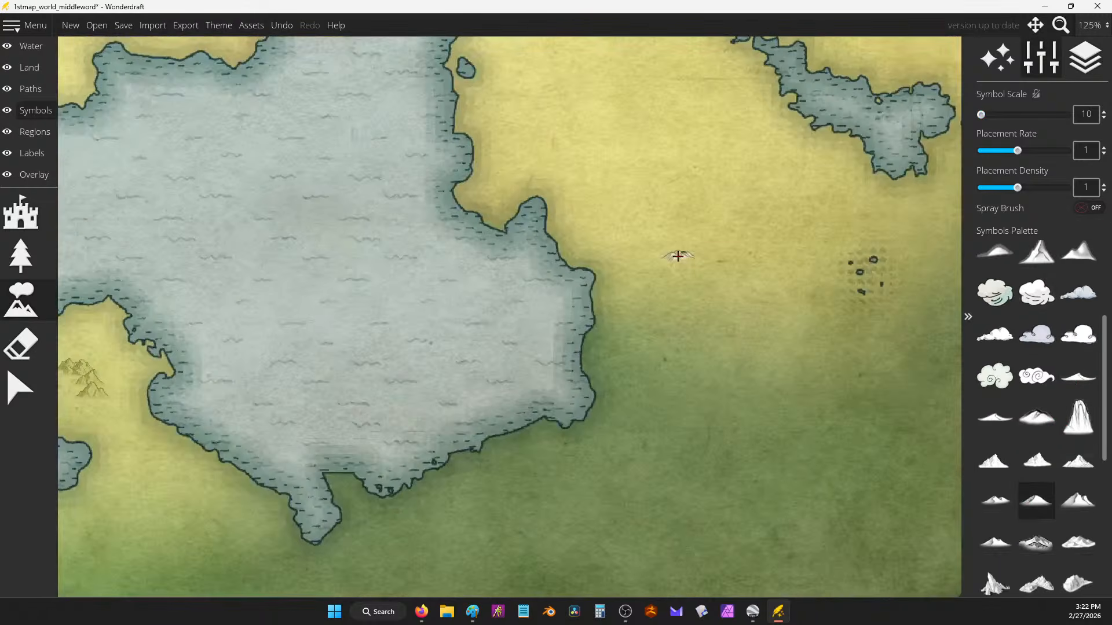
mouse_move(675, 251)
mouse_down()
mouse_move(768, 286)
mouse_move(673, 257)
mouse_up()
scroll(673, 256, down, 2)
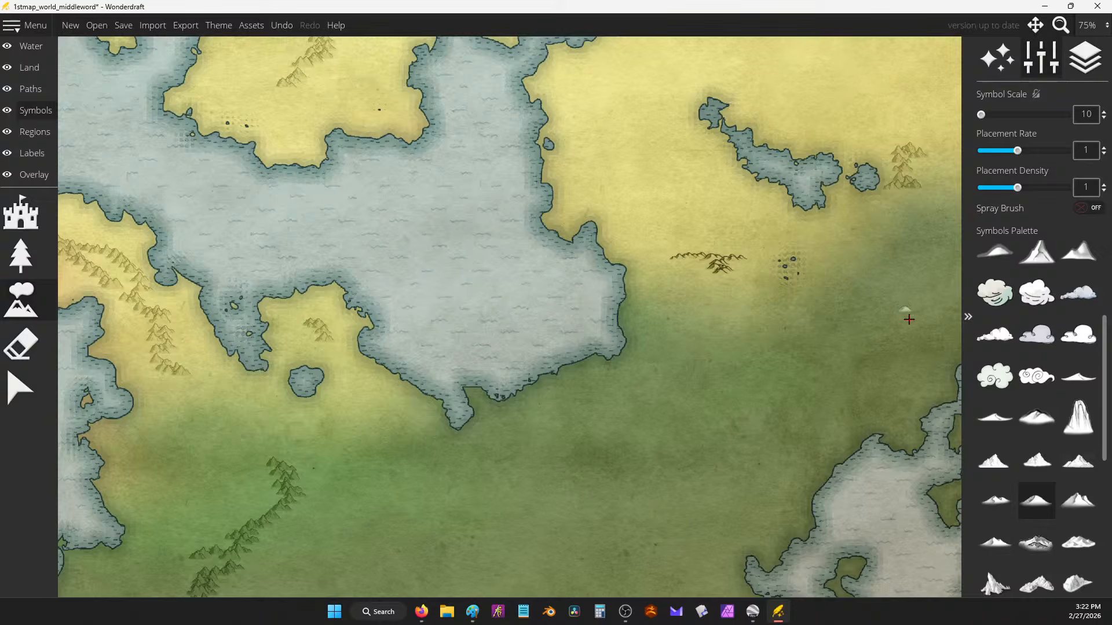
key(ctrl+z)
click(1078, 500)
mouse_move(675, 347)
mouse_down()
mouse_move(695, 440)
mouse_move(683, 461)
mouse_up()
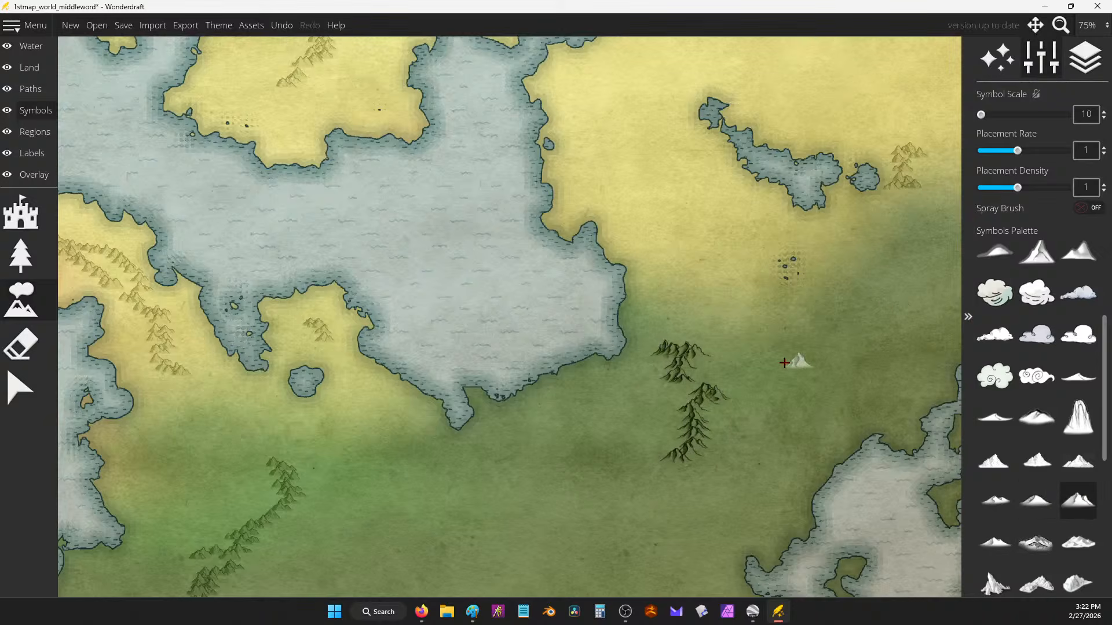
Step: Try several more mountain symbol styles with trial strokes, undoing each rejected stroke
scroll(784, 363, up, 3)
click(1036, 460)
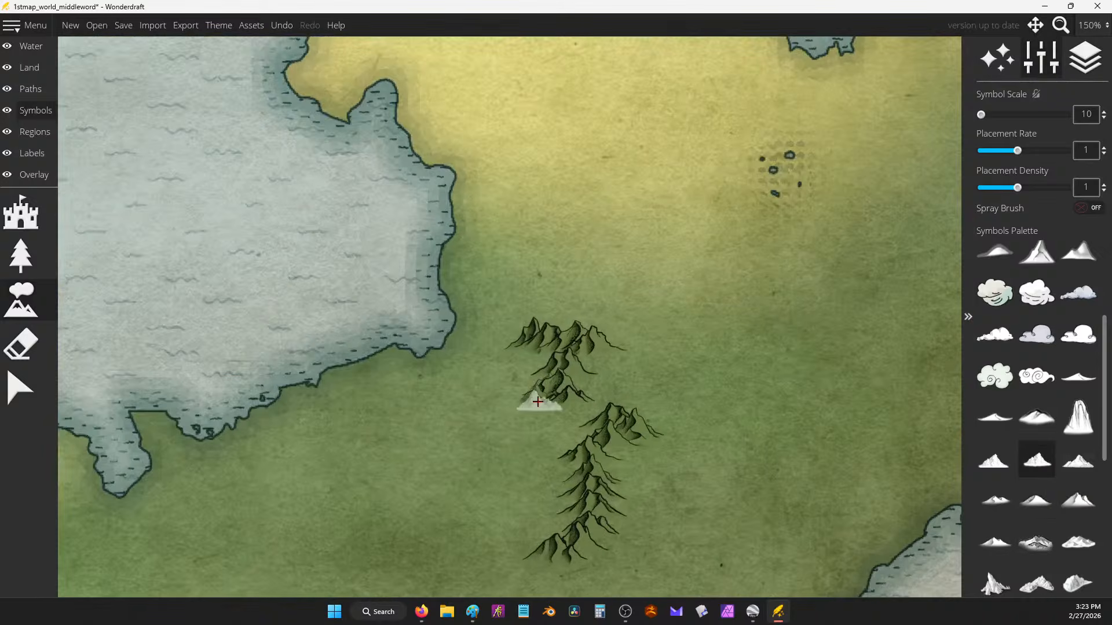
mouse_move(538, 401)
mouse_down()
mouse_move(572, 456)
mouse_move(501, 505)
mouse_up()
key(ctrl+z)
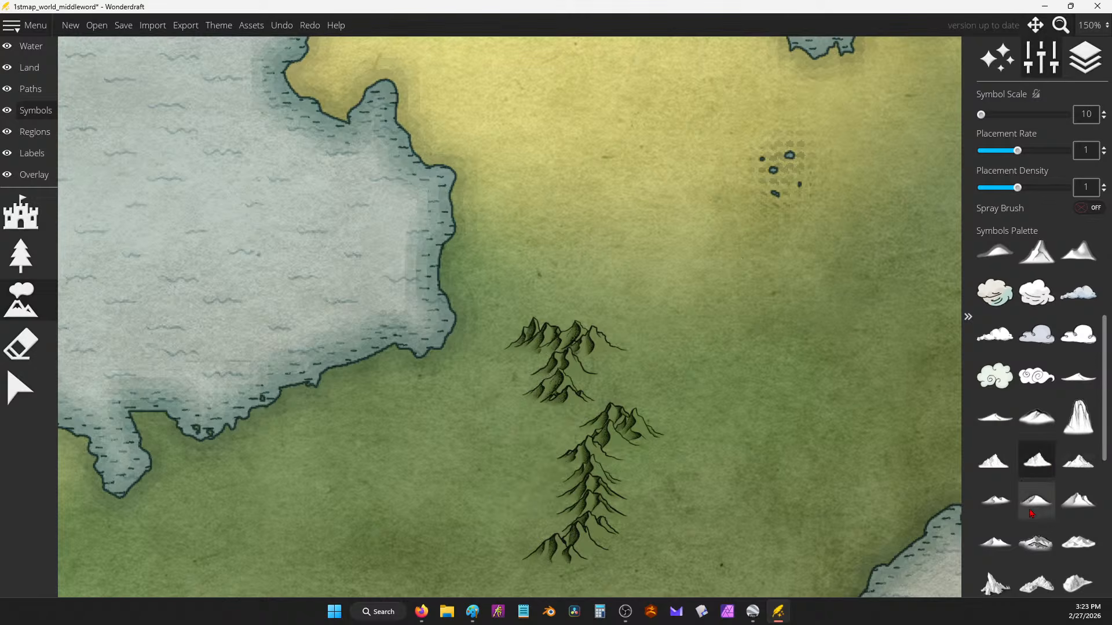
click(995, 501)
mouse_move(556, 371)
mouse_down()
mouse_move(651, 409)
mouse_move(620, 447)
mouse_move(636, 475)
mouse_up()
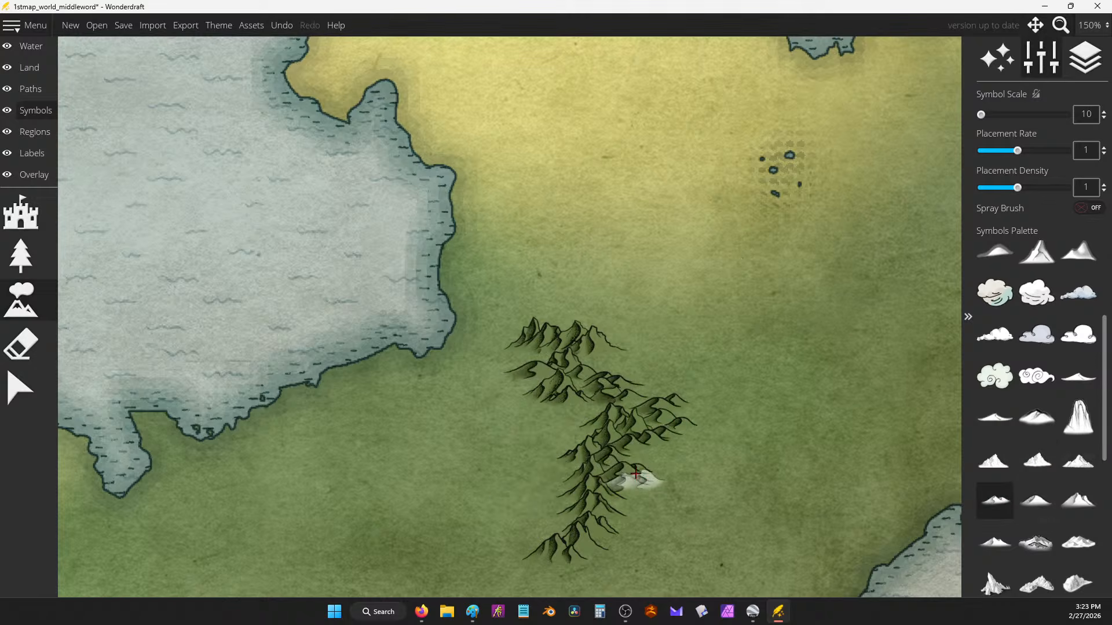
key(ctrl+z)
click(1036, 461)
mouse_move(709, 414)
mouse_down()
mouse_move(618, 446)
mouse_move(660, 463)
mouse_up()
key(ctrl+z)
Step: Settle on a different mountain symbol and paint mountains rightward from the upper ridge
click(995, 500)
mouse_move(694, 394)
mouse_down()
mouse_move(650, 401)
mouse_move(539, 405)
mouse_up()
key(ctrl+z)
click(995, 543)
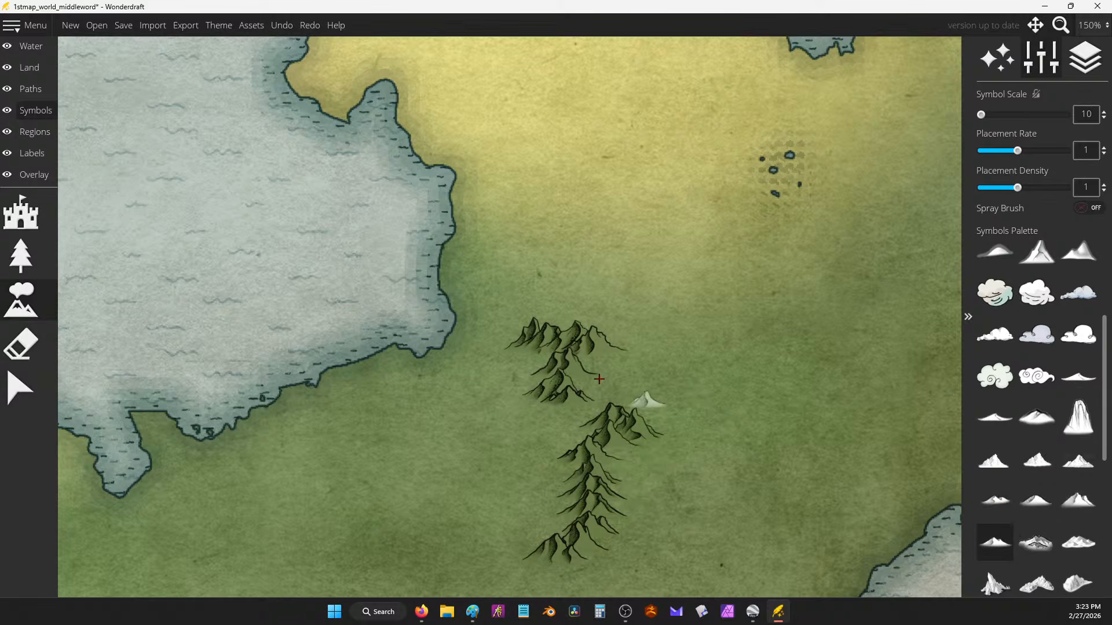
drag(600, 380, 723, 391)
scroll(785, 234, down, 5)
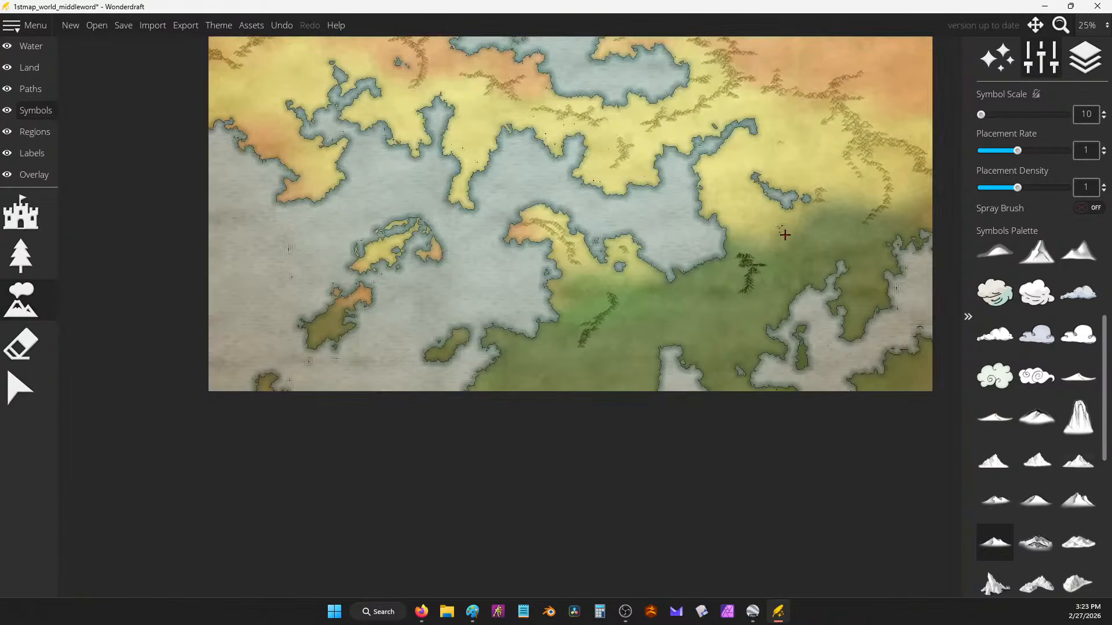
Step: Undo the last two mountain strokes and pick the plain mountain symbol from the palette
scroll(737, 184, up, 7)
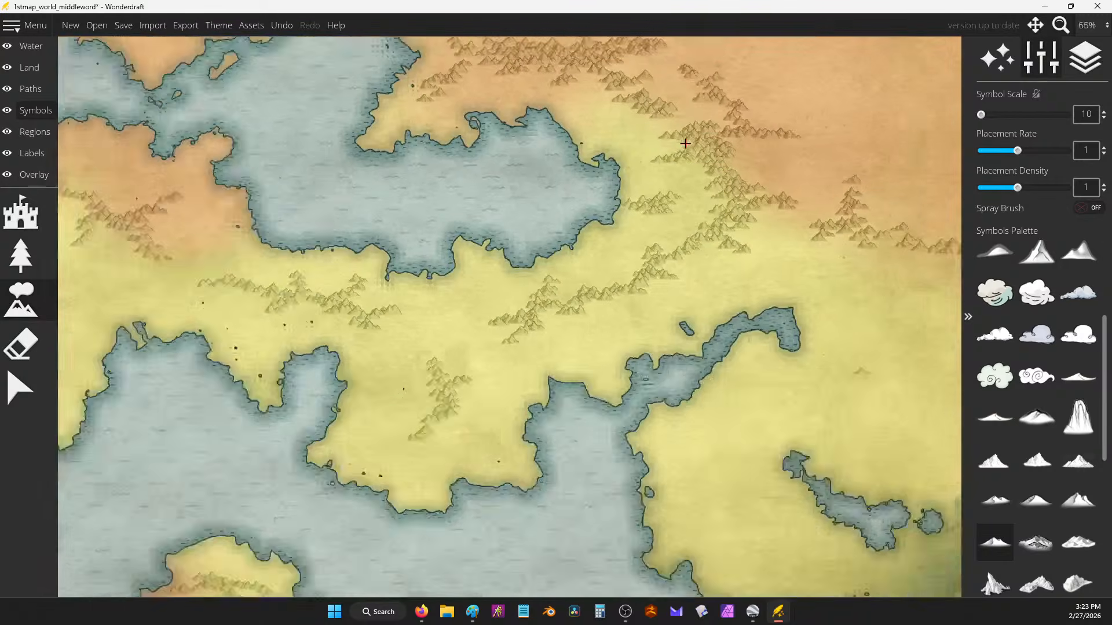
scroll(655, 168, down, 7)
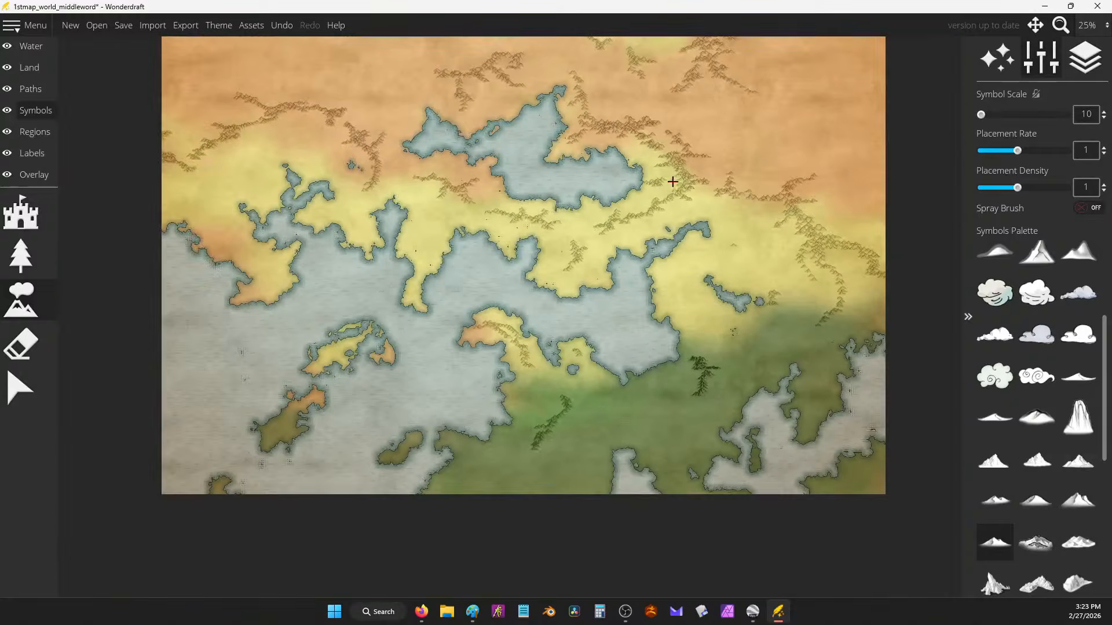
scroll(710, 308, up, 2)
scroll(707, 280, down, 2)
key(ctrl+z)
key(ctrl+z)
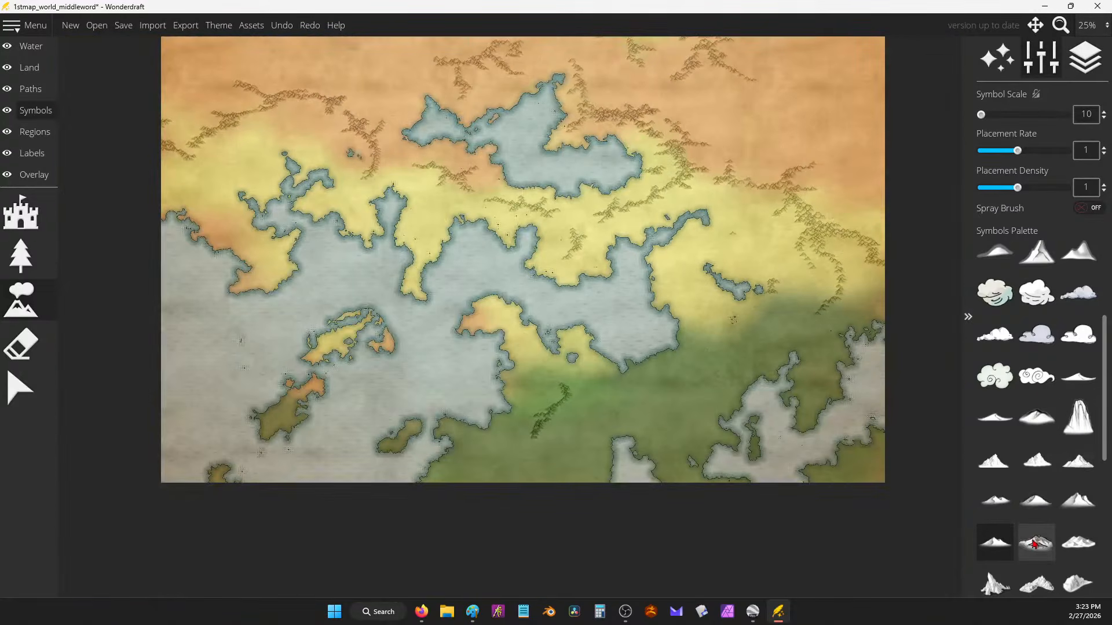
scroll(1042, 536, down, 1)
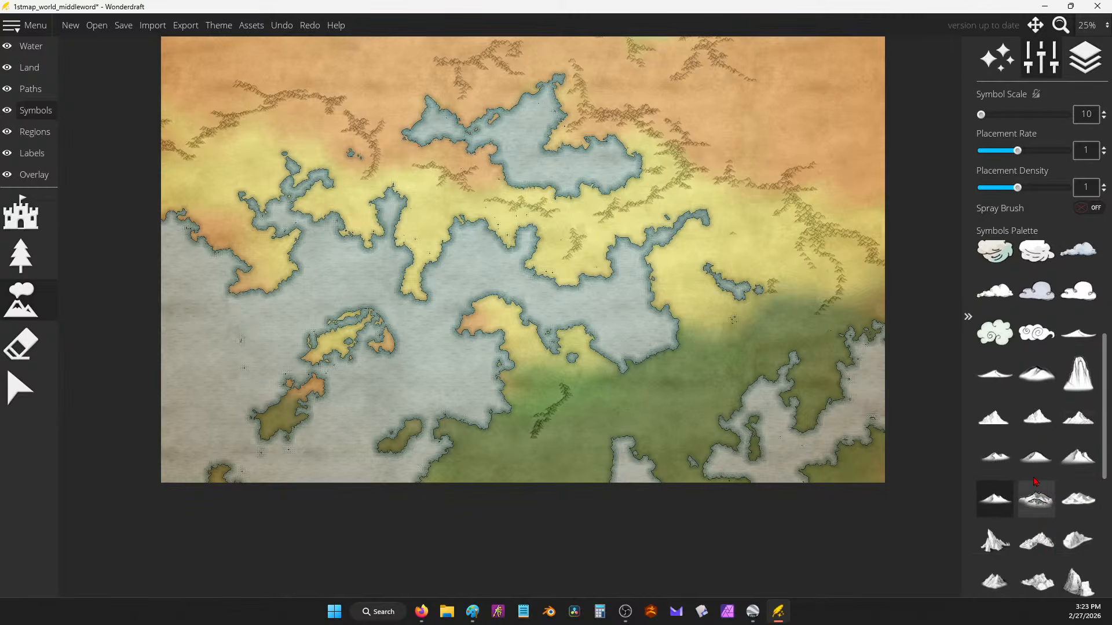
click(1036, 458)
click(1036, 374)
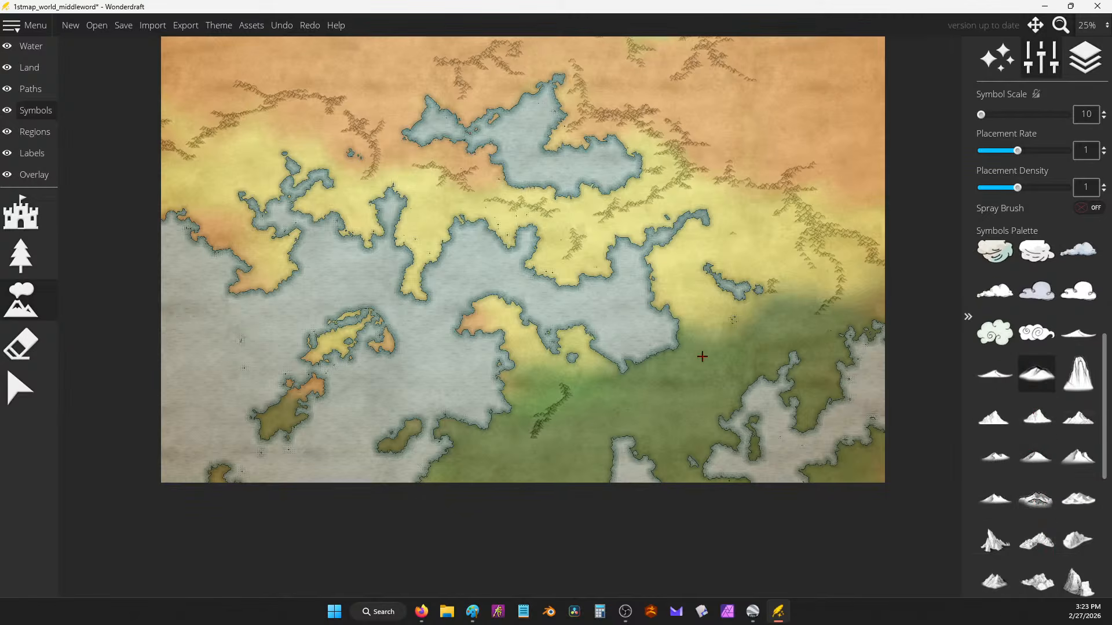
scroll(1035, 374, down, 3)
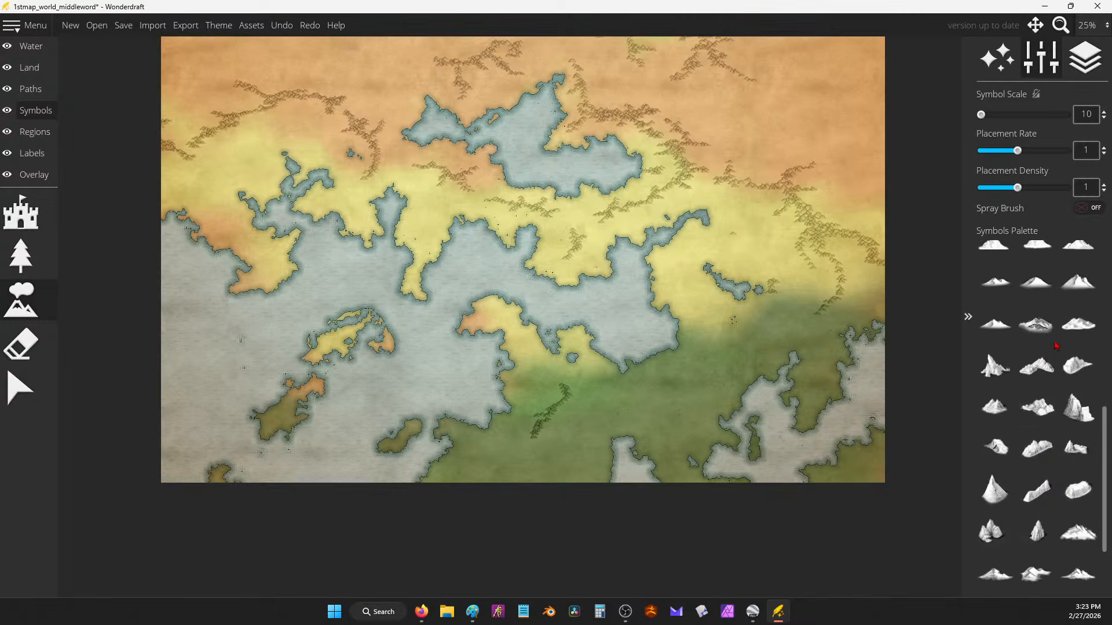
scroll(1040, 365, up, 1)
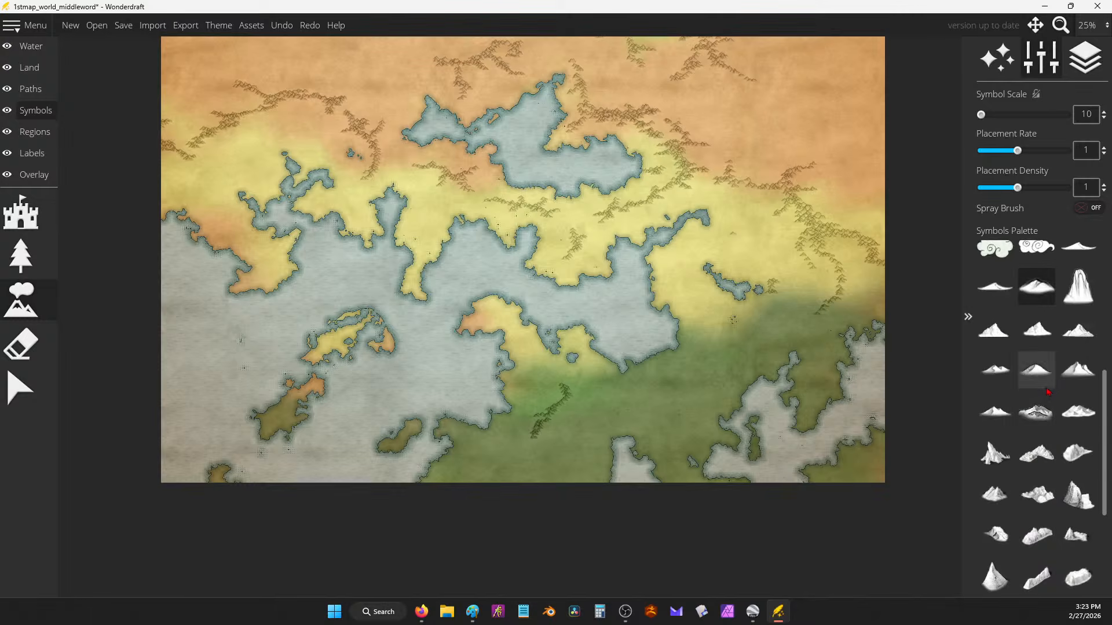
click(1043, 343)
scroll(740, 238, up, 3)
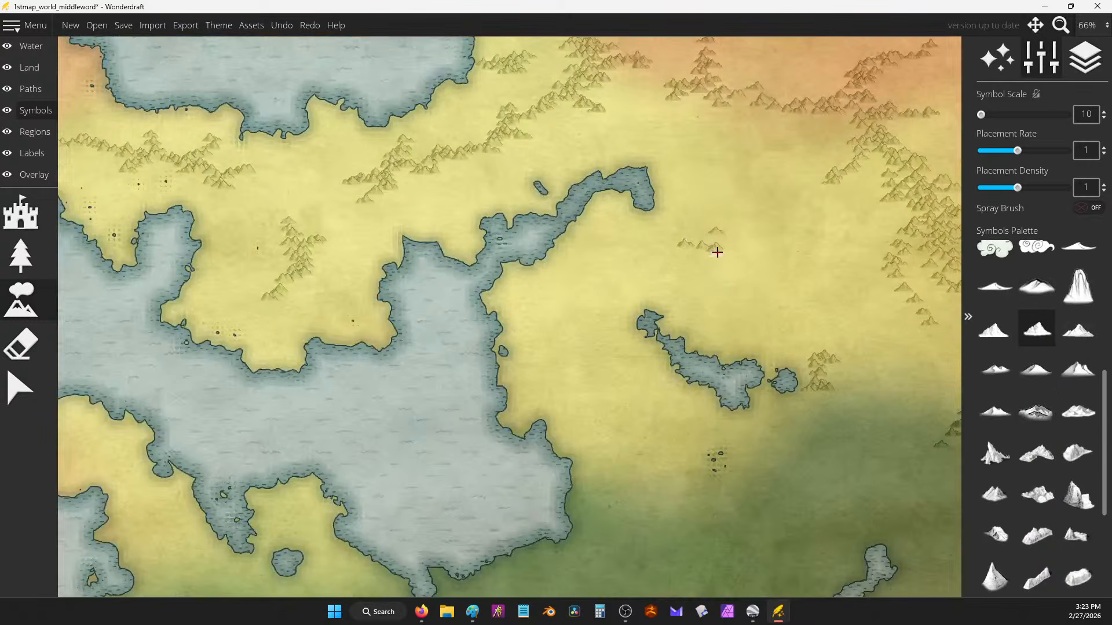
Step: Paint mountains onto the yellow land and a new chain across the orange north
mouse_move(715, 248)
mouse_down()
mouse_move(720, 236)
mouse_move(751, 250)
mouse_up()
drag(649, 203, 787, 437)
scroll(718, 208, down, 3)
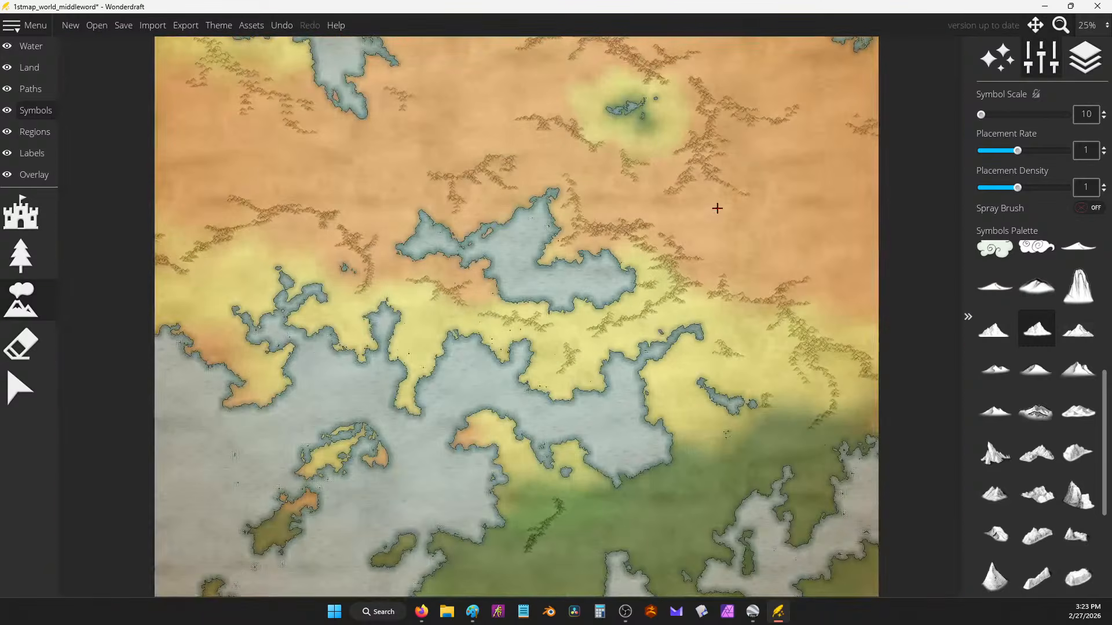
scroll(723, 155, up, 2)
mouse_move(547, 327)
mouse_down()
mouse_move(635, 339)
mouse_move(692, 306)
mouse_move(651, 325)
mouse_move(656, 334)
mouse_move(638, 347)
mouse_move(668, 371)
mouse_move(782, 346)
mouse_up()
scroll(770, 390, up, 4)
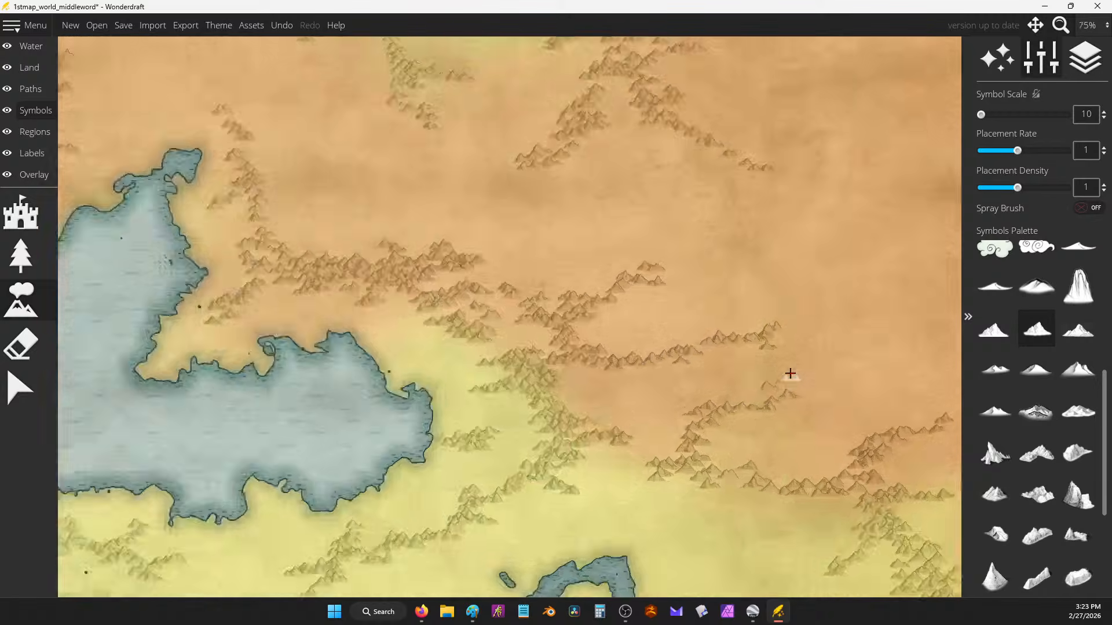
Step: Stamp mountains to join the two ranges and extend the upper chain up to the right
click(604, 306)
click(542, 344)
click(521, 361)
click(530, 325)
click(592, 311)
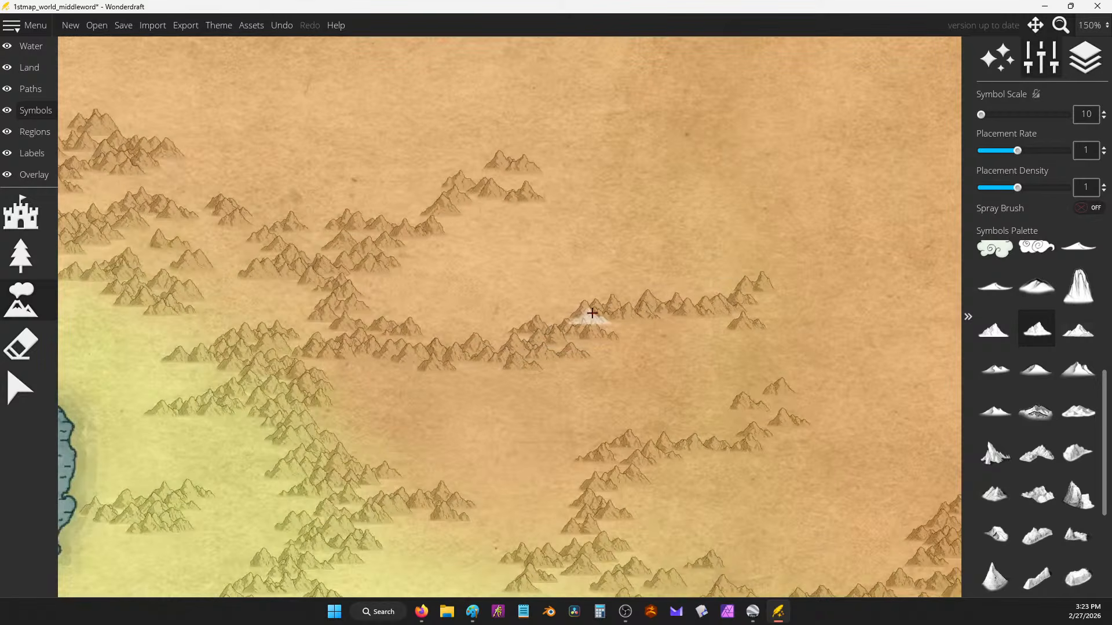
mouse_move(770, 278)
mouse_down()
mouse_move(847, 214)
mouse_move(707, 265)
mouse_up()
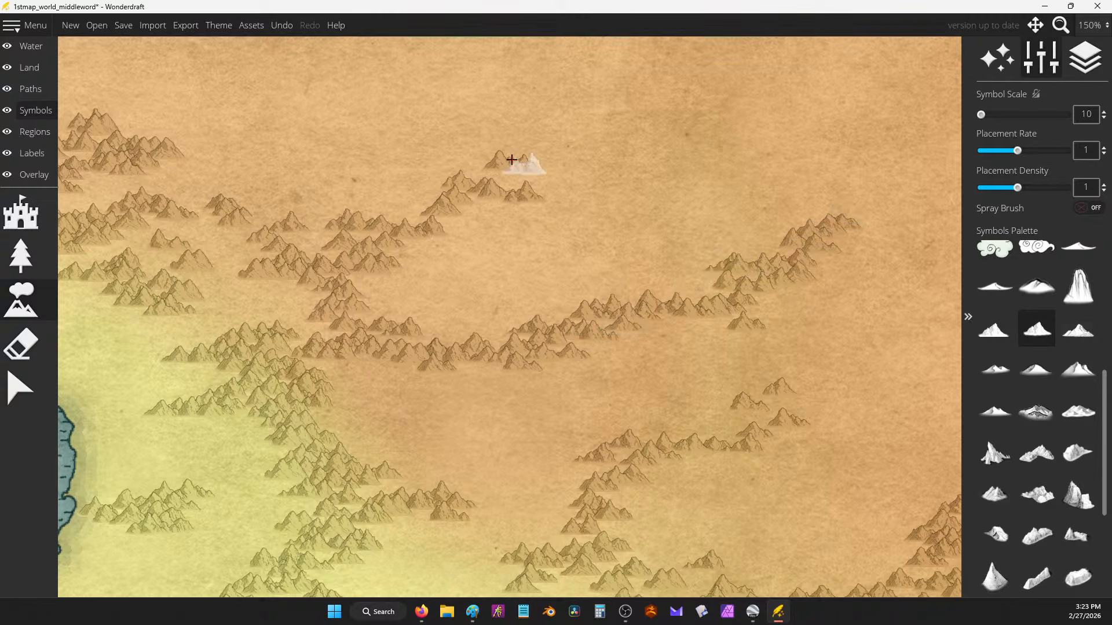
mouse_move(526, 181)
mouse_down()
mouse_move(590, 137)
mouse_move(527, 179)
mouse_move(613, 199)
mouse_up()
Step: Brush more mountains into the western ridges, then zoom out to view the map
scroll(792, 225, down, 1)
drag(462, 209, 651, 232)
drag(517, 220, 565, 265)
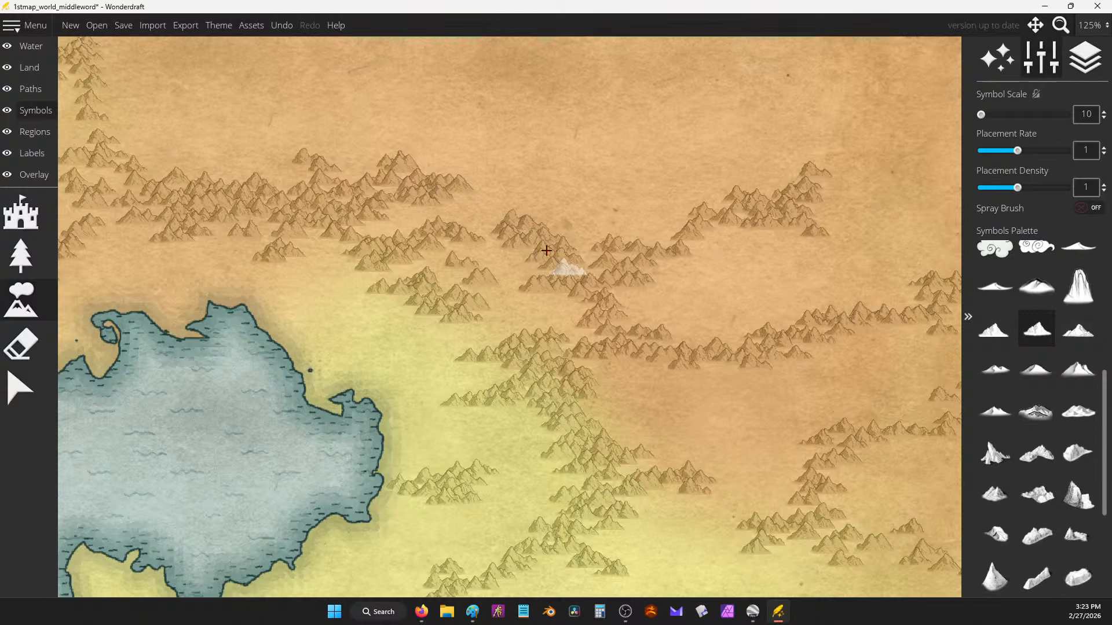
mouse_move(477, 200)
mouse_down()
mouse_move(509, 216)
mouse_move(492, 180)
mouse_move(555, 185)
mouse_move(638, 78)
mouse_move(597, 131)
mouse_move(593, 120)
mouse_move(546, 132)
mouse_up()
scroll(772, 290, up, 10)
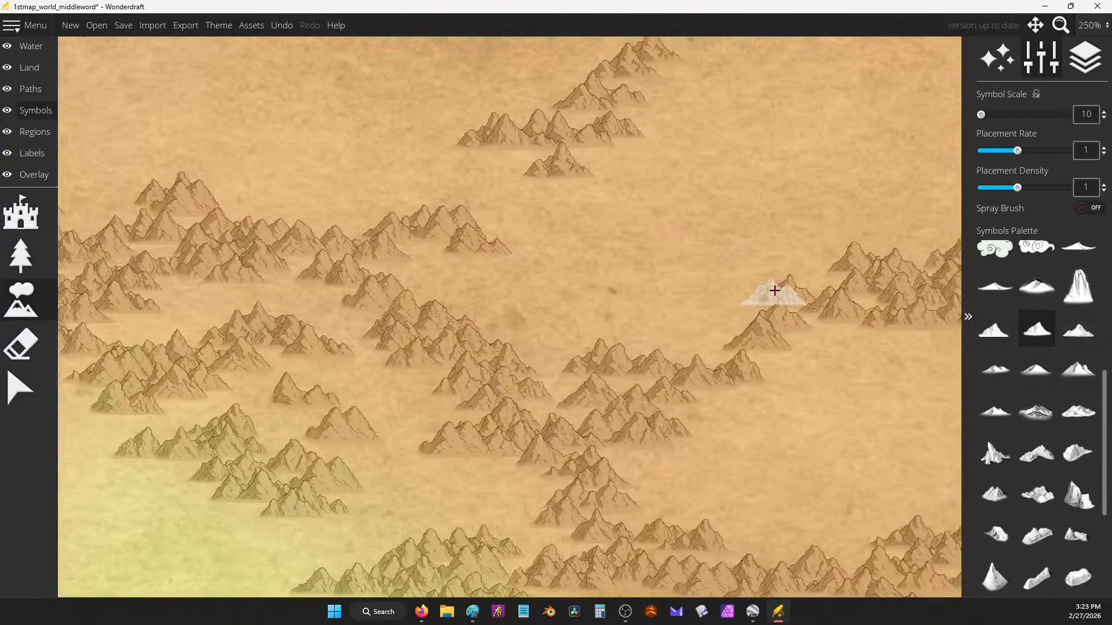
drag(637, 271, 508, 159)
mouse_move(564, 117)
mouse_down()
mouse_move(442, 293)
mouse_move(549, 364)
mouse_move(653, 320)
mouse_up()
scroll(653, 320, down, 5)
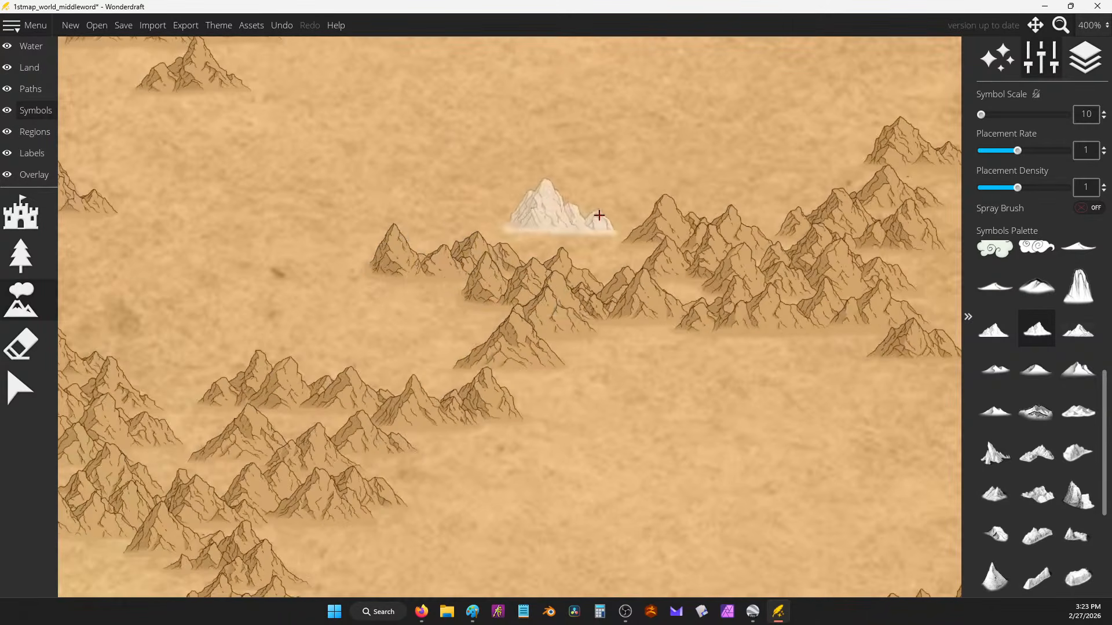
scroll(601, 249, down, 2)
scroll(606, 280, down, 5)
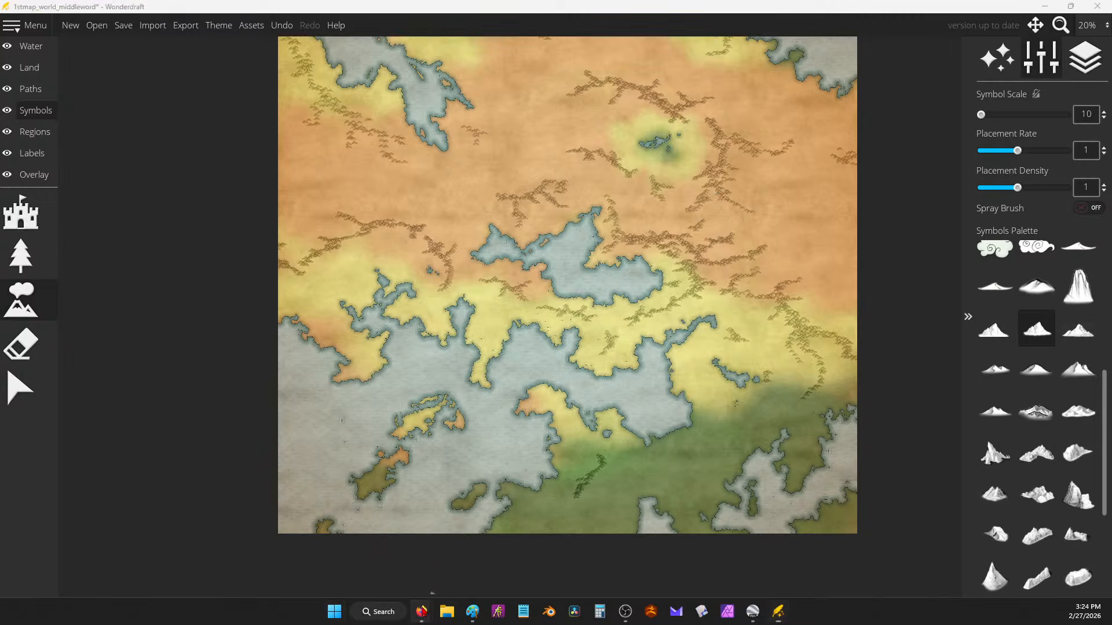
Step: Add the line 'We dont know who they are. Drain magic' to the notes, then minimize the browser
mouse_move(421, 611)
click(547, 559)
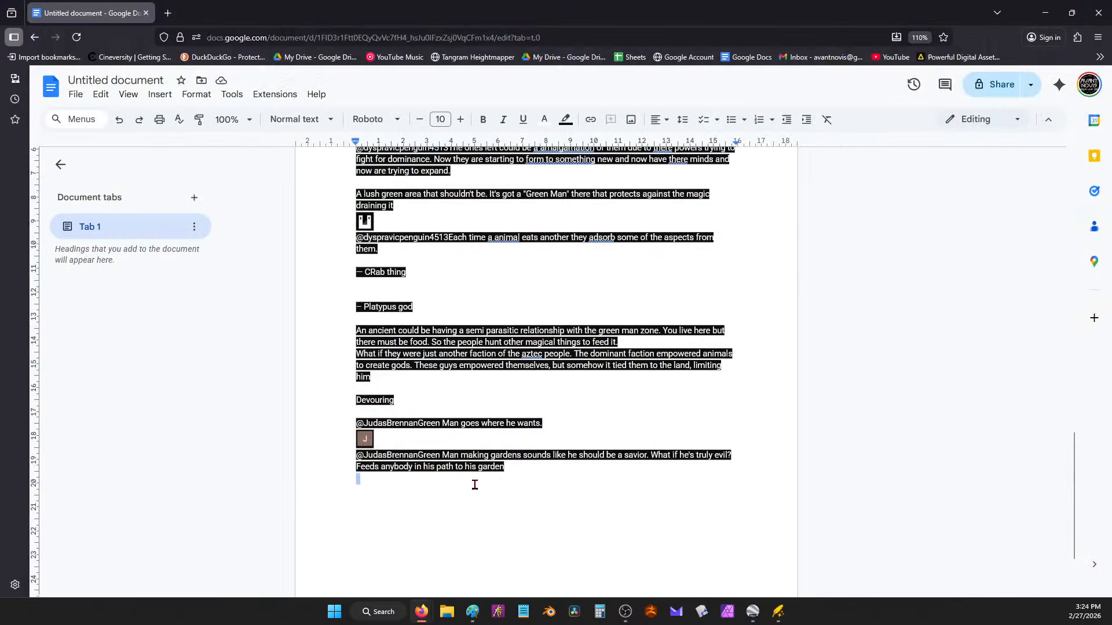
key(ctrl+v)
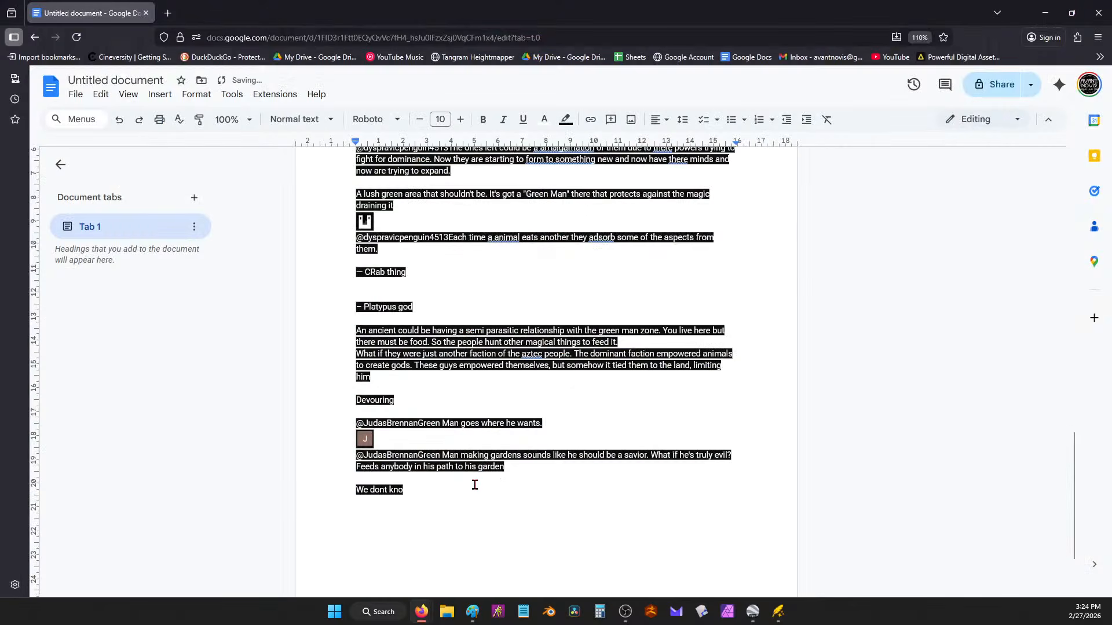
text(ho they are.)
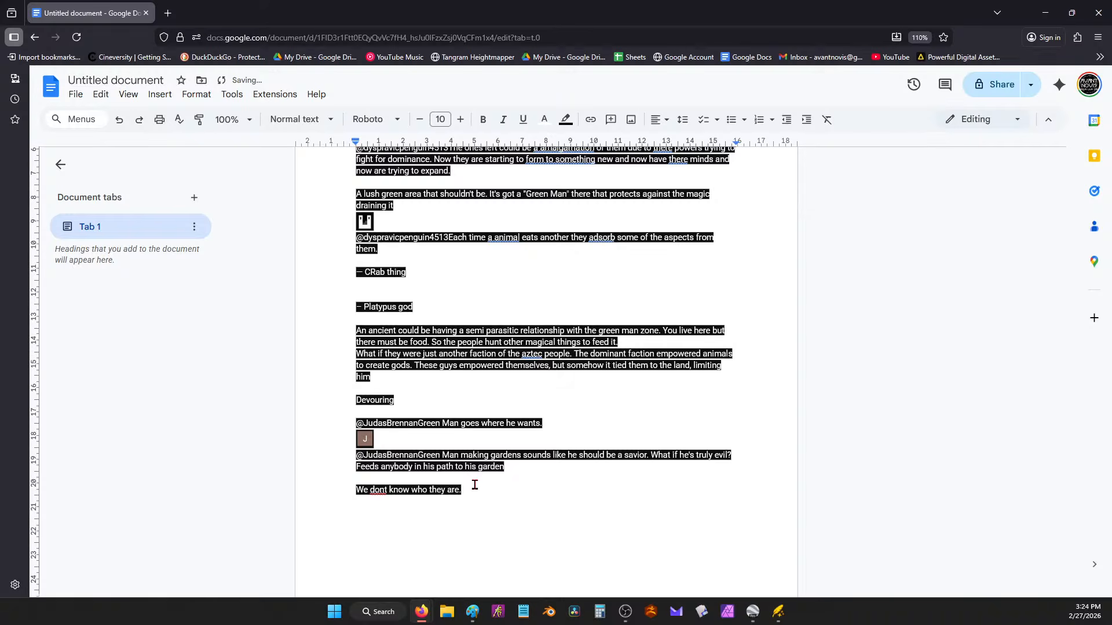
text( Drain magic)
click(1045, 13)
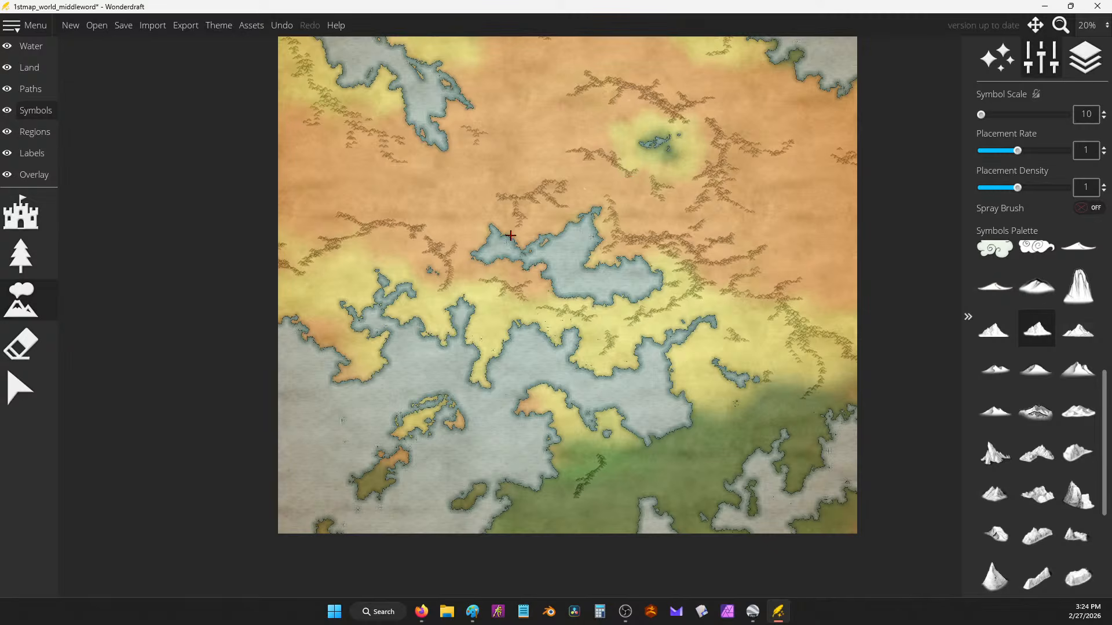
Step: Brush mountain clusters across the orange north and a range east of the green lake
scroll(725, 177, up, 5)
mouse_move(847, 300)
mouse_down()
mouse_move(920, 321)
mouse_move(839, 316)
mouse_up()
mouse_move(495, 188)
mouse_down()
mouse_move(528, 225)
mouse_move(481, 229)
mouse_move(546, 226)
mouse_up()
mouse_move(596, 196)
mouse_down()
mouse_move(667, 155)
mouse_move(684, 158)
mouse_move(669, 177)
mouse_move(684, 152)
mouse_move(668, 199)
mouse_move(685, 201)
mouse_move(674, 206)
mouse_move(674, 175)
mouse_move(665, 214)
mouse_move(610, 245)
mouse_move(642, 249)
mouse_up()
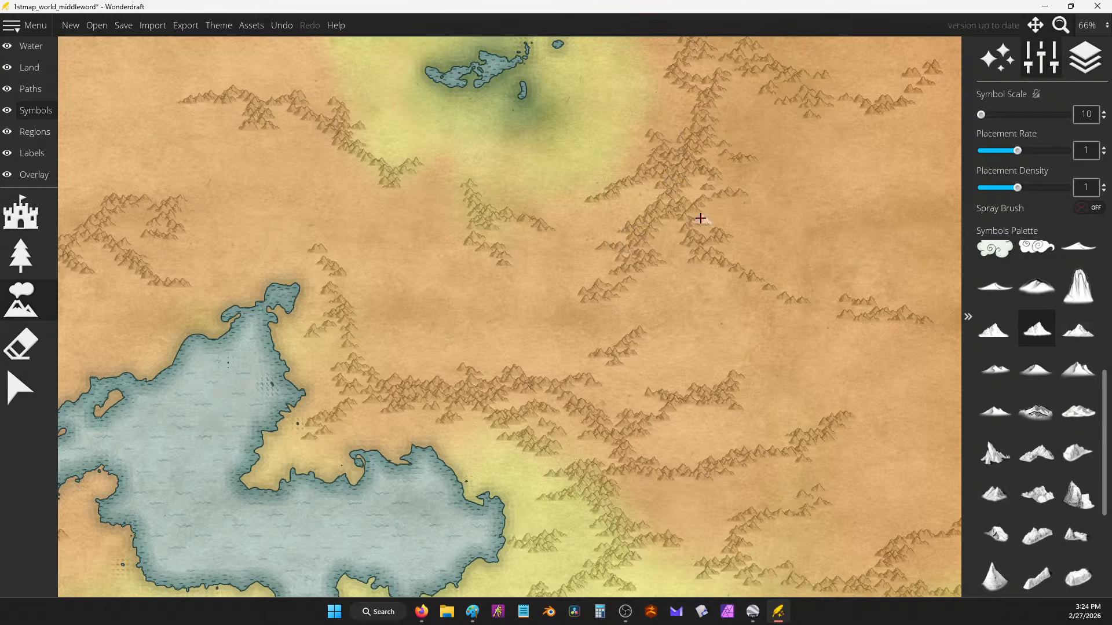
drag(700, 138, 678, 258)
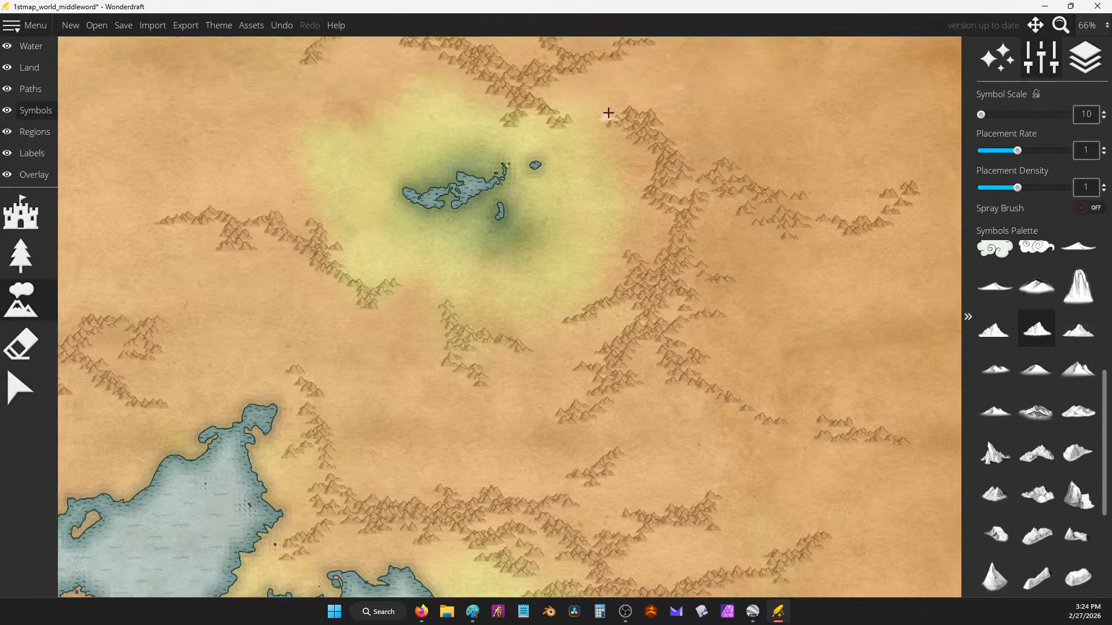
mouse_move(608, 113)
mouse_down()
mouse_move(687, 138)
mouse_move(722, 163)
mouse_move(706, 171)
mouse_move(741, 190)
mouse_move(767, 167)
mouse_move(770, 211)
mouse_up()
scroll(773, 209, down, 5)
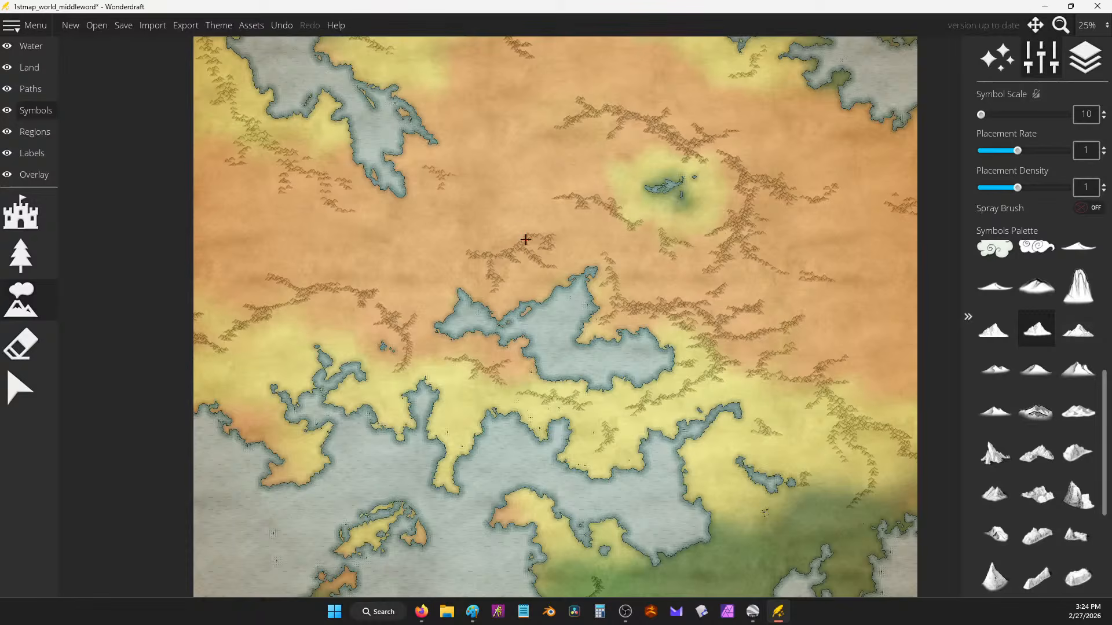
scroll(525, 240, up, 1)
drag(435, 266, 387, 242)
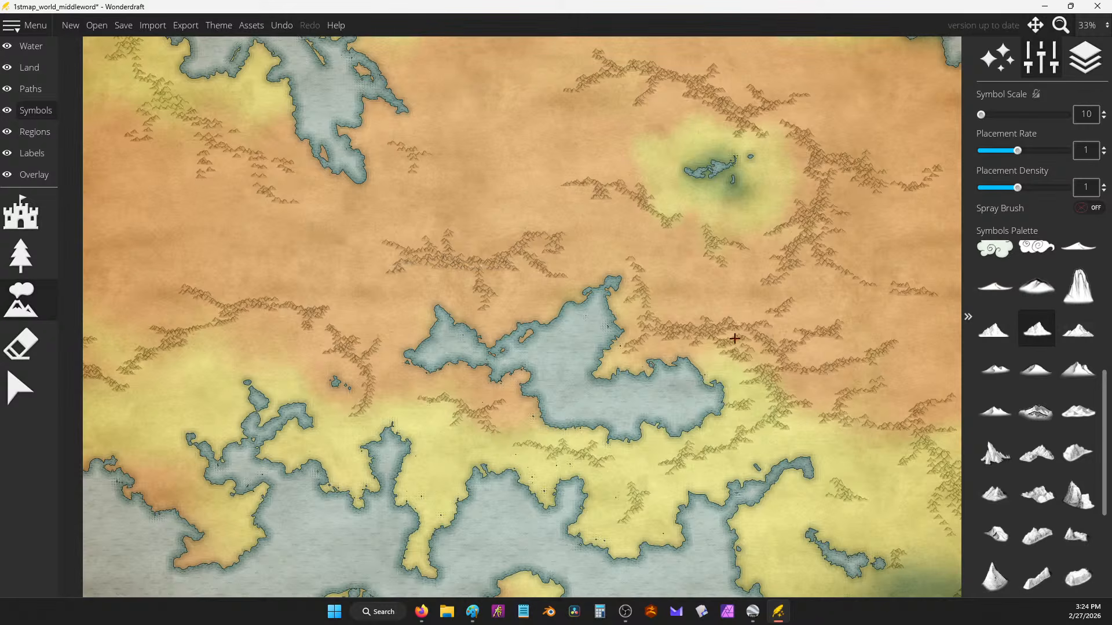
Step: Raise the mountain brush's Placement Density to 2
scroll(735, 338, up, 6)
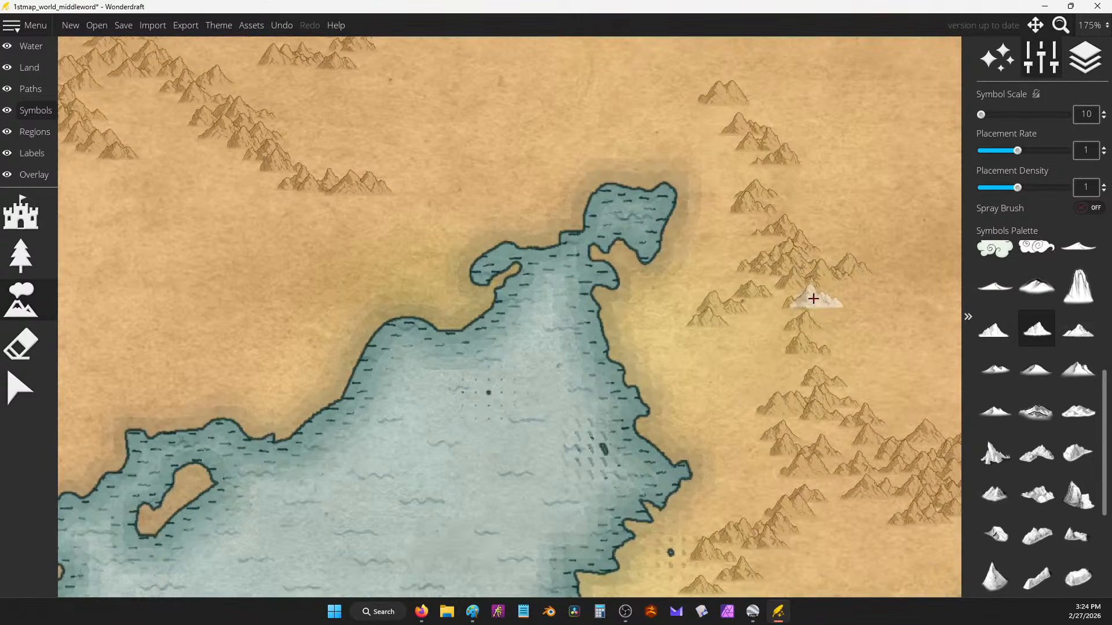
scroll(741, 259, down, 1)
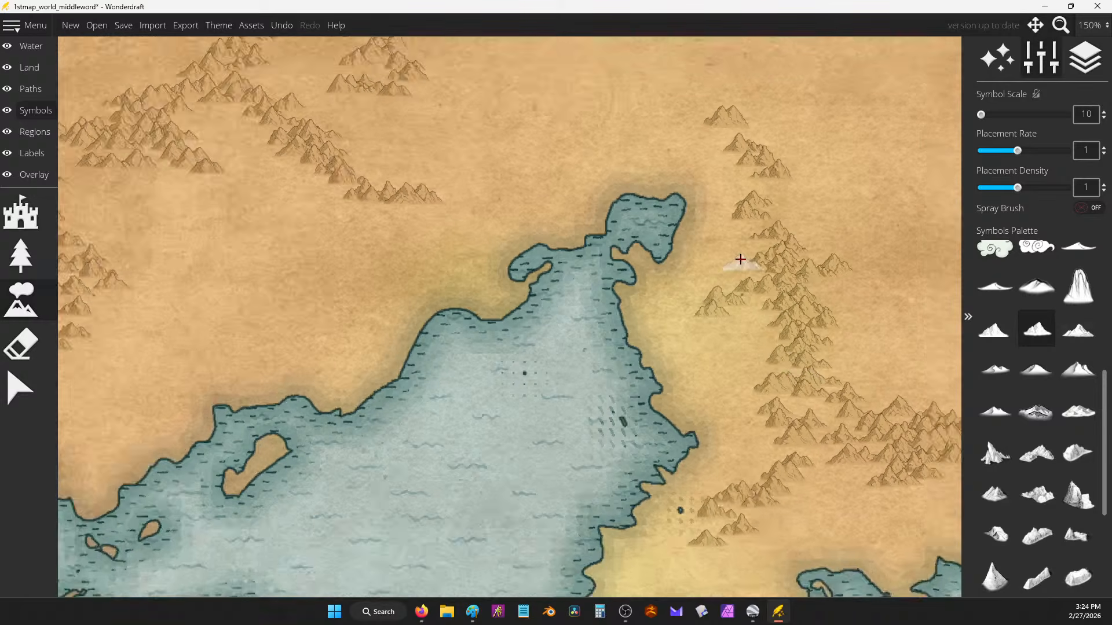
scroll(741, 259, down, 1)
scroll(1080, 188, up, 1)
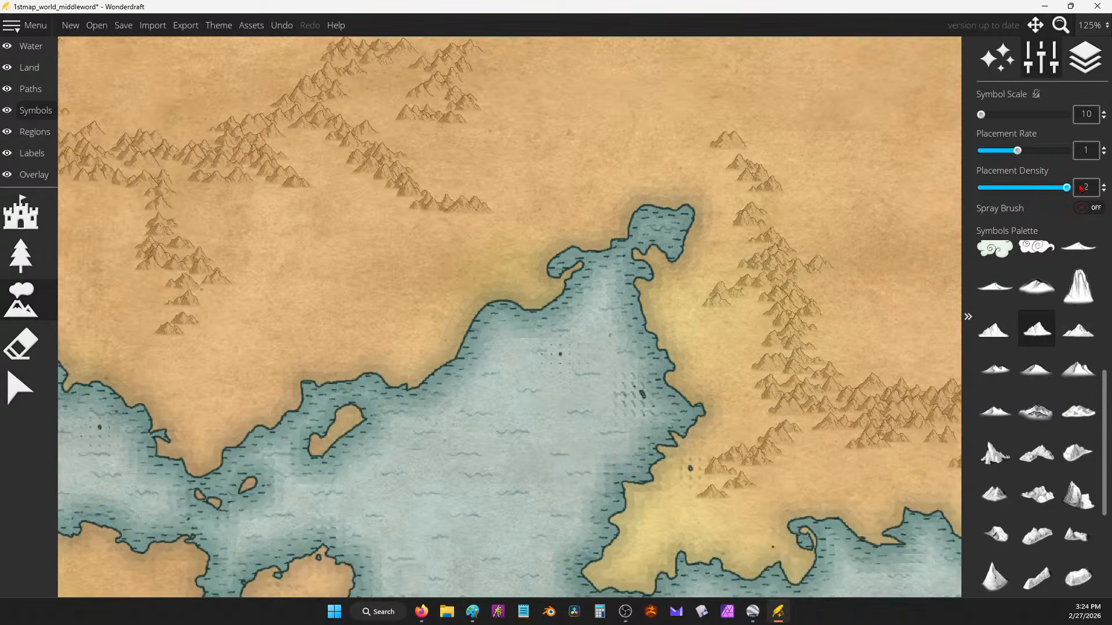
scroll(1081, 150, up, 1)
Step: Paint mountain strips along the ridges around the central lake and stamp two small clusters
mouse_move(757, 186)
mouse_down()
mouse_move(786, 341)
mouse_move(825, 394)
mouse_move(828, 418)
mouse_move(852, 415)
mouse_move(866, 434)
mouse_up()
scroll(609, 209, down, 3)
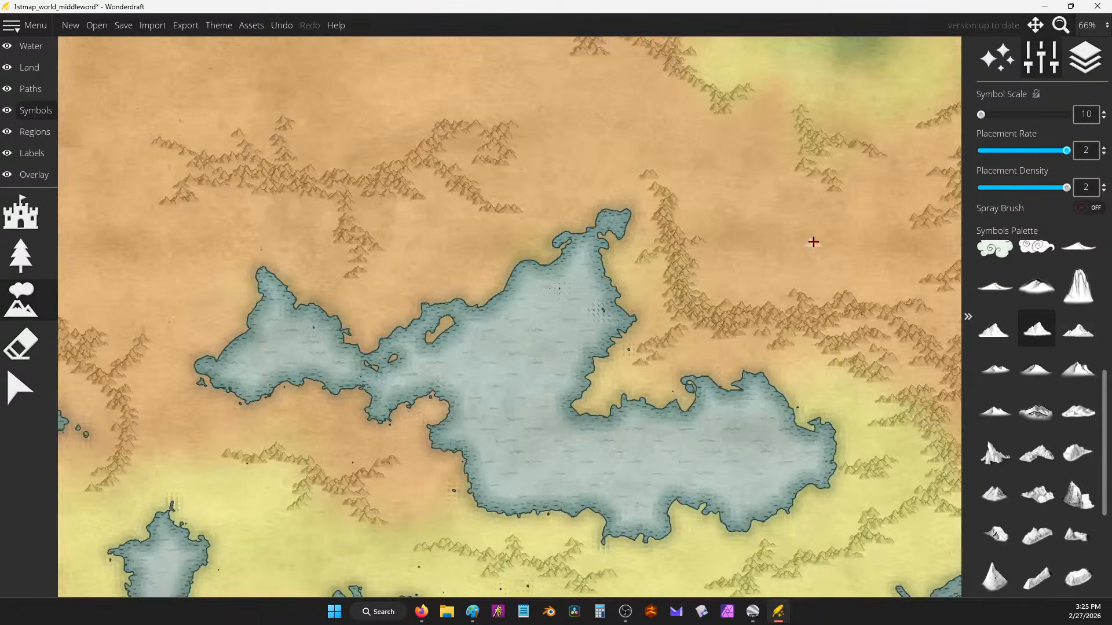
drag(813, 242, 621, 153)
mouse_move(576, 214)
mouse_down()
mouse_move(620, 229)
mouse_move(650, 225)
mouse_move(652, 215)
mouse_move(675, 222)
mouse_move(730, 245)
mouse_move(762, 291)
mouse_move(737, 306)
mouse_move(746, 391)
mouse_move(754, 367)
mouse_move(743, 407)
mouse_move(665, 450)
mouse_up()
drag(317, 326, 435, 230)
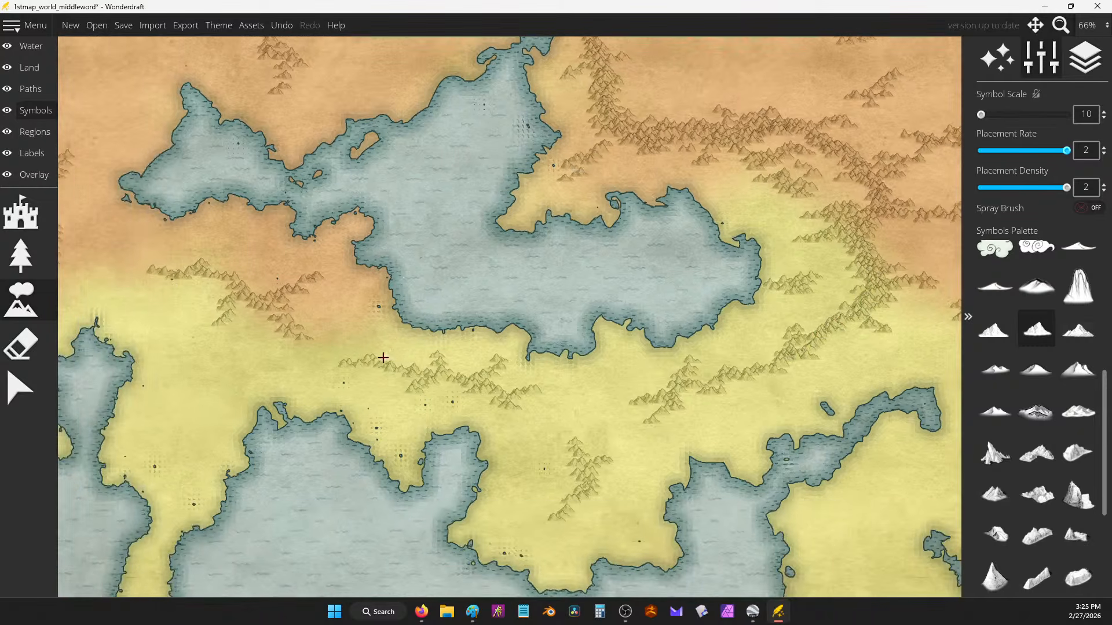
drag(383, 358, 505, 394)
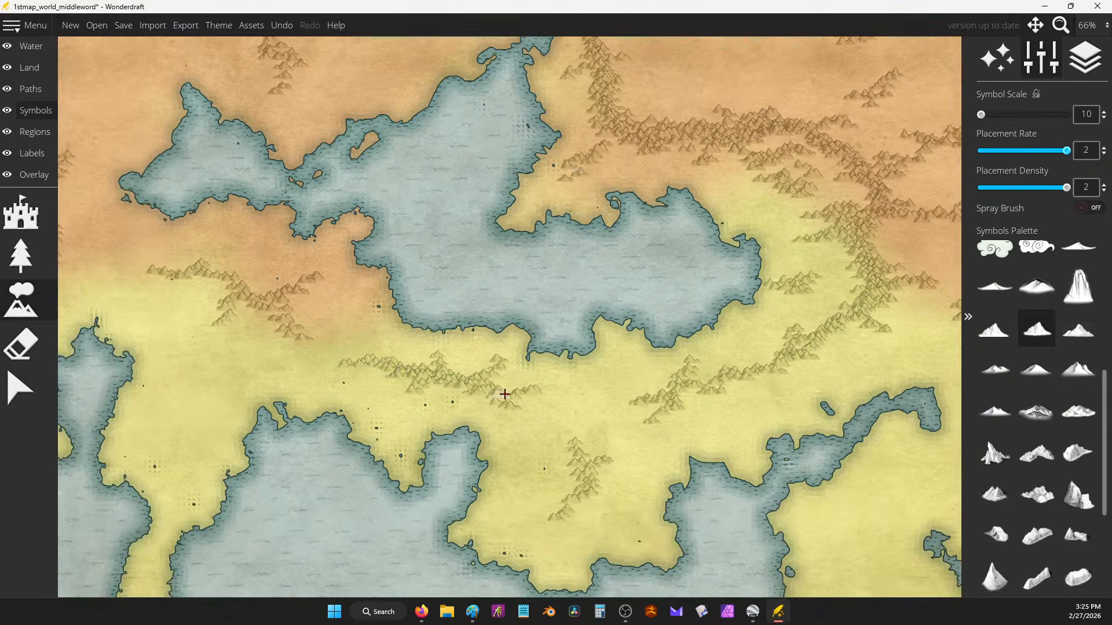
drag(282, 244, 641, 302)
mouse_move(352, 219)
mouse_down()
mouse_move(391, 247)
mouse_move(415, 288)
mouse_move(402, 334)
mouse_move(371, 352)
mouse_move(345, 399)
mouse_up()
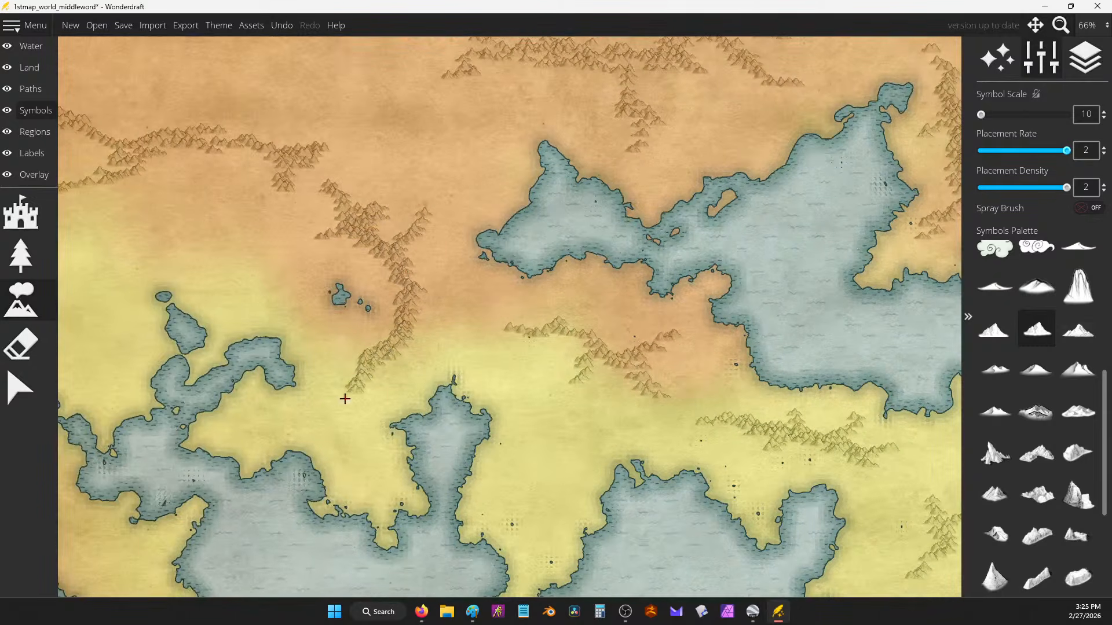
click(238, 427)
click(307, 268)
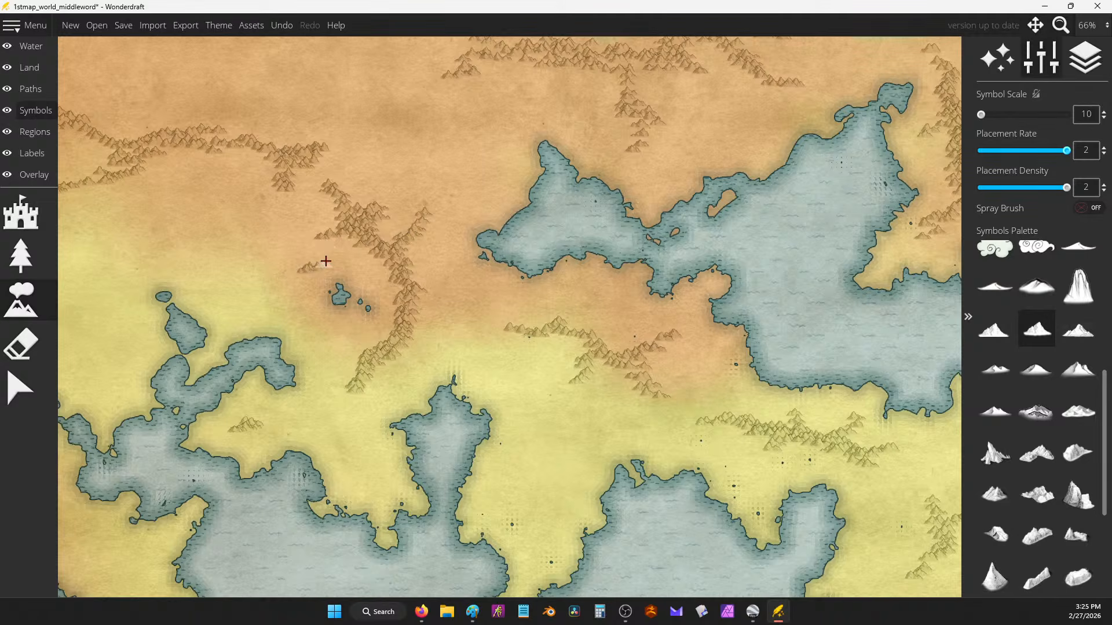
Step: Paint branching mountain ridges across the orange north, extending them eastward
mouse_move(283, 83)
mouse_down()
mouse_move(315, 104)
mouse_move(424, 251)
mouse_up()
drag(300, 168, 432, 281)
mouse_move(440, 136)
mouse_down()
mouse_move(461, 145)
mouse_move(457, 181)
mouse_move(489, 204)
mouse_up()
mouse_move(375, 102)
mouse_down()
mouse_move(350, 132)
mouse_move(373, 190)
mouse_move(452, 240)
mouse_move(369, 172)
mouse_move(308, 91)
mouse_up()
mouse_move(332, 143)
mouse_down()
mouse_move(297, 157)
mouse_move(306, 186)
mouse_move(266, 216)
mouse_up()
mouse_move(417, 182)
mouse_down()
mouse_move(476, 198)
mouse_move(490, 240)
mouse_move(528, 261)
mouse_up()
drag(566, 265, 576, 273)
drag(702, 220, 454, 194)
mouse_move(546, 195)
mouse_down()
mouse_move(576, 253)
mouse_move(550, 270)
mouse_move(593, 225)
mouse_move(624, 215)
mouse_move(575, 211)
mouse_up()
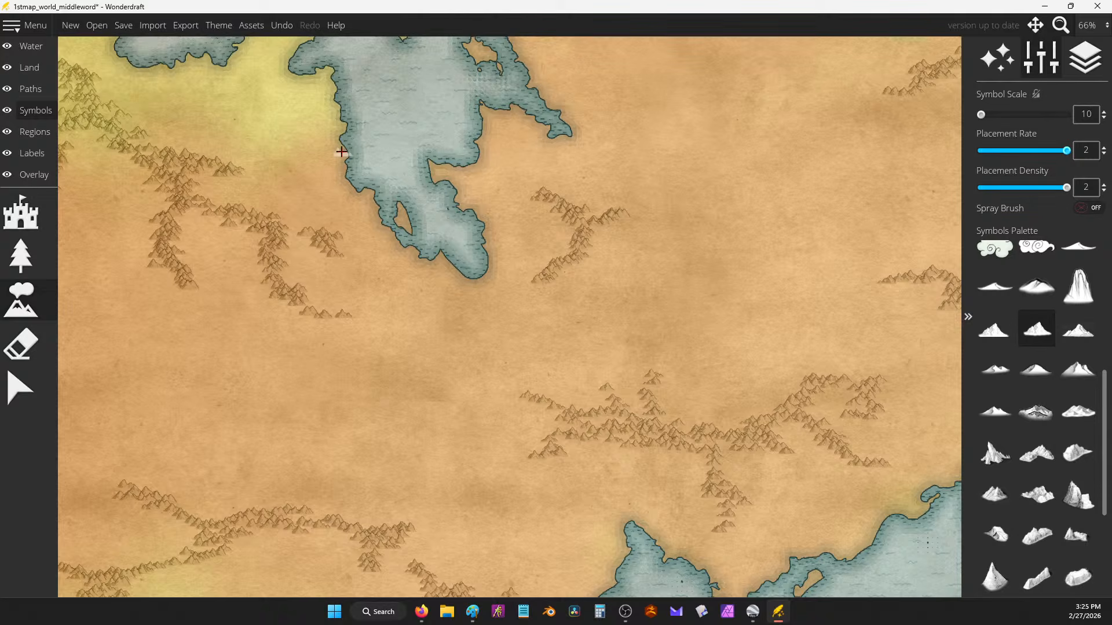
Step: Paint a long mountain range across the central land and extend it both ways
drag(524, 219, 494, 403)
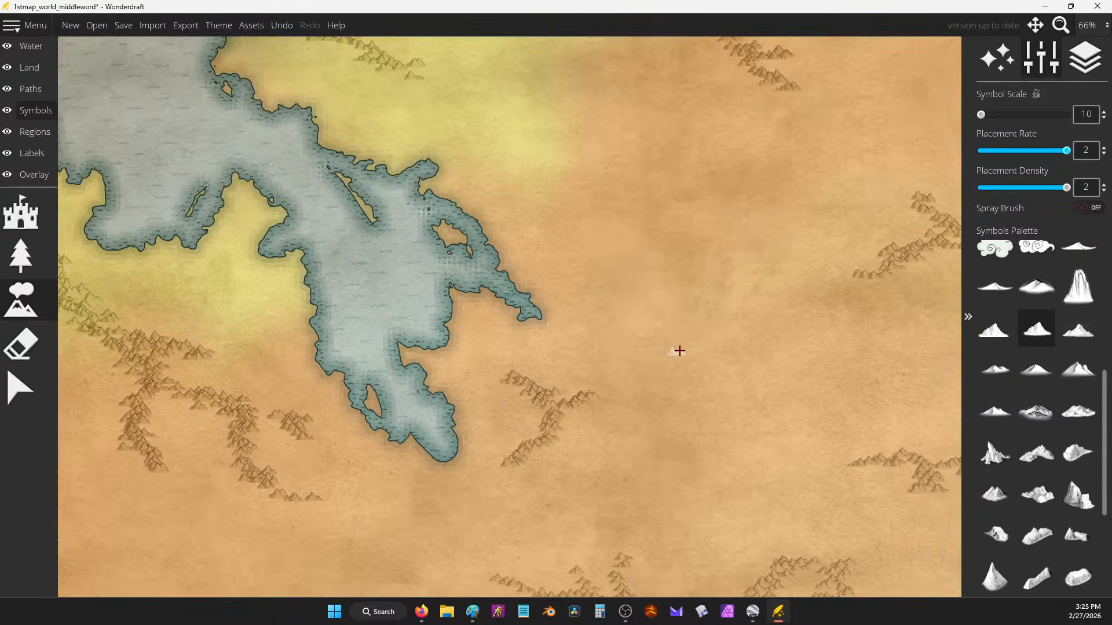
mouse_move(703, 330)
mouse_down()
mouse_move(662, 375)
mouse_move(591, 392)
mouse_move(548, 419)
mouse_up()
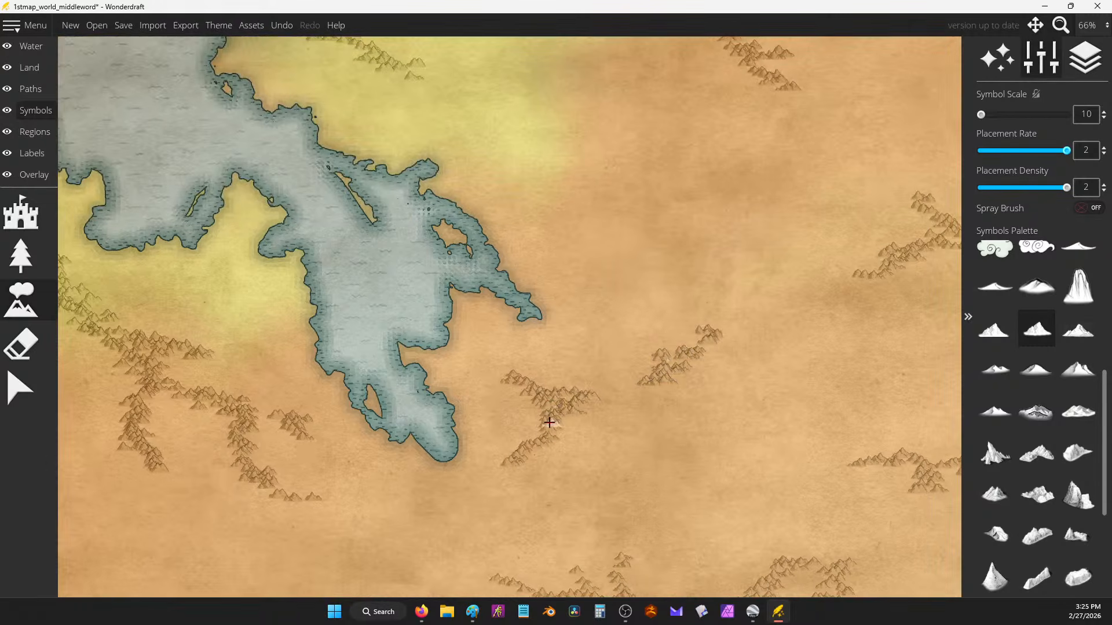
drag(751, 265, 458, 326)
mouse_move(650, 286)
mouse_down()
mouse_move(648, 303)
mouse_move(630, 262)
mouse_move(583, 232)
mouse_up()
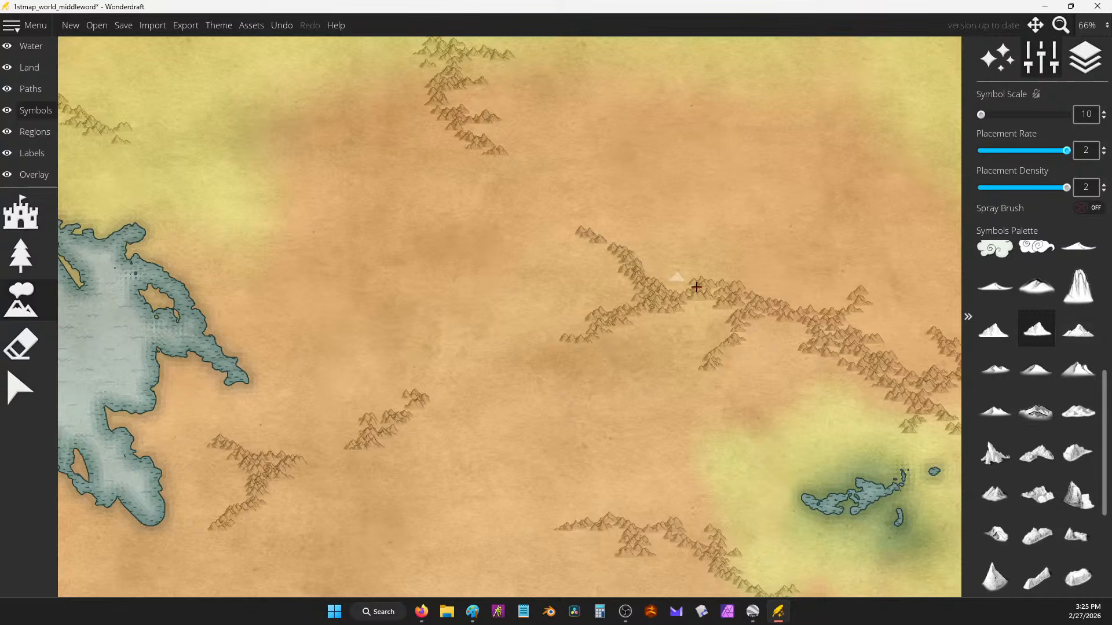
mouse_move(699, 297)
mouse_down()
mouse_move(785, 306)
mouse_move(849, 301)
mouse_move(845, 317)
mouse_move(938, 241)
mouse_up()
Step: Zoom in to paint a dense mountain ridge running down-right, then zoom back out to 25%
scroll(742, 231, down, 6)
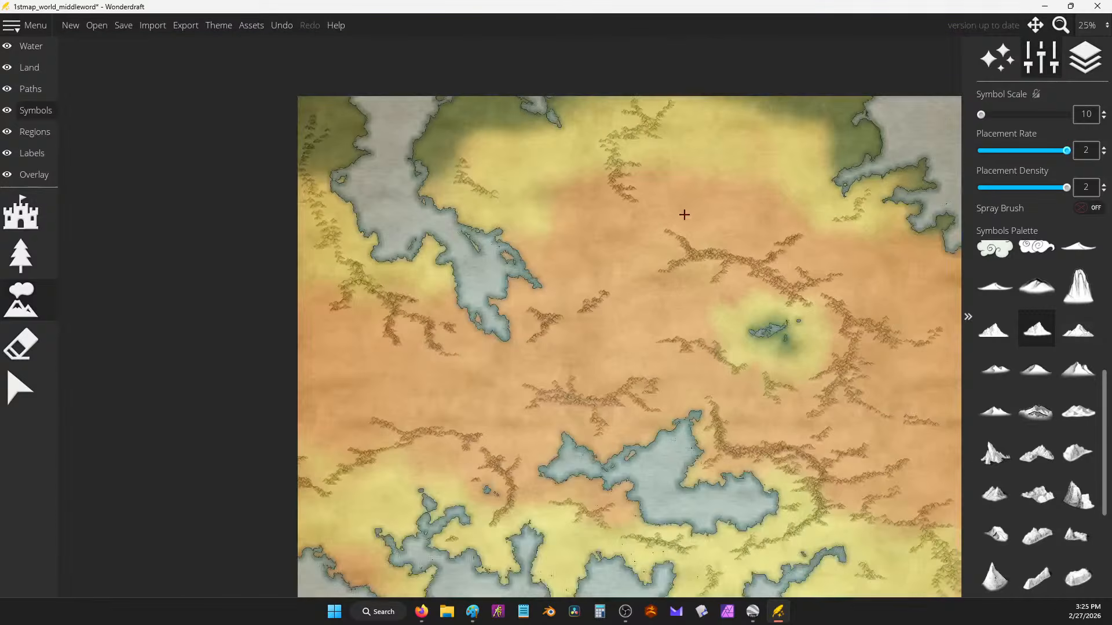
scroll(798, 318, up, 1)
scroll(645, 464, up, 1)
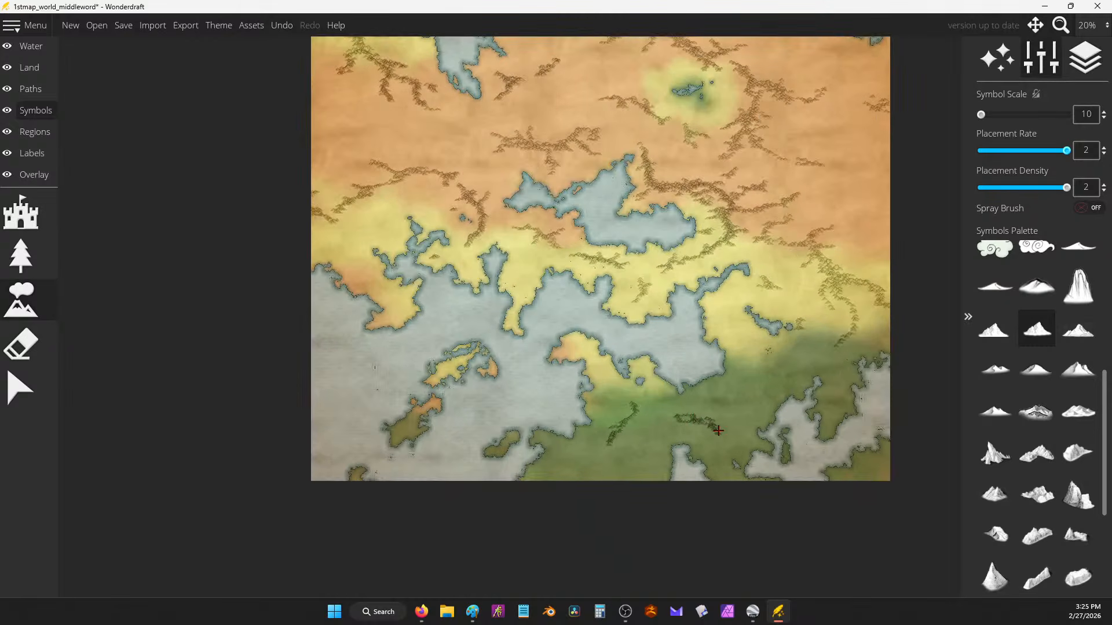
scroll(726, 228, up, 8)
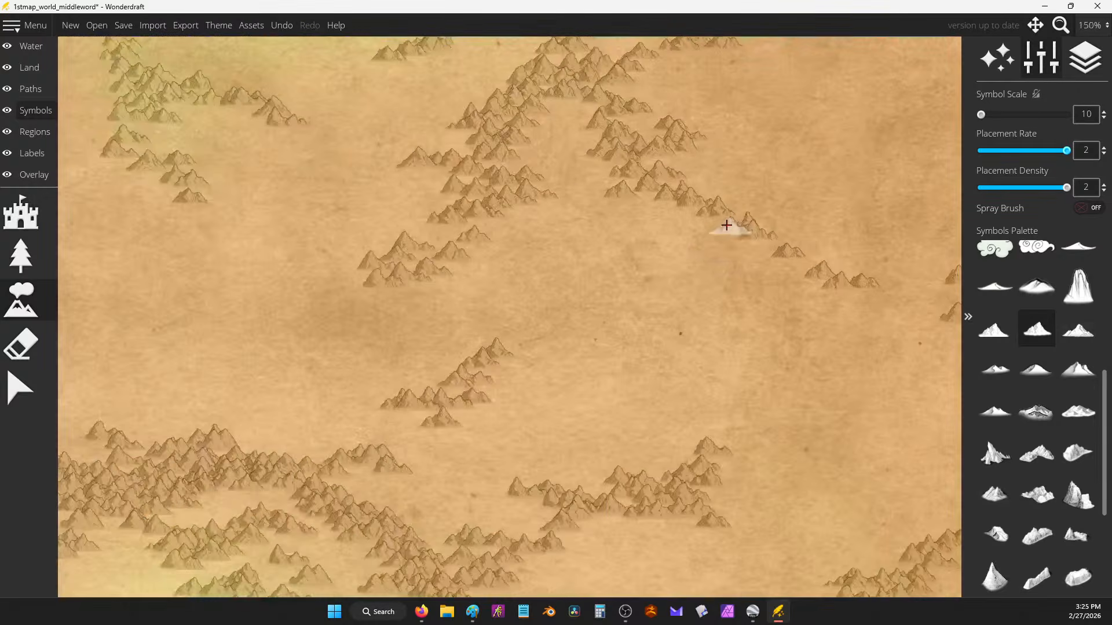
mouse_move(640, 221)
mouse_down()
mouse_move(671, 237)
mouse_move(679, 266)
mouse_move(705, 282)
mouse_move(644, 283)
mouse_move(768, 330)
mouse_move(820, 366)
mouse_move(801, 353)
mouse_up()
scroll(801, 352, down, 2)
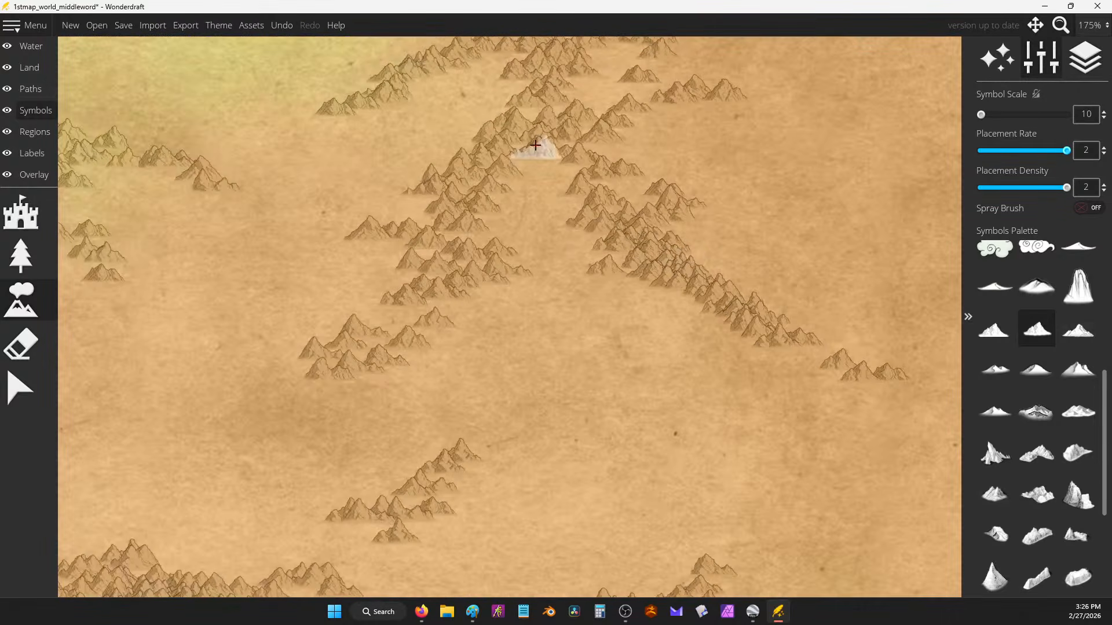
scroll(689, 183, down, 7)
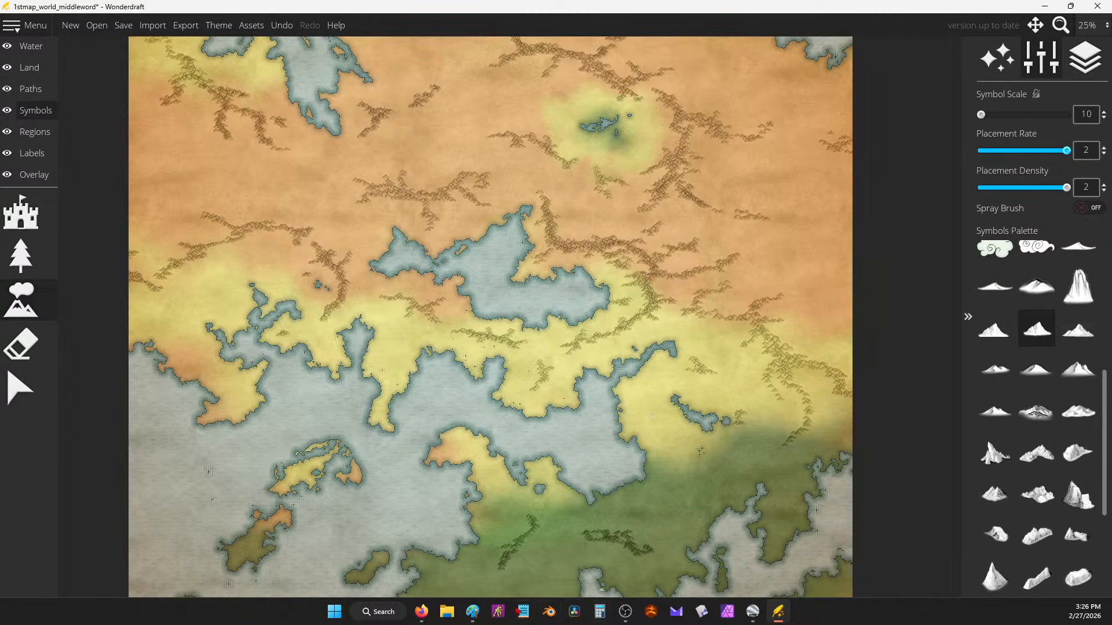
Step: Paste the Wonderdraft map screenshot into Paint and write a handwritten note with the Pencil
click(472, 611)
key(ctrl+v)
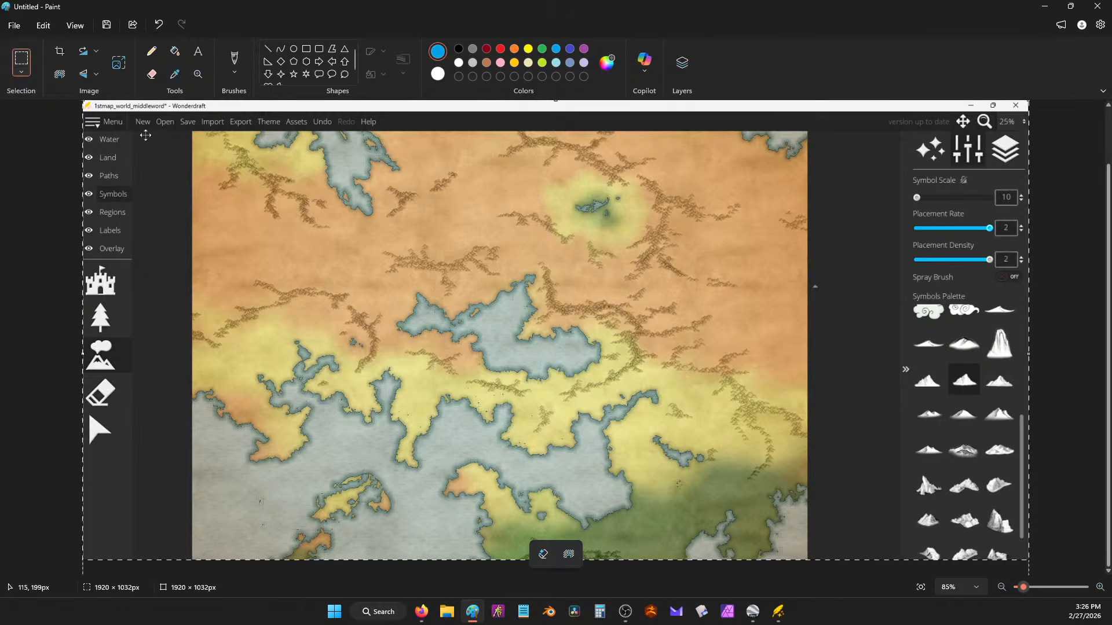
click(151, 51)
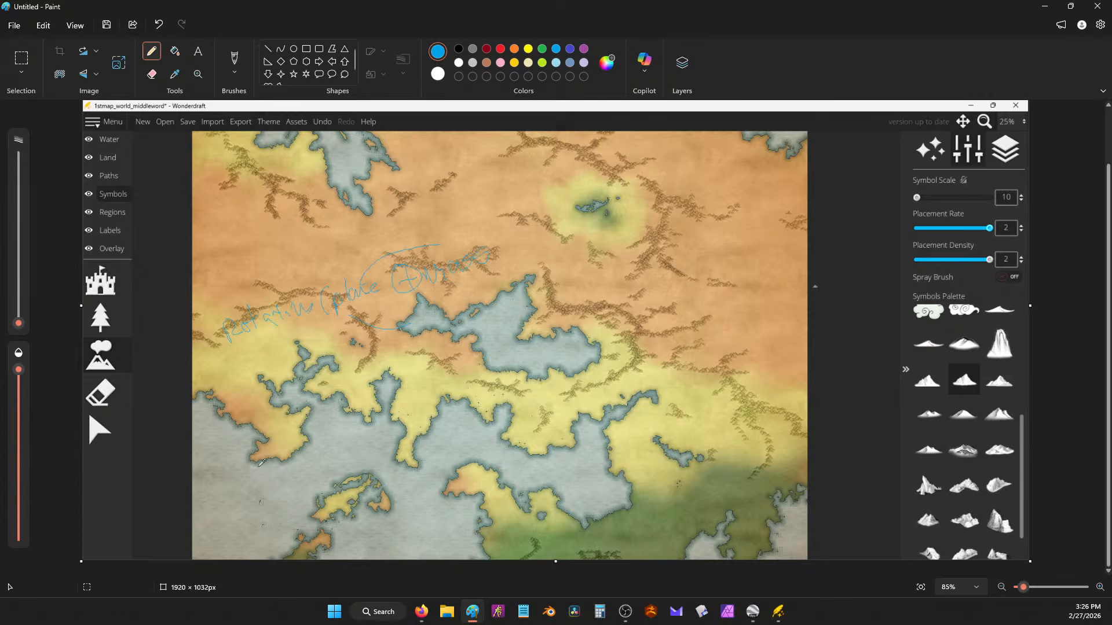
Step: Draw a thin red circle around the central lake area
click(501, 49)
mouse_move(703, 211)
mouse_down()
mouse_move(534, 257)
mouse_move(549, 471)
mouse_move(737, 428)
mouse_move(680, 214)
mouse_move(507, 282)
mouse_up()
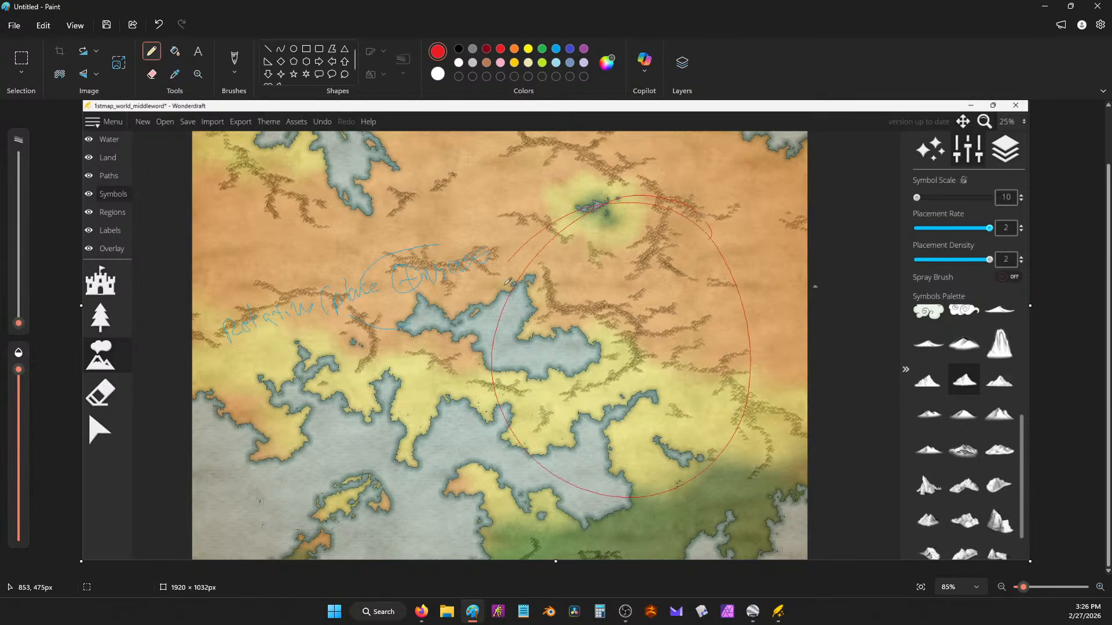
click(227, 59)
Step: With the Oil brush, paint a thick red ring, four red bands and a red arrow over the circle
click(234, 74)
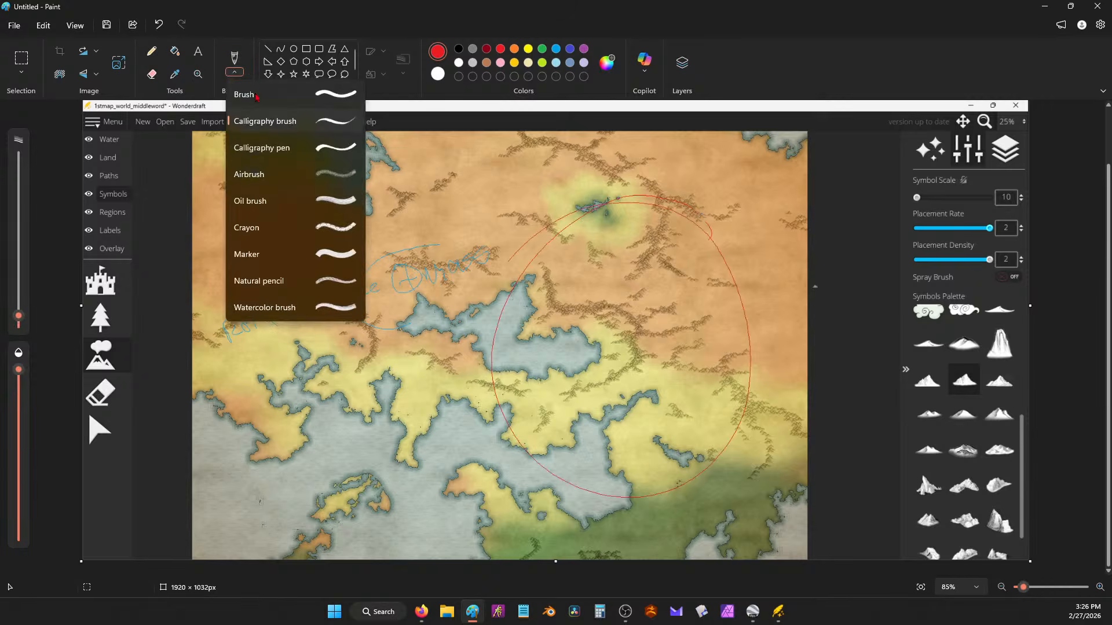
click(261, 200)
mouse_move(571, 267)
mouse_down()
mouse_move(671, 234)
mouse_move(719, 484)
mouse_move(743, 471)
mouse_up()
mouse_move(628, 242)
mouse_down()
mouse_move(512, 303)
mouse_move(506, 461)
mouse_move(746, 472)
mouse_up()
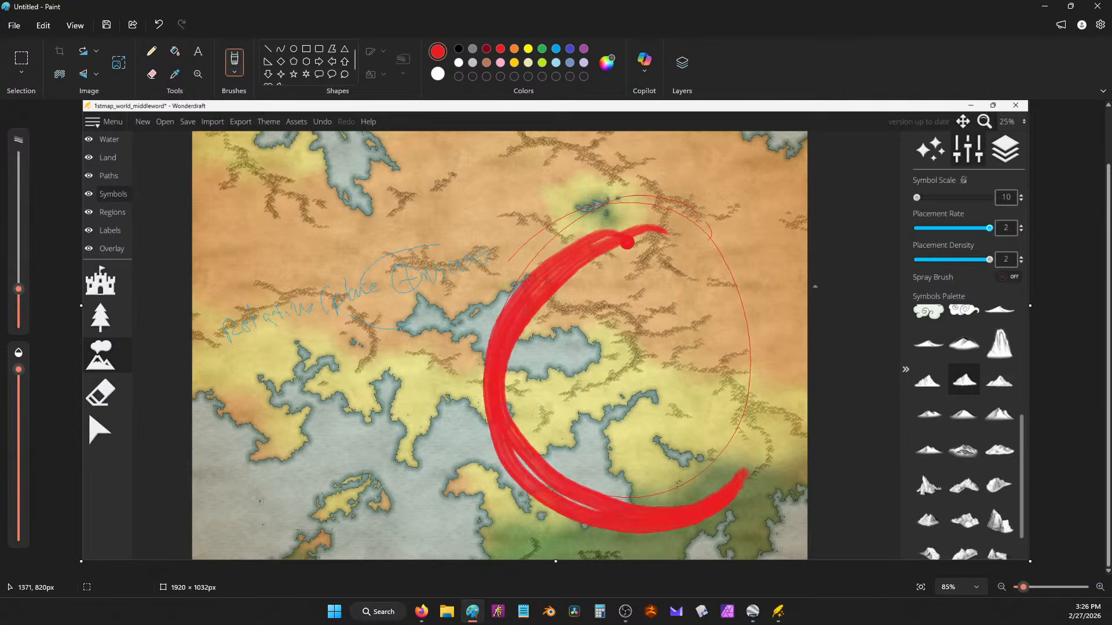
mouse_move(626, 229)
mouse_down()
mouse_move(764, 302)
mouse_move(731, 509)
mouse_move(764, 476)
mouse_up()
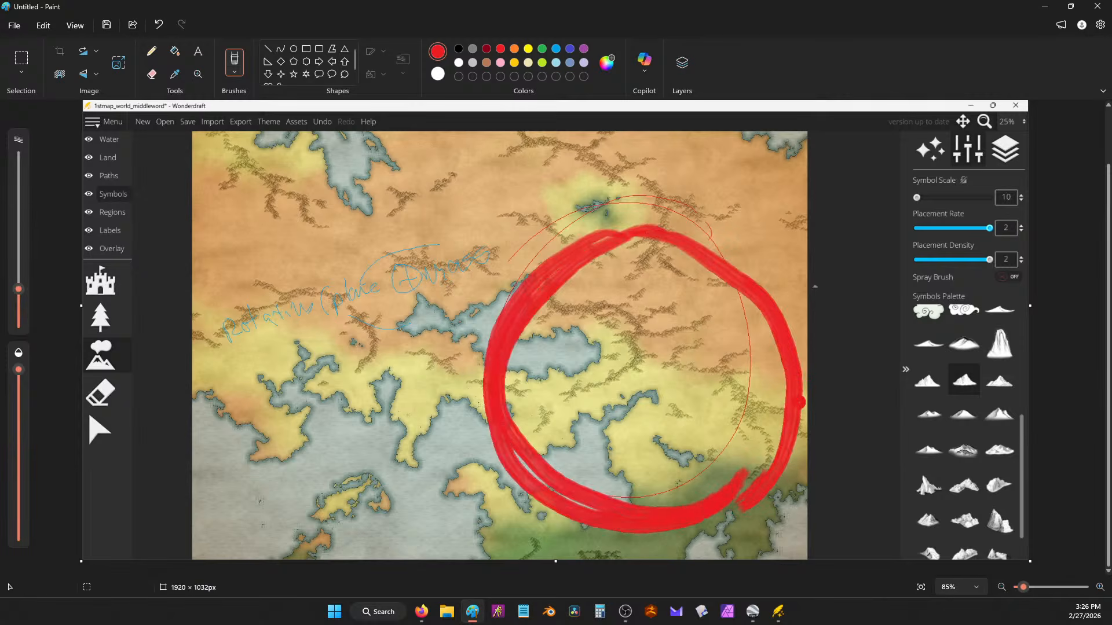
drag(478, 392, 822, 385)
drag(485, 341, 814, 338)
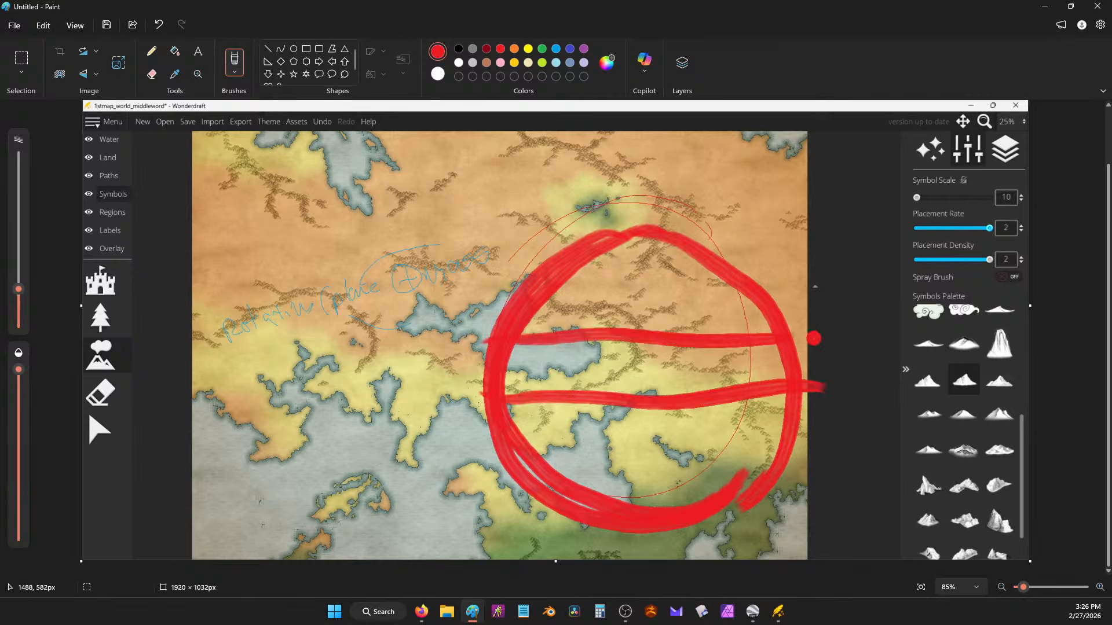
drag(508, 282, 750, 258)
drag(544, 458, 810, 455)
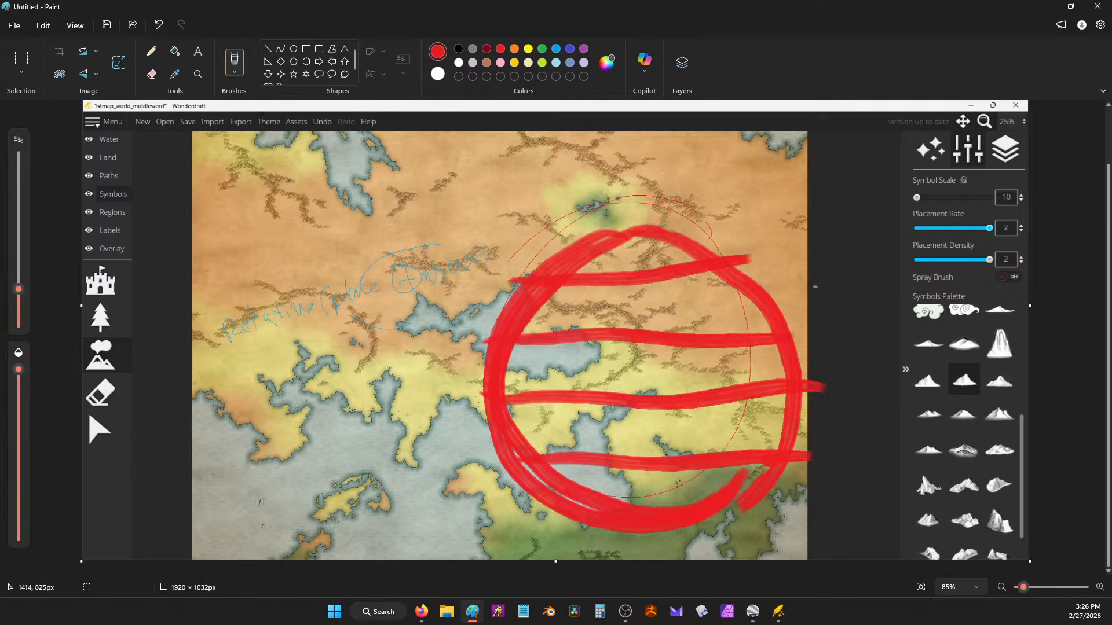
mouse_move(733, 181)
mouse_down()
mouse_move(720, 190)
mouse_move(743, 205)
mouse_up()
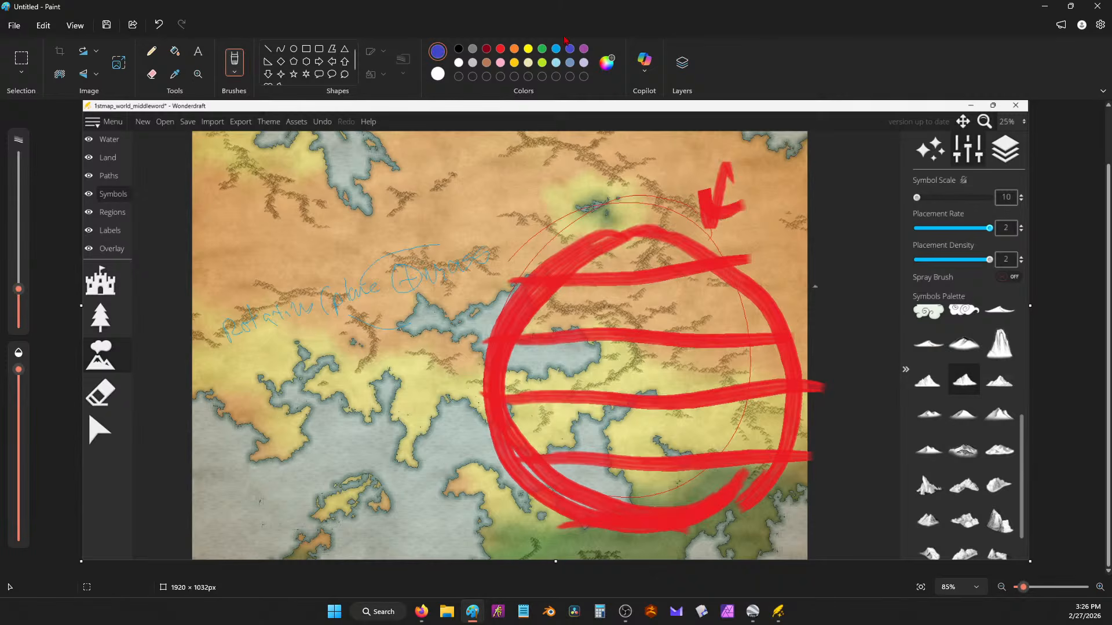
Step: Fill the circled area with rows of blue swirls and hooks
mouse_move(587, 278)
mouse_down()
mouse_move(557, 329)
mouse_move(583, 333)
mouse_move(597, 305)
mouse_move(585, 307)
mouse_move(631, 284)
mouse_move(615, 324)
mouse_move(676, 321)
mouse_move(654, 309)
mouse_up()
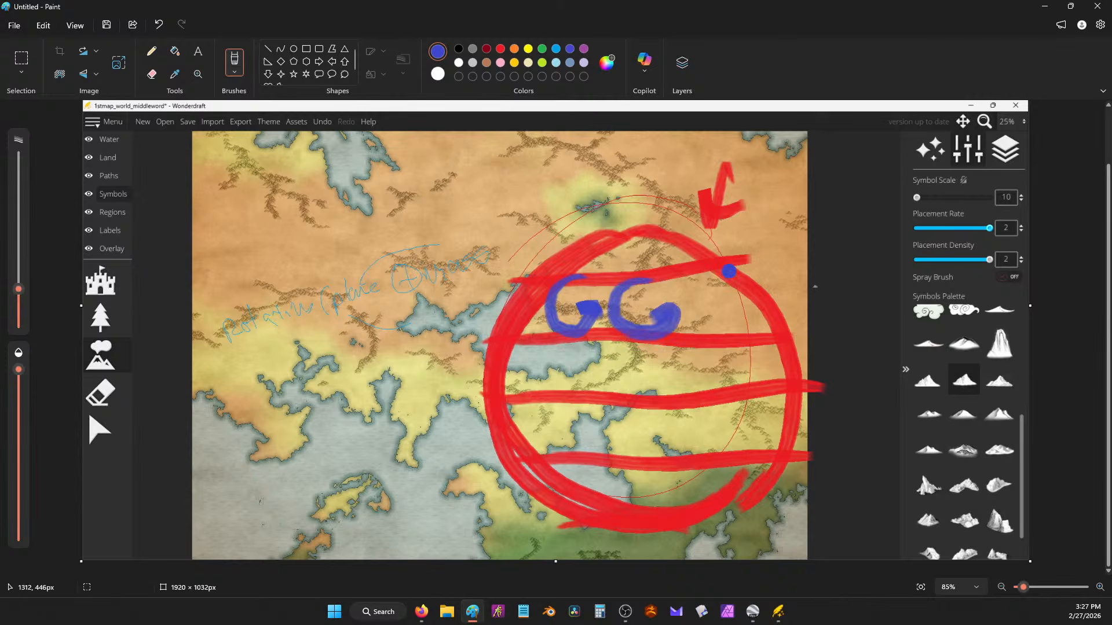
mouse_move(720, 284)
mouse_down()
mouse_move(691, 278)
mouse_move(707, 333)
mouse_move(737, 314)
mouse_move(716, 320)
mouse_up()
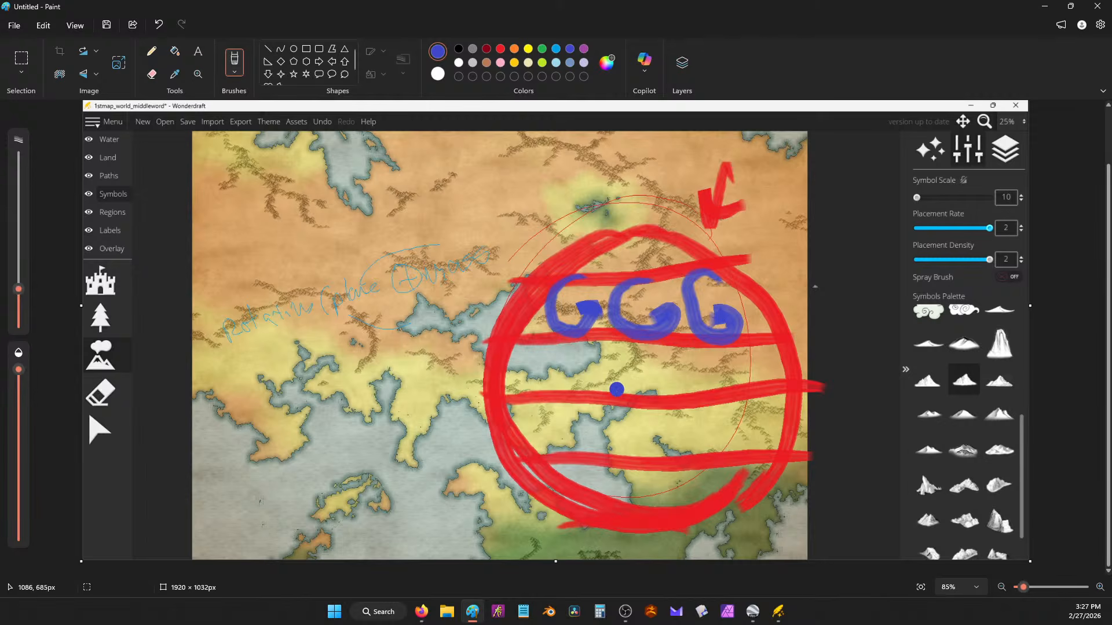
mouse_move(607, 337)
mouse_down()
mouse_move(630, 366)
mouse_move(581, 379)
mouse_move(572, 368)
mouse_move(598, 359)
mouse_up()
click(656, 342)
mouse_move(682, 348)
mouse_down()
mouse_move(654, 395)
mouse_move(642, 387)
mouse_up()
click(747, 341)
mouse_move(747, 341)
mouse_down()
mouse_move(742, 389)
mouse_move(710, 383)
mouse_up()
mouse_move(556, 344)
mouse_down()
mouse_move(532, 394)
mouse_move(515, 375)
mouse_move(550, 447)
mouse_move(646, 420)
mouse_move(617, 447)
mouse_move(648, 437)
mouse_up()
click(647, 419)
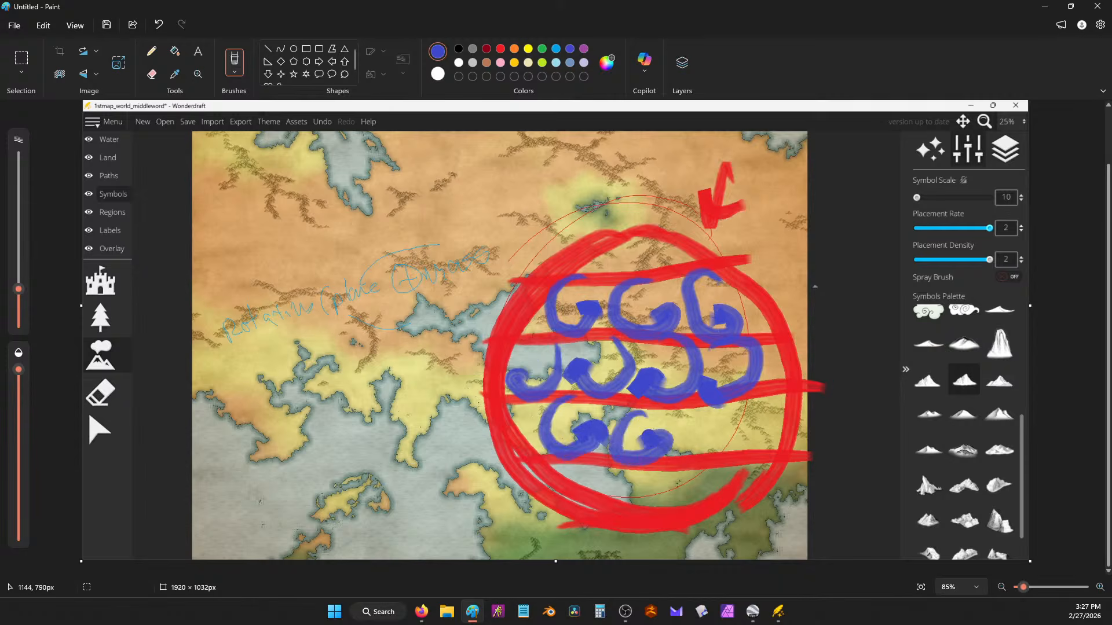
mouse_move(713, 411)
mouse_down()
mouse_move(692, 416)
mouse_move(709, 445)
mouse_up()
drag(779, 394, 778, 437)
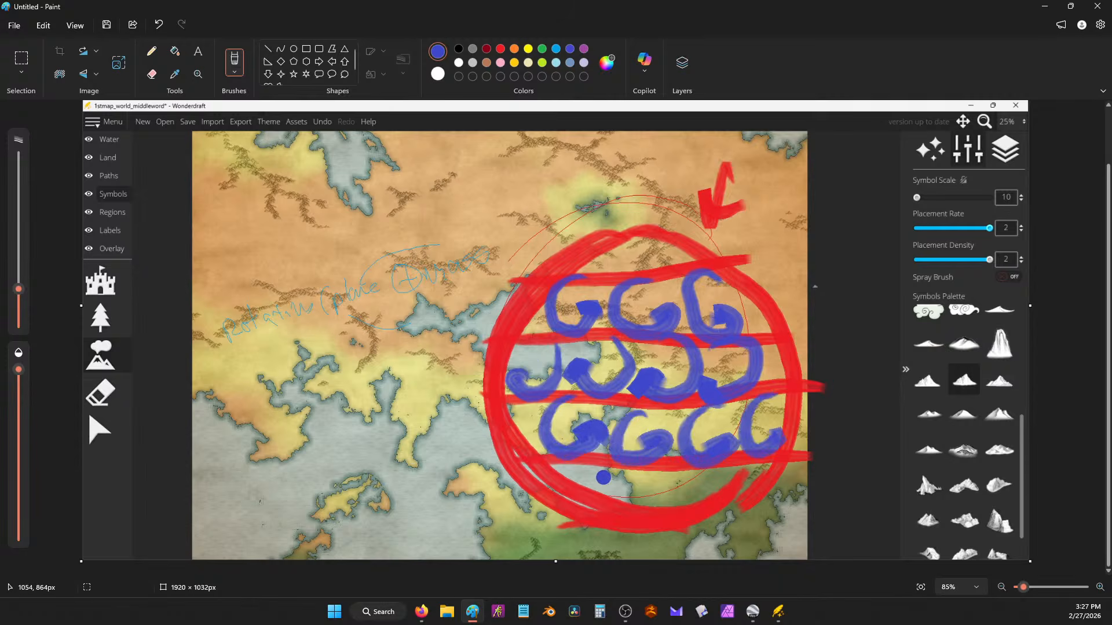
drag(604, 477, 591, 510)
drag(677, 470, 644, 511)
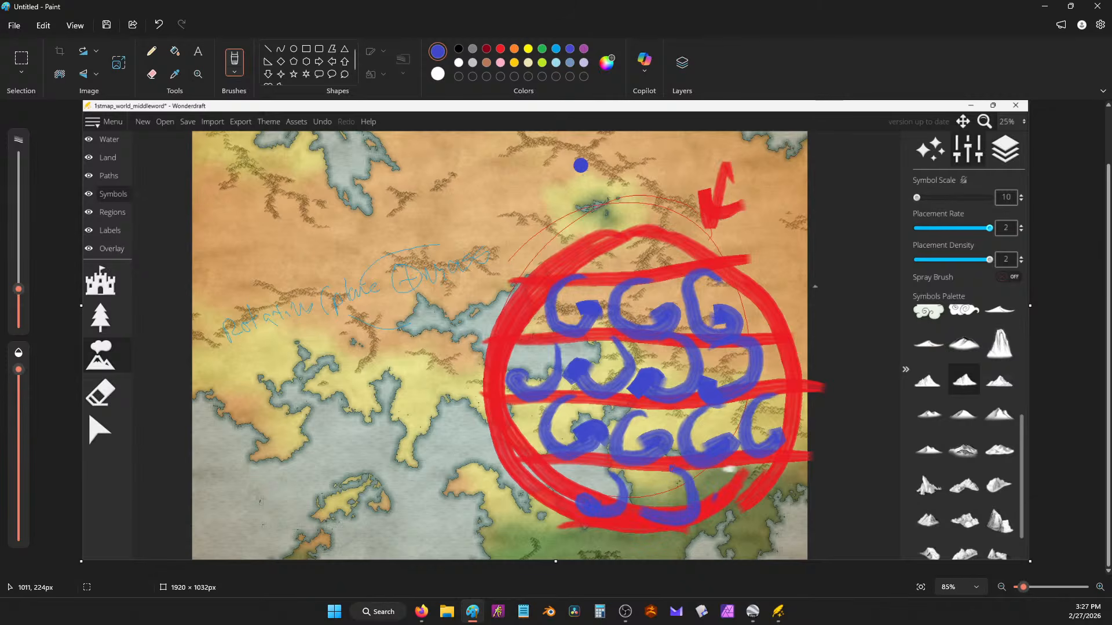
Step: Paste a clean map screenshot over the scribbles and draw a thin red Pencil line across it
key(ctrl+v)
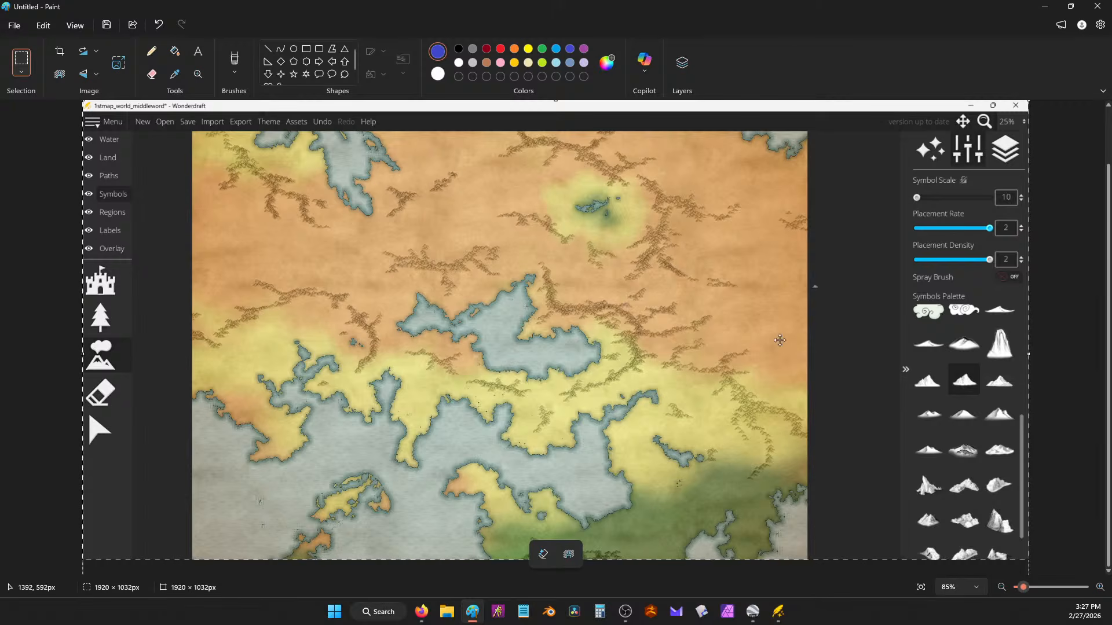
drag(196, 307, 194, 306)
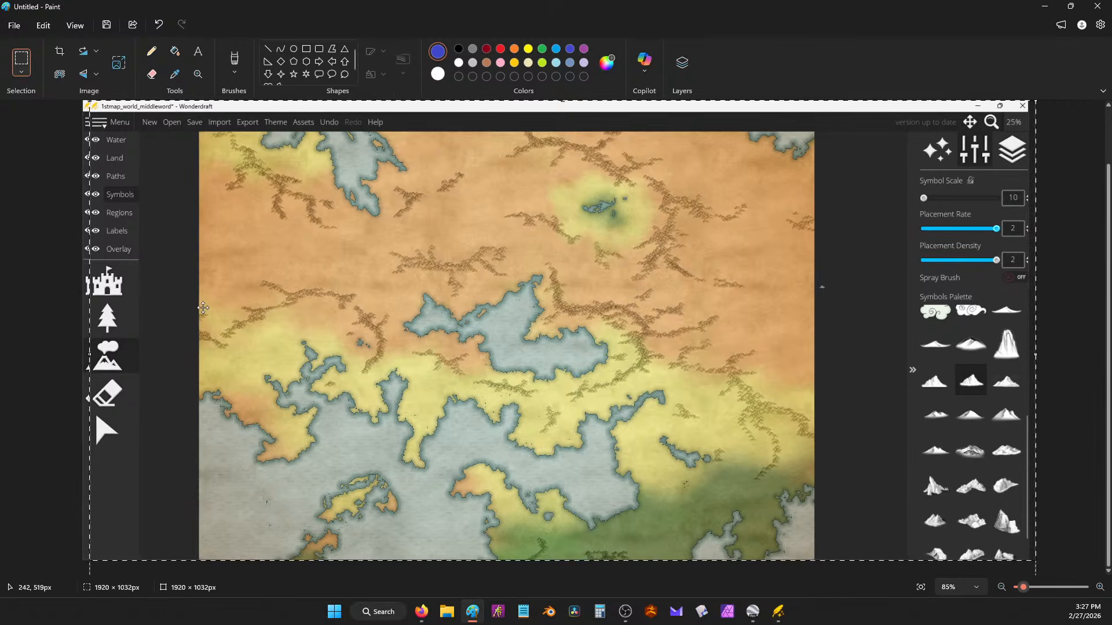
click(556, 49)
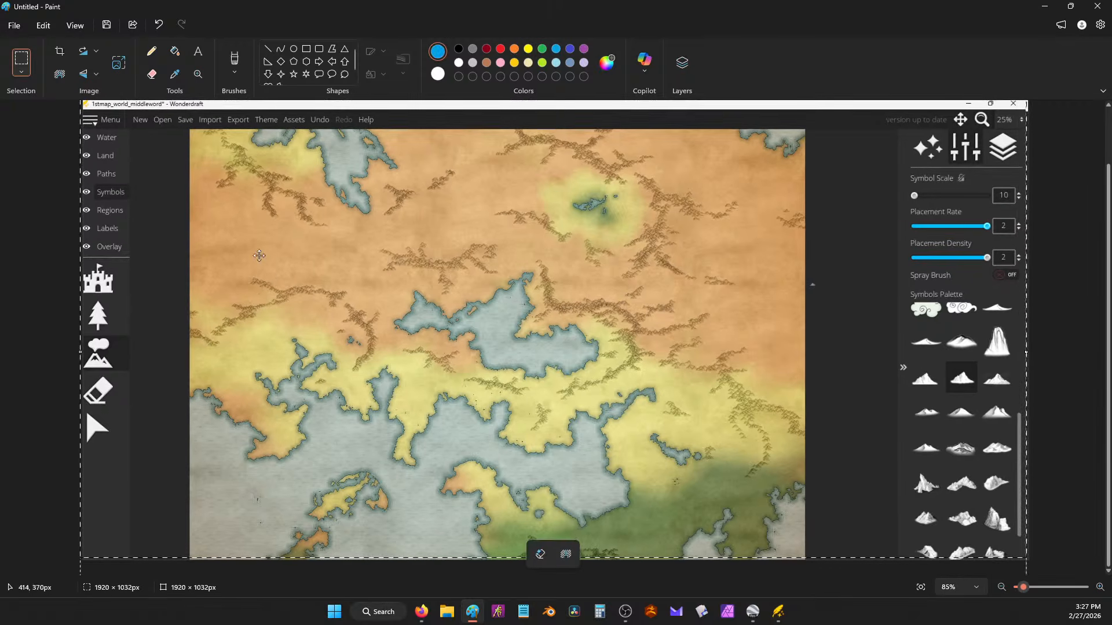
click(500, 50)
click(151, 51)
drag(795, 329, 255, 334)
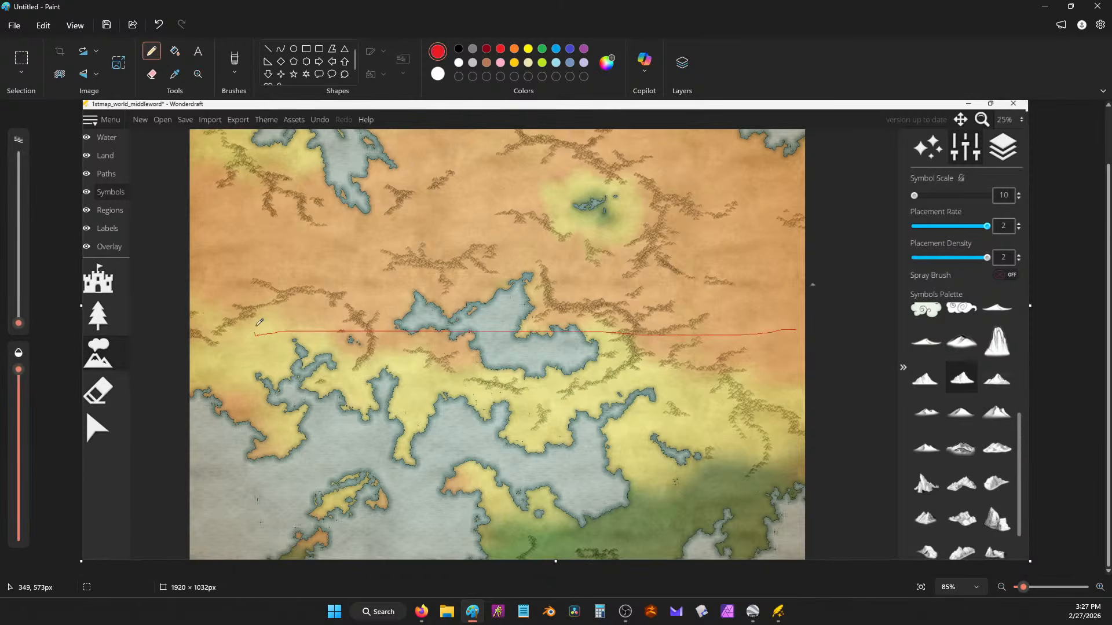
Step: With the blue Marker brush, paint bands across the middle and top, undoing an extra vertical stroke
click(240, 59)
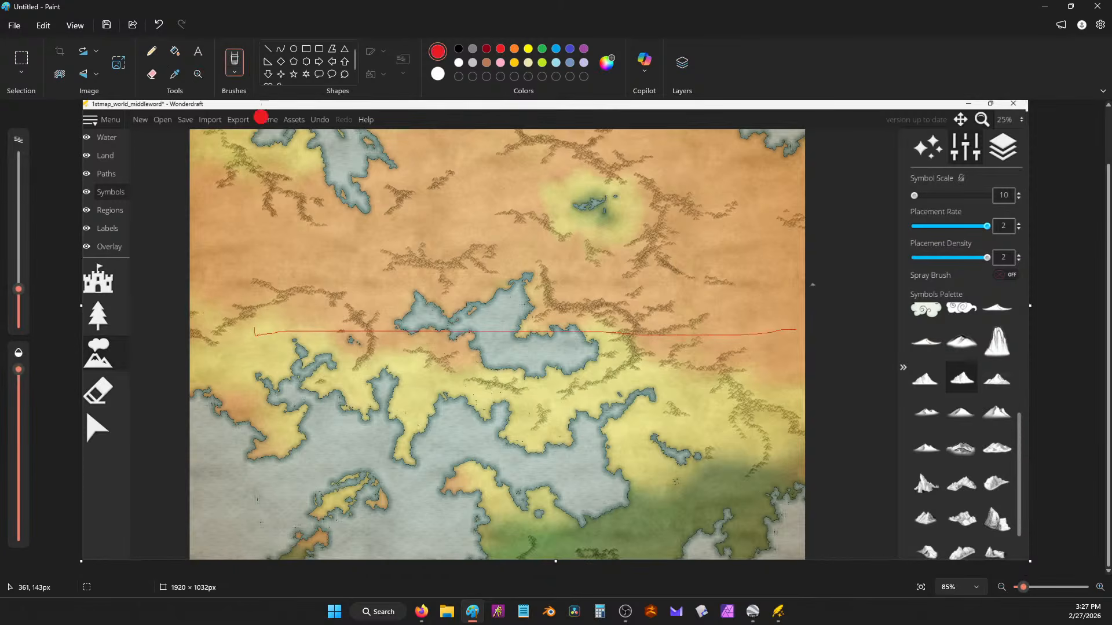
click(236, 72)
click(338, 257)
click(556, 50)
drag(210, 346, 809, 345)
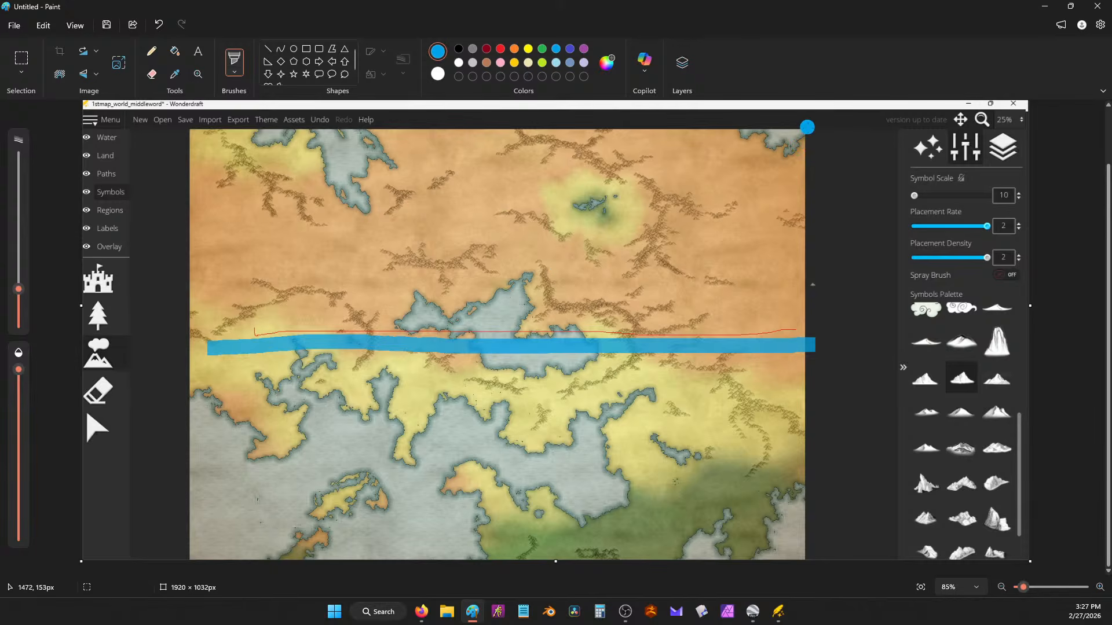
drag(805, 127, 142, 135)
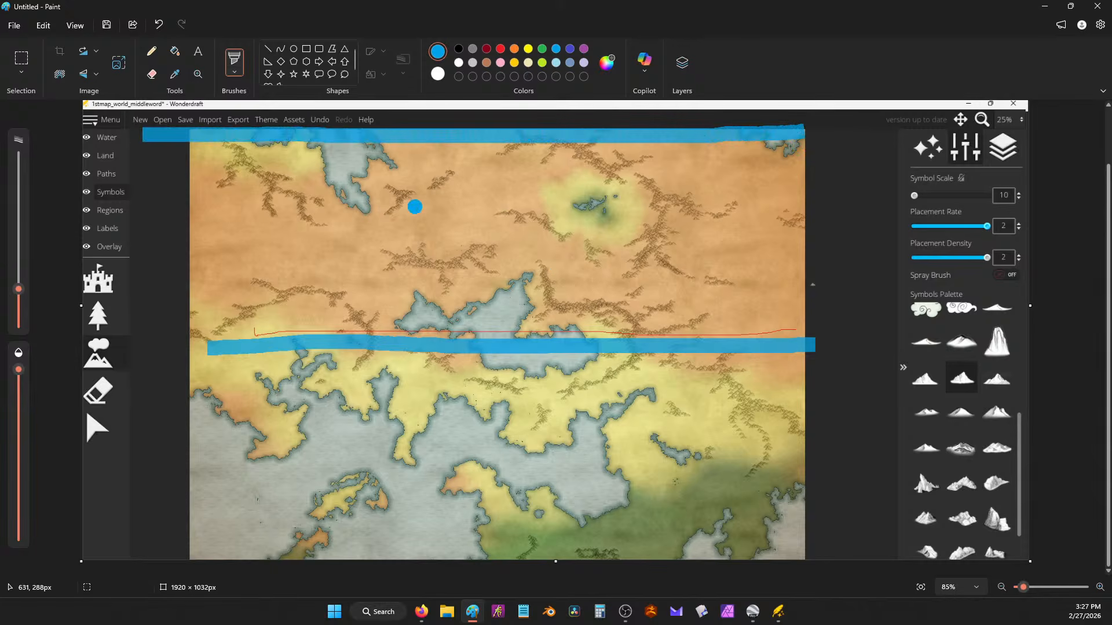
drag(571, 402, 597, 330)
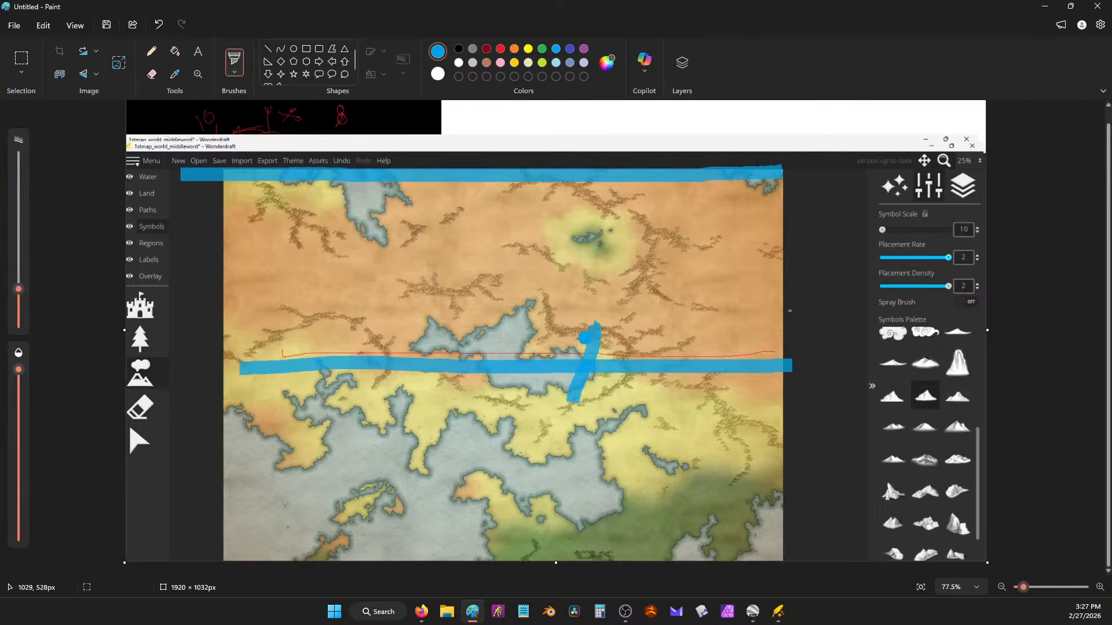
key(ctrl+z)
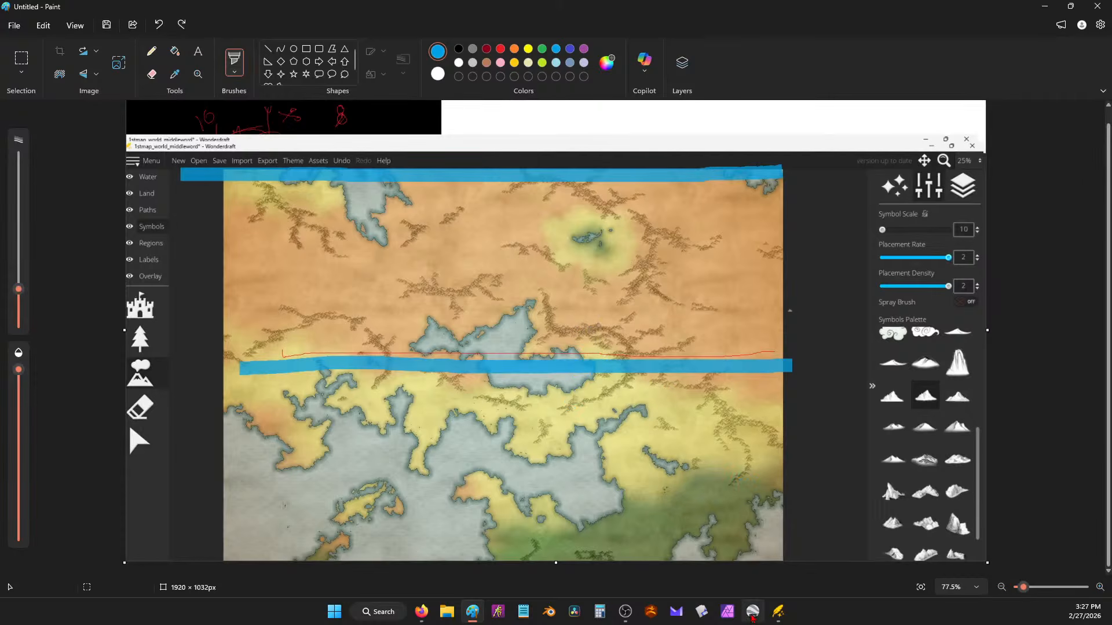
click(752, 613)
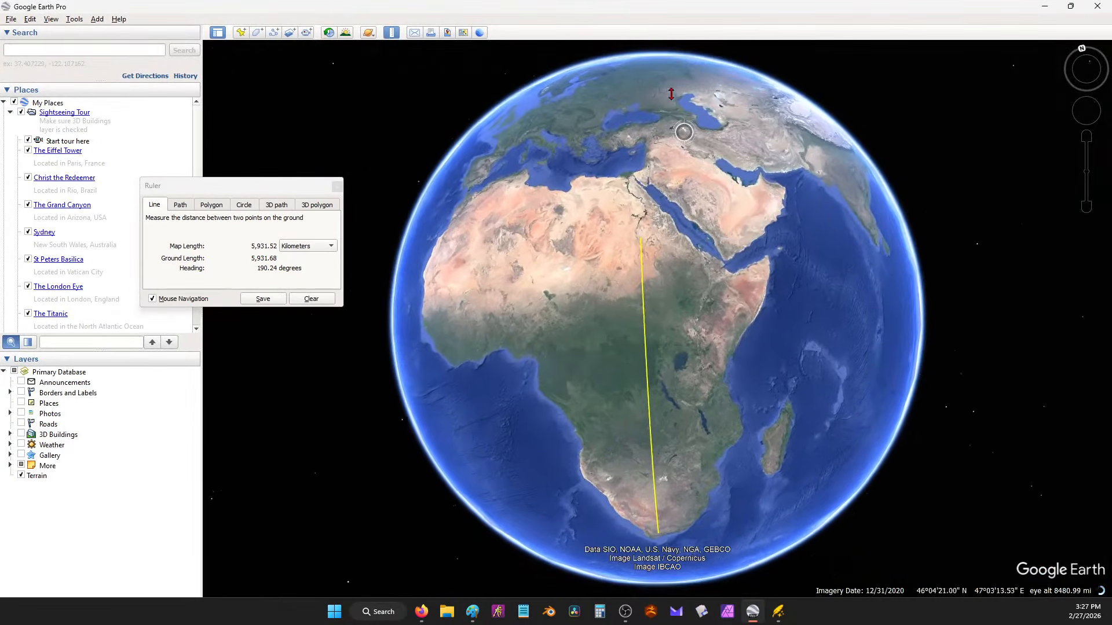
Step: Recentre the globe on the 5,931.52 km ruler line across Africa, then minimize Google Earth Pro
drag(672, 94, 705, 240)
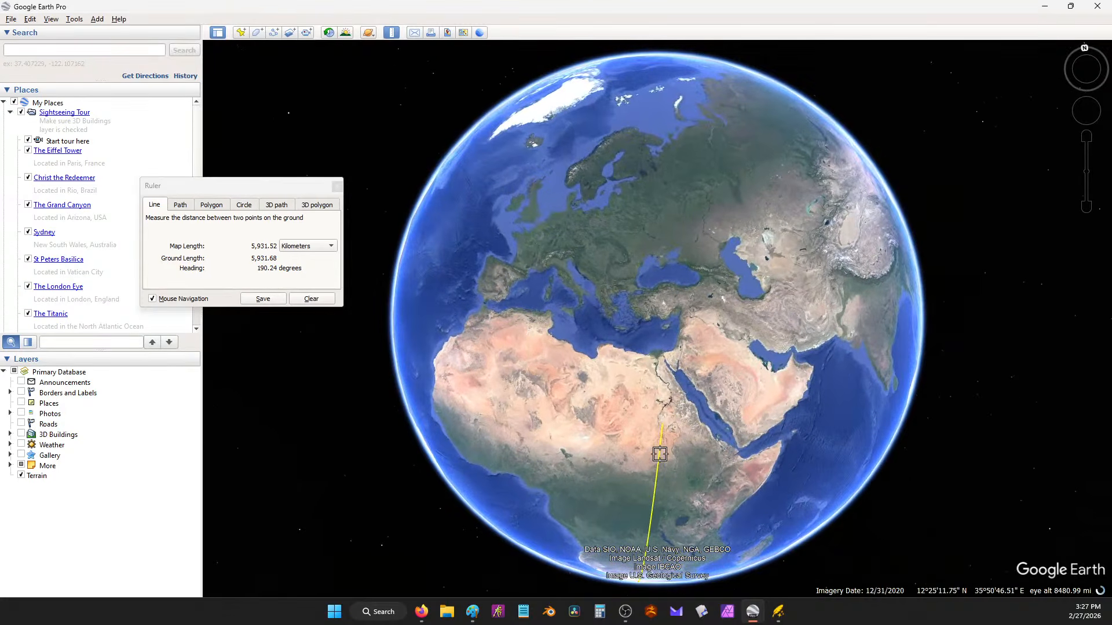
drag(662, 340, 755, 200)
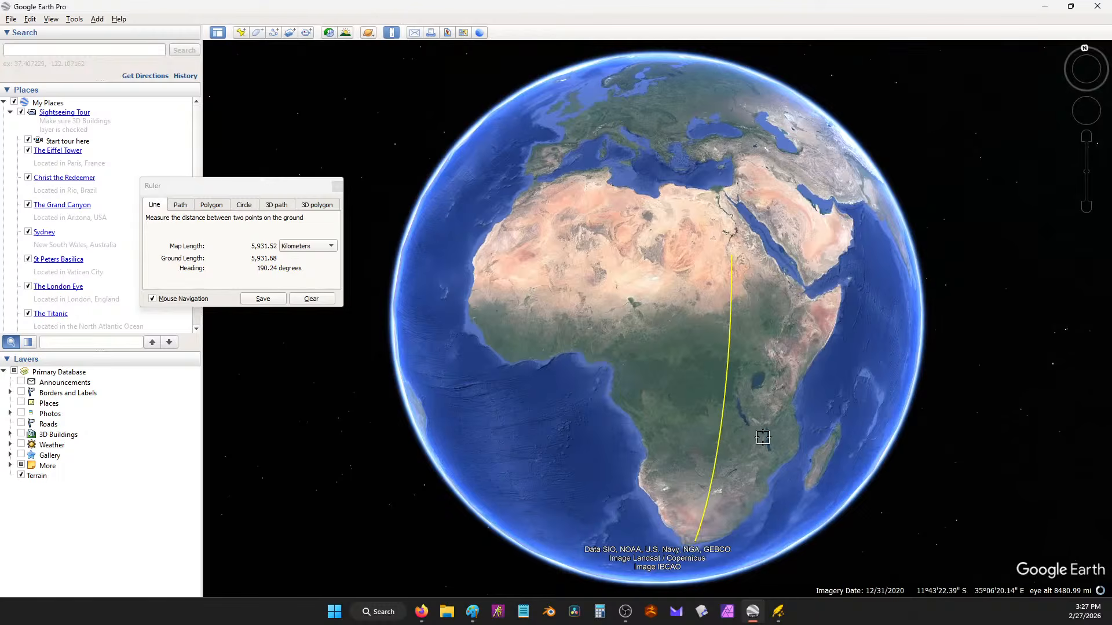
drag(727, 479, 644, 453)
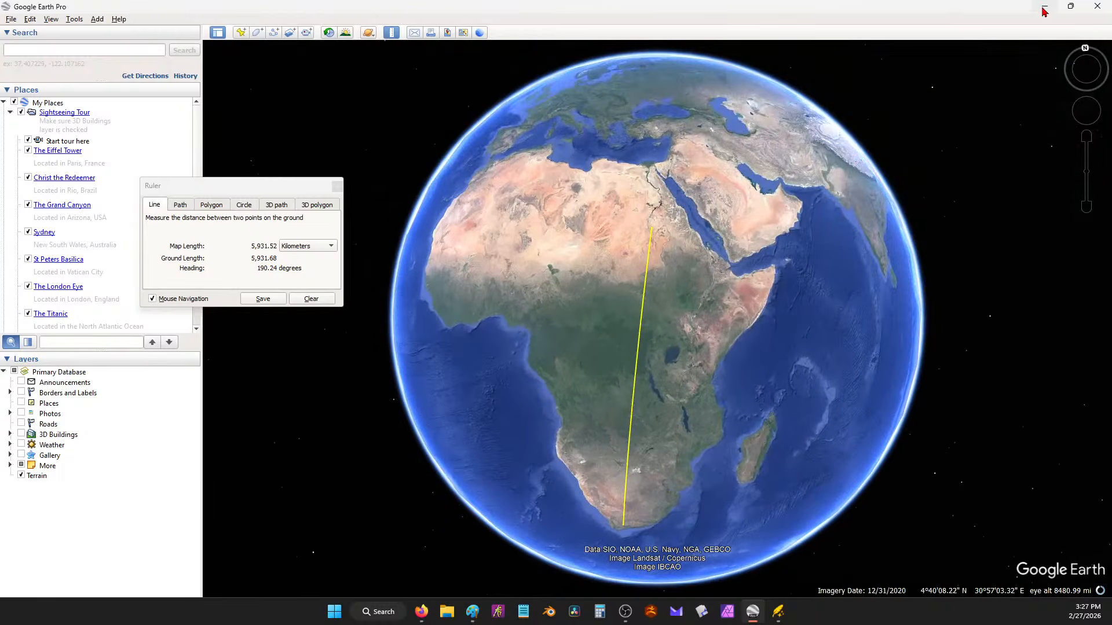
click(1043, 7)
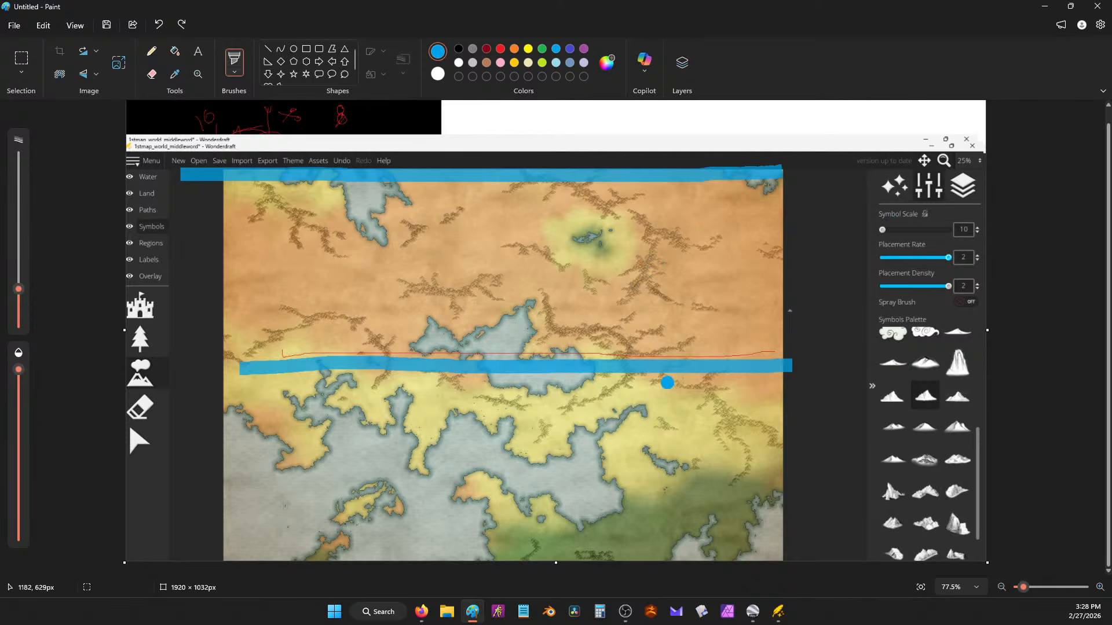
Step: Paint blue bands along the top and bottom plus two curved arrows on the screenshot, then minimize Paint
mouse_move(565, 206)
mouse_down()
mouse_move(540, 180)
mouse_move(576, 169)
mouse_up()
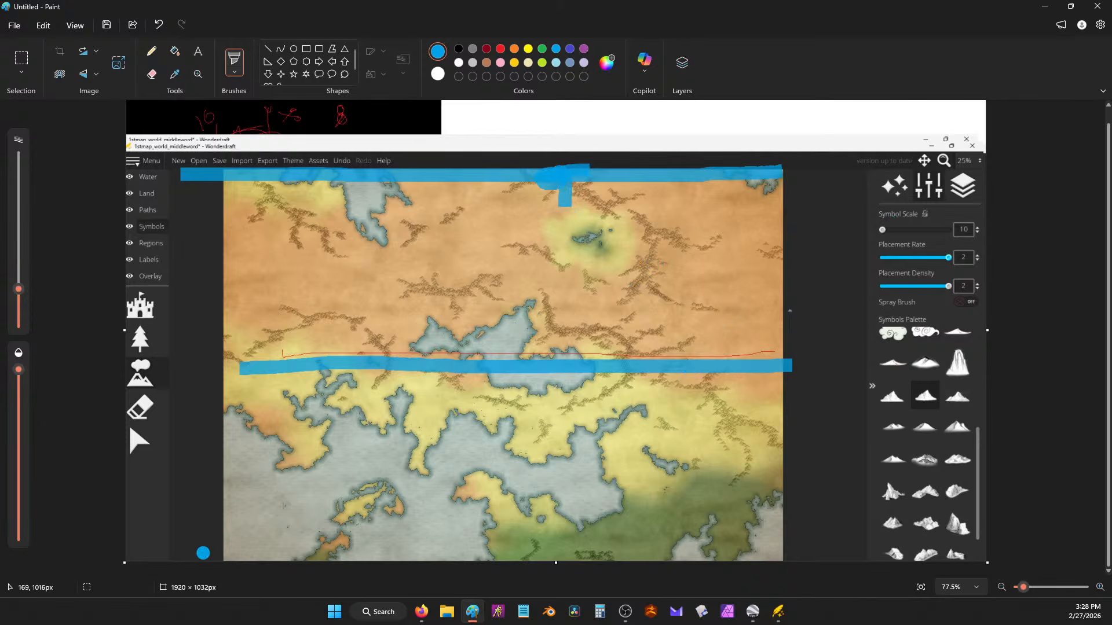
mouse_move(219, 544)
mouse_down()
mouse_move(359, 550)
mouse_move(900, 536)
mouse_up()
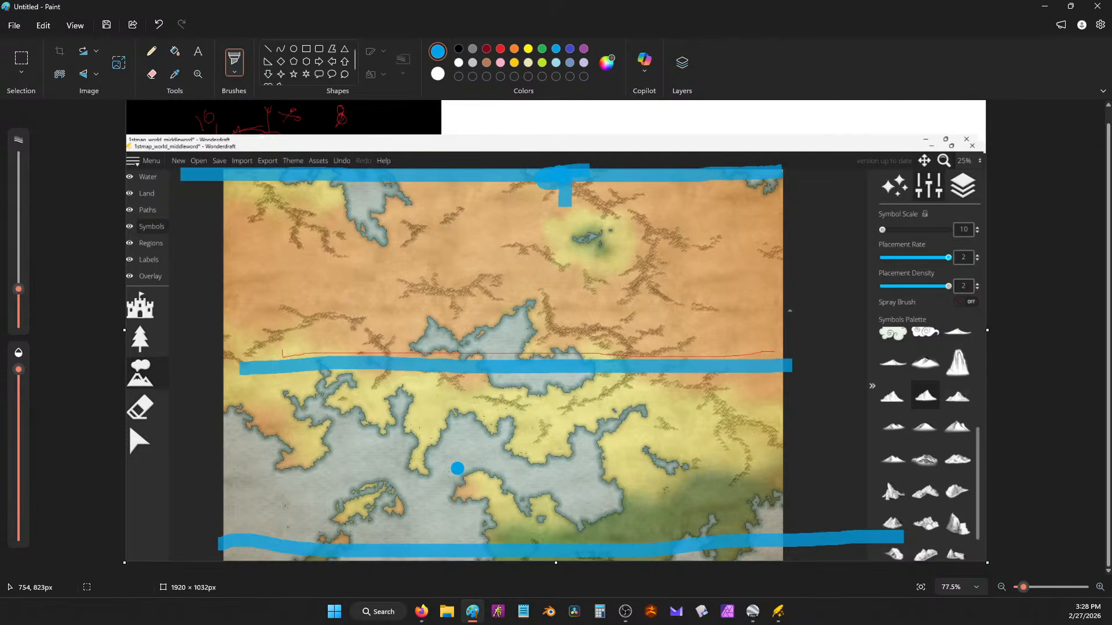
mouse_move(452, 525)
mouse_down()
mouse_move(426, 468)
mouse_move(452, 436)
mouse_move(503, 428)
mouse_move(557, 455)
mouse_move(573, 481)
mouse_up()
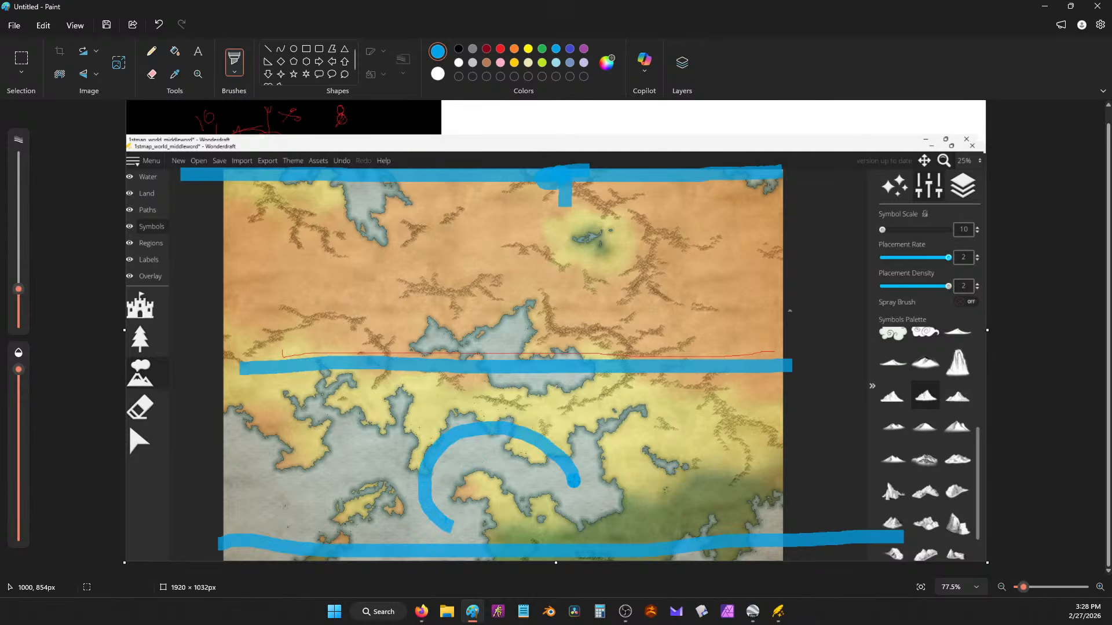
mouse_move(574, 442)
mouse_down()
mouse_move(576, 476)
mouse_move(523, 477)
mouse_up()
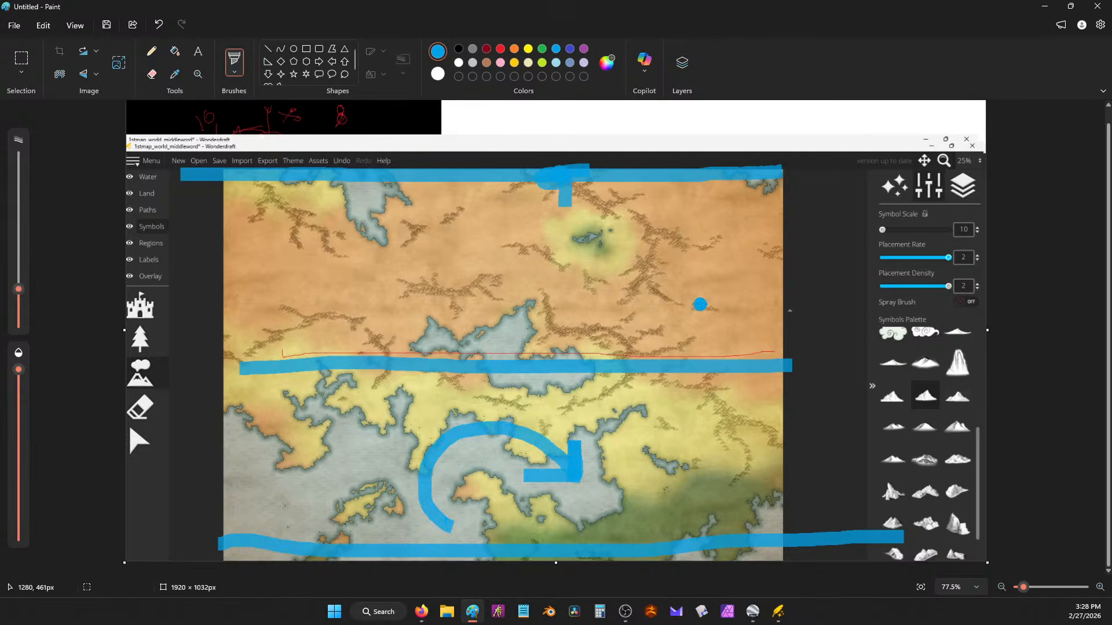
mouse_move(682, 316)
mouse_down()
mouse_move(683, 289)
mouse_move(615, 242)
mouse_move(551, 239)
mouse_move(518, 257)
mouse_move(496, 301)
mouse_move(494, 278)
mouse_move(524, 302)
mouse_up()
mouse_move(554, 472)
mouse_down()
mouse_move(570, 441)
mouse_move(519, 474)
mouse_move(557, 468)
mouse_up()
scroll(638, 316, up, 1)
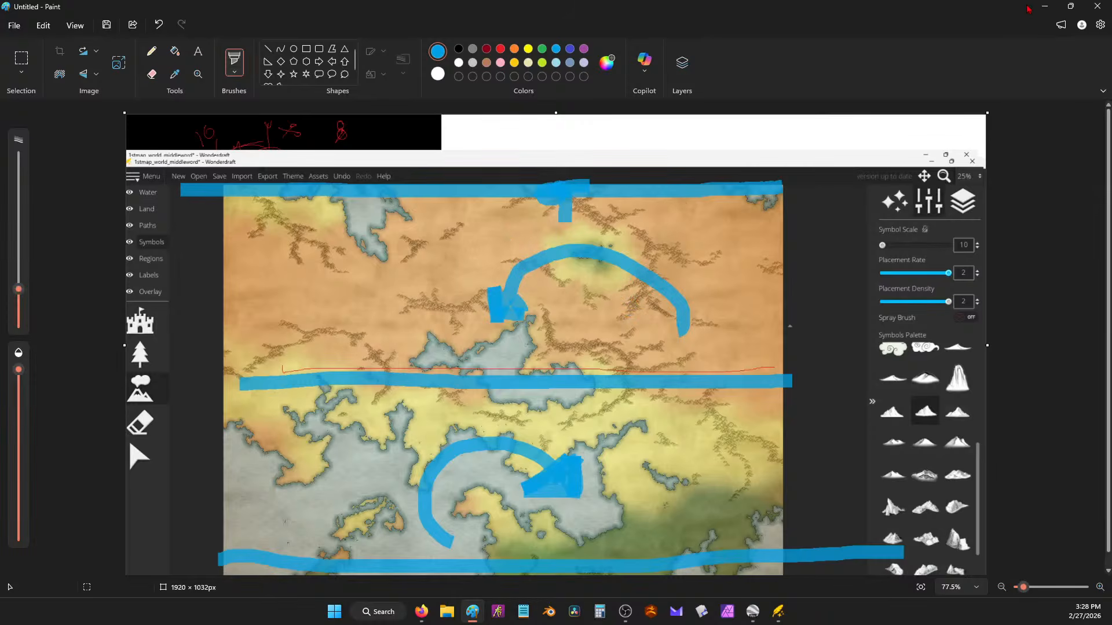
click(1046, 7)
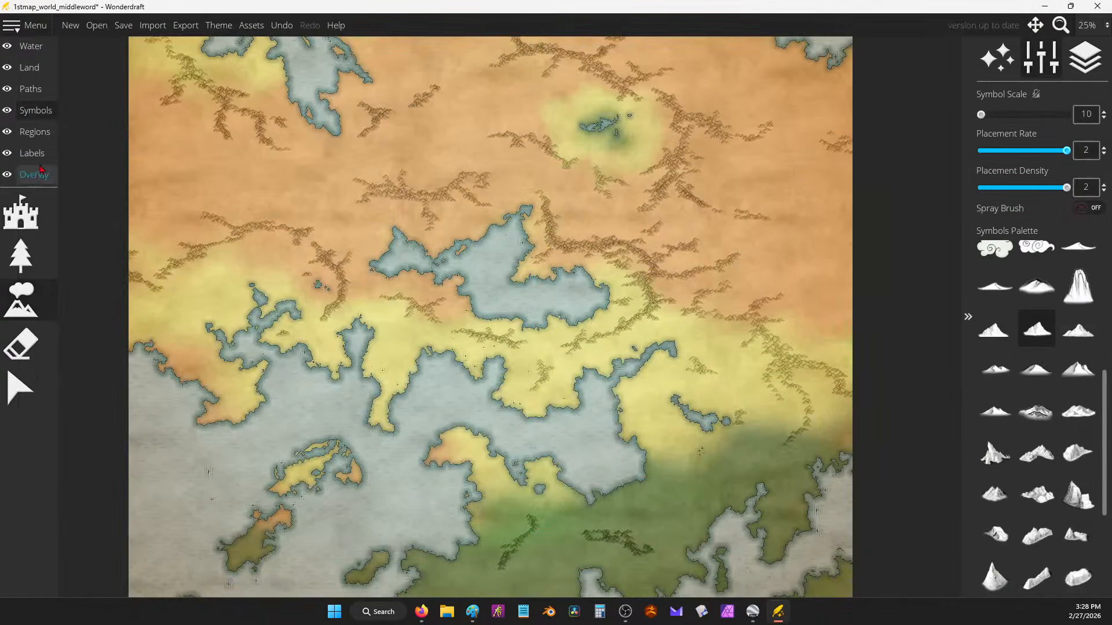
Step: Select the land eraser at a small size, undo a trial water cut, then pan and zoom in
click(29, 67)
click(31, 90)
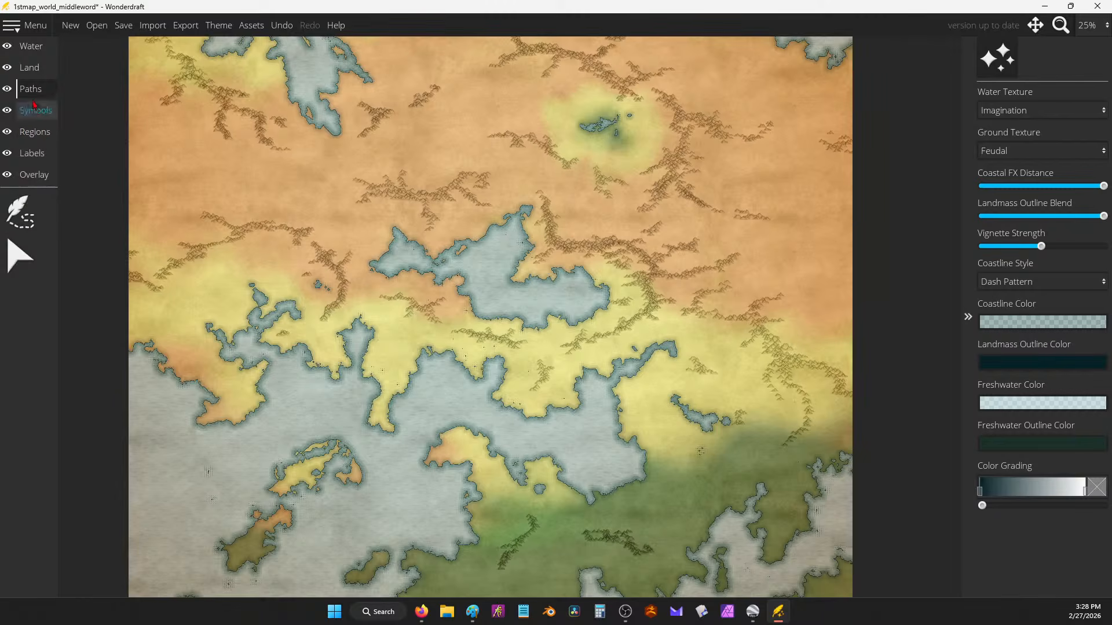
click(29, 67)
click(21, 256)
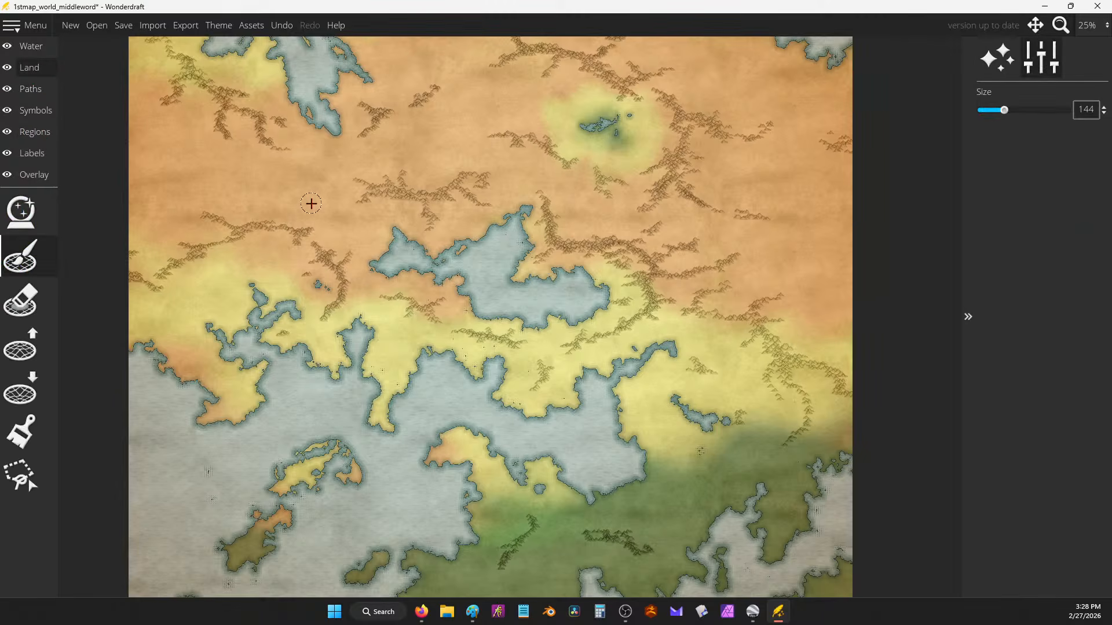
click(20, 301)
drag(1017, 110, 979, 110)
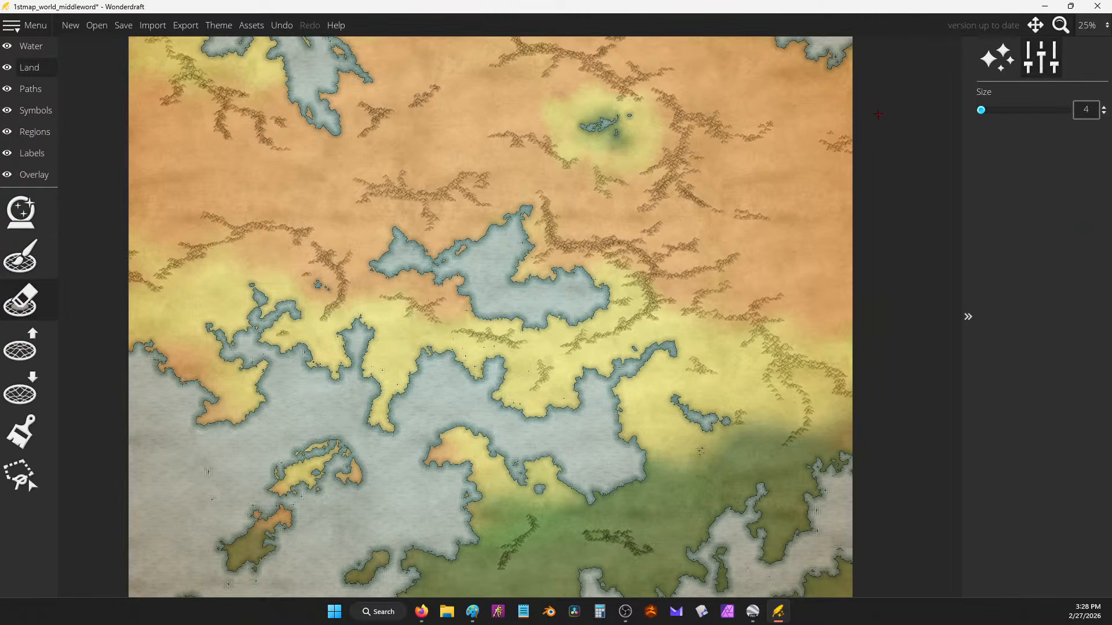
drag(658, 399, 712, 339)
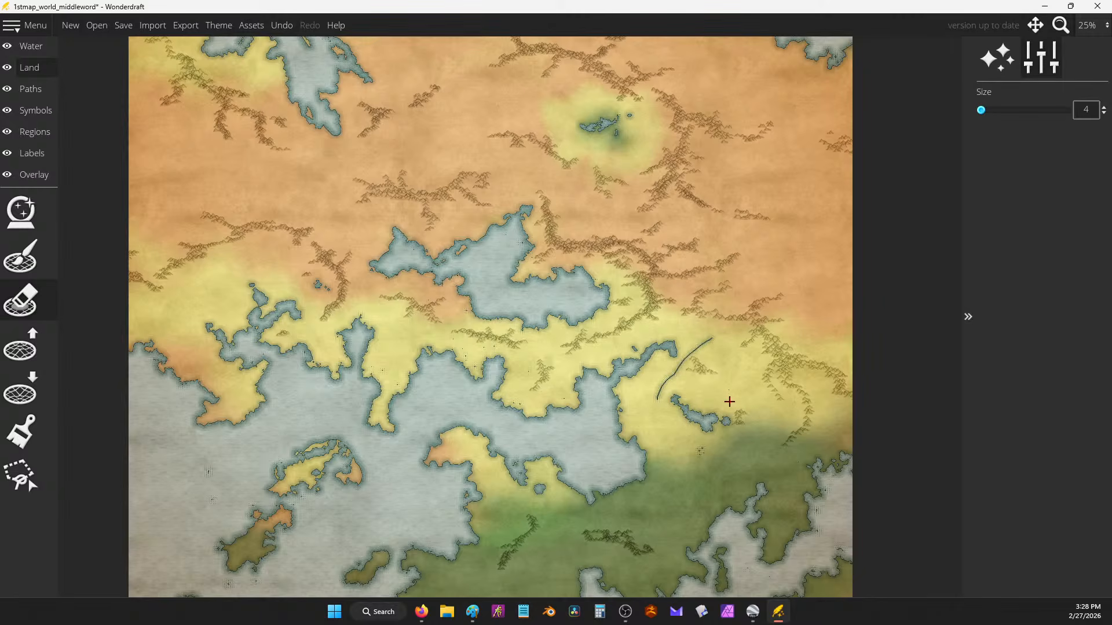
key(ctrl+z)
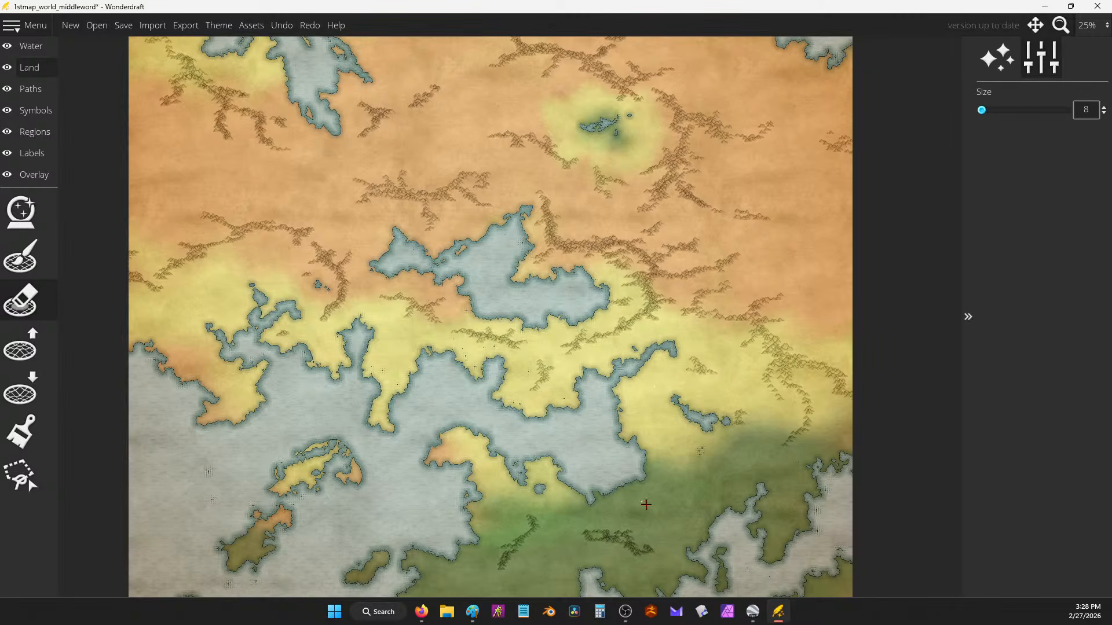
drag(550, 433, 614, 365)
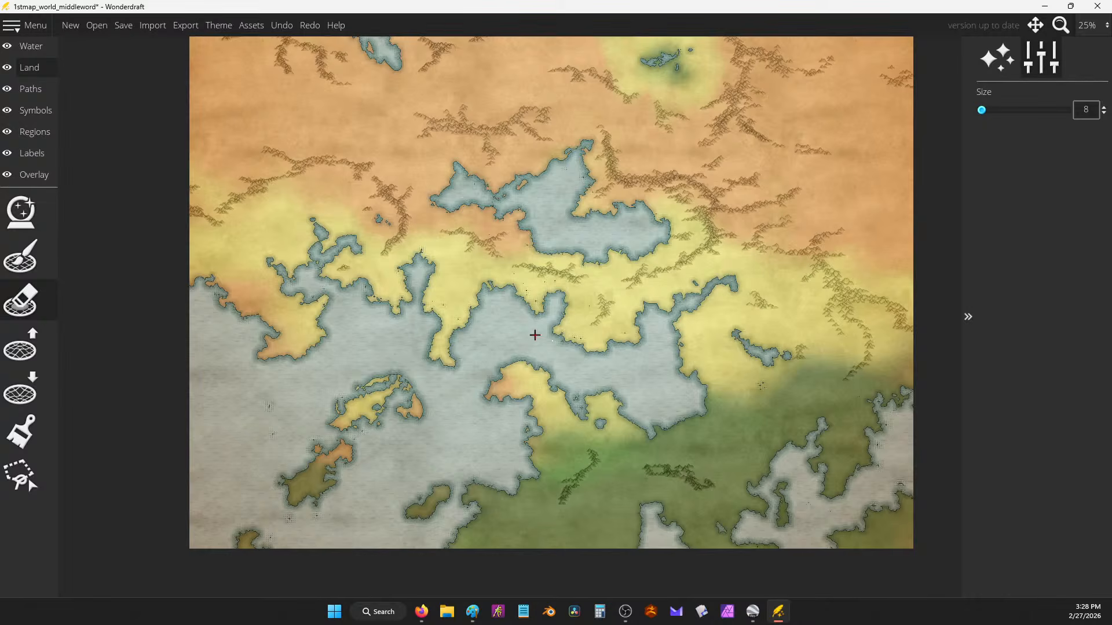
scroll(507, 296, up, 4)
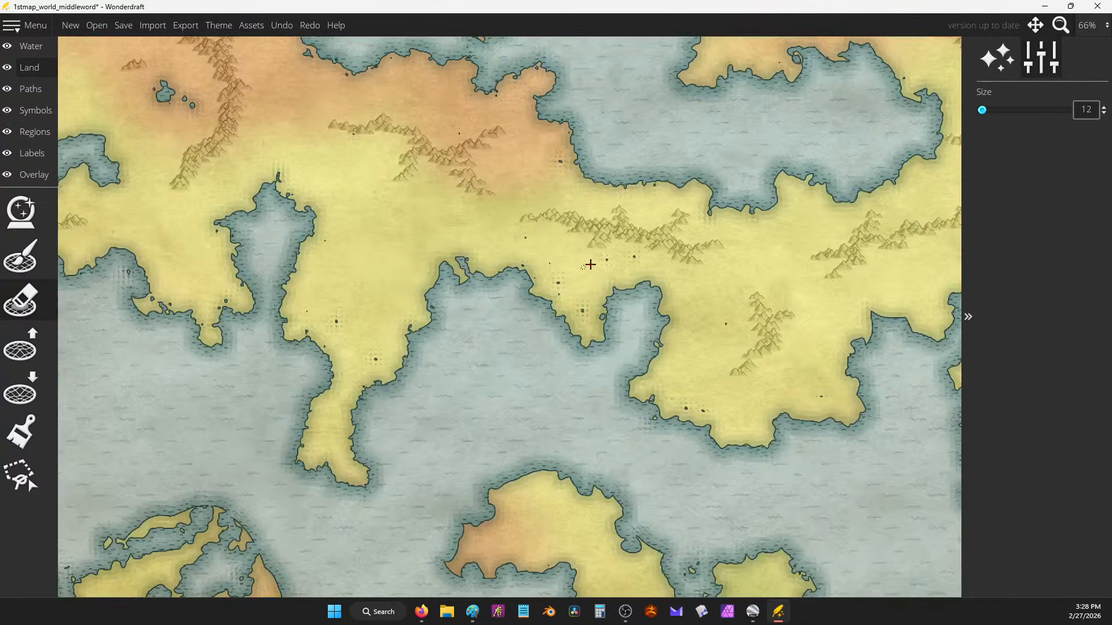
Step: Erase five thin river channels from the mountains to the southern coast, undoing a too-wide first cut
drag(575, 229, 530, 272)
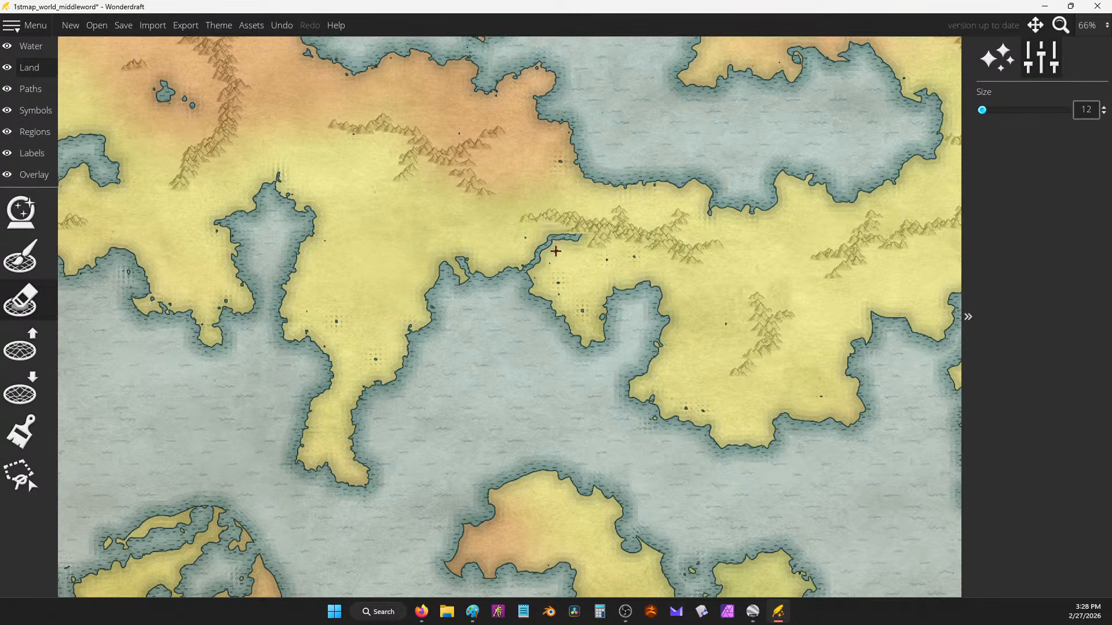
drag(982, 110, 936, 124)
key(ctrl+z)
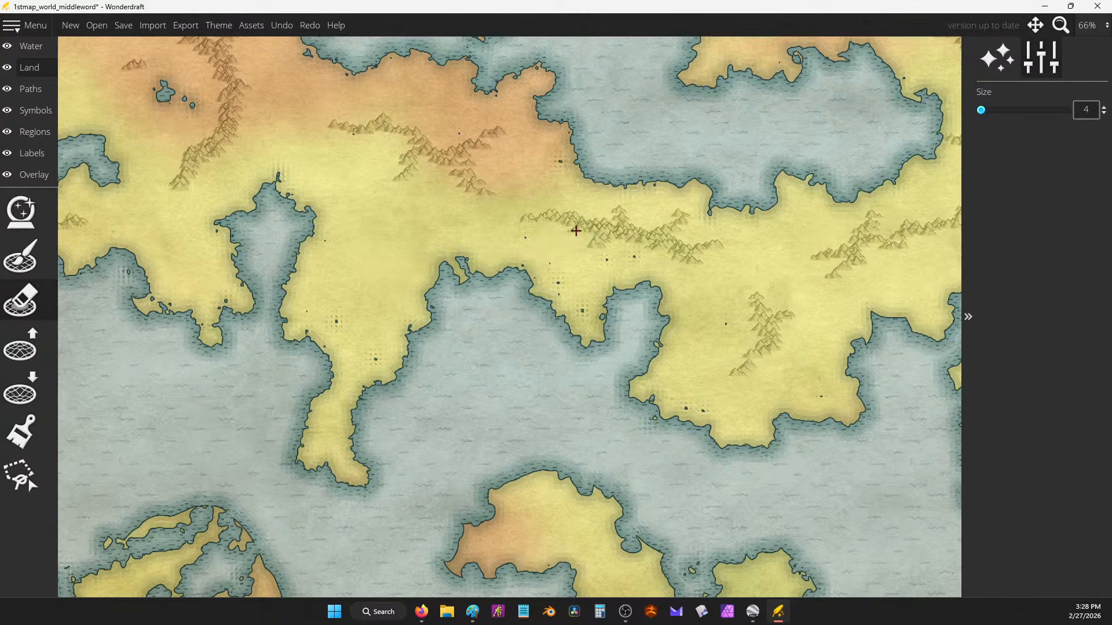
mouse_move(588, 231)
mouse_down()
mouse_move(553, 255)
mouse_move(536, 307)
mouse_up()
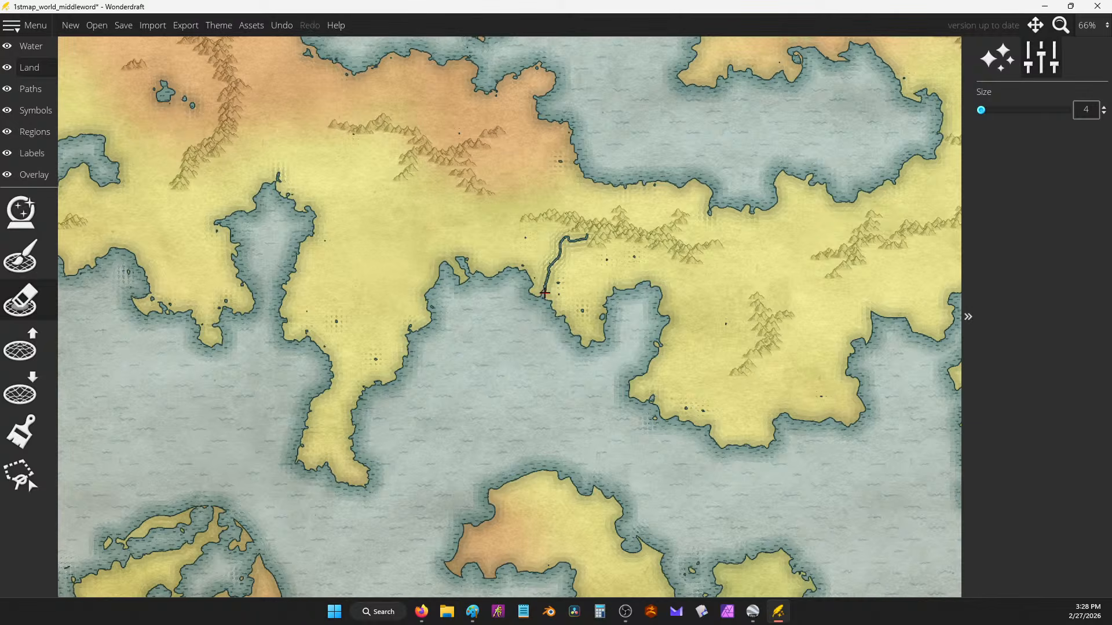
drag(646, 242, 637, 285)
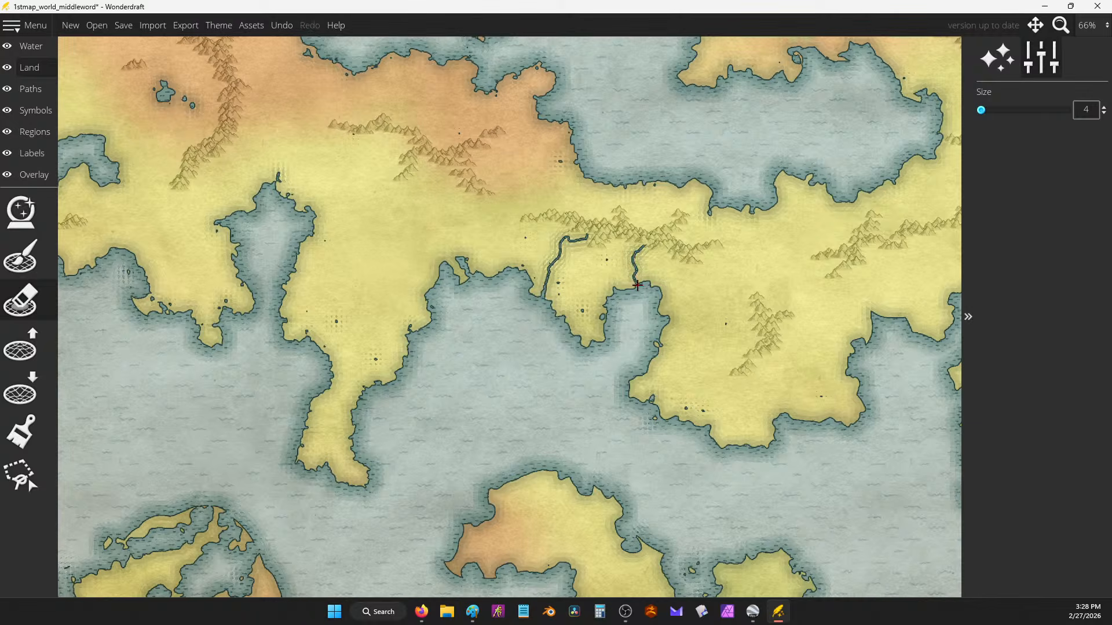
mouse_move(873, 248)
mouse_down()
mouse_move(863, 299)
mouse_move(873, 311)
mouse_up()
drag(764, 357, 780, 419)
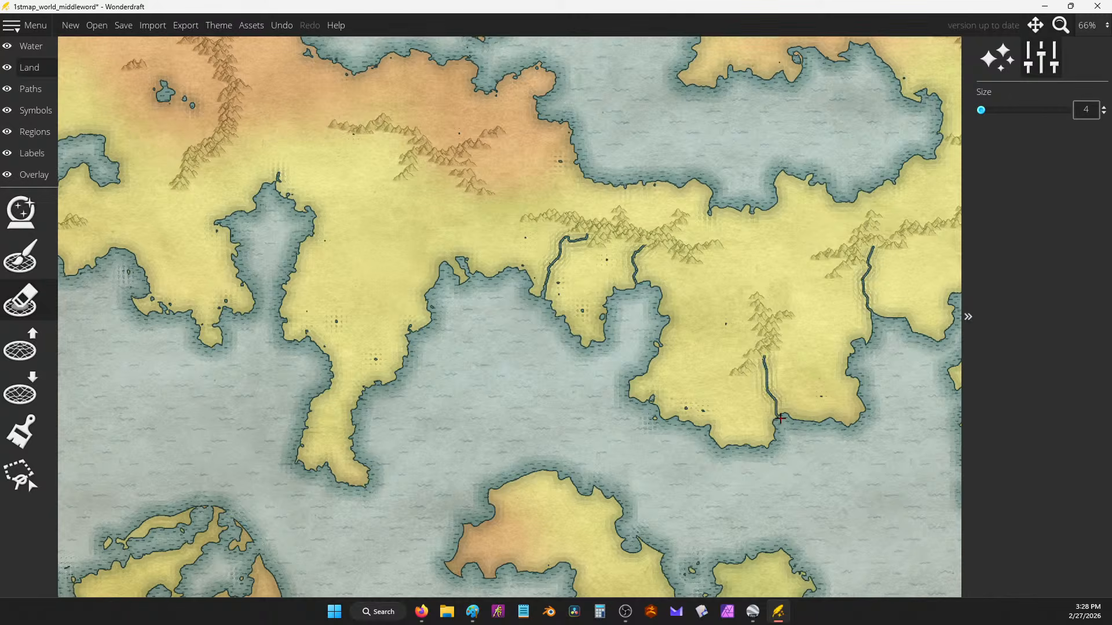
drag(730, 373, 696, 435)
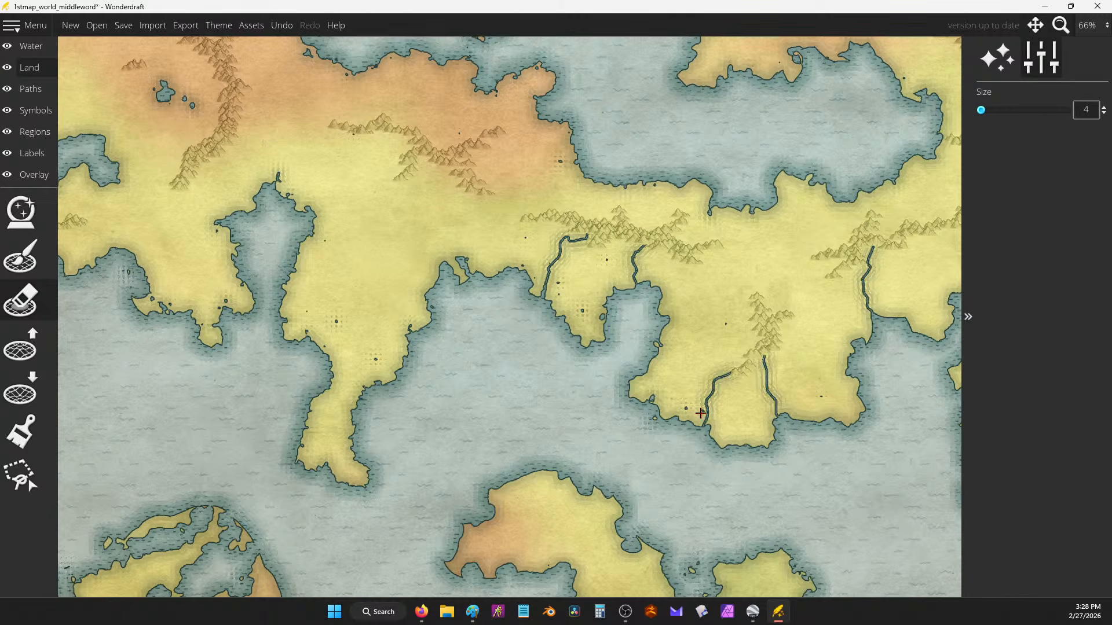
drag(731, 147, 639, 437)
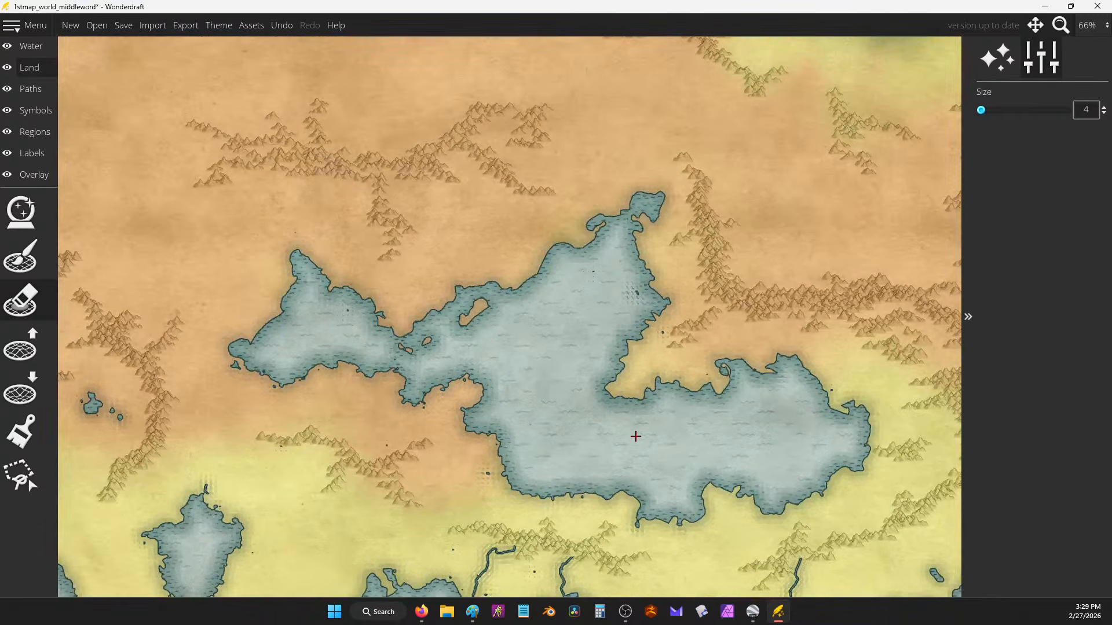
Step: Draw rivers into the northern inland sea and winding rivers from the northern mountains to the lake
drag(740, 313, 718, 353)
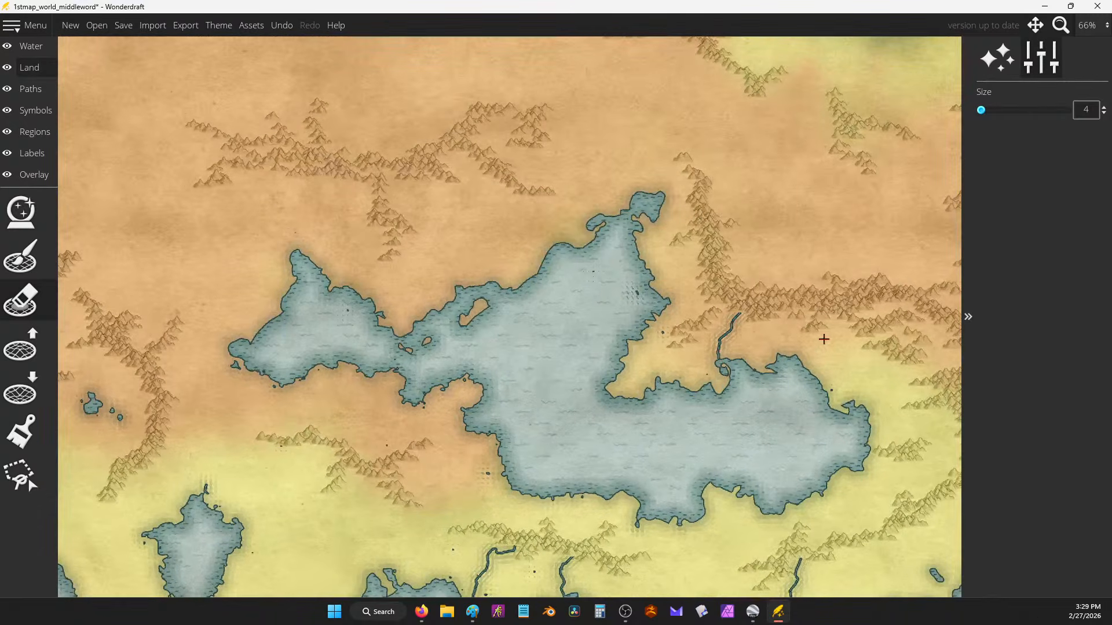
drag(788, 319, 796, 354)
drag(887, 358, 857, 400)
mouse_move(888, 458)
mouse_down()
mouse_move(871, 467)
mouse_move(847, 456)
mouse_up()
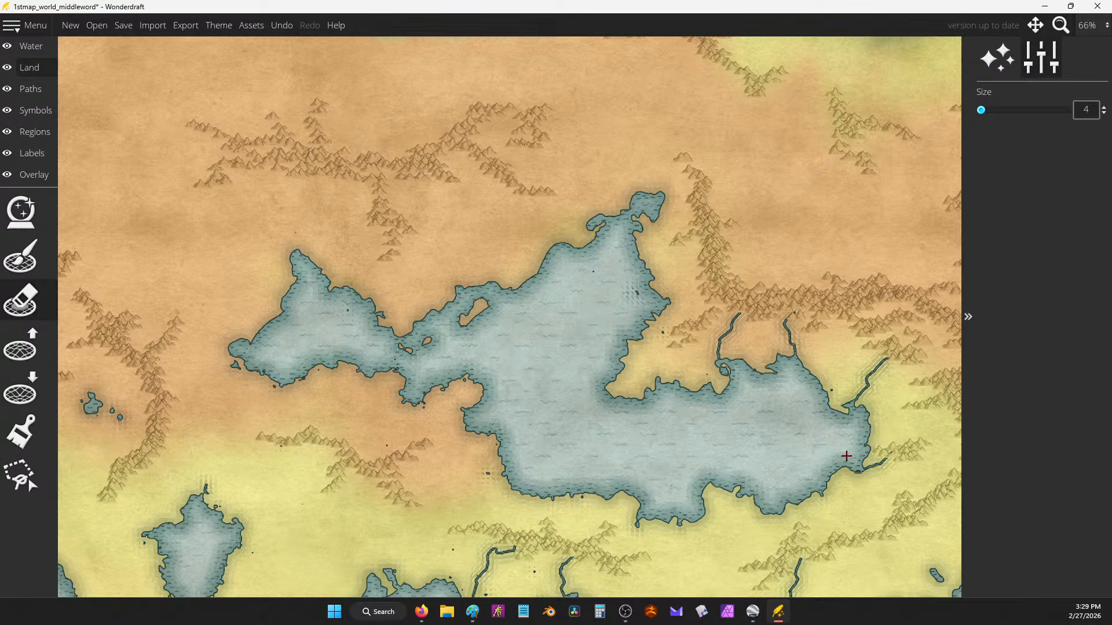
mouse_move(386, 179)
mouse_down()
mouse_move(395, 203)
mouse_move(445, 241)
mouse_move(459, 290)
mouse_move(453, 251)
mouse_move(487, 265)
mouse_up()
mouse_move(481, 126)
mouse_down()
mouse_move(511, 156)
mouse_move(552, 163)
mouse_move(550, 174)
mouse_move(591, 169)
mouse_move(618, 187)
mouse_move(589, 224)
mouse_up()
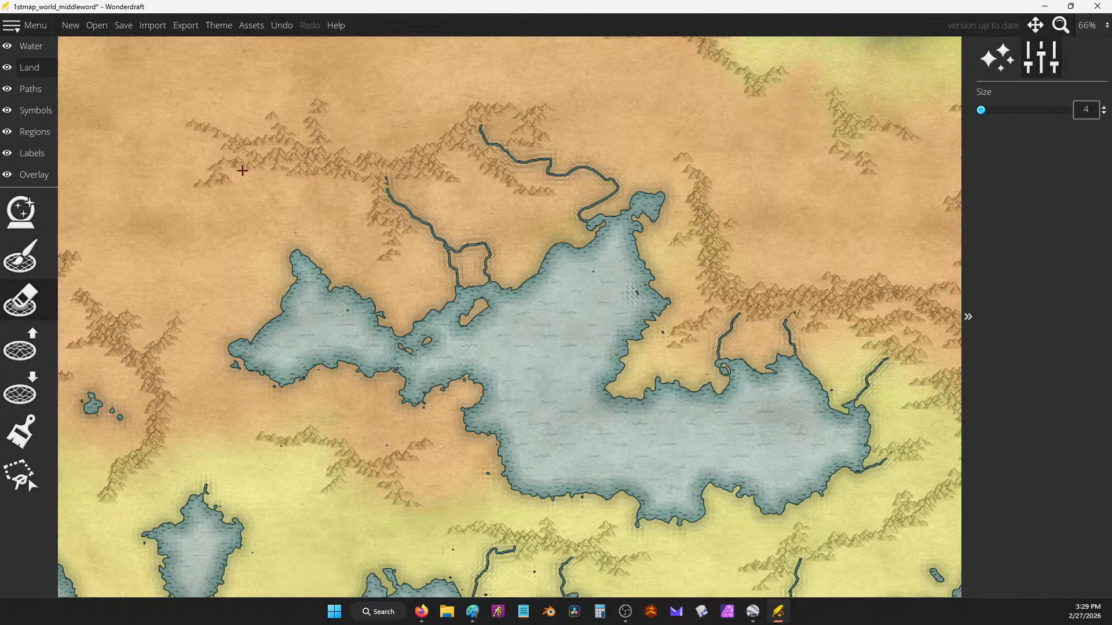
mouse_move(242, 170)
mouse_down()
mouse_move(238, 244)
mouse_move(298, 219)
mouse_move(316, 232)
mouse_move(297, 245)
mouse_up()
Step: Run rivers from the ridge into the northern bay, northern lake, southern coast and lake shore
drag(510, 369, 812, 211)
drag(461, 294, 502, 343)
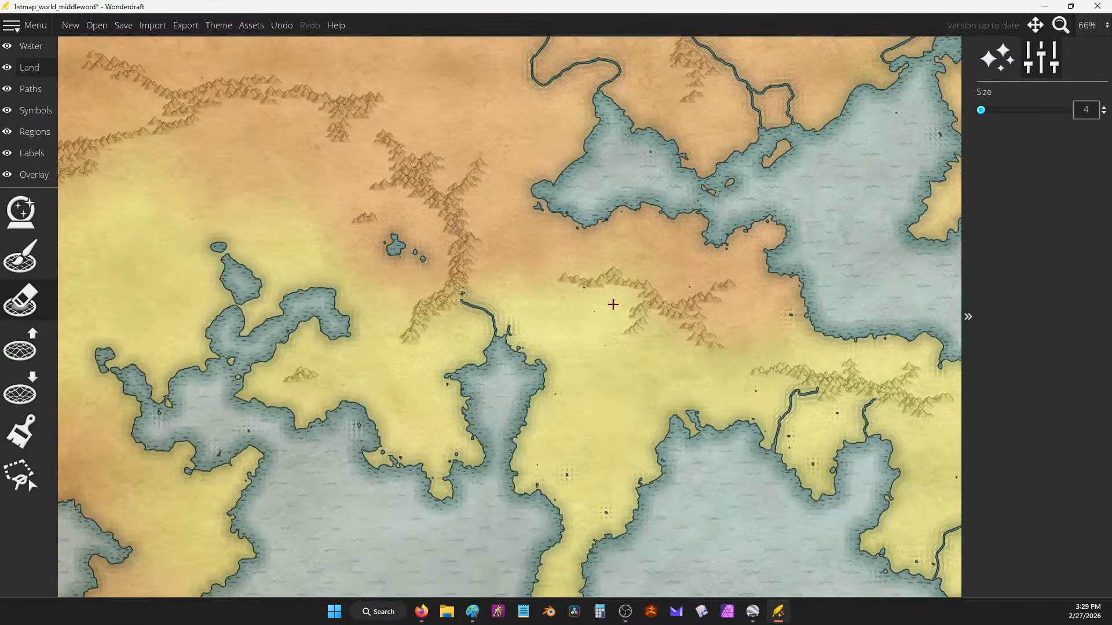
drag(629, 275, 685, 194)
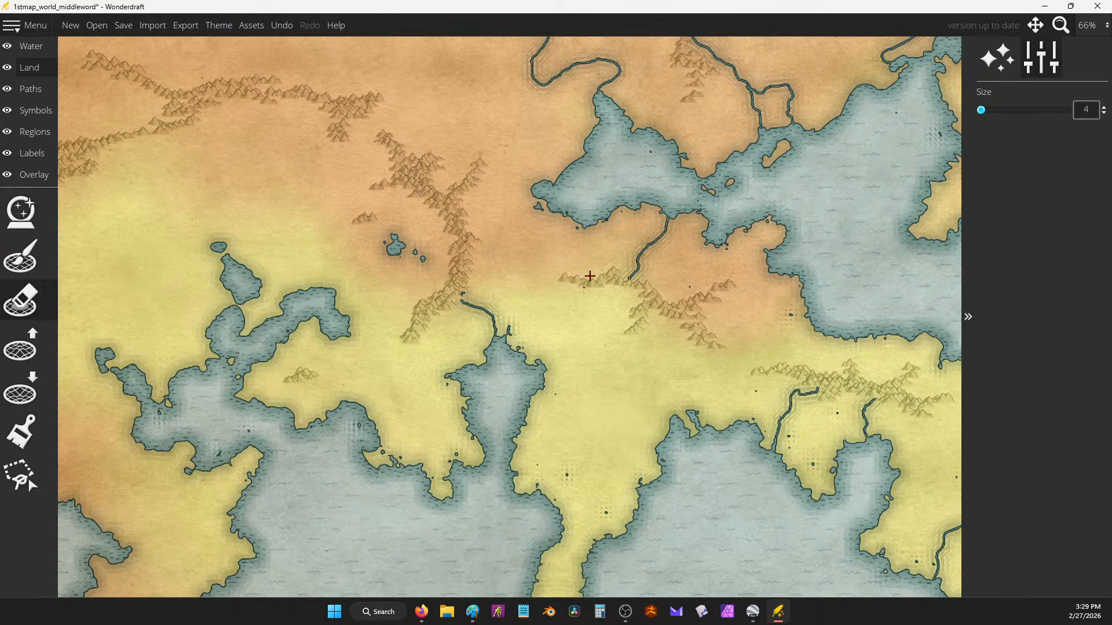
drag(590, 276, 589, 206)
mouse_move(664, 319)
mouse_down()
mouse_move(645, 371)
mouse_move(671, 413)
mouse_up()
drag(714, 351, 691, 402)
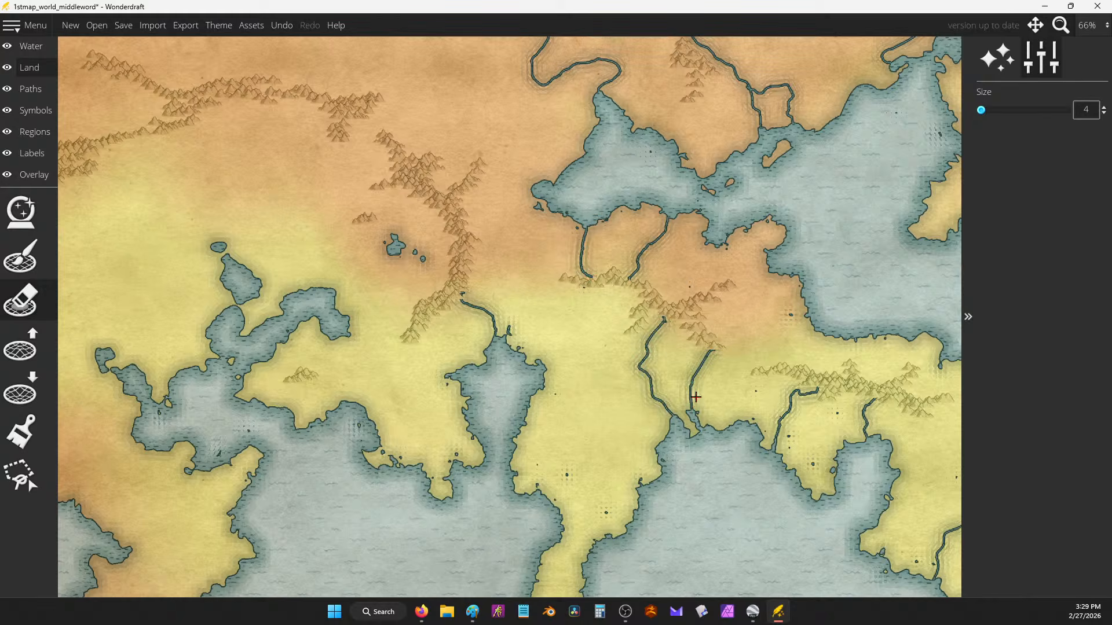
mouse_move(607, 288)
mouse_down()
mouse_move(602, 313)
mouse_move(540, 358)
mouse_up()
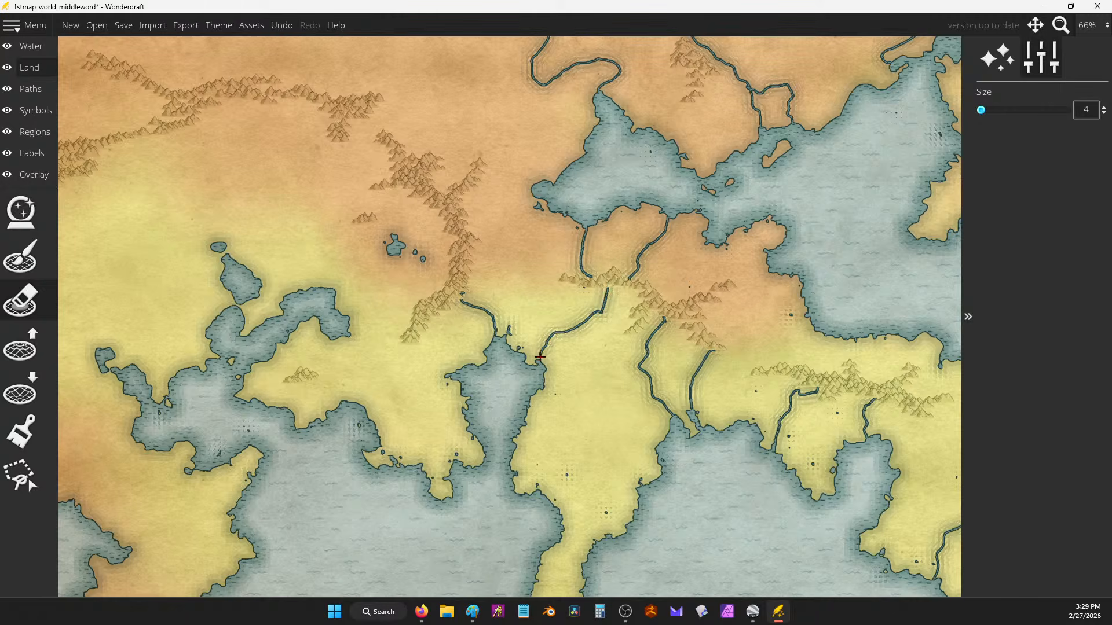
Step: Add western rivers flowing into and out of the small inland lake toward the lake coast
scroll(435, 338, up, 2)
mouse_move(459, 259)
mouse_down()
mouse_move(483, 263)
mouse_move(529, 233)
mouse_up()
drag(376, 292, 491, 275)
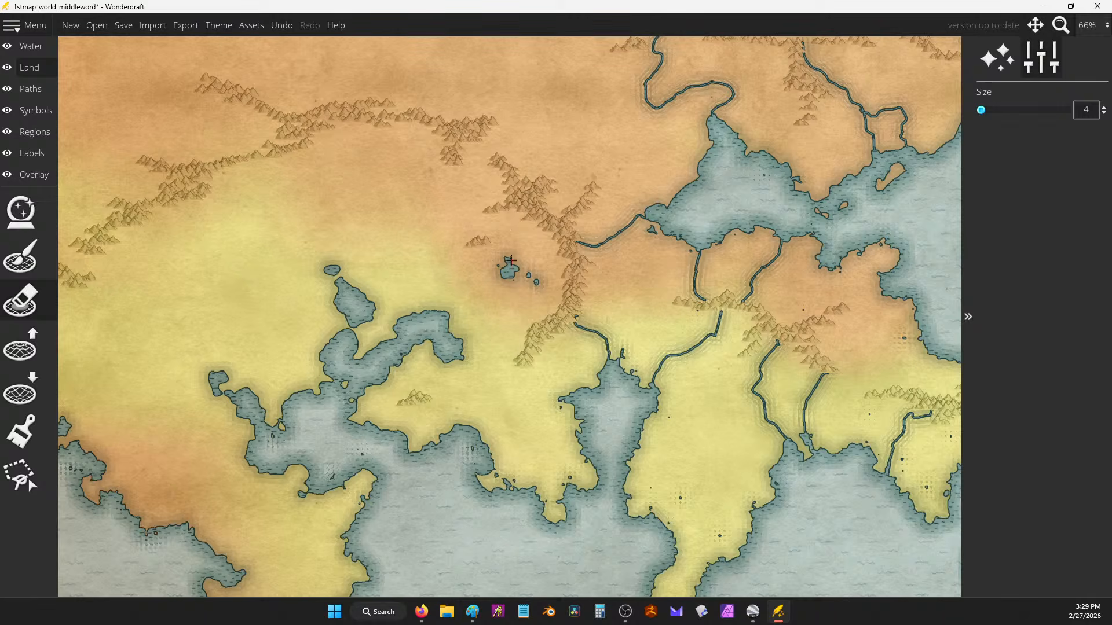
mouse_move(547, 322)
mouse_down()
mouse_move(476, 303)
mouse_move(438, 323)
mouse_up()
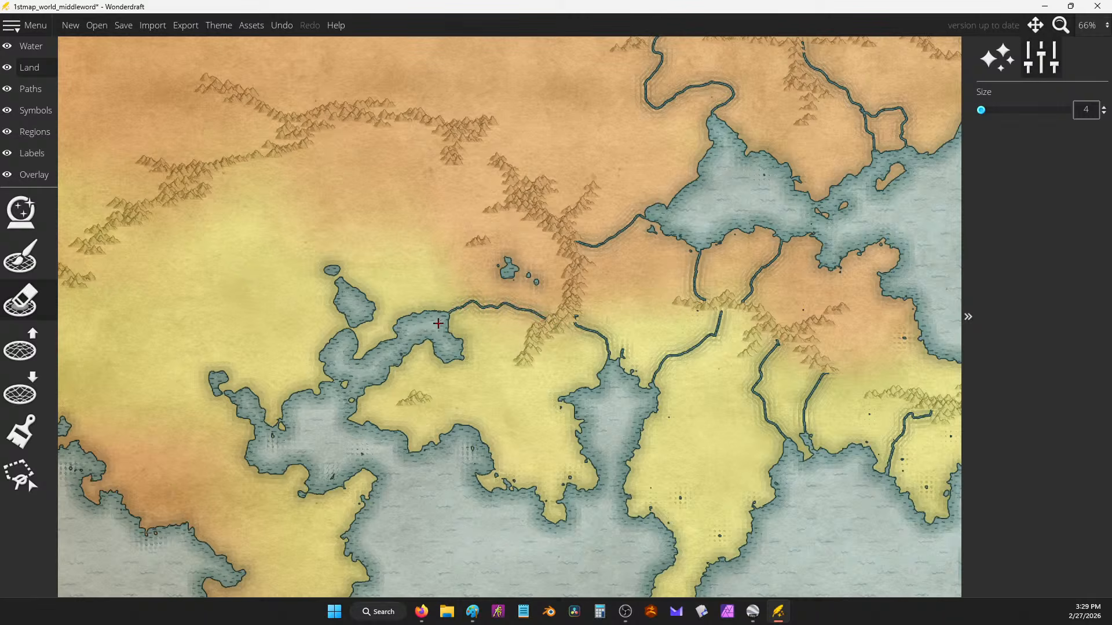
mouse_move(523, 214)
mouse_down()
mouse_move(511, 268)
mouse_move(553, 234)
mouse_up()
mouse_move(508, 269)
mouse_down()
mouse_move(475, 302)
mouse_move(441, 300)
mouse_move(466, 303)
mouse_up()
drag(427, 178, 420, 173)
mouse_move(343, 175)
mouse_down()
mouse_move(348, 250)
mouse_move(387, 299)
mouse_up()
Step: Redo the mountain river into the lake and add rivers across the western landmass to its southern coast
key(ctrl+z)
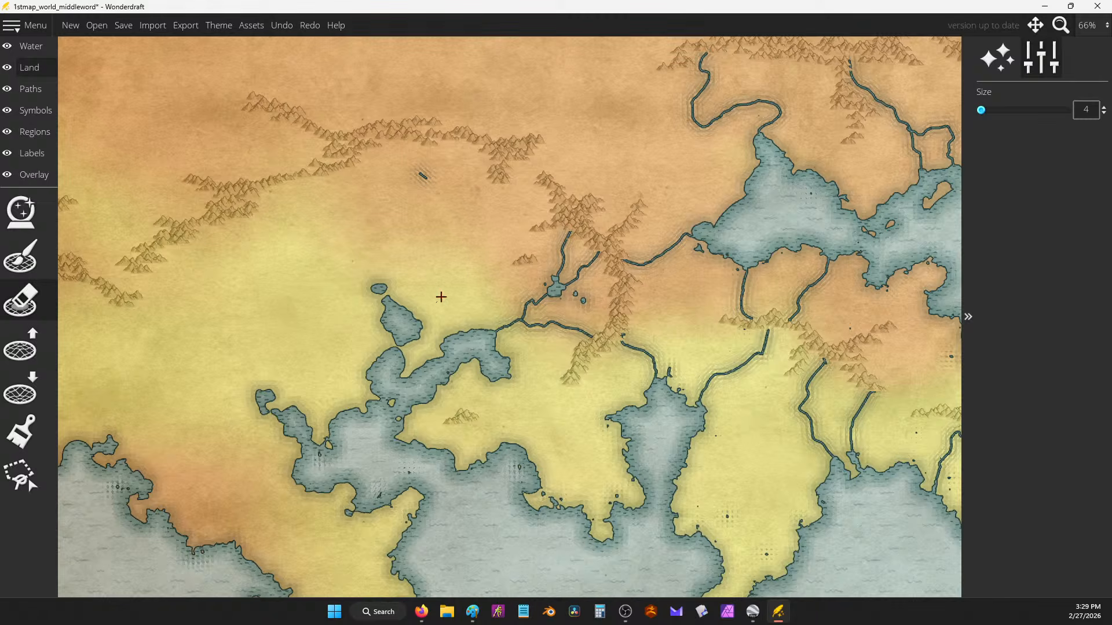
mouse_move(463, 145)
mouse_down()
mouse_move(420, 173)
mouse_move(379, 264)
mouse_move(387, 303)
mouse_up()
mouse_move(260, 395)
mouse_down()
mouse_move(219, 349)
mouse_move(224, 274)
mouse_move(207, 249)
mouse_up()
mouse_move(529, 512)
mouse_down()
mouse_move(516, 305)
mouse_move(643, 207)
mouse_up()
drag(443, 238, 508, 253)
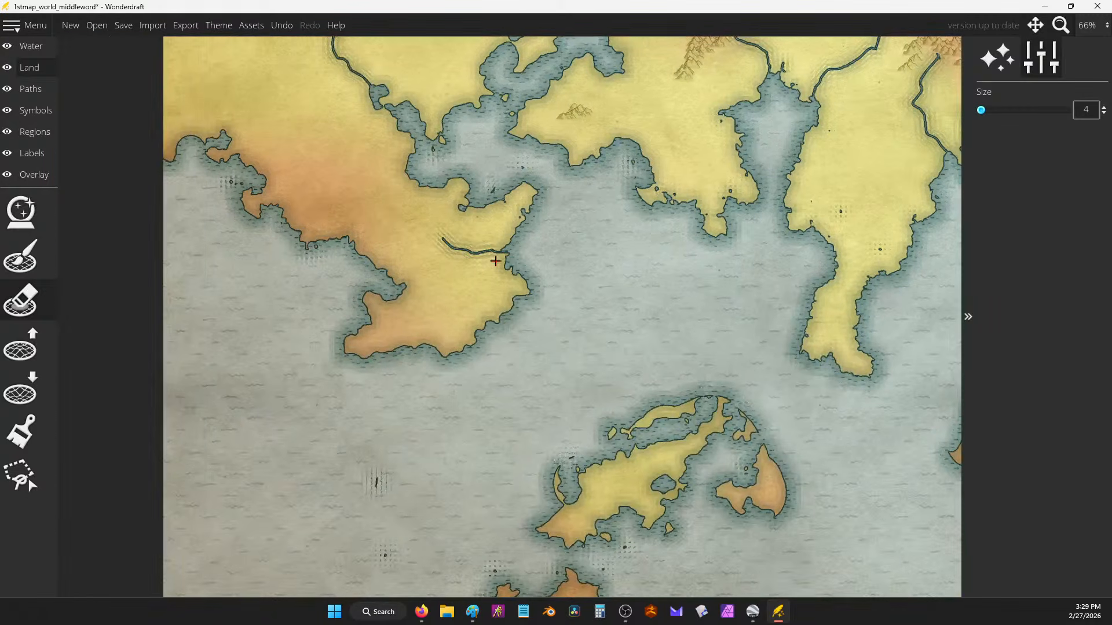
mouse_move(434, 301)
mouse_down()
mouse_move(427, 345)
mouse_move(478, 340)
mouse_up()
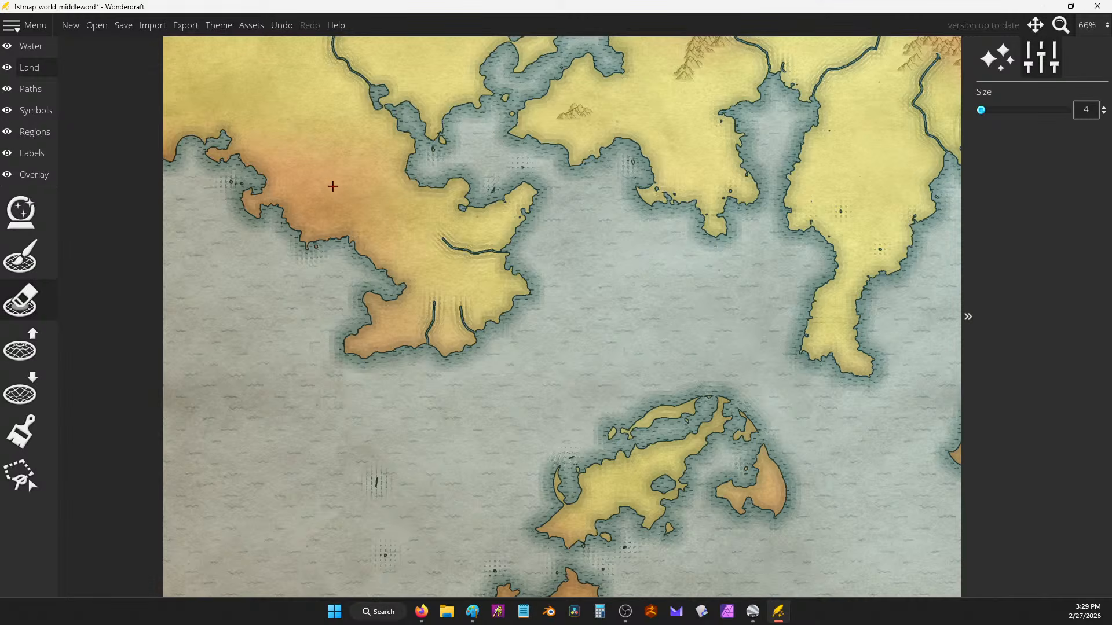
mouse_move(334, 169)
mouse_down()
mouse_move(345, 238)
mouse_move(365, 202)
mouse_up()
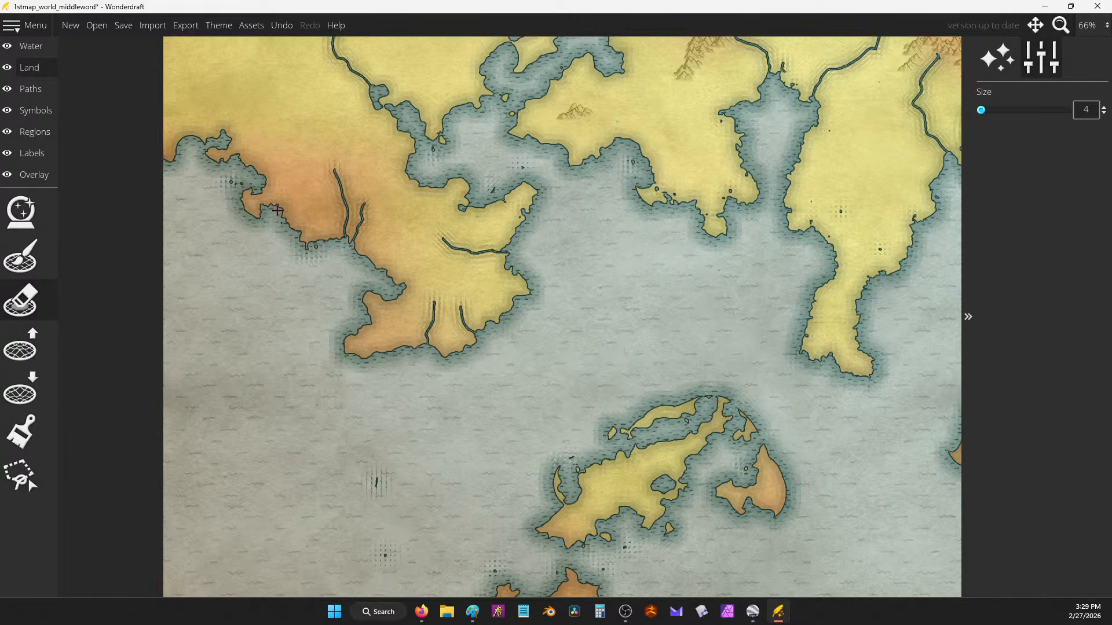
mouse_move(279, 210)
mouse_down()
mouse_move(304, 154)
mouse_move(305, 260)
mouse_up()
Step: Paint rivers across the central landmass to its eastern coast, bay and peninsula
drag(704, 223, 524, 297)
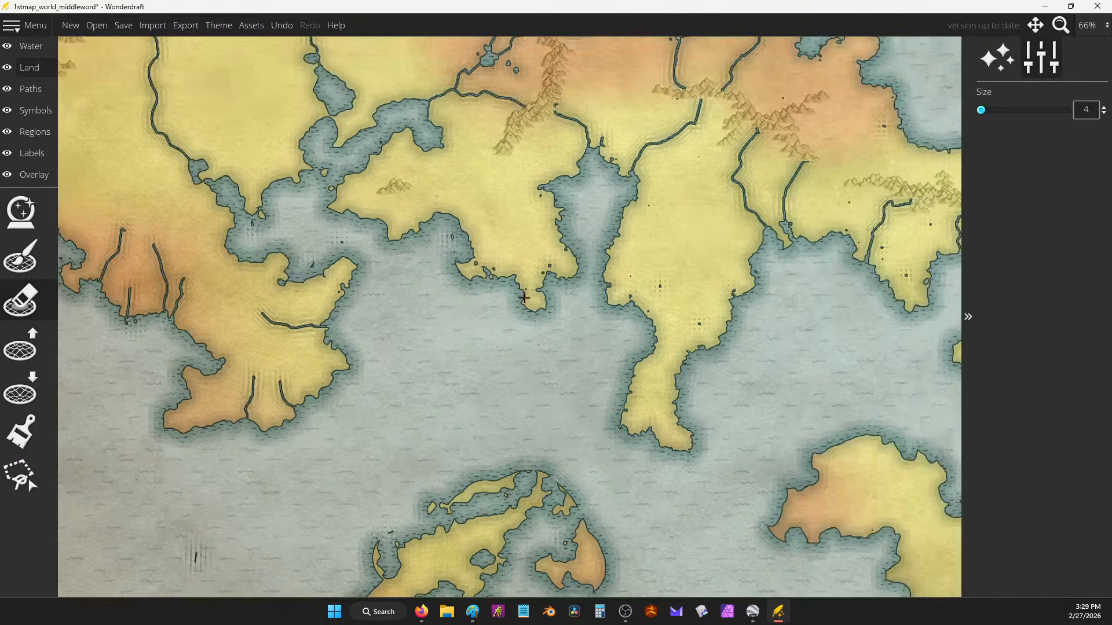
mouse_move(455, 183)
mouse_down()
mouse_move(449, 212)
mouse_move(496, 199)
mouse_up()
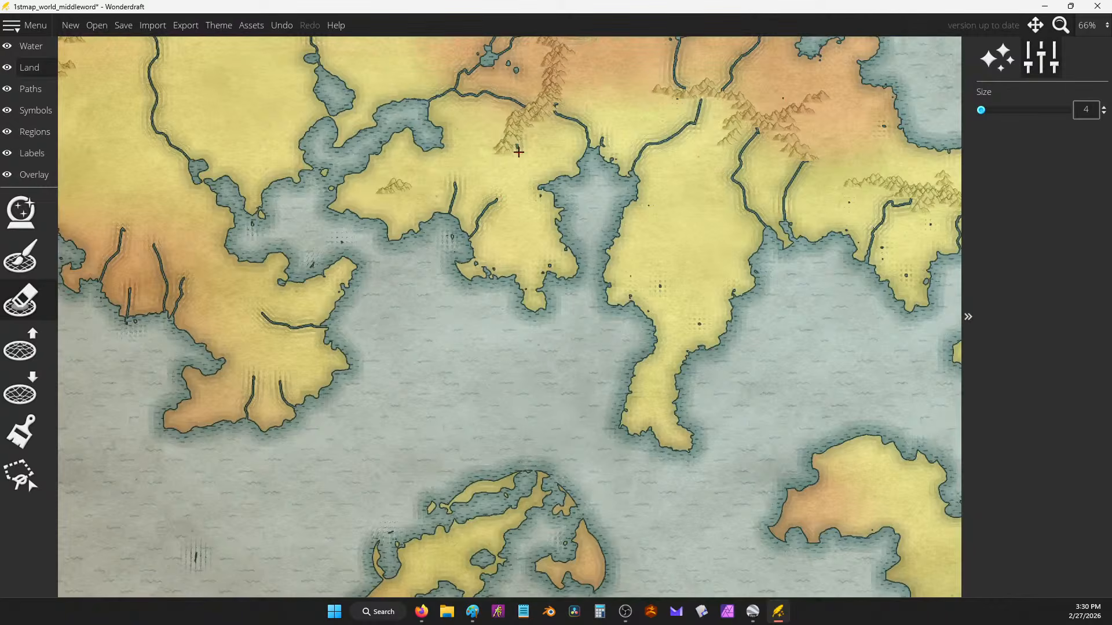
drag(518, 151, 558, 176)
drag(582, 324, 565, 256)
drag(649, 184, 612, 236)
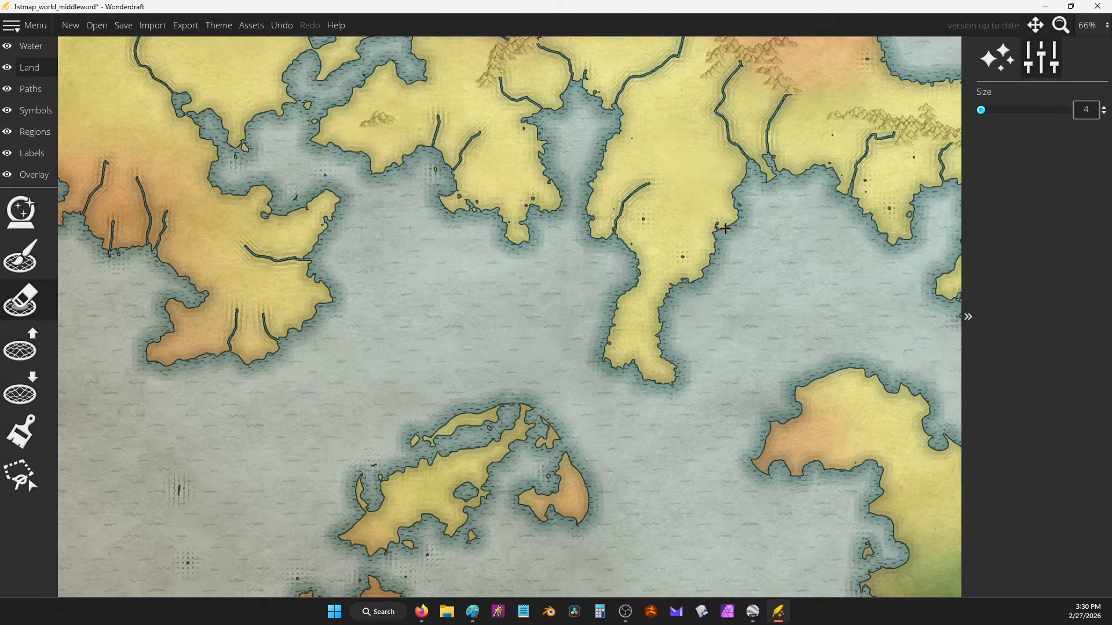
drag(724, 300, 637, 277)
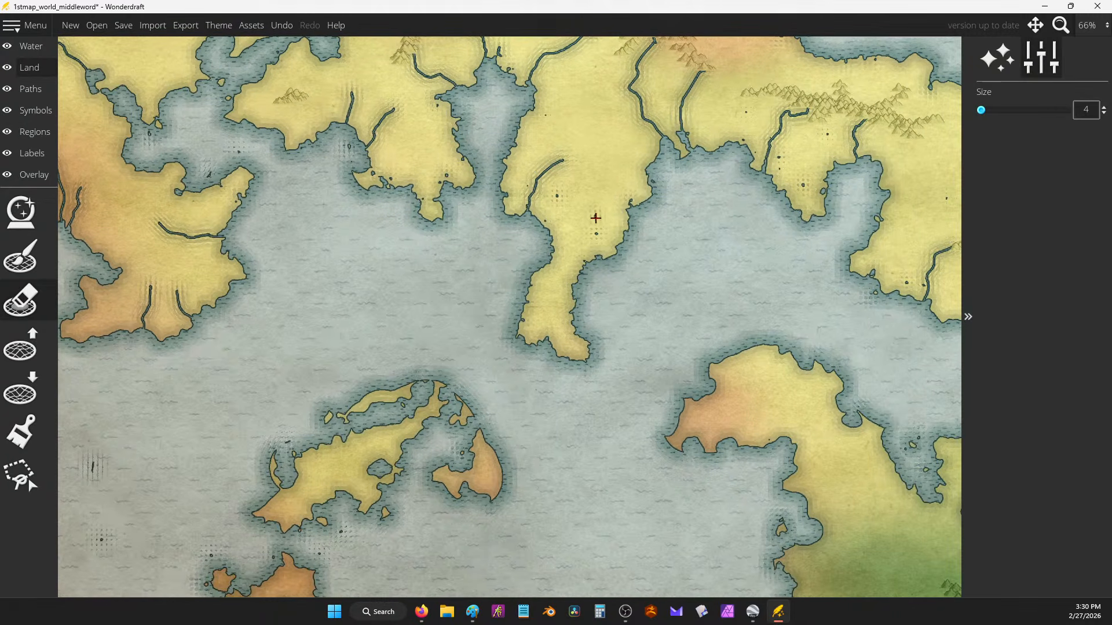
drag(596, 218, 605, 250)
drag(619, 157, 631, 204)
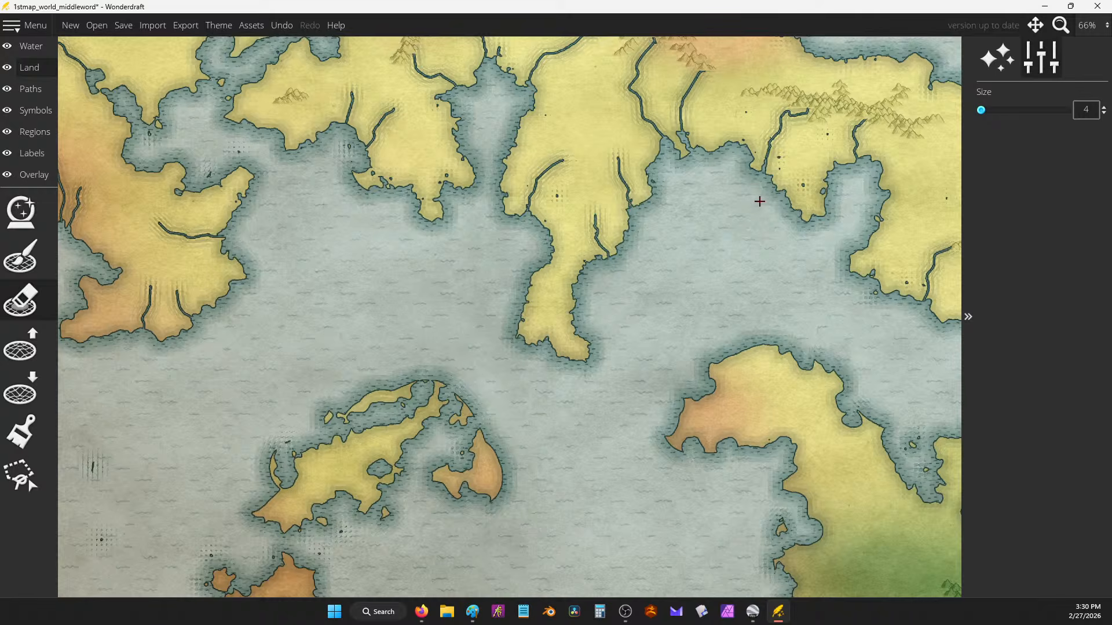
Step: Paint rivers from the mountain ridges across the green southern land to its coasts
drag(775, 220, 616, 152)
drag(687, 244, 614, 122)
mouse_move(663, 484)
mouse_down()
mouse_move(640, 476)
mouse_move(609, 488)
mouse_move(579, 469)
mouse_up()
mouse_move(674, 463)
mouse_down()
mouse_move(663, 433)
mouse_move(618, 423)
mouse_move(585, 440)
mouse_up()
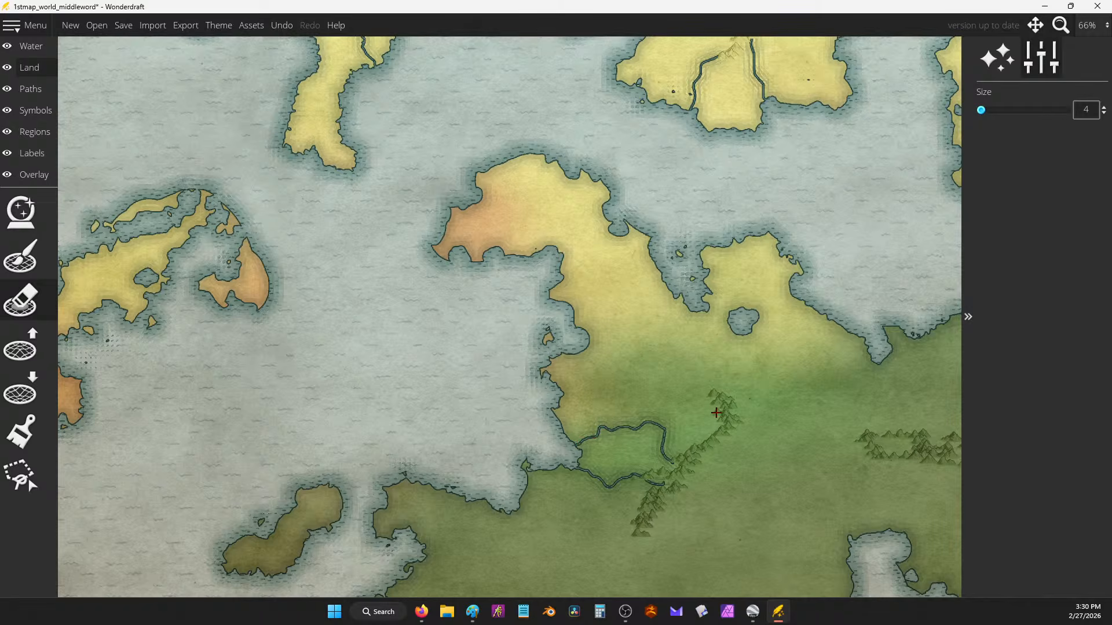
mouse_move(716, 413)
mouse_down()
mouse_move(673, 400)
mouse_move(706, 307)
mouse_up()
mouse_move(391, 250)
mouse_down()
mouse_move(369, 256)
mouse_move(823, 158)
mouse_up()
drag(717, 282, 210, 190)
drag(791, 106, 786, 59)
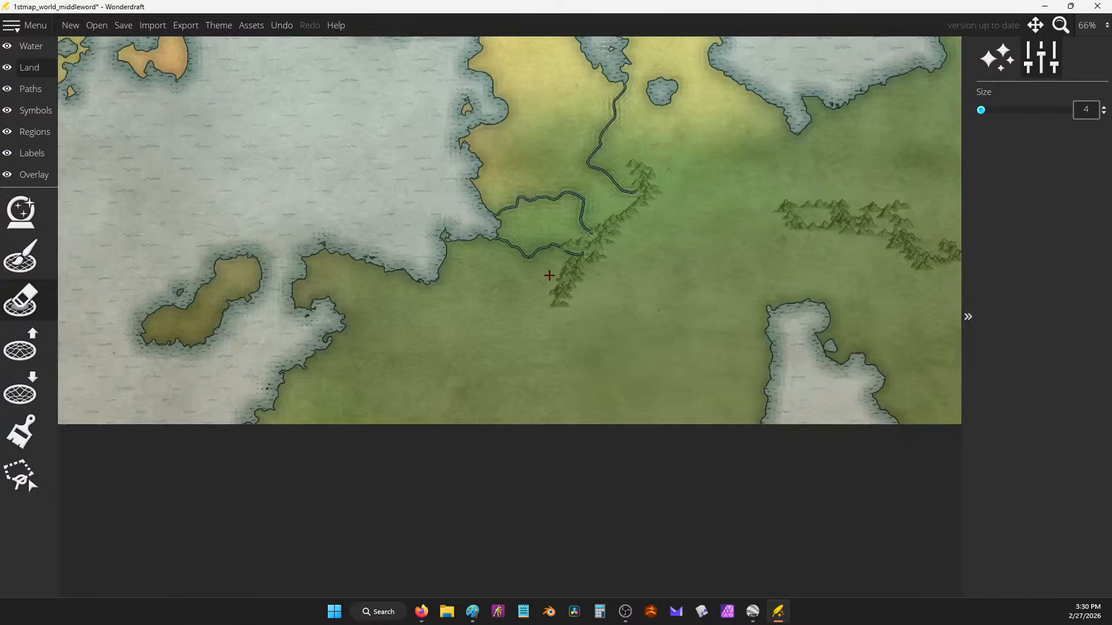
mouse_move(338, 319)
mouse_down()
mouse_move(372, 354)
mouse_move(436, 352)
mouse_move(462, 368)
mouse_move(473, 396)
mouse_move(537, 409)
mouse_move(638, 350)
mouse_move(665, 319)
mouse_move(774, 309)
mouse_up()
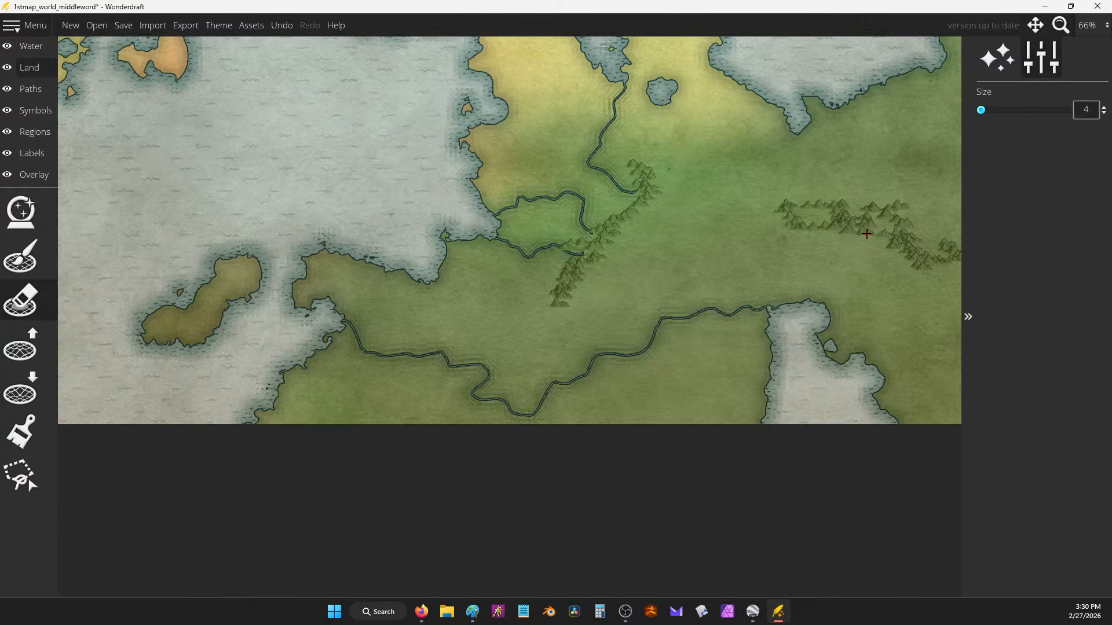
mouse_move(917, 271)
mouse_down()
mouse_move(877, 334)
mouse_move(837, 350)
mouse_up()
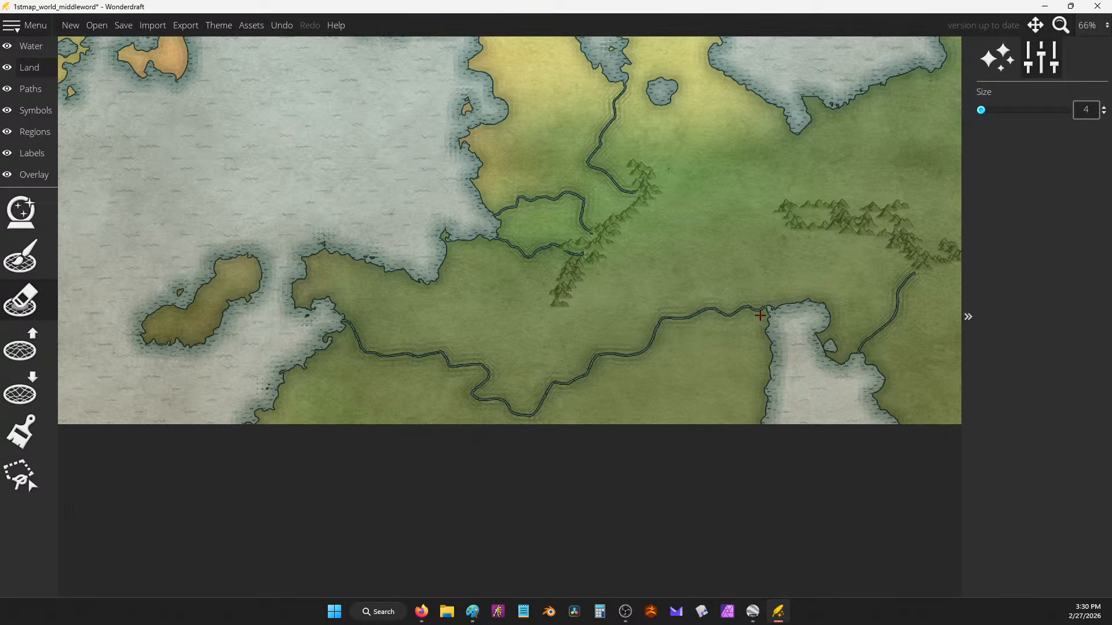
drag(765, 316, 771, 315)
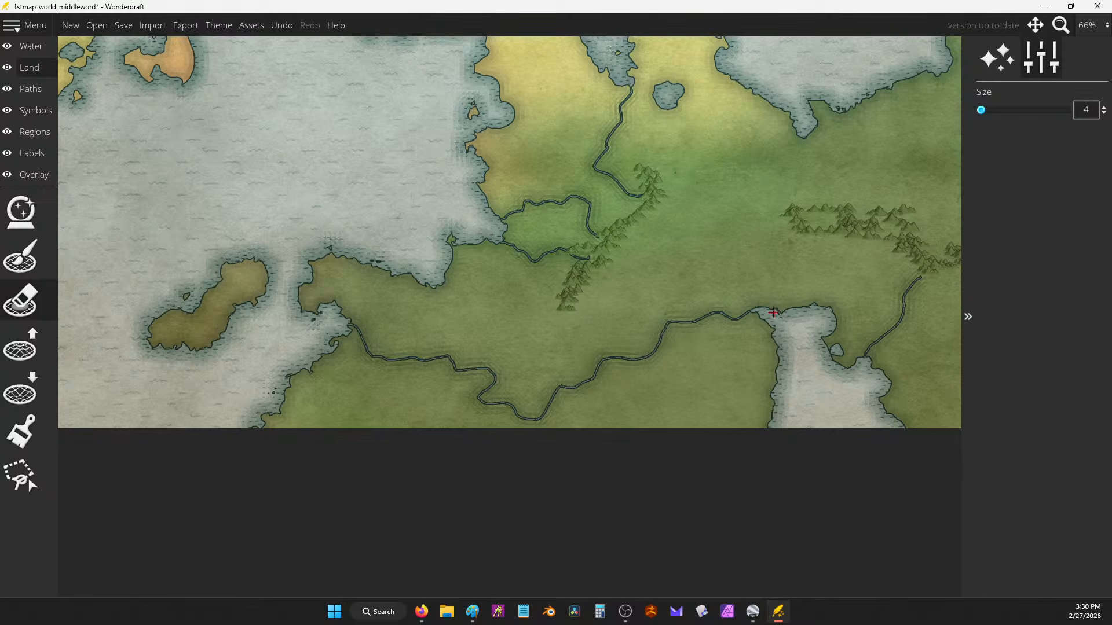
Step: Add mountain rivers, tributaries joining the southern river, and short rivers to the northern coast
mouse_move(638, 225)
mouse_down()
mouse_move(668, 242)
mouse_move(649, 306)
mouse_move(608, 331)
mouse_move(602, 351)
mouse_up()
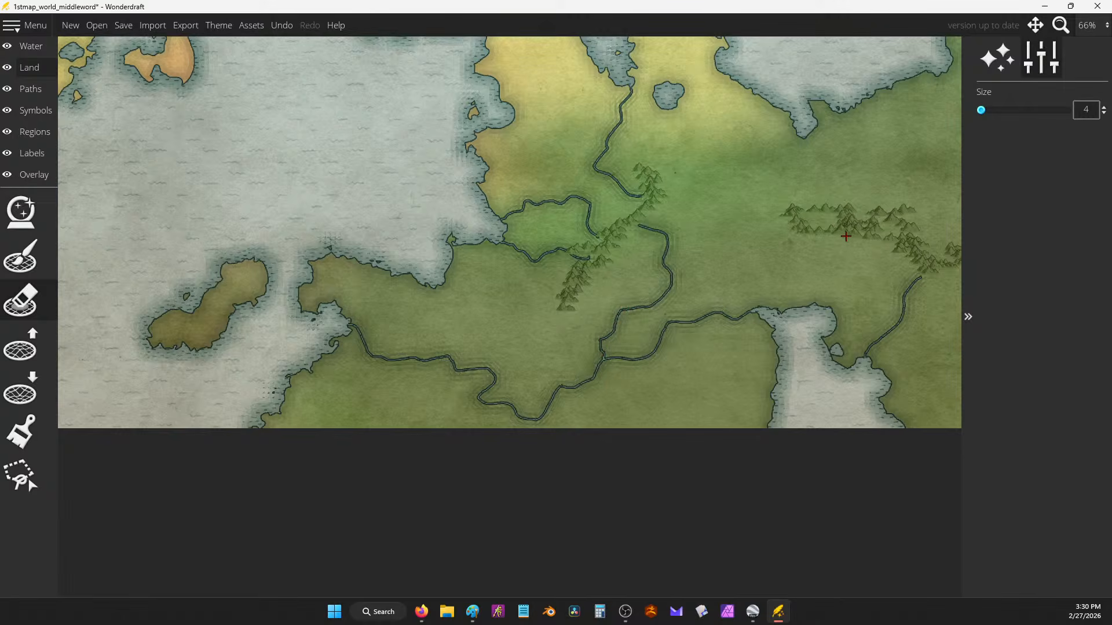
mouse_move(845, 237)
mouse_down()
mouse_move(802, 255)
mouse_move(787, 283)
mouse_move(806, 307)
mouse_up()
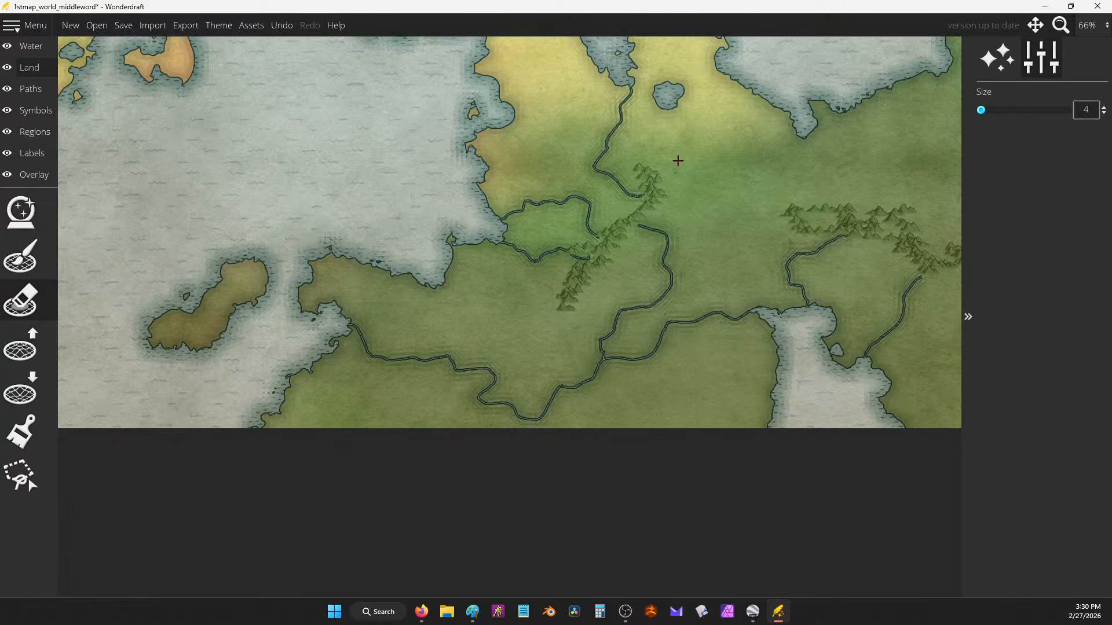
drag(553, 298, 449, 355)
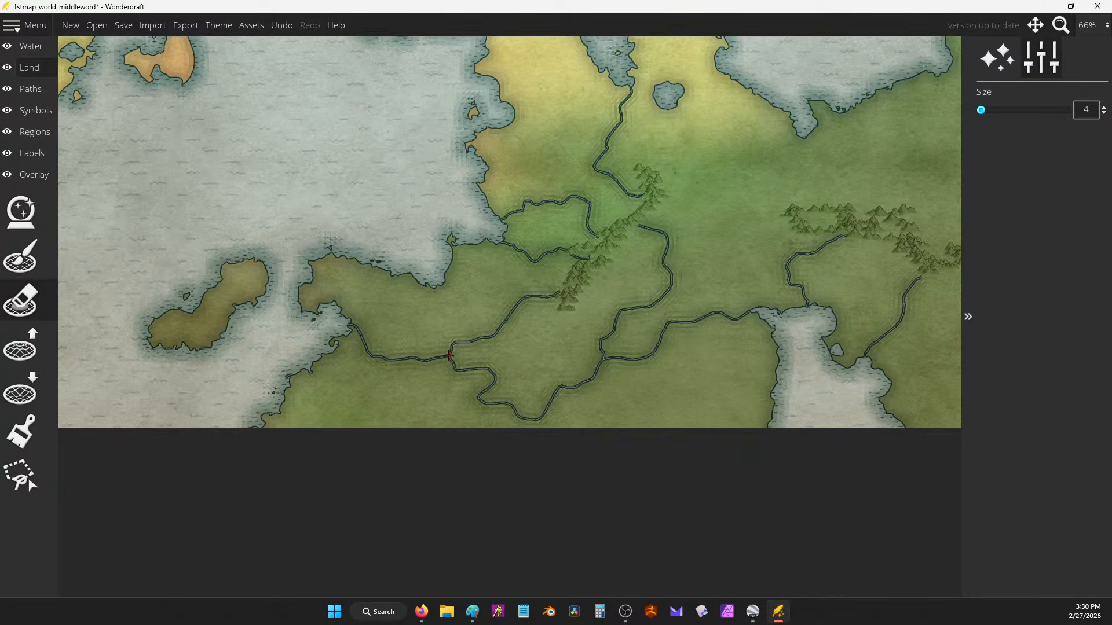
drag(565, 316, 503, 359)
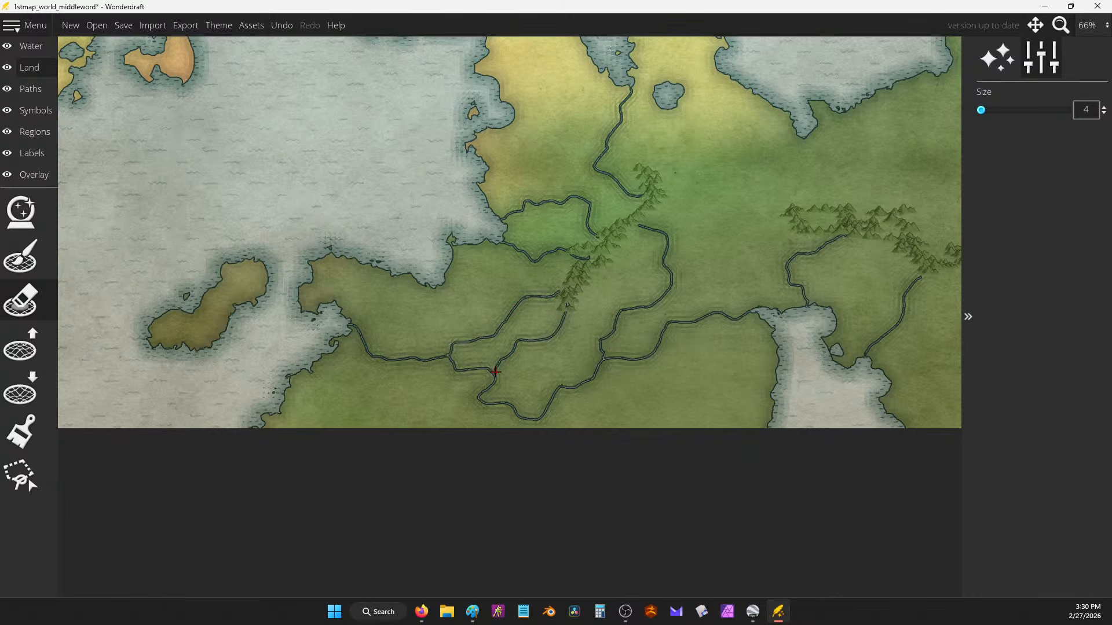
mouse_move(401, 428)
mouse_down()
mouse_move(419, 396)
mouse_move(409, 371)
mouse_up()
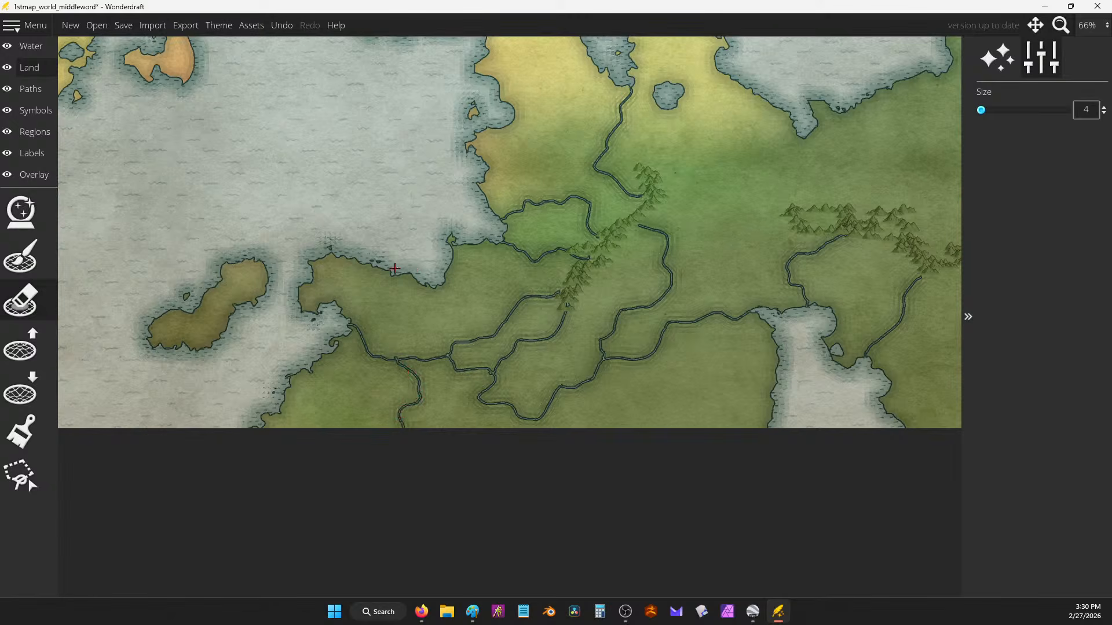
mouse_move(400, 306)
mouse_down()
mouse_move(384, 289)
mouse_move(389, 267)
mouse_move(309, 247)
mouse_up()
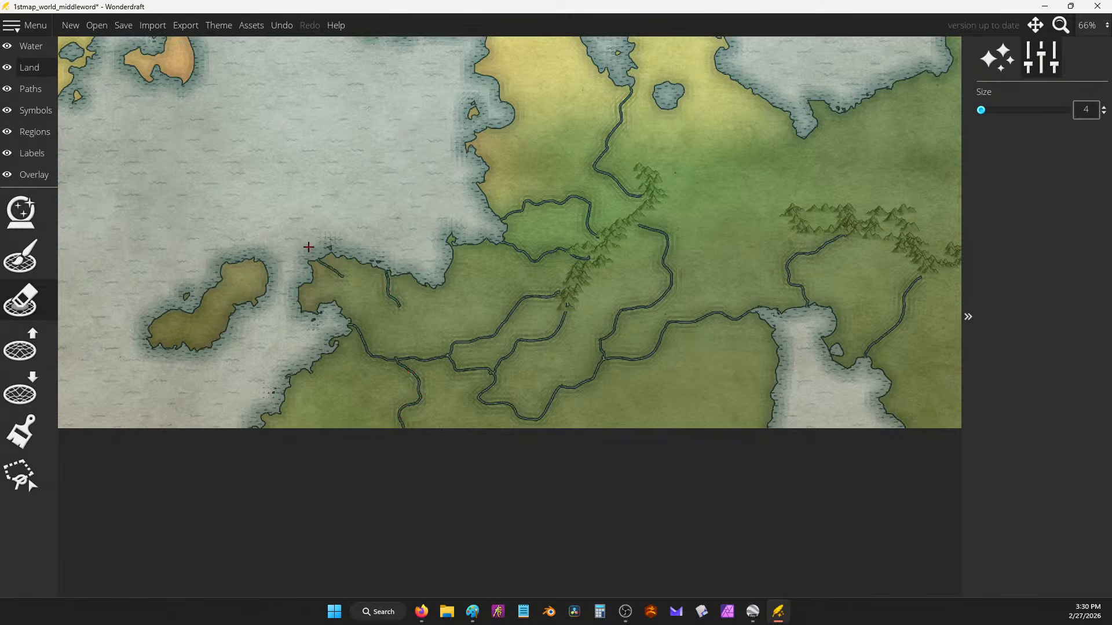
drag(808, 378, 790, 360)
Step: Paint land over the unwanted river lines on the southern landmass
scroll(775, 258, down, 2)
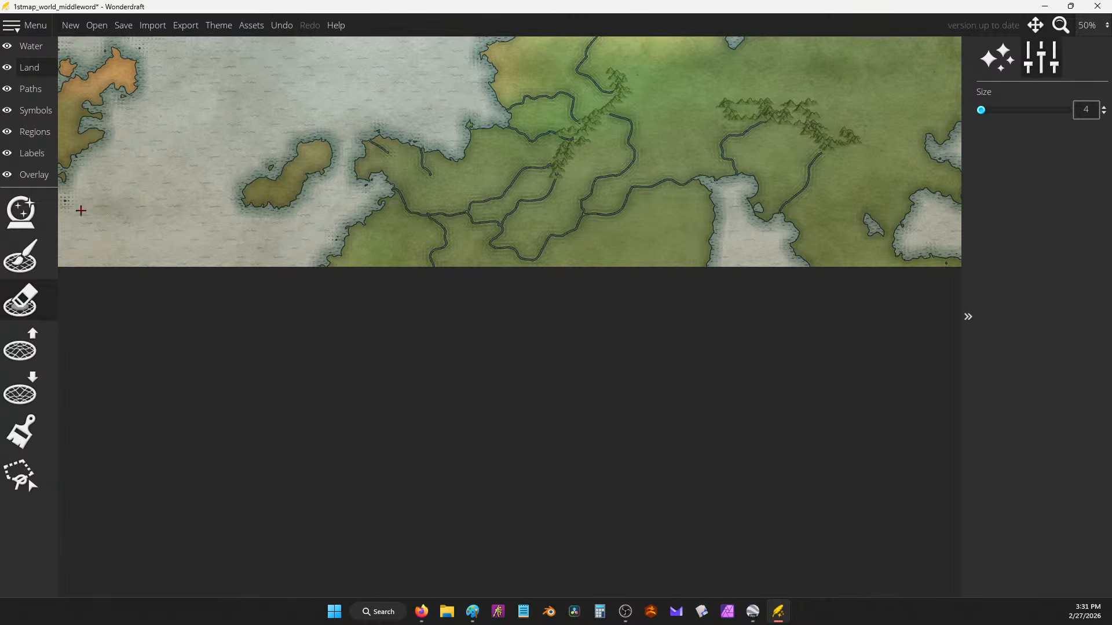
mouse_move(639, 230)
mouse_down()
mouse_move(571, 171)
mouse_move(586, 190)
mouse_move(606, 176)
mouse_move(639, 120)
mouse_move(654, 169)
mouse_move(532, 191)
mouse_up()
mouse_move(667, 103)
mouse_down()
mouse_move(662, 243)
mouse_move(579, 284)
mouse_move(560, 271)
mouse_move(582, 247)
mouse_up()
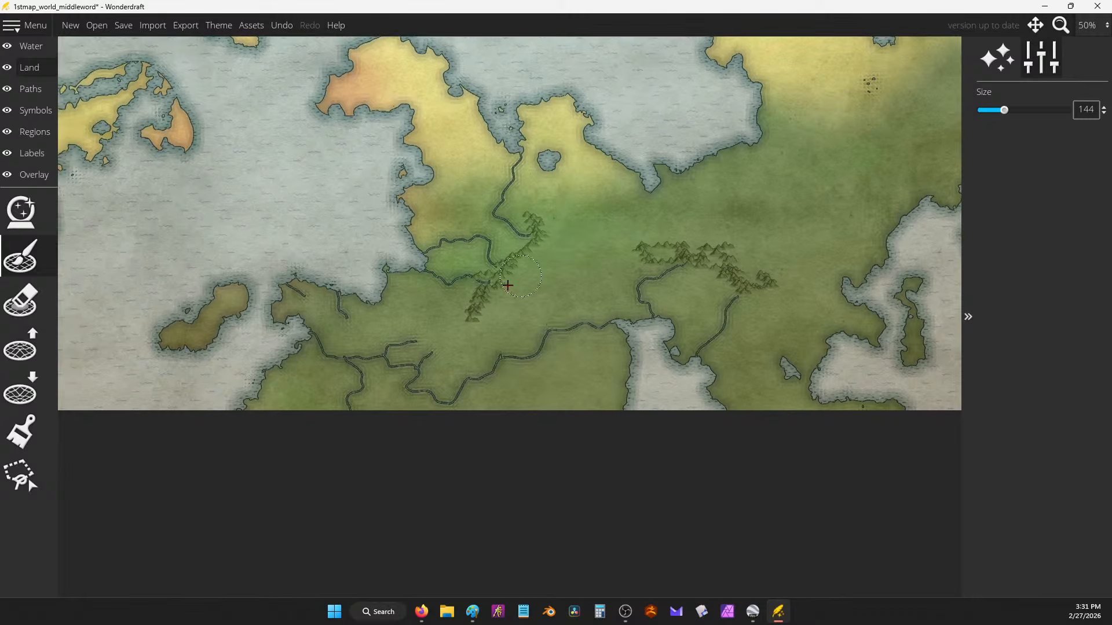
mouse_move(561, 328)
mouse_down()
mouse_move(481, 377)
mouse_move(408, 382)
mouse_up()
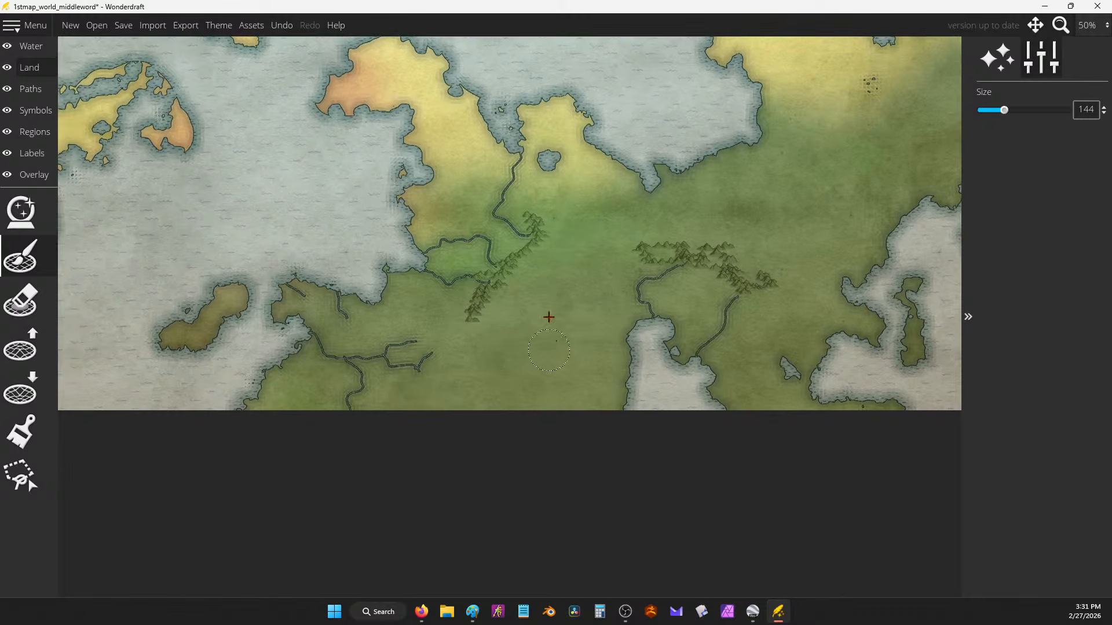
Step: Carve a ragged bay into the southern green coastline with Lower Land at size 57, roughness 1.19
click(22, 334)
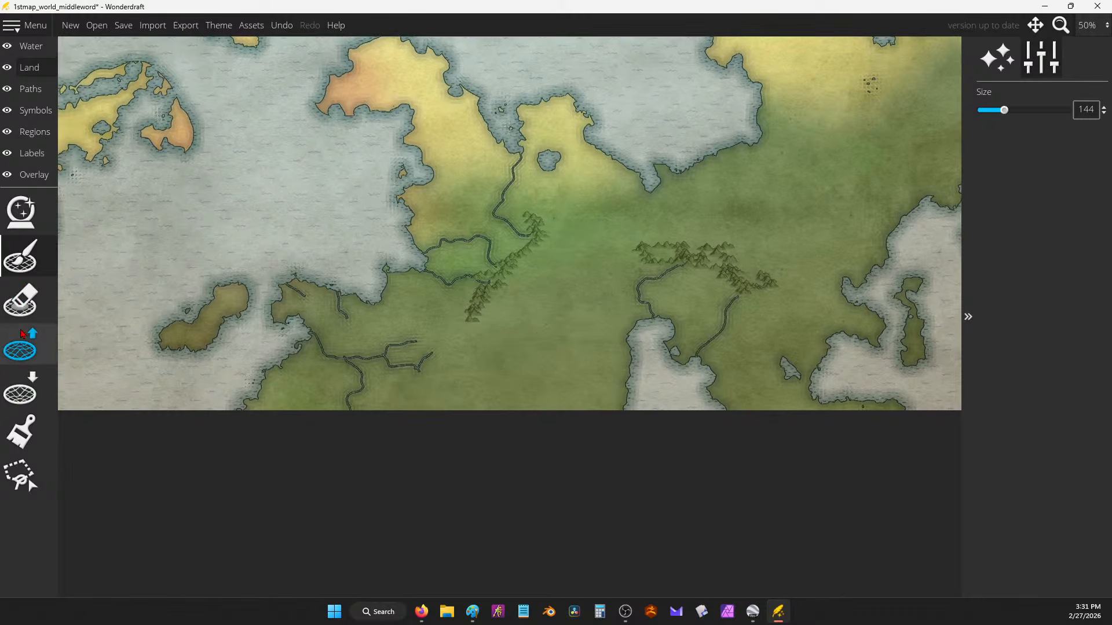
click(21, 387)
drag(603, 324, 624, 336)
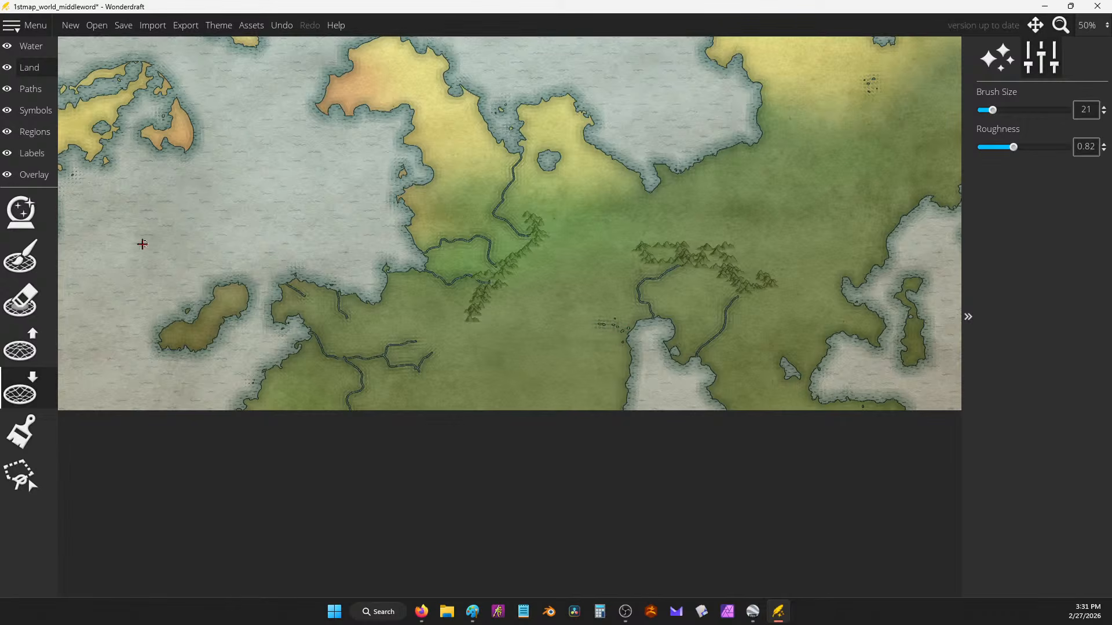
drag(1027, 148, 1030, 147)
drag(993, 110, 1018, 110)
mouse_move(603, 319)
mouse_down()
mouse_move(630, 355)
mouse_move(622, 373)
mouse_move(638, 369)
mouse_move(609, 375)
mouse_move(696, 364)
mouse_move(699, 353)
mouse_move(686, 375)
mouse_move(653, 359)
mouse_move(647, 313)
mouse_move(677, 382)
mouse_move(718, 394)
mouse_up()
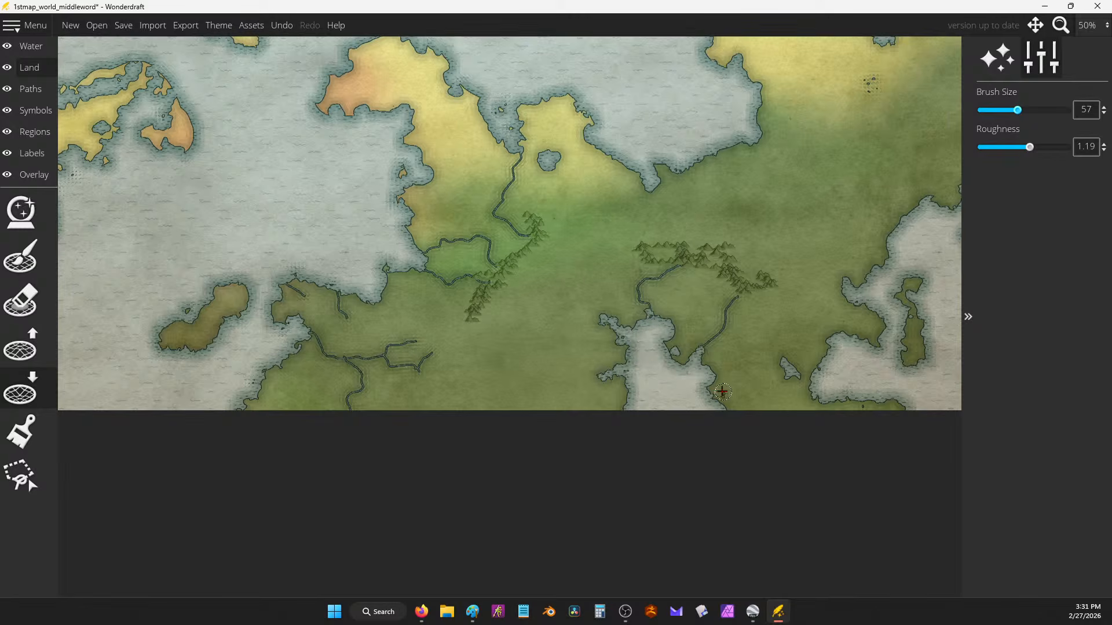
drag(818, 375, 829, 370)
drag(849, 238, 883, 251)
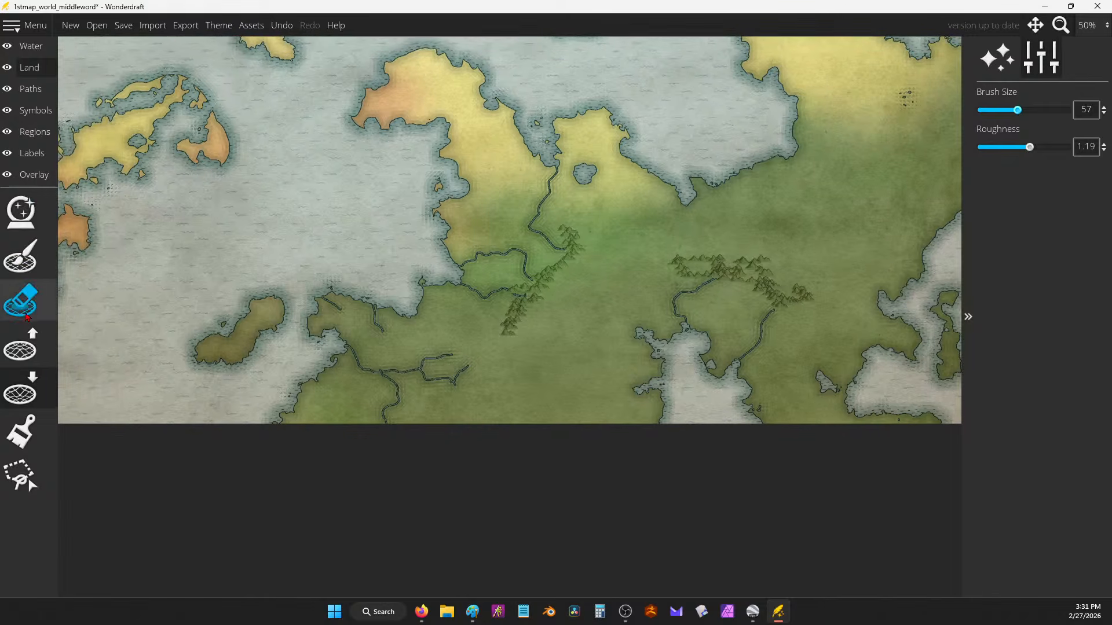
Step: Draw size-4 rivers linking the forest edge, lake shores, coast and mountains across the green lowlands
click(33, 93)
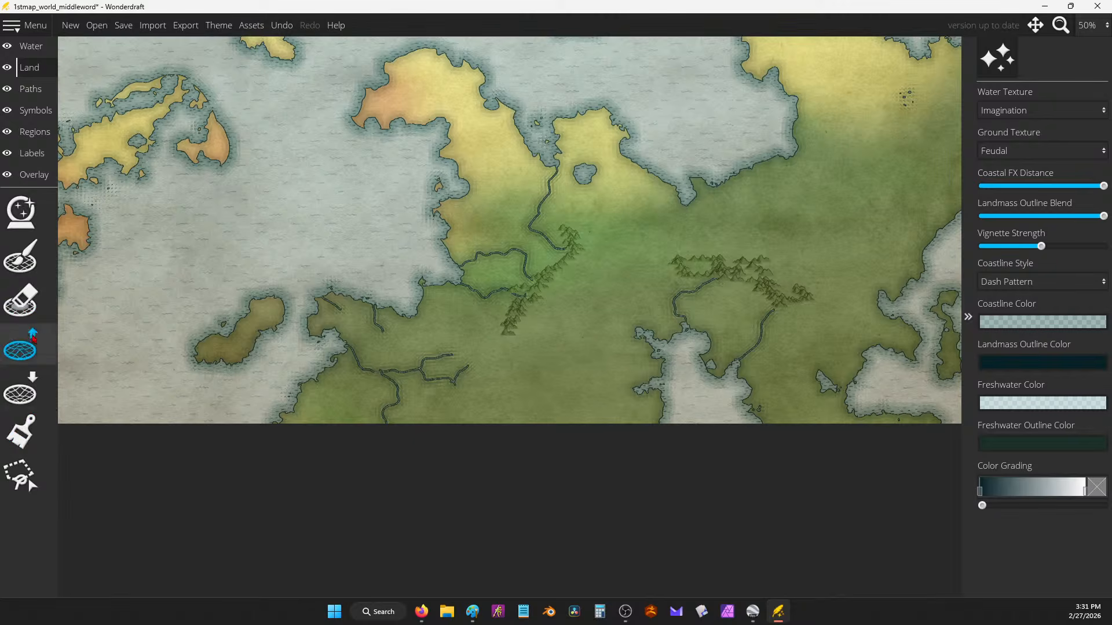
click(21, 299)
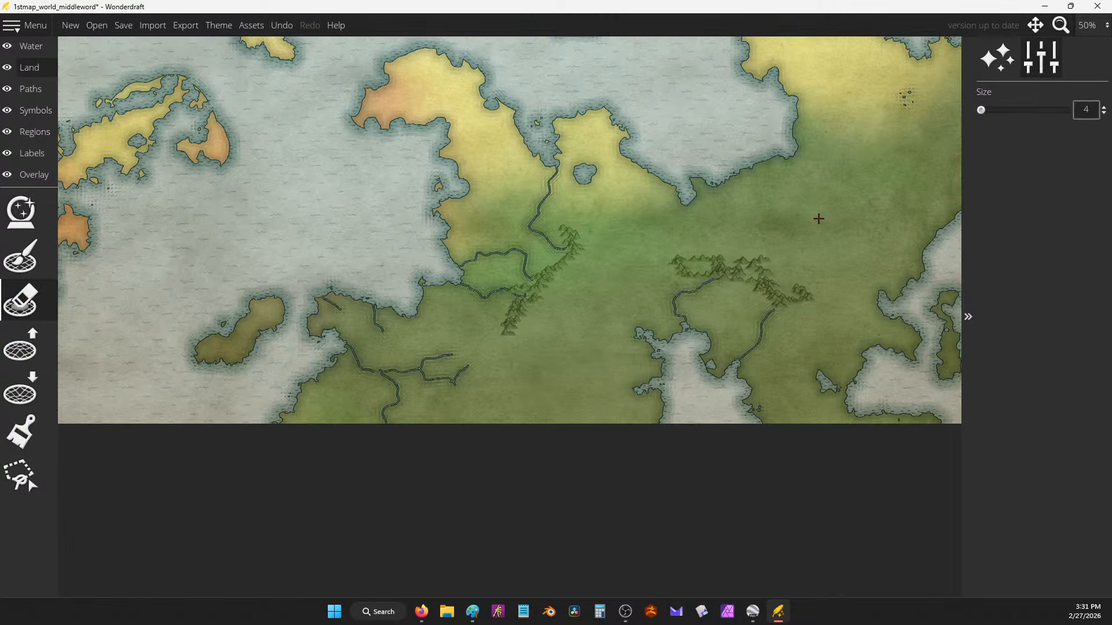
mouse_move(470, 366)
mouse_down()
mouse_move(504, 357)
mouse_move(507, 312)
mouse_move(477, 314)
mouse_move(458, 350)
mouse_up()
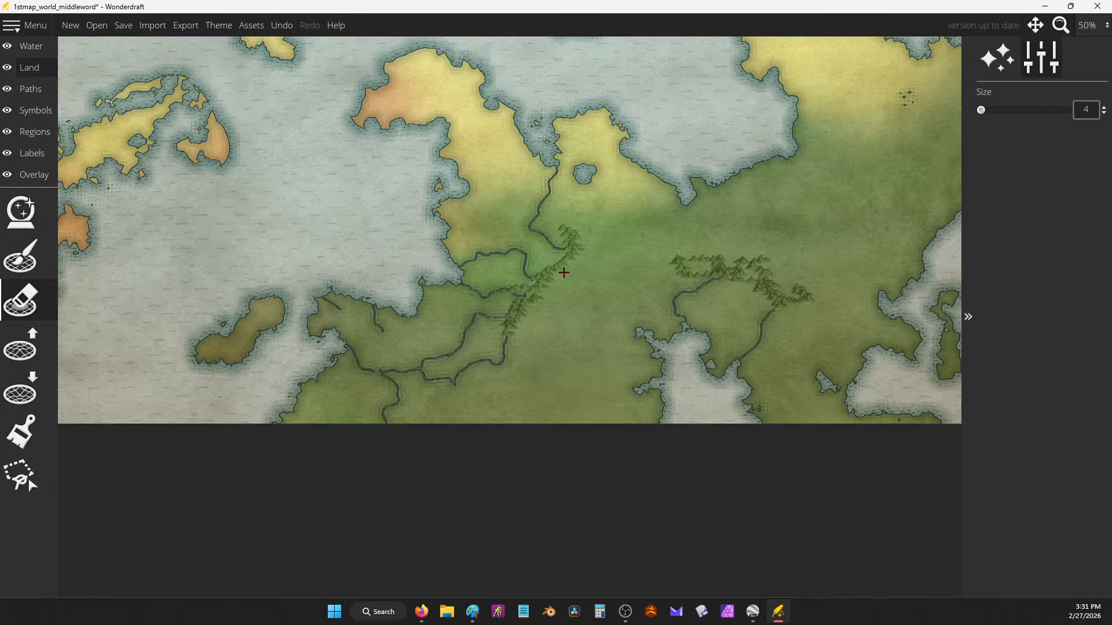
mouse_move(564, 273)
mouse_down()
mouse_move(600, 282)
mouse_move(636, 325)
mouse_up()
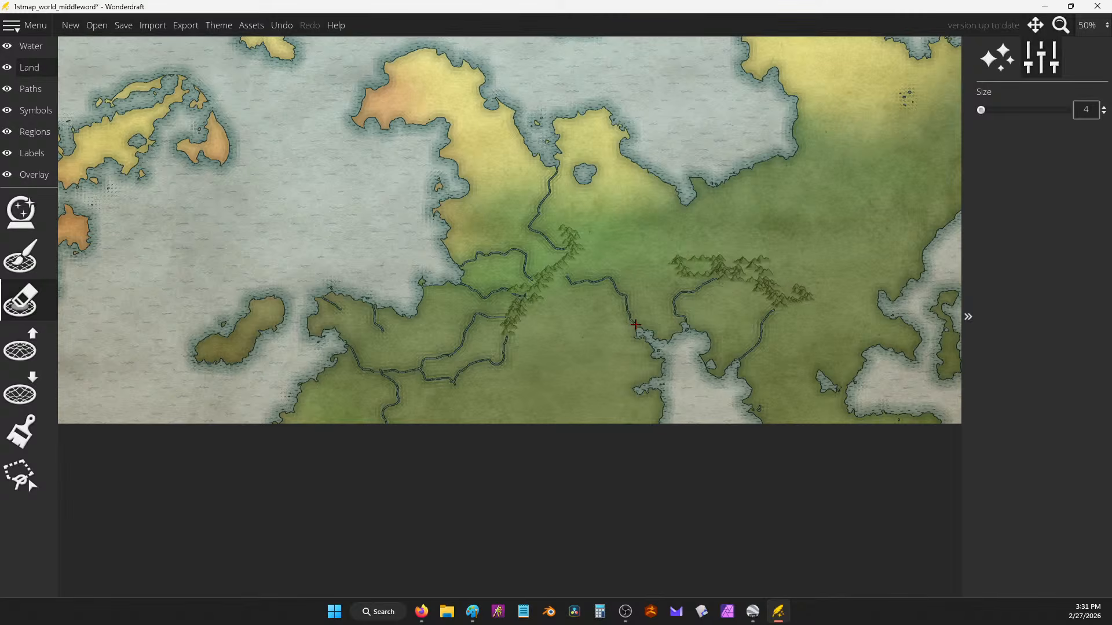
drag(523, 317, 625, 384)
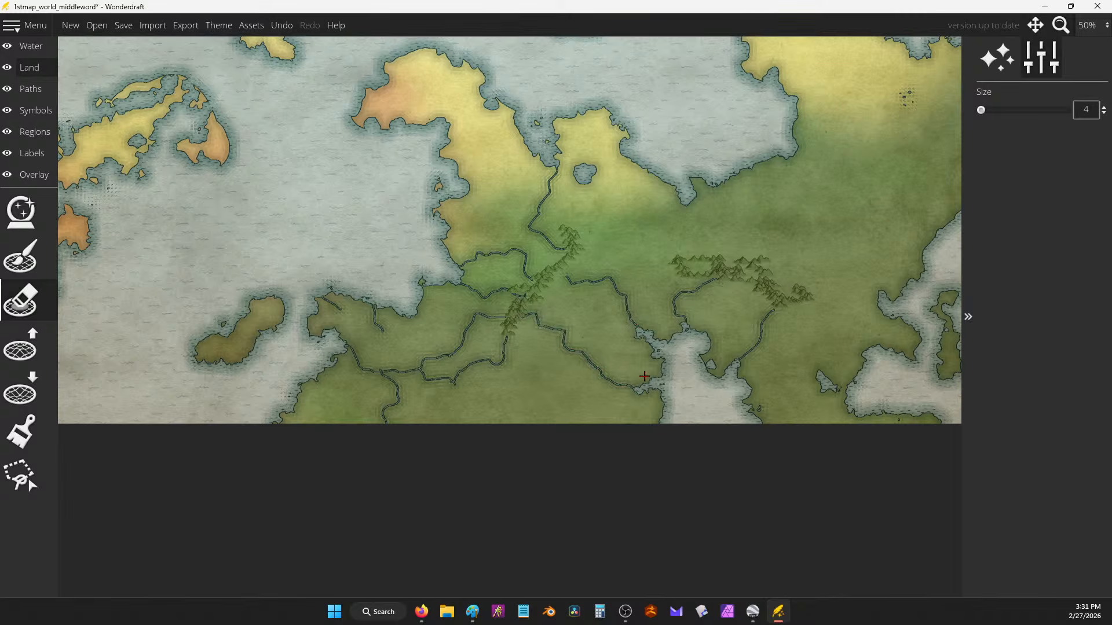
mouse_move(730, 259)
mouse_down()
mouse_move(726, 236)
mouse_move(690, 206)
mouse_up()
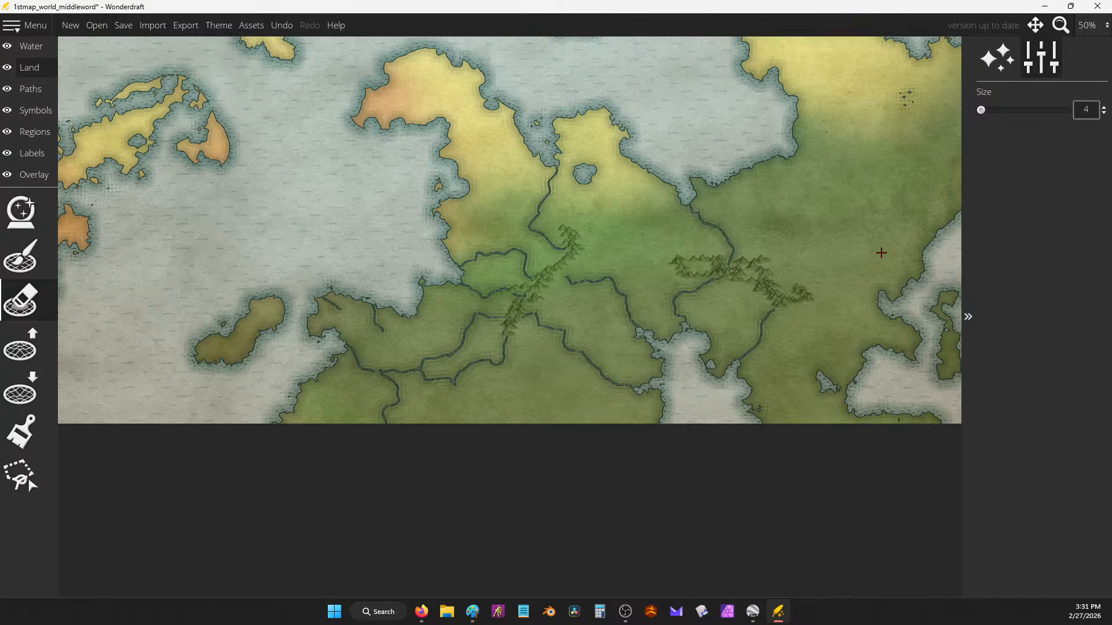
mouse_move(791, 155)
mouse_down()
mouse_move(809, 171)
mouse_move(812, 207)
mouse_move(771, 271)
mouse_up()
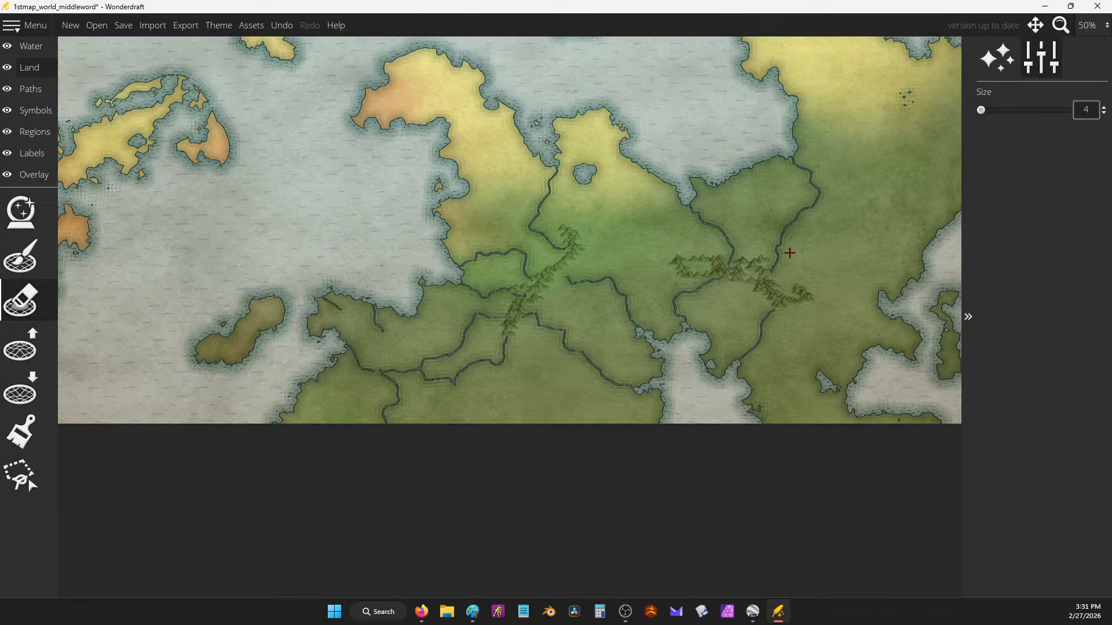
scroll(719, 231, down, 3)
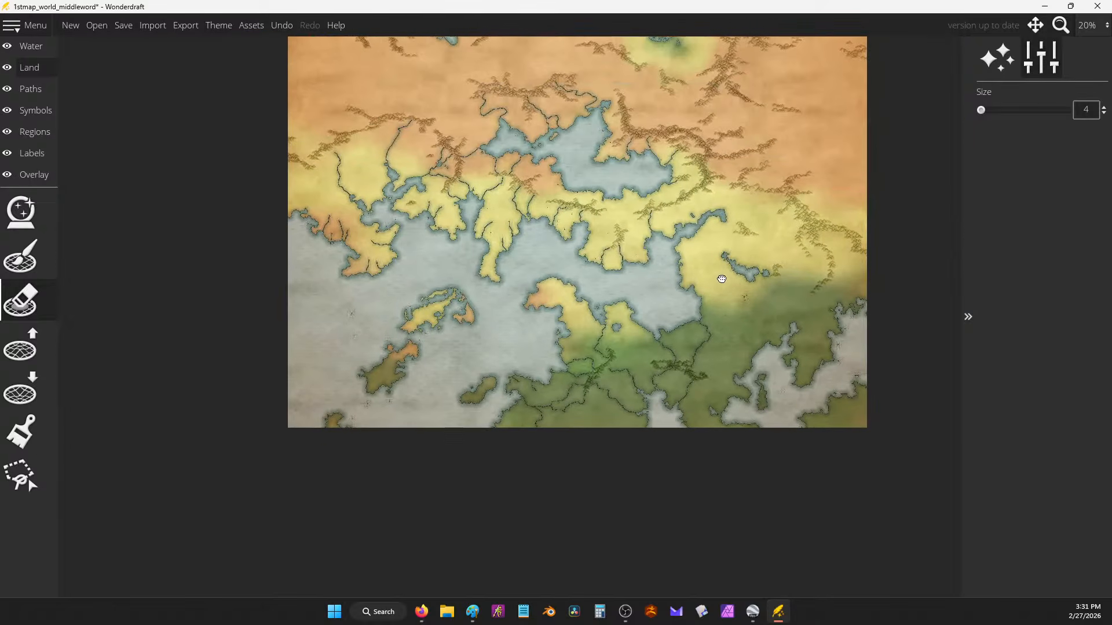
drag(732, 259, 774, 455)
drag(800, 410, 776, 384)
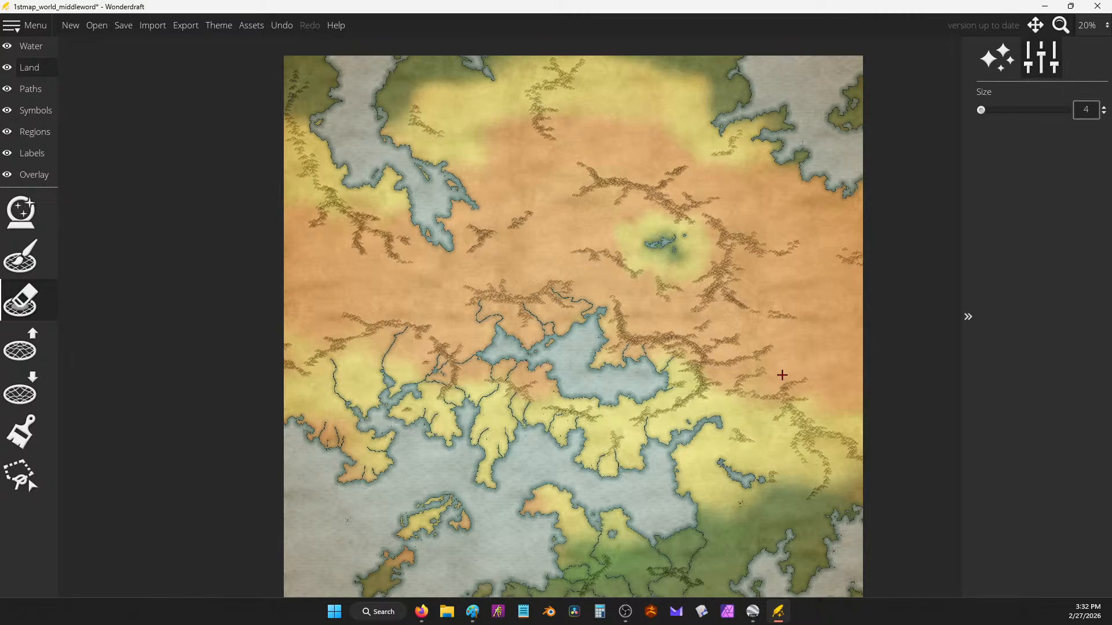
drag(782, 375, 781, 233)
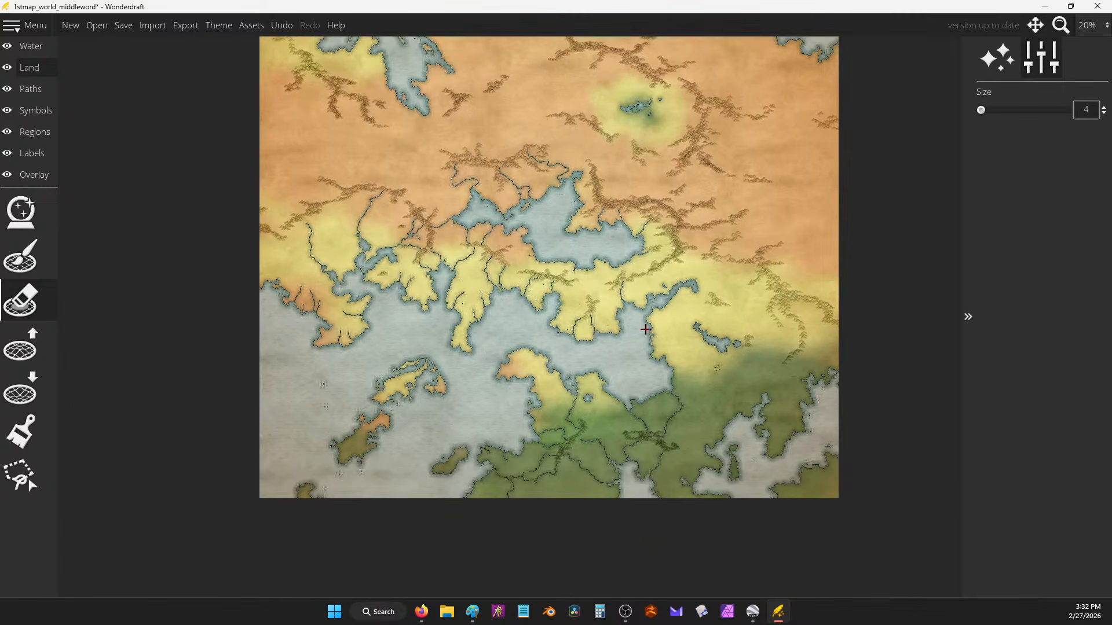
drag(646, 329, 707, 331)
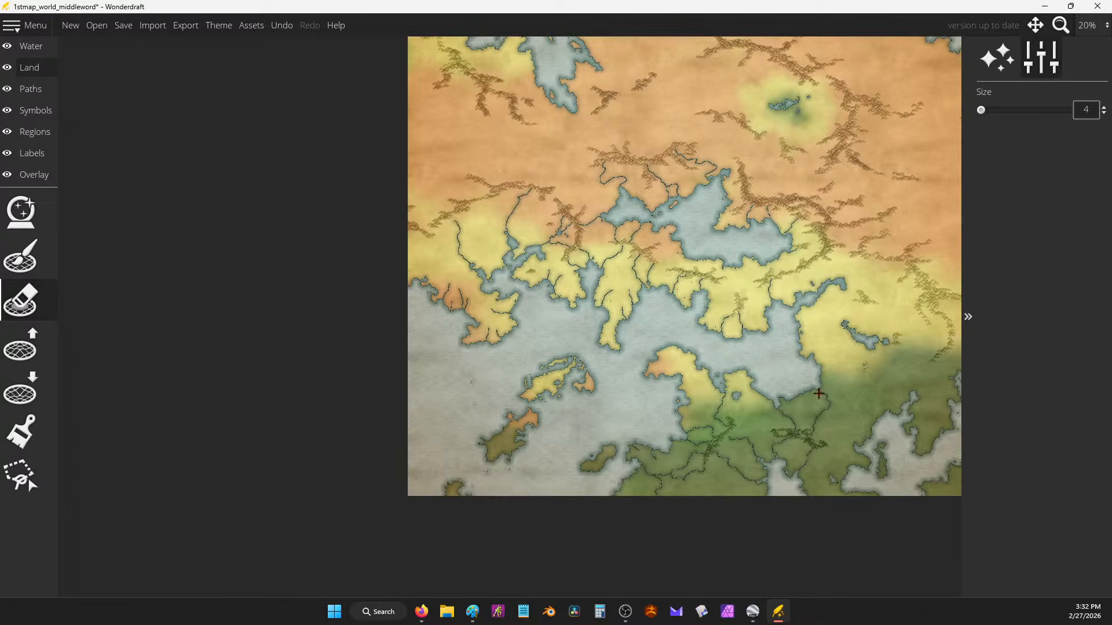
drag(932, 380, 776, 352)
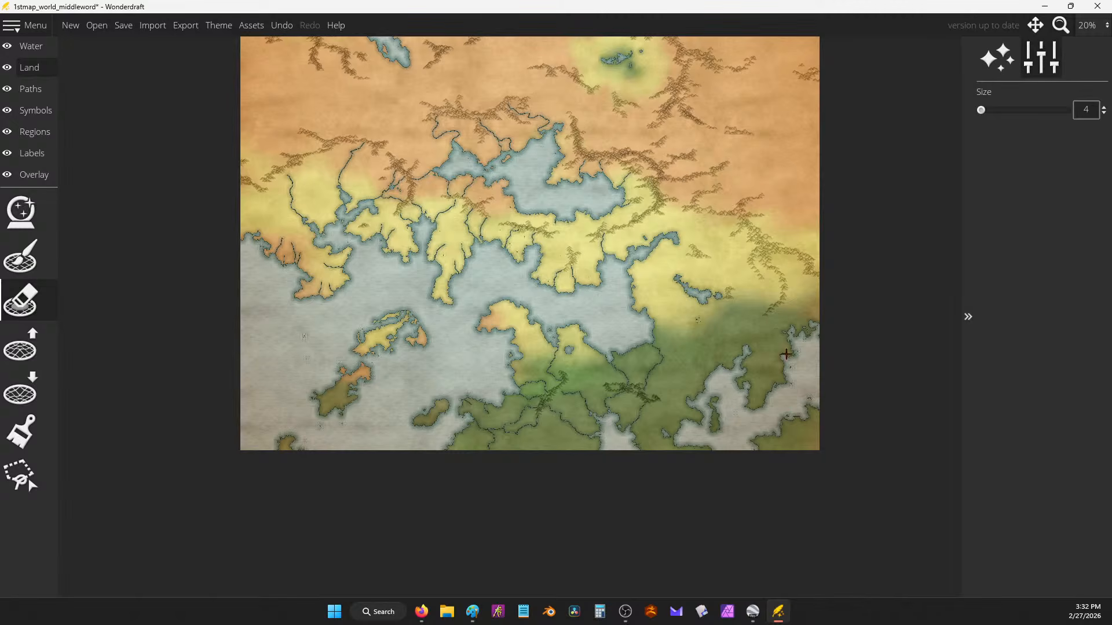
mouse_move(796, 230)
mouse_down()
mouse_move(878, 323)
mouse_move(847, 335)
mouse_move(868, 335)
mouse_up()
scroll(773, 339, up, 2)
Step: Redraw the inlet river at width 4 and add rivers from the east into the inlet and small lake
scroll(786, 339, up, 4)
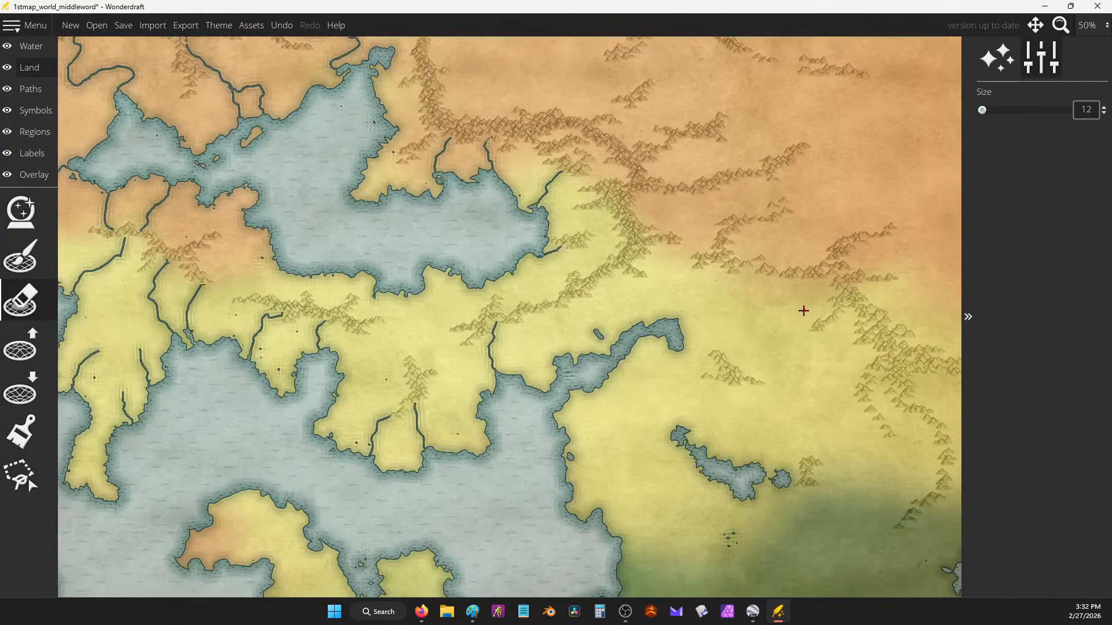
drag(715, 263, 677, 320)
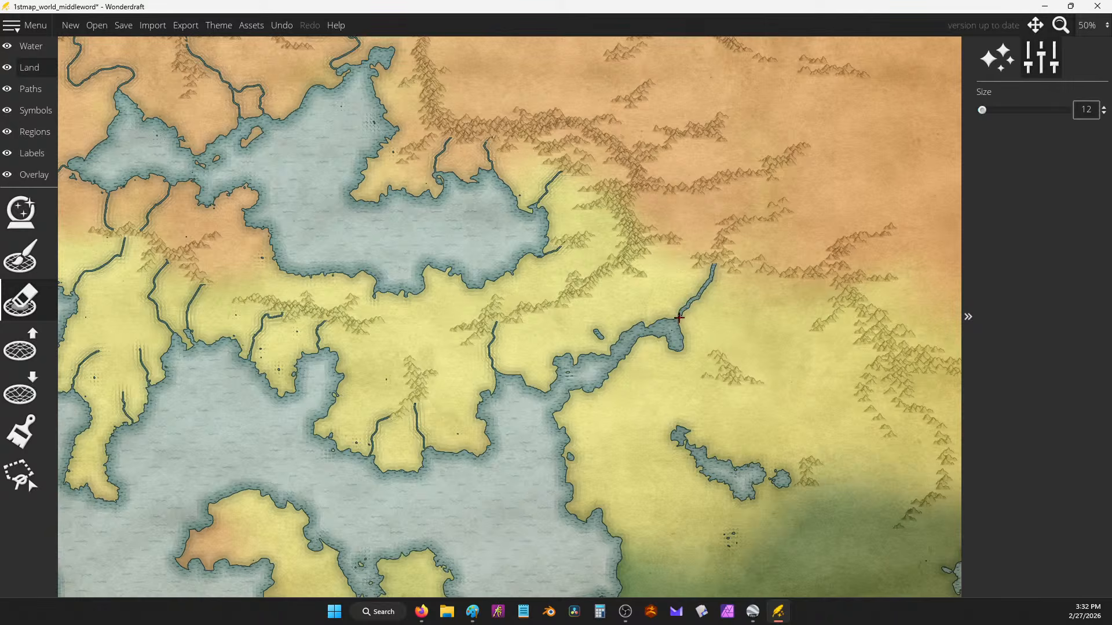
drag(982, 110, 953, 109)
key(ctrl+z)
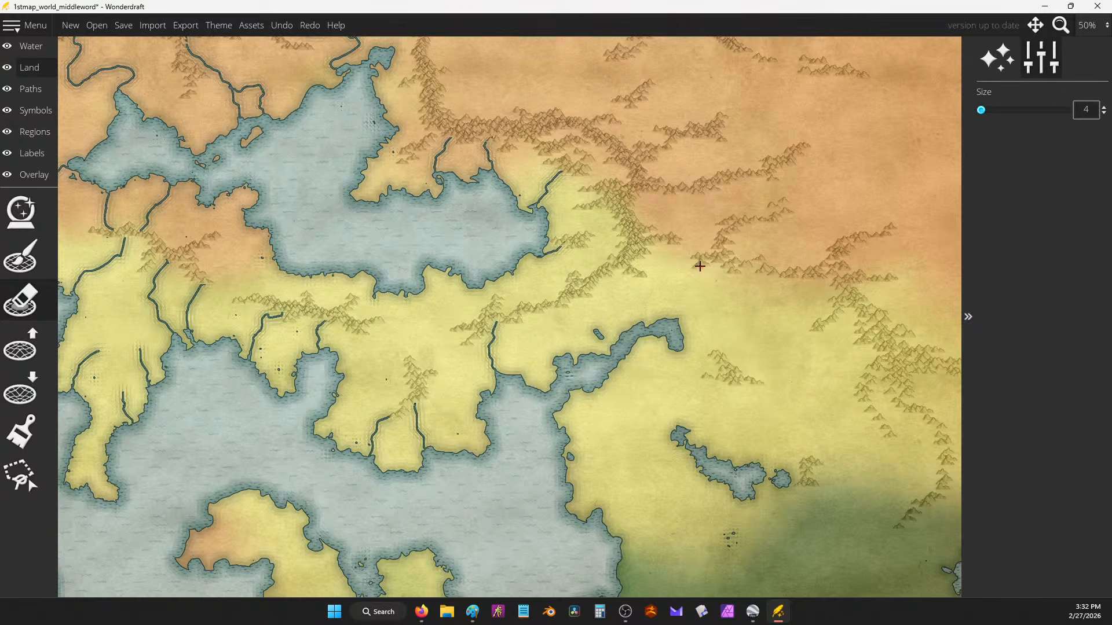
mouse_move(711, 265)
mouse_down()
mouse_move(677, 319)
mouse_move(681, 353)
mouse_move(711, 365)
mouse_up()
drag(828, 293, 692, 332)
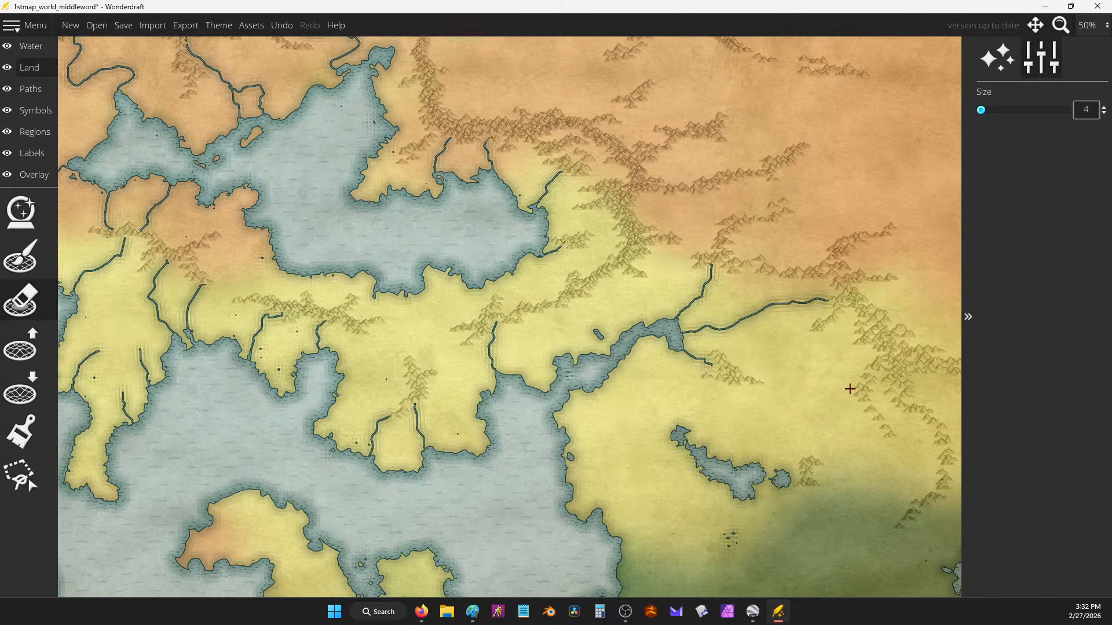
mouse_move(857, 398)
mouse_down()
mouse_move(783, 435)
mouse_move(754, 470)
mouse_up()
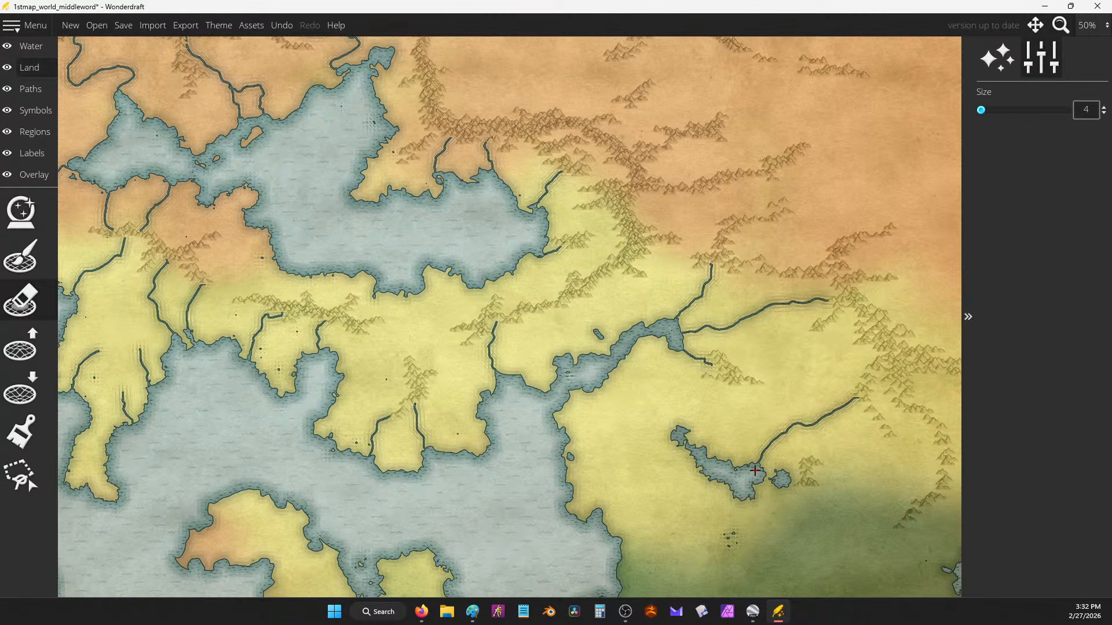
Step: Enlarge the eastern lake's northeast shore with Lower Land and add small water pools along the rivers
click(27, 348)
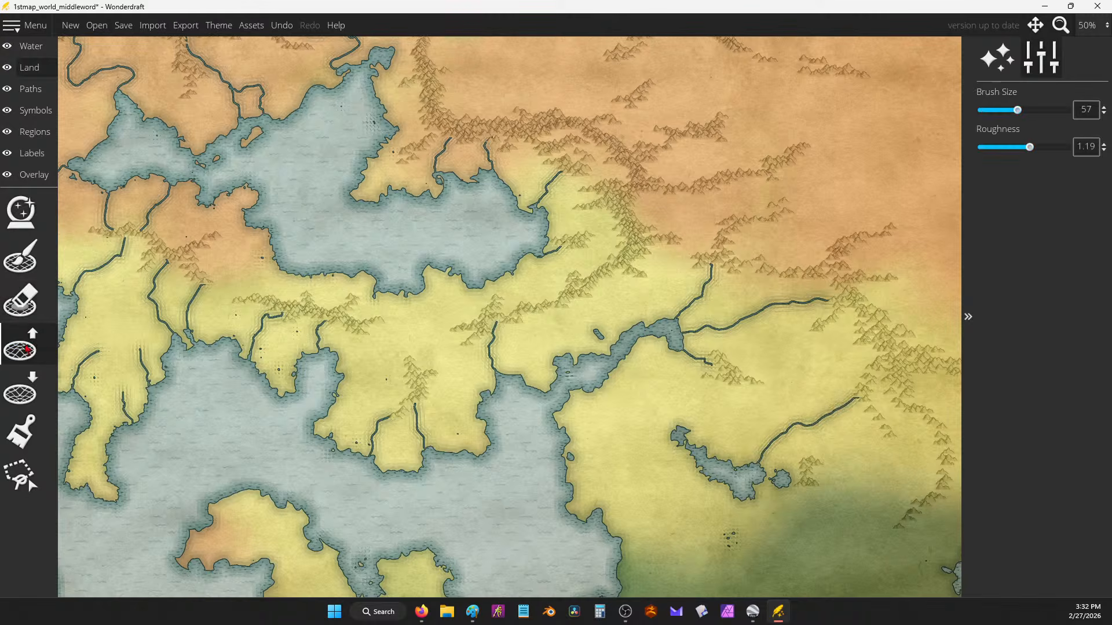
click(19, 398)
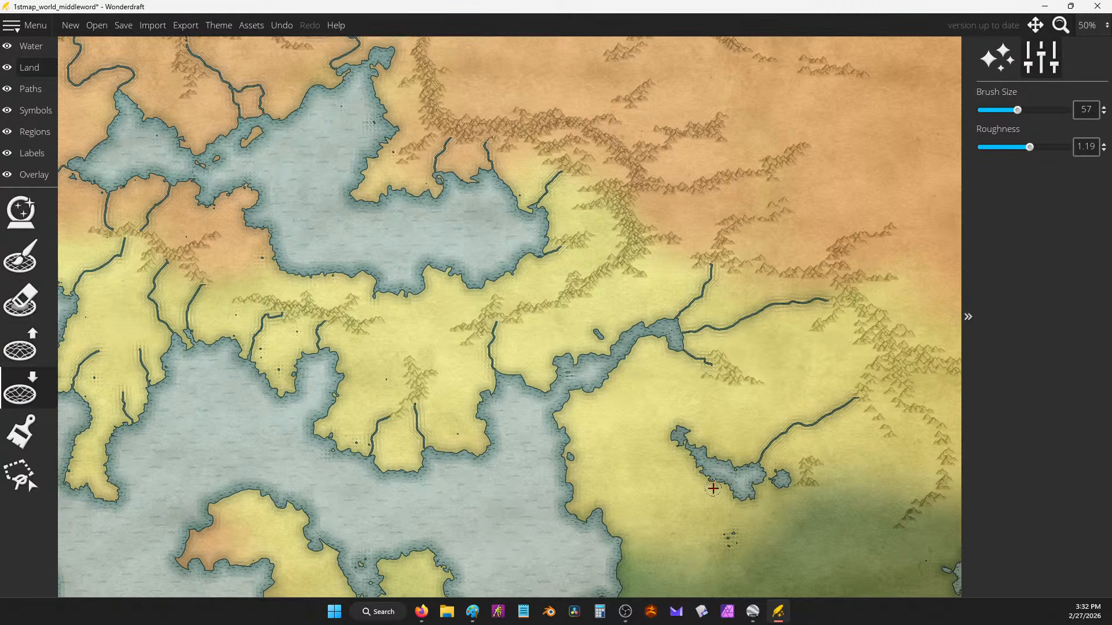
mouse_move(731, 452)
mouse_down()
mouse_move(756, 425)
mouse_move(730, 440)
mouse_move(761, 511)
mouse_move(744, 498)
mouse_move(775, 475)
mouse_move(760, 471)
mouse_move(770, 447)
mouse_move(753, 467)
mouse_move(761, 419)
mouse_up()
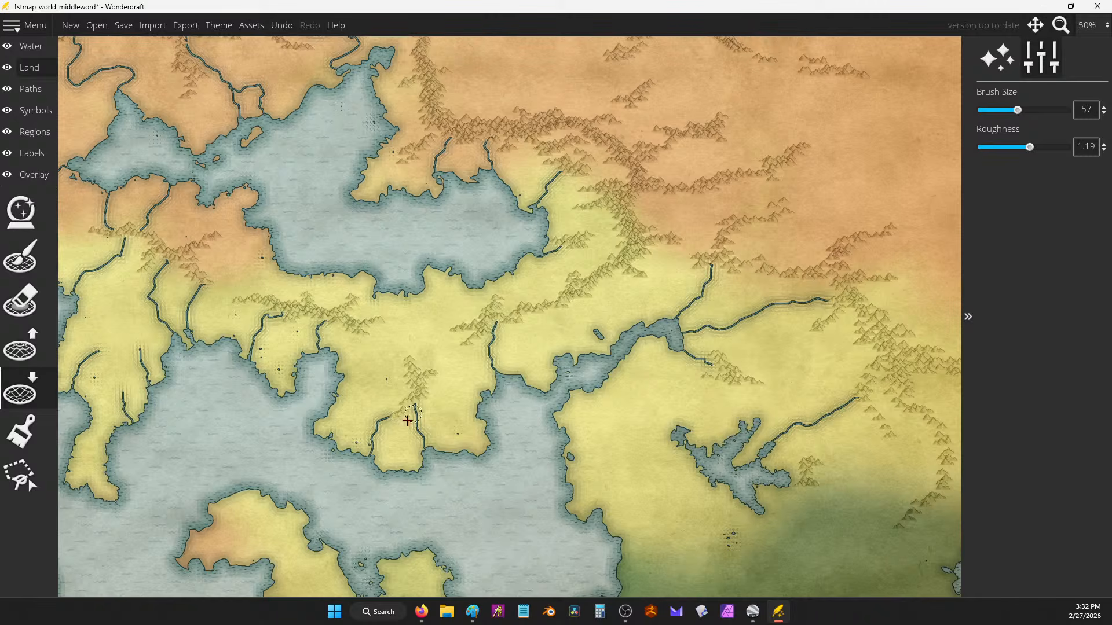
mouse_move(412, 416)
mouse_down()
mouse_move(418, 437)
mouse_move(415, 422)
mouse_up()
click(192, 292)
click(81, 366)
click(101, 262)
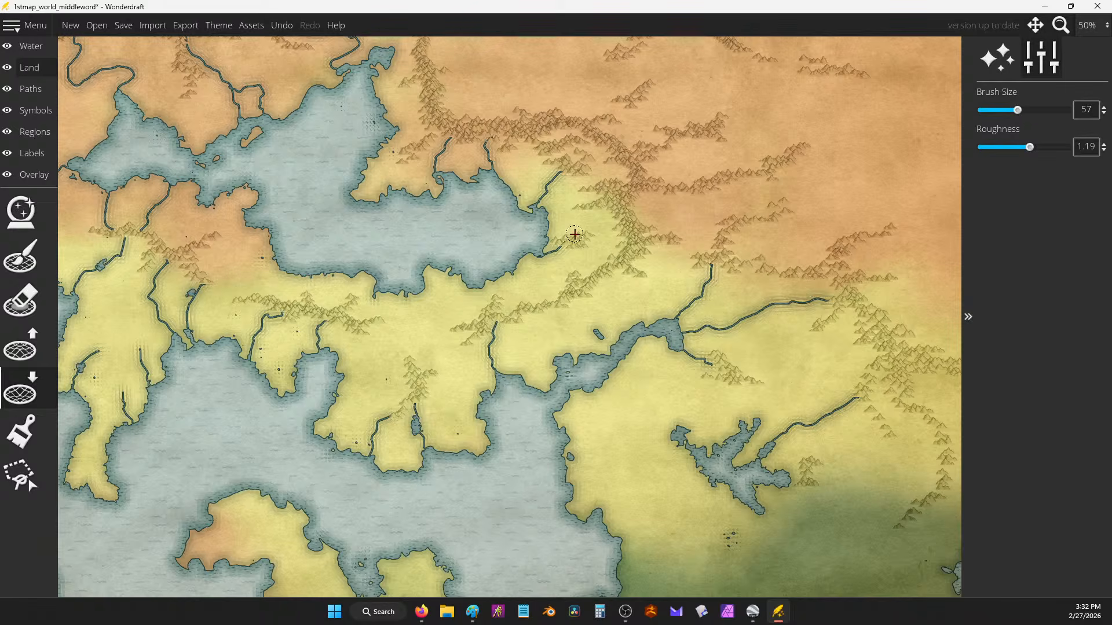
Step: Set the river width back to 4 and draw rivers curving down from the eastern mountains
scroll(593, 282, down, 3)
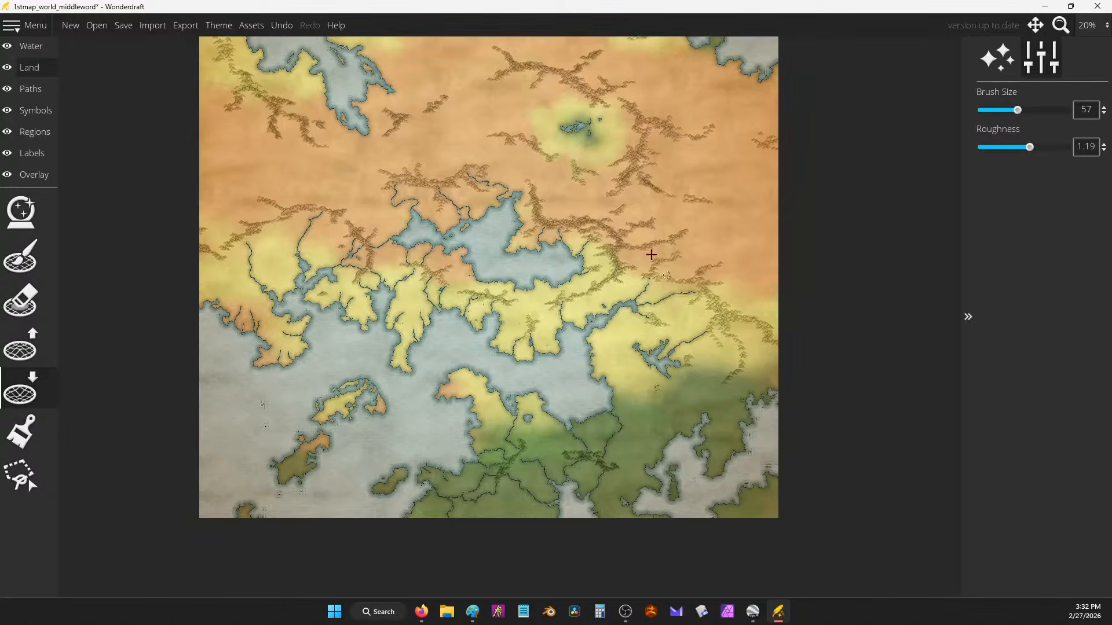
click(20, 257)
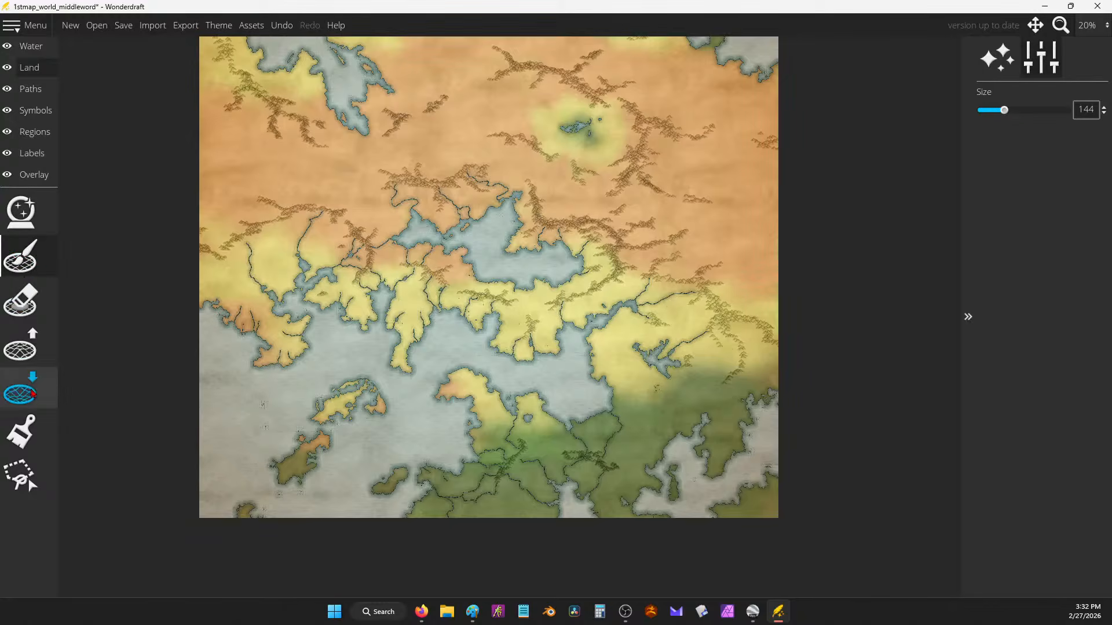
click(23, 298)
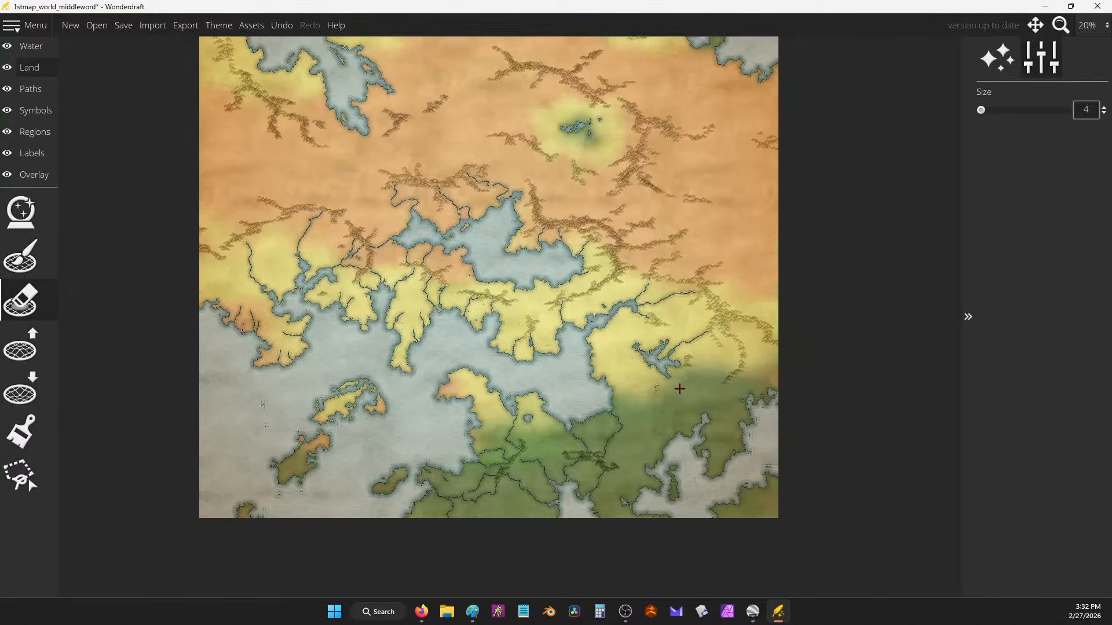
key(bracketright)
key(bracketright)
scroll(696, 425, up, 2)
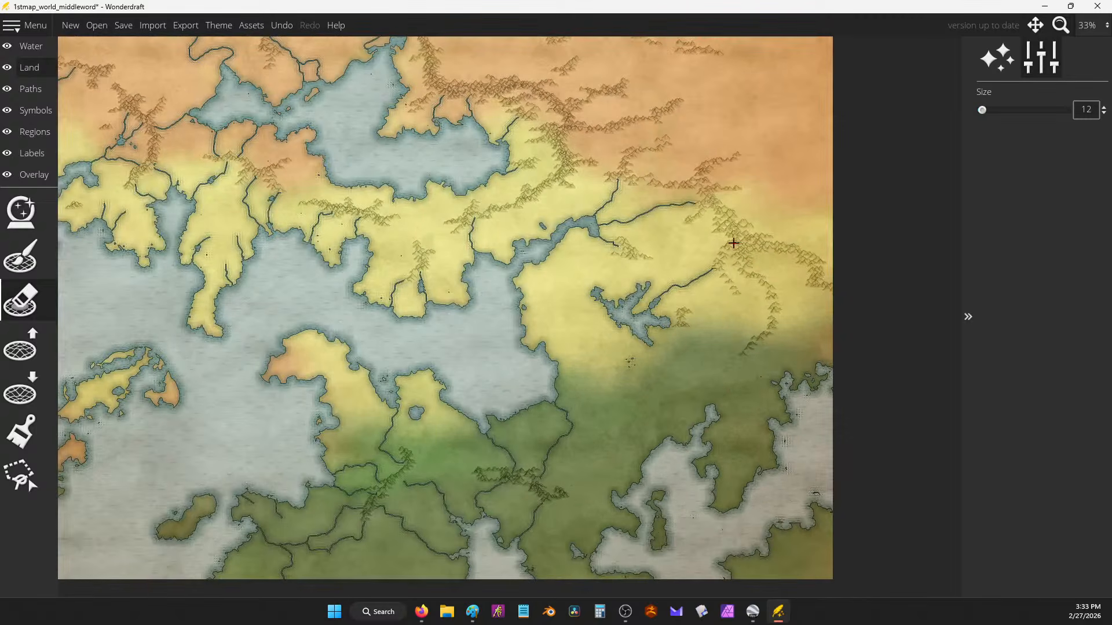
drag(728, 267, 751, 304)
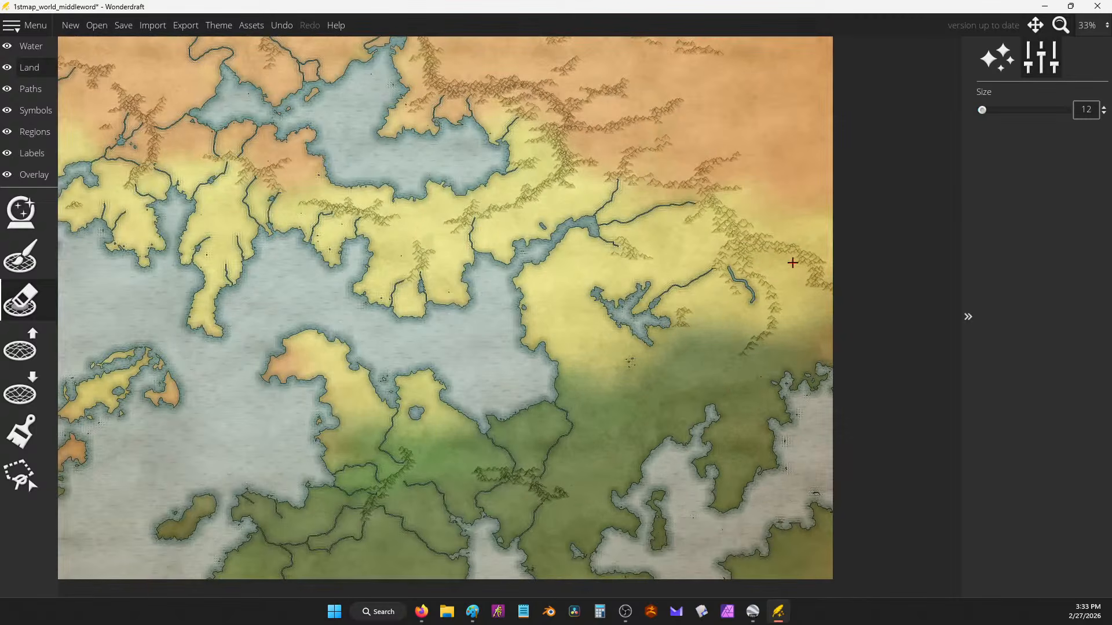
key(ctrl+z)
drag(982, 111, 974, 110)
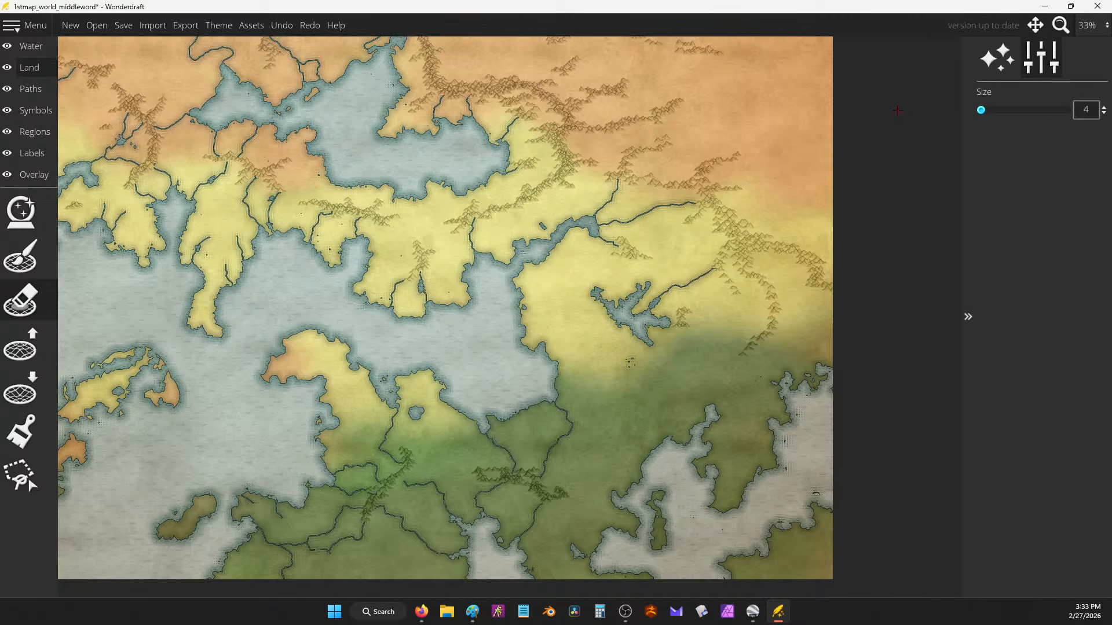
mouse_move(737, 267)
mouse_down()
mouse_move(731, 256)
mouse_move(745, 316)
mouse_move(710, 349)
mouse_move(713, 398)
mouse_up()
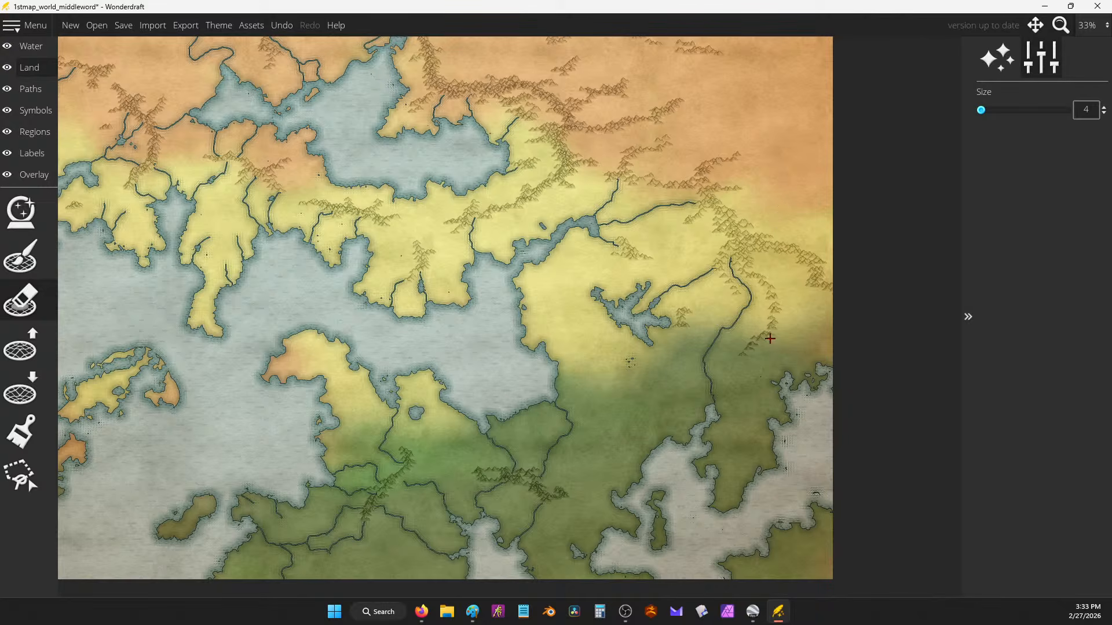
drag(770, 338, 783, 354)
Step: Draw short rivers inland from the bay shores, the lake, and the western and southeastern coasts
mouse_move(592, 291)
mouse_down()
mouse_move(566, 307)
mouse_move(555, 344)
mouse_up()
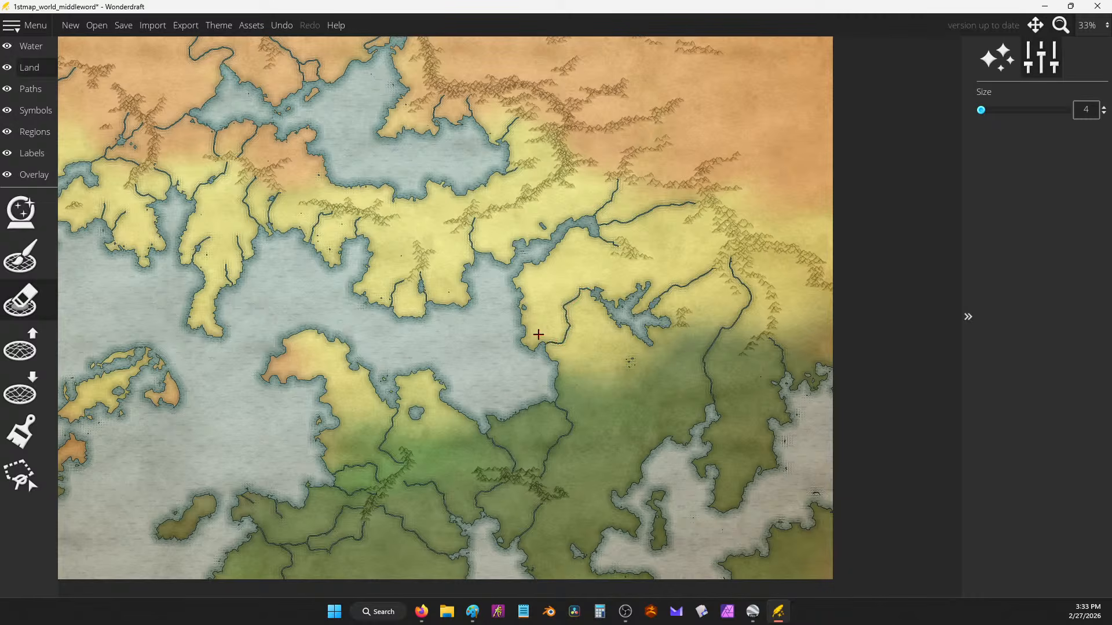
mouse_move(633, 263)
mouse_down()
mouse_move(638, 286)
mouse_move(657, 285)
mouse_move(709, 221)
mouse_up()
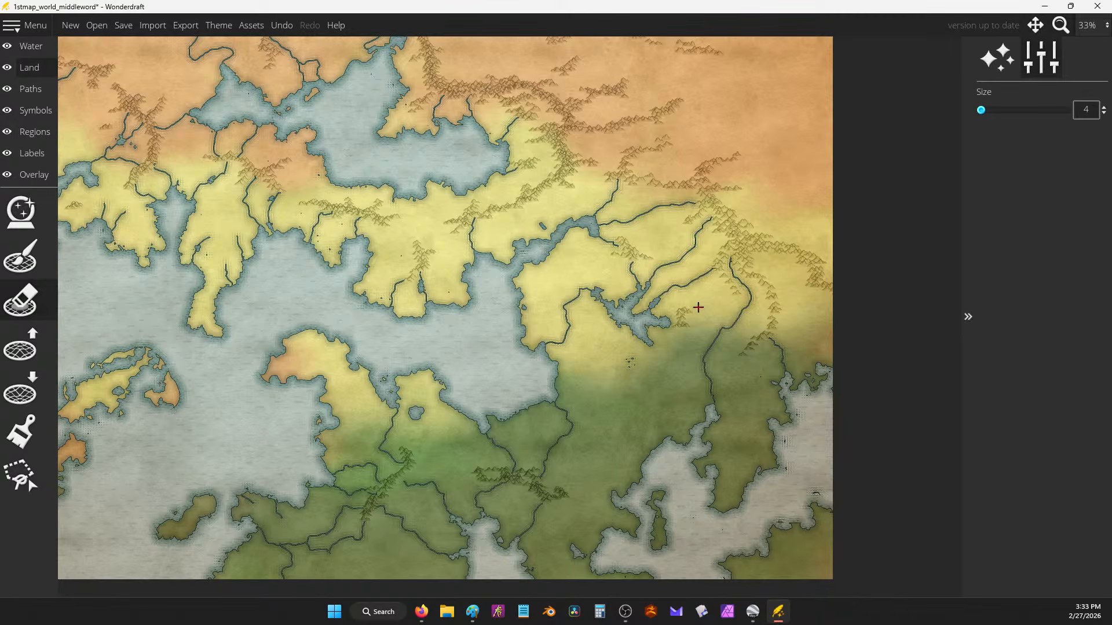
mouse_move(658, 461)
mouse_down()
mouse_move(632, 414)
mouse_move(677, 393)
mouse_move(696, 432)
mouse_up()
drag(649, 342, 659, 359)
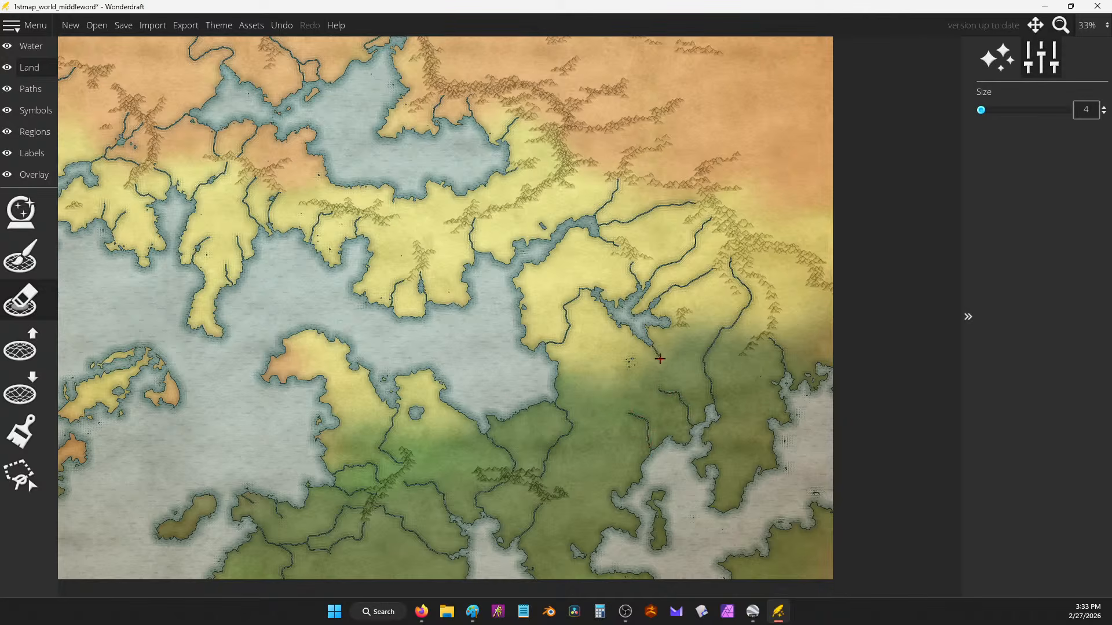
drag(559, 369, 598, 389)
drag(346, 361, 346, 452)
drag(450, 305, 427, 256)
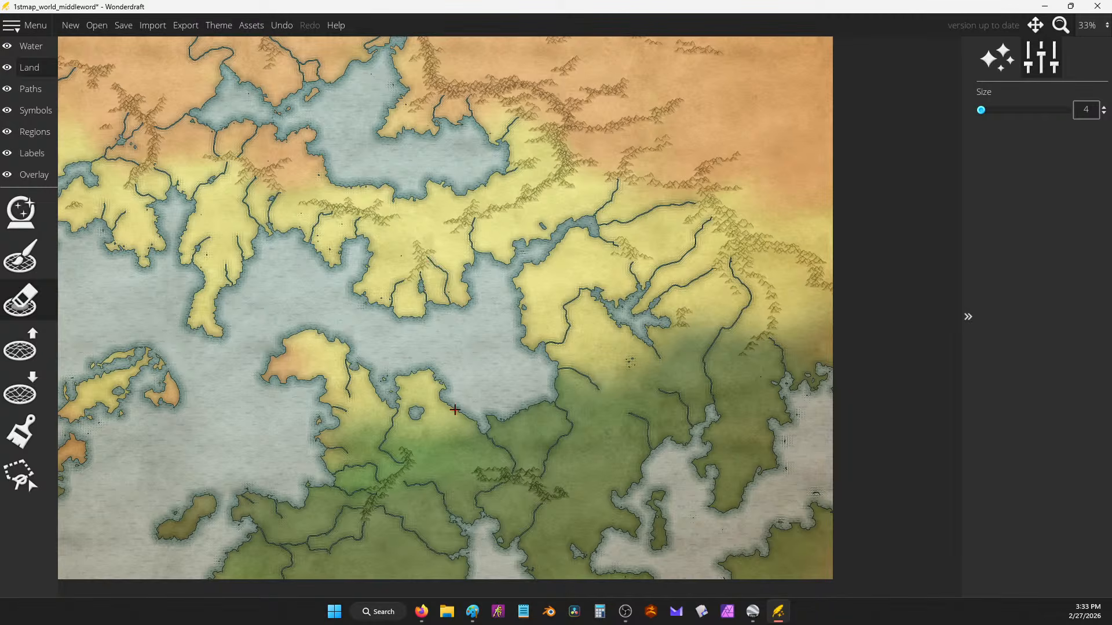
mouse_move(454, 409)
mouse_down()
mouse_move(451, 443)
mouse_move(479, 467)
mouse_up()
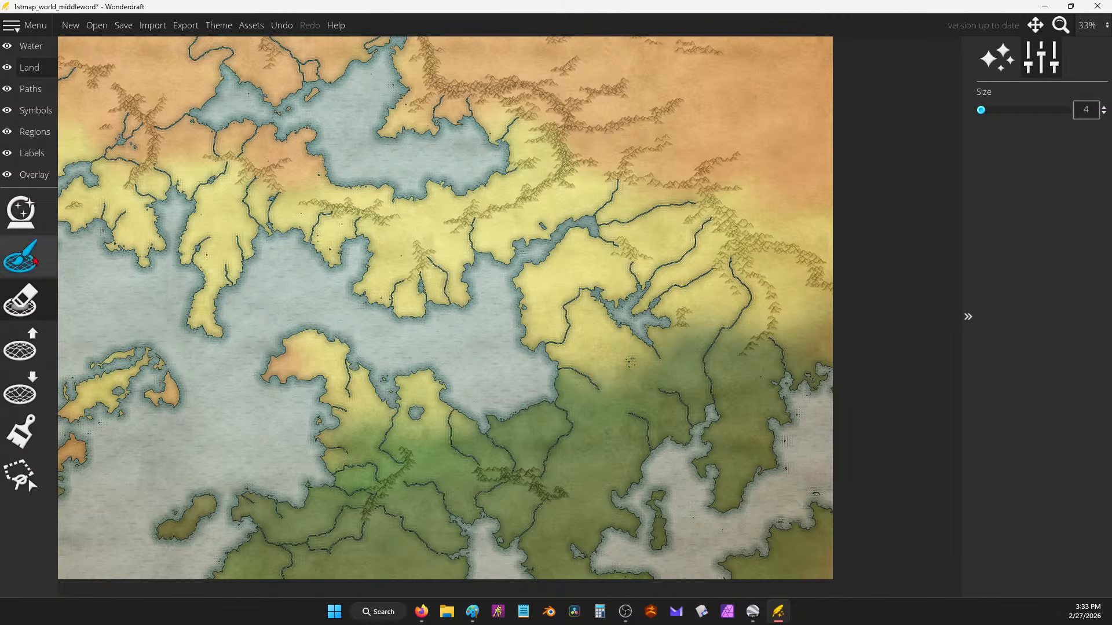
Step: Fill the two short unwanted river stubs on the central landmass with the Land brush
click(21, 257)
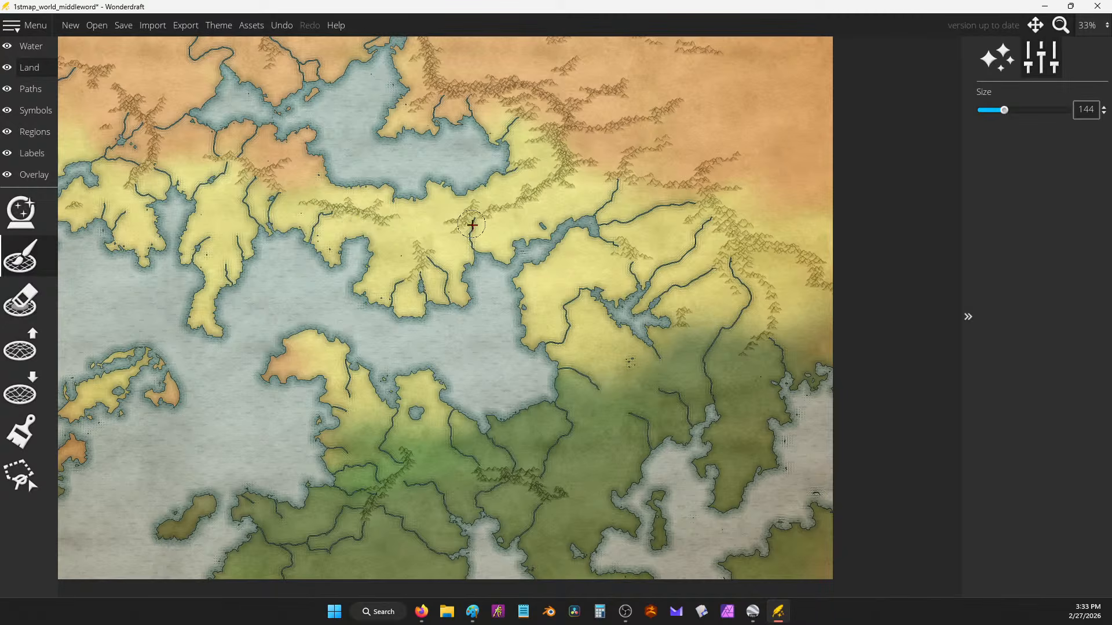
drag(472, 225, 472, 233)
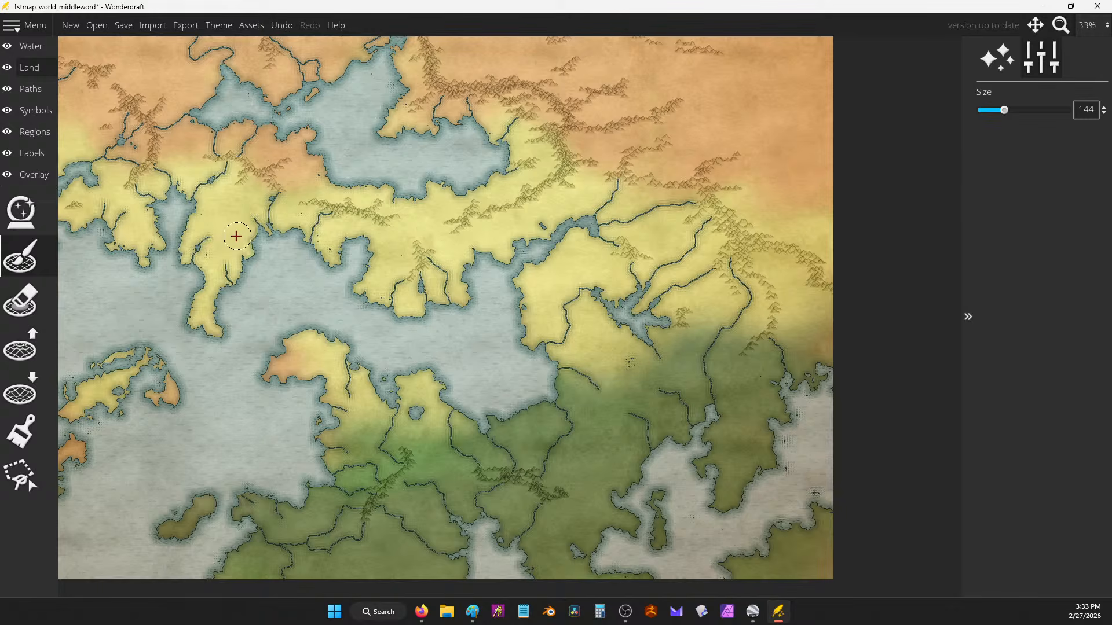
click(224, 258)
key(])
Step: Try extending the small southwestern island with land, then undo it
mouse_move(412, 204)
mouse_down()
mouse_move(472, 258)
mouse_move(668, 330)
mouse_up()
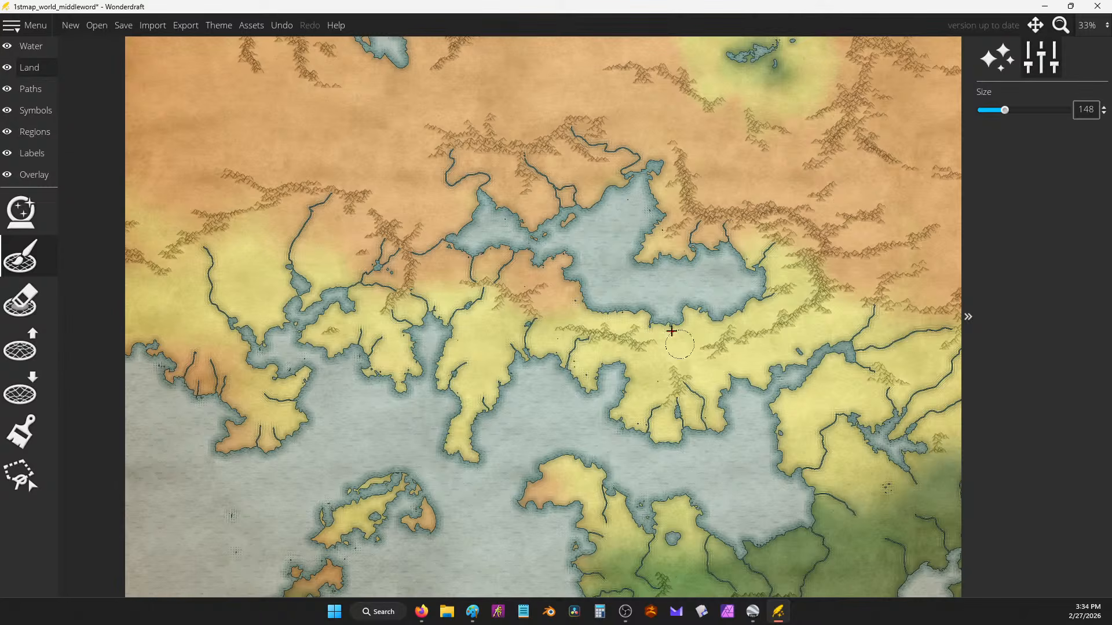
drag(657, 300, 595, 82)
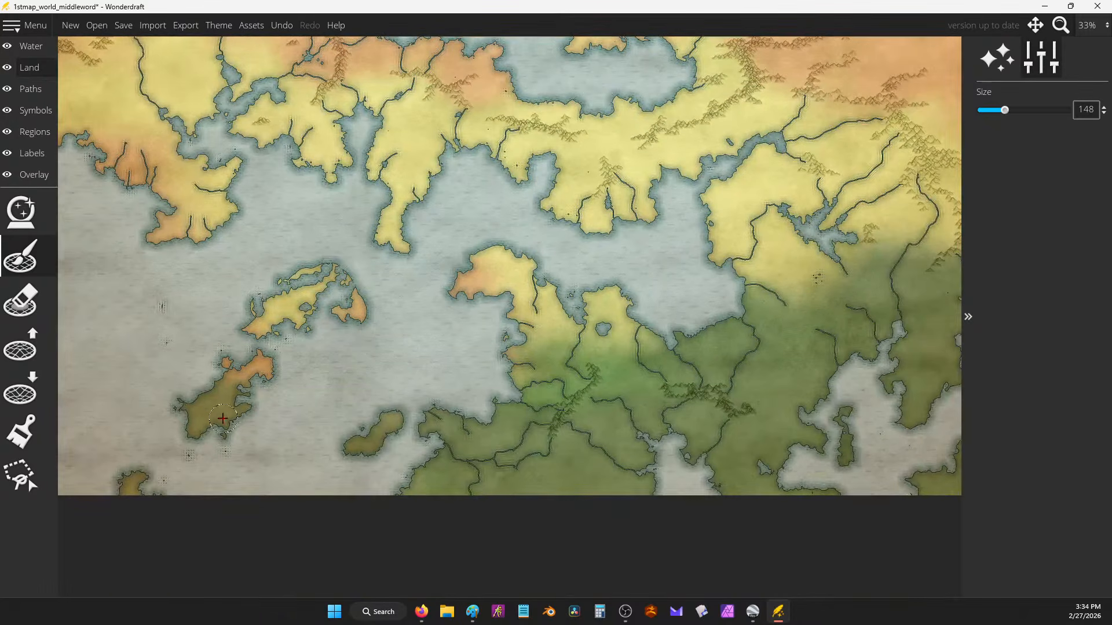
drag(222, 419, 237, 446)
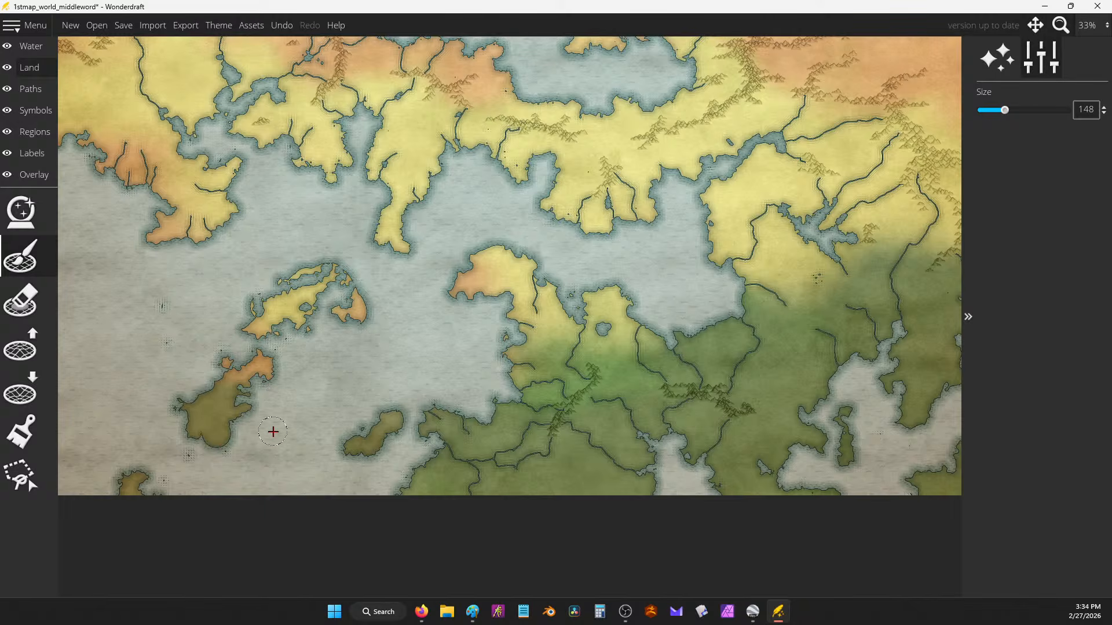
key(ctrl+z)
click(21, 300)
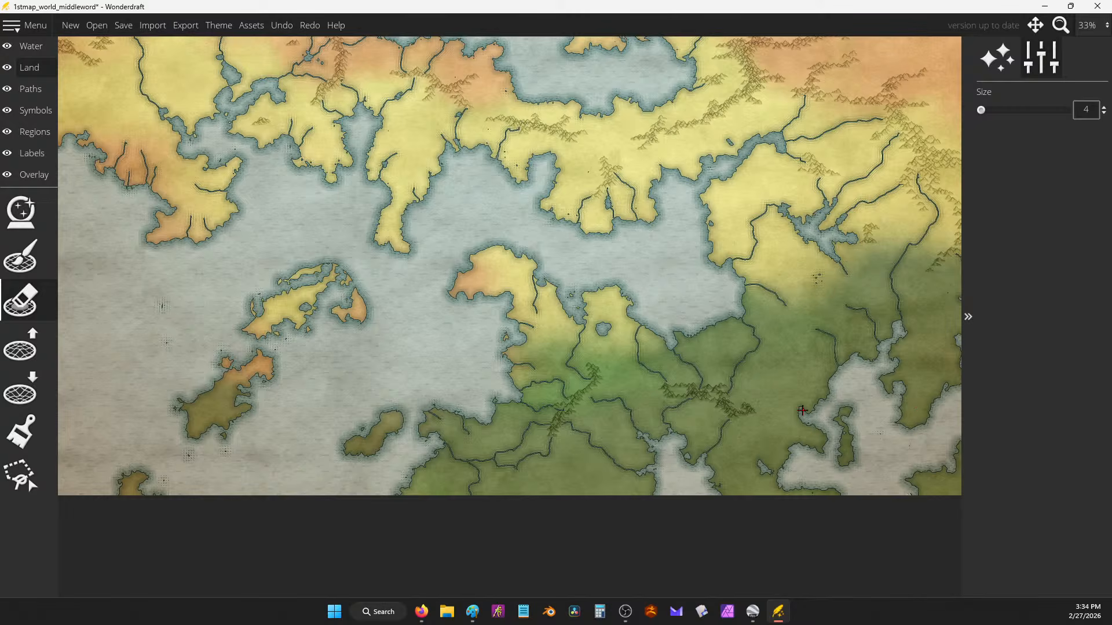
Step: Carve a channel in the green south and draw rivers inland from the northern heartland's eastern coast
drag(789, 401, 804, 402)
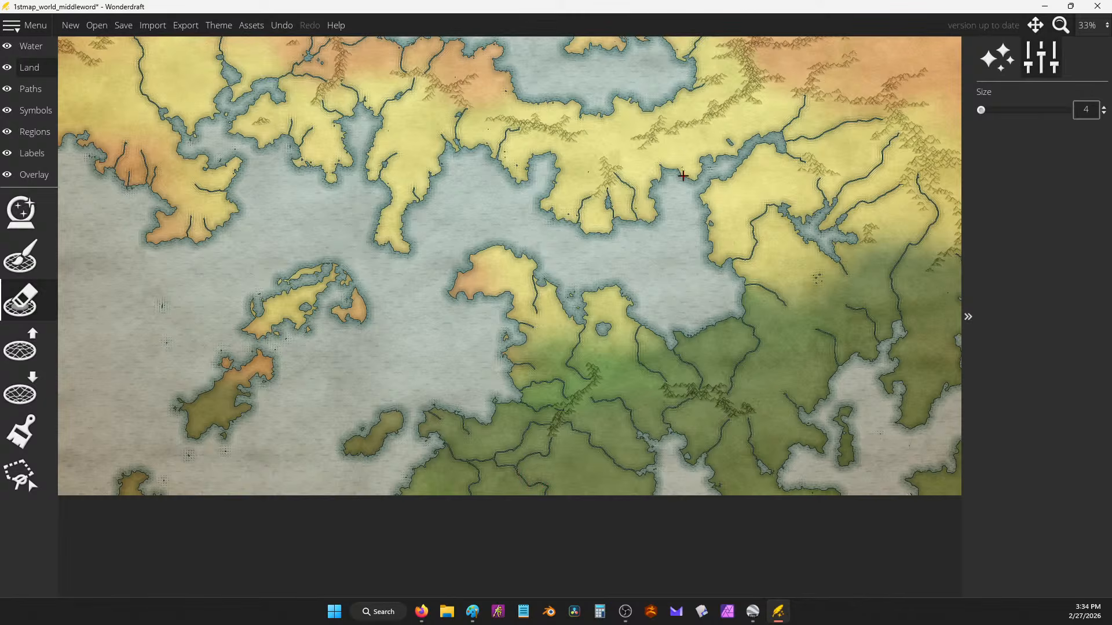
drag(683, 176, 799, 480)
drag(698, 263, 711, 427)
drag(726, 212, 617, 333)
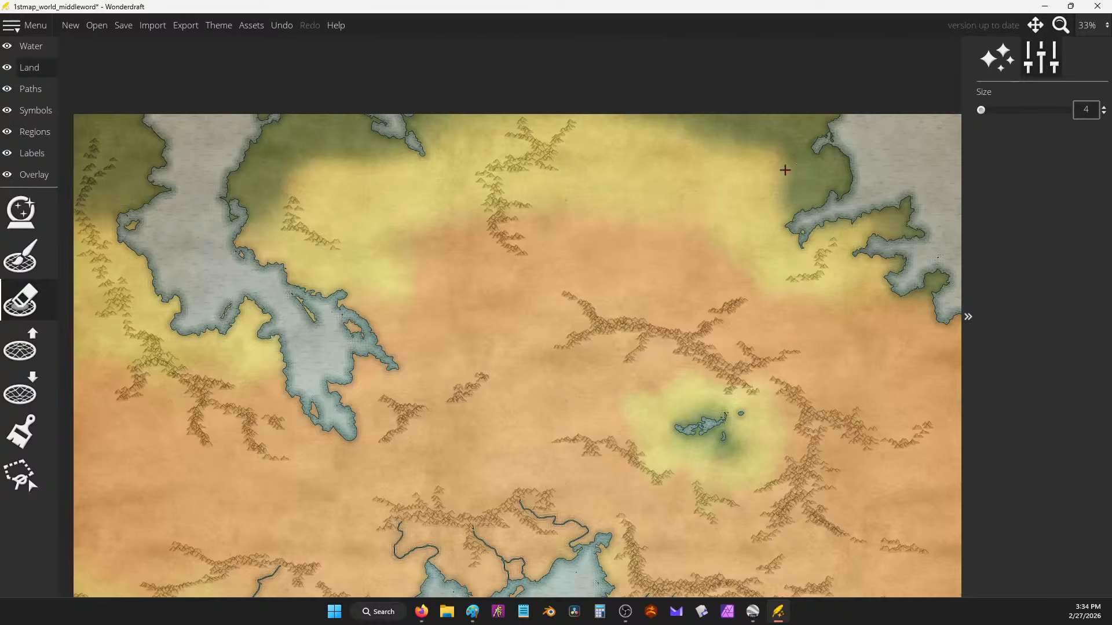
drag(785, 170, 711, 185)
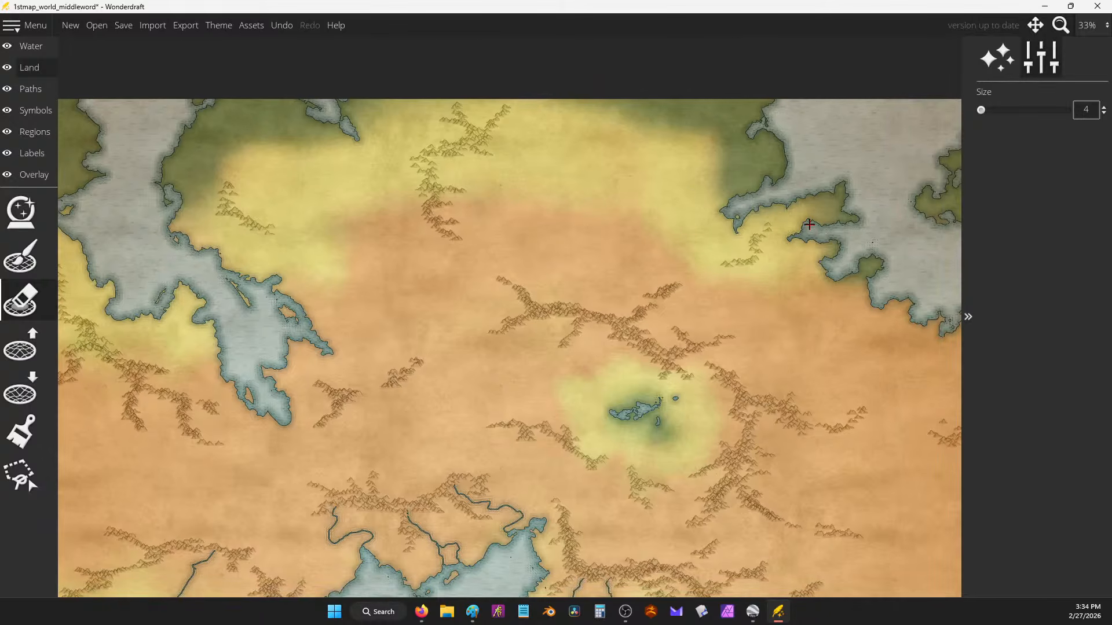
mouse_move(725, 238)
mouse_down()
mouse_move(704, 253)
mouse_move(687, 302)
mouse_up()
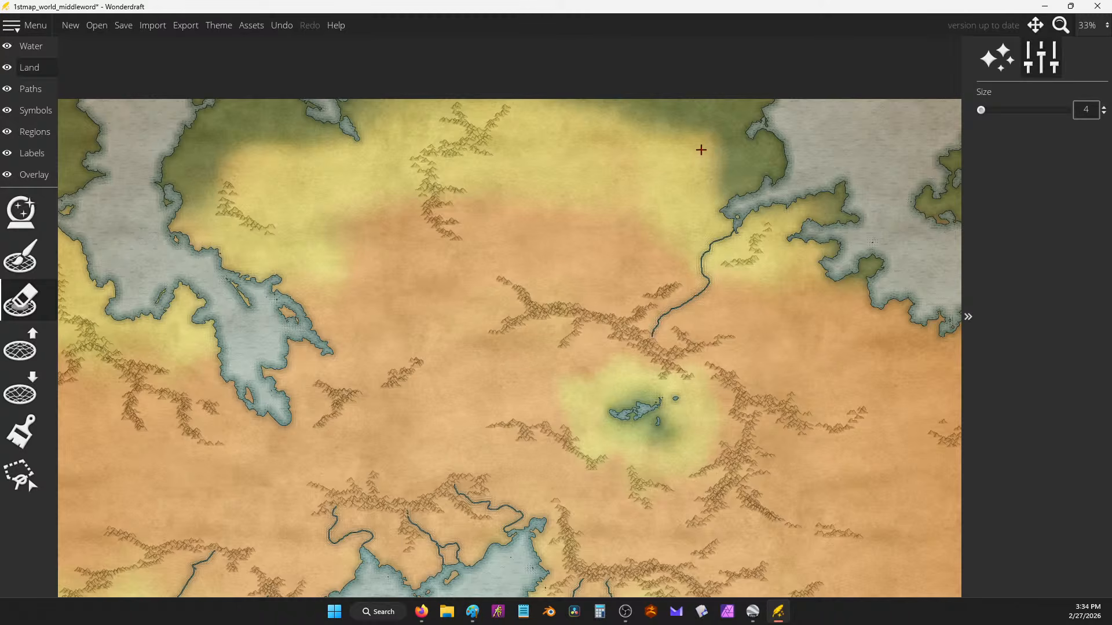
mouse_move(712, 210)
mouse_down()
mouse_move(662, 176)
mouse_move(606, 173)
mouse_move(517, 194)
mouse_move(496, 171)
mouse_move(451, 174)
mouse_up()
Step: Add rivers across the northern yellow band, from the coastal inlet and eastern coast, plus a mountain tributary
mouse_move(501, 125)
mouse_down()
mouse_move(591, 119)
mouse_move(665, 155)
mouse_move(668, 170)
mouse_up()
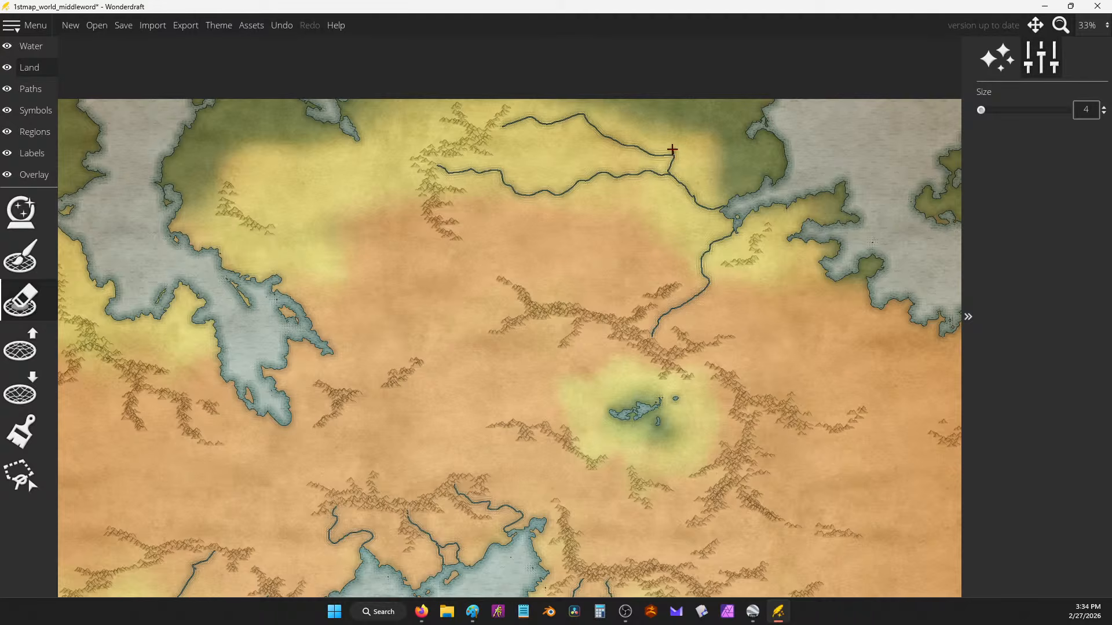
drag(751, 131, 721, 113)
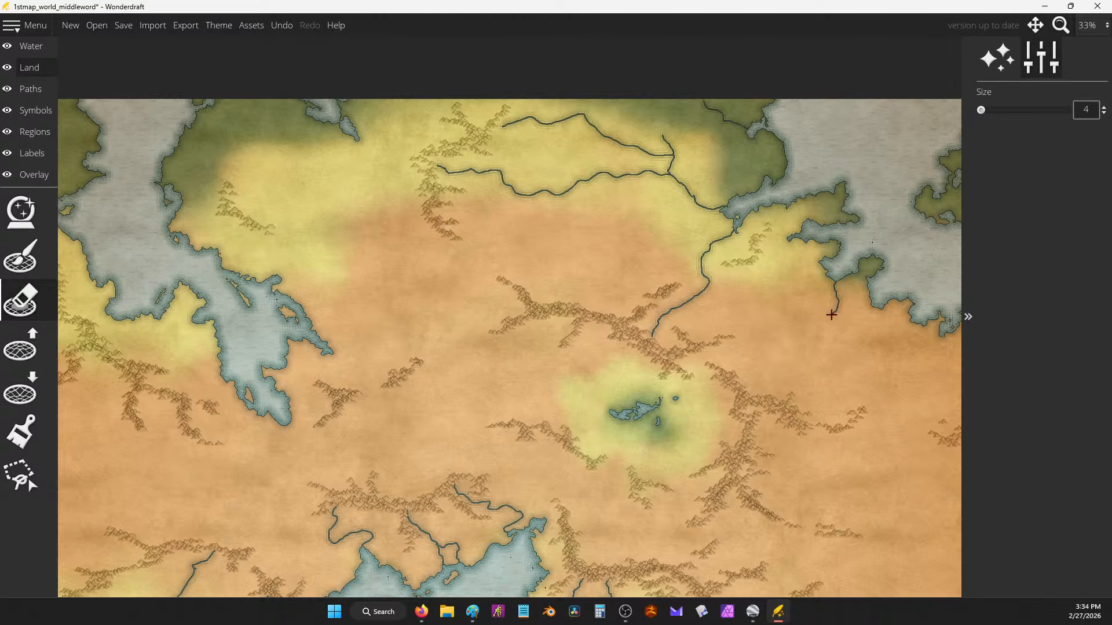
drag(914, 322, 857, 386)
mouse_move(809, 332)
mouse_down()
mouse_move(777, 356)
mouse_move(766, 387)
mouse_up()
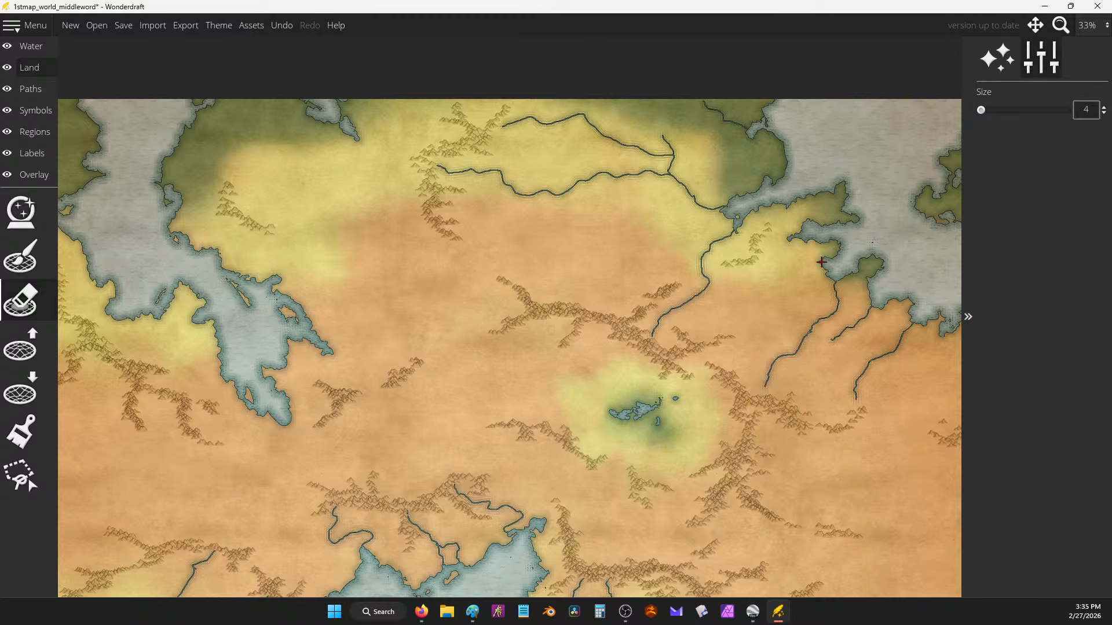
mouse_move(822, 261)
mouse_down()
mouse_move(789, 255)
mouse_move(751, 268)
mouse_up()
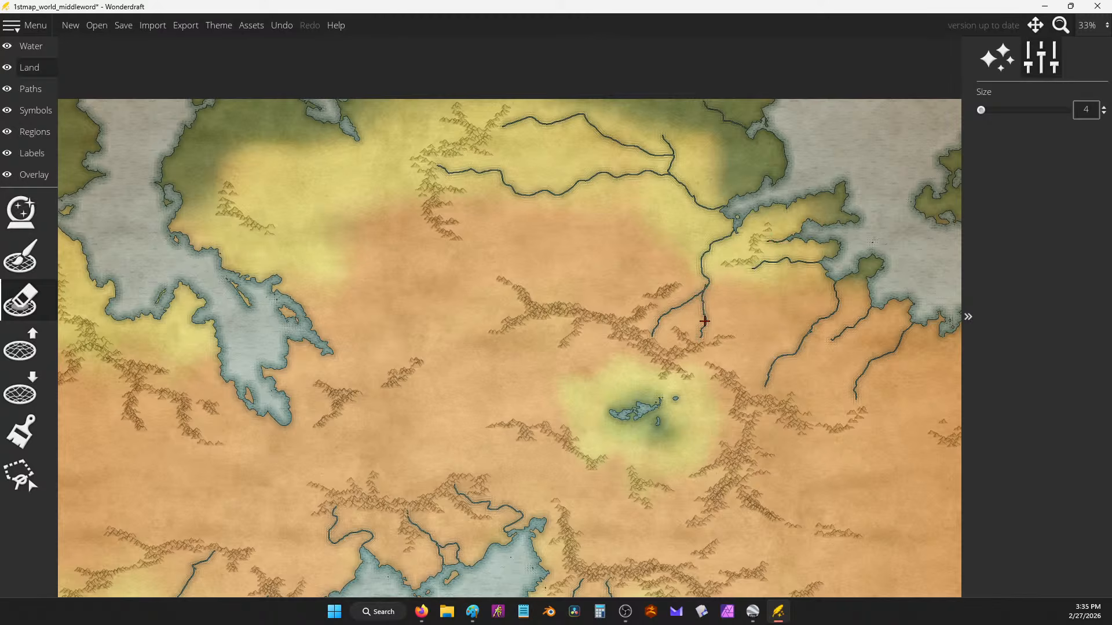
mouse_move(578, 303)
mouse_down()
mouse_move(614, 262)
mouse_move(680, 243)
mouse_up()
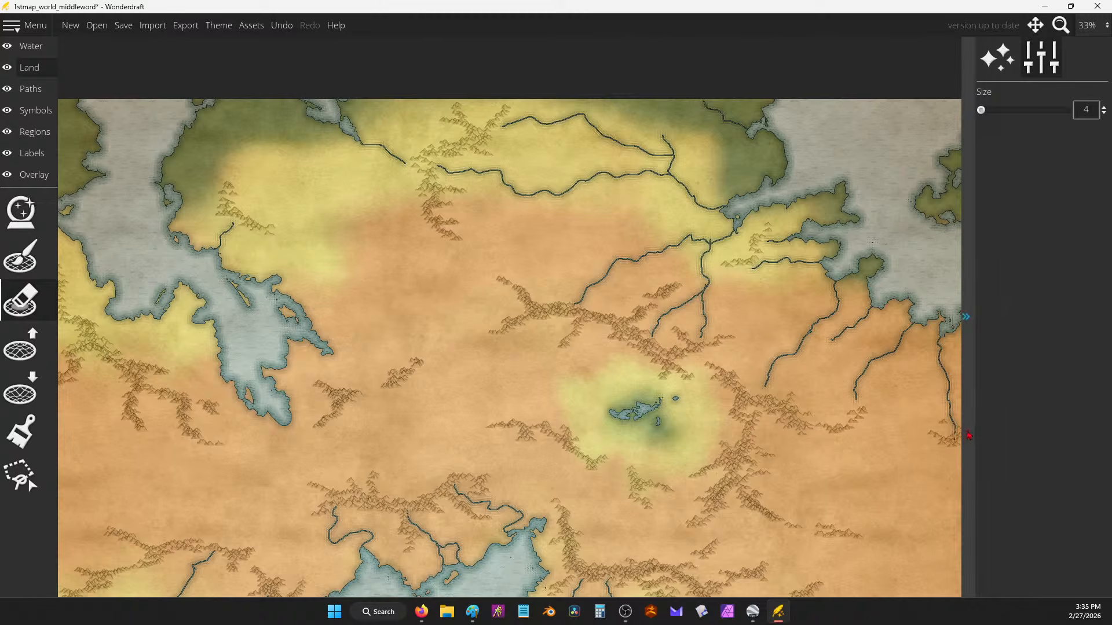
click(970, 390)
Step: Add two short rivers in the northern land and save the map 1stmap_world_middleword
scroll(681, 169, down, 3)
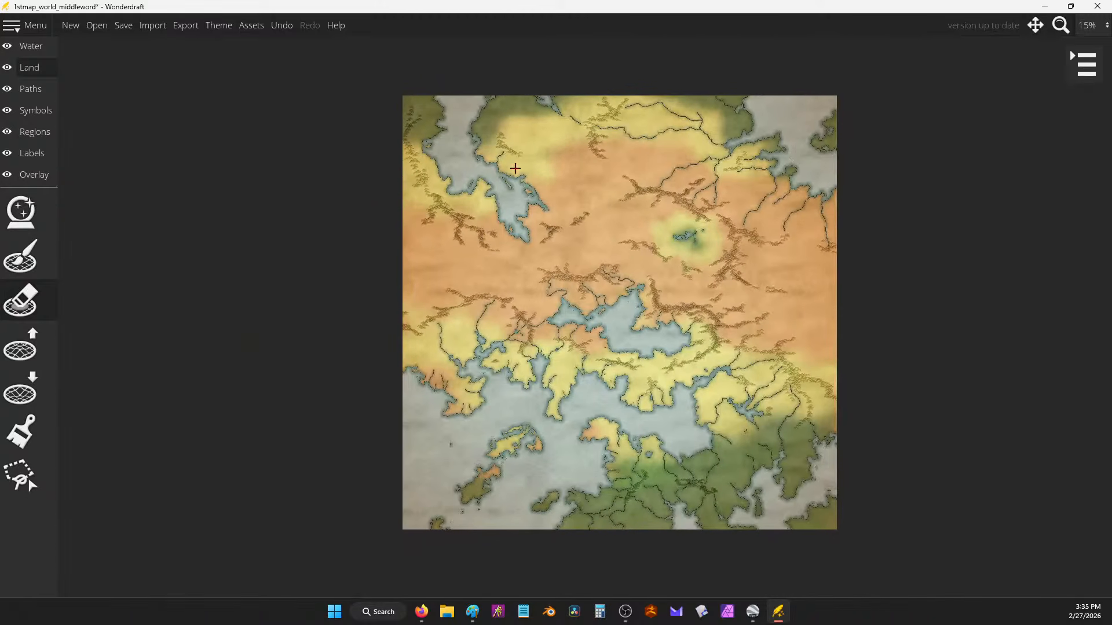
scroll(515, 168, up, 2)
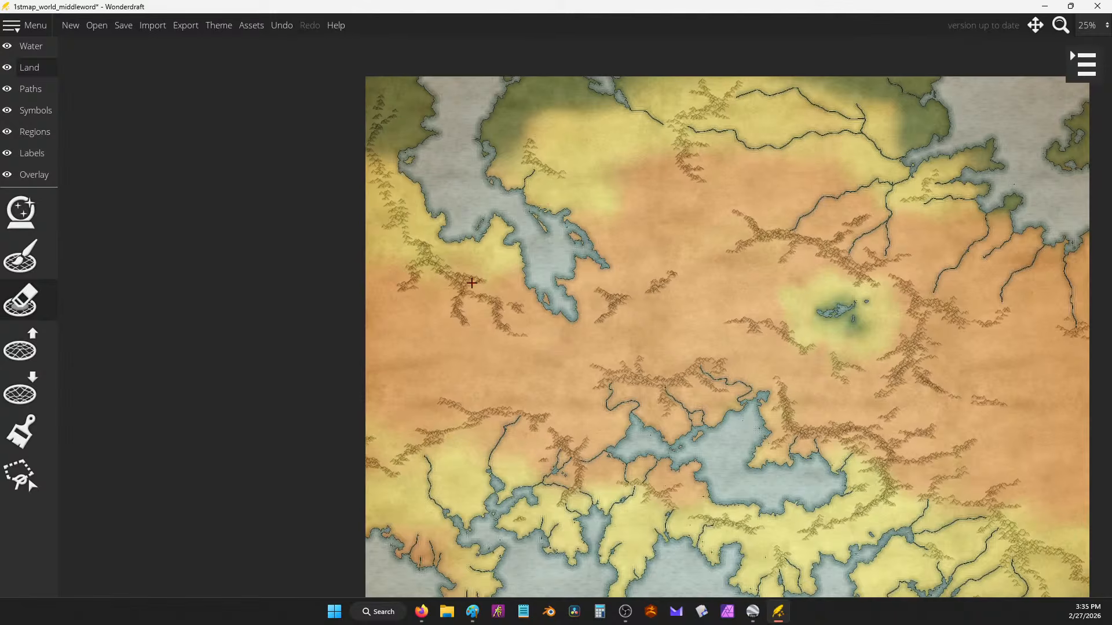
drag(408, 216, 429, 212)
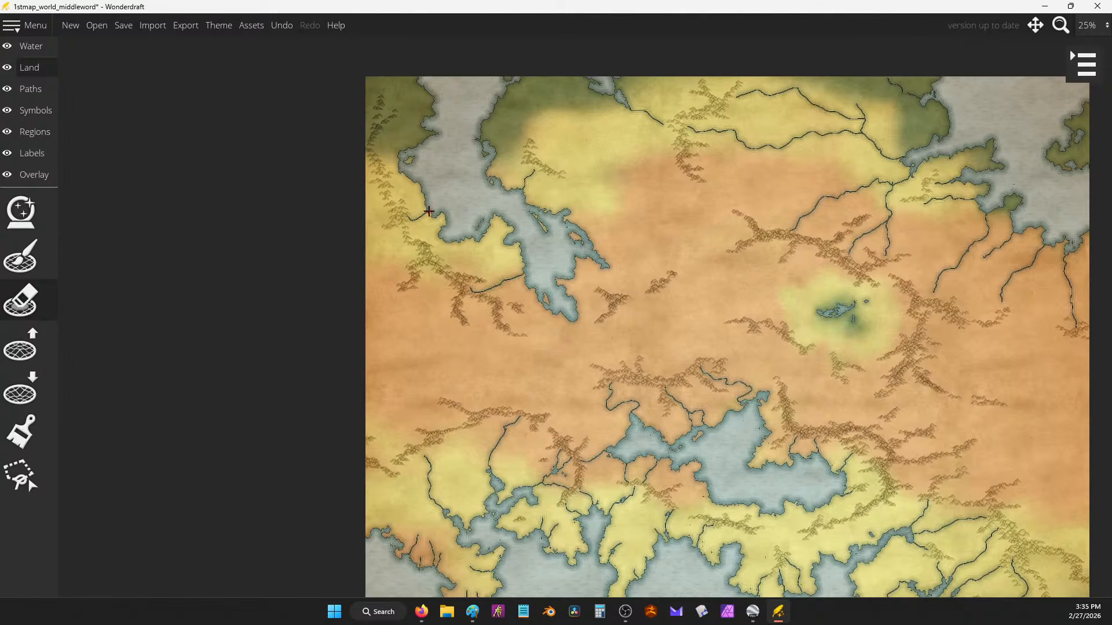
drag(549, 177, 549, 199)
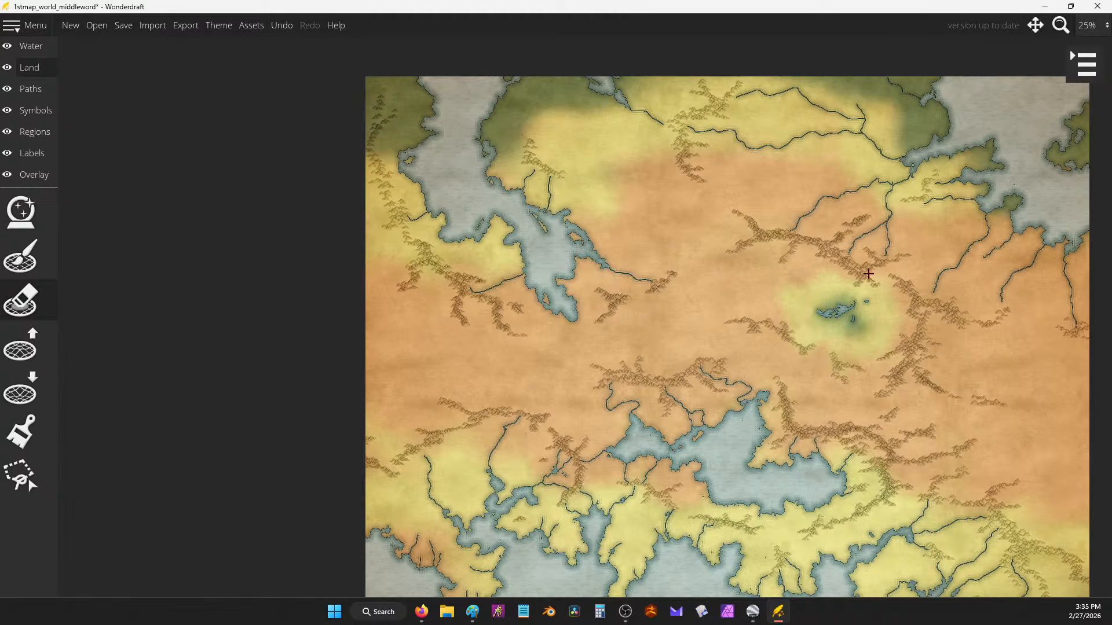
scroll(736, 252, down, 2)
click(1087, 65)
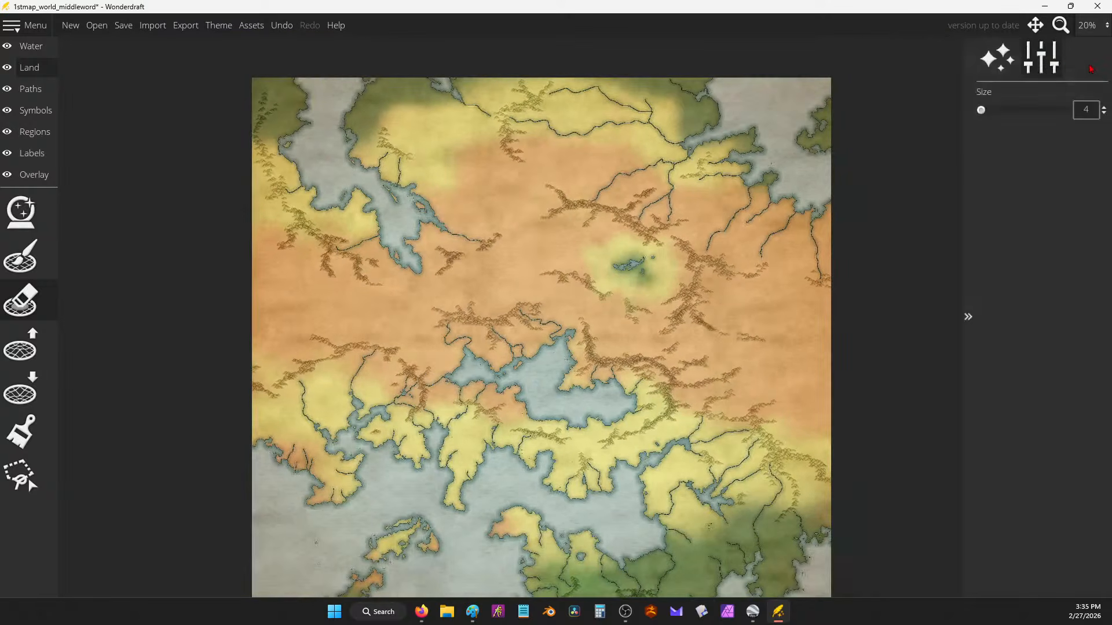
click(124, 25)
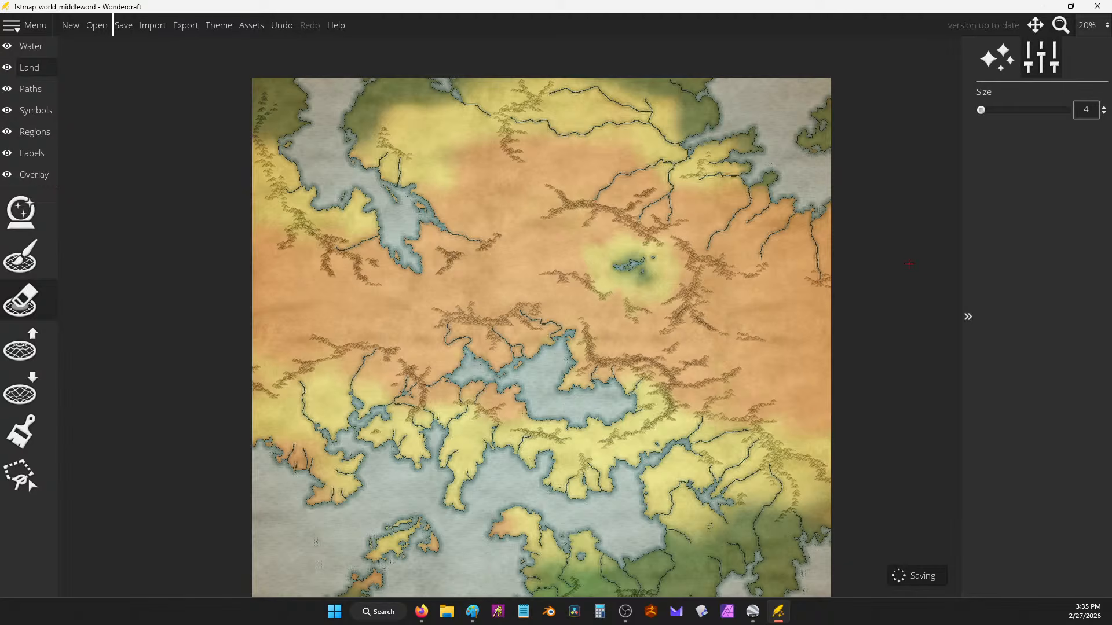
Step: Paint pale yellow land colour over the northern orange land with a size-354 brush
click(20, 432)
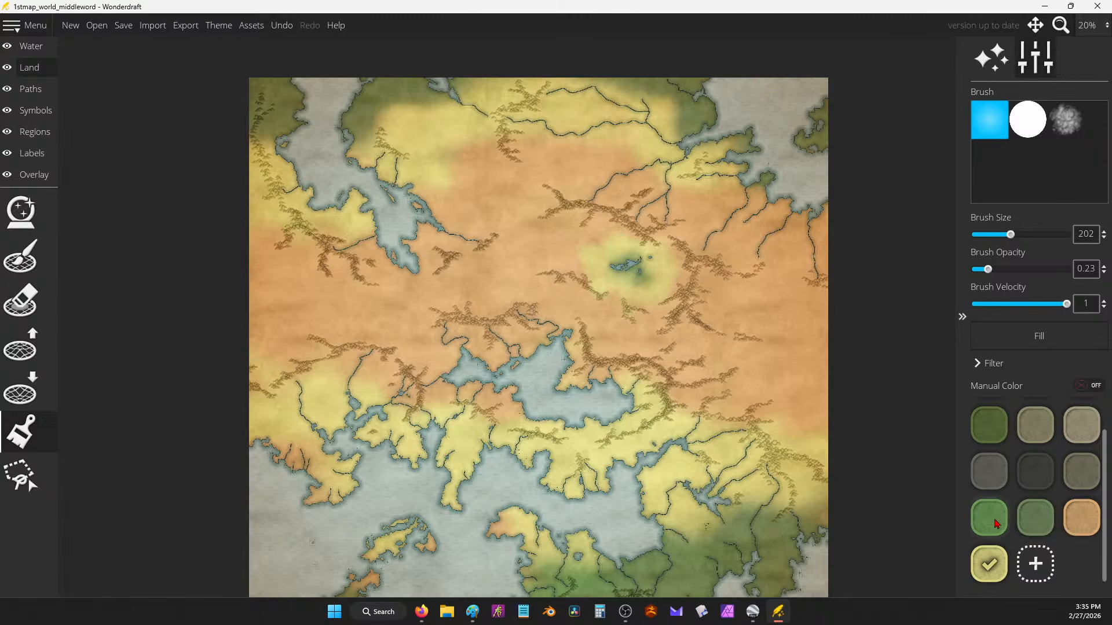
click(992, 569)
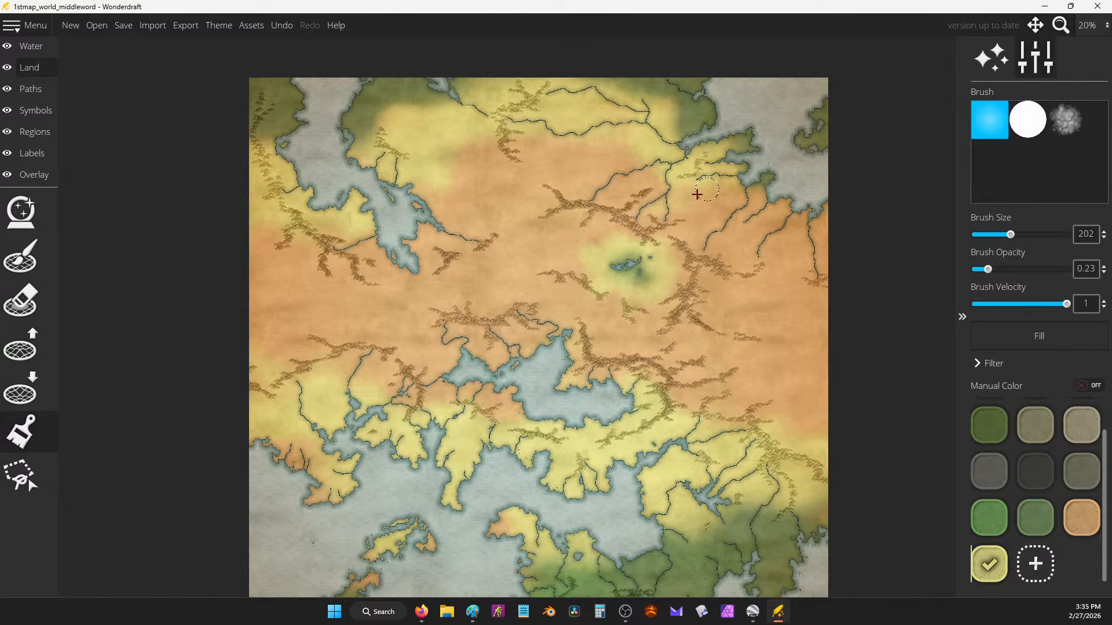
drag(678, 195, 657, 199)
mouse_move(1010, 235)
mouse_down()
mouse_move(997, 235)
mouse_move(1039, 234)
mouse_up()
mouse_move(677, 216)
mouse_down()
mouse_move(739, 203)
mouse_move(721, 231)
mouse_move(713, 197)
mouse_move(765, 235)
mouse_move(770, 255)
mouse_move(794, 223)
mouse_move(780, 292)
mouse_move(802, 273)
mouse_move(785, 243)
mouse_move(764, 246)
mouse_move(766, 207)
mouse_move(759, 252)
mouse_move(806, 242)
mouse_move(800, 294)
mouse_move(844, 219)
mouse_up()
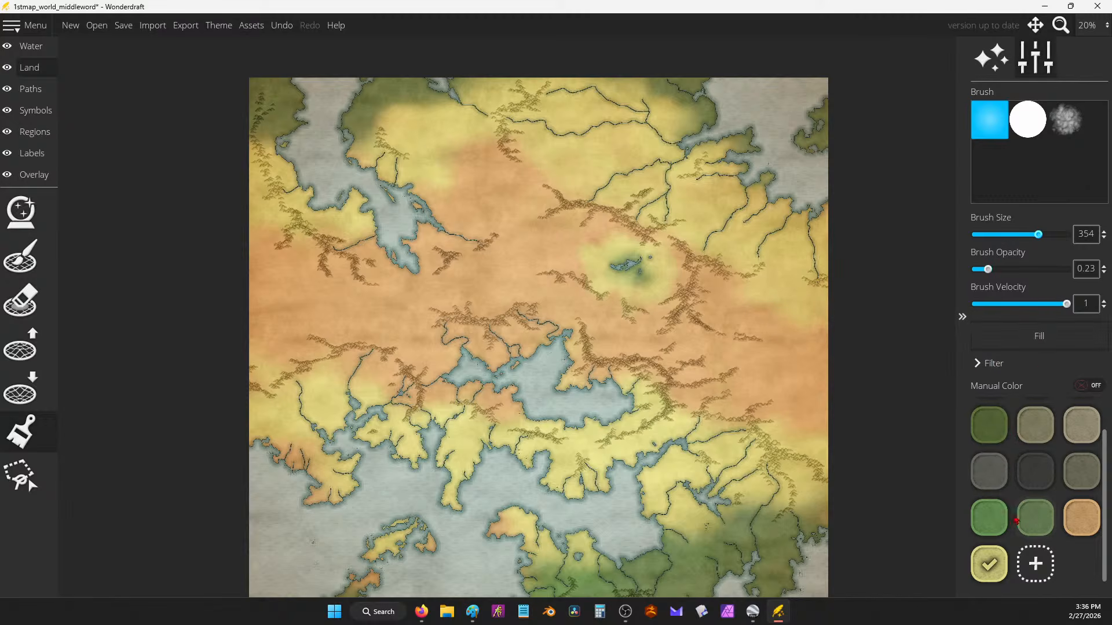
Step: Add a pale green colour to the land palette and undo the last paint stroke
click(1035, 571)
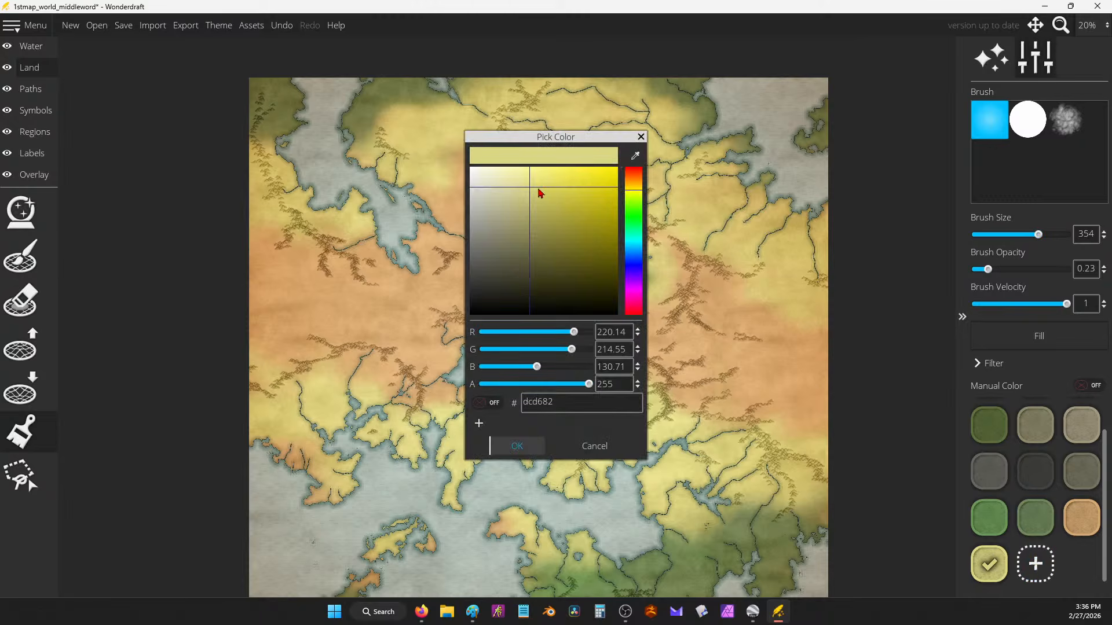
click(635, 210)
drag(503, 180, 505, 202)
click(519, 447)
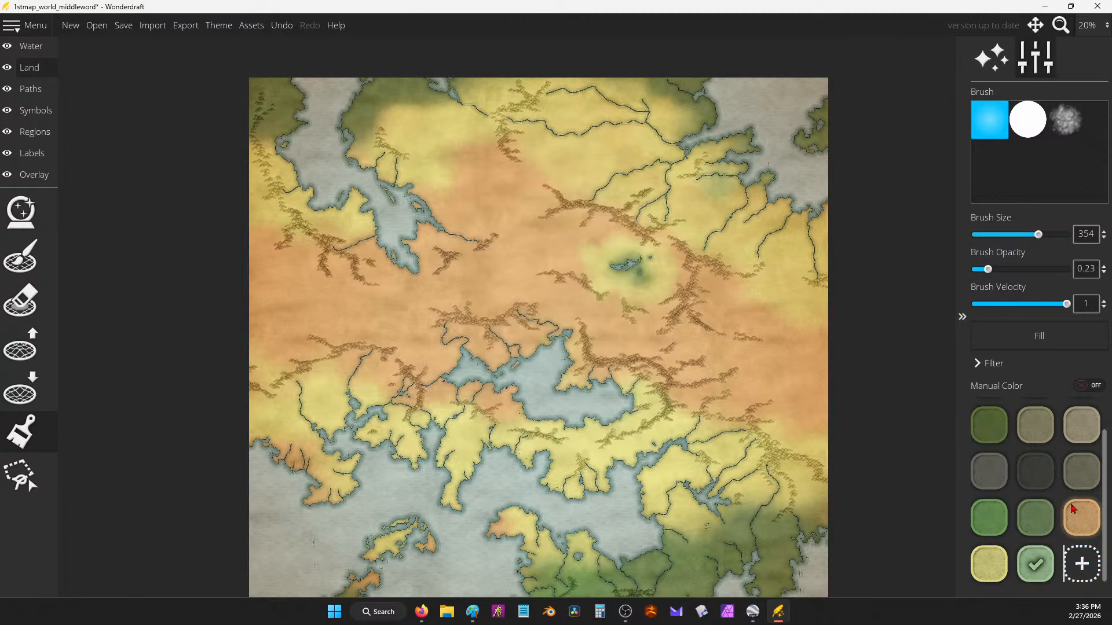
key(ctrl+z)
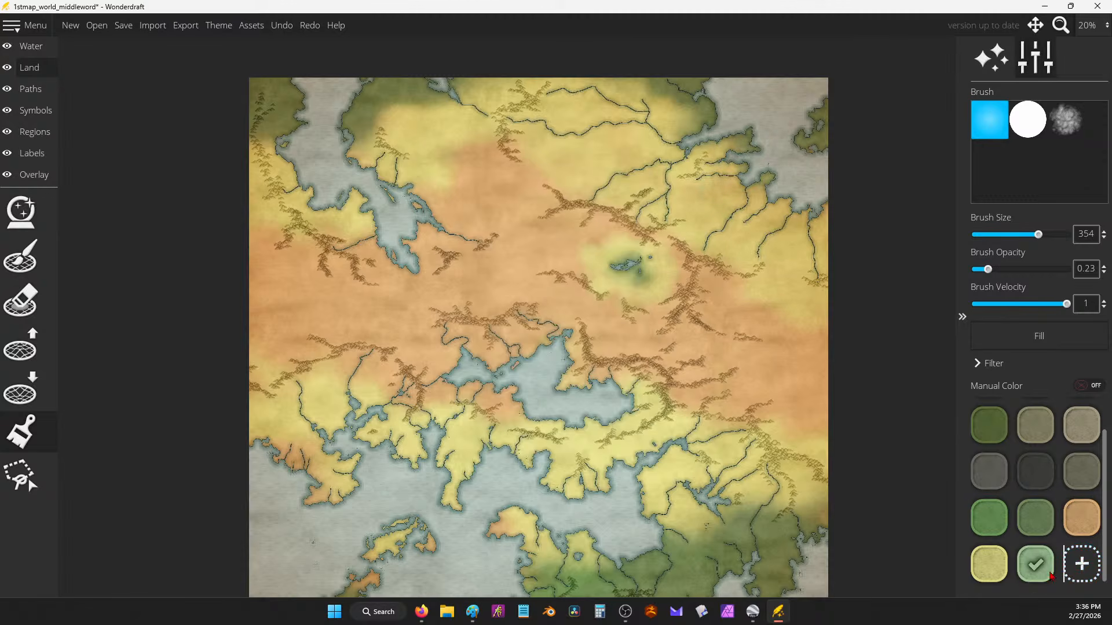
Step: Remove the checked green swatch from the palette and tint the northeast river land green
right_click(1052, 576)
click(1069, 581)
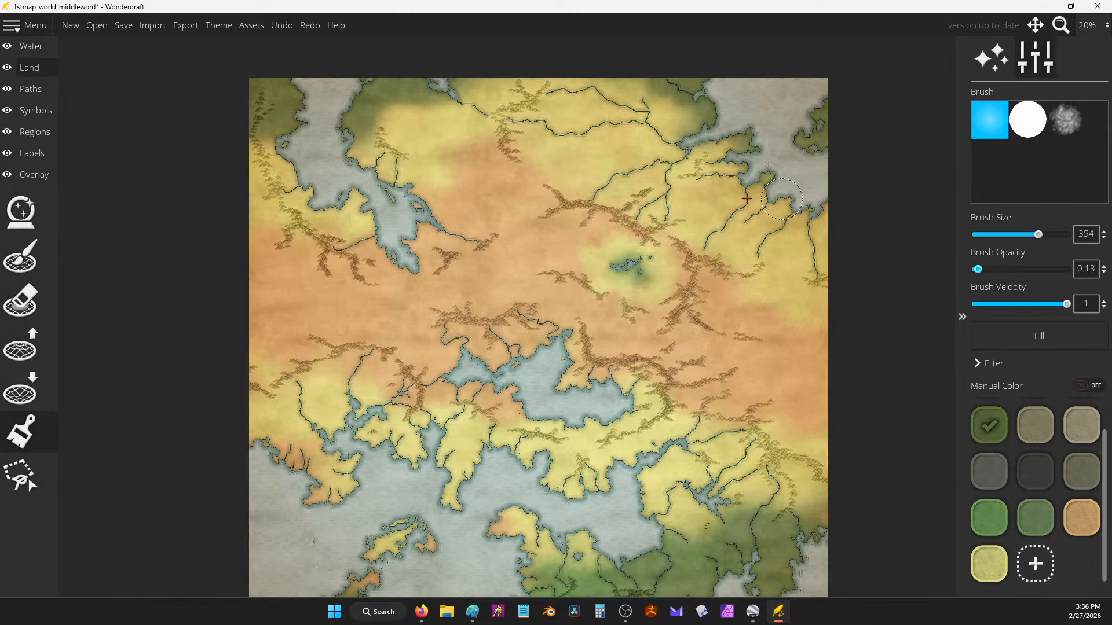
mouse_move(688, 144)
mouse_down()
mouse_move(715, 161)
mouse_move(729, 153)
mouse_move(693, 120)
mouse_move(696, 71)
mouse_move(659, 118)
mouse_move(620, 85)
mouse_move(606, 96)
mouse_move(661, 138)
mouse_move(666, 175)
mouse_move(729, 142)
mouse_move(785, 227)
mouse_move(816, 223)
mouse_move(776, 170)
mouse_move(708, 117)
mouse_up()
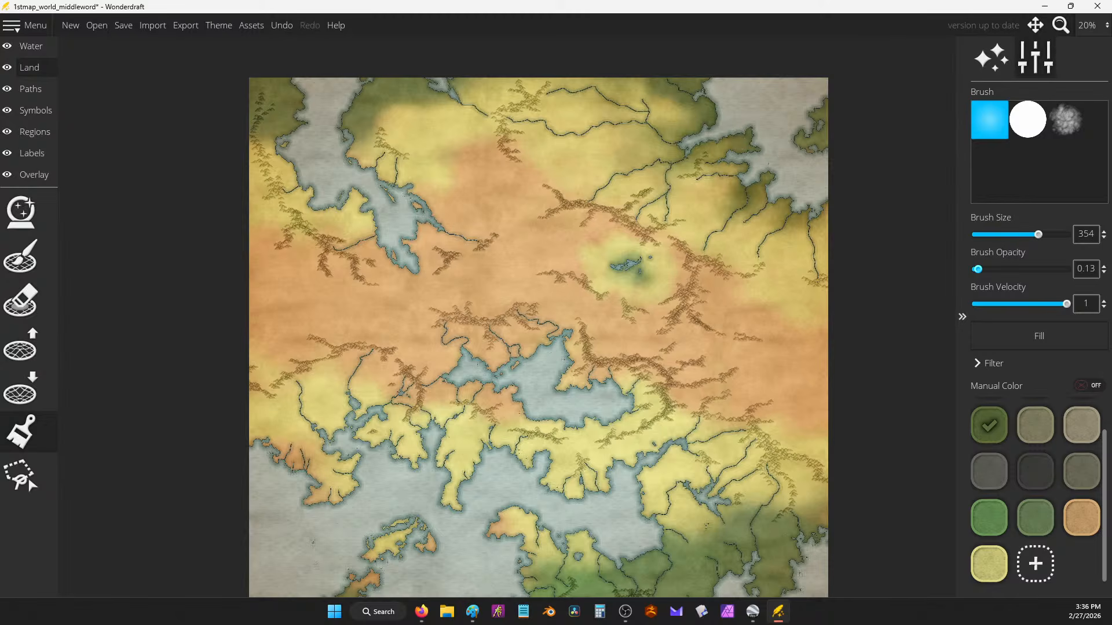
Step: With the tan swatch, brush orange over the western, northern and northwest coast land
click(1082, 519)
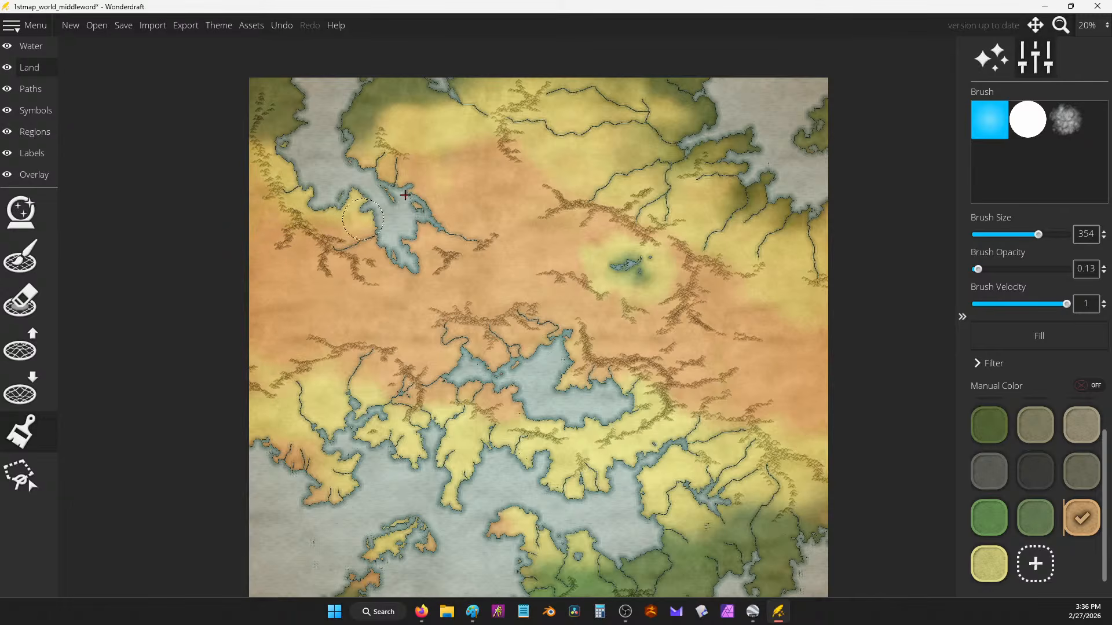
mouse_move(402, 83)
mouse_down()
mouse_move(289, 101)
mouse_move(267, 118)
mouse_move(261, 159)
mouse_move(312, 171)
mouse_move(312, 181)
mouse_move(245, 207)
mouse_move(374, 194)
mouse_move(378, 156)
mouse_move(417, 146)
mouse_move(416, 123)
mouse_move(498, 273)
mouse_up()
drag(363, 175, 410, 132)
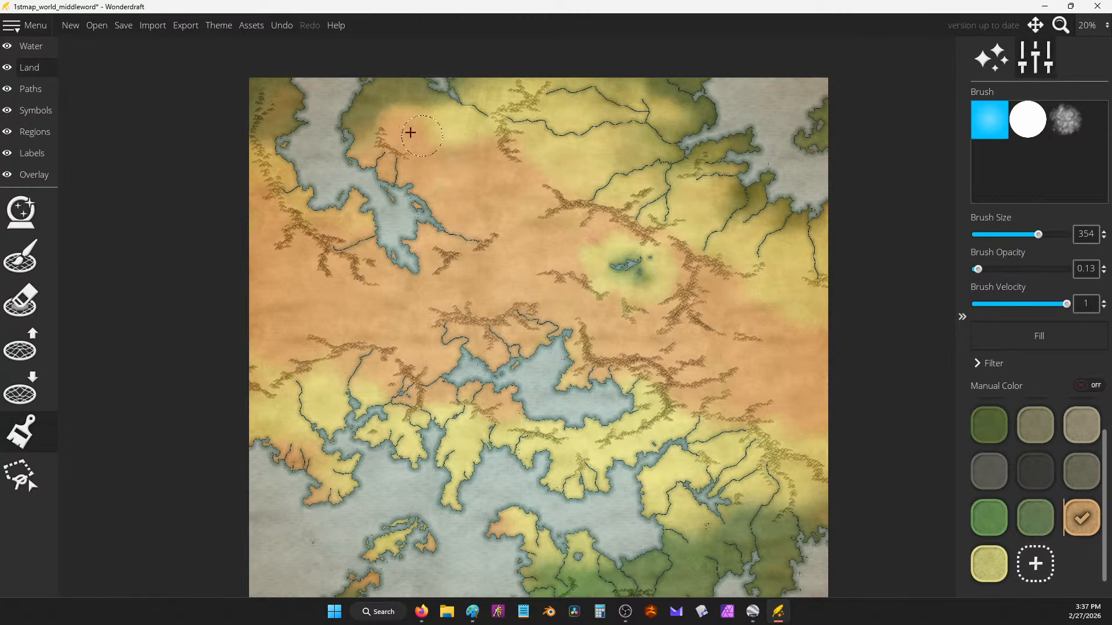
mouse_move(363, 95)
mouse_down()
mouse_move(353, 147)
mouse_move(351, 126)
mouse_move(322, 154)
mouse_up()
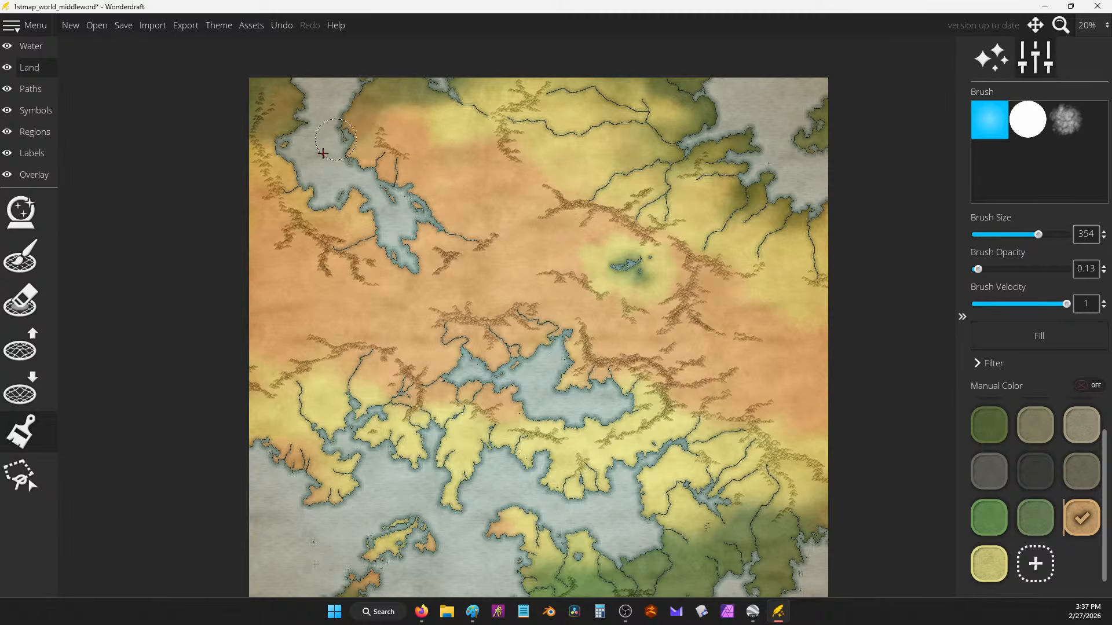
mouse_move(410, 117)
mouse_down()
mouse_move(370, 100)
mouse_move(412, 149)
mouse_move(414, 134)
mouse_move(382, 138)
mouse_move(351, 175)
mouse_move(280, 165)
mouse_move(252, 147)
mouse_move(242, 172)
mouse_move(277, 176)
mouse_move(261, 135)
mouse_move(304, 111)
mouse_move(275, 132)
mouse_move(269, 168)
mouse_move(373, 238)
mouse_move(296, 136)
mouse_move(425, 191)
mouse_move(354, 113)
mouse_move(405, 176)
mouse_move(353, 121)
mouse_move(338, 130)
mouse_move(392, 142)
mouse_move(380, 144)
mouse_move(369, 130)
mouse_move(397, 130)
mouse_move(353, 140)
mouse_move(366, 134)
mouse_move(379, 170)
mouse_up()
mouse_move(373, 99)
mouse_down()
mouse_move(361, 125)
mouse_move(392, 116)
mouse_move(383, 134)
mouse_move(419, 134)
mouse_move(283, 140)
mouse_move(315, 104)
mouse_move(283, 81)
mouse_up()
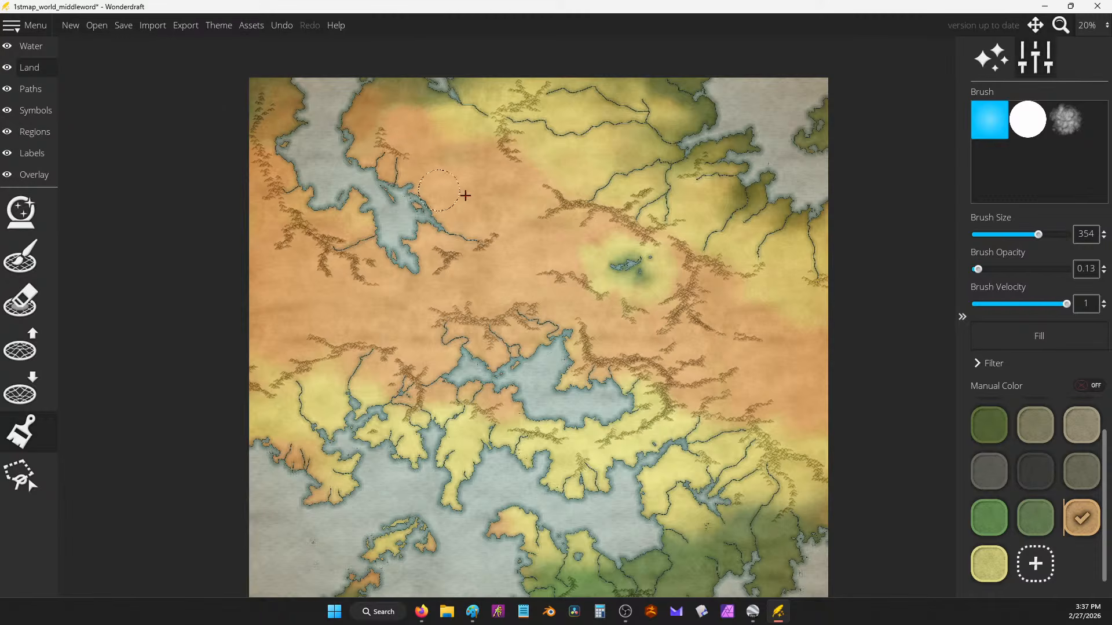
Step: Paint pale yellow around the central inlet, western land, and southwest and southern peninsulas
click(989, 563)
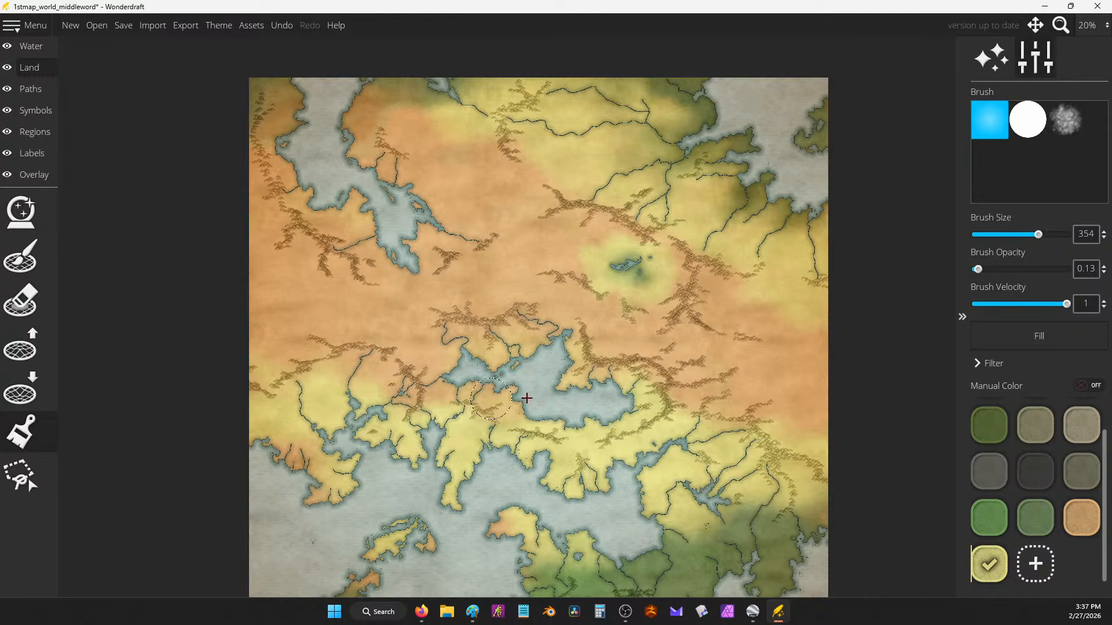
mouse_move(397, 390)
mouse_down()
mouse_move(447, 380)
mouse_move(469, 355)
mouse_move(531, 353)
mouse_move(445, 339)
mouse_move(390, 381)
mouse_move(471, 414)
mouse_move(555, 417)
mouse_move(506, 402)
mouse_move(546, 404)
mouse_up()
mouse_move(436, 389)
mouse_down()
mouse_move(532, 340)
mouse_move(464, 329)
mouse_move(454, 332)
mouse_move(623, 390)
mouse_up()
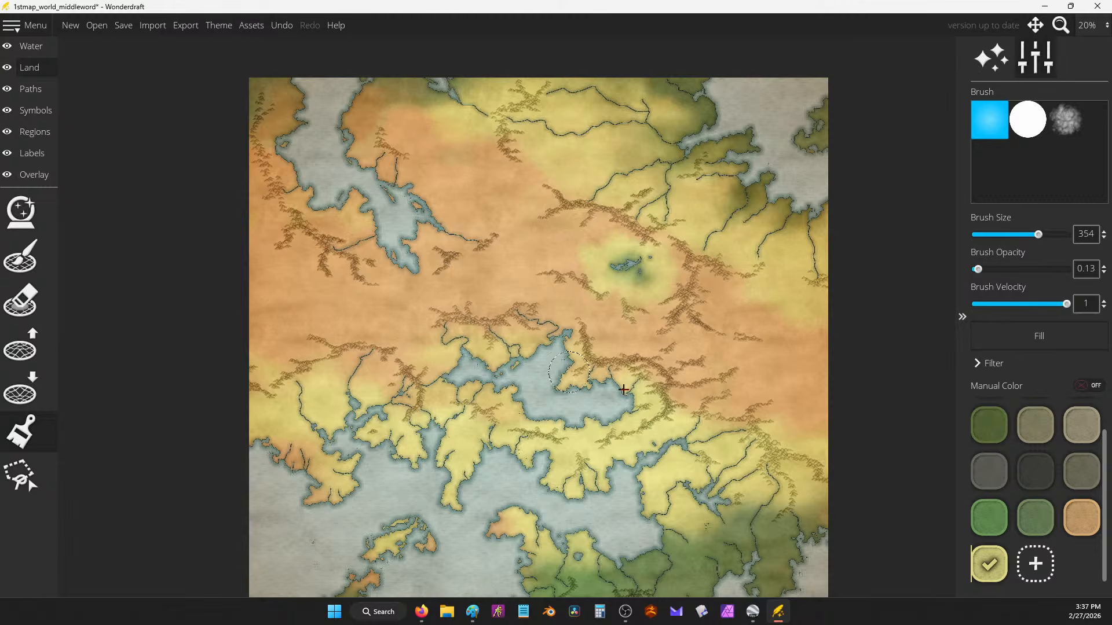
mouse_move(377, 412)
mouse_down()
mouse_move(382, 380)
mouse_move(298, 360)
mouse_move(389, 373)
mouse_move(325, 414)
mouse_move(303, 460)
mouse_up()
mouse_move(281, 501)
mouse_down()
mouse_move(344, 492)
mouse_move(364, 475)
mouse_move(290, 458)
mouse_move(337, 441)
mouse_move(448, 452)
mouse_move(416, 521)
mouse_move(456, 528)
mouse_move(509, 513)
mouse_move(491, 520)
mouse_move(532, 456)
mouse_up()
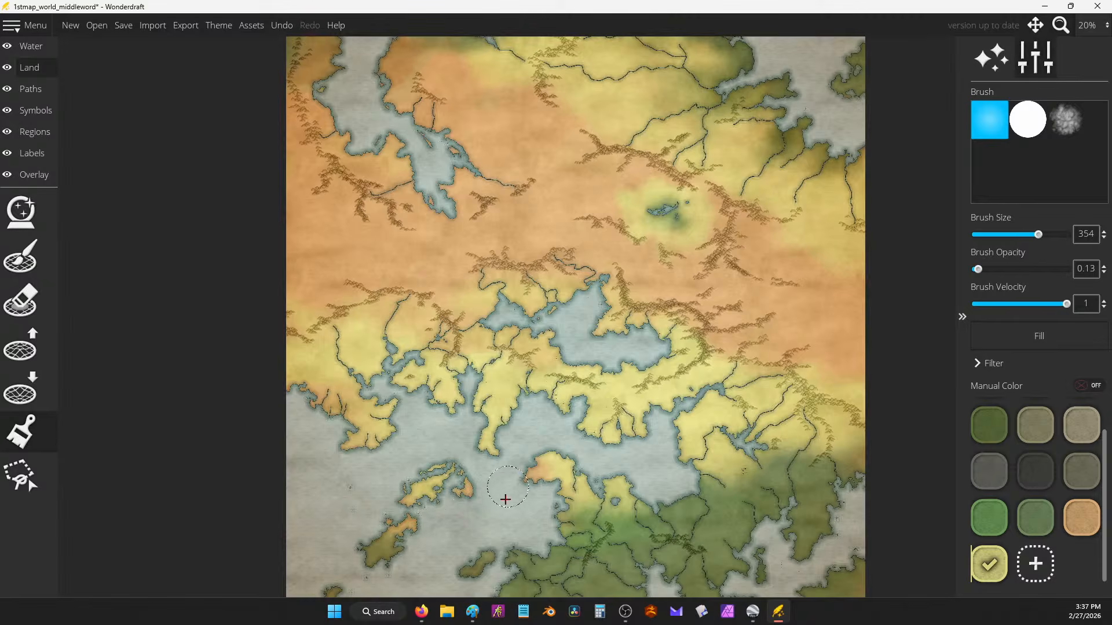
mouse_move(505, 500)
mouse_down()
mouse_move(533, 477)
mouse_move(575, 499)
mouse_move(618, 474)
mouse_move(632, 530)
mouse_up()
Step: Brush green over the eastern river coast, the small southern islands and the peninsula's neck
click(990, 517)
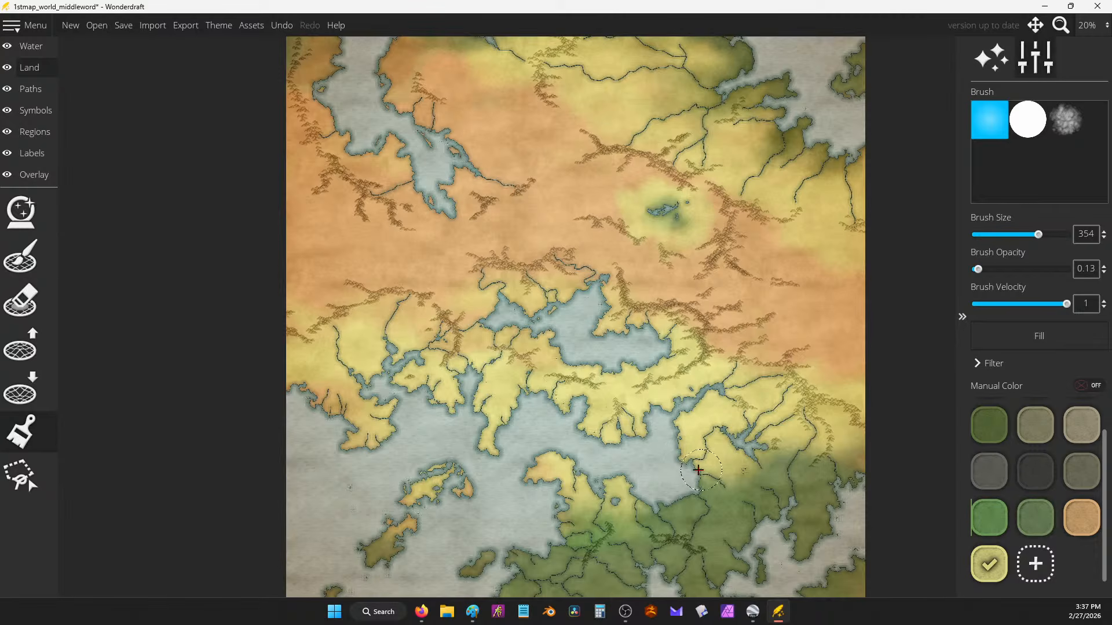
drag(699, 471, 736, 478)
mouse_move(727, 430)
mouse_down()
mouse_move(703, 434)
mouse_move(721, 427)
mouse_move(720, 441)
mouse_move(674, 472)
mouse_move(705, 446)
mouse_move(698, 426)
mouse_move(787, 407)
mouse_up()
click(989, 517)
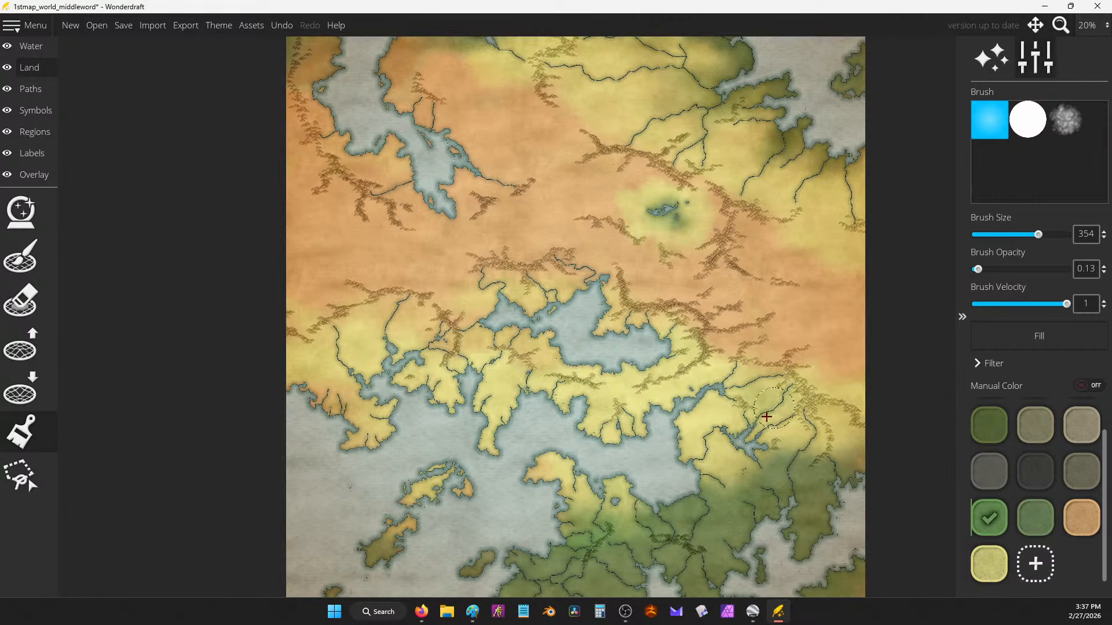
mouse_move(788, 410)
mouse_down()
mouse_move(747, 448)
mouse_move(703, 448)
mouse_move(675, 467)
mouse_move(698, 394)
mouse_move(724, 389)
mouse_move(672, 426)
mouse_move(597, 439)
mouse_move(586, 489)
mouse_move(542, 465)
mouse_up()
mouse_move(468, 487)
mouse_down()
mouse_move(404, 498)
mouse_move(463, 542)
mouse_up()
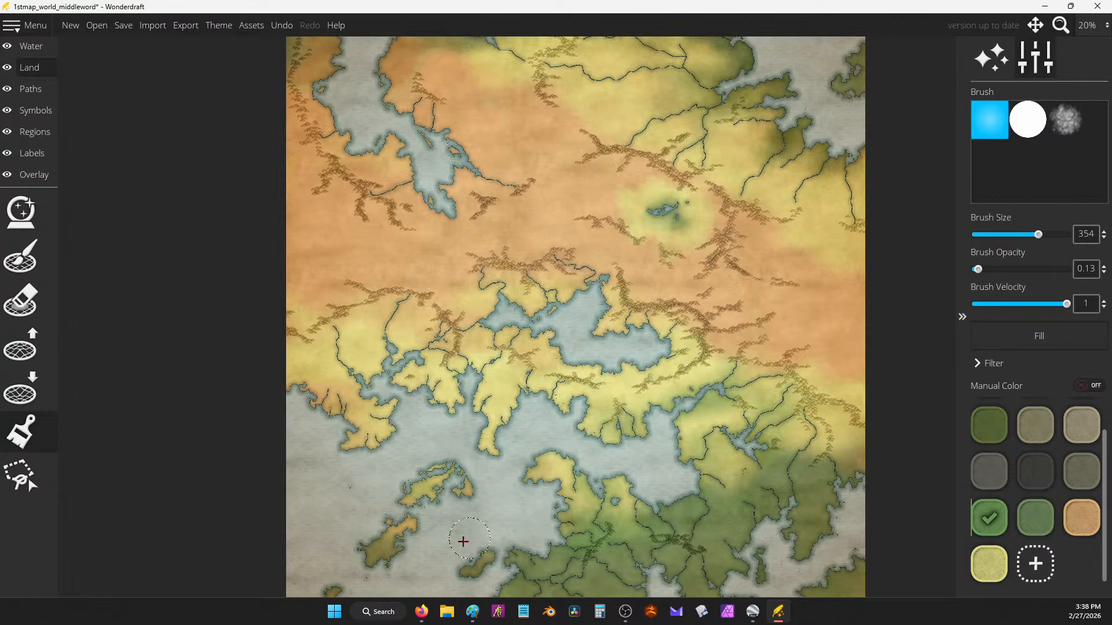
mouse_move(566, 467)
mouse_down()
mouse_move(629, 494)
mouse_move(577, 442)
mouse_move(583, 404)
mouse_move(516, 397)
mouse_move(494, 433)
mouse_move(481, 426)
mouse_move(497, 378)
mouse_move(463, 352)
mouse_move(457, 407)
mouse_move(381, 321)
mouse_move(416, 367)
mouse_move(349, 368)
mouse_move(396, 419)
mouse_move(373, 448)
mouse_move(315, 379)
mouse_move(276, 386)
mouse_move(354, 439)
mouse_move(362, 476)
mouse_move(368, 444)
mouse_move(394, 432)
mouse_move(341, 369)
mouse_move(419, 356)
mouse_move(430, 394)
mouse_move(466, 417)
mouse_move(456, 376)
mouse_move(540, 317)
mouse_move(550, 297)
mouse_move(540, 315)
mouse_move(603, 285)
mouse_move(602, 348)
mouse_move(663, 351)
mouse_move(611, 373)
mouse_move(661, 367)
mouse_move(595, 378)
mouse_move(494, 328)
mouse_up()
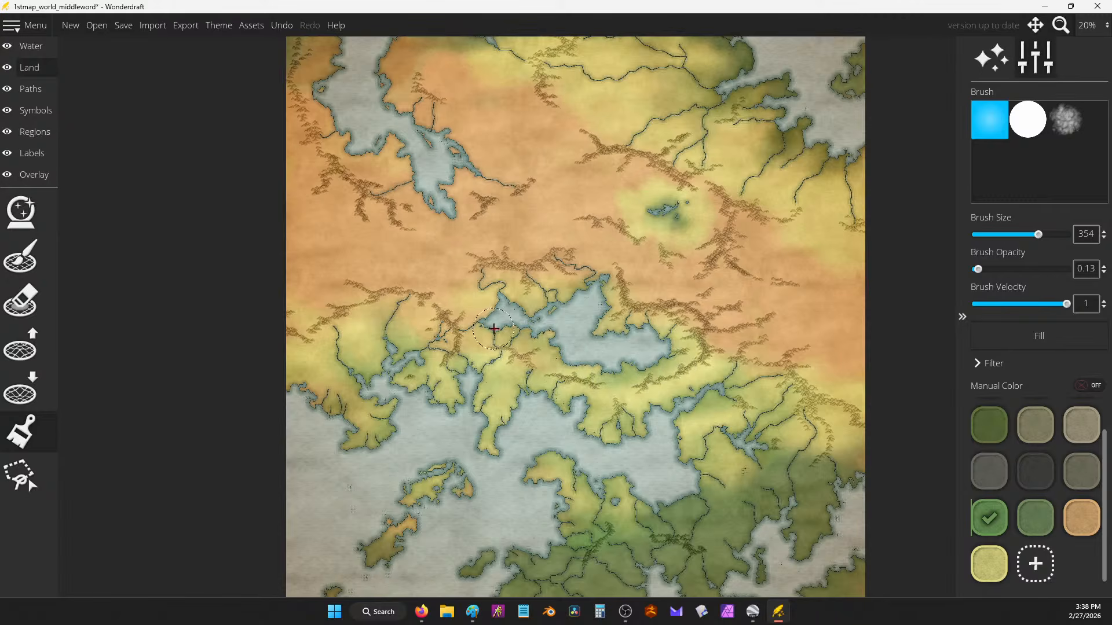
click(989, 563)
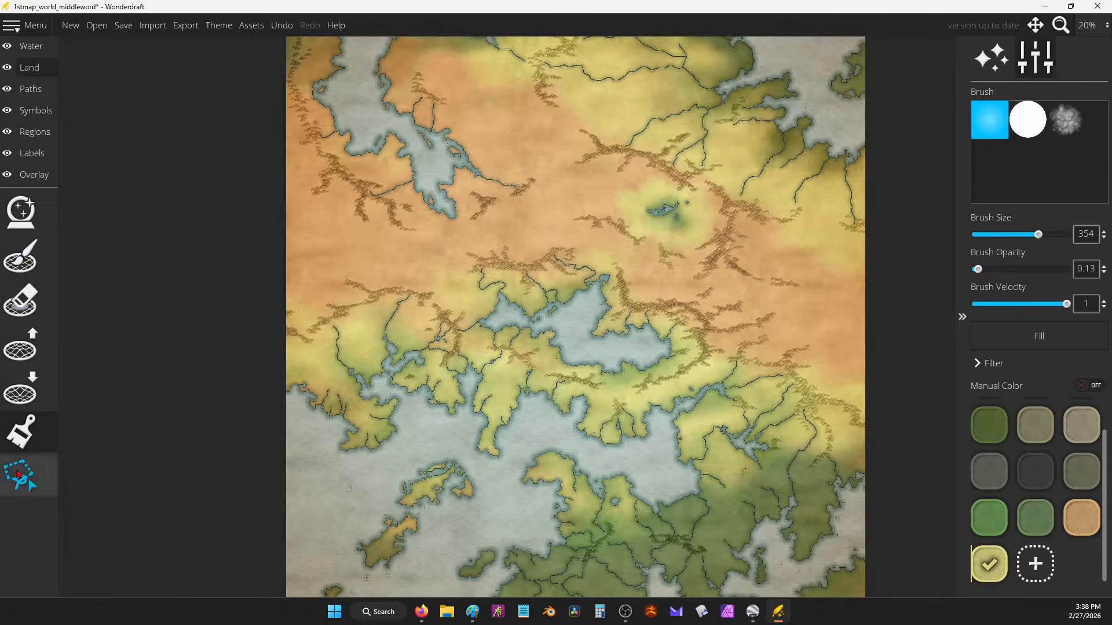
Step: On the Symbols layer, paint a mountain ridge across the central land, extending northeast and southeast
click(36, 110)
click(19, 287)
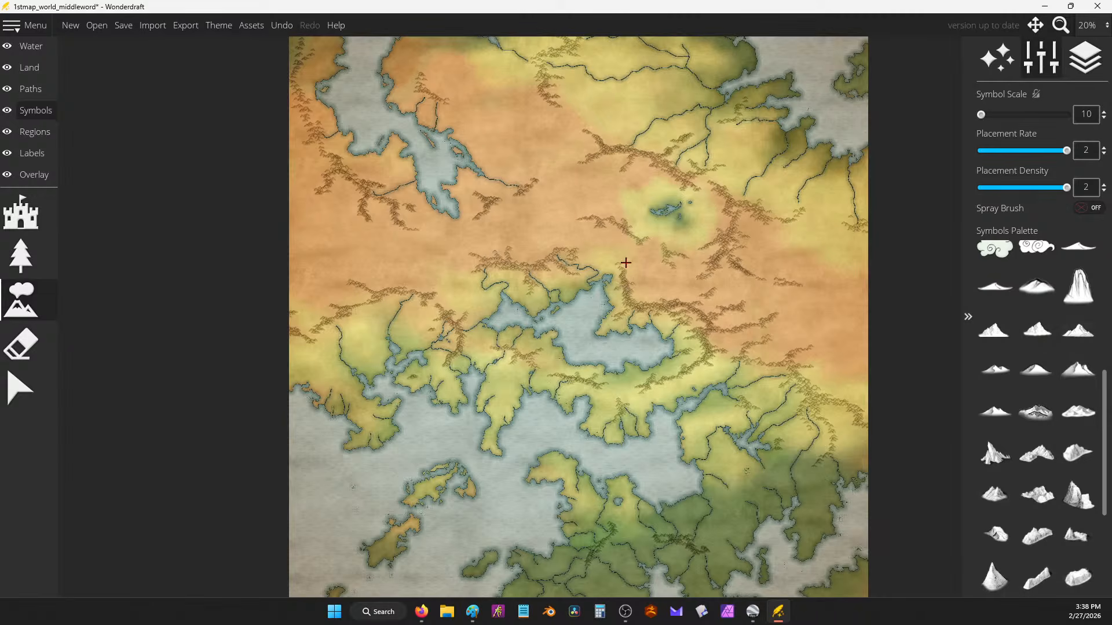
scroll(625, 262, up, 5)
mouse_move(488, 334)
mouse_down()
mouse_move(528, 320)
mouse_move(546, 339)
mouse_move(538, 305)
mouse_move(538, 318)
mouse_move(554, 320)
mouse_move(582, 307)
mouse_move(577, 321)
mouse_move(643, 360)
mouse_move(669, 357)
mouse_move(670, 329)
mouse_move(710, 309)
mouse_move(662, 328)
mouse_move(704, 368)
mouse_move(734, 353)
mouse_move(687, 371)
mouse_move(682, 422)
mouse_up()
drag(729, 368, 780, 315)
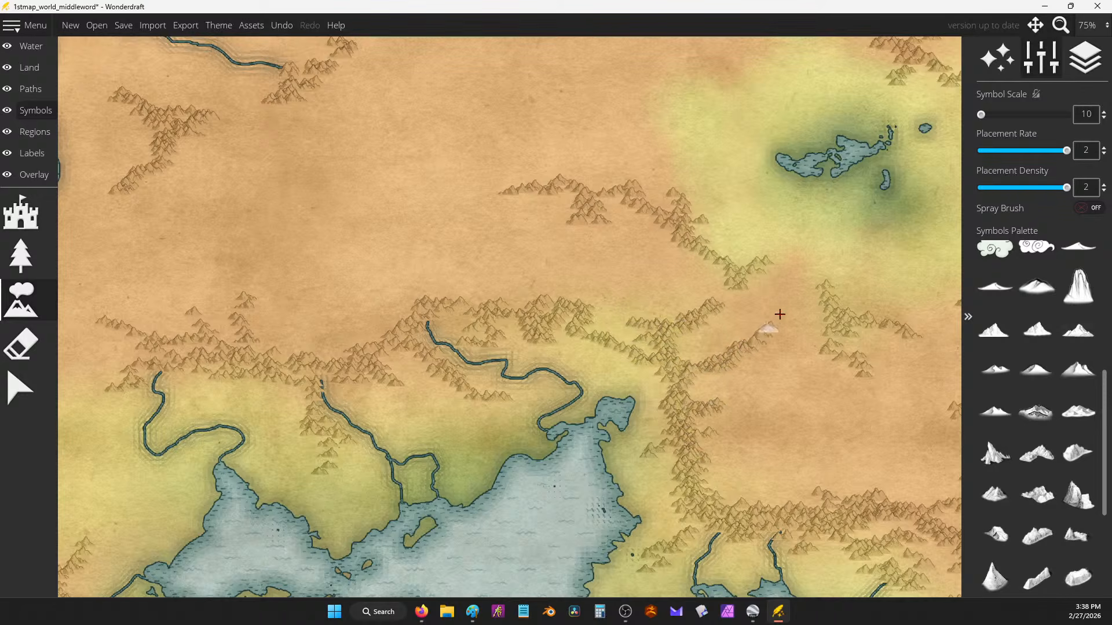
mouse_move(728, 426)
mouse_down()
mouse_move(828, 498)
mouse_move(858, 471)
mouse_move(906, 480)
mouse_move(867, 494)
mouse_move(891, 441)
mouse_move(876, 487)
mouse_move(807, 503)
mouse_move(830, 488)
mouse_move(844, 453)
mouse_up()
Step: Add mountain ridges and clusters across the north and northwest land
mouse_move(424, 294)
mouse_down()
mouse_move(459, 252)
mouse_move(477, 309)
mouse_move(503, 290)
mouse_move(498, 224)
mouse_move(528, 193)
mouse_move(427, 213)
mouse_move(416, 270)
mouse_move(377, 280)
mouse_move(401, 289)
mouse_move(404, 313)
mouse_move(324, 343)
mouse_move(493, 414)
mouse_move(487, 463)
mouse_move(510, 397)
mouse_up()
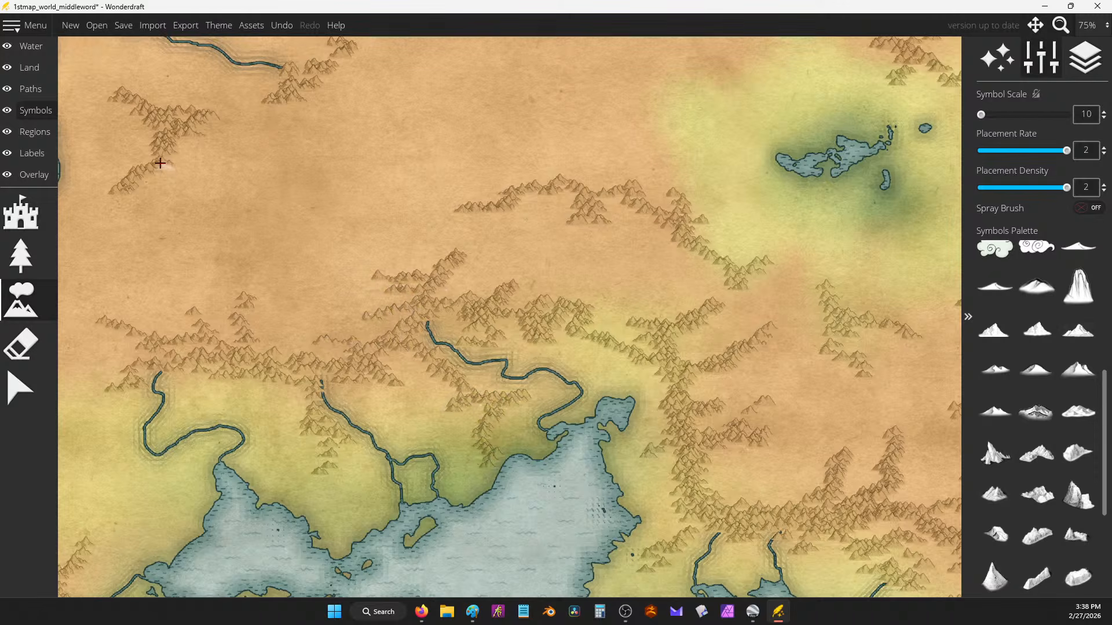
mouse_move(159, 162)
mouse_down()
mouse_move(120, 195)
mouse_move(113, 236)
mouse_move(109, 216)
mouse_move(129, 218)
mouse_move(140, 246)
mouse_move(114, 261)
mouse_move(139, 284)
mouse_up()
mouse_move(285, 100)
mouse_down()
mouse_move(266, 131)
mouse_move(355, 50)
mouse_move(398, 63)
mouse_up()
drag(499, 167, 508, 211)
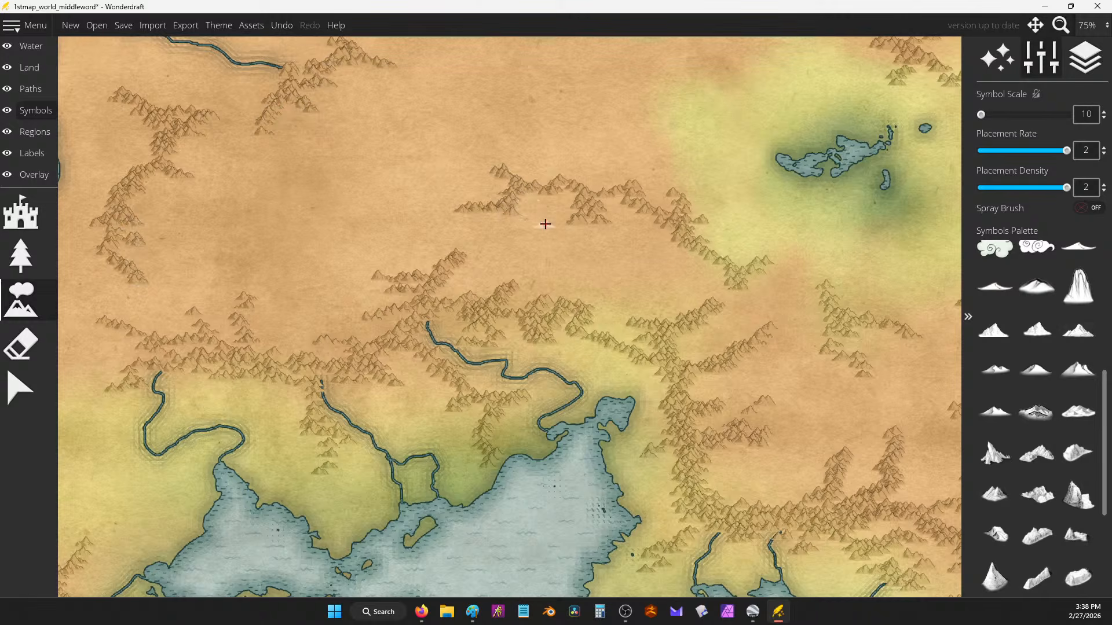
Step: Zoom and pan to review the new mountains, save the map, and open Map Themes
scroll(544, 239, down, 2)
scroll(705, 270, up, 1)
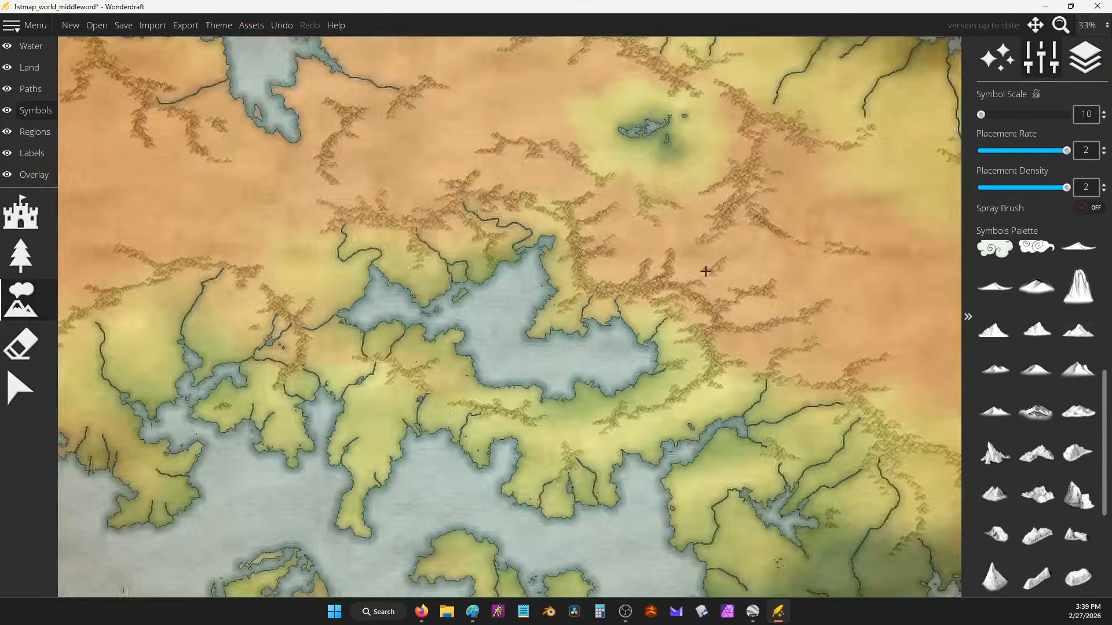
scroll(704, 270, up, 1)
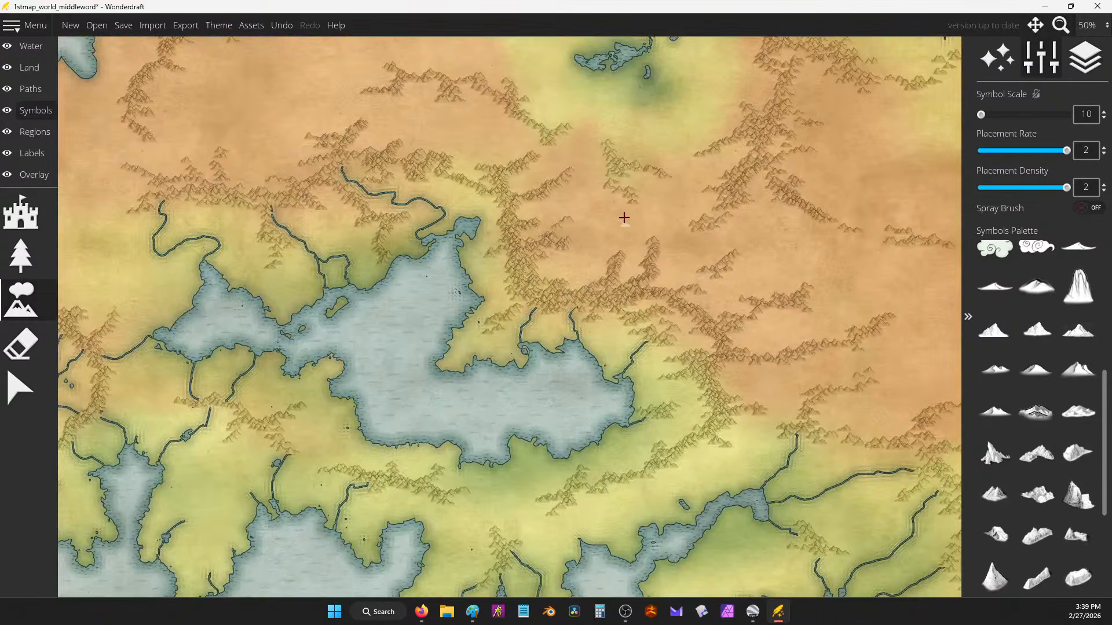
scroll(624, 218, down, 2)
scroll(556, 212, up, 1)
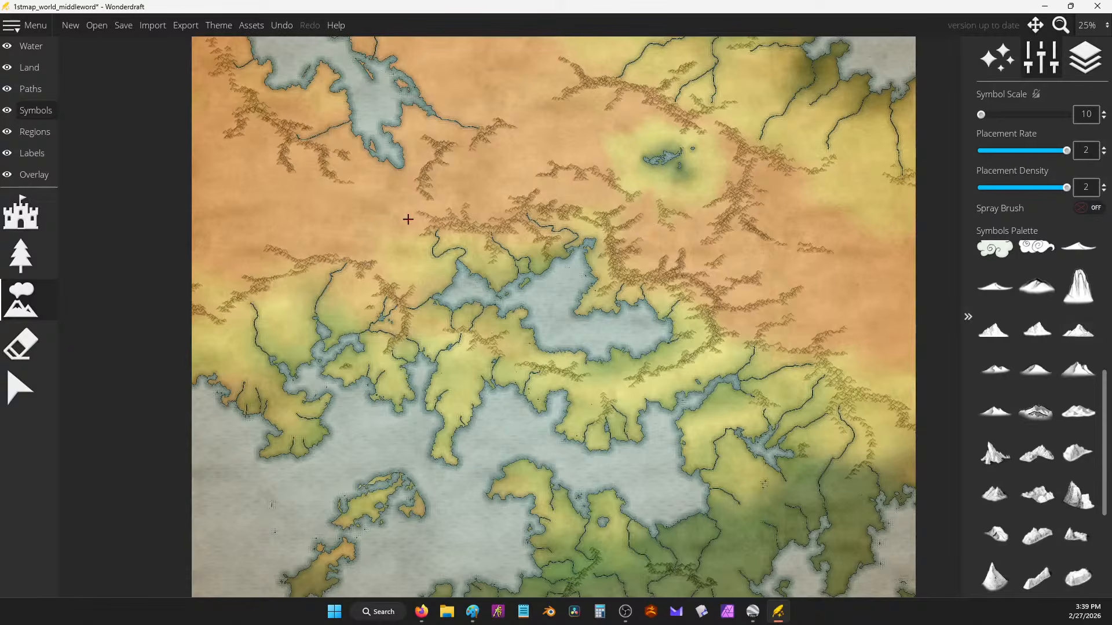
scroll(492, 224, down, 2)
scroll(597, 336, up, 1)
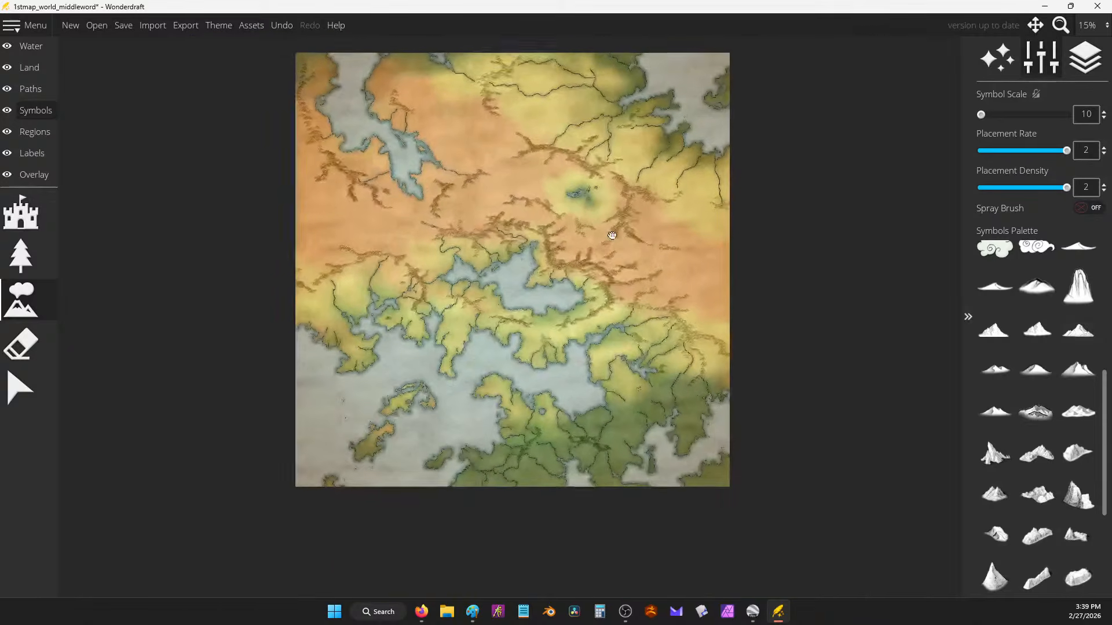
scroll(583, 337, up, 3)
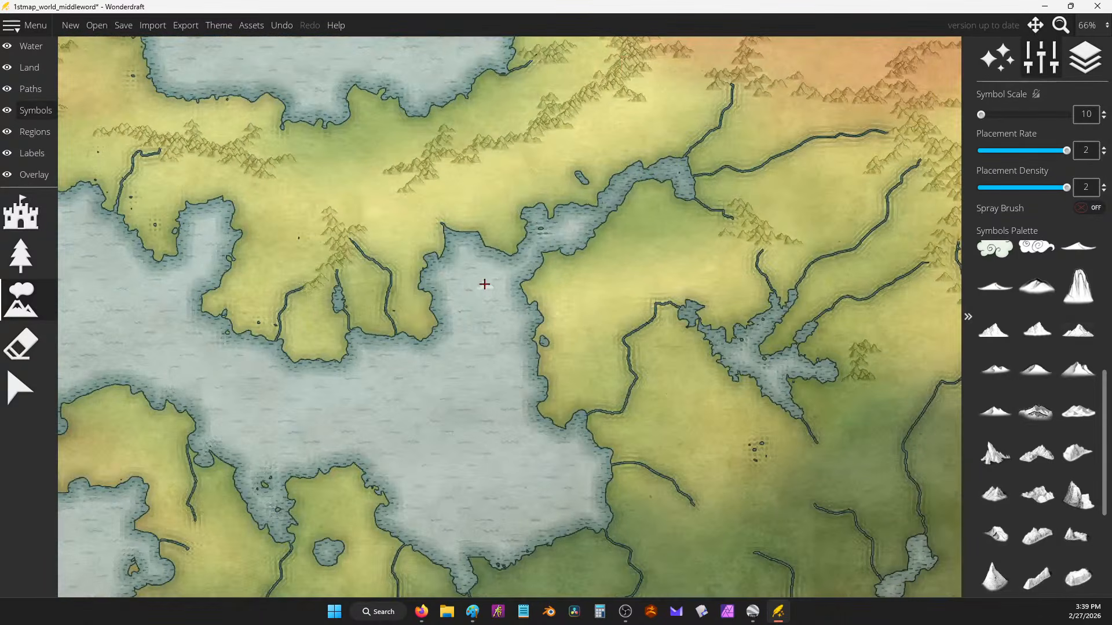
scroll(486, 282, down, 3)
drag(492, 303, 617, 381)
click(124, 24)
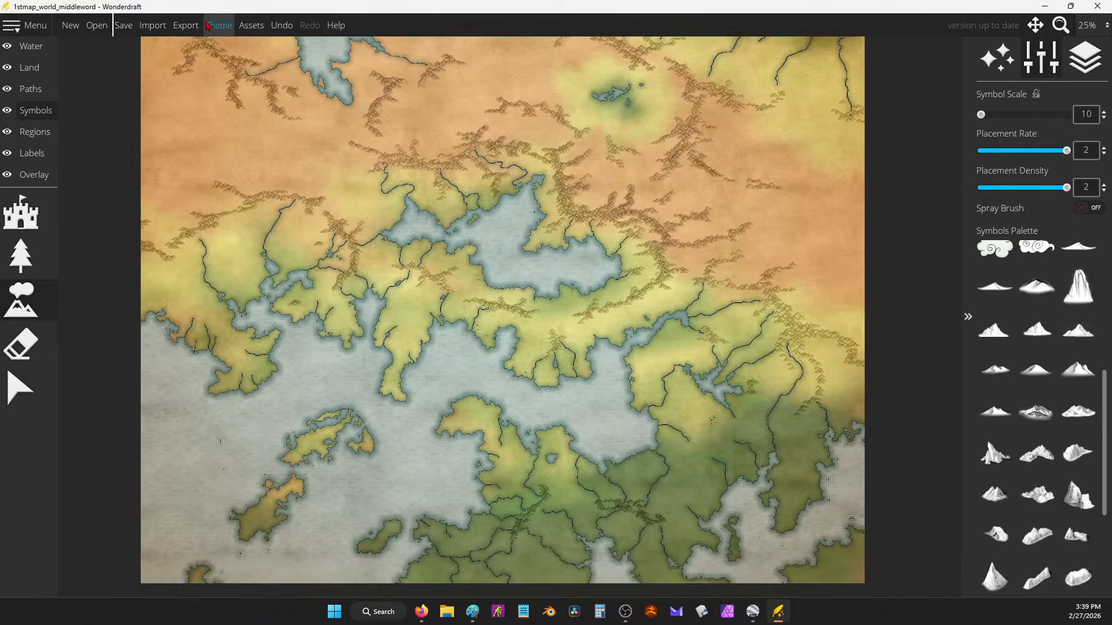
click(218, 25)
Step: Preview the map in the Paper, Feudal, Adventure and again Paper themes
click(535, 200)
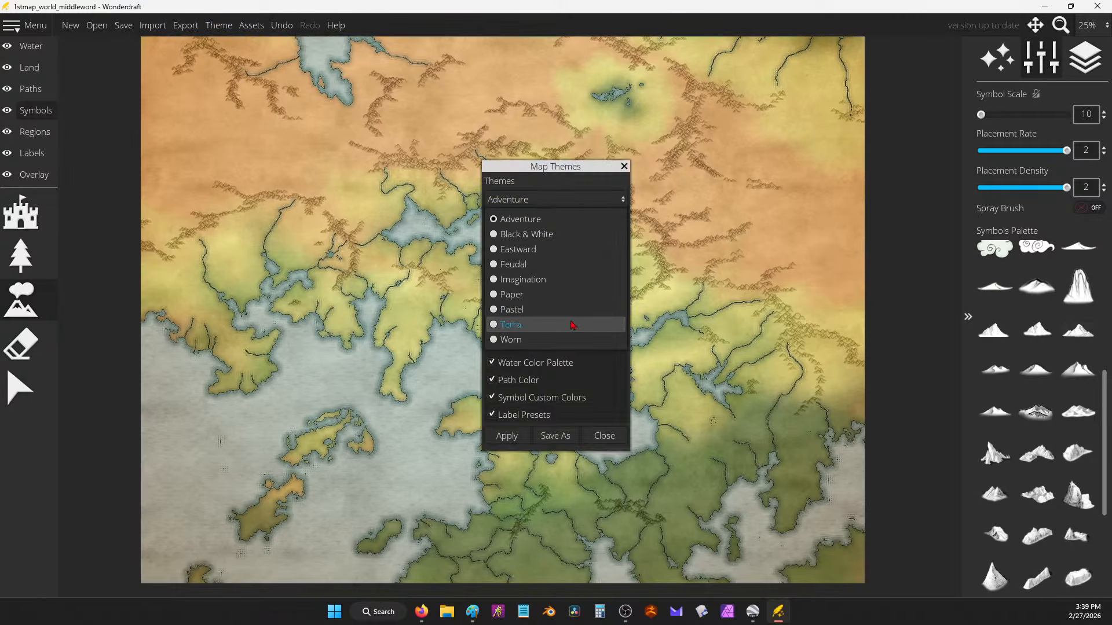
click(527, 296)
click(513, 437)
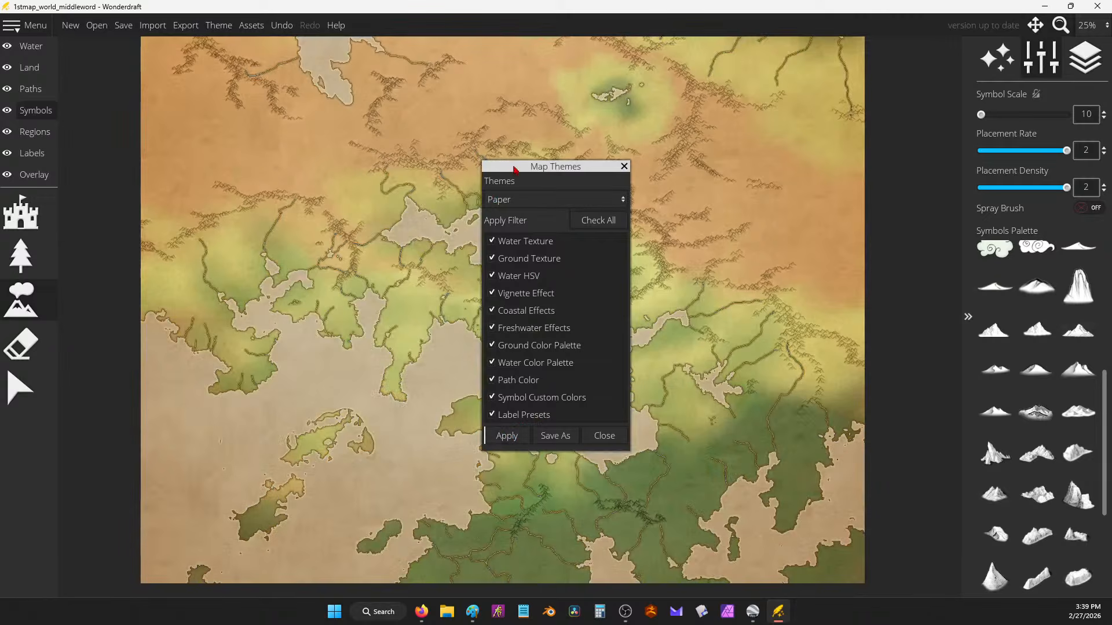
click(546, 201)
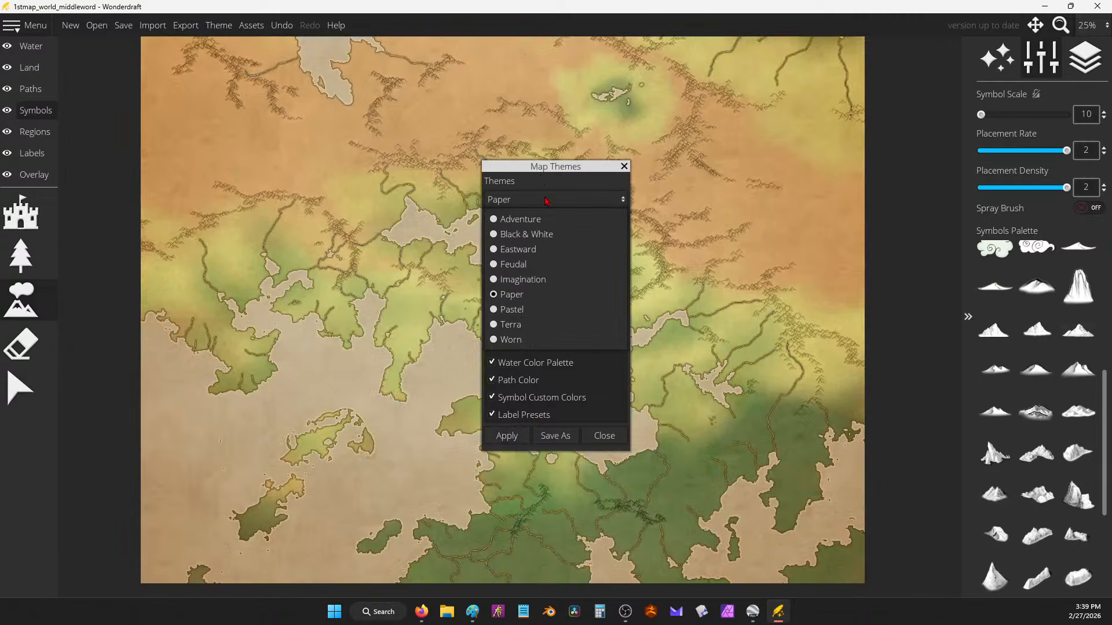
click(547, 265)
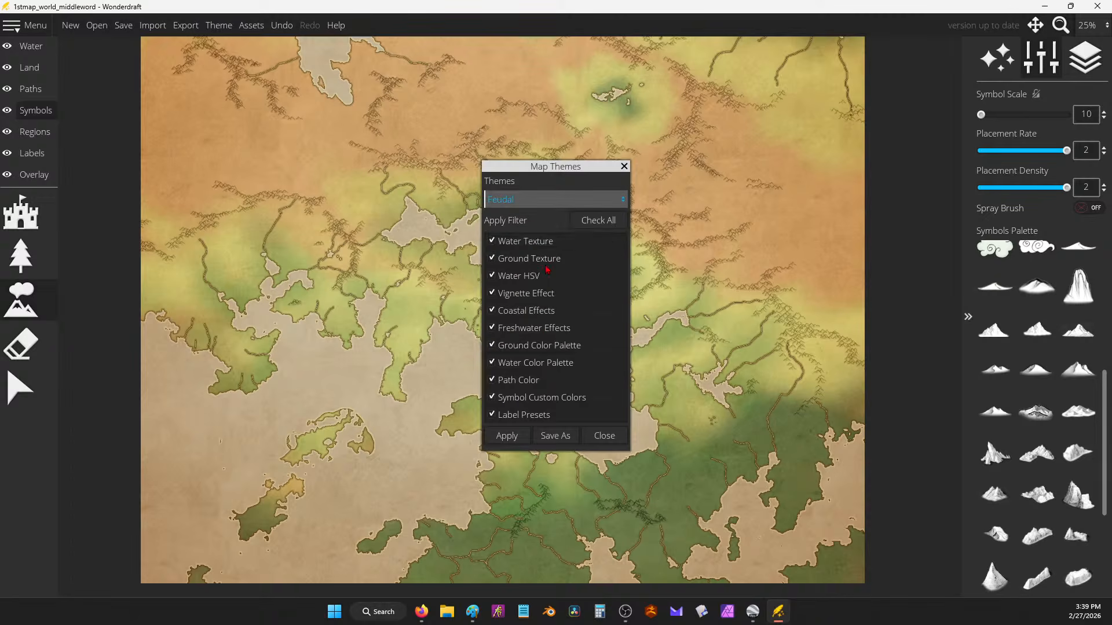
click(508, 436)
click(527, 200)
click(531, 220)
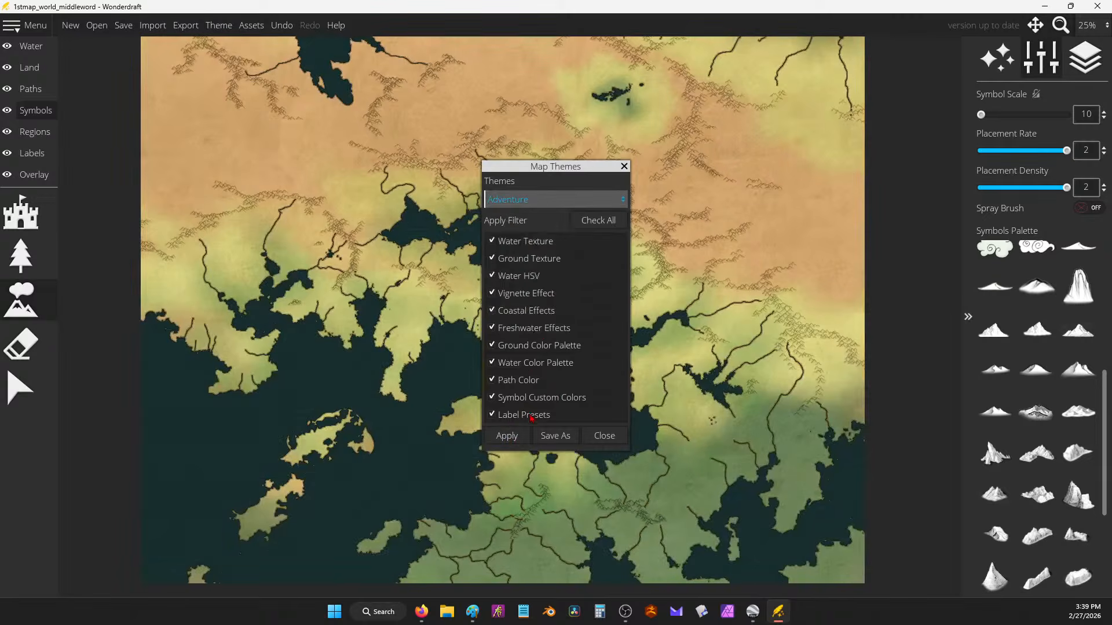
click(507, 436)
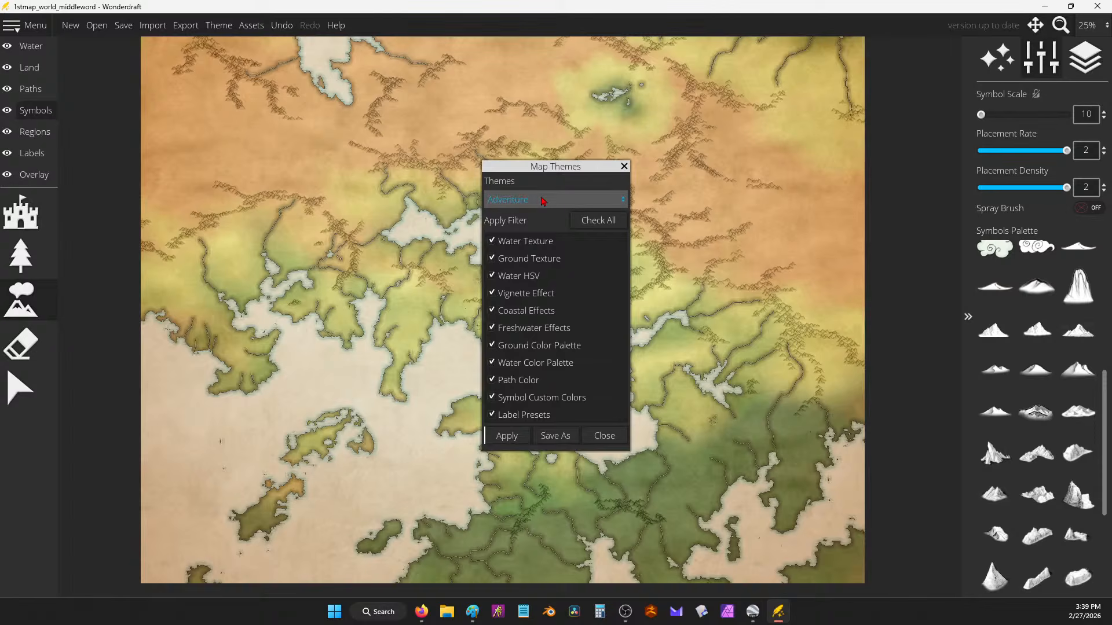
click(543, 199)
click(565, 293)
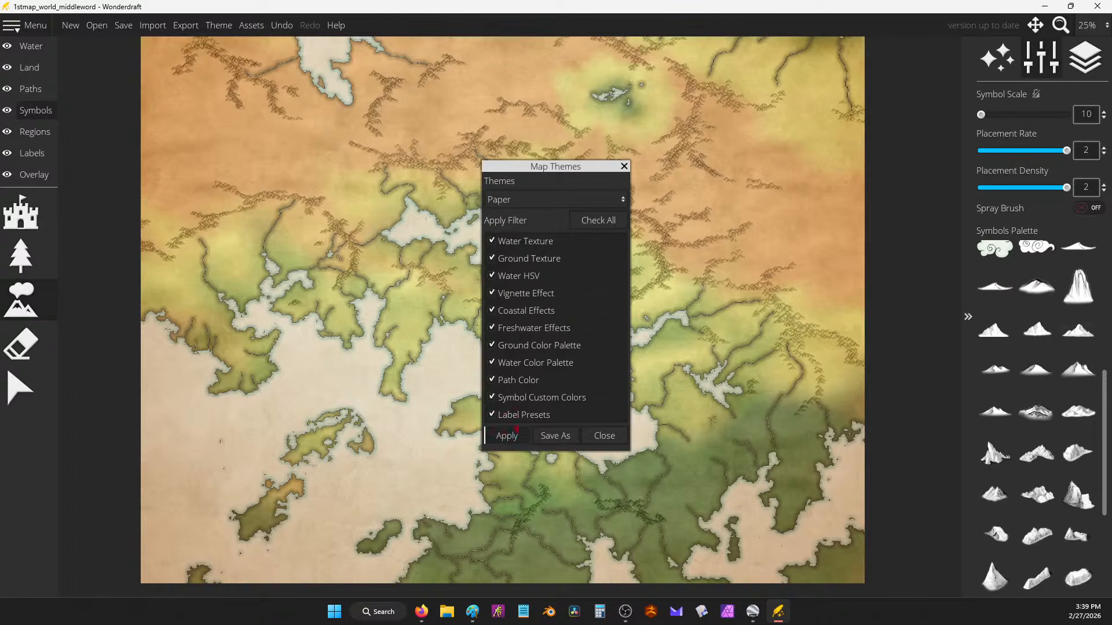
click(508, 435)
Step: Apply the Imagination theme with pale blue water and close the theme chooser
drag(559, 167, 563, 143)
click(533, 171)
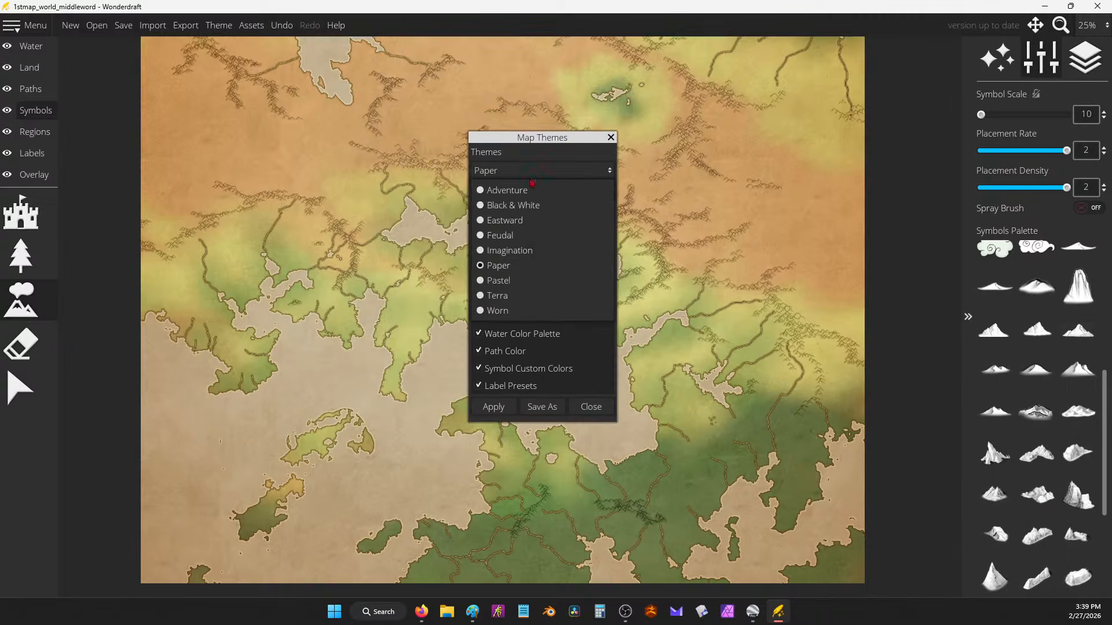
click(509, 250)
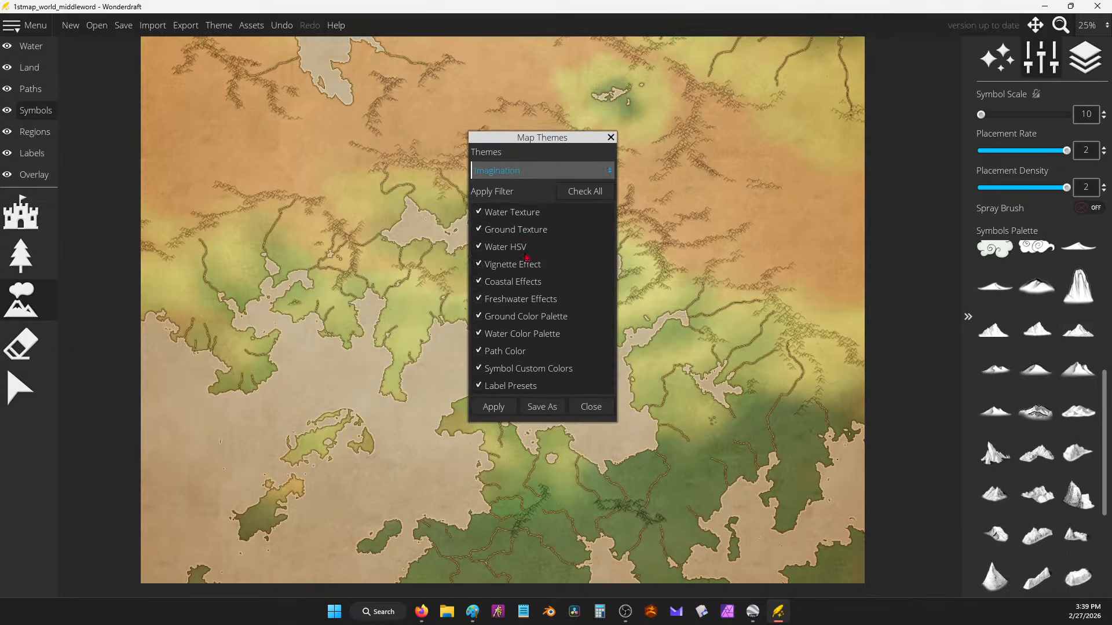
click(493, 413)
drag(504, 146, 710, 203)
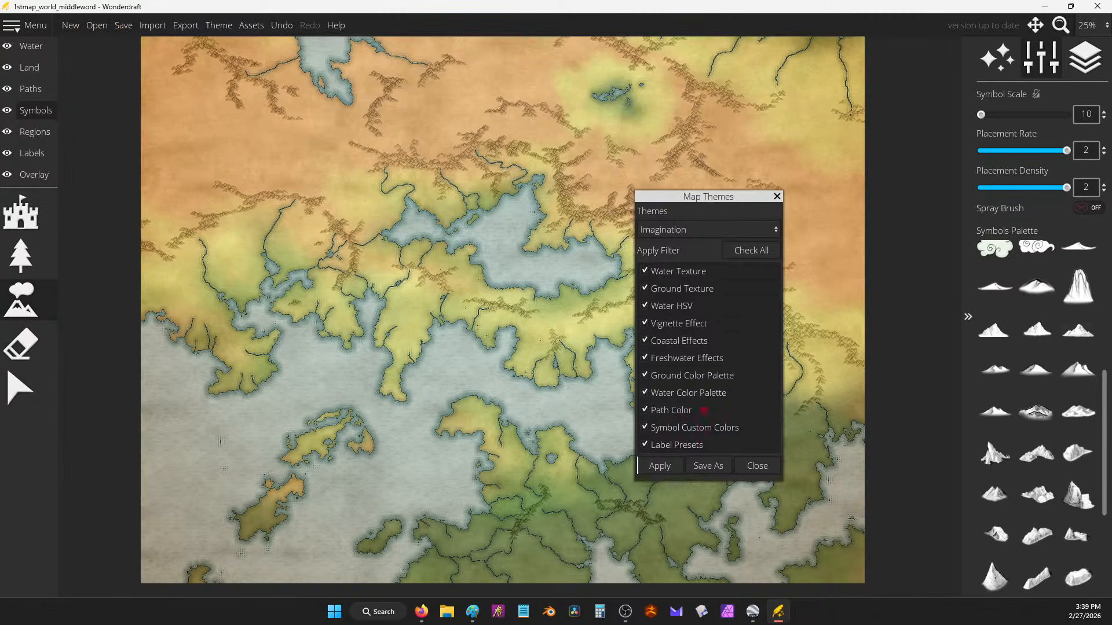
click(760, 470)
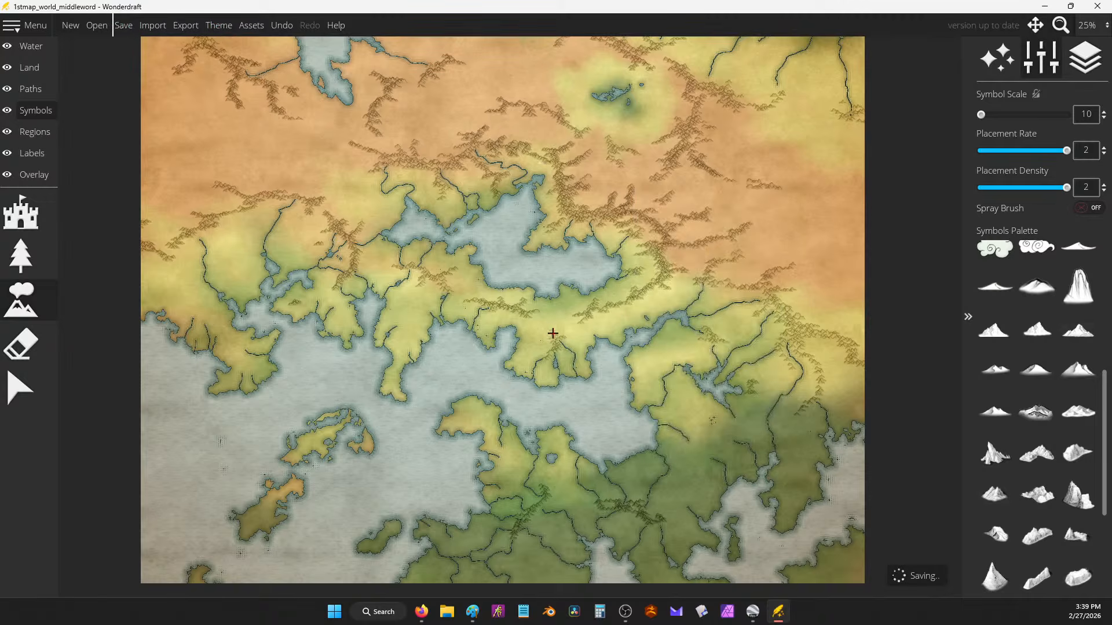
Step: Switch to the Land layer's colour brush with a green swatch selected
scroll(553, 333, up, 2)
scroll(499, 249, down, 2)
drag(503, 252, 605, 332)
scroll(585, 247, up, 1)
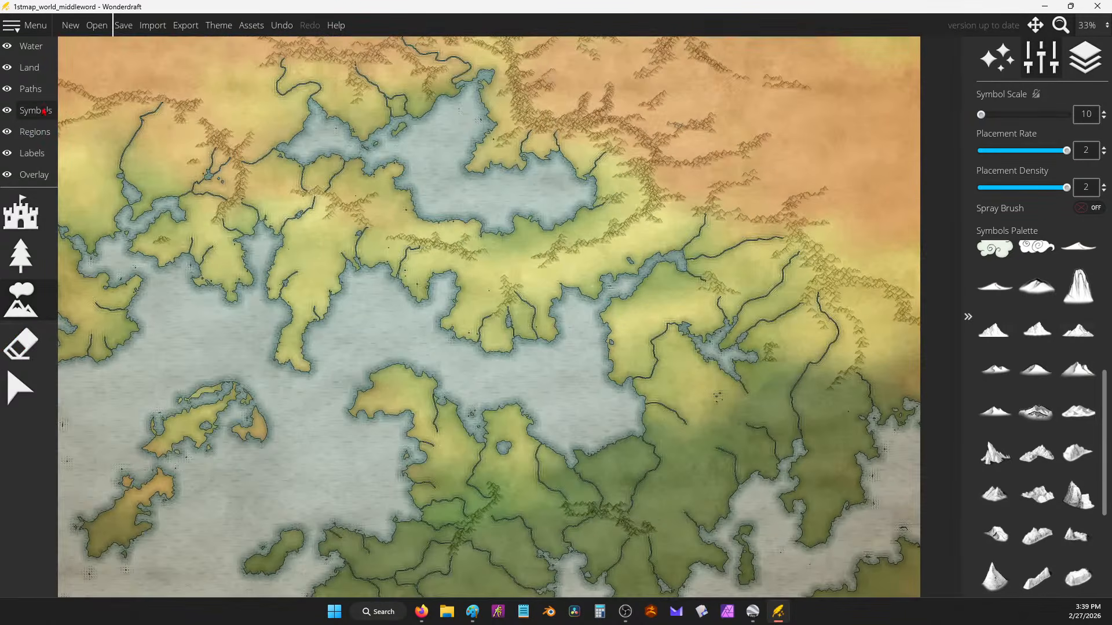
click(29, 67)
click(21, 431)
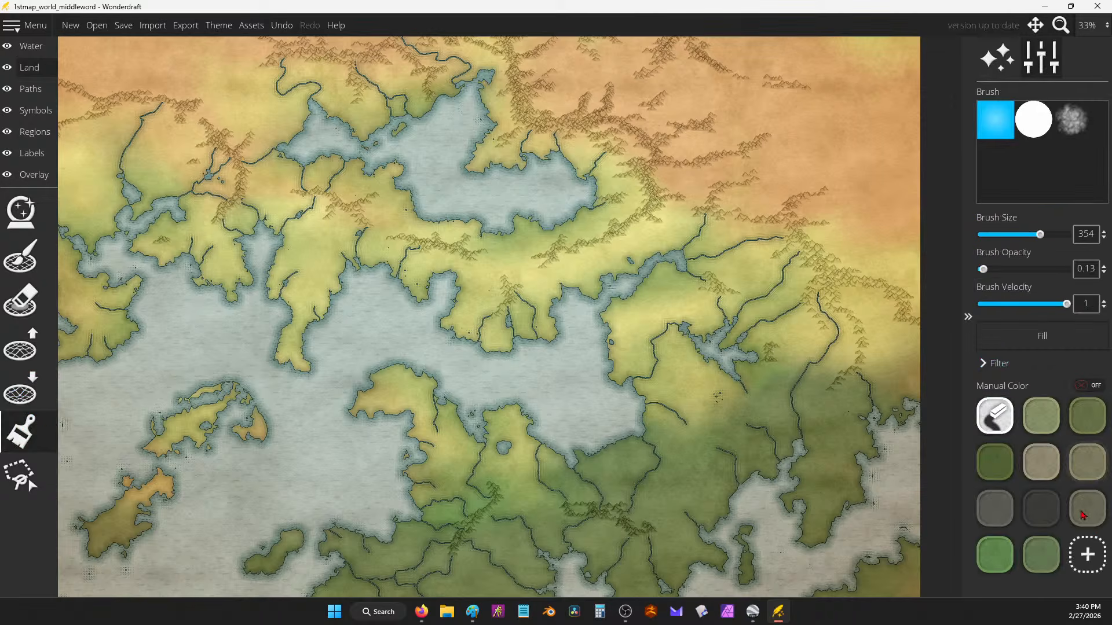
click(1041, 555)
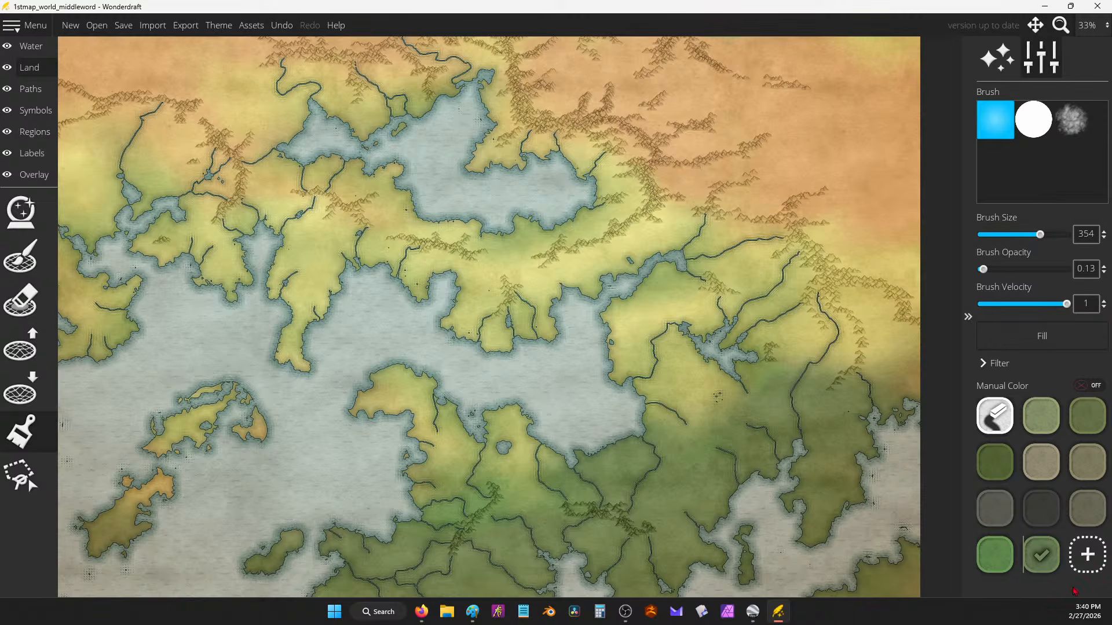
Step: Add a tan colour (d5a971) sampled from the map to the land palette
click(1088, 554)
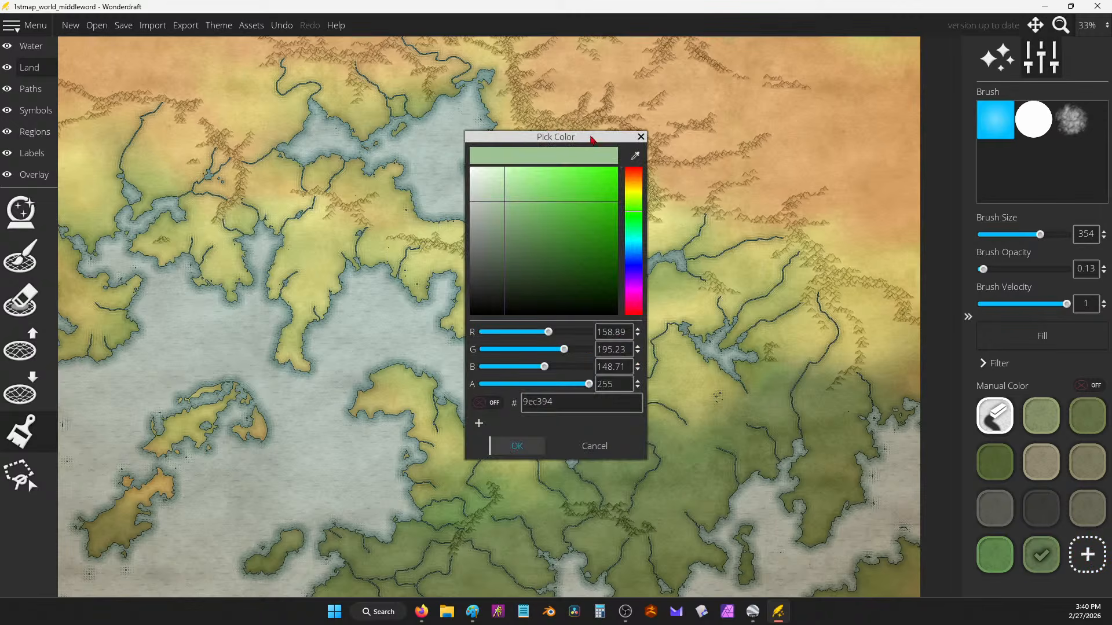
click(635, 156)
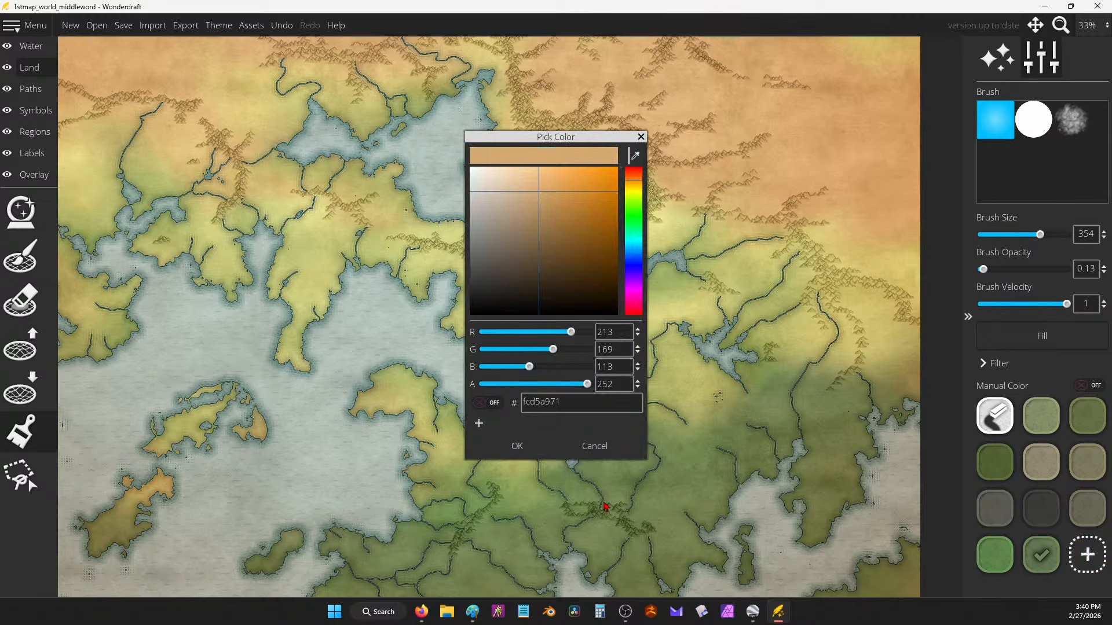
click(517, 446)
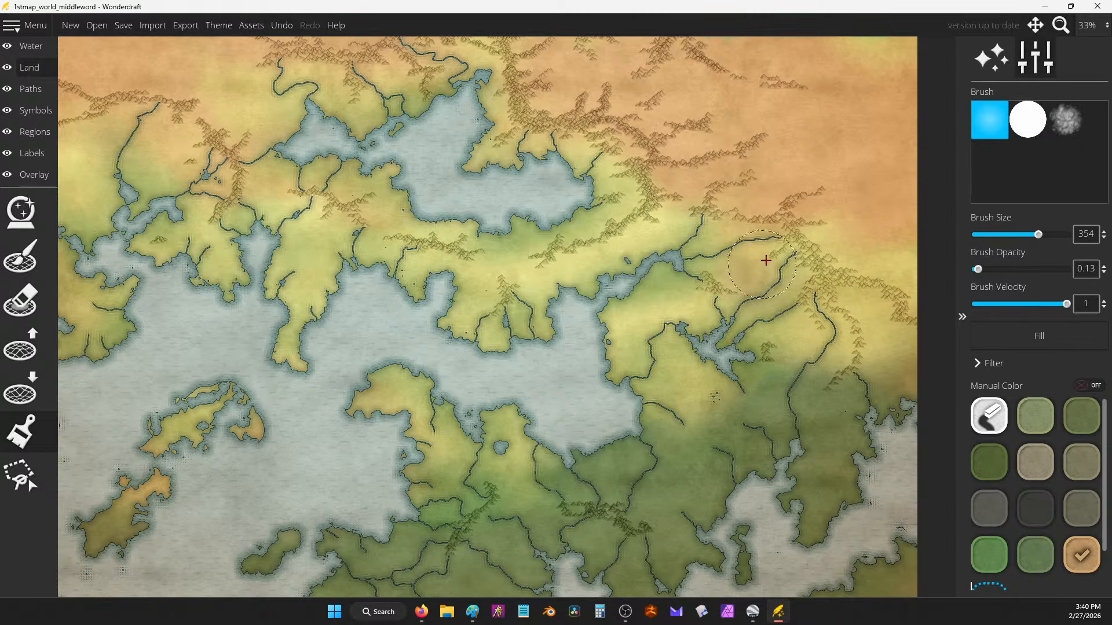
Step: Undo a trial tan stroke east of the inland sea and bring the long northwestern lake into view
mouse_move(765, 261)
mouse_down()
mouse_move(850, 223)
mouse_move(786, 239)
mouse_move(826, 143)
mouse_up()
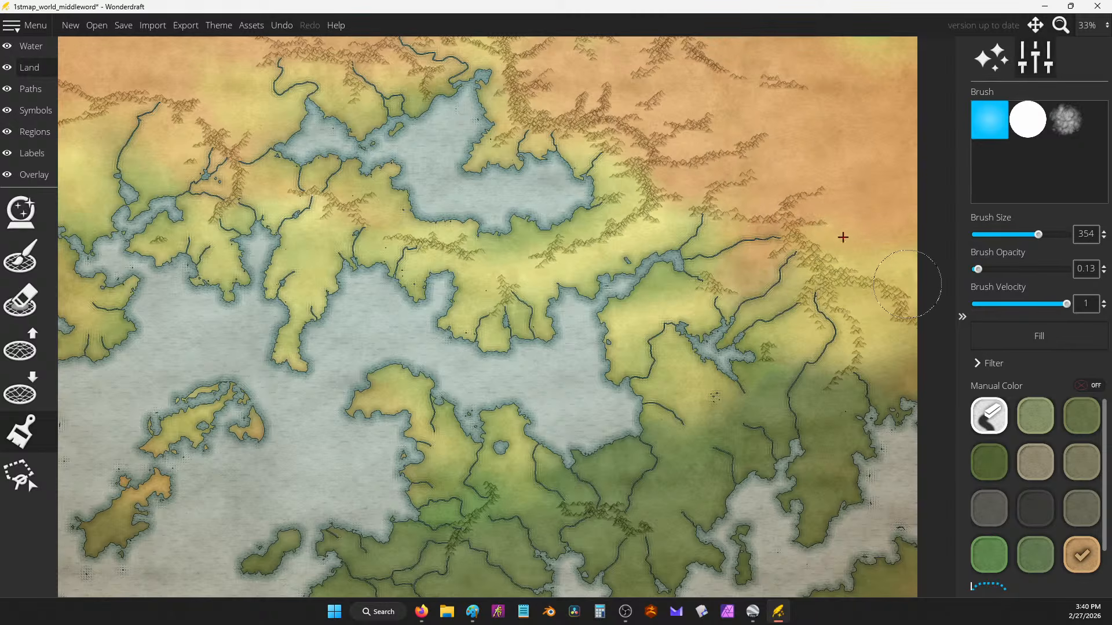
key(ctrl+z)
mouse_move(187, 86)
mouse_down()
mouse_move(407, 263)
mouse_move(480, 276)
mouse_move(470, 268)
mouse_up()
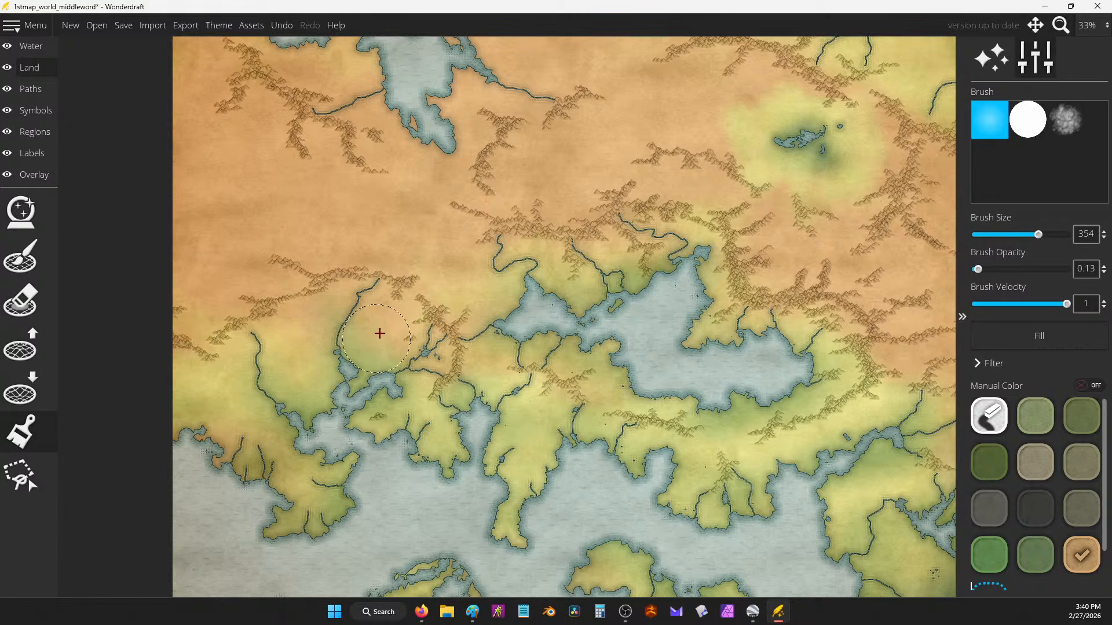
drag(363, 192, 442, 272)
drag(595, 199, 570, 287)
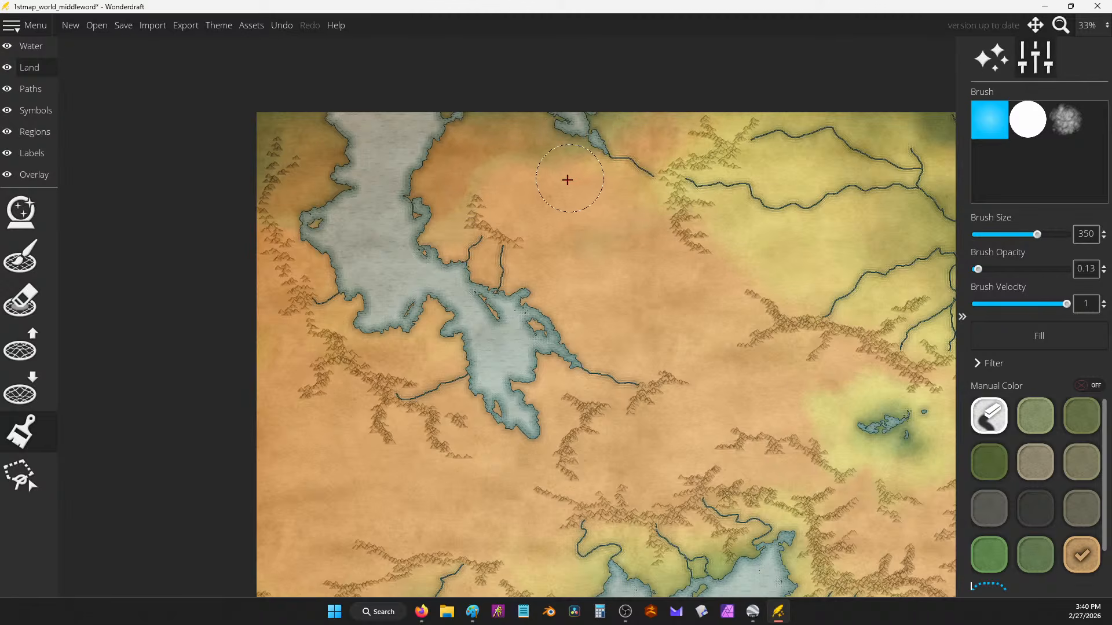
Step: Brush a faint grey-beige tint over the land around the long lake, then shrink the brush slightly
click(1036, 462)
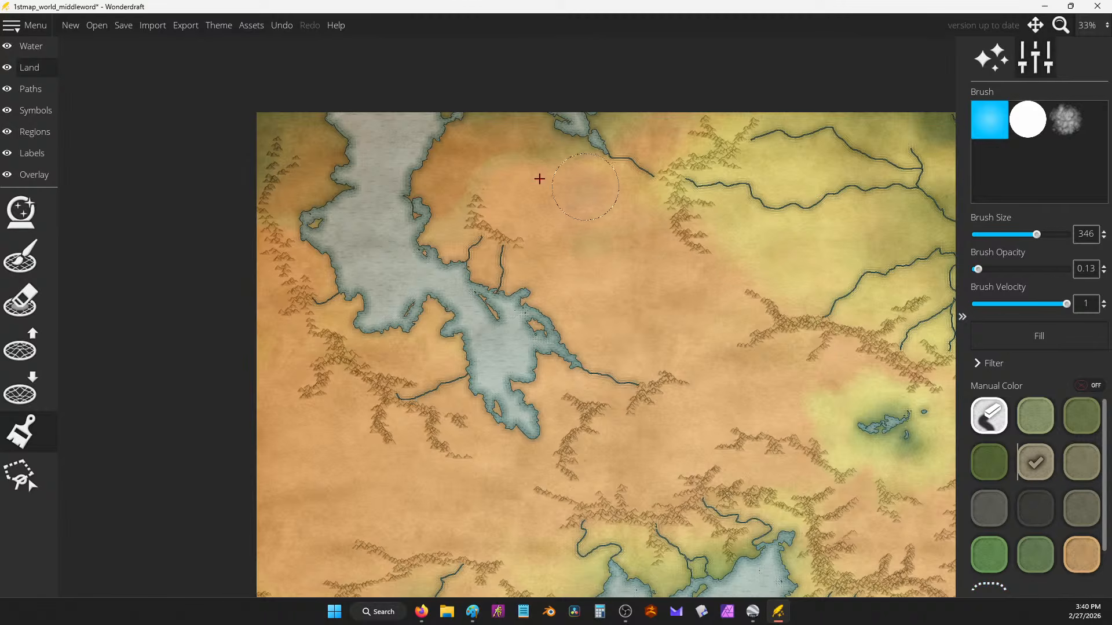
mouse_move(539, 179)
mouse_down()
mouse_move(473, 191)
mouse_move(572, 195)
mouse_move(508, 129)
mouse_up()
mouse_move(442, 230)
mouse_down()
mouse_move(454, 199)
mouse_move(464, 226)
mouse_up()
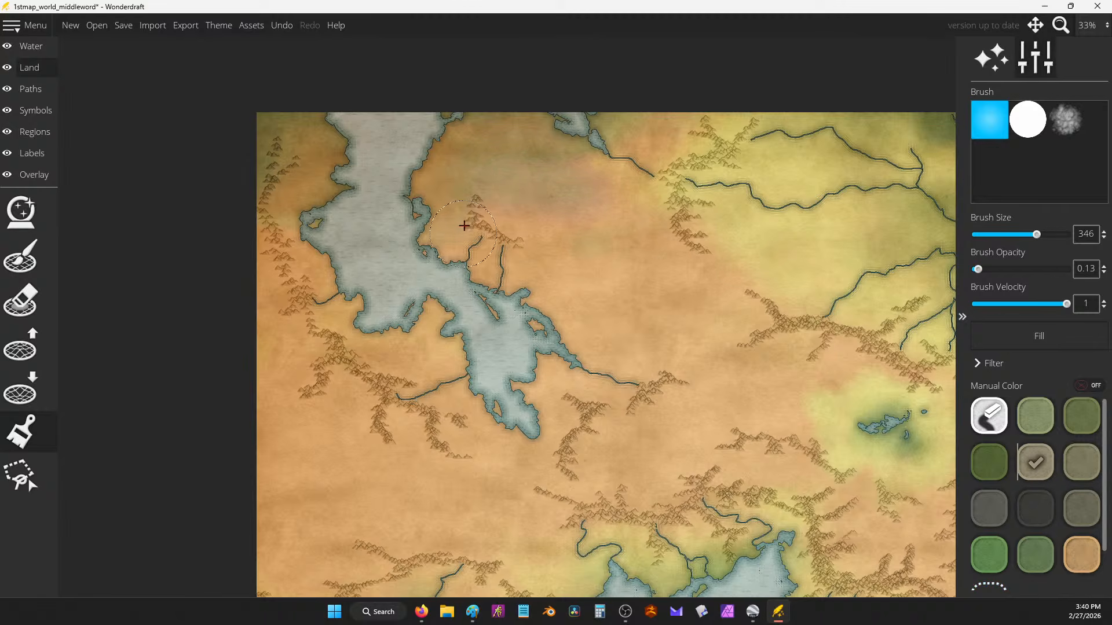
mouse_move(546, 179)
mouse_down()
mouse_move(699, 130)
mouse_move(526, 104)
mouse_move(560, 105)
mouse_move(407, 131)
mouse_move(468, 157)
mouse_move(692, 125)
mouse_move(648, 218)
mouse_move(607, 186)
mouse_move(632, 244)
mouse_move(664, 237)
mouse_move(666, 253)
mouse_move(612, 242)
mouse_up()
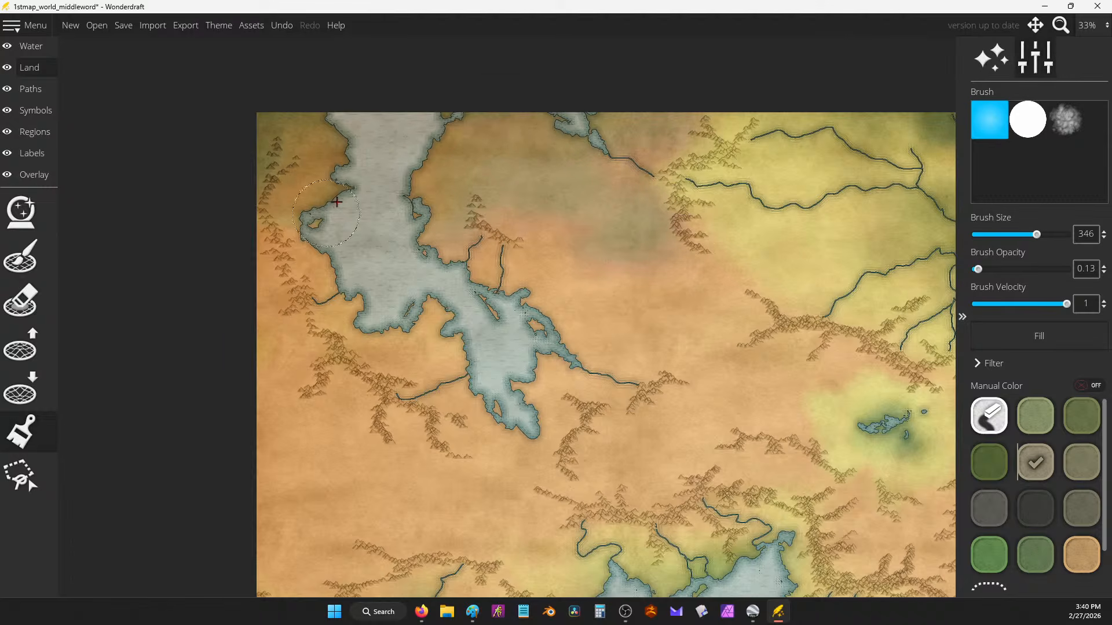
mouse_move(273, 125)
mouse_down()
mouse_move(280, 285)
mouse_move(338, 290)
mouse_up()
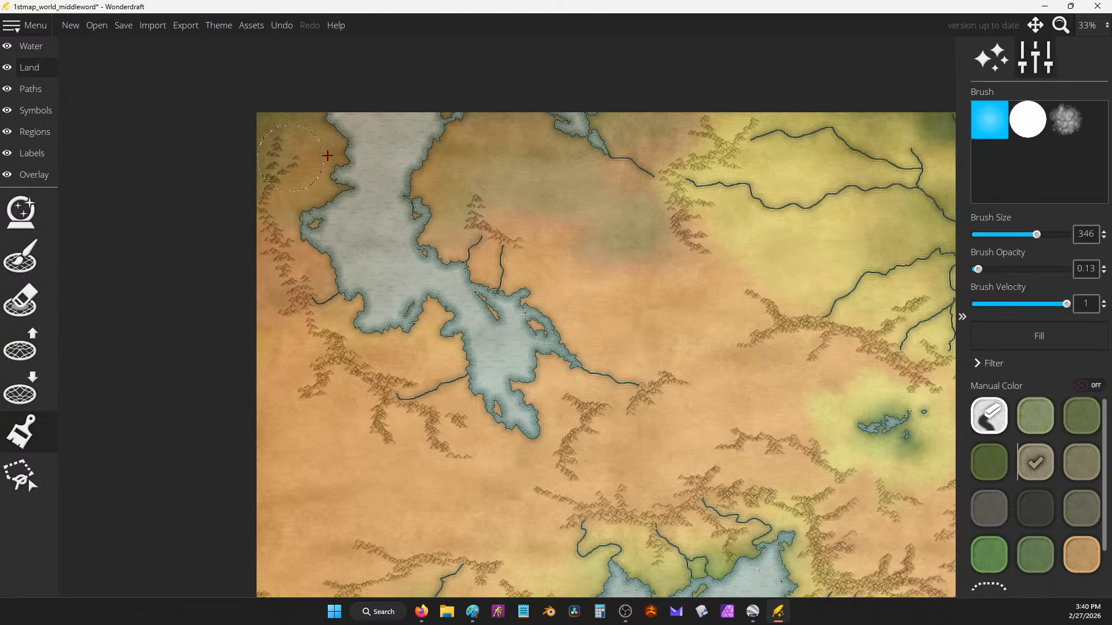
mouse_move(328, 156)
mouse_down()
mouse_move(450, 186)
mouse_move(491, 123)
mouse_move(510, 126)
mouse_move(431, 141)
mouse_move(571, 213)
mouse_move(462, 246)
mouse_up()
drag(376, 127, 346, 196)
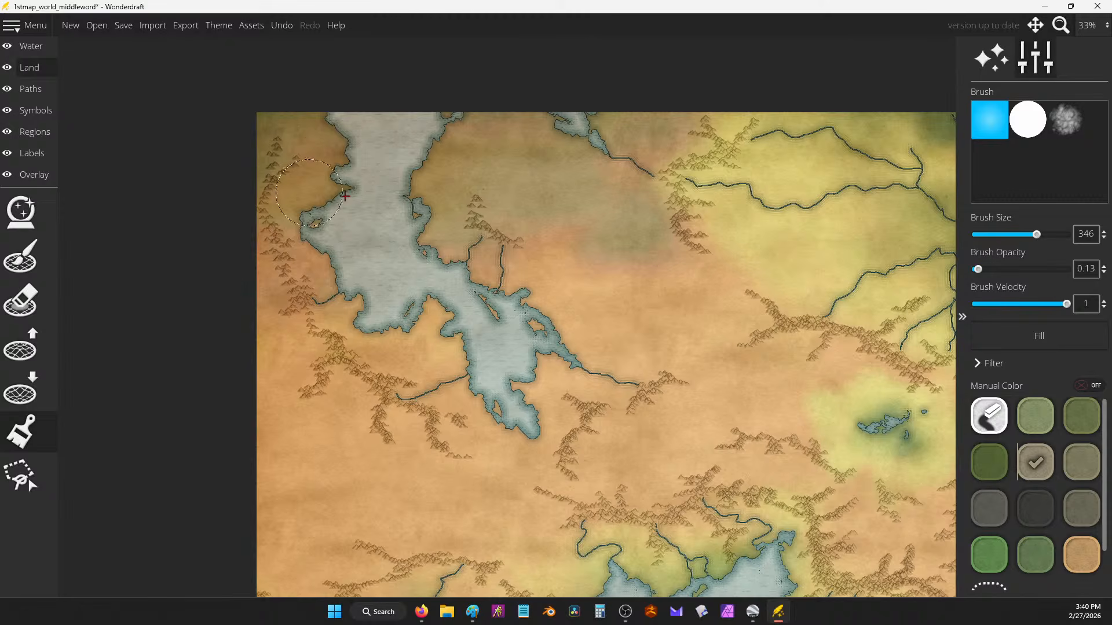
scroll(1037, 510, down, 2)
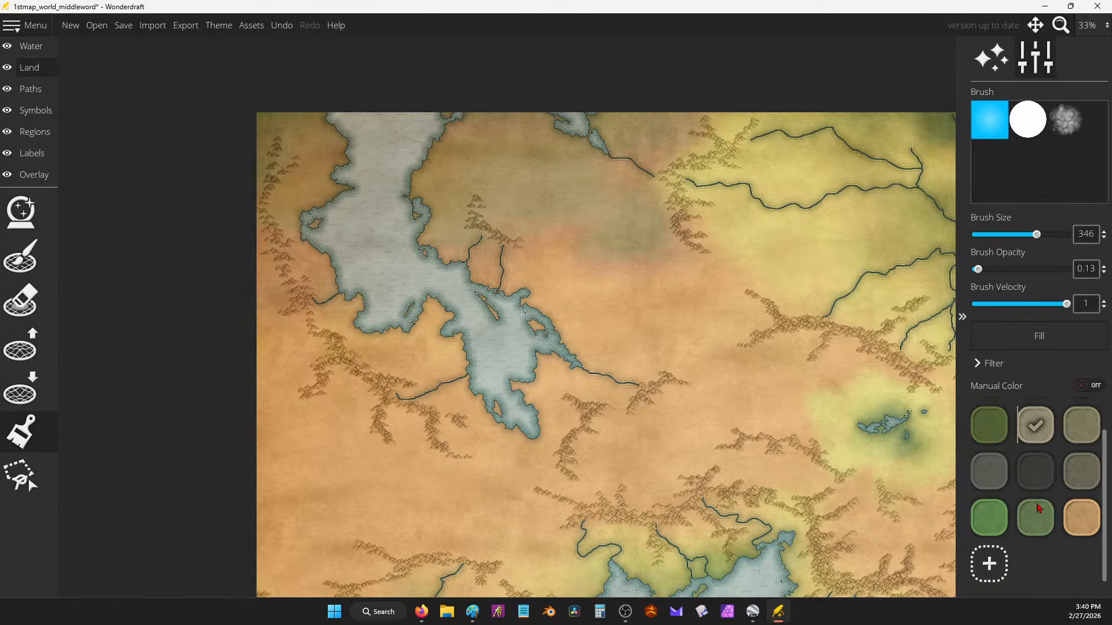
scroll(1050, 469, up, 2)
key([)
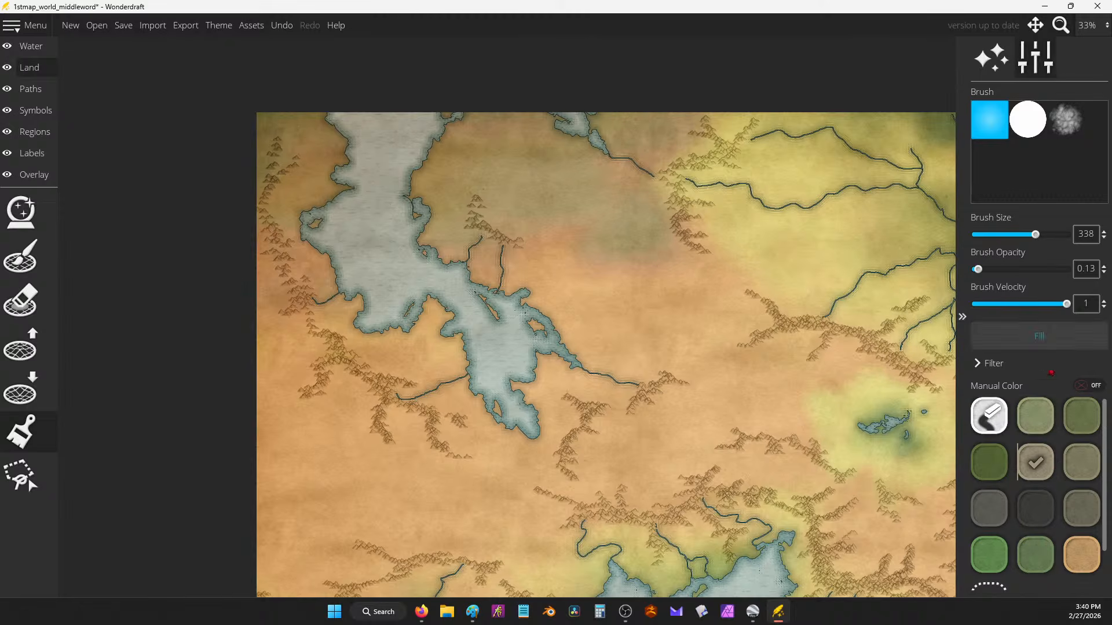
scroll(991, 556, down, 1)
Step: Add a golden-yellow colour to the land palette, then reselect the tan swatch
click(991, 567)
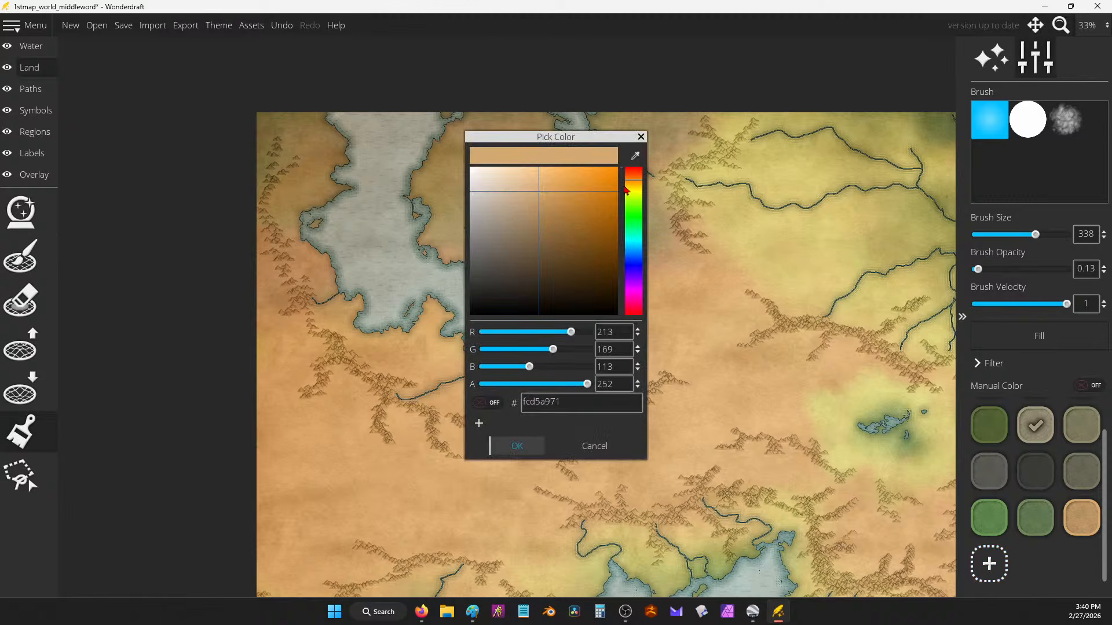
drag(626, 190, 633, 187)
click(635, 155)
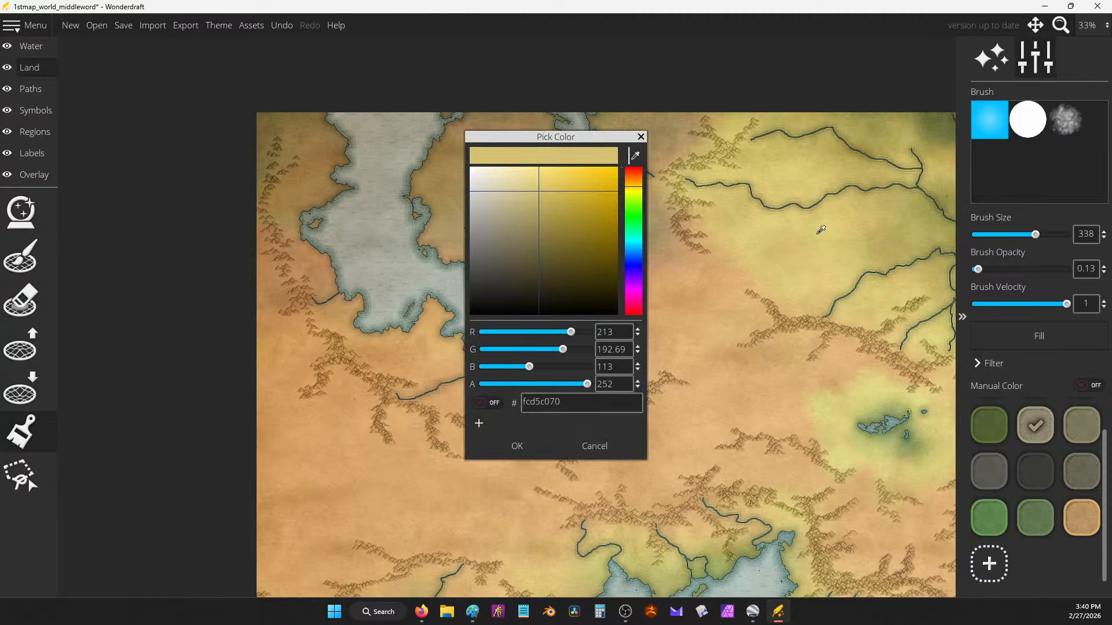
click(517, 446)
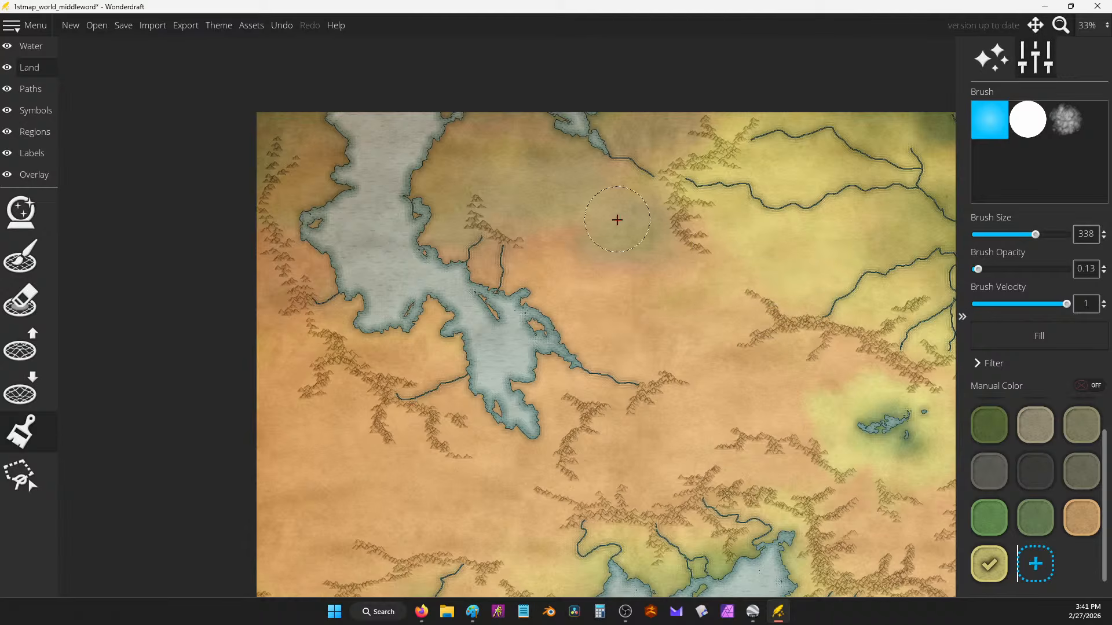
scroll(618, 220, down, 3)
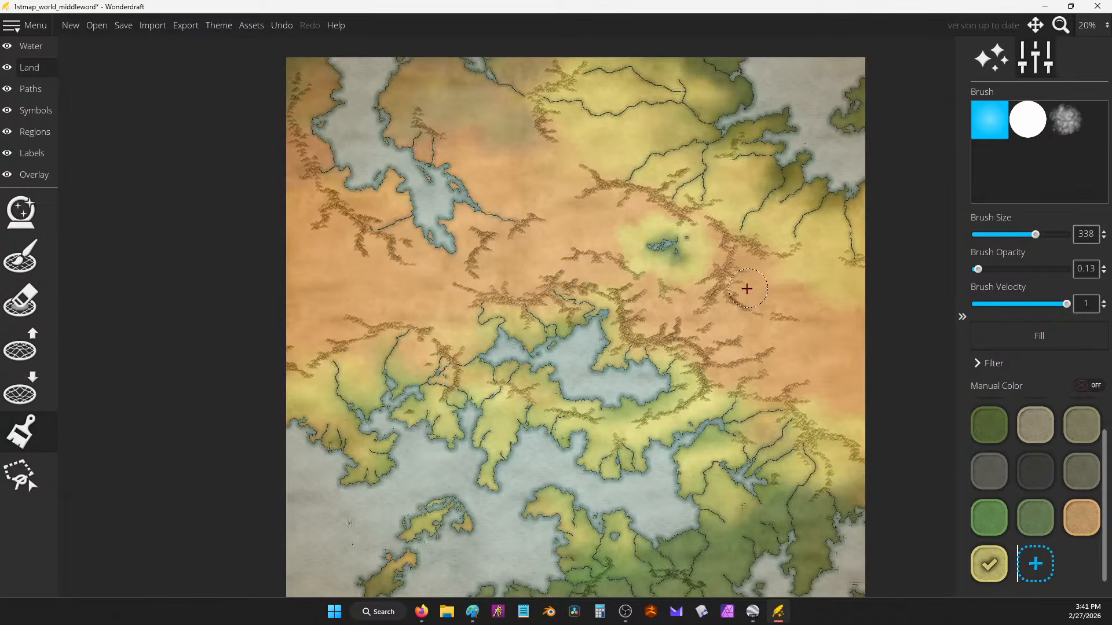
click(1085, 520)
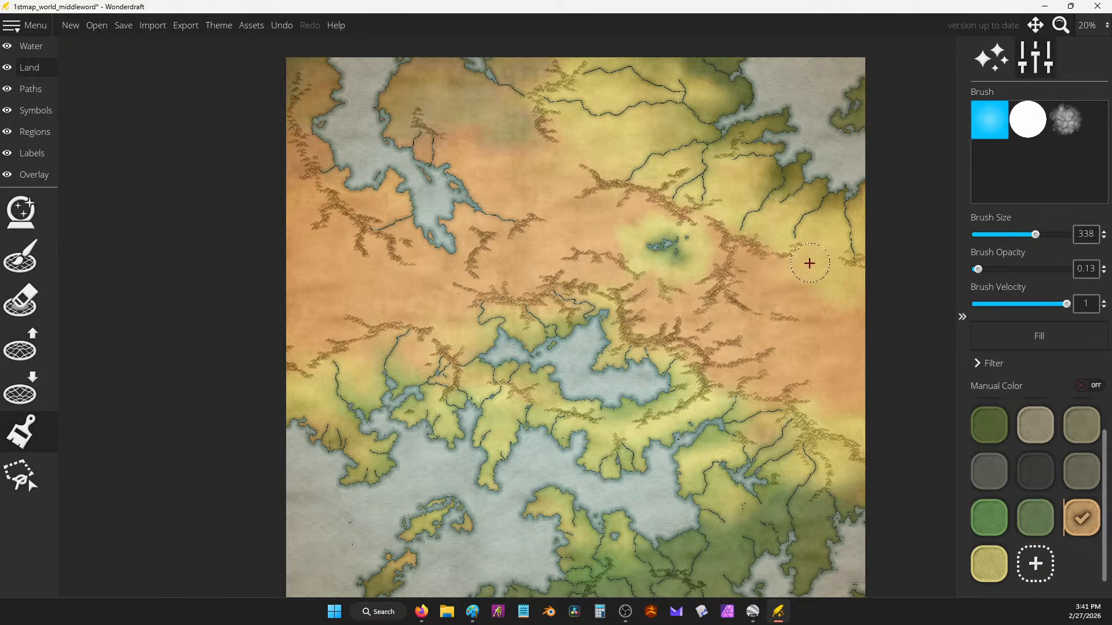
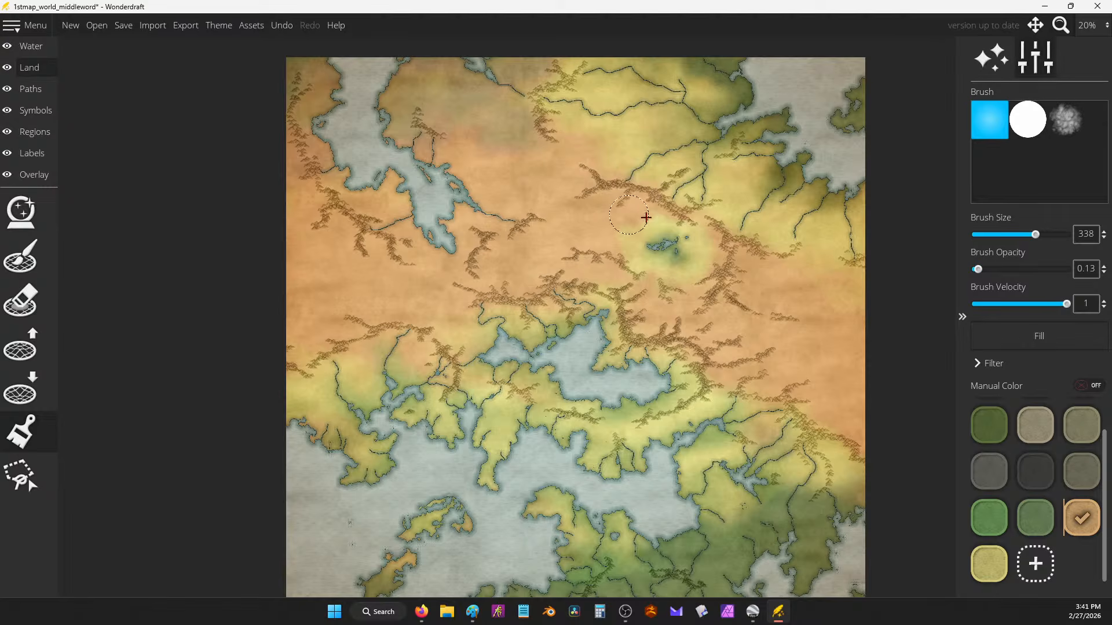
Step: Brush the tan/orange land colour over the yellow-green halo around the small inland lake
mouse_move(646, 217)
mouse_down()
mouse_move(674, 225)
mouse_move(636, 252)
mouse_move(640, 269)
mouse_move(689, 281)
mouse_up()
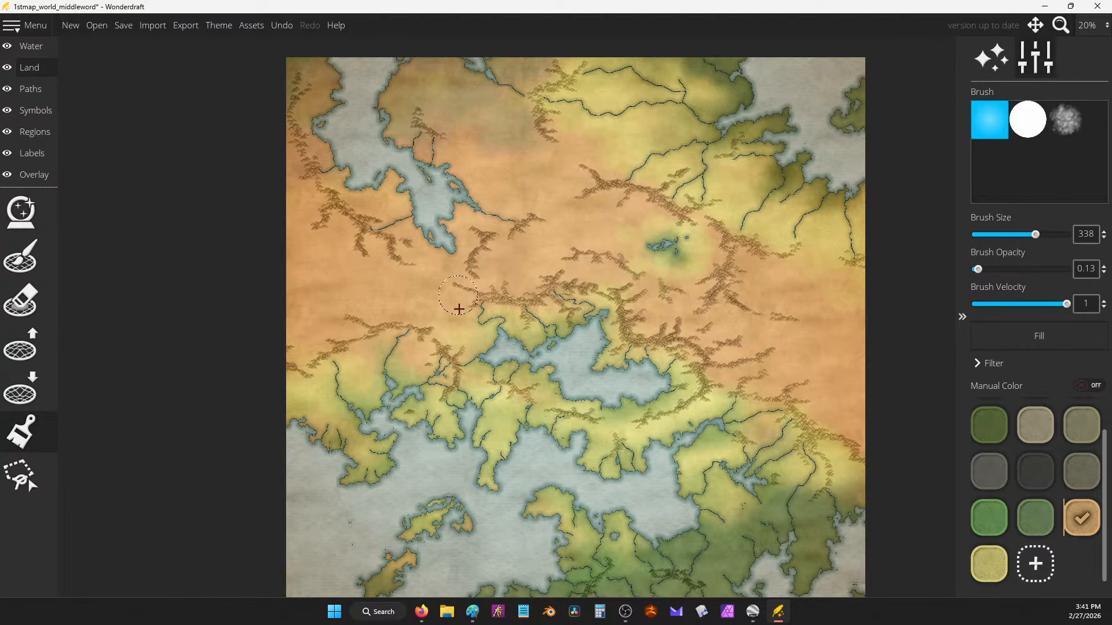
scroll(595, 191, down, 1)
scroll(685, 197, up, 1)
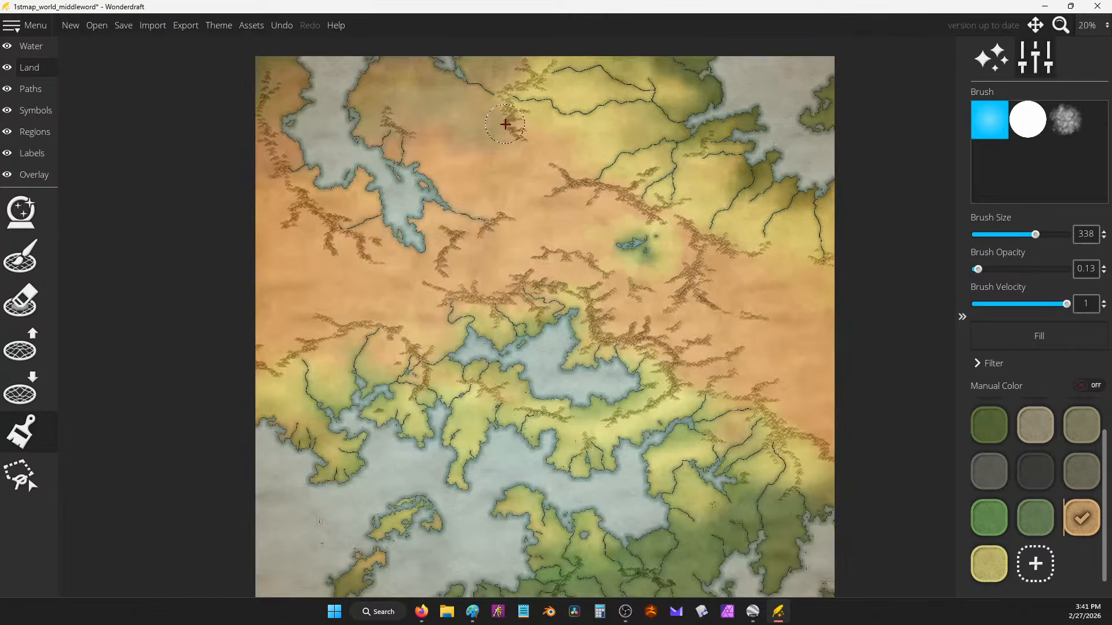
drag(513, 123, 522, 191)
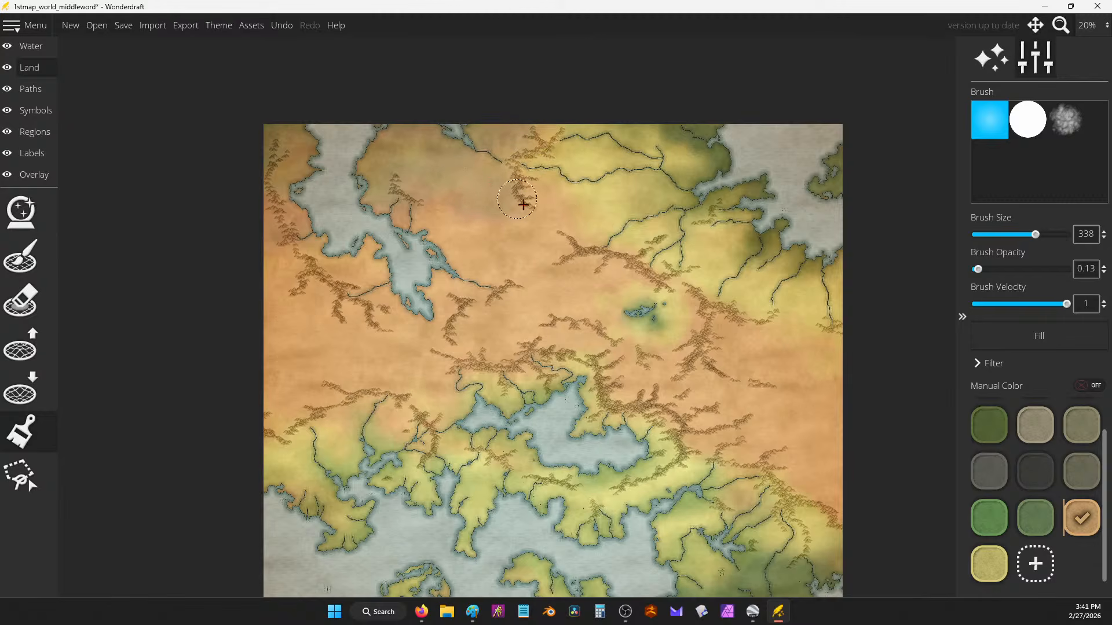
scroll(549, 188, down, 1)
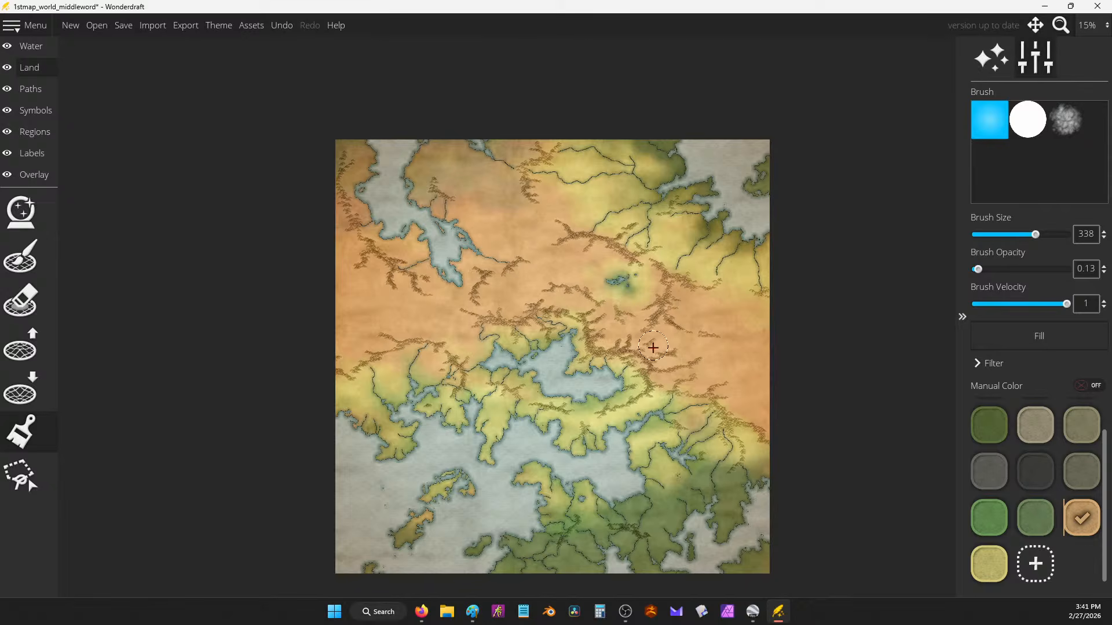
scroll(643, 255, up, 2)
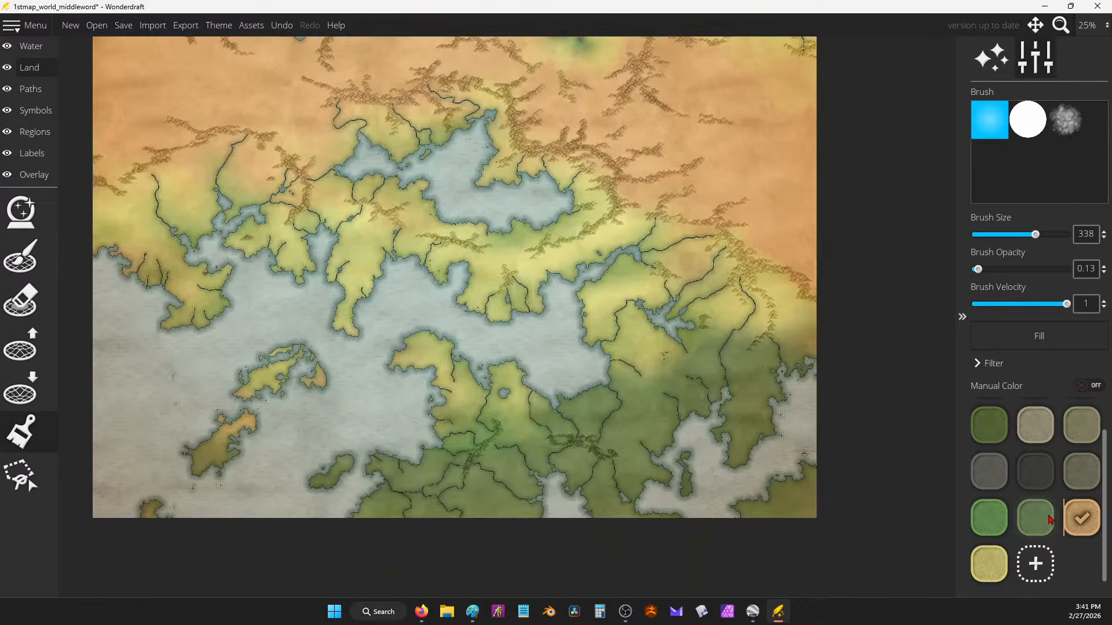
Step: Switch the land colour to green and tint the southwestern island and western peninsula coasts
click(1050, 519)
scroll(717, 397, up, 4)
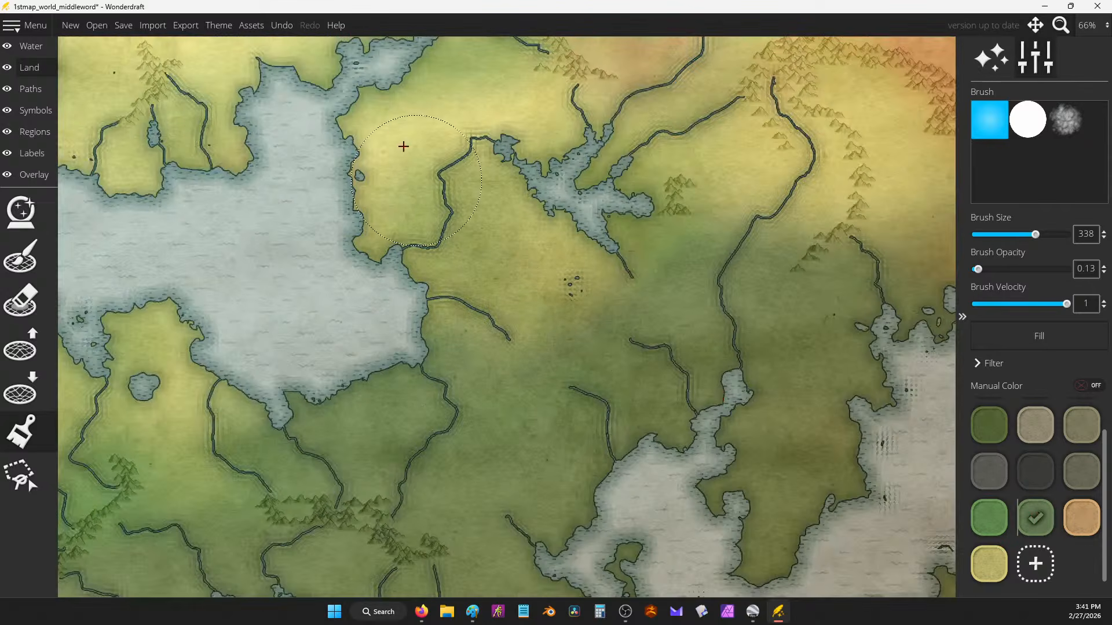
scroll(489, 266, down, 3)
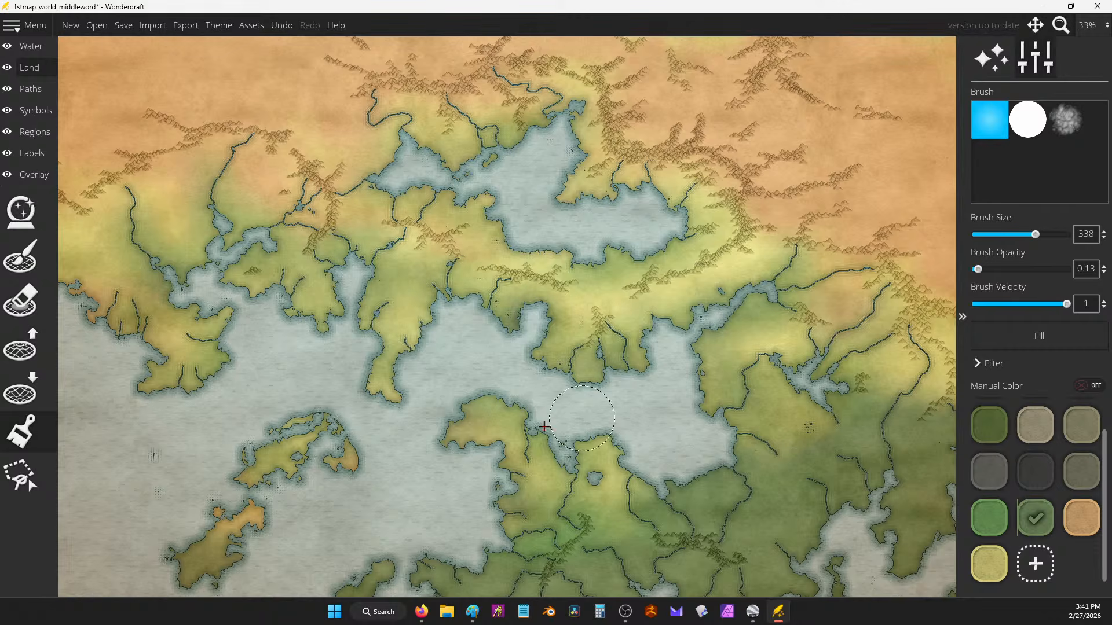
drag(403, 382, 490, 254)
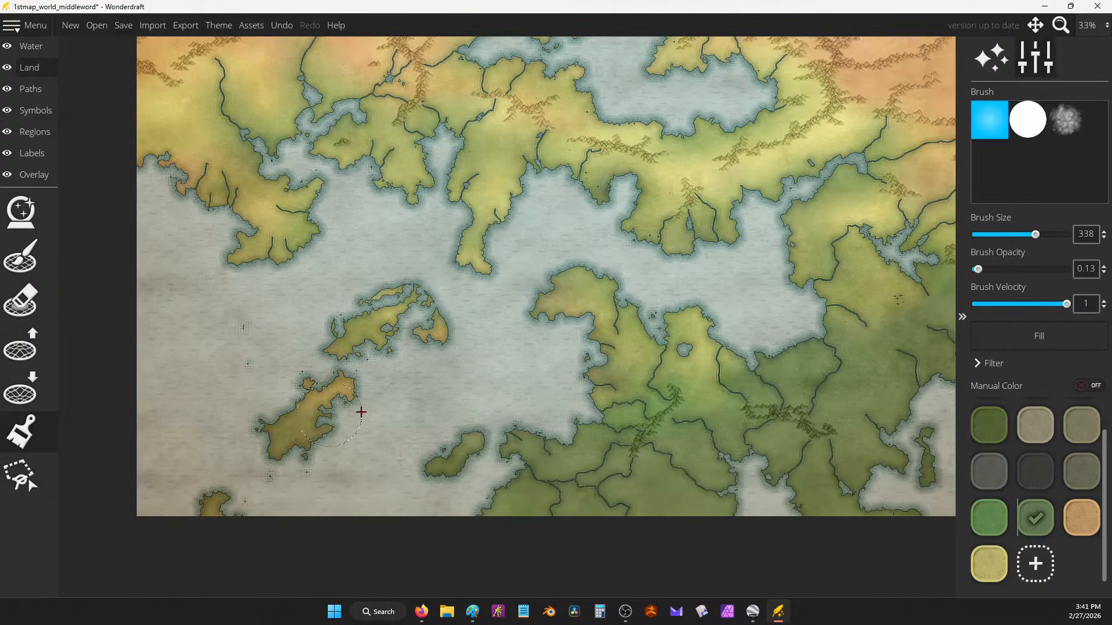
drag(361, 412, 379, 285)
drag(215, 185, 233, 163)
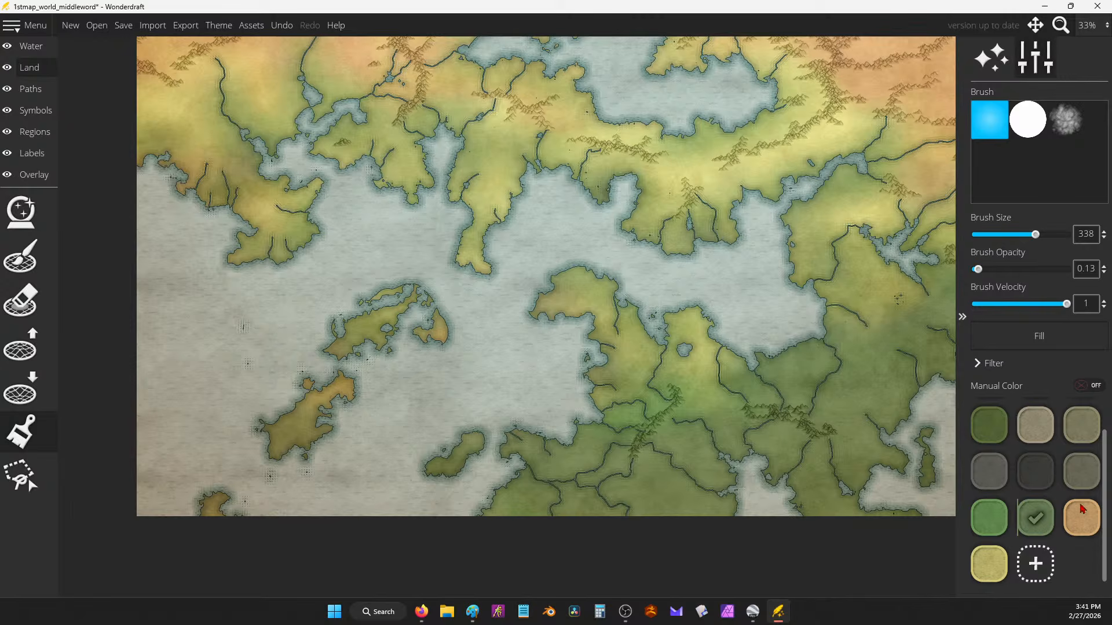
Step: Set the land brush to yellow with size 150 and opacity about 0.21
click(992, 564)
scroll(471, 132, up, 4)
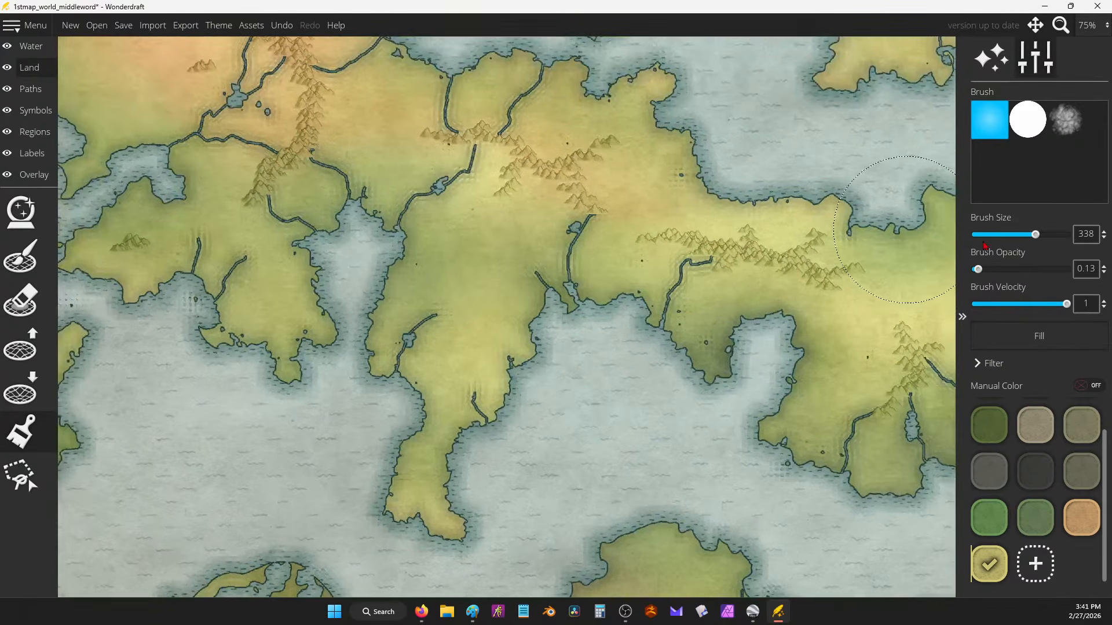
click(1001, 234)
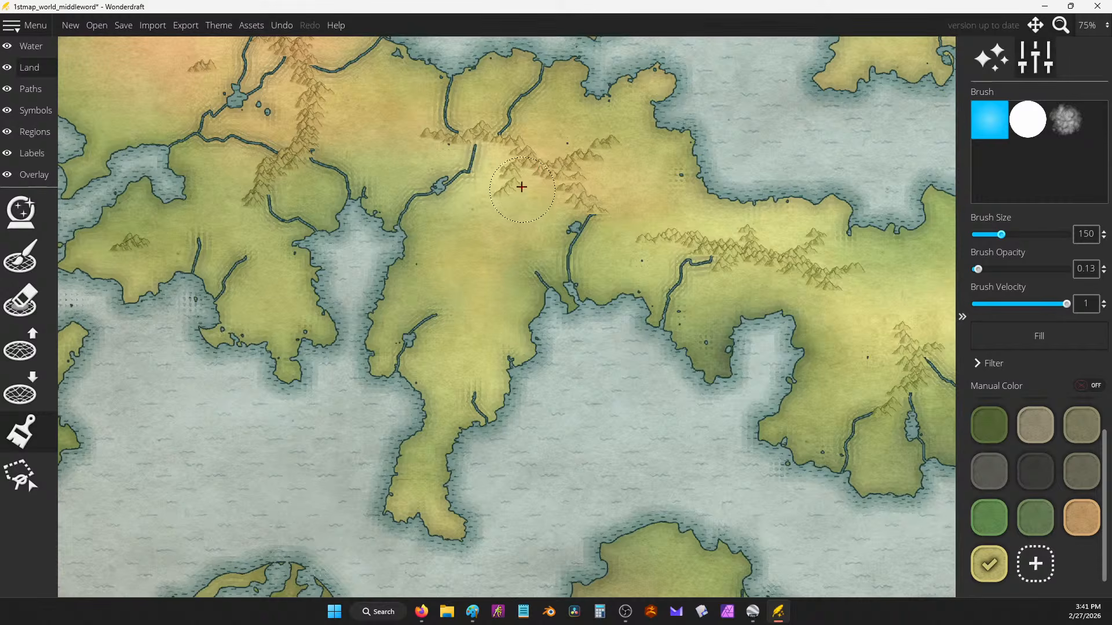
drag(978, 270, 1000, 272)
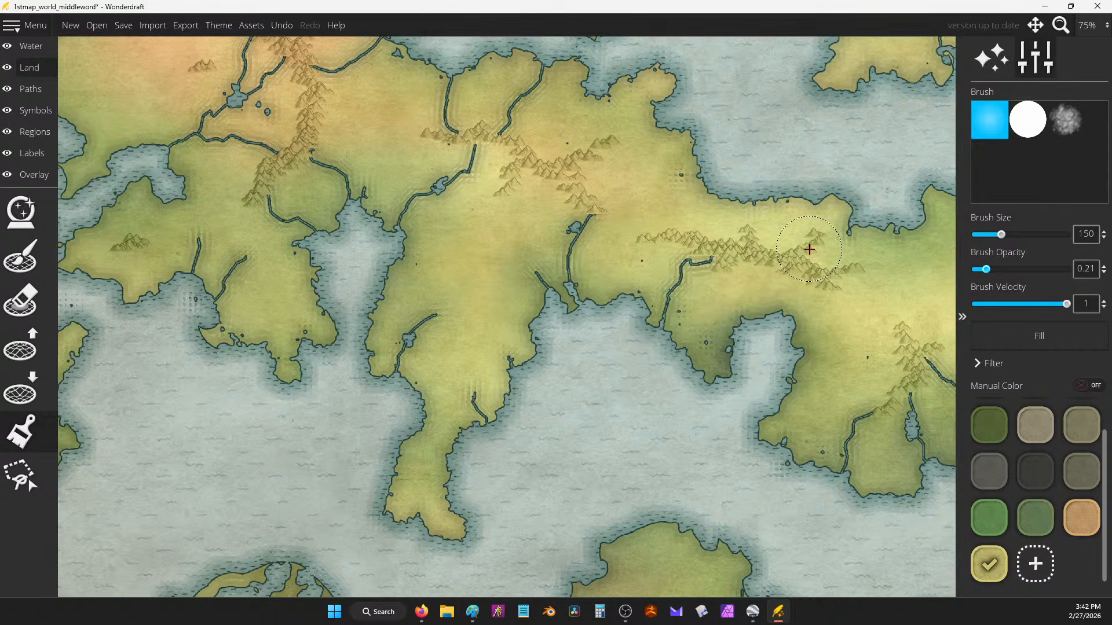
scroll(811, 255, down, 3)
Step: Paint yellow over the mountain range and the green land toward the lake
mouse_move(753, 270)
mouse_down()
mouse_move(725, 279)
mouse_move(751, 272)
mouse_up()
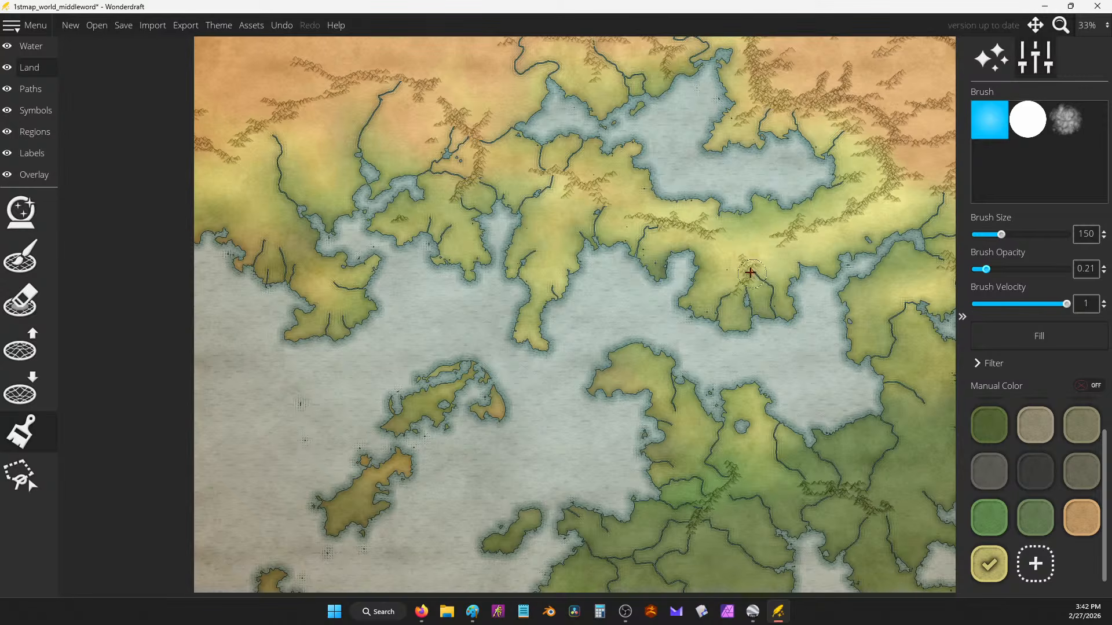
drag(896, 271, 747, 272)
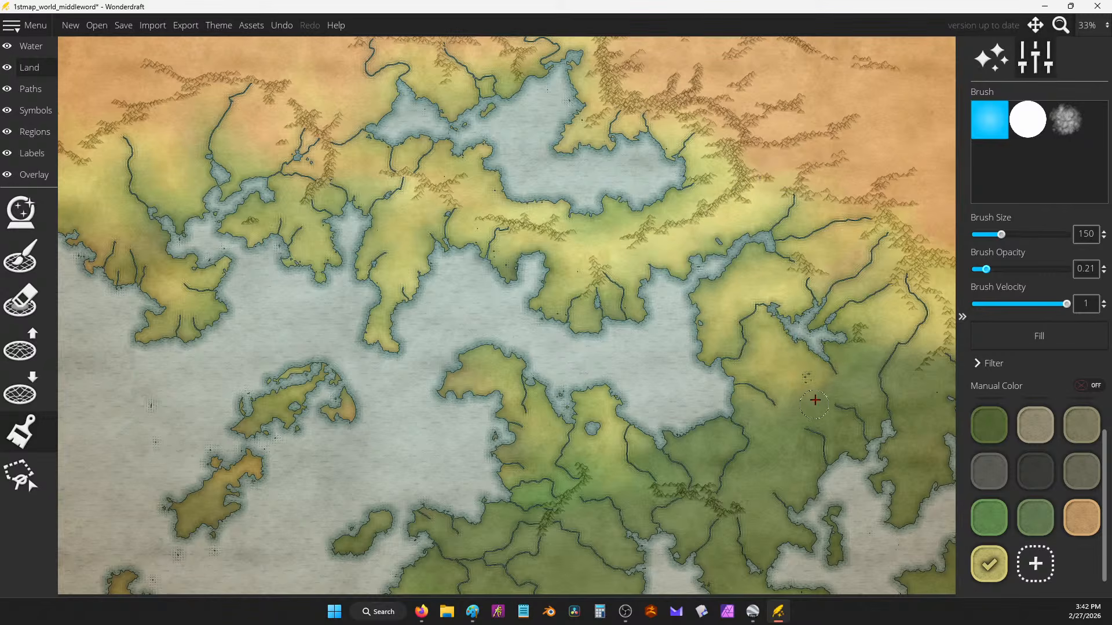
mouse_move(815, 400)
mouse_down()
mouse_move(854, 385)
mouse_move(869, 328)
mouse_up()
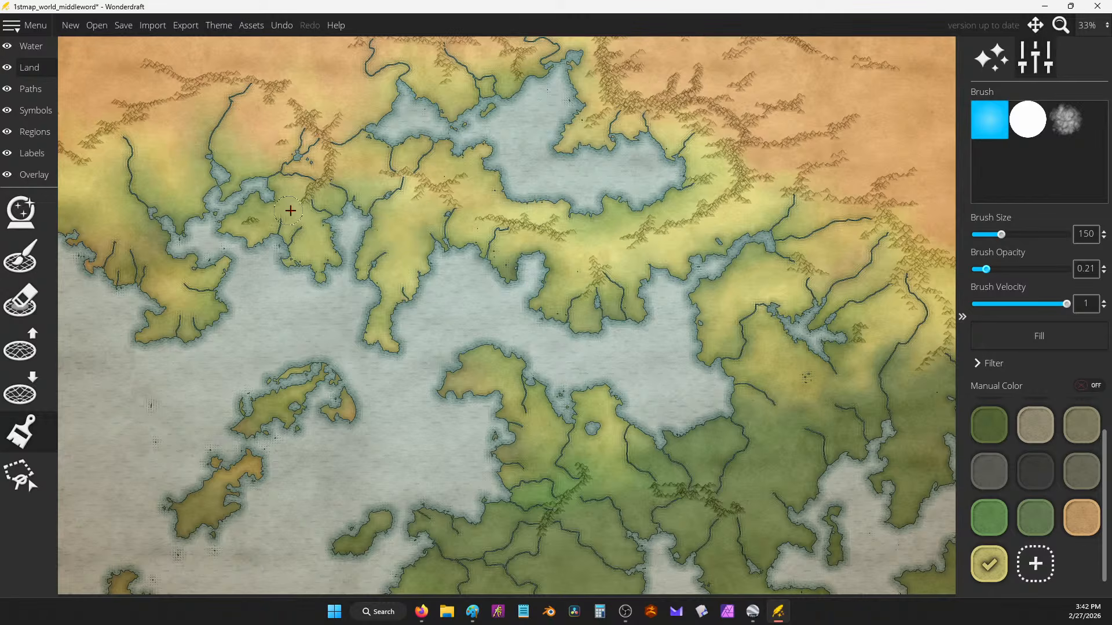
scroll(318, 209, up, 4)
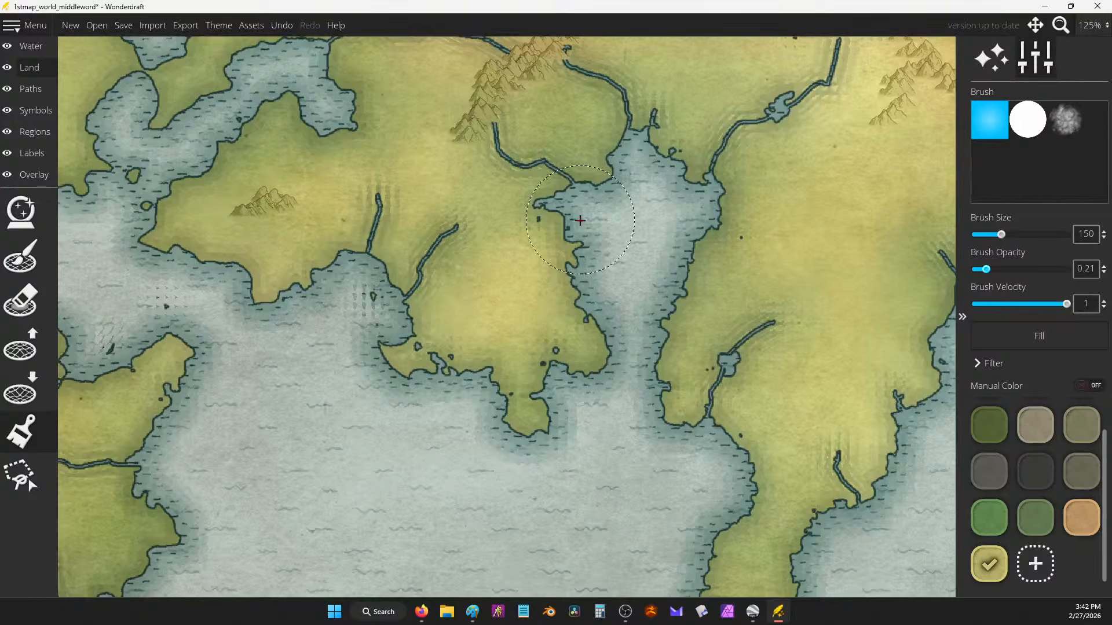
scroll(547, 268, down, 5)
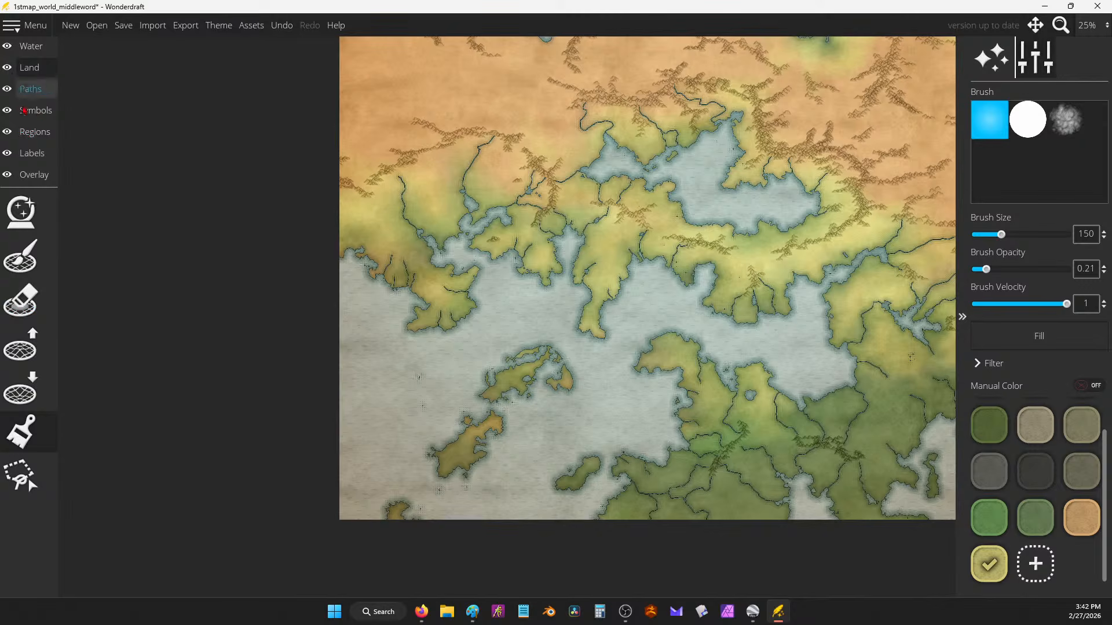
Step: On the Water layer, weaken the vignette and shorten the Coastal FX Distance
click(29, 46)
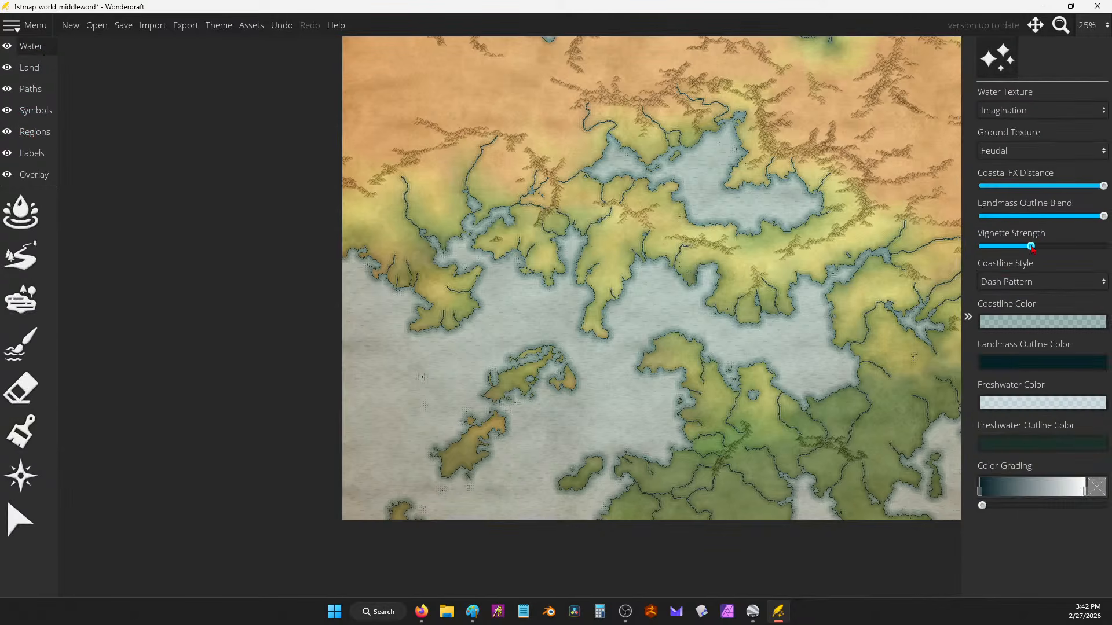
drag(1031, 247, 999, 247)
mouse_move(1105, 216)
mouse_down()
mouse_move(1055, 216)
mouse_move(1110, 217)
mouse_move(1019, 186)
mouse_up()
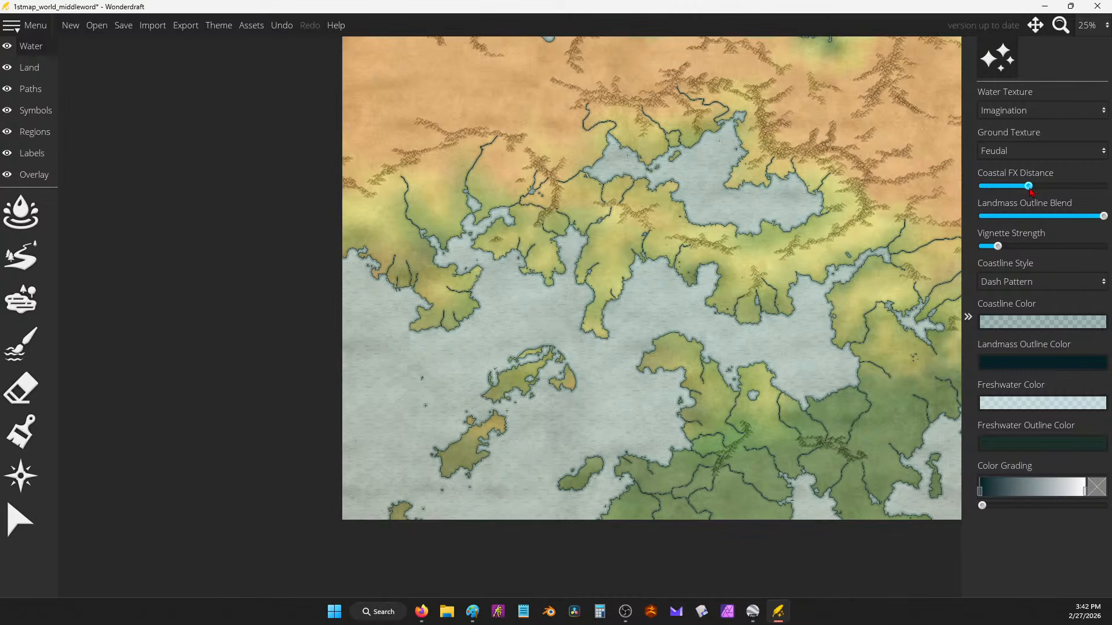
scroll(610, 248, up, 4)
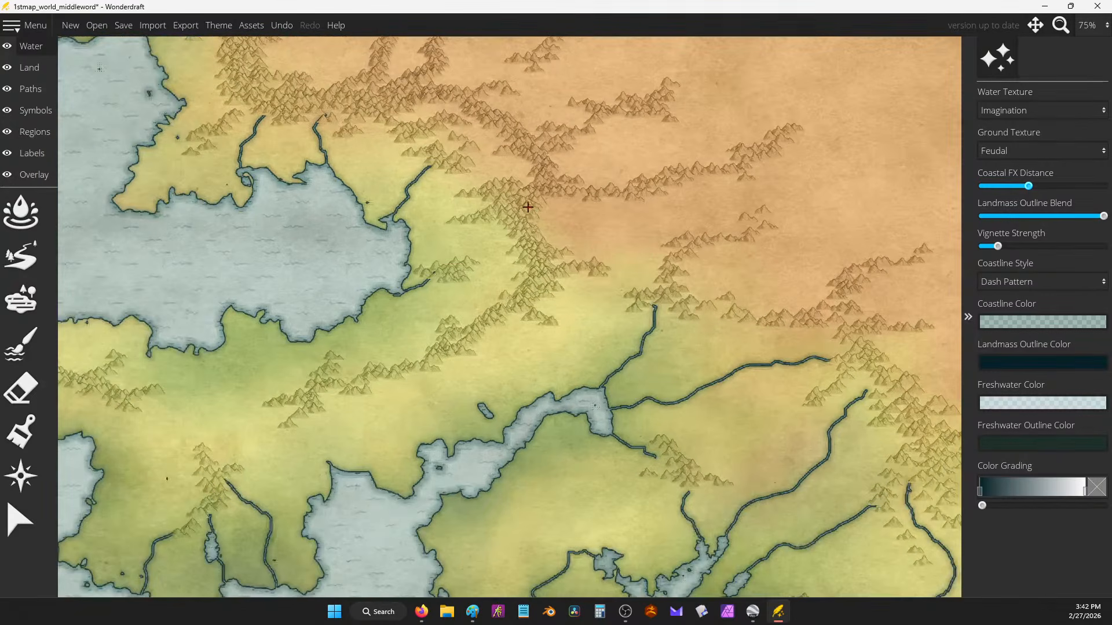
scroll(527, 206, down, 2)
scroll(547, 213, down, 1)
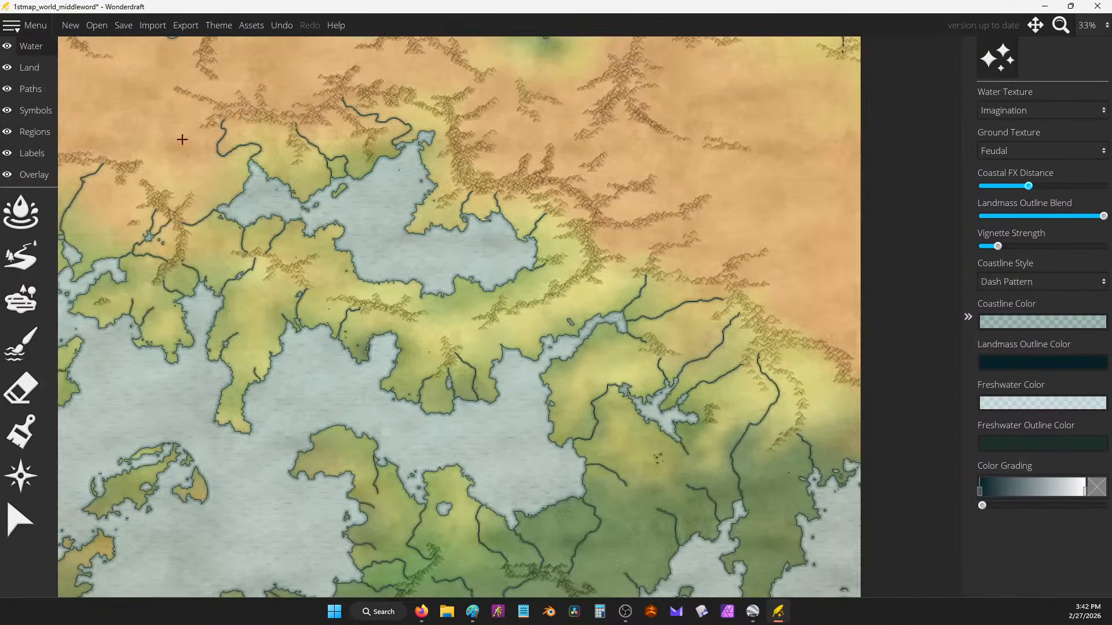
Step: Return to the Land layer and centre the whole map in view
click(45, 74)
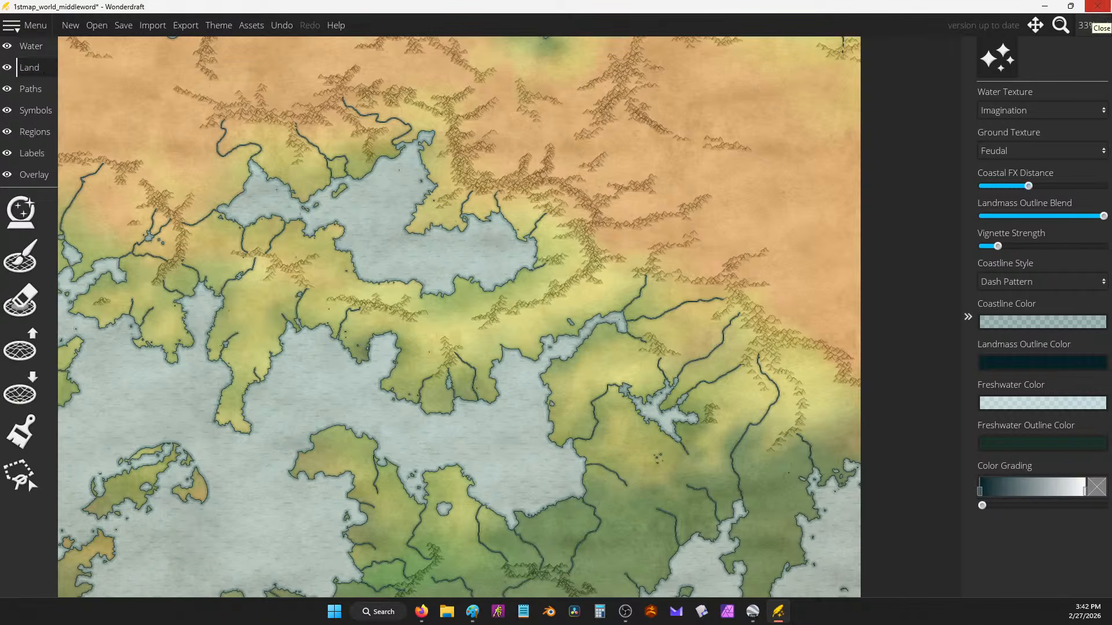
drag(567, 282, 669, 393)
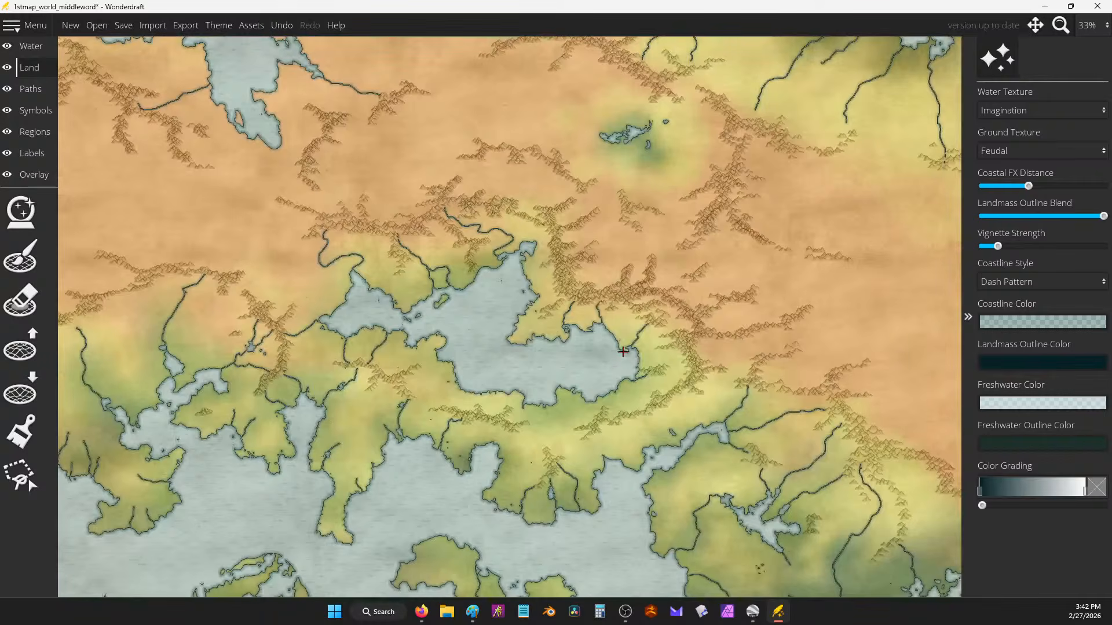
scroll(604, 260, down, 3)
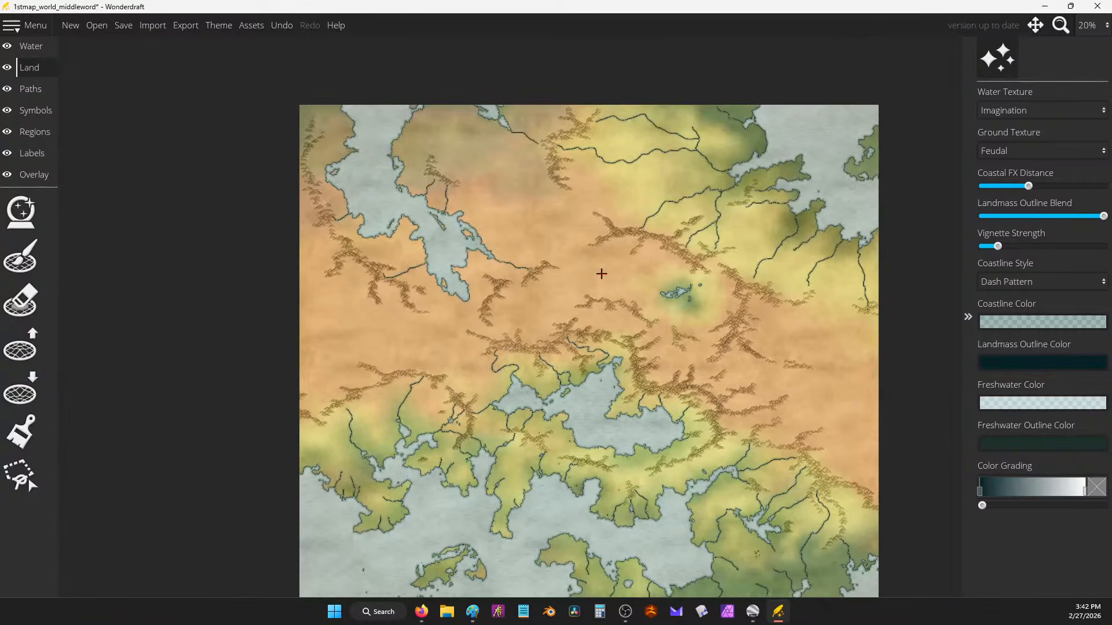
drag(601, 273, 646, 187)
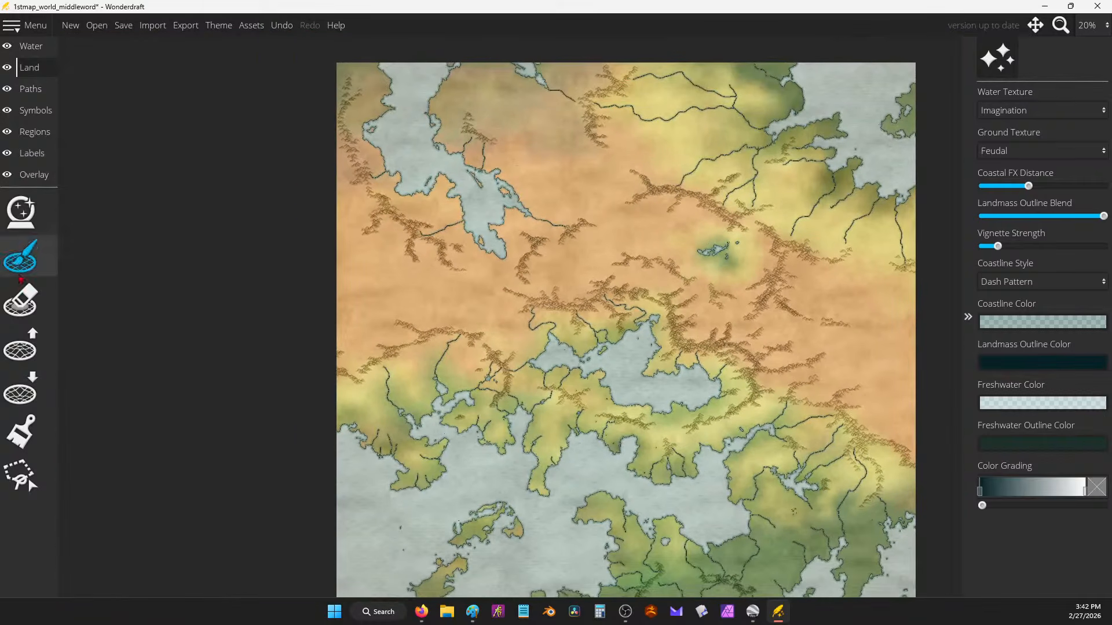
Step: Select the Land paint brush with the orange-tan swatch and enlarge it to about 360
click(21, 432)
click(1081, 524)
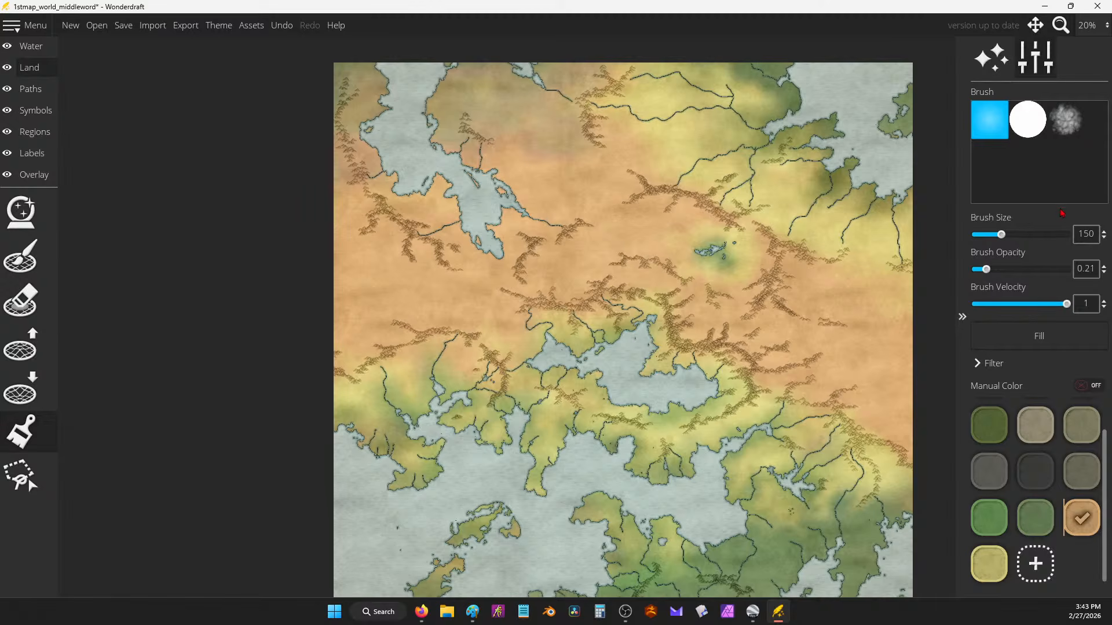
drag(1006, 235, 1039, 235)
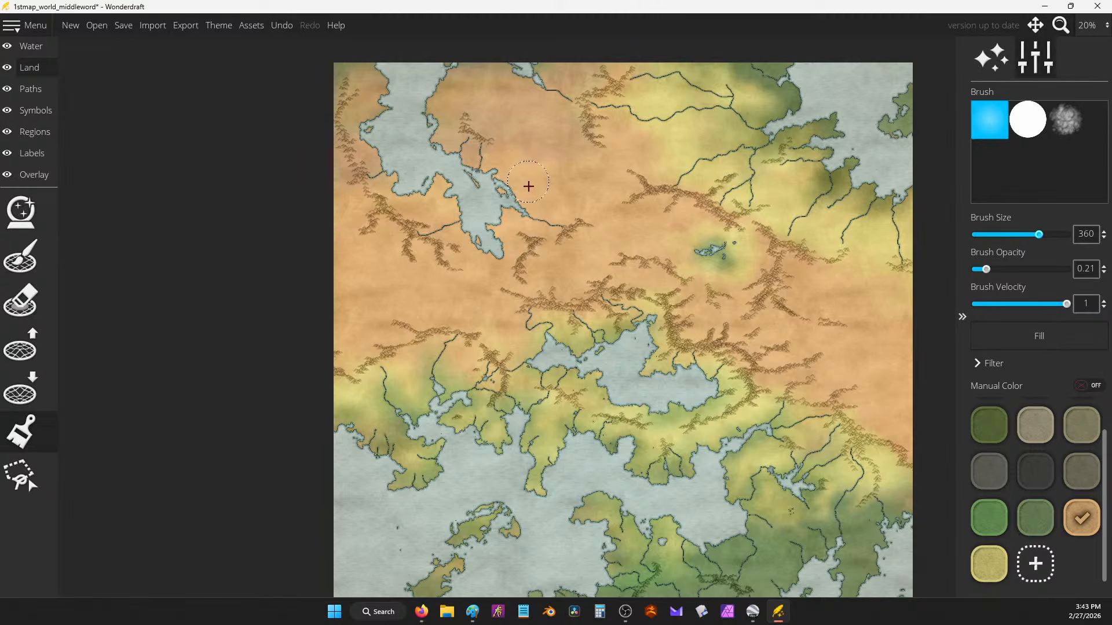
Step: Zoom and pan around the map to inspect the land colouring
scroll(556, 209, down, 1)
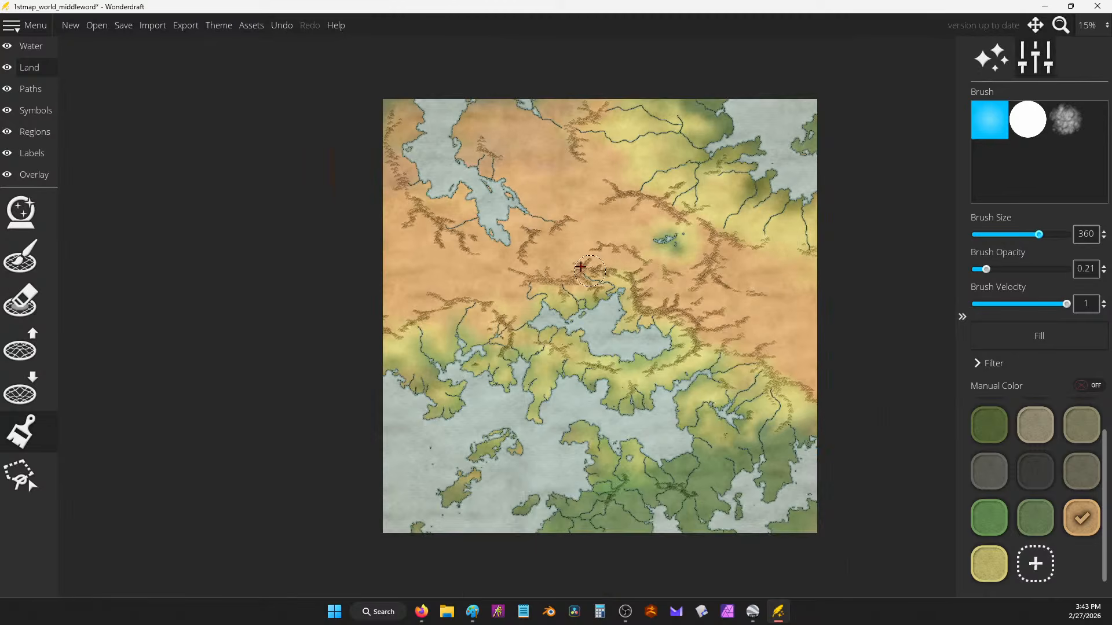
scroll(570, 214, up, 2)
scroll(827, 244, down, 2)
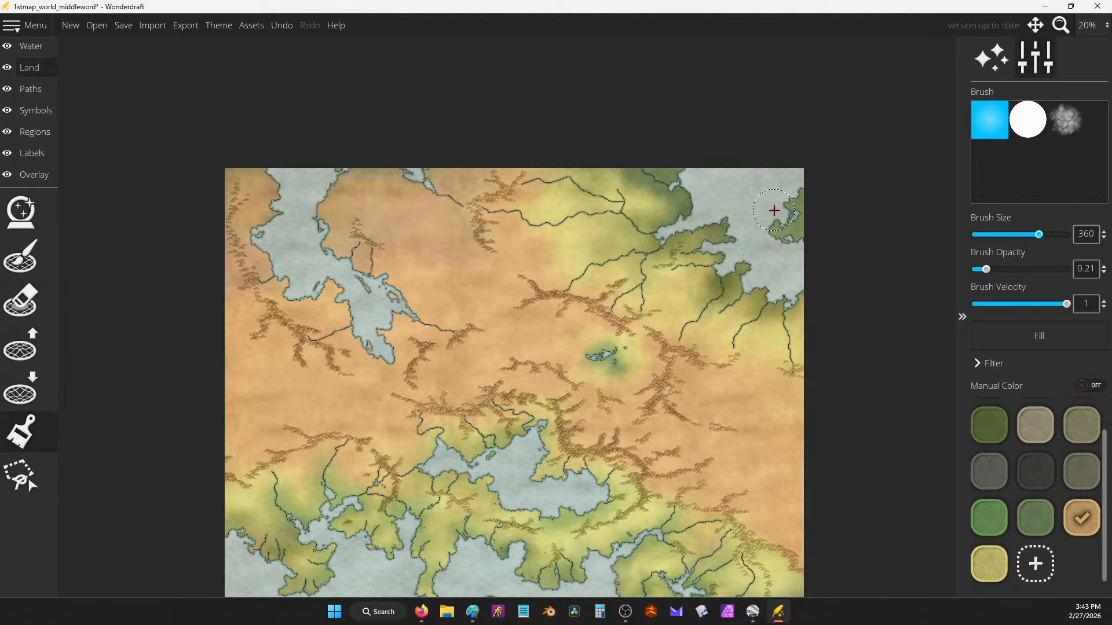
drag(596, 335, 619, 137)
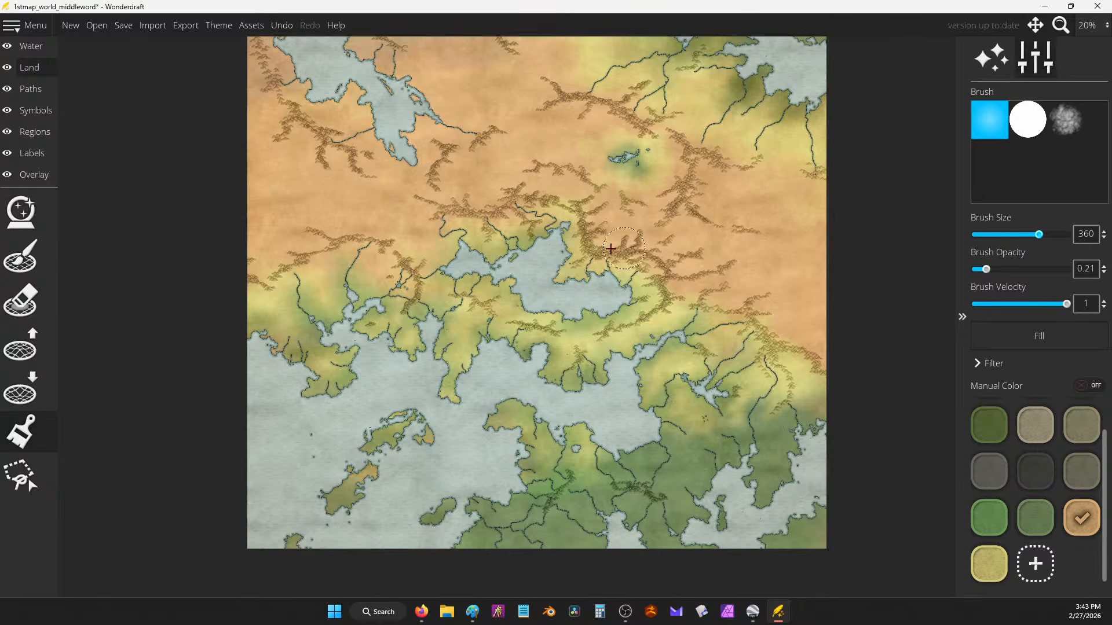
scroll(411, 221, up, 1)
drag(532, 145, 586, 205)
scroll(655, 274, up, 7)
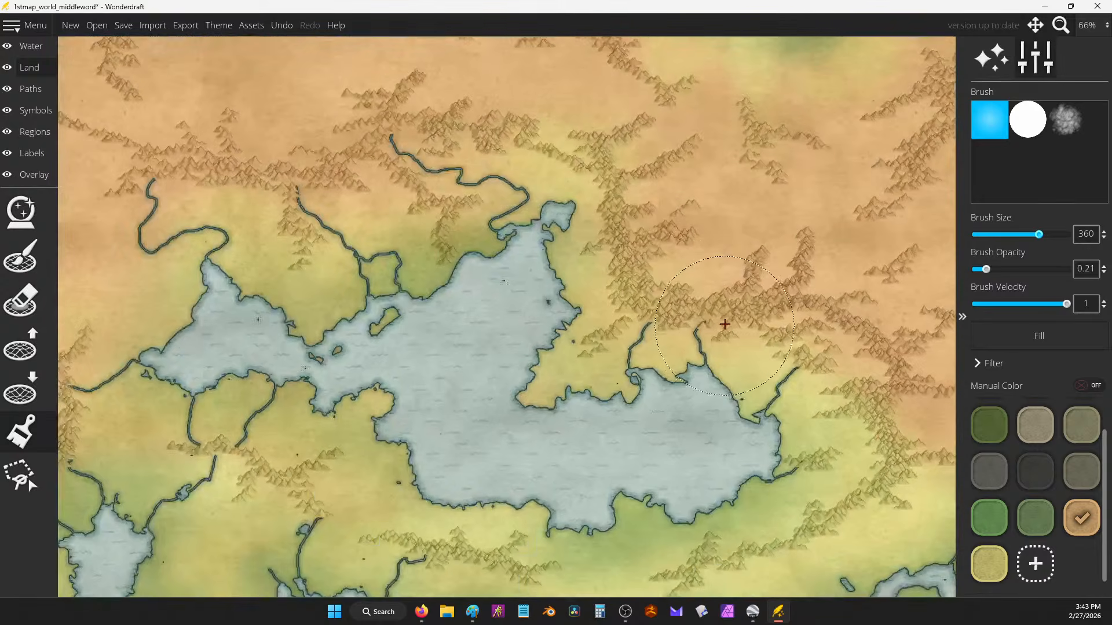
scroll(560, 190, up, 5)
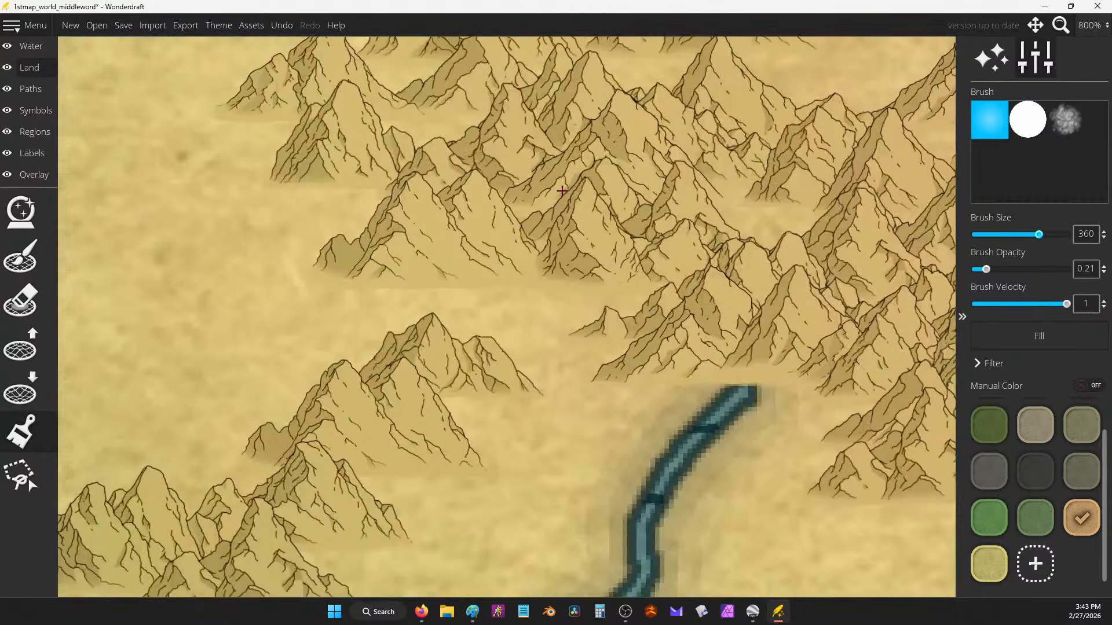
scroll(549, 178, down, 6)
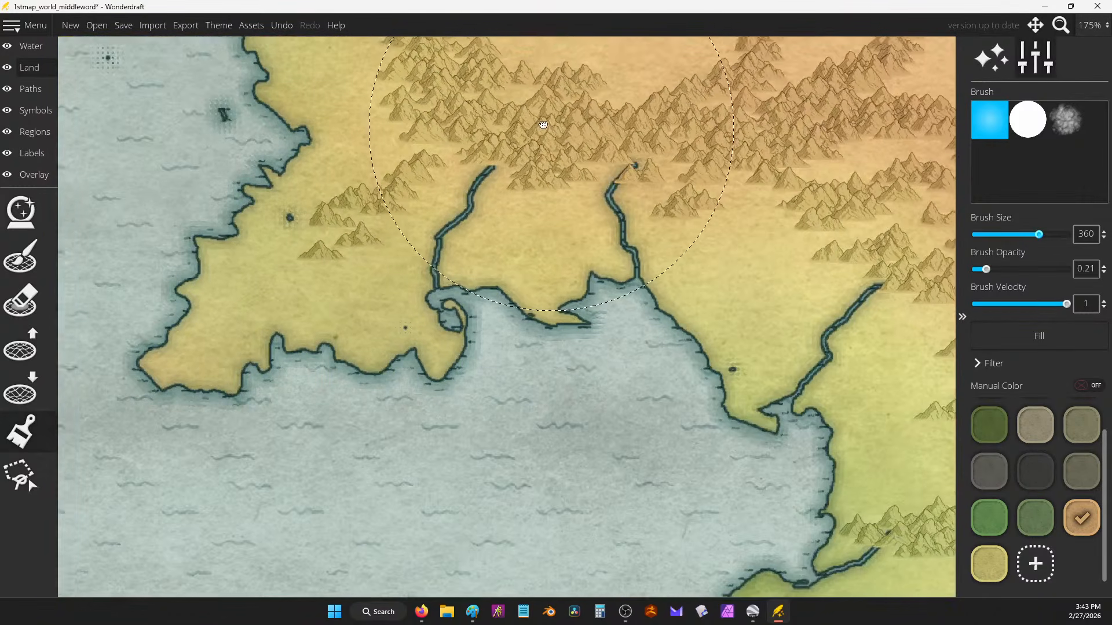
scroll(710, 261, up, 3)
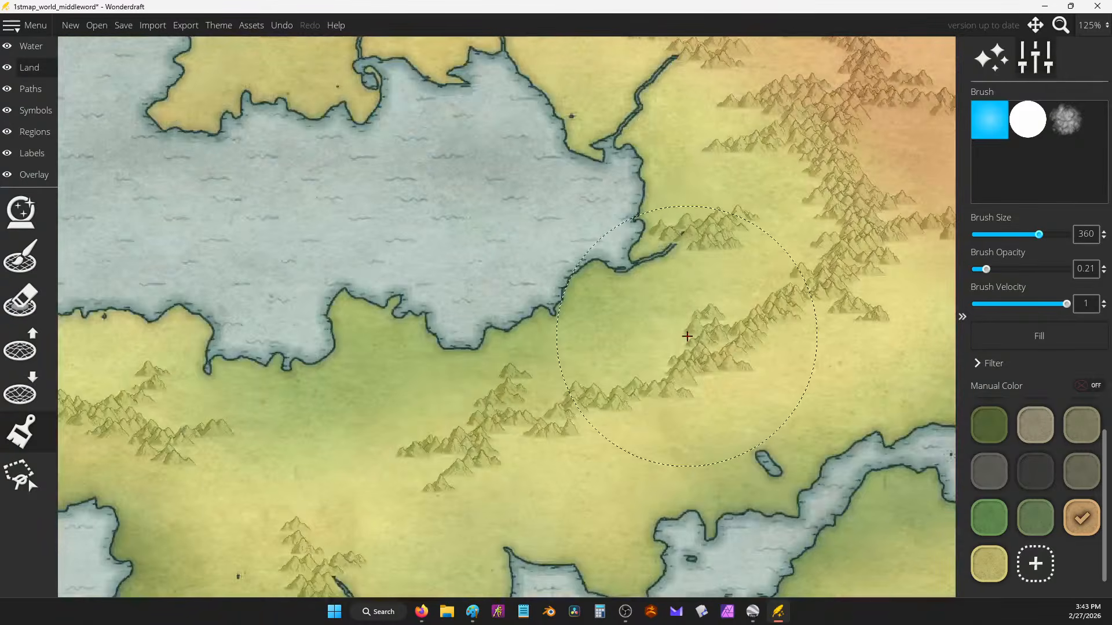
scroll(729, 295, up, 2)
scroll(706, 294, down, 4)
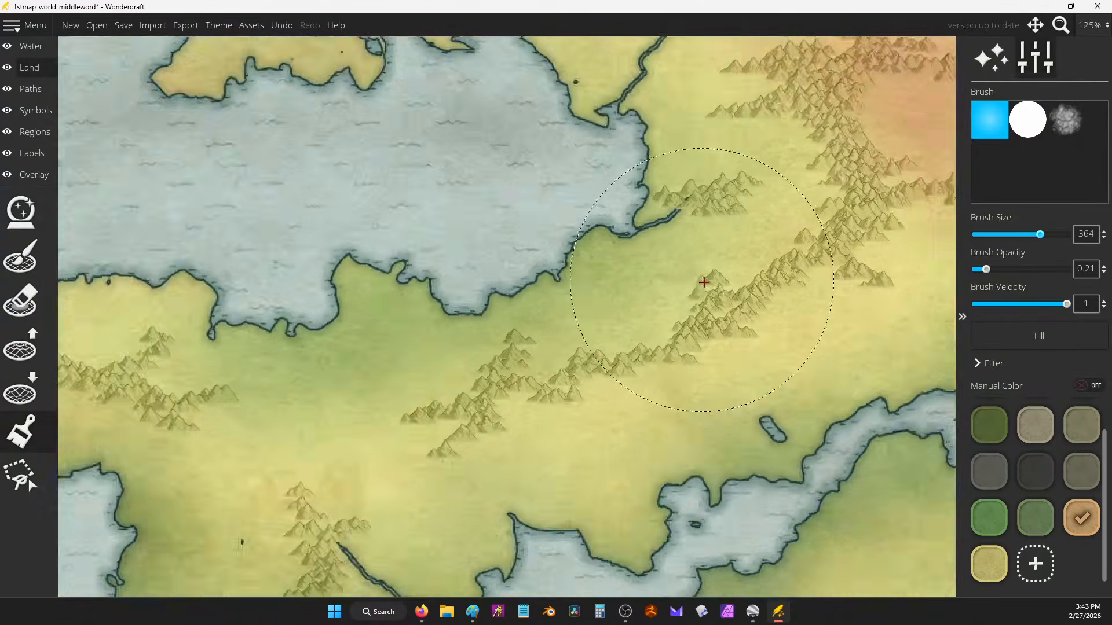
scroll(666, 297, down, 3)
Step: Choose pale yellow and paint the orange-tan land near the river yellow
click(989, 564)
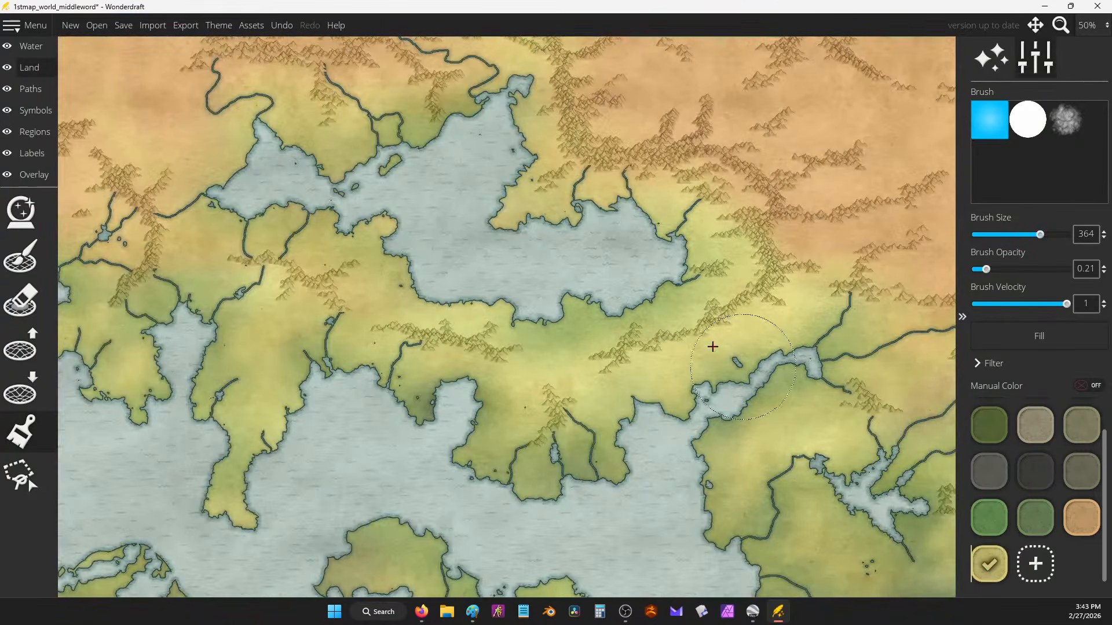
scroll(715, 347, down, 1)
scroll(476, 247, up, 4)
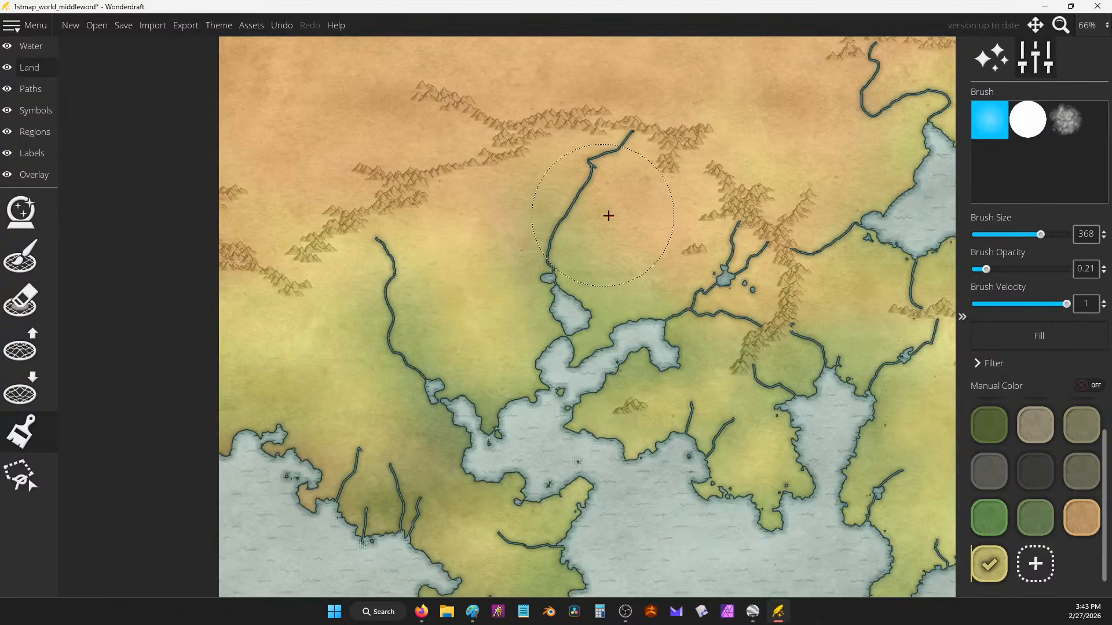
drag(637, 248, 630, 243)
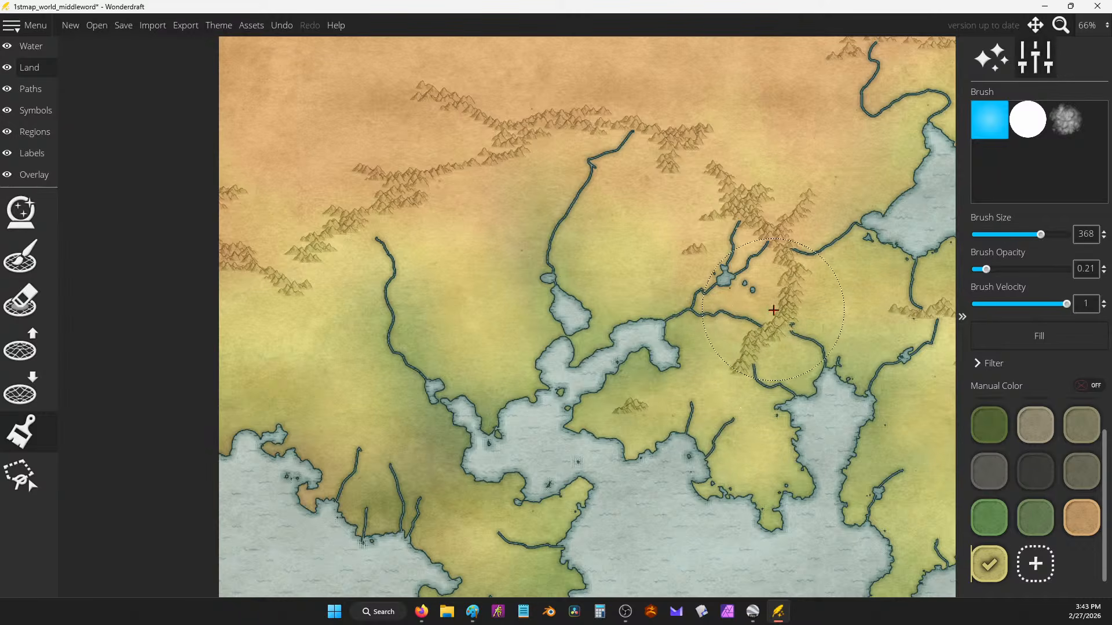
scroll(674, 330, down, 5)
scroll(674, 331, up, 4)
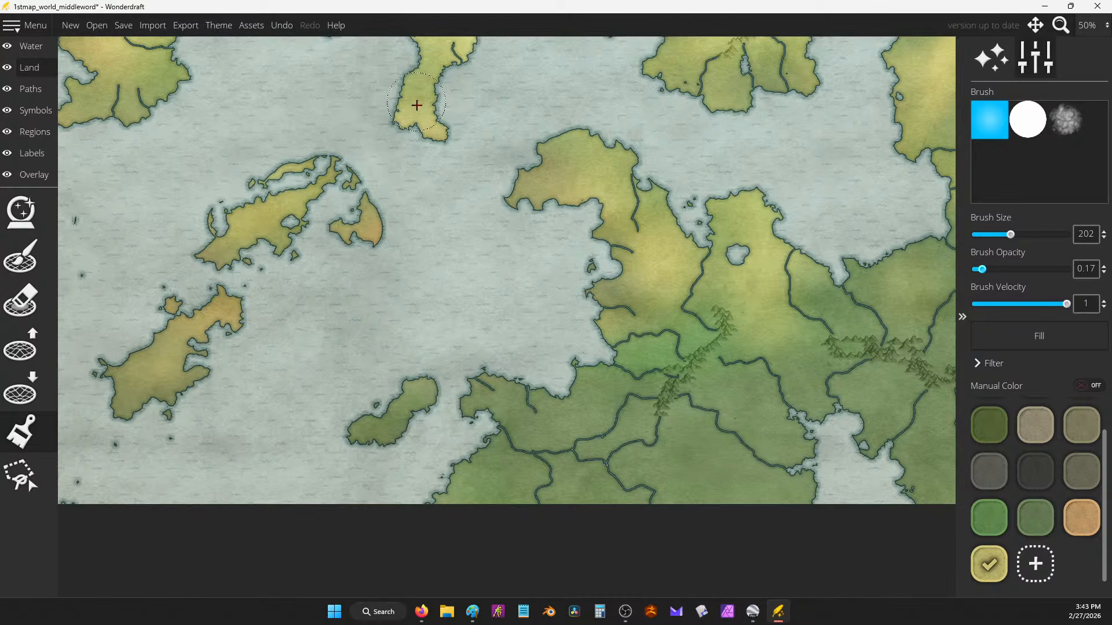
Step: Tint the land south of the inlet, the southern patches and eastern land yellow
drag(525, 120, 458, 265)
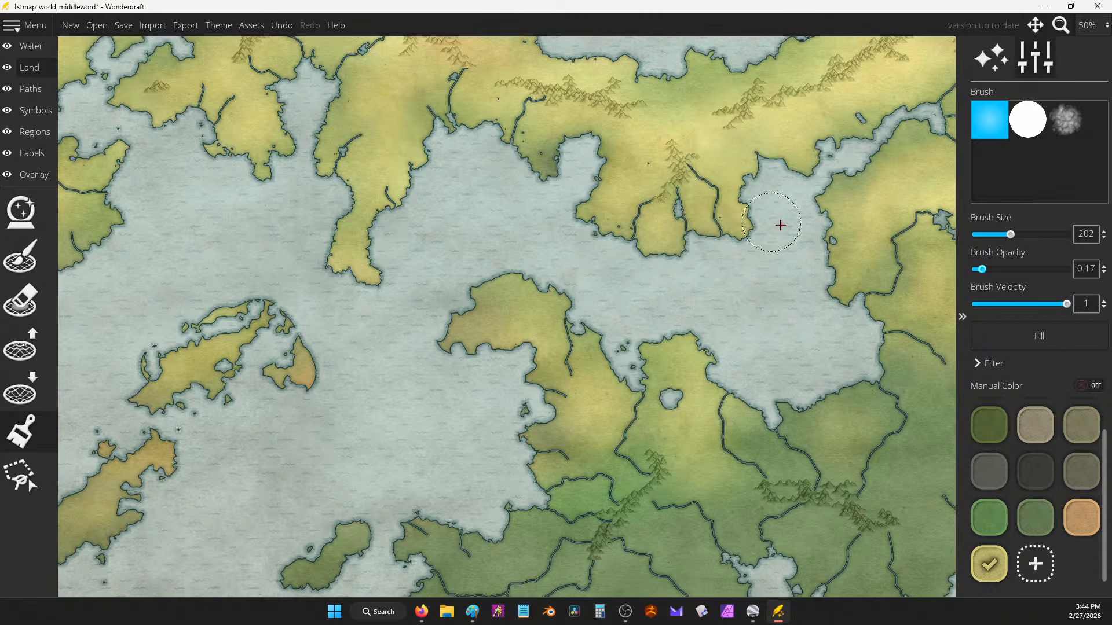
drag(862, 194, 640, 182)
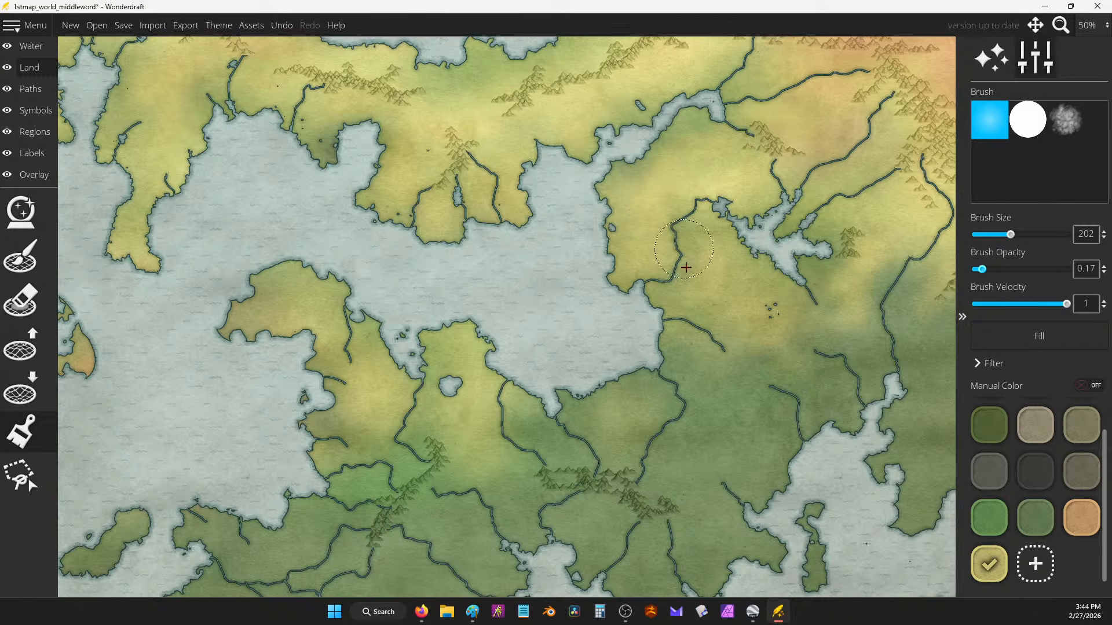
mouse_move(747, 362)
mouse_down()
mouse_move(697, 365)
mouse_move(707, 375)
mouse_move(728, 364)
mouse_move(739, 412)
mouse_move(685, 459)
mouse_move(764, 449)
mouse_move(685, 459)
mouse_move(661, 399)
mouse_up()
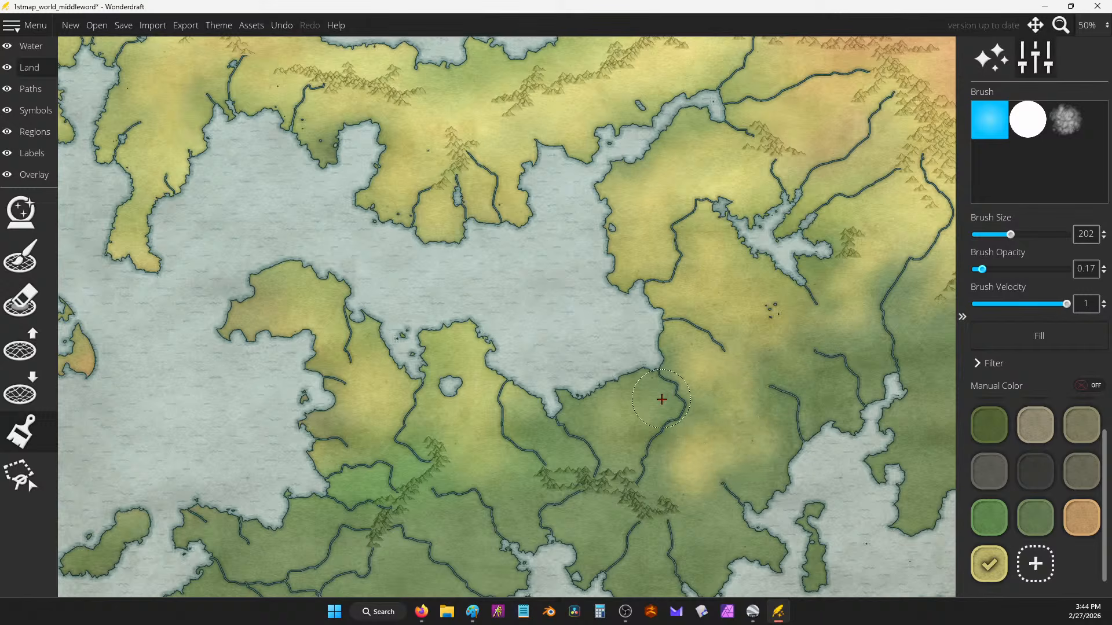
scroll(625, 369, down, 4)
scroll(588, 311, up, 2)
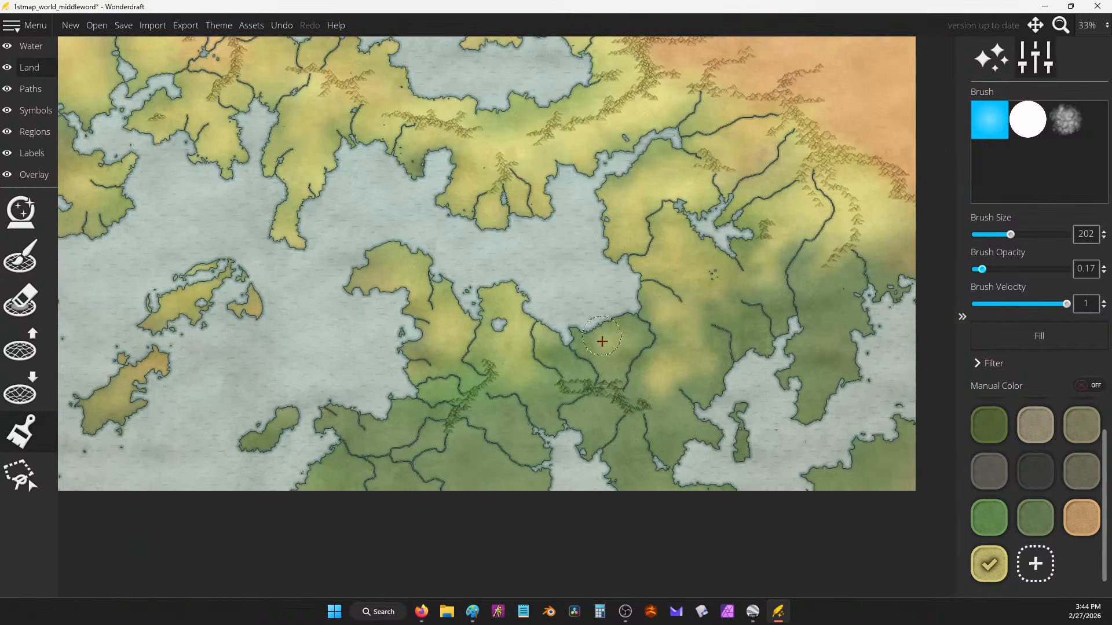
mouse_move(605, 423)
mouse_down()
mouse_move(660, 492)
mouse_move(670, 427)
mouse_move(700, 423)
mouse_up()
mouse_move(835, 286)
mouse_down()
mouse_move(833, 383)
mouse_move(828, 288)
mouse_up()
mouse_move(883, 449)
mouse_down()
mouse_move(865, 472)
mouse_move(904, 471)
mouse_move(873, 491)
mouse_move(888, 463)
mouse_up()
mouse_move(396, 434)
mouse_down()
mouse_move(511, 485)
mouse_move(474, 466)
mouse_move(493, 461)
mouse_move(499, 418)
mouse_move(393, 476)
mouse_move(344, 482)
mouse_move(256, 438)
mouse_move(467, 387)
mouse_move(440, 390)
mouse_up()
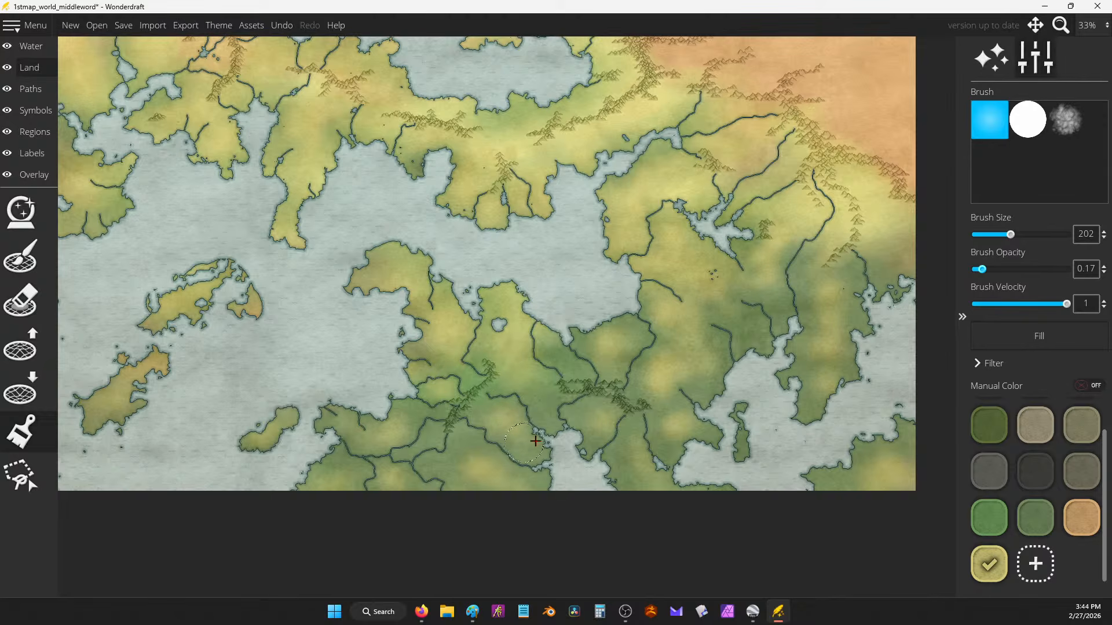
Step: Switch the land colour to green and paint over the small coastal inlet
scroll(659, 217, down, 2)
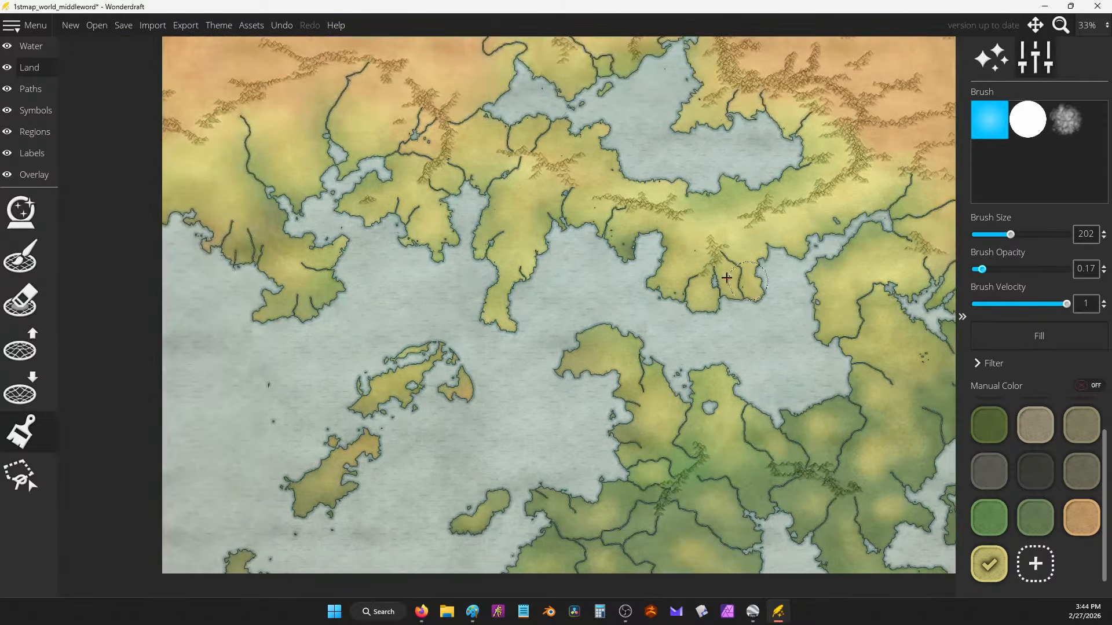
scroll(659, 218, up, 2)
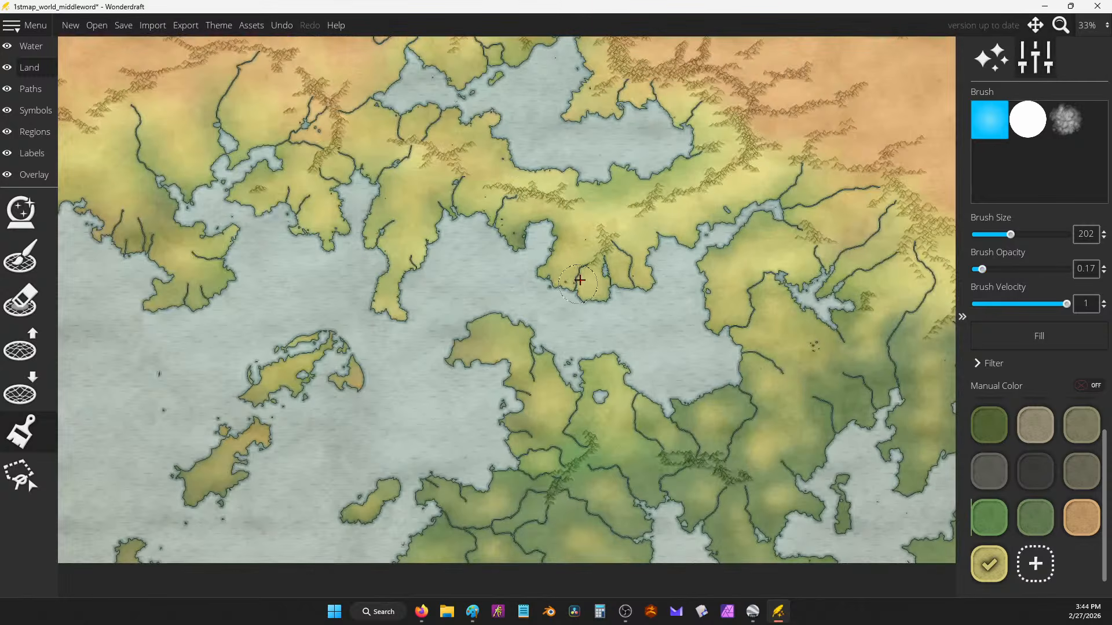
click(973, 524)
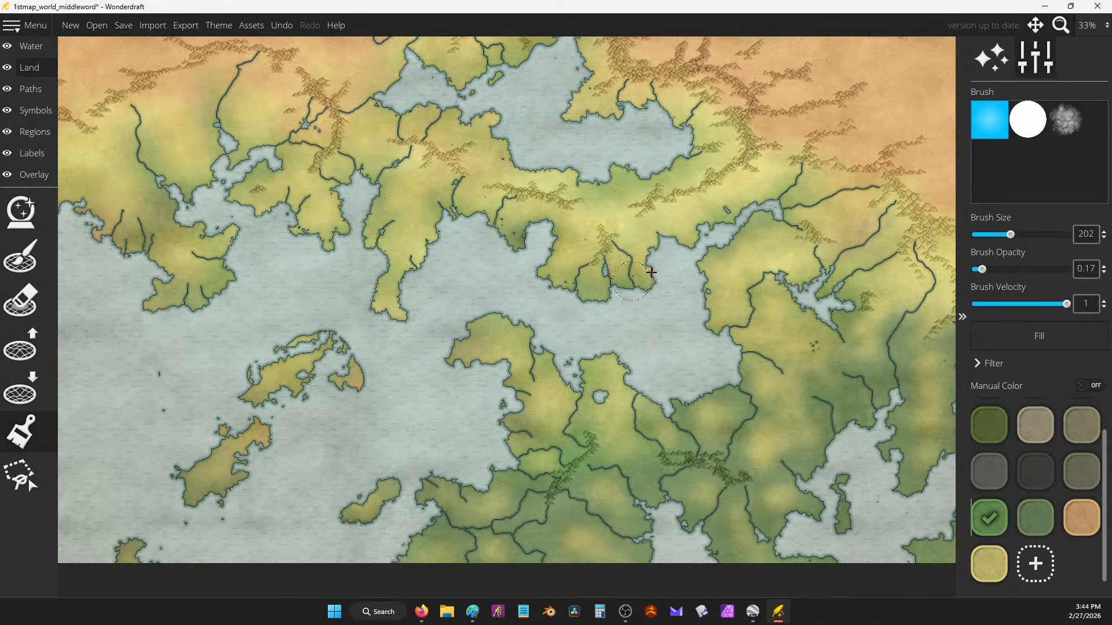
drag(520, 387, 571, 407)
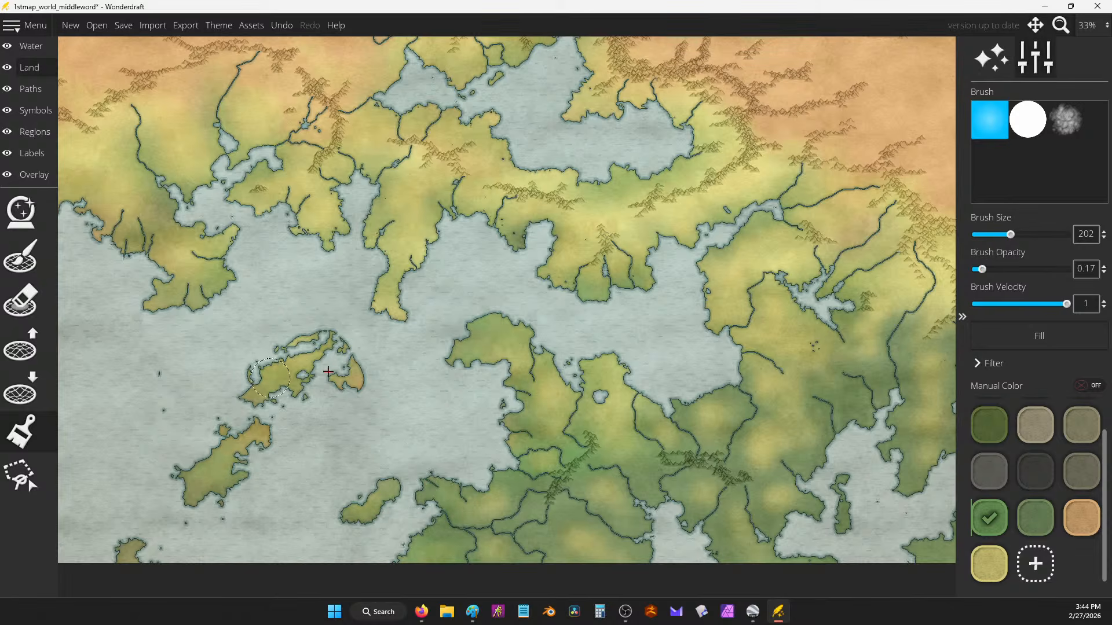
scroll(539, 220, down, 3)
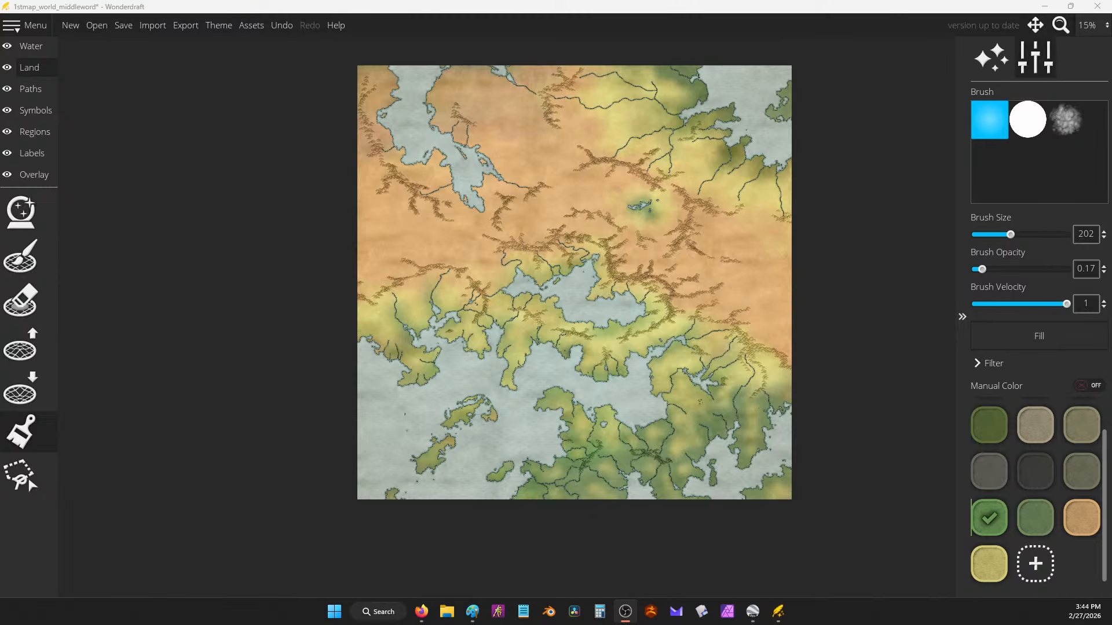
Step: Paste the 'ancient history' comment after the Drain magic line in the notes, then minimize them
click(1044, 6)
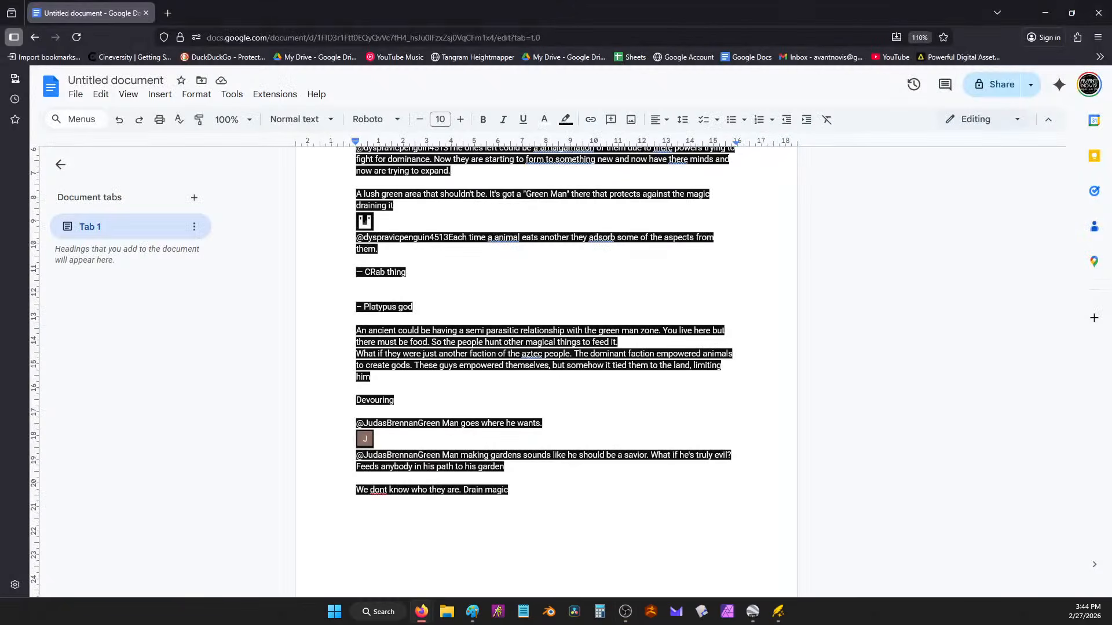
double_click(530, 515)
double_click(527, 291)
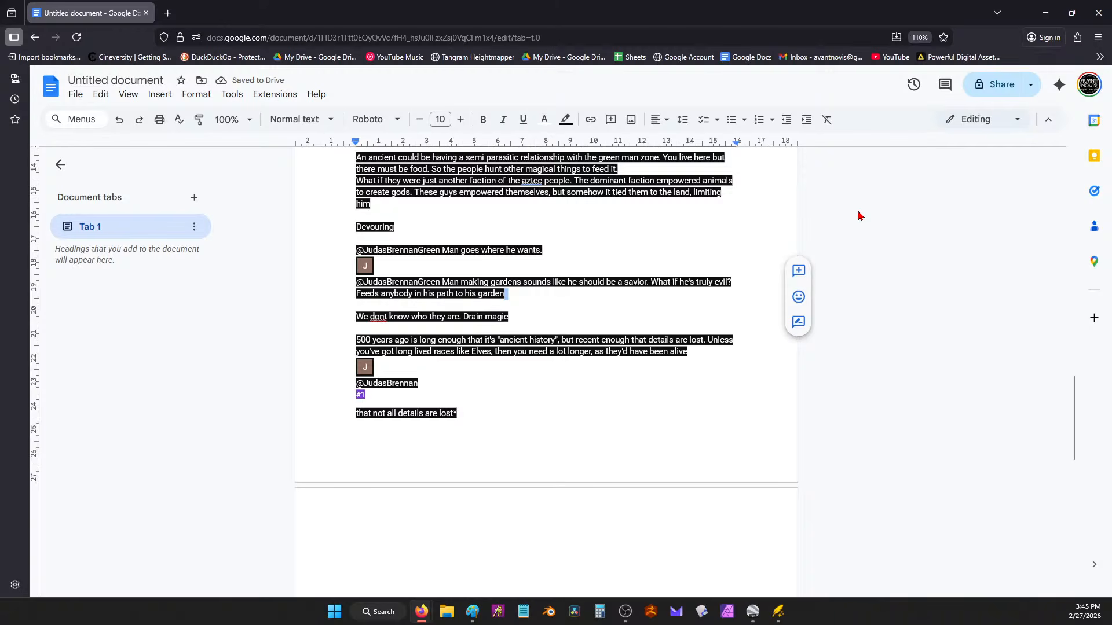
click(1045, 13)
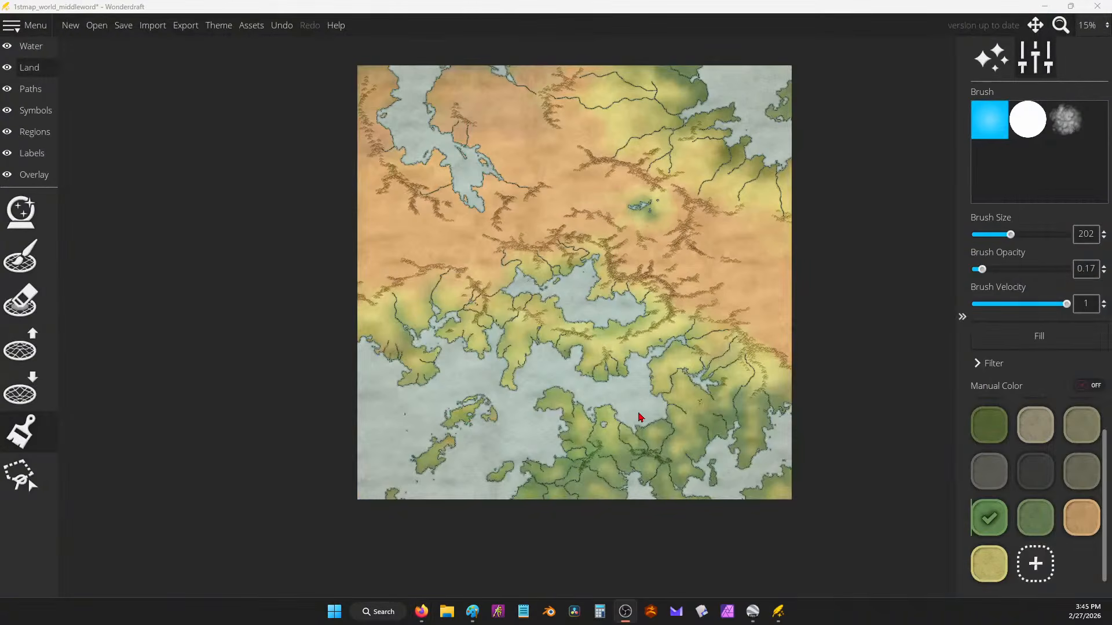
Step: Tint the land along the eastern coast tan, then set the land colour back to pale yellow
scroll(633, 288, up, 8)
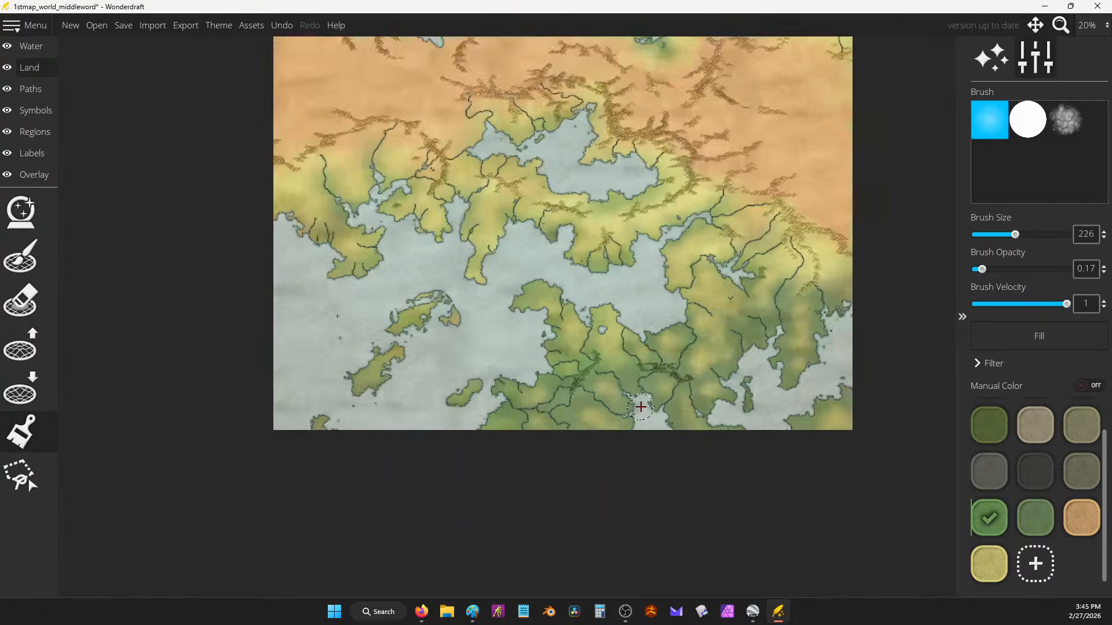
scroll(637, 349, down, 5)
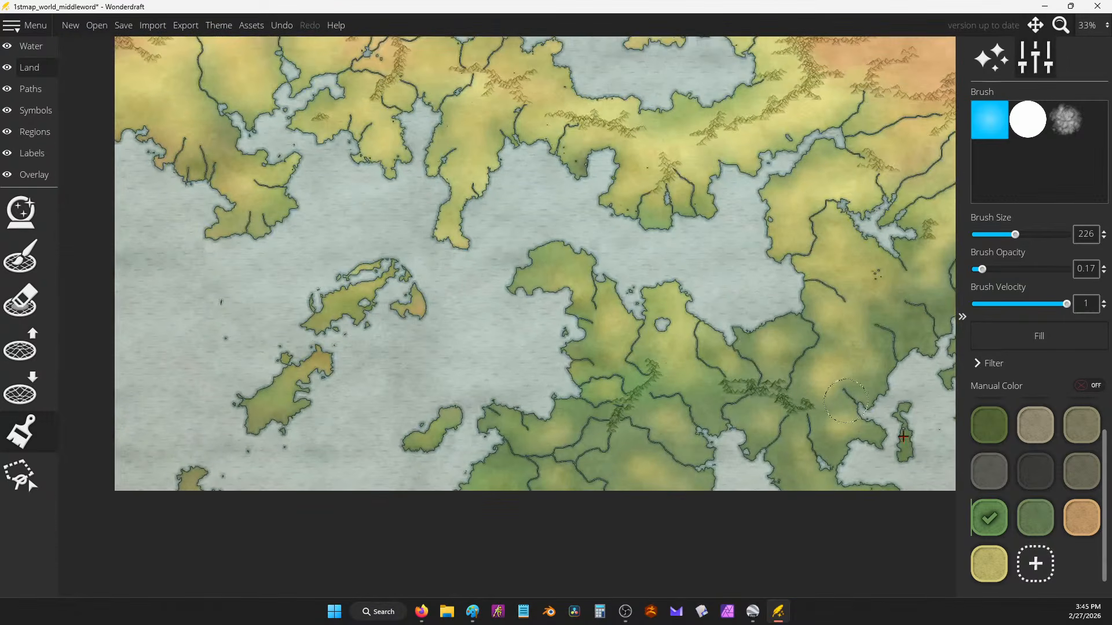
click(983, 567)
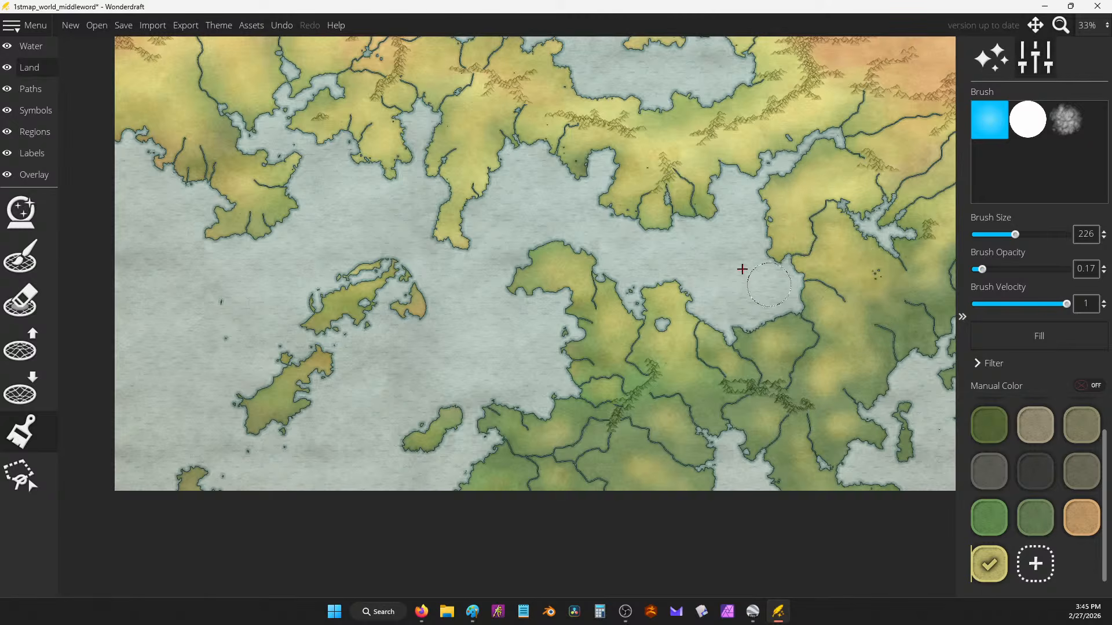
drag(658, 236, 626, 371)
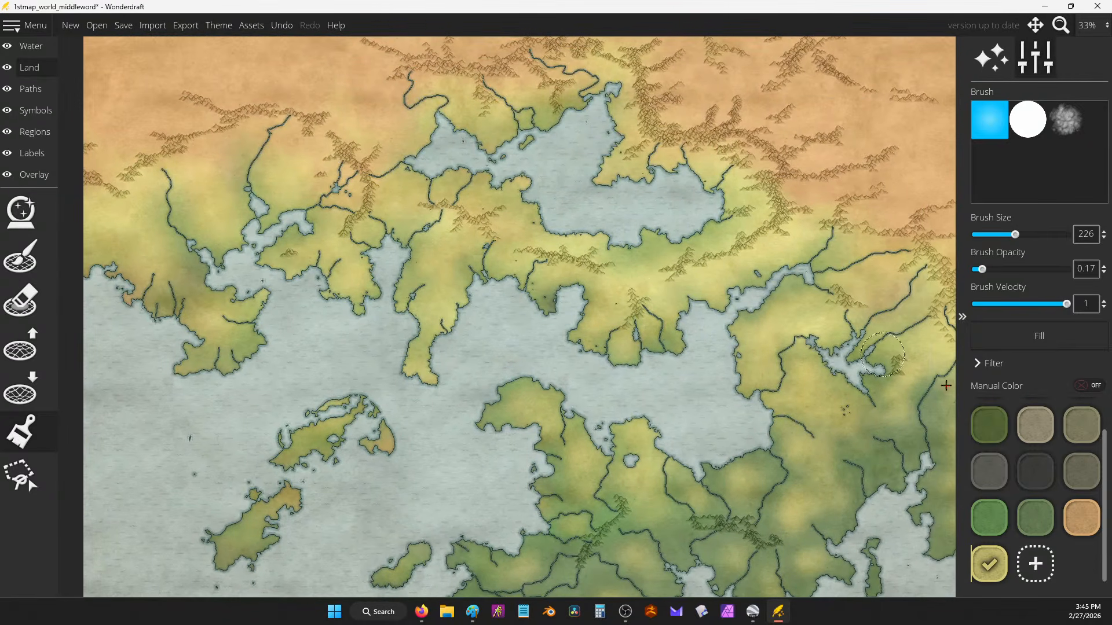
click(1081, 524)
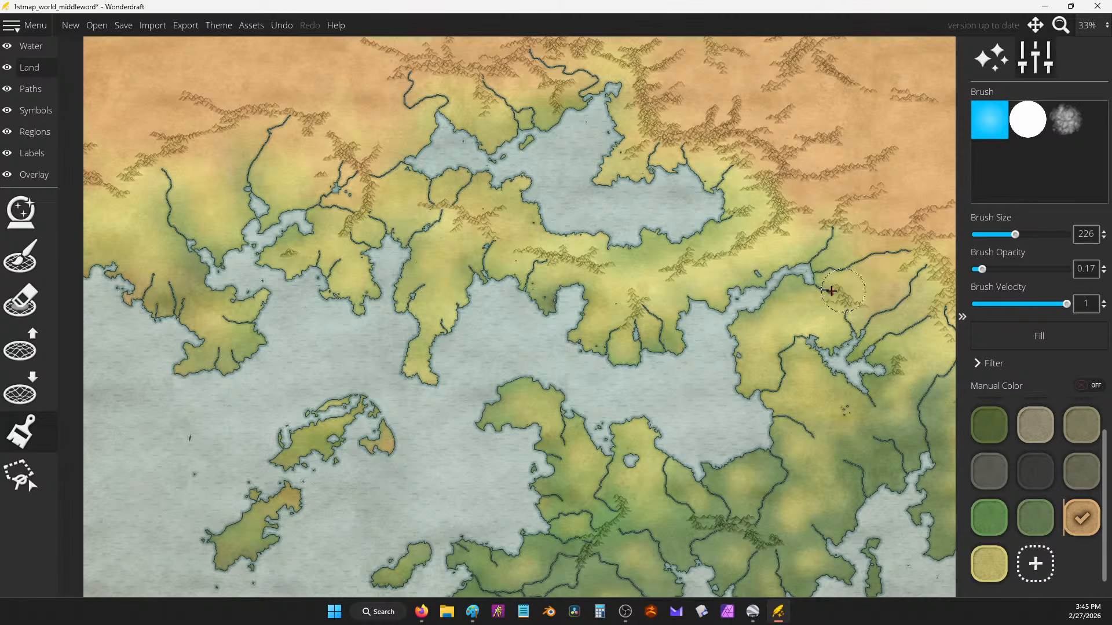
drag(782, 301, 856, 308)
click(988, 563)
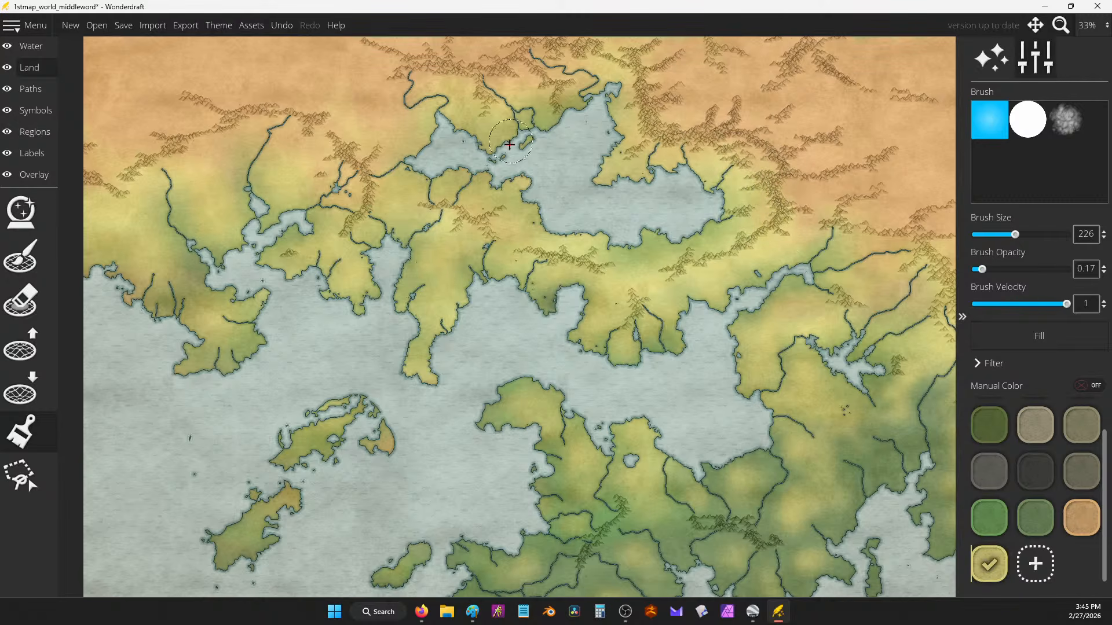
Step: Pan across the map and zoom out to 25% so the whole map shows
drag(425, 123, 635, 191)
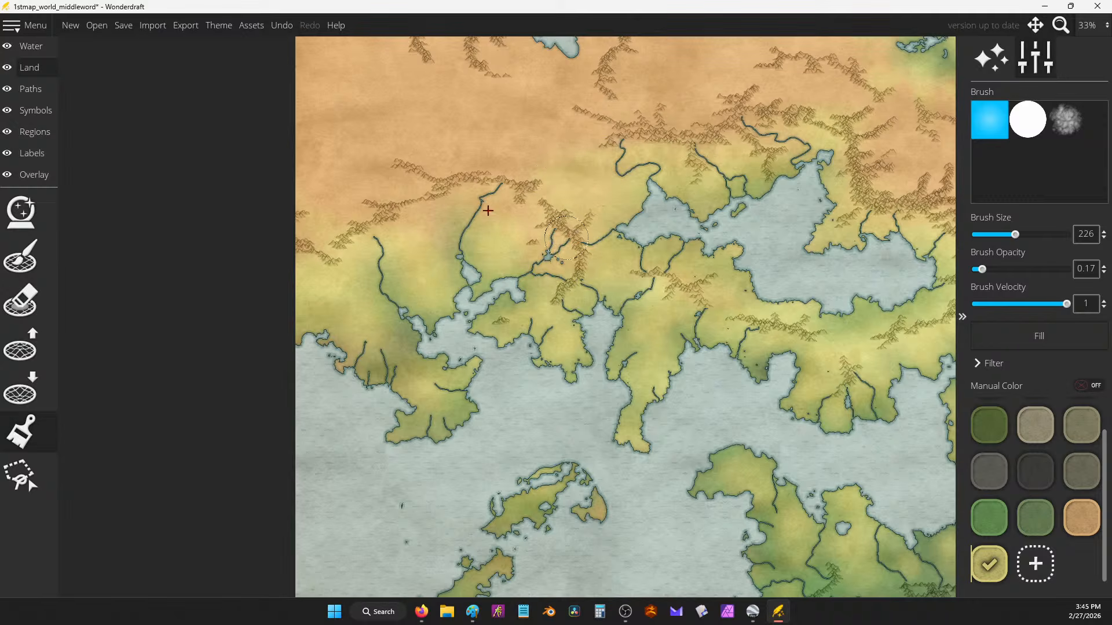
scroll(435, 172, down, 3)
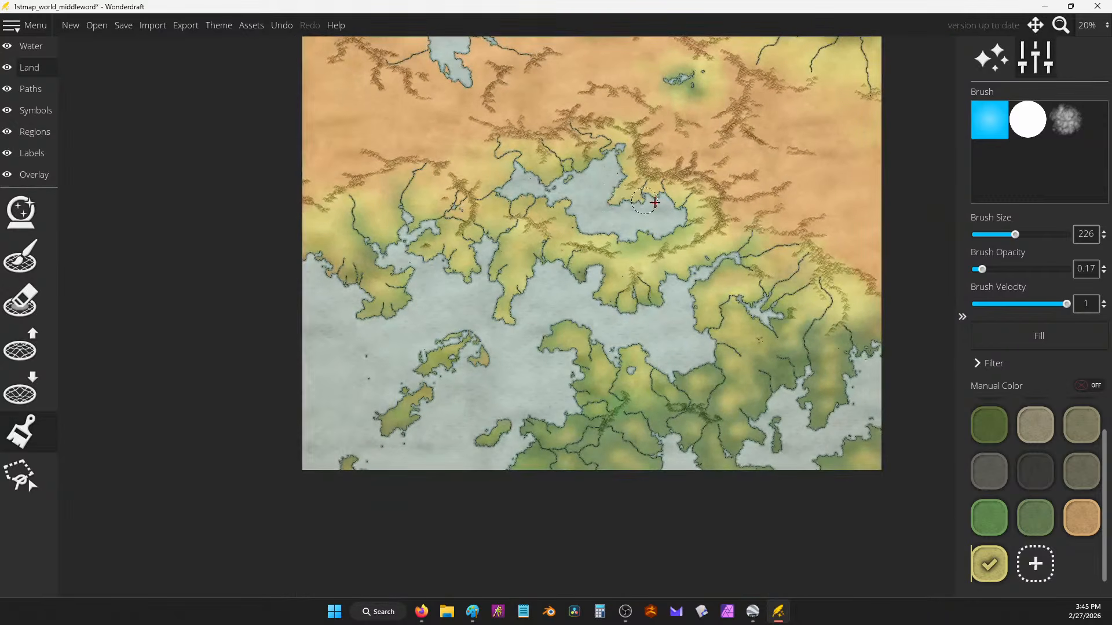
scroll(692, 302, up, 4)
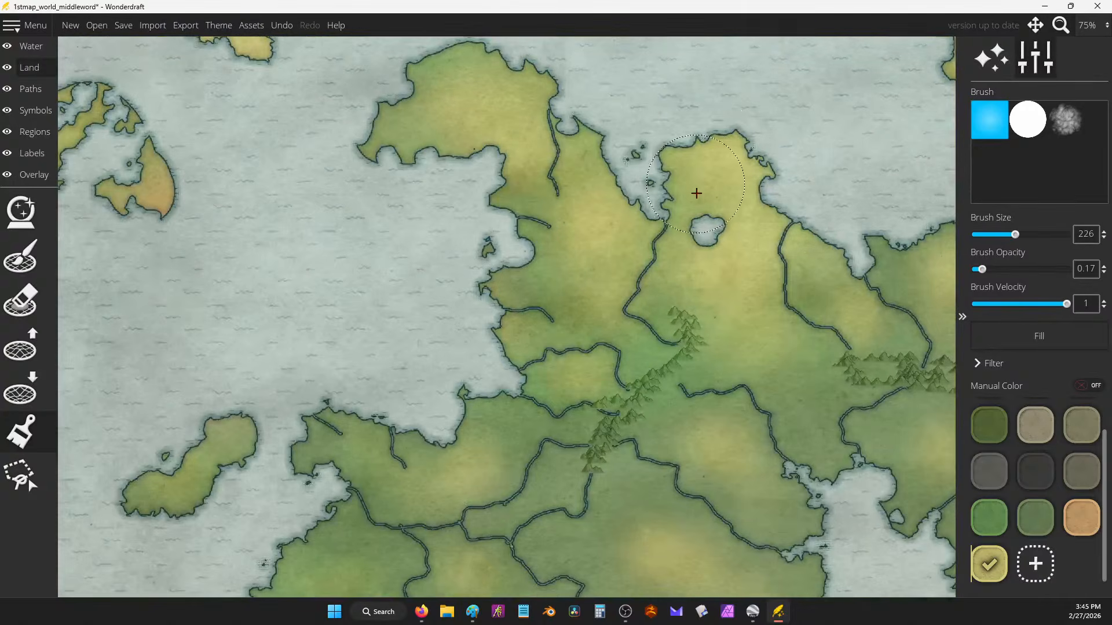
scroll(701, 189, down, 1)
drag(705, 185, 738, 475)
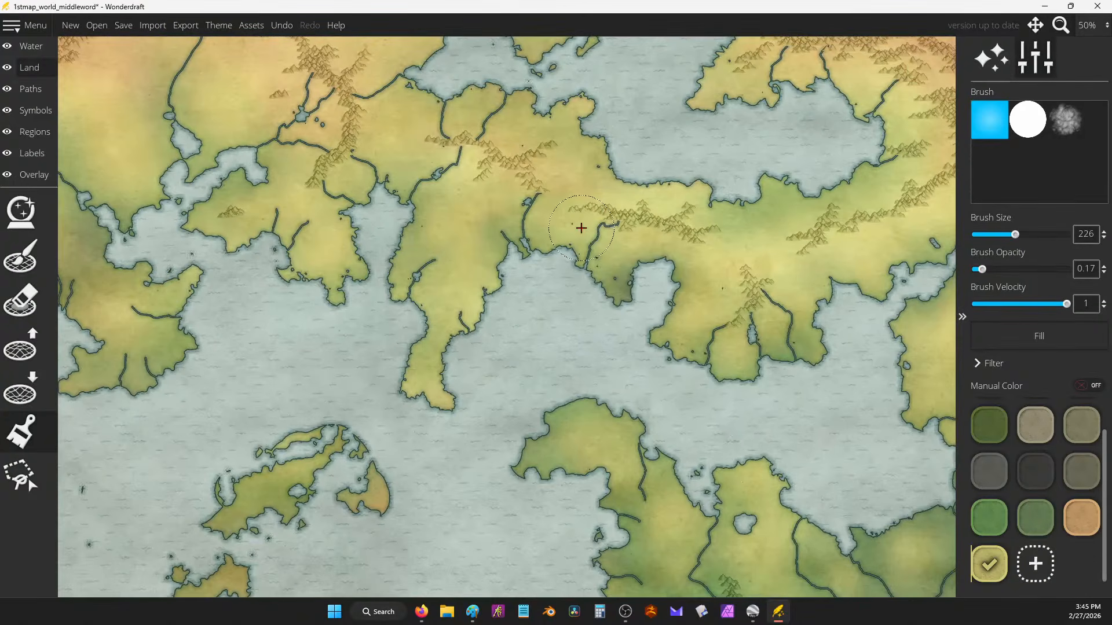
drag(583, 228, 742, 364)
scroll(742, 364, down, 2)
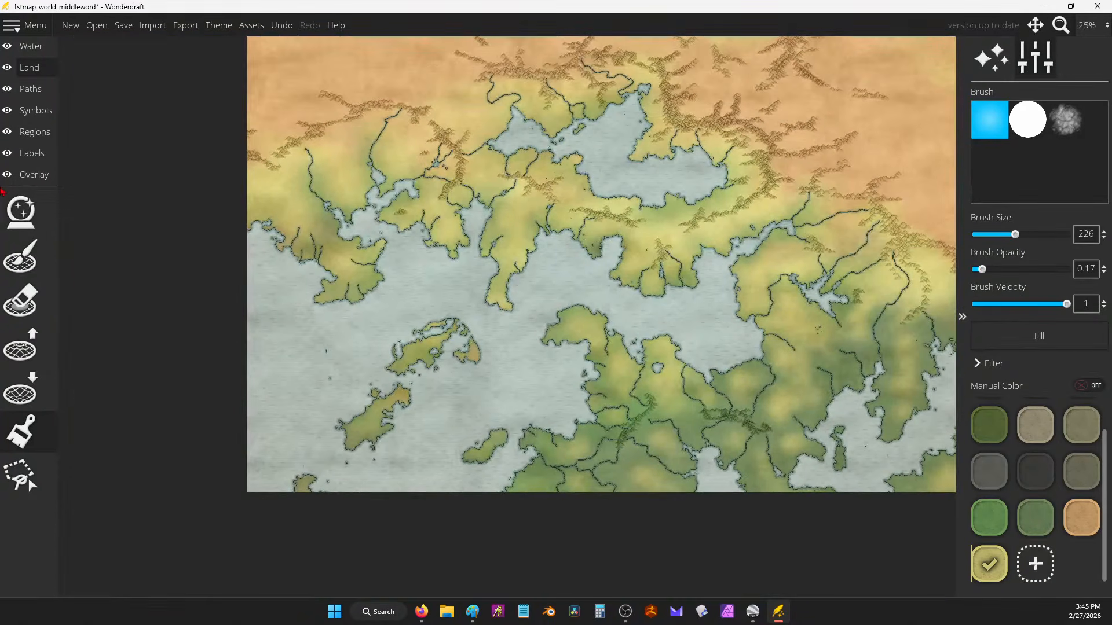
Step: Switch to the Symbols layer's tree tool and browse the Symbols Palette
click(36, 110)
click(21, 255)
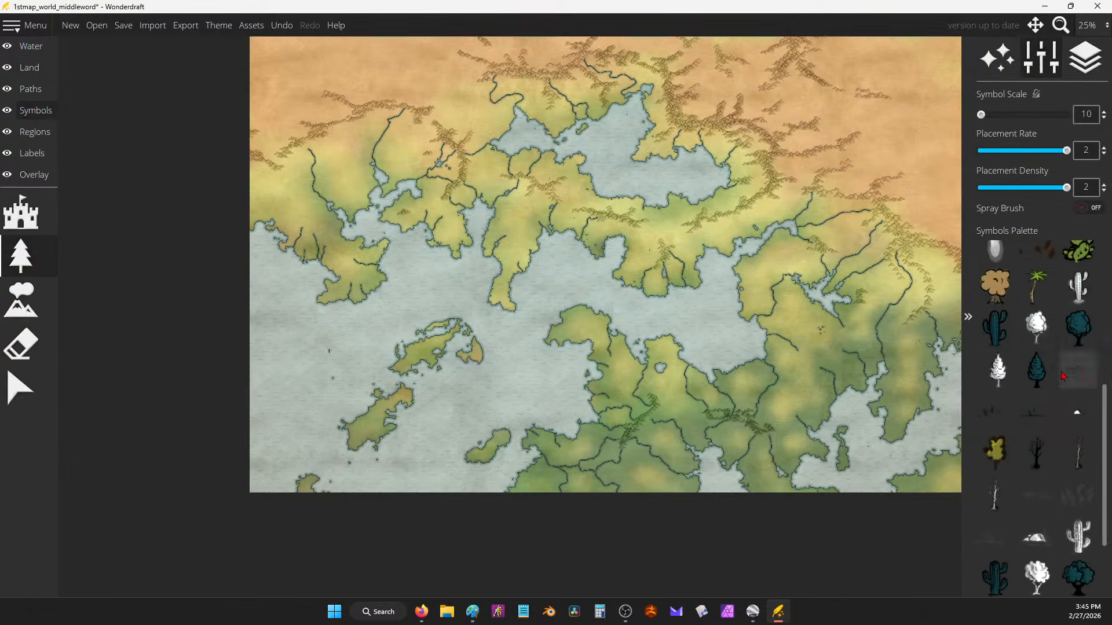
scroll(1047, 410, up, 7)
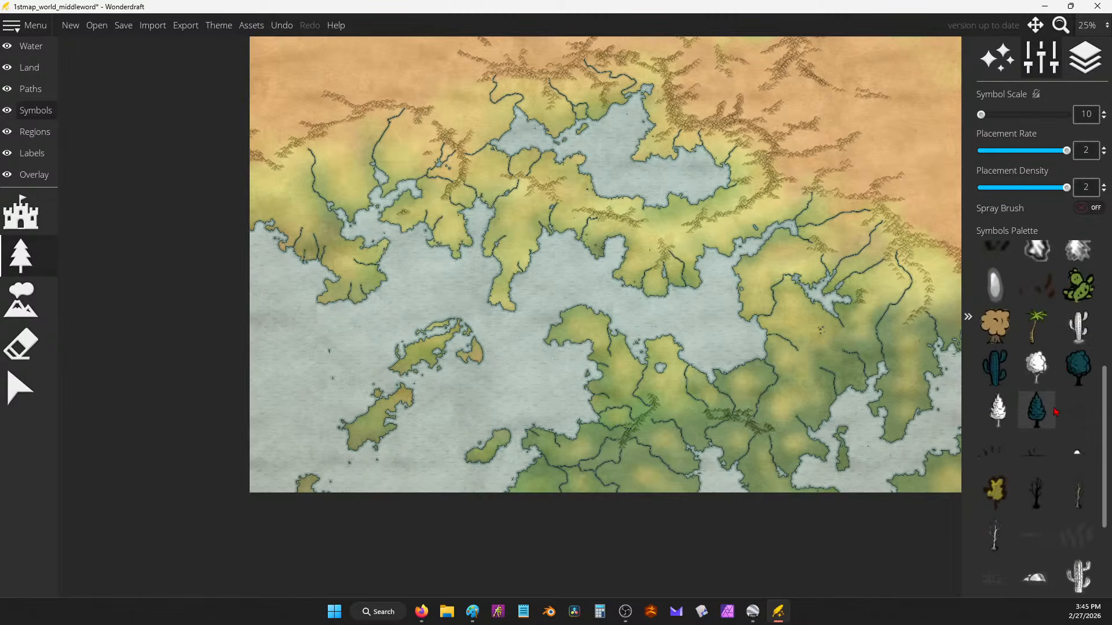
scroll(1074, 415, down, 6)
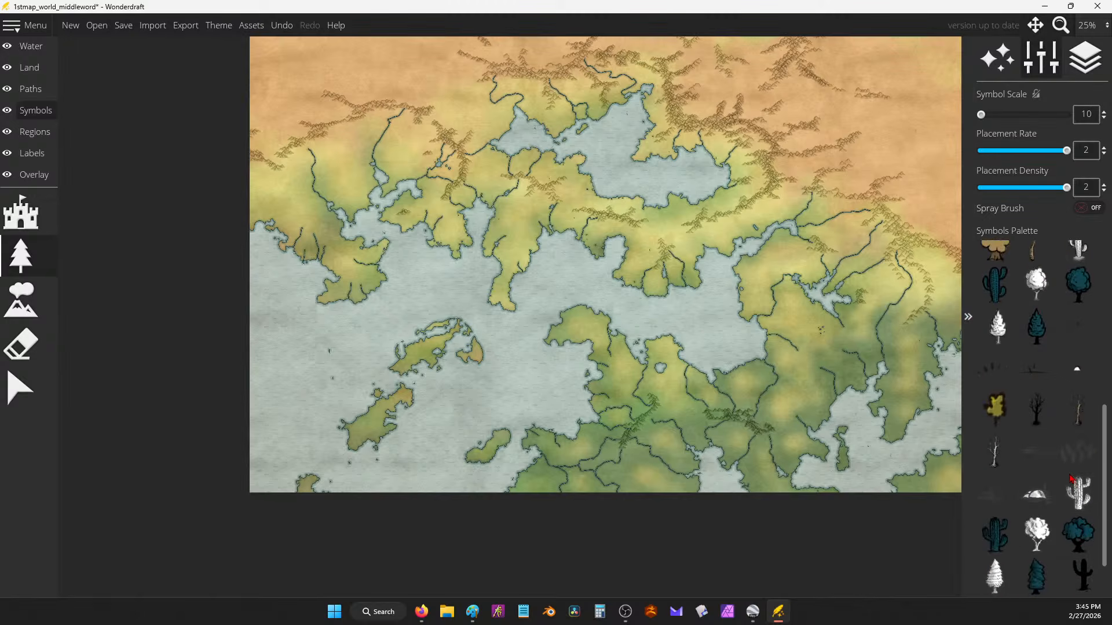
scroll(1071, 484, down, 1)
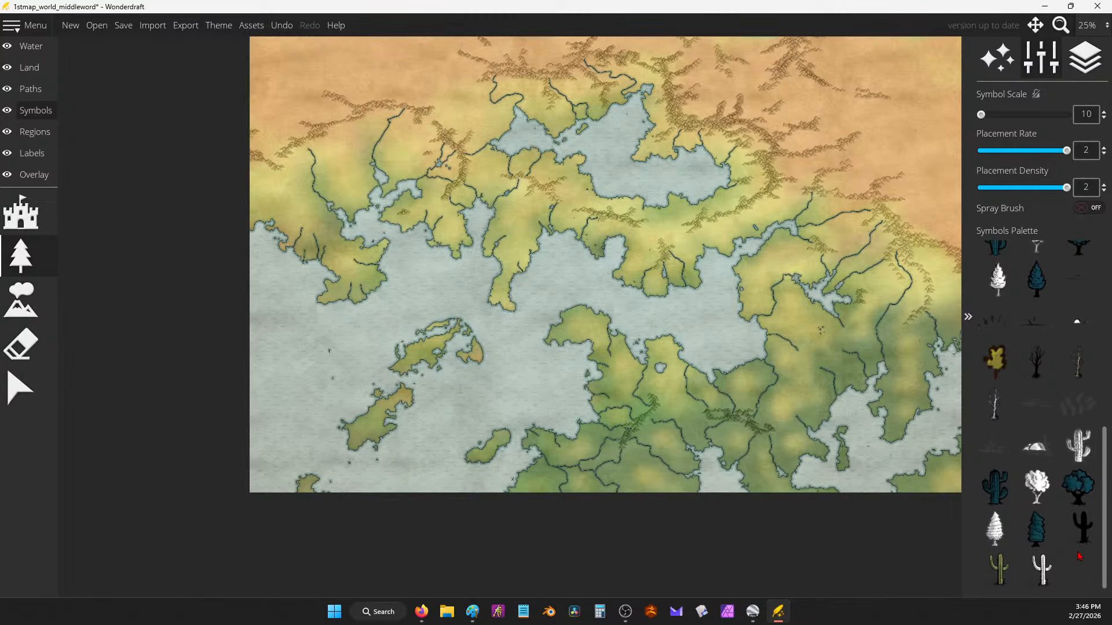
scroll(1075, 538, up, 2)
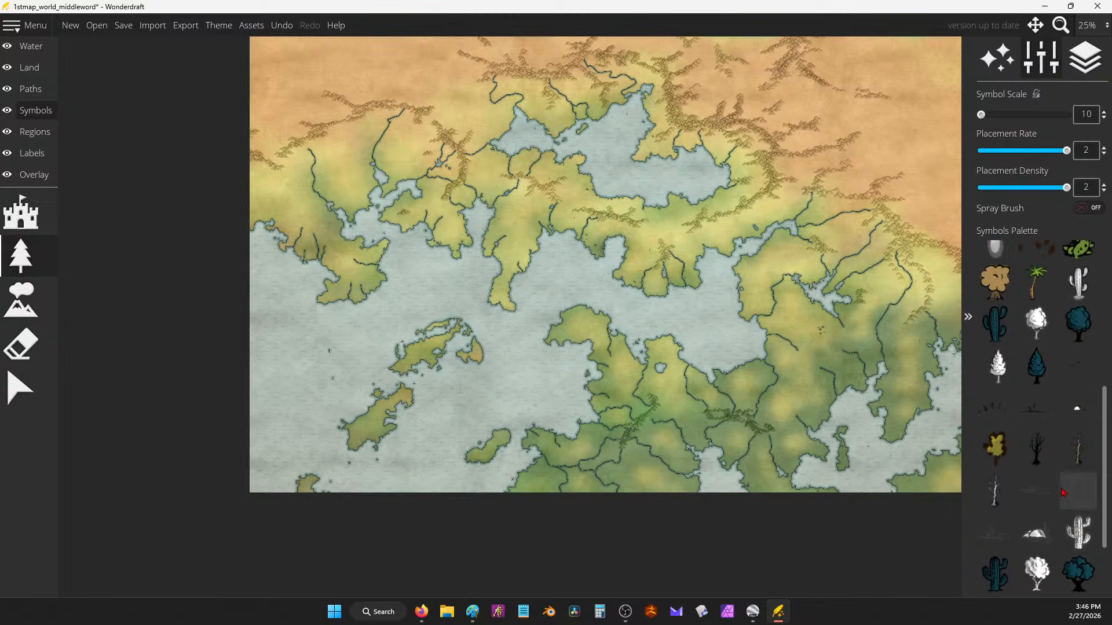
scroll(1062, 403, up, 1)
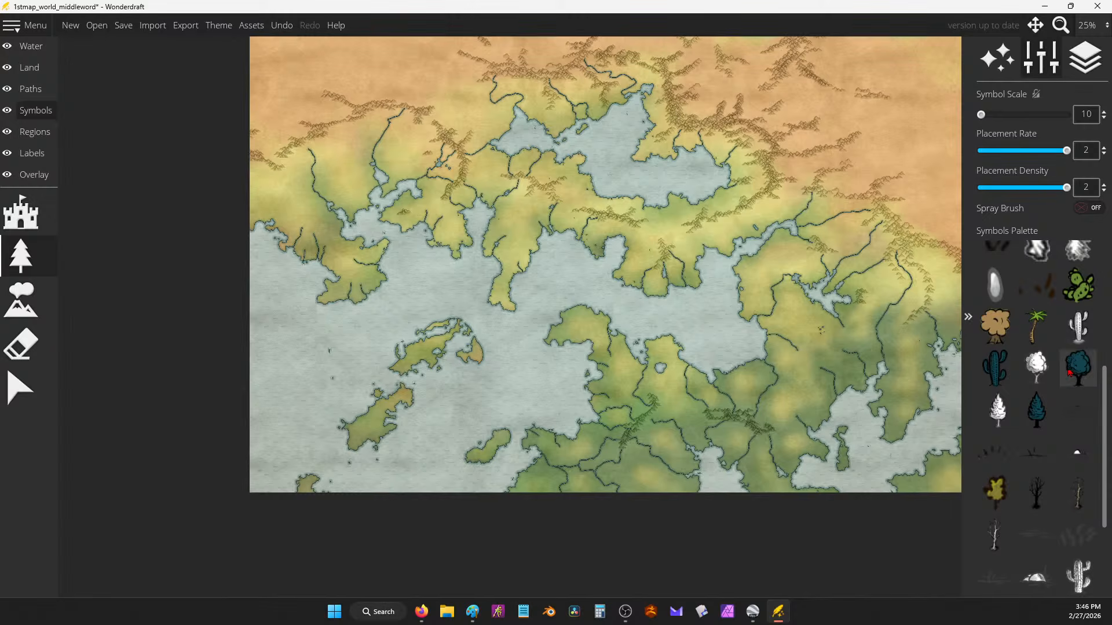
scroll(1054, 385, up, 3)
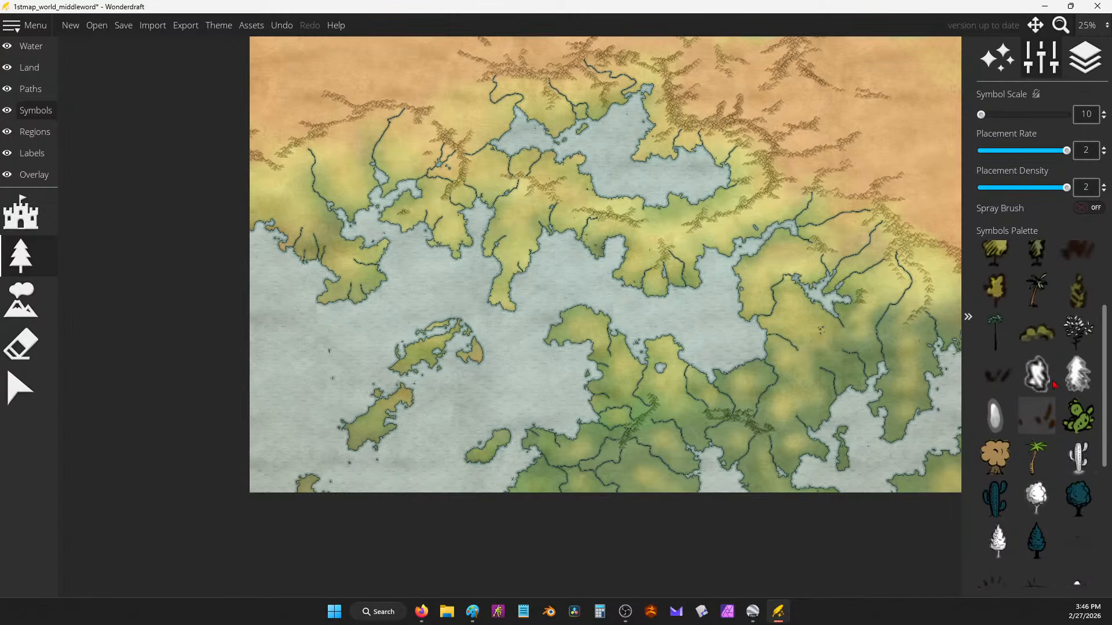
scroll(1070, 376, down, 4)
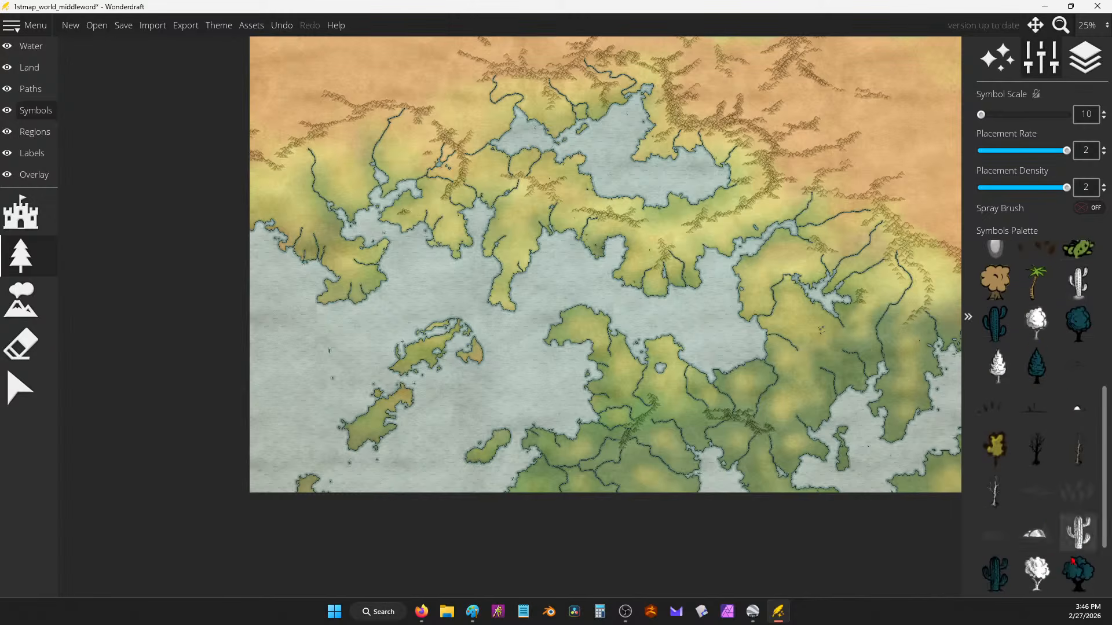
scroll(1072, 556, down, 2)
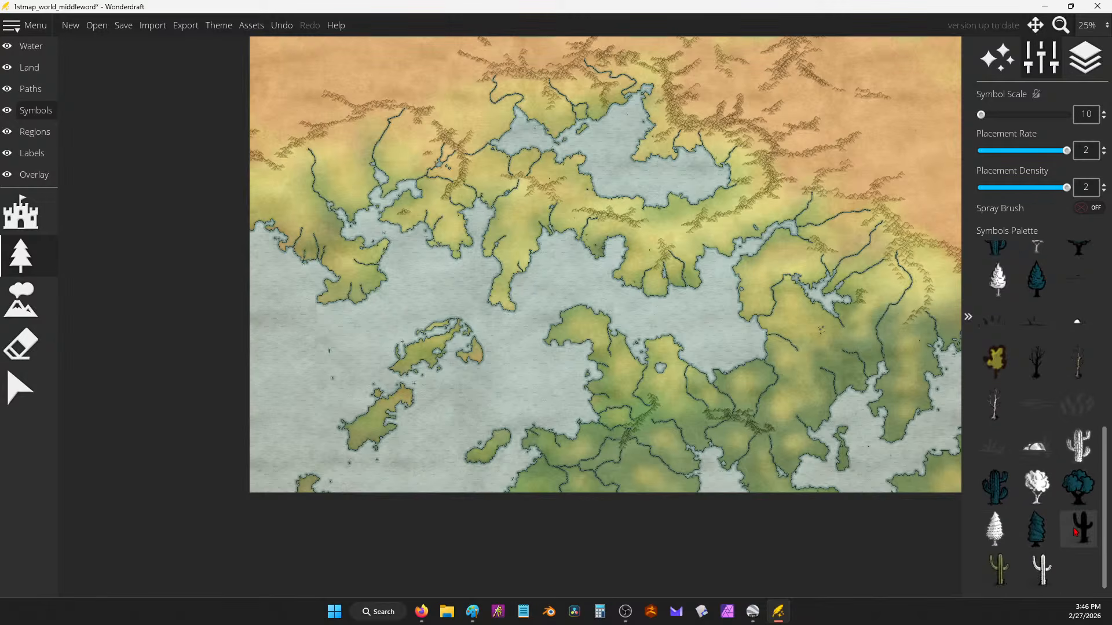
Step: Test-paint two white tree symbols on the land and undo each stroke
click(1037, 486)
scroll(651, 241, up, 3)
mouse_move(650, 241)
mouse_down()
mouse_move(586, 222)
mouse_move(634, 255)
mouse_move(622, 301)
mouse_up()
key(ctrl+z)
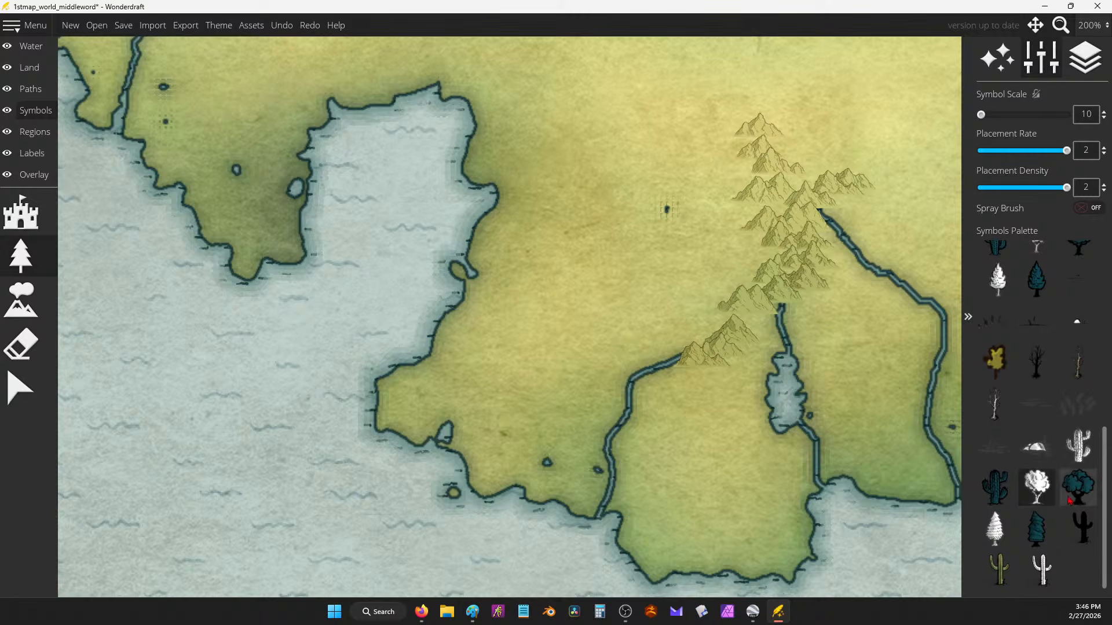
scroll(1070, 499, up, 3)
click(1037, 367)
mouse_move(539, 276)
mouse_down()
mouse_move(589, 295)
mouse_move(573, 336)
mouse_up()
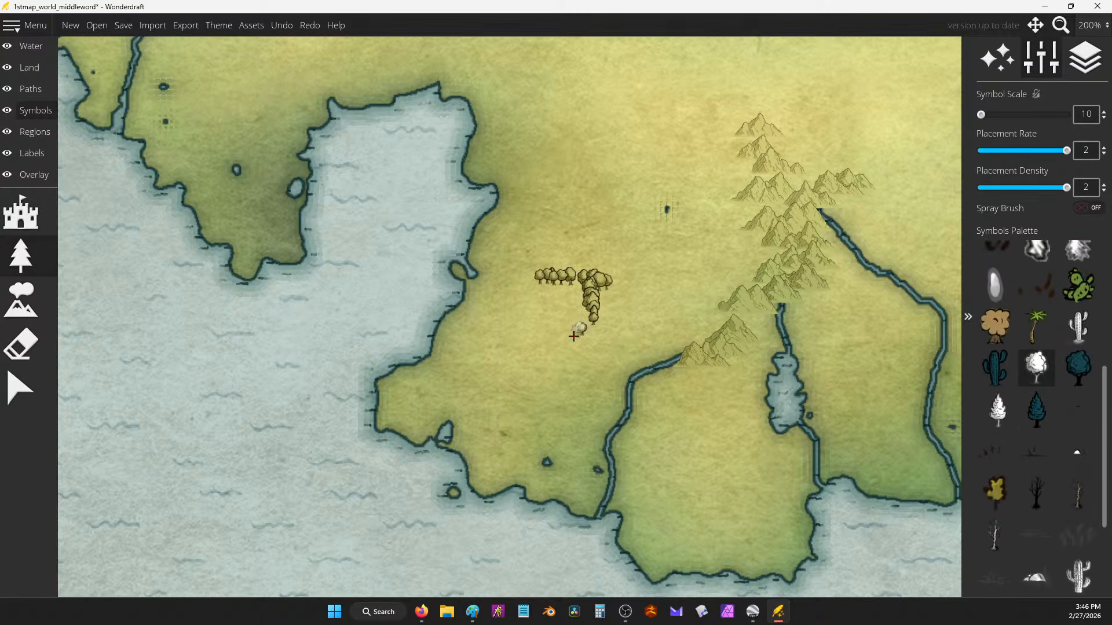
key(ctrl+z)
scroll(985, 324, up, 2)
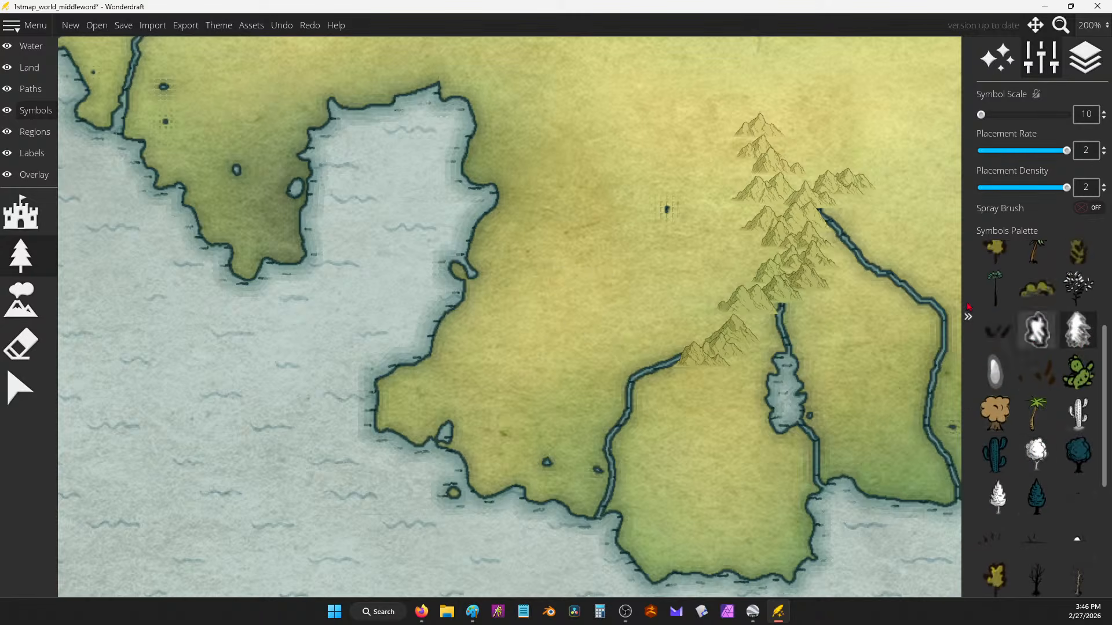
scroll(1061, 315, up, 3)
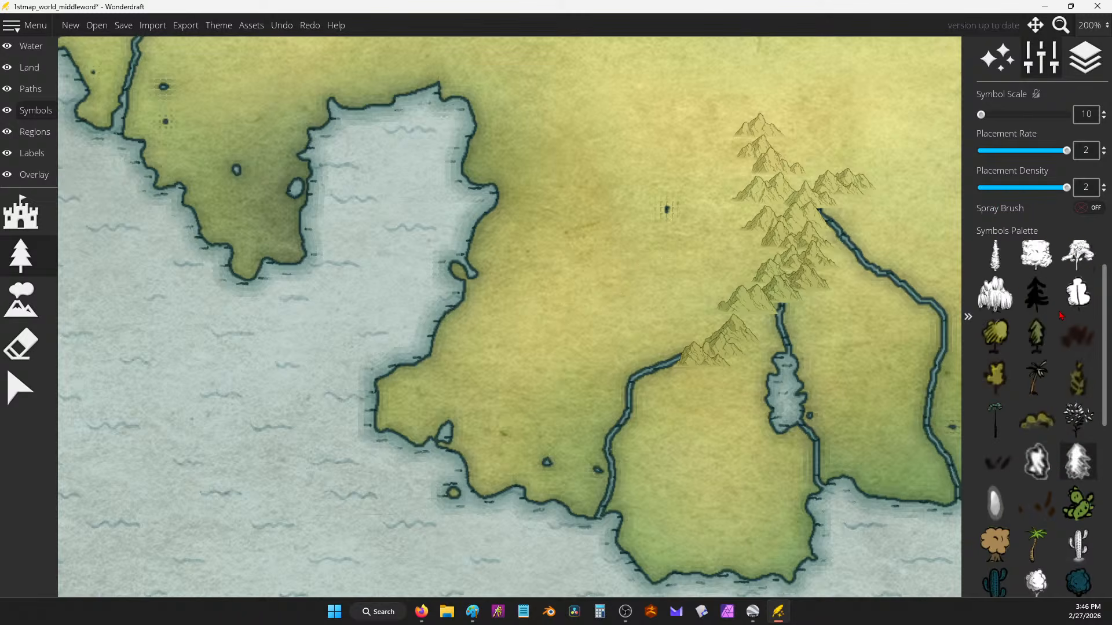
scroll(1061, 316, up, 1)
Step: Try the bush and feathery white symbols, undoing their strokes
click(1079, 259)
mouse_move(538, 212)
mouse_down()
mouse_move(553, 261)
mouse_move(548, 307)
mouse_move(513, 360)
mouse_up()
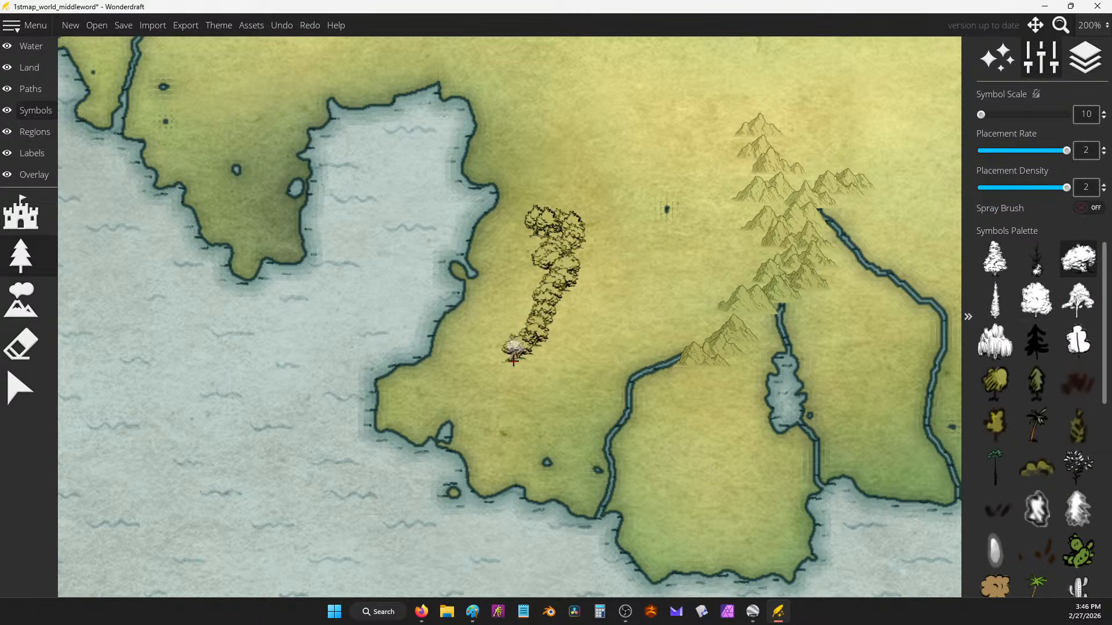
key(ctrl+z)
scroll(994, 405, down, 3)
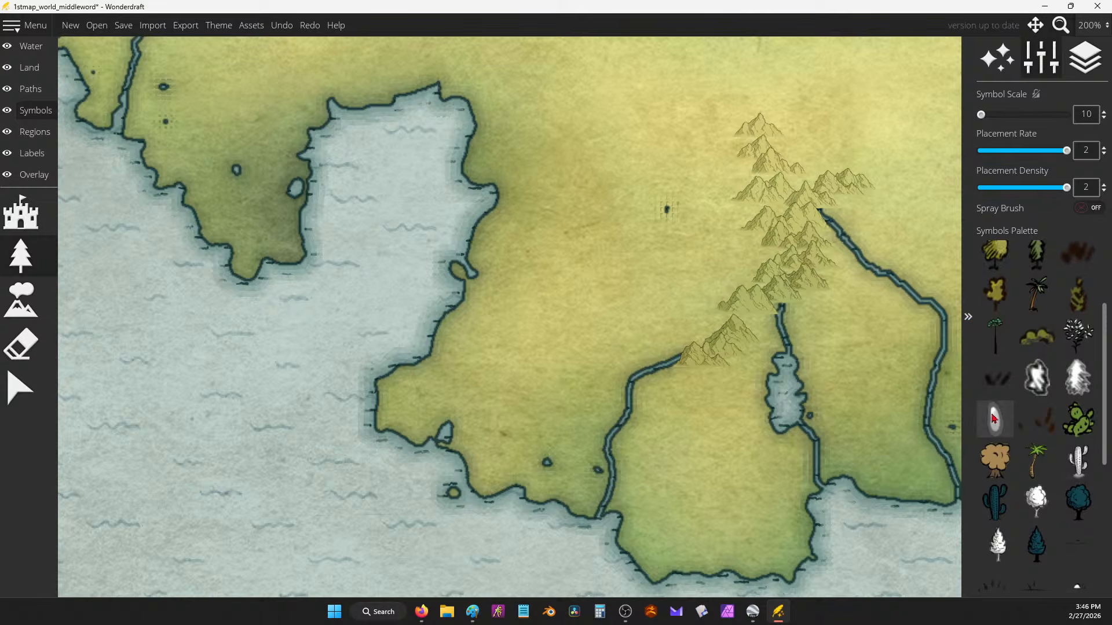
click(1078, 378)
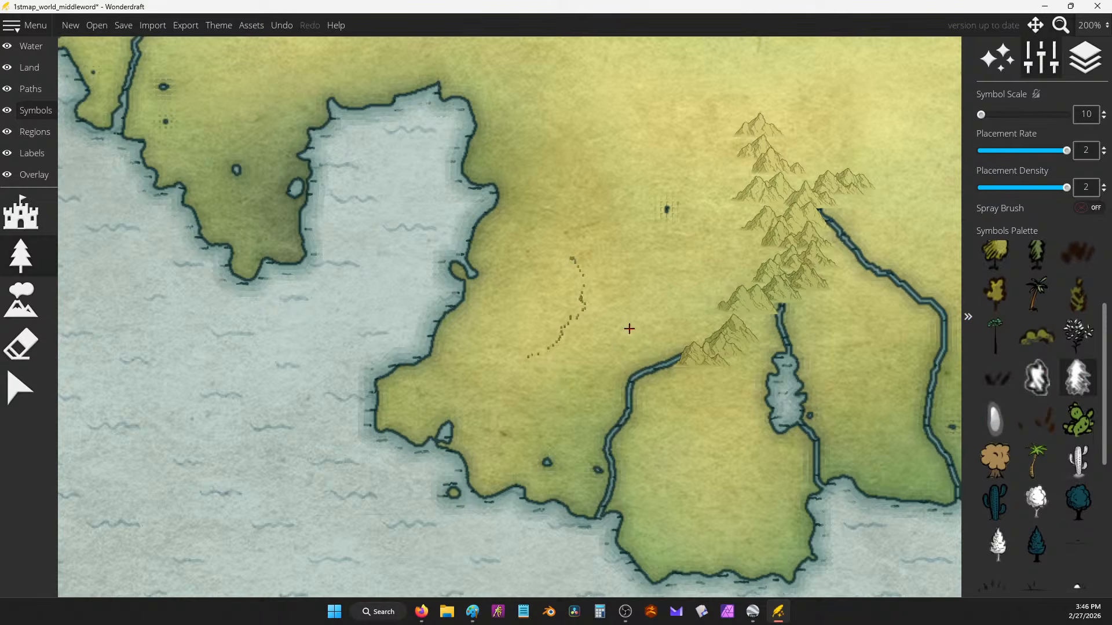
key(ctrl+z)
scroll(1037, 376, down, 3)
Step: Test-paint a cluster with the white round tree symbol and undo it
click(1037, 371)
mouse_move(661, 265)
mouse_down()
mouse_move(664, 314)
mouse_move(553, 371)
mouse_up()
scroll(753, 243, down, 4)
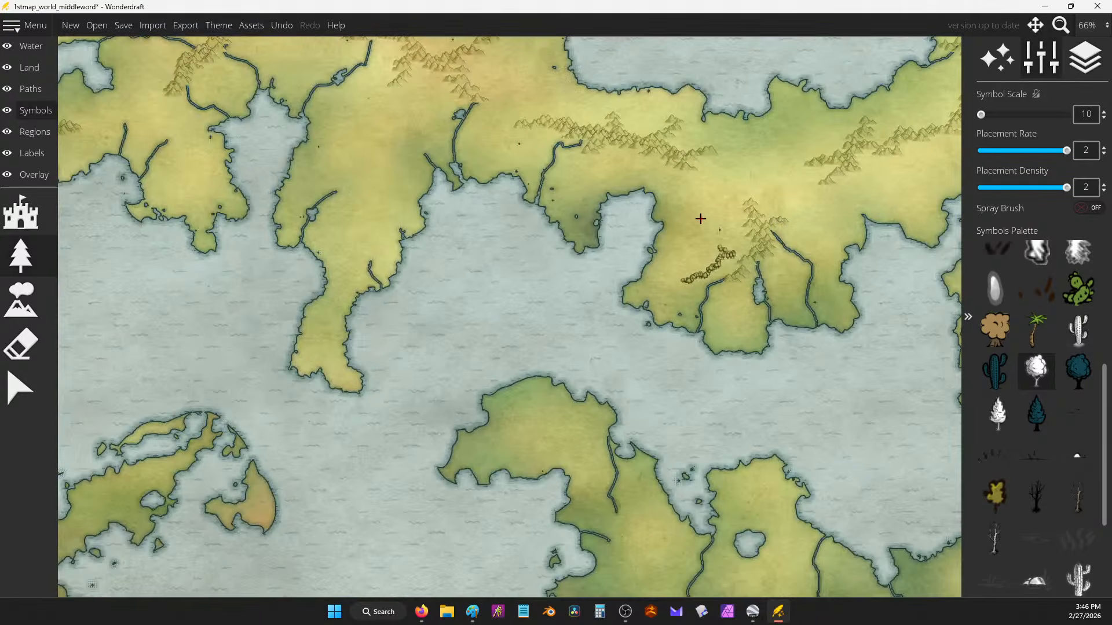
key(ctrl+z)
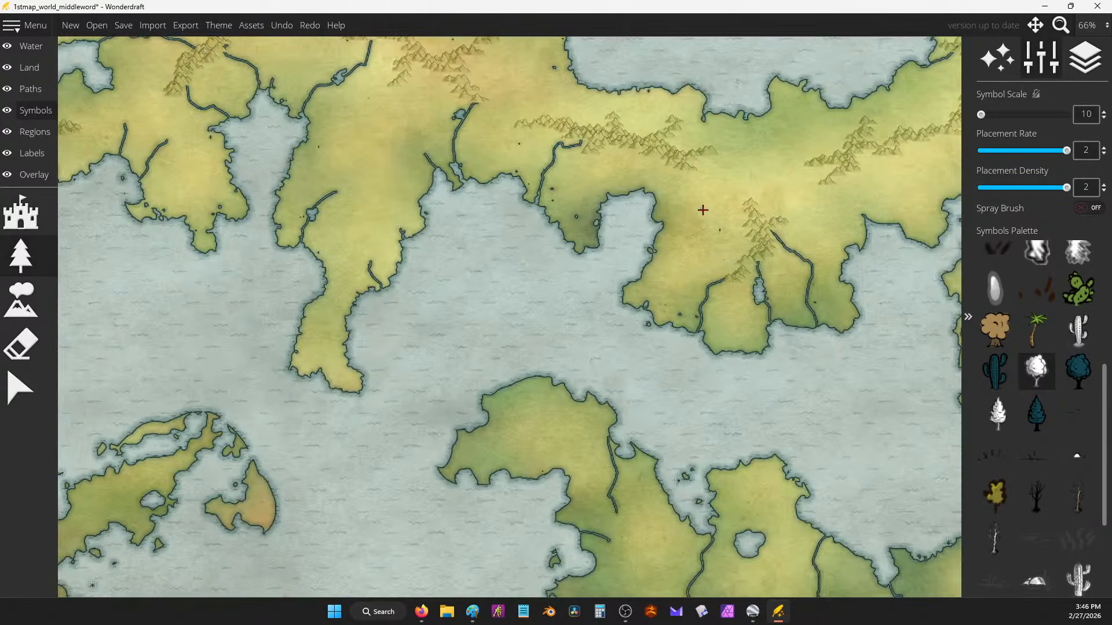
scroll(717, 236, up, 3)
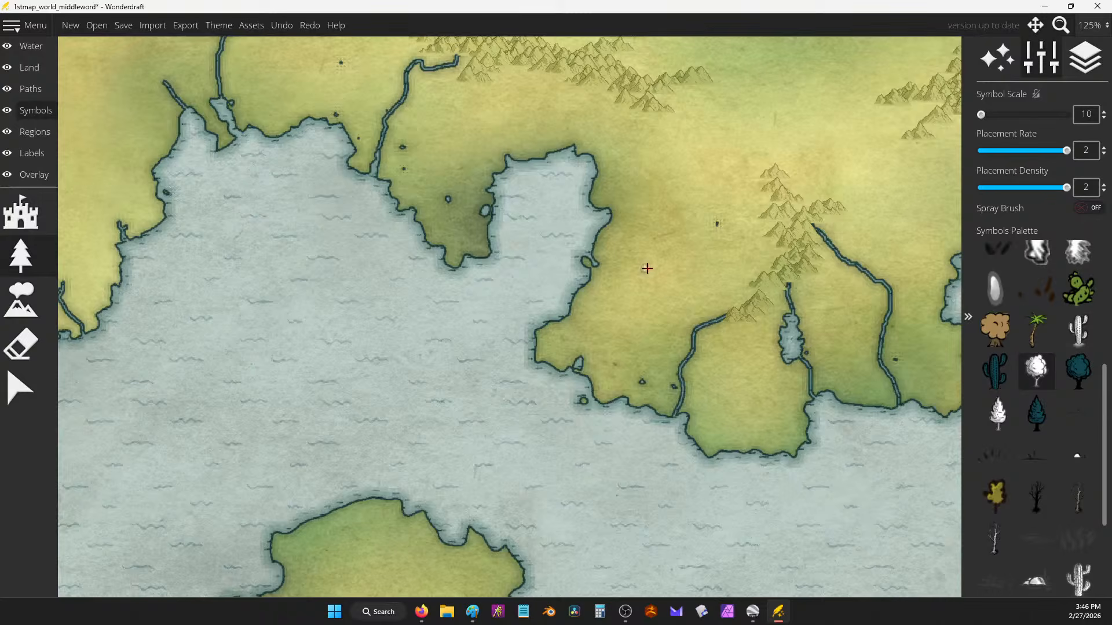
scroll(647, 269, down, 5)
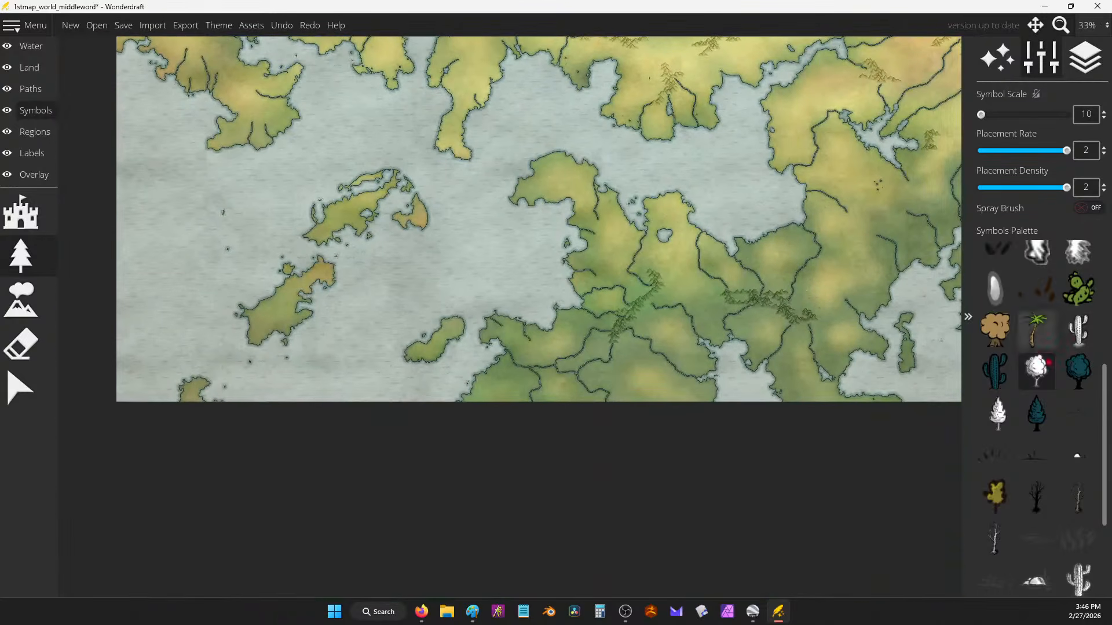
scroll(647, 267, up, 3)
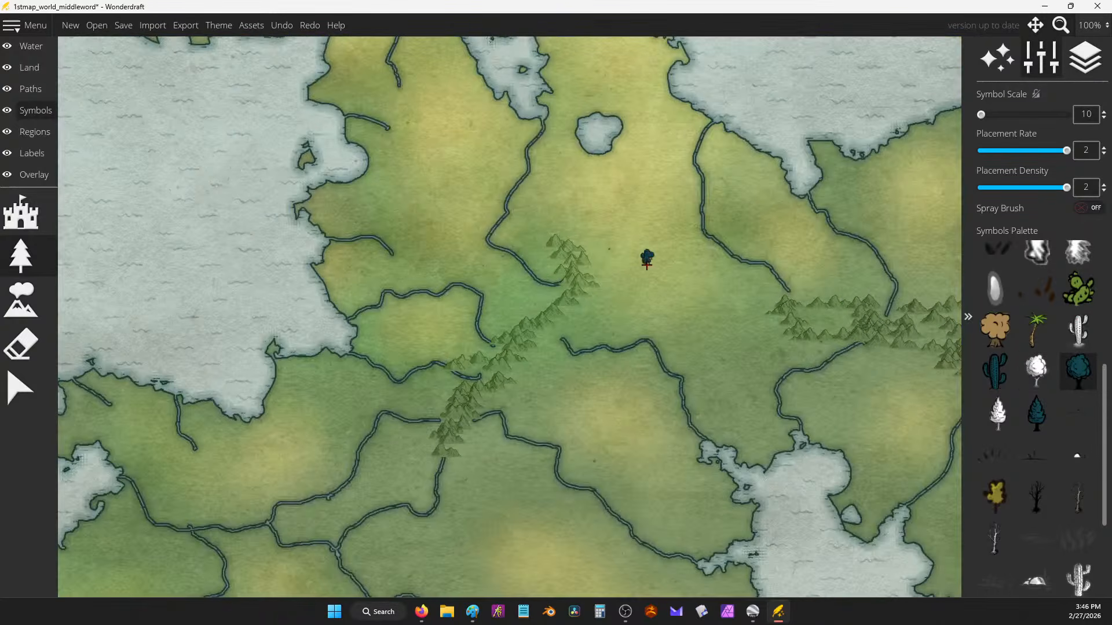
Step: Select the white tree symbol, try a stroke of small trees, then undo it
click(1036, 371)
mouse_move(724, 230)
mouse_down()
mouse_move(733, 280)
mouse_move(700, 308)
mouse_up()
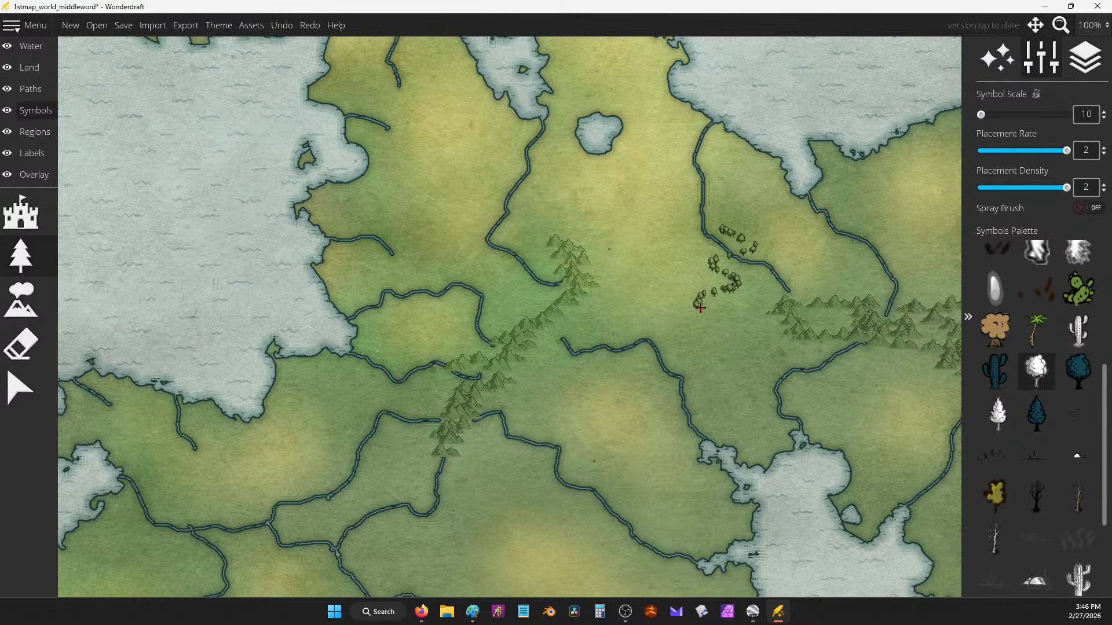
key(ctrl+z)
drag(545, 223, 852, 155)
scroll(720, 275, down, 2)
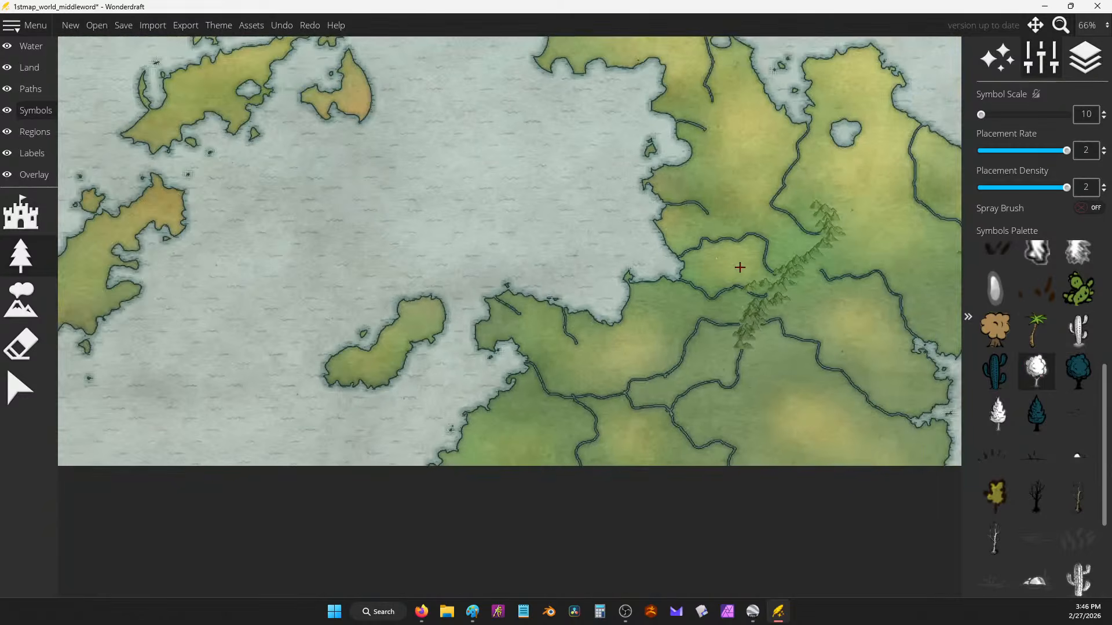
scroll(739, 266, up, 1)
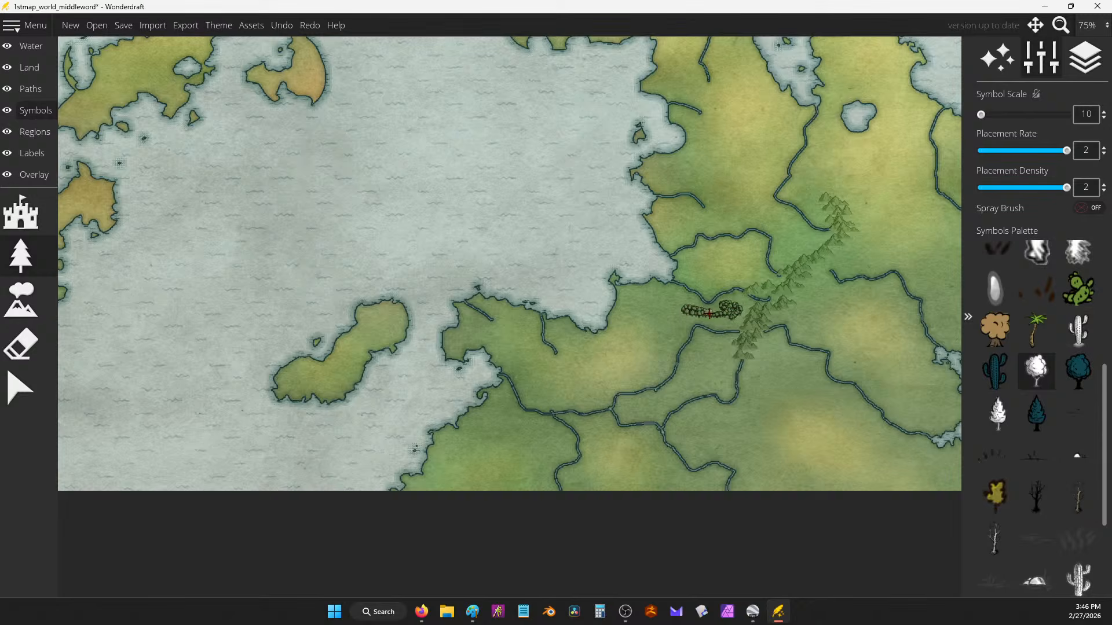
Step: Paint winding tree and bush lines along the green ridge and north toward the coast
drag(624, 348, 638, 375)
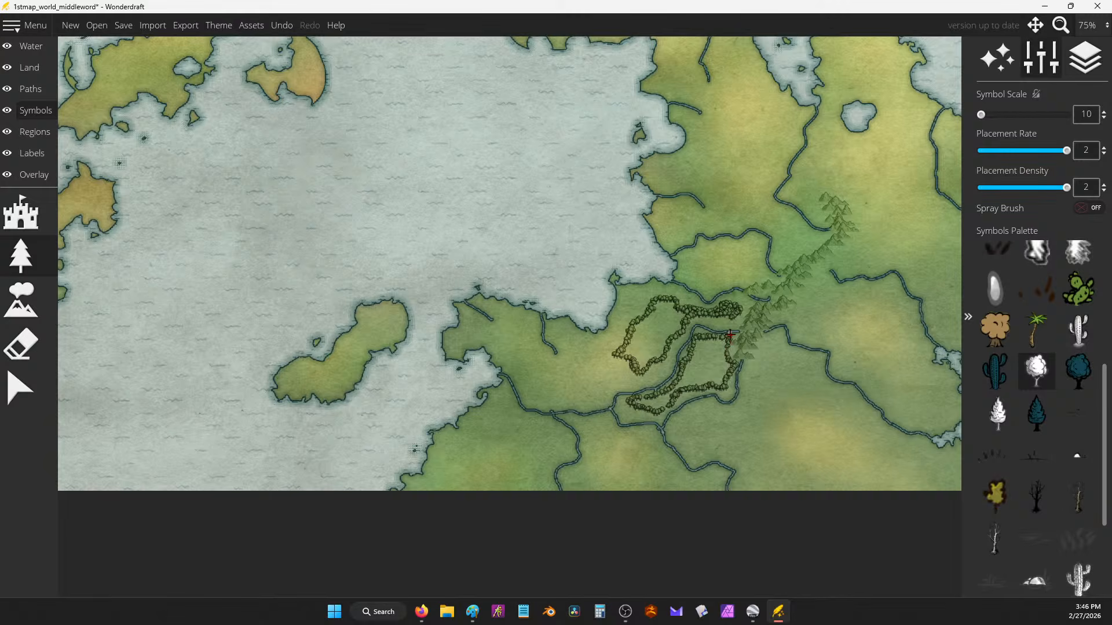
mouse_move(739, 250)
mouse_down()
mouse_move(705, 250)
mouse_move(691, 276)
mouse_up()
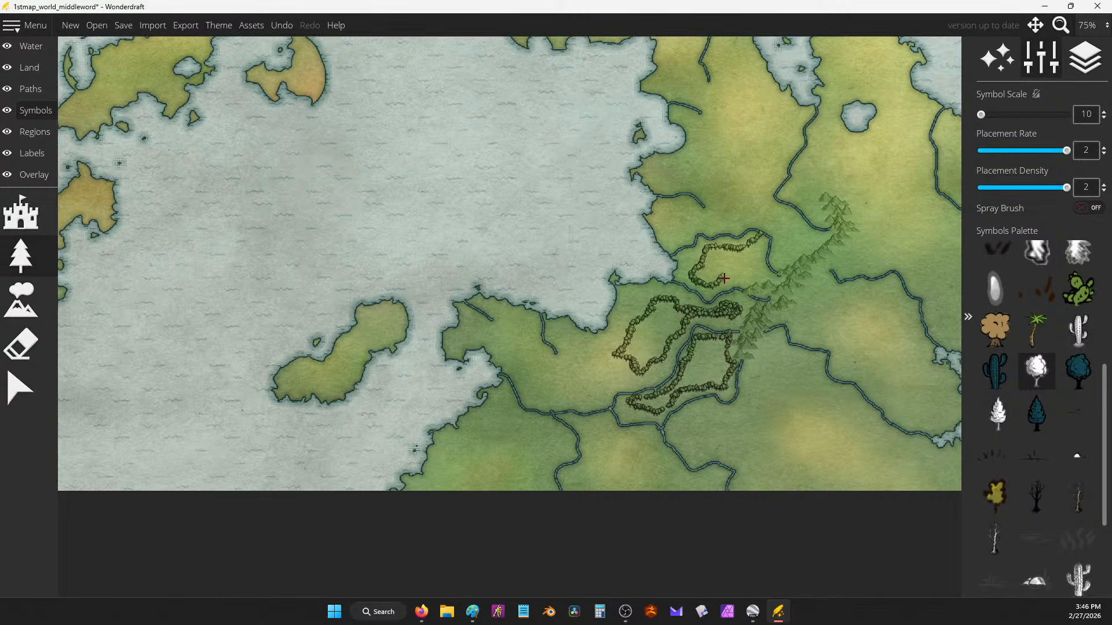
mouse_move(827, 229)
mouse_down()
mouse_move(781, 262)
mouse_move(773, 227)
mouse_move(707, 218)
mouse_move(700, 168)
mouse_move(738, 159)
mouse_move(740, 184)
mouse_move(780, 219)
mouse_up()
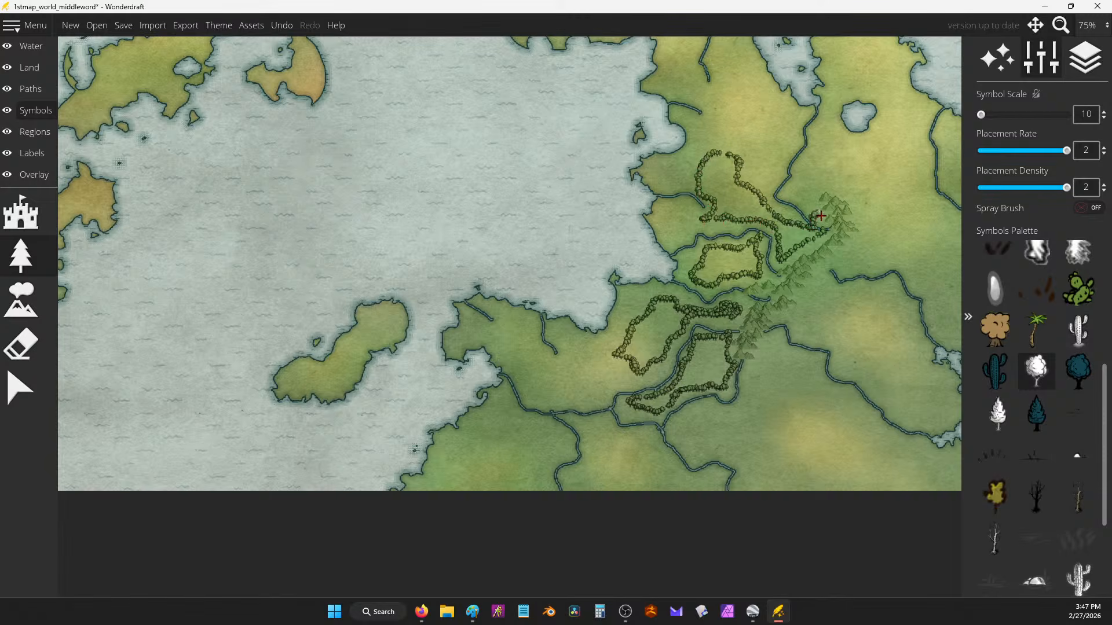
drag(806, 182, 790, 213)
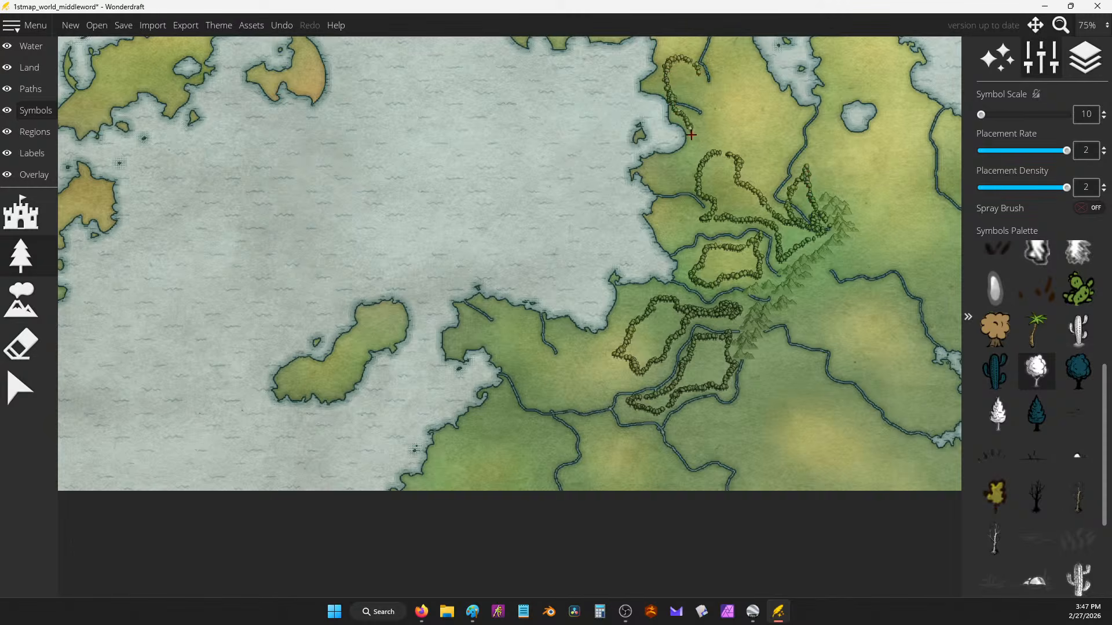
drag(706, 161, 710, 93)
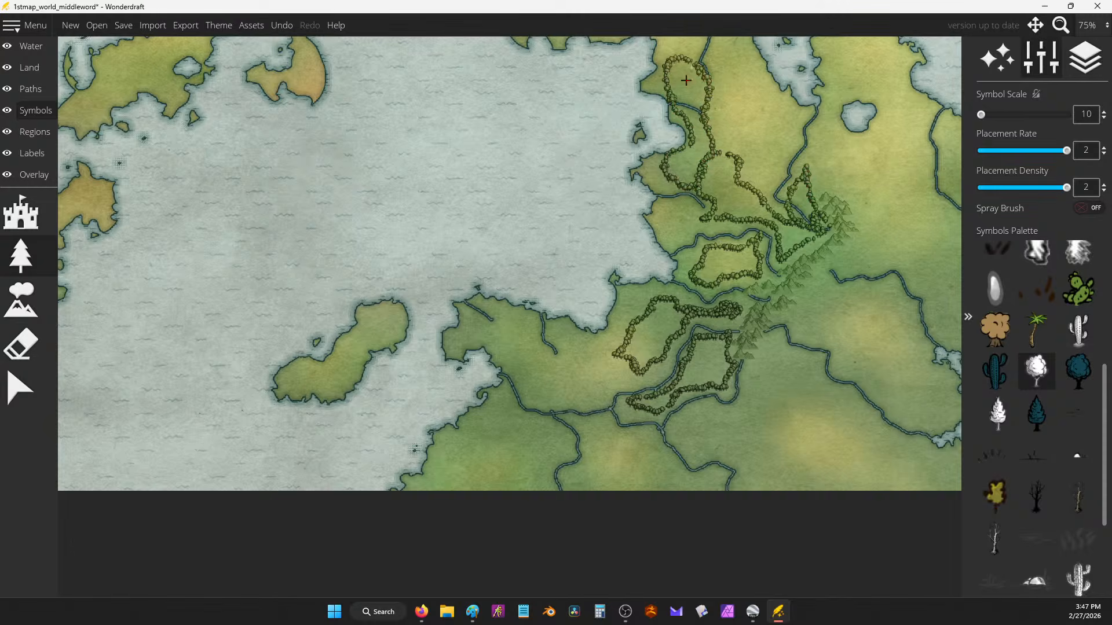
Step: Outline forests with bushes along the land's western edge and coast, and further west
drag(675, 251, 693, 194)
mouse_move(646, 242)
mouse_down()
mouse_move(635, 268)
mouse_move(647, 274)
mouse_move(603, 292)
mouse_move(585, 331)
mouse_up()
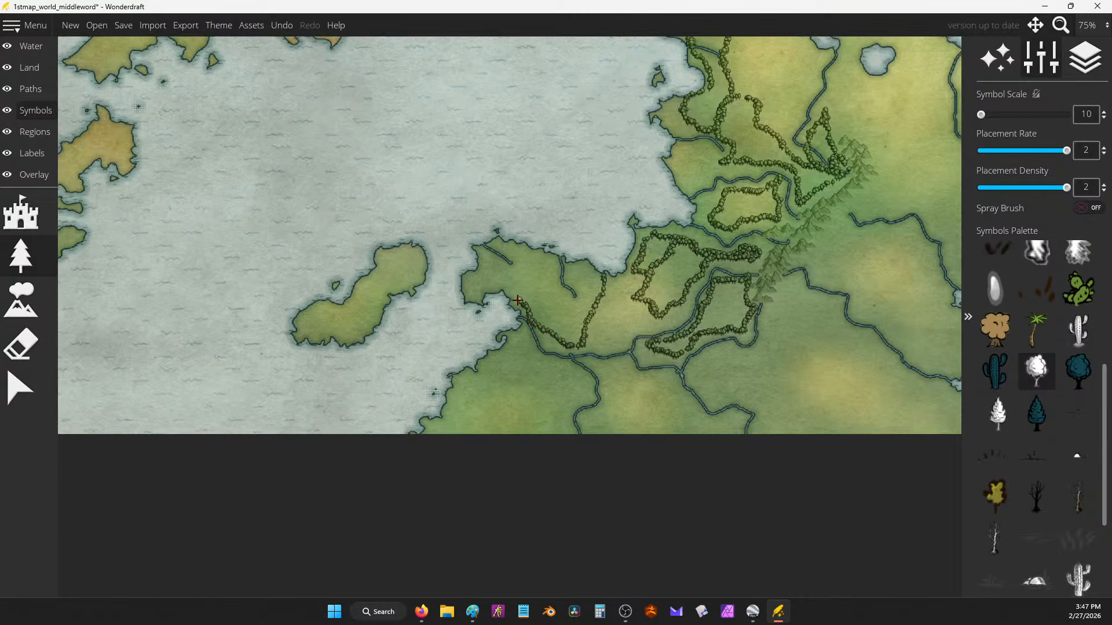
mouse_move(517, 300)
mouse_down()
mouse_move(478, 287)
mouse_move(480, 248)
mouse_up()
mouse_move(546, 270)
mouse_down()
mouse_move(603, 283)
mouse_move(575, 274)
mouse_move(509, 343)
mouse_move(546, 334)
mouse_move(590, 346)
mouse_move(610, 373)
mouse_move(712, 305)
mouse_move(627, 282)
mouse_up()
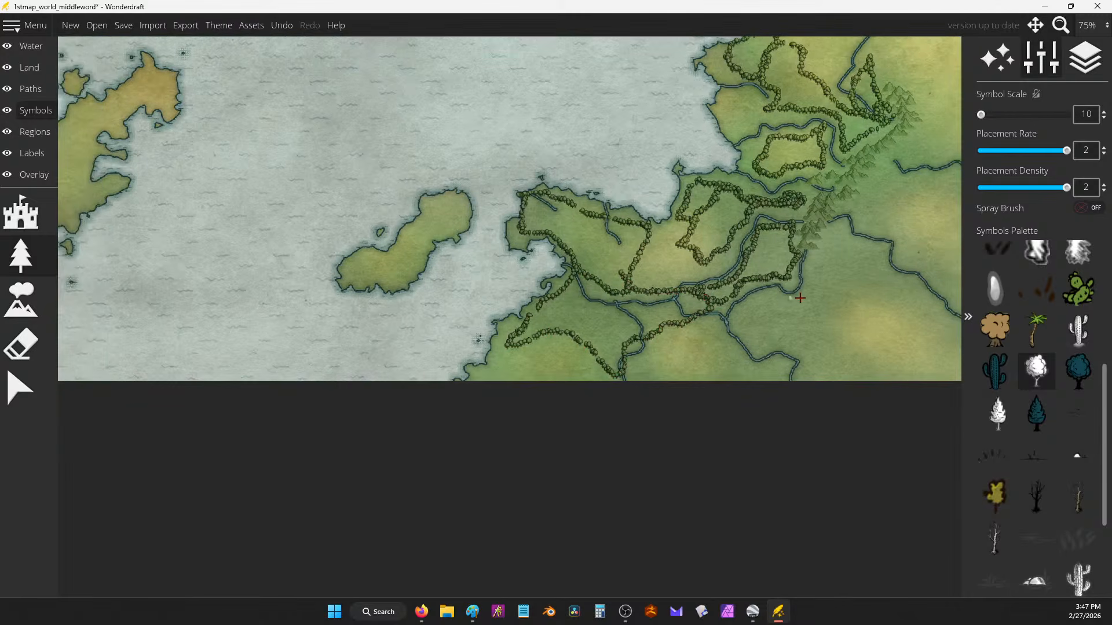
drag(801, 298, 692, 255)
mouse_move(687, 212)
mouse_down()
mouse_move(733, 200)
mouse_move(708, 338)
mouse_up()
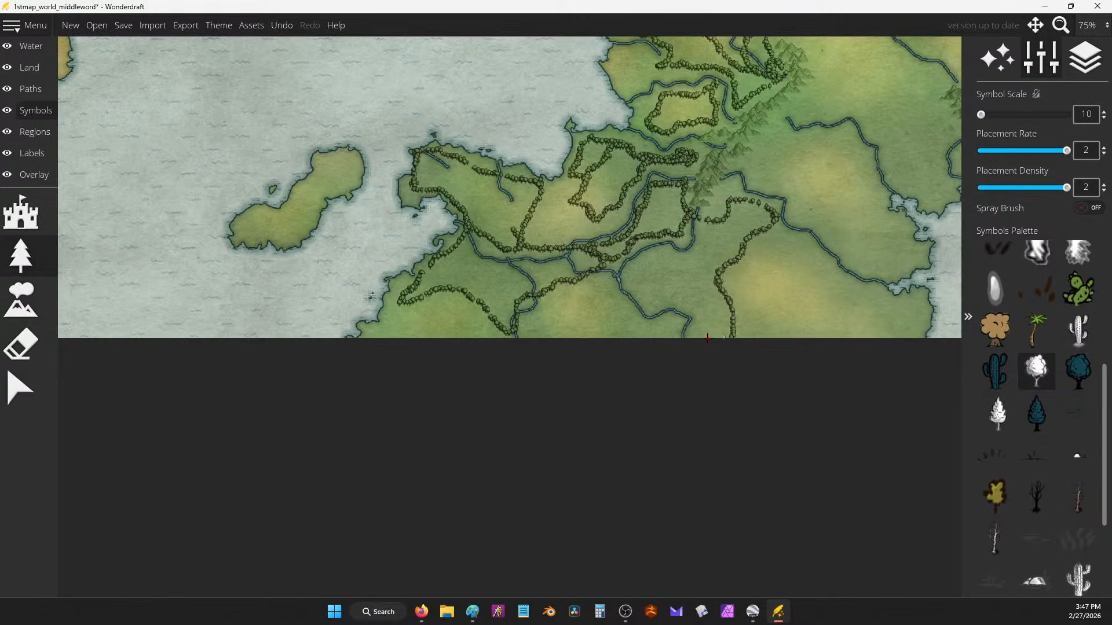
drag(614, 319, 593, 256)
drag(728, 205, 832, 312)
Step: Loop bushes around the central island, redoing one stroke, and outline forest on the upper island
drag(573, 224, 754, 205)
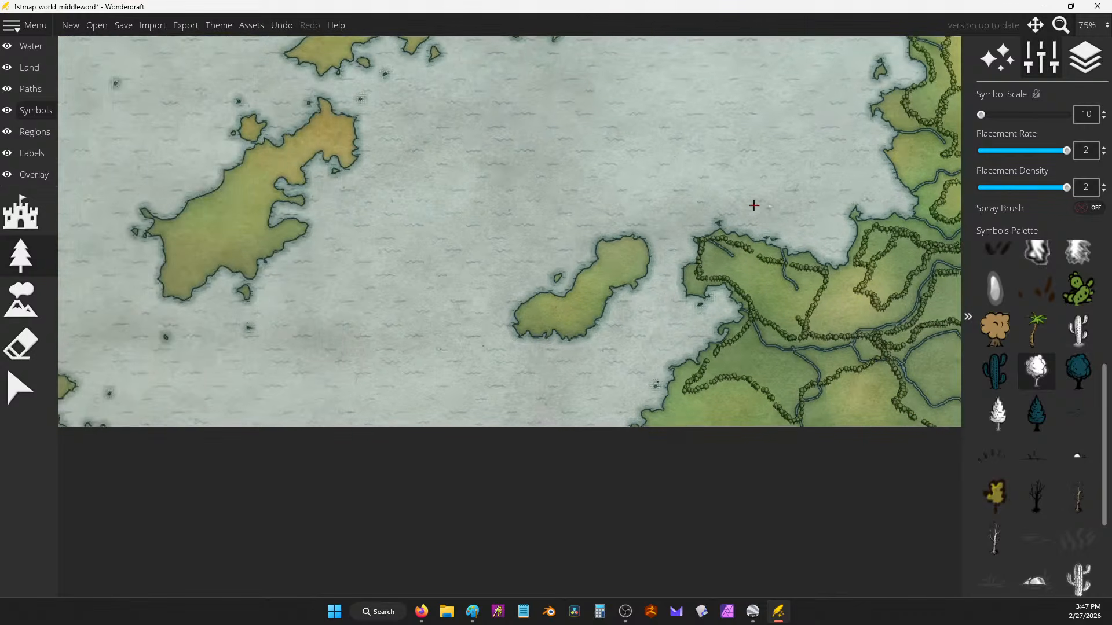
drag(615, 233, 600, 279)
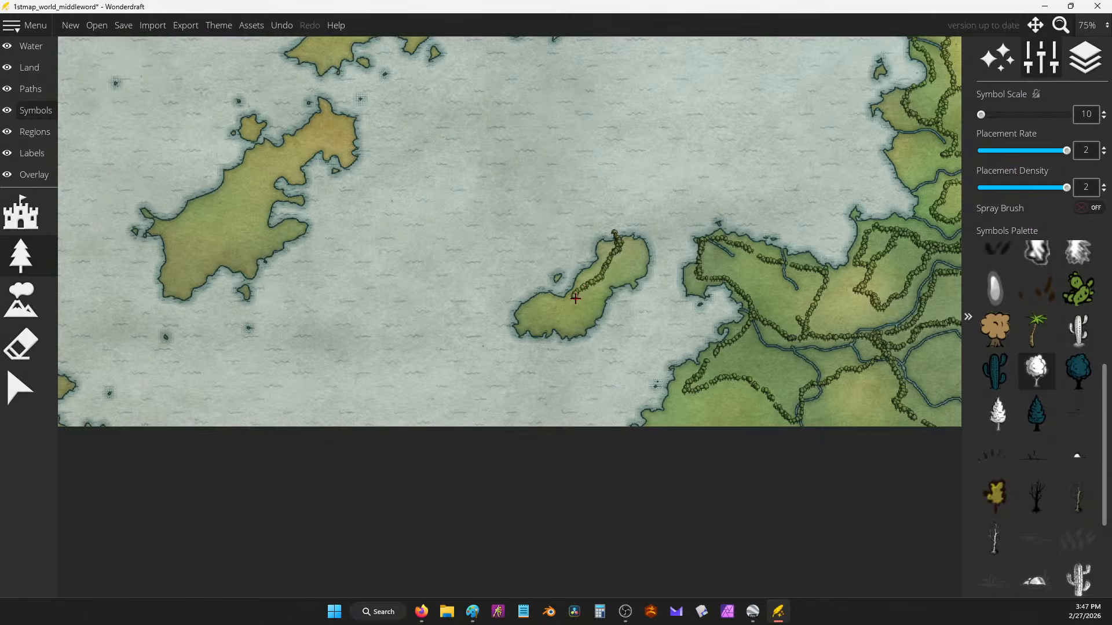
key(ctrl+z)
mouse_move(539, 351)
mouse_down()
mouse_move(591, 298)
mouse_move(585, 223)
mouse_move(522, 333)
mouse_move(565, 348)
mouse_up()
drag(566, 187, 686, 222)
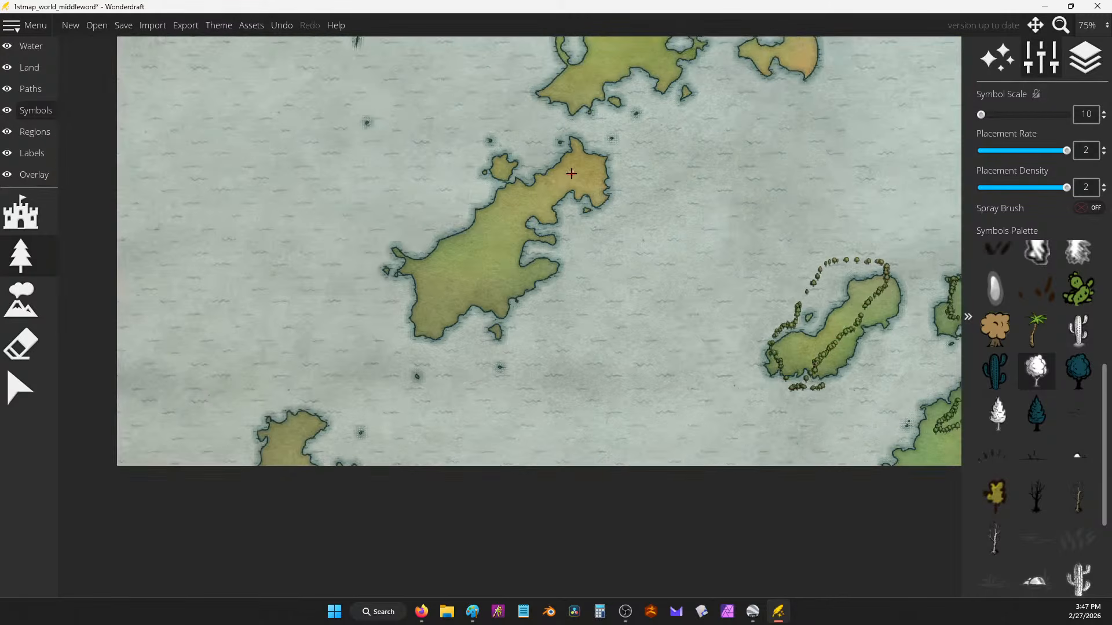
mouse_move(523, 186)
mouse_down()
mouse_move(479, 257)
mouse_move(421, 304)
mouse_move(416, 265)
mouse_move(491, 231)
mouse_move(537, 170)
mouse_up()
drag(610, 156, 621, 358)
mouse_move(738, 190)
mouse_down()
mouse_move(642, 233)
mouse_move(564, 307)
mouse_move(686, 201)
mouse_move(572, 374)
mouse_up()
Step: Paint a line of trees on the eastern land after moving to the northern area
drag(453, 148, 614, 278)
drag(230, 196, 486, 200)
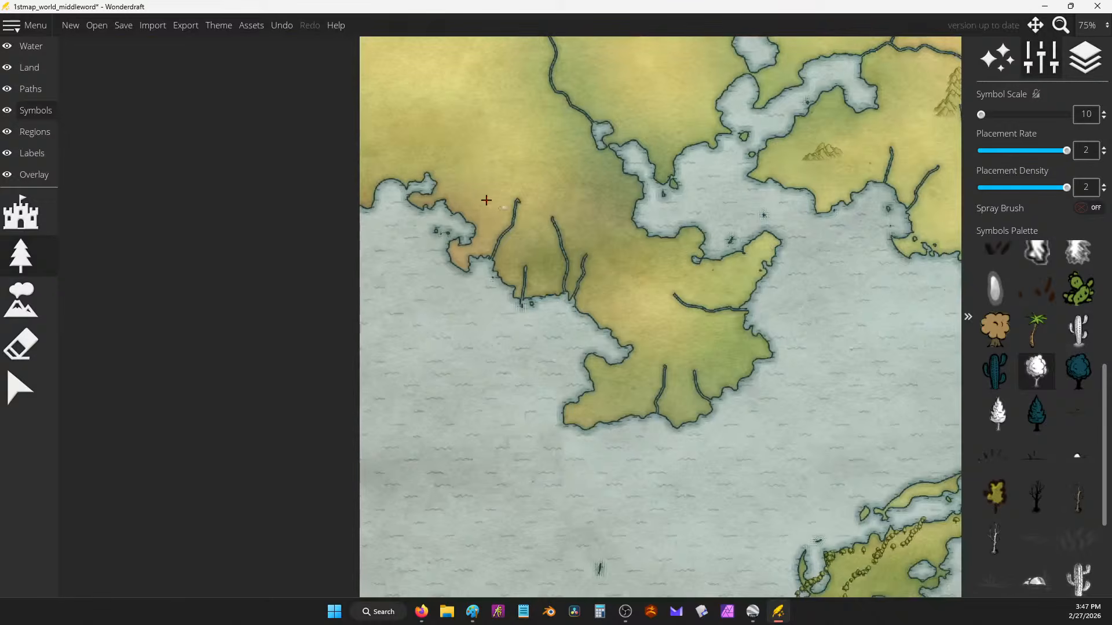
scroll(487, 155, down, 5)
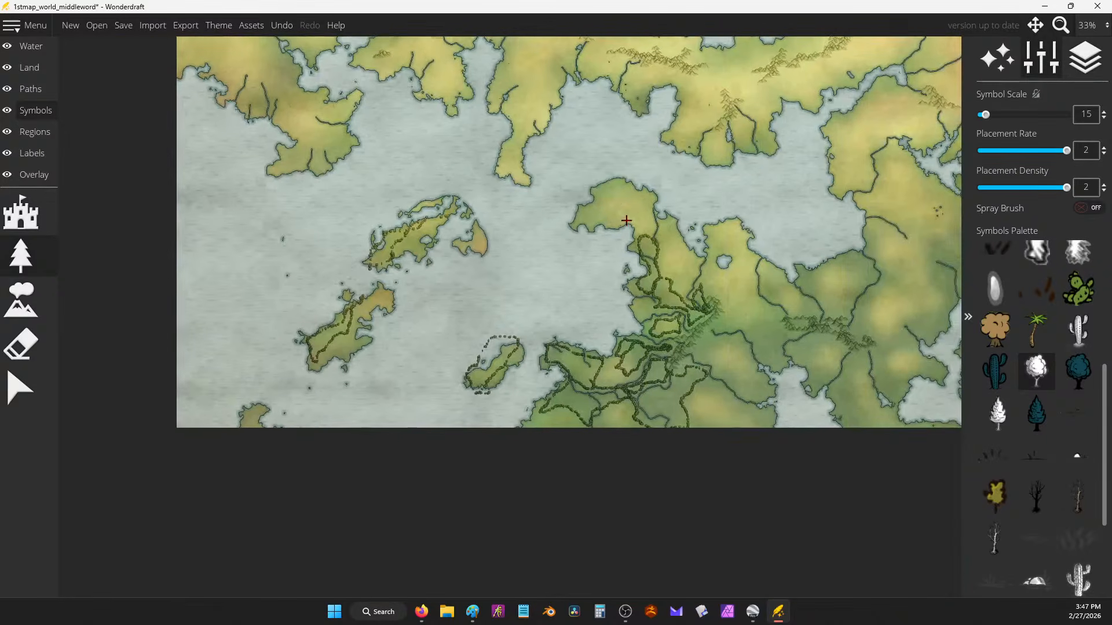
scroll(725, 301, up, 4)
mouse_move(674, 284)
mouse_down()
mouse_move(720, 266)
mouse_move(765, 289)
mouse_move(906, 319)
mouse_move(902, 371)
mouse_move(856, 402)
mouse_move(799, 347)
mouse_move(715, 324)
mouse_move(676, 283)
mouse_move(724, 273)
mouse_up()
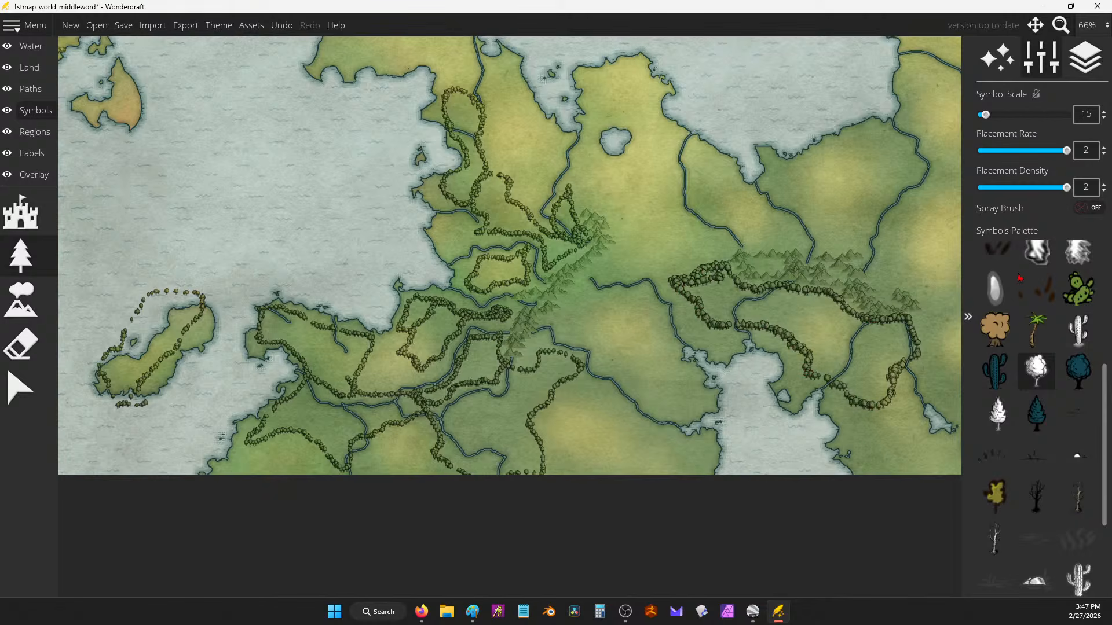
Step: Turn Spray Brush on at size 91 and spray dense trees over the eastern, western and northern land
click(1096, 209)
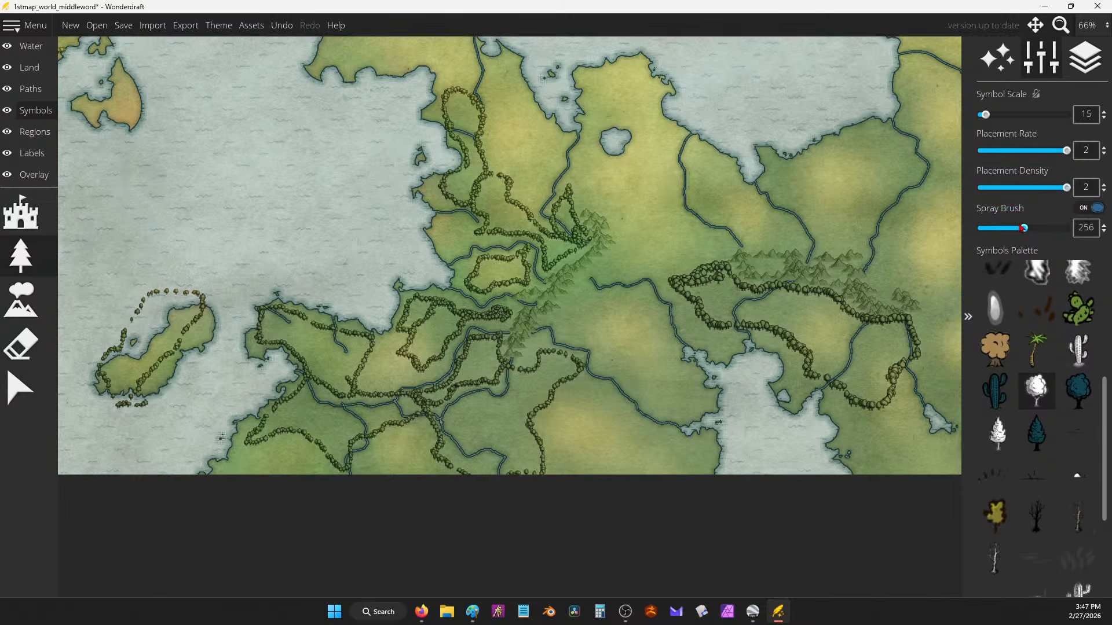
drag(1006, 229, 992, 229)
mouse_move(730, 289)
mouse_down()
mouse_move(819, 315)
mouse_move(796, 303)
mouse_move(851, 354)
mouse_move(829, 367)
mouse_move(860, 374)
mouse_move(871, 391)
mouse_move(892, 352)
mouse_move(857, 321)
mouse_up()
mouse_move(463, 315)
mouse_down()
mouse_move(432, 337)
mouse_move(420, 313)
mouse_move(419, 344)
mouse_move(476, 284)
mouse_move(514, 268)
mouse_move(491, 194)
mouse_move(551, 246)
mouse_move(565, 239)
mouse_move(559, 214)
mouse_move(471, 201)
mouse_move(467, 115)
mouse_move(475, 146)
mouse_up()
drag(497, 235, 578, 129)
Step: Spray forests along the southern edge and across the western, right, northern and lower-left islands
mouse_move(565, 219)
mouse_down()
mouse_move(462, 275)
mouse_move(463, 321)
mouse_move(429, 341)
mouse_move(394, 316)
mouse_move(356, 316)
mouse_move(405, 290)
mouse_move(370, 225)
mouse_move(400, 246)
mouse_move(428, 237)
mouse_move(440, 295)
mouse_move(529, 307)
mouse_move(614, 269)
mouse_move(544, 290)
mouse_move(556, 330)
mouse_move(599, 335)
mouse_move(555, 350)
mouse_move(565, 360)
mouse_up()
key(ctrl+z)
drag(591, 237, 594, 391)
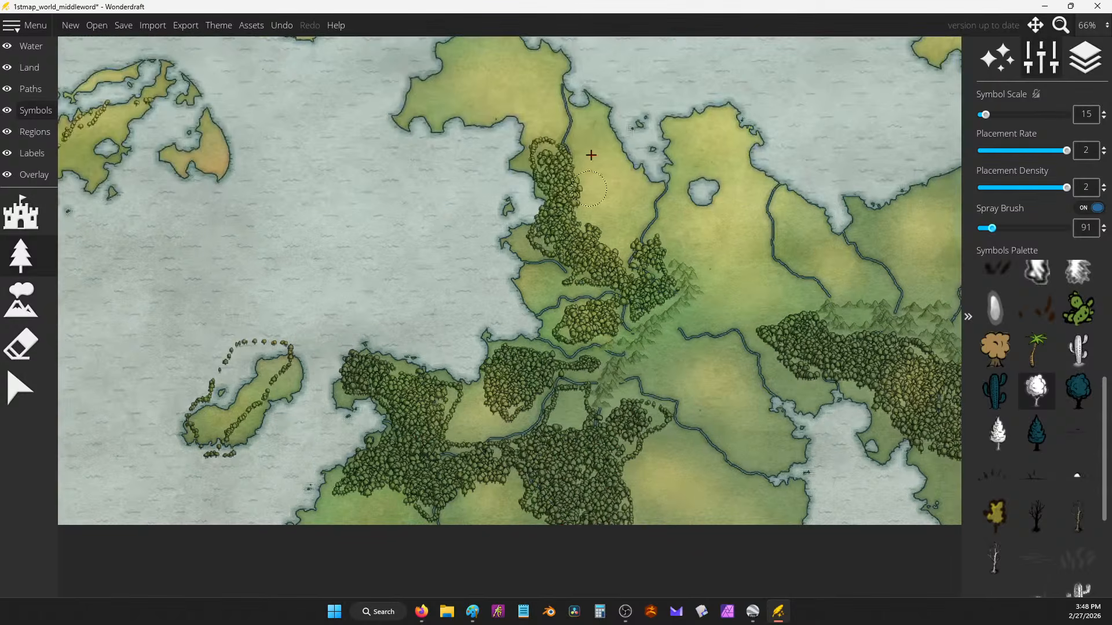
mouse_move(297, 61)
mouse_down()
mouse_move(575, 239)
mouse_move(579, 151)
mouse_up()
mouse_move(405, 255)
mouse_down()
mouse_move(394, 272)
mouse_move(466, 199)
mouse_up()
mouse_move(709, 346)
mouse_down()
mouse_move(691, 355)
mouse_move(752, 297)
mouse_up()
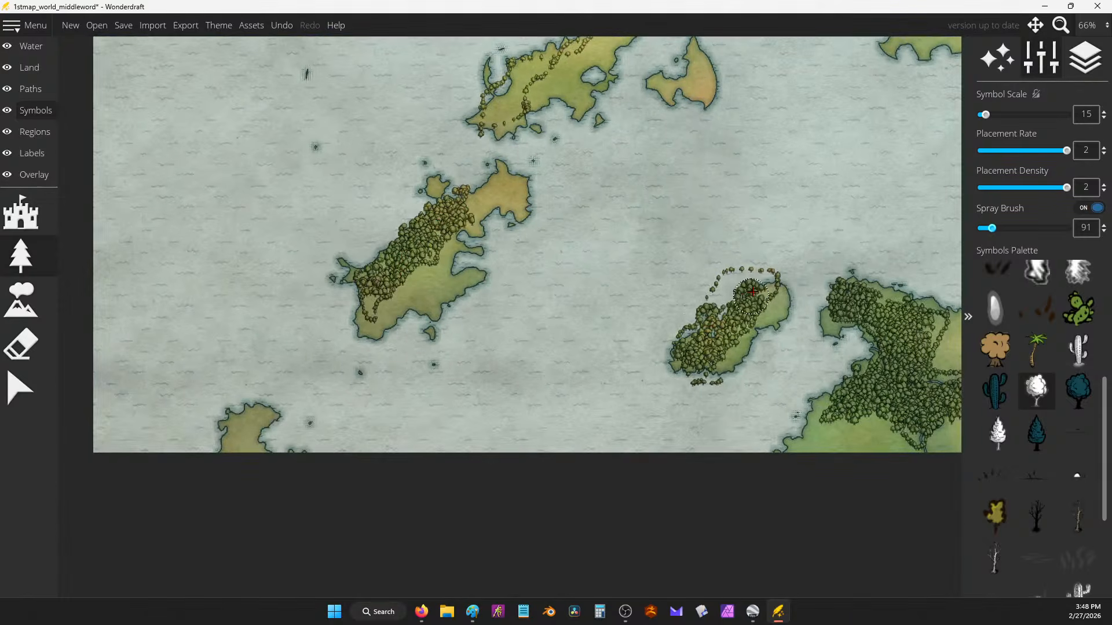
mouse_move(547, 93)
mouse_down()
mouse_move(586, 258)
mouse_move(543, 272)
mouse_move(637, 197)
mouse_up()
mouse_move(307, 558)
mouse_down()
mouse_move(395, 371)
mouse_move(359, 400)
mouse_move(360, 433)
mouse_up()
Step: Add tree clumps near the coast and in the east, plus the small island and southeast landmass
scroll(560, 175, down, 5)
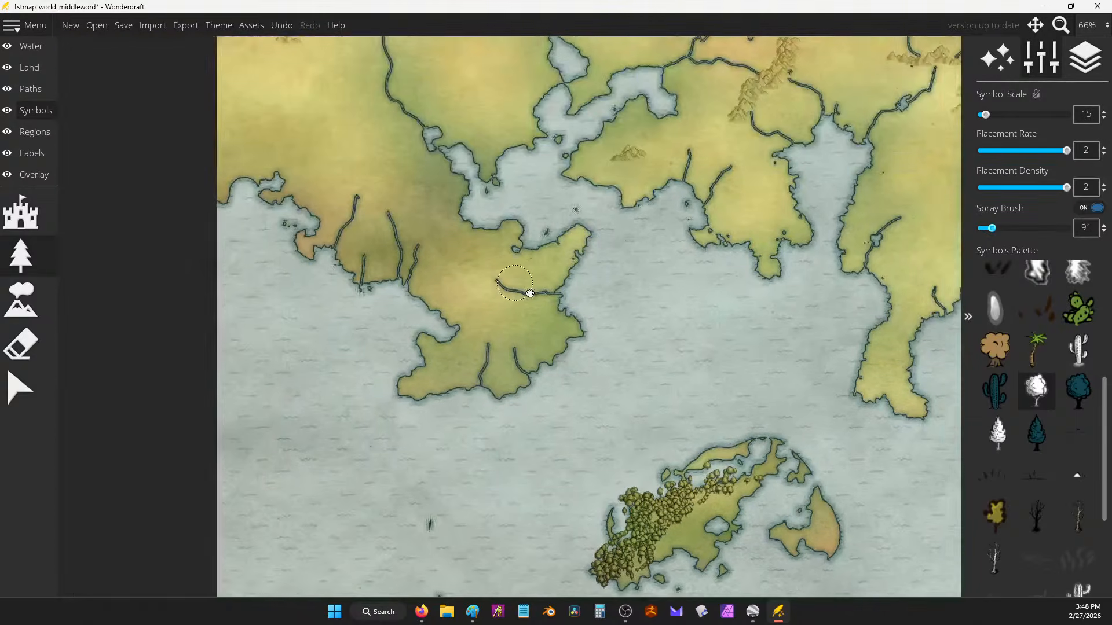
scroll(601, 222, up, 3)
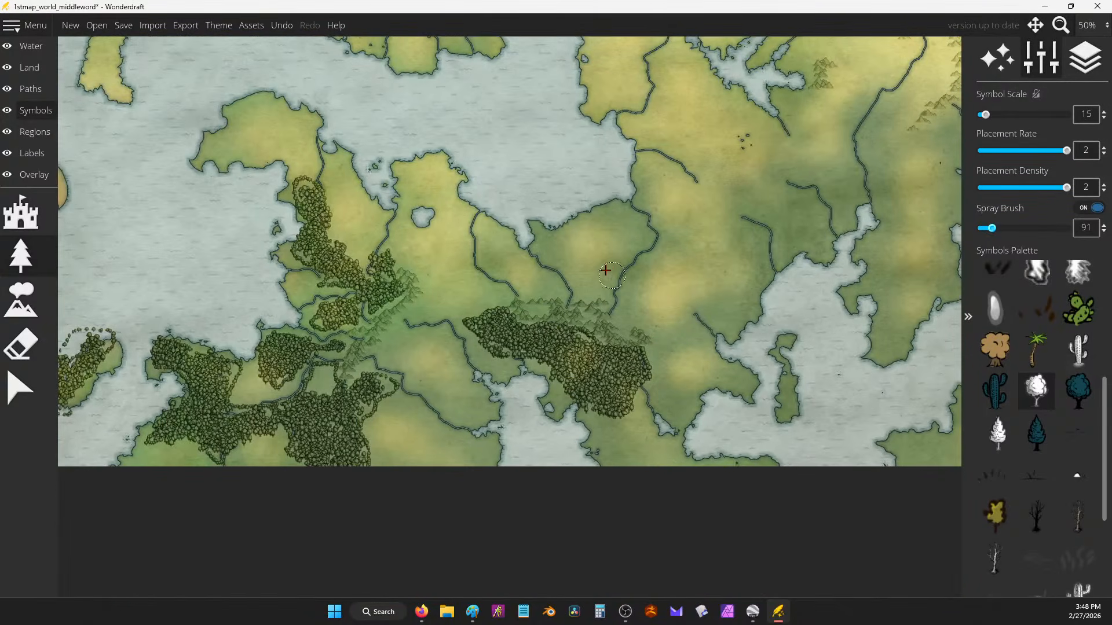
mouse_move(566, 236)
mouse_down()
mouse_move(575, 267)
mouse_move(581, 234)
mouse_move(641, 209)
mouse_move(662, 240)
mouse_move(644, 278)
mouse_move(655, 309)
mouse_move(699, 198)
mouse_up()
drag(732, 146, 764, 165)
mouse_move(831, 184)
mouse_down()
mouse_move(827, 236)
mouse_move(890, 221)
mouse_move(851, 174)
mouse_move(856, 122)
mouse_move(796, 146)
mouse_move(767, 129)
mouse_move(770, 142)
mouse_move(725, 151)
mouse_move(746, 177)
mouse_up()
mouse_move(618, 402)
mouse_down()
mouse_move(619, 348)
mouse_move(676, 362)
mouse_move(599, 342)
mouse_move(628, 268)
mouse_move(661, 271)
mouse_move(625, 223)
mouse_move(673, 220)
mouse_move(714, 188)
mouse_up()
drag(742, 264, 748, 290)
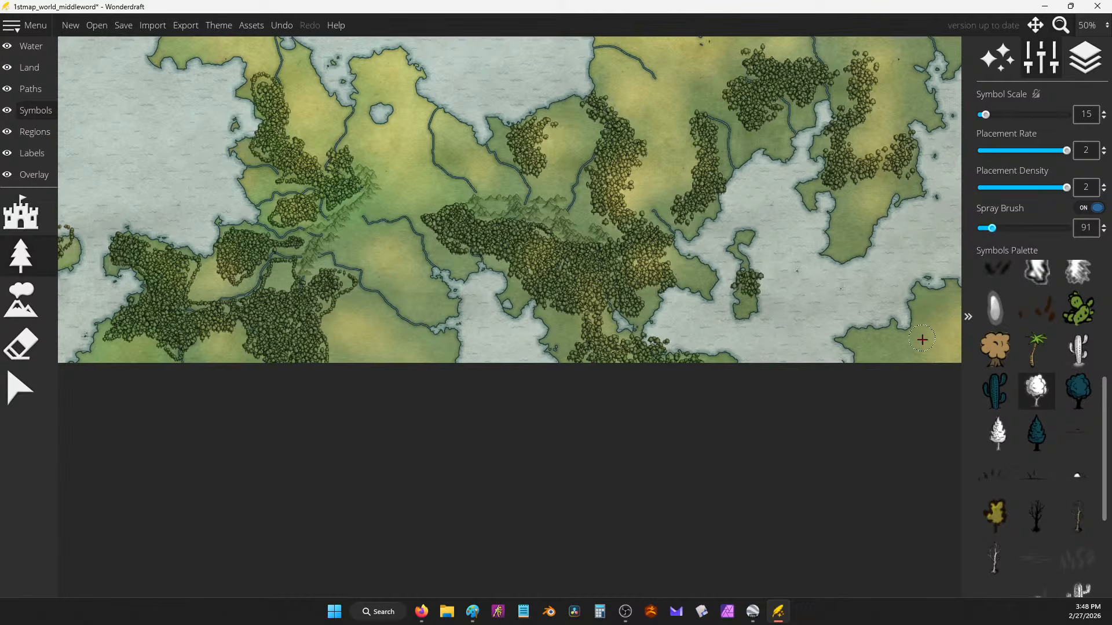
mouse_move(921, 340)
mouse_down()
mouse_move(885, 352)
mouse_move(942, 317)
mouse_up()
Step: Spray trees along the southern coast, an eastern band, the eastern peninsula and the central land
drag(491, 284, 617, 275)
mouse_move(463, 293)
mouse_down()
mouse_move(571, 342)
mouse_move(568, 326)
mouse_up()
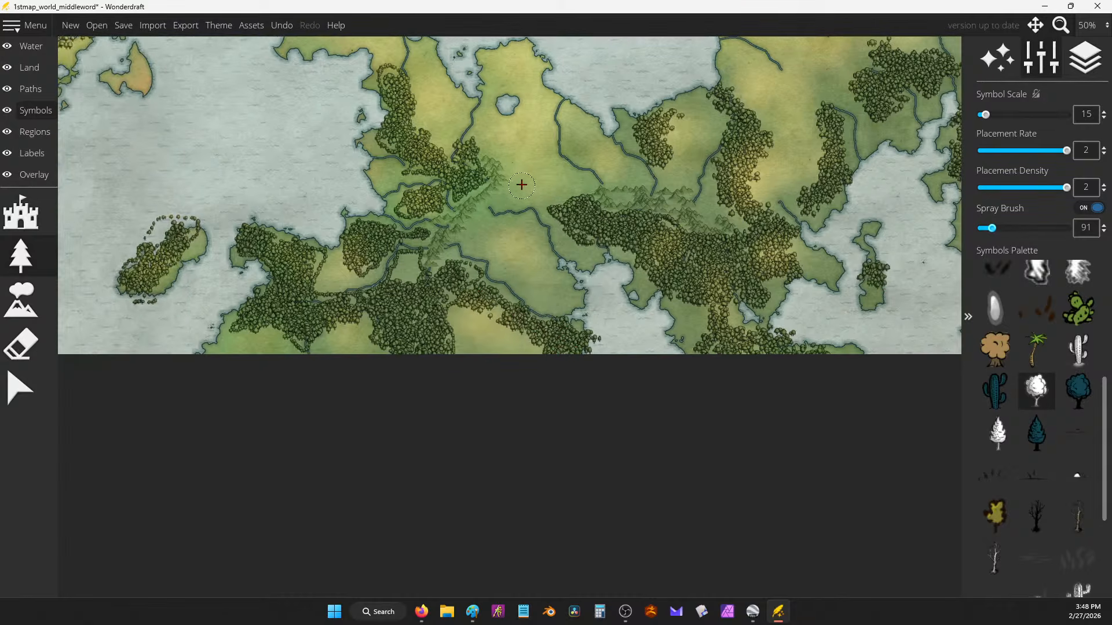
mouse_move(522, 185)
mouse_down()
mouse_move(560, 209)
mouse_move(582, 196)
mouse_move(587, 228)
mouse_up()
mouse_move(676, 171)
mouse_down()
mouse_move(724, 209)
mouse_move(715, 214)
mouse_move(744, 217)
mouse_move(755, 182)
mouse_move(798, 172)
mouse_move(801, 188)
mouse_move(826, 159)
mouse_move(747, 217)
mouse_move(744, 255)
mouse_move(802, 198)
mouse_move(840, 224)
mouse_move(792, 183)
mouse_move(795, 153)
mouse_move(841, 140)
mouse_move(917, 149)
mouse_move(906, 165)
mouse_move(927, 229)
mouse_move(905, 323)
mouse_move(911, 267)
mouse_move(880, 262)
mouse_move(887, 217)
mouse_move(928, 237)
mouse_move(934, 278)
mouse_move(916, 192)
mouse_up()
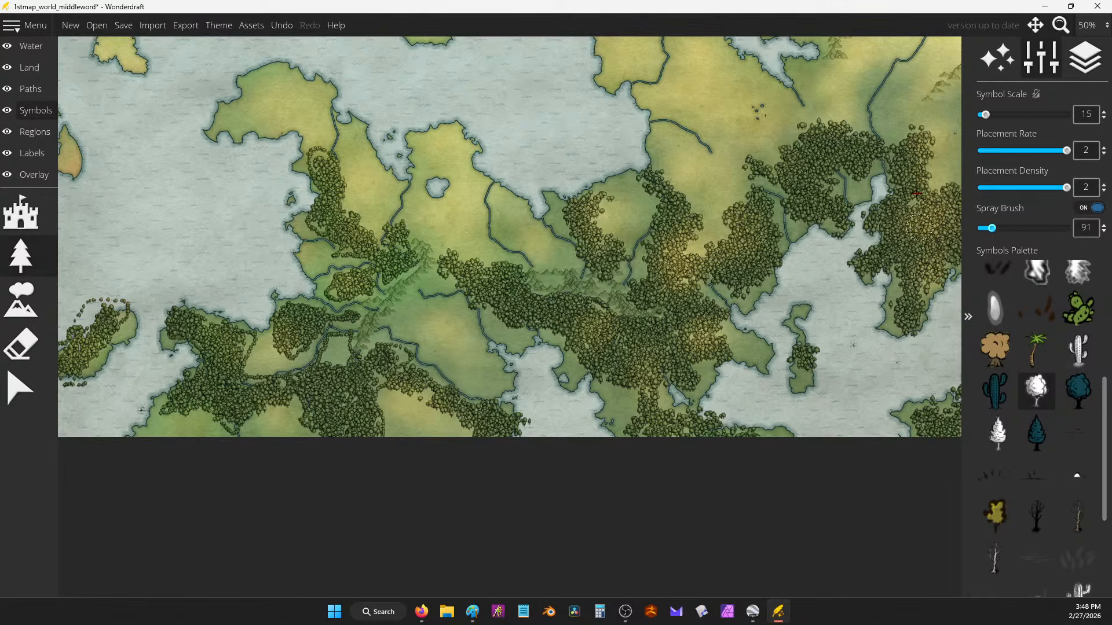
drag(913, 311, 901, 321)
drag(439, 226, 599, 212)
mouse_move(519, 174)
mouse_down()
mouse_move(511, 198)
mouse_move(537, 224)
mouse_up()
drag(558, 275, 541, 251)
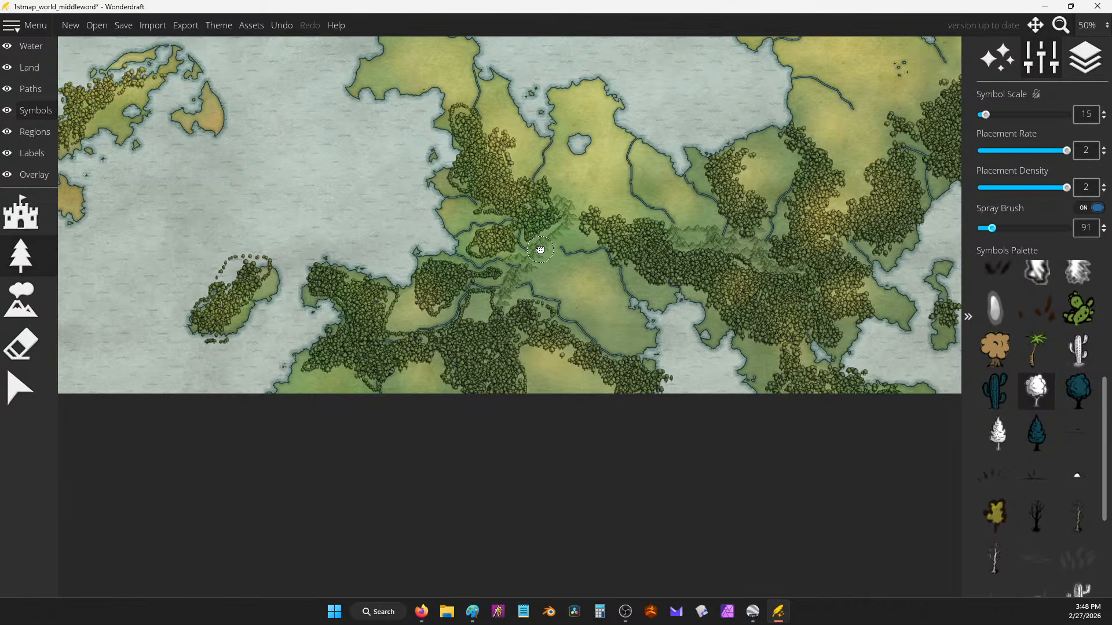
drag(541, 251, 548, 238)
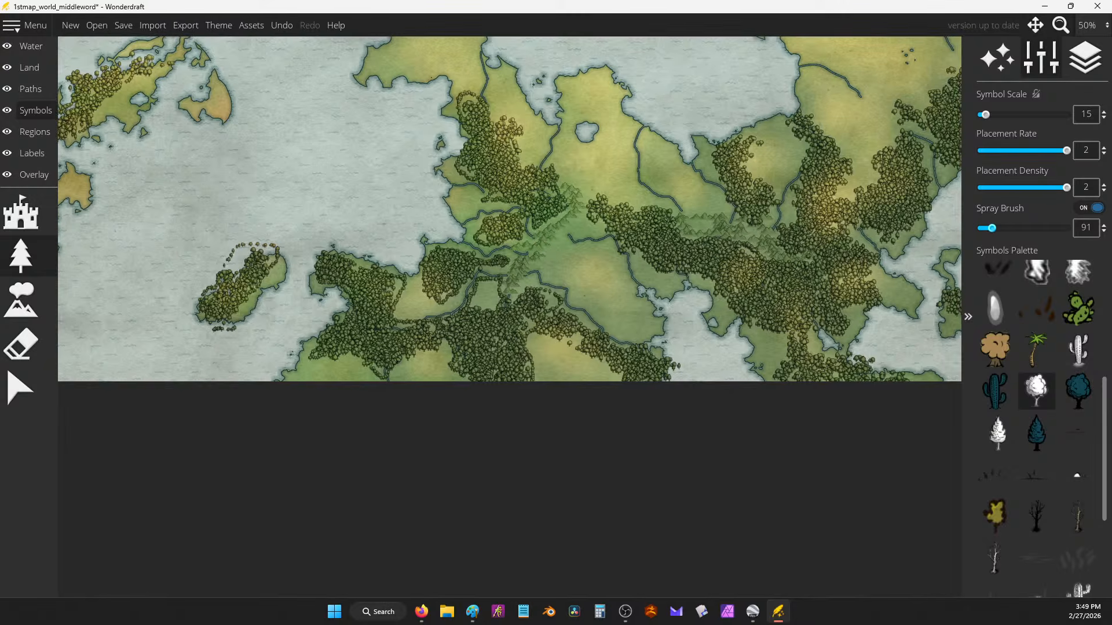
Step: Glance at the notes document in Google Docs, then minimize the browser
key(alt+Tab)
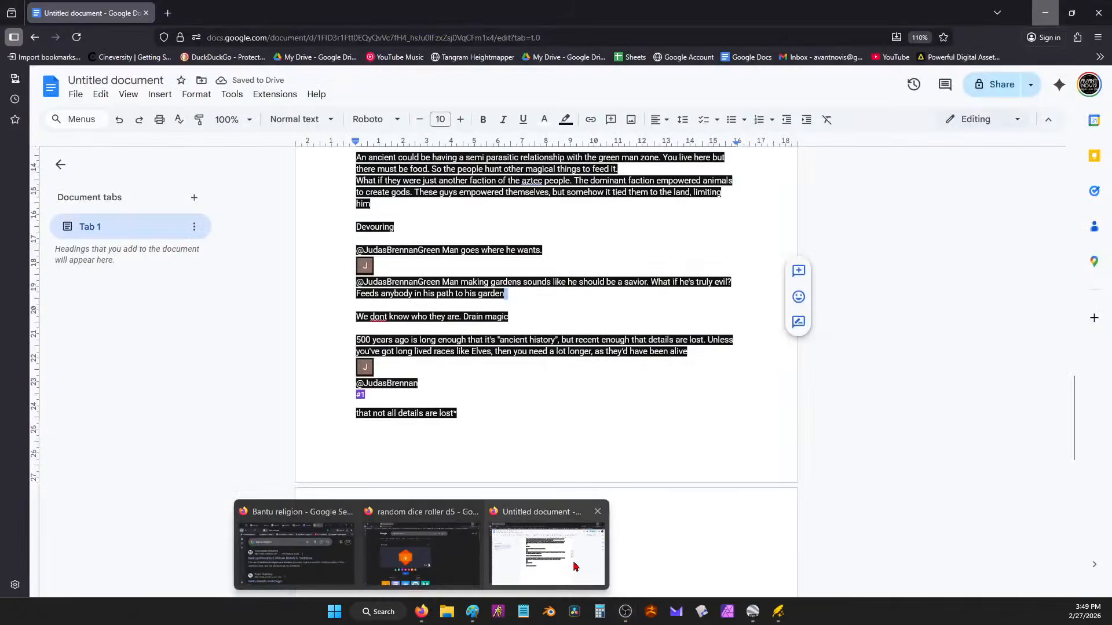
click(577, 564)
click(525, 415)
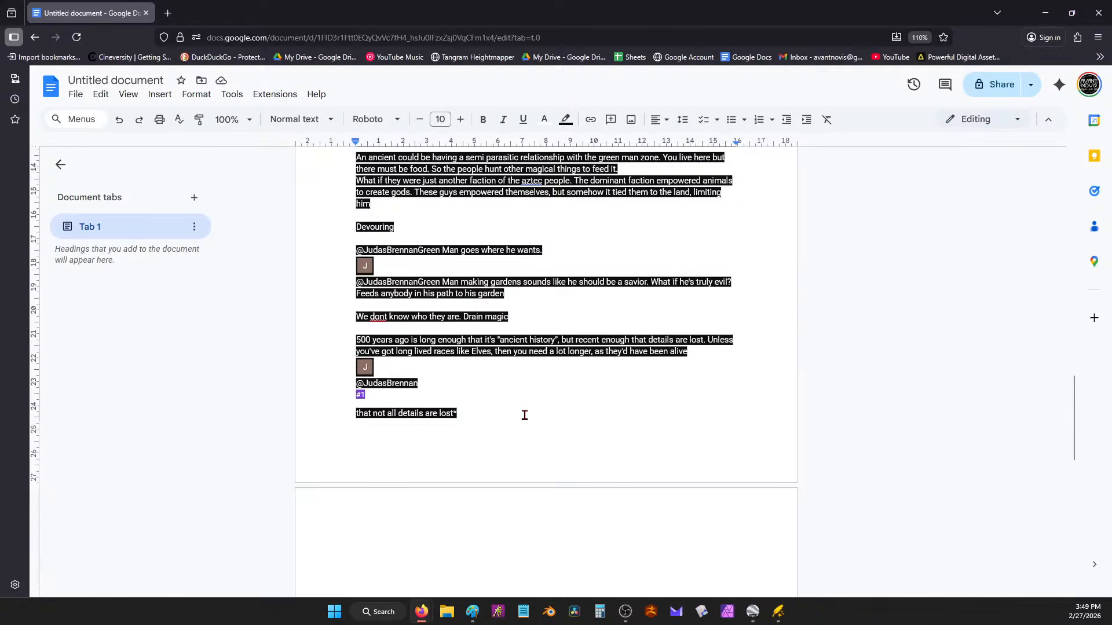
scroll(525, 415, down, 3)
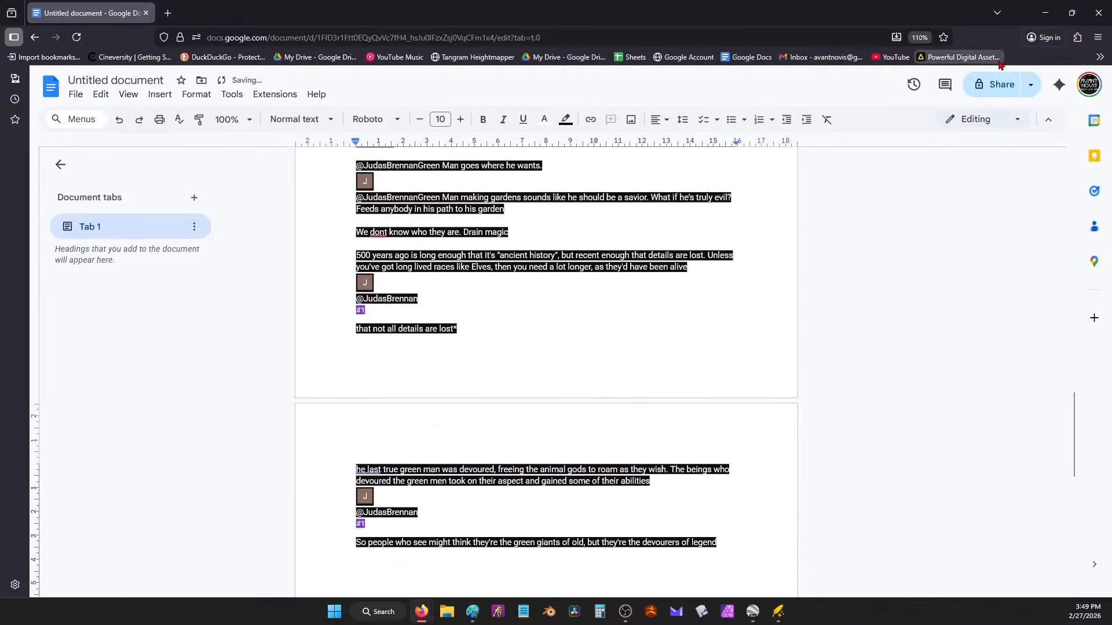
click(1046, 13)
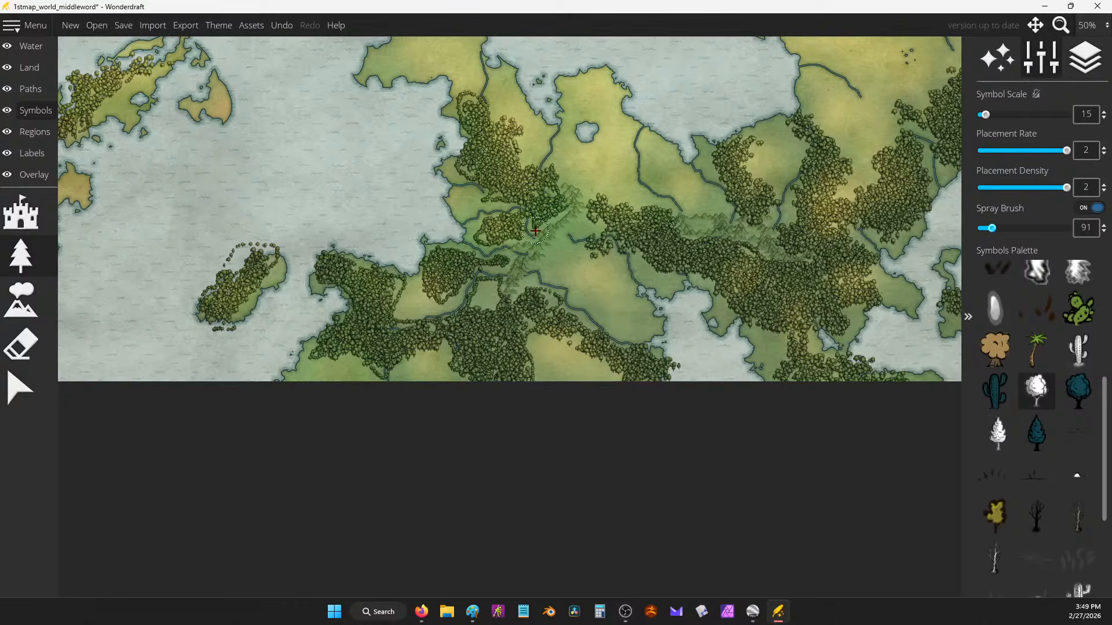
Step: Spray trees from the central forest toward the northeast and in the southeast
mouse_move(644, 208)
mouse_down()
mouse_move(697, 195)
mouse_move(713, 201)
mouse_move(707, 190)
mouse_move(758, 174)
mouse_up()
drag(808, 145, 835, 167)
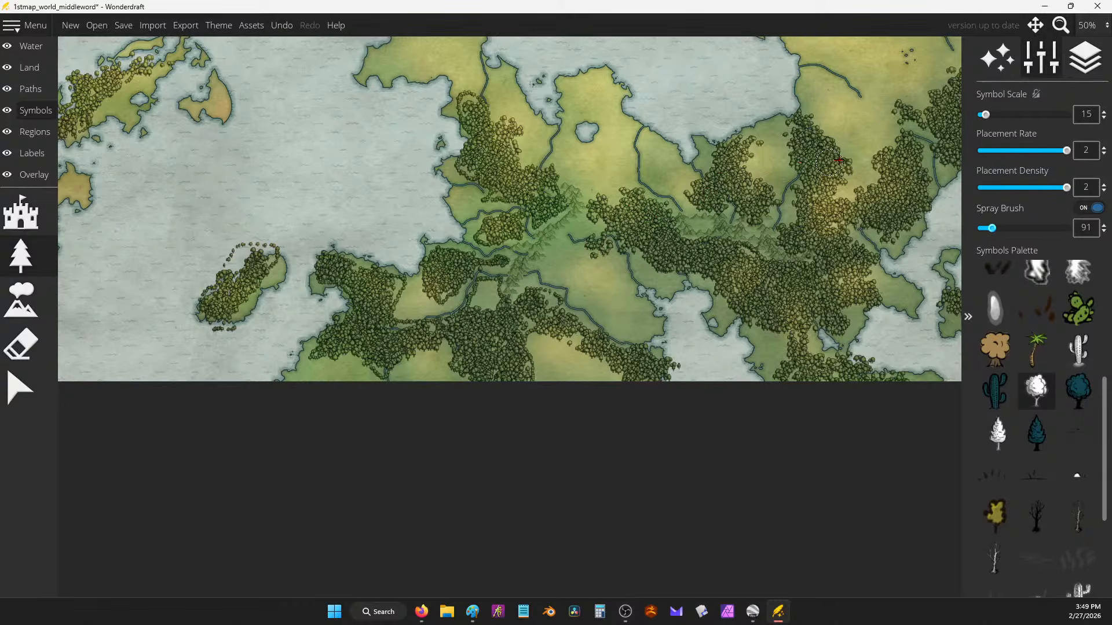
mouse_move(897, 111)
mouse_down()
mouse_move(732, 230)
mouse_move(754, 224)
mouse_move(777, 251)
mouse_up()
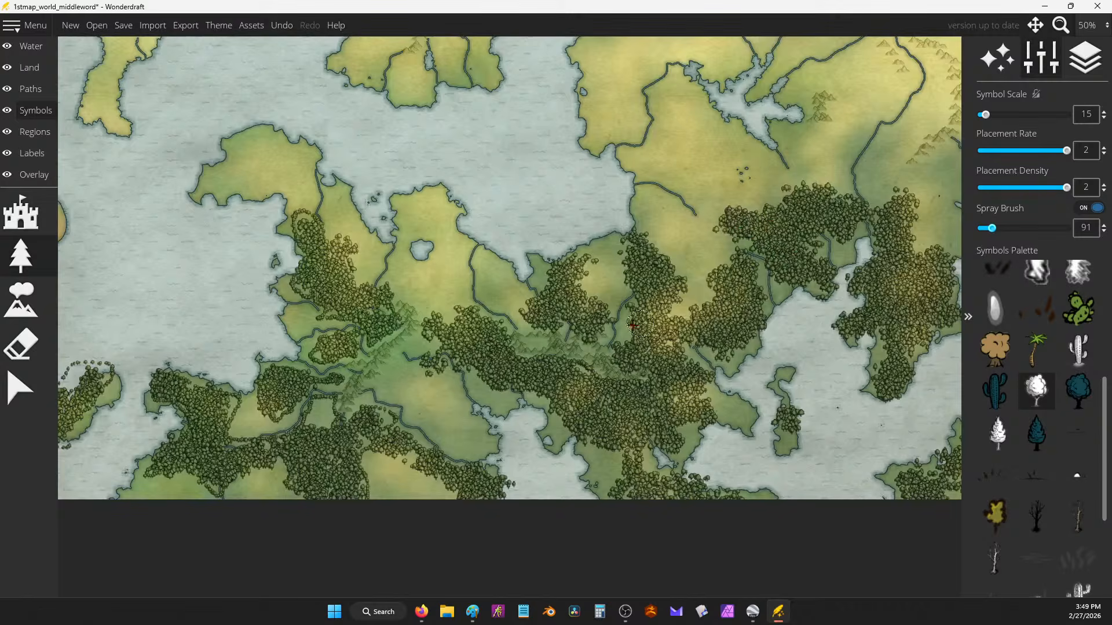
drag(633, 325, 701, 203)
drag(680, 317, 683, 318)
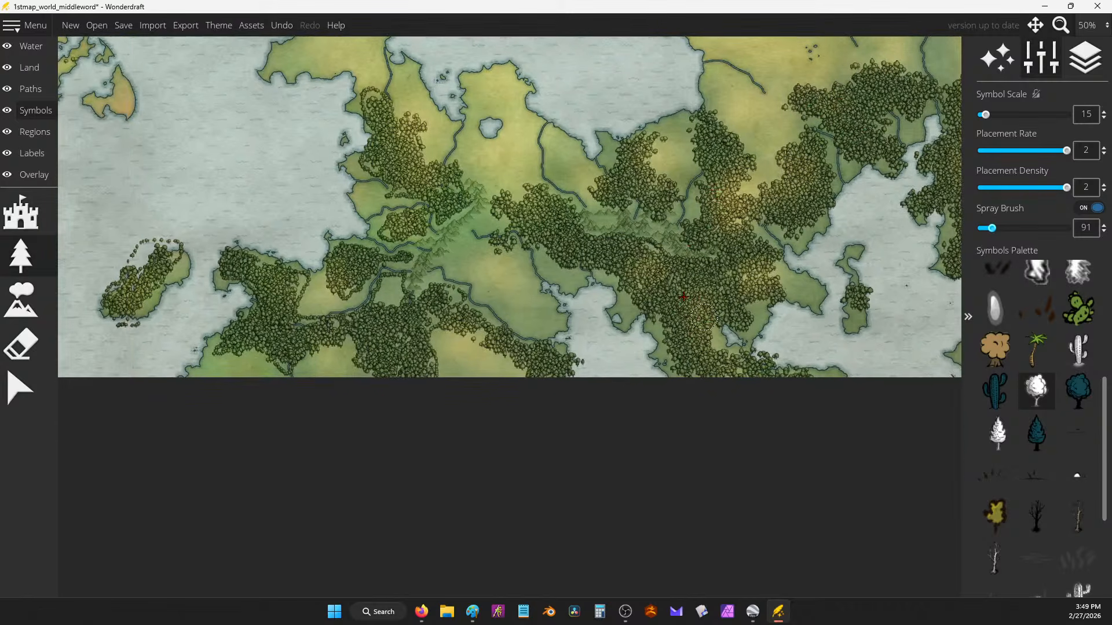
Step: Thicken the southern forest and cover the orange island, the peninsulas and the eastern land with trees
drag(588, 306, 739, 268)
drag(501, 325, 489, 303)
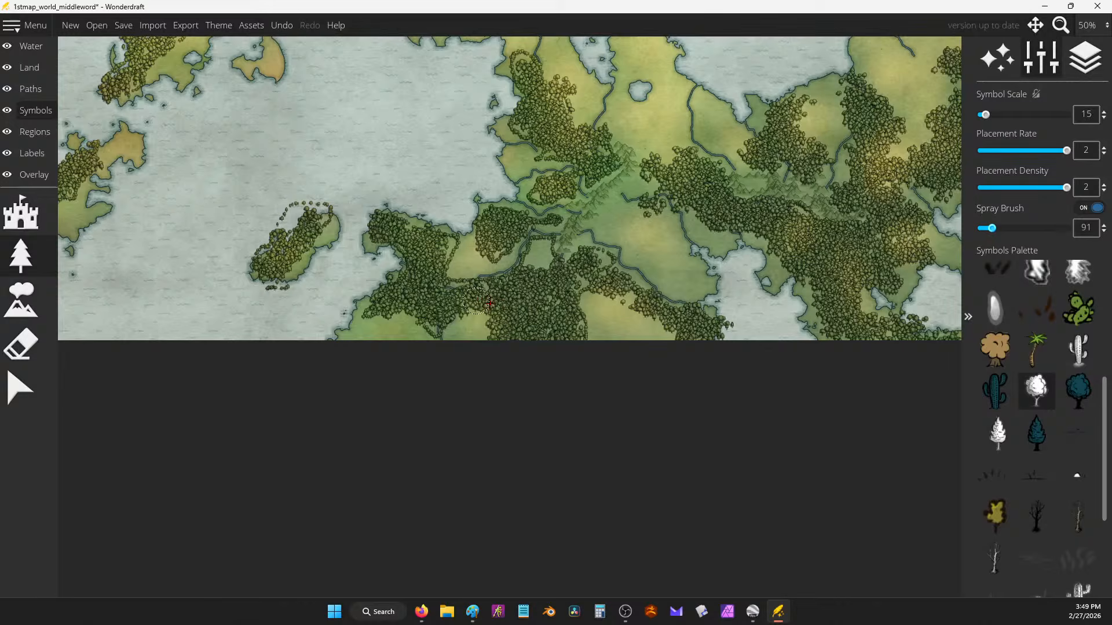
mouse_move(551, 278)
mouse_down()
mouse_move(540, 254)
mouse_move(682, 348)
mouse_up()
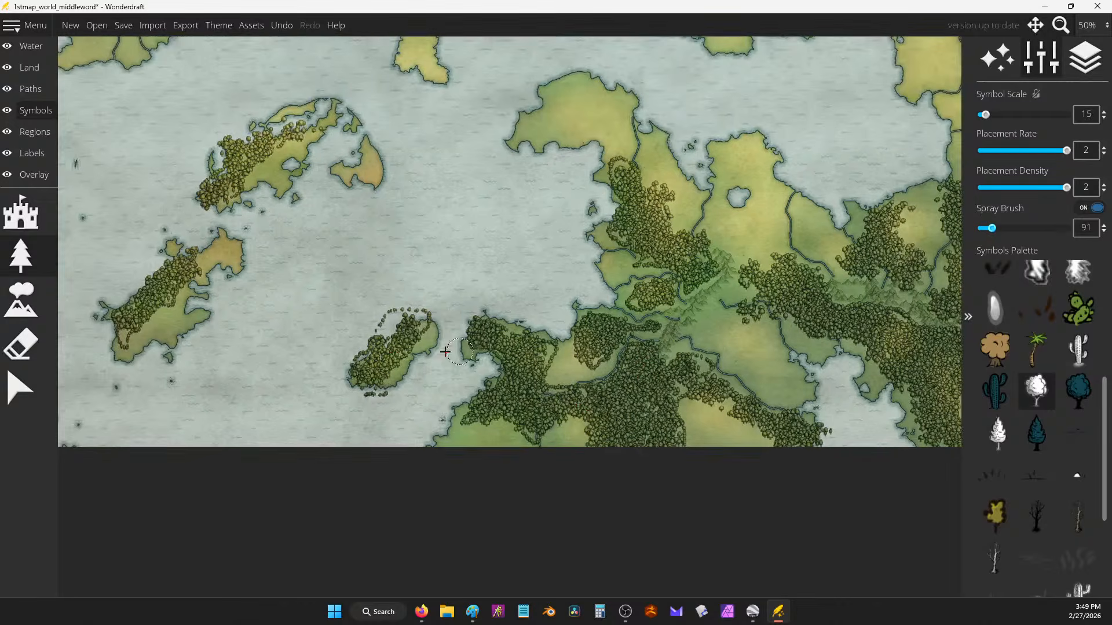
drag(436, 284, 544, 412)
drag(503, 356, 513, 334)
mouse_move(546, 297)
mouse_down()
mouse_move(546, 354)
mouse_move(577, 267)
mouse_up()
mouse_move(268, 281)
mouse_down()
mouse_move(242, 287)
mouse_move(269, 262)
mouse_move(287, 271)
mouse_move(299, 261)
mouse_move(252, 235)
mouse_move(256, 213)
mouse_move(269, 219)
mouse_move(268, 230)
mouse_move(191, 159)
mouse_move(164, 153)
mouse_move(210, 191)
mouse_up()
mouse_move(763, 369)
mouse_down()
mouse_move(771, 413)
mouse_move(795, 417)
mouse_up()
Step: Spray trees up the central peninsula, the eastern landmass and coast, and near the lake shore, undoing one cluster
mouse_move(833, 356)
mouse_down()
mouse_move(680, 384)
mouse_move(659, 426)
mouse_up()
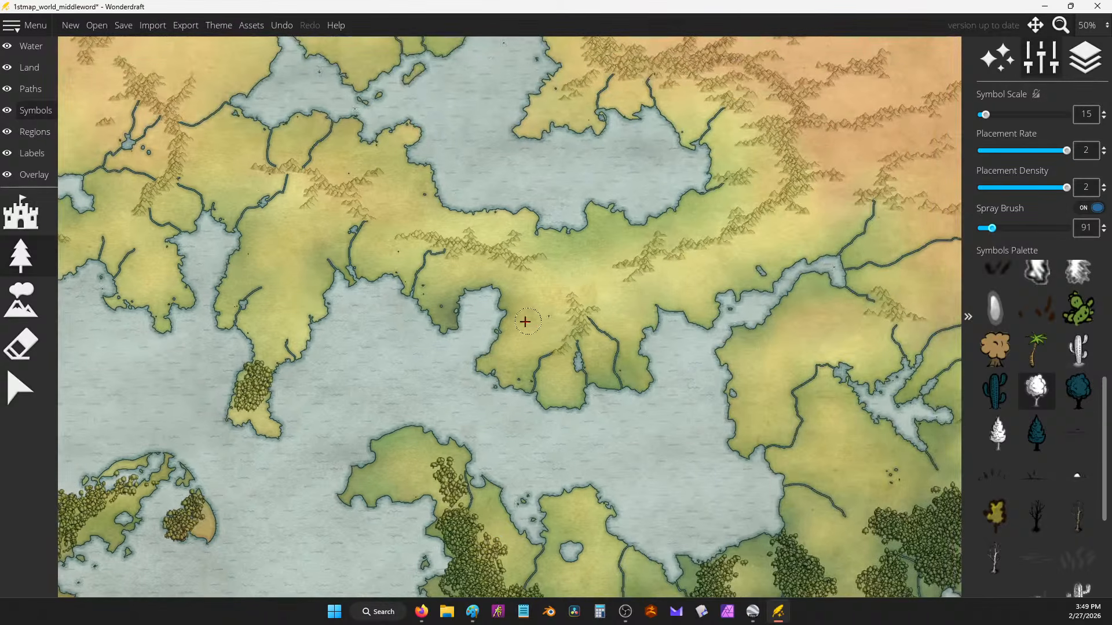
mouse_move(535, 332)
mouse_down()
mouse_move(537, 356)
mouse_move(550, 351)
mouse_up()
mouse_move(641, 312)
mouse_down()
mouse_move(605, 348)
mouse_move(633, 312)
mouse_move(605, 333)
mouse_move(605, 355)
mouse_up()
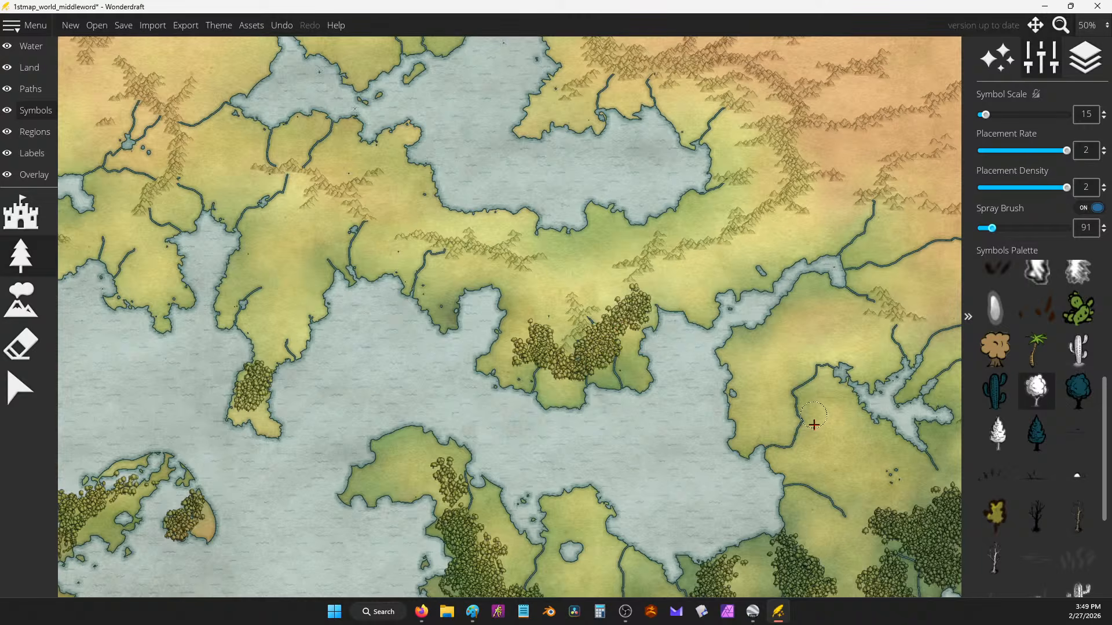
mouse_move(814, 425)
mouse_down()
mouse_move(819, 399)
mouse_move(843, 413)
mouse_up()
drag(933, 365, 949, 446)
drag(785, 314, 800, 345)
drag(739, 291, 762, 277)
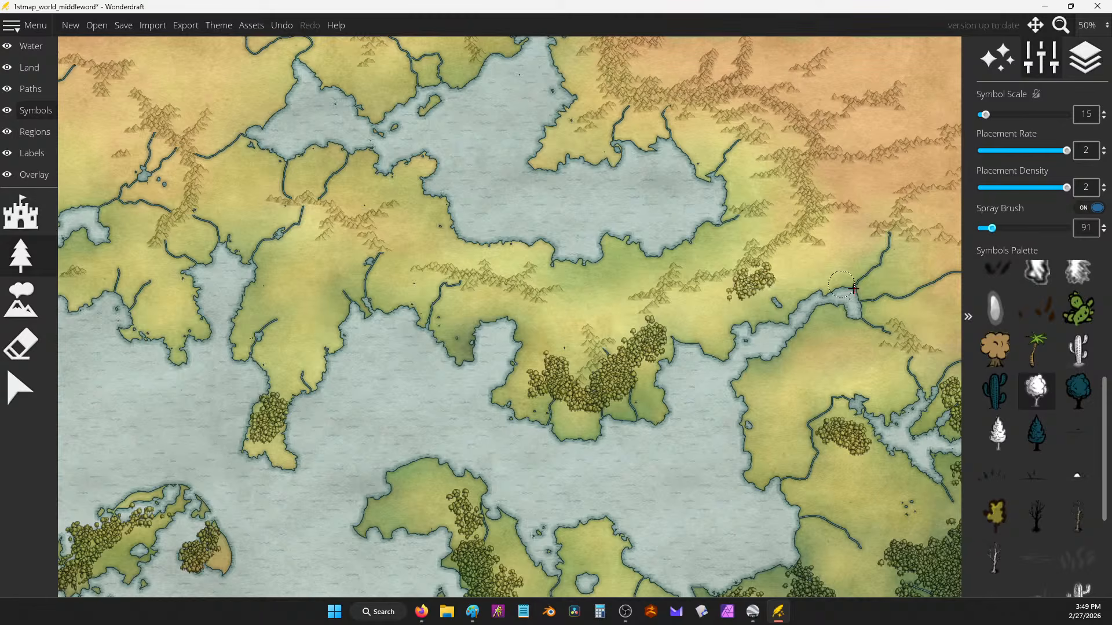
drag(901, 259, 921, 282)
key(ctrl+z)
key(ctrl+z)
mouse_move(867, 342)
mouse_down()
mouse_move(874, 336)
mouse_move(839, 330)
mouse_up()
Step: Add tree clusters on the western land, across the peninsula, by the lake, on the northern land and the southern peninsula
mouse_move(426, 229)
mouse_down()
mouse_move(527, 250)
mouse_move(591, 251)
mouse_move(590, 236)
mouse_move(600, 241)
mouse_up()
mouse_move(742, 163)
mouse_down()
mouse_move(711, 169)
mouse_move(809, 165)
mouse_up()
drag(877, 257, 833, 285)
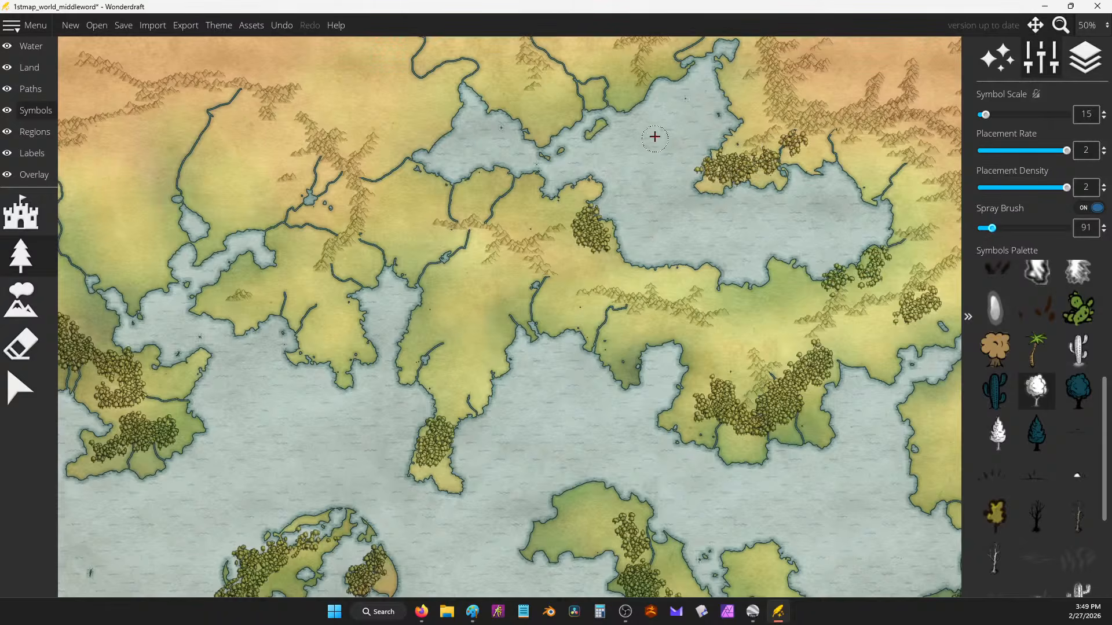
drag(627, 91, 616, 64)
drag(625, 117, 675, 184)
mouse_move(579, 168)
mouse_down()
mouse_move(614, 157)
mouse_move(624, 124)
mouse_up()
mouse_move(437, 272)
mouse_down()
mouse_move(430, 256)
mouse_move(440, 249)
mouse_move(549, 286)
mouse_move(561, 304)
mouse_up()
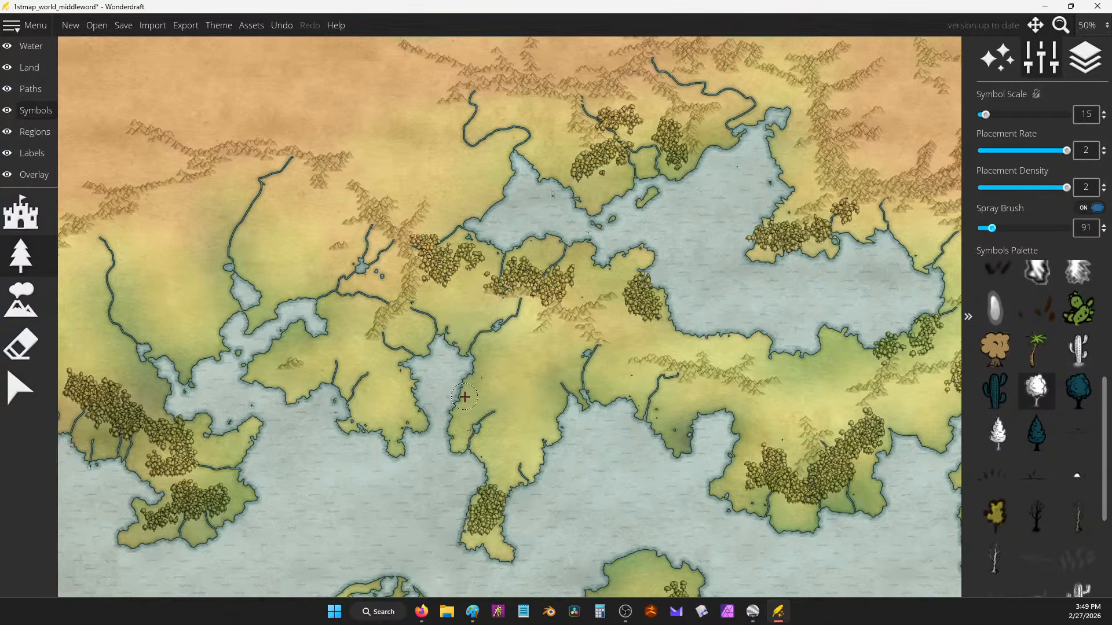
mouse_move(463, 398)
mouse_down()
mouse_move(502, 368)
mouse_move(466, 368)
mouse_move(470, 401)
mouse_move(544, 405)
mouse_move(536, 379)
mouse_move(597, 383)
mouse_up()
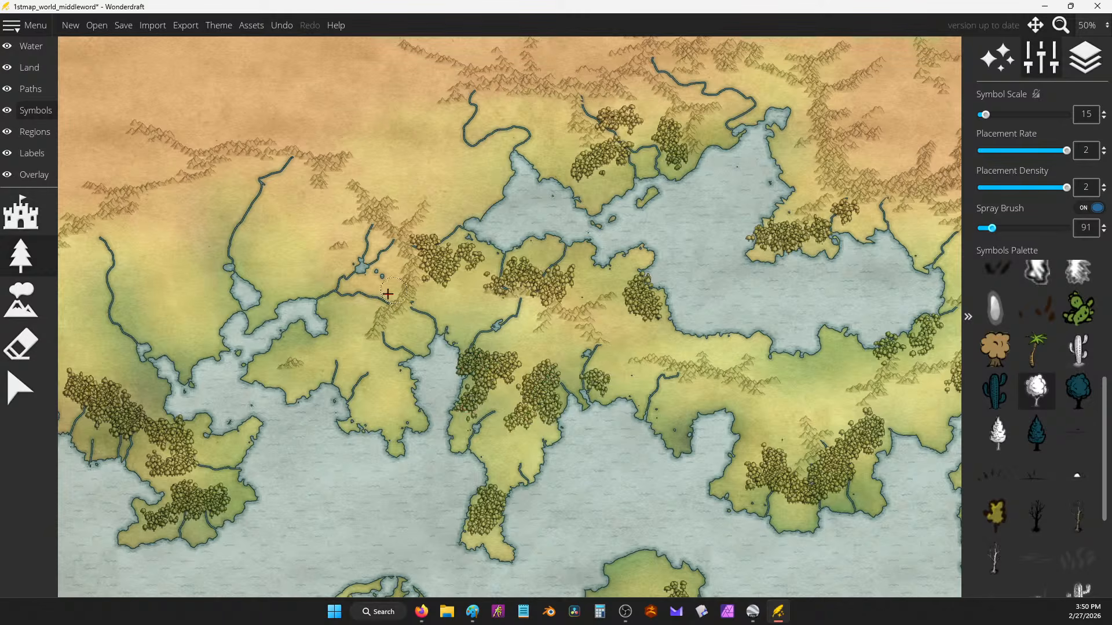
drag(330, 313, 491, 316)
mouse_move(415, 249)
mouse_down()
mouse_move(440, 279)
mouse_move(436, 230)
mouse_move(447, 286)
mouse_move(491, 324)
mouse_move(478, 351)
mouse_move(437, 352)
mouse_up()
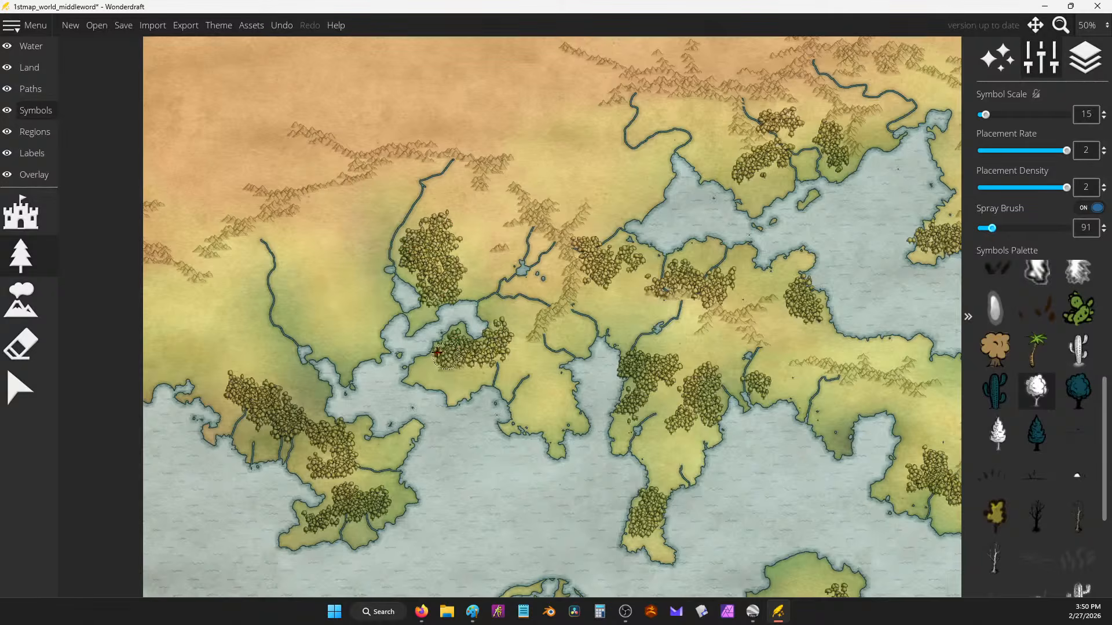
Step: Spray a band of trees through the southern forest and more beside it
scroll(357, 281, down, 5)
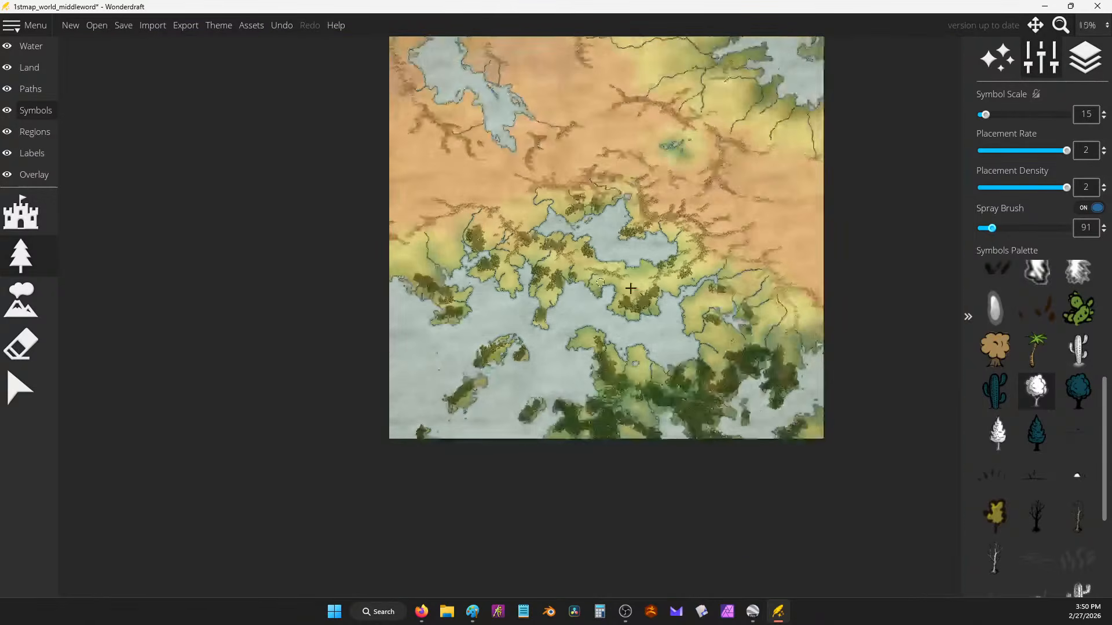
scroll(662, 428, up, 3)
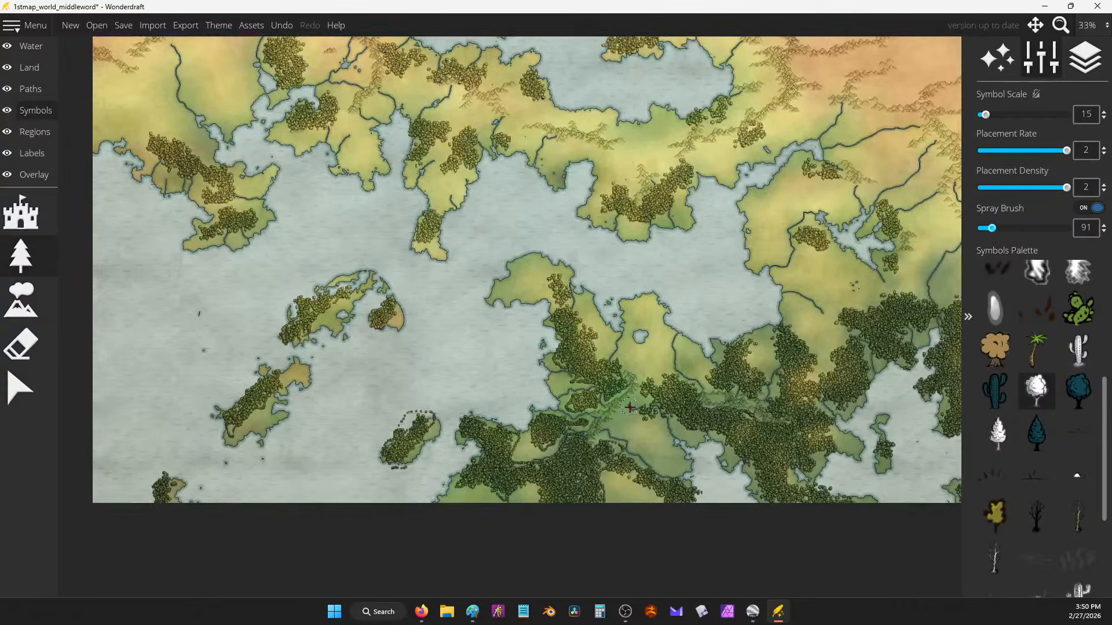
drag(630, 408, 734, 455)
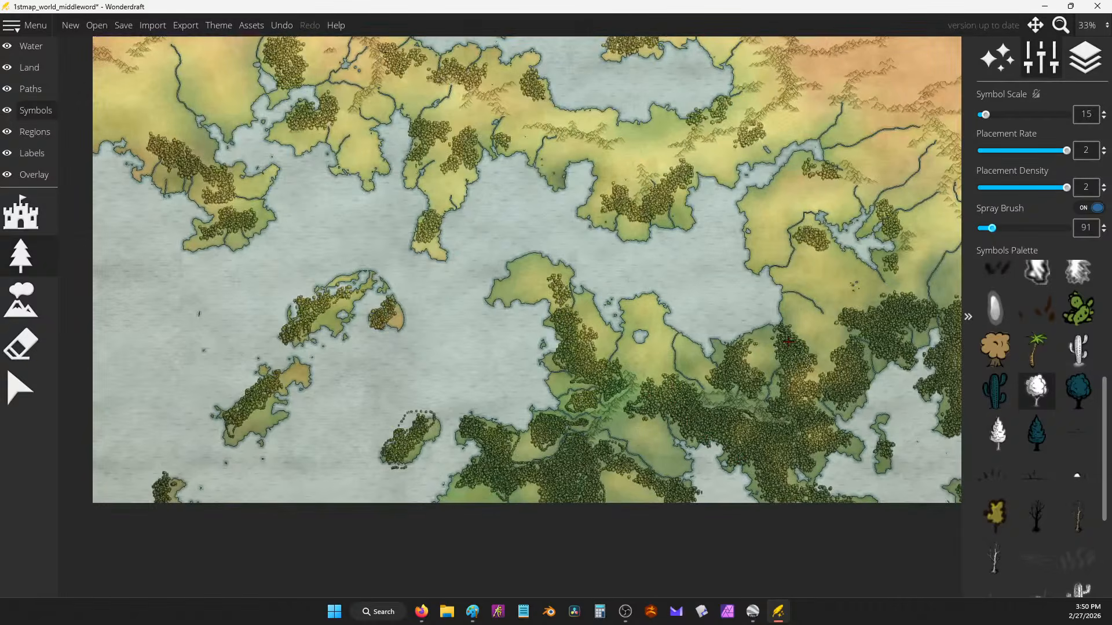
drag(853, 295, 600, 341)
drag(762, 357, 632, 314)
mouse_move(687, 293)
mouse_down()
mouse_move(688, 319)
mouse_move(668, 325)
mouse_move(692, 288)
mouse_move(710, 294)
mouse_up()
drag(388, 443, 580, 370)
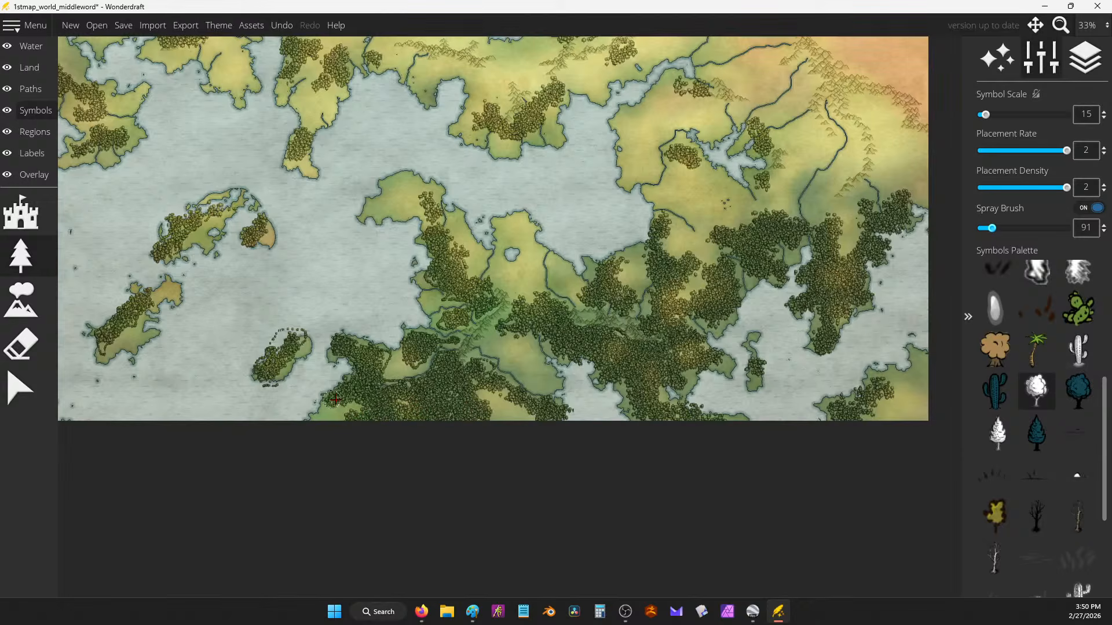
drag(297, 232, 511, 342)
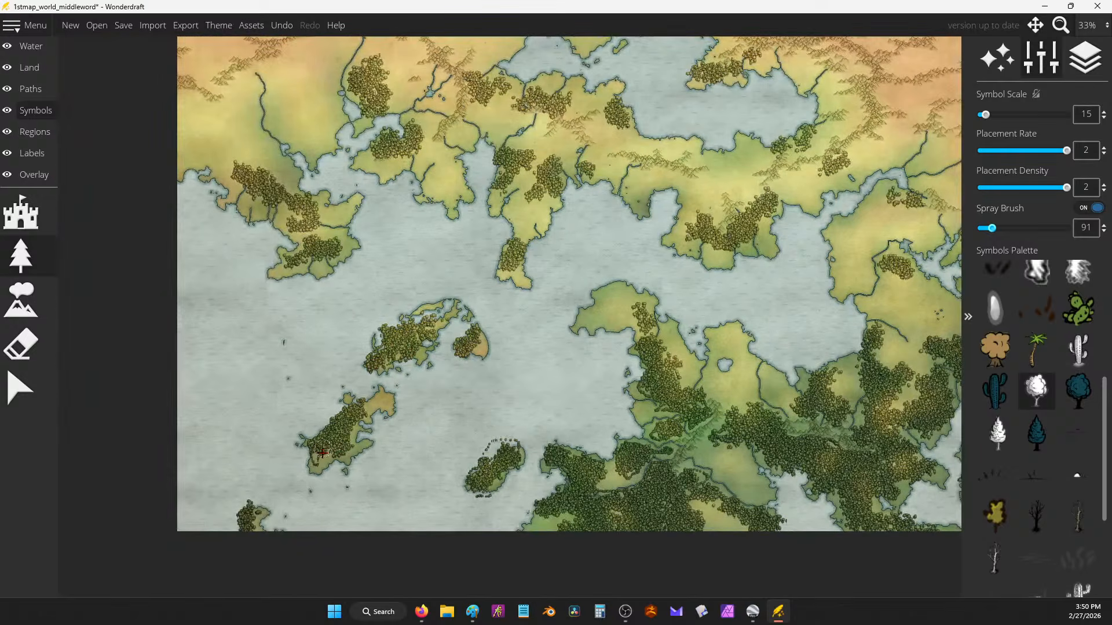
Step: Spray trees onto the long south-western island, the peninsula tip, north of the lake and down the eastern coast
drag(436, 186, 466, 206)
drag(509, 257, 523, 287)
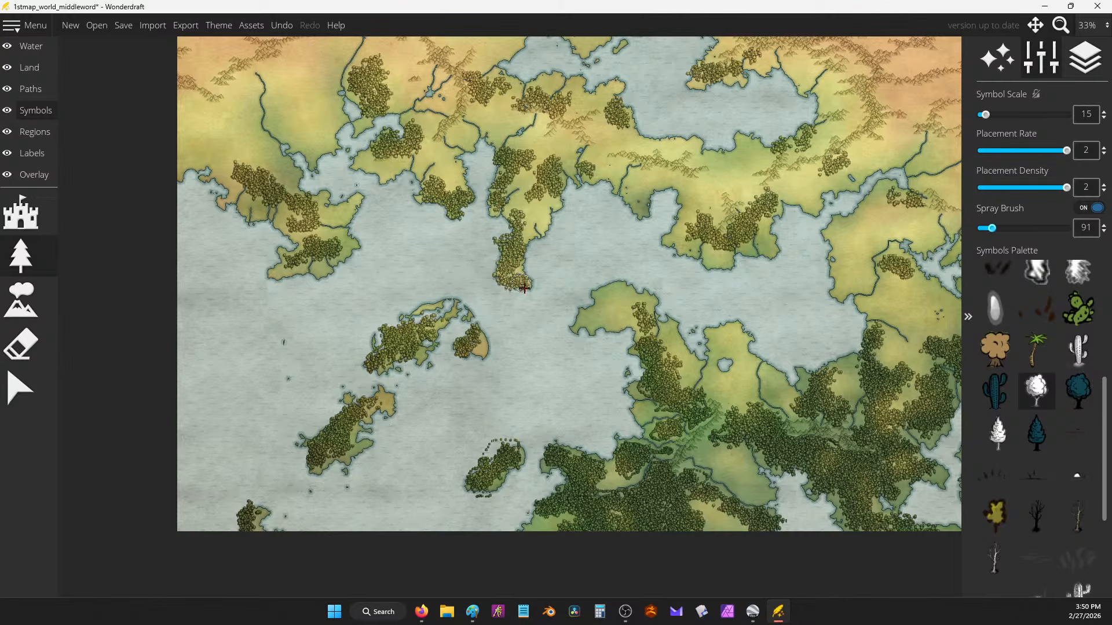
drag(699, 252, 719, 262)
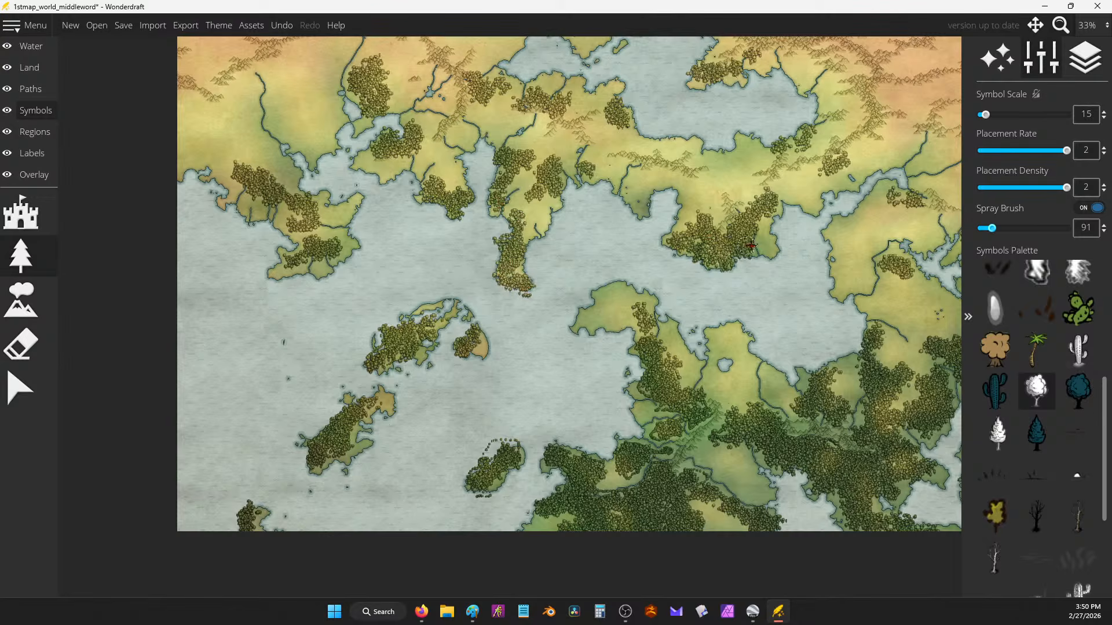
drag(838, 239, 834, 273)
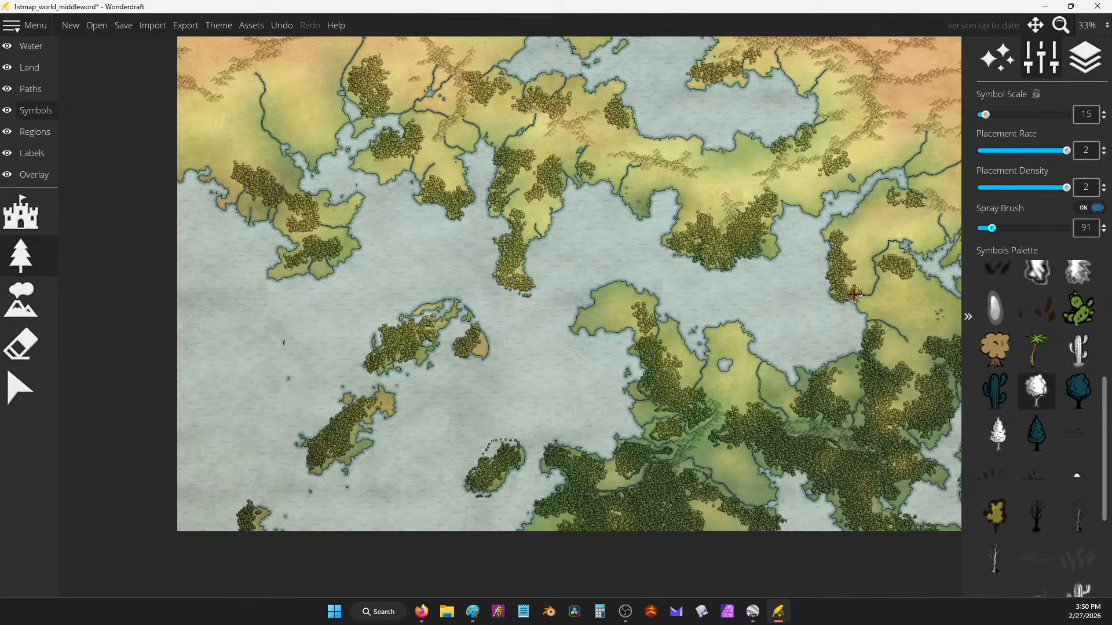
mouse_move(867, 233)
mouse_down()
mouse_move(822, 261)
mouse_move(802, 294)
mouse_up()
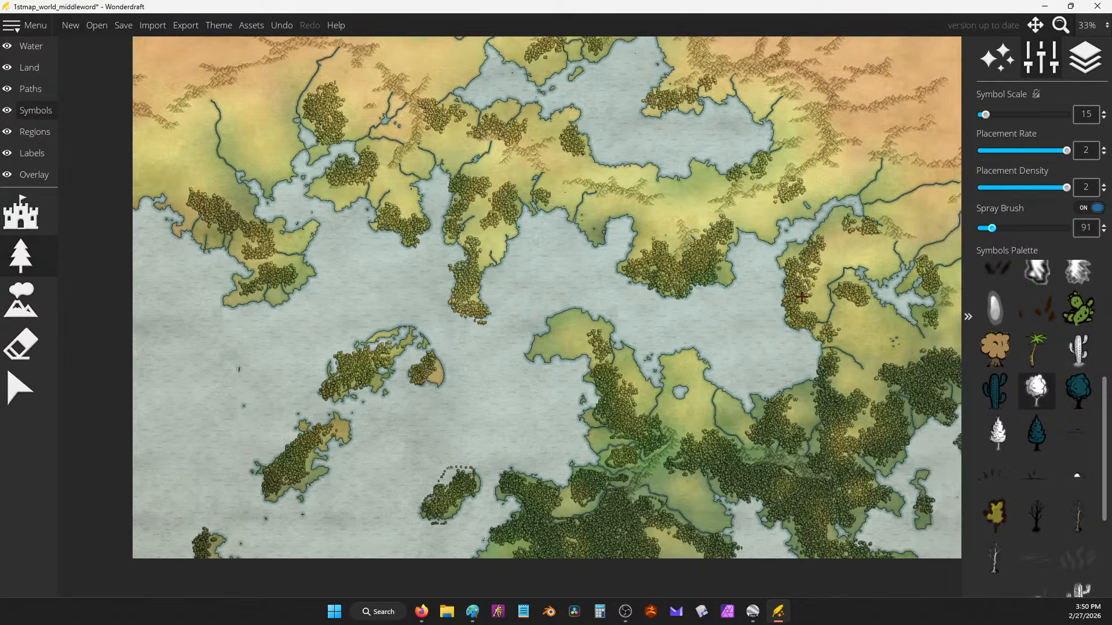
scroll(586, 207, down, 2)
mouse_move(702, 159)
mouse_down()
mouse_move(633, 303)
mouse_move(605, 331)
mouse_up()
scroll(681, 122, up, 1)
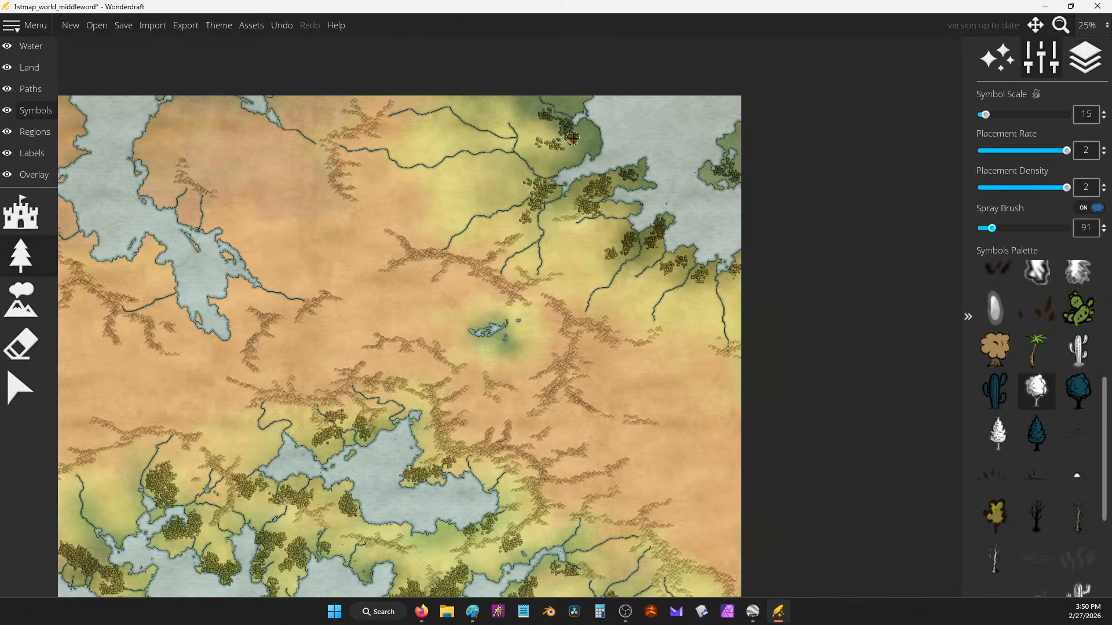
scroll(514, 178, up, 1)
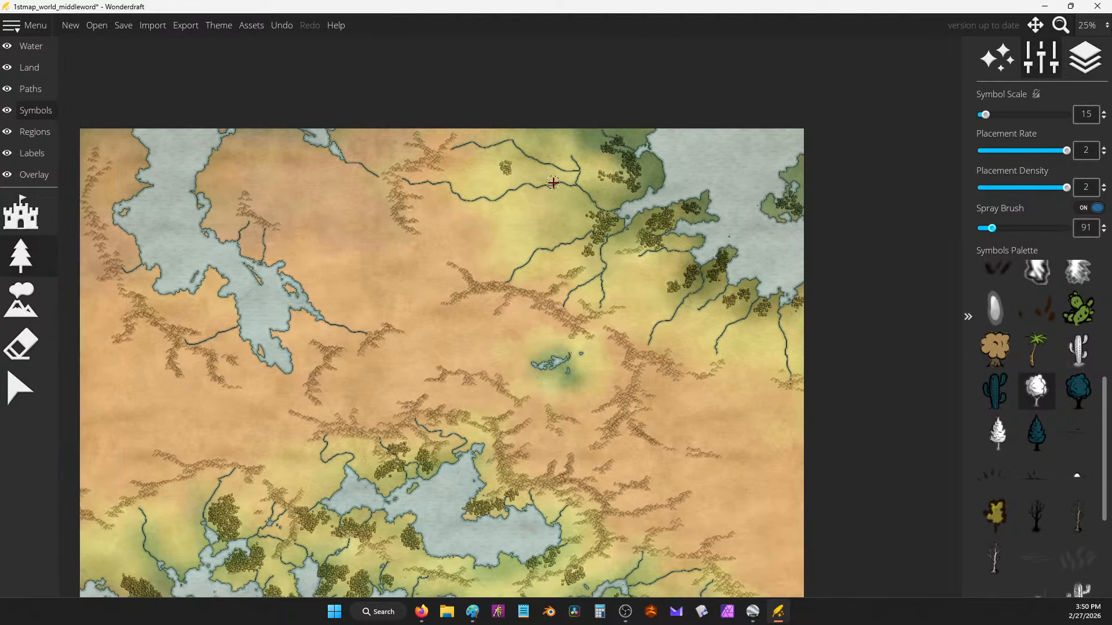
drag(358, 329, 673, 158)
Step: Undo the last tree cluster, turn Spray Brush off, and select the mountain symbol tool
key(ctrl+z)
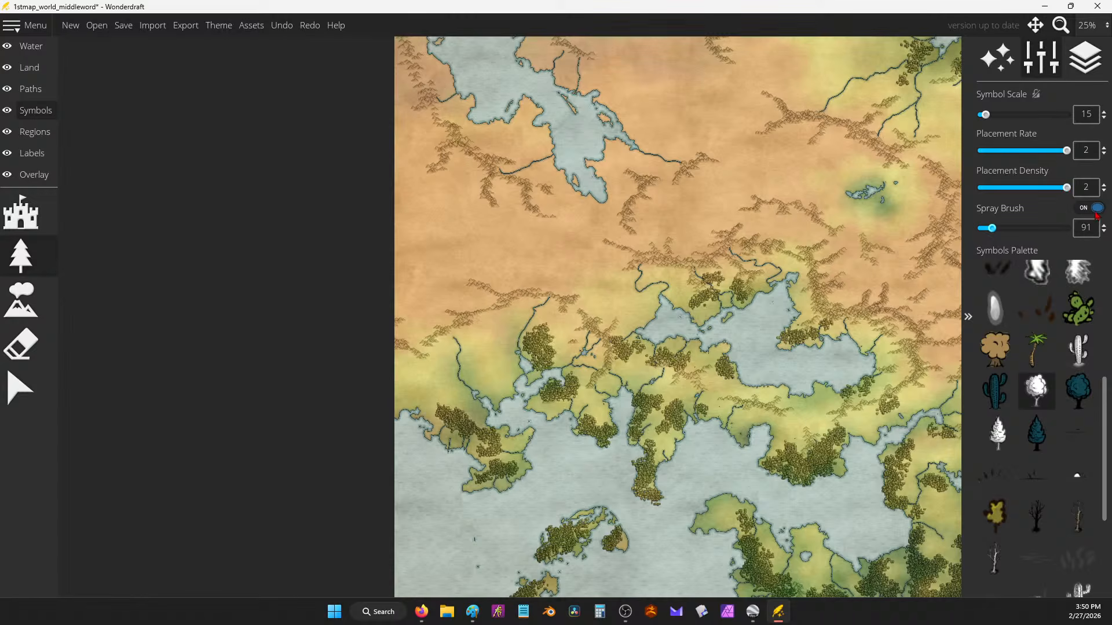
click(1096, 208)
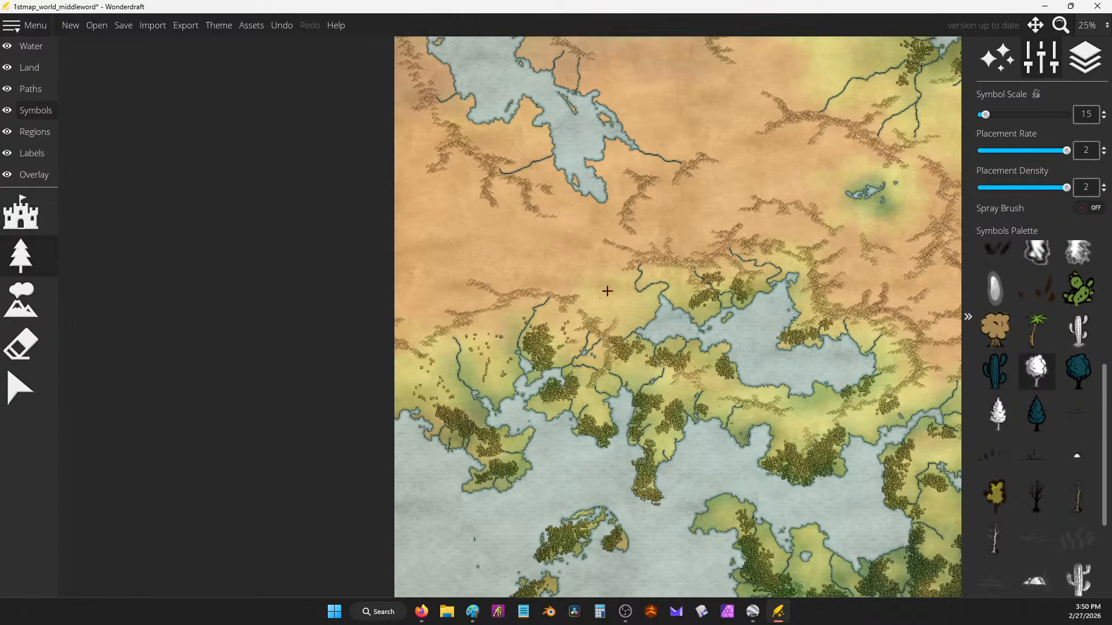
drag(775, 298, 537, 255)
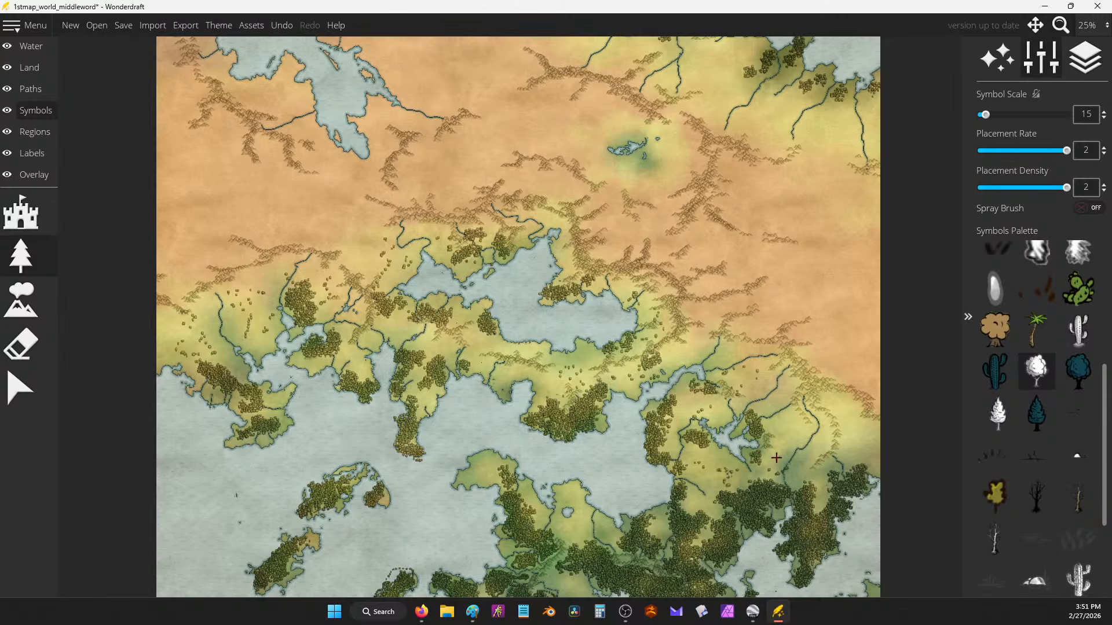
drag(701, 291, 702, 302)
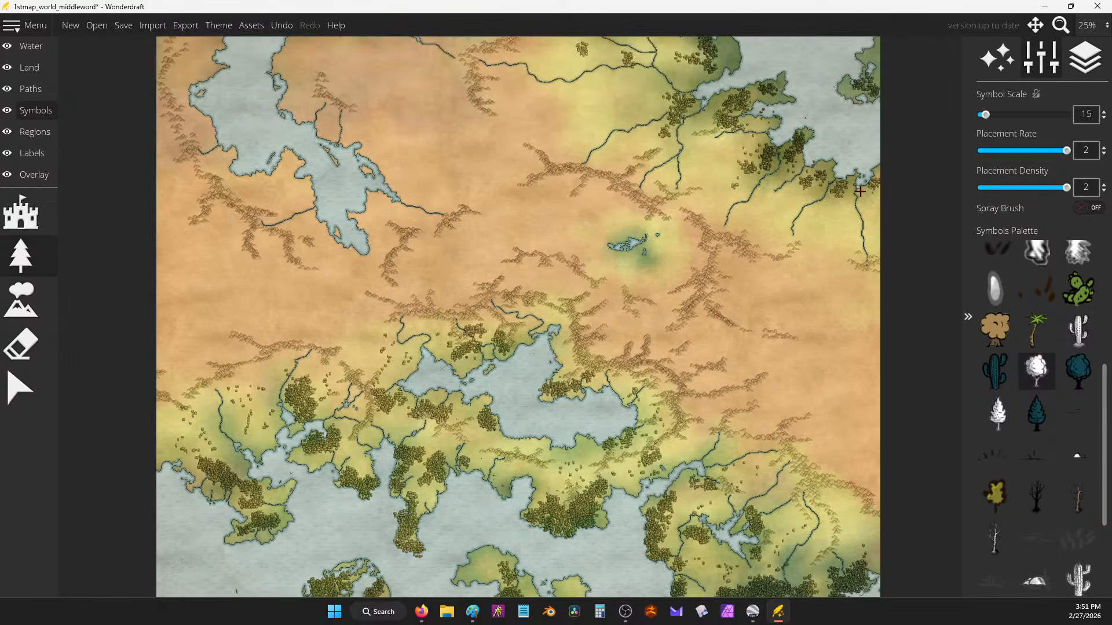
drag(644, 74, 655, 221)
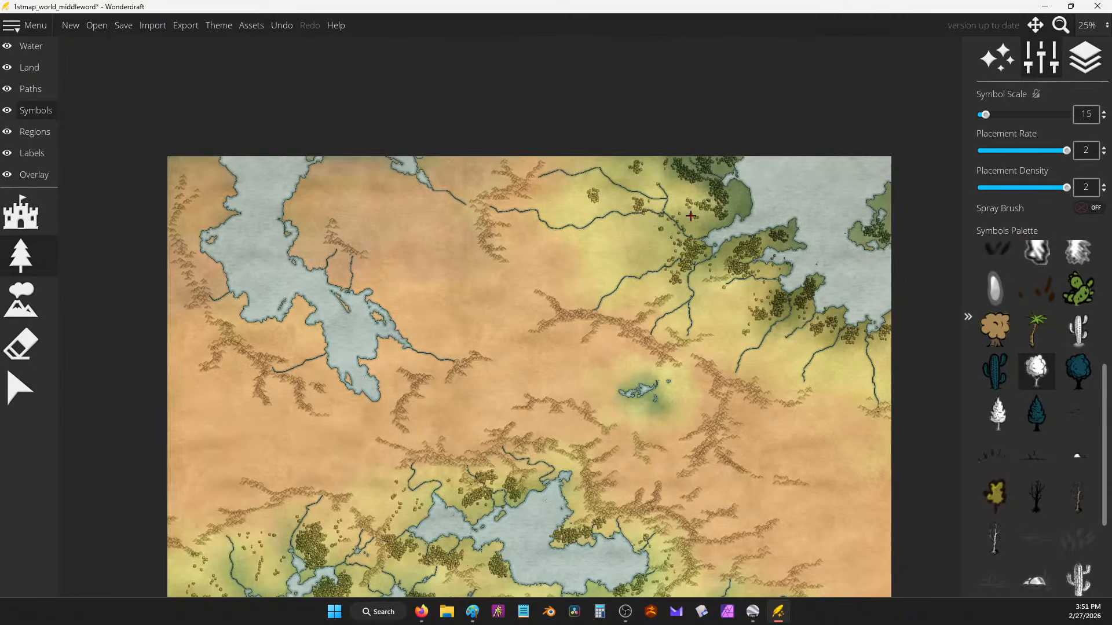
drag(346, 273, 402, 197)
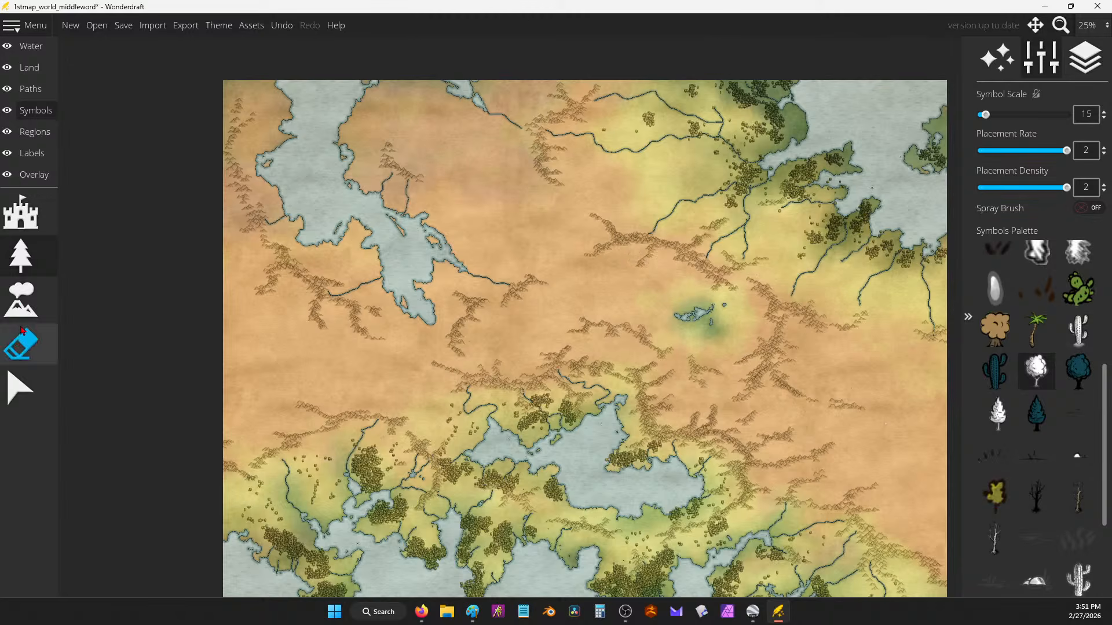
click(21, 300)
Step: Try two mountain symbols with trial strokes across the desert, undoing the unwanted ones
click(1038, 412)
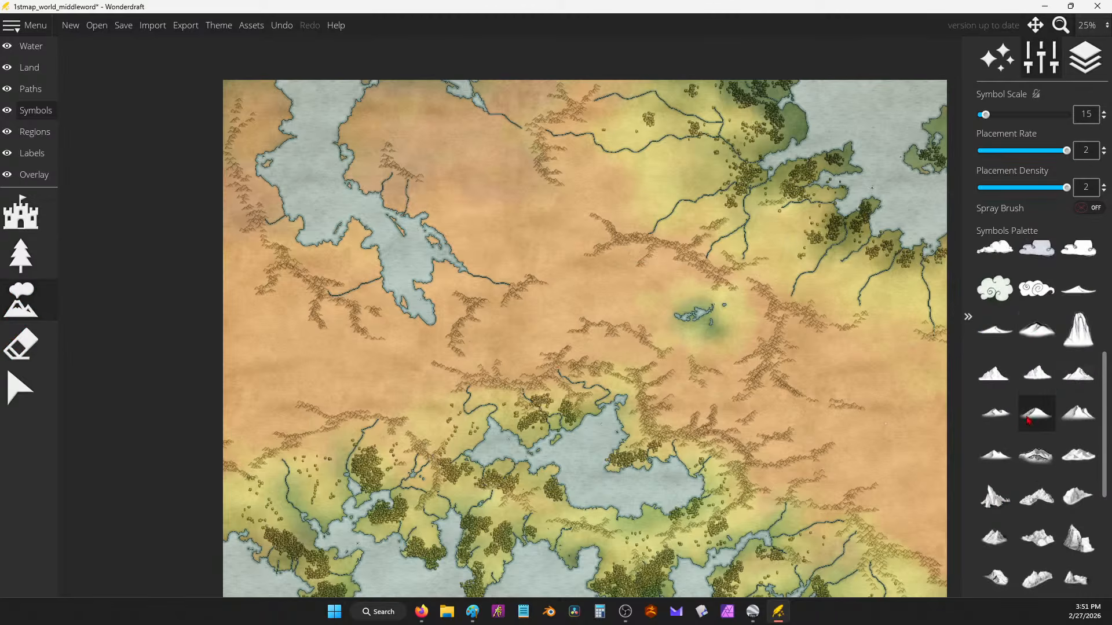
scroll(619, 310, up, 2)
mouse_move(510, 260)
mouse_down()
mouse_move(541, 280)
mouse_move(481, 302)
mouse_up()
key(ctrl+z)
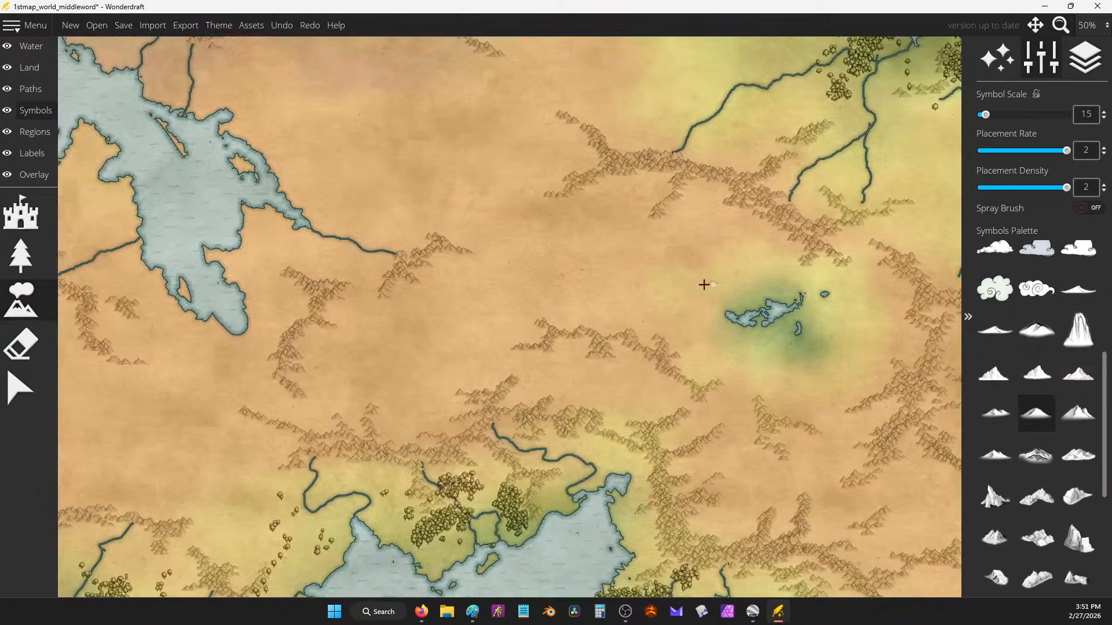
scroll(708, 293, up, 1)
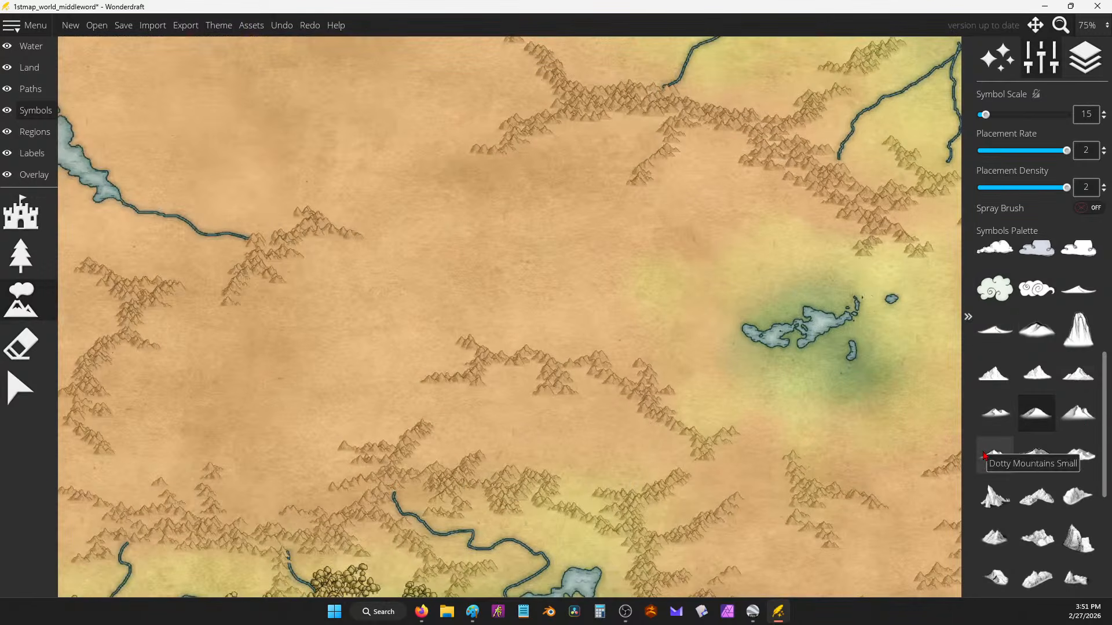
click(994, 413)
drag(486, 255, 666, 300)
key(ctrl+z)
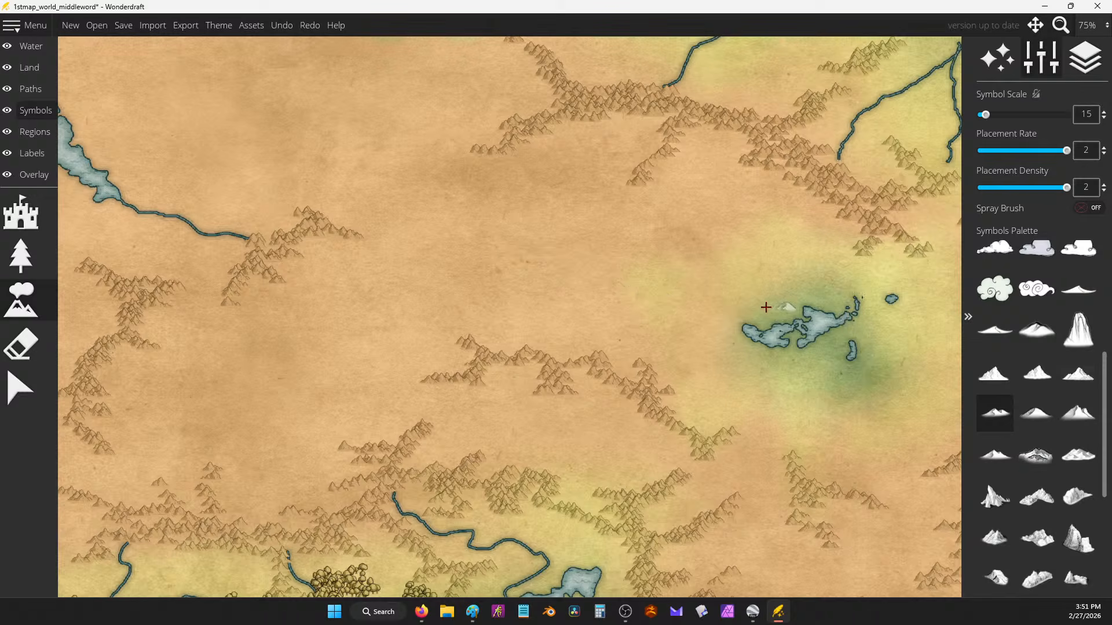
mouse_move(406, 230)
mouse_down()
mouse_move(437, 269)
mouse_move(346, 315)
mouse_up()
key(ctrl+z)
drag(266, 342, 330, 326)
mouse_move(368, 285)
mouse_down()
mouse_move(460, 295)
mouse_move(547, 231)
mouse_move(568, 273)
mouse_move(531, 407)
mouse_move(395, 379)
mouse_move(249, 409)
mouse_up()
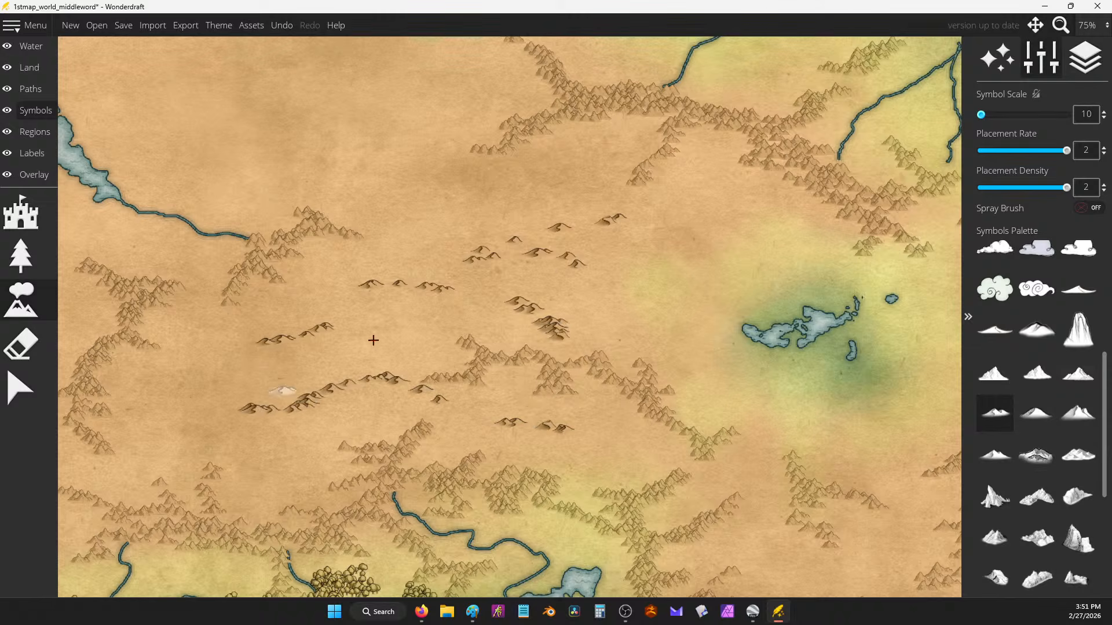
Step: Paint more mountain strokes across the map centre, then undo the small-mountain stroke
scroll(555, 273, down, 1)
drag(529, 181, 610, 284)
mouse_move(385, 160)
mouse_down()
mouse_move(455, 219)
mouse_move(457, 271)
mouse_move(530, 292)
mouse_move(596, 370)
mouse_move(596, 397)
mouse_up()
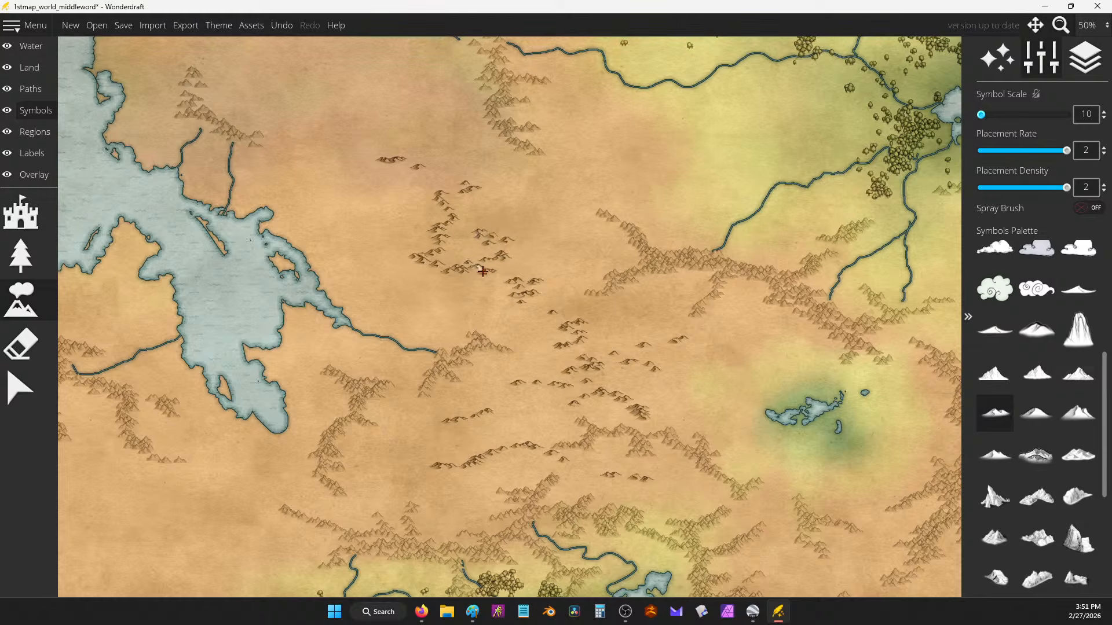
key(ctrl+z)
key(ctrl+z)
key(ctrl+z)
key(ctrl+z)
key(ctrl+z)
key(ctrl+z)
key(ctrl+z)
key(ctrl+z)
key(ctrl+z)
key(ctrl+z)
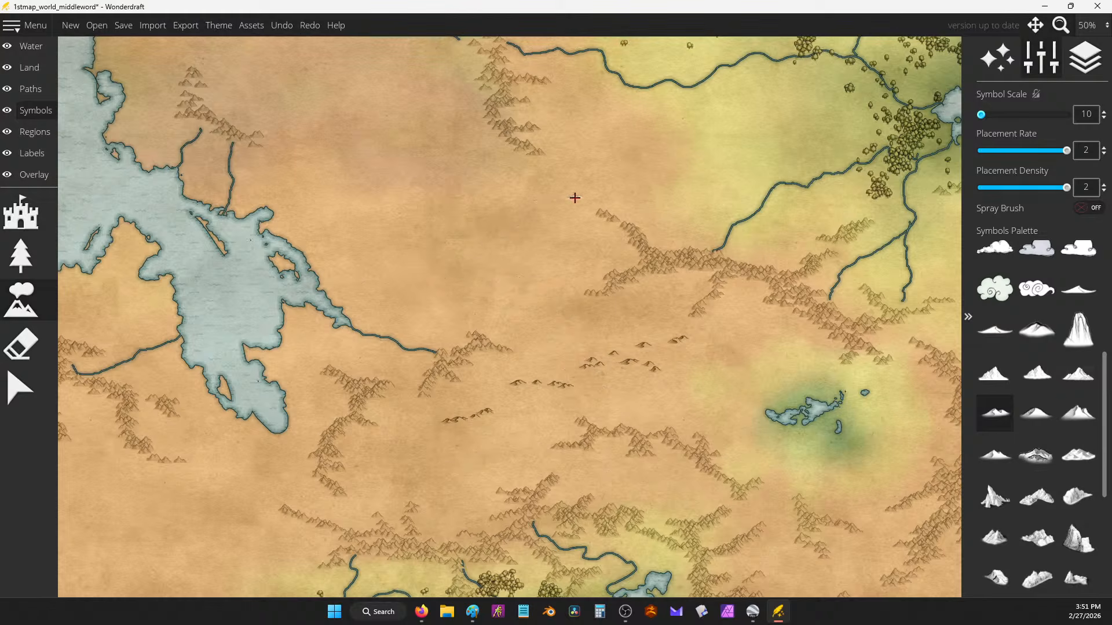
mouse_move(367, 191)
mouse_down()
mouse_move(417, 227)
mouse_move(474, 232)
mouse_move(461, 256)
mouse_move(527, 279)
mouse_move(508, 295)
mouse_move(576, 346)
mouse_move(522, 384)
mouse_move(523, 421)
mouse_move(428, 489)
mouse_up()
scroll(613, 255, down, 2)
mouse_move(566, 284)
mouse_down()
mouse_move(612, 307)
mouse_move(594, 285)
mouse_up()
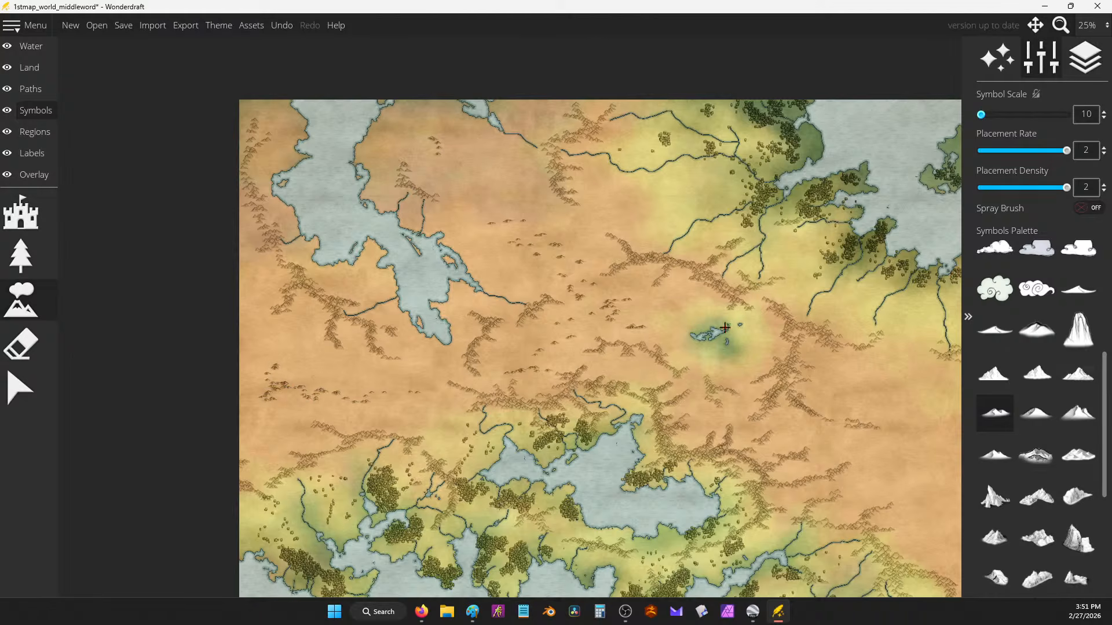
key(ctrl+z)
key(ctrl+z)
key(ctrl+z)
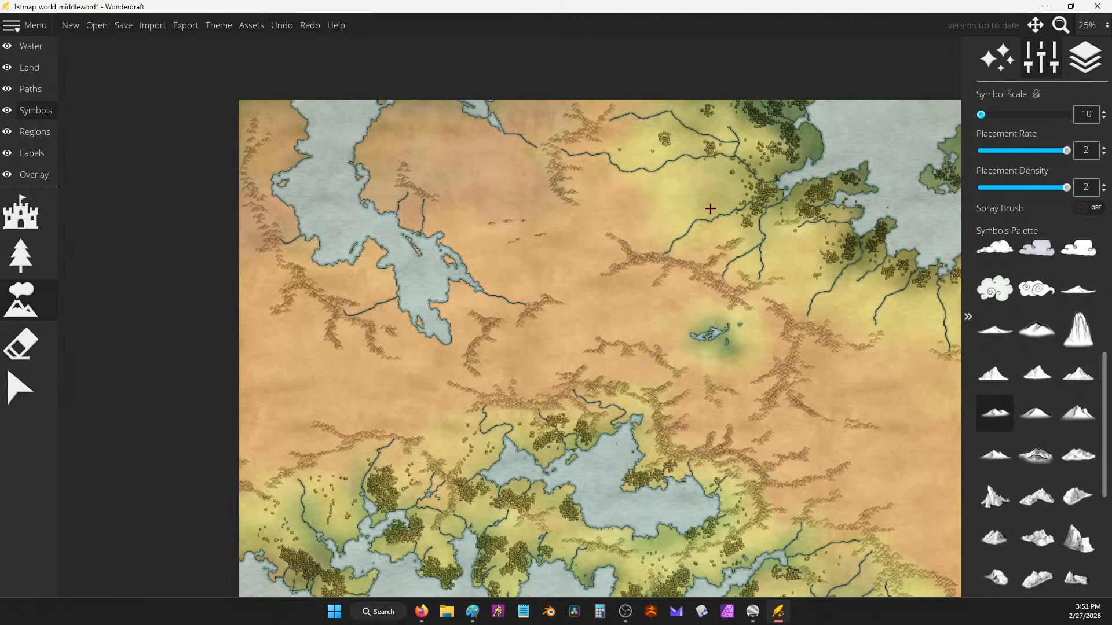
Step: Survey the land with pans and zooms, placing a single mountain along the way
drag(773, 341, 542, 152)
drag(578, 346, 676, 222)
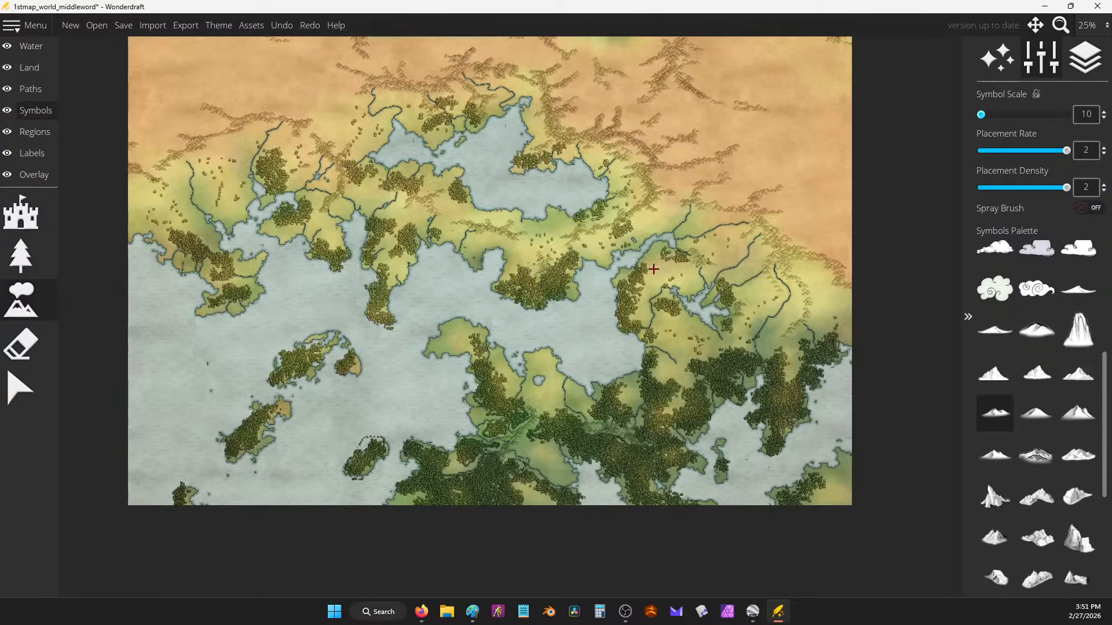
scroll(657, 267, down, 1)
drag(661, 270, 685, 363)
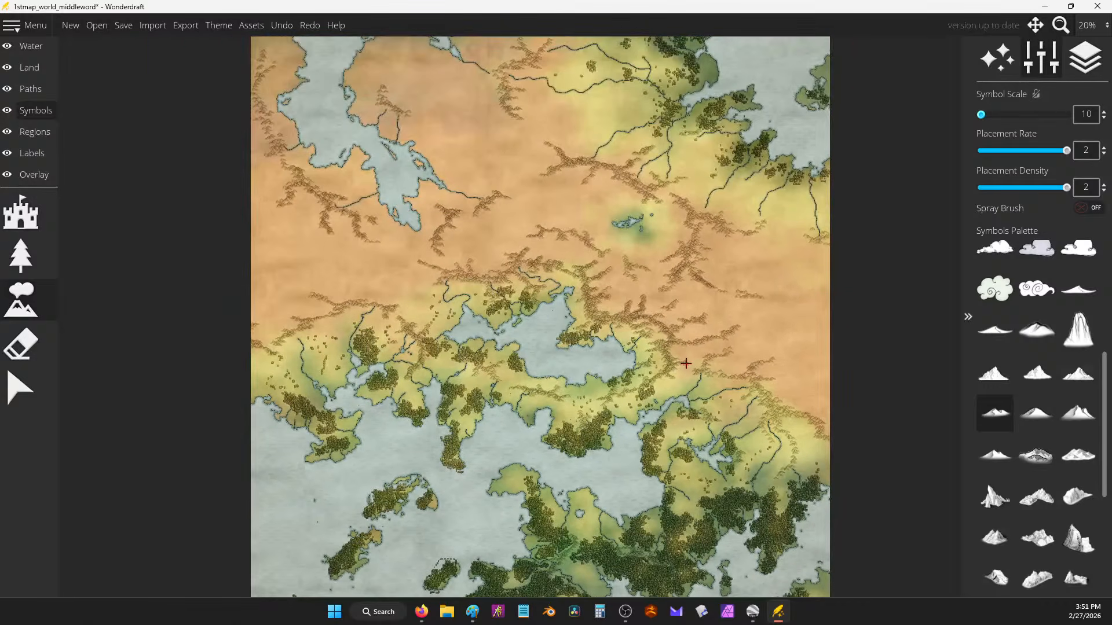
scroll(728, 222, down, 1)
scroll(710, 232, up, 2)
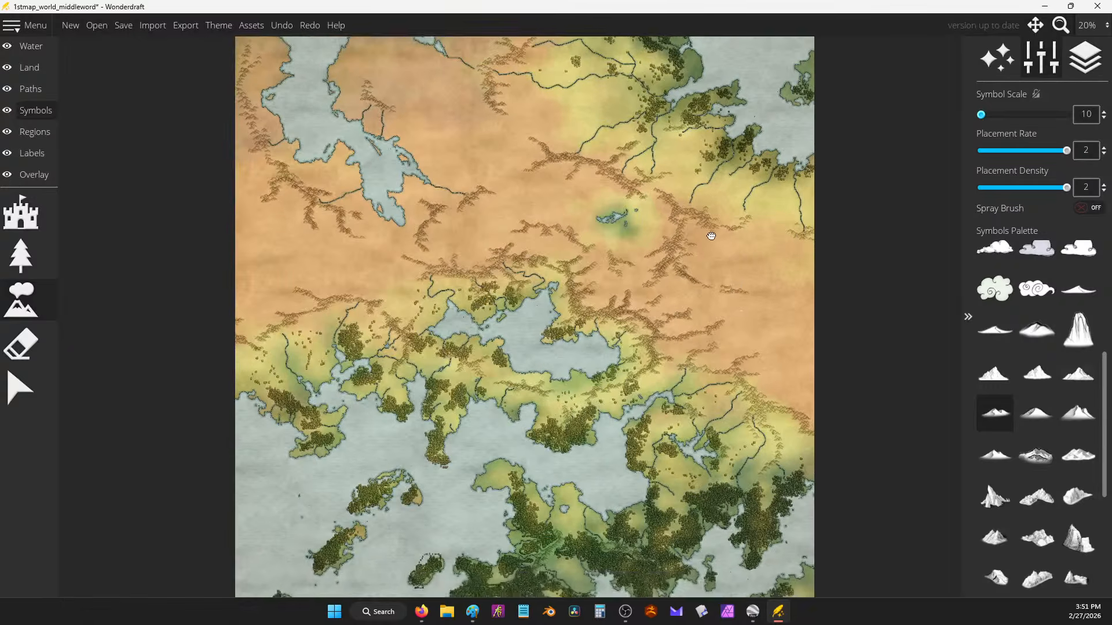
scroll(686, 297, up, 1)
scroll(686, 297, up, 2)
drag(534, 403, 598, 447)
click(481, 208)
scroll(544, 219, down, 2)
Step: Pan from the map's lower-right corner over to the northern desert and lake
mouse_move(524, 232)
mouse_down()
mouse_move(743, 360)
mouse_move(725, 338)
mouse_up()
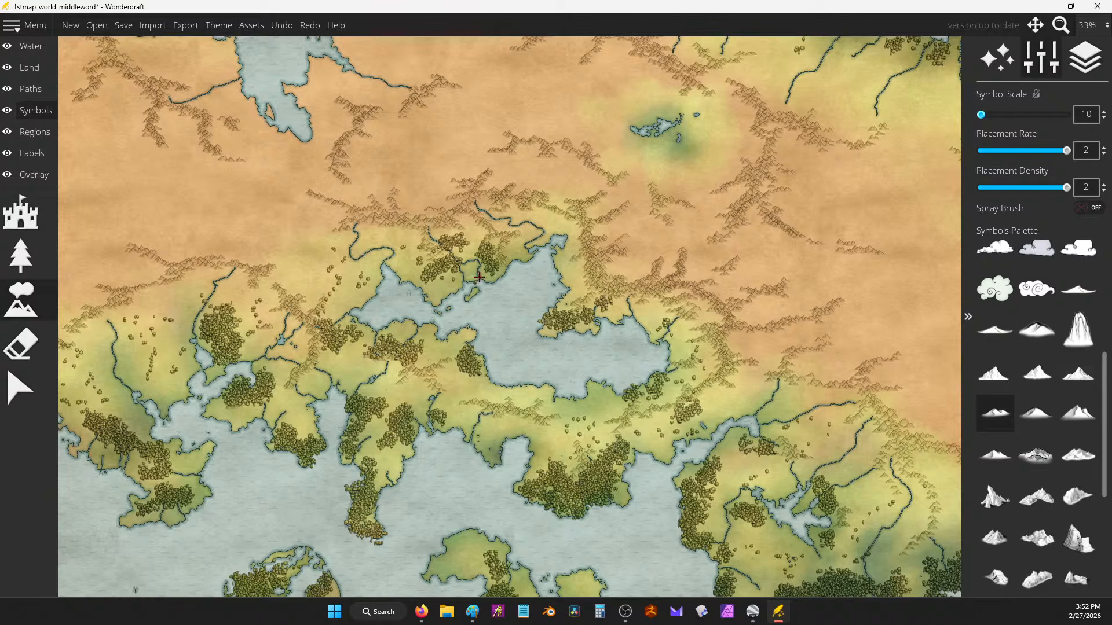
drag(547, 387, 417, 216)
drag(517, 282, 567, 228)
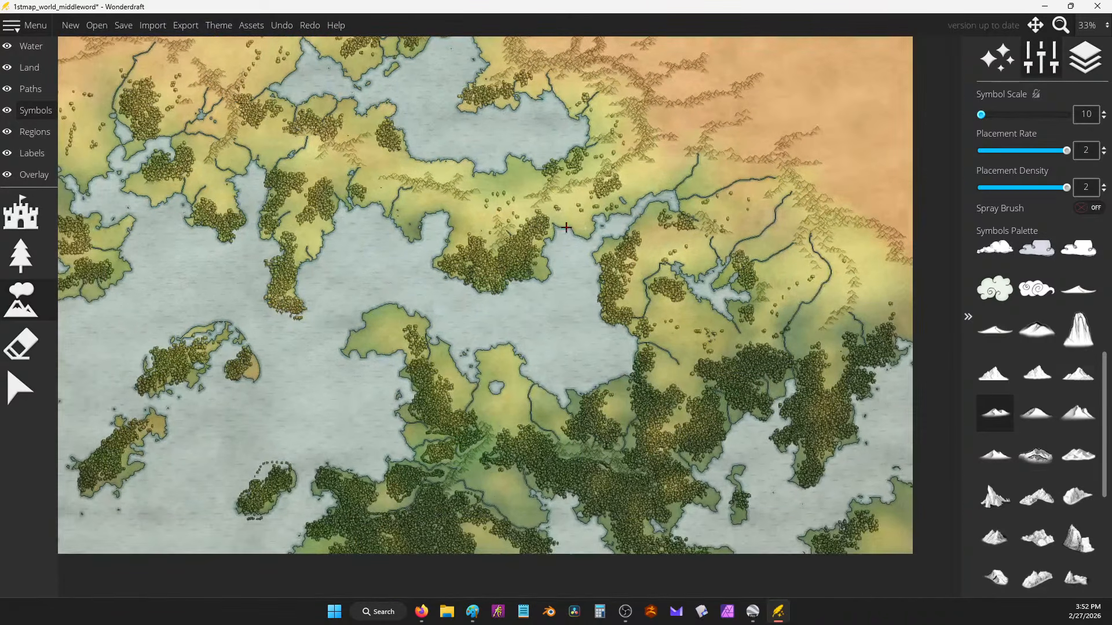
drag(330, 222, 546, 365)
drag(379, 167, 516, 442)
drag(399, 388, 132, 263)
drag(242, 318, 270, 315)
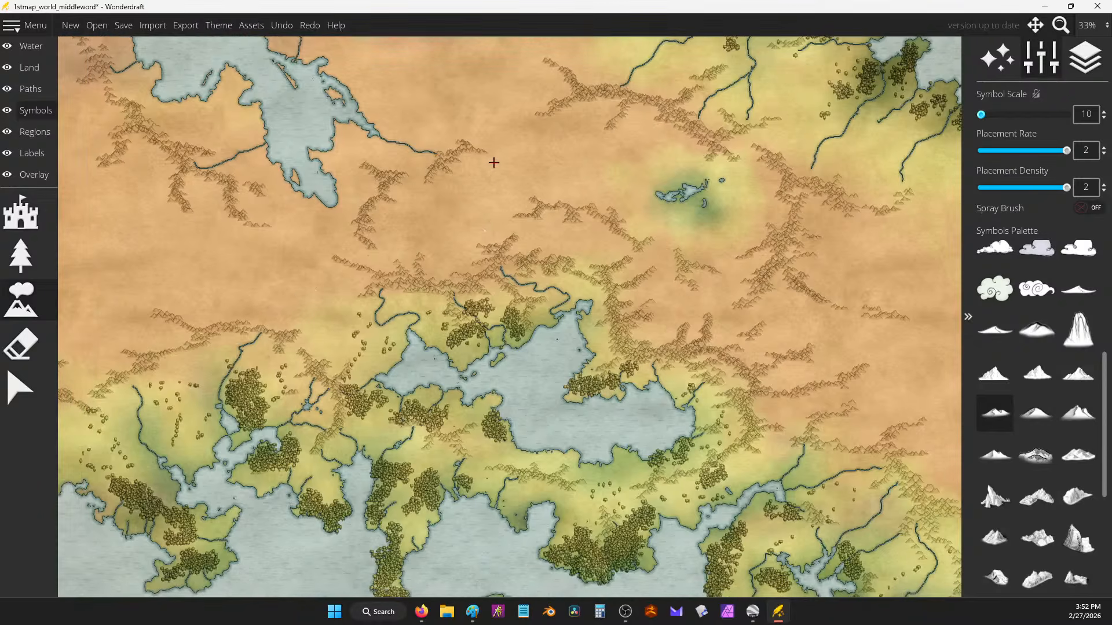
Step: Move past the inland sea and zoom in on the northern desert's mountain ranges
drag(496, 179, 657, 334)
scroll(613, 294, down, 2)
drag(786, 285, 545, 297)
scroll(617, 231, up, 6)
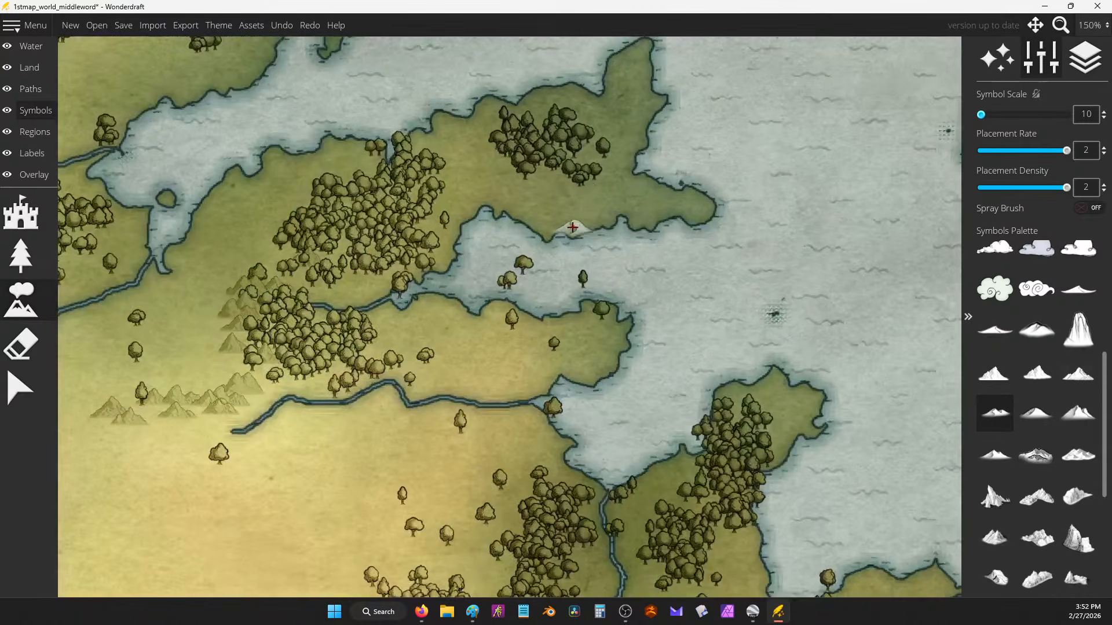
scroll(583, 189, down, 2)
drag(520, 249, 746, 46)
scroll(665, 186, down, 2)
drag(711, 289, 803, 119)
drag(583, 318, 698, 182)
drag(630, 305, 816, 448)
scroll(556, 185, up, 5)
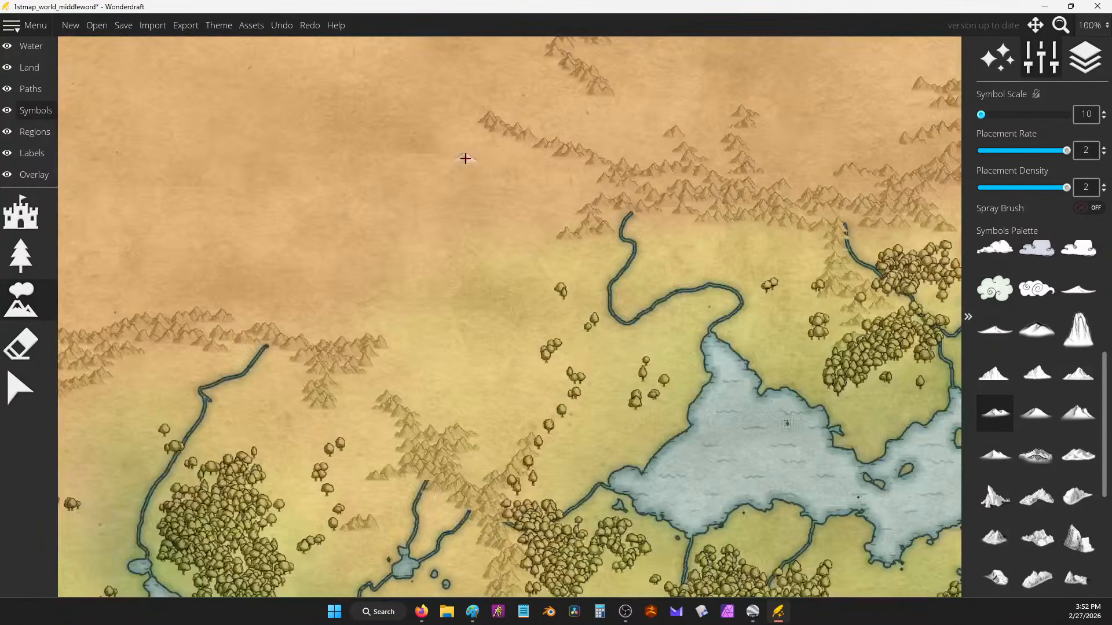
scroll(729, 177, up, 4)
scroll(625, 169, down, 6)
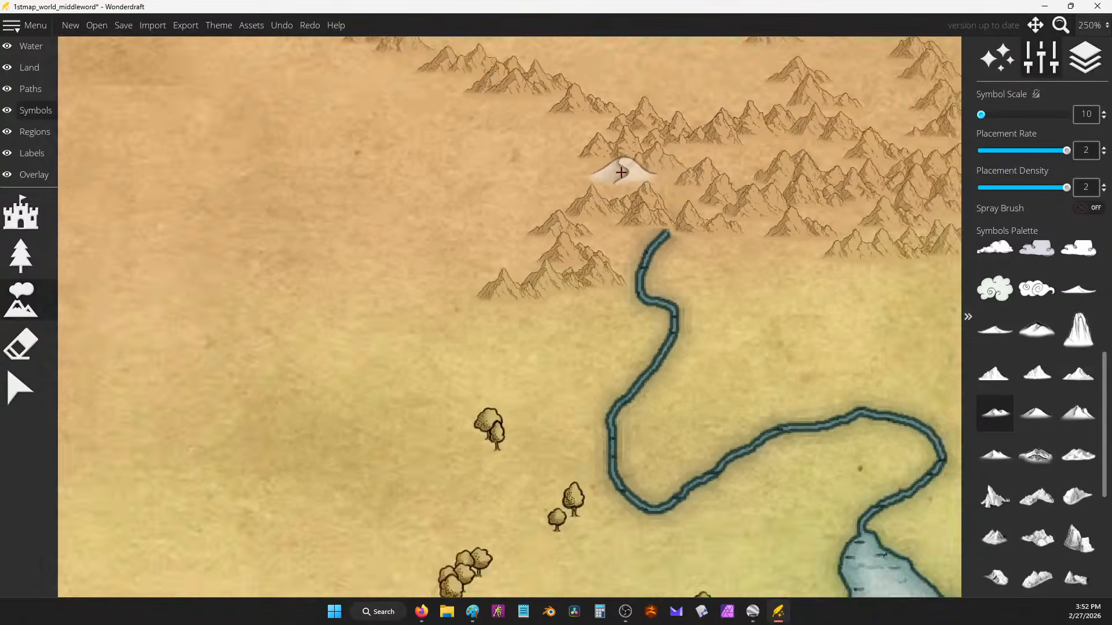
scroll(1034, 369, up, 1)
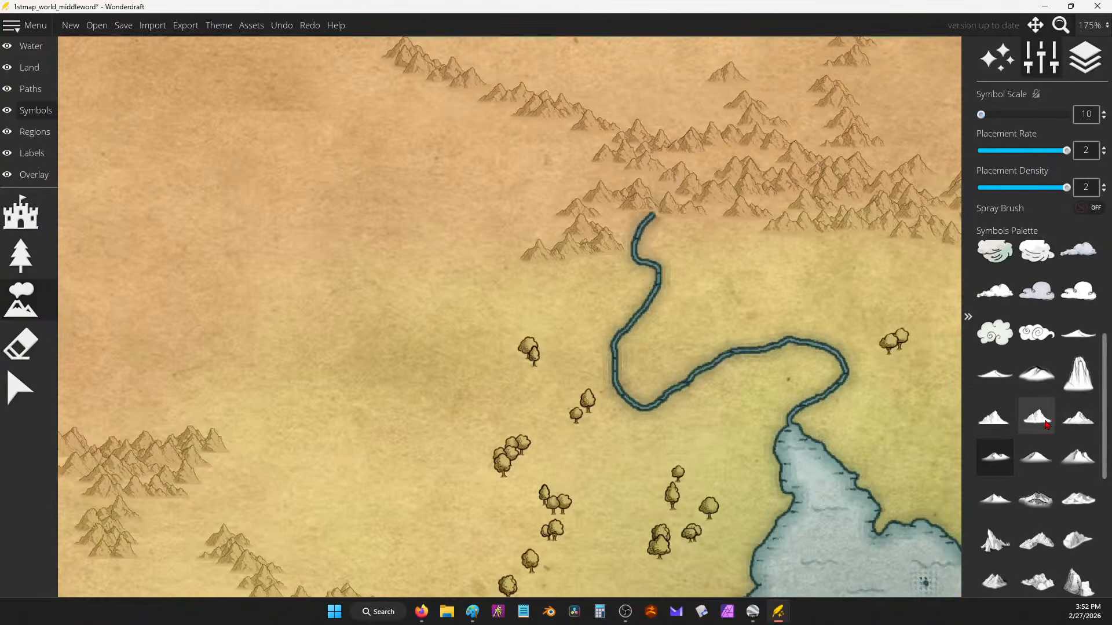
click(1047, 424)
drag(990, 120, 1052, 115)
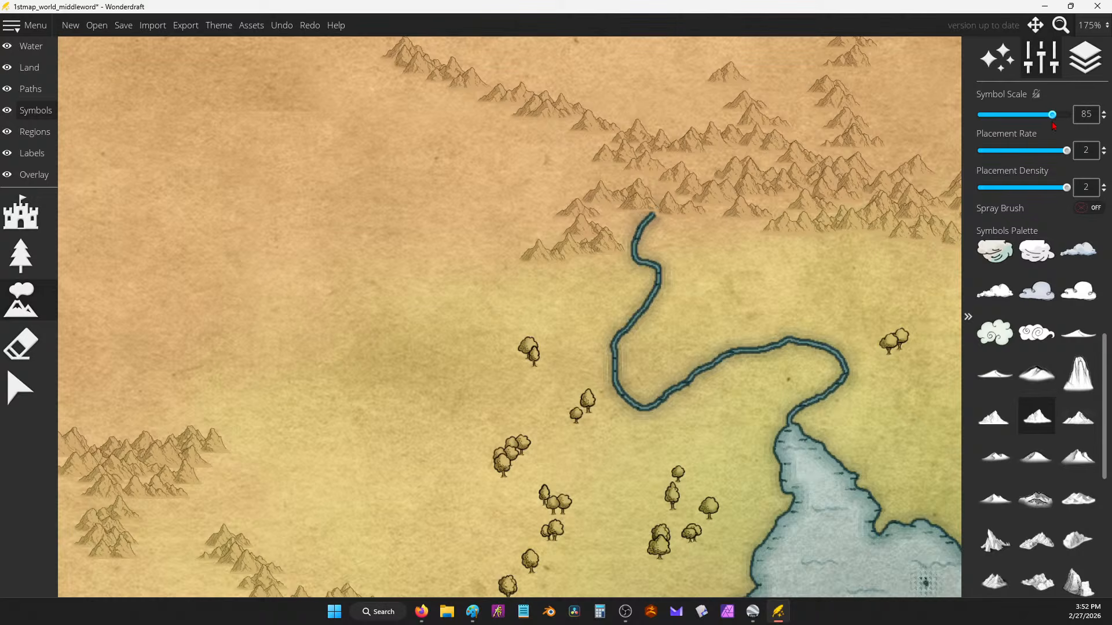
click(293, 156)
scroll(822, 357, down, 5)
scroll(824, 355, down, 4)
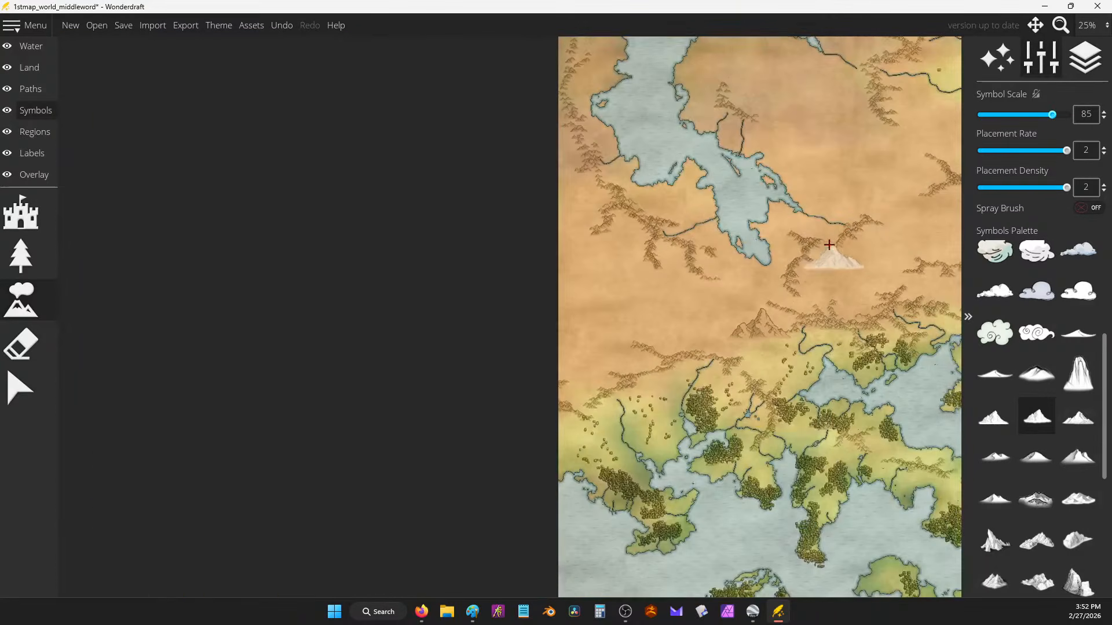
scroll(831, 261, up, 5)
mouse_move(841, 275)
mouse_down()
mouse_move(648, 174)
mouse_move(512, 151)
mouse_up()
click(517, 142)
mouse_move(581, 139)
mouse_down()
mouse_move(539, 244)
mouse_move(602, 223)
mouse_up()
scroll(764, 110, up, 2)
scroll(834, 151, down, 2)
scroll(446, 174, down, 2)
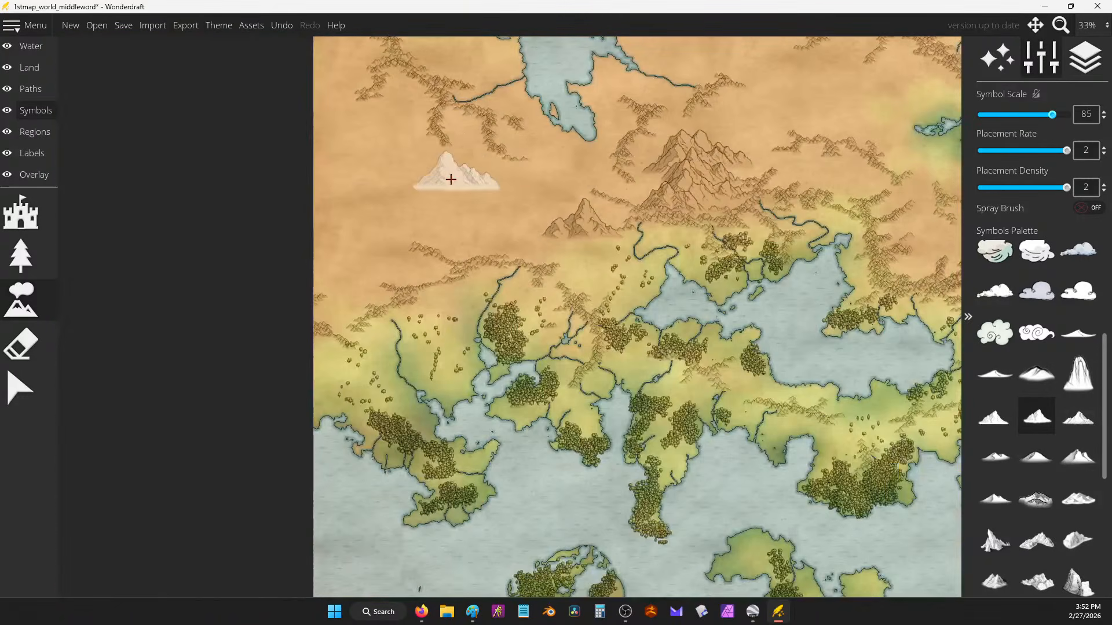
scroll(727, 119, up, 5)
key(ctrl+z)
scroll(593, 179, down, 3)
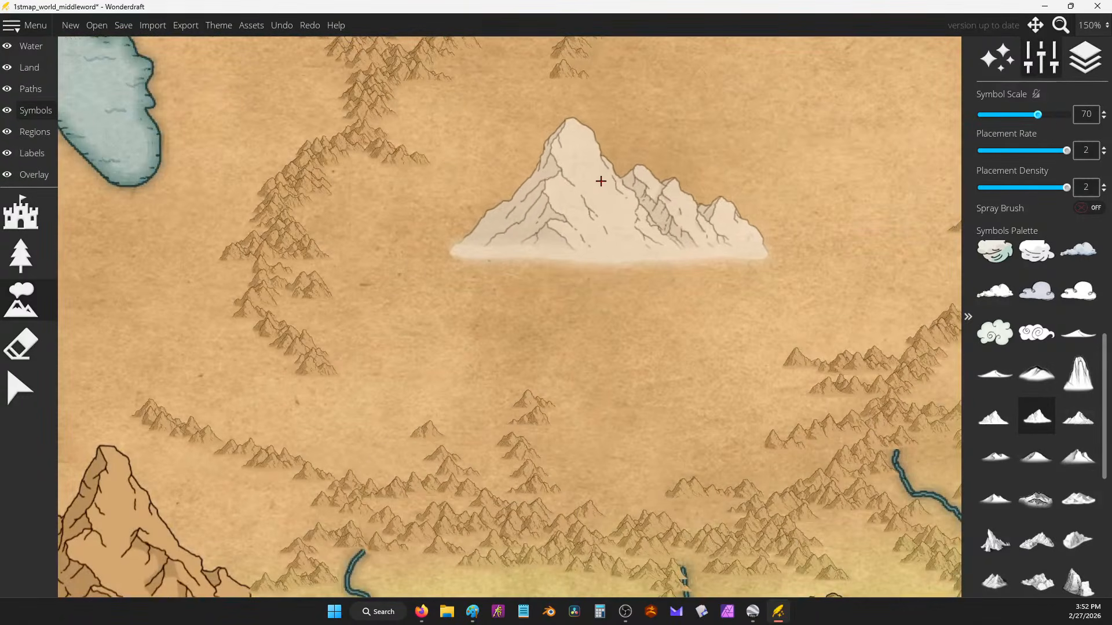
key(ctrl+z)
scroll(637, 183, down, 3)
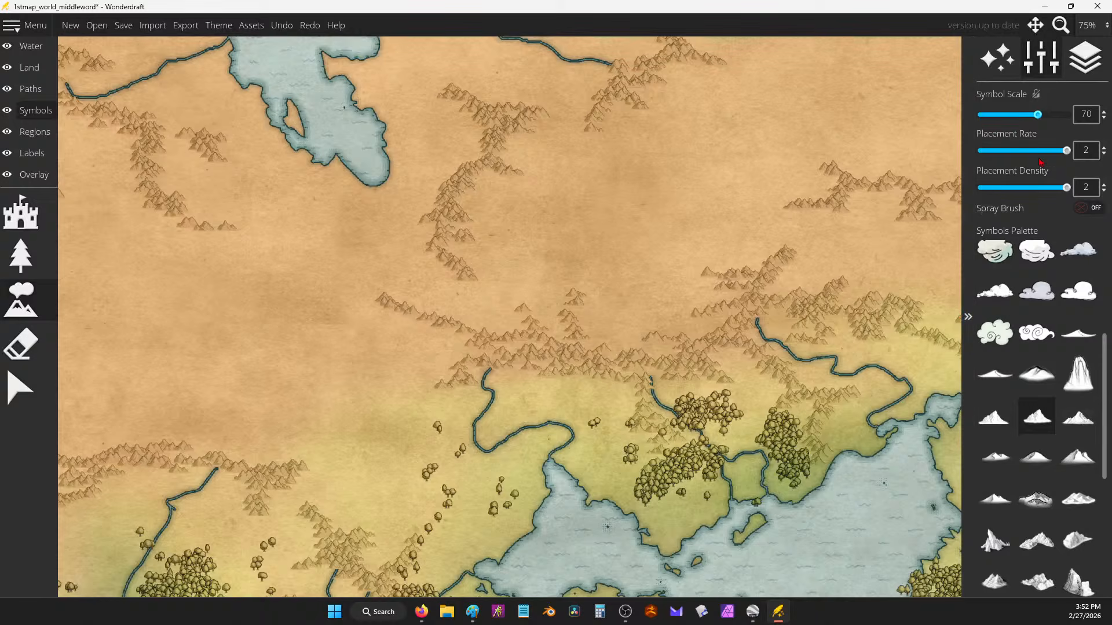
click(1036, 457)
click(737, 177)
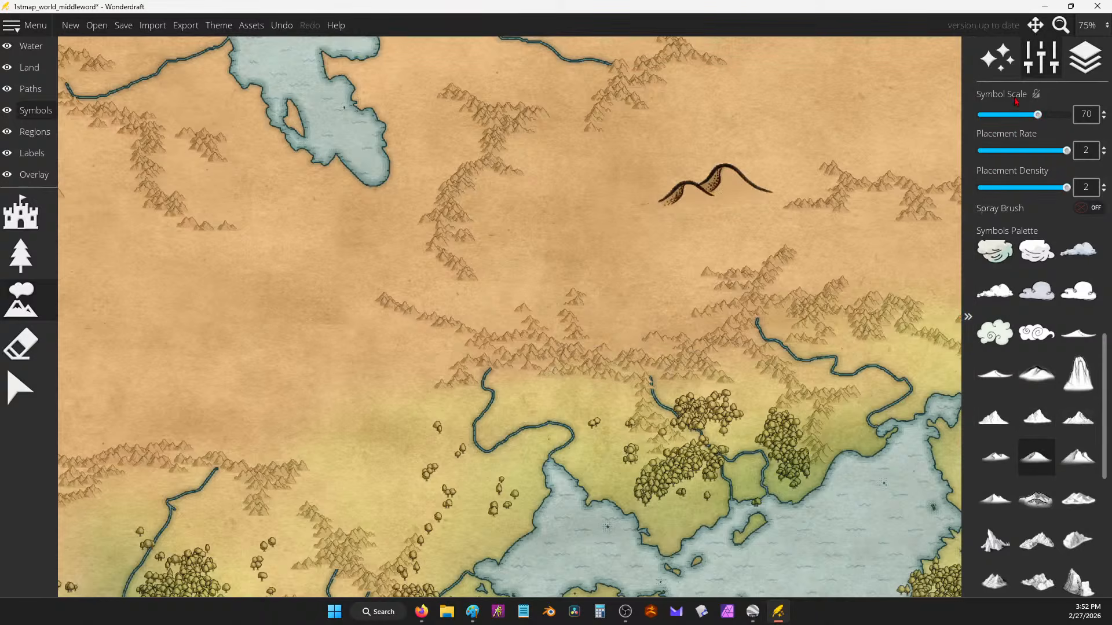
key(ctrl+z)
drag(1038, 114, 973, 119)
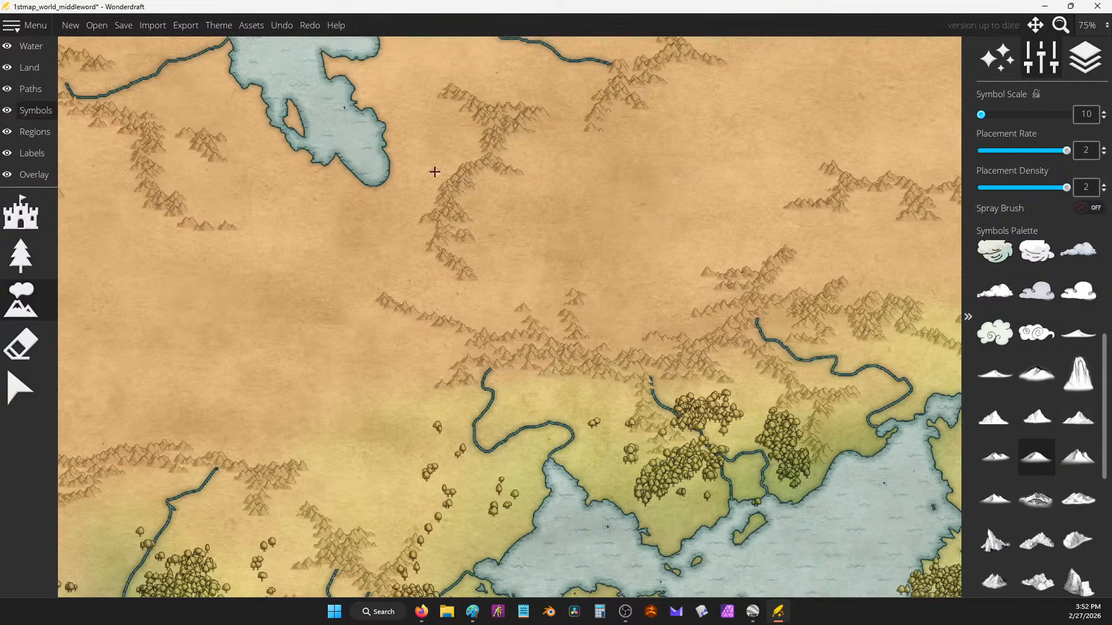
scroll(397, 168, down, 2)
scroll(397, 169, up, 1)
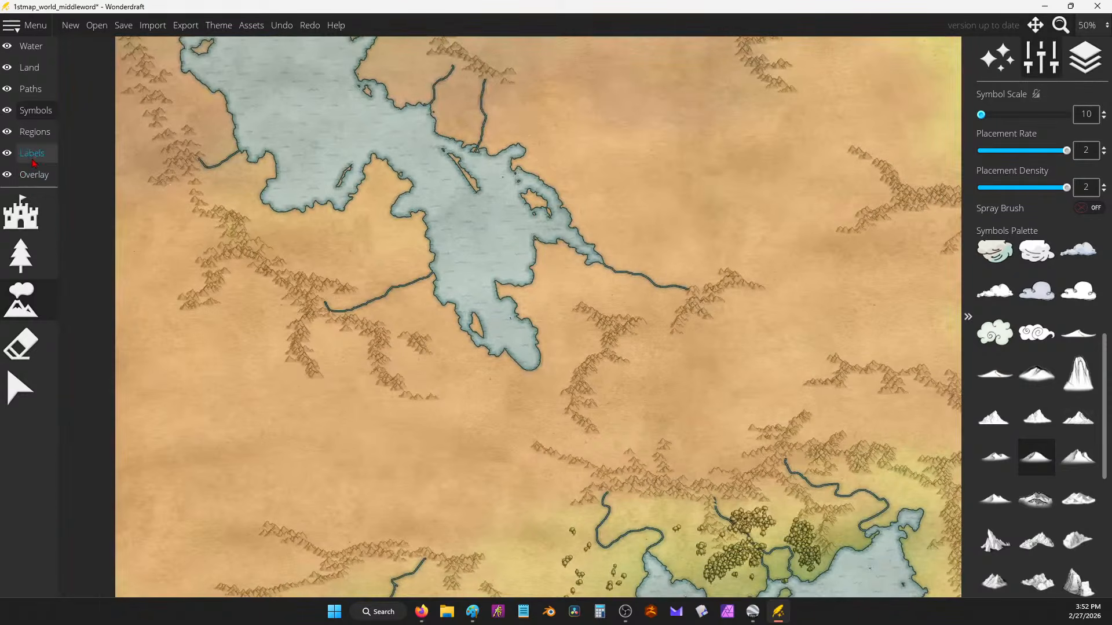
Step: With the Lower Land brush, reshape the big lake's southern shore and southeast tip
click(29, 67)
click(20, 389)
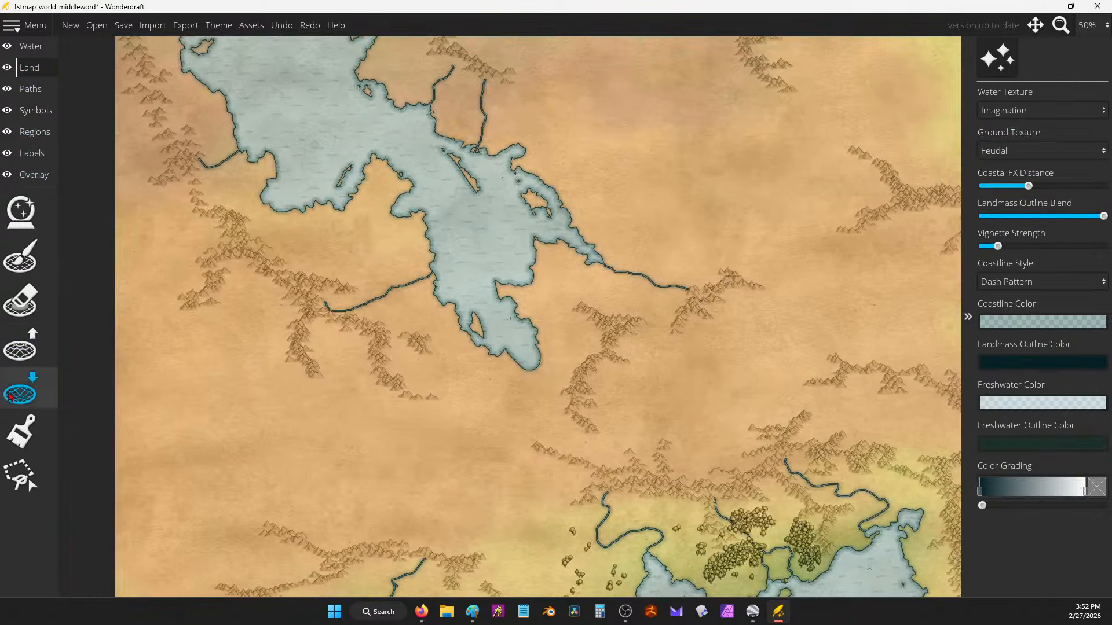
mouse_move(502, 355)
mouse_down()
mouse_move(523, 373)
mouse_move(534, 366)
mouse_move(502, 356)
mouse_move(545, 366)
mouse_up()
drag(489, 286, 521, 304)
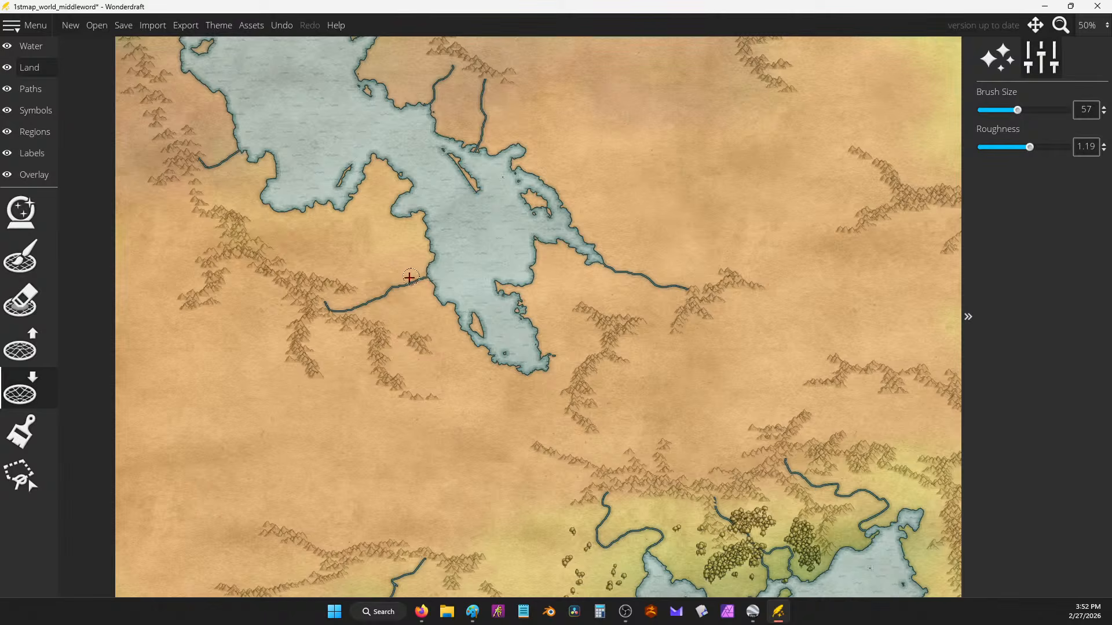
Step: On the north-eastern coast, widen a river into a small lake with pools up to the lake
drag(435, 185, 209, 296)
mouse_move(579, 249)
mouse_down()
mouse_move(447, 236)
mouse_move(169, 328)
mouse_up()
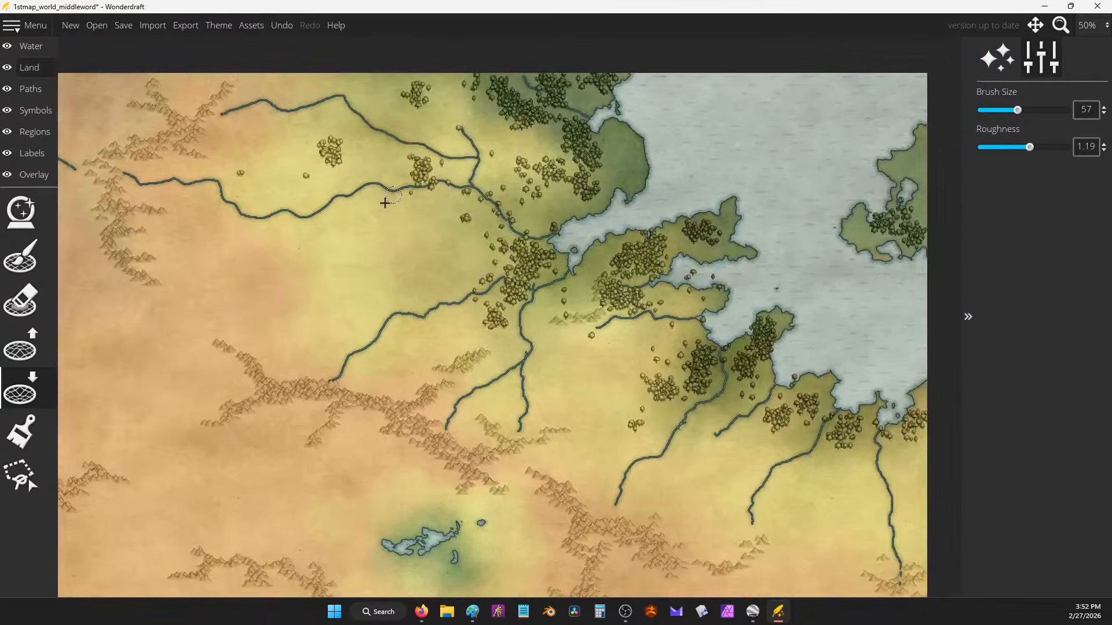
mouse_move(405, 141)
mouse_down()
mouse_move(465, 175)
mouse_move(412, 189)
mouse_up()
drag(441, 308, 508, 293)
mouse_move(528, 344)
mouse_down()
mouse_move(520, 309)
mouse_move(574, 265)
mouse_up()
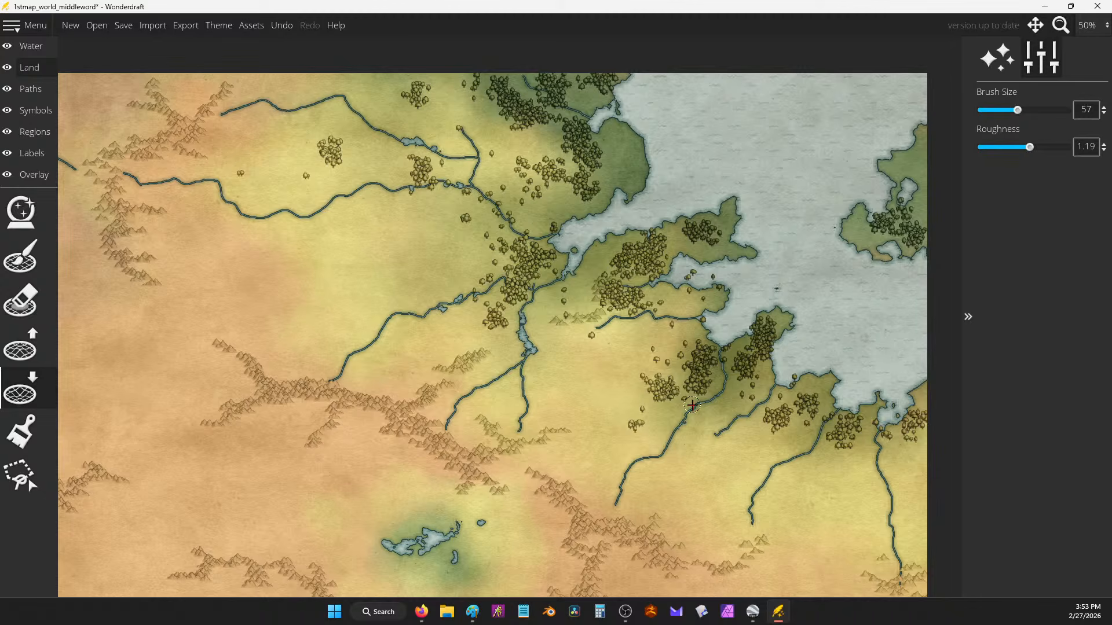
Step: Carve water spots and pools along several other rivers further up the map
drag(768, 424, 756, 115)
drag(644, 421, 658, 147)
scroll(658, 147, up, 1)
mouse_move(603, 358)
mouse_down()
mouse_move(590, 380)
mouse_move(619, 397)
mouse_move(598, 139)
mouse_up()
mouse_move(411, 424)
mouse_down()
mouse_move(567, 331)
mouse_move(528, 379)
mouse_move(514, 367)
mouse_up()
mouse_move(217, 236)
mouse_down()
mouse_move(387, 151)
mouse_move(399, 110)
mouse_up()
mouse_move(641, 369)
mouse_down()
mouse_move(657, 390)
mouse_move(626, 357)
mouse_up()
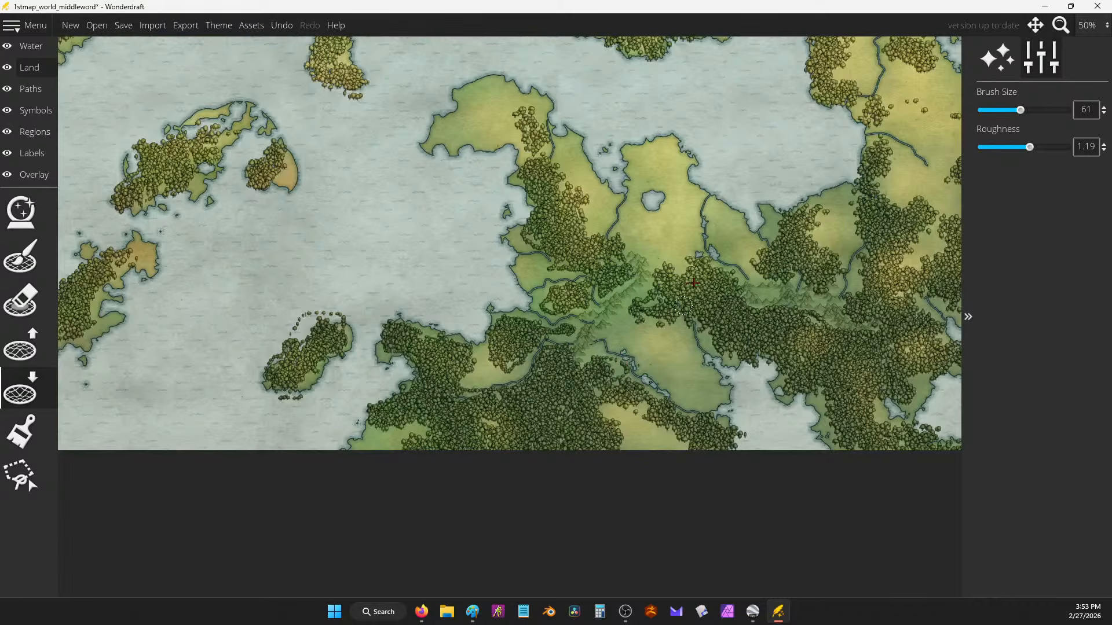
drag(772, 231, 501, 345)
mouse_move(622, 250)
mouse_down()
mouse_move(641, 257)
mouse_move(623, 226)
mouse_move(619, 137)
mouse_up()
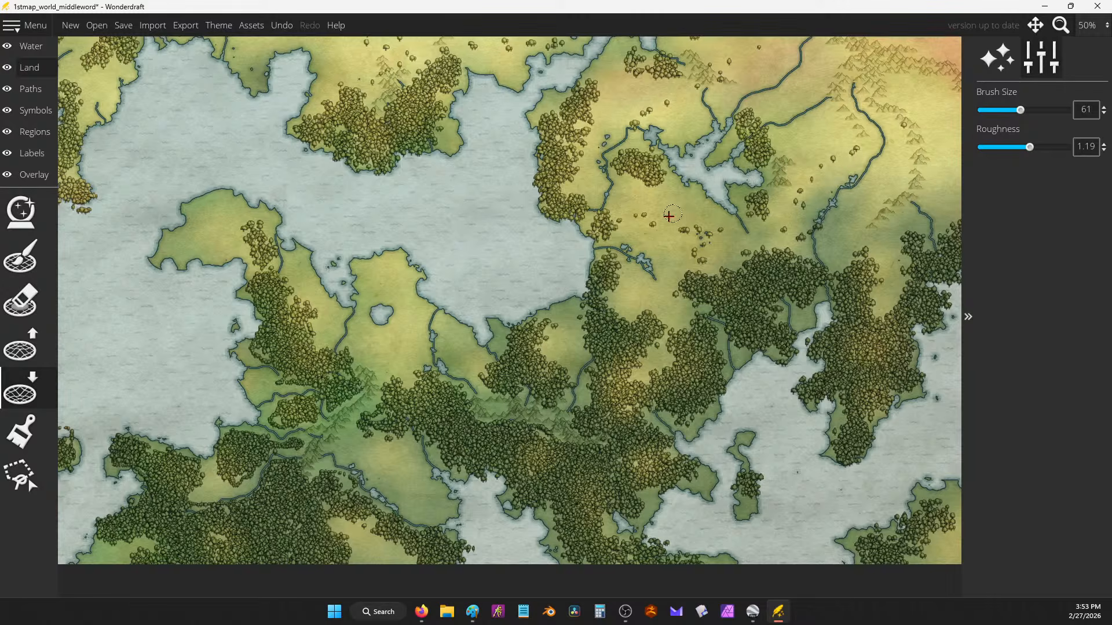
scroll(659, 224, down, 1)
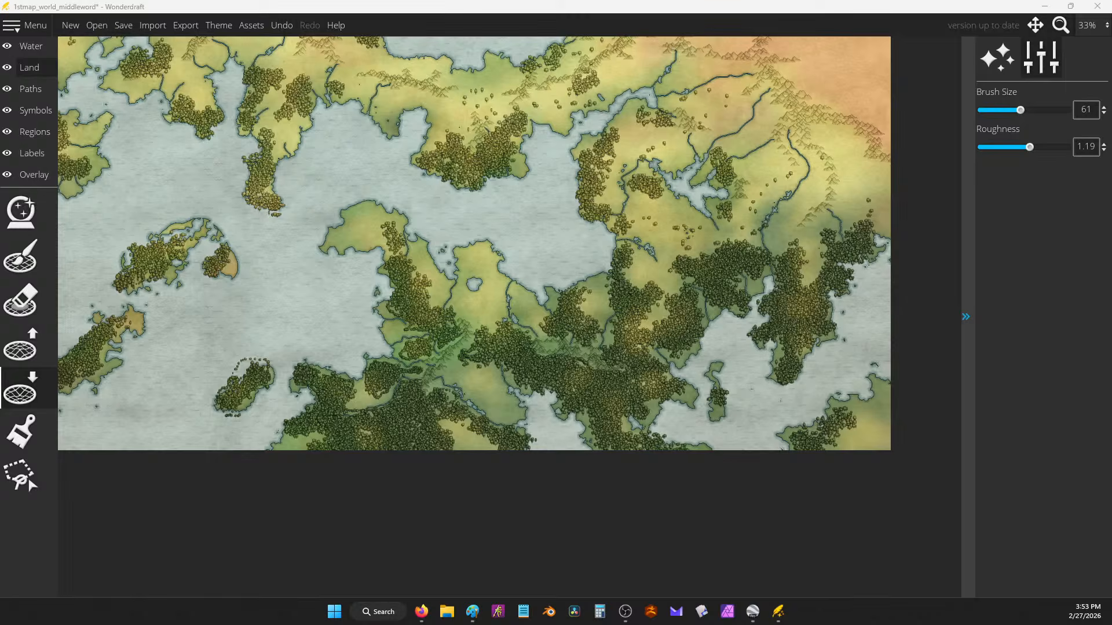
Step: Paste a viewer comment about monsters into the Google Docs notes, then return to the map
key(alt+Tab)
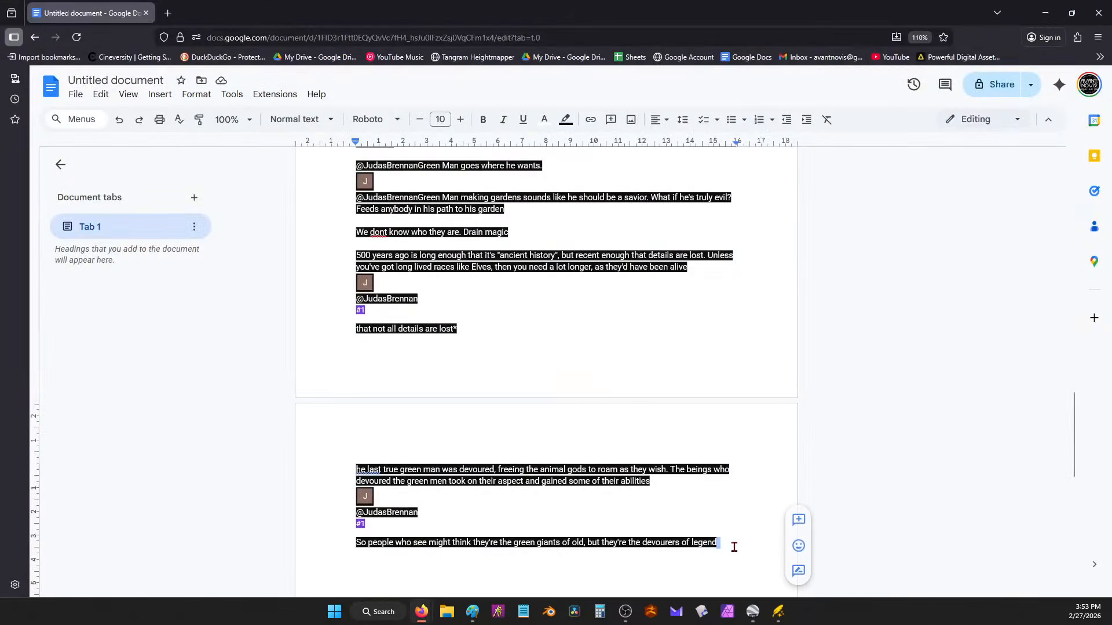
text(@dyspravicpenguin4513 #2  Due to them knowing how to change life, this could be how monsters are becoming a thing.)
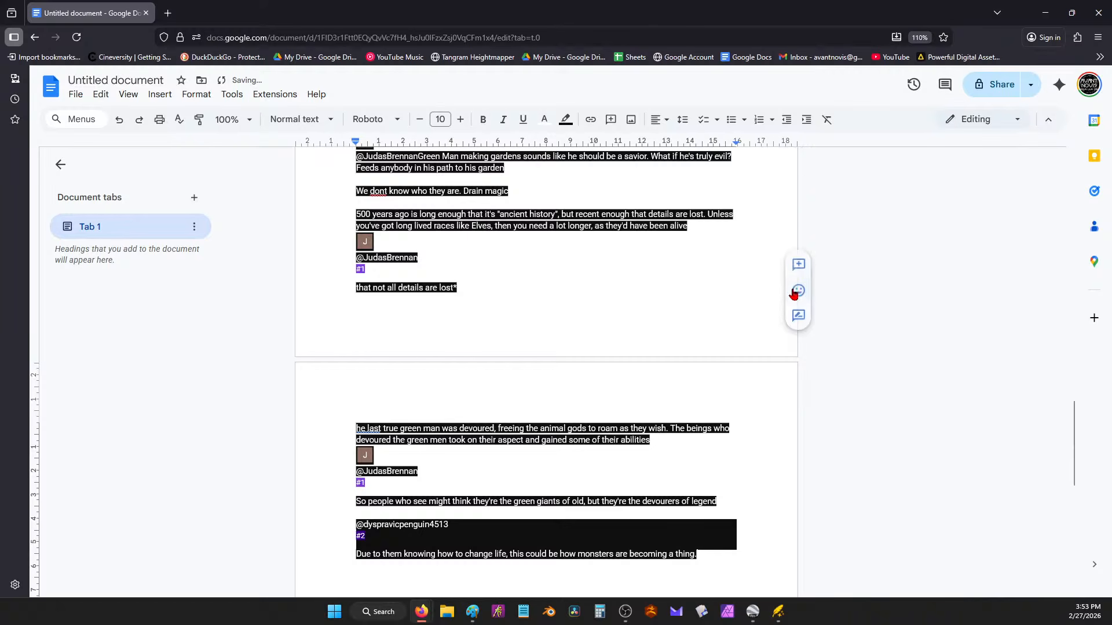
click(1044, 12)
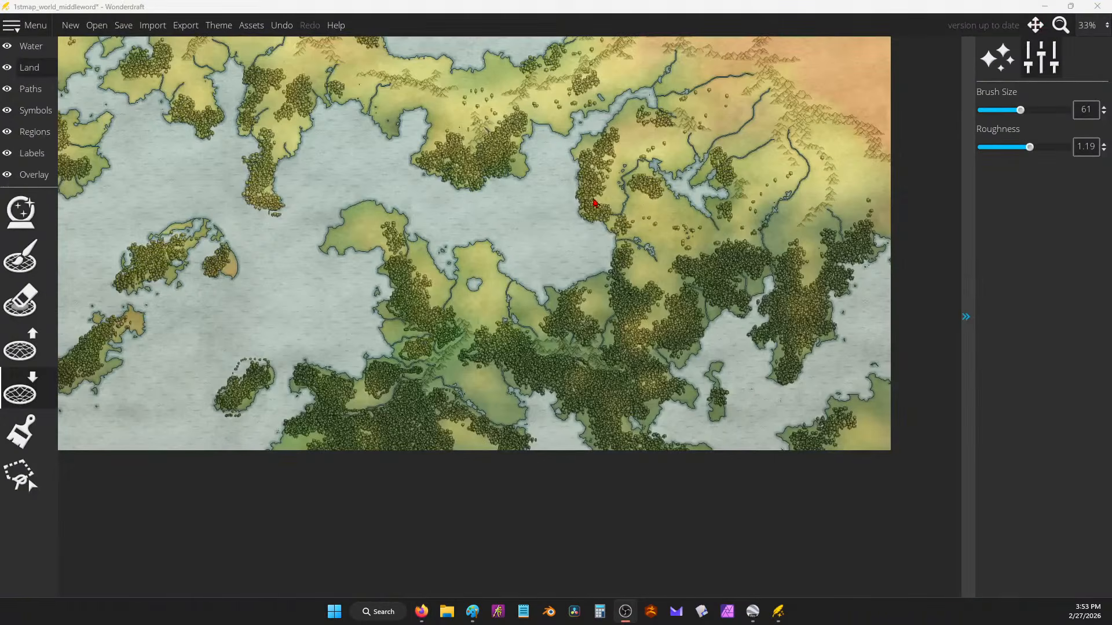
Step: Select the tree symbols with the spray option turned on
drag(568, 202, 788, 419)
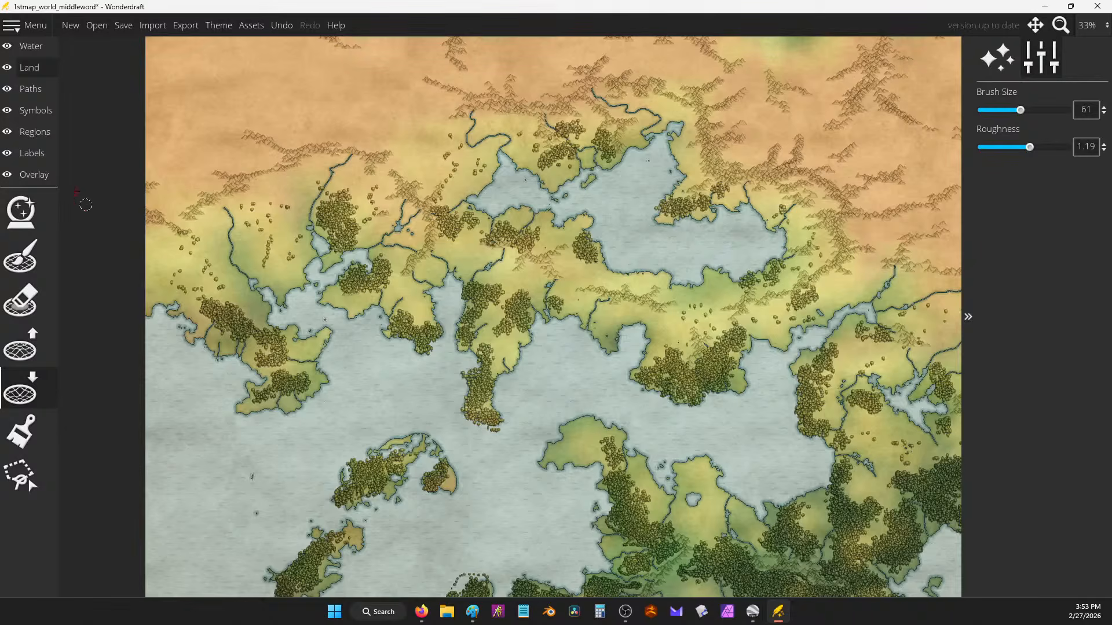
click(36, 91)
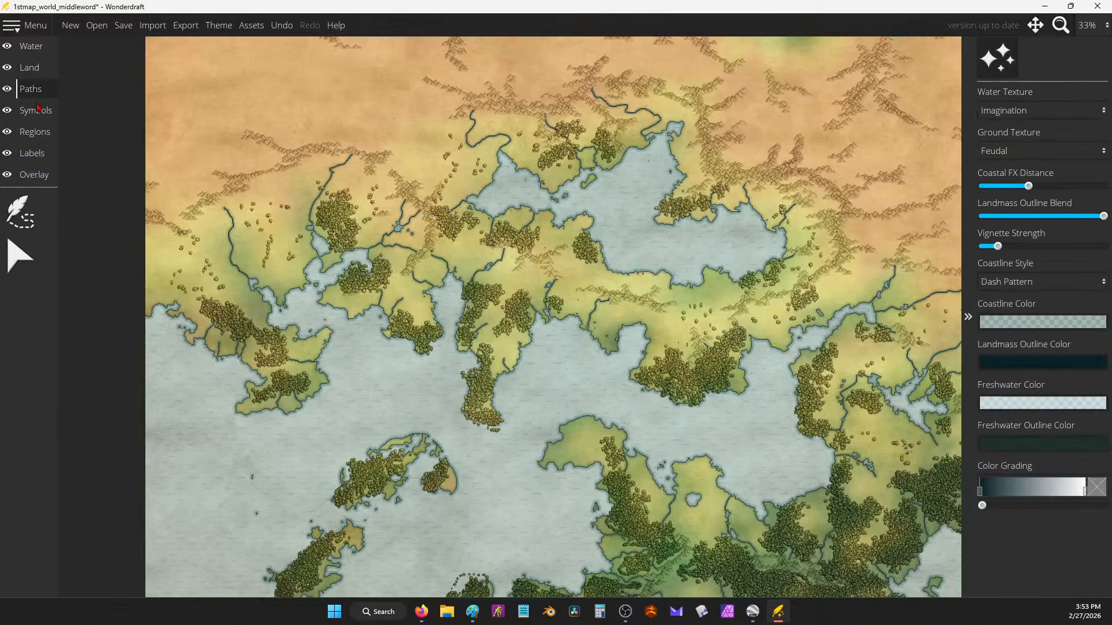
click(38, 107)
click(28, 251)
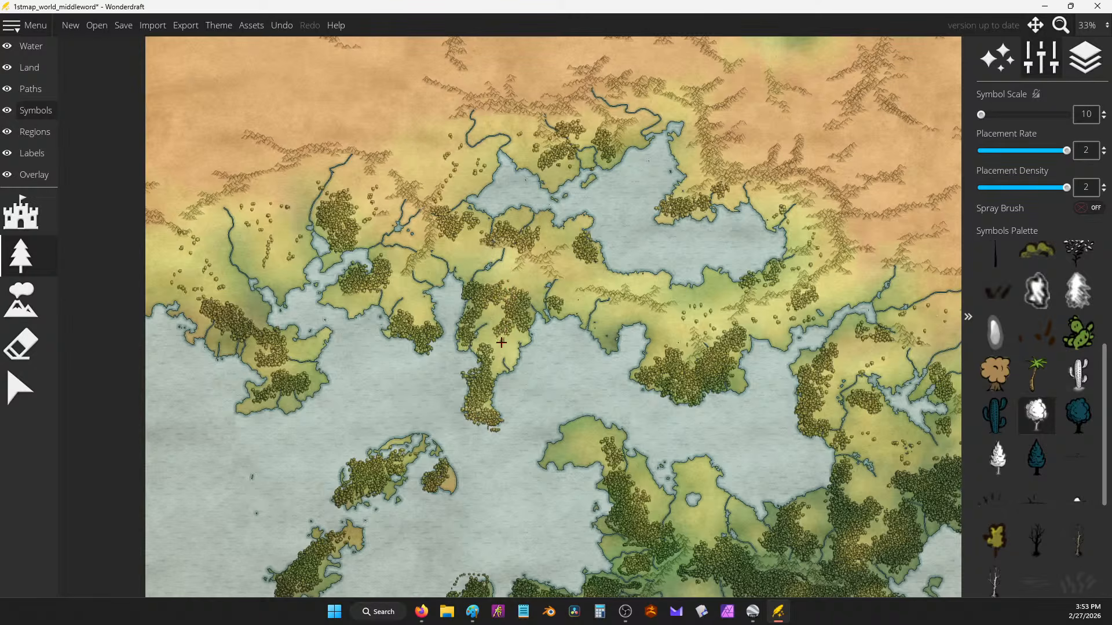
click(1088, 208)
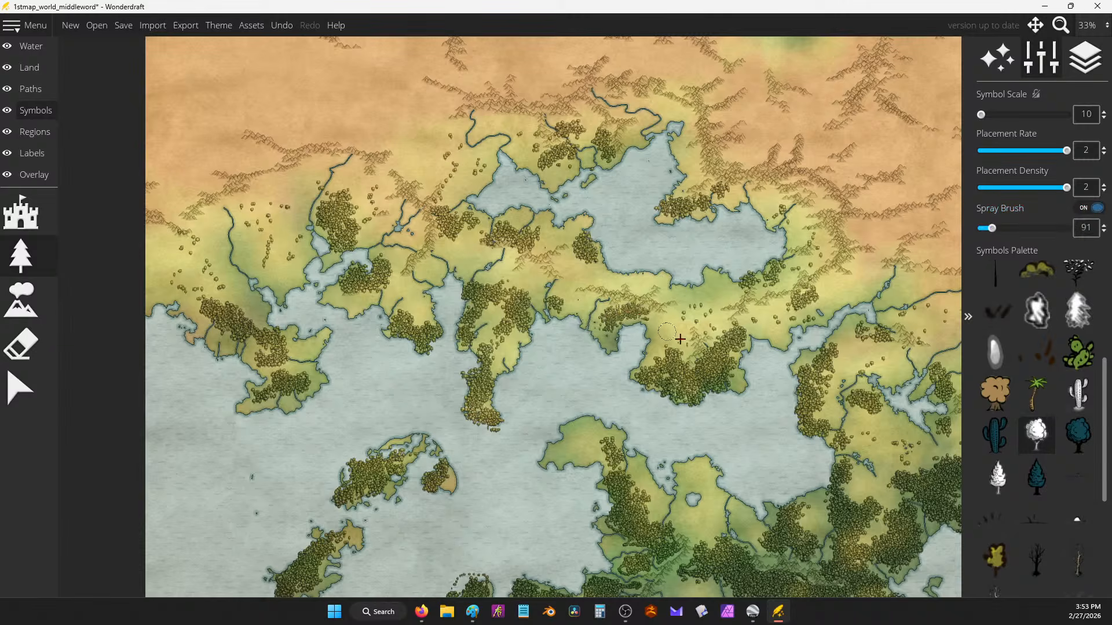
Step: Spray trees over the small southern peninsula and a patch of the eastern landmass
drag(678, 313, 623, 140)
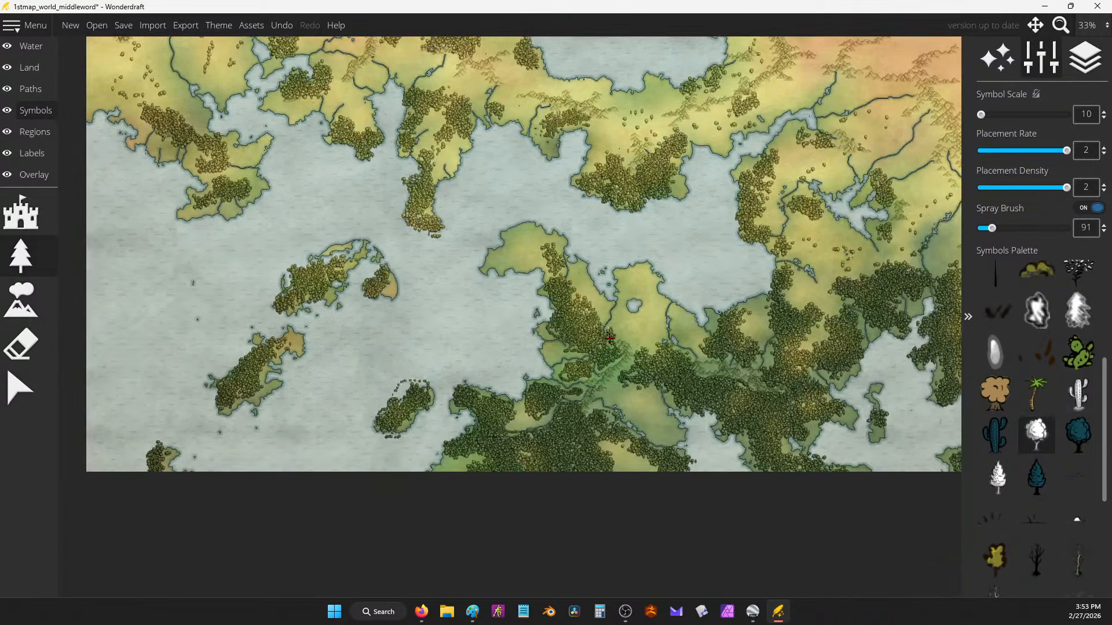
drag(638, 329, 632, 276)
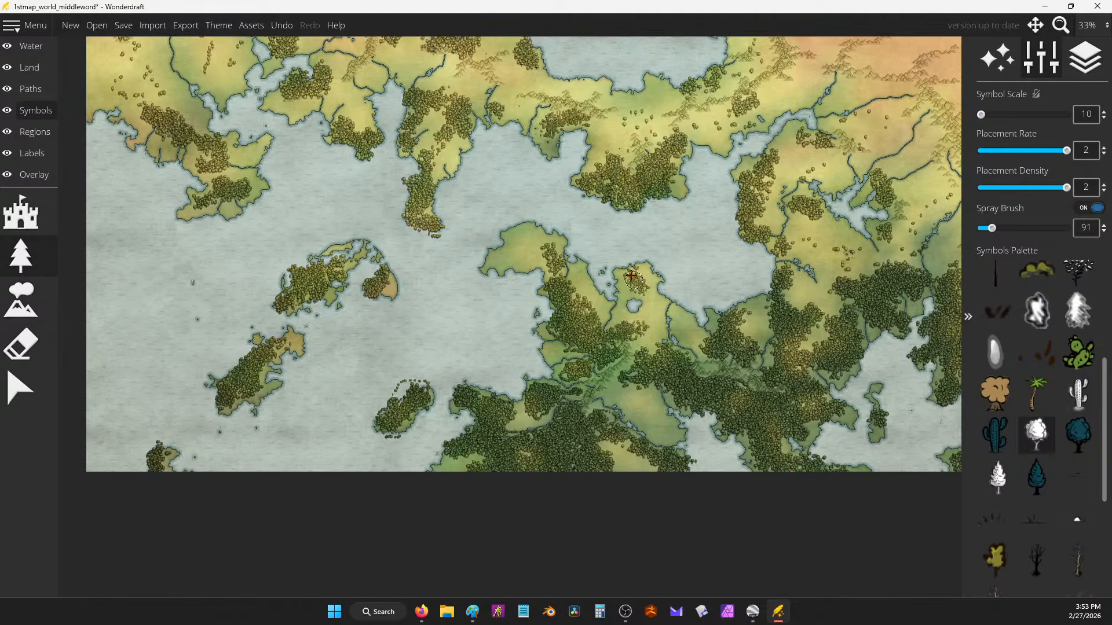
mouse_move(524, 235)
mouse_down()
mouse_move(510, 257)
mouse_move(537, 243)
mouse_move(520, 259)
mouse_move(534, 248)
mouse_move(558, 262)
mouse_up()
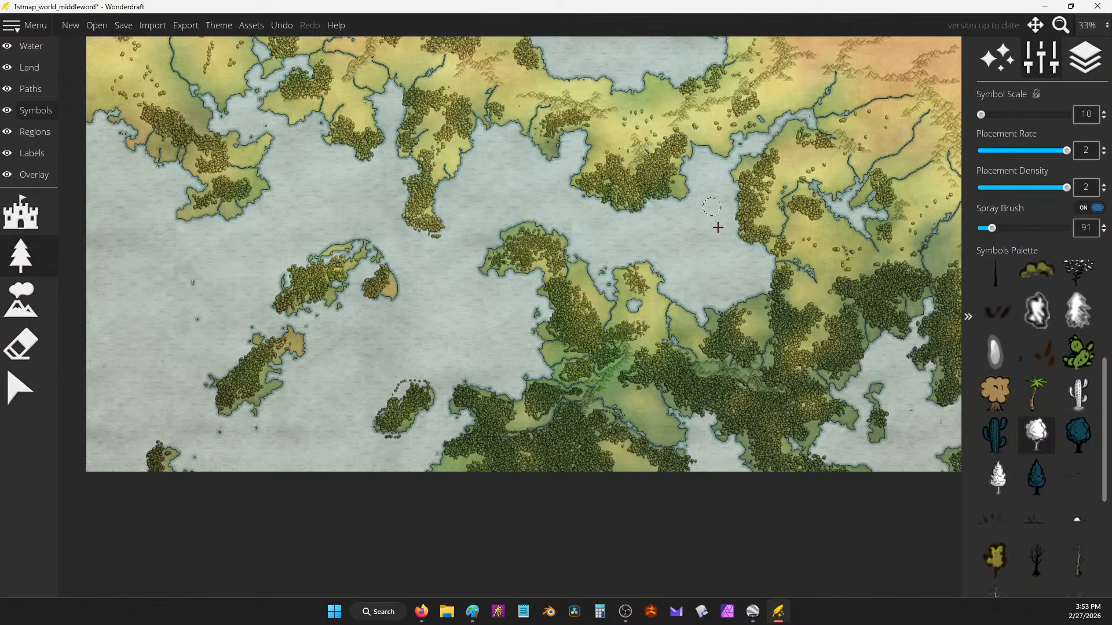
mouse_move(650, 111)
mouse_down()
mouse_move(649, 229)
mouse_move(665, 259)
mouse_up()
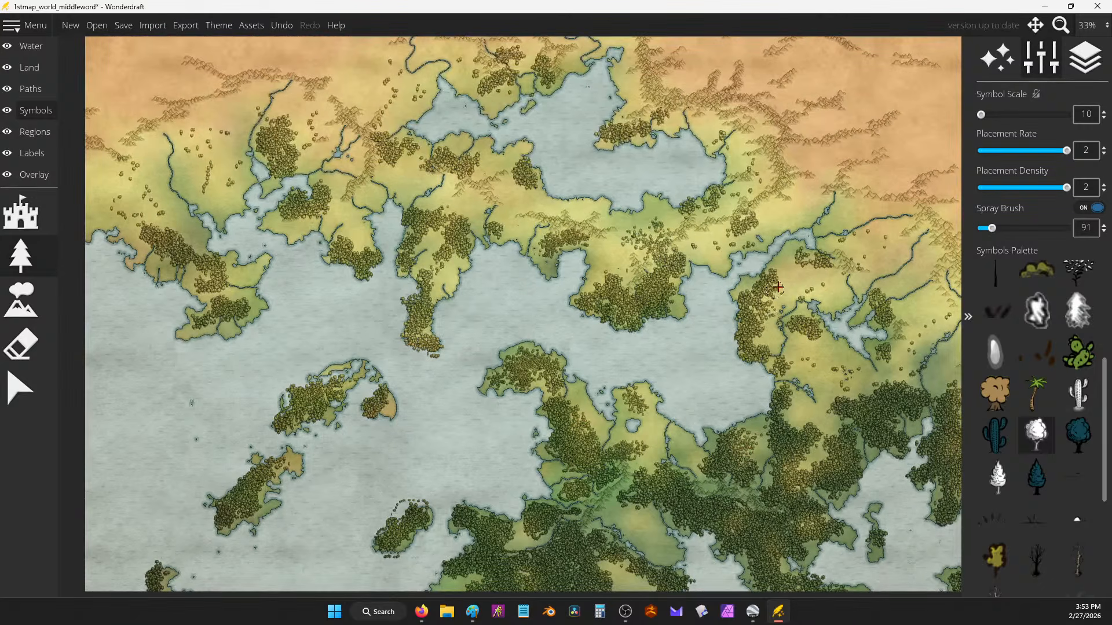
mouse_move(825, 357)
mouse_down()
mouse_move(845, 382)
mouse_move(838, 395)
mouse_move(823, 365)
mouse_move(849, 377)
mouse_up()
drag(627, 280, 592, 320)
Step: Zoom out to 15% and centre the whole map in view
scroll(563, 272, down, 2)
scroll(602, 266, down, 2)
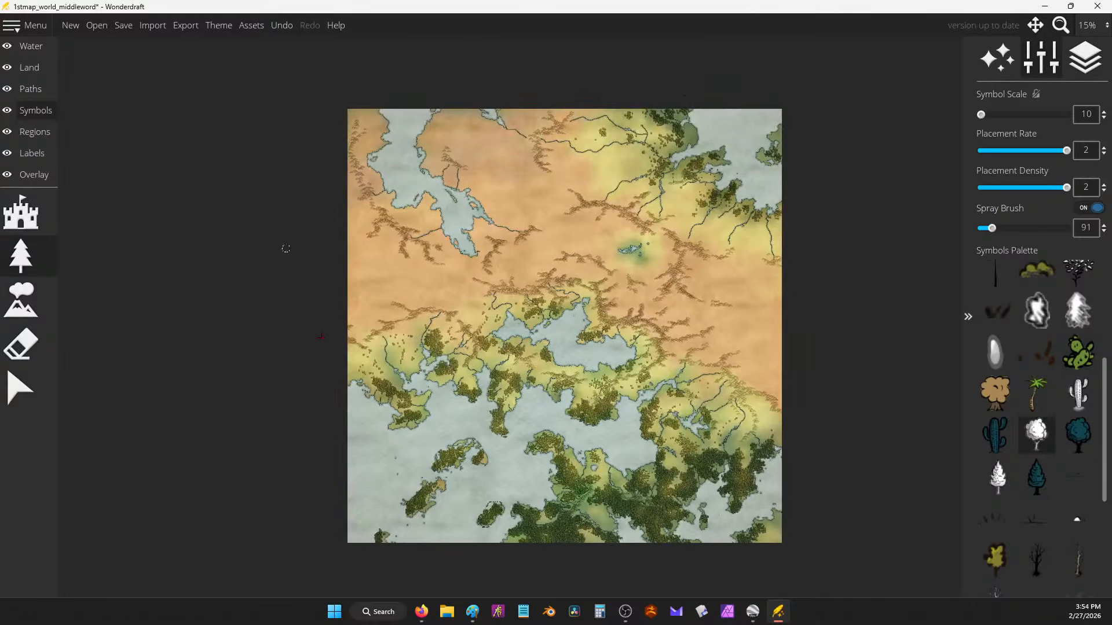
drag(581, 311, 611, 359)
drag(691, 329, 642, 247)
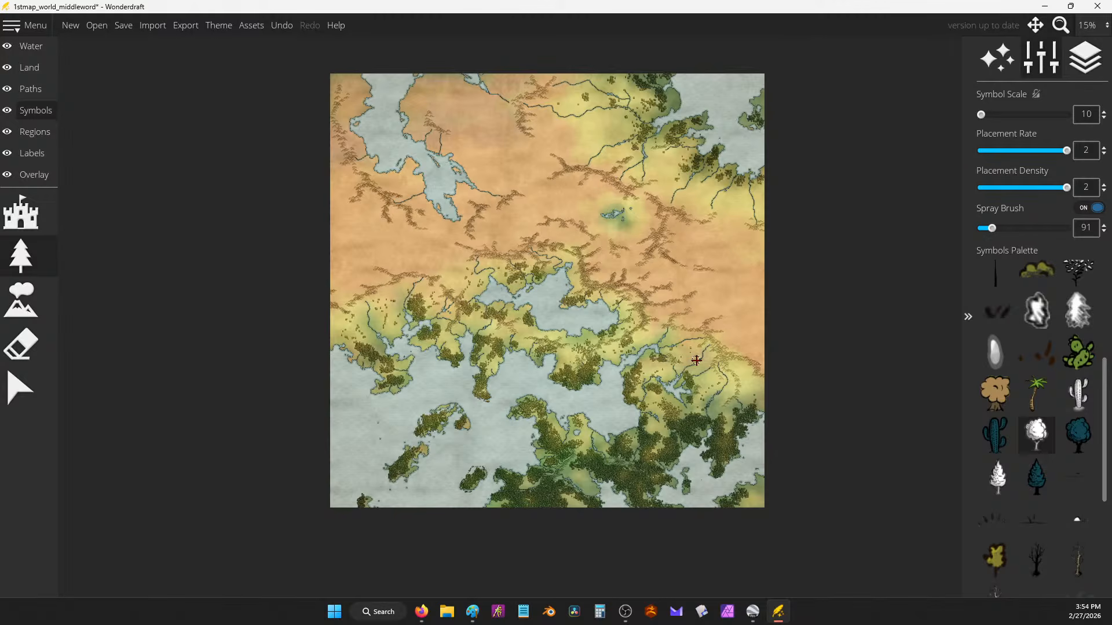
drag(554, 367, 555, 412)
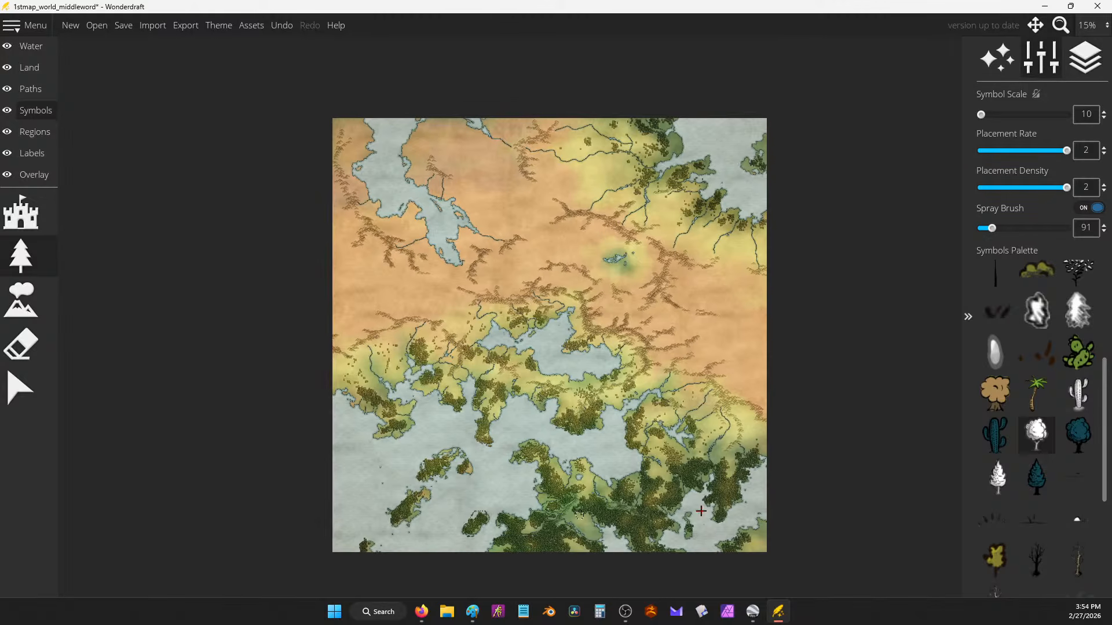
drag(660, 490, 662, 435)
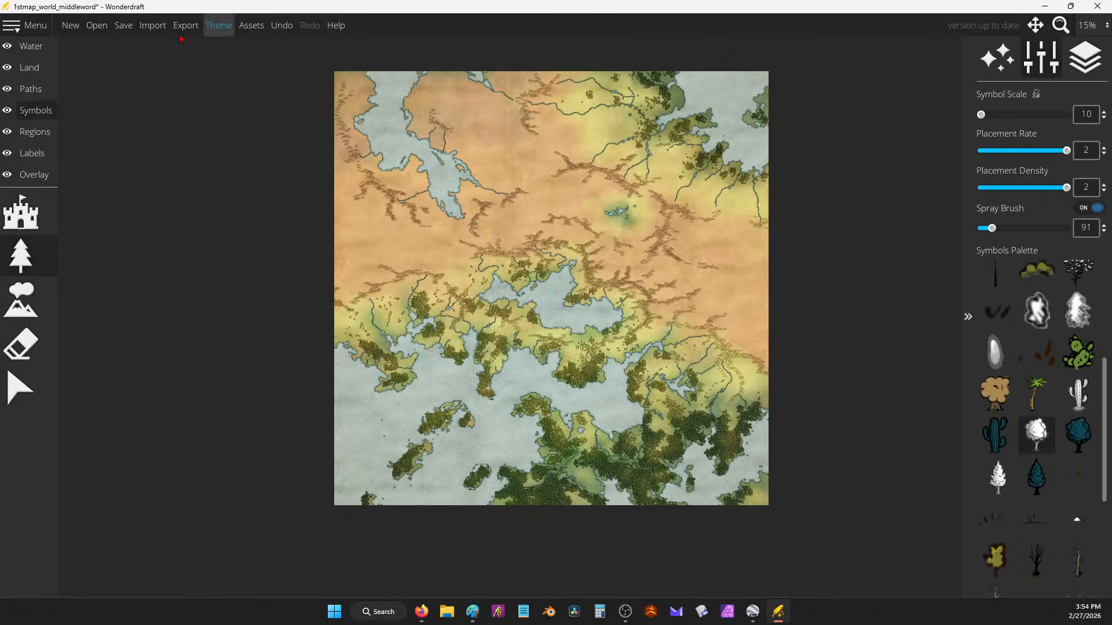
Step: Save the map and export an image with the Heightmap type
click(123, 26)
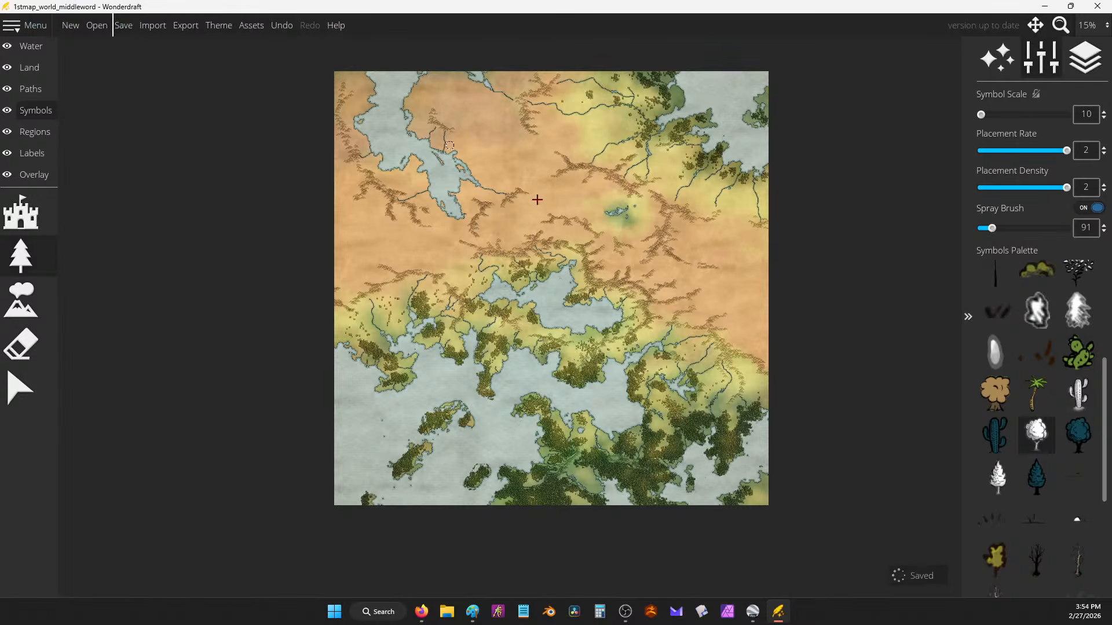
click(185, 25)
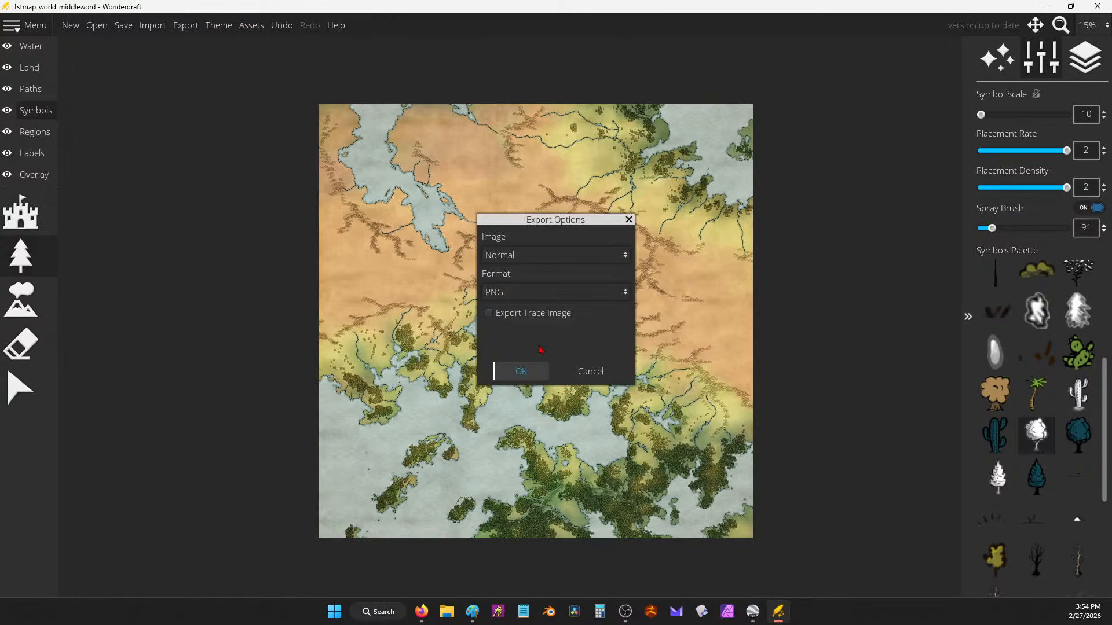
click(586, 255)
click(572, 321)
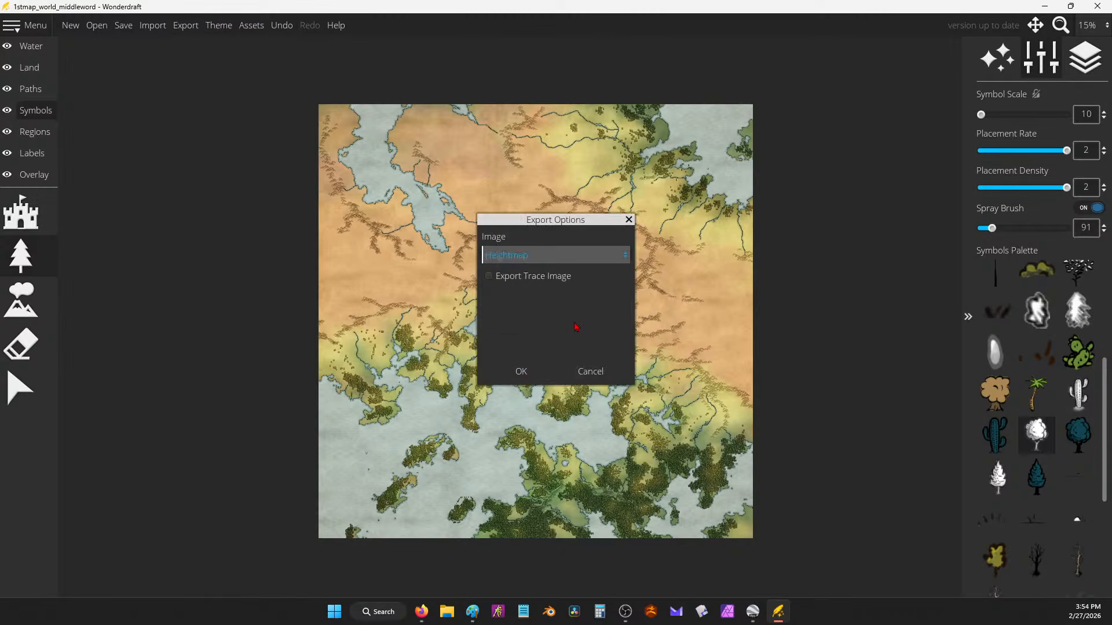
click(521, 372)
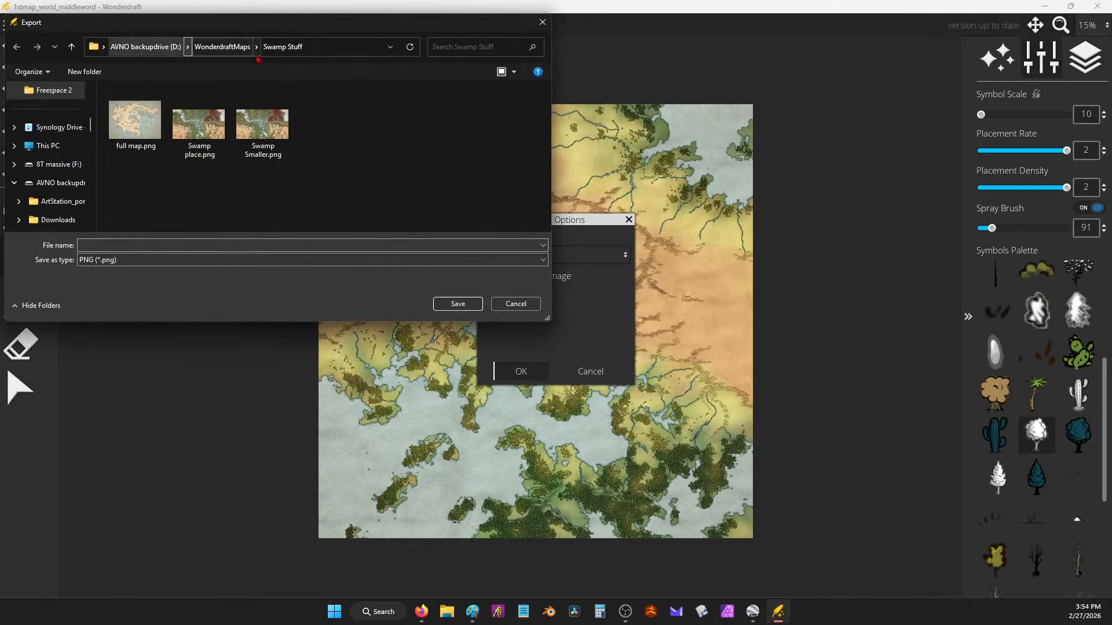
Step: Create a new folder named 'KM40_middle of world' on drive D
click(139, 48)
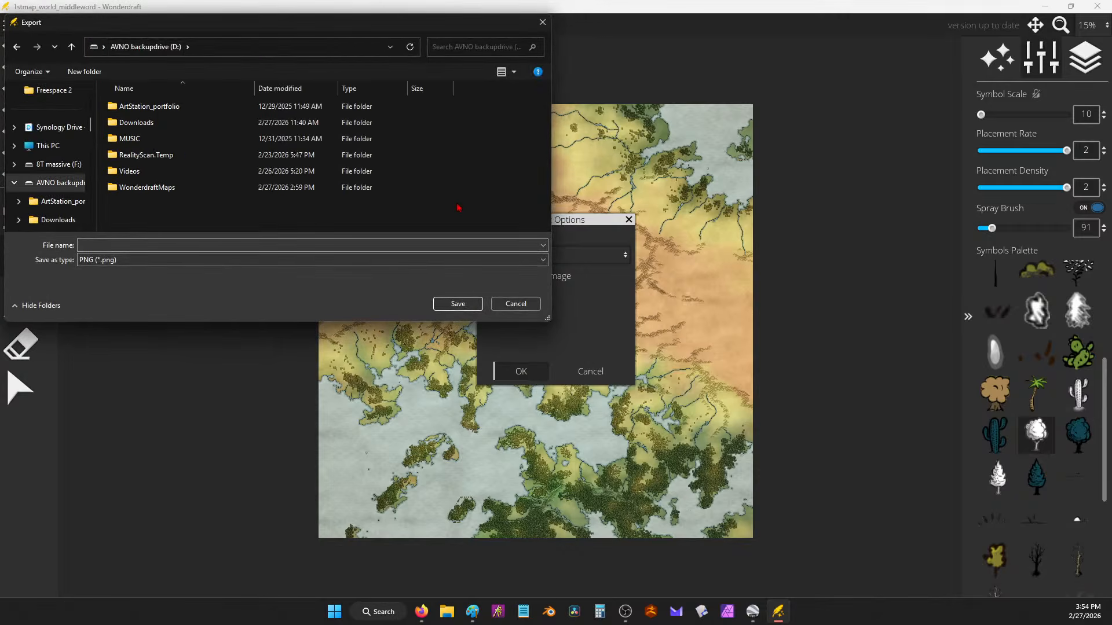
right_click(445, 218)
mouse_move(492, 322)
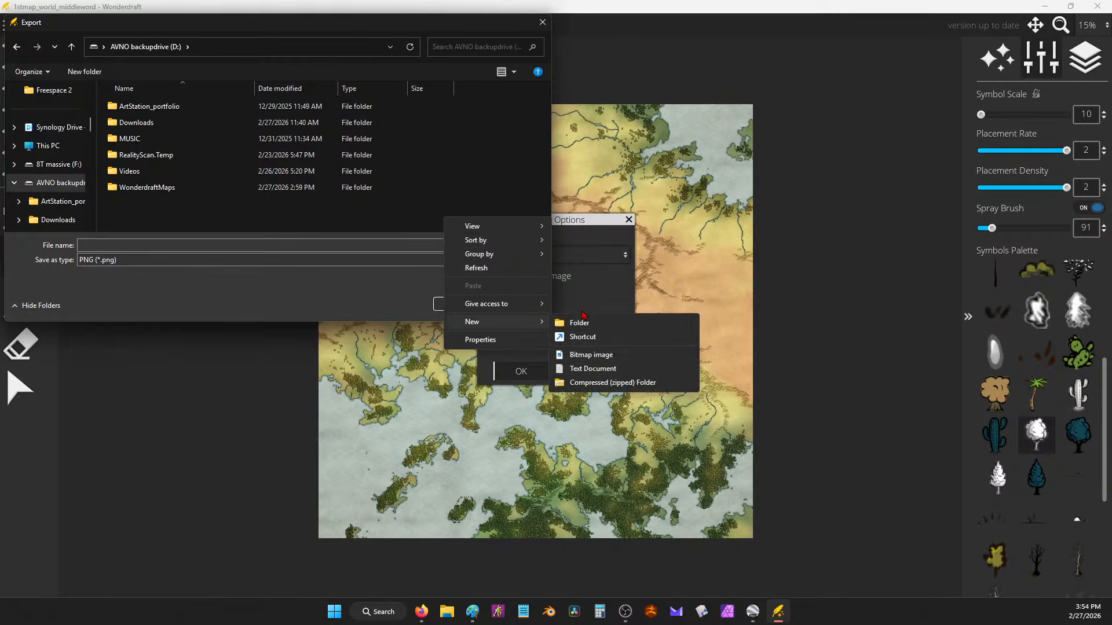
click(574, 321)
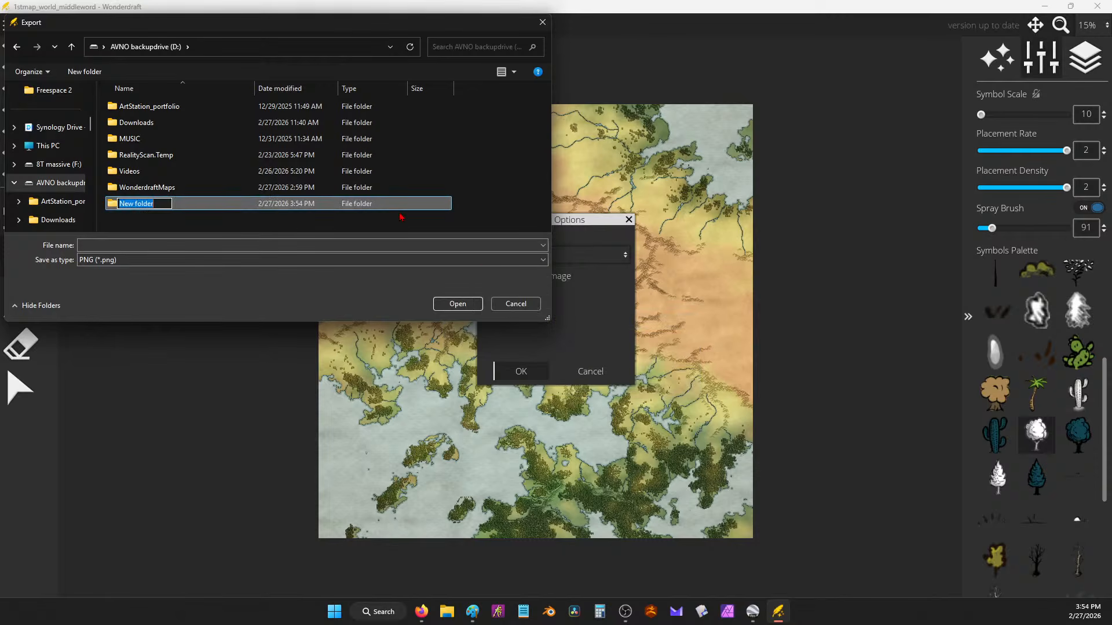
text(40k)
key(BackSpace)
key(BackSpace)
key(BackSpace)
text(KM40)
text(_k)
key(BackSpace)
text(milddl)
key(BackSpace)
key(BackSpace)
key(BackSpace)
key(BackSpace)
text(ddle of world)
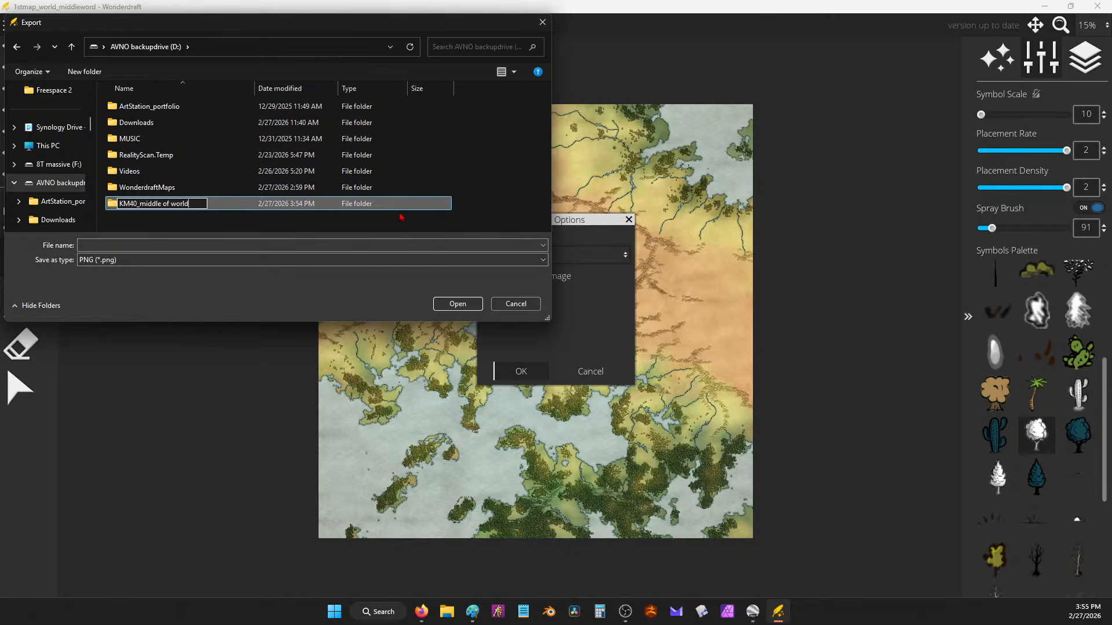
key(Return)
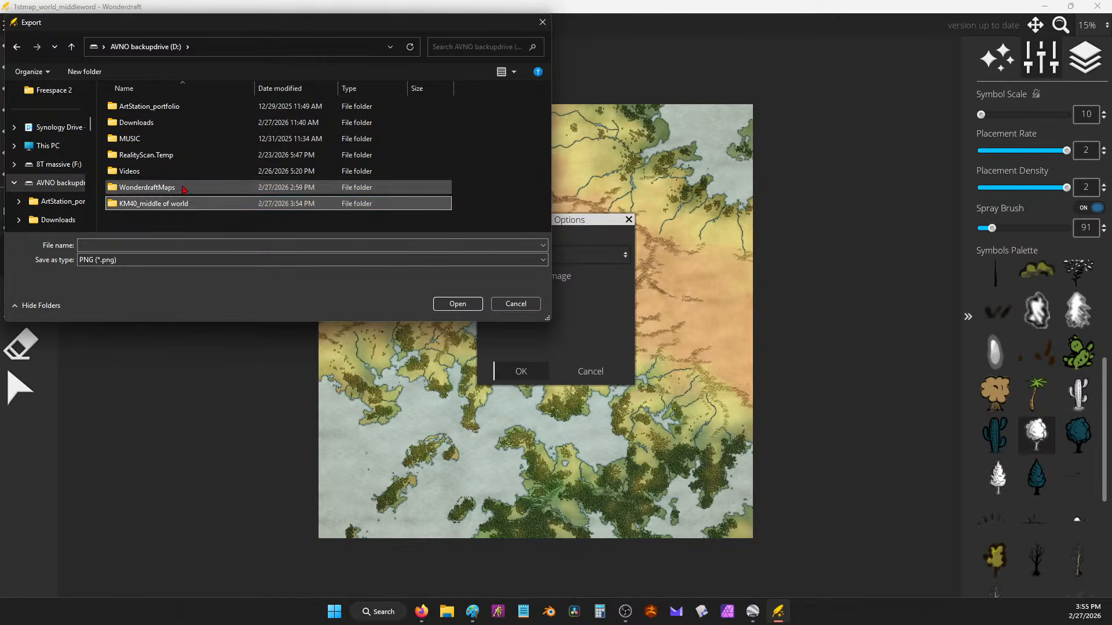
Step: Save the heightmap as 'Middle of world' inside the new folder
double_click(156, 203)
click(133, 244)
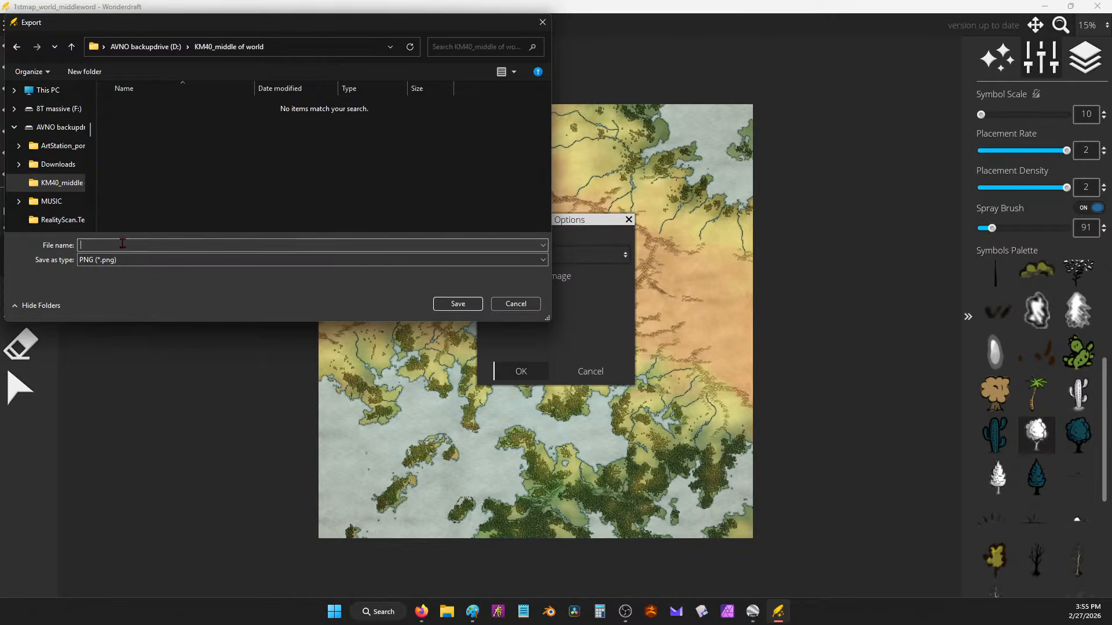
text(Middle of world)
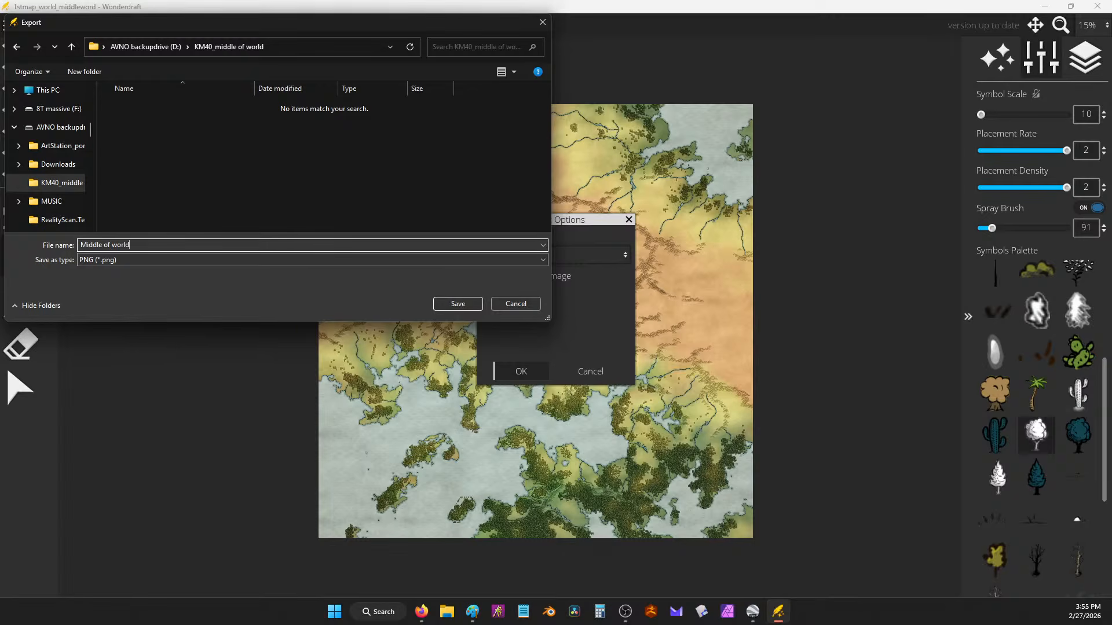
key(Return)
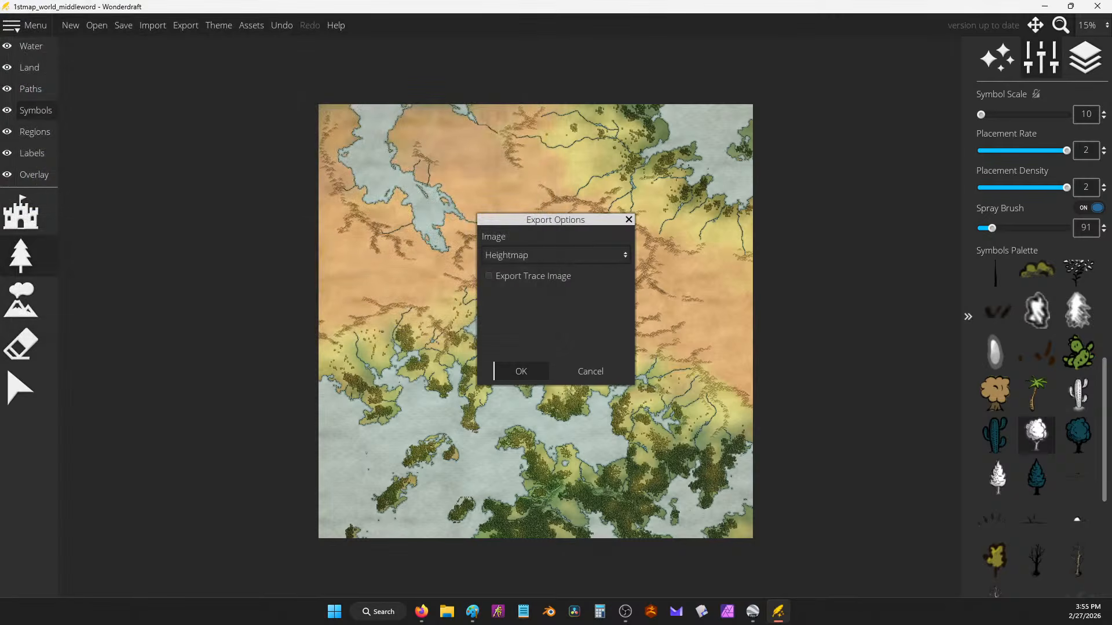
key(Return)
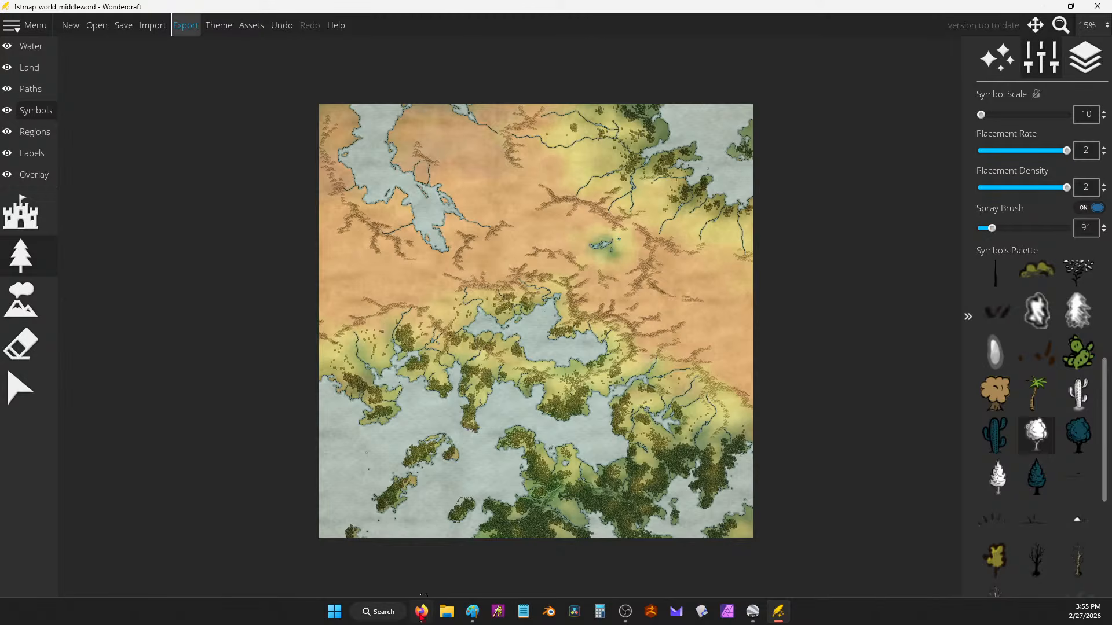
click(447, 613)
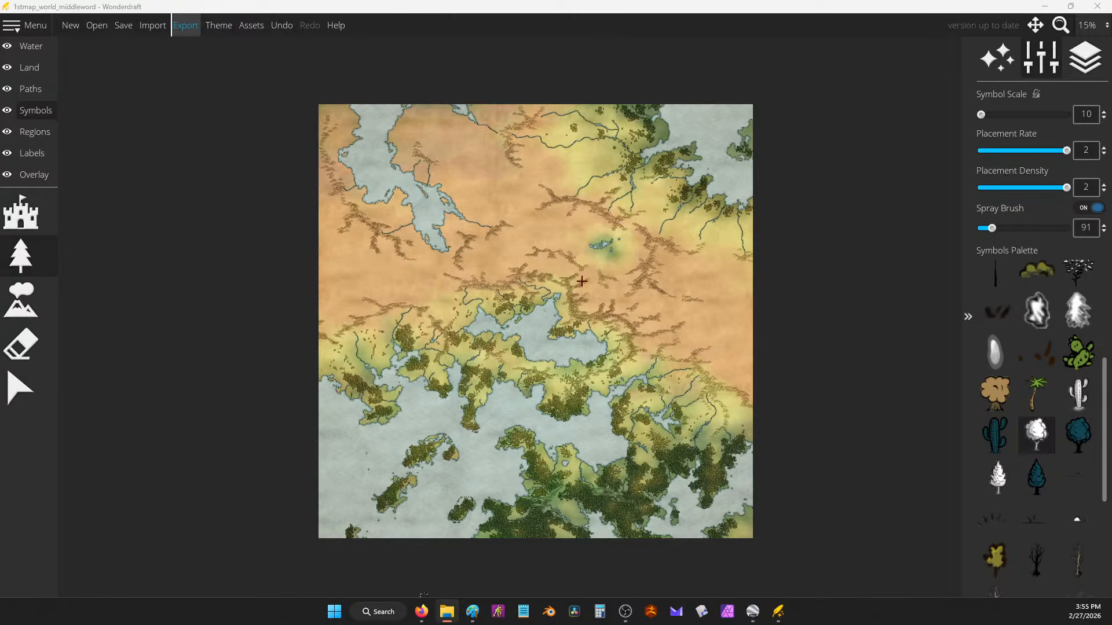
Step: With the Land paint brush, tint the northern land a faint yellow
click(418, 87)
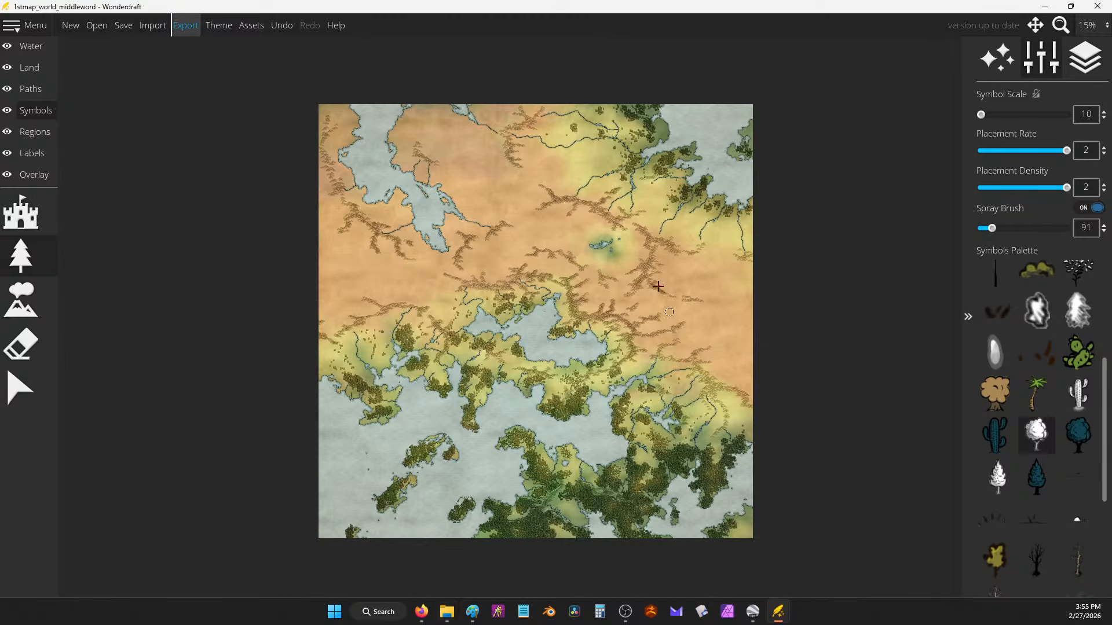
drag(545, 209, 560, 218)
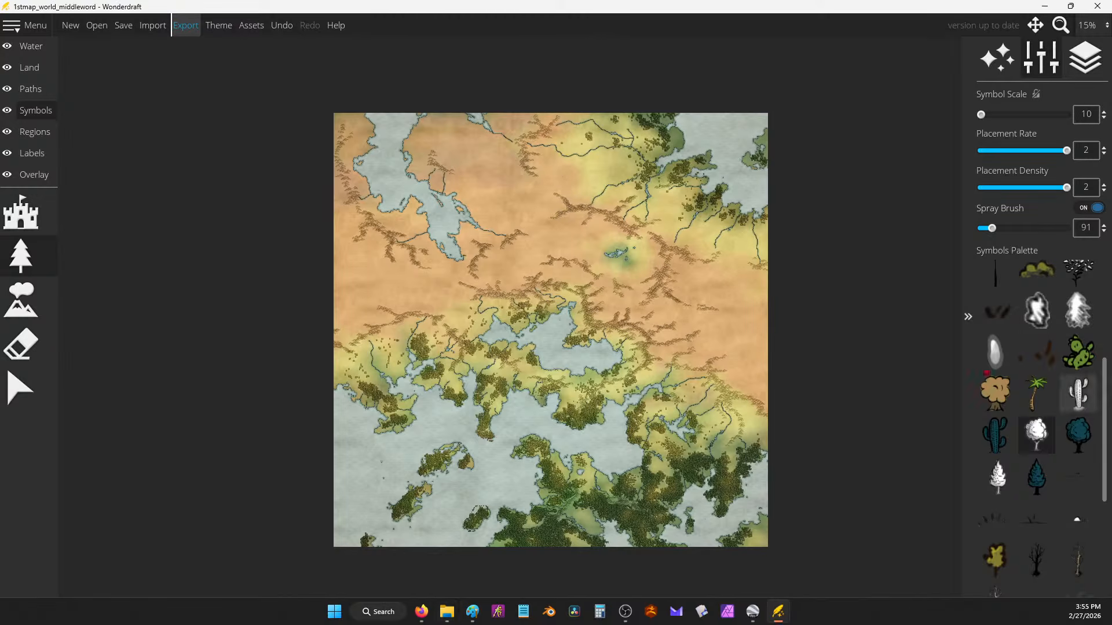
click(29, 67)
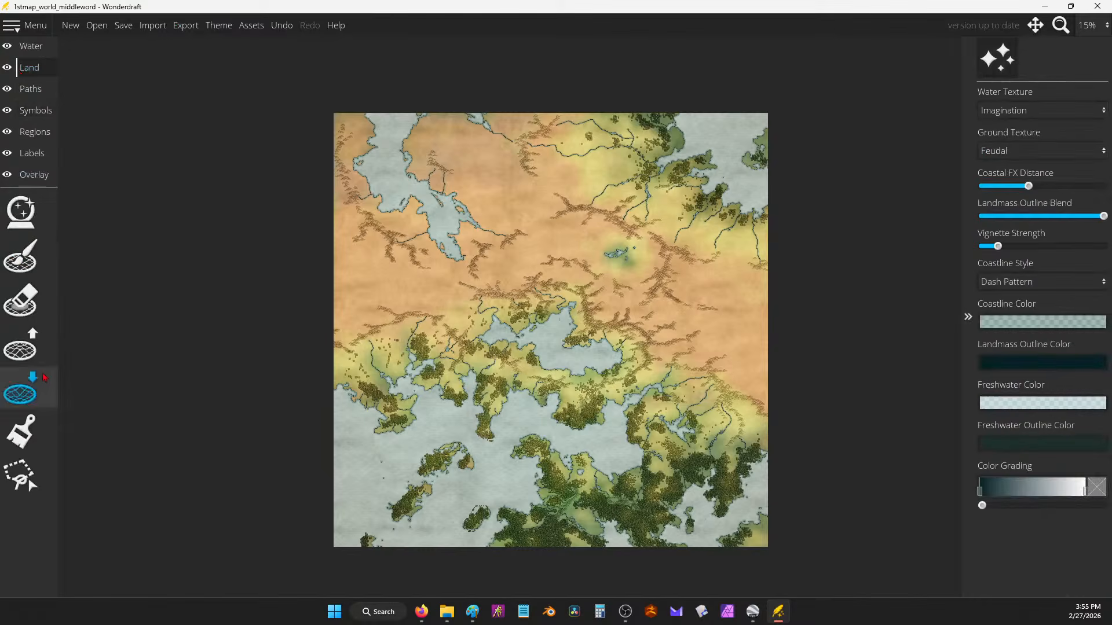
click(28, 415)
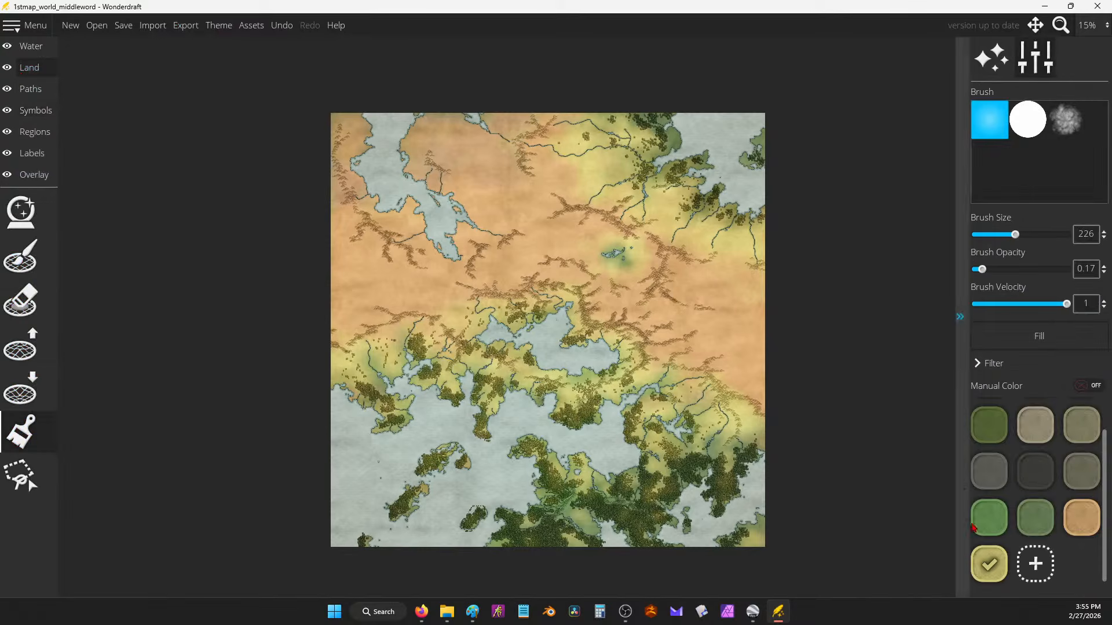
scroll(513, 200, up, 3)
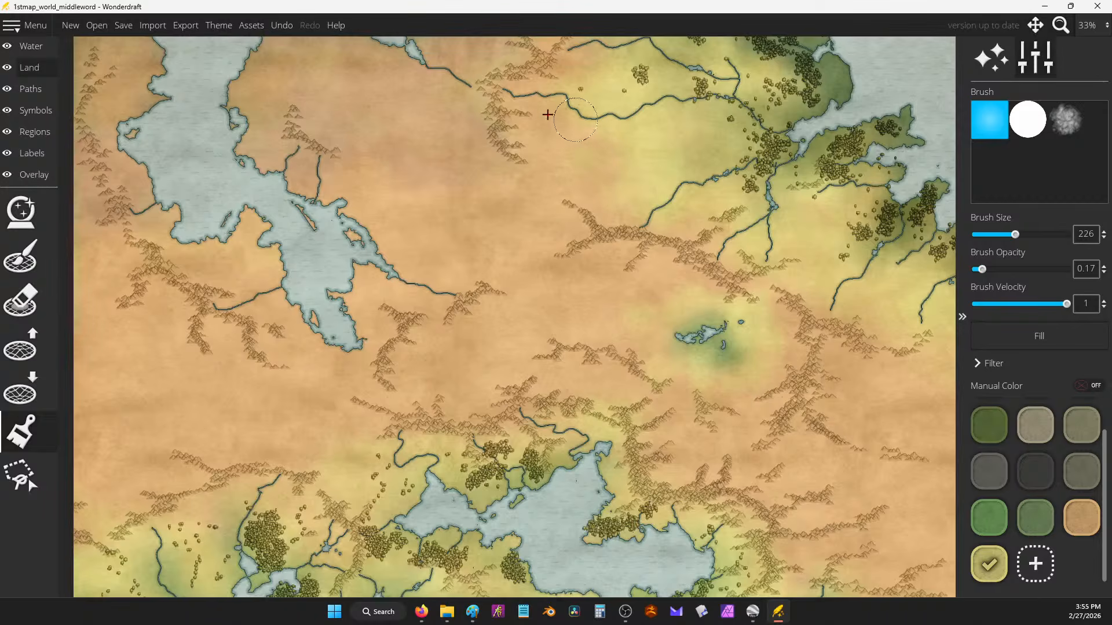
mouse_move(565, 192)
mouse_down()
mouse_move(639, 147)
mouse_move(636, 184)
mouse_up()
Step: Paint pale yellow over the tan land around the central lake, shading yellow-green eastward
drag(802, 251, 606, 190)
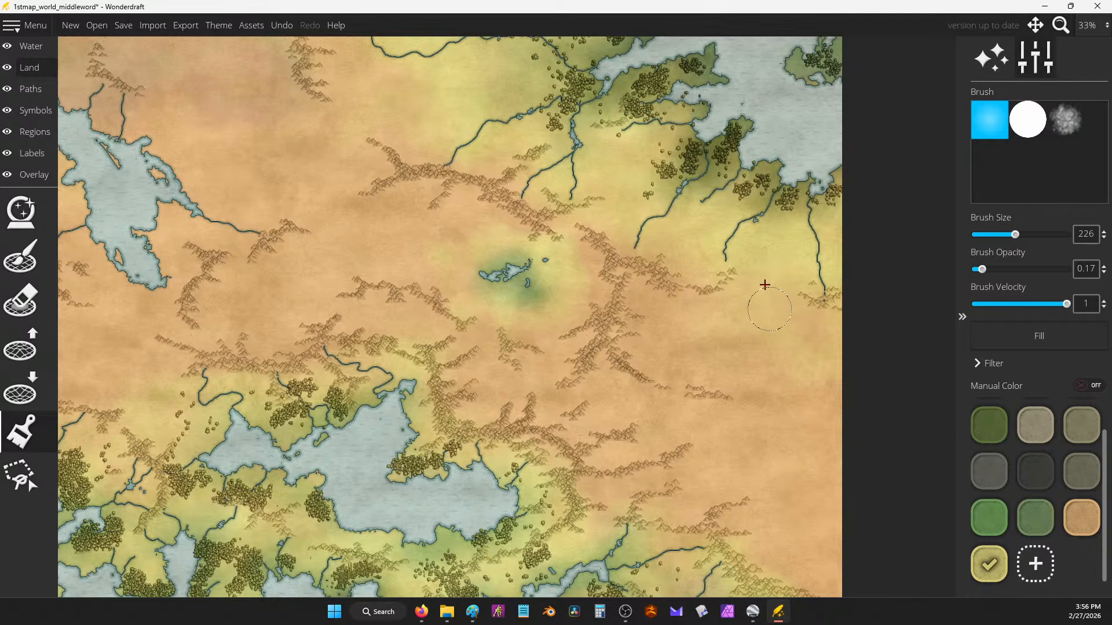
click(1087, 523)
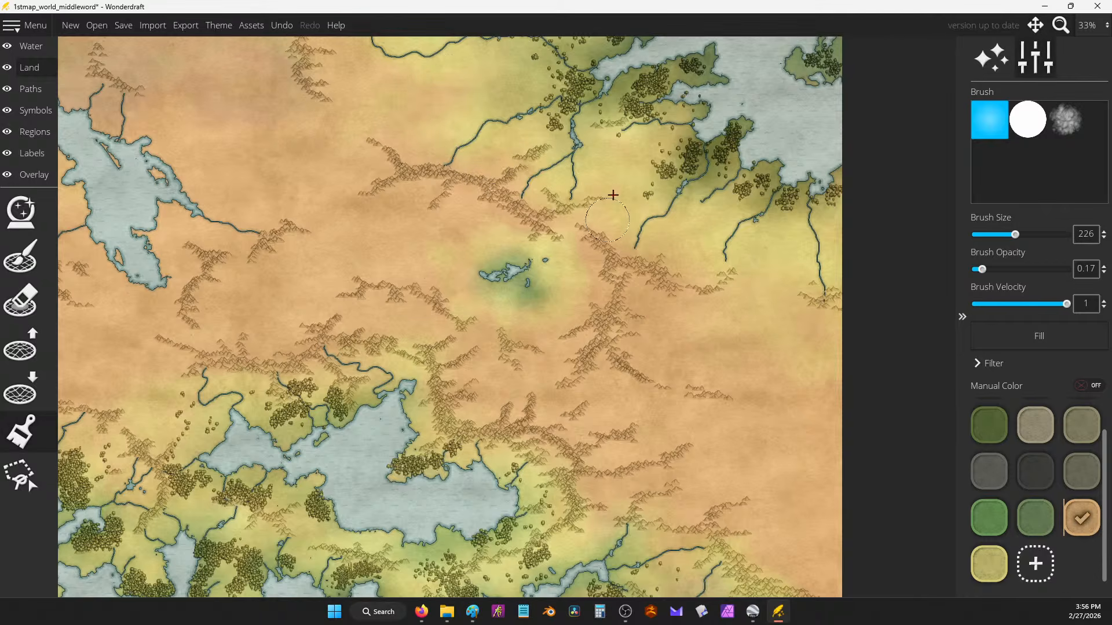
drag(362, 162, 582, 369)
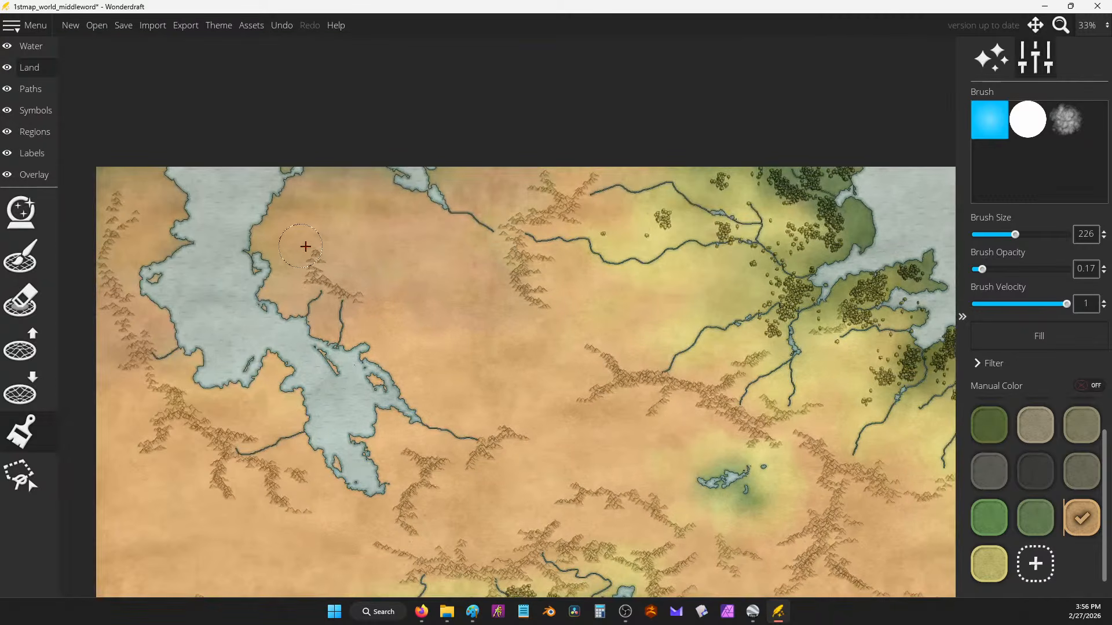
click(989, 563)
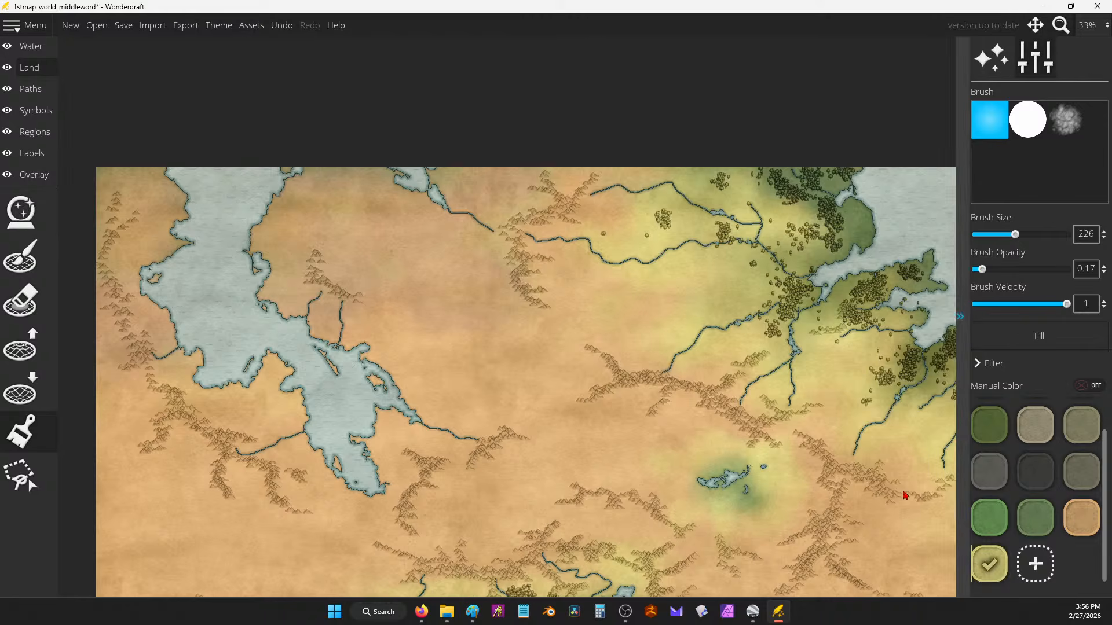
mouse_move(373, 255)
mouse_down()
mouse_move(343, 224)
mouse_move(318, 222)
mouse_move(330, 197)
mouse_move(405, 240)
mouse_move(403, 278)
mouse_move(378, 264)
mouse_move(348, 276)
mouse_move(374, 229)
mouse_move(397, 246)
mouse_move(421, 300)
mouse_move(402, 258)
mouse_move(447, 292)
mouse_move(406, 261)
mouse_move(444, 290)
mouse_move(492, 300)
mouse_move(476, 357)
mouse_move(467, 316)
mouse_move(461, 324)
mouse_move(539, 346)
mouse_up()
drag(455, 325, 655, 321)
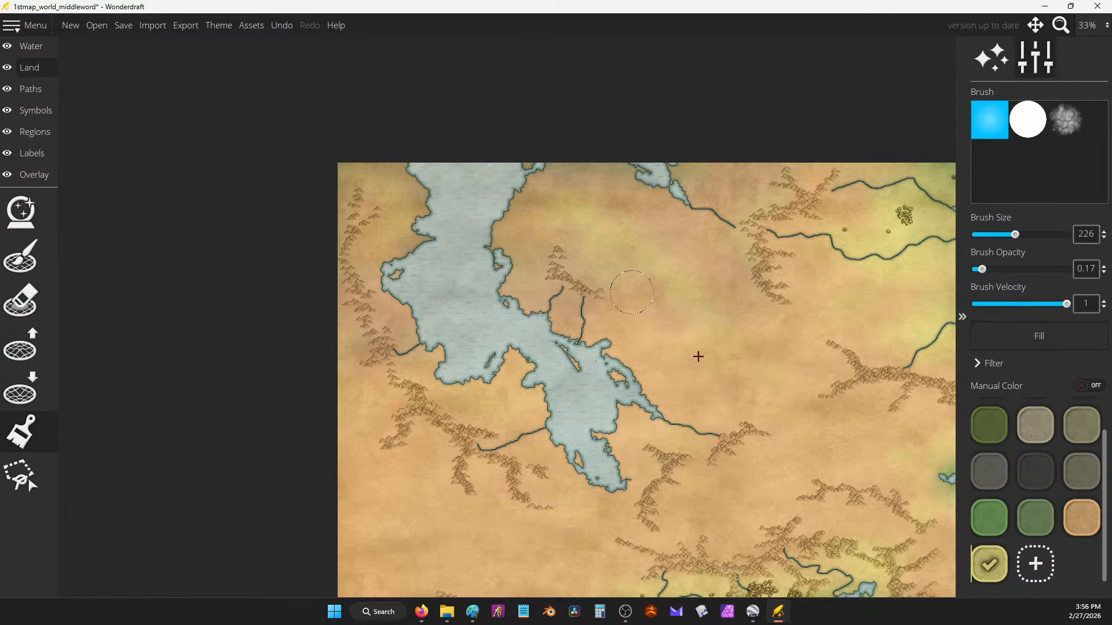
Step: Zoom out and reposition so the whole map fits in view
drag(788, 421, 712, 339)
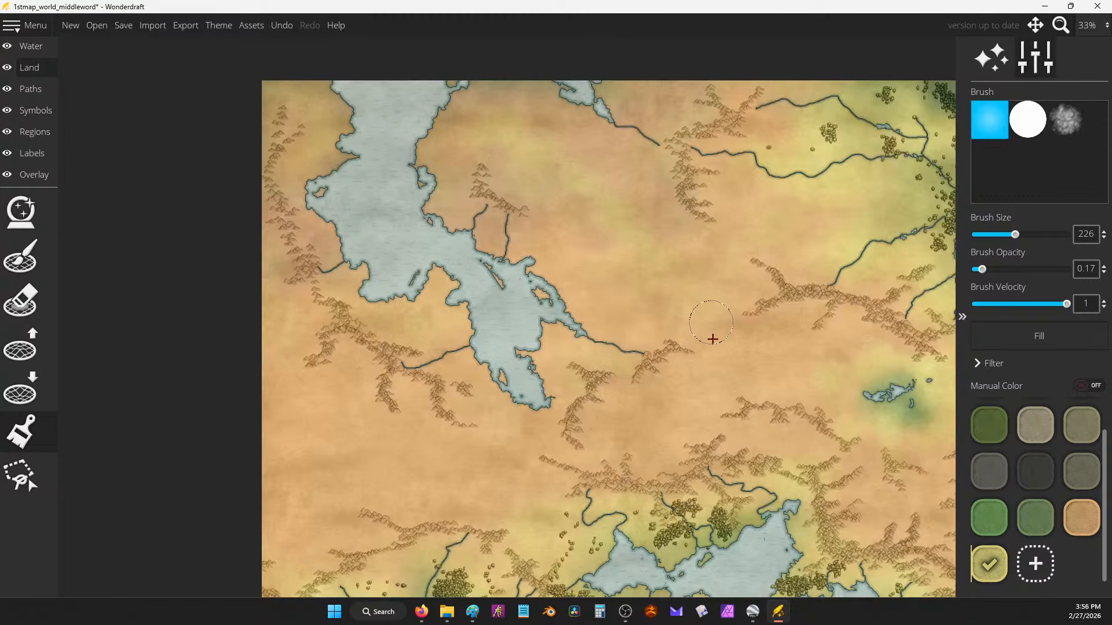
scroll(524, 247, down, 4)
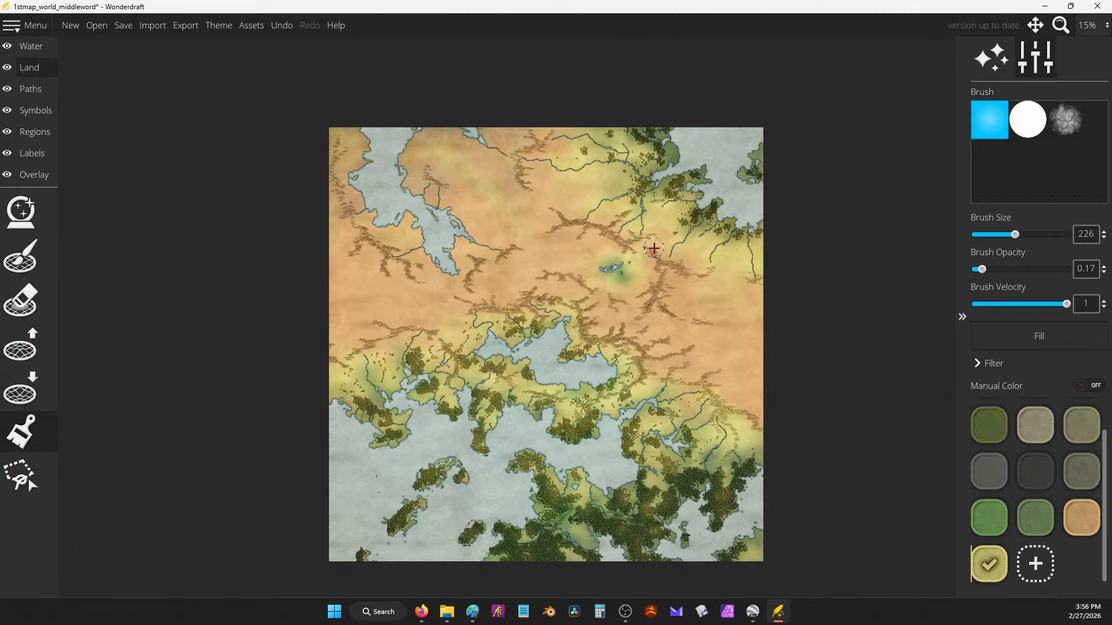
drag(577, 313, 557, 284)
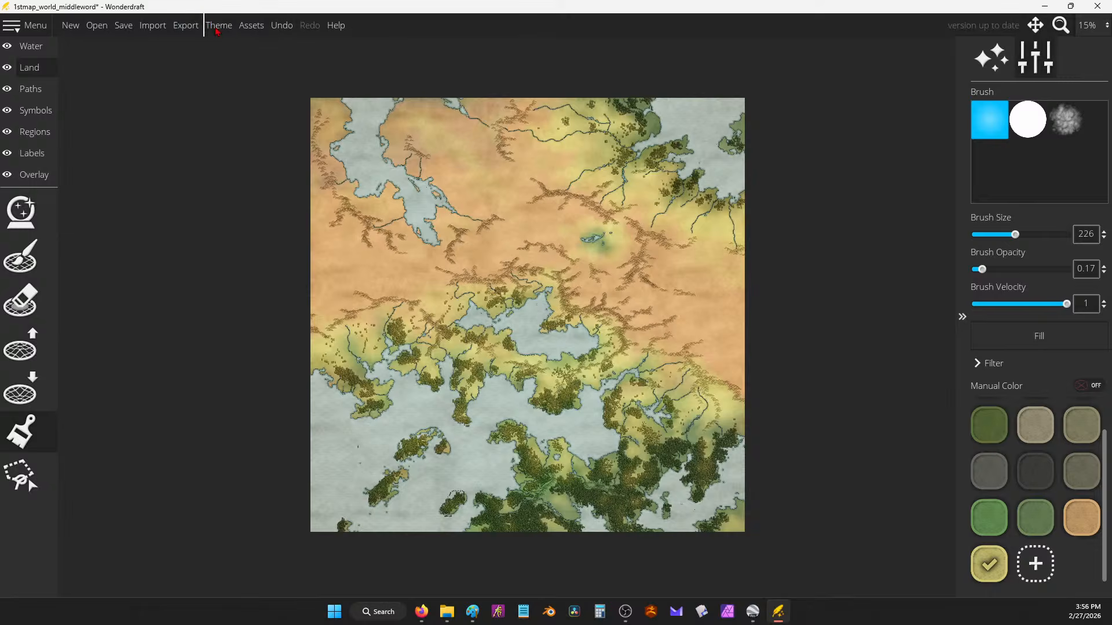
Step: Save the current map style as a new theme named 'BIG WORLD 40K ftw'
click(218, 27)
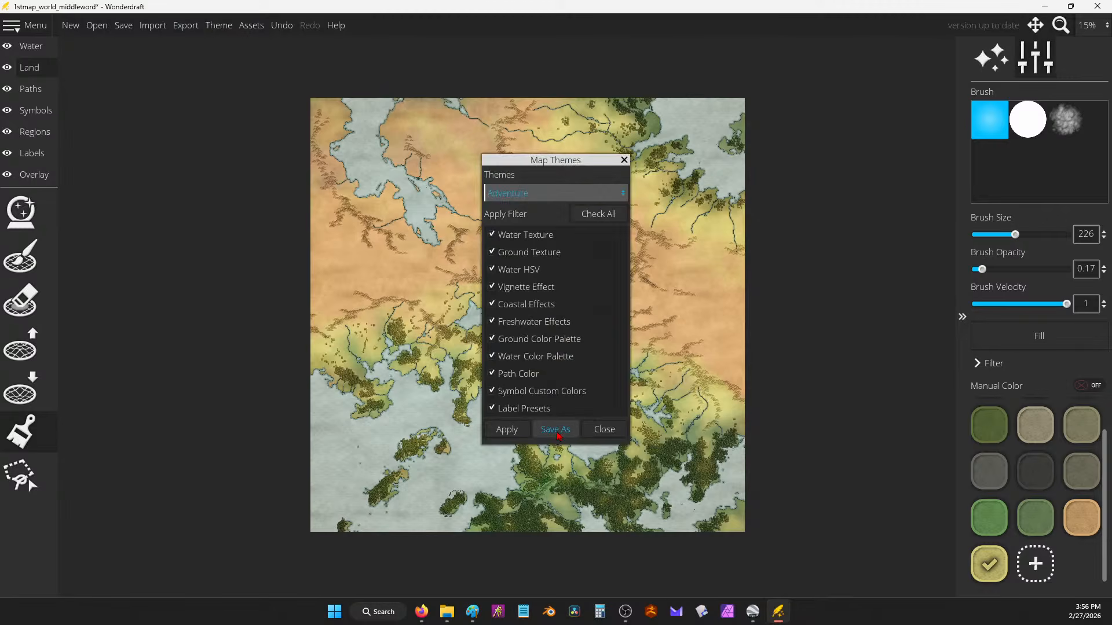
click(559, 435)
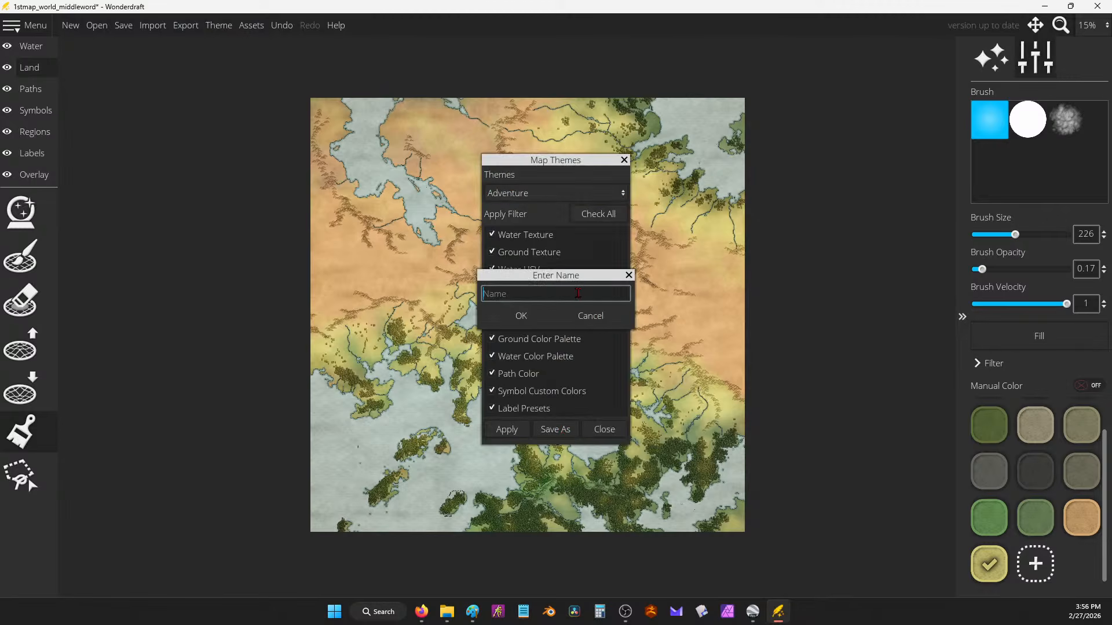
text(BIG WORLD)
key(BackSpace)
key(BackSpace)
key(BackSpace)
text($))
key(BackSpace)
key(BackSpace)
text(40)
key(Return)
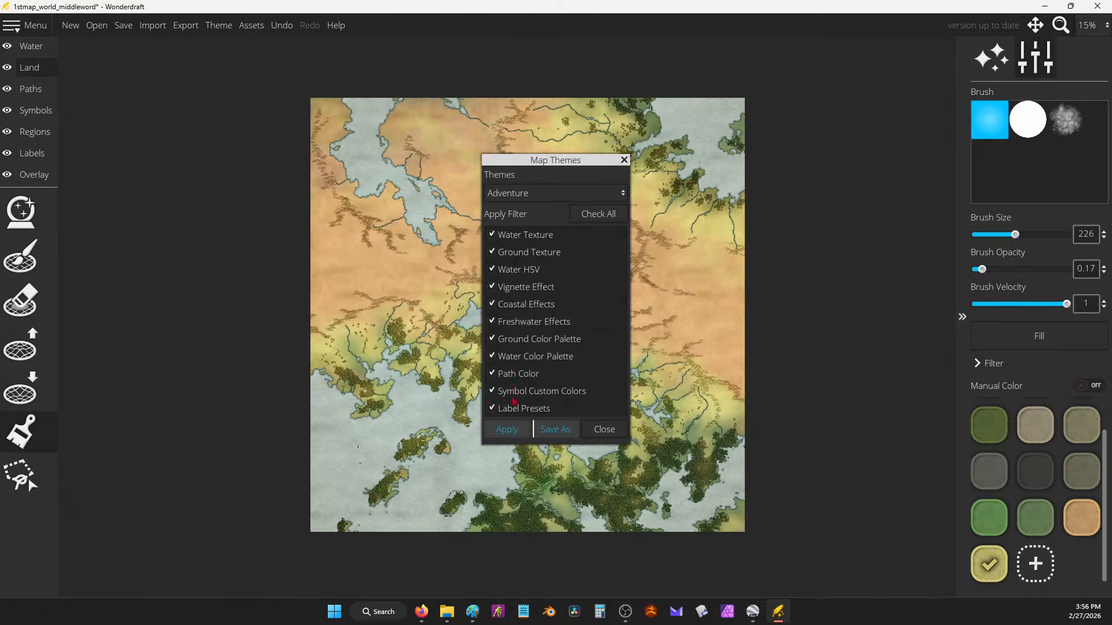
Step: Cancel a second theme-naming prompt, check the theme list, and close Map Themes
click(555, 430)
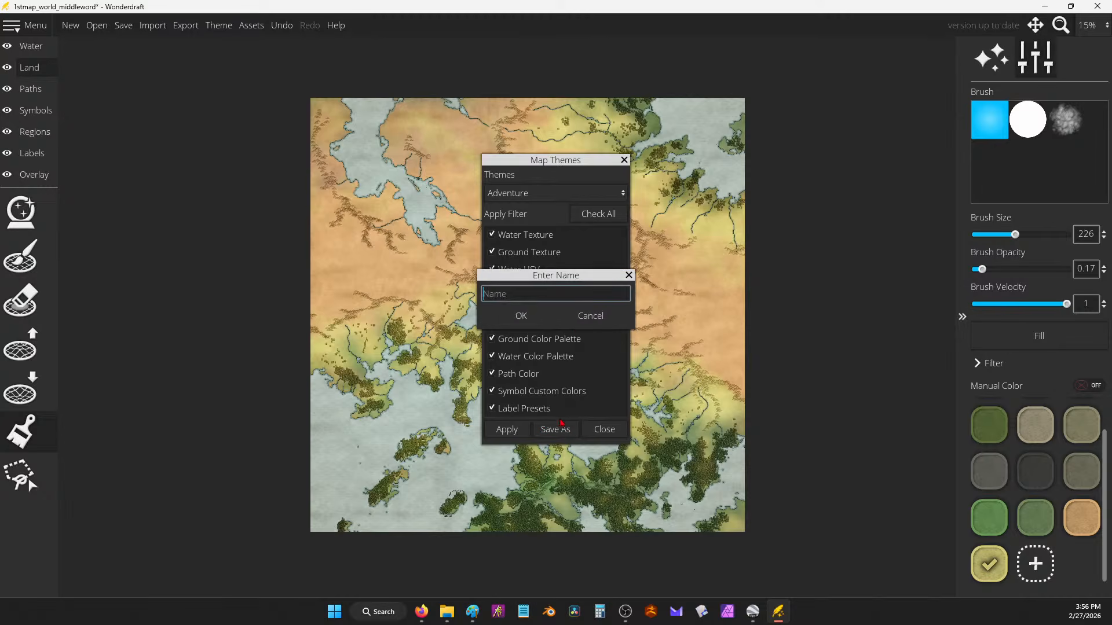
click(566, 313)
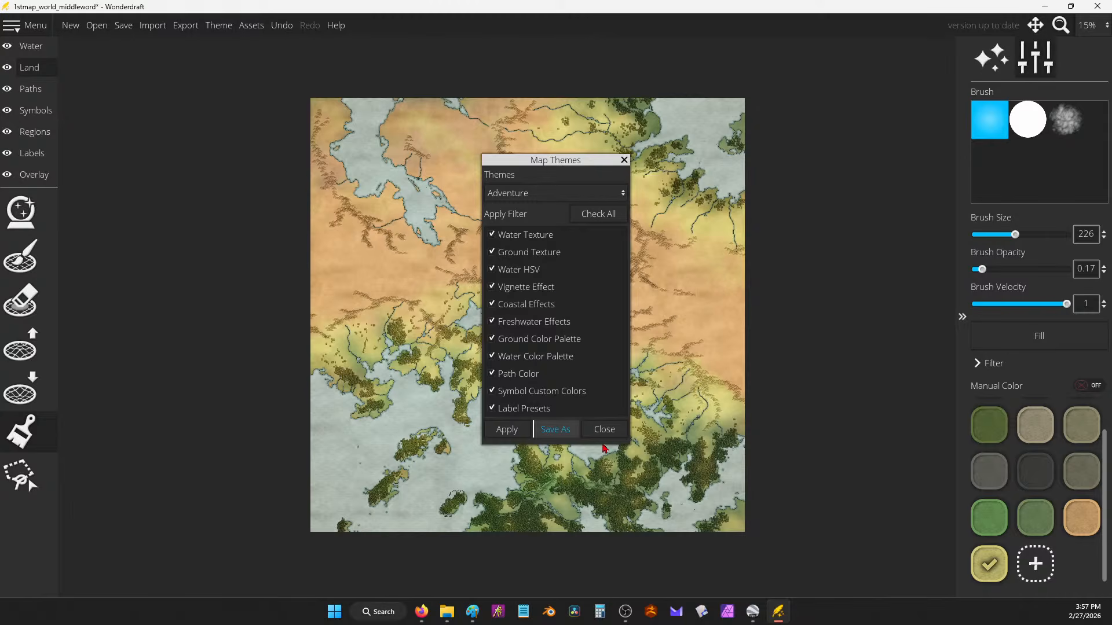
click(570, 194)
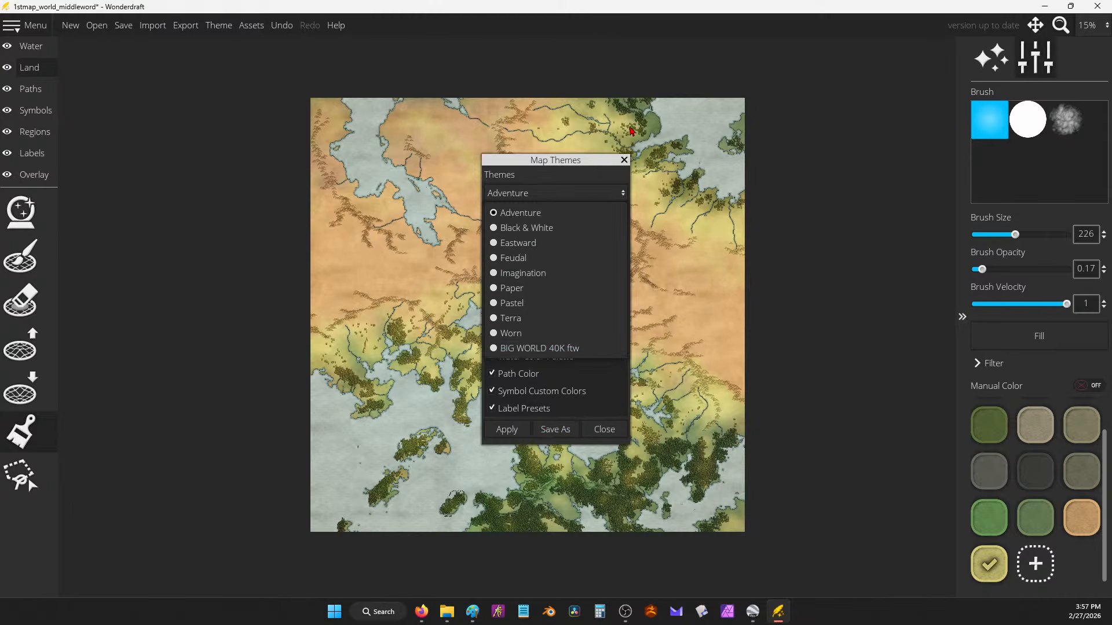
click(624, 160)
click(624, 161)
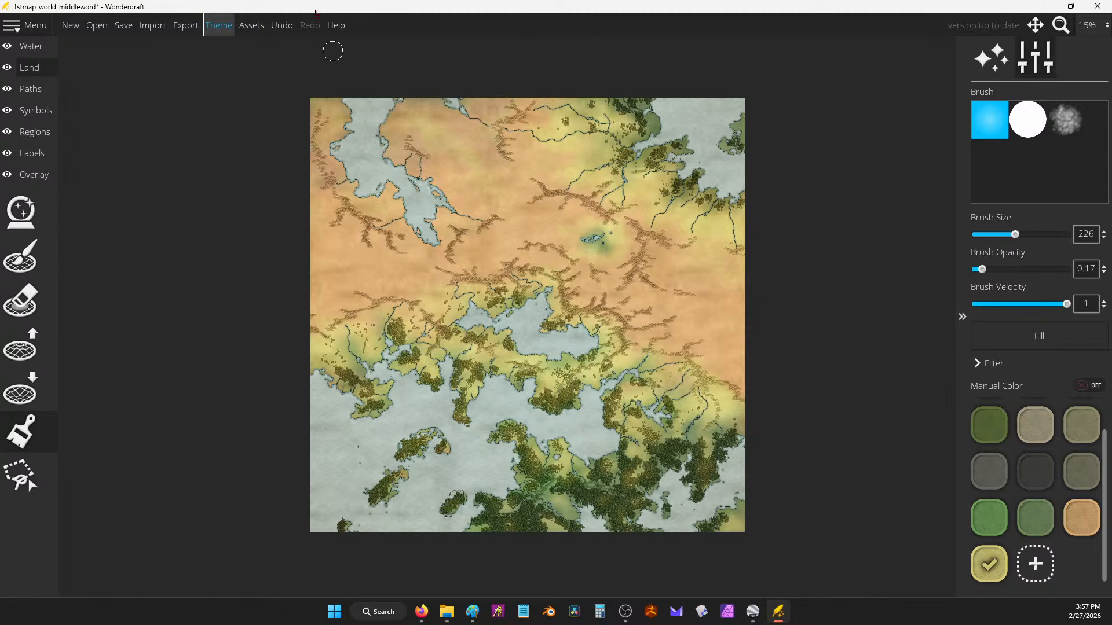
Step: Try applying the Paper theme to the map
click(226, 30)
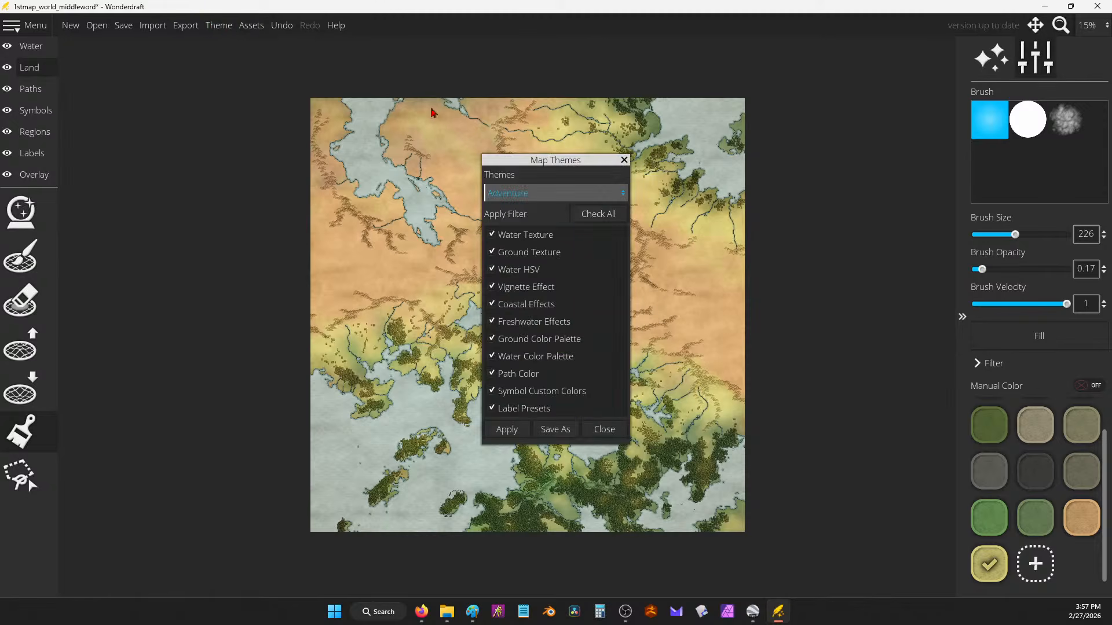
click(528, 195)
click(532, 305)
click(507, 429)
click(624, 160)
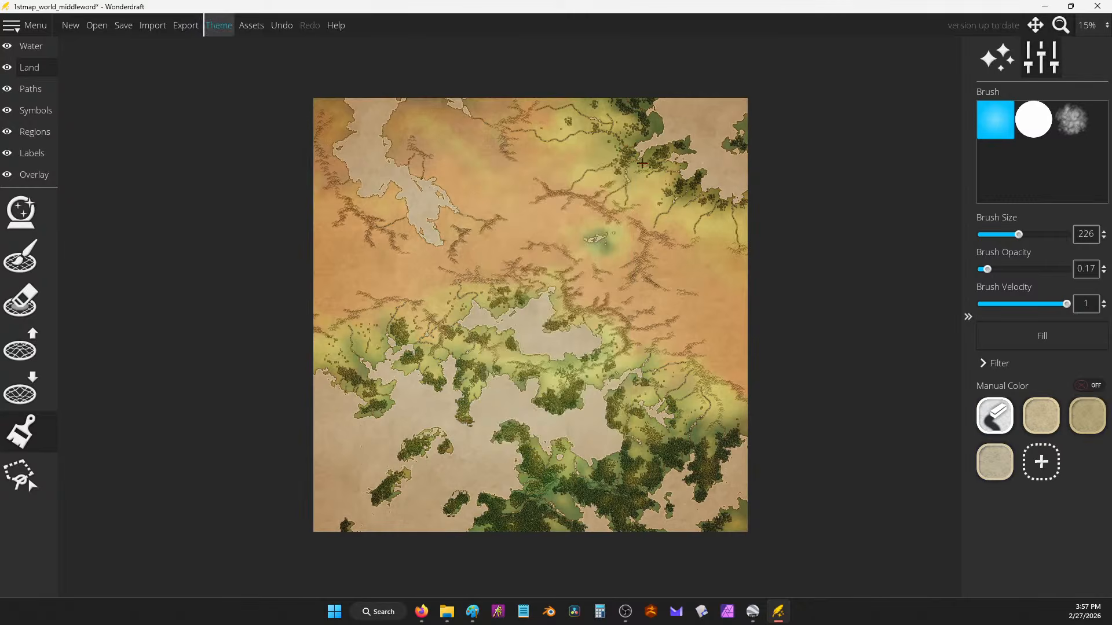
scroll(660, 243, up, 5)
scroll(678, 219, down, 3)
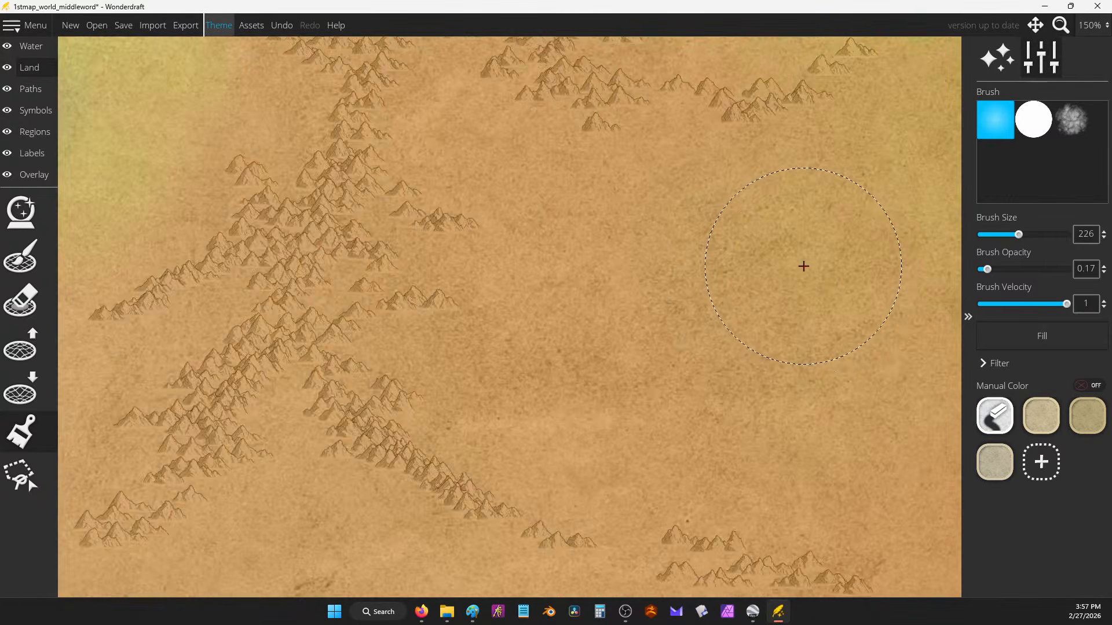
scroll(725, 224, down, 3)
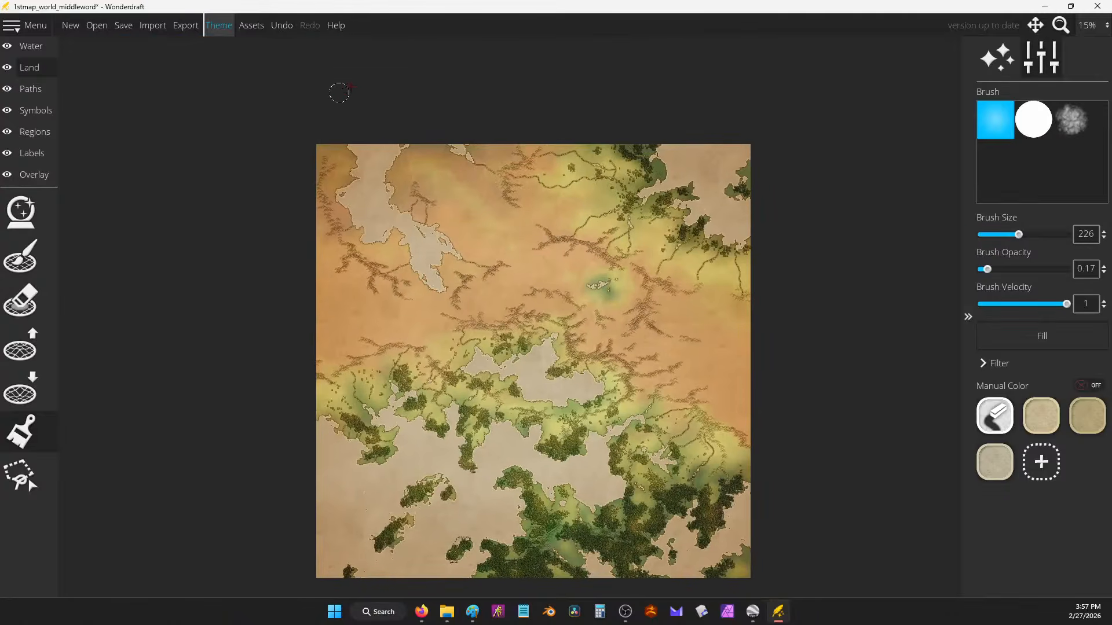
Step: Reapply the BIG WORLD 40K ftw theme to the map and close Map Themes
click(226, 25)
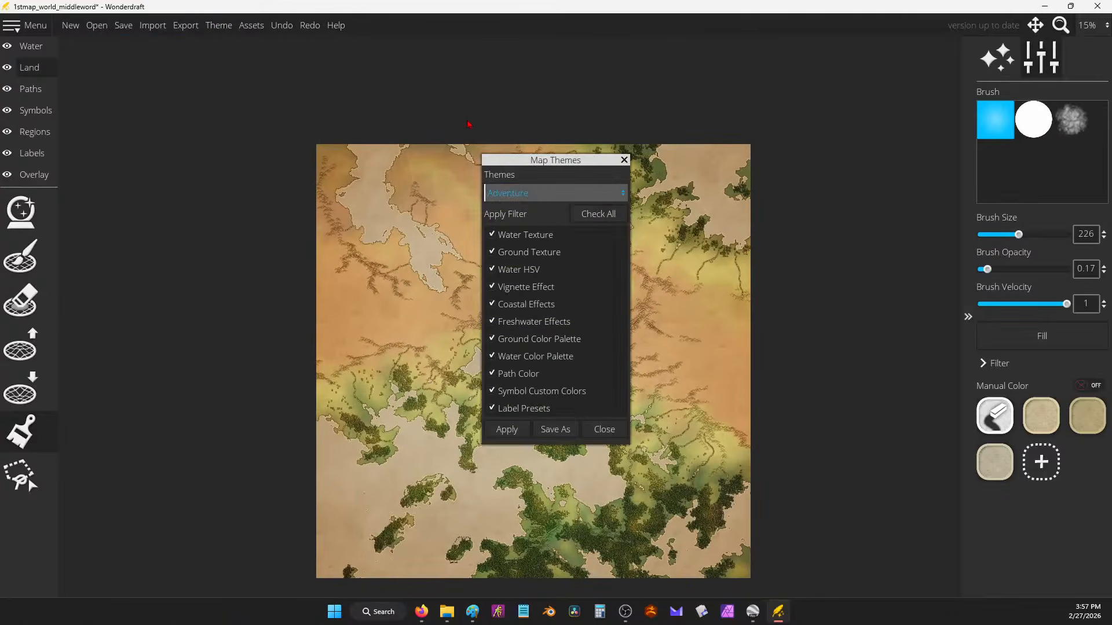
click(570, 191)
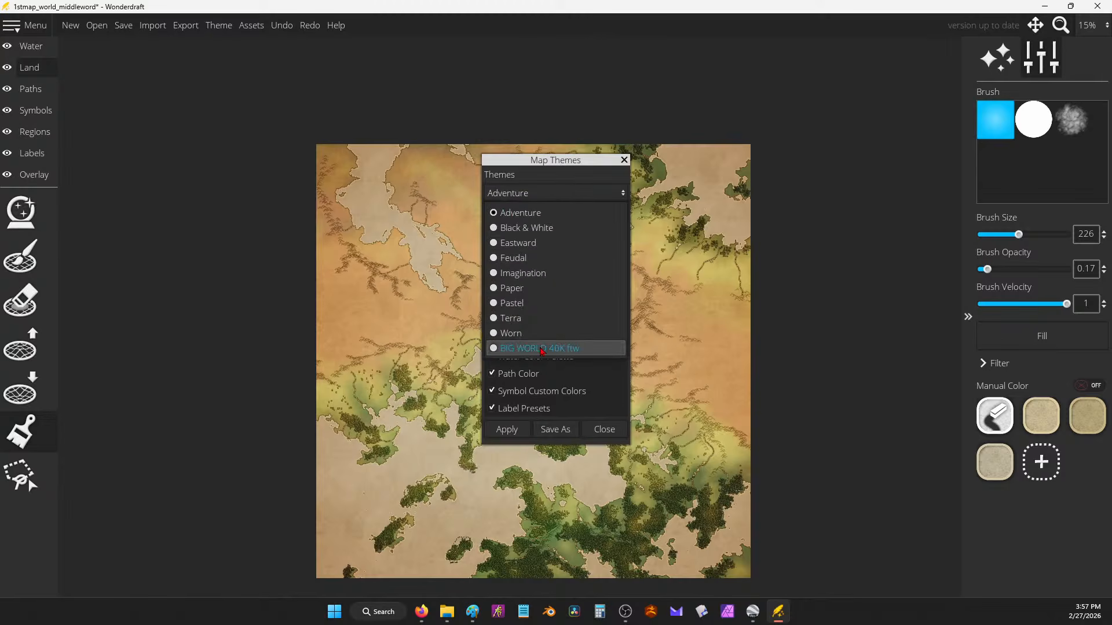
click(542, 348)
click(507, 434)
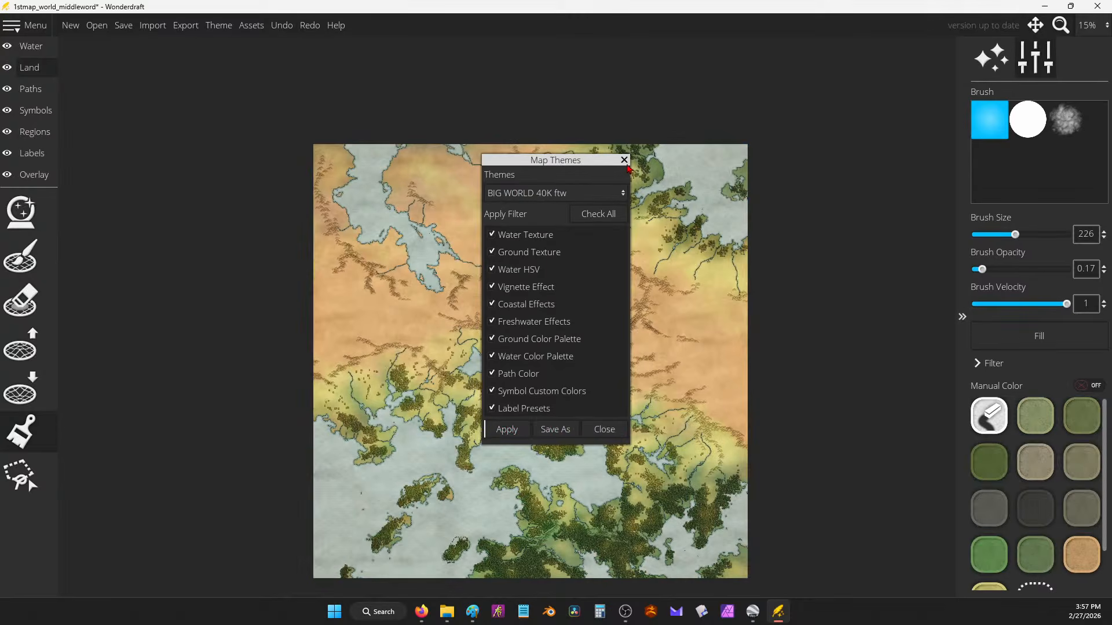
click(625, 160)
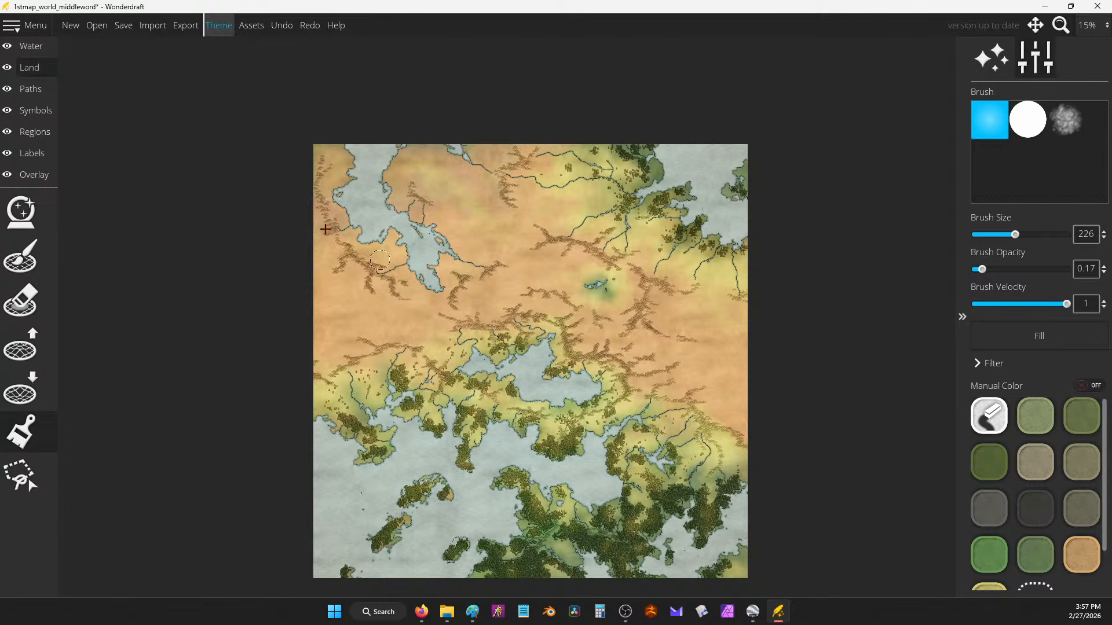
key(super)
key(super)
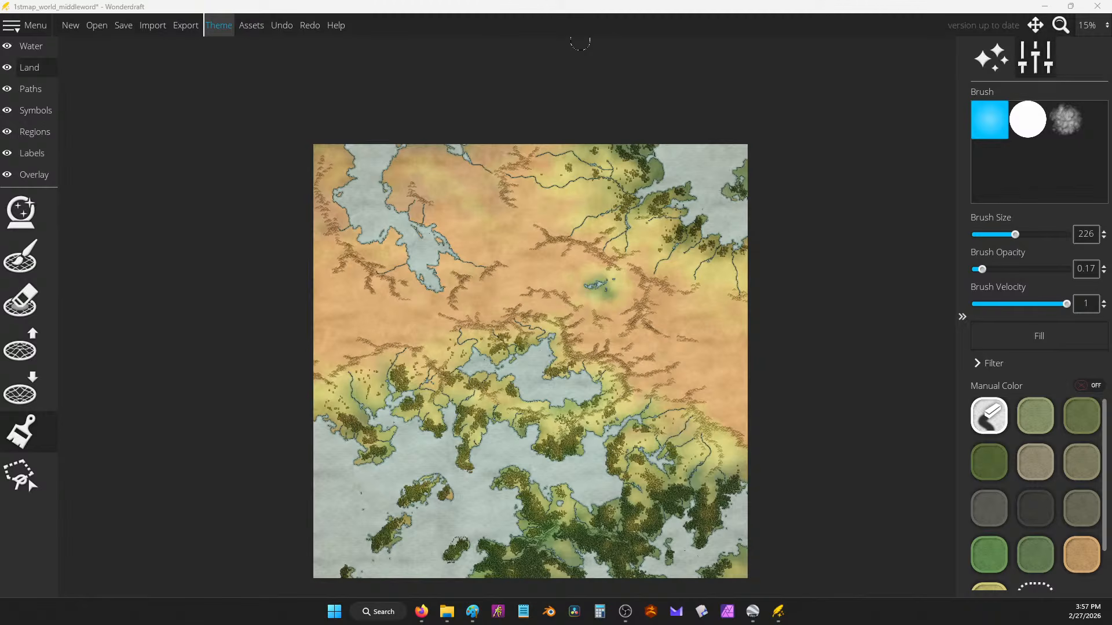
key(super)
key(Return)
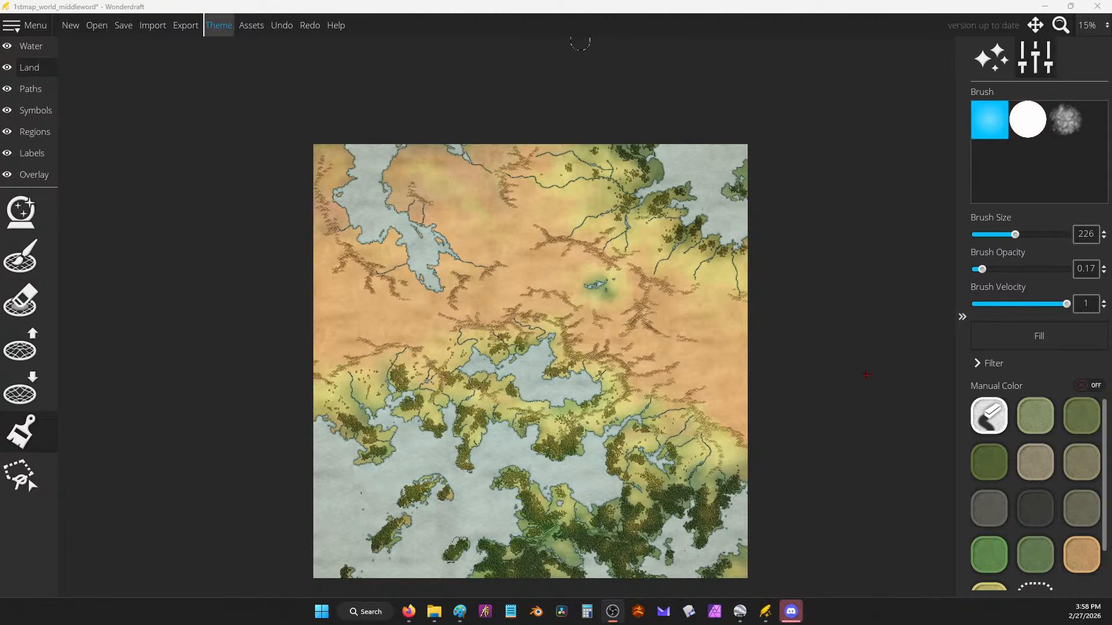
Step: Brush a faint tan land tint over the map's right side, then enlarge the brush to 238
drag(726, 387, 715, 293)
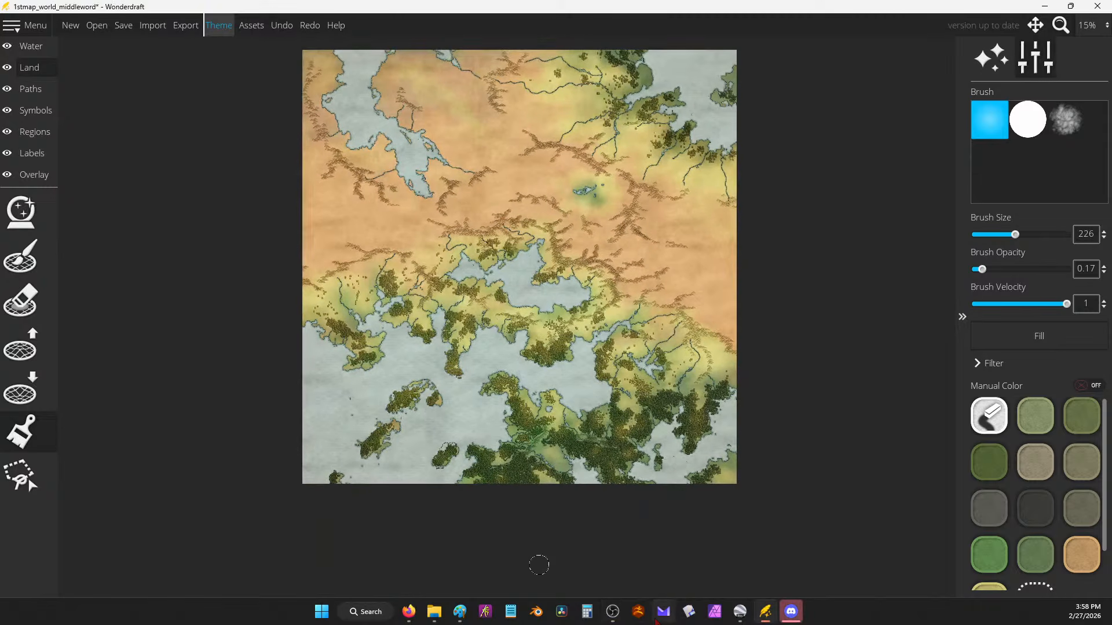
drag(823, 296, 819, 386)
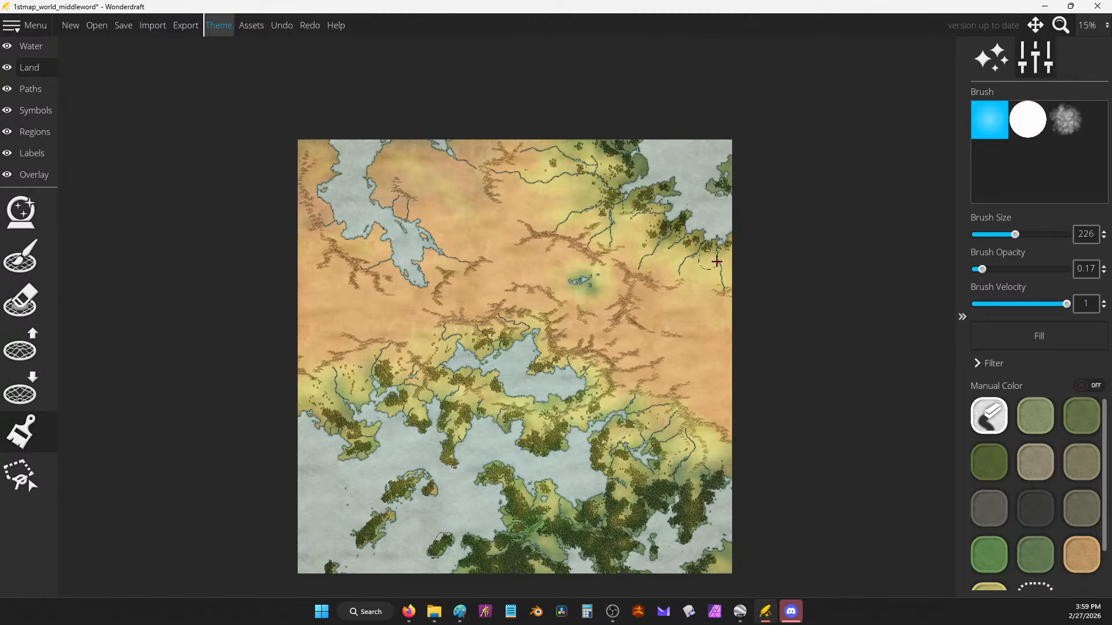
click(1081, 551)
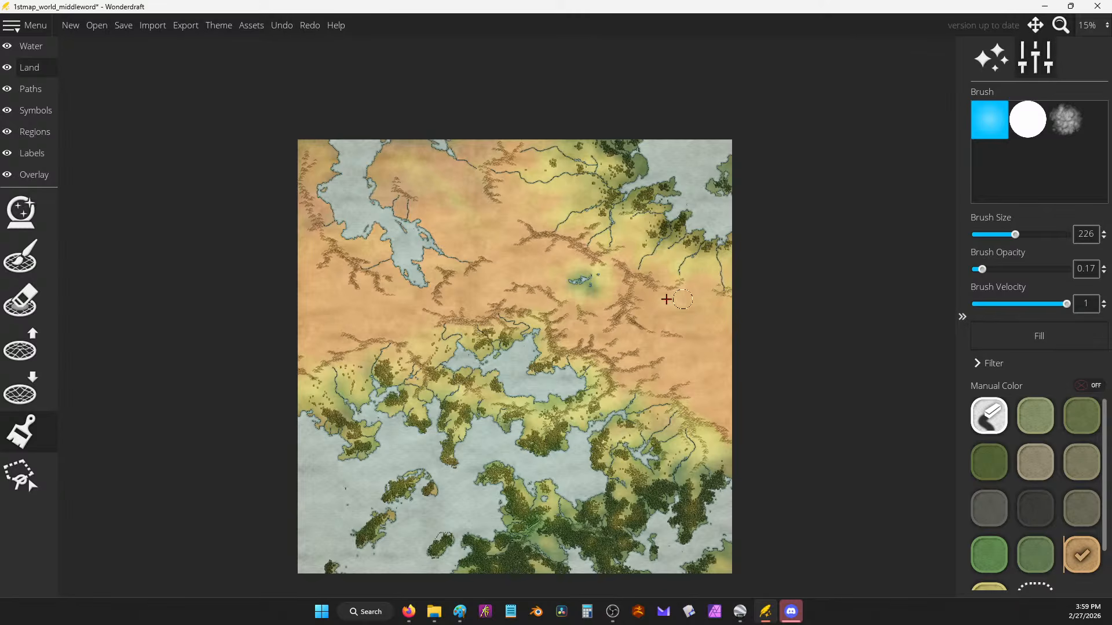
mouse_move(666, 264)
mouse_down()
mouse_move(658, 258)
mouse_move(701, 289)
mouse_up()
mouse_move(625, 351)
mouse_down()
mouse_move(660, 228)
mouse_move(655, 364)
mouse_up()
key(bracketright)
key(bracketright)
key(bracketright)
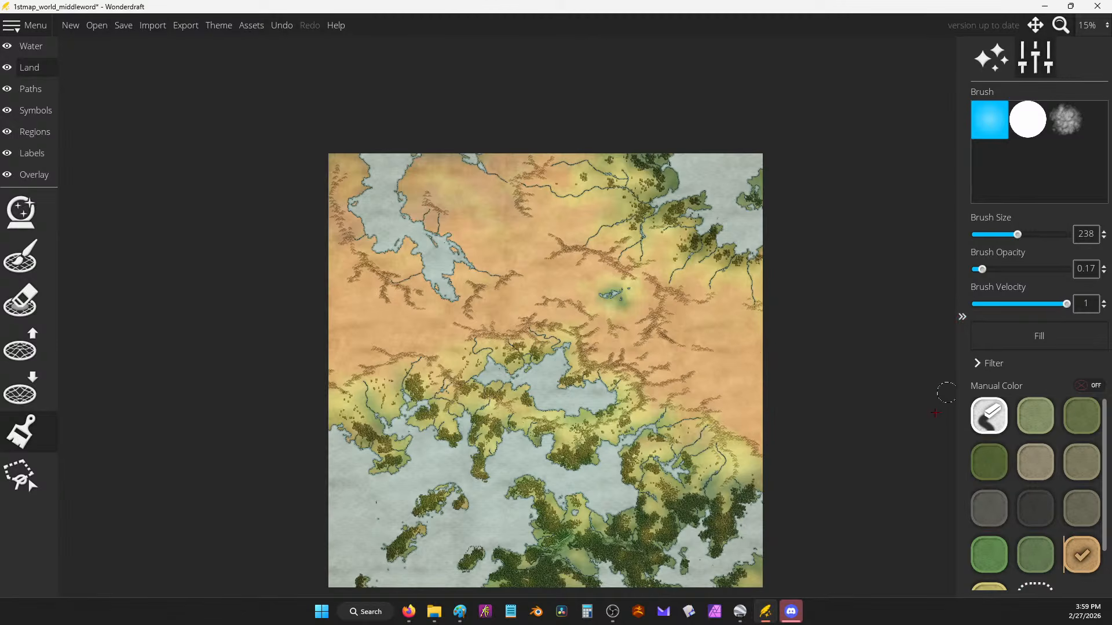
scroll(1007, 521, down, 1)
Step: Switch the land colour to pale yellow, brush a faint tint, and zoom in to 25%
click(991, 578)
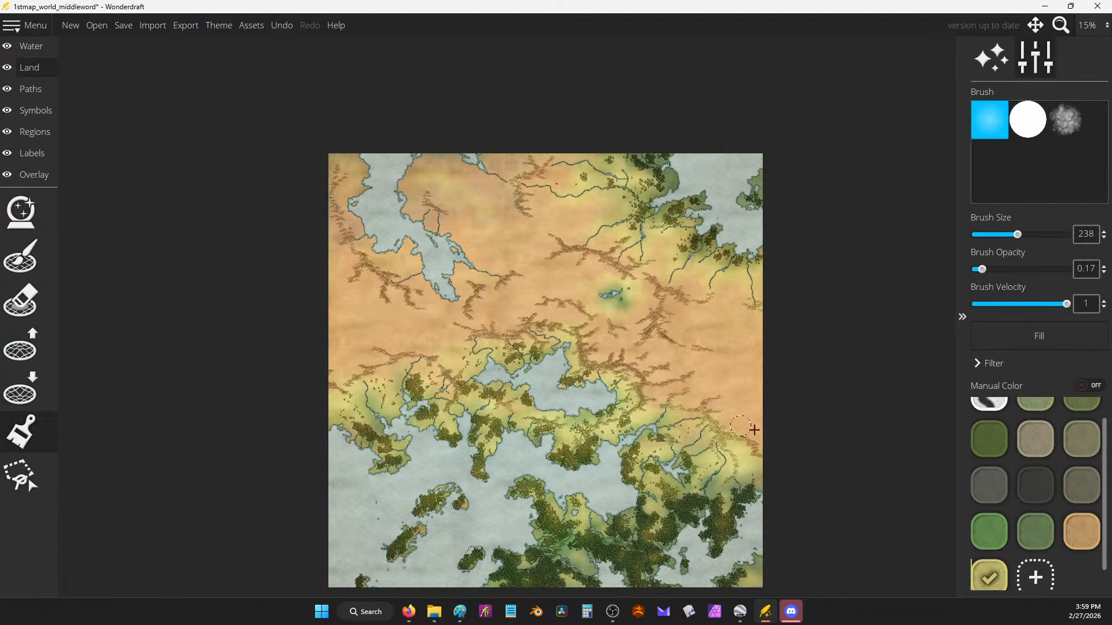
click(1082, 532)
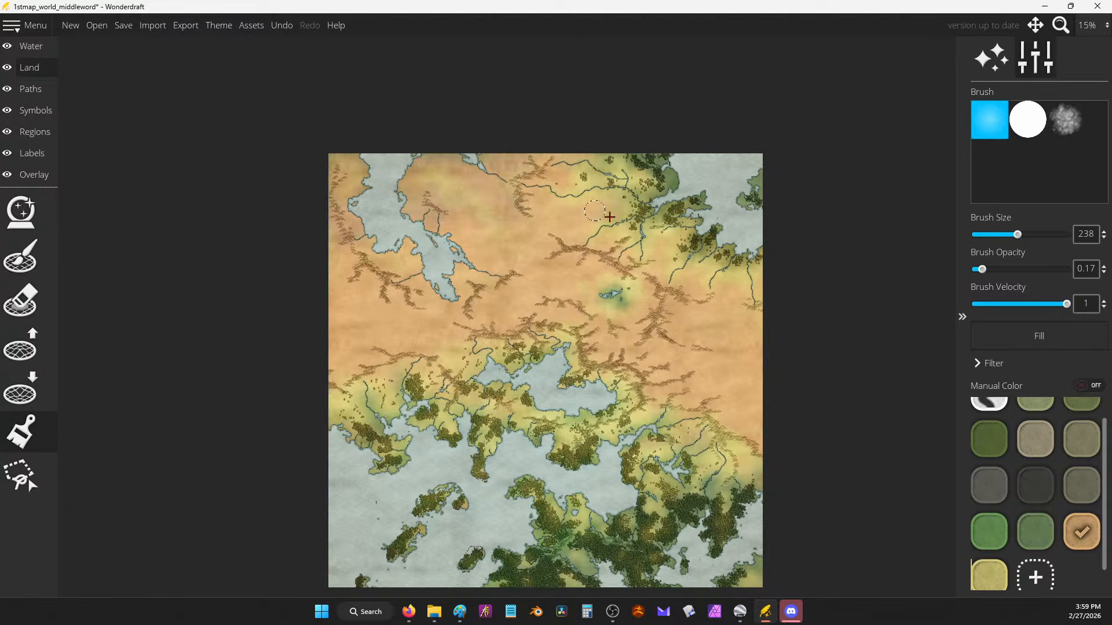
click(989, 576)
mouse_move(615, 208)
mouse_down()
mouse_move(589, 199)
mouse_move(619, 207)
mouse_move(598, 213)
mouse_up()
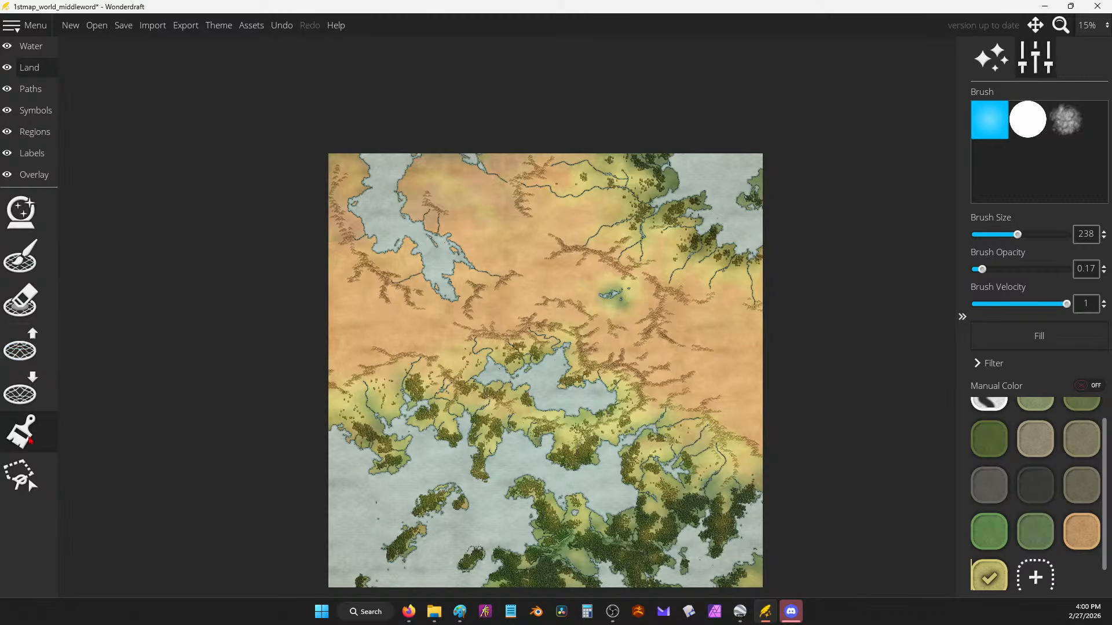
scroll(544, 284, up, 2)
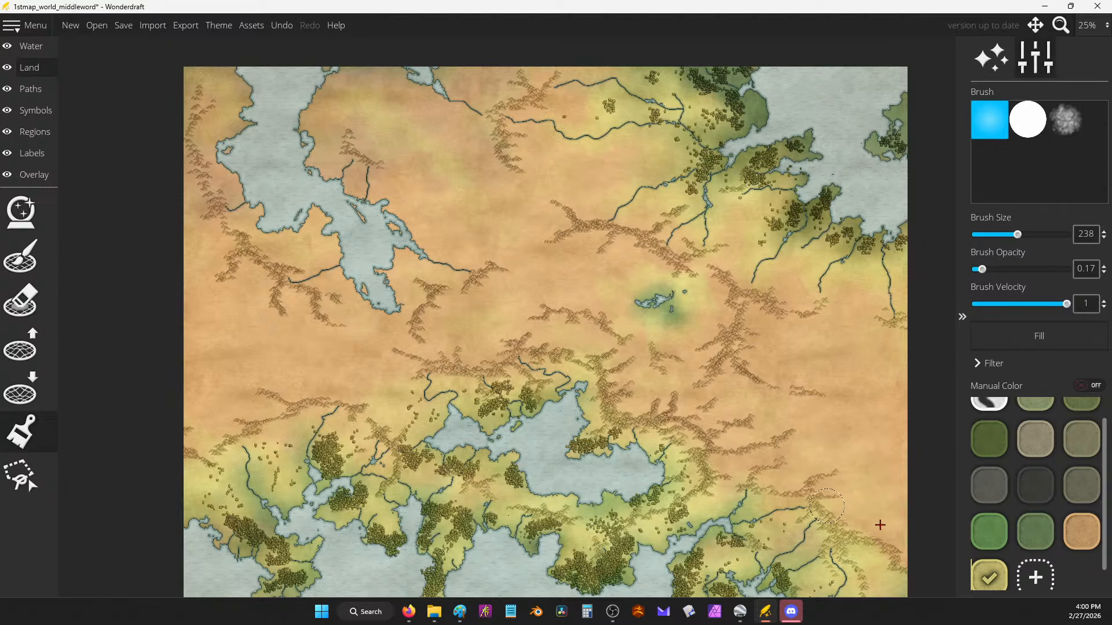
Step: Brush pale yellow land colour near the northwestern lake, enlarging the brush slightly
click(1086, 536)
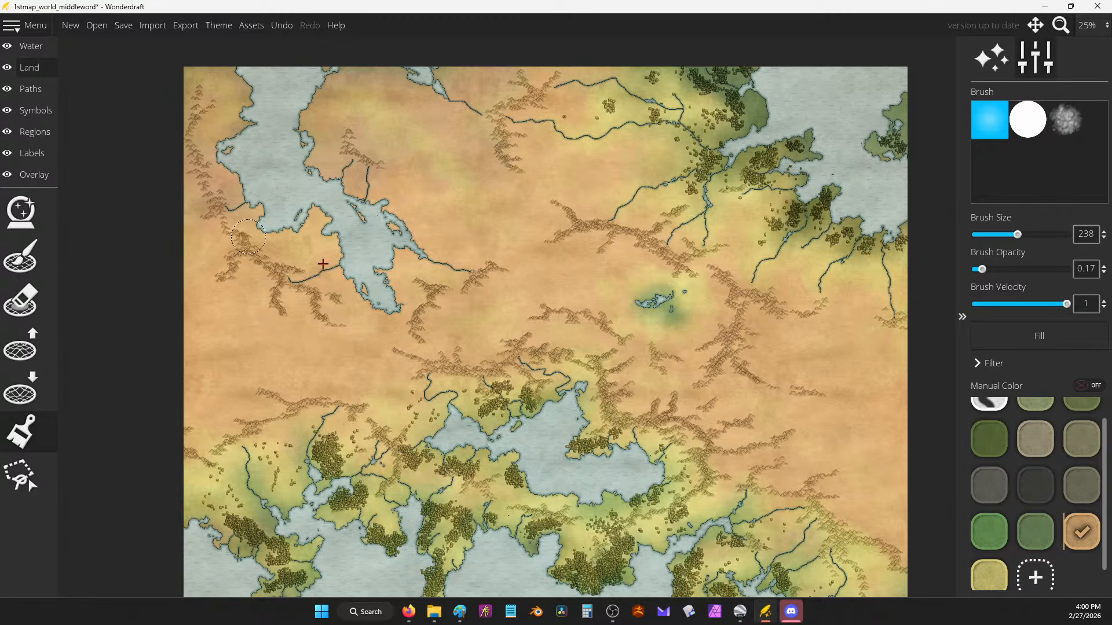
click(981, 587)
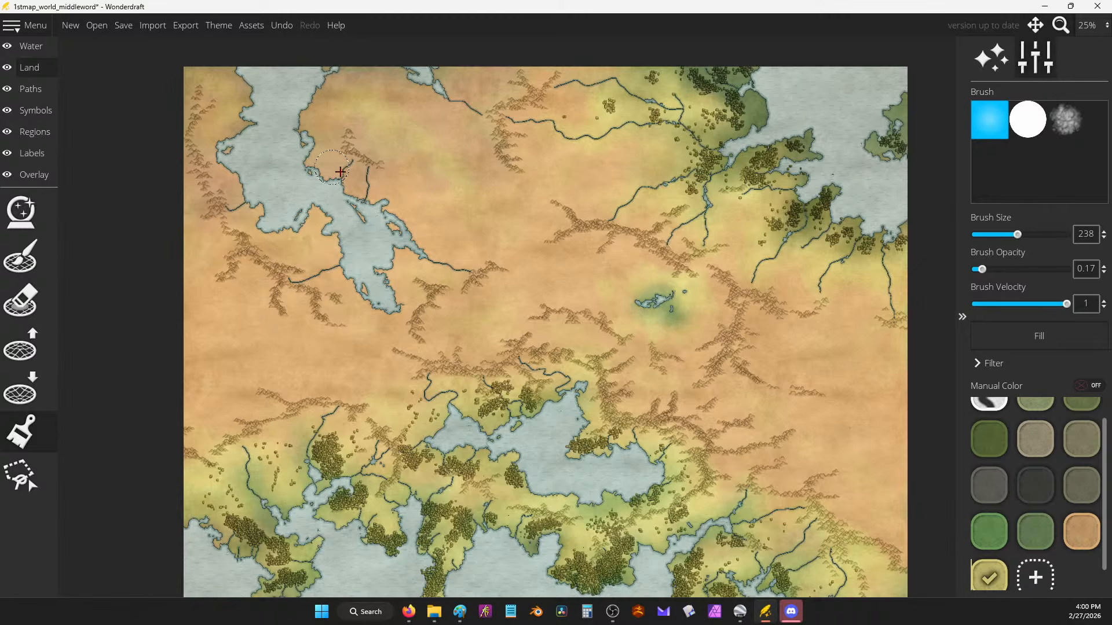
mouse_move(334, 245)
mouse_down()
mouse_move(333, 255)
mouse_move(318, 242)
mouse_move(347, 281)
mouse_move(314, 243)
mouse_up()
scroll(666, 327, down, 2)
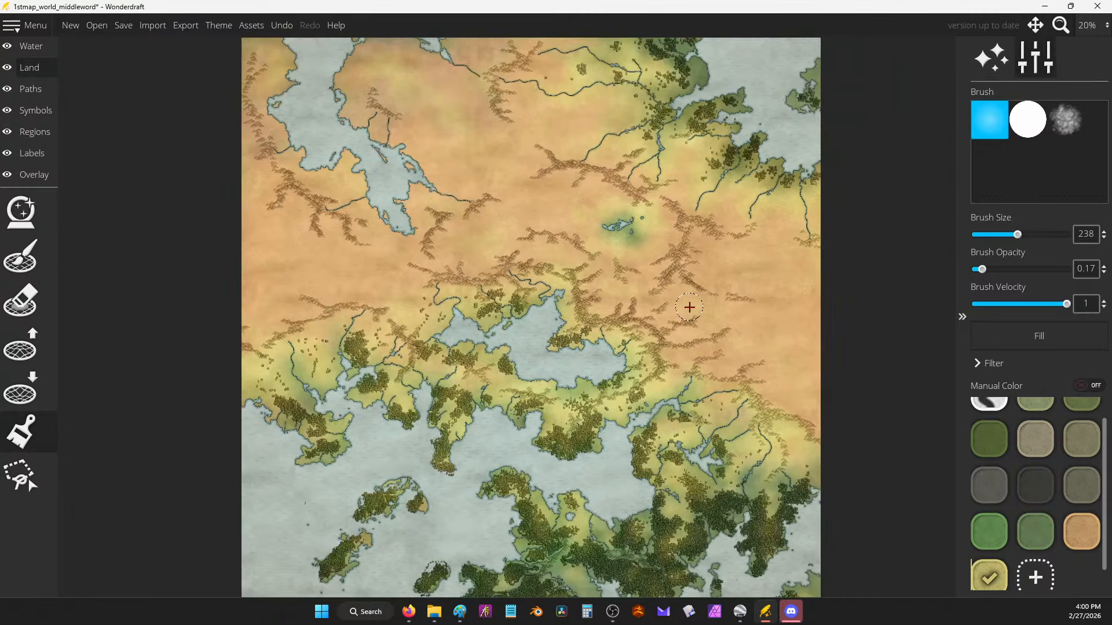
drag(642, 213, 623, 243)
scroll(644, 278, down, 1)
scroll(705, 428, up, 1)
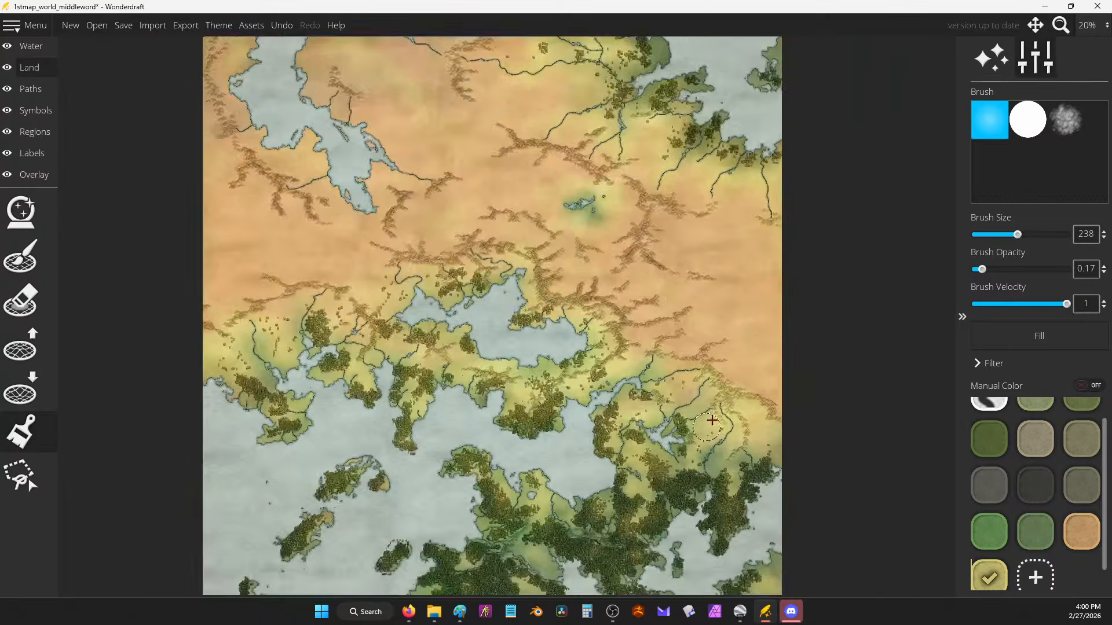
scroll(707, 427, up, 1)
mouse_move(689, 525)
mouse_down()
mouse_move(629, 351)
mouse_move(709, 436)
mouse_up()
scroll(628, 350, up, 3)
key(])
Step: Pan the view north and east along the mountains to the small northern lake
scroll(612, 361, down, 2)
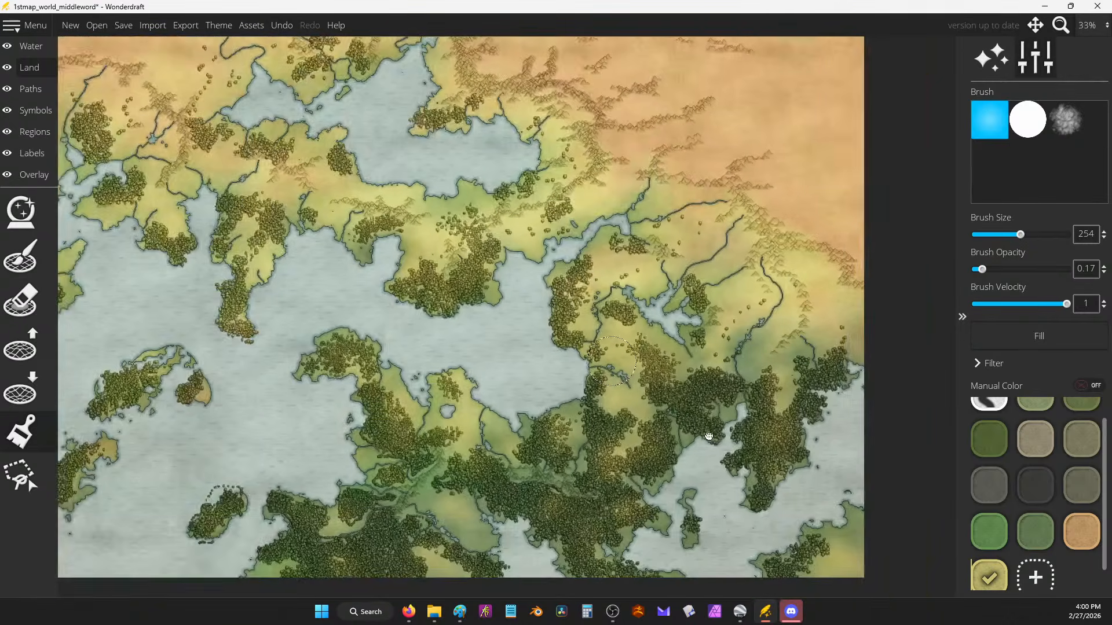
scroll(611, 362, up, 6)
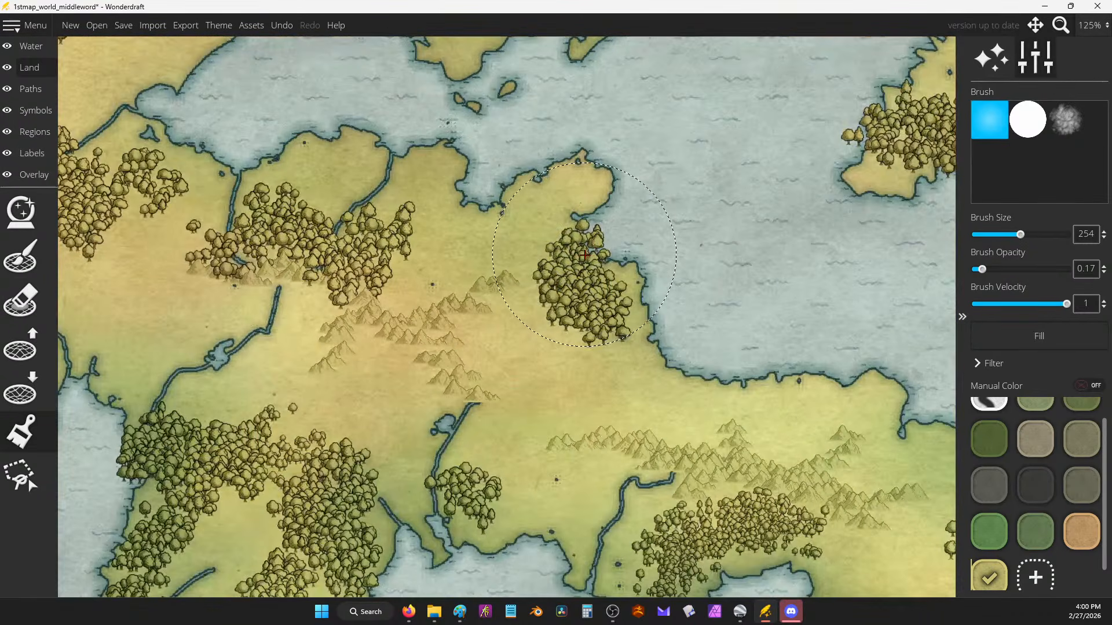
scroll(584, 255, down, 2)
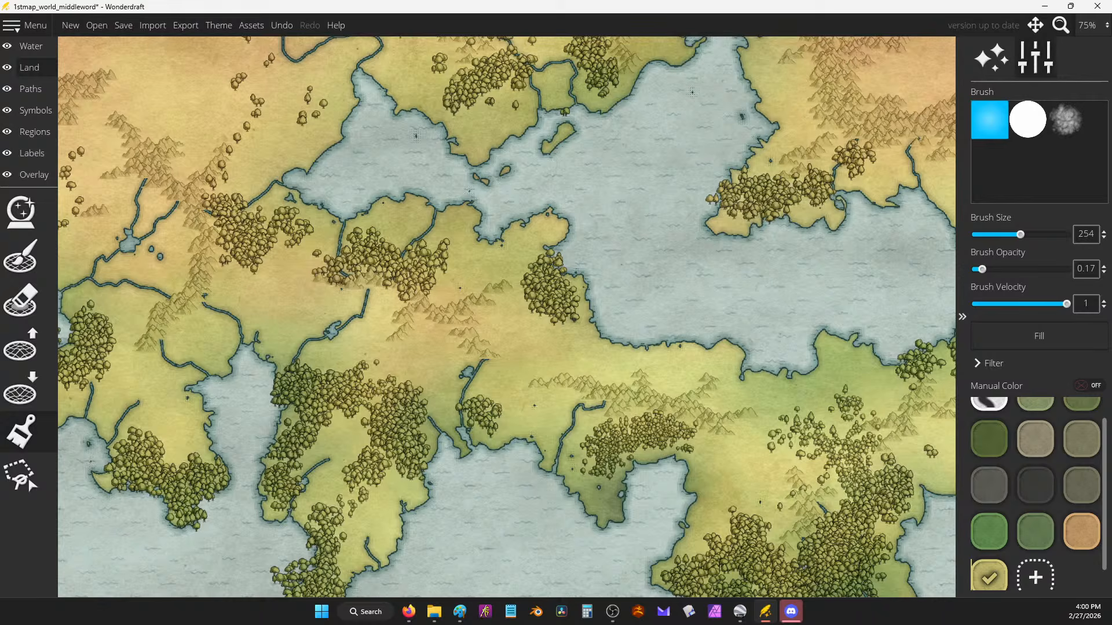
drag(586, 142, 600, 274)
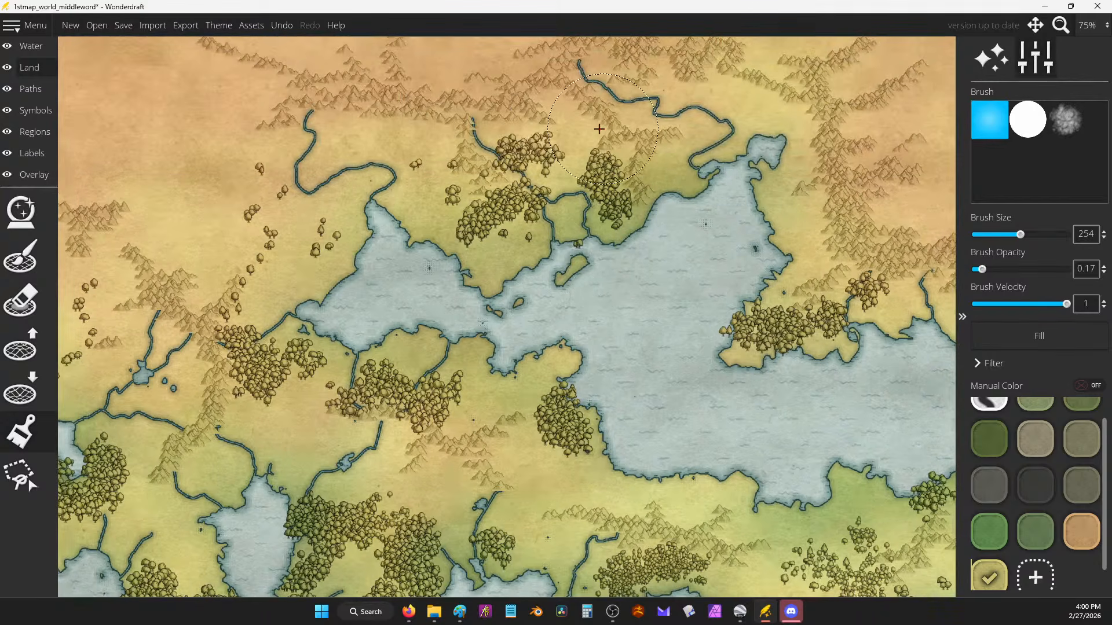
drag(438, 75, 476, 169)
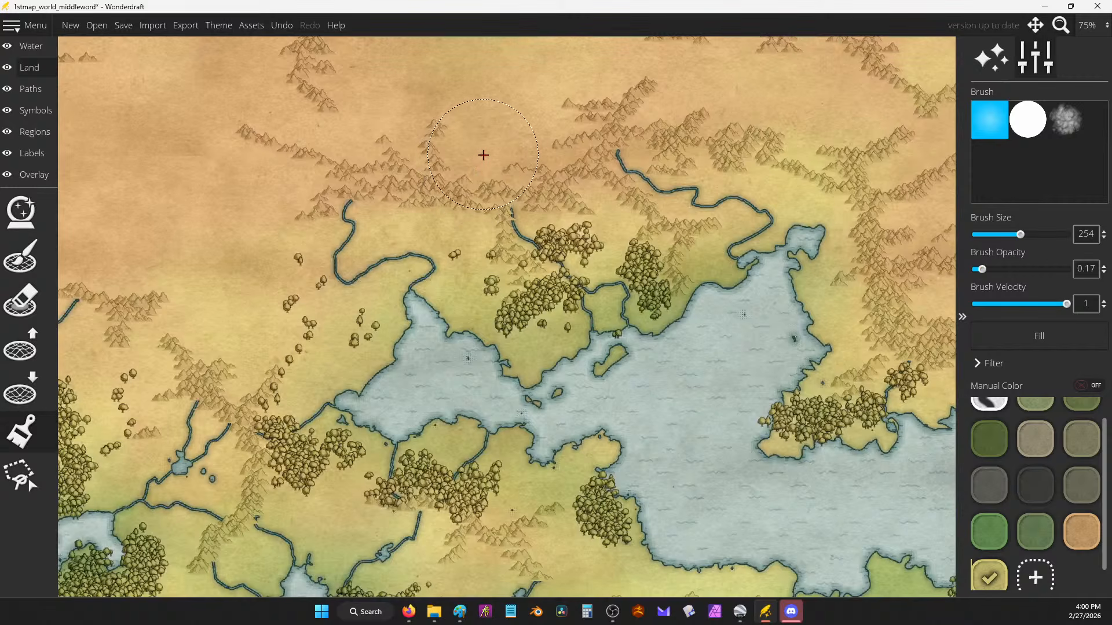
drag(739, 178, 598, 176)
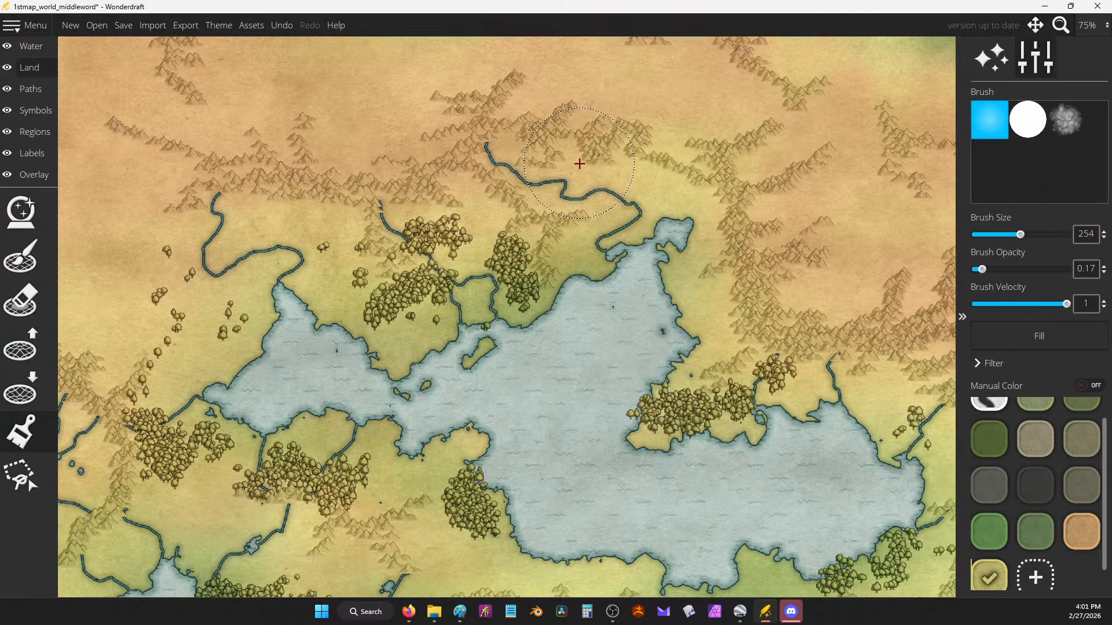
drag(527, 239, 481, 325)
drag(671, 232, 512, 340)
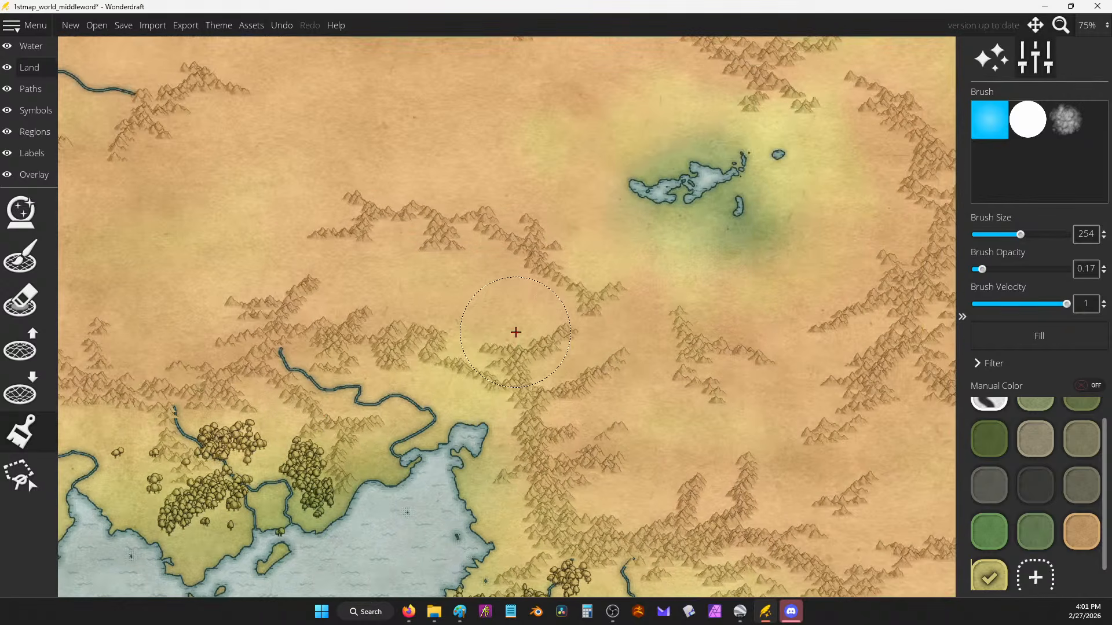
drag(731, 200, 670, 251)
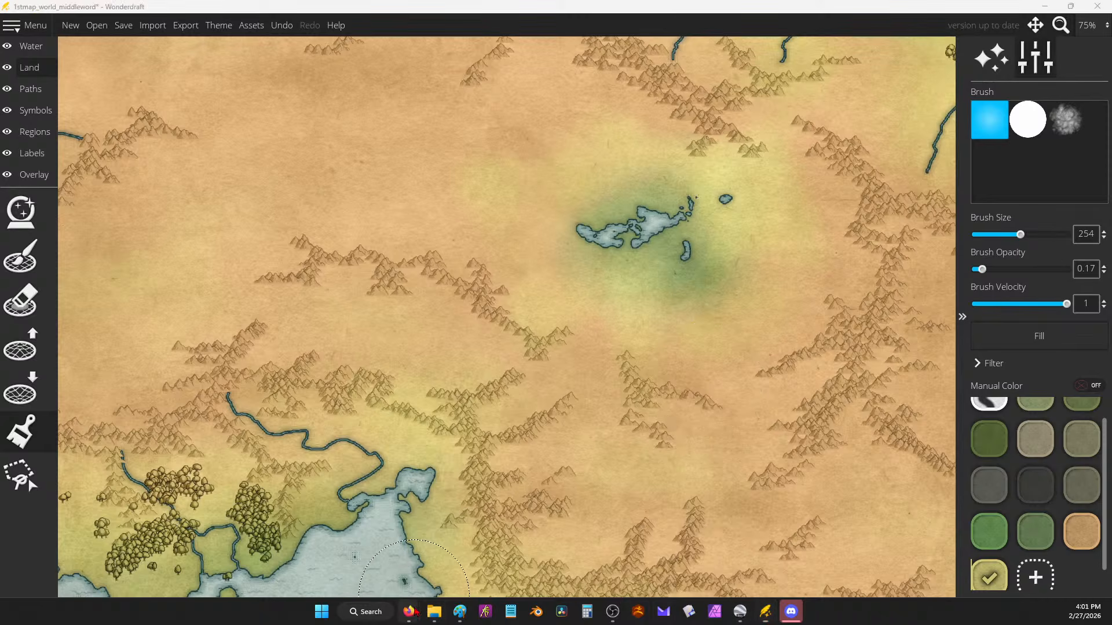
Step: Add the line 'Maybe they are leading the gods to civilisation' to the Google Docs notes
mouse_move(409, 612)
click(535, 548)
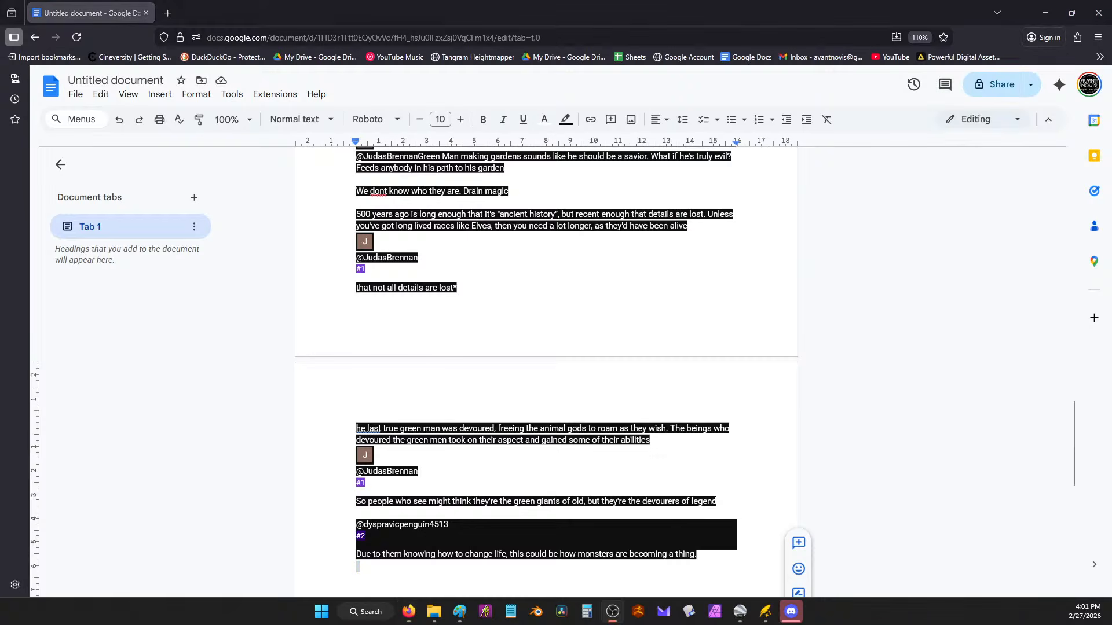
click(706, 555)
text(Maybe they are leading the gods to civilisation)
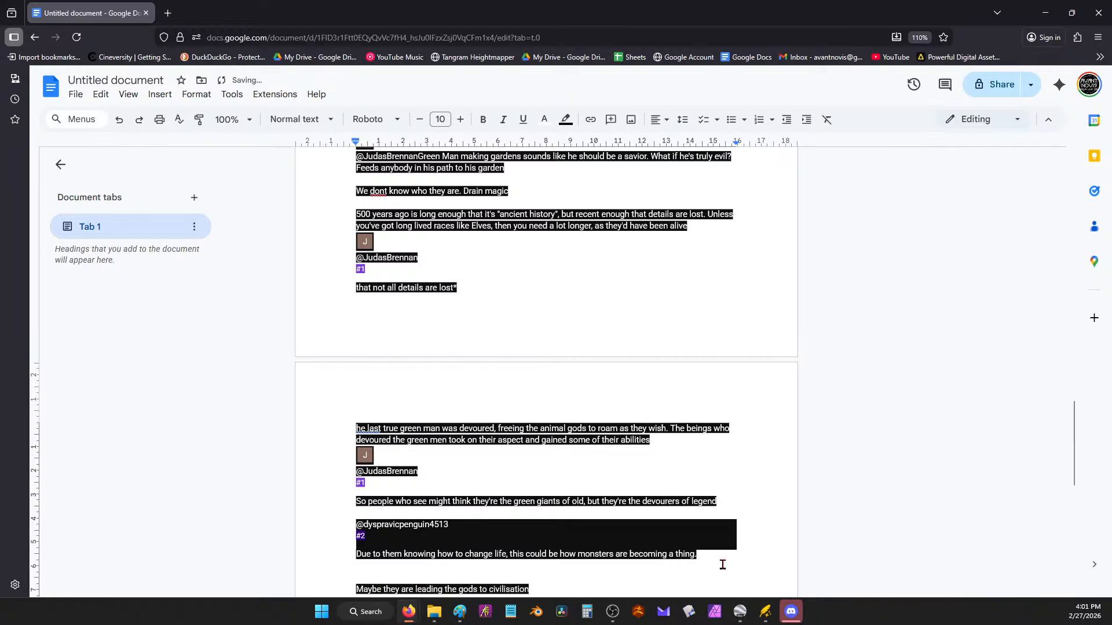
Step: Return to the map and pan along the northern coast toward the central lake and eastern forests
click(1043, 12)
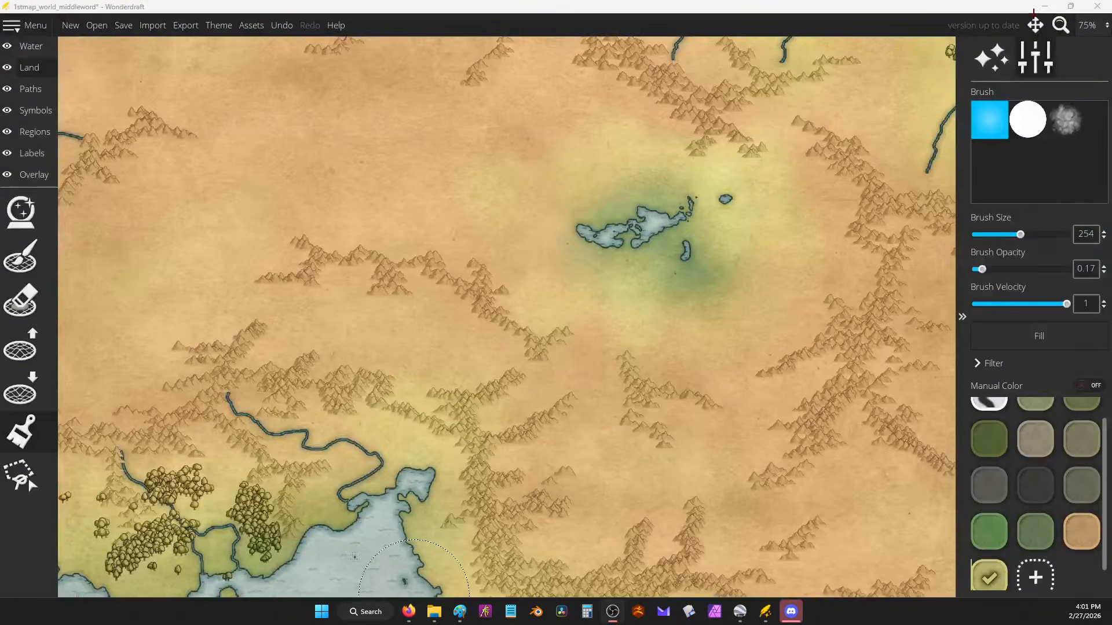
scroll(702, 226, down, 6)
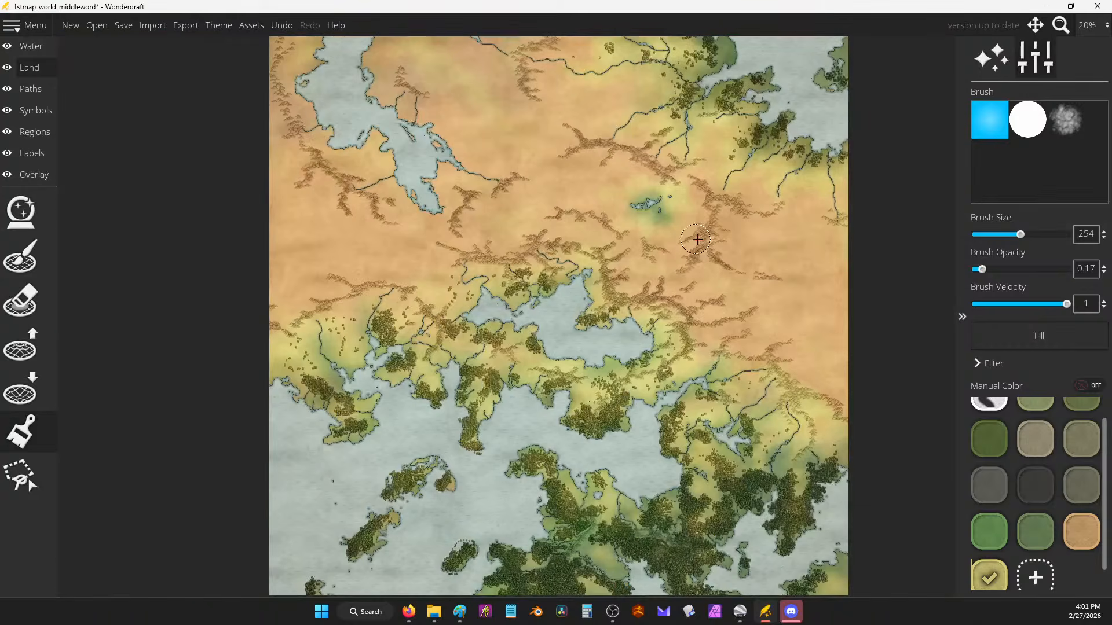
scroll(645, 285, up, 4)
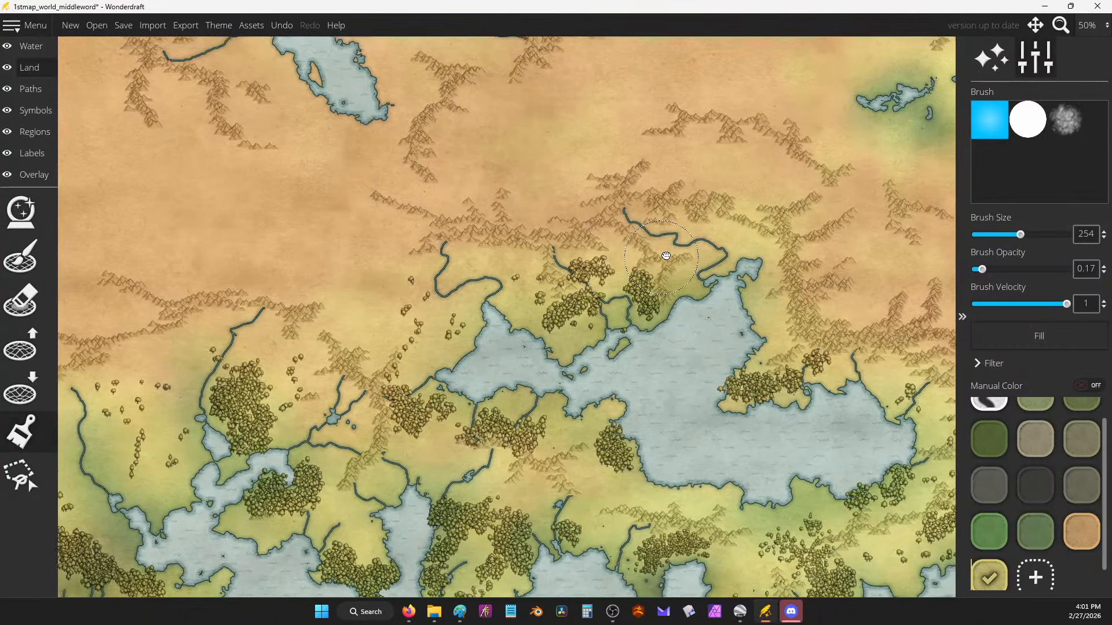
drag(666, 256, 561, 207)
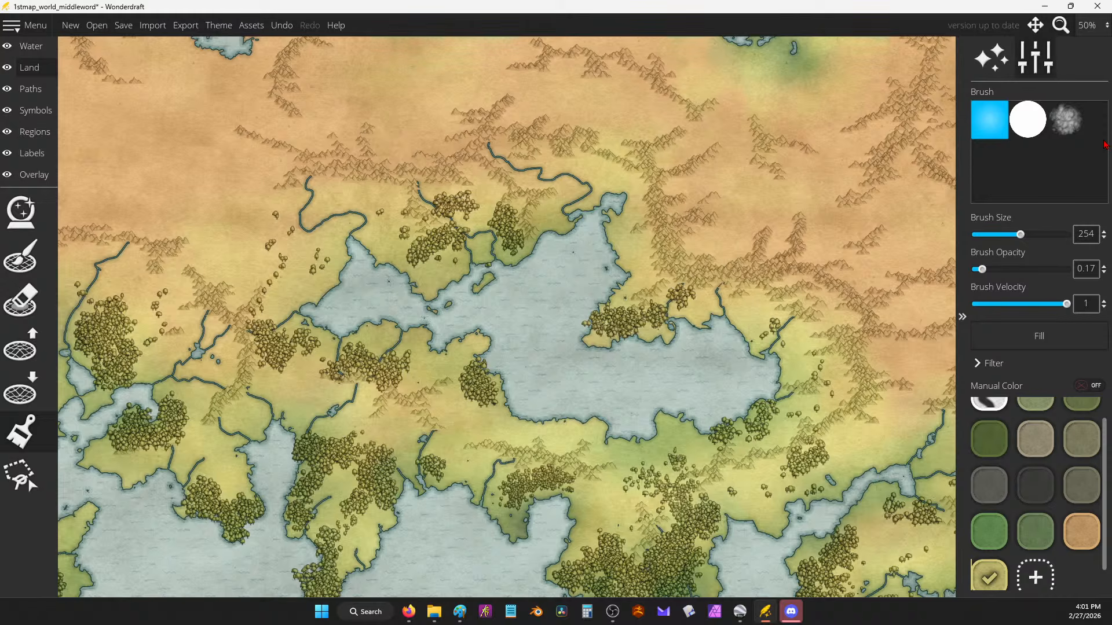
drag(681, 383, 601, 168)
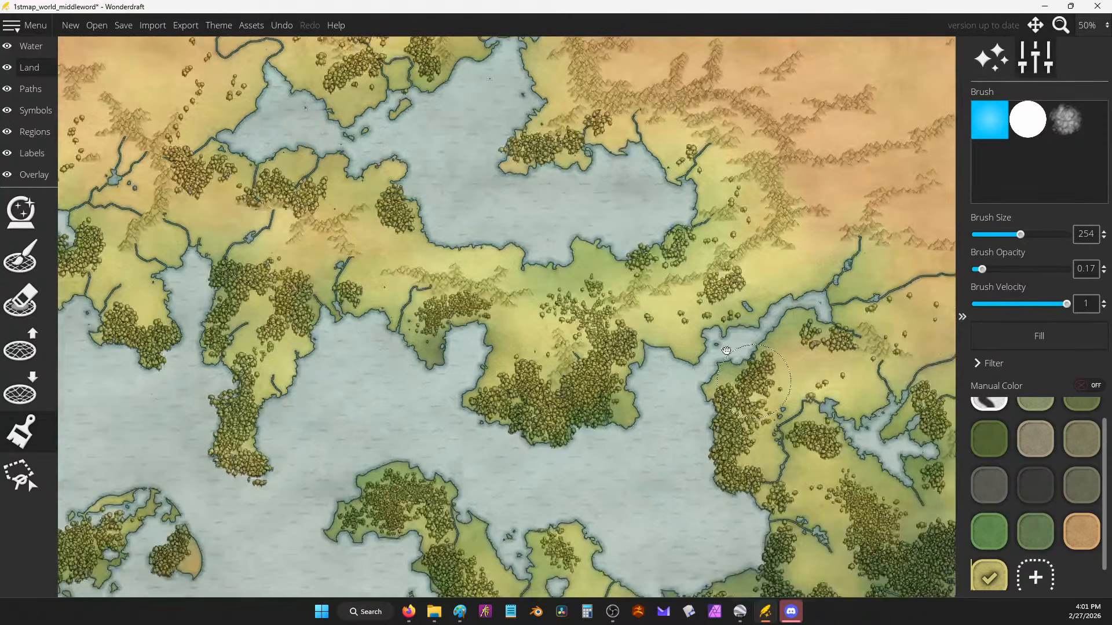
drag(756, 346, 615, 243)
drag(478, 295, 769, 364)
Step: Reduce the land brush size to 234 and recentre the whole map in view
key(bracketleft)
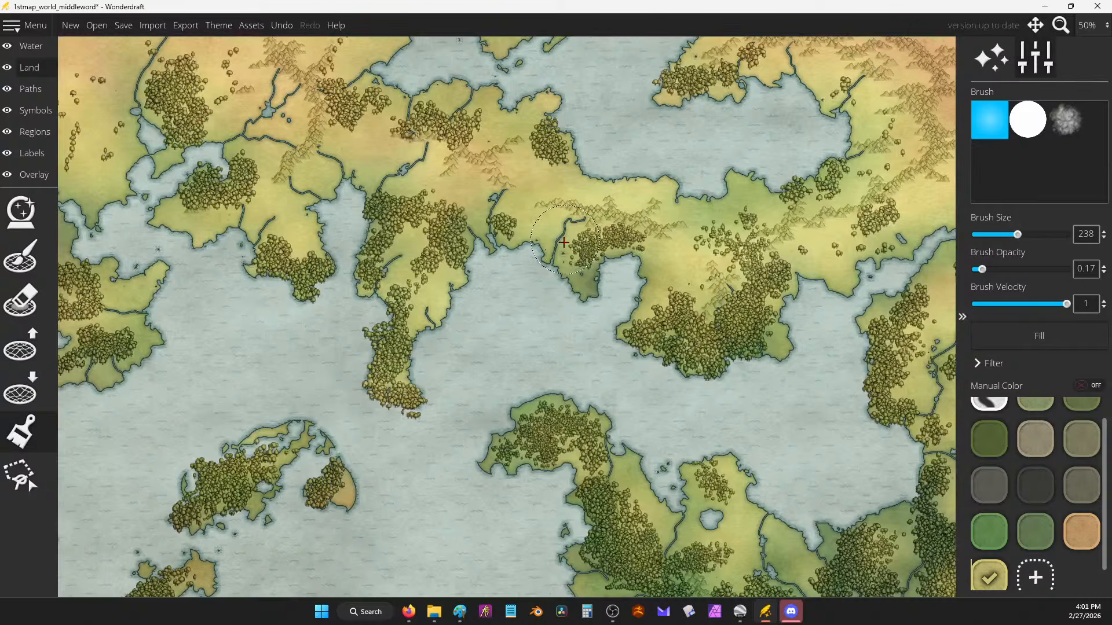
scroll(562, 242, down, 1)
drag(631, 219, 581, 336)
mouse_move(646, 290)
mouse_down()
mouse_move(634, 260)
mouse_move(643, 371)
mouse_move(640, 310)
mouse_up()
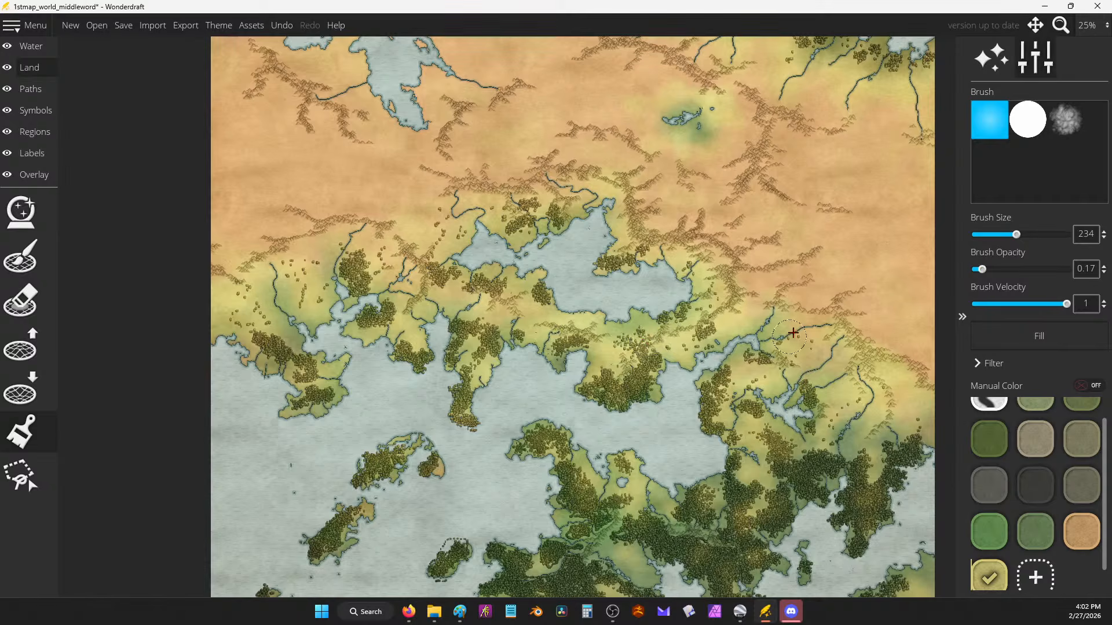
drag(736, 329, 598, 373)
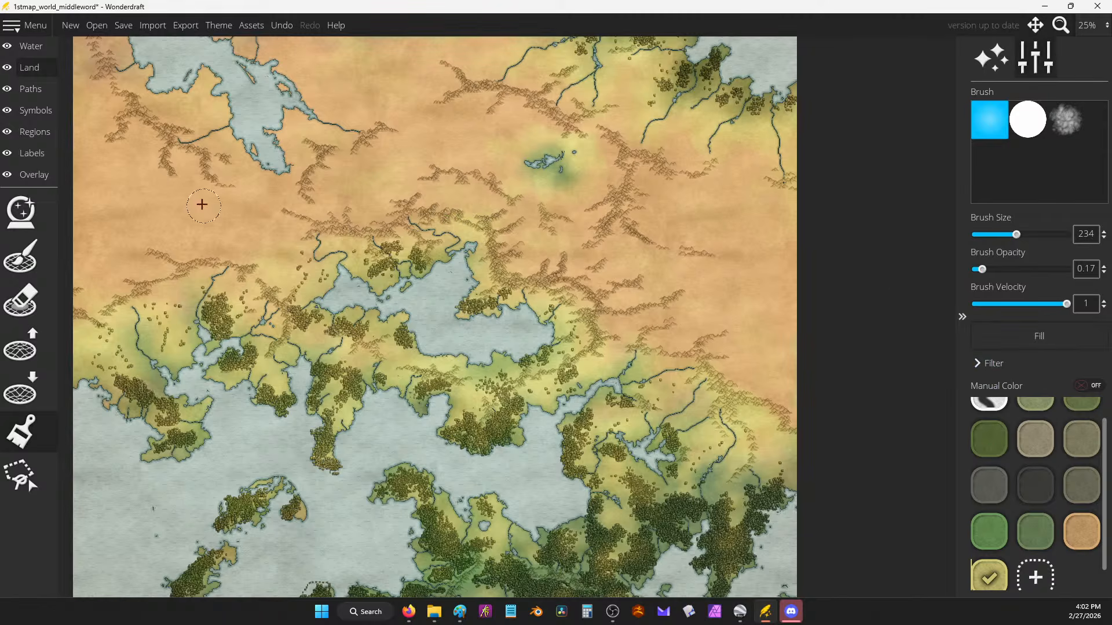
click(41, 302)
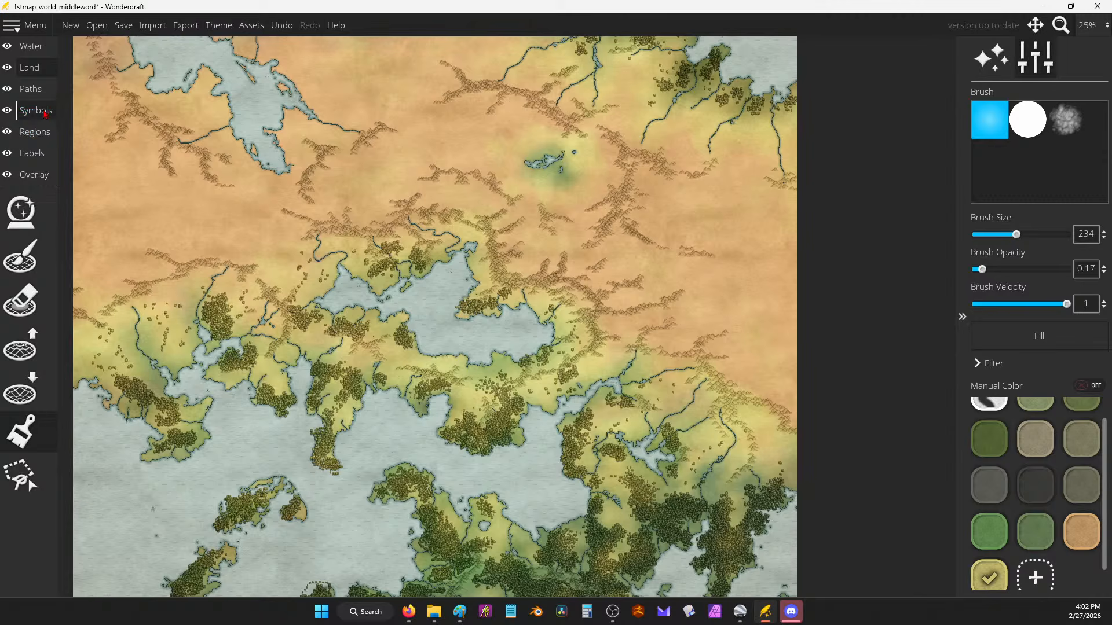
Step: Switch to the Symbols layer's Mountains tool and choose a white mountain symbol
click(35, 110)
click(21, 299)
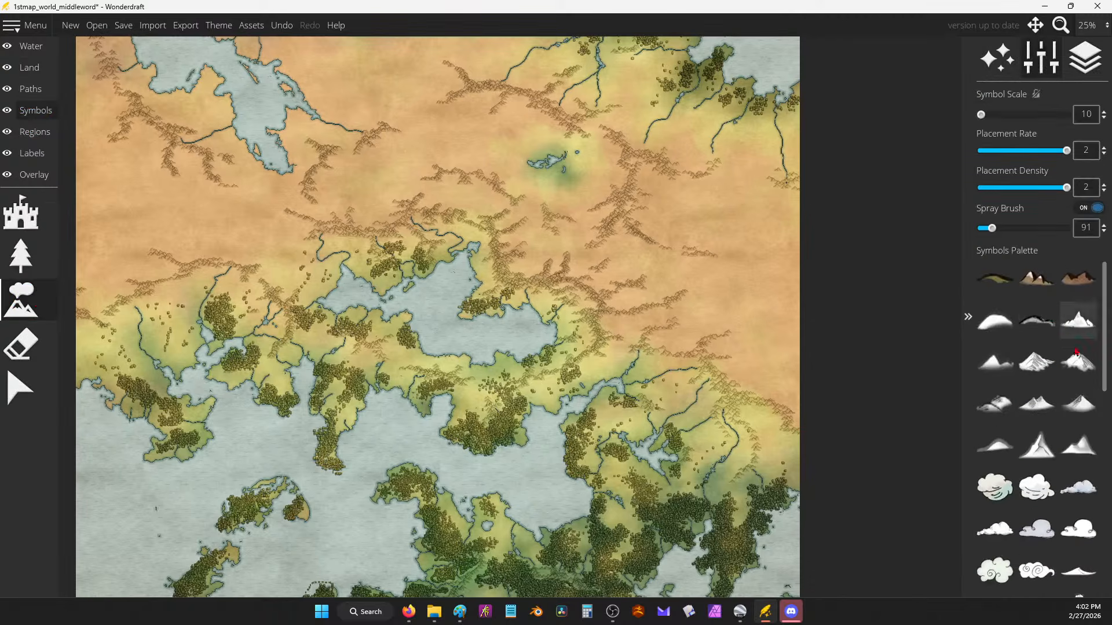
scroll(1089, 373, up, 2)
click(1079, 403)
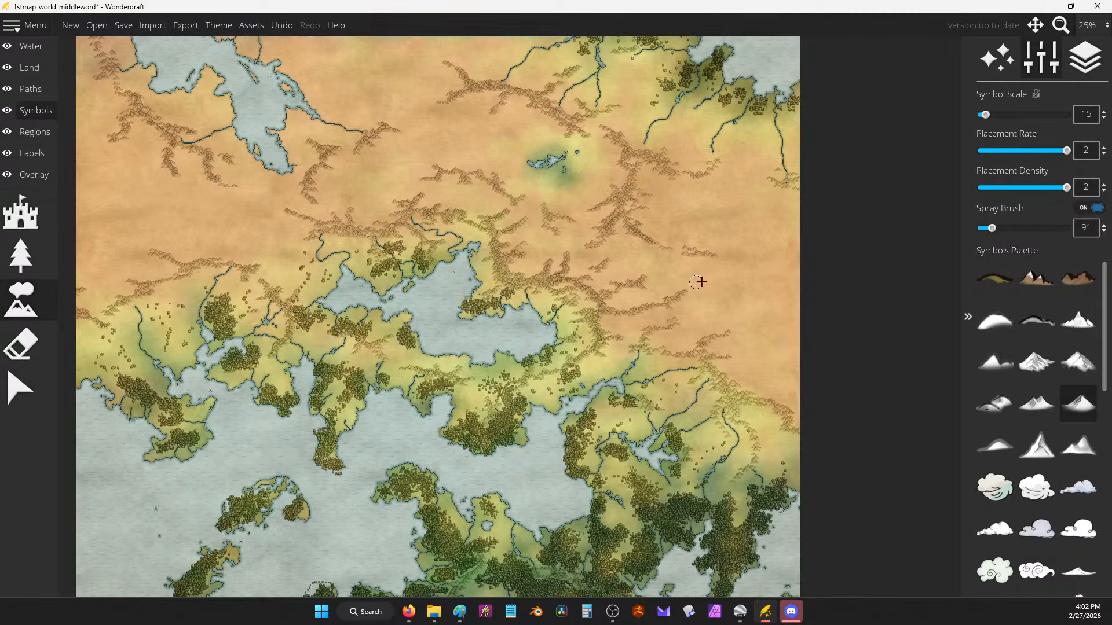
scroll(740, 286, up, 2)
scroll(739, 287, up, 3)
Step: Spray trial patches with several mountain symbols, undoing each one
mouse_move(728, 272)
mouse_down()
mouse_move(620, 370)
mouse_move(596, 377)
mouse_up()
key(ctrl+z)
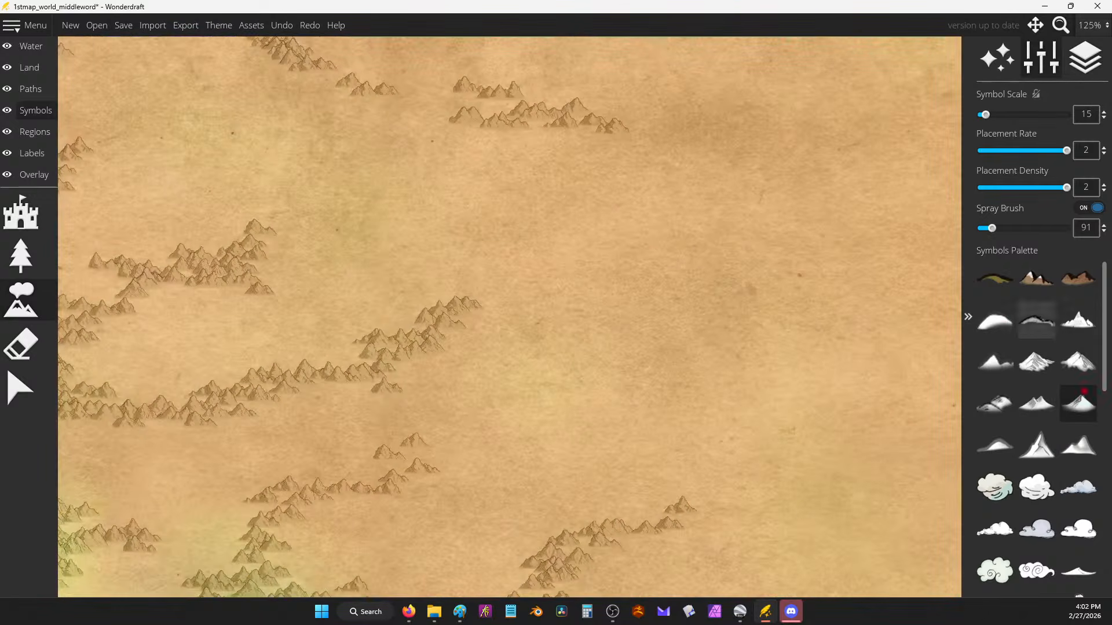
click(1047, 443)
mouse_move(698, 265)
mouse_down()
mouse_move(780, 316)
mouse_move(549, 355)
mouse_up()
key(ctrl+z)
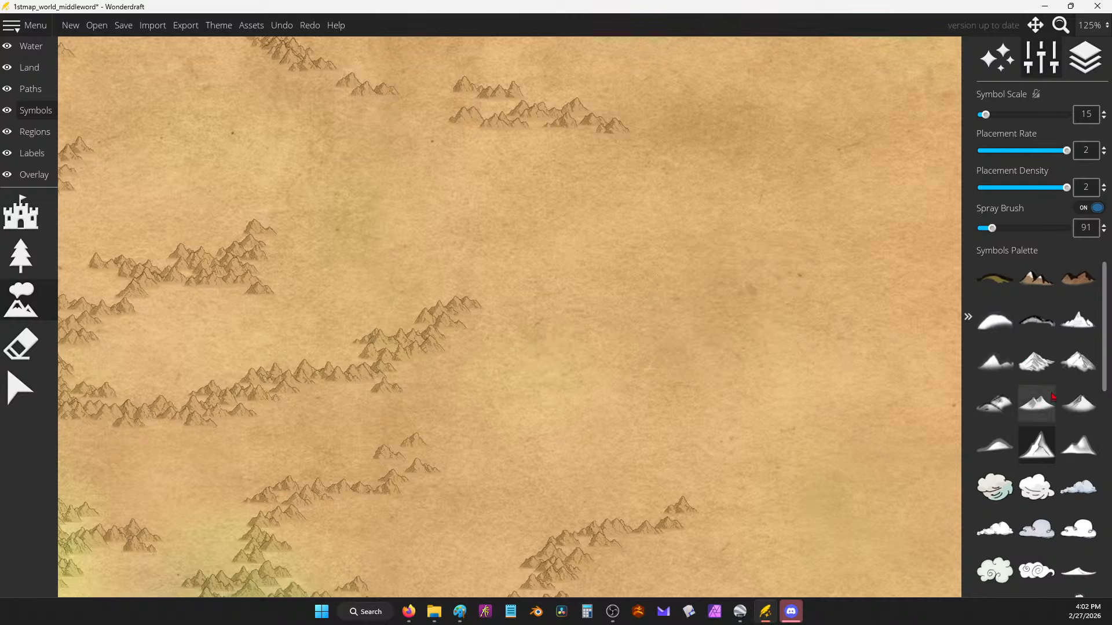
click(1079, 362)
mouse_move(836, 258)
mouse_down()
mouse_move(713, 338)
mouse_move(602, 341)
mouse_up()
key(ctrl+z)
click(1036, 362)
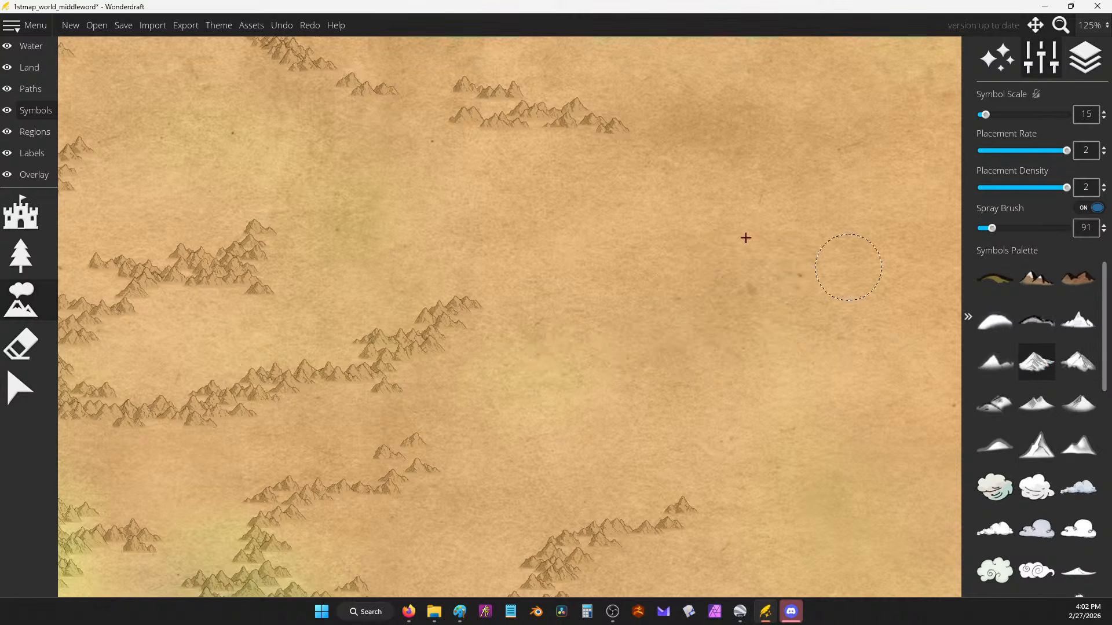
mouse_move(745, 238)
mouse_down()
mouse_move(672, 270)
mouse_move(650, 308)
mouse_up()
key(ctrl+z)
Step: Recentre the whole map in the window
scroll(774, 156, down, 6)
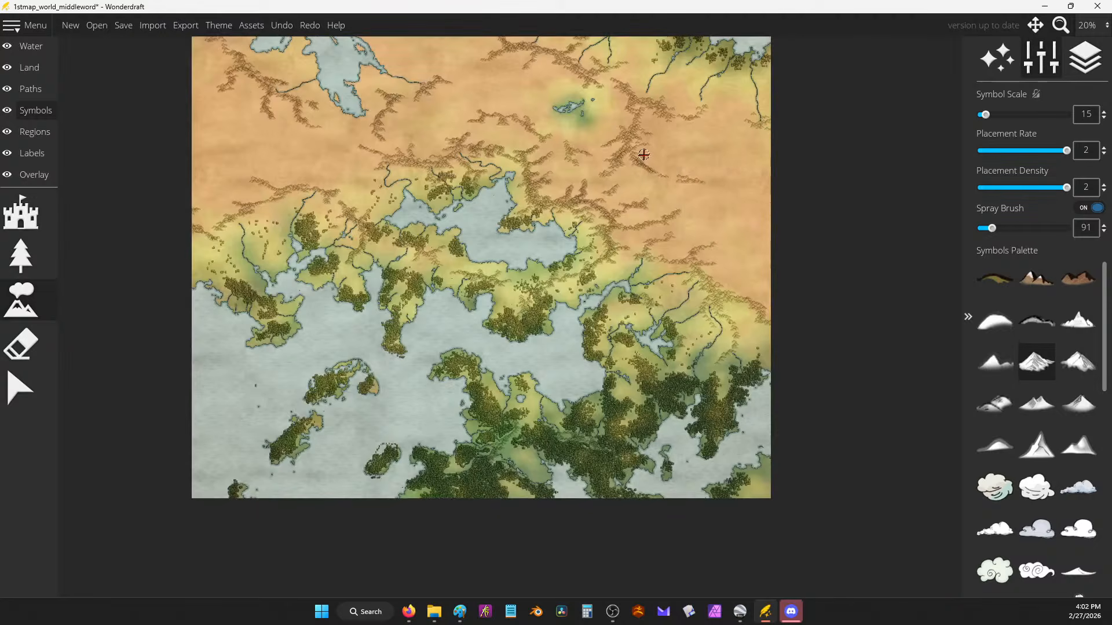
drag(643, 154, 754, 197)
scroll(754, 197, up, 3)
scroll(756, 200, down, 1)
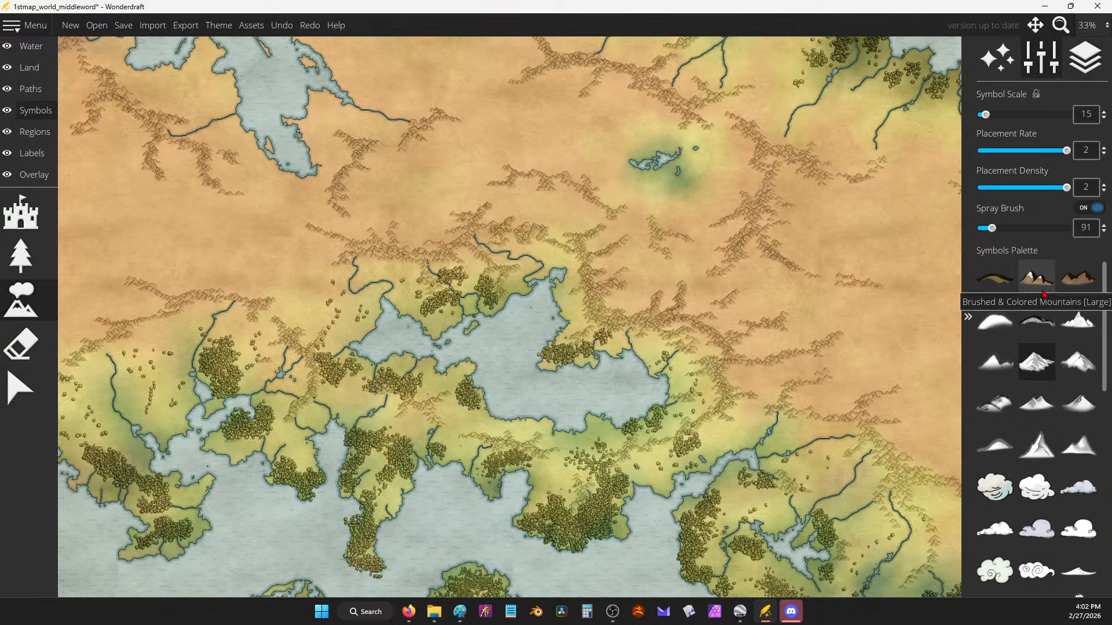
scroll(605, 181, down, 2)
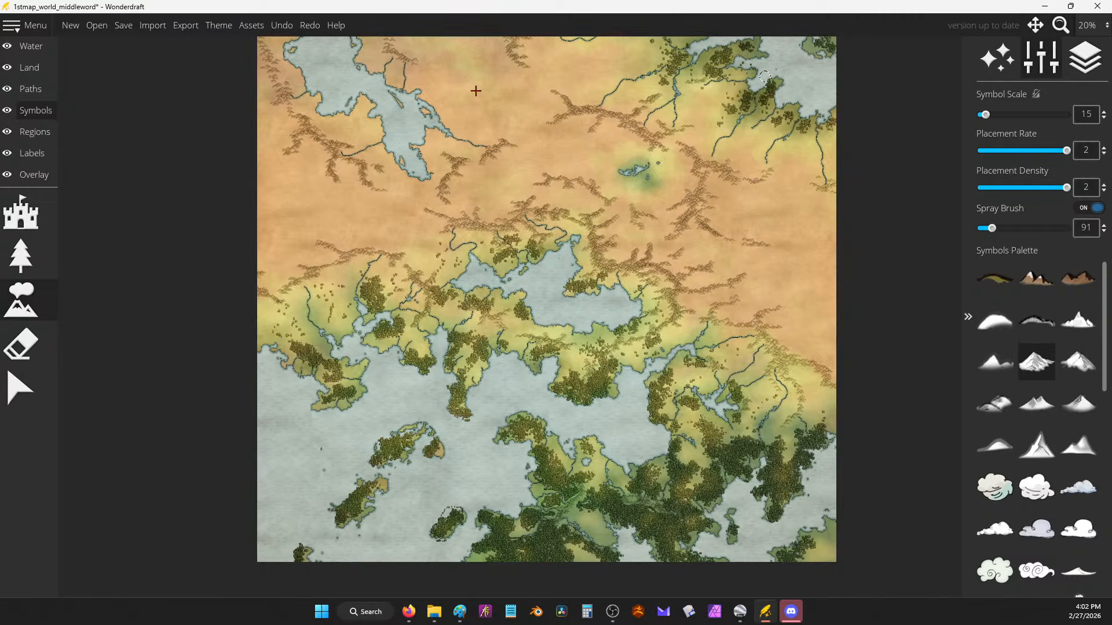
drag(487, 284, 489, 304)
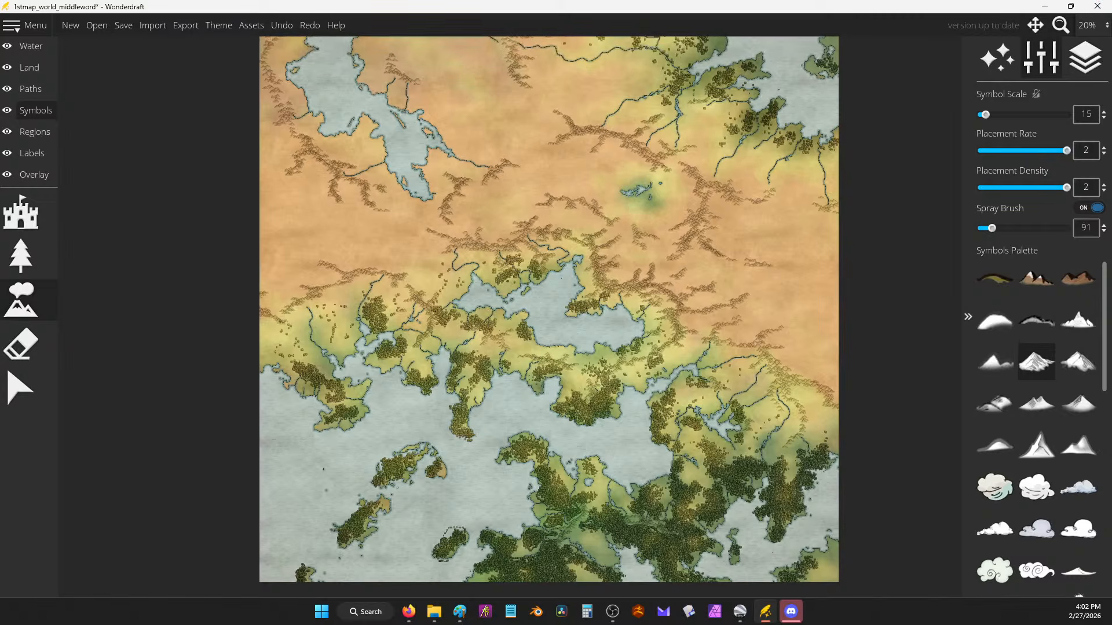